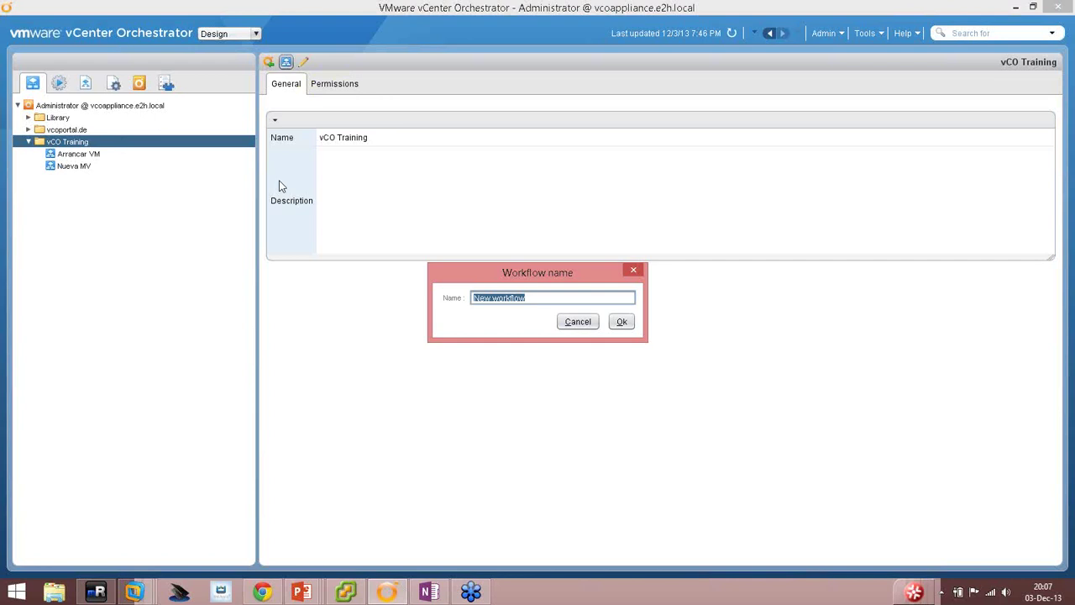
Name the new workflow 'Arrancar MV y enviar correo' and confirm it.
{"action": "type", "text": "Arrancar MV v el"}
{"action": "key", "text": "BackSpace"}
{"action": "key", "text": "BackSpace"}
{"action": "type", "text": "enviar correo"}
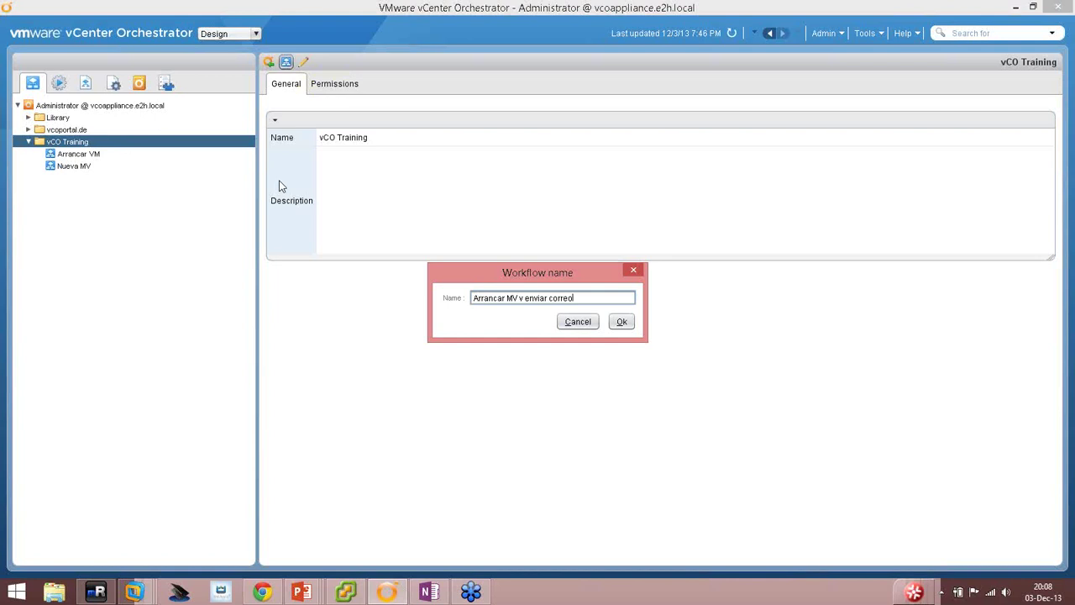
{"action": "left_click", "coordinate": [620, 328]}
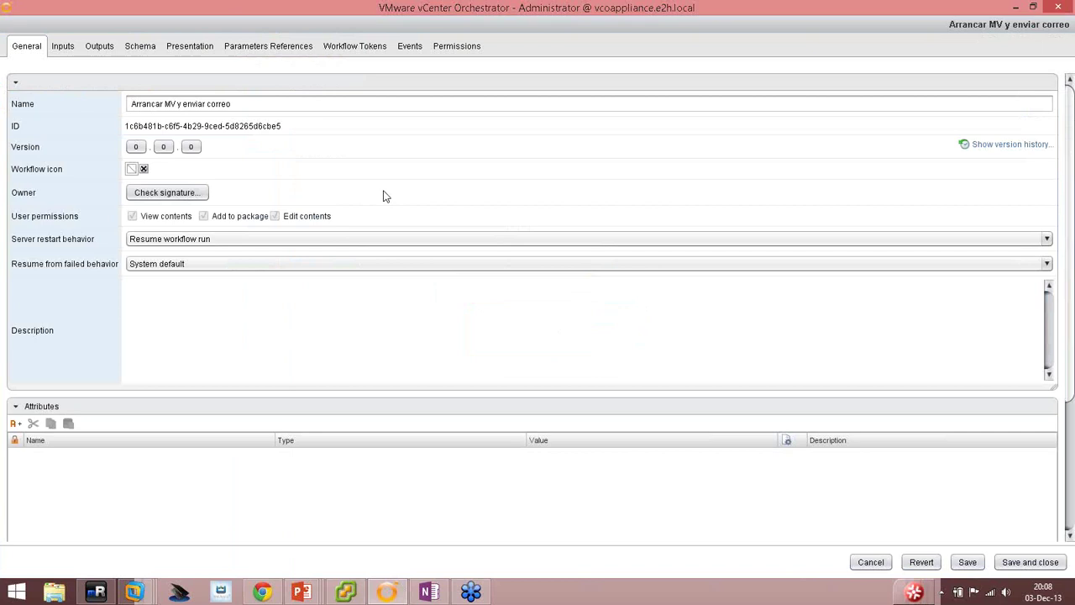
Raise the workflow version to 0.0.1 with the comment 'Versión inicial'.
{"action": "left_click", "coordinate": [192, 148]}
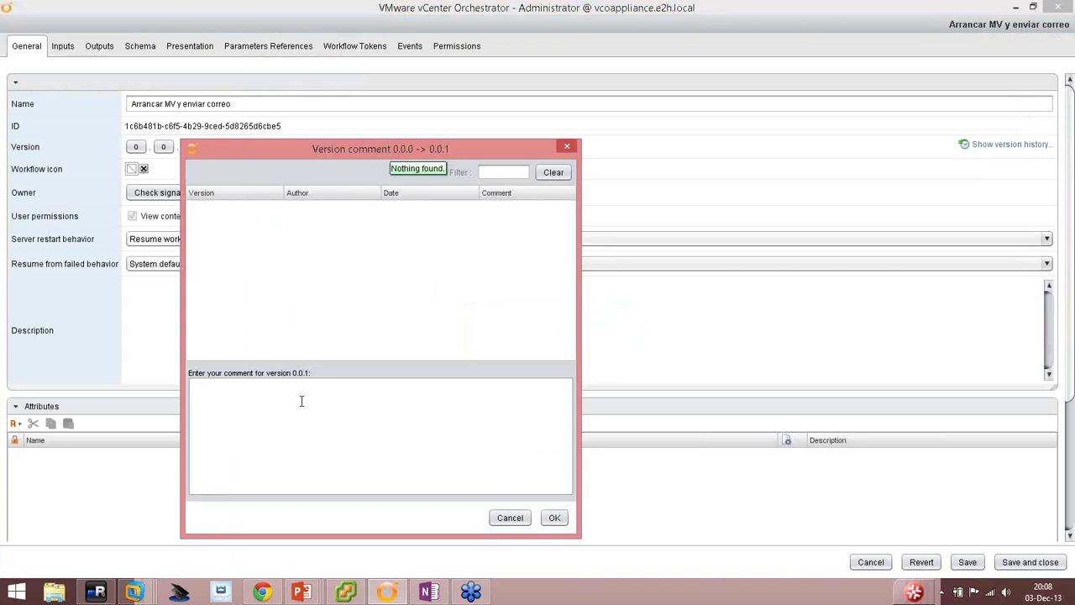
{"action": "type", "text": "Versión inicial"}
{"action": "left_click", "coordinate": [554, 517]}
{"action": "left_click", "coordinate": [218, 322]}
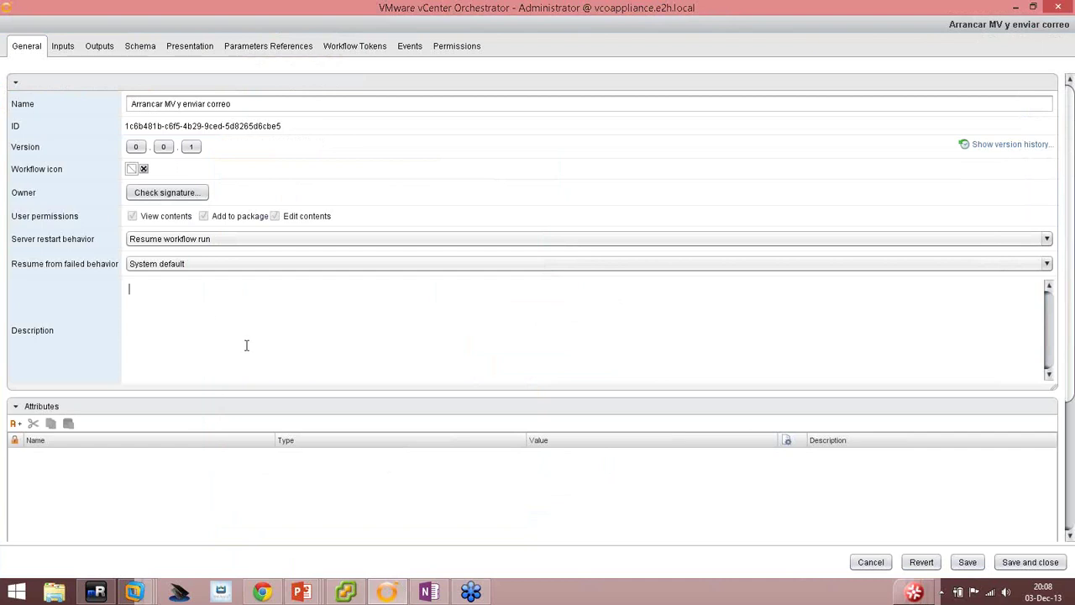
Enter the description 'Este workflow arranca una máquina virtual y envía una confirmación de correo…' and save.
{"action": "type", "text": "Este workflow arranca una máquina virtu"}
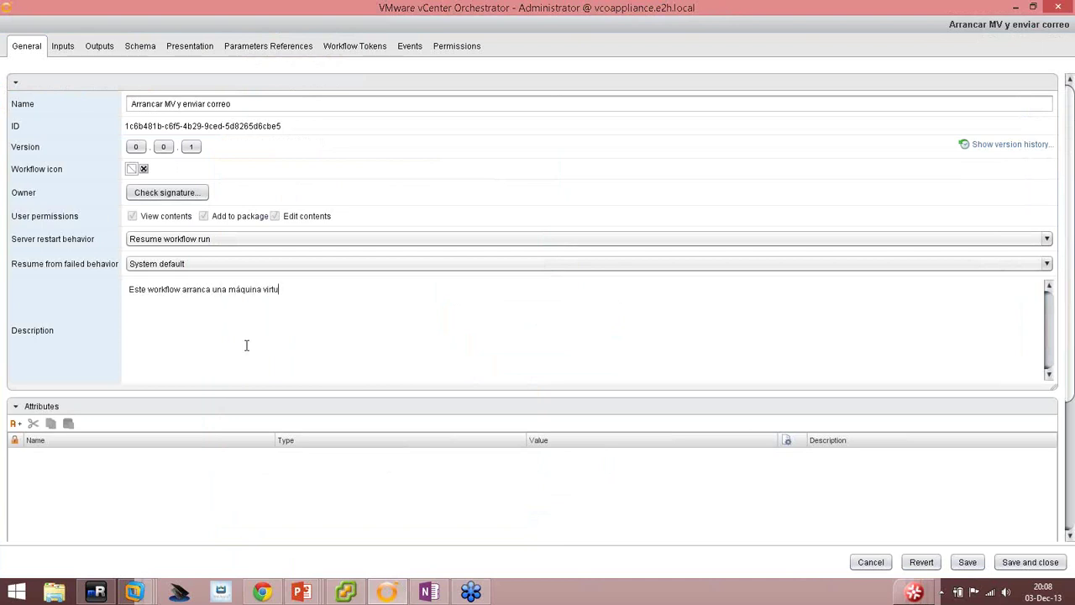
{"action": "type", "text": "al y envía una confirmación de correo "}
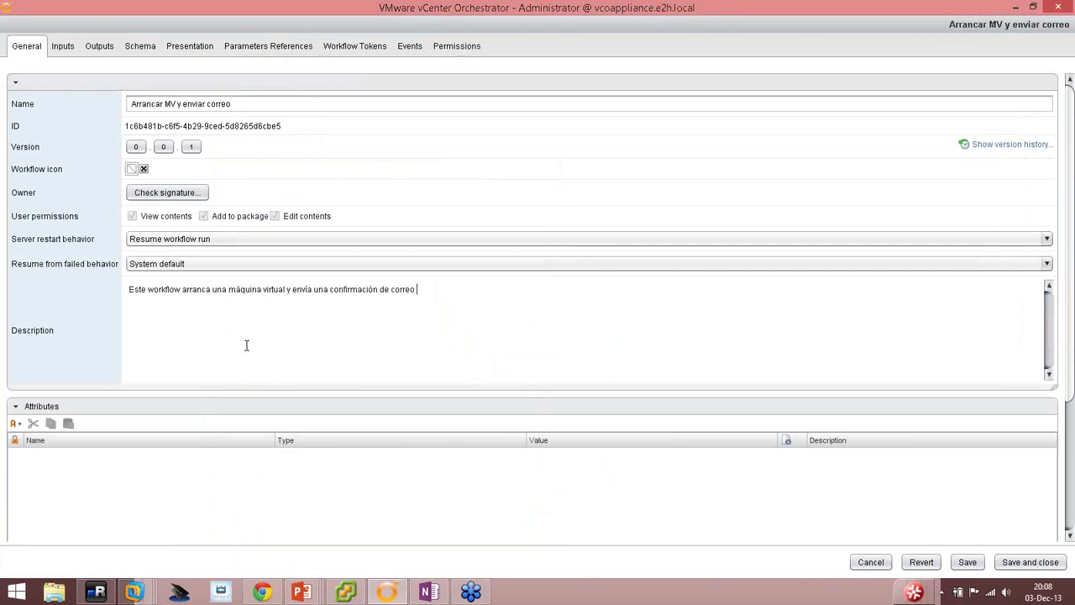
{"action": "type", "text": "al administrador de Orchestrator"}
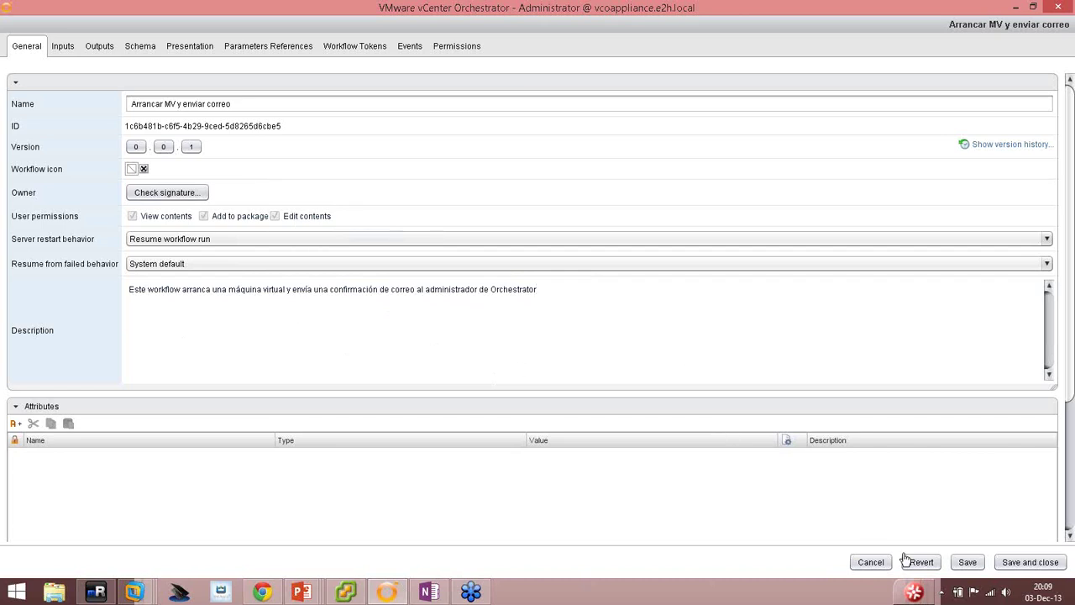
{"action": "left_click", "coordinate": [967, 565]}
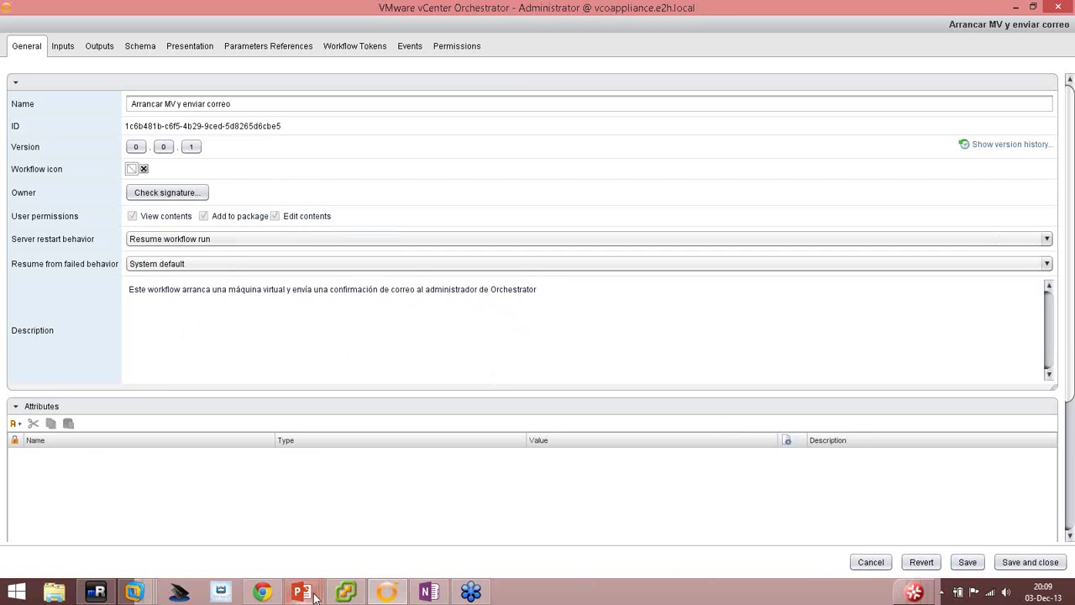
{"action": "mouse_move", "coordinate": [312, 594]}
{"action": "left_click", "coordinate": [302, 529]}
{"action": "key", "text": "Right"}
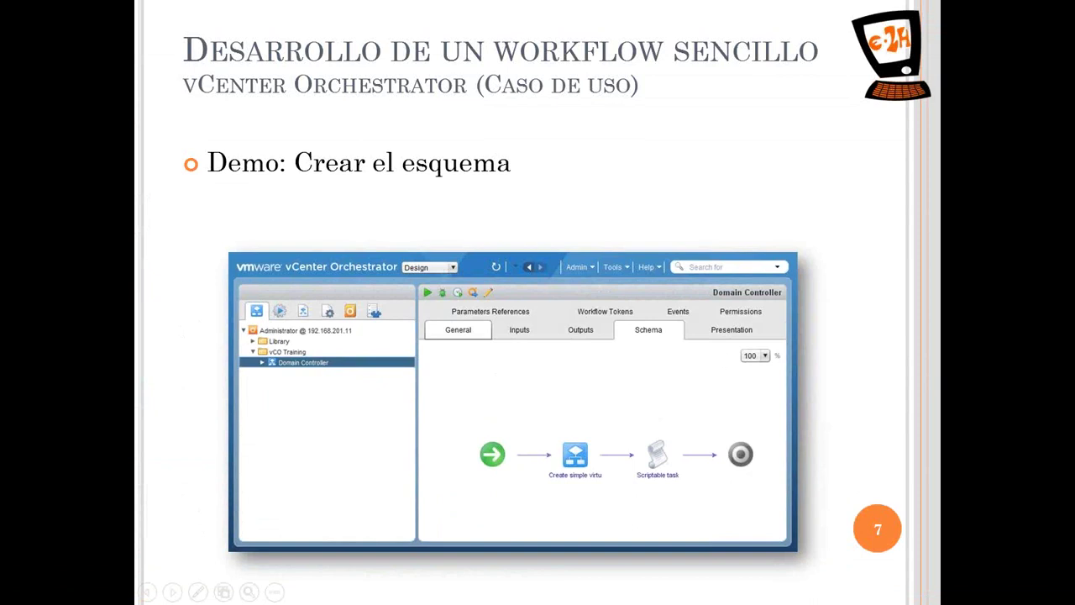
{"action": "key", "text": "alt+Tab"}
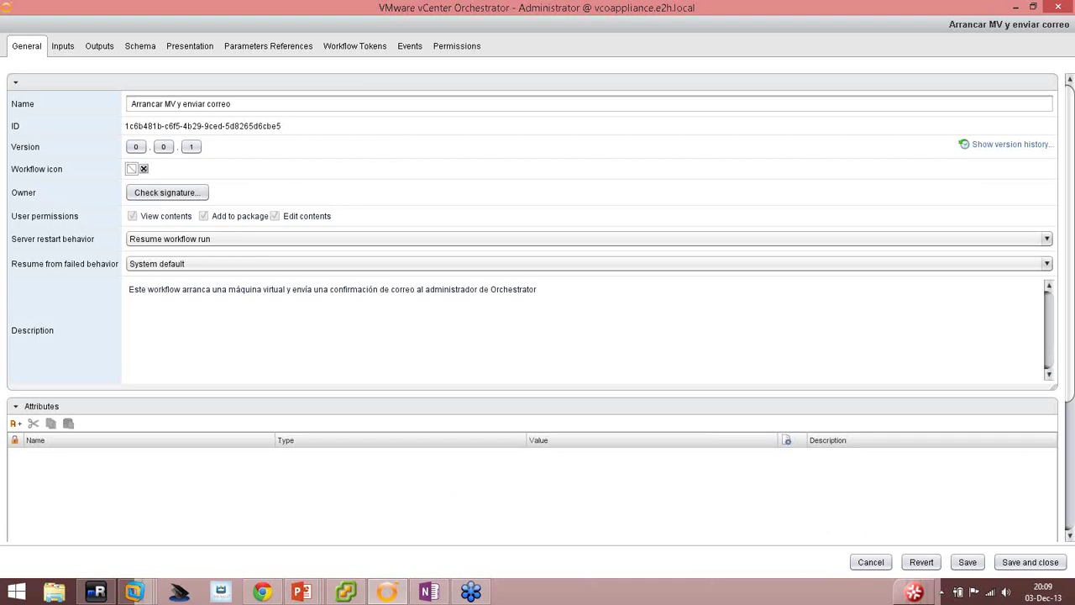
Open the workflow schema and filter the action palette for 'start'.
{"action": "left_click", "coordinate": [138, 46]}
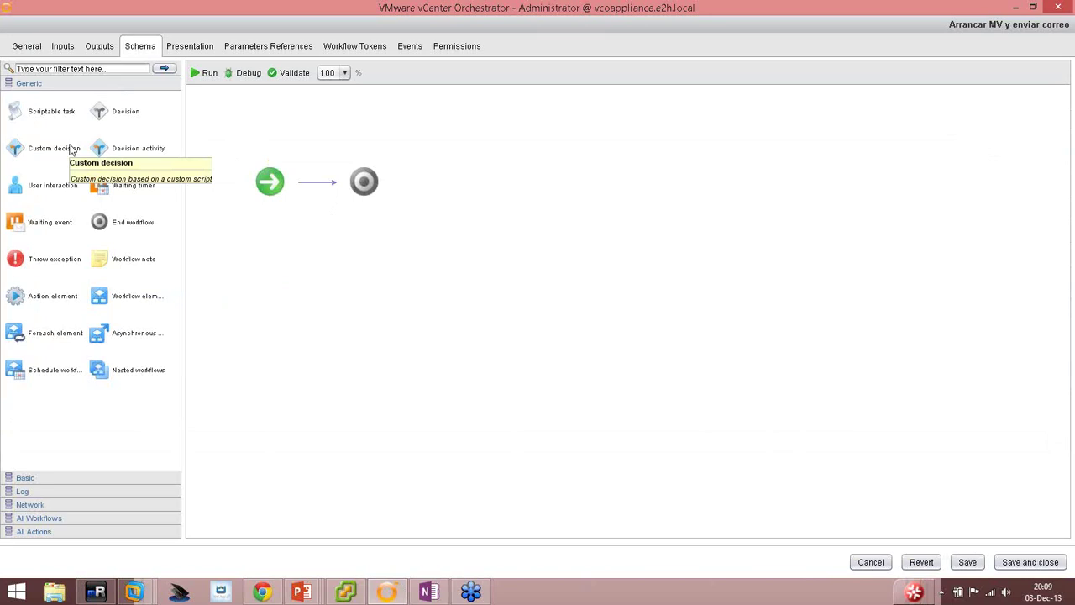
{"action": "mouse_move", "coordinate": [268, 173]}
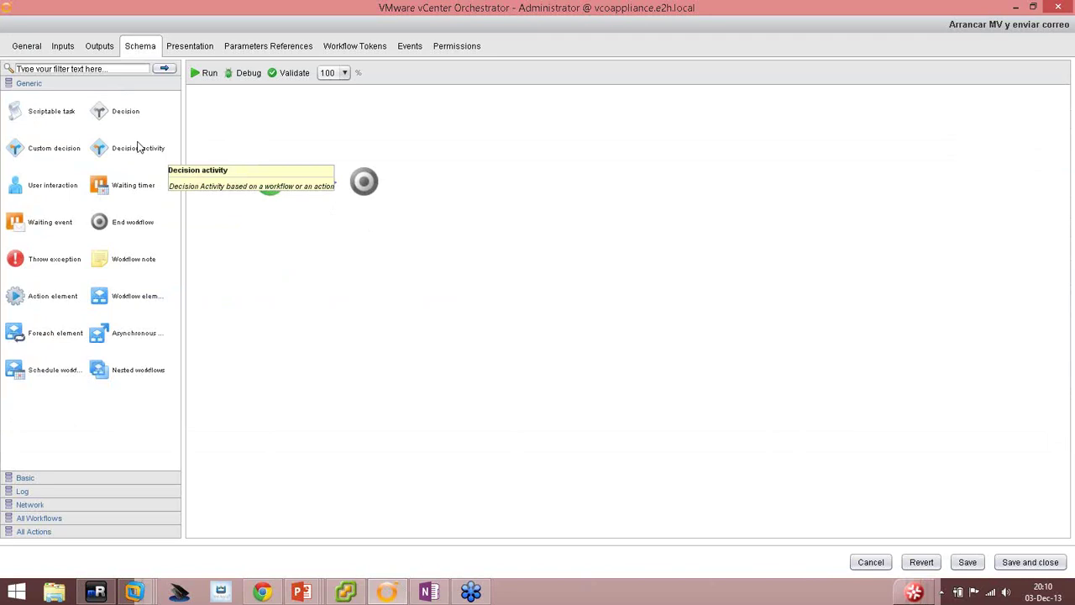
{"action": "left_click", "coordinate": [23, 301]}
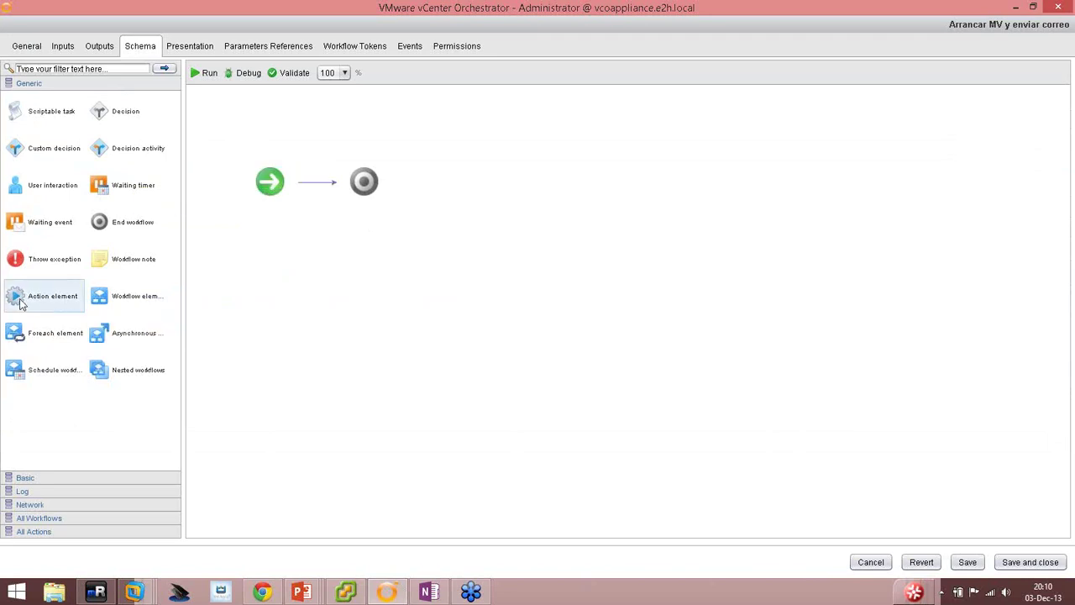
{"action": "left_click", "coordinate": [76, 68]}
{"action": "type", "text": "start"}
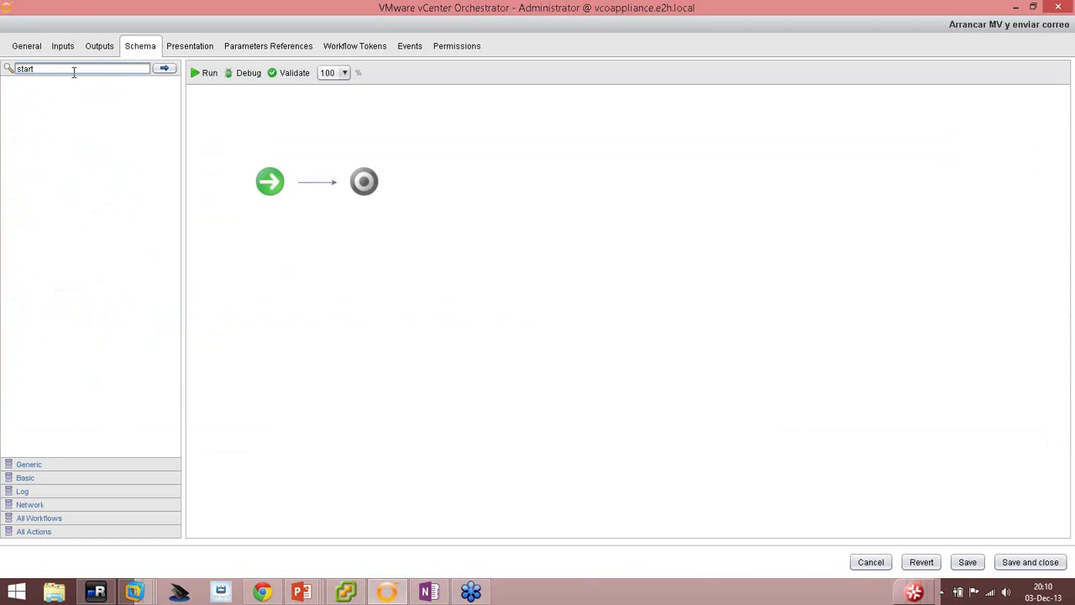
{"action": "key", "text": "Return"}
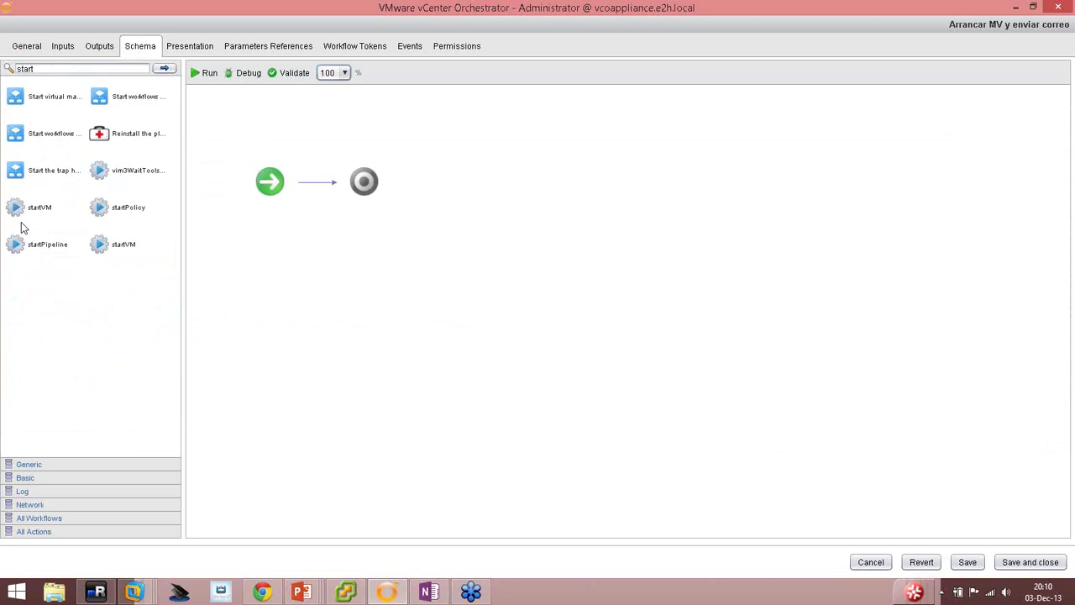
Place a startVM action between start and end, then remove it again.
{"action": "left_click_drag", "start_coordinate": [19, 208], "coordinate": [317, 190]}
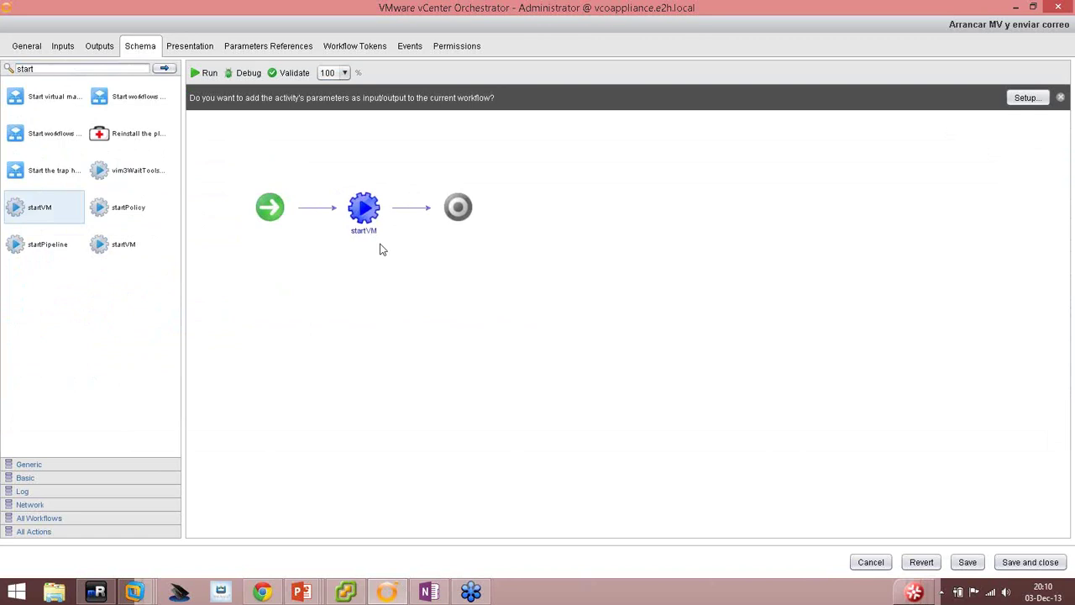
{"action": "mouse_move", "coordinate": [371, 208]}
{"action": "left_click", "coordinate": [382, 186]}
{"action": "left_click", "coordinate": [77, 69]}
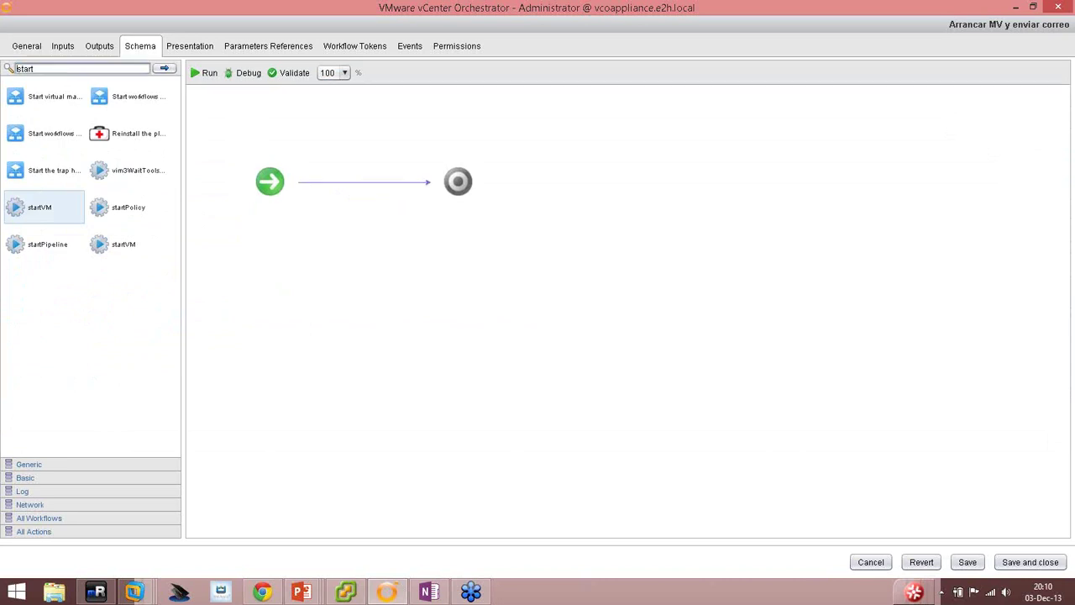
{"action": "left_click", "coordinate": [48, 471]}
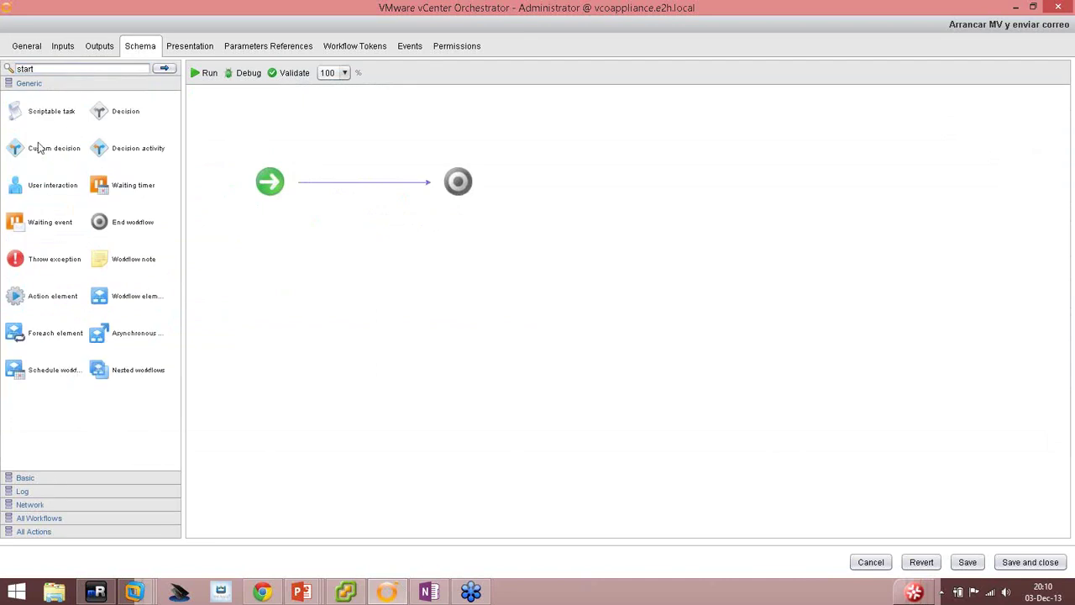
Insert a decision named '¿MV arrancada?' on the link between start and end.
{"action": "left_click_drag", "start_coordinate": [102, 116], "coordinate": [364, 182]}
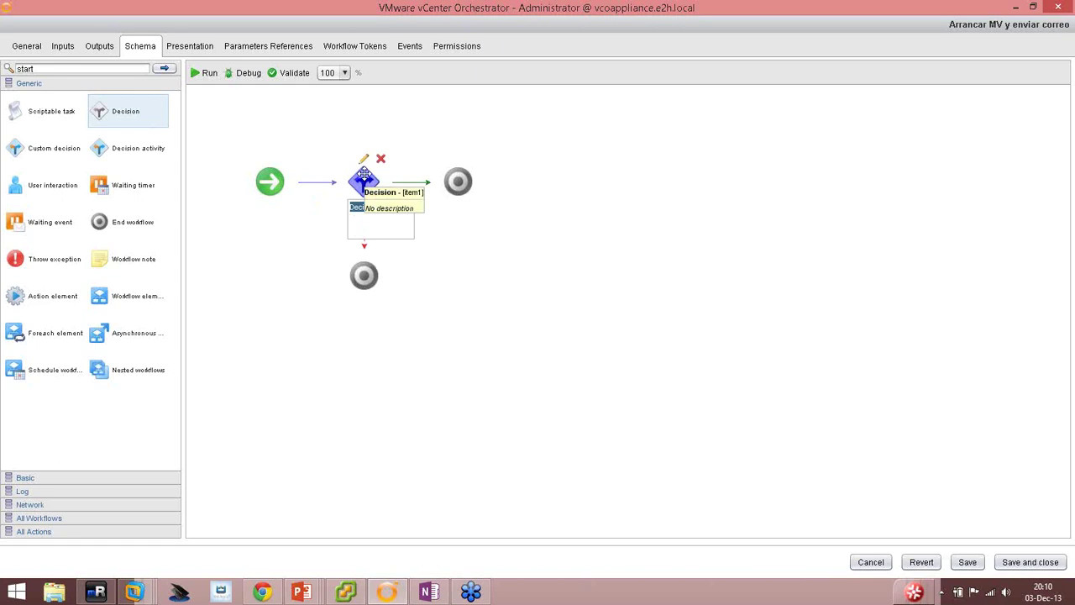
{"action": "type", "text": "MV"}
{"action": "type", "text": "¿"}
{"action": "left_click", "coordinate": [358, 371]}
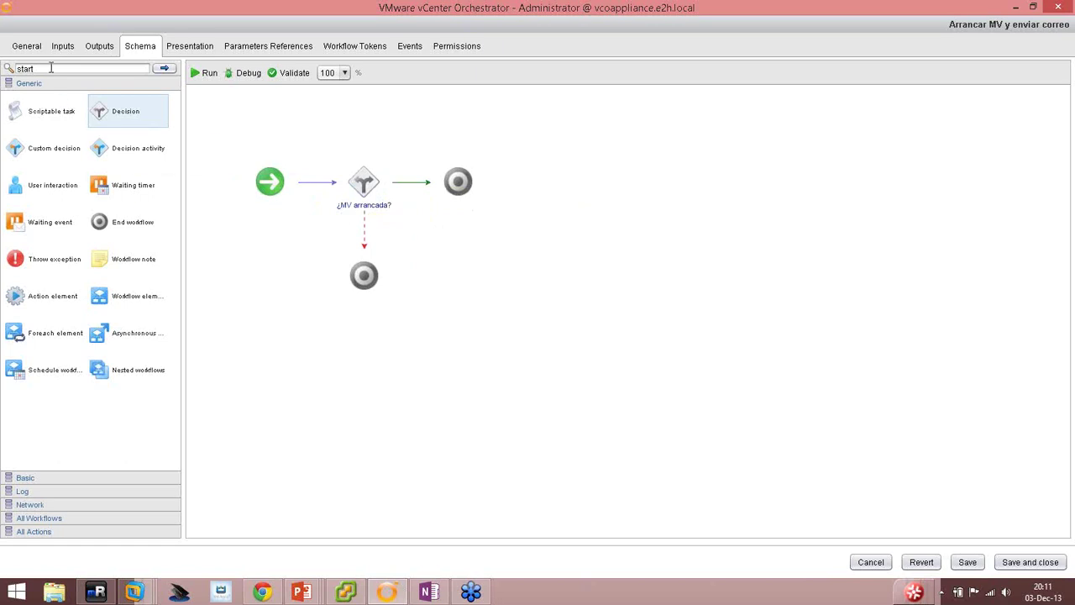
{"action": "key", "text": "Return"}
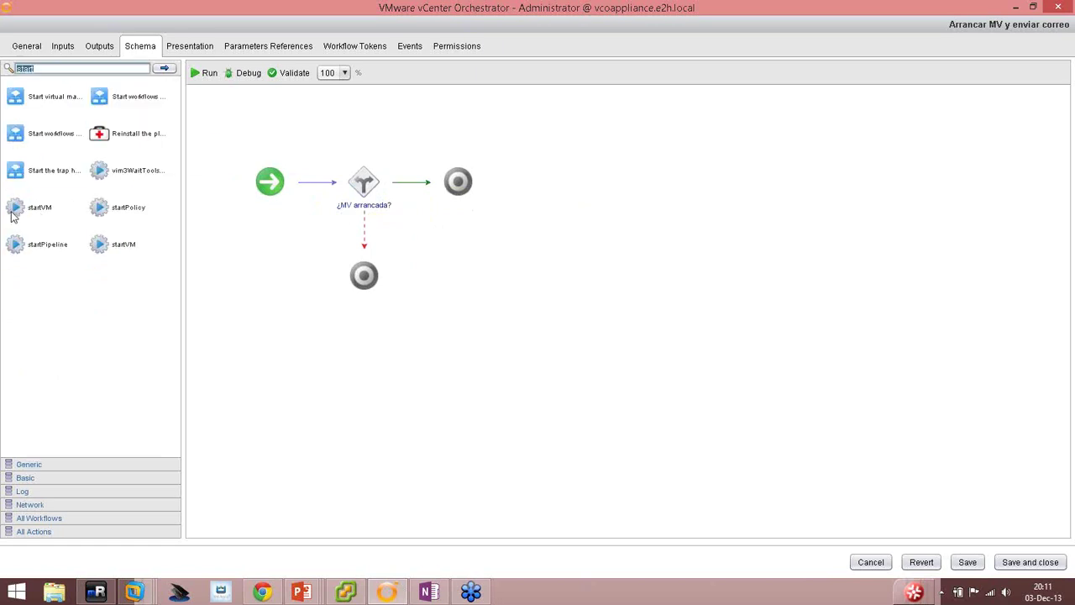
Place the startVM action on the decision's dashed false branch.
{"action": "left_click_drag", "start_coordinate": [17, 211], "coordinate": [370, 243]}
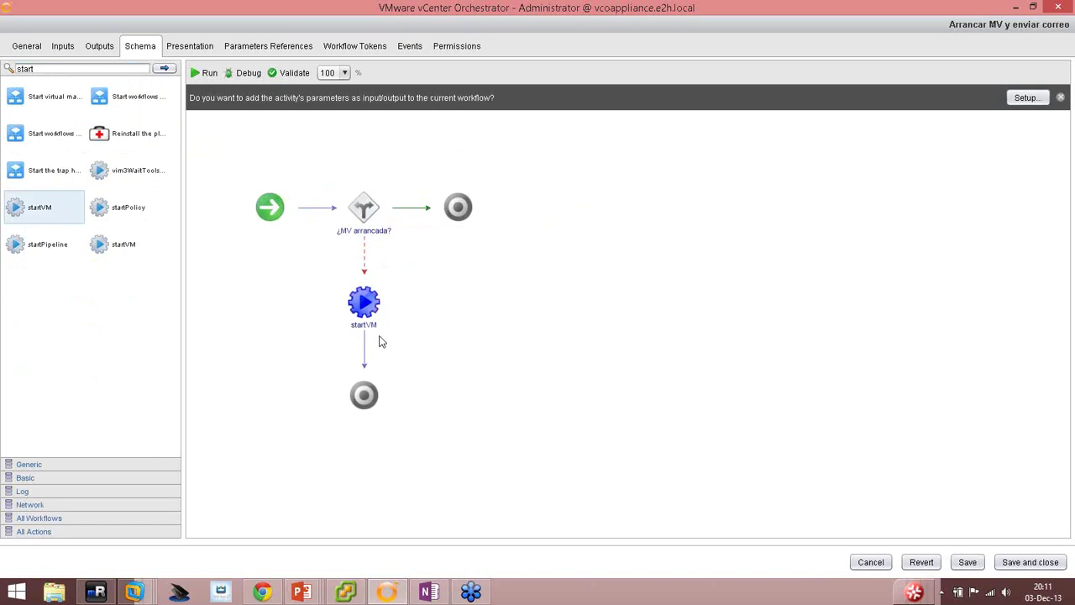
{"action": "mouse_move", "coordinate": [364, 304]}
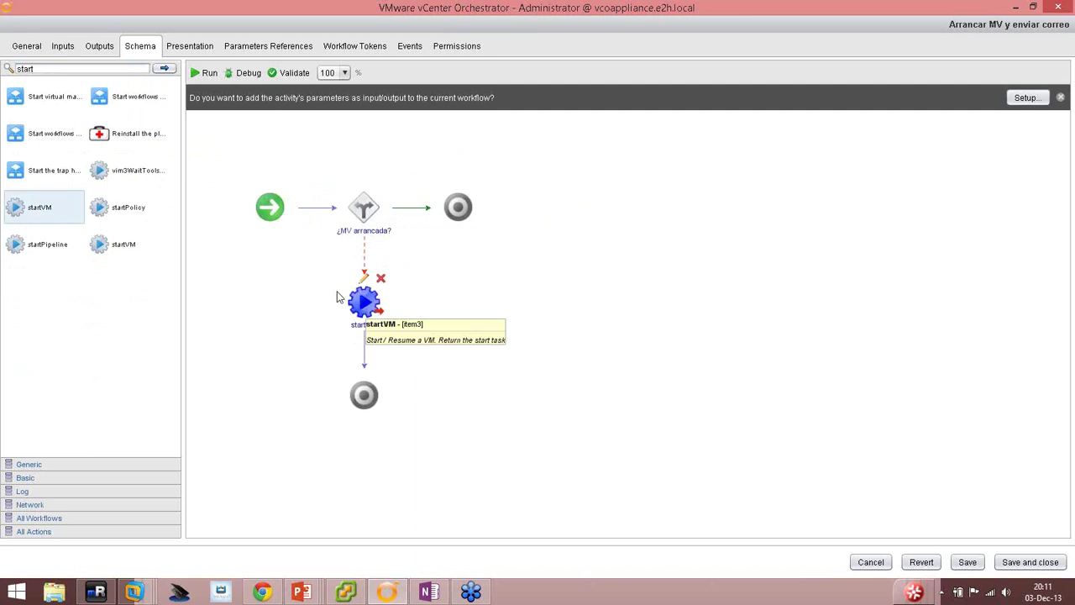
{"action": "left_click_drag", "start_coordinate": [185, 193], "coordinate": [222, 191]}
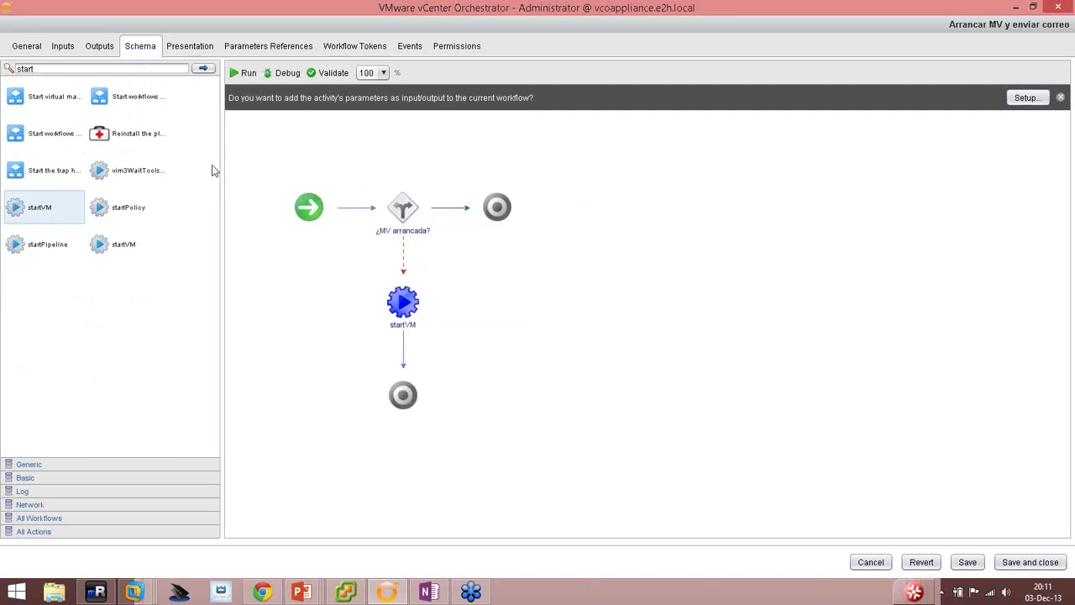
{"action": "left_click", "coordinate": [16, 69]}
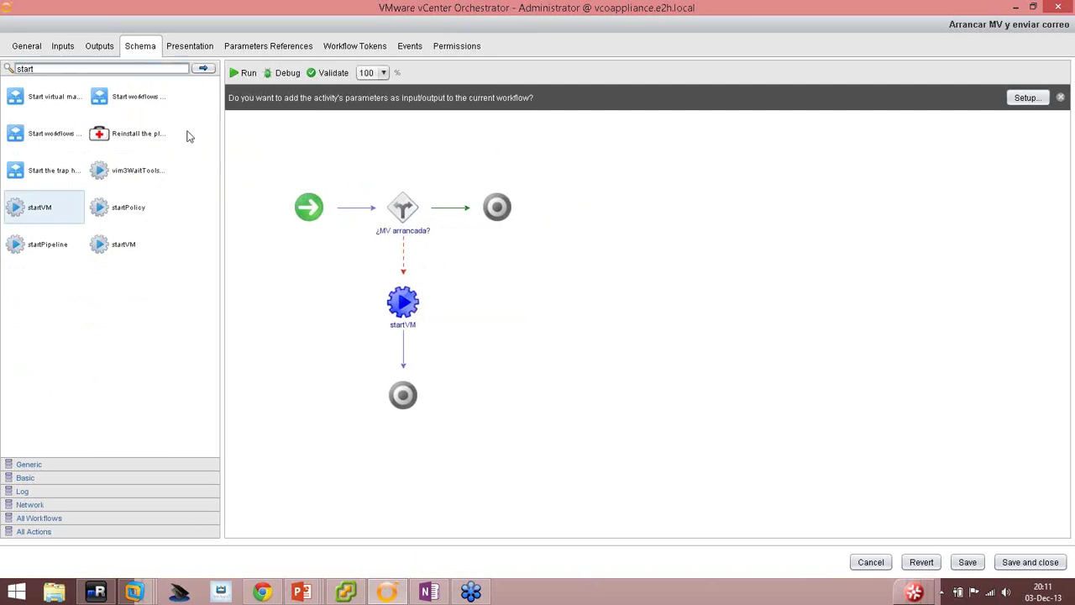
{"action": "left_click", "coordinate": [42, 532]}
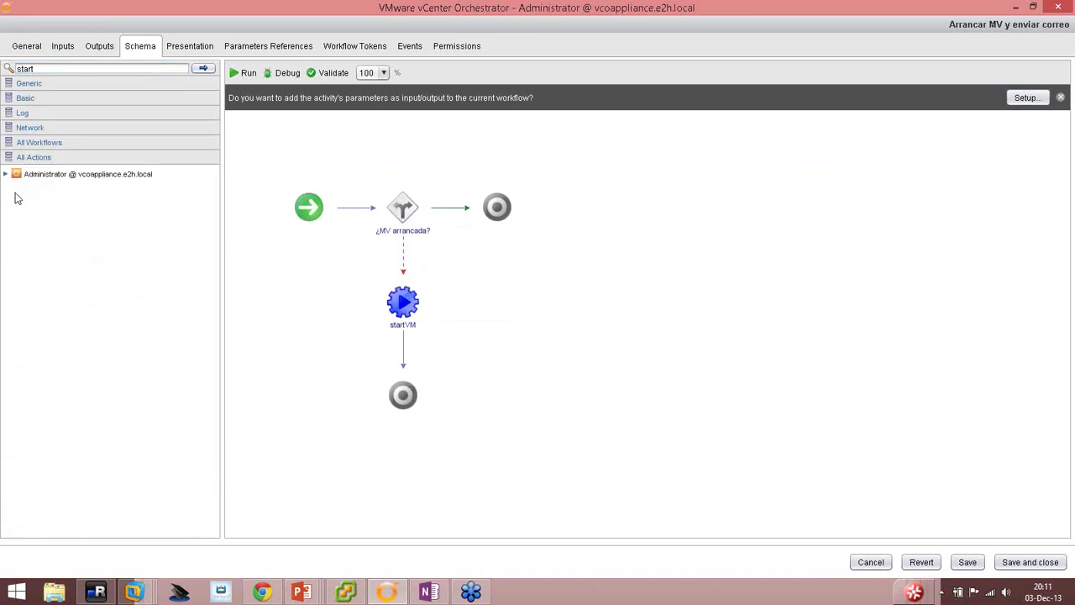
{"action": "left_click", "coordinate": [6, 174]}
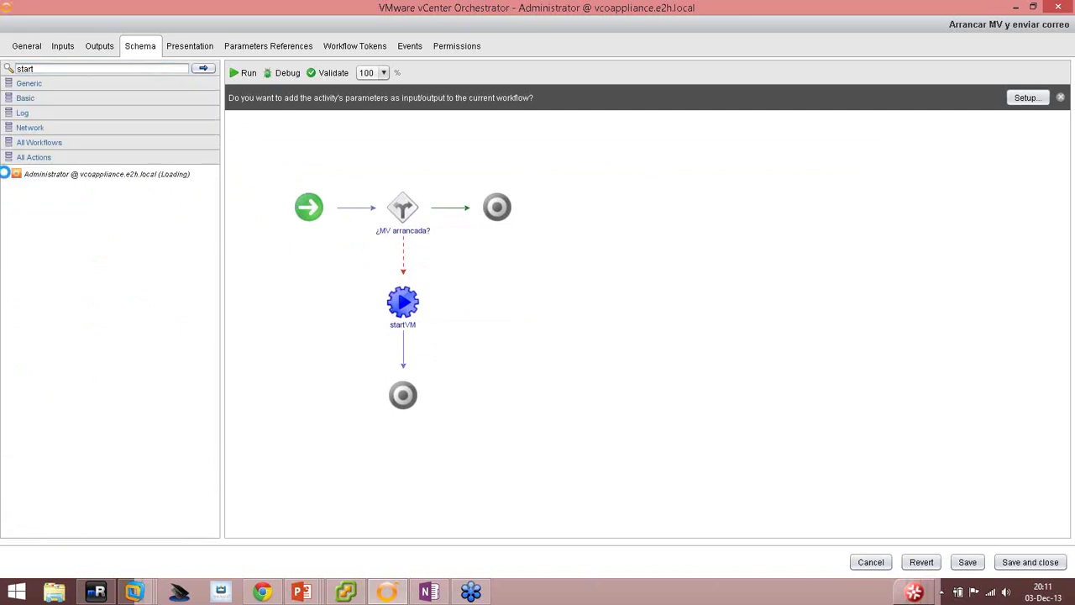
{"action": "left_click", "coordinate": [46, 69]}
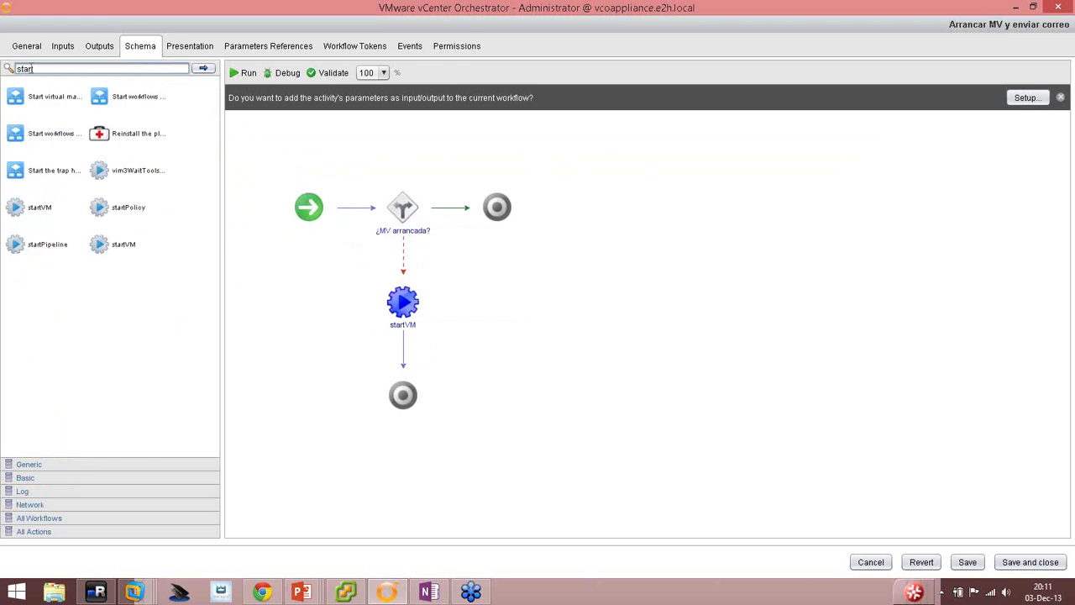
Search the palette for 'wait' and insert WaitTaskEndOrVMQuestion after startVM.
{"action": "double_click", "coordinate": [25, 67]}
{"action": "type", "text": "wait"}
{"action": "key", "text": "Return"}
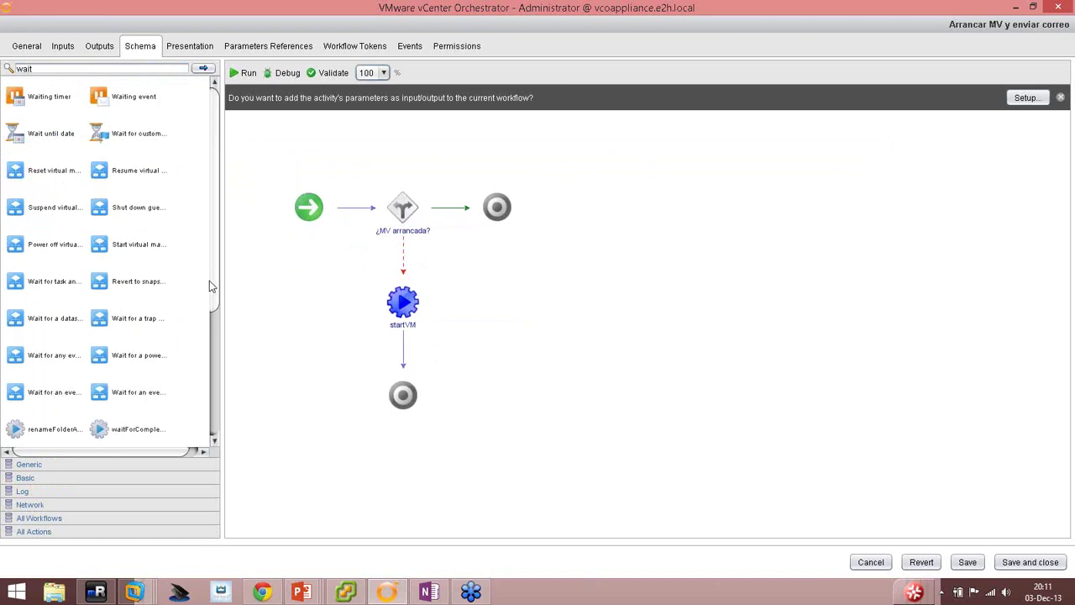
{"action": "scroll", "coordinate": [207, 311], "scroll_direction": "down", "scroll_amount": 3}
{"action": "scroll", "coordinate": [200, 395], "scroll_direction": "down", "scroll_amount": 1}
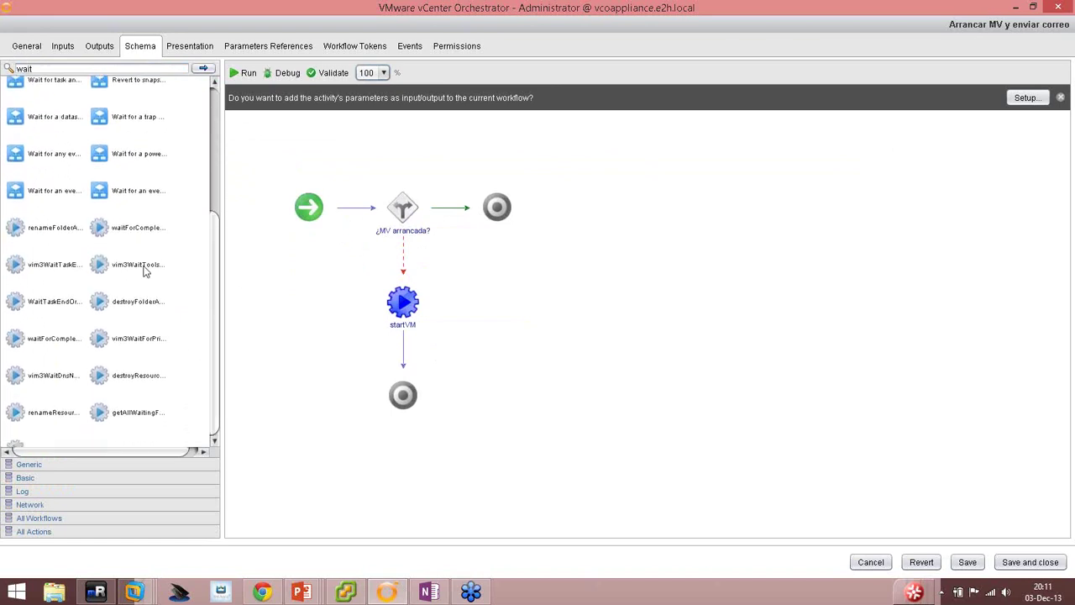
{"action": "mouse_move", "coordinate": [145, 265]}
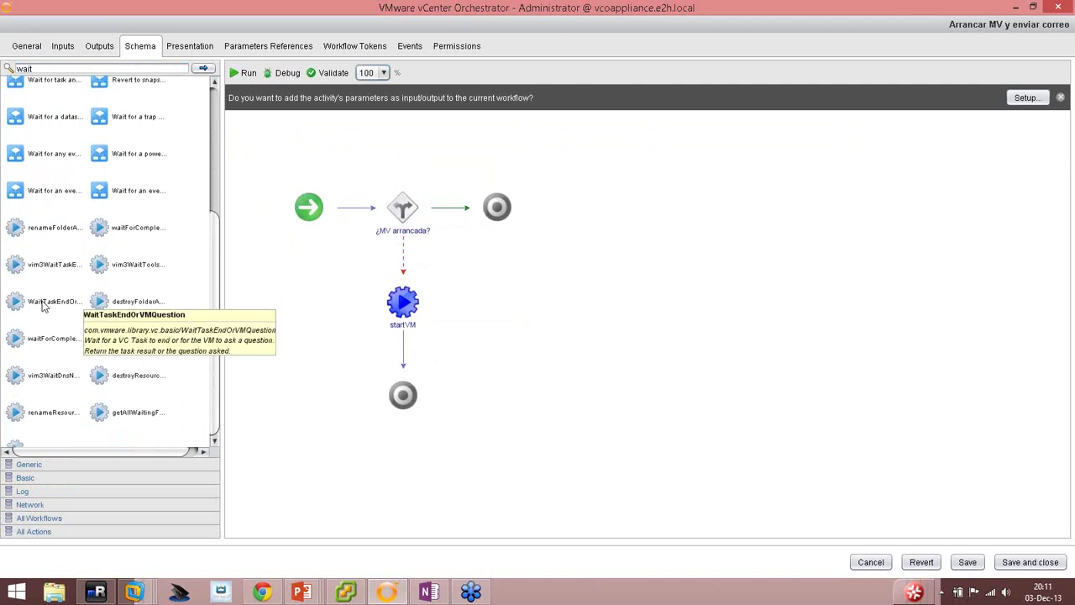
{"action": "left_click_drag", "start_coordinate": [17, 304], "coordinate": [405, 346]}
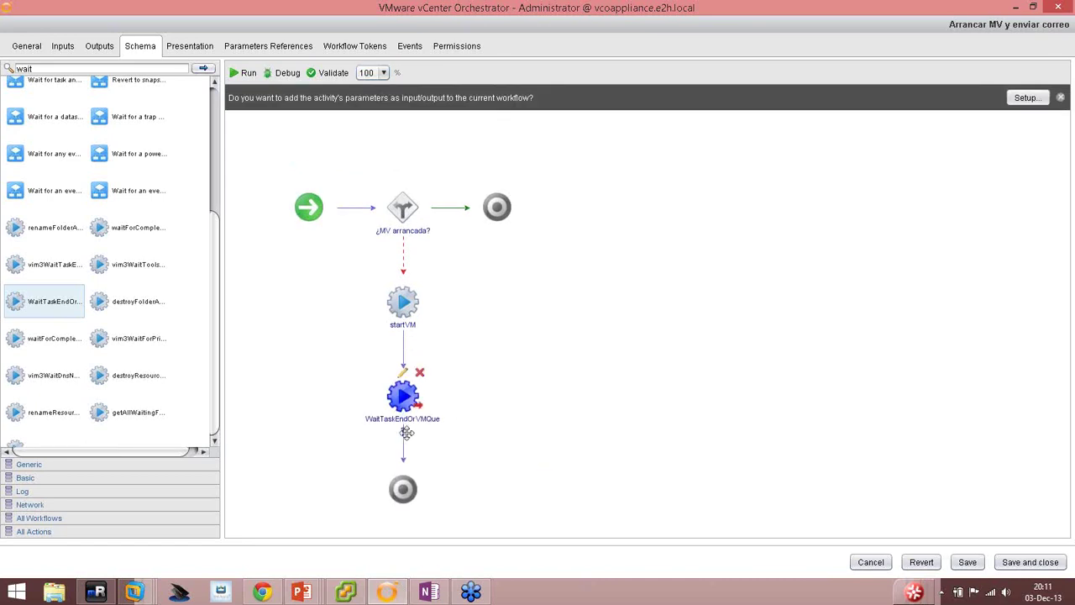
{"action": "mouse_move", "coordinate": [428, 422]}
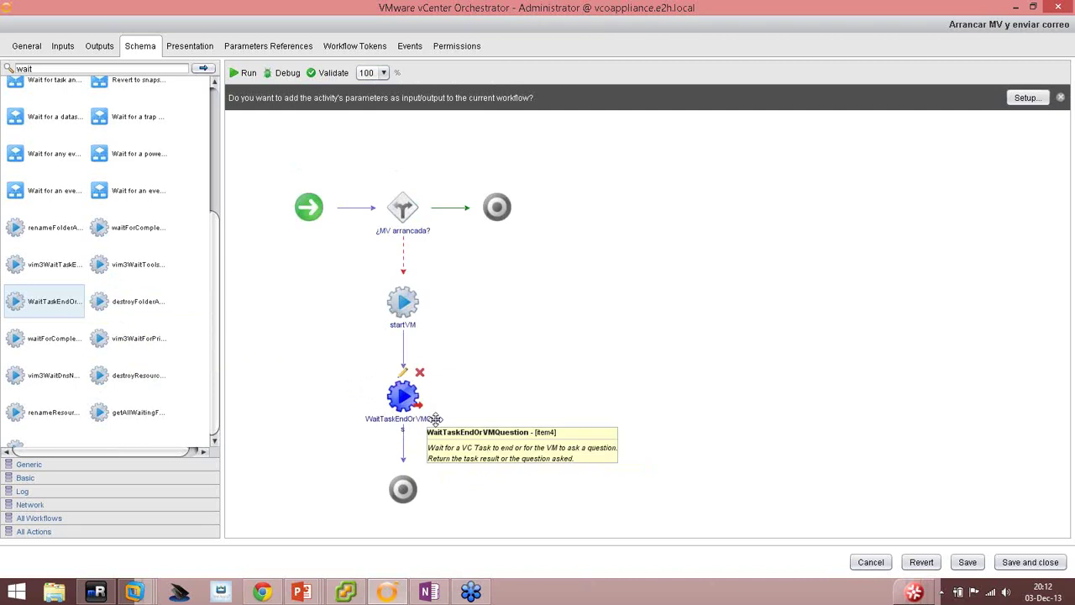
Replace WaitTaskEndOrVMQuestion with vim3WaitTaskEnd followed by vim3WaitToolsStarted after startVM.
{"action": "left_click", "coordinate": [419, 372]}
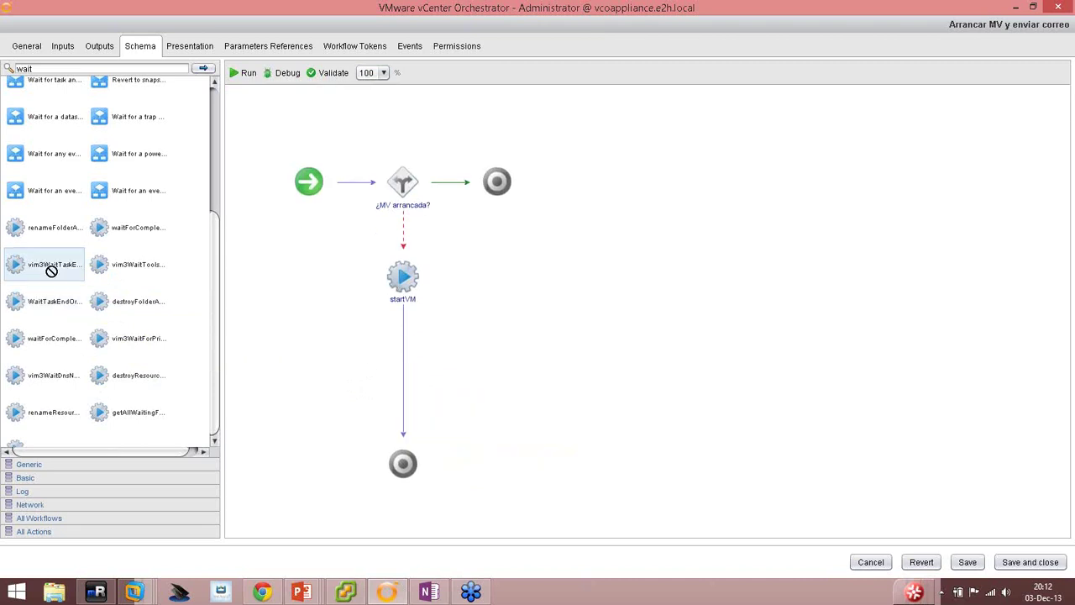
{"action": "left_click_drag", "start_coordinate": [52, 270], "coordinate": [407, 383]}
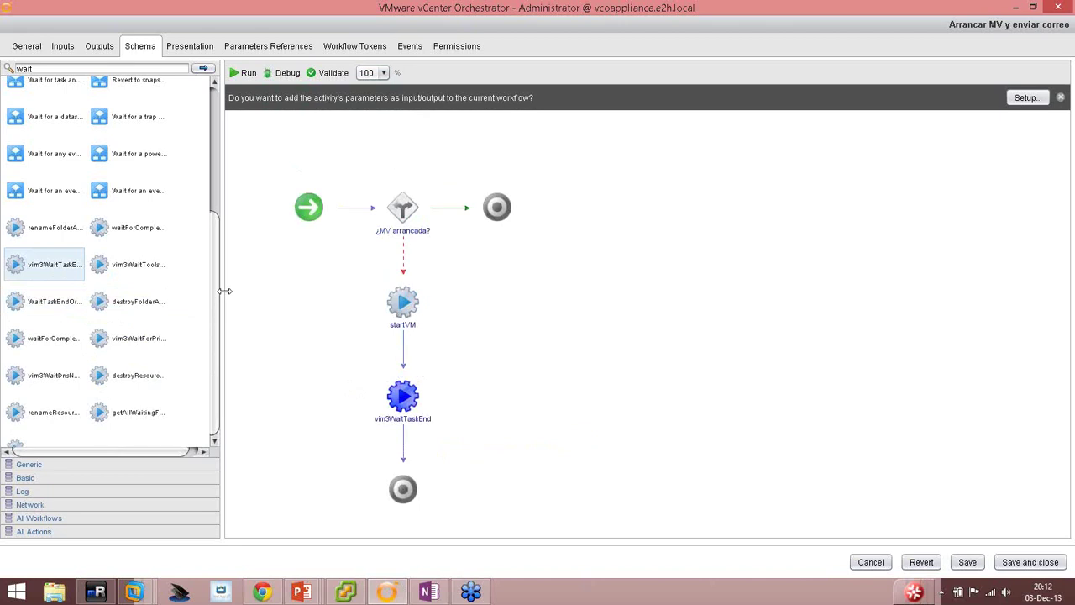
{"action": "left_click_drag", "start_coordinate": [225, 291], "coordinate": [271, 300]}
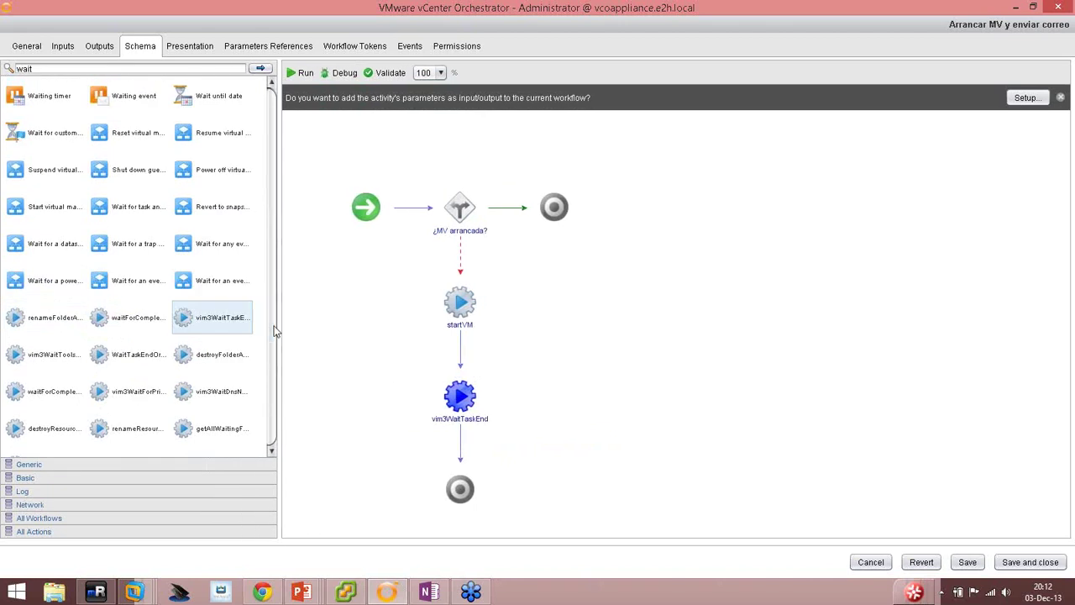
{"action": "mouse_move", "coordinate": [464, 393]}
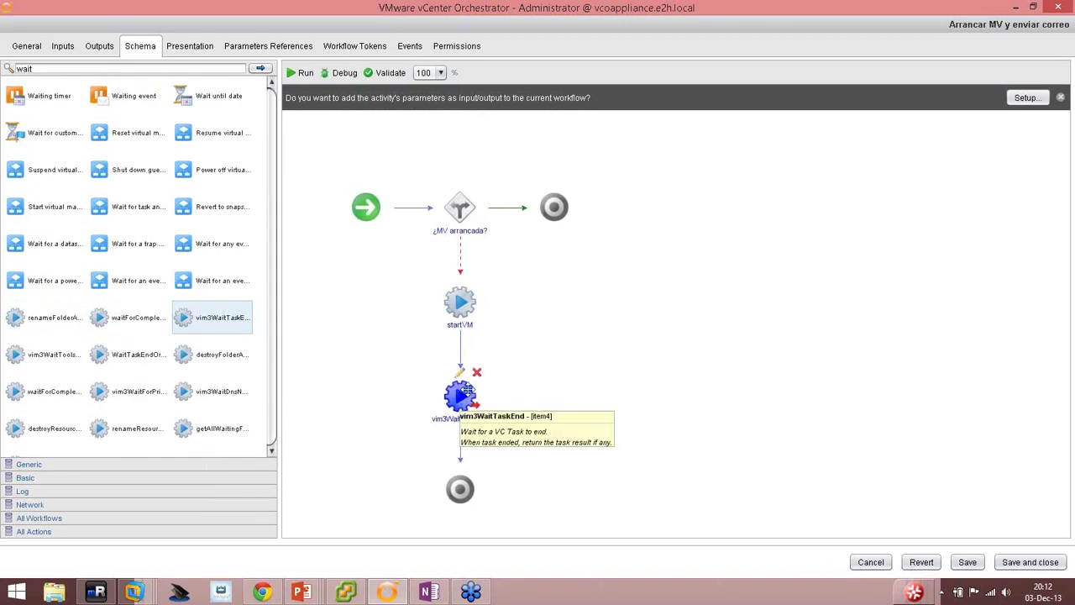
{"action": "mouse_move", "coordinate": [464, 216]}
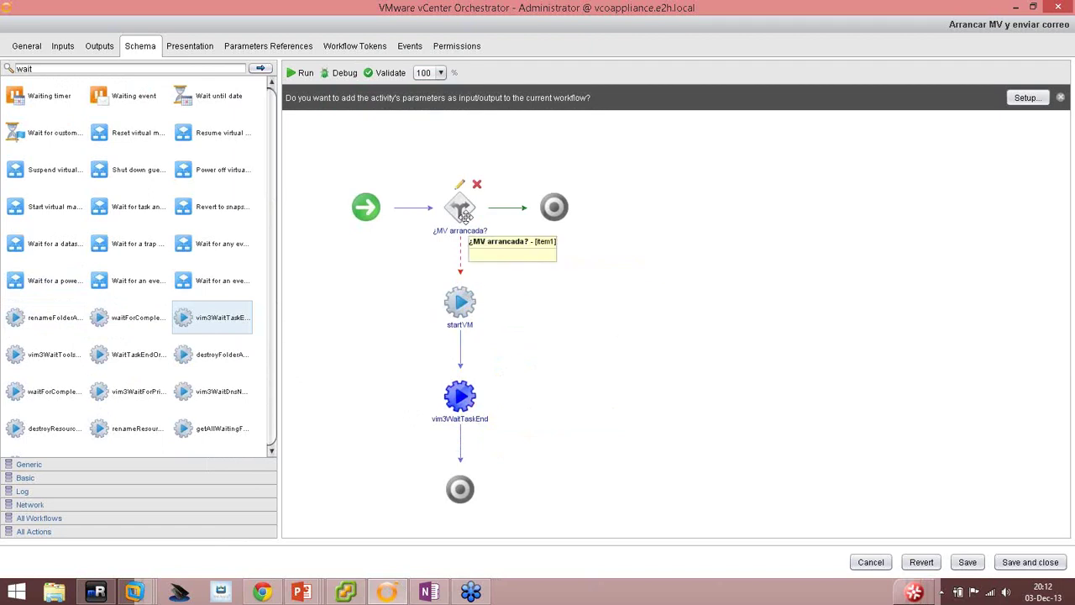
{"action": "mouse_move", "coordinate": [461, 300]}
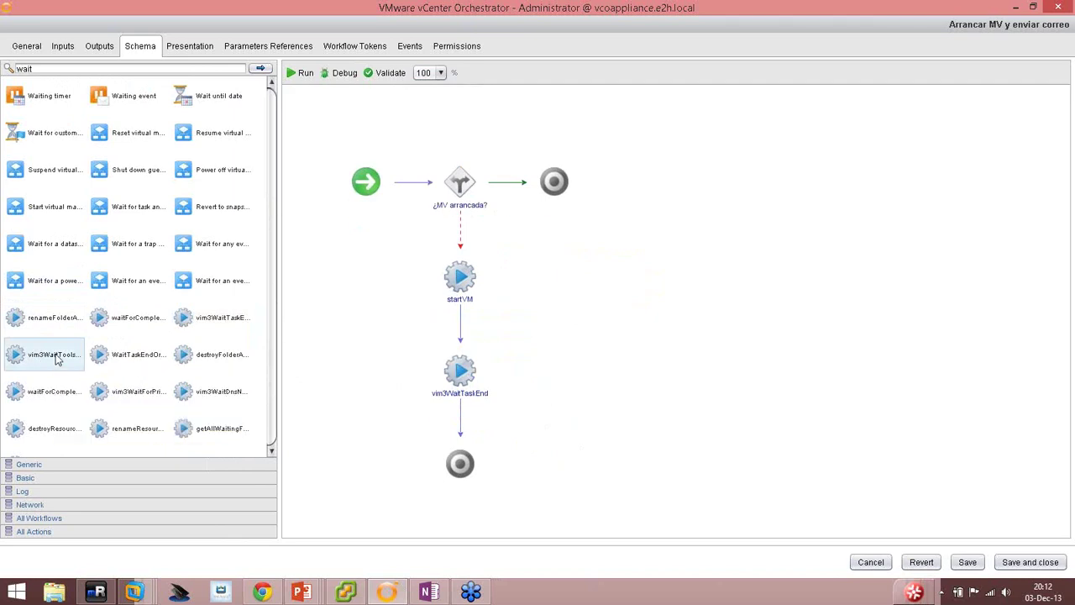
{"action": "left_click_drag", "start_coordinate": [57, 359], "coordinate": [461, 428]}
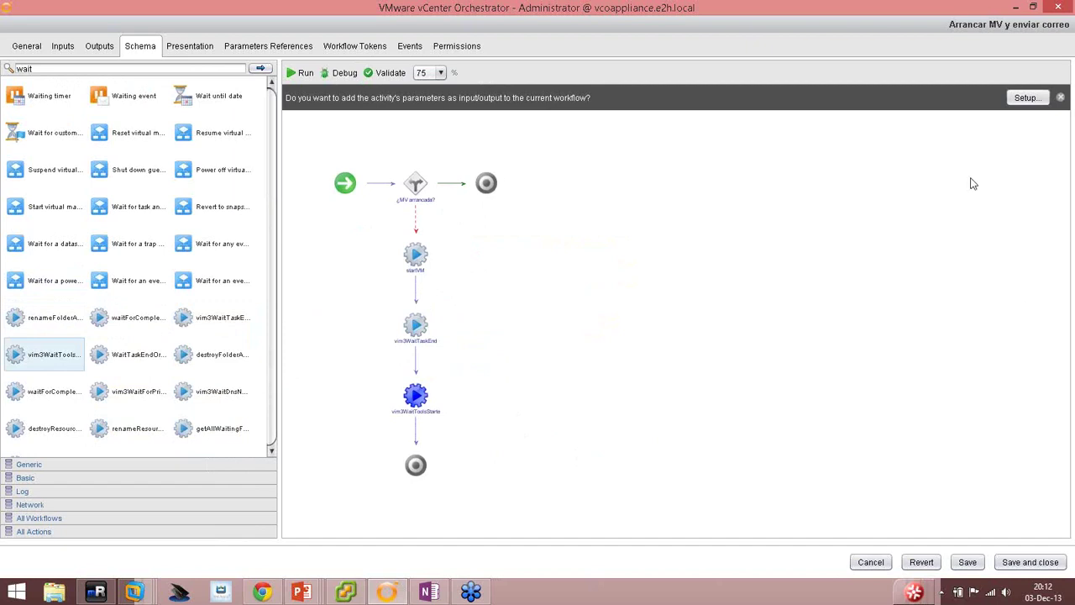
Dismiss the activity-parameters banner and set the schema zoom to 100%.
{"action": "left_click", "coordinate": [1060, 97]}
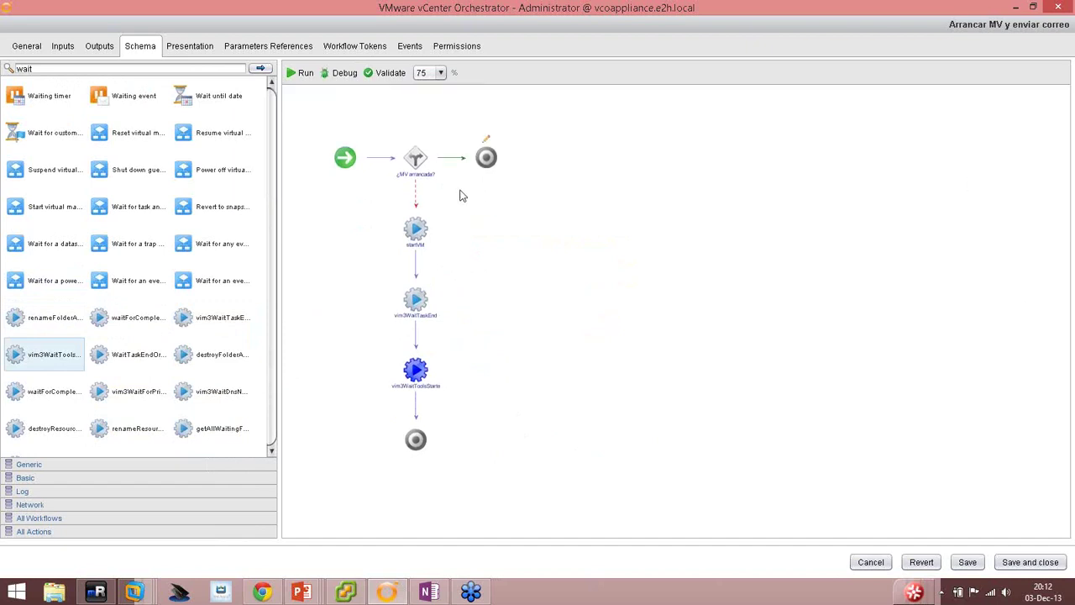
{"action": "left_click", "coordinate": [440, 74]}
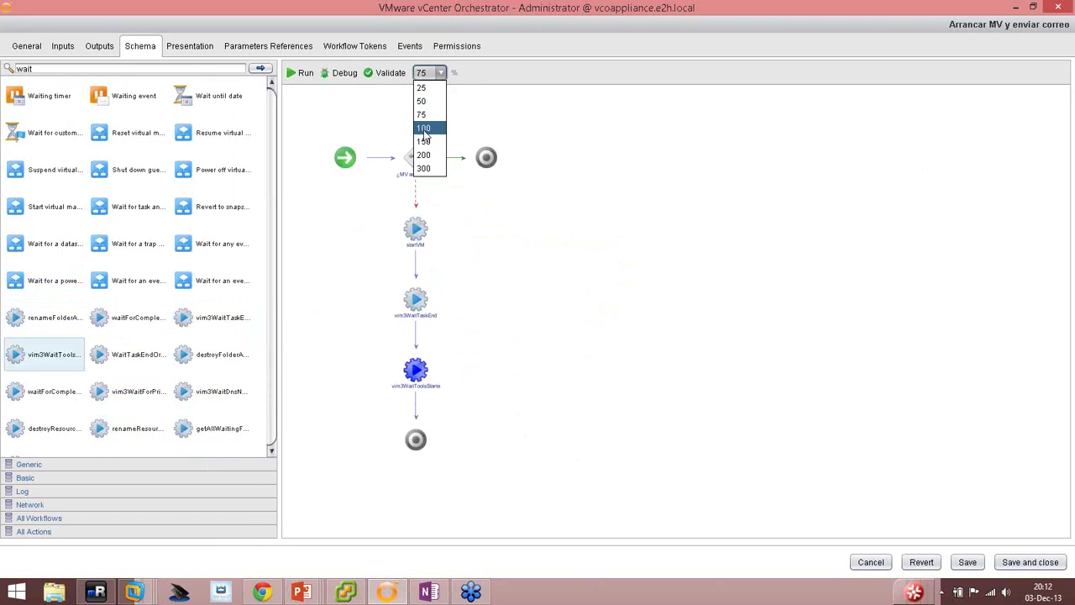
{"action": "left_click", "coordinate": [424, 128]}
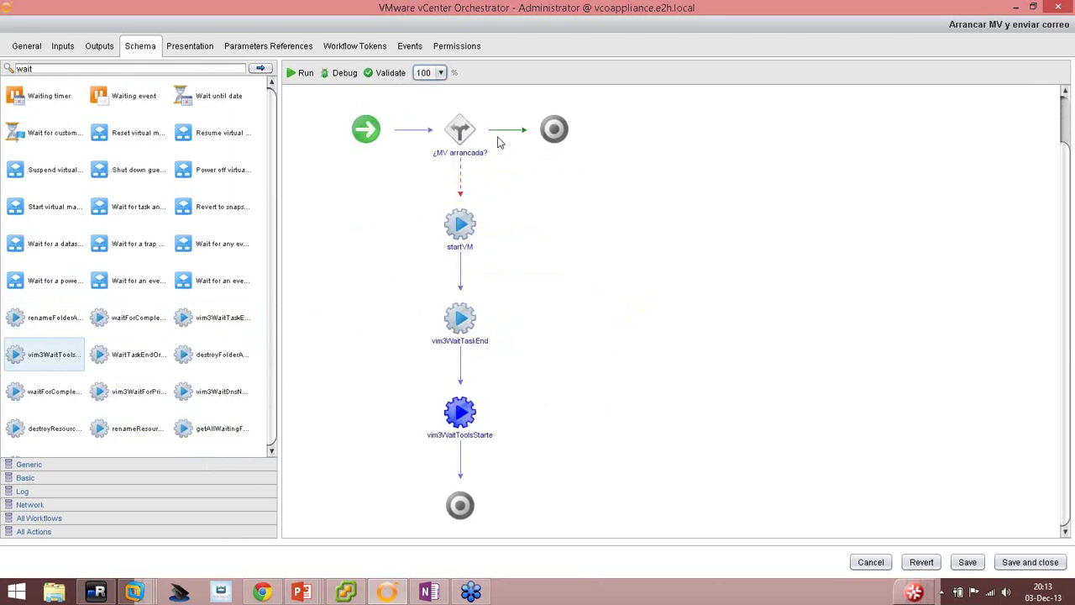
{"action": "left_click", "coordinate": [553, 128]}
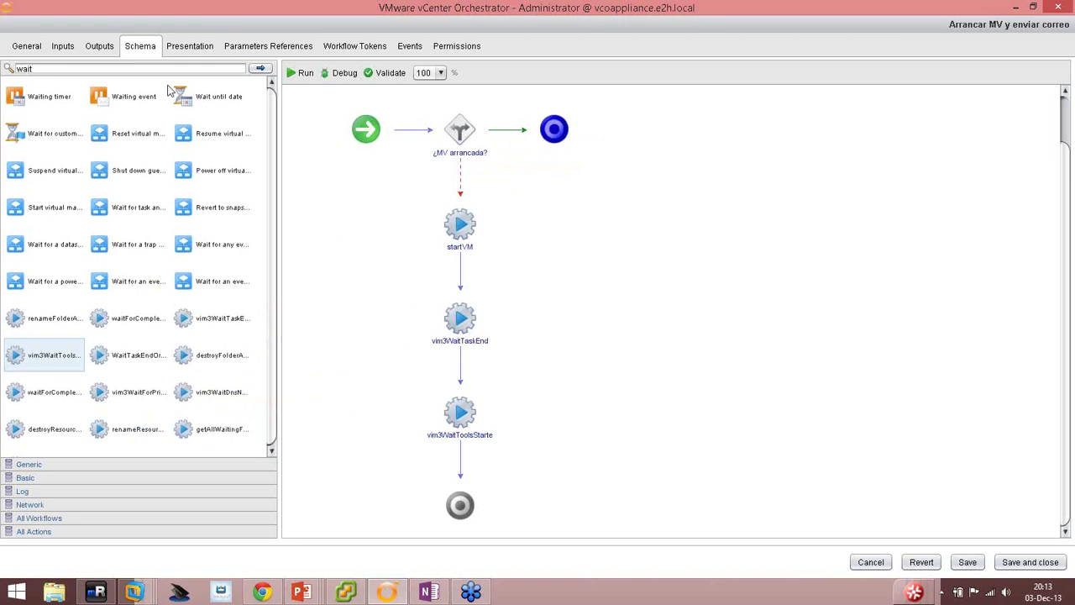
Add a scriptable task on the decision's true branch and delete the top End node.
{"action": "left_click", "coordinate": [37, 464]}
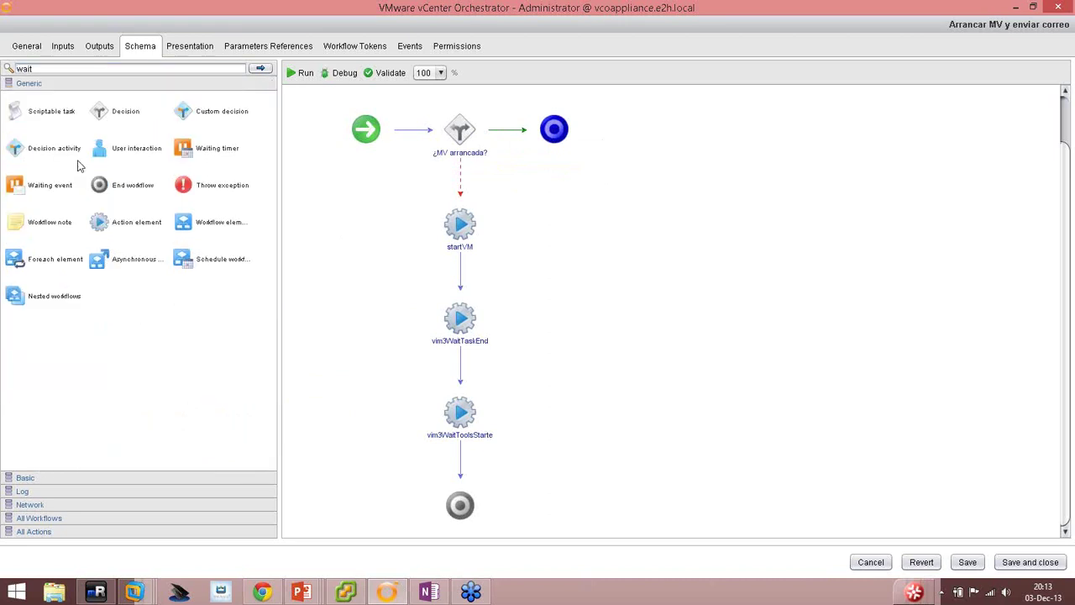
{"action": "left_click_drag", "start_coordinate": [32, 117], "coordinate": [510, 130]}
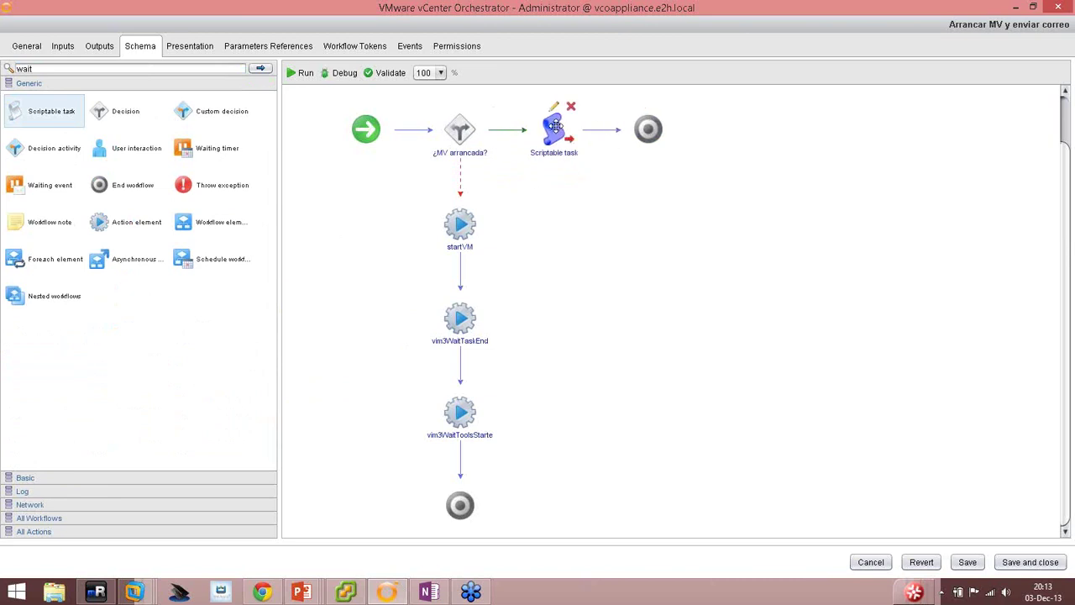
{"action": "left_click_drag", "start_coordinate": [556, 126], "coordinate": [336, 223]}
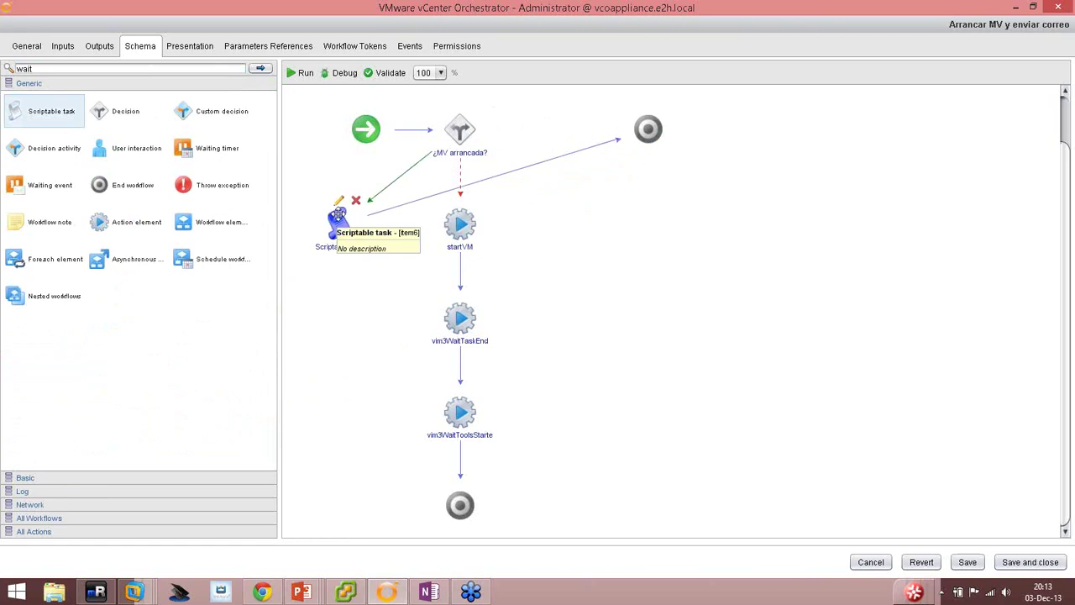
{"action": "left_click", "coordinate": [434, 200]}
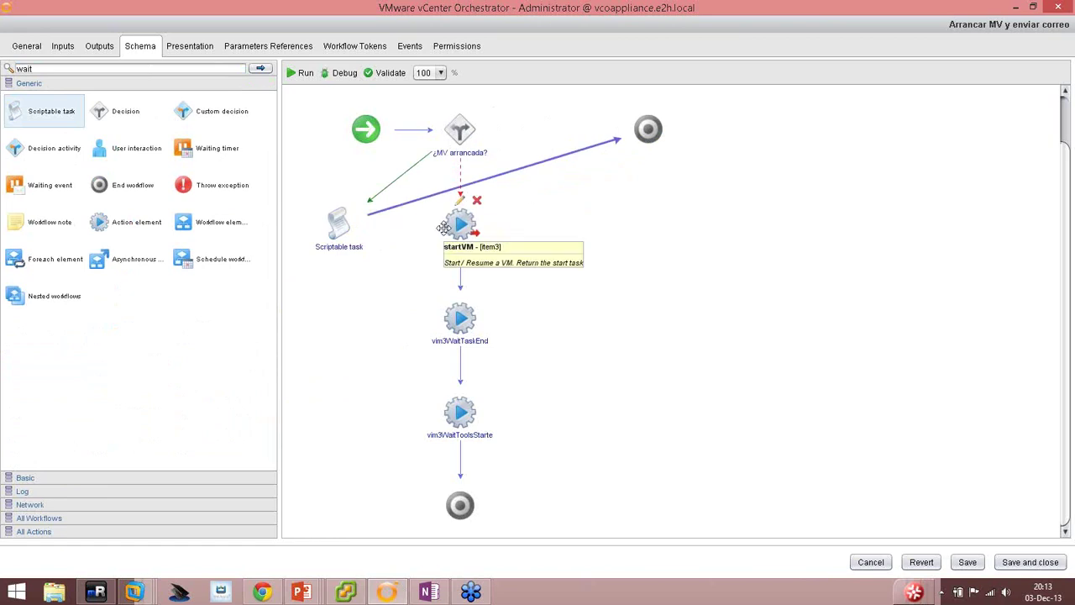
{"action": "key", "text": "Delete"}
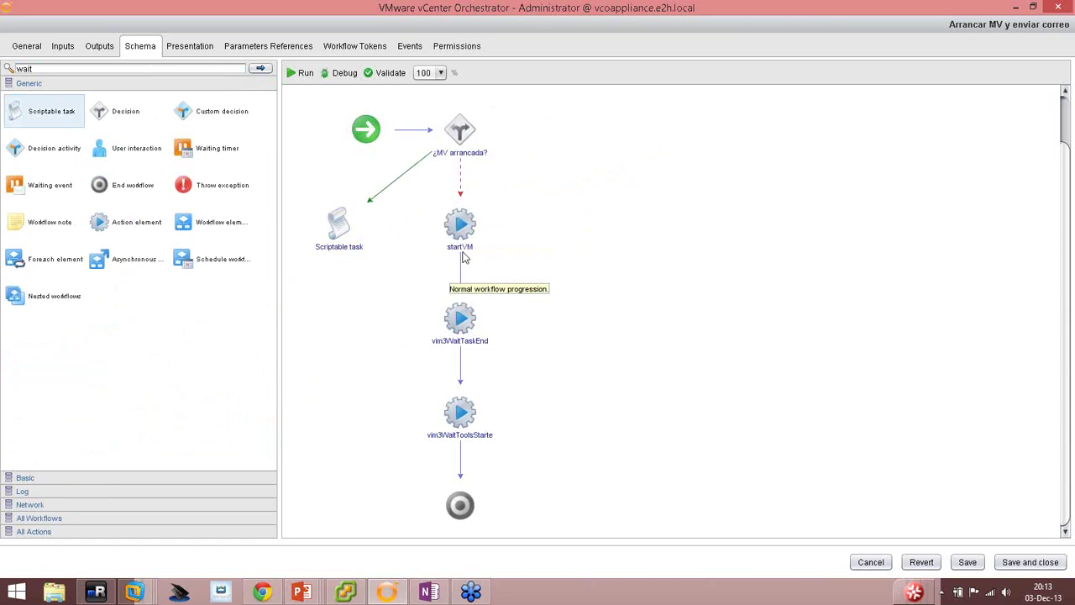
Rename the task 'Ya está arrancada' and connect it to vim3WaitToolsStarted.
{"action": "double_click", "coordinate": [342, 219]}
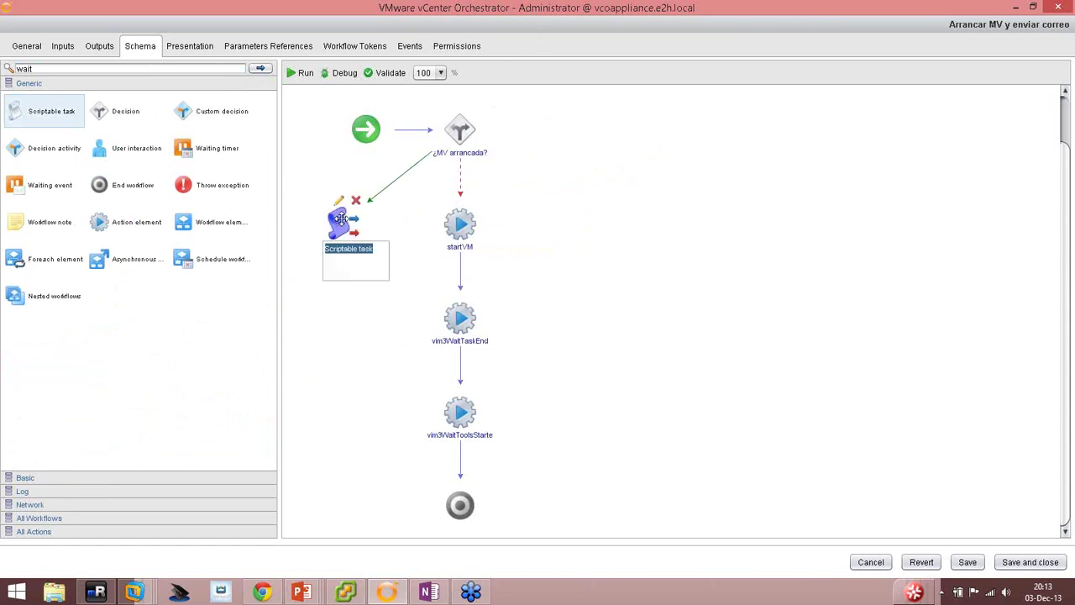
{"action": "type", "text": "Ya está arra"}
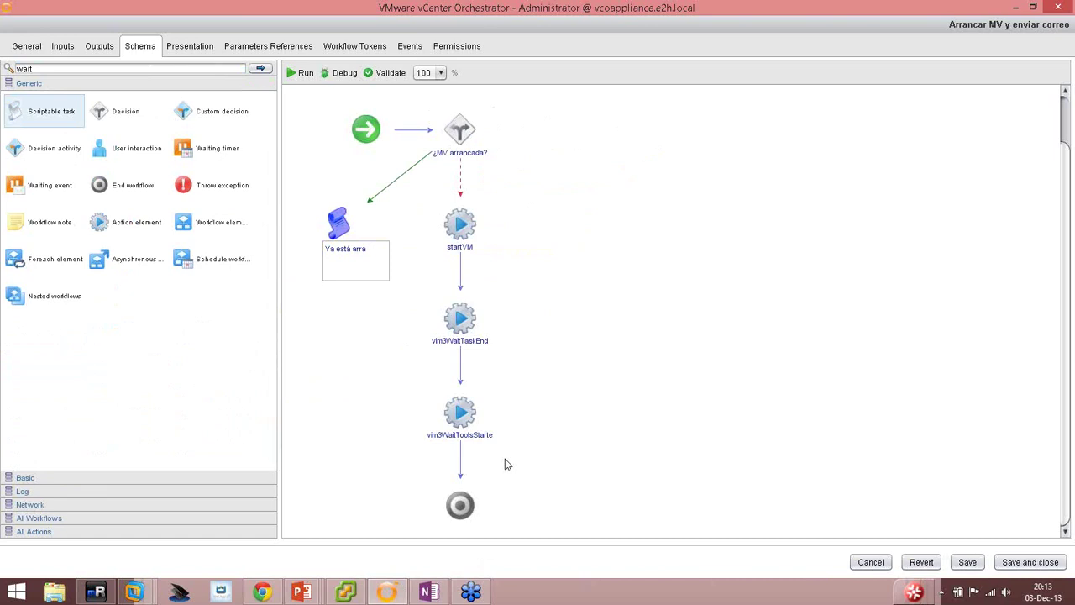
{"action": "type", "text": "ncada"}
{"action": "key", "text": "Return"}
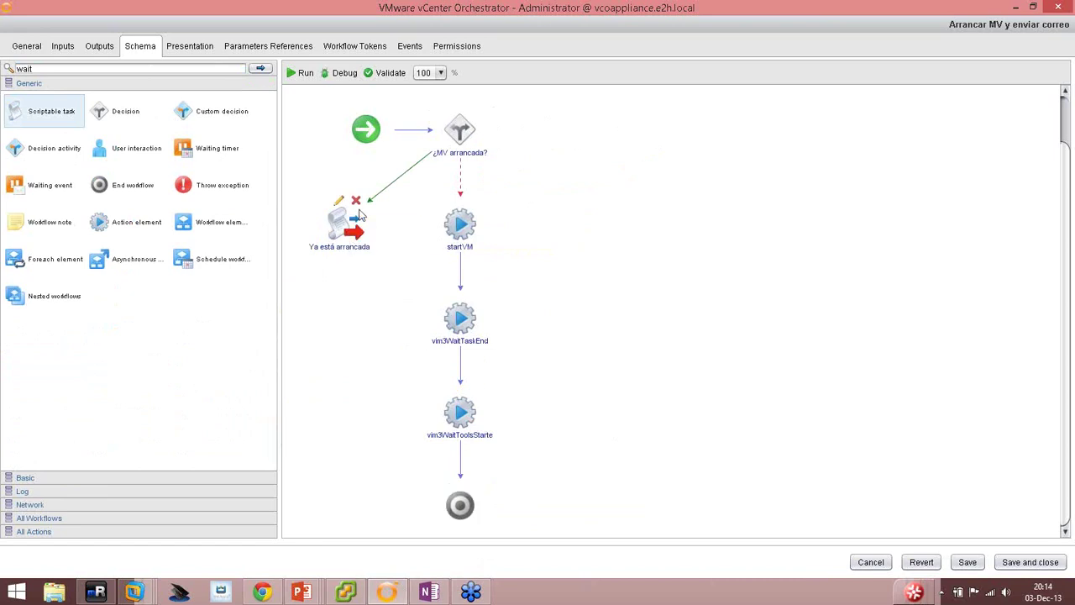
{"action": "left_click_drag", "start_coordinate": [347, 221], "coordinate": [460, 418]}
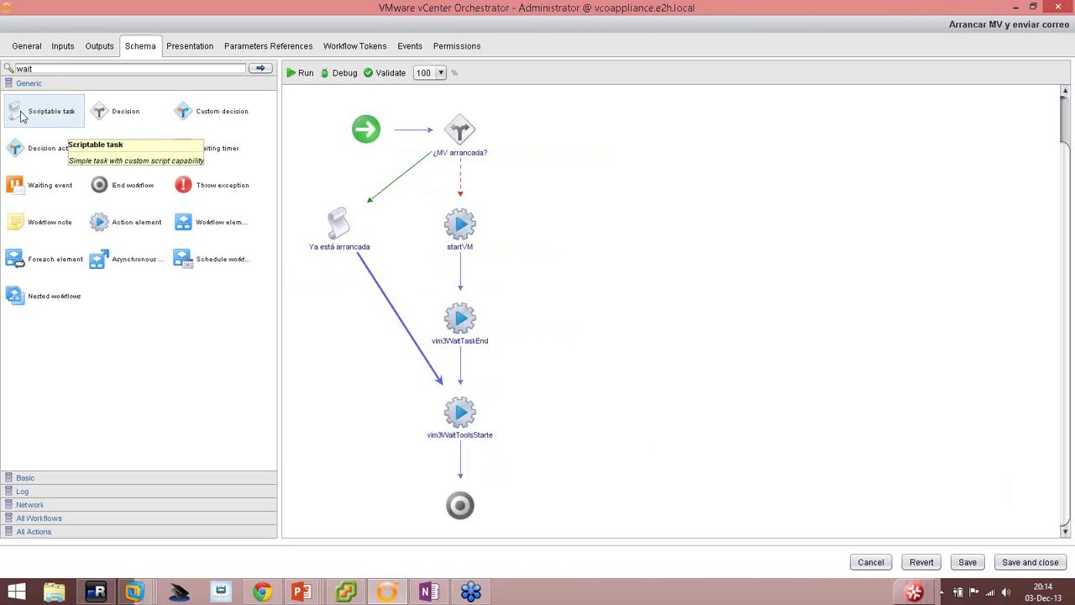
Insert a scriptable task named 'OK' after vim3WaitToolsStarted.
{"action": "left_click_drag", "start_coordinate": [35, 107], "coordinate": [458, 463]}
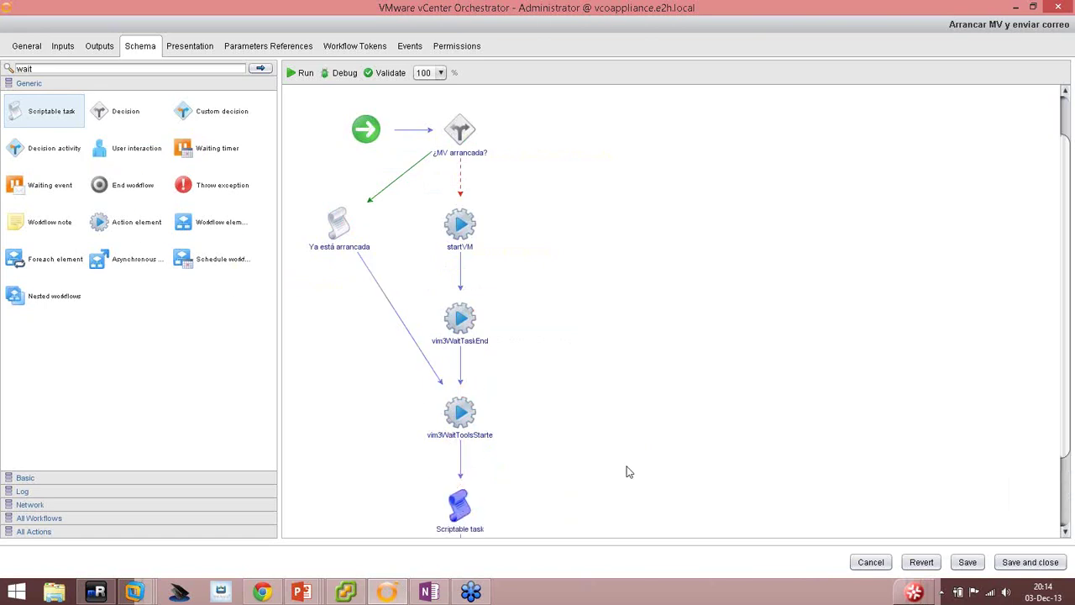
{"action": "left_click", "coordinate": [463, 502]}
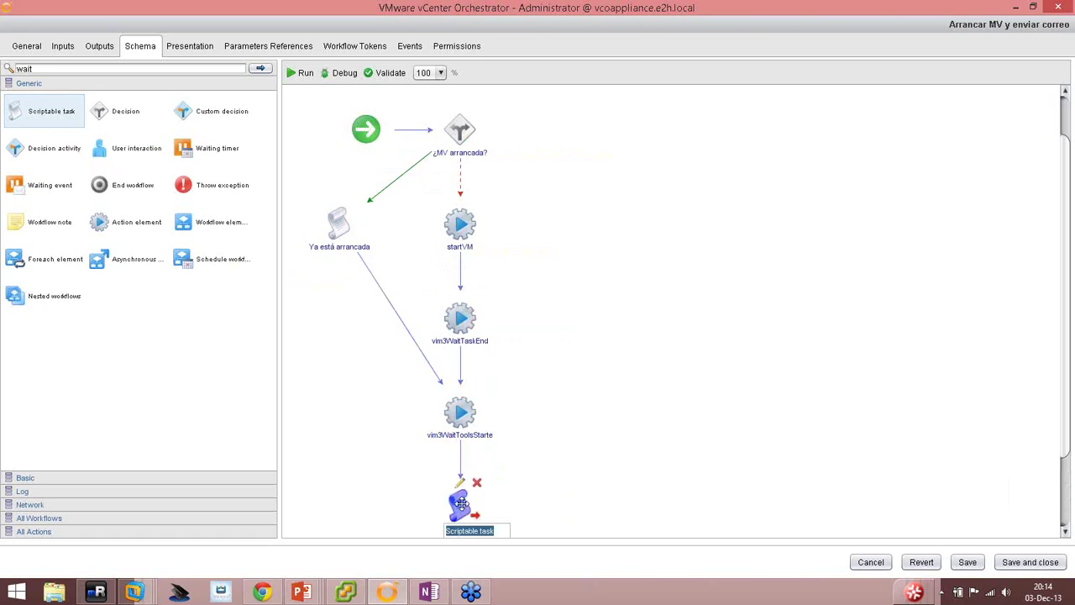
{"action": "type", "text": "OK"}
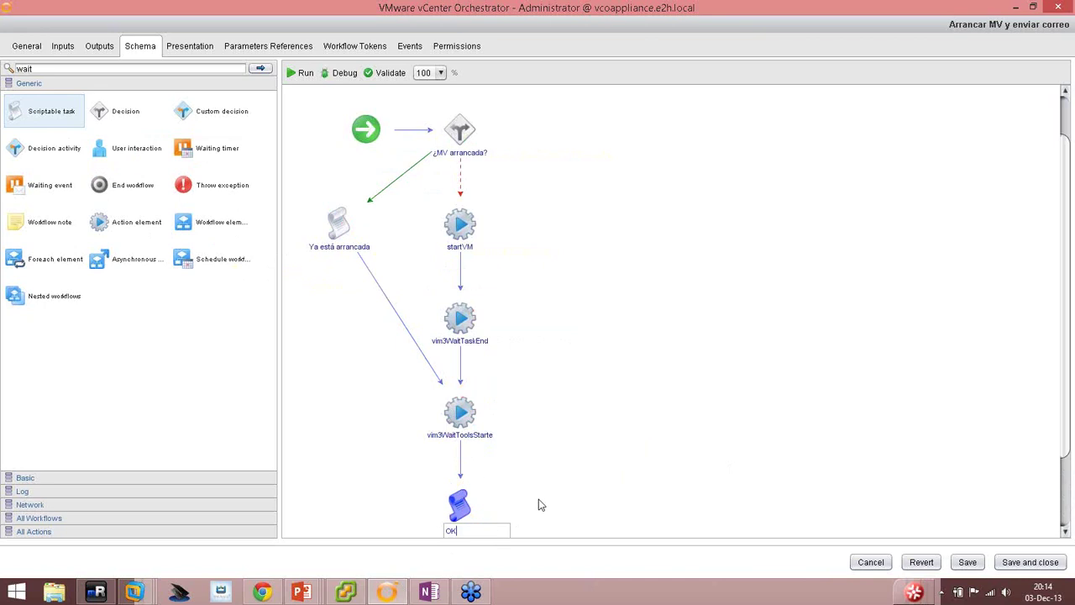
{"action": "key", "text": "Return"}
Move the end node right of OK and add a scriptable task on startVM's error path.
{"action": "scroll", "coordinate": [555, 484], "scroll_direction": "down", "scroll_amount": 2}
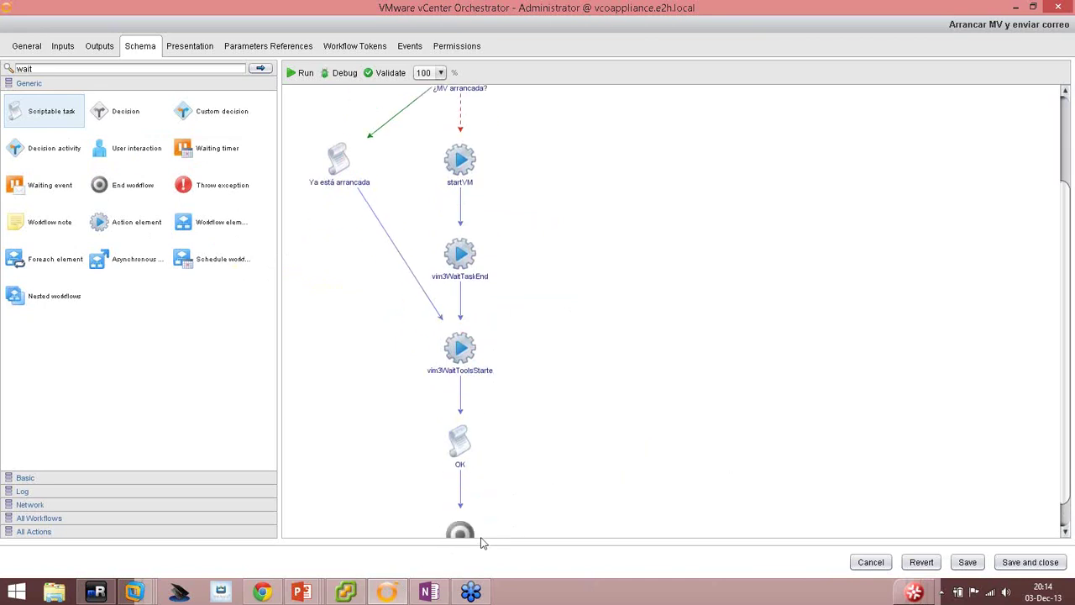
{"action": "mouse_move", "coordinate": [460, 535]}
{"action": "left_click_drag", "start_coordinate": [459, 535], "coordinate": [791, 437]}
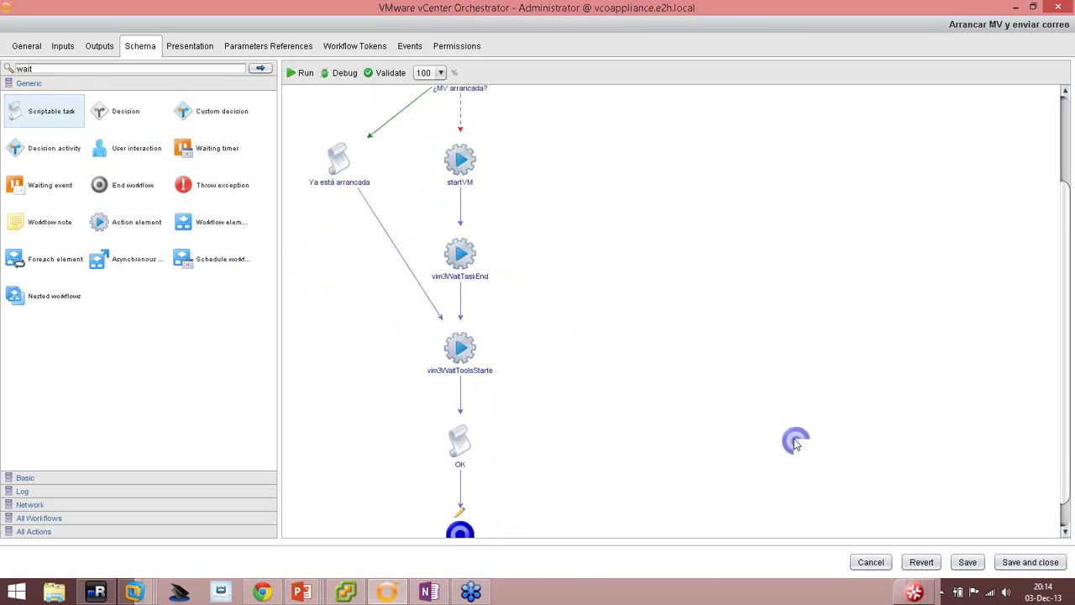
{"action": "scroll", "coordinate": [639, 401], "scroll_direction": "up", "scroll_amount": 2}
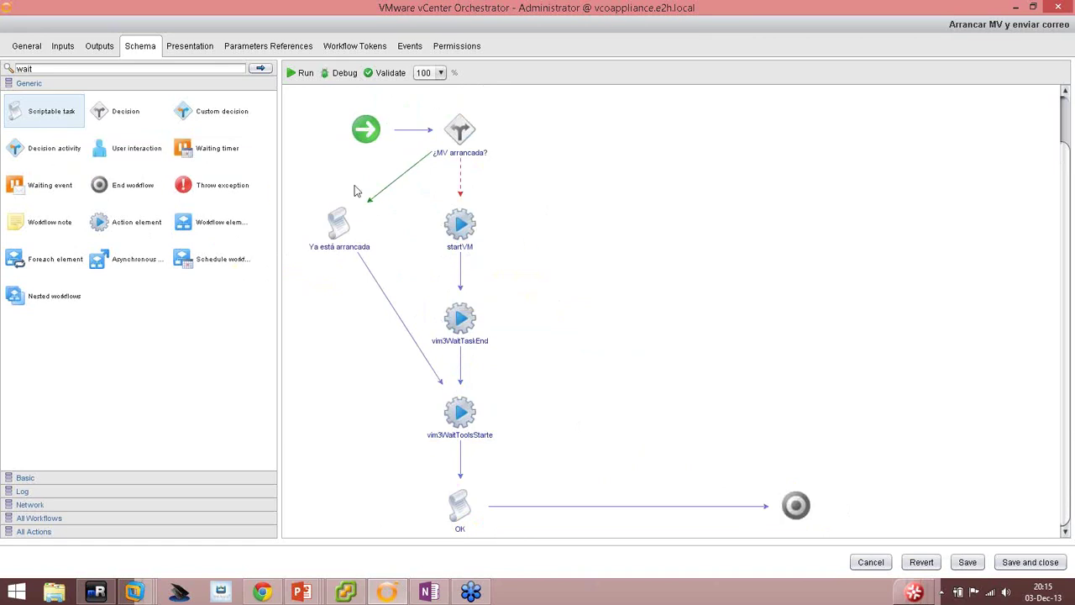
{"action": "left_click_drag", "start_coordinate": [355, 191], "coordinate": [616, 235]}
Add scriptable tasks on the error paths of vim3WaitTaskEnd and vim3WaitToolsStarted.
{"action": "left_click_drag", "start_coordinate": [22, 139], "coordinate": [491, 251]}
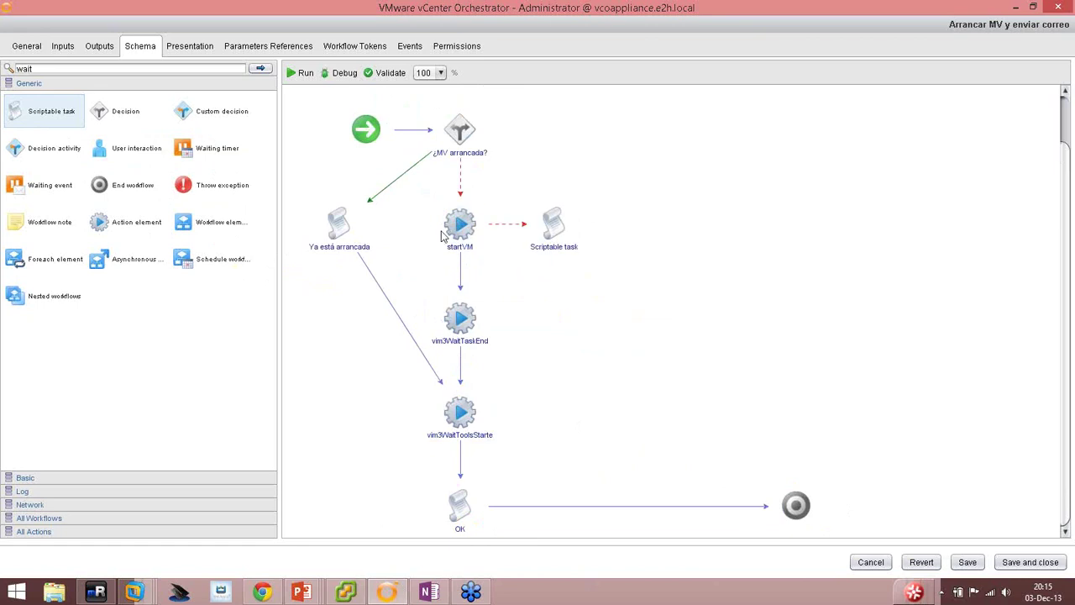
{"action": "left_click_drag", "start_coordinate": [27, 119], "coordinate": [489, 342]}
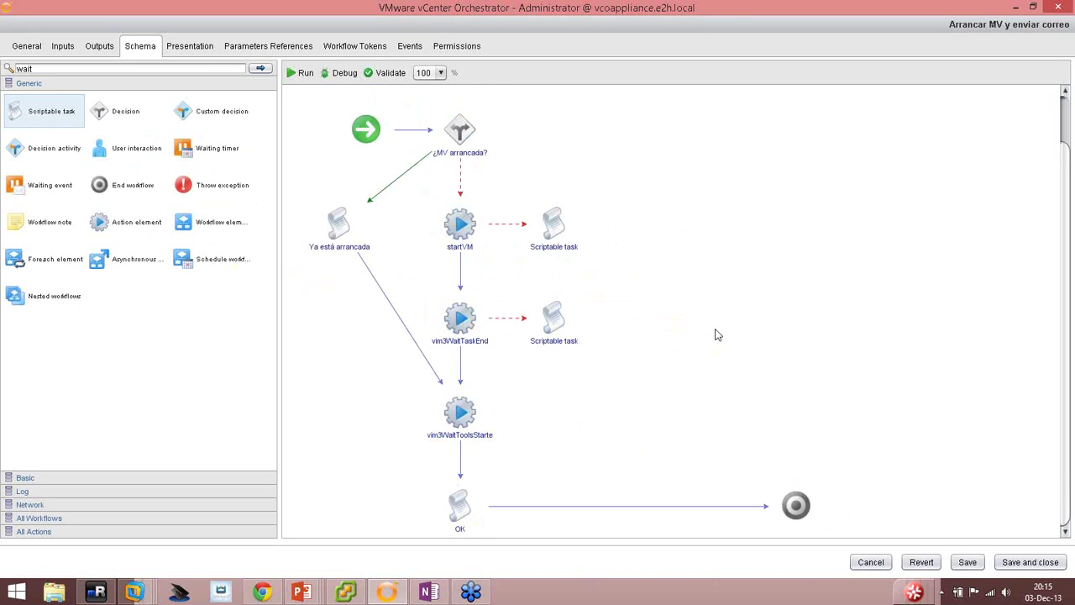
{"action": "mouse_move", "coordinate": [456, 297]}
{"action": "mouse_move", "coordinate": [20, 116]}
{"action": "left_mouse_down"}
{"action": "mouse_move", "coordinate": [192, 179]}
{"action": "mouse_move", "coordinate": [478, 420]}
{"action": "left_mouse_up"}
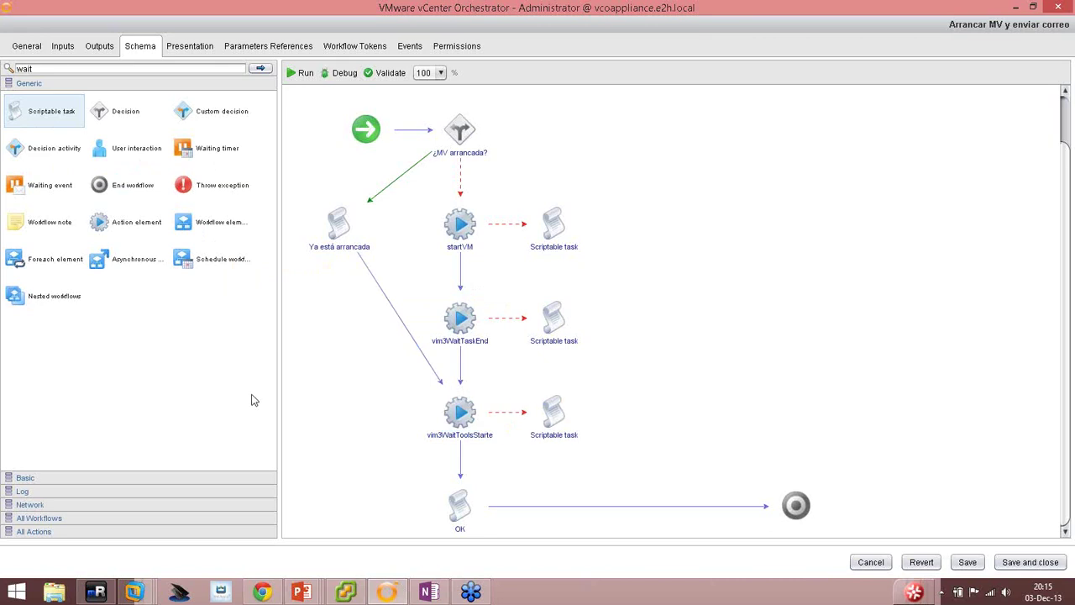
{"action": "mouse_move", "coordinate": [556, 251]}
Rename the three error tasks 'Fallo en arranque MV', 'Timeout 1' and 'Timeout 2'.
{"action": "double_click", "coordinate": [556, 249]}
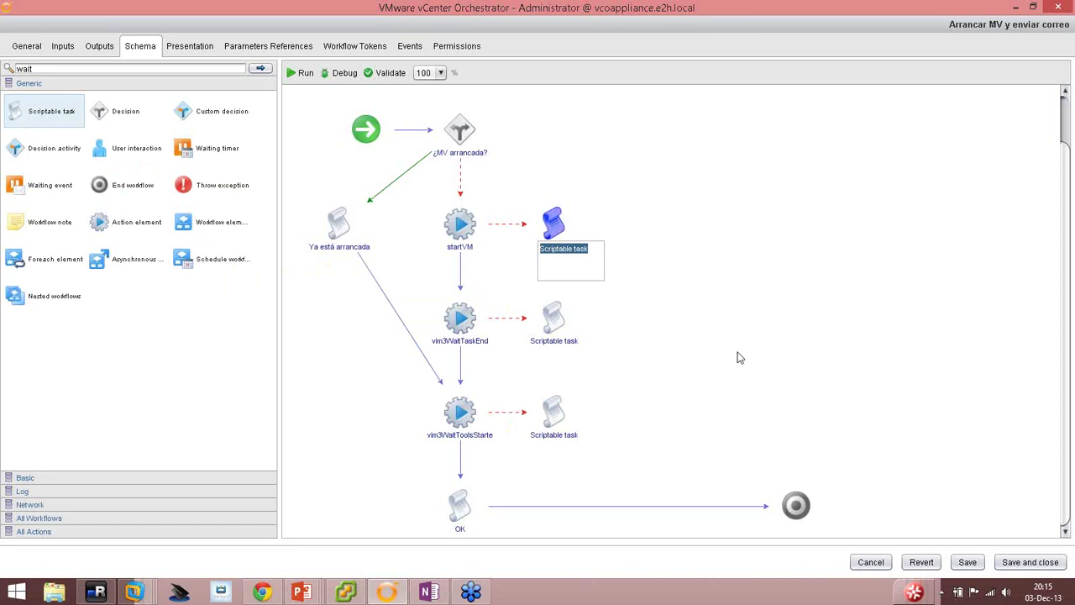
{"action": "type", "text": "Fall"}
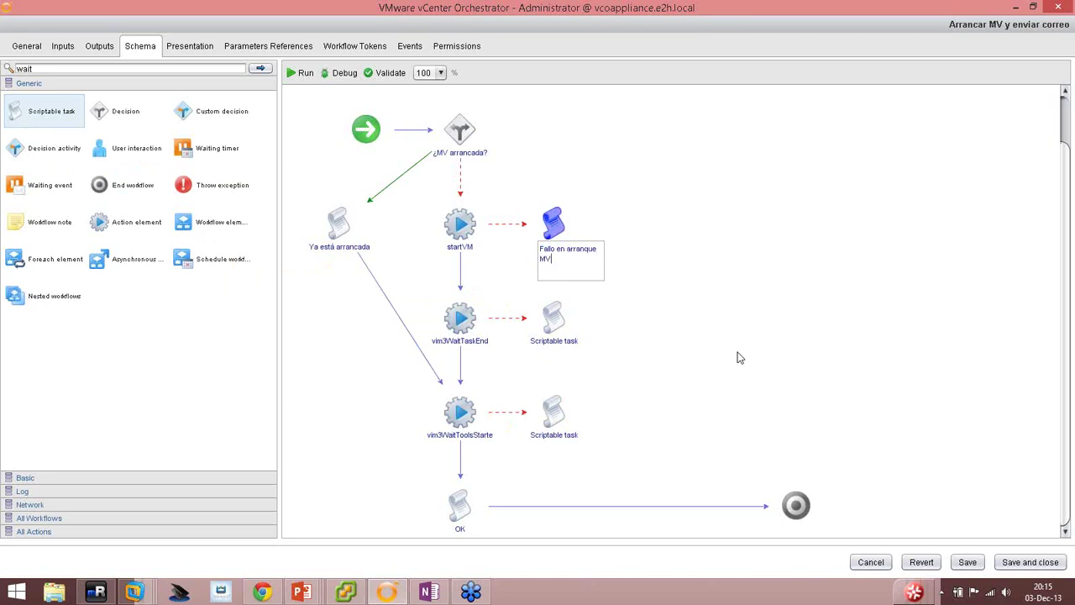
{"action": "type", "text": "o en arranque MV"}
{"action": "key", "text": "Return"}
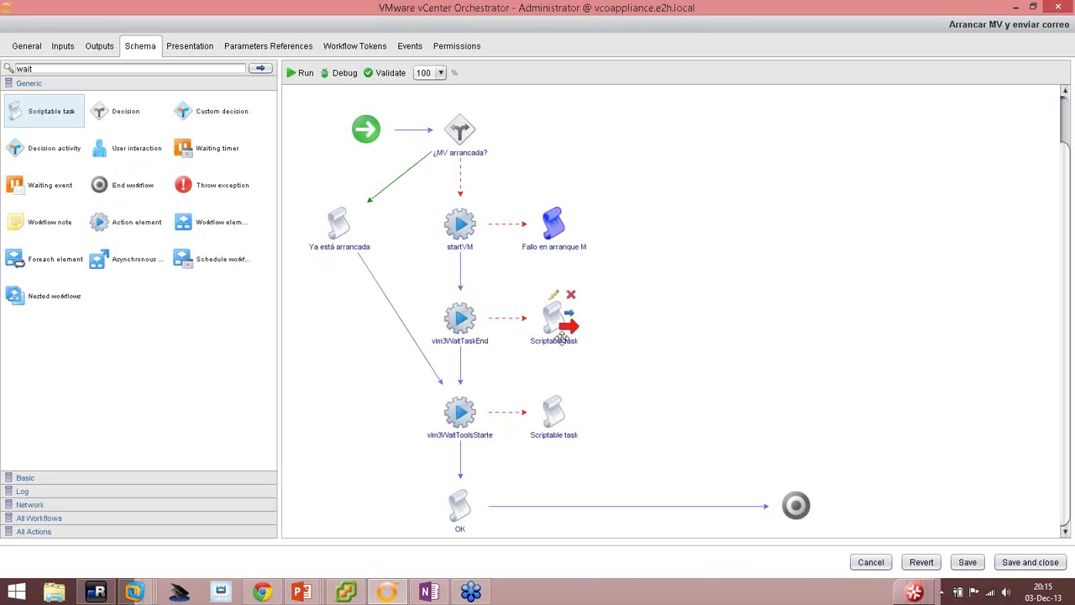
{"action": "left_click", "coordinate": [556, 340]}
{"action": "left_click", "coordinate": [556, 340]}
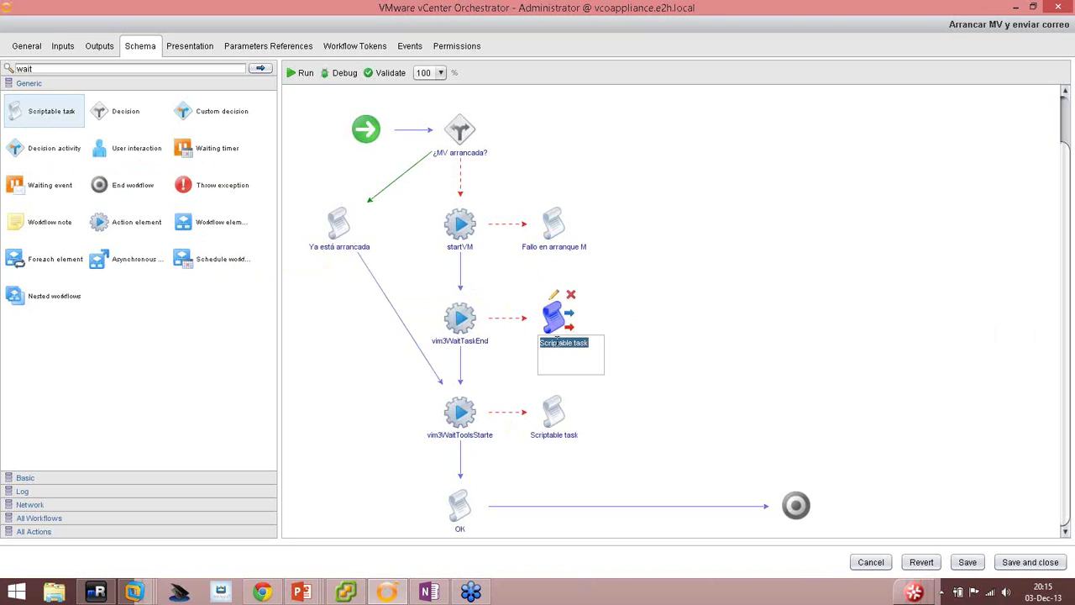
{"action": "type", "text": "Timeout 1"}
{"action": "key", "text": "Return"}
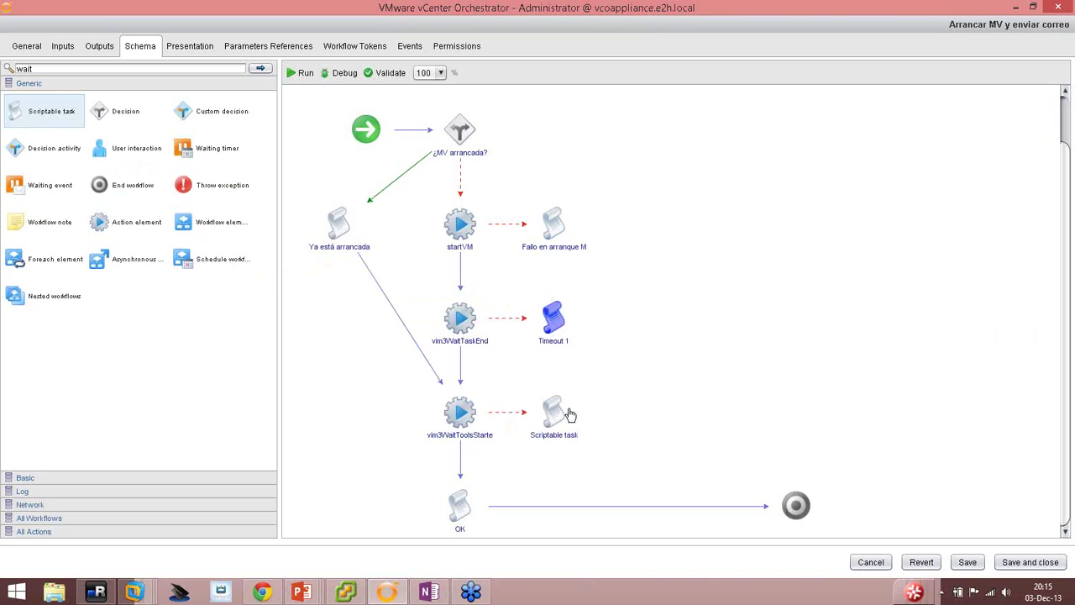
{"action": "left_click", "coordinate": [554, 435]}
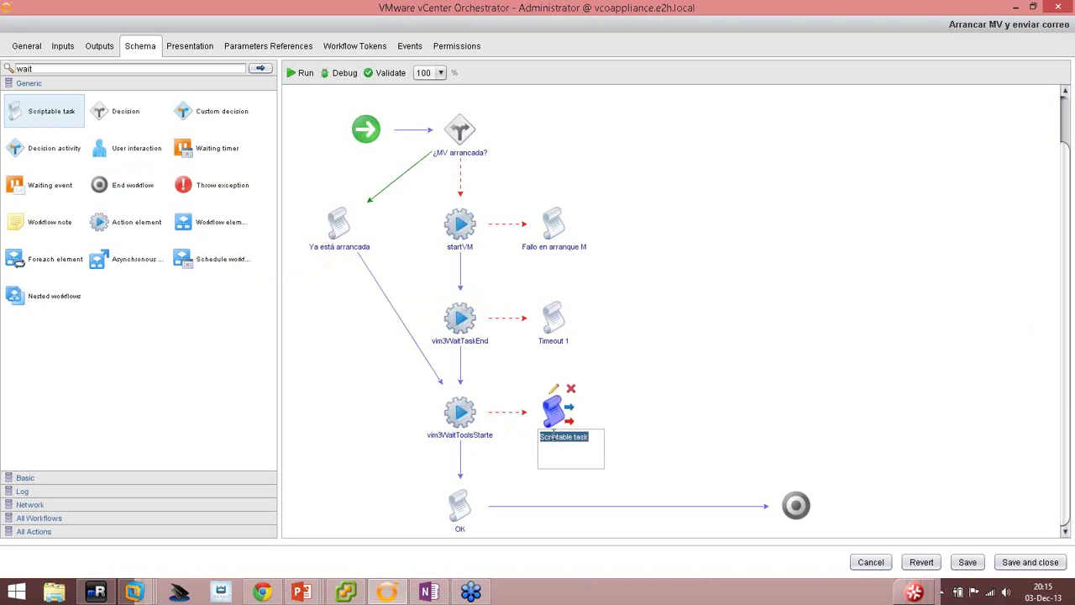
{"action": "type", "text": "Timeout 2"}
{"action": "key", "text": "Return"}
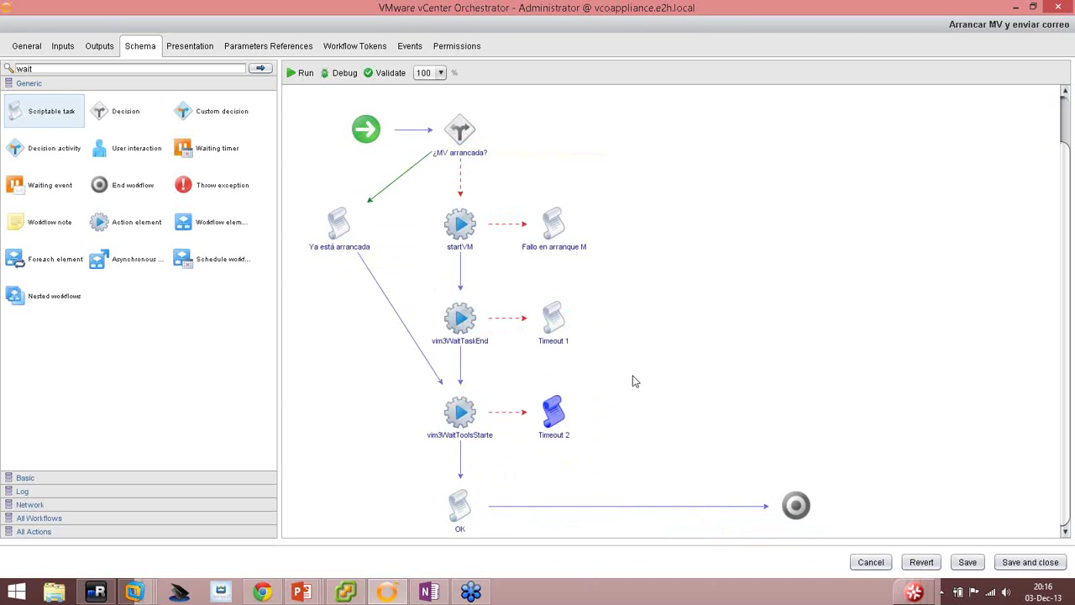
Insert a Scriptable task named 'Enviar correo' on the line between OK and the end.
{"action": "left_click_drag", "start_coordinate": [37, 114], "coordinate": [630, 508]}
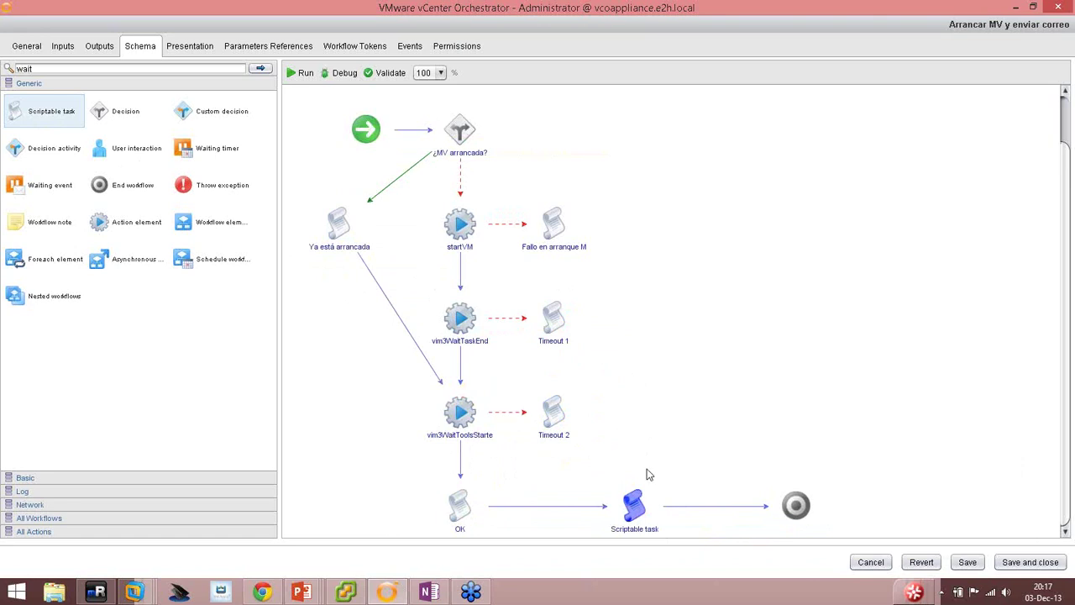
{"action": "left_click", "coordinate": [634, 502]}
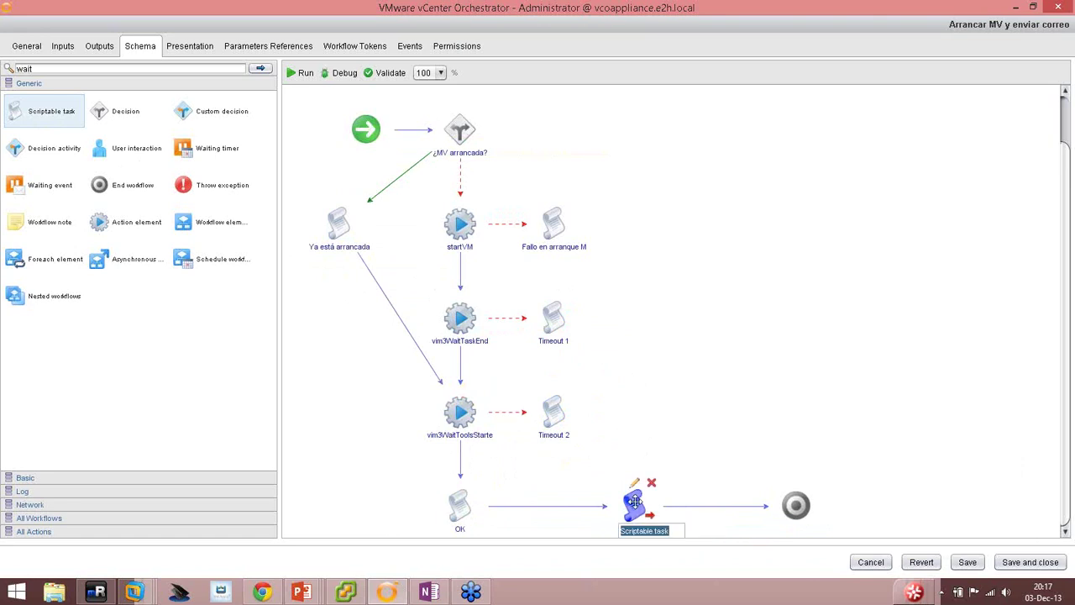
{"action": "type", "text": "Enviar correo"}
{"action": "left_click", "coordinate": [703, 427]}
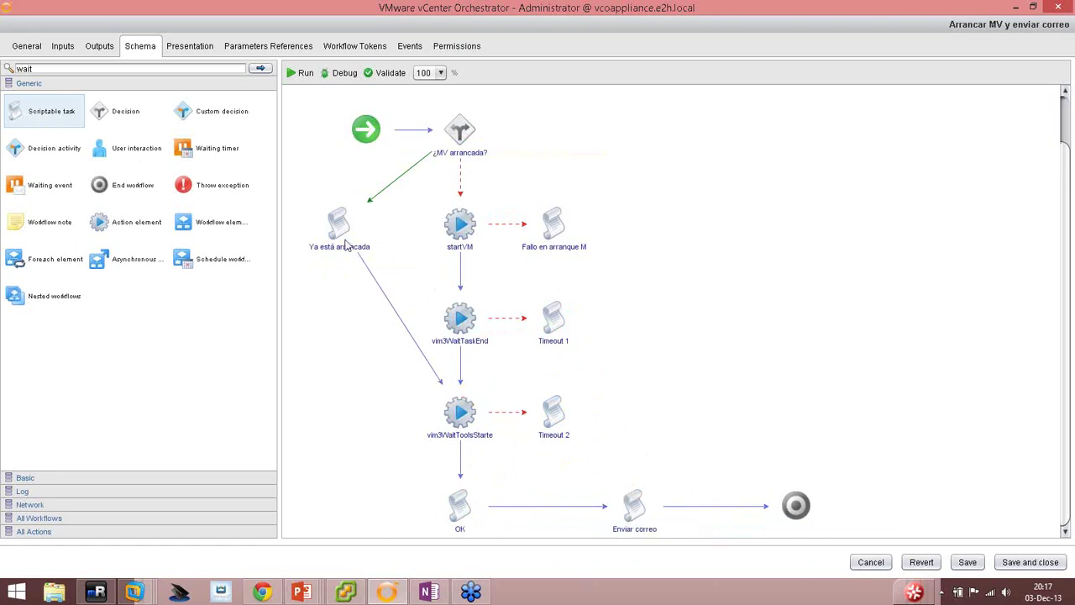
Attach a Scriptable task named 'Fallo envío correo' as Enviar correo's exception handler.
{"action": "left_click_drag", "start_coordinate": [37, 116], "coordinate": [797, 435]}
{"action": "left_click_drag", "start_coordinate": [28, 118], "coordinate": [791, 320]}
{"action": "scroll", "coordinate": [656, 496], "scroll_direction": "down", "scroll_amount": 2}
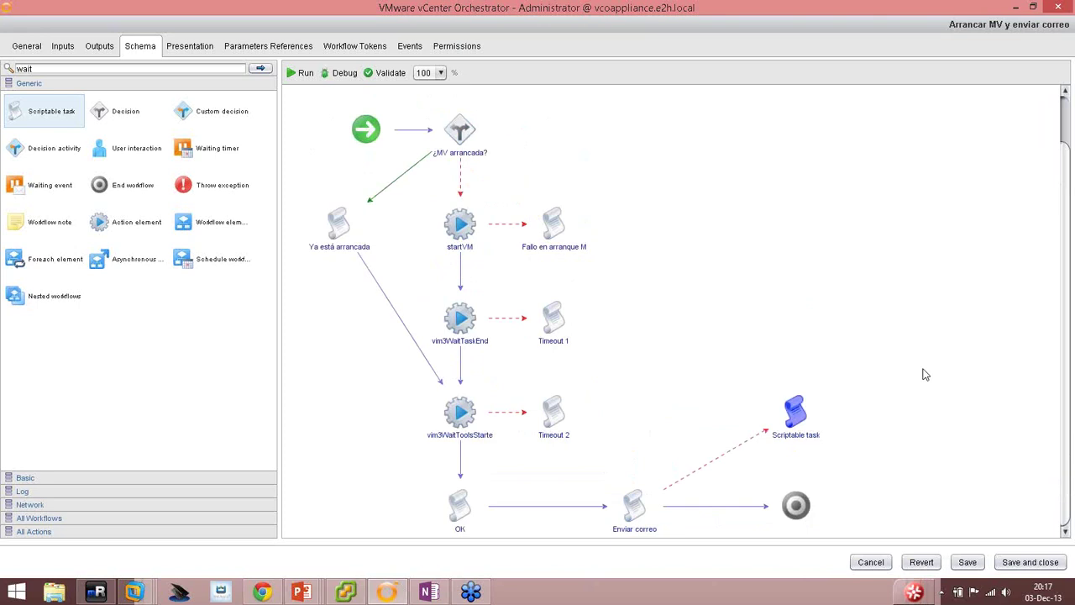
{"action": "double_click", "coordinate": [792, 408]}
{"action": "type", "text": "F"}
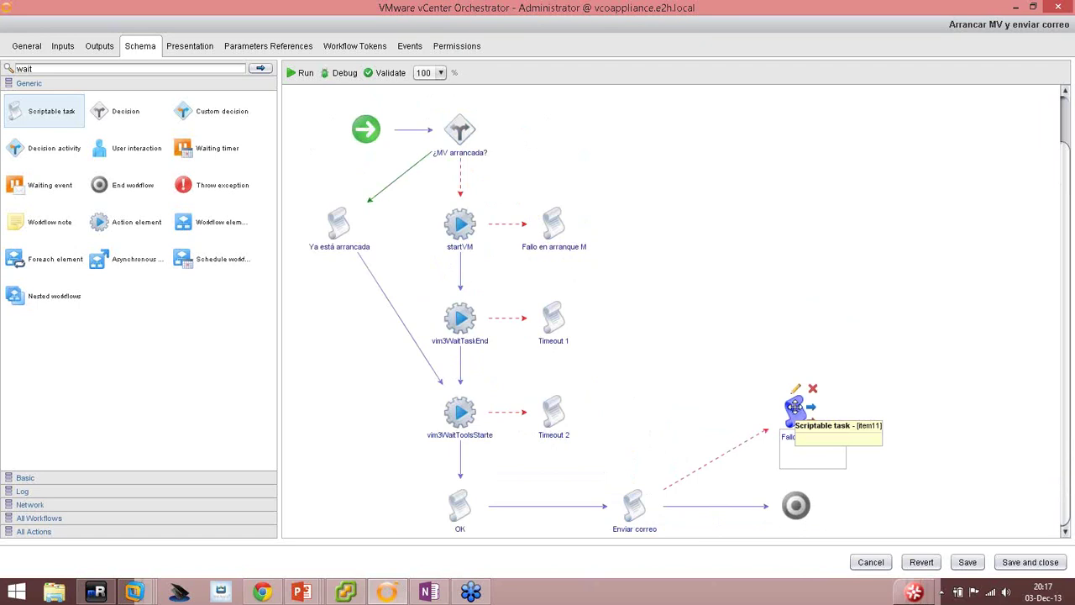
{"action": "type", "text": "allo en evío de cor"}
{"action": "left_click", "coordinate": [899, 475]}
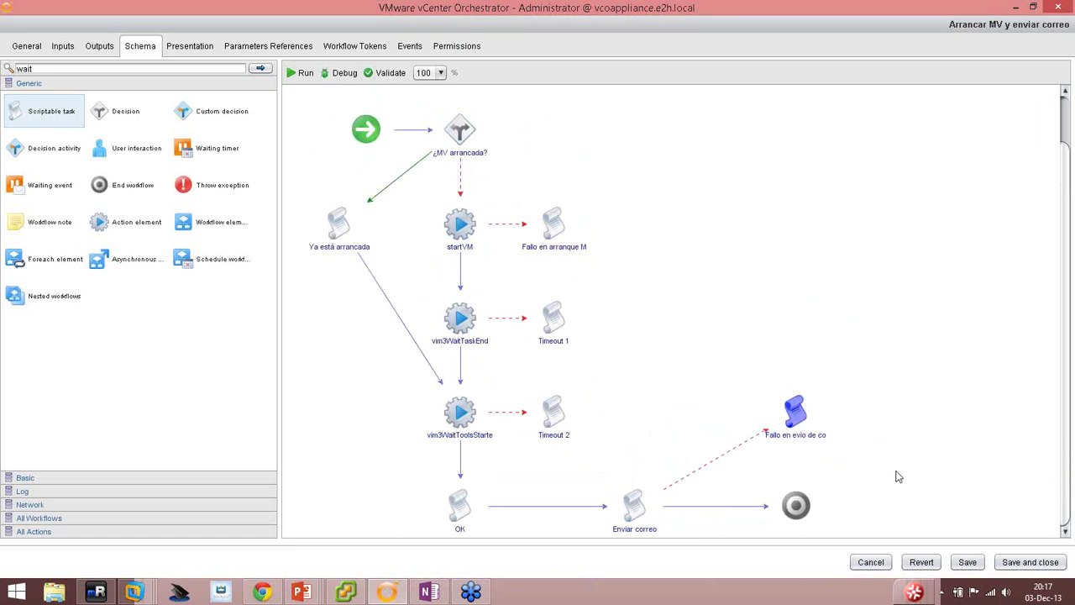
{"action": "double_click", "coordinate": [798, 435]}
{"action": "type", "text": "Fallo envío c"}
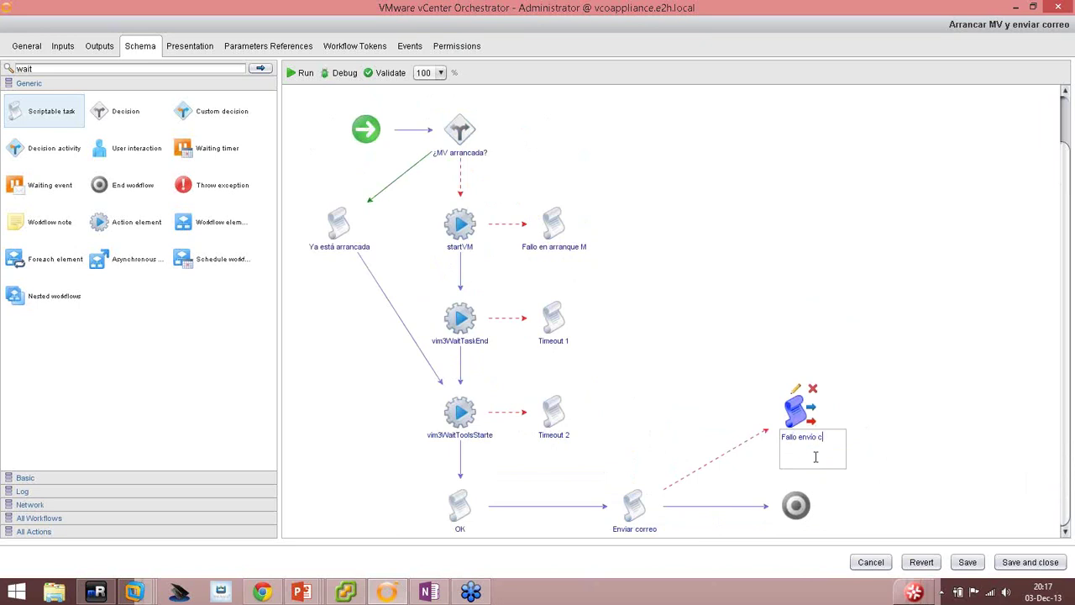
{"action": "type", "text": "orreo"}
{"action": "key", "text": "Return"}
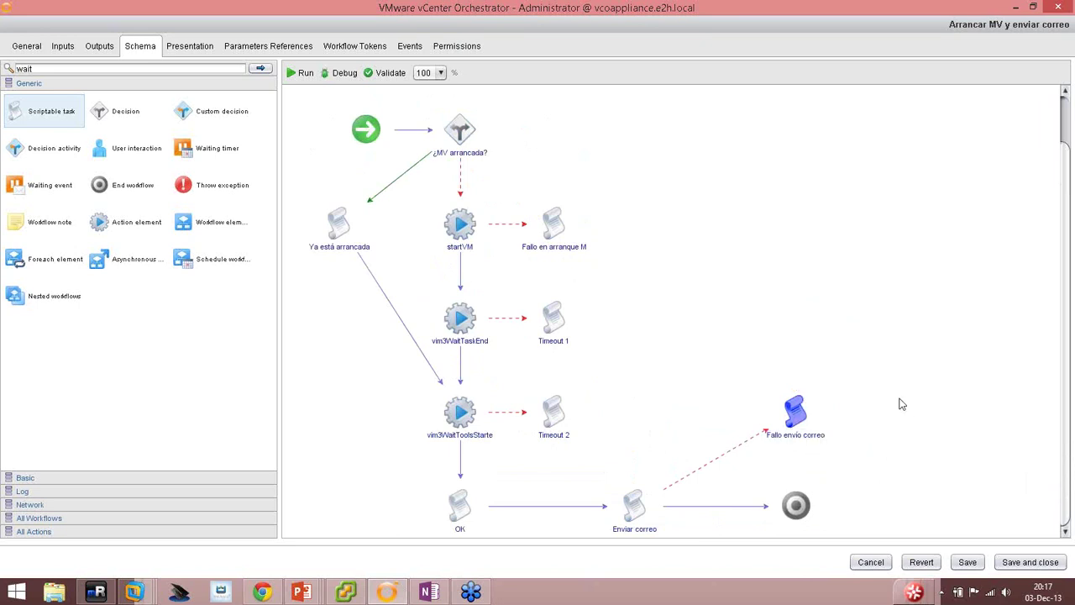
{"action": "left_click", "coordinate": [733, 316]}
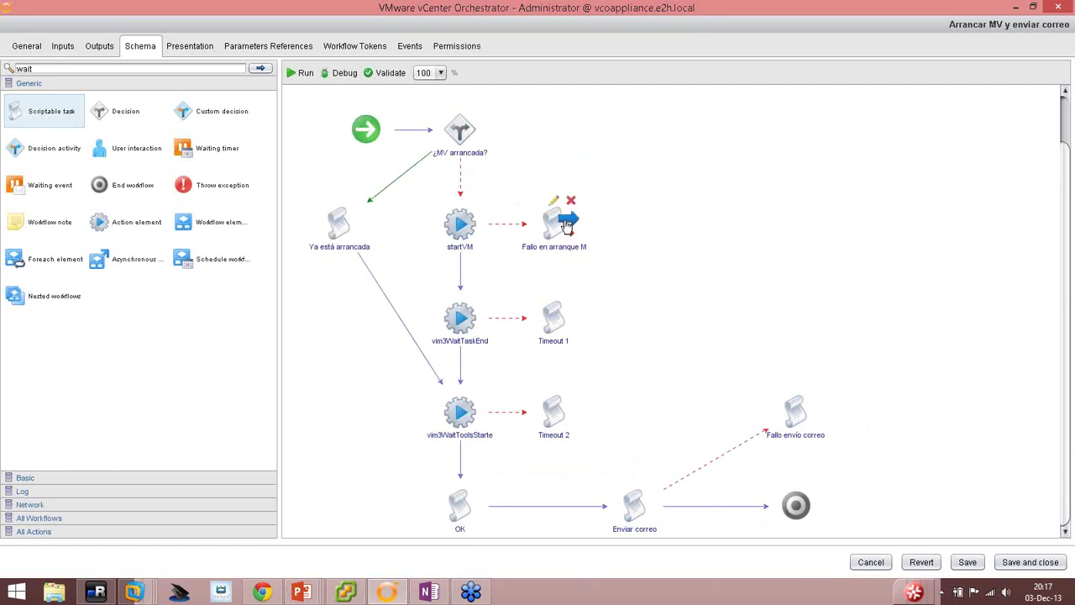
Connect Fallo en arranque MV, Timeout 2 and Timeout 1 to Enviar correo.
{"action": "left_click_drag", "start_coordinate": [561, 222], "coordinate": [636, 505]}
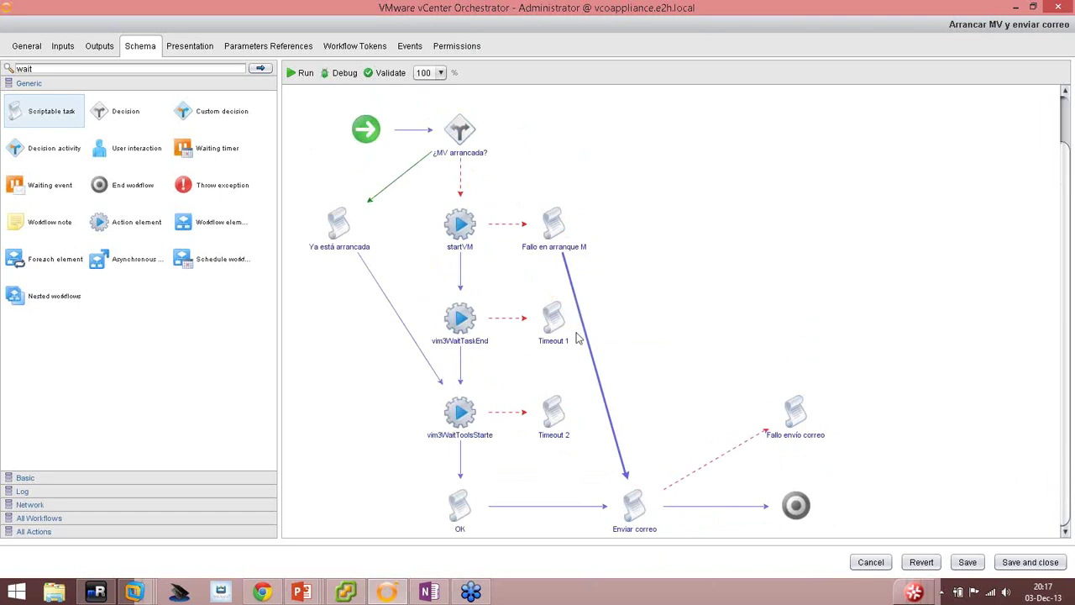
{"action": "mouse_move", "coordinate": [598, 445]}
{"action": "left_click_drag", "start_coordinate": [569, 407], "coordinate": [634, 504]}
{"action": "mouse_move", "coordinate": [569, 322]}
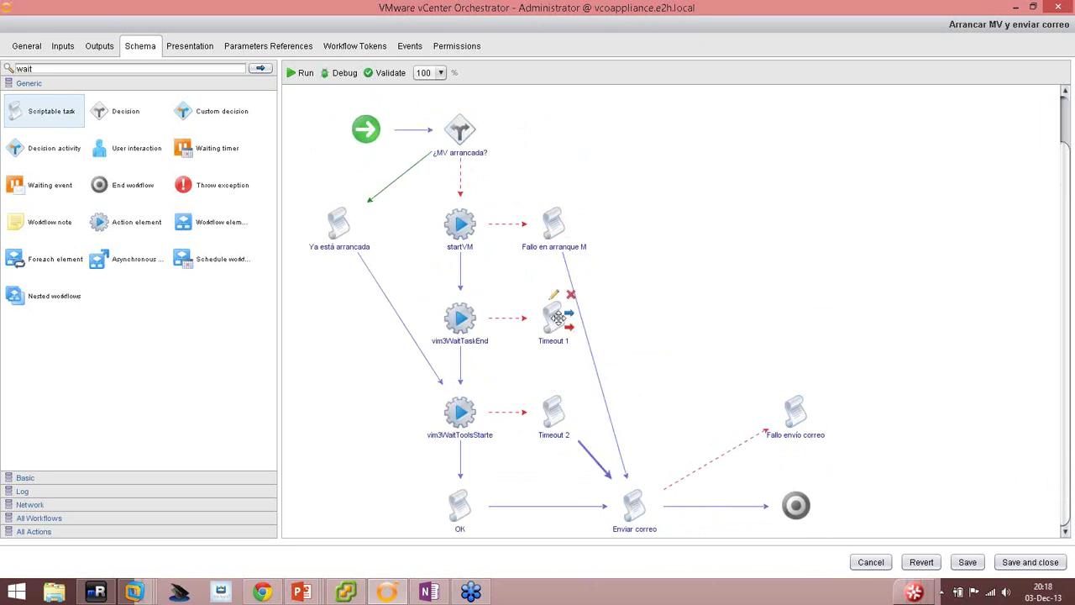
{"action": "mouse_move", "coordinate": [554, 217]}
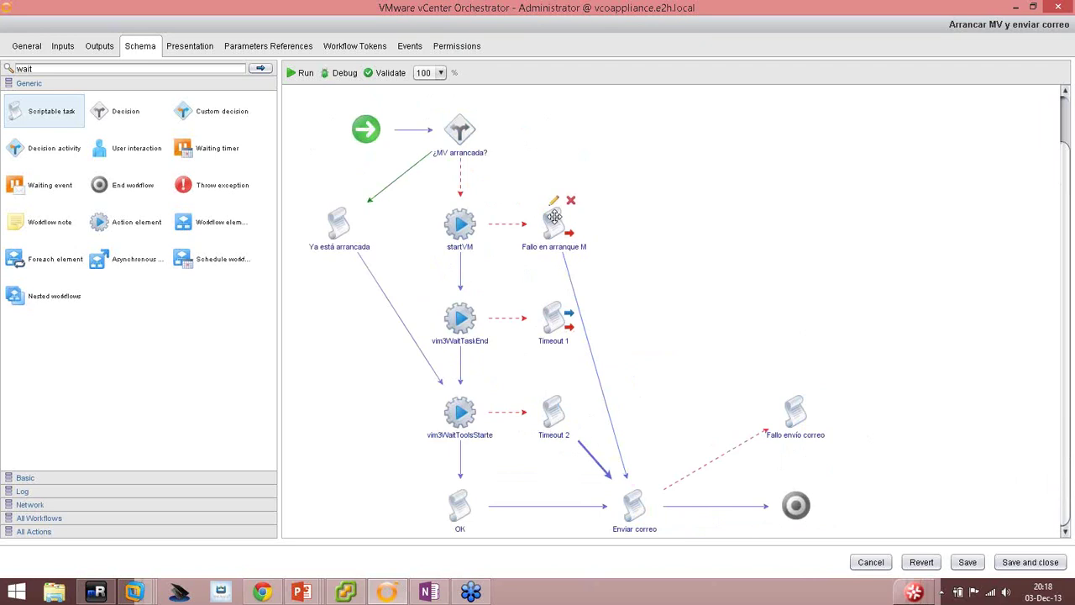
{"action": "left_click_drag", "start_coordinate": [554, 217], "coordinate": [582, 217]}
{"action": "mouse_move", "coordinate": [562, 315]}
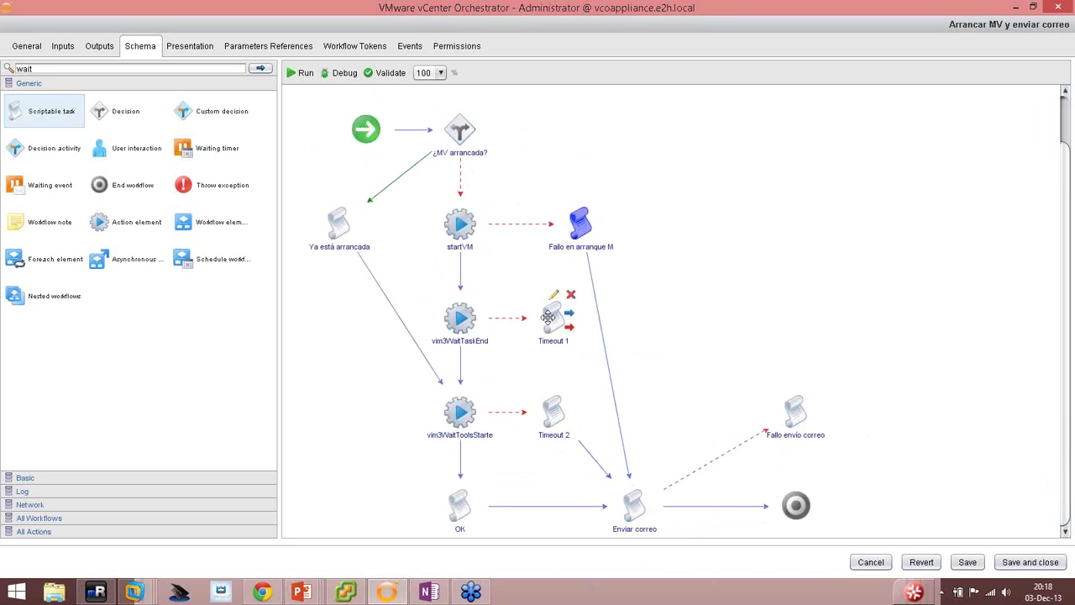
{"action": "left_click_drag", "start_coordinate": [568, 314], "coordinate": [636, 504]}
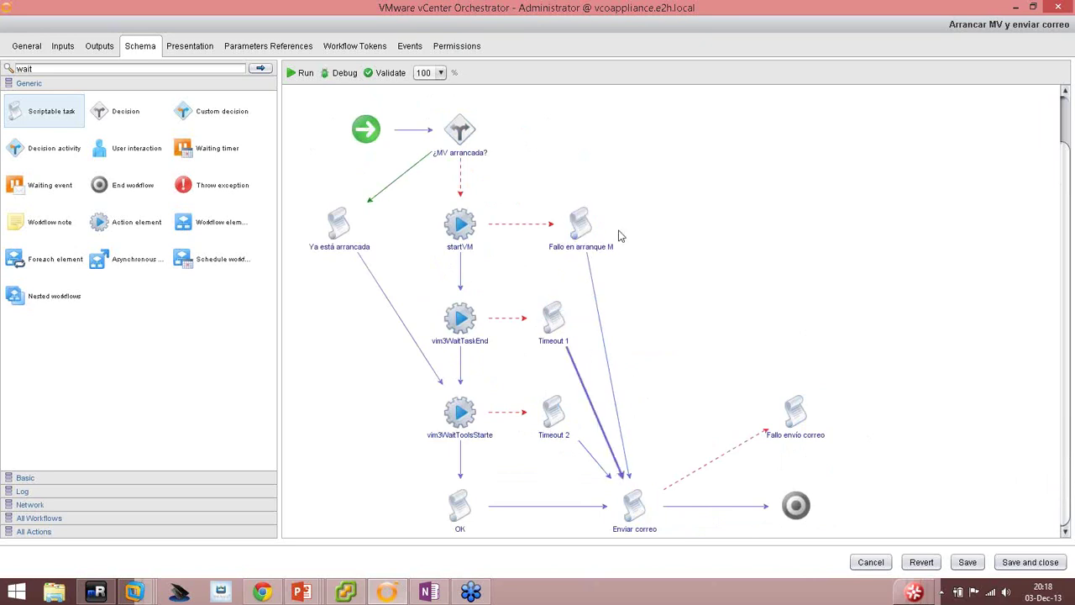
{"action": "mouse_move", "coordinate": [582, 229]}
{"action": "left_click_drag", "start_coordinate": [582, 229], "coordinate": [555, 229]}
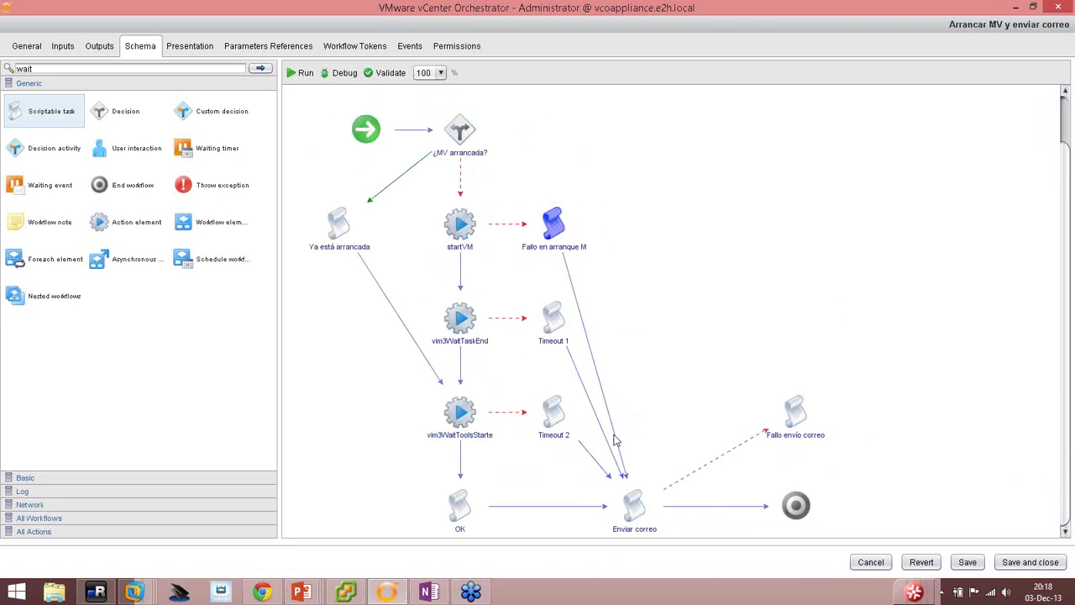
Connect Fallo envío correo to the End node.
{"action": "mouse_move", "coordinate": [632, 504]}
{"action": "mouse_move", "coordinate": [789, 417]}
{"action": "left_click_drag", "start_coordinate": [810, 406], "coordinate": [796, 504]}
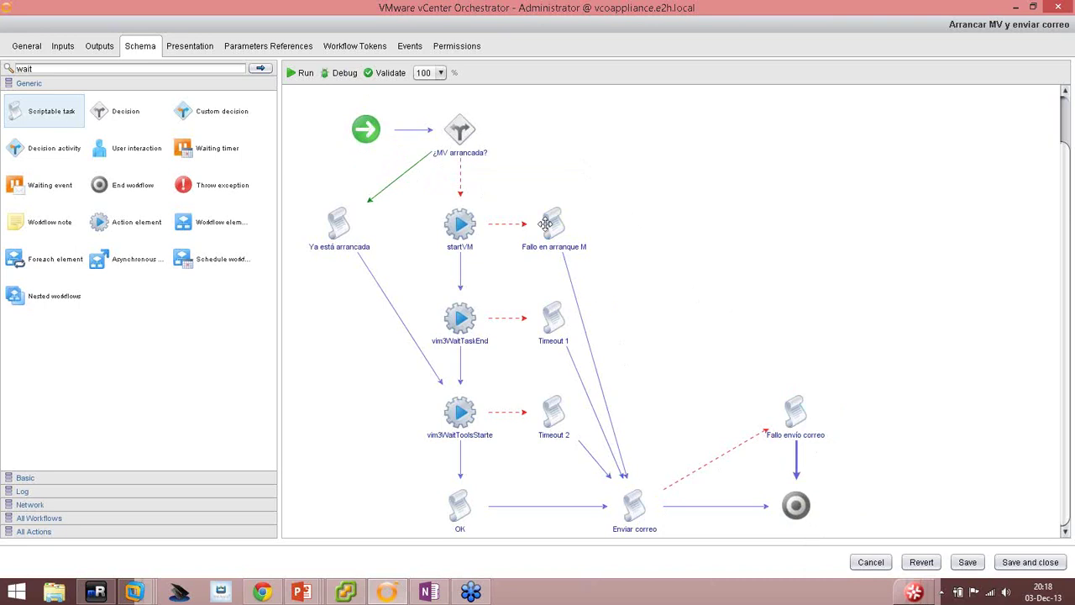
Search the element palette for 'wait'.
{"action": "mouse_move", "coordinate": [523, 225]}
{"action": "left_click", "coordinate": [16, 68]}
{"action": "key", "text": "Return"}
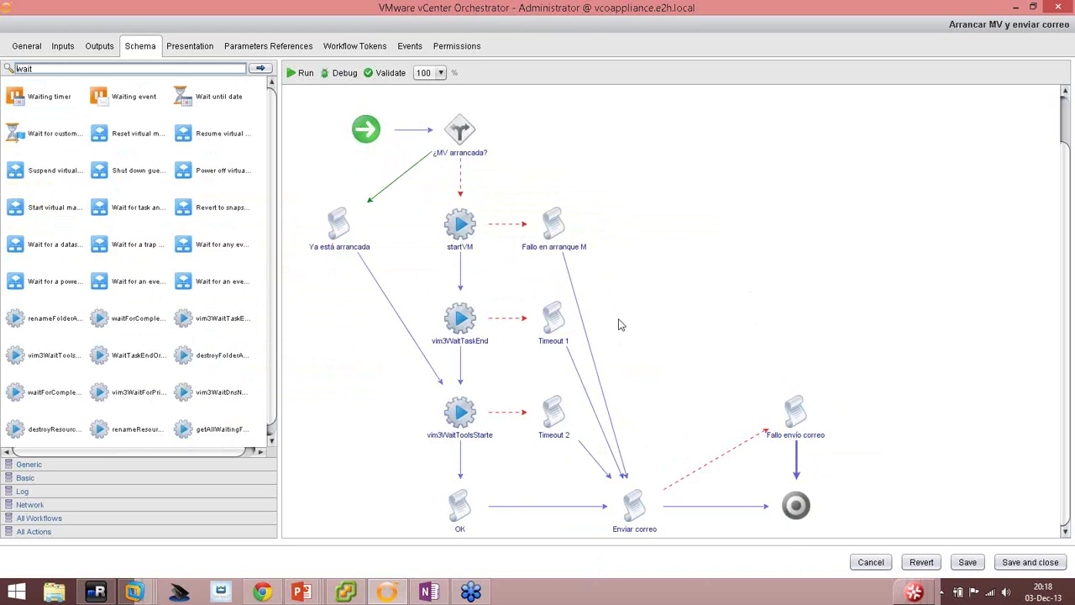
Select elements across the diagram, ending with the start and decision elements selected.
{"action": "left_click_drag", "start_coordinate": [286, 97], "coordinate": [853, 514]}
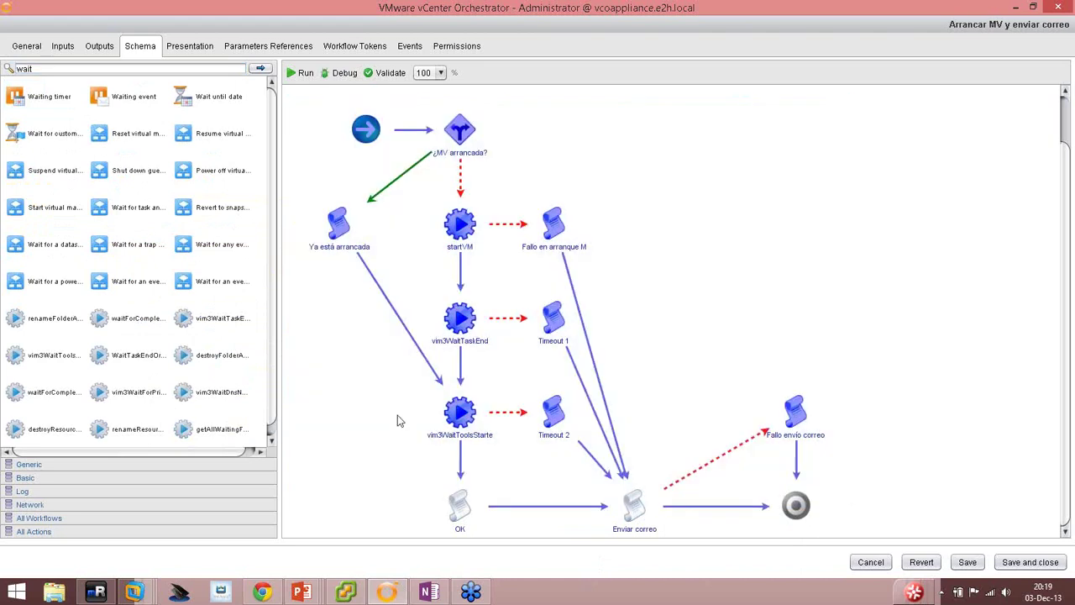
{"action": "left_click", "coordinate": [376, 435]}
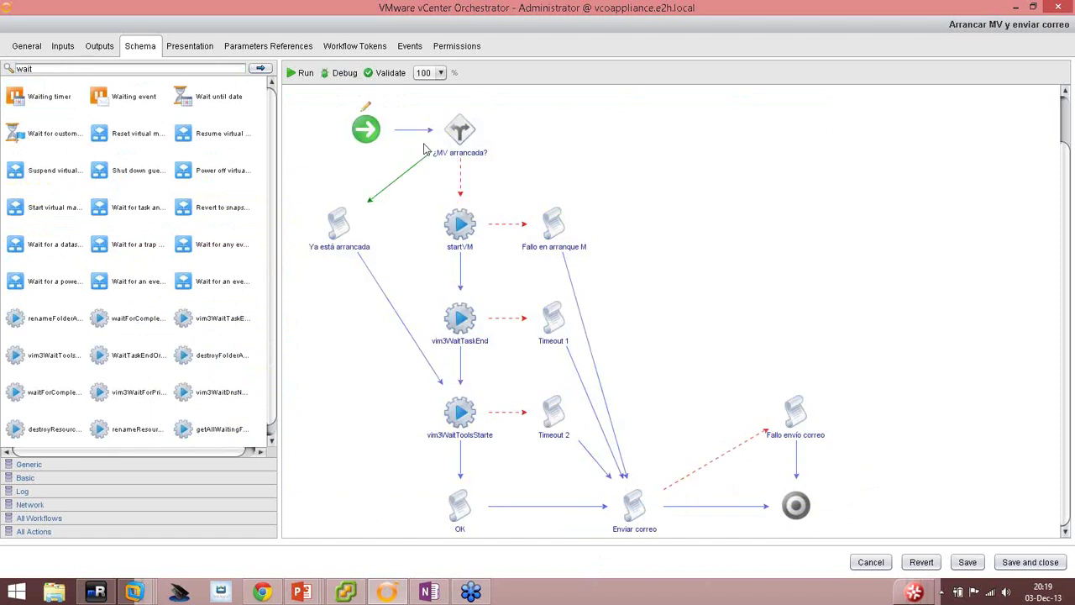
{"action": "left_click_drag", "start_coordinate": [332, 94], "coordinate": [614, 178]}
{"action": "left_click", "coordinate": [682, 230]}
Save the workflow.
{"action": "left_click", "coordinate": [966, 564]}
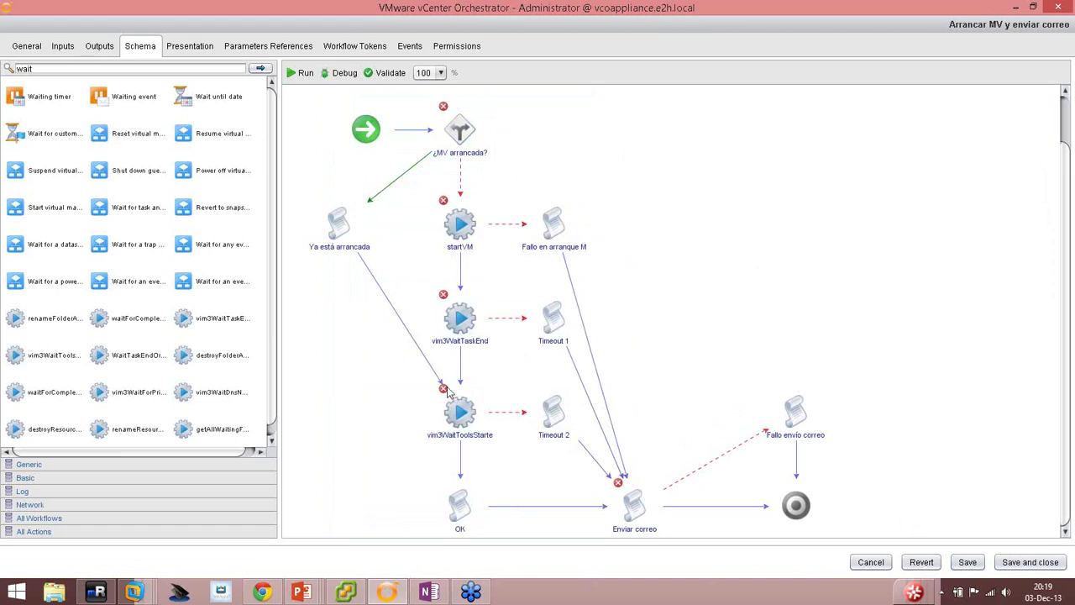
{"action": "mouse_move", "coordinate": [558, 225]}
{"action": "mouse_move", "coordinate": [466, 216]}
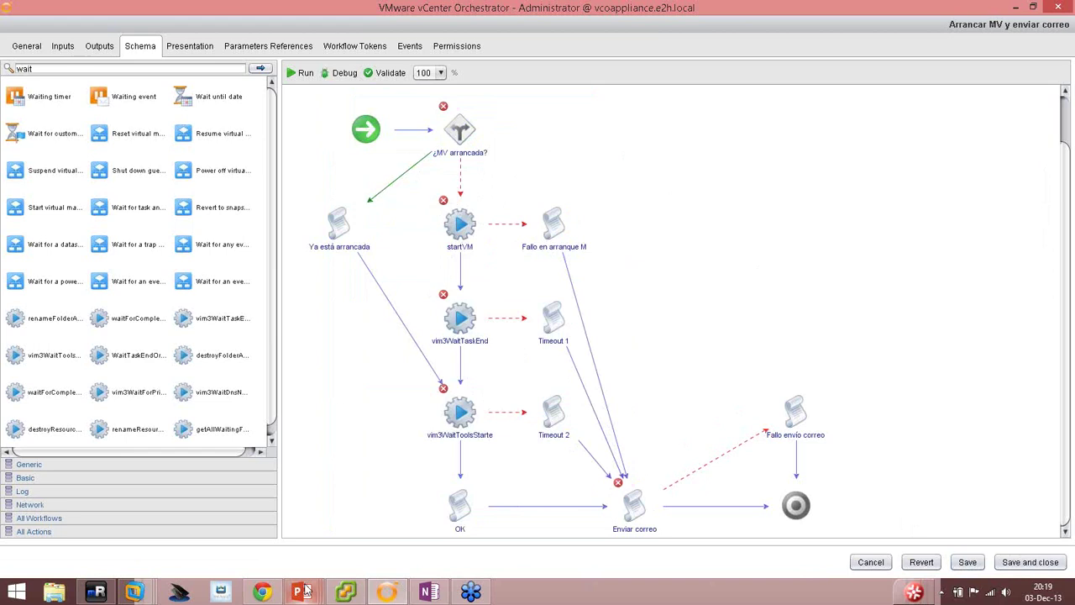
Advance the PowerPoint slide show to the Crear las zonas slide, then return to the workflow editor.
{"action": "mouse_move", "coordinate": [300, 592]}
{"action": "left_click", "coordinate": [345, 487]}
{"action": "left_click", "coordinate": [355, 452]}
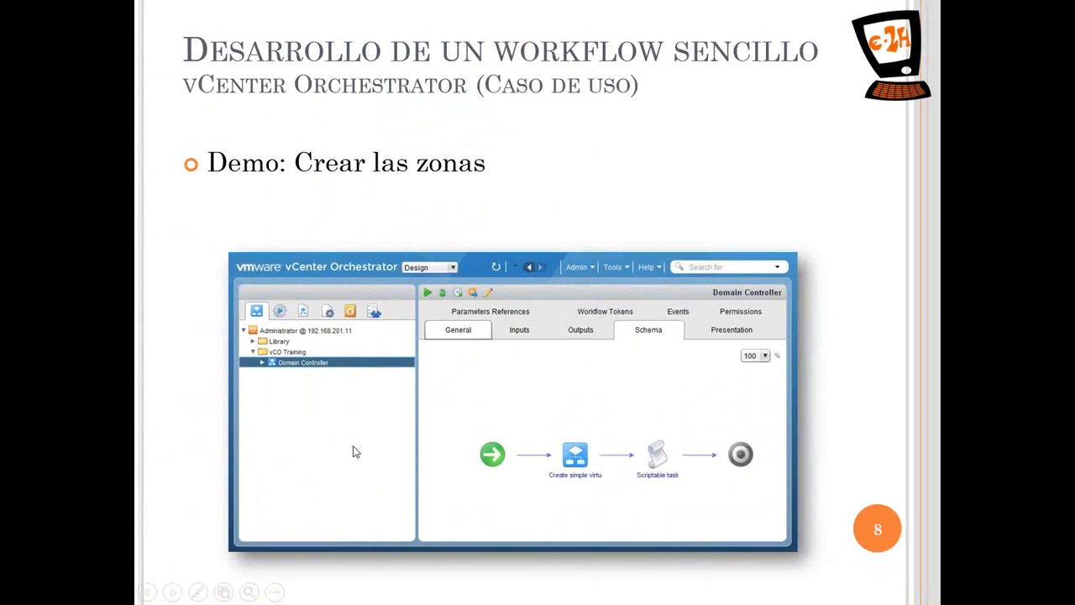
{"action": "key", "text": "alt+Tab"}
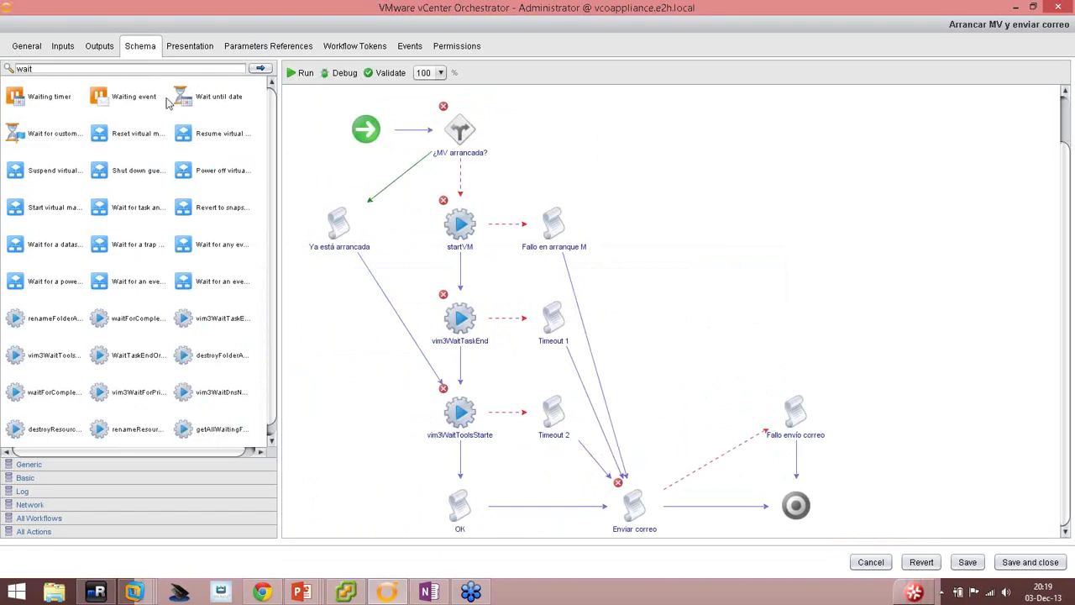
Add a Workflow note 'Camino si la MV está ya arrancada' over the Ya está arrancada branch, plus a second note on the decision.
{"action": "left_click", "coordinate": [46, 67]}
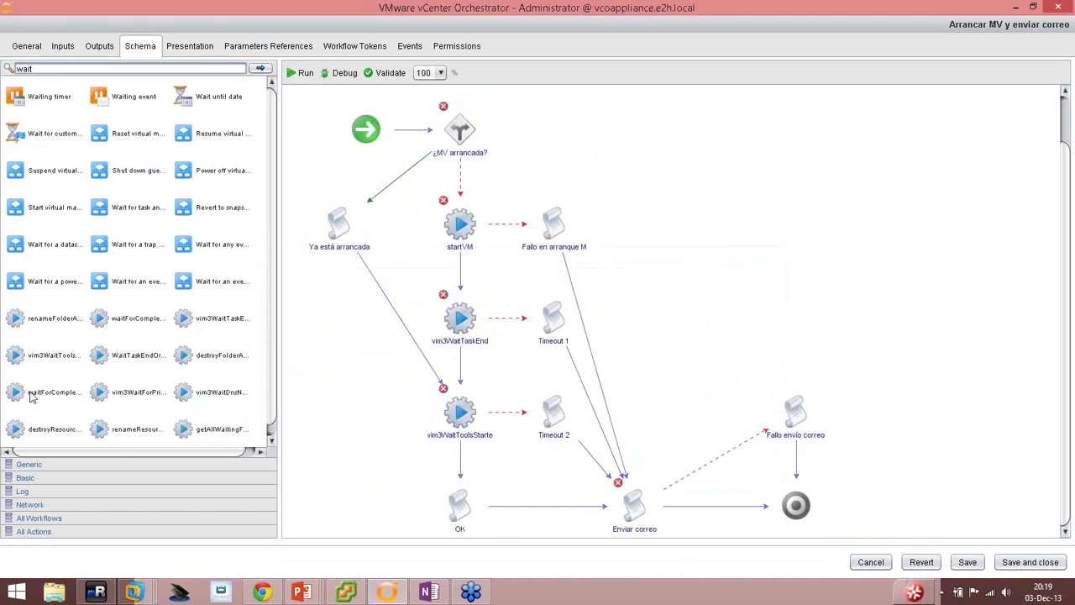
{"action": "left_click", "coordinate": [33, 466]}
{"action": "left_click_drag", "start_coordinate": [37, 229], "coordinate": [340, 230]}
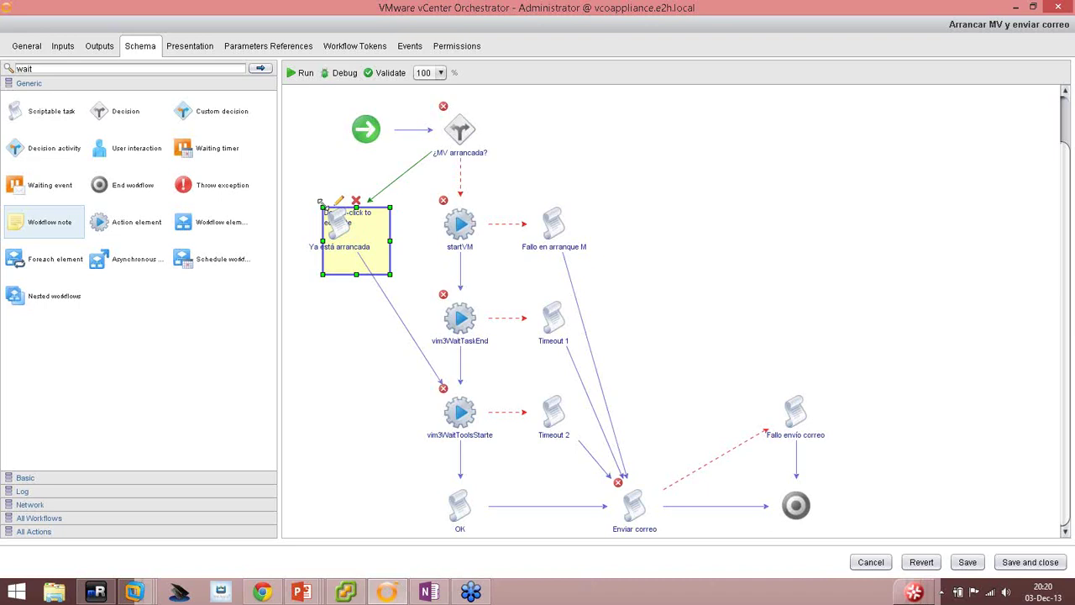
{"action": "left_click_drag", "start_coordinate": [317, 202], "coordinate": [309, 167]}
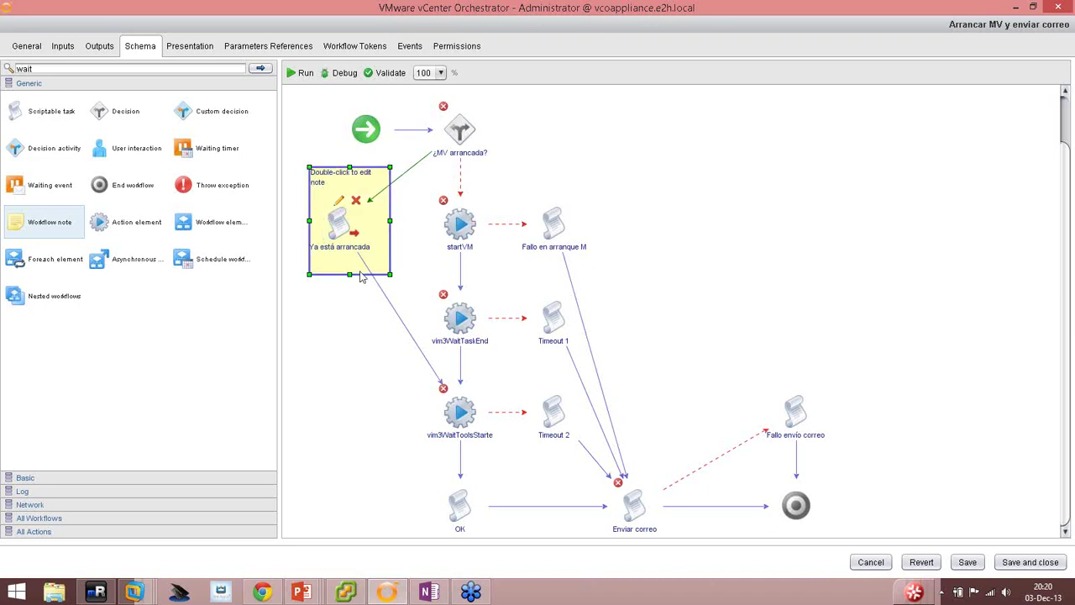
{"action": "left_click_drag", "start_coordinate": [349, 274], "coordinate": [339, 516]}
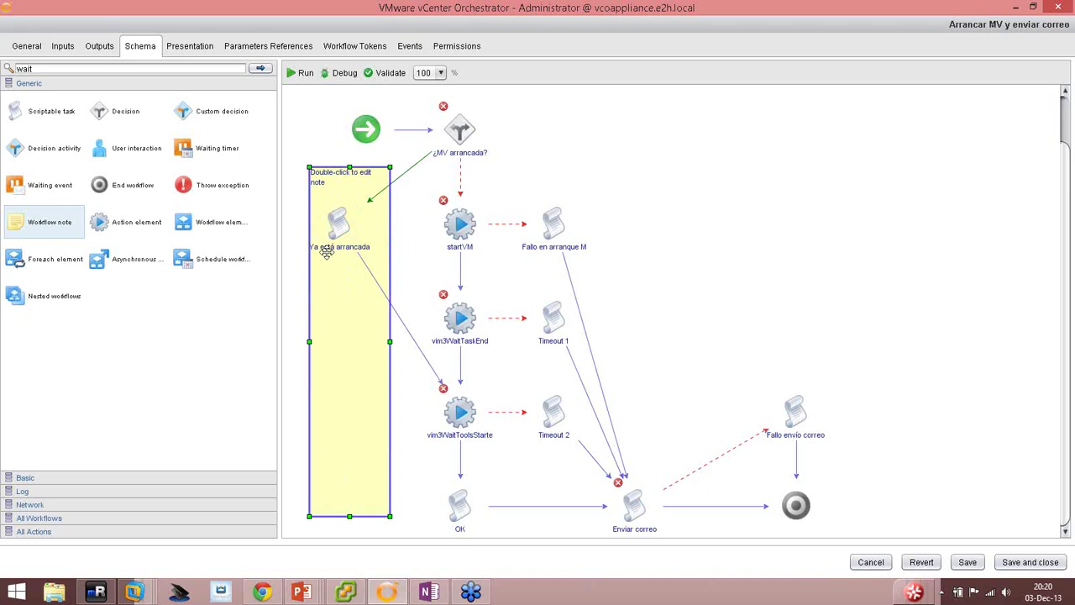
{"action": "double_click", "coordinate": [326, 181]}
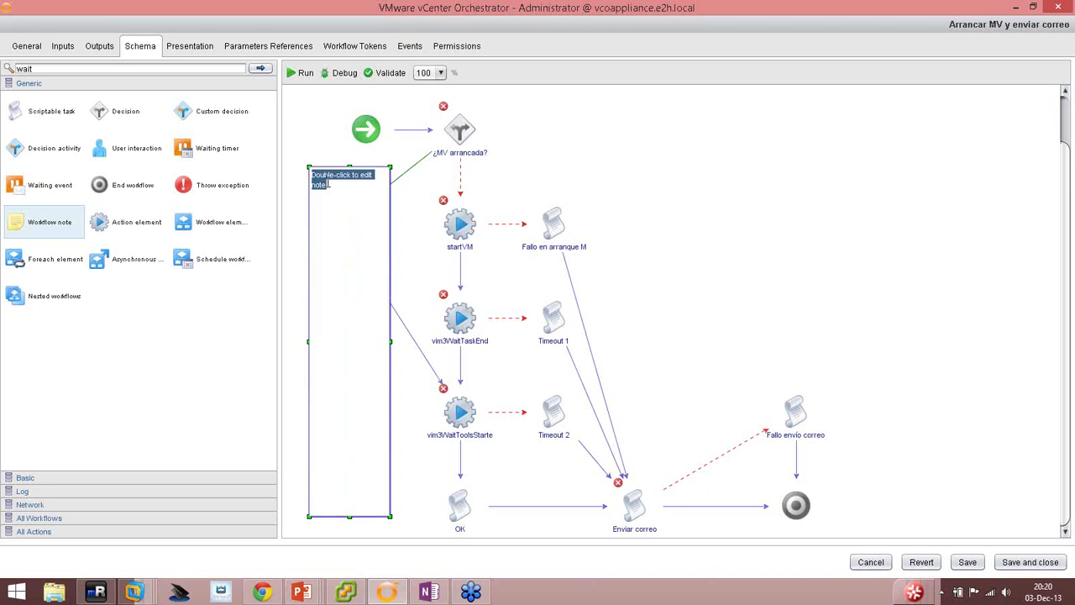
{"action": "type", "text": "C"}
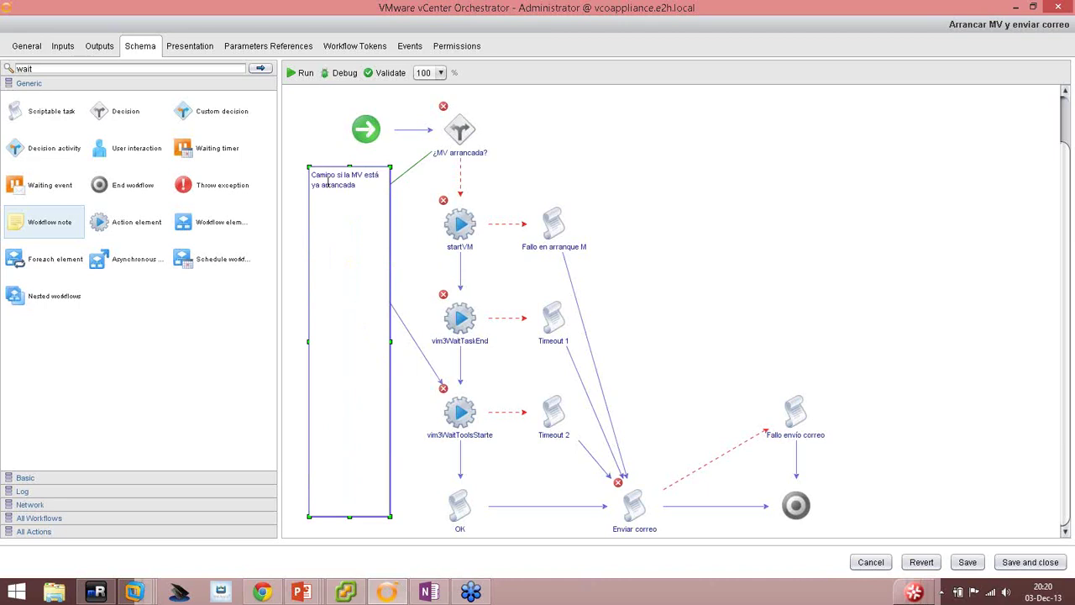
{"action": "left_click", "coordinate": [694, 190]}
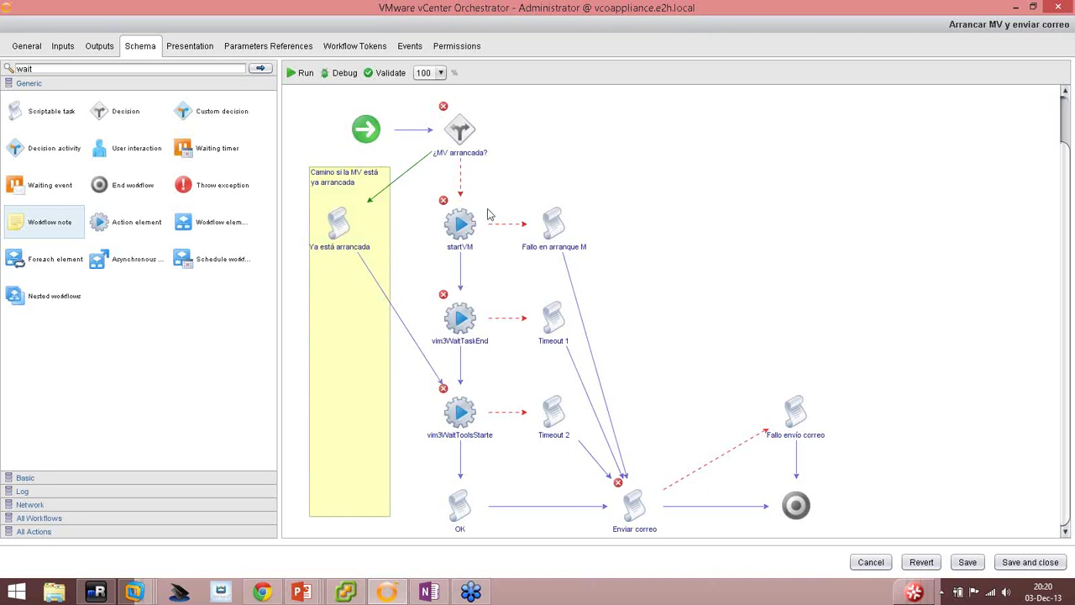
{"action": "left_click_drag", "start_coordinate": [19, 238], "coordinate": [417, 99]}
Stretch the second note down the startVM column and title it 'Camino para arrancar una MV'.
{"action": "left_click_drag", "start_coordinate": [463, 194], "coordinate": [442, 539]}
{"action": "left_click_drag", "start_coordinate": [464, 94], "coordinate": [463, 82]}
{"action": "double_click", "coordinate": [495, 100]}
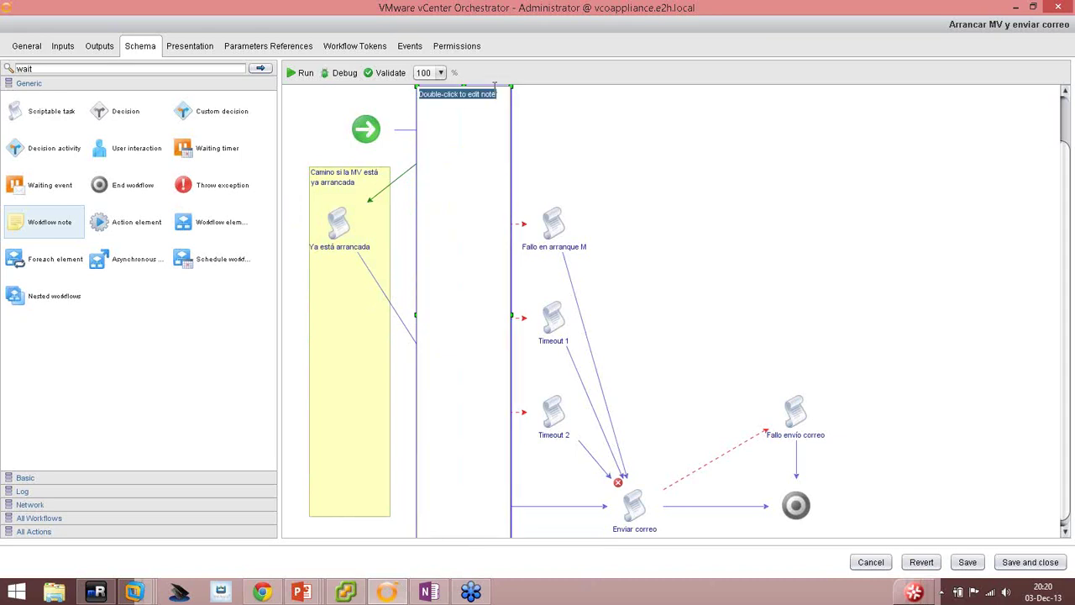
{"action": "type", "text": "car una MV"}
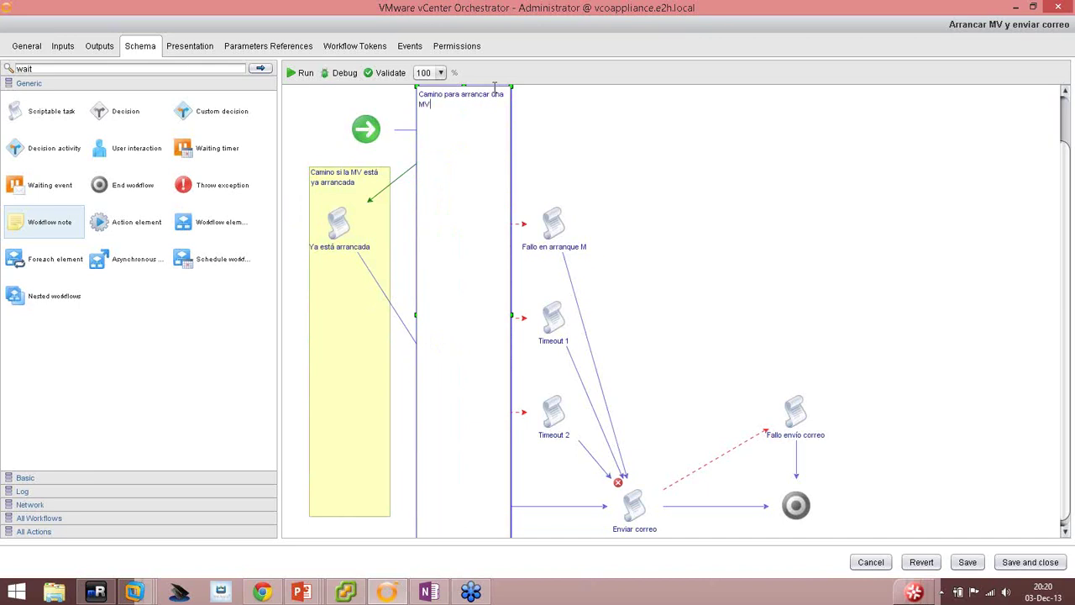
{"action": "left_click", "coordinate": [739, 256]}
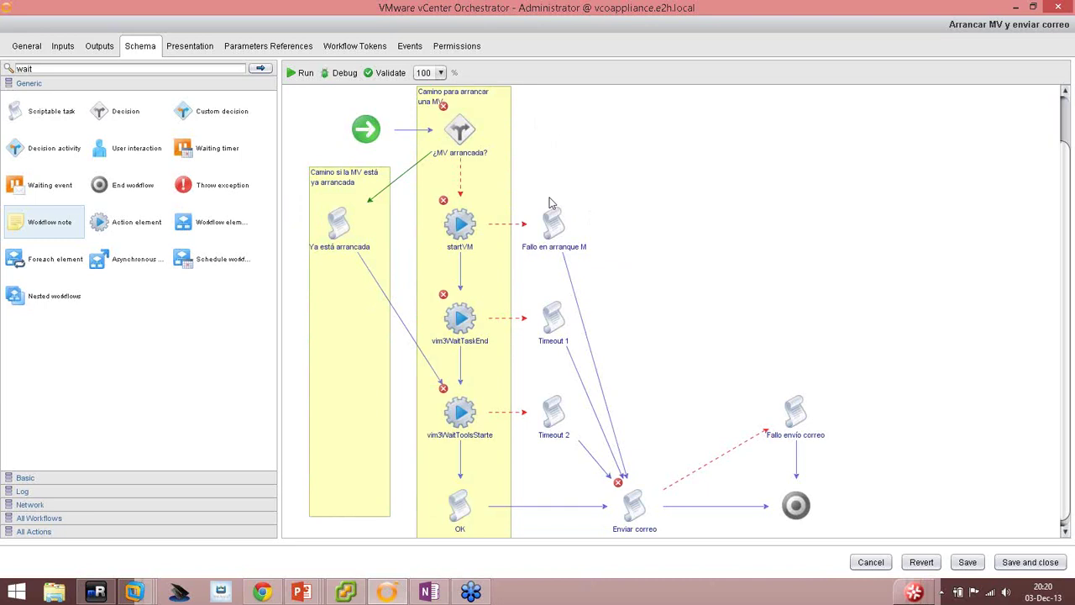
Colour the 'Camino para arrancar una MV' note green.
{"action": "left_click", "coordinate": [498, 176]}
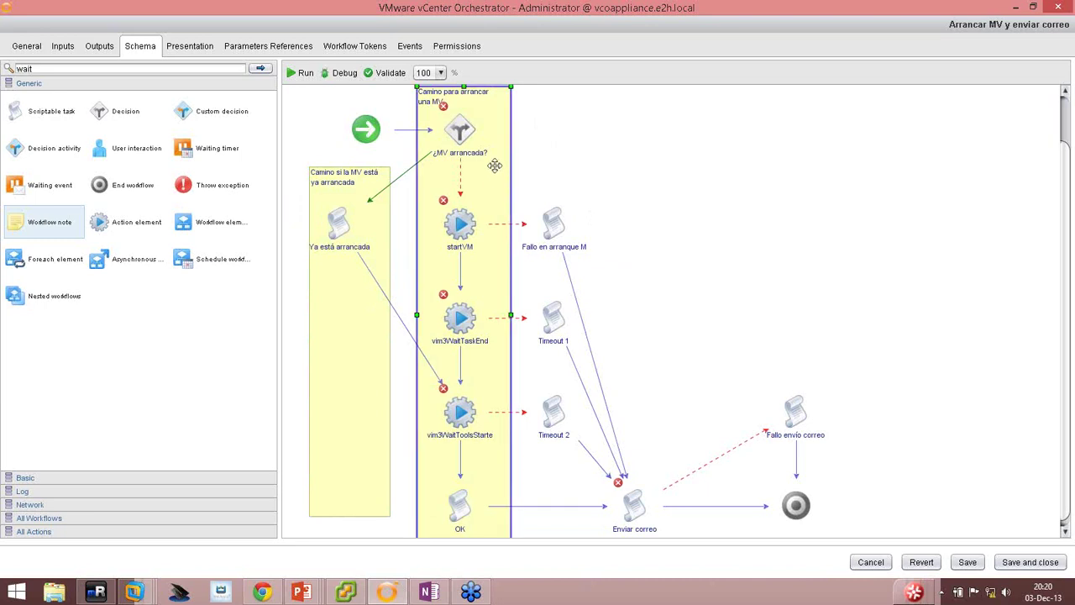
{"action": "double_click", "coordinate": [495, 165]}
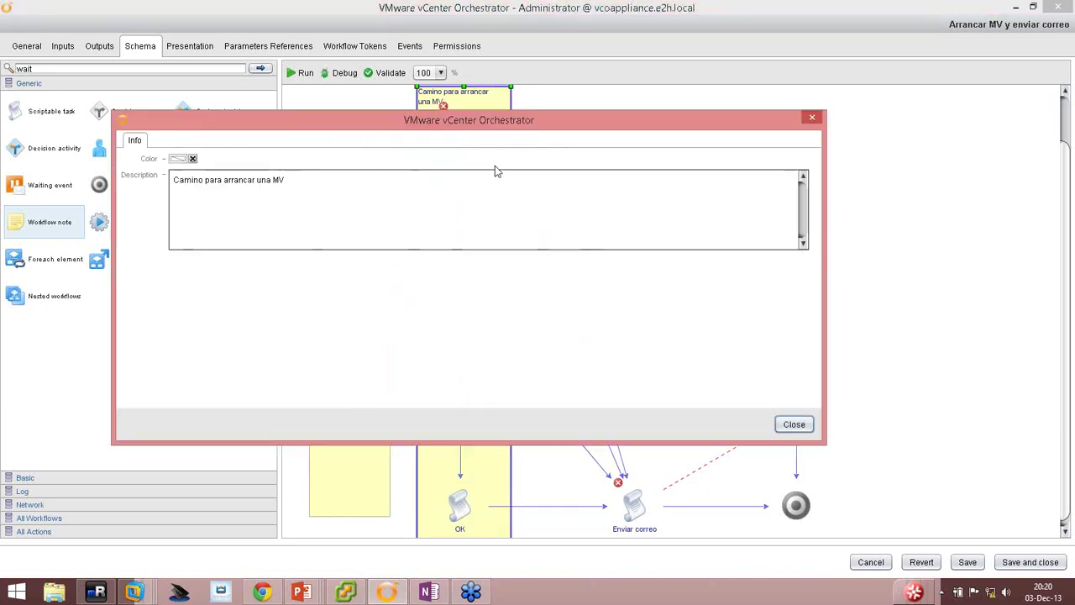
{"action": "left_click", "coordinate": [178, 159]}
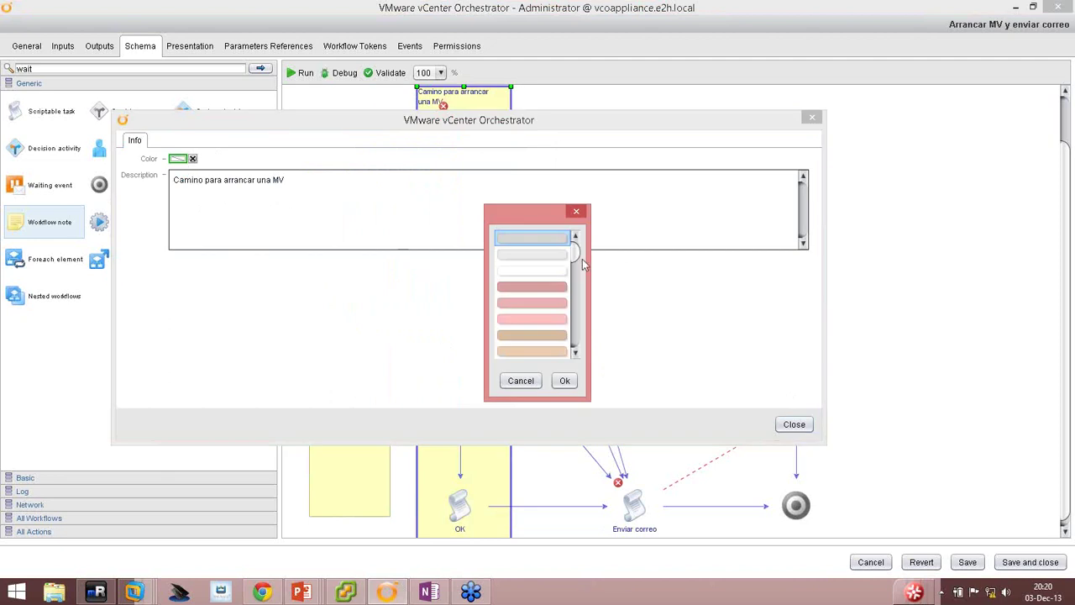
{"action": "left_click_drag", "start_coordinate": [577, 249], "coordinate": [579, 281]}
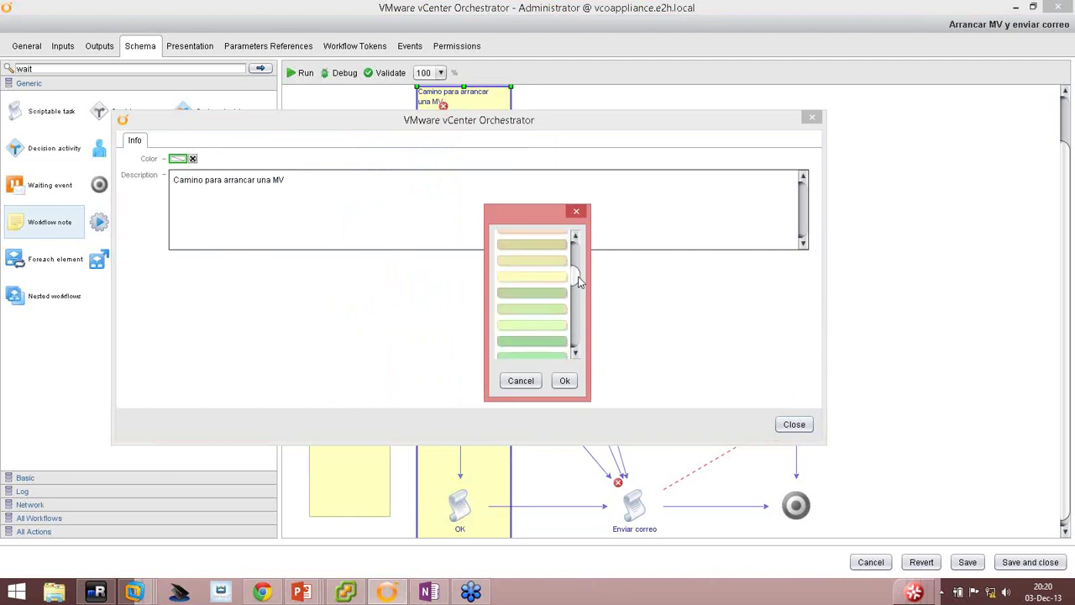
{"action": "left_click", "coordinate": [527, 345]}
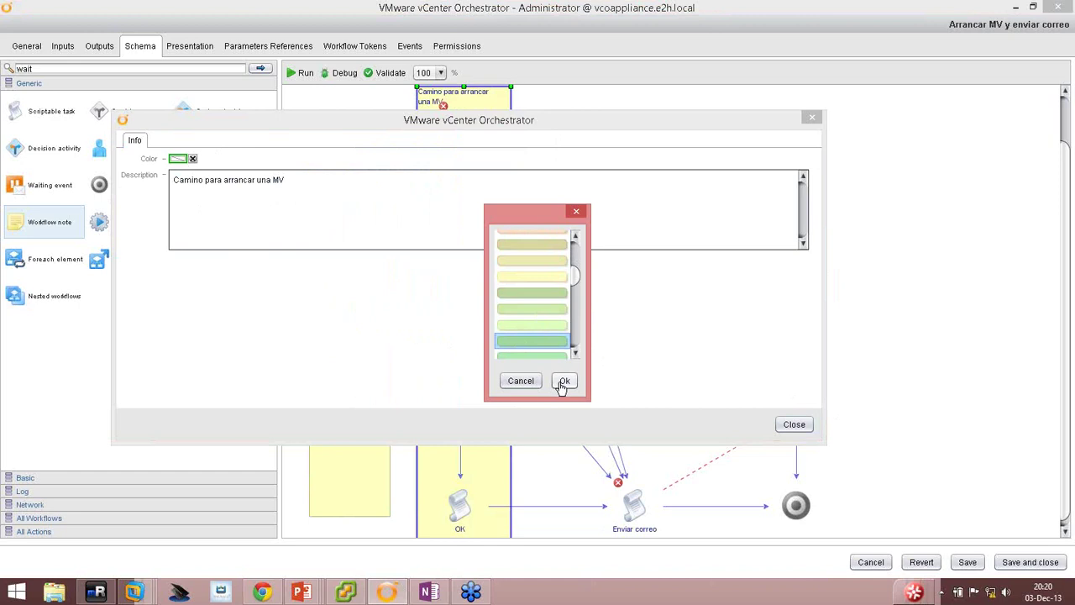
{"action": "left_click", "coordinate": [560, 382]}
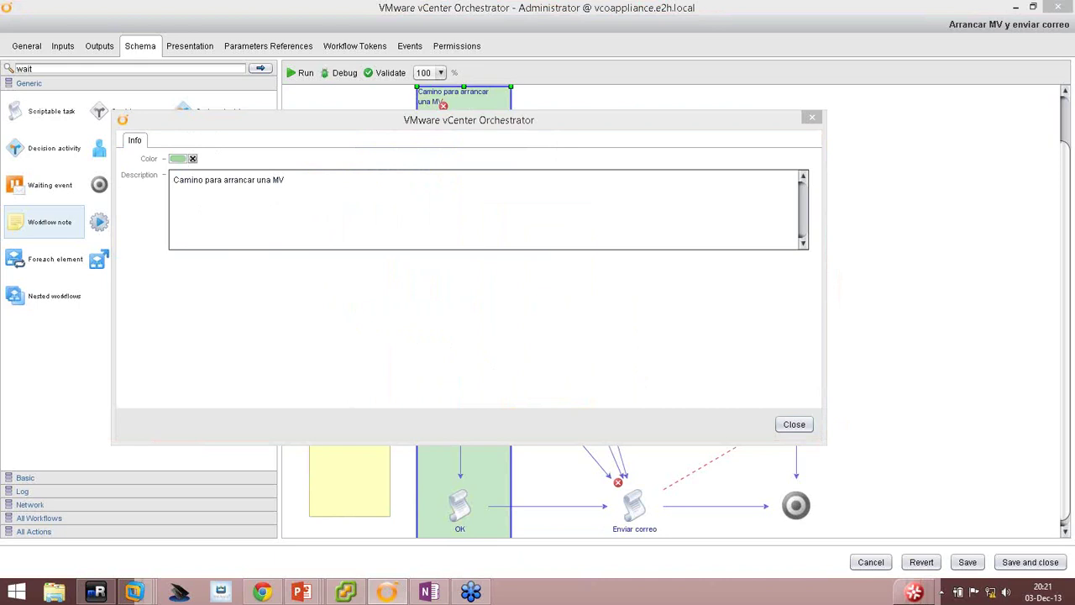
Connect to the Orange-BBF3 Wi-Fi network from the taskbar network list.
{"action": "left_click", "coordinate": [991, 595]}
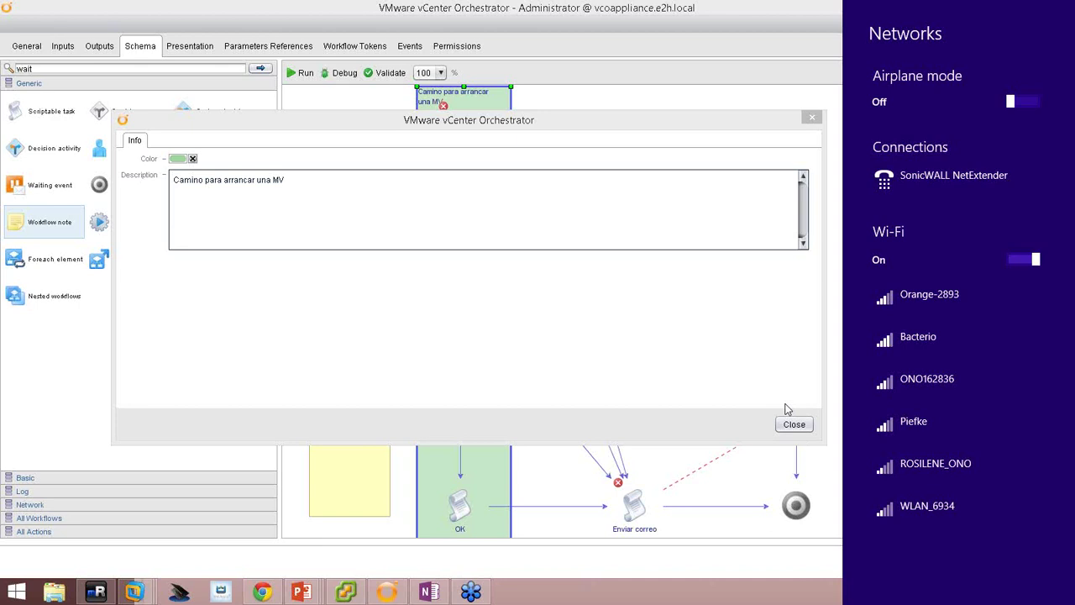
{"action": "left_click", "coordinate": [762, 586]}
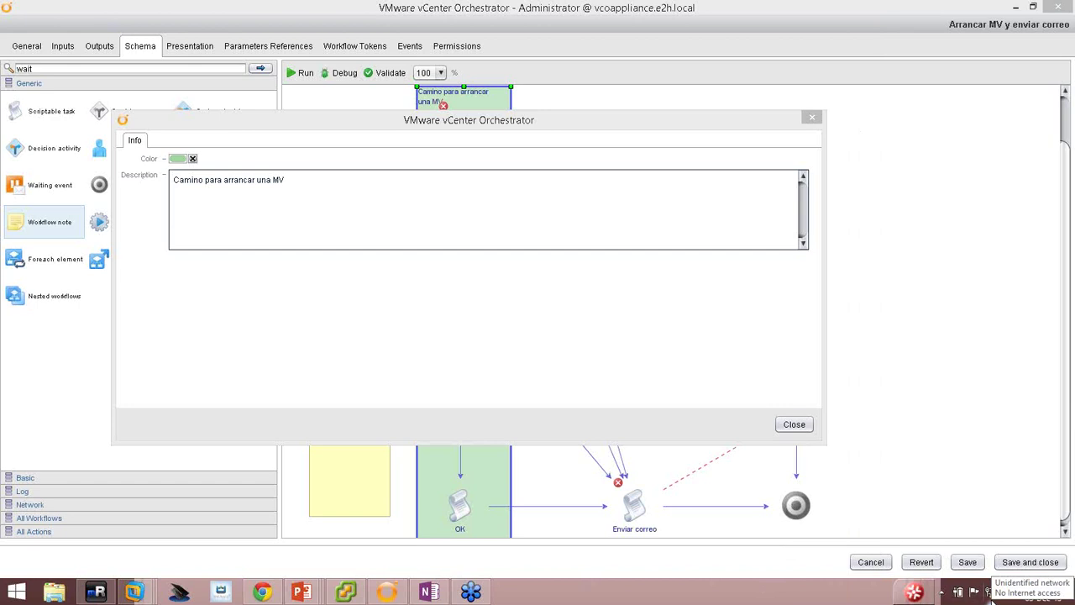
{"action": "left_click", "coordinate": [991, 592]}
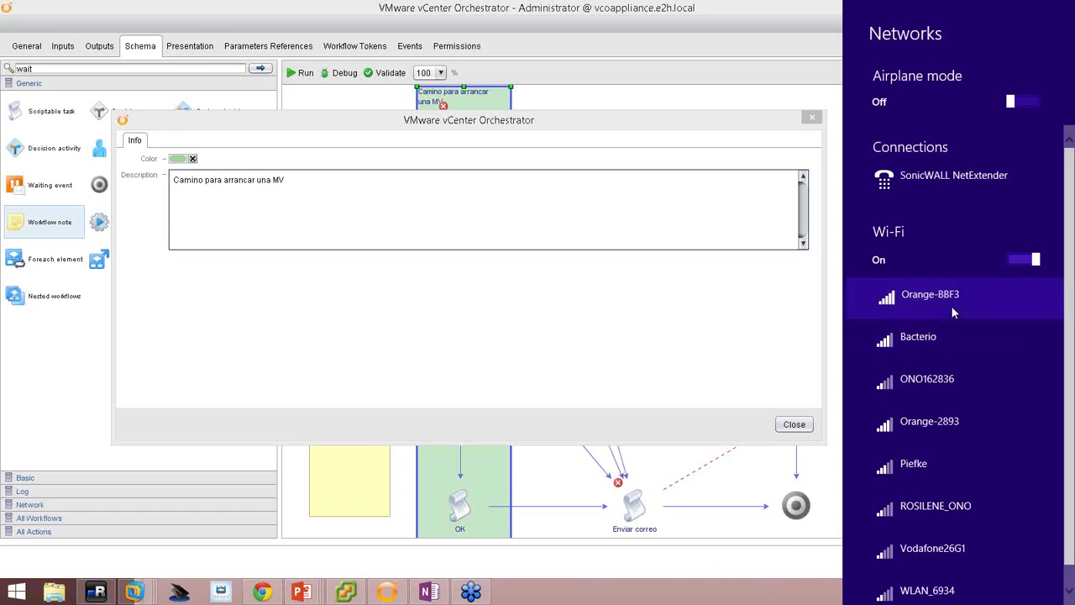
{"action": "left_click", "coordinate": [950, 302]}
{"action": "left_click", "coordinate": [1010, 383]}
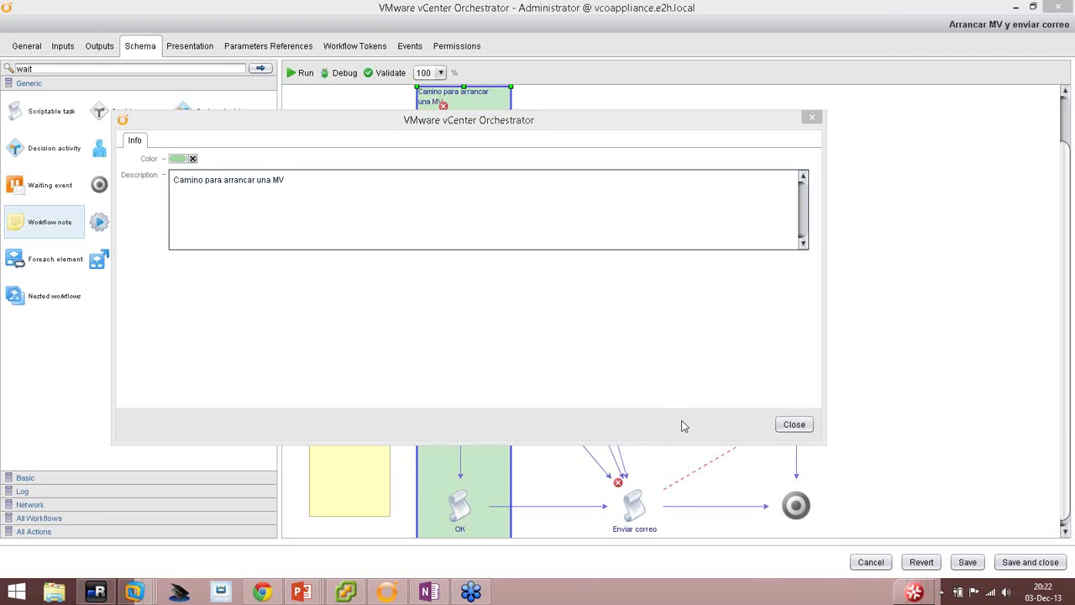
Close the note's Info dialog, then reopen its colour choices and cancel, keeping the note green.
{"action": "left_click", "coordinate": [794, 425]}
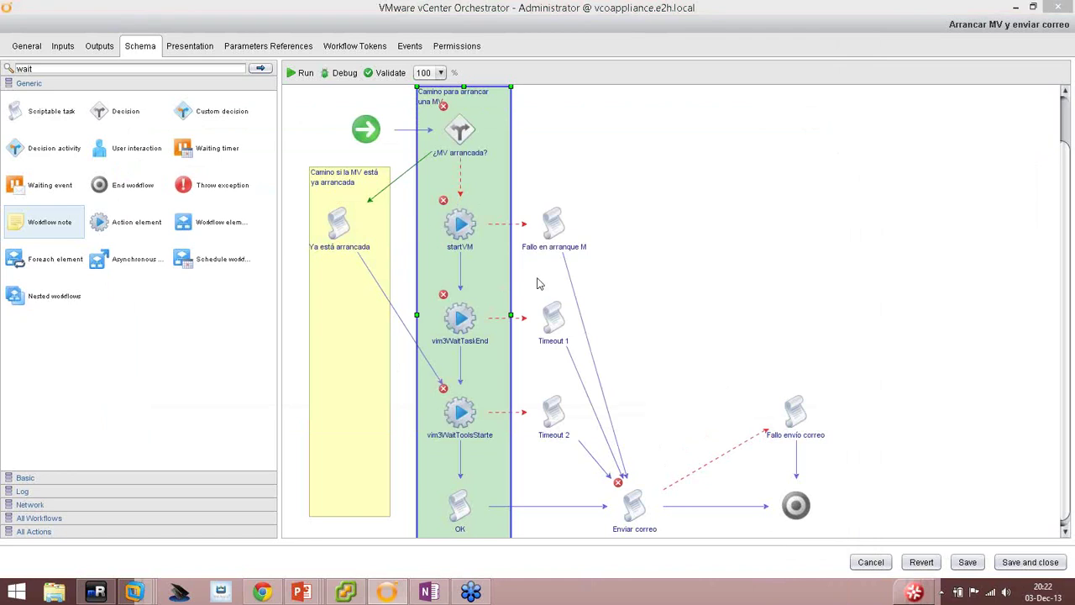
{"action": "double_click", "coordinate": [503, 144]}
{"action": "left_click", "coordinate": [178, 160]}
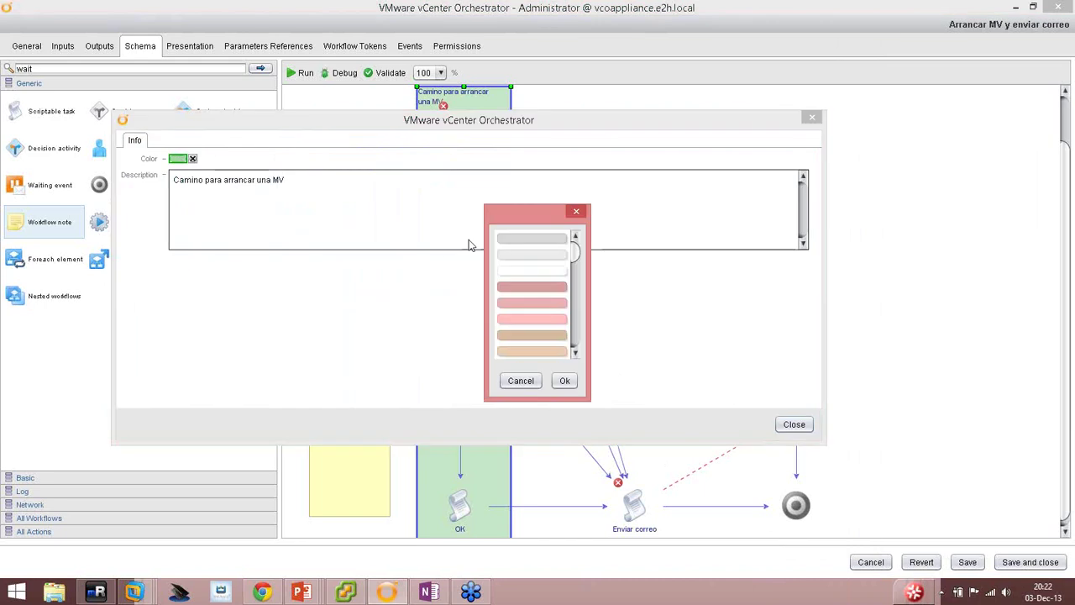
{"action": "scroll", "coordinate": [577, 278], "scroll_direction": "down", "scroll_amount": 1}
{"action": "scroll", "coordinate": [576, 291], "scroll_direction": "down", "scroll_amount": 3}
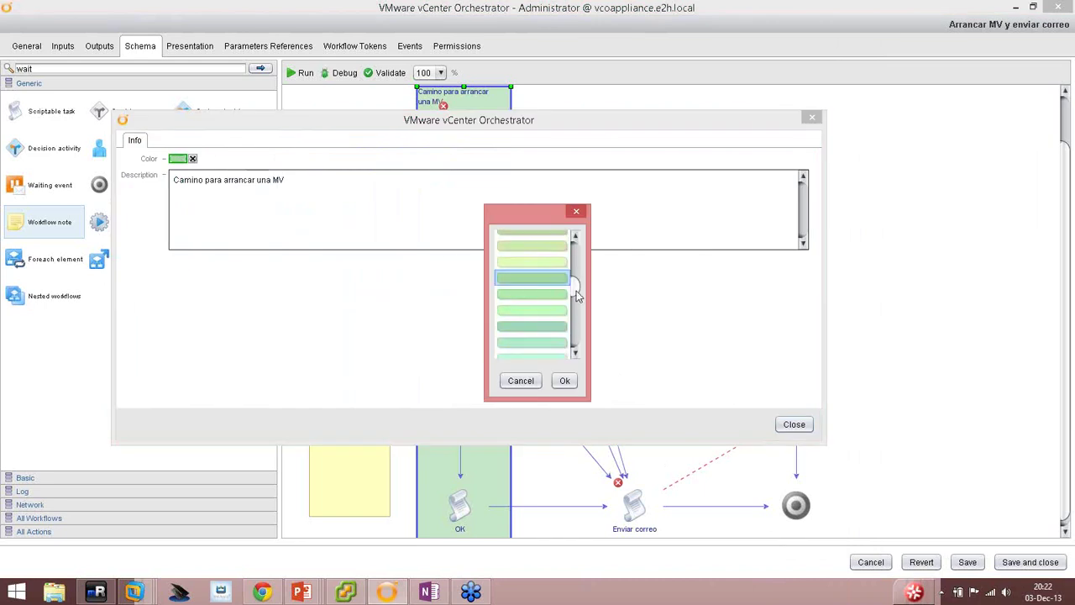
{"action": "scroll", "coordinate": [576, 291], "scroll_direction": "down", "scroll_amount": 2}
{"action": "scroll", "coordinate": [581, 279], "scroll_direction": "up", "scroll_amount": 3}
{"action": "scroll", "coordinate": [578, 281], "scroll_direction": "down", "scroll_amount": 2}
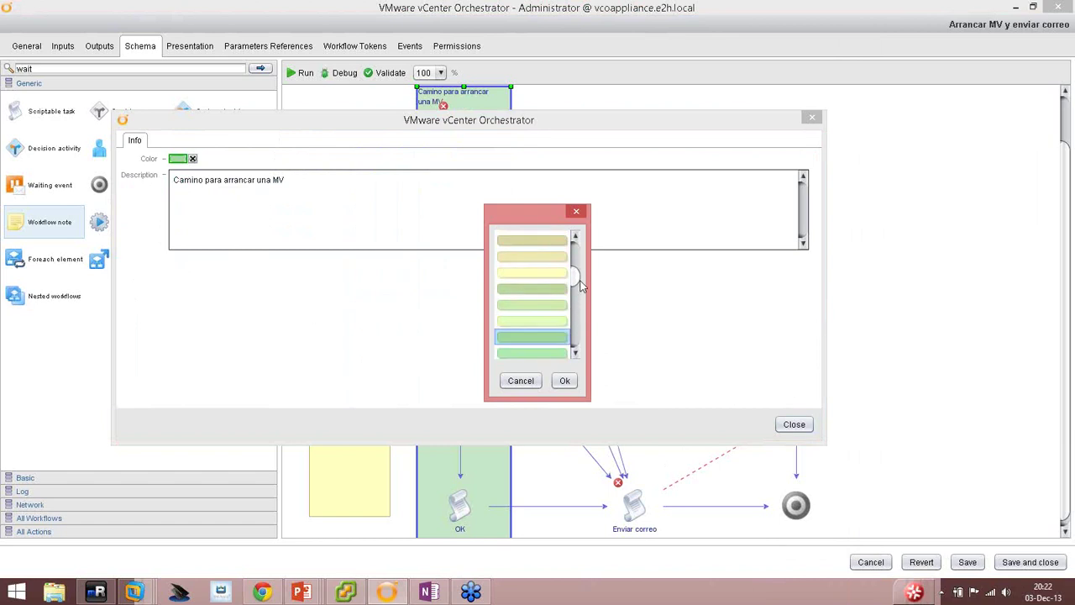
{"action": "left_click", "coordinate": [521, 380]}
{"action": "left_click", "coordinate": [793, 424]}
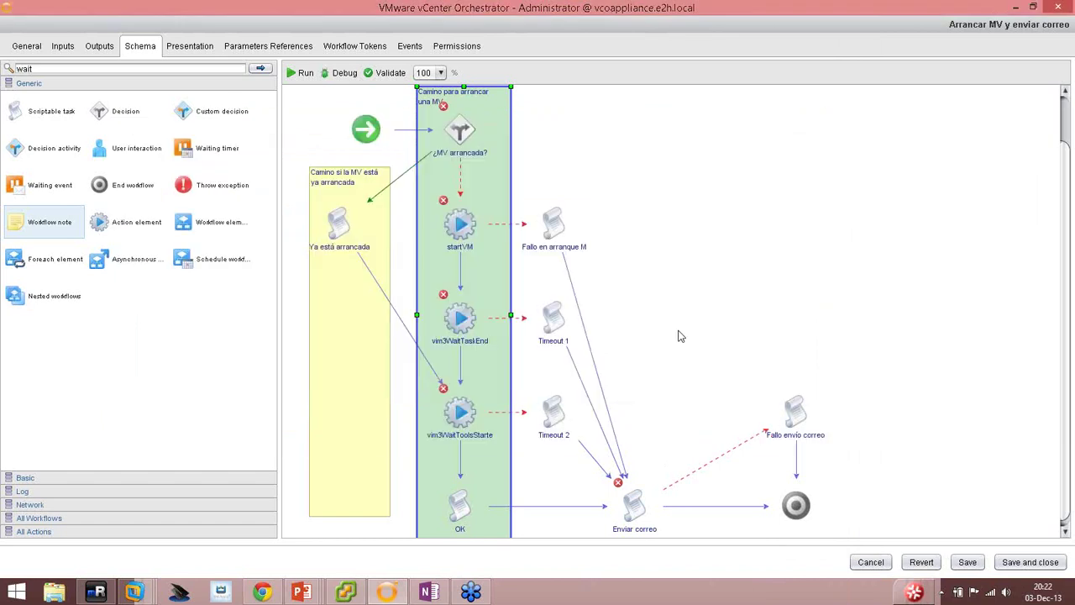
{"action": "left_click", "coordinate": [651, 225]}
{"action": "scroll", "coordinate": [647, 232], "scroll_direction": "down", "scroll_amount": 1}
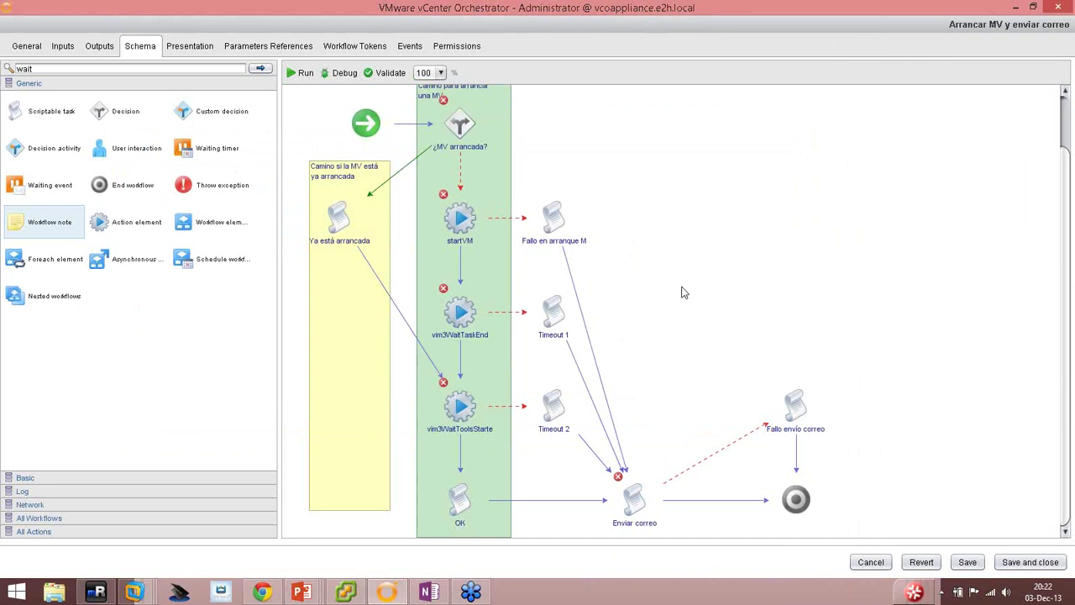
Add a note titled 'Mantenimiento de excepciones' covering the error-handling elements.
{"action": "left_click_drag", "start_coordinate": [14, 235], "coordinate": [521, 174]}
{"action": "left_click_drag", "start_coordinate": [613, 286], "coordinate": [834, 470]}
{"action": "double_click", "coordinate": [710, 267]}
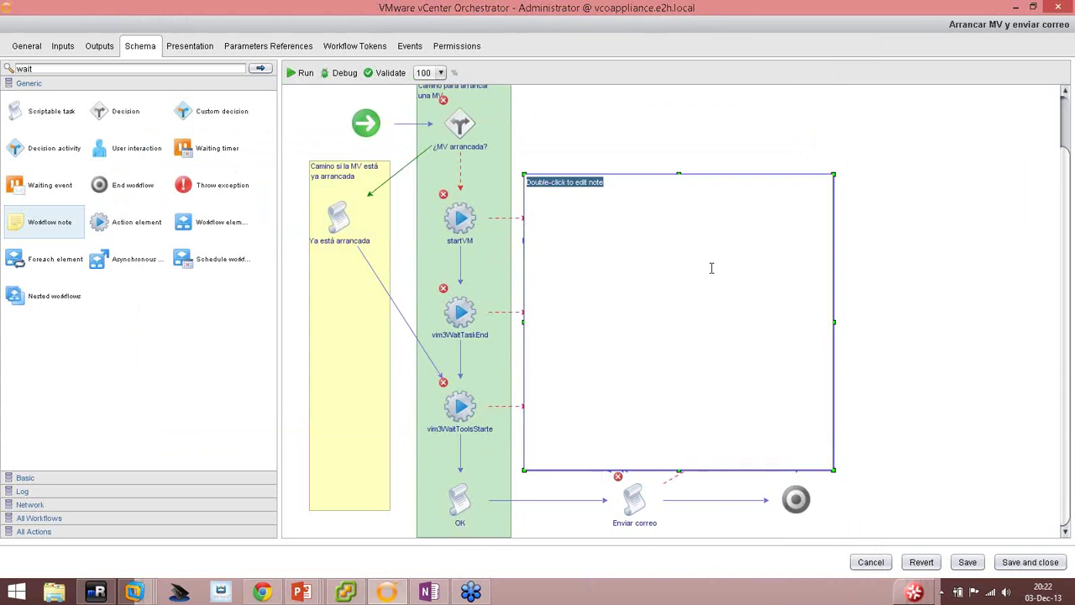
{"action": "type", "text": "Mantenimient"}
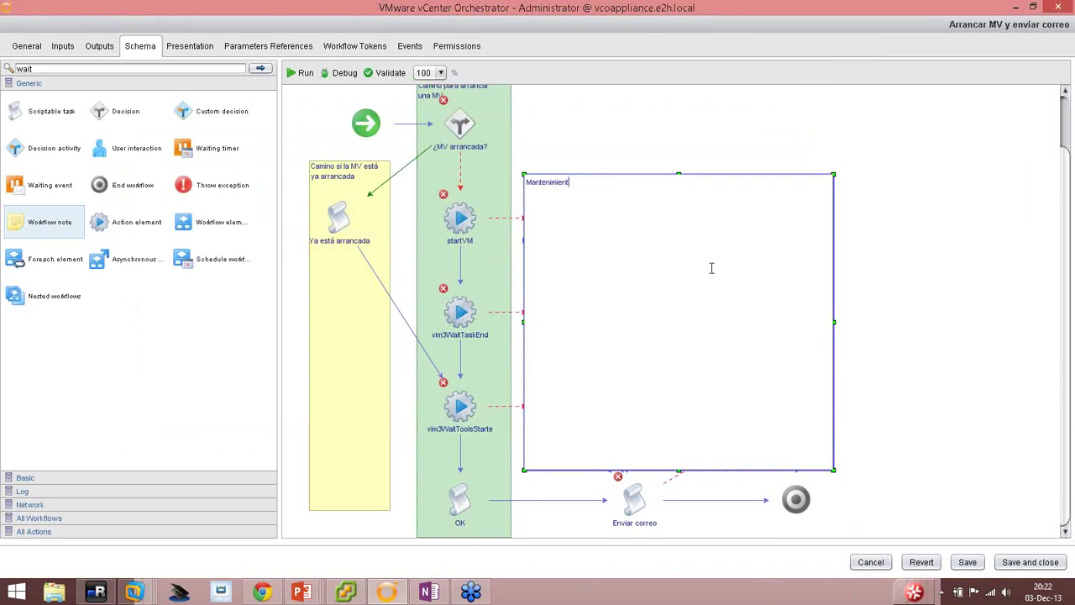
{"action": "type", "text": "o de excepciones"}
{"action": "left_click", "coordinate": [890, 285]}
Colour the 'Mantenimiento de excepciones' note pinkish red.
{"action": "left_click", "coordinate": [744, 315]}
{"action": "double_click", "coordinate": [751, 299]}
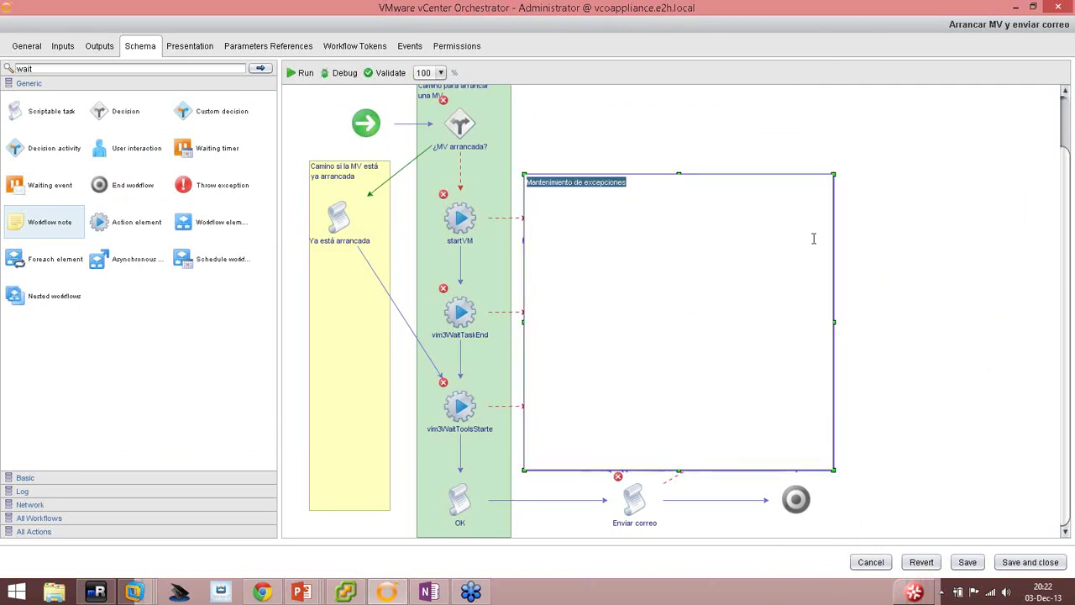
{"action": "left_click", "coordinate": [879, 248]}
{"action": "left_click", "coordinate": [688, 244]}
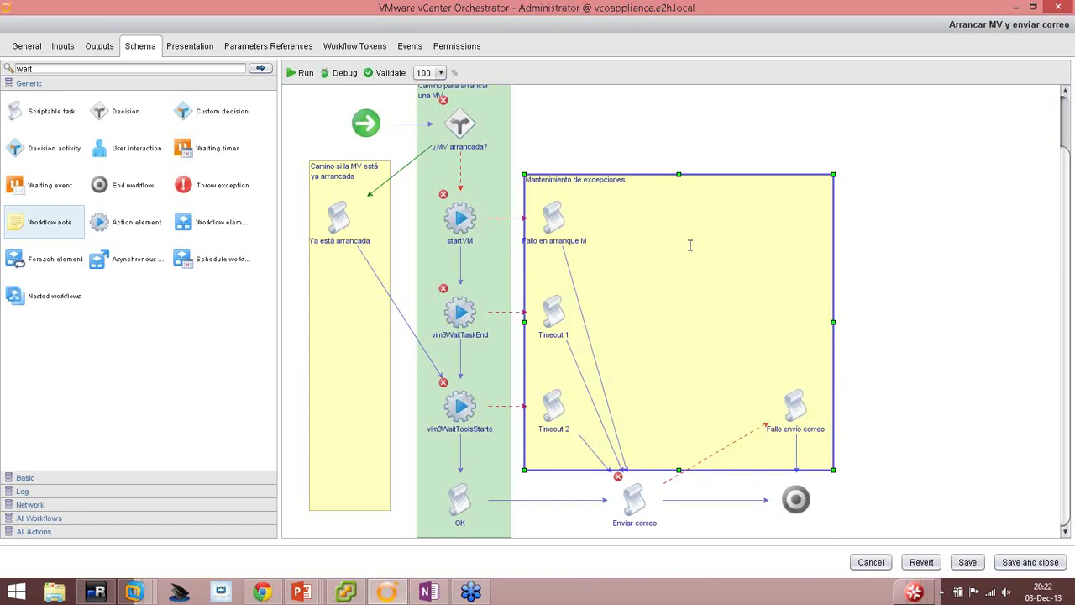
{"action": "double_click", "coordinate": [691, 245]}
{"action": "left_click", "coordinate": [178, 159]}
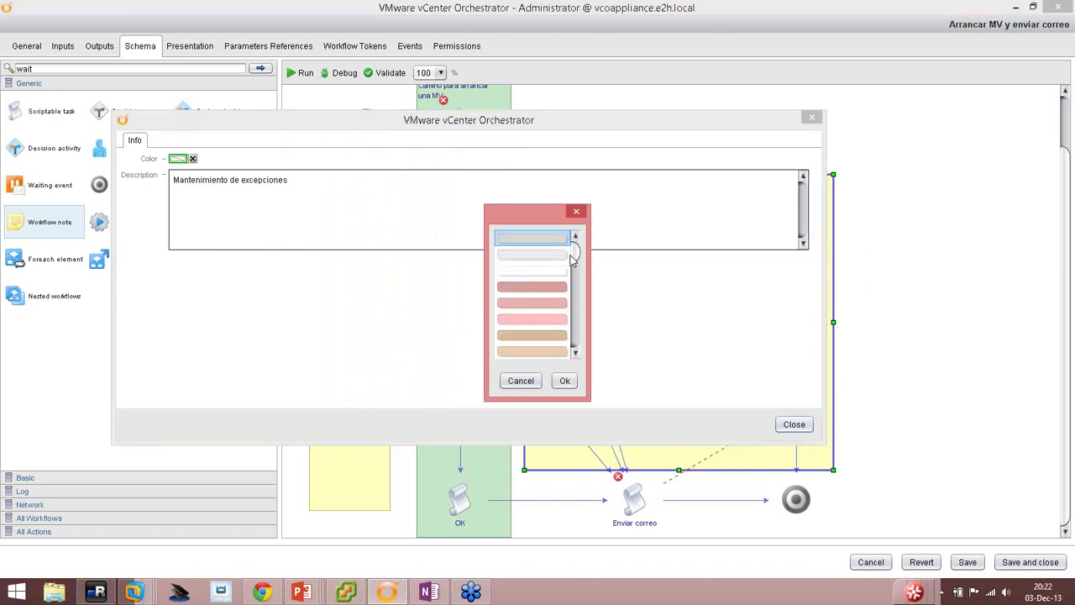
{"action": "mouse_move", "coordinate": [573, 256]}
{"action": "left_mouse_down"}
{"action": "mouse_move", "coordinate": [571, 346]}
{"action": "mouse_move", "coordinate": [574, 252]}
{"action": "left_mouse_up"}
{"action": "left_click", "coordinate": [559, 271]}
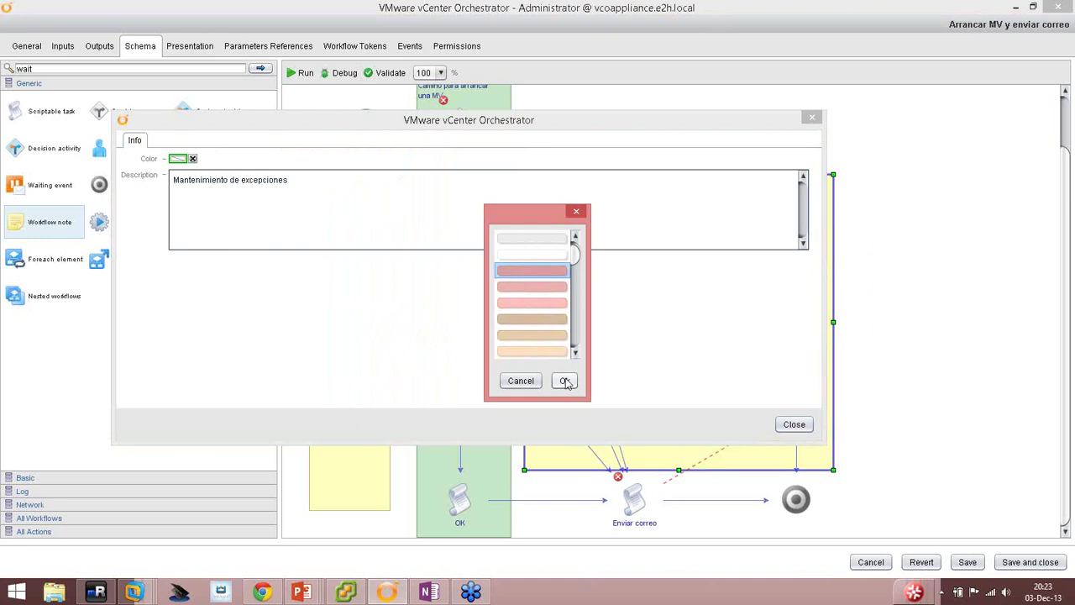
{"action": "left_click", "coordinate": [564, 381]}
{"action": "left_click", "coordinate": [793, 424]}
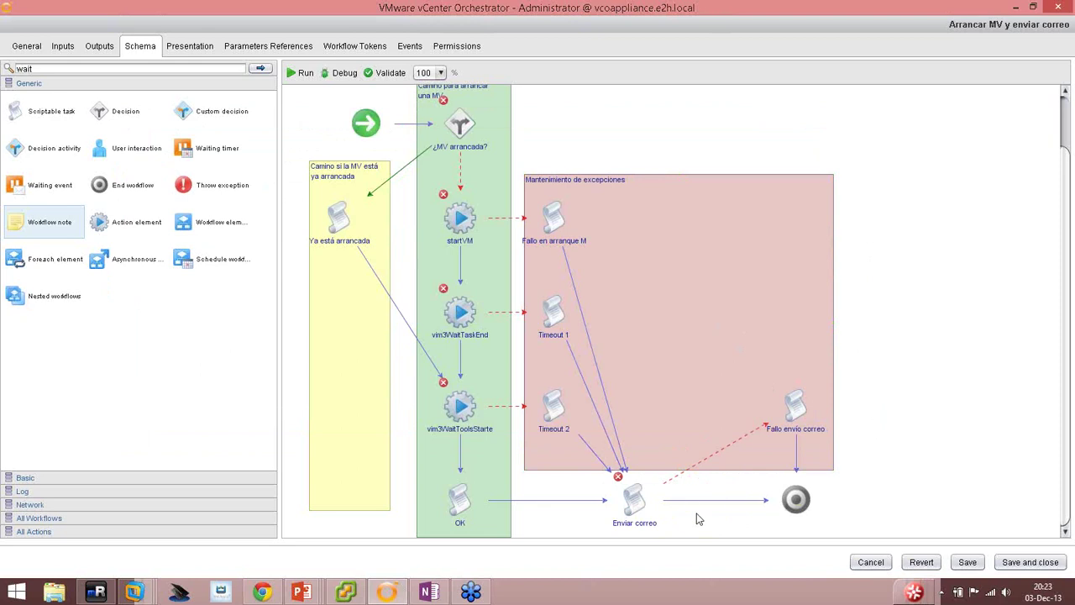
Add a note titled 'Envío de correo' spanning Enviar correo and the end node.
{"action": "left_click_drag", "start_coordinate": [23, 223], "coordinate": [523, 484]}
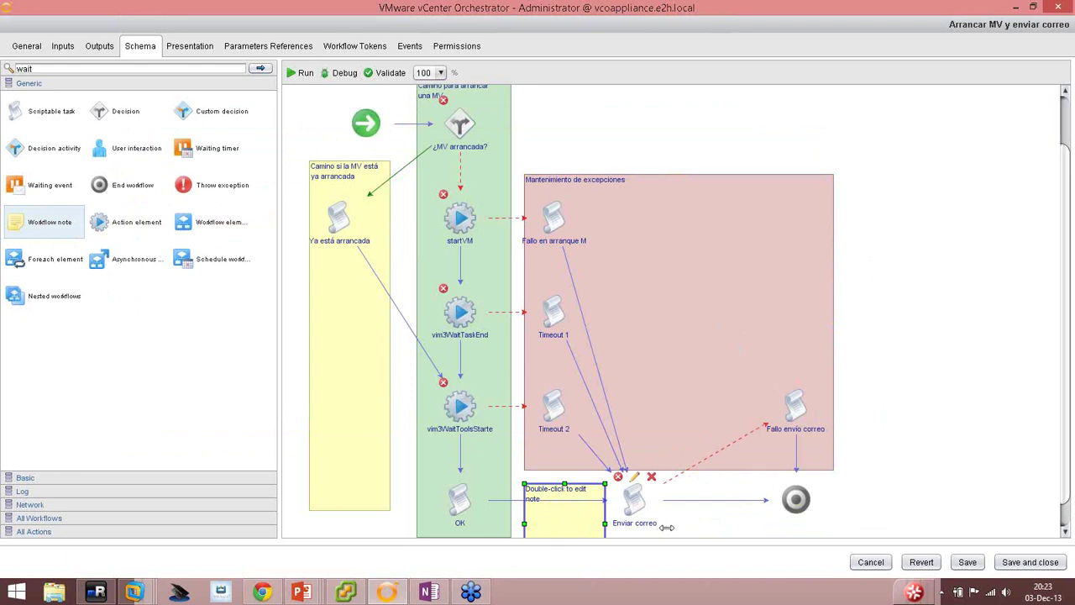
{"action": "left_click_drag", "start_coordinate": [666, 527], "coordinate": [808, 528]}
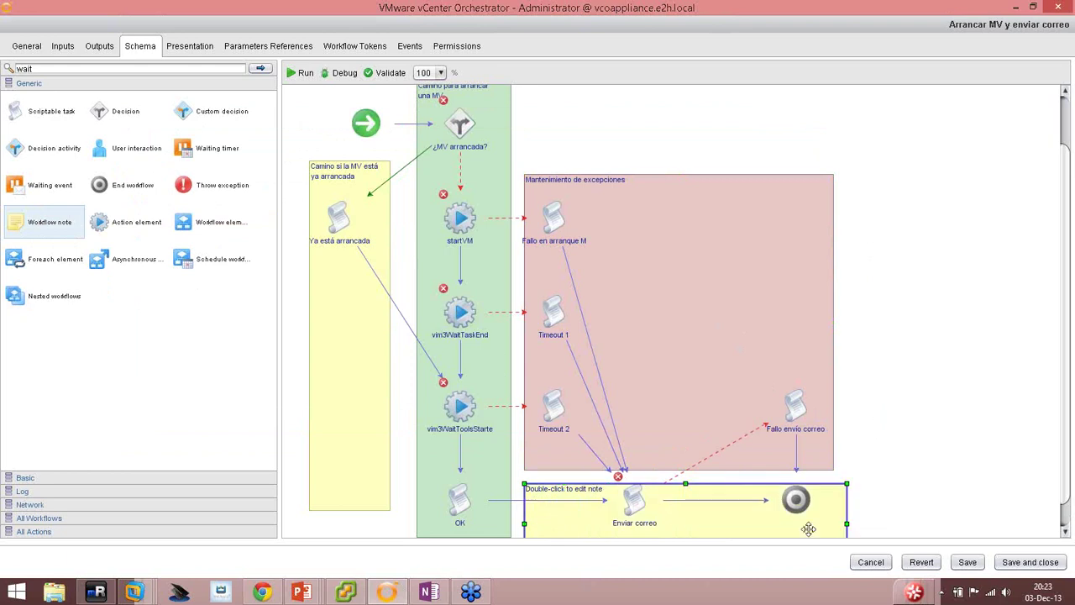
{"action": "double_click", "coordinate": [558, 529]}
{"action": "type", "text": "Envío "}
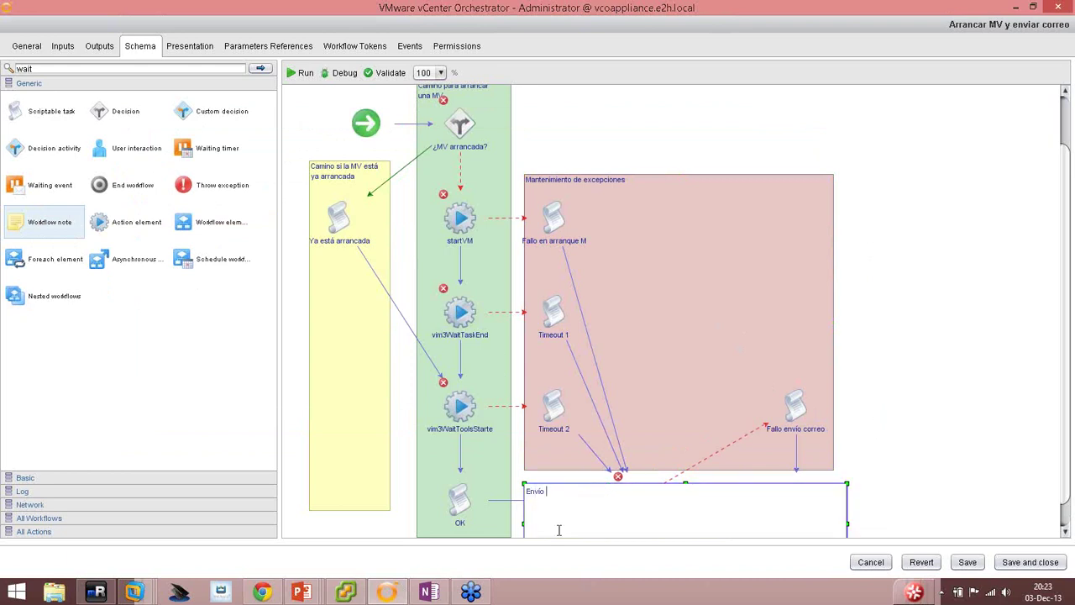
{"action": "type", "text": "de correo"}
{"action": "left_click", "coordinate": [954, 435]}
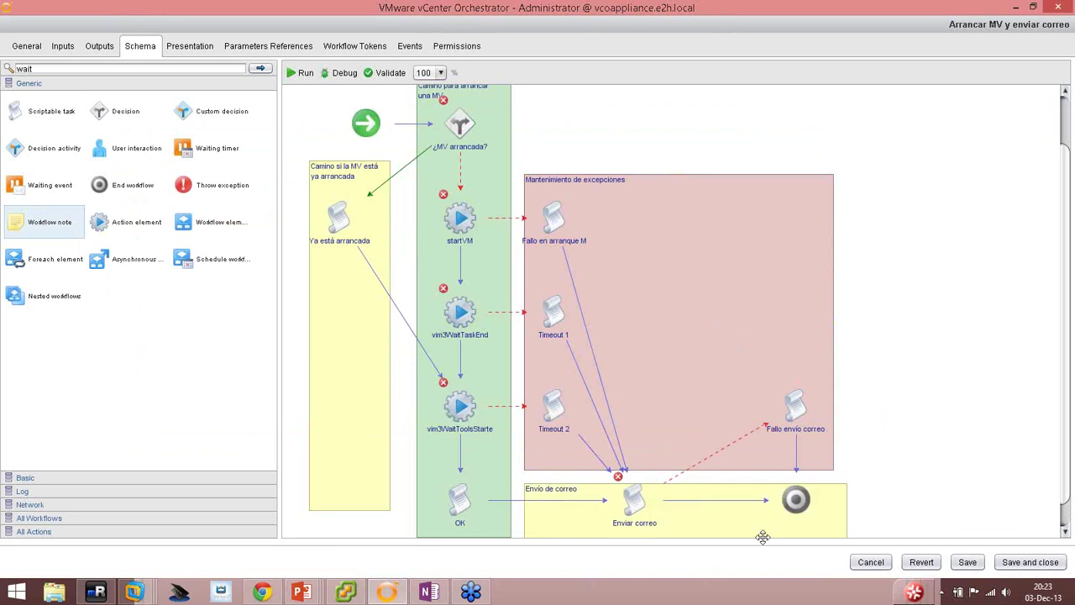
Colour the 'Envío de correo' note light blue.
{"action": "double_click", "coordinate": [765, 522]}
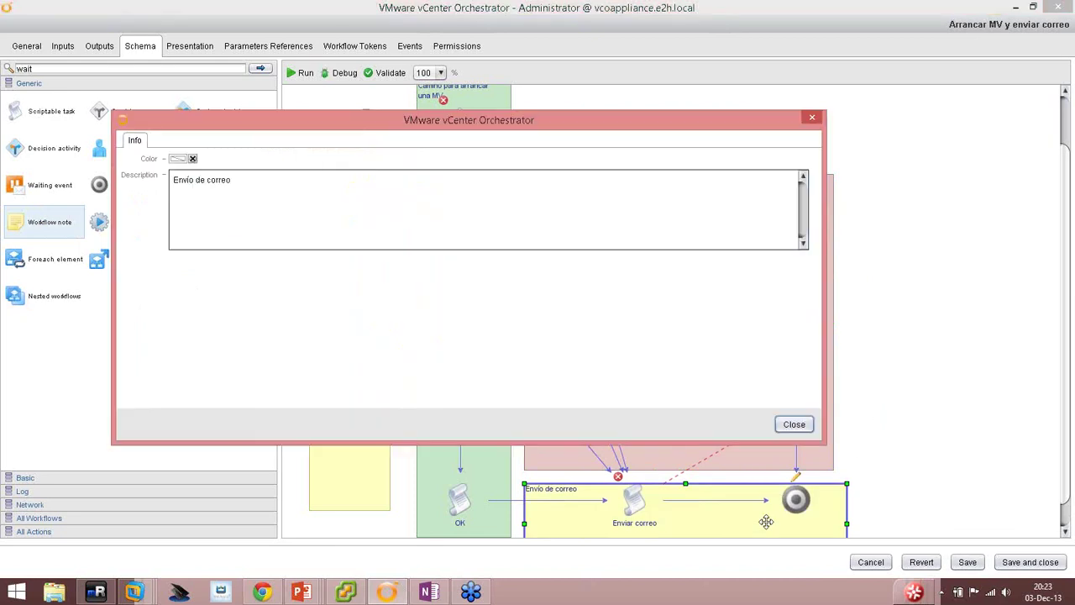
{"action": "left_click", "coordinate": [177, 159]}
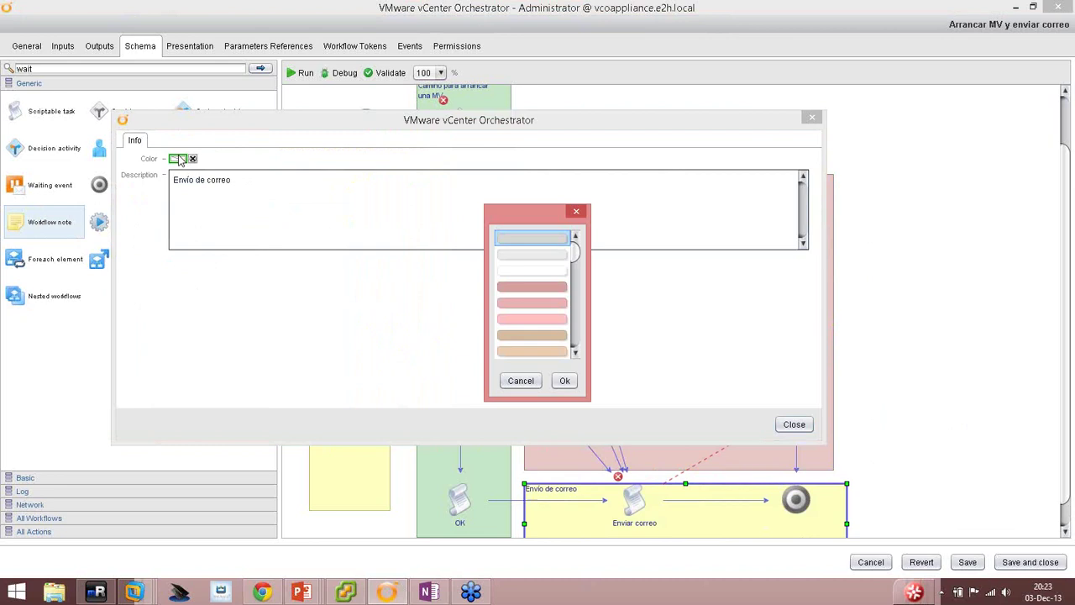
{"action": "left_click", "coordinate": [573, 310]}
{"action": "left_click", "coordinate": [574, 309]}
{"action": "left_click", "coordinate": [576, 309]}
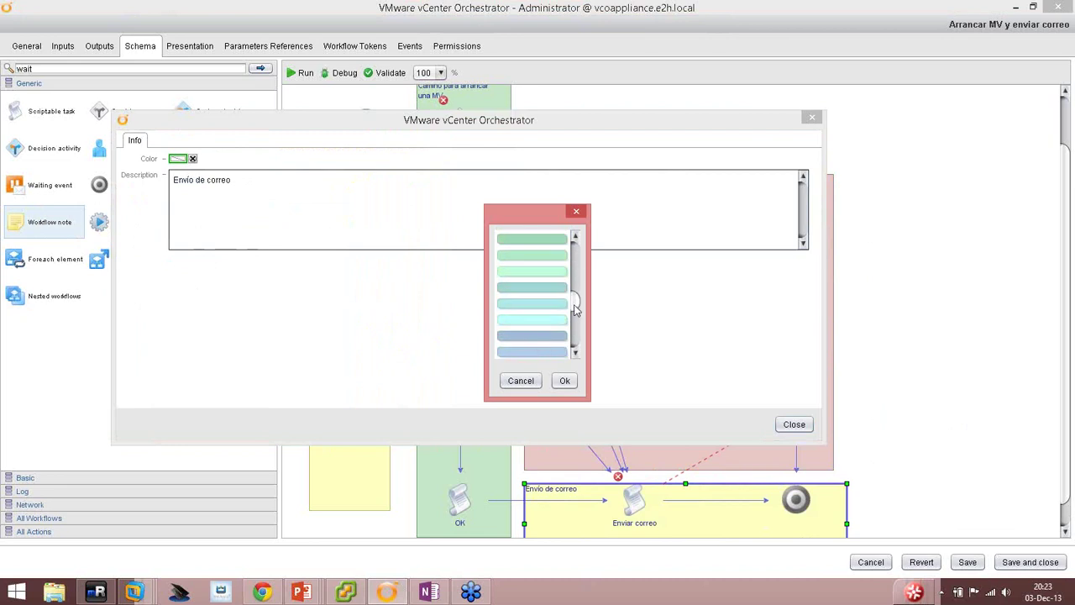
{"action": "left_click", "coordinate": [540, 348]}
{"action": "left_click", "coordinate": [564, 380]}
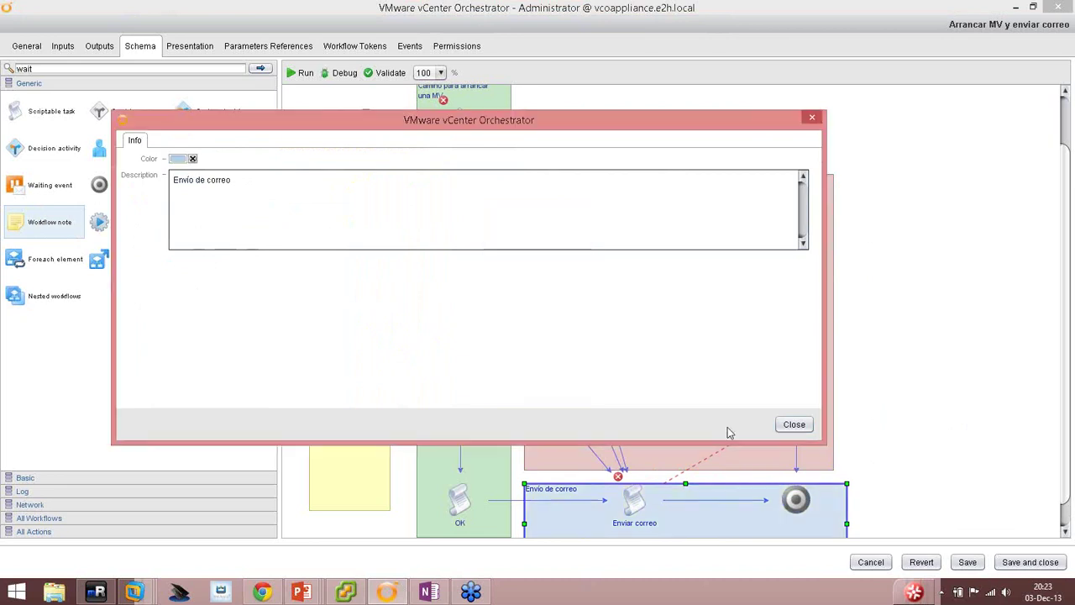
{"action": "left_click", "coordinate": [794, 424]}
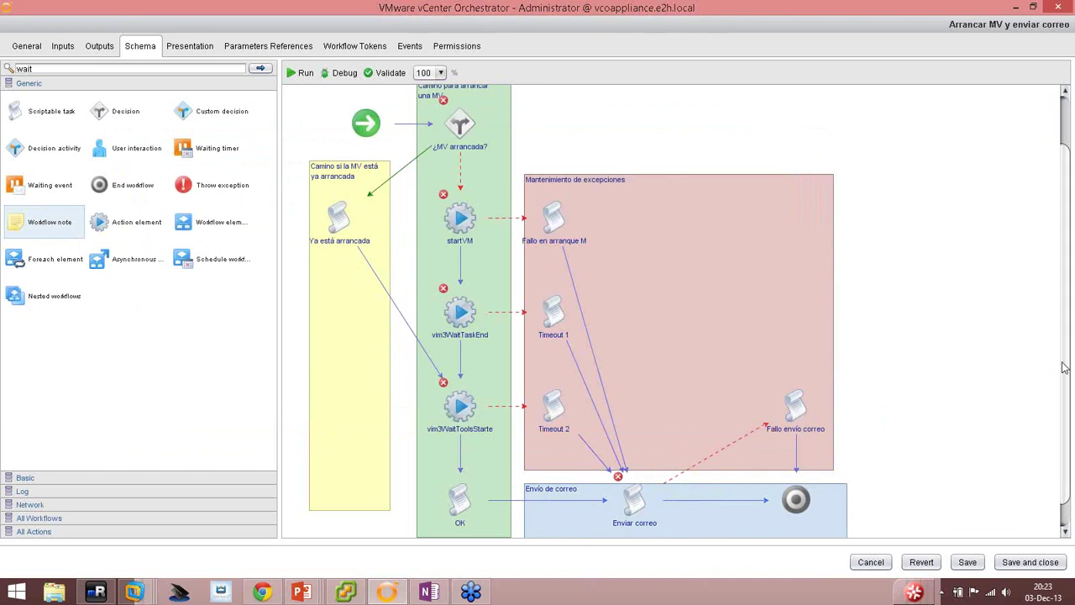
Save the workflow.
{"action": "scroll", "coordinate": [1069, 367], "scroll_direction": "down", "scroll_amount": 1}
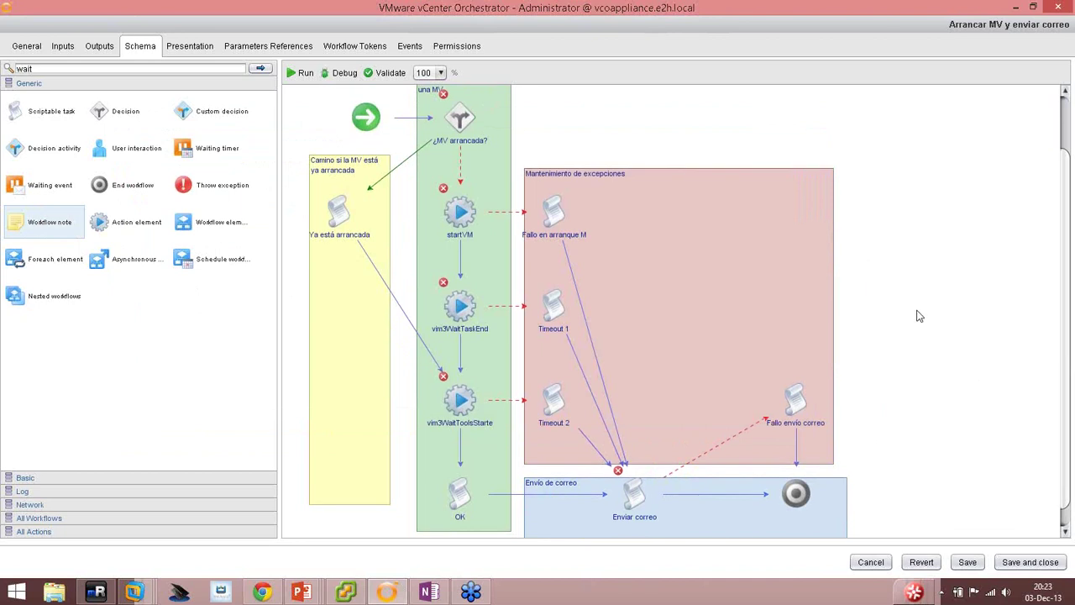
{"action": "left_click", "coordinate": [970, 562]}
{"action": "mouse_move", "coordinate": [470, 183]}
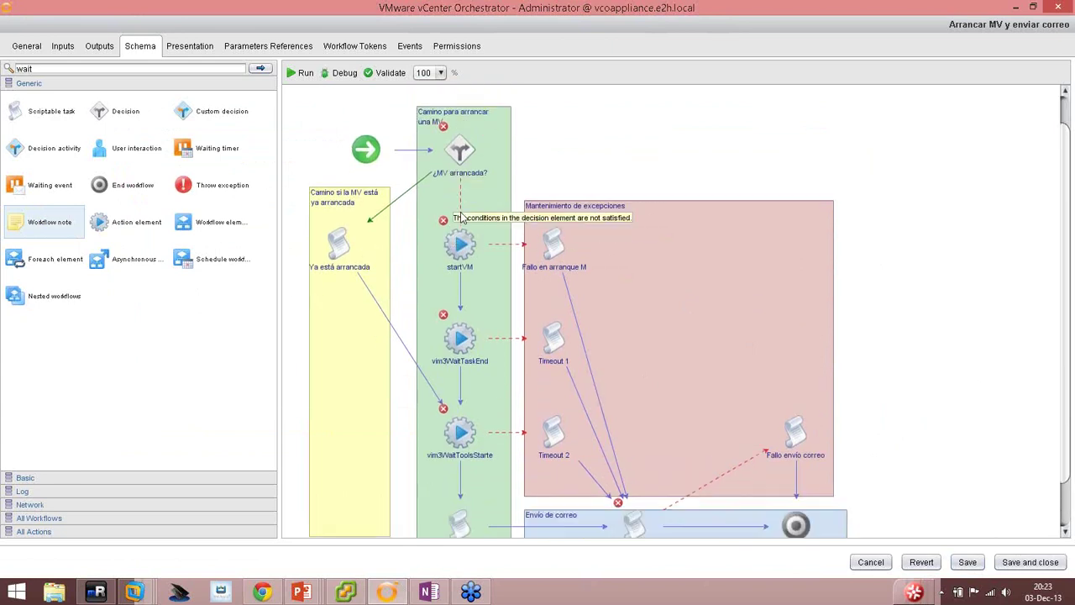
Zoom the schema to 75% and back to 100%, then bring the PowerPoint slide show forward.
{"action": "left_click", "coordinate": [435, 72]}
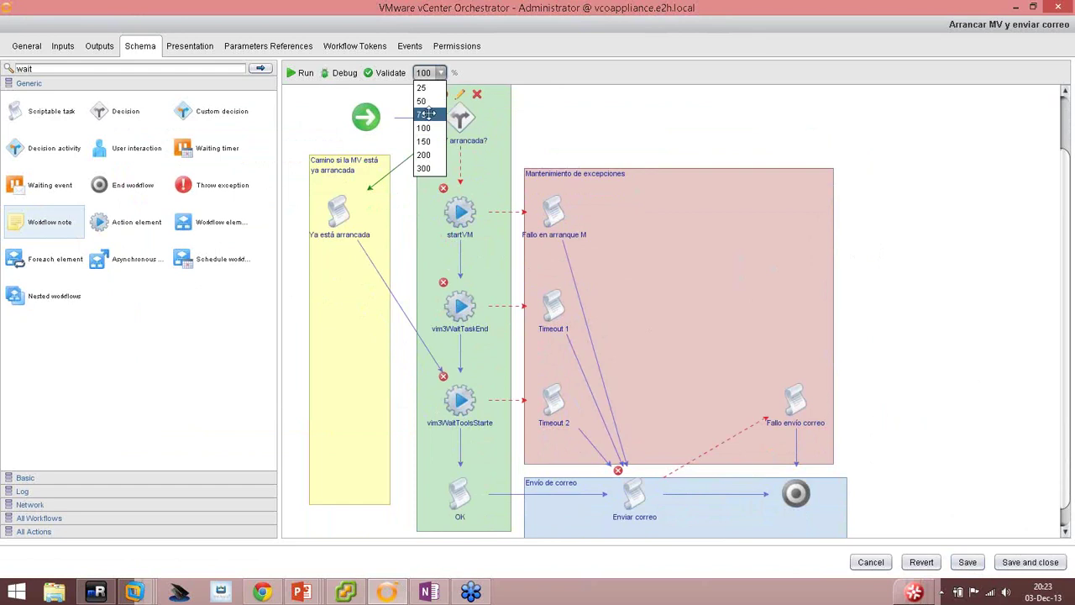
{"action": "left_click", "coordinate": [424, 112]}
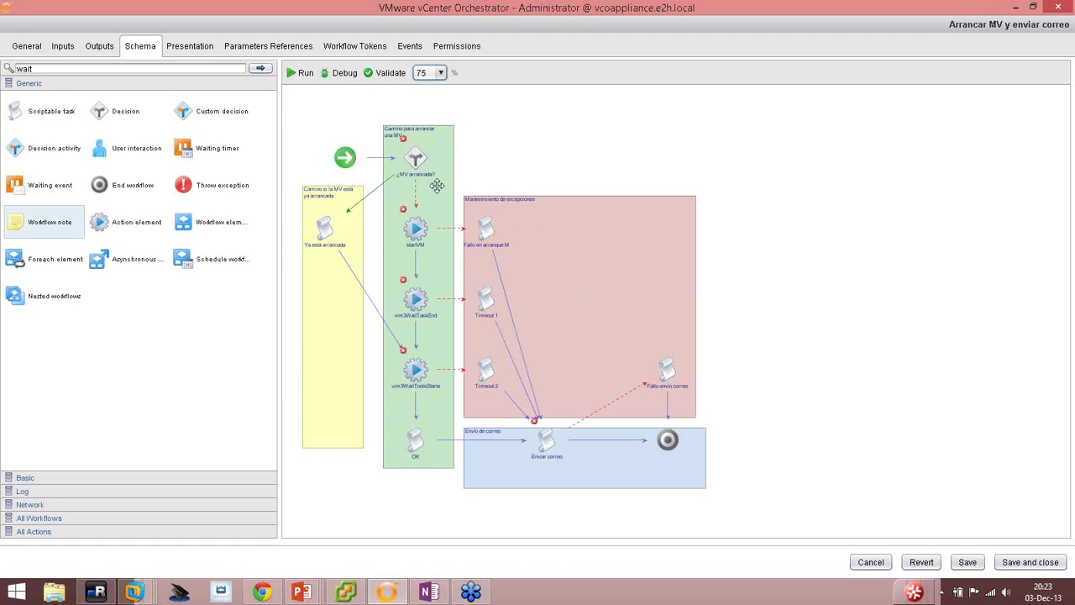
{"action": "left_click", "coordinate": [440, 73]}
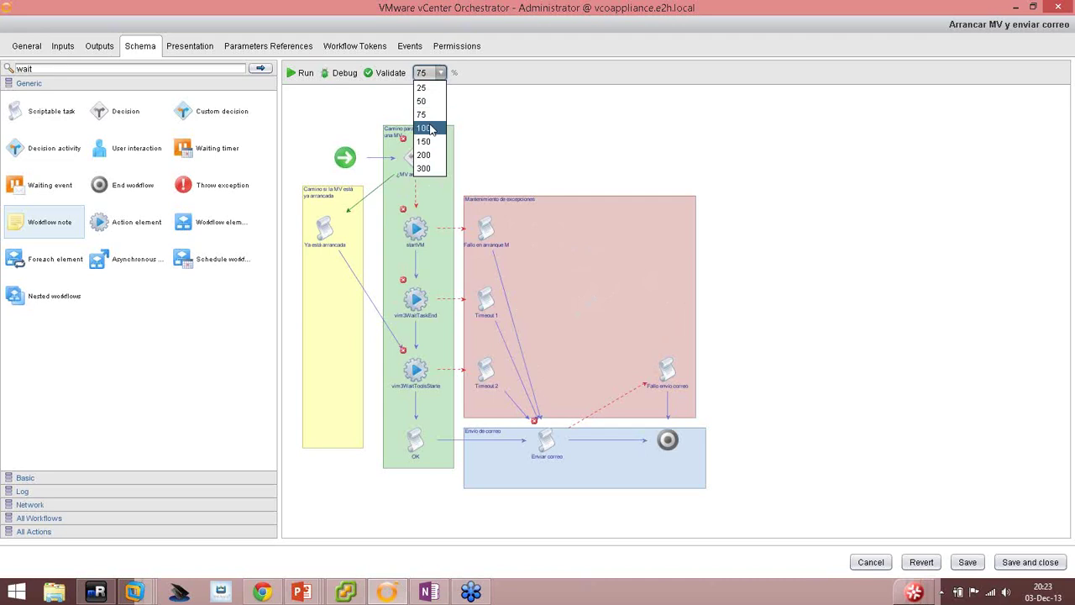
{"action": "left_click", "coordinate": [430, 129]}
{"action": "scroll", "coordinate": [581, 260], "scroll_direction": "down", "scroll_amount": 3}
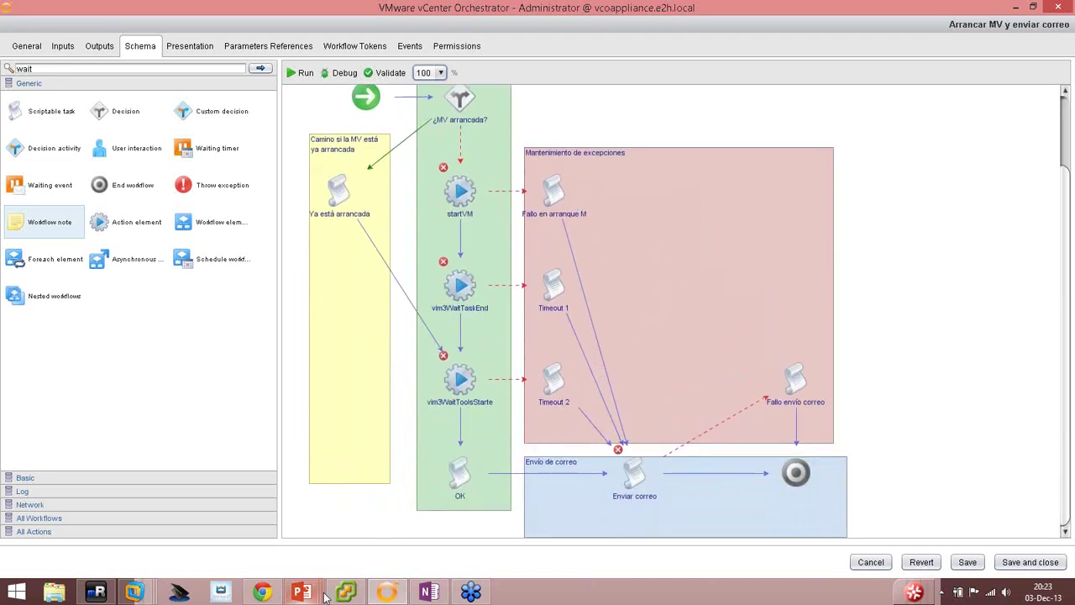
{"action": "mouse_move", "coordinate": [325, 597]}
{"action": "left_click", "coordinate": [303, 524]}
Advance the slide show to slide 9, 'Demo: Definir los parámetros', and return to Orchestrator.
{"action": "left_click", "coordinate": [412, 327]}
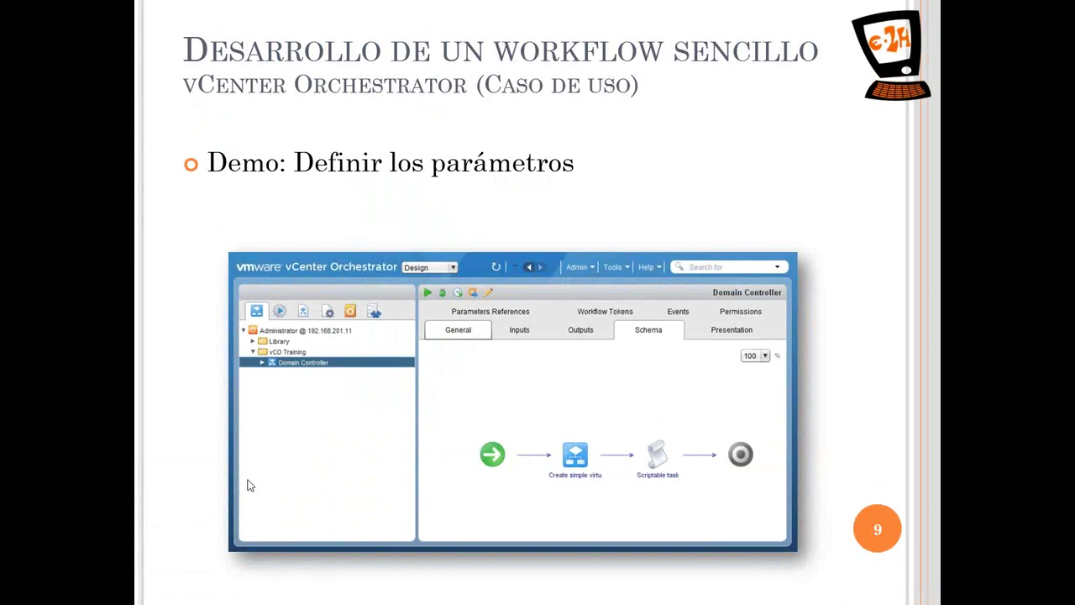
{"action": "key", "text": "alt+Tab"}
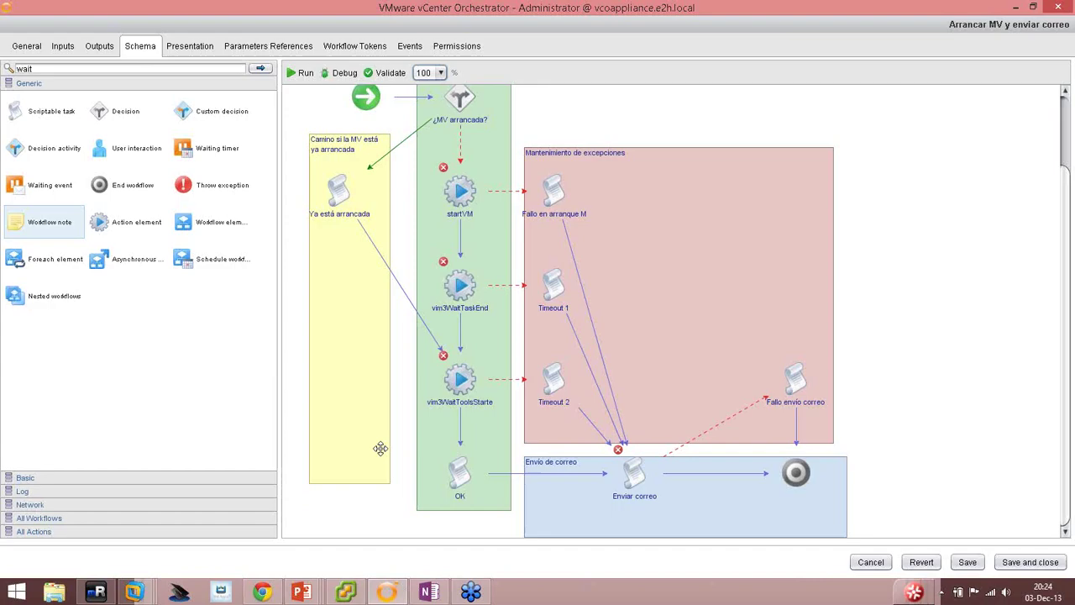
Add a new workflow input parameter named vm.
{"action": "scroll", "coordinate": [892, 261], "scroll_direction": "up", "scroll_amount": 2}
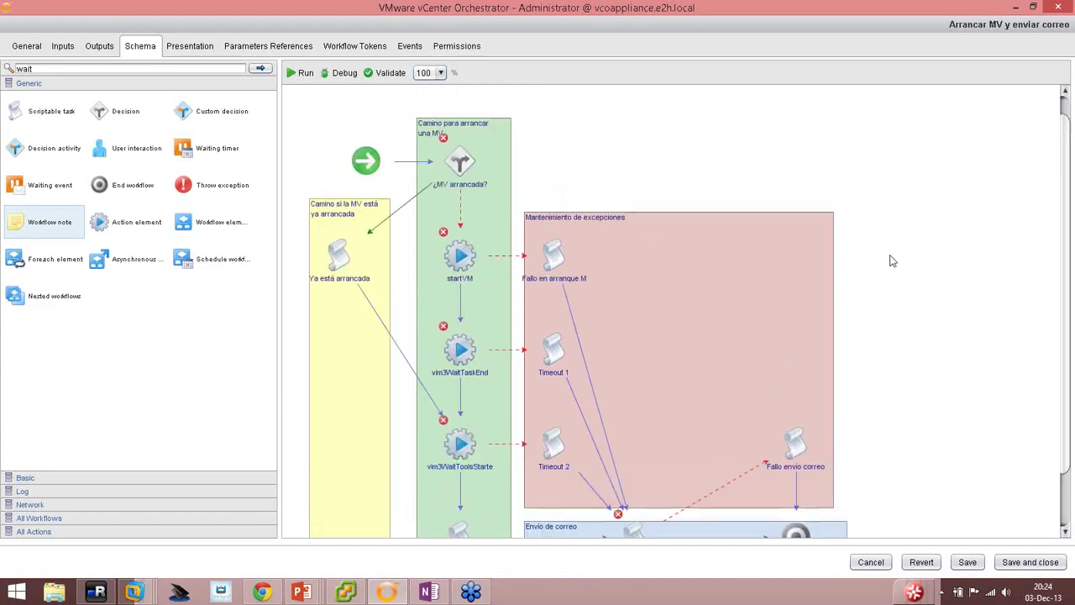
{"action": "scroll", "coordinate": [873, 322], "scroll_direction": "down", "scroll_amount": 2}
{"action": "scroll", "coordinate": [873, 314], "scroll_direction": "up", "scroll_amount": 3}
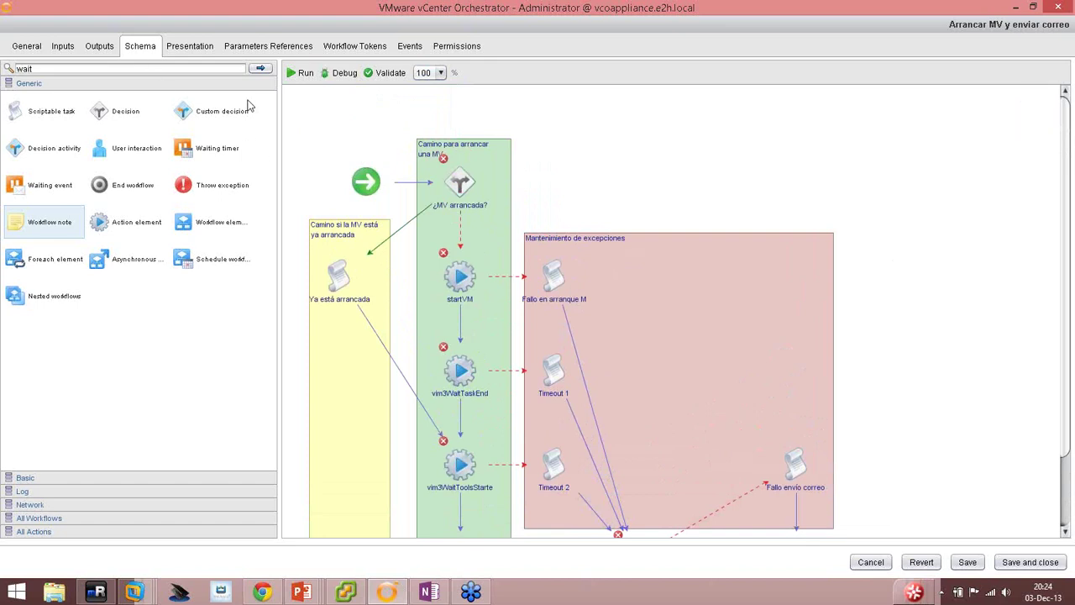
{"action": "left_click", "coordinate": [61, 47]}
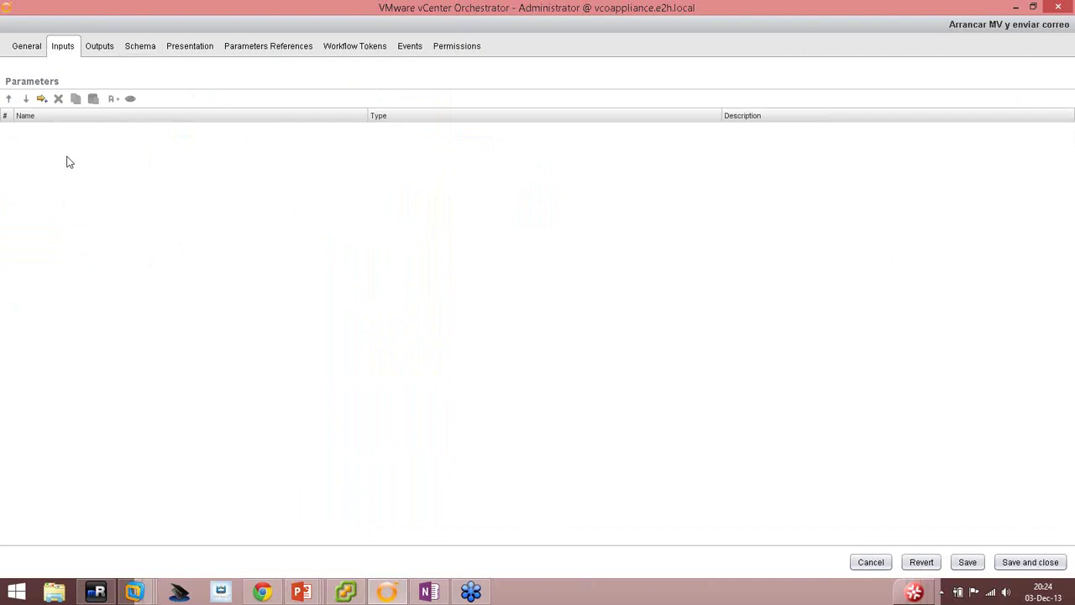
{"action": "left_click", "coordinate": [41, 99]}
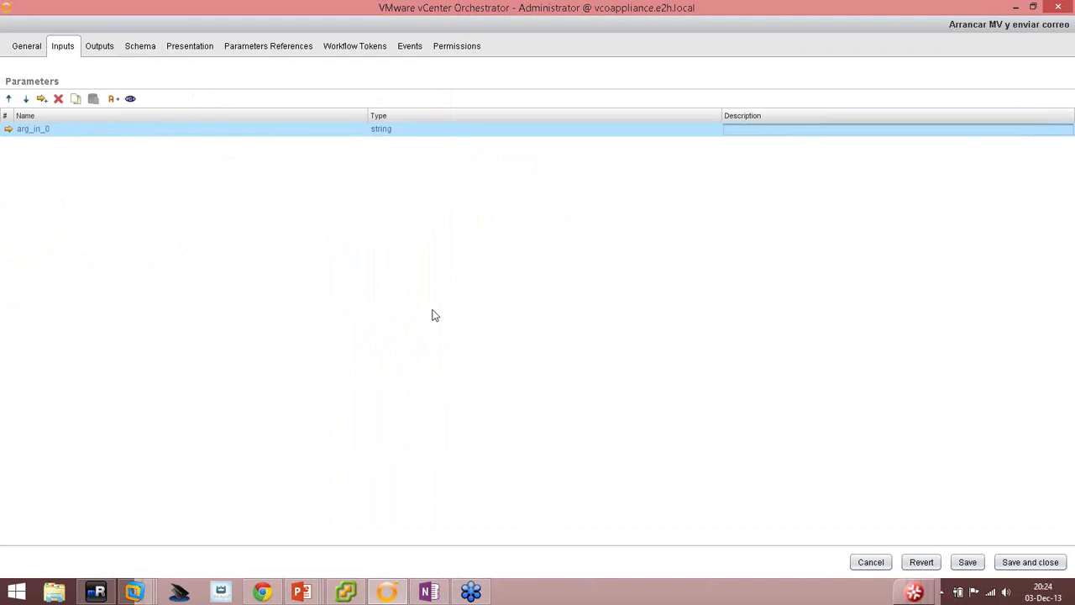
{"action": "left_click", "coordinate": [28, 132]}
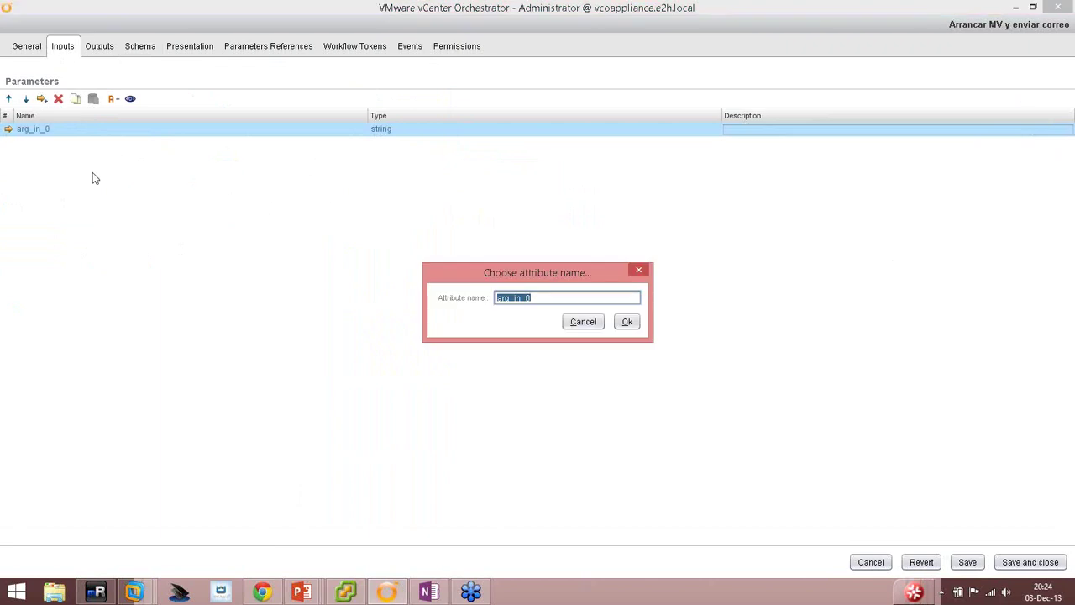
{"action": "type", "text": "vm"}
{"action": "key", "text": "Return"}
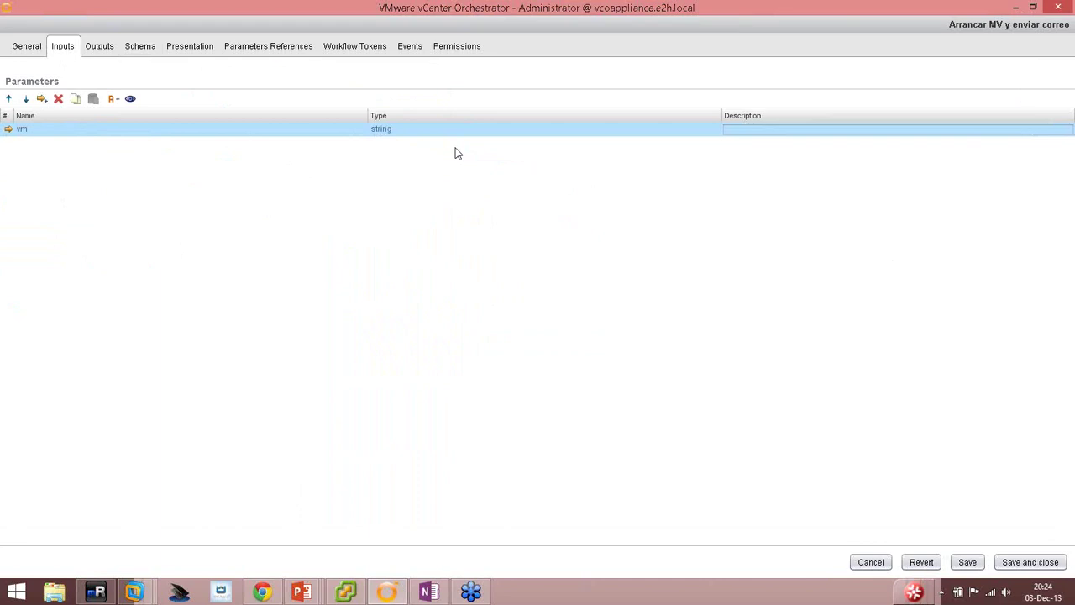
Set vm's type to VC:VirtualMachine and describe it as 'Máquina virtual para arrancar'.
{"action": "left_click", "coordinate": [388, 131]}
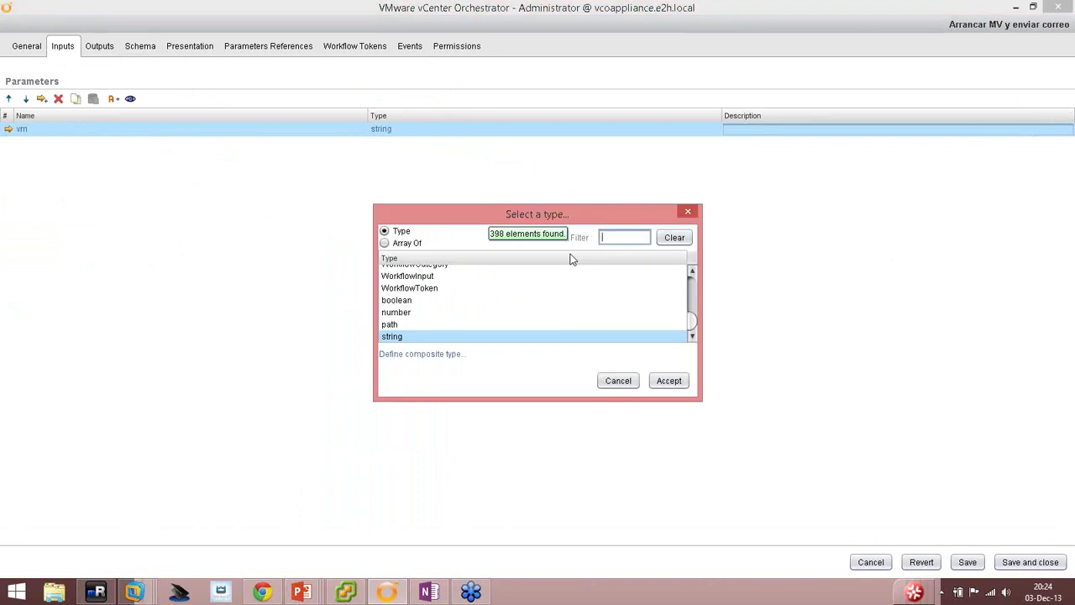
{"action": "type", "text": "vc:"}
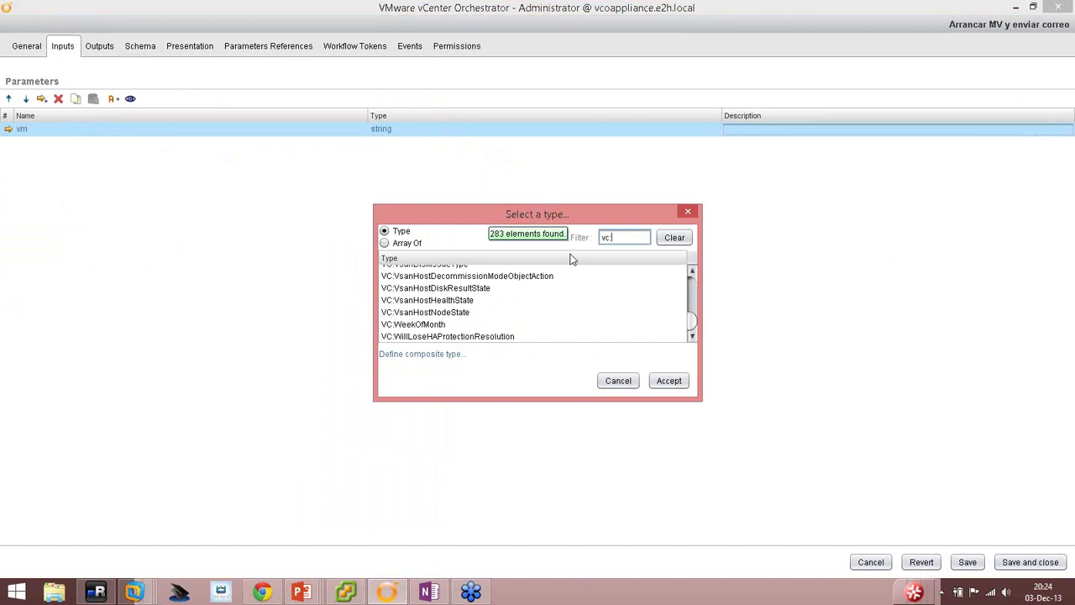
{"action": "type", "text": "vi"}
{"action": "type", "text": "rtualmachine"}
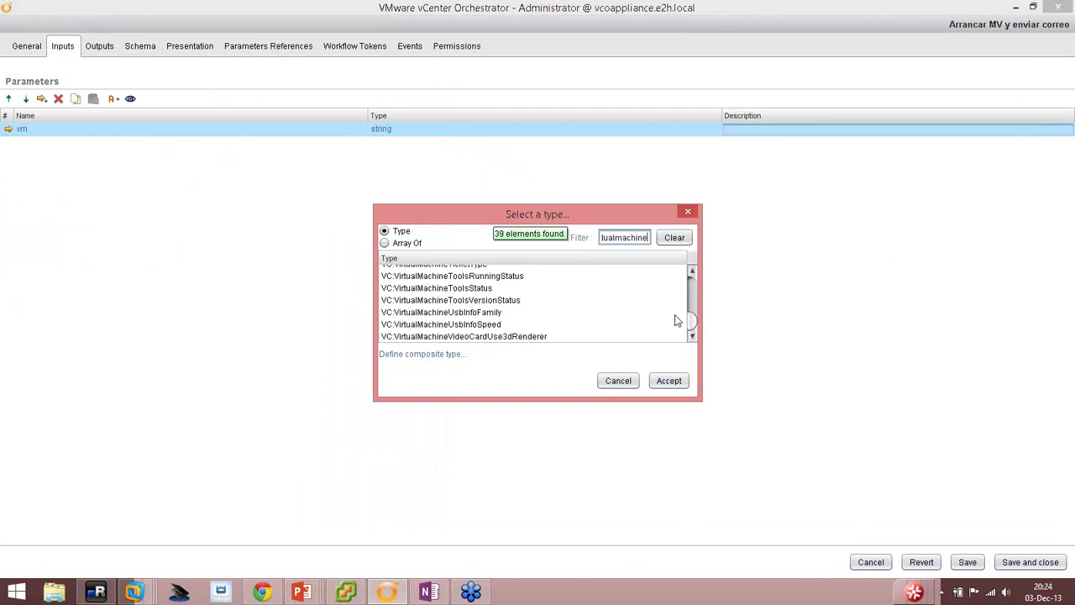
{"action": "left_click_drag", "start_coordinate": [694, 322], "coordinate": [696, 276]}
{"action": "left_click", "coordinate": [416, 274]}
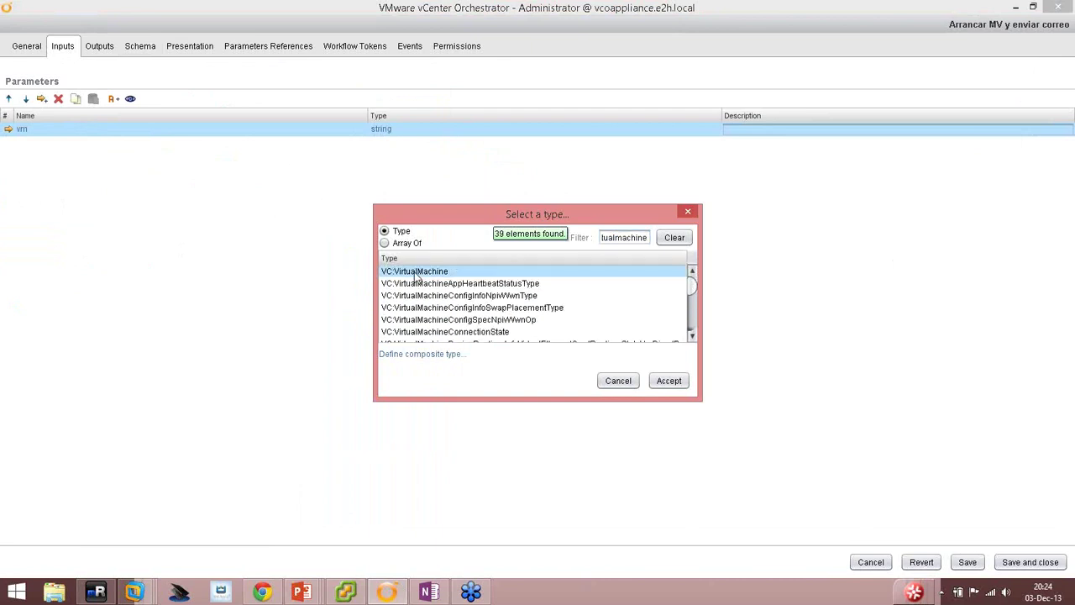
{"action": "double_click", "coordinate": [416, 277]}
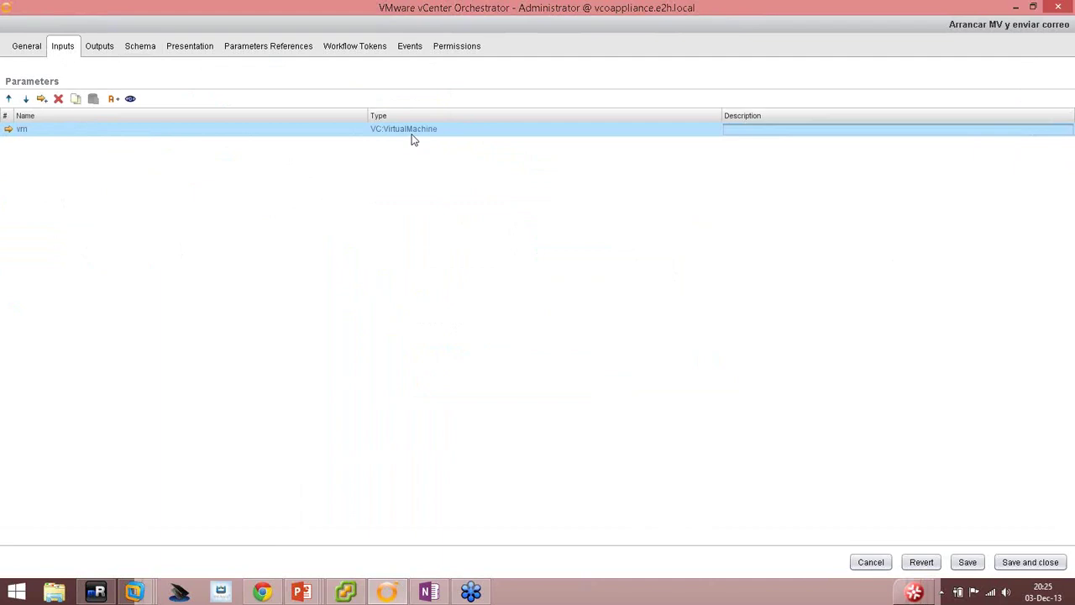
{"action": "left_click", "coordinate": [864, 126]}
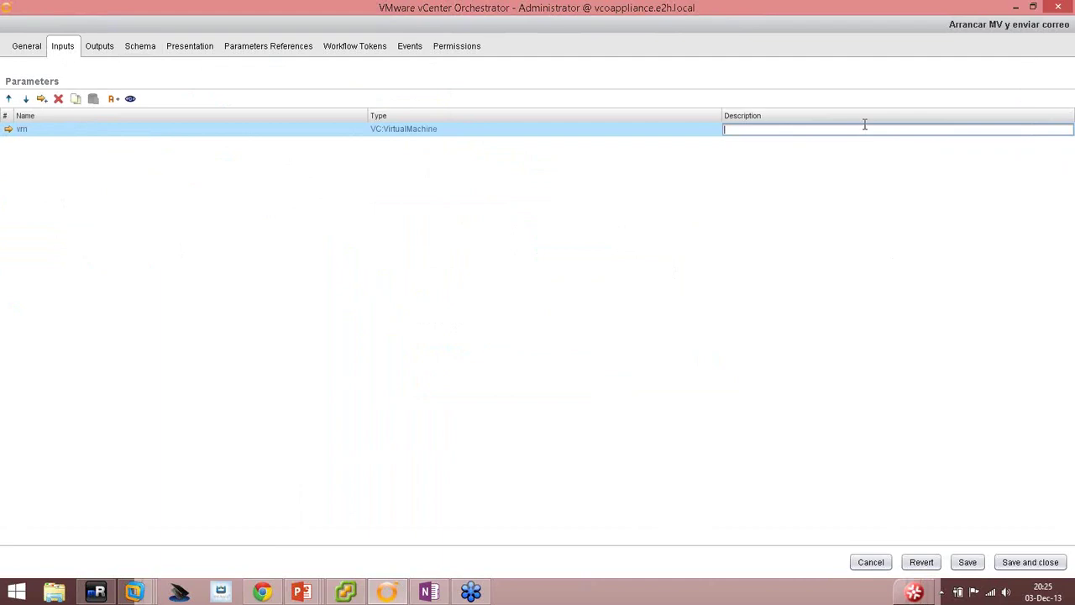
{"action": "type", "text": "Máquina virtual para arrancar"}
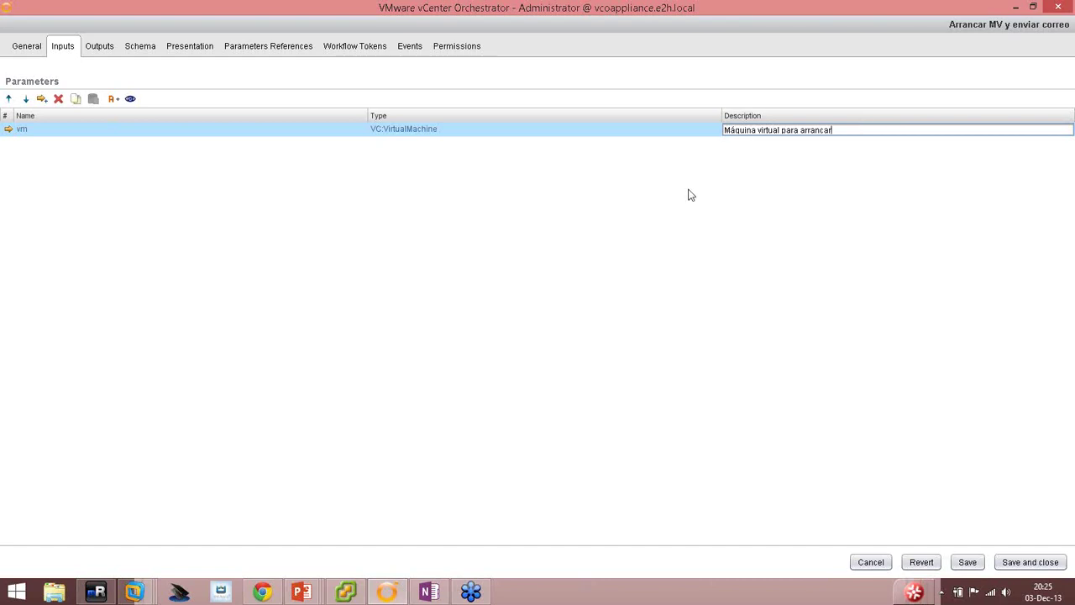
{"action": "key", "text": "Return"}
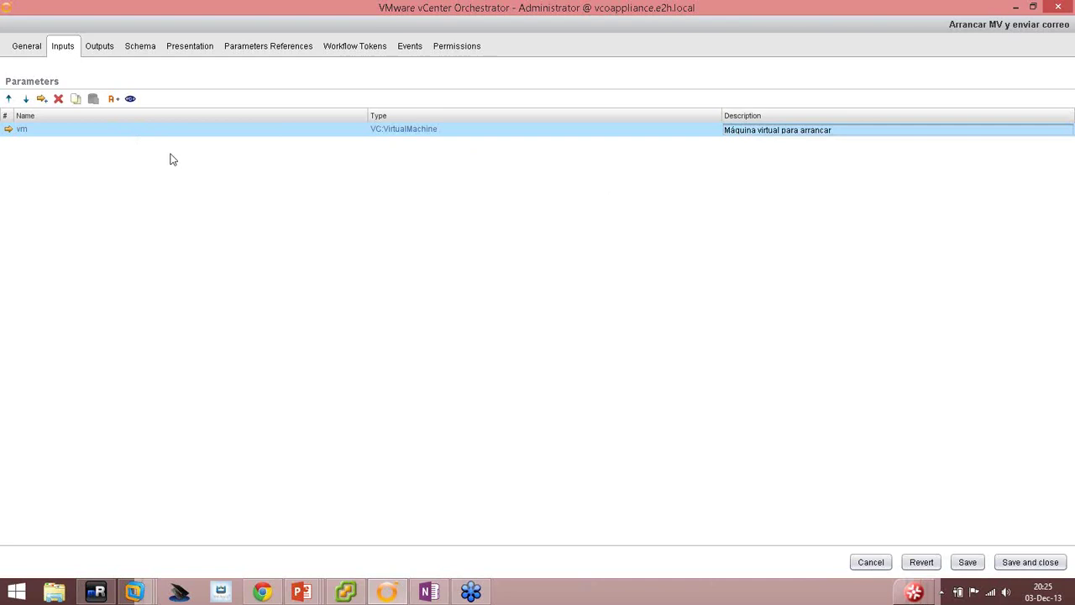
Add another input parameter and name it toAddress.
{"action": "left_click", "coordinate": [41, 98]}
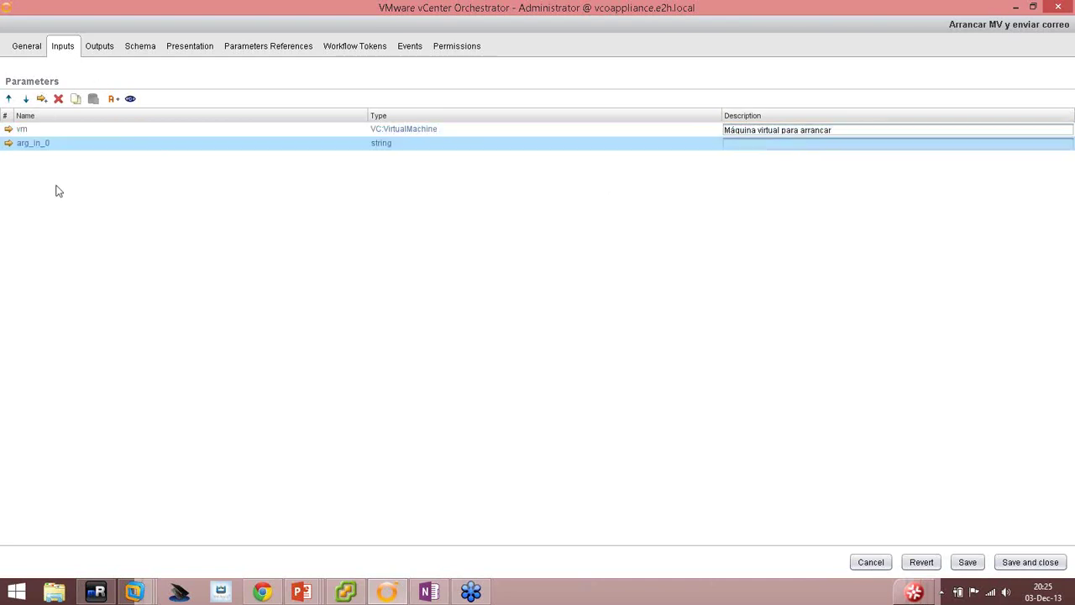
{"action": "left_click", "coordinate": [38, 143]}
{"action": "type", "text": "to"}
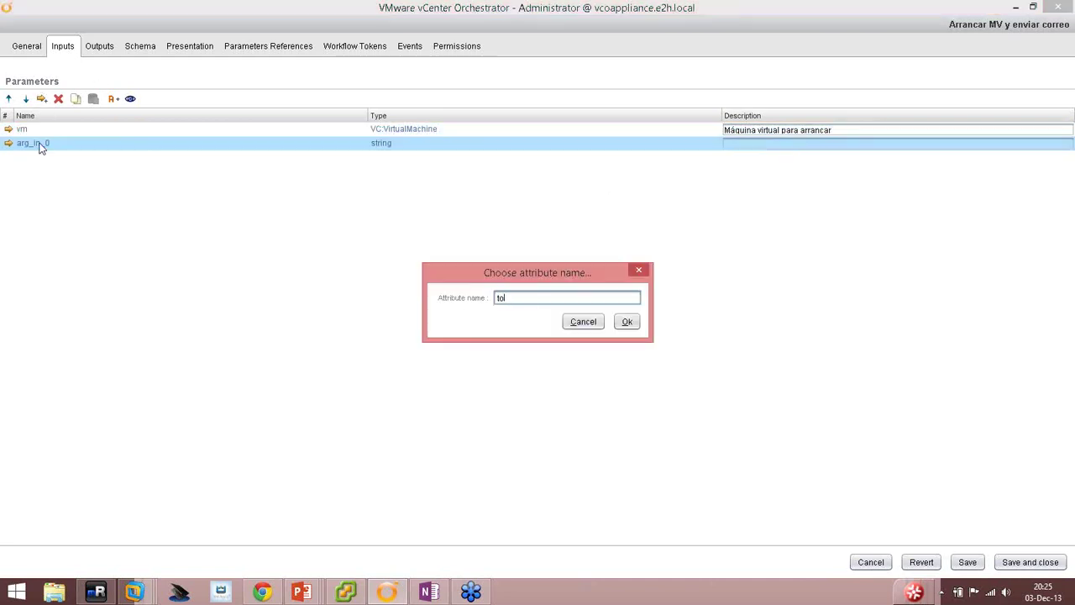
{"action": "type", "text": "Address"}
{"action": "key", "text": "Return"}
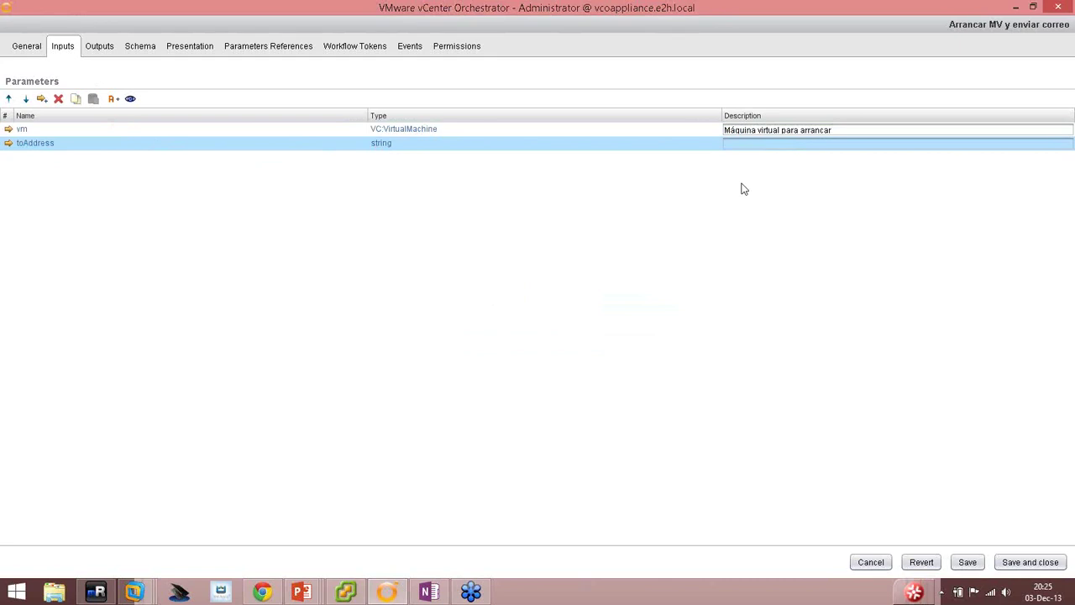
Describe toAddress as 'Dirección de correo para enviar resultado del workflow'.
{"action": "left_click", "coordinate": [743, 147]}
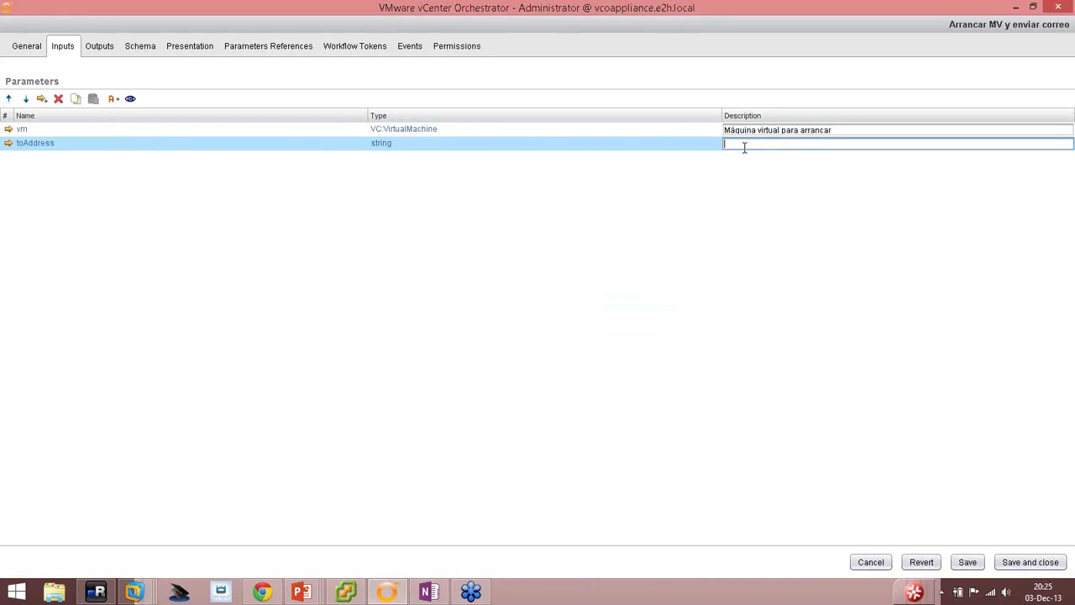
{"action": "type", "text": "Dirección de correo para enviar resultado del workflow"}
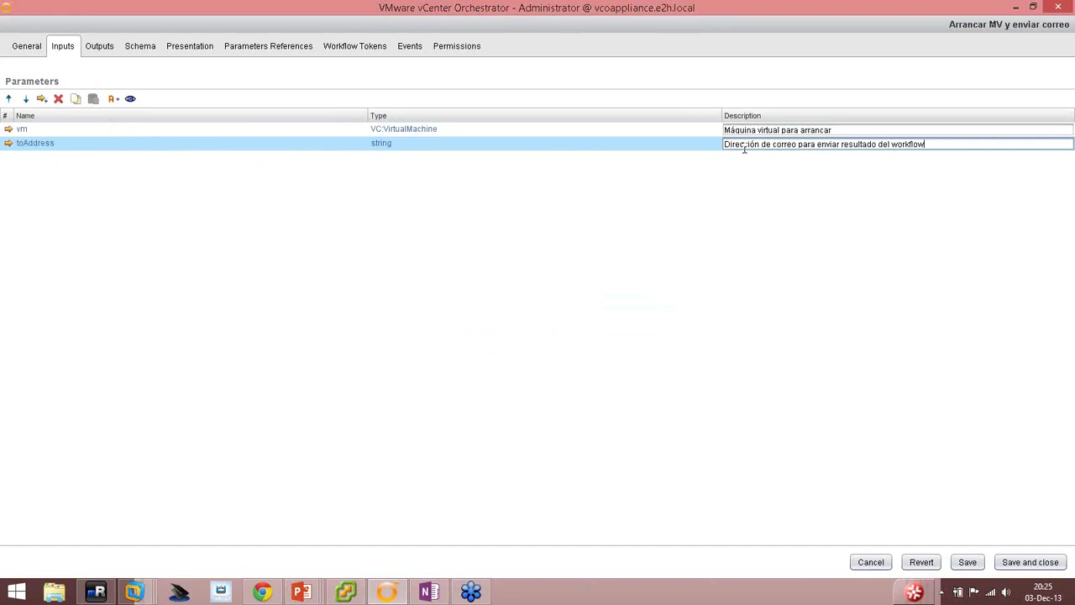
{"action": "key", "text": "Return"}
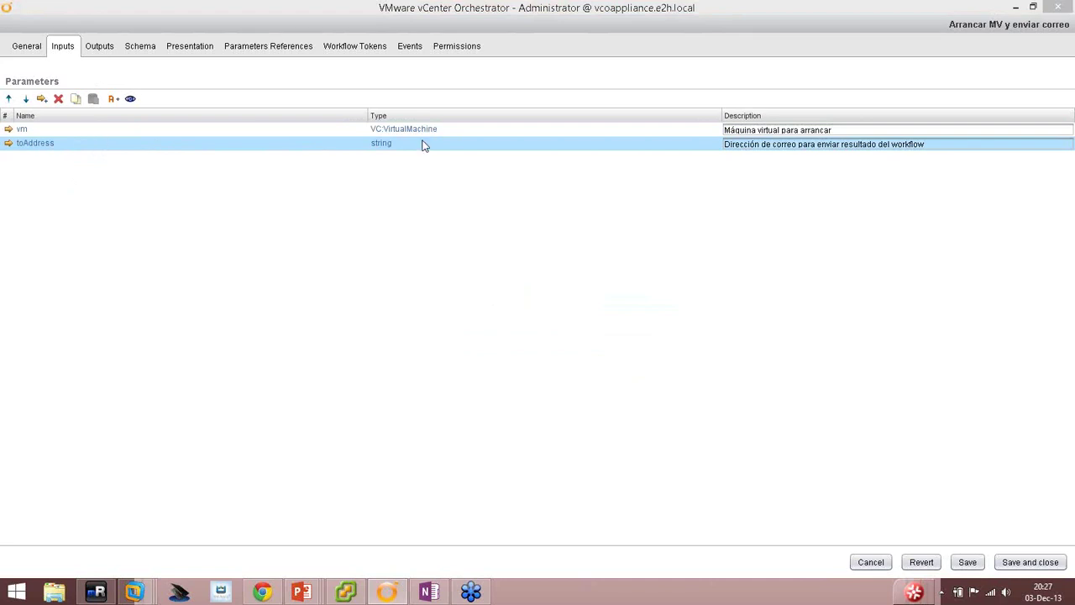
Save the workflow with its vm and toAddress inputs despite the validation errors.
{"action": "left_click", "coordinate": [968, 563]}
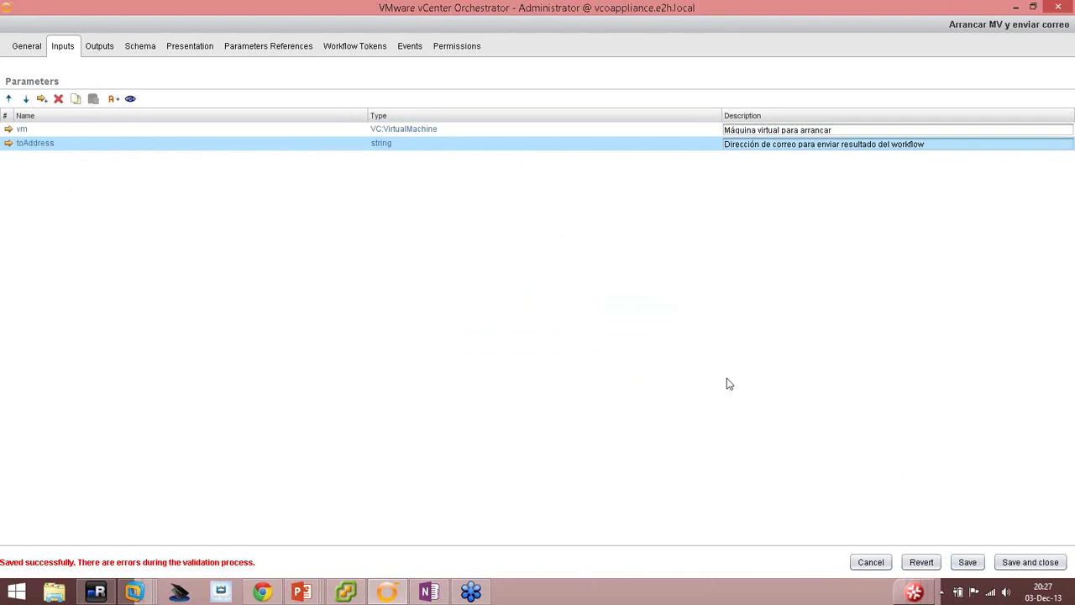
Advance the slide show to slide 10, 'Demo: Definir la decisión', then return to Orchestrator.
{"action": "mouse_move", "coordinate": [302, 595]}
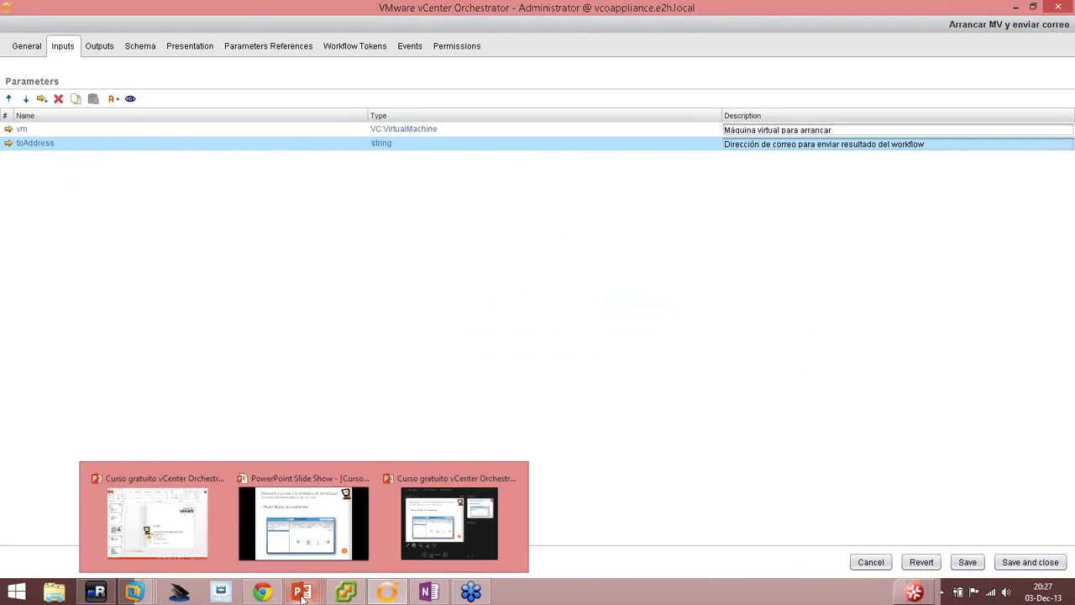
{"action": "left_click", "coordinate": [309, 548]}
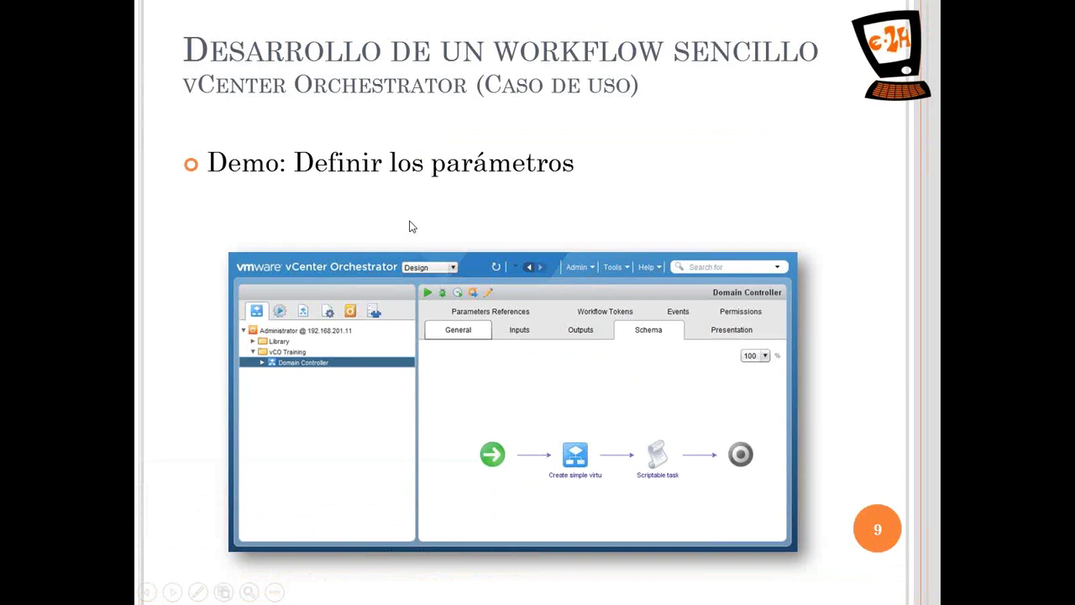
{"action": "left_click", "coordinate": [411, 227]}
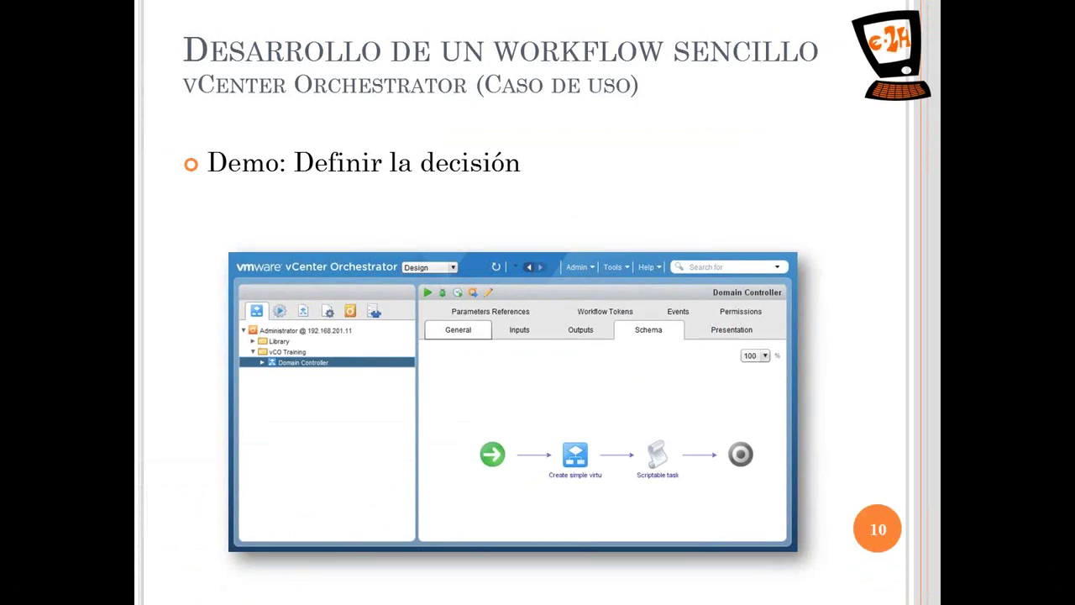
{"action": "key", "text": "alt+Tab"}
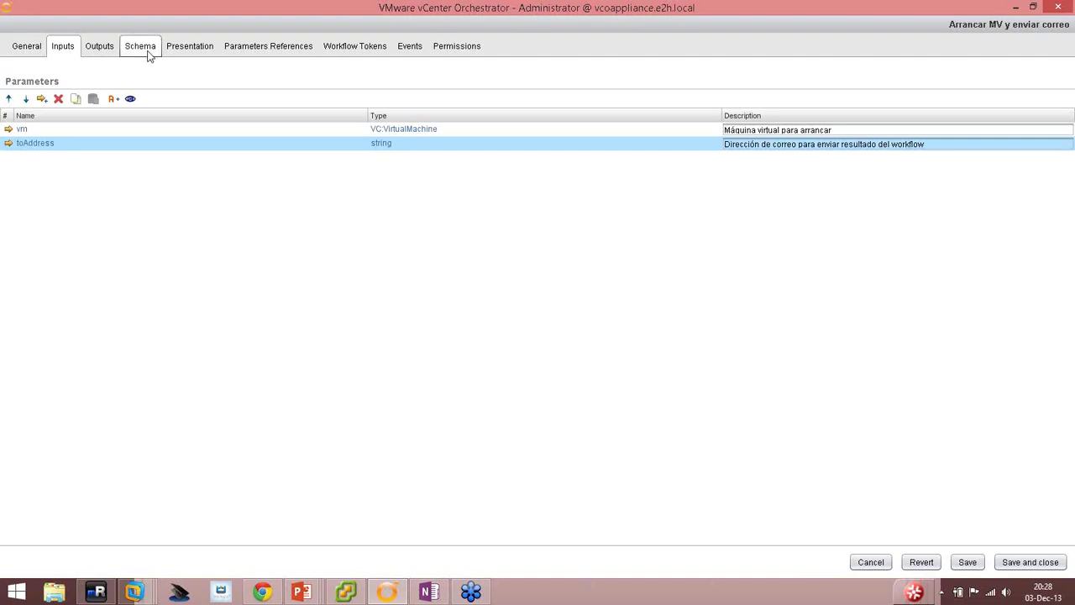
Open the condition settings of the ¿MV arrancada? decision in the schema.
{"action": "left_click", "coordinate": [142, 49]}
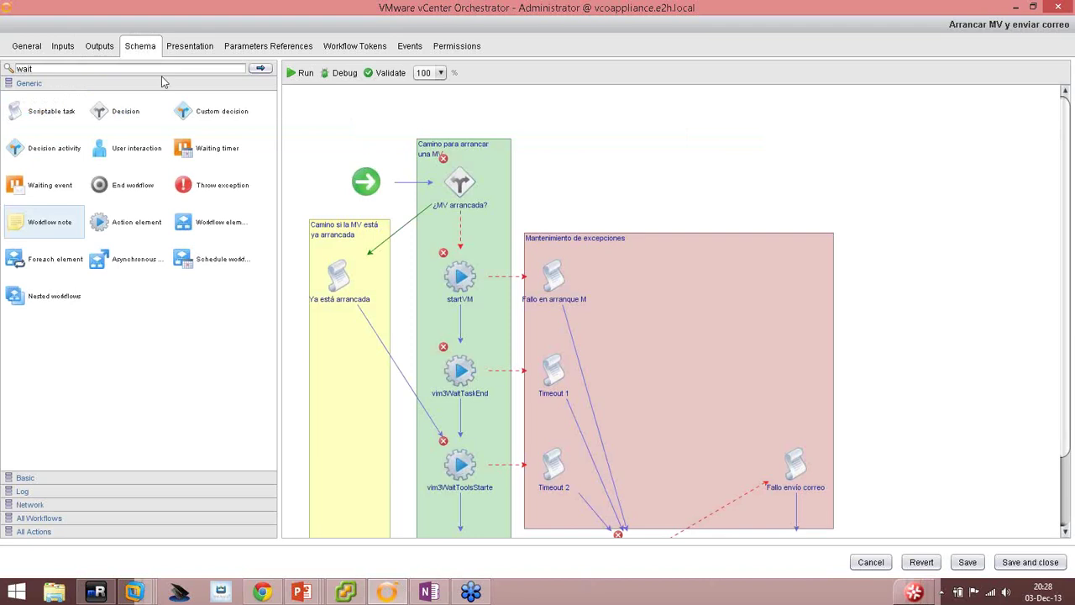
{"action": "mouse_move", "coordinate": [460, 187]}
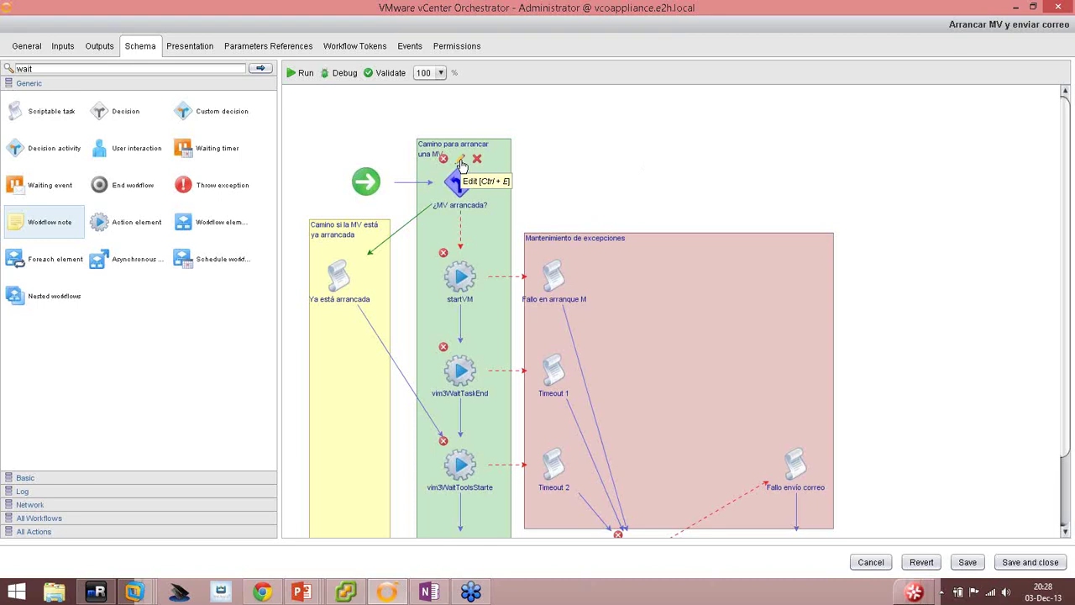
{"action": "left_click", "coordinate": [460, 163]}
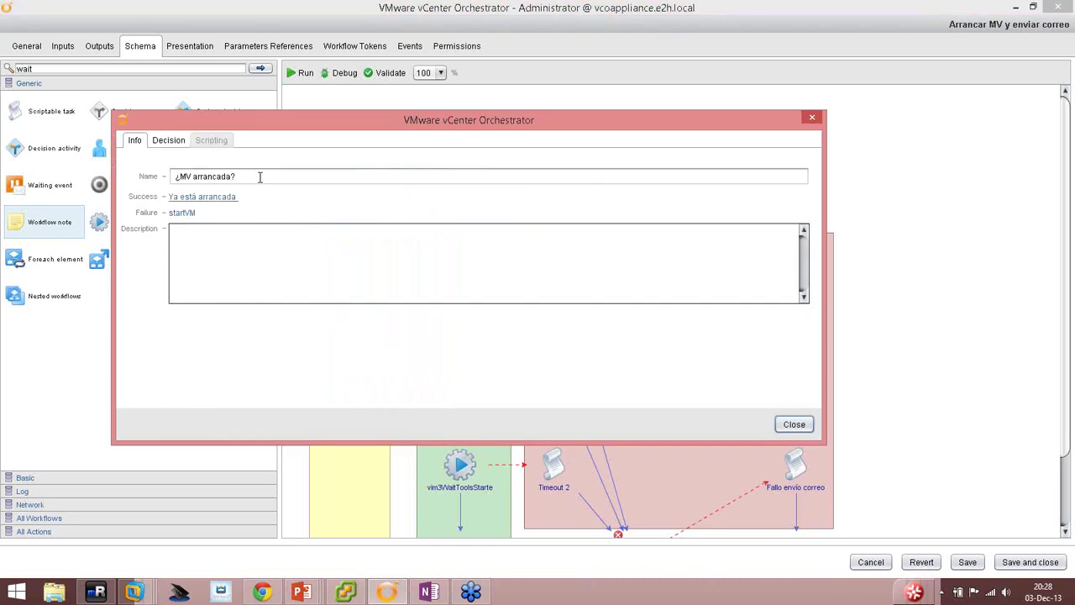
{"action": "left_click", "coordinate": [172, 141]}
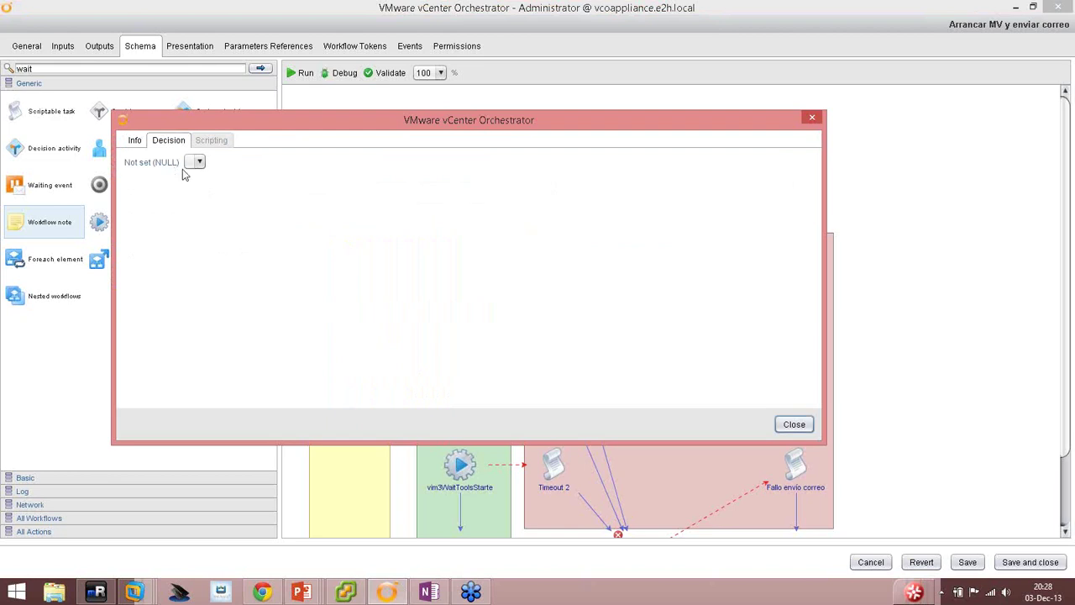
{"action": "left_click_drag", "start_coordinate": [372, 132], "coordinate": [506, 126]}
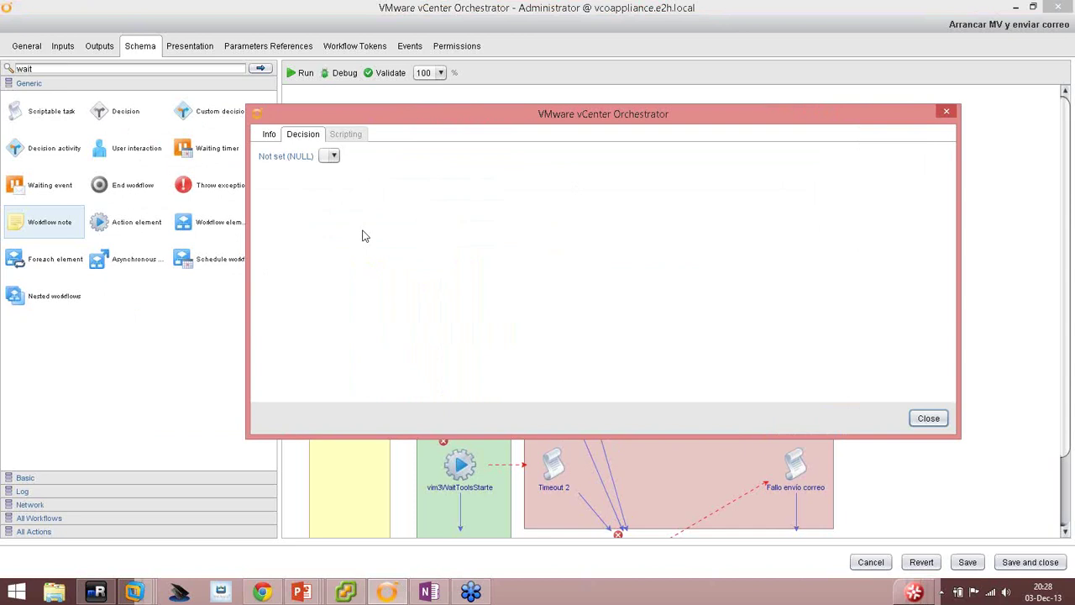
Make the decision test whether vm's state equals poweredOn, then close the settings.
{"action": "left_click", "coordinate": [286, 157]}
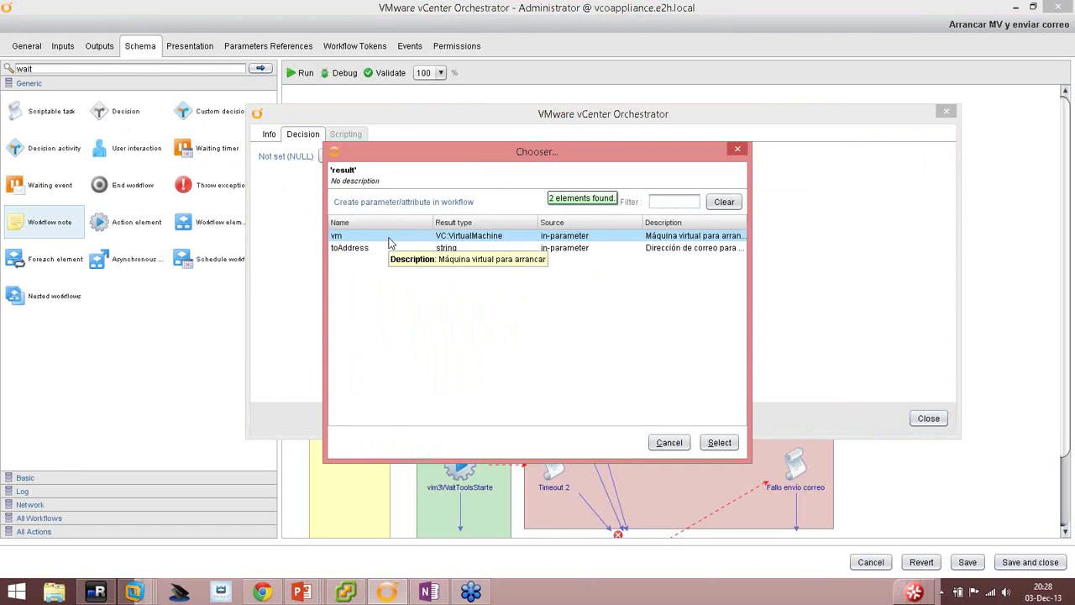
{"action": "double_click", "coordinate": [389, 240]}
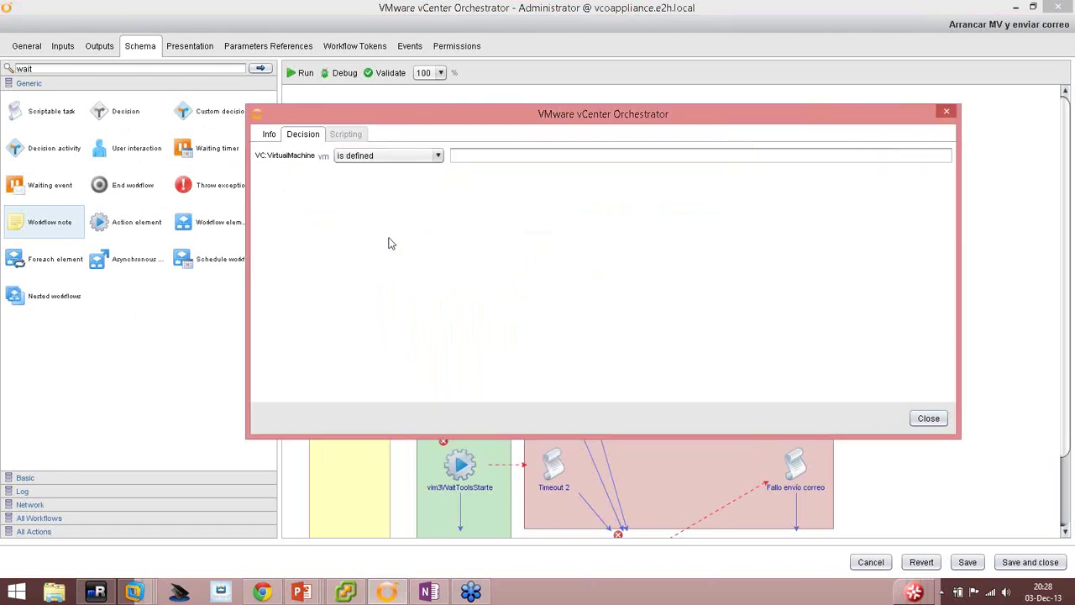
{"action": "left_click", "coordinate": [368, 156]}
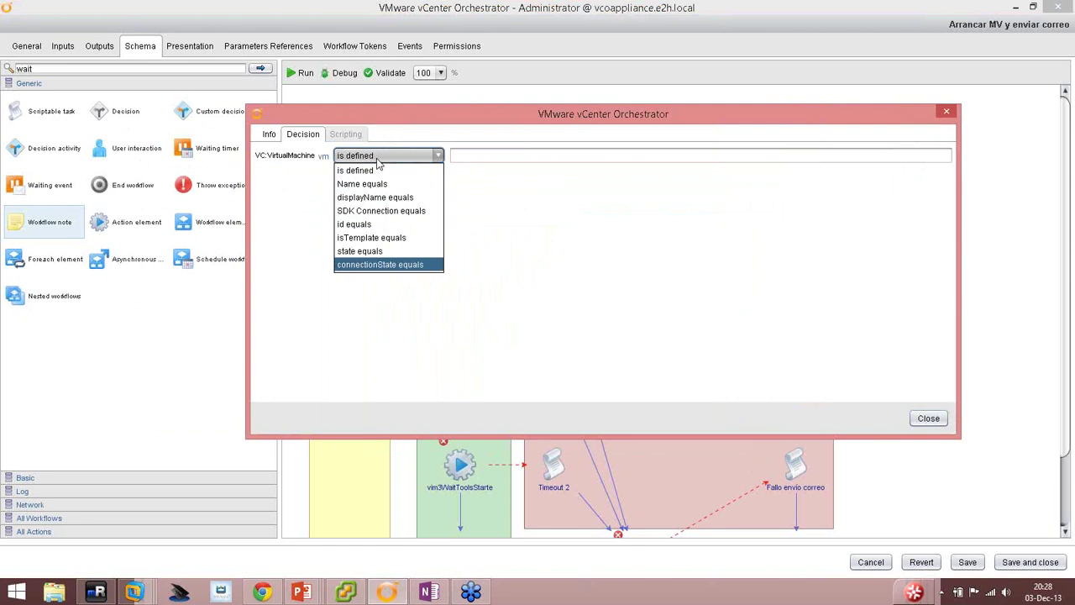
{"action": "left_click", "coordinate": [383, 252]}
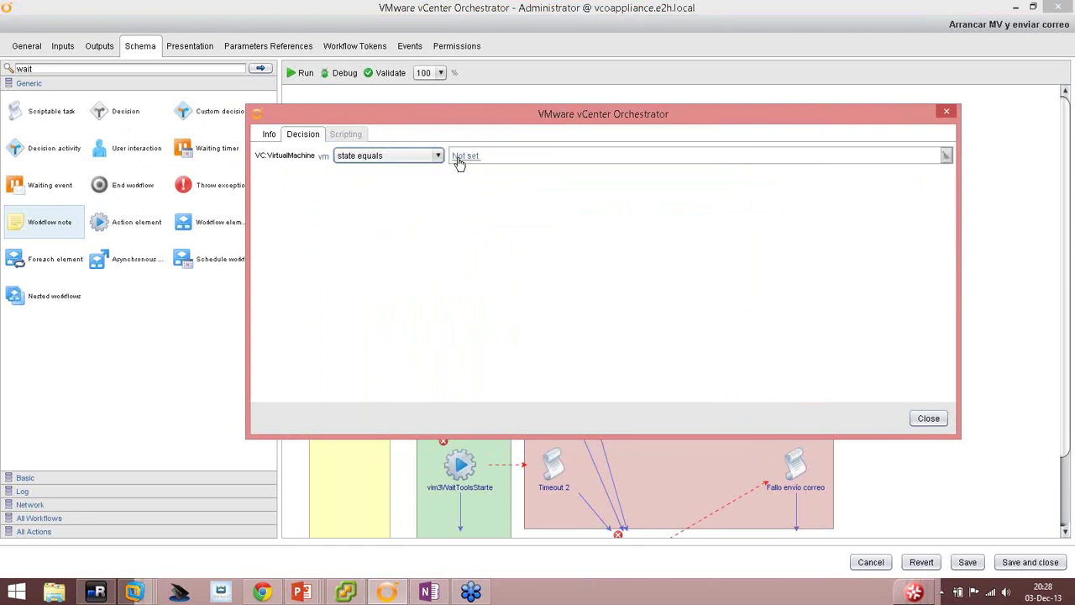
{"action": "left_click", "coordinate": [461, 157]}
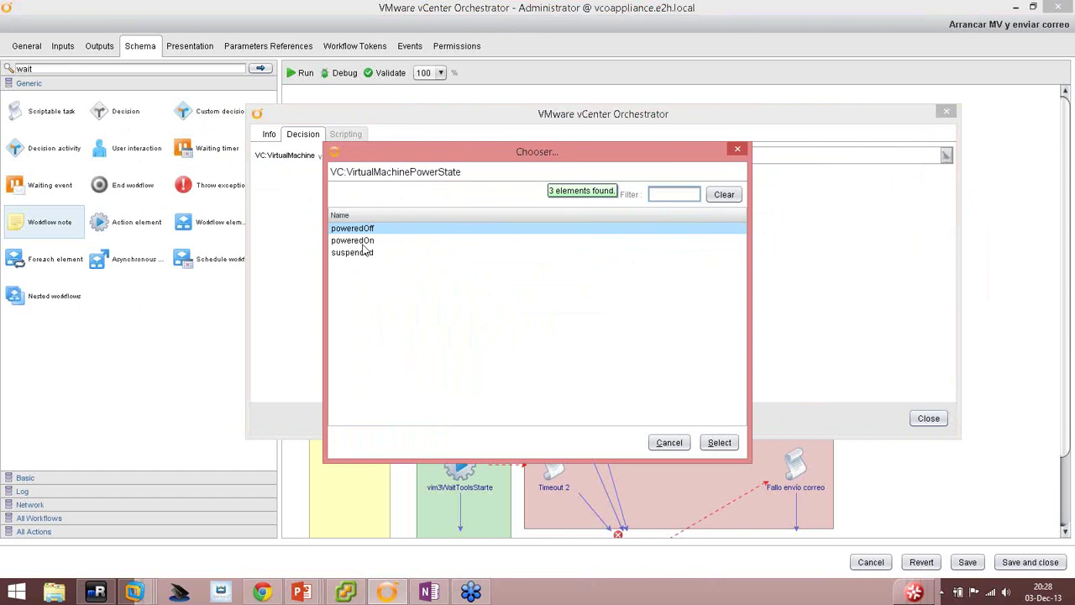
{"action": "double_click", "coordinate": [366, 244]}
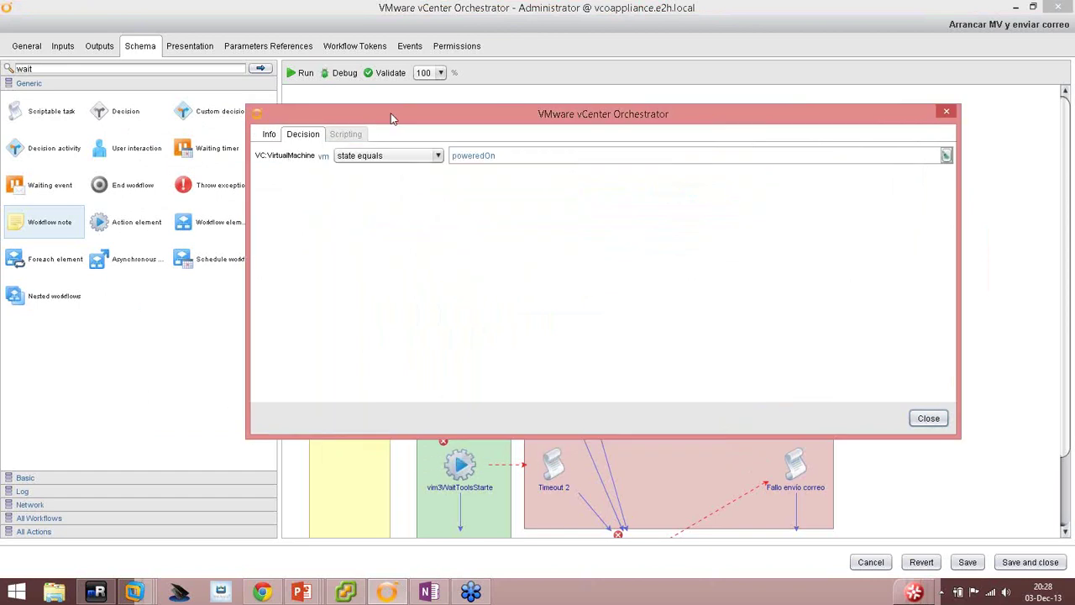
{"action": "left_click_drag", "start_coordinate": [394, 116], "coordinate": [382, 220]}
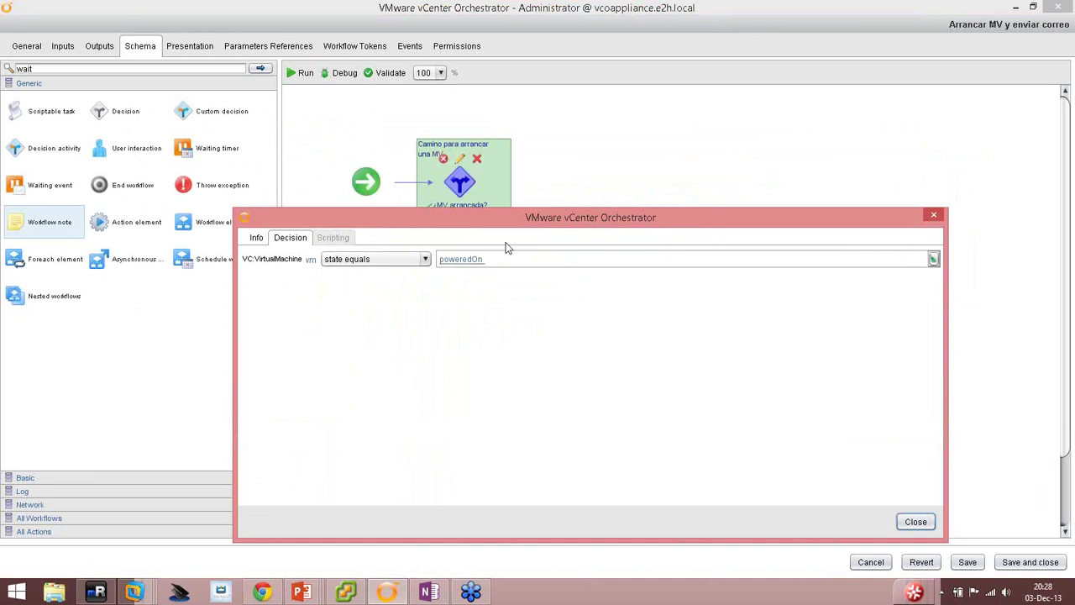
{"action": "left_click_drag", "start_coordinate": [516, 221], "coordinate": [696, 291]}
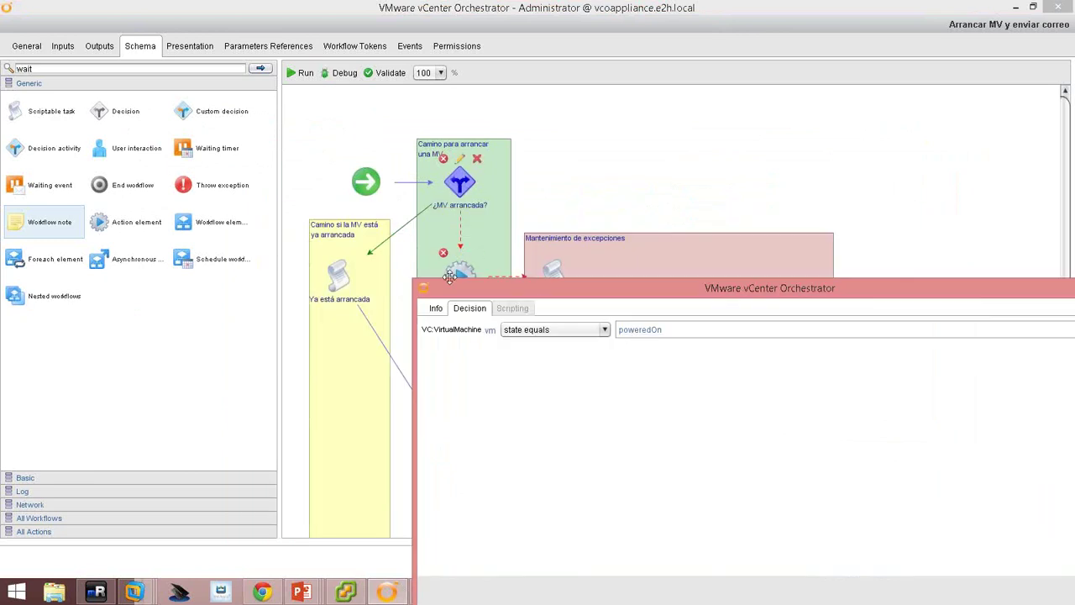
{"action": "left_click_drag", "start_coordinate": [450, 277], "coordinate": [199, 78]}
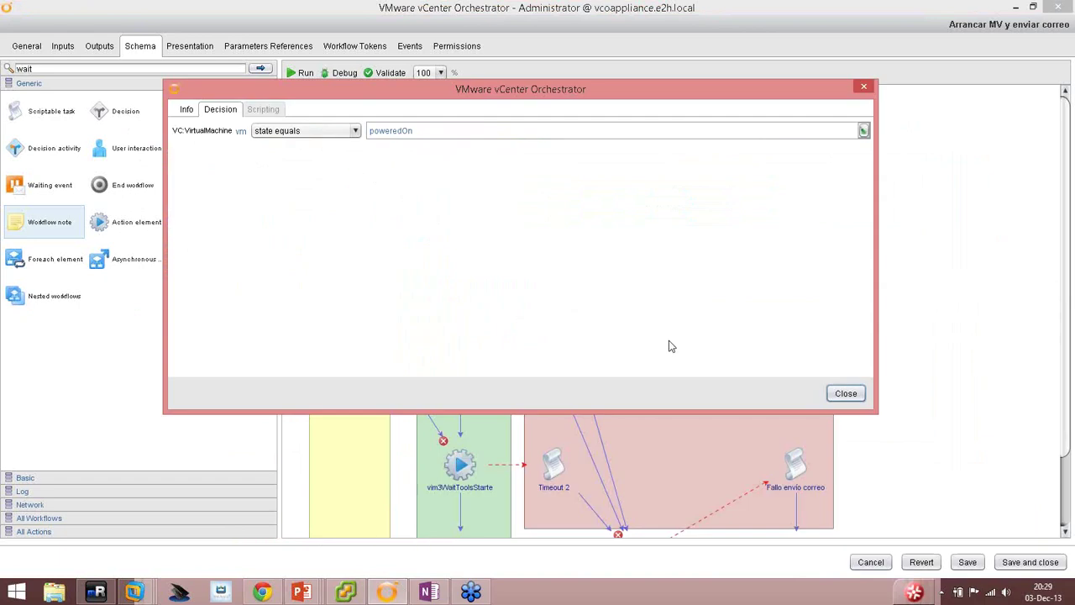
{"action": "left_click", "coordinate": [846, 393]}
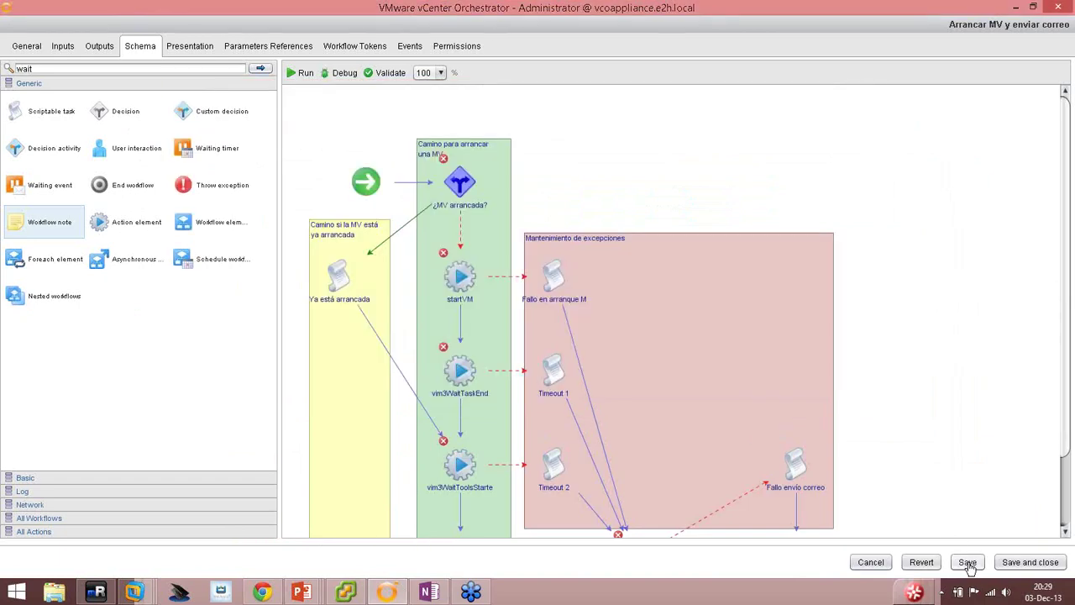
Save the workflow and advance the presentation to slide 11, 'Asociar los elementos de acción'.
{"action": "left_click", "coordinate": [968, 563]}
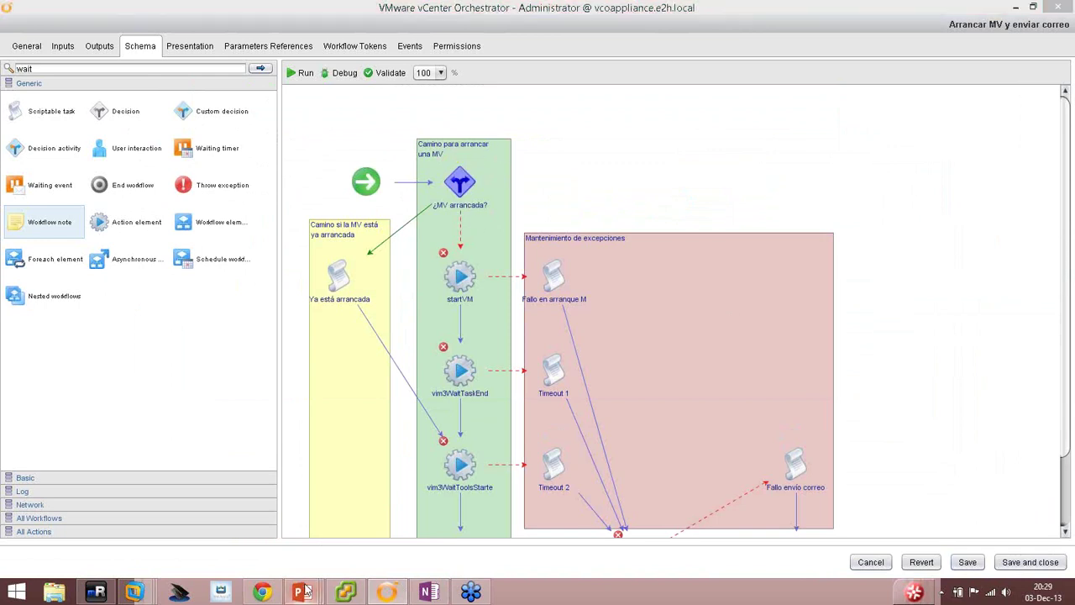
{"action": "mouse_move", "coordinate": [301, 592]}
{"action": "left_click", "coordinate": [256, 528]}
{"action": "left_click", "coordinate": [480, 321]}
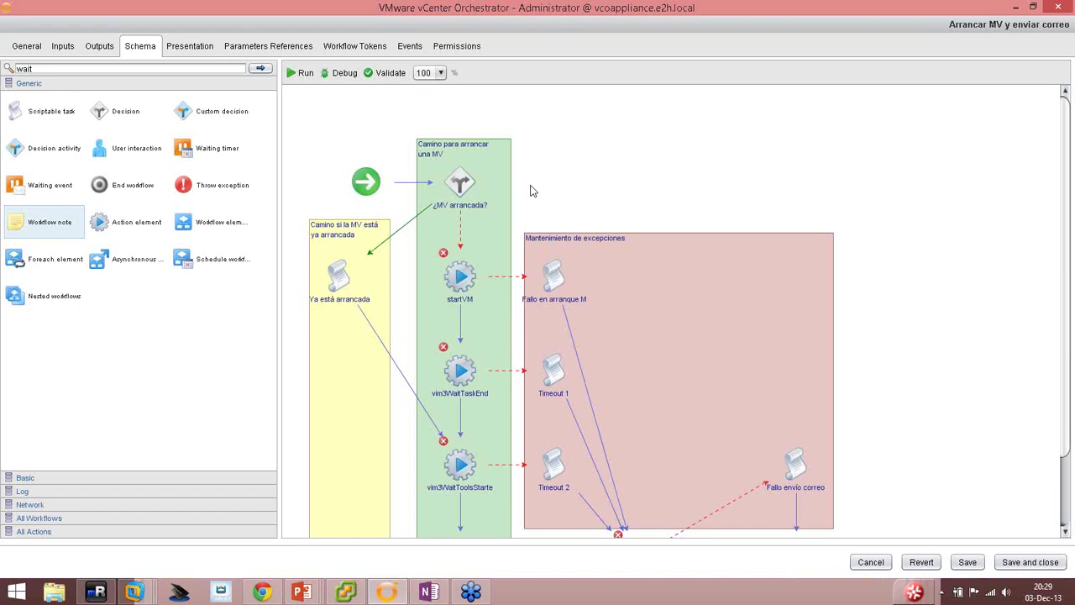
Select startVM, cancel the parameter-promotion prompt without promoting anything, and open startVM's properties.
{"action": "left_click", "coordinate": [460, 275]}
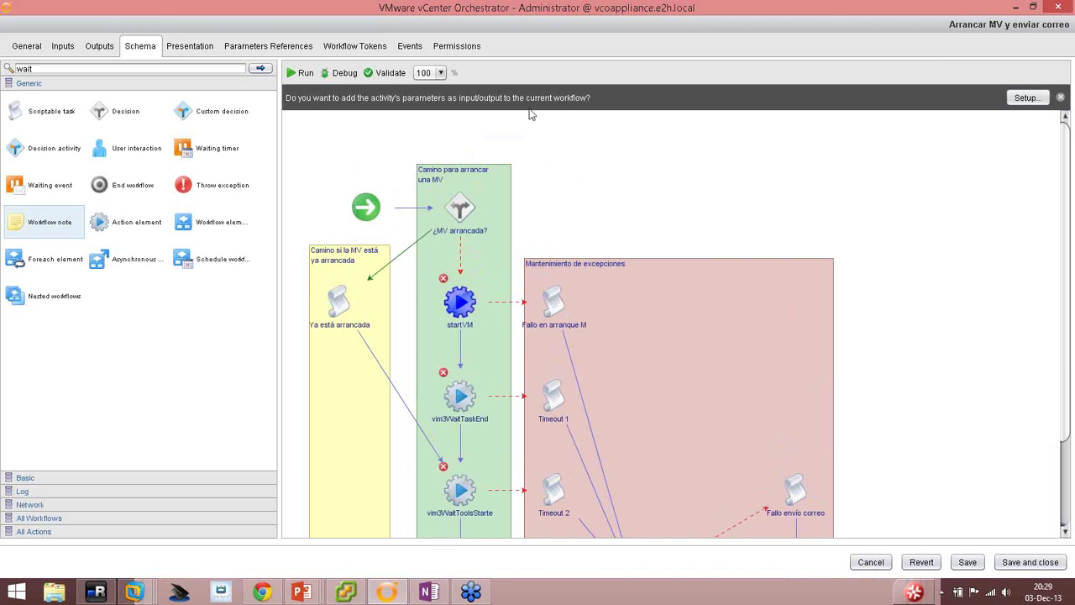
{"action": "mouse_move", "coordinate": [467, 290]}
{"action": "left_click", "coordinate": [1031, 98]}
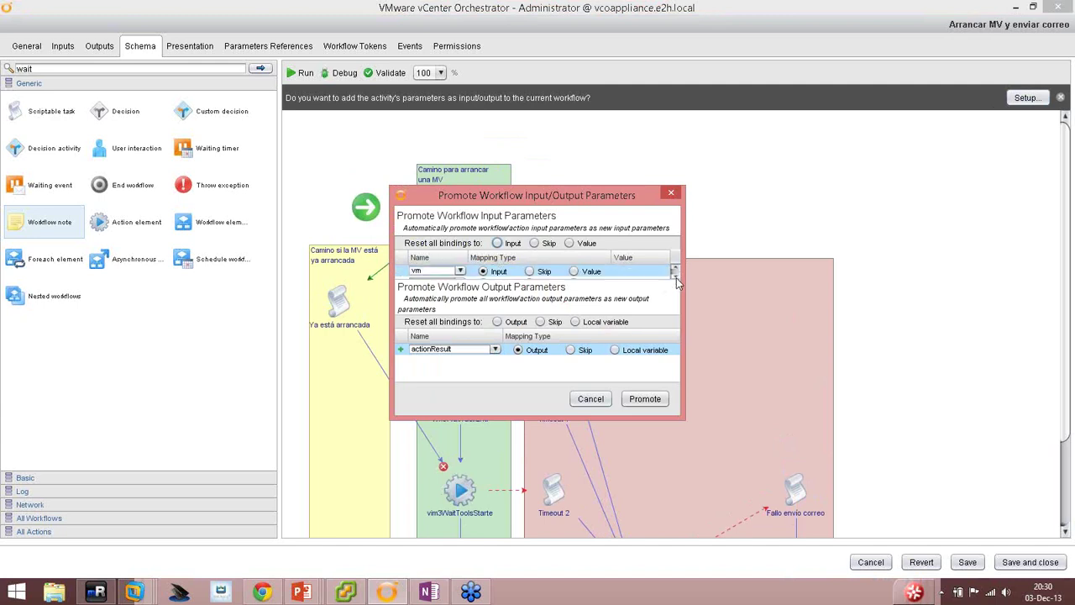
{"action": "left_click", "coordinate": [589, 400]}
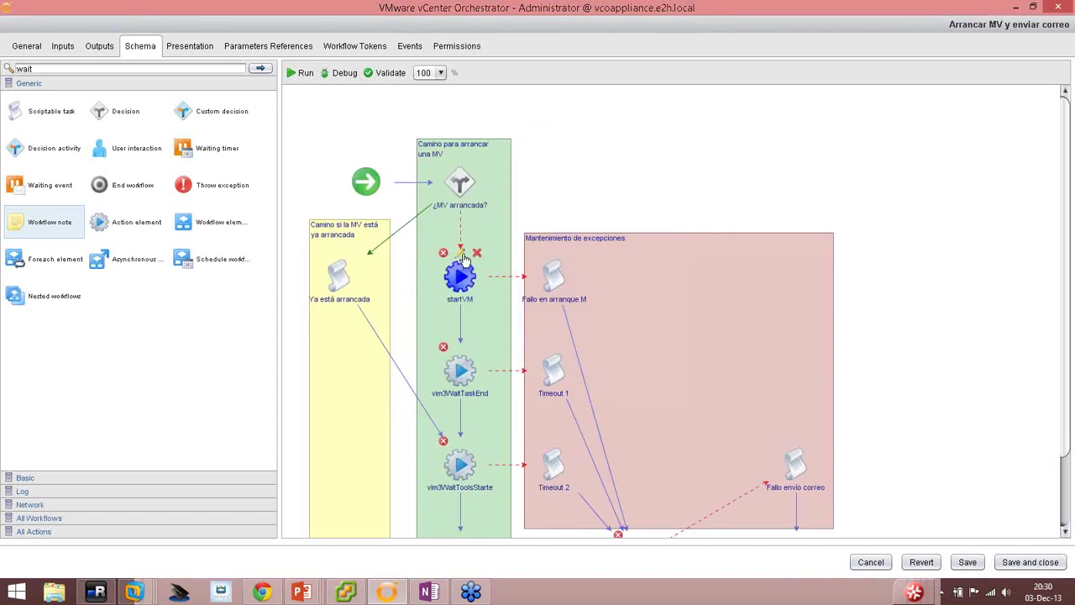
{"action": "left_click", "coordinate": [462, 256]}
Browse startVM's IN, OUT, Exception, Visual Binding and Scripting tabs, returning to Info.
{"action": "left_click", "coordinate": [206, 110]}
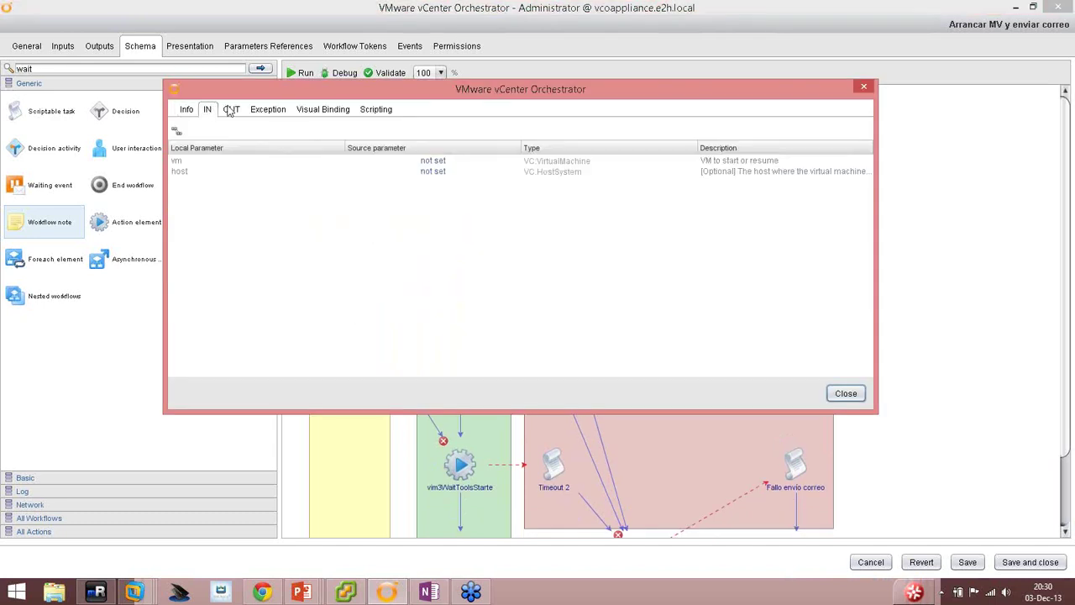
{"action": "left_click", "coordinate": [231, 111]}
{"action": "left_click", "coordinate": [266, 112]}
{"action": "left_click", "coordinate": [302, 114]}
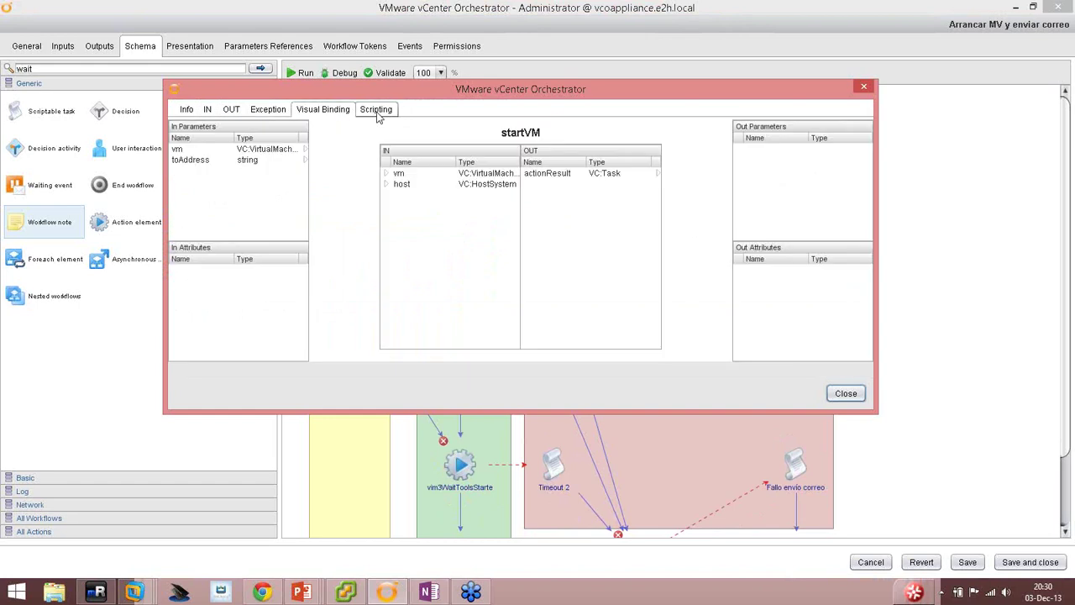
{"action": "left_click", "coordinate": [376, 110]}
{"action": "left_click", "coordinate": [187, 110]}
Review startVM's vm and host inputs and its output, and bind vm in Visual Binding.
{"action": "left_click", "coordinate": [207, 110]}
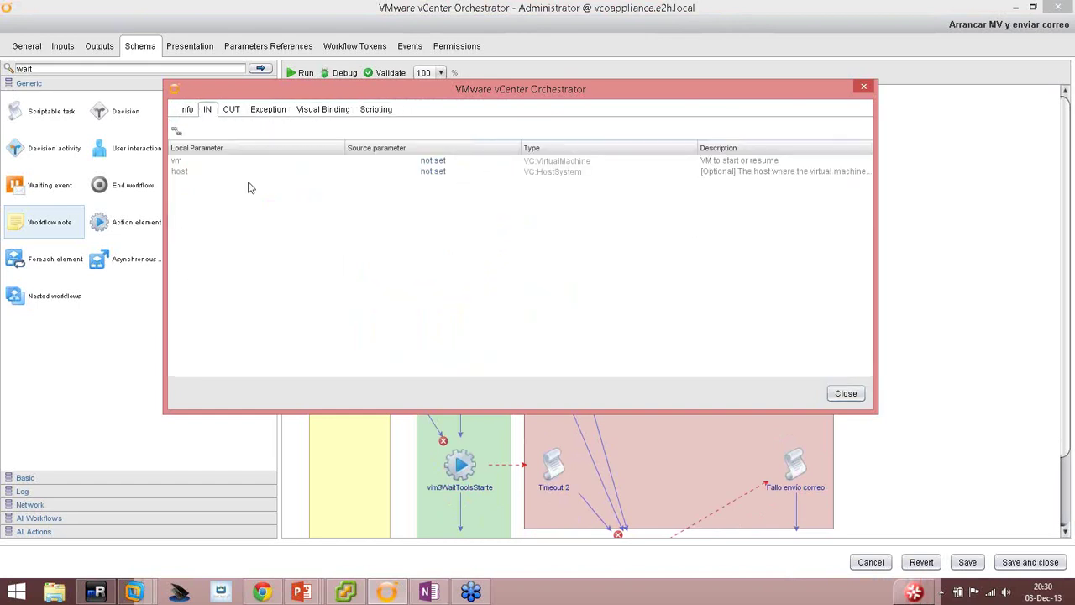
{"action": "left_click", "coordinate": [193, 162]}
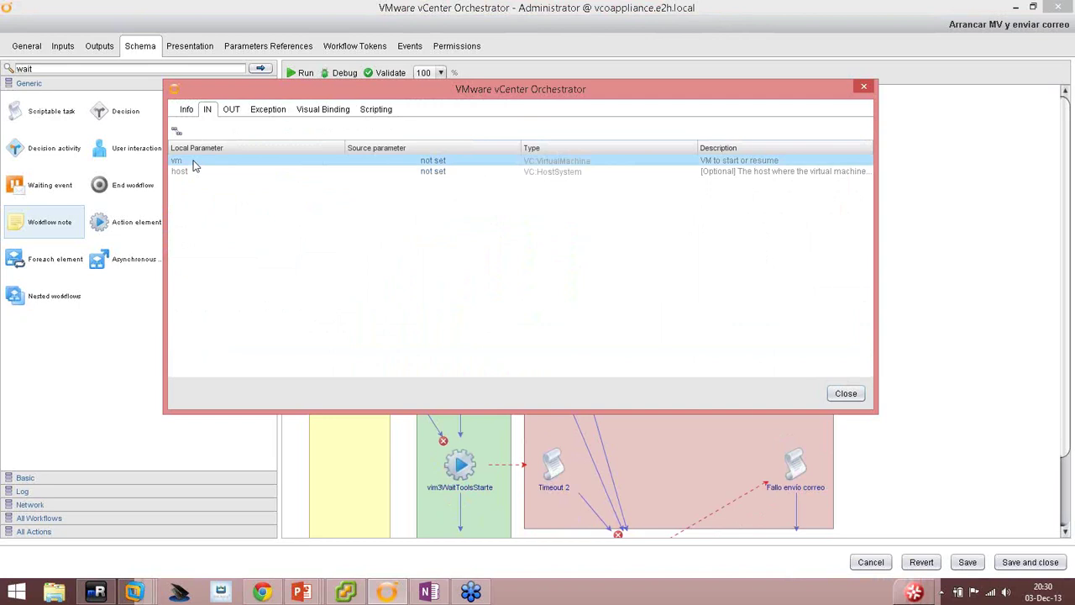
{"action": "left_click", "coordinate": [194, 173]}
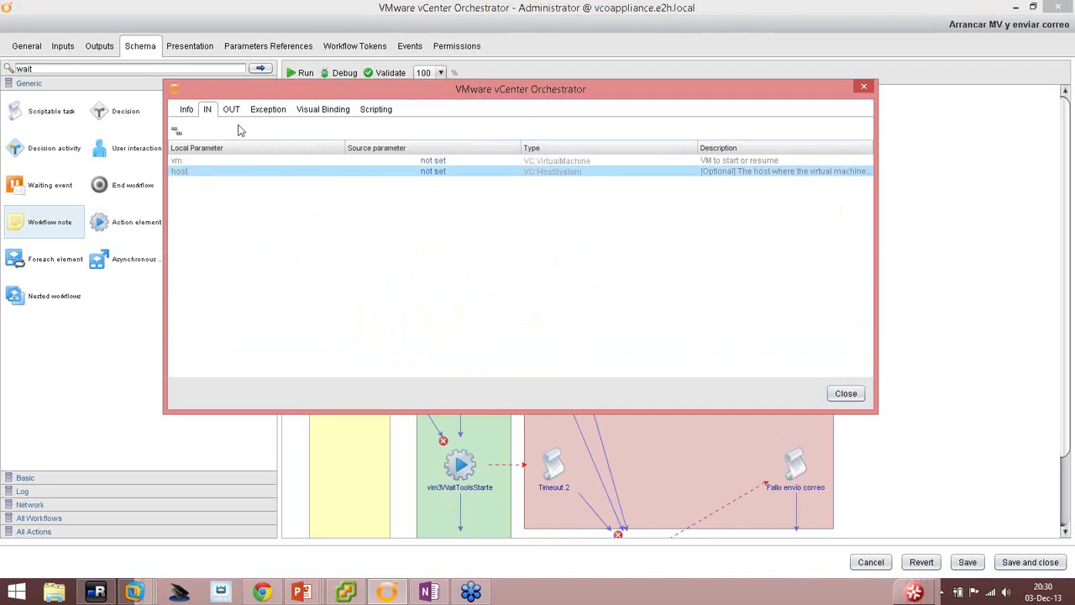
{"action": "left_click", "coordinate": [231, 110]}
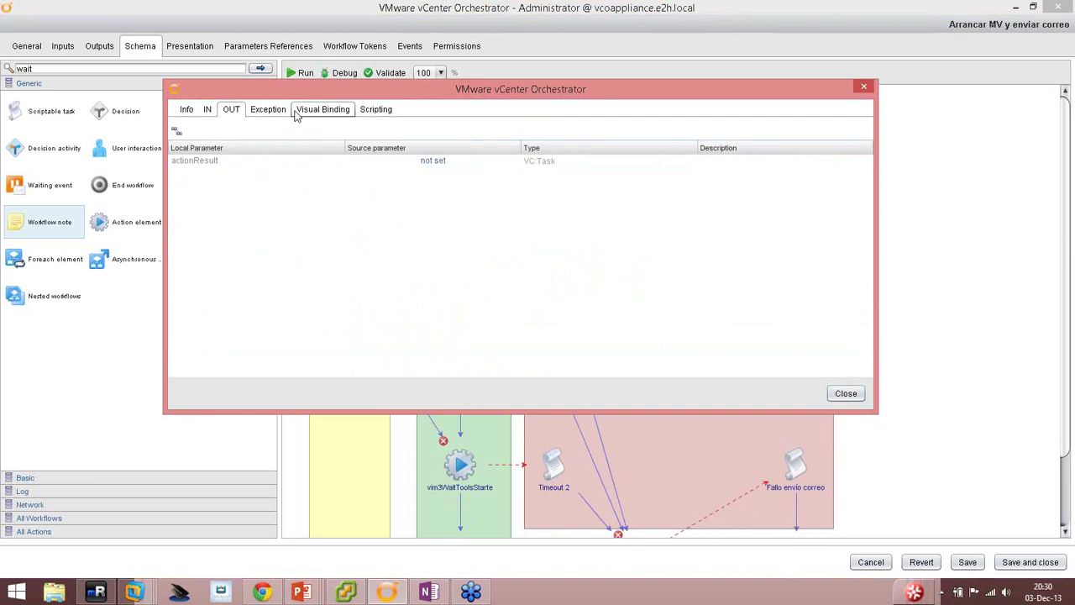
{"action": "left_click", "coordinate": [208, 110]}
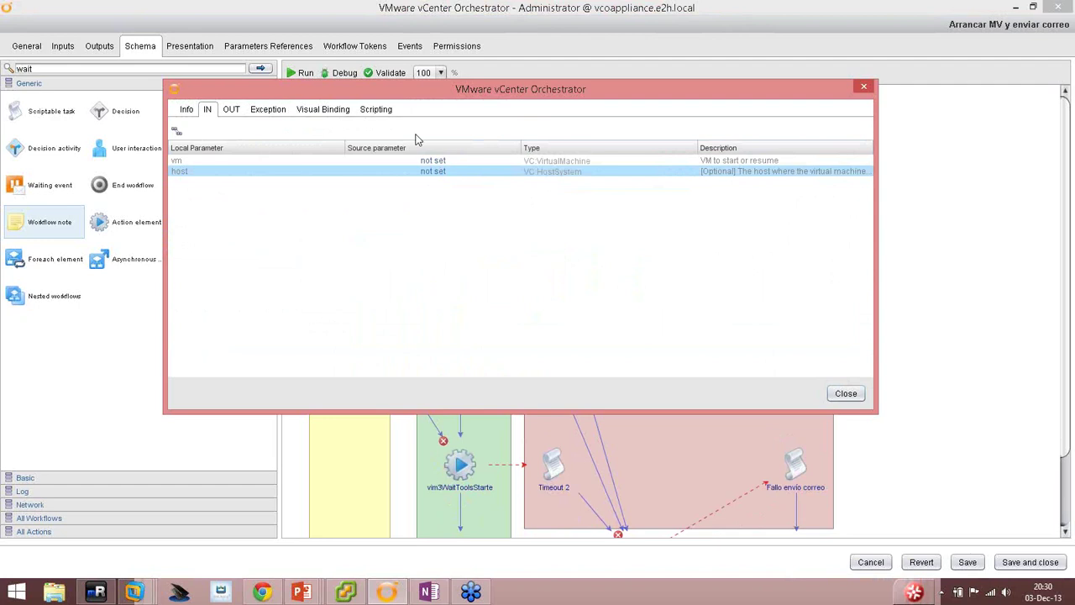
{"action": "left_click", "coordinate": [325, 110]}
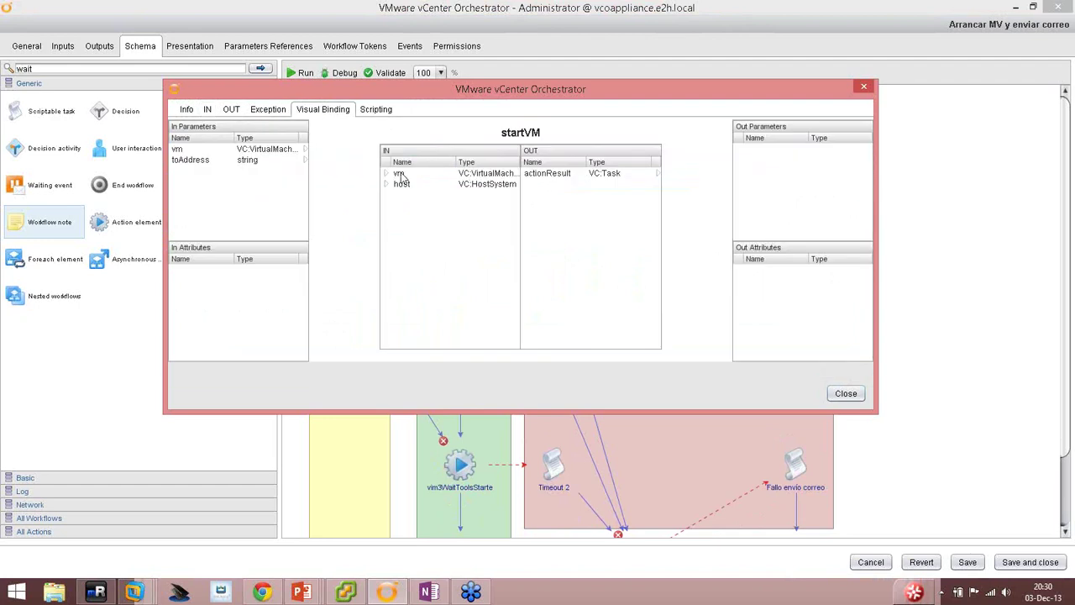
{"action": "mouse_move", "coordinate": [403, 174]}
{"action": "left_mouse_down"}
{"action": "mouse_move", "coordinate": [276, 149]}
{"action": "mouse_move", "coordinate": [382, 173]}
{"action": "left_mouse_up"}
{"action": "left_click", "coordinate": [186, 110]}
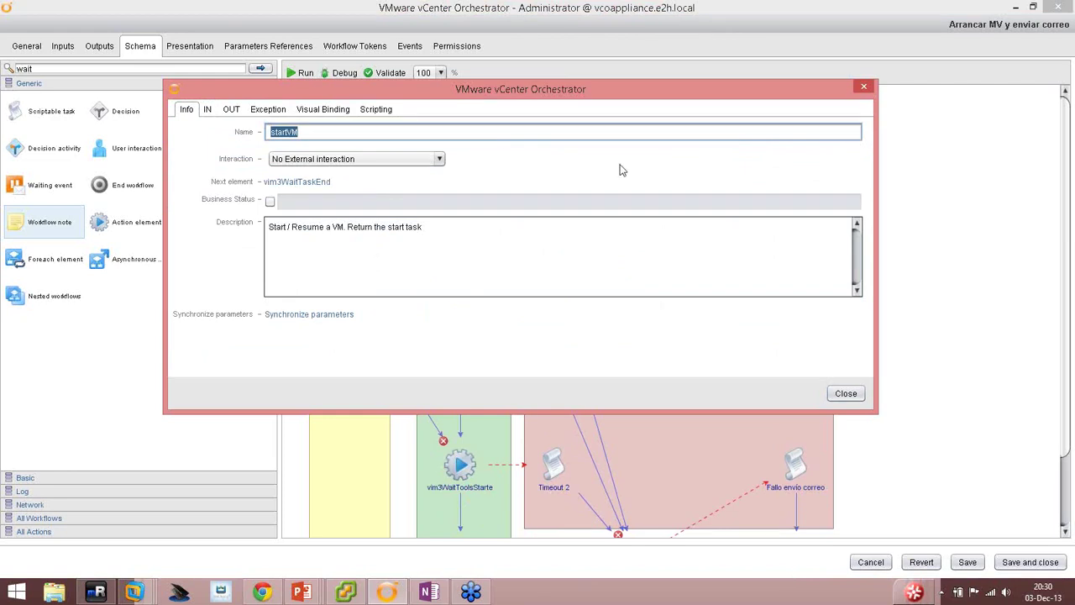
Enable startVM's business status with the message 'Envío de arranque a la MV'.
{"action": "left_click", "coordinate": [270, 202]}
{"action": "left_click", "coordinate": [310, 206]}
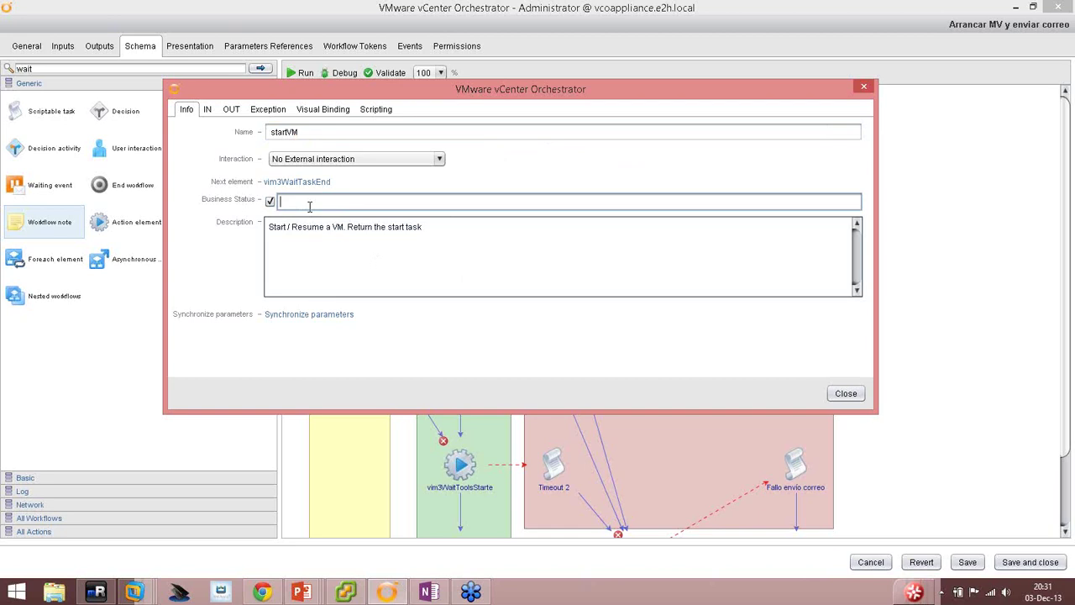
{"action": "type", "text": "Envío de arranque a la MV"}
{"action": "left_click", "coordinate": [207, 112]}
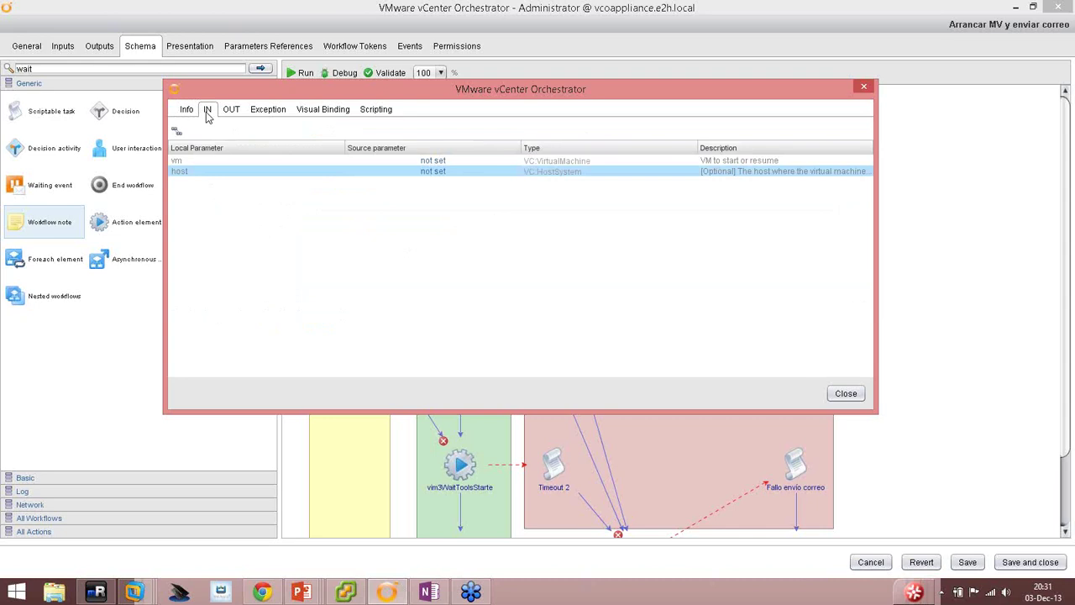
Bind startVM's vm input to the workflow's vm in-parameter.
{"action": "left_click", "coordinate": [437, 160]}
{"action": "left_click", "coordinate": [363, 264]}
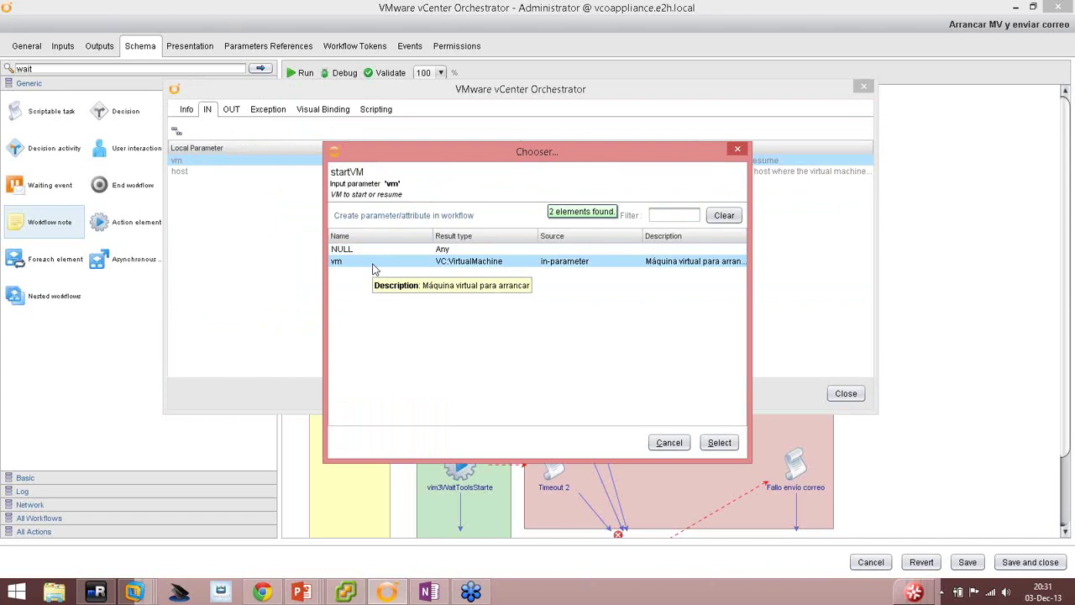
{"action": "double_click", "coordinate": [373, 267]}
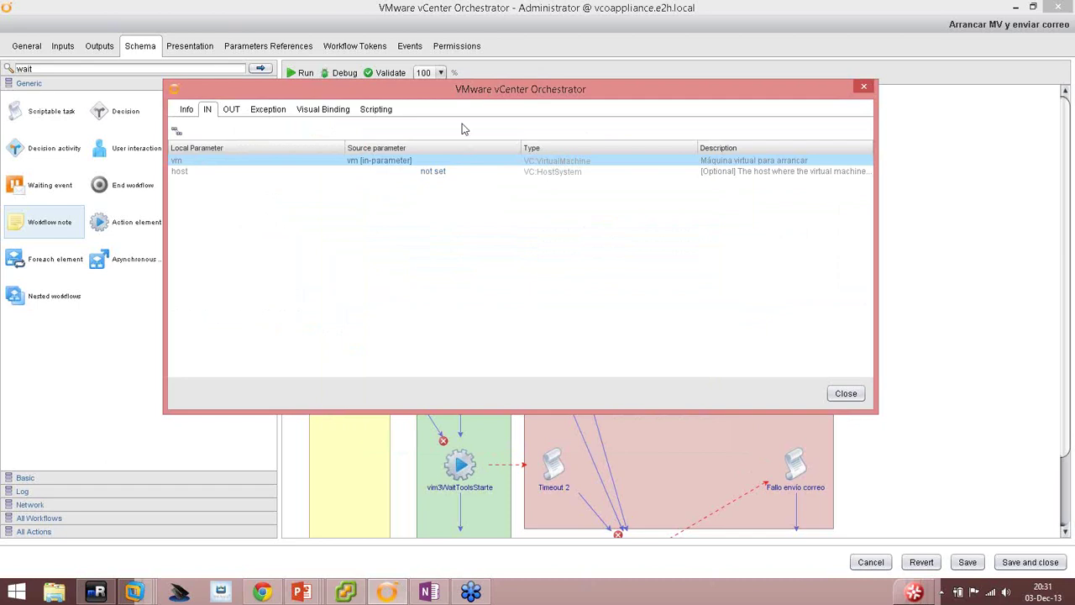
{"action": "left_click_drag", "start_coordinate": [463, 92], "coordinate": [437, 196]}
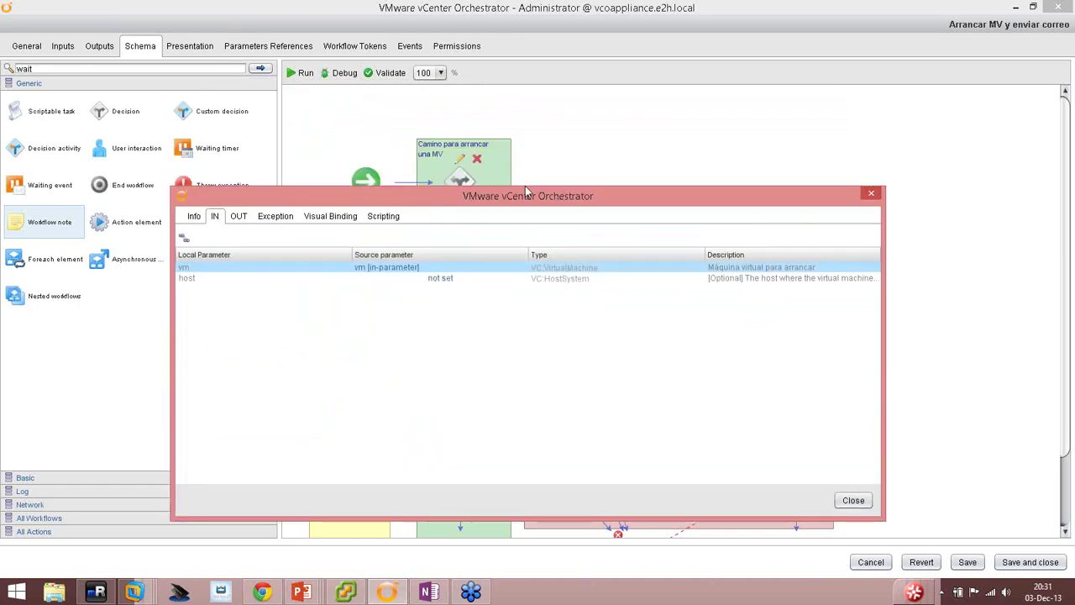
{"action": "left_click_drag", "start_coordinate": [361, 204], "coordinate": [313, 111]}
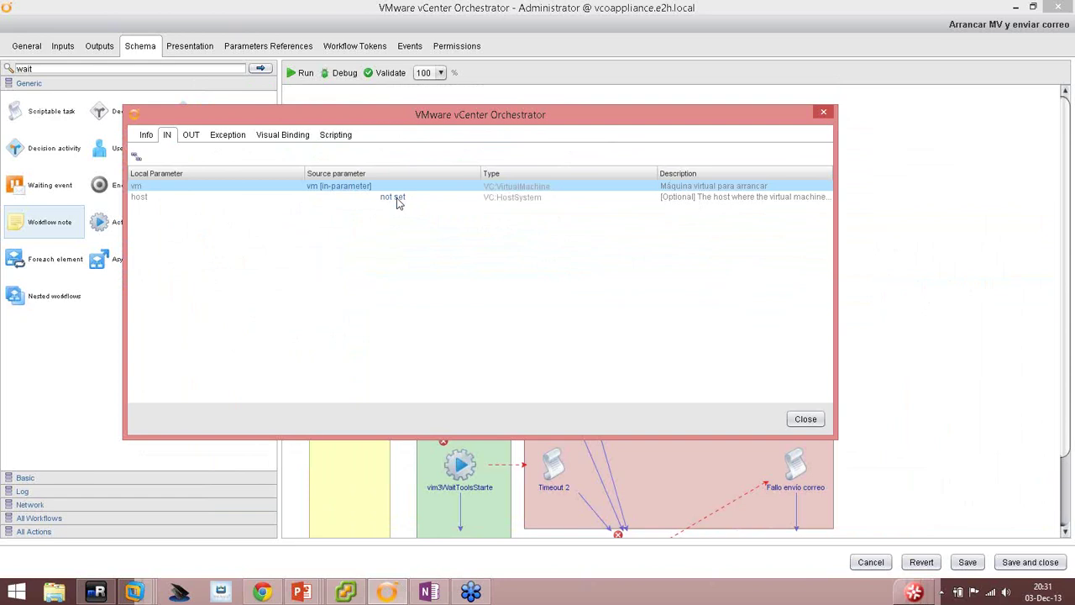
Set startVM's host input to NULL and review the bindings in Visual Binding.
{"action": "left_click", "coordinate": [397, 203]}
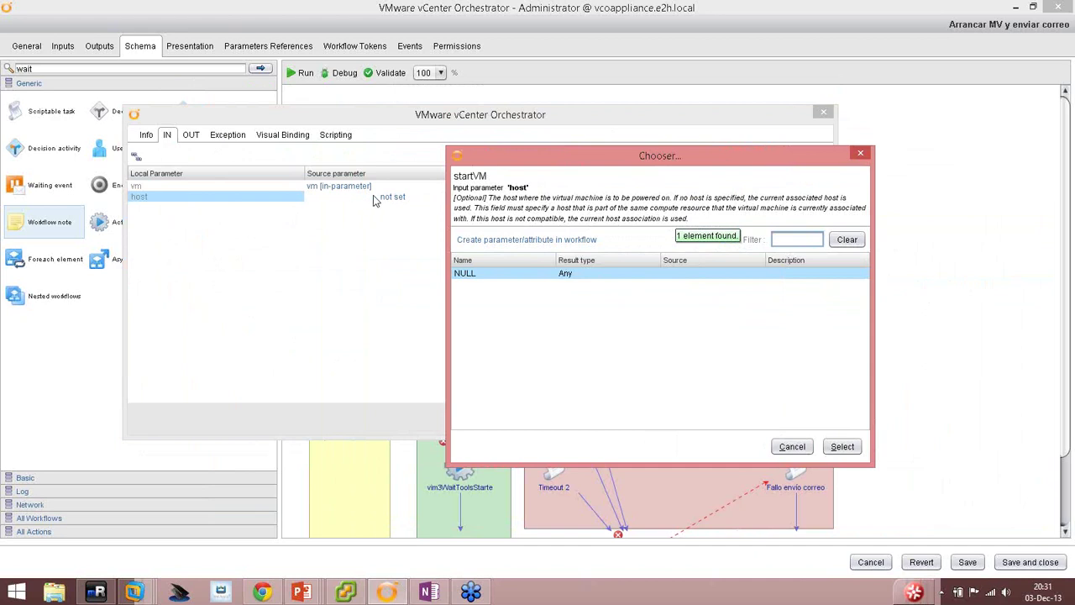
{"action": "double_click", "coordinate": [464, 275]}
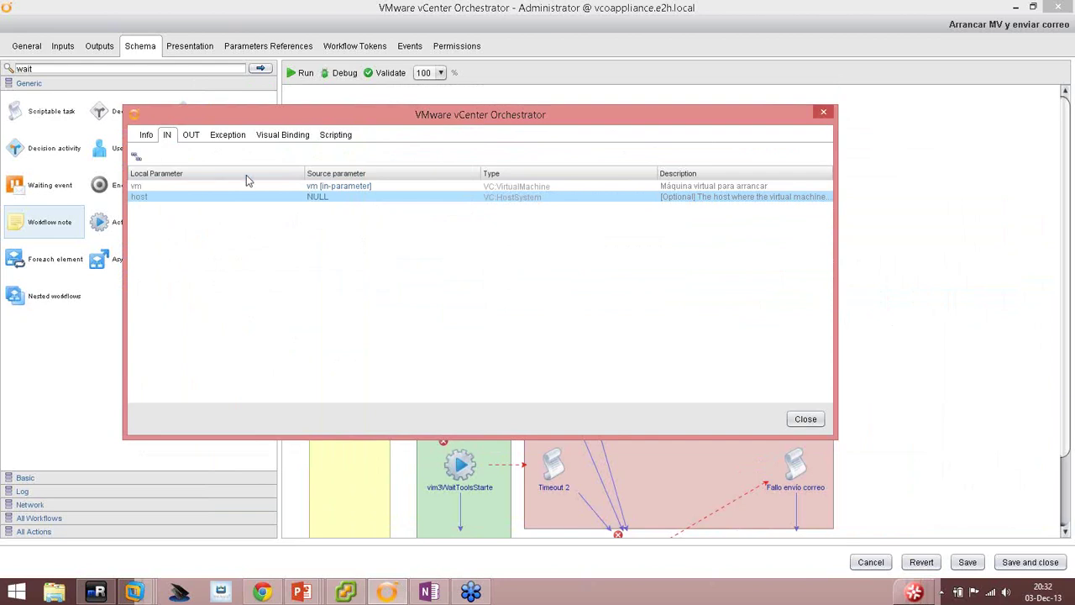
{"action": "left_click", "coordinate": [277, 140]}
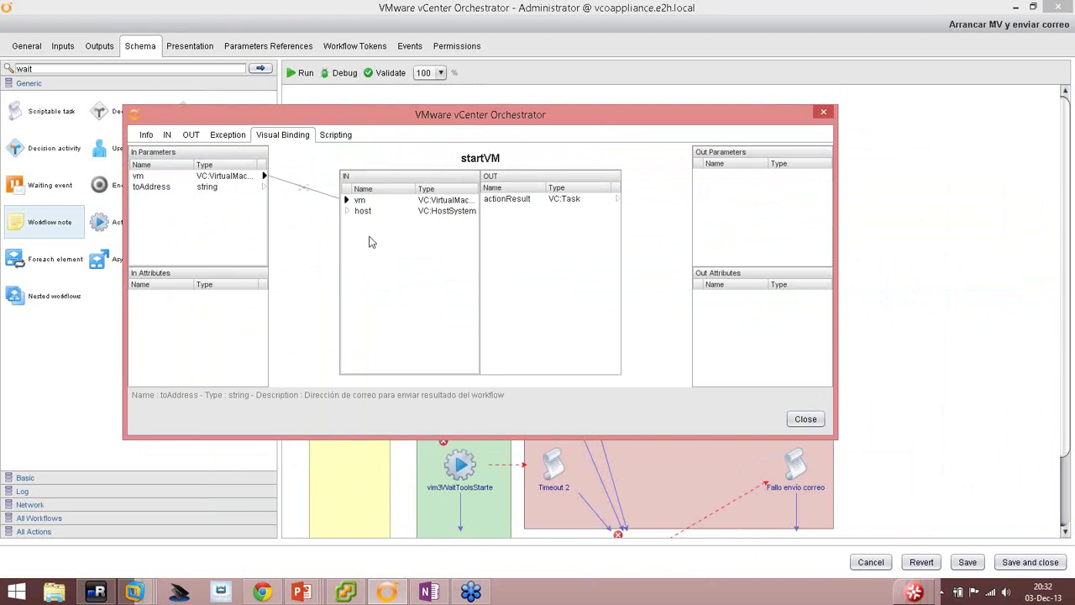
Map actionResult to a new VC:Task attribute powerOnTask, described 'Contiene el resultado de arranque de una MV'.
{"action": "left_click", "coordinate": [191, 136]}
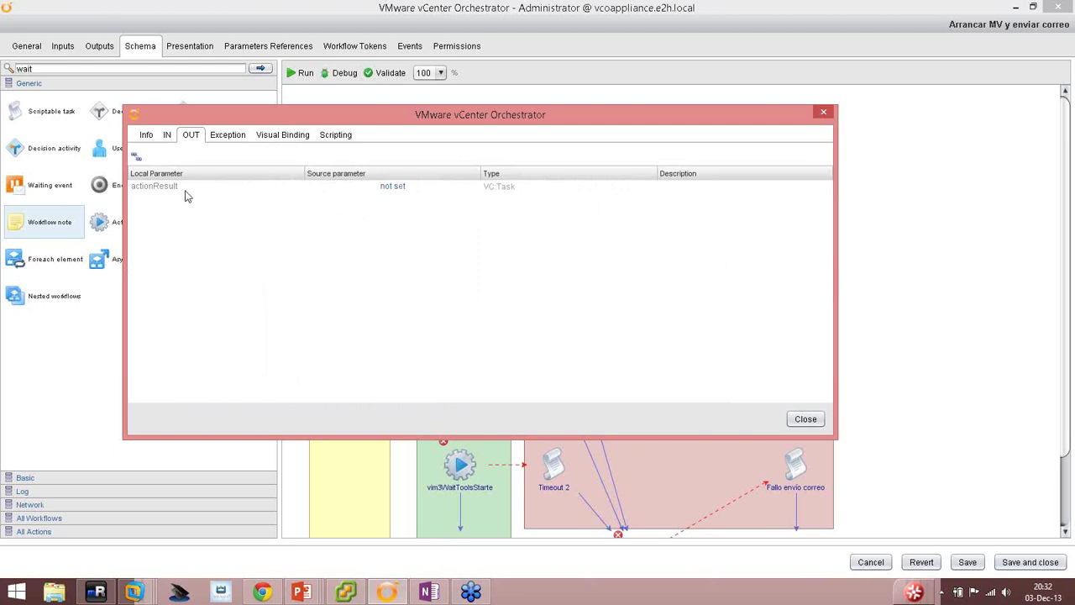
{"action": "left_click", "coordinate": [398, 188]}
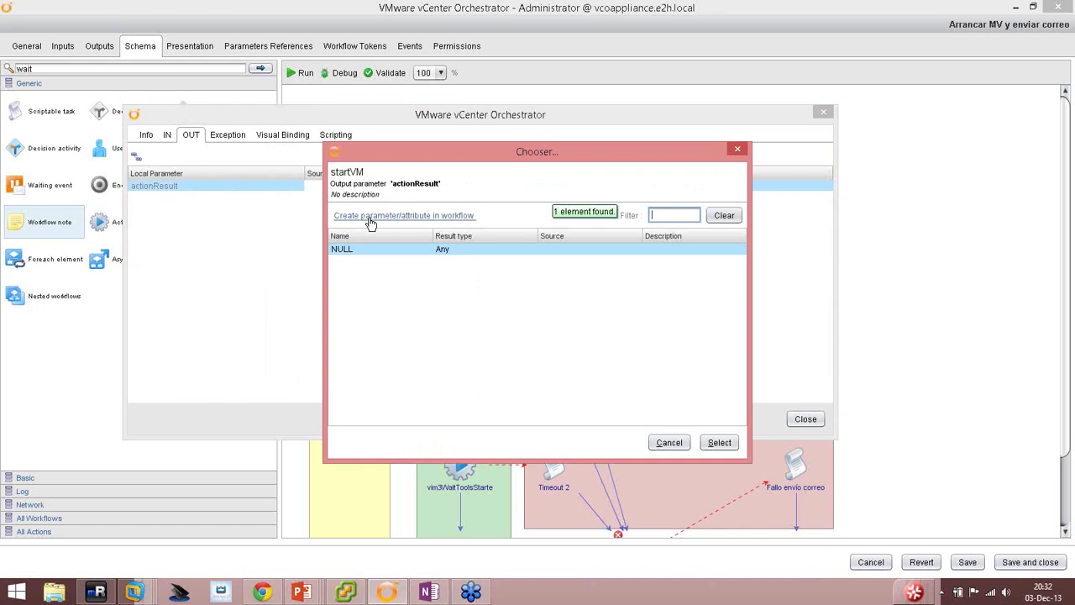
{"action": "left_click", "coordinate": [370, 220]}
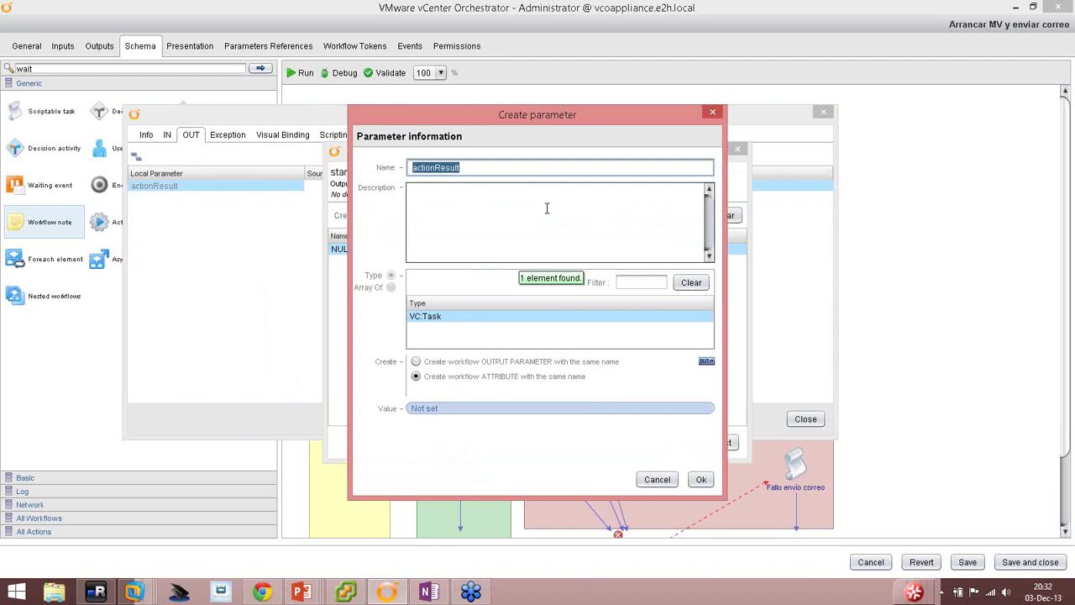
{"action": "type", "text": "powerOnTask"}
{"action": "left_click", "coordinate": [546, 207]}
{"action": "type", "text": "Contiene e"}
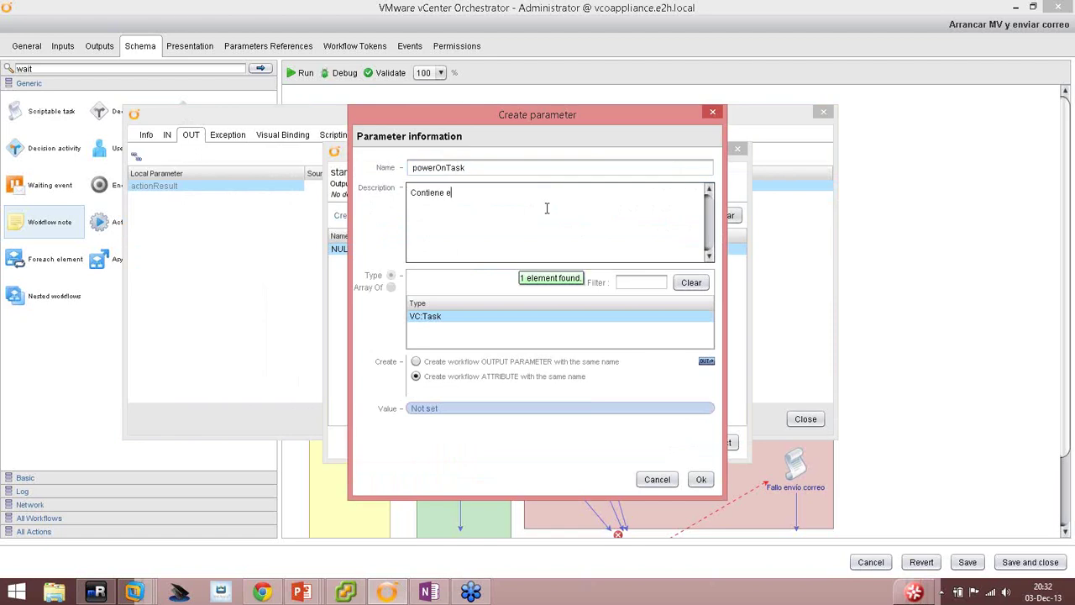
{"action": "type", "text": "l resultado de arranque de una MV"}
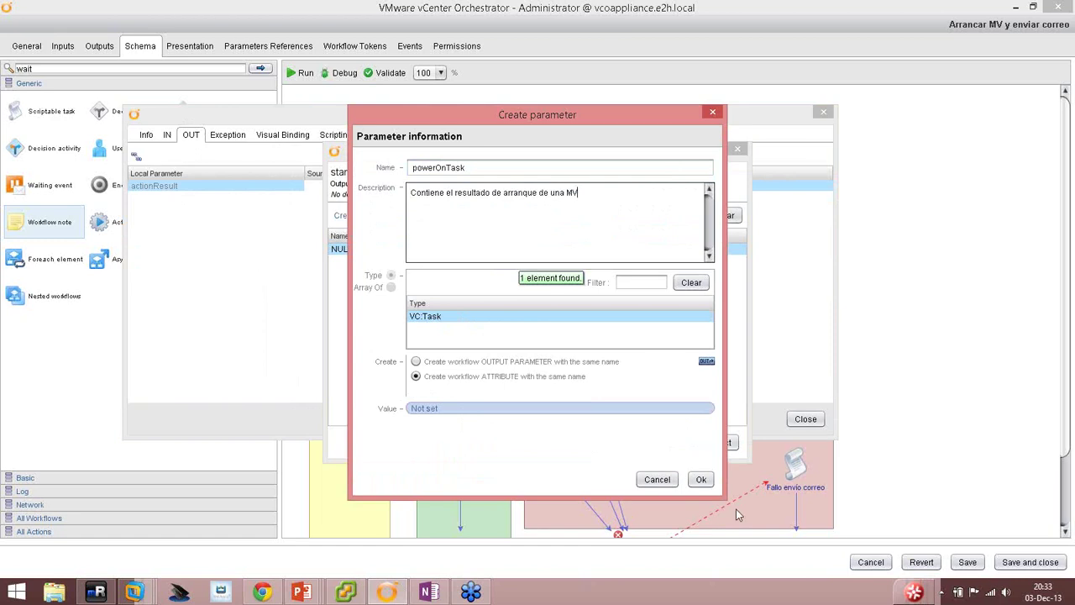
Confirm the powerOnTask attribute for startVM's actionResult, review its exception and visual bindings, and close.
{"action": "left_click", "coordinate": [699, 479]}
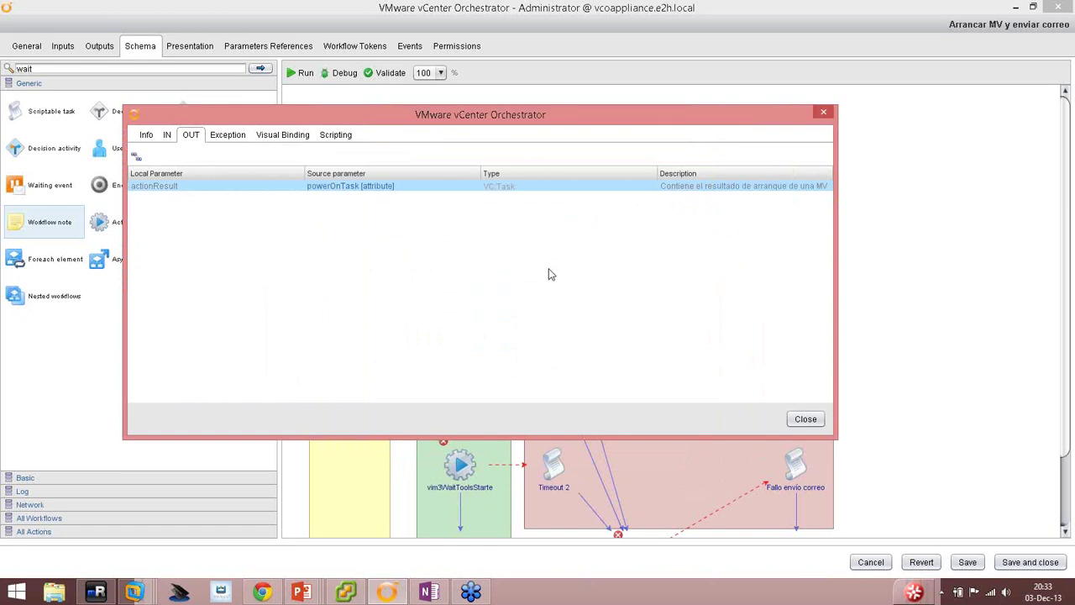
{"action": "left_click", "coordinate": [225, 137]}
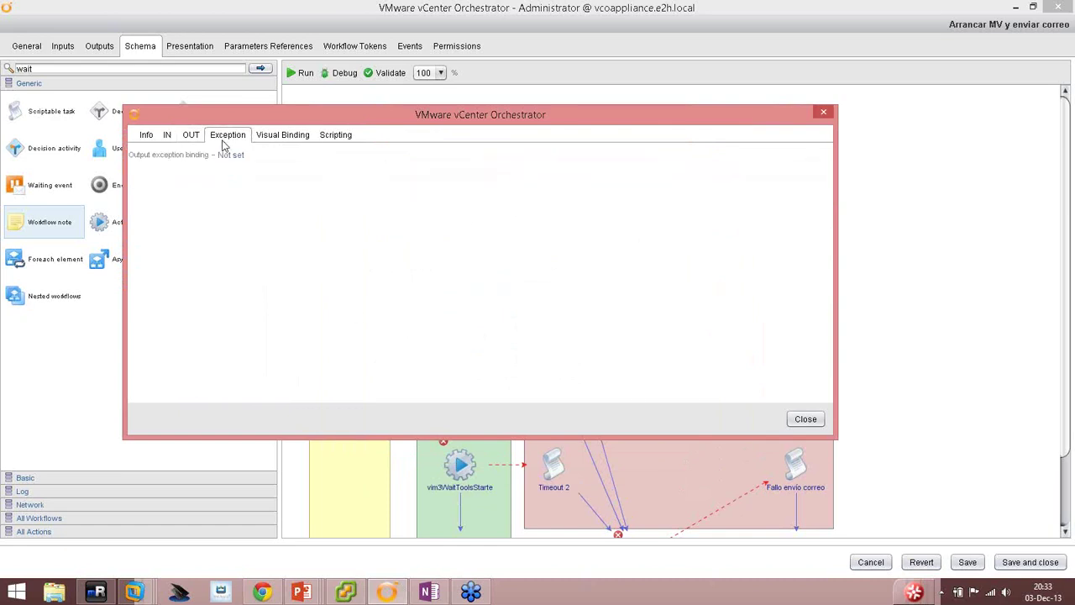
{"action": "left_click", "coordinate": [285, 136]}
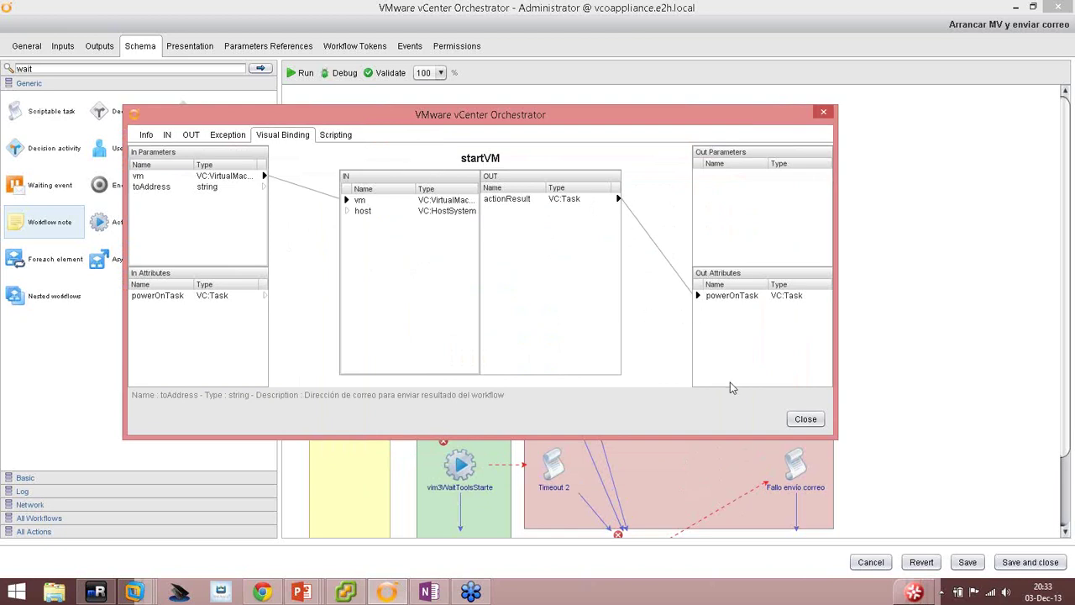
{"action": "left_click", "coordinate": [804, 419]}
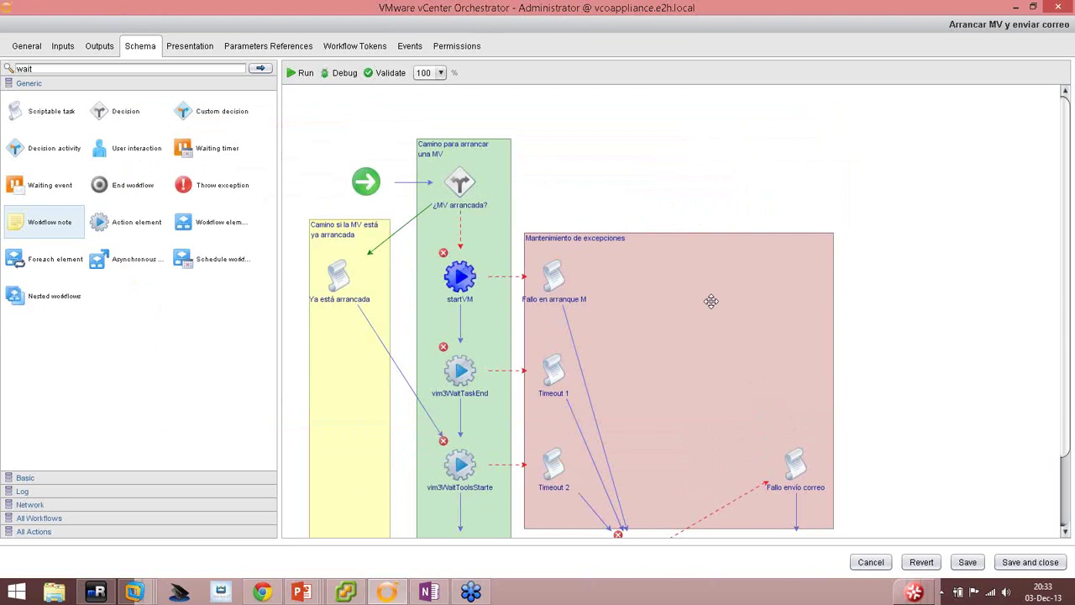
Bind vim3WaitTaskEnd's task input to the powerOnTask attribute.
{"action": "left_click", "coordinate": [458, 371]}
{"action": "left_click", "coordinate": [459, 373]}
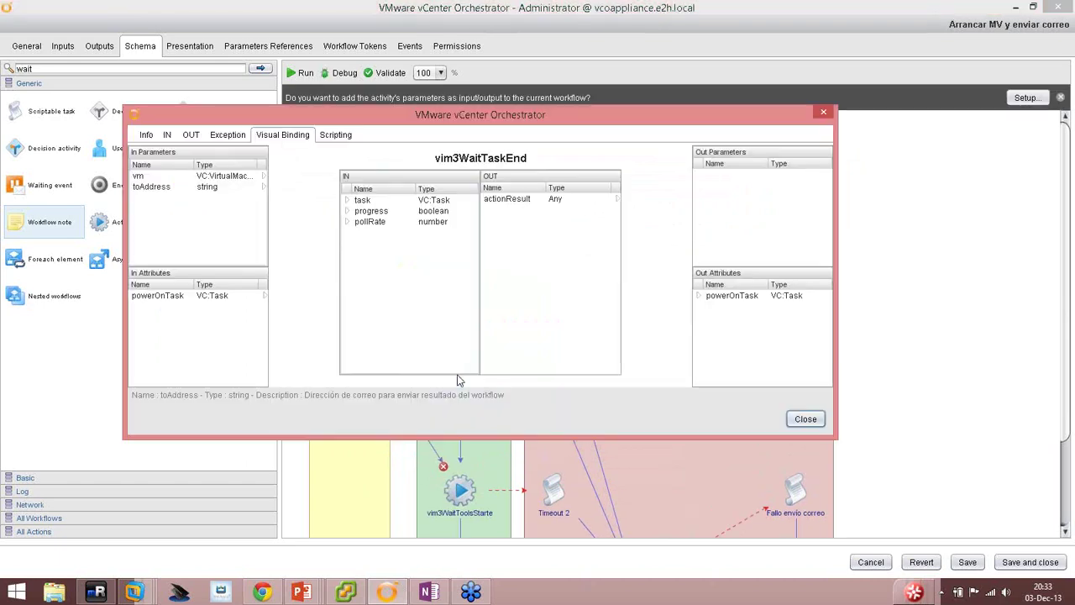
{"action": "left_click", "coordinate": [146, 136]}
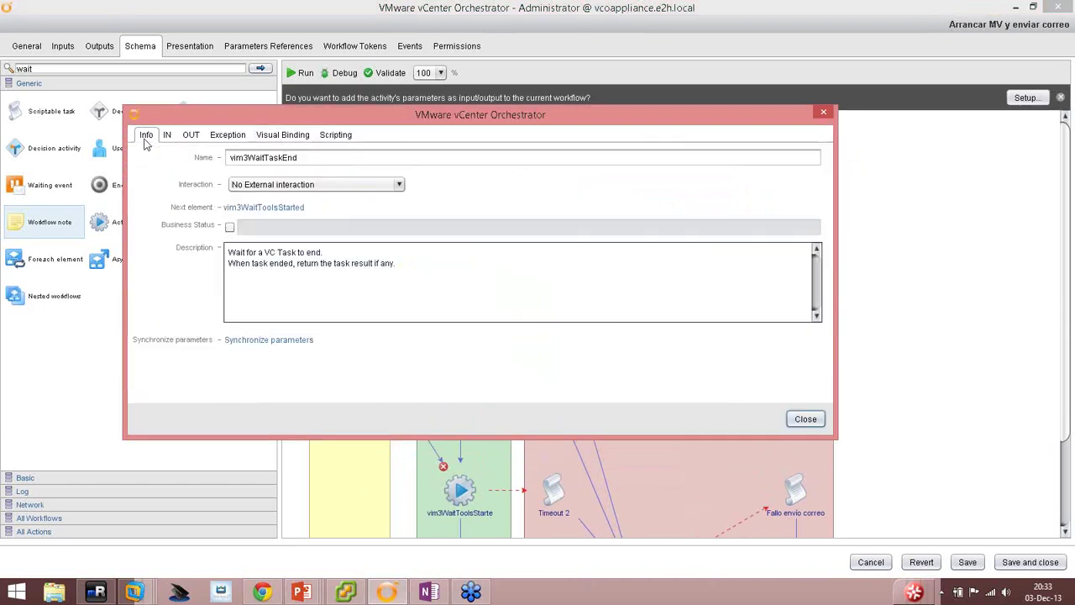
{"action": "left_click", "coordinate": [167, 136]}
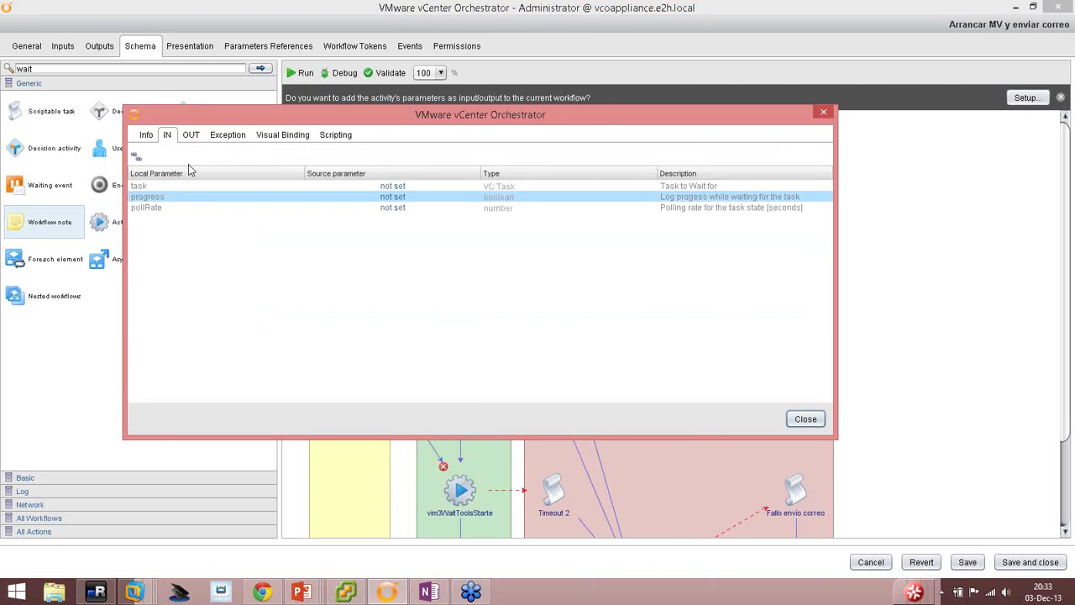
{"action": "left_click", "coordinate": [137, 189]}
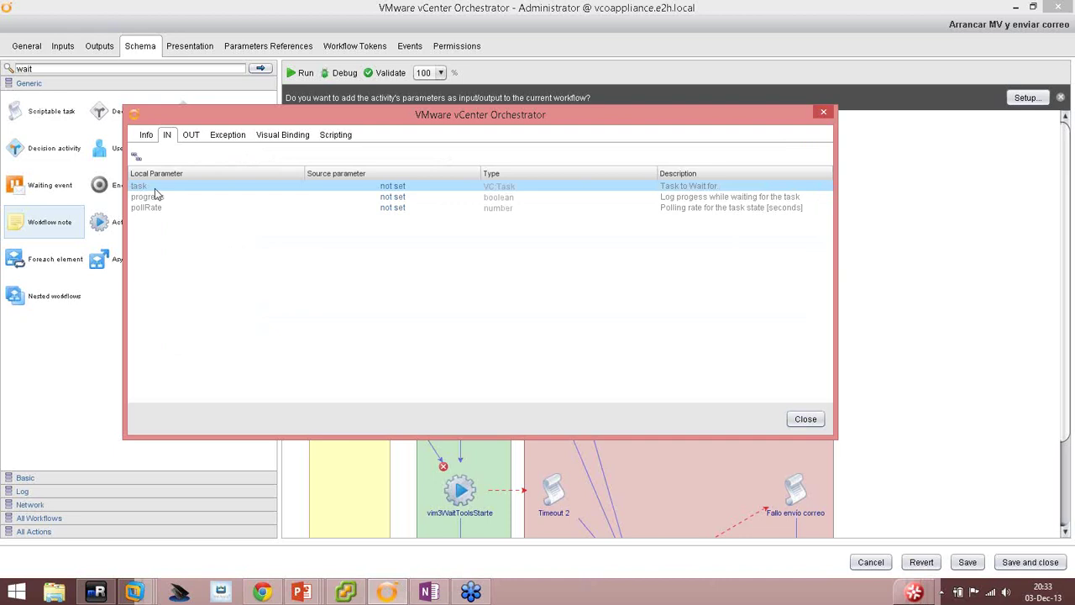
{"action": "left_click", "coordinate": [392, 187]}
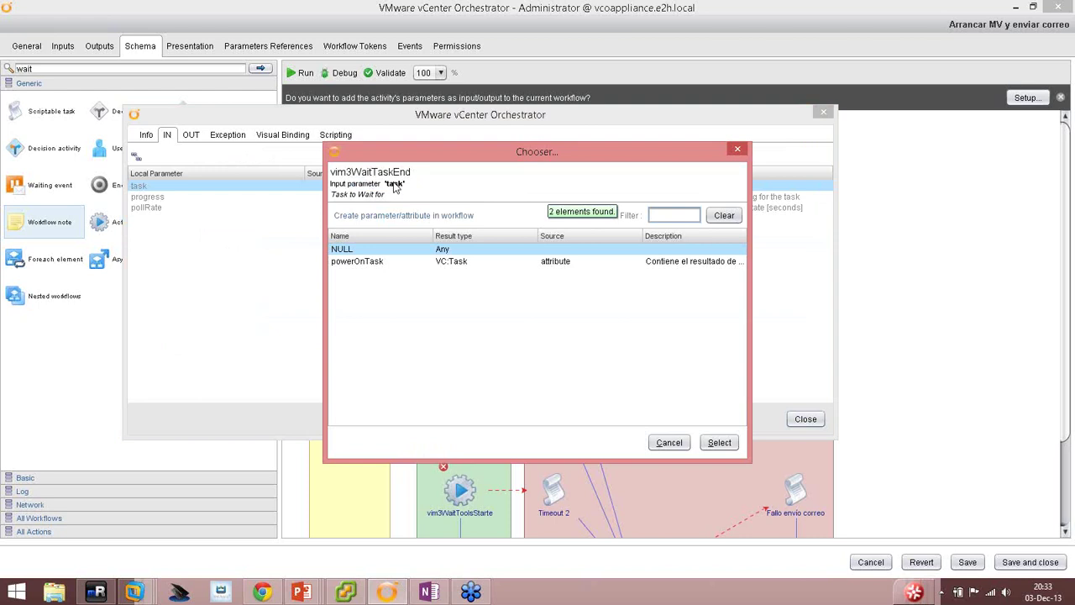
{"action": "double_click", "coordinate": [369, 261]}
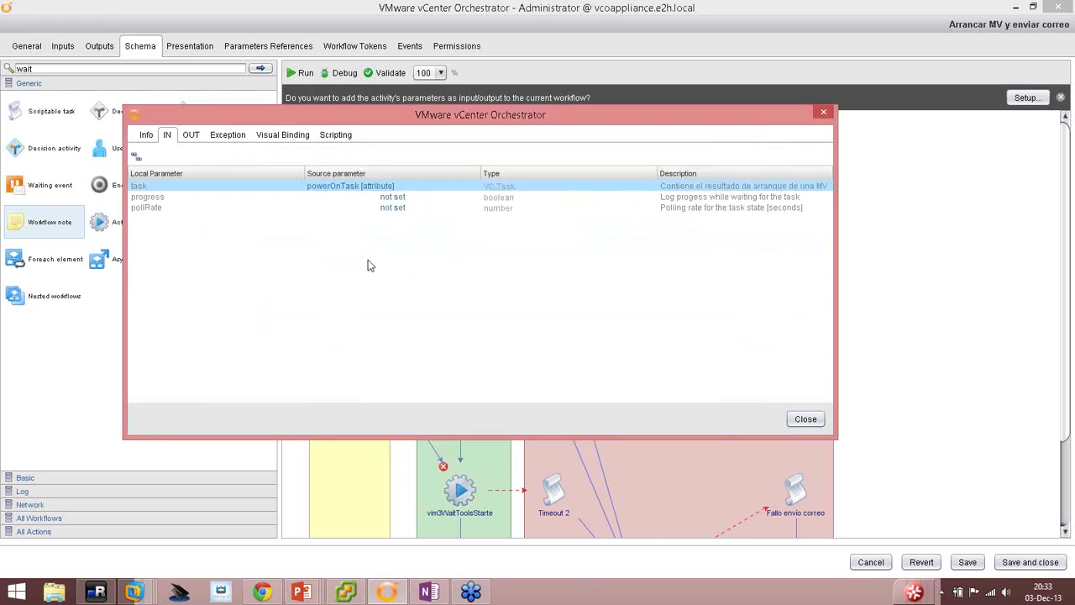
{"action": "left_click_drag", "start_coordinate": [458, 114], "coordinate": [471, 31]}
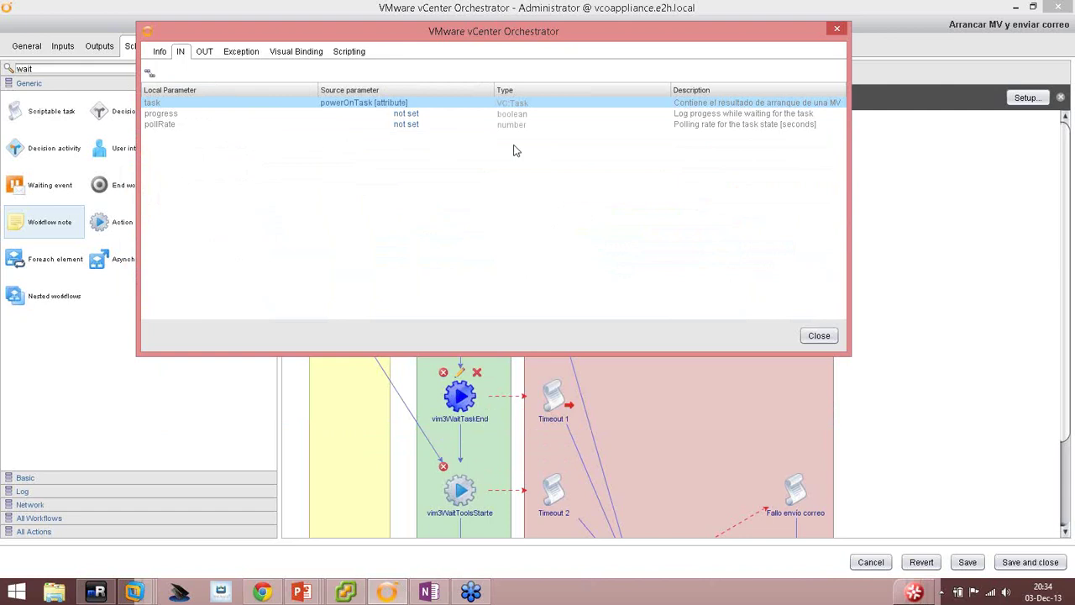
{"action": "left_click_drag", "start_coordinate": [468, 48], "coordinate": [261, 65]}
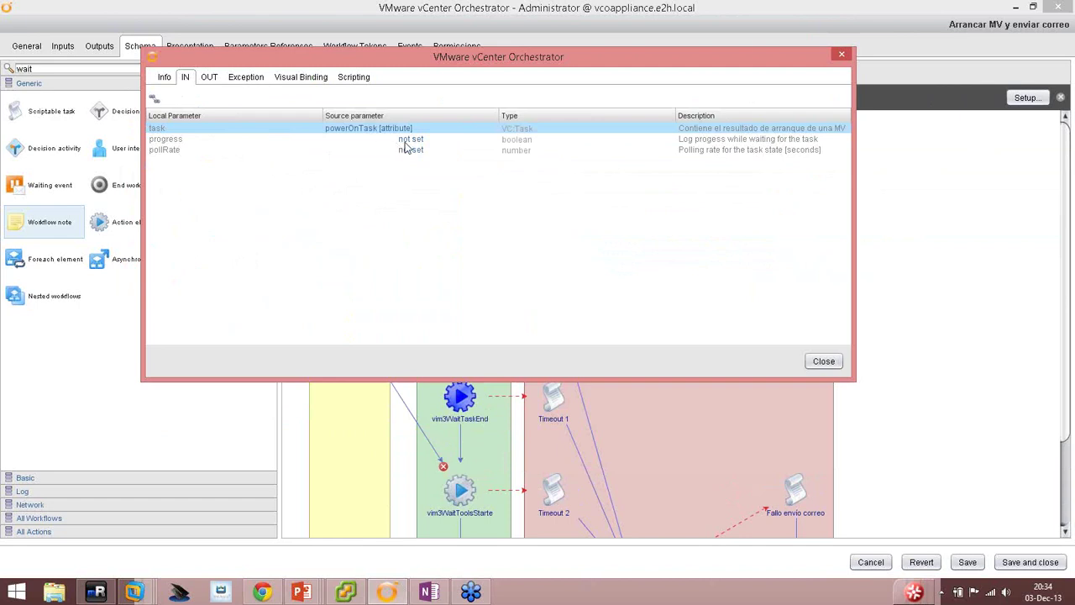
Bind the progress input to a new boolean workflow attribute progress, set to No.
{"action": "left_click", "coordinate": [408, 139]}
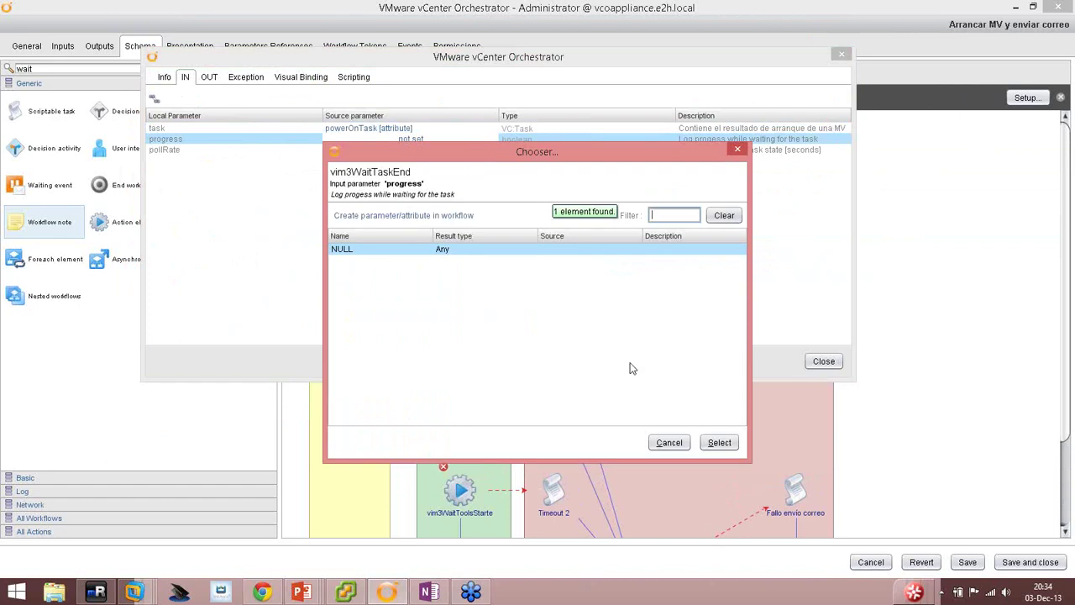
{"action": "left_click", "coordinate": [420, 220]}
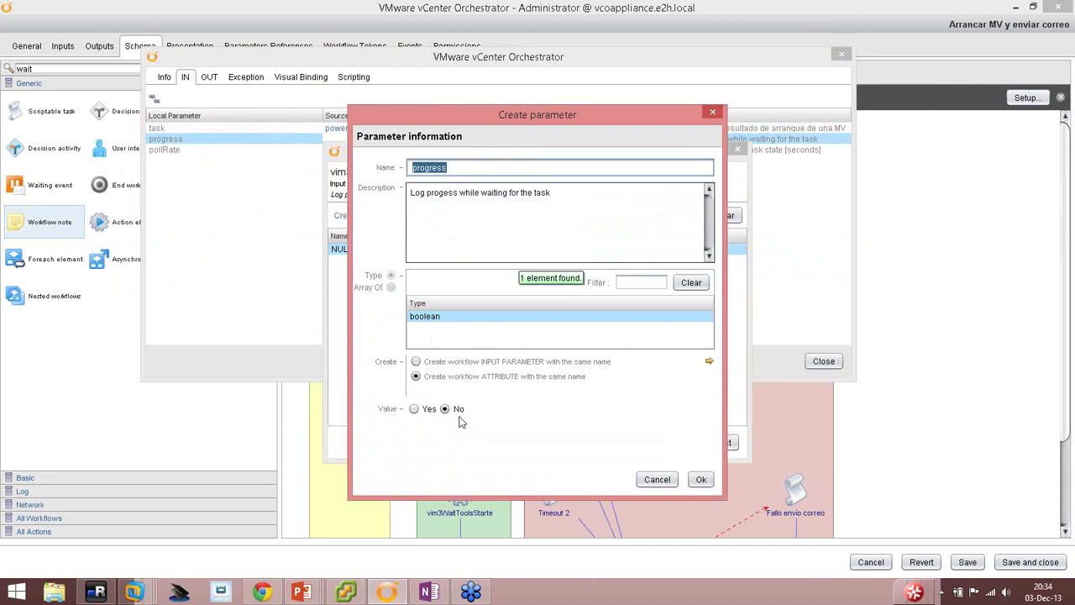
{"action": "triple_click", "coordinate": [568, 199]}
{"action": "left_click", "coordinate": [700, 480]}
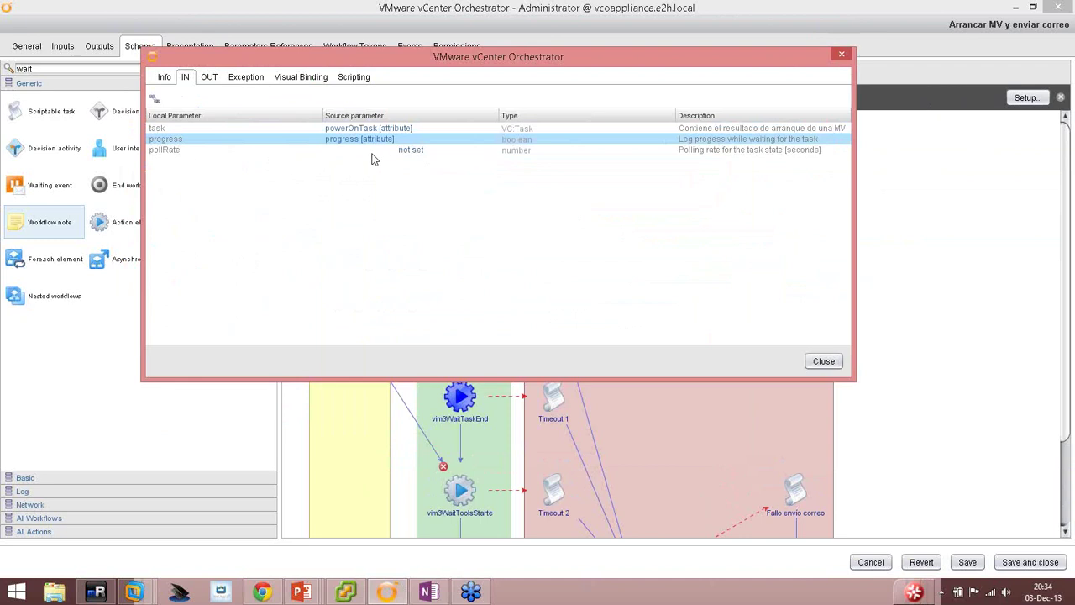
{"action": "left_click", "coordinate": [411, 151]}
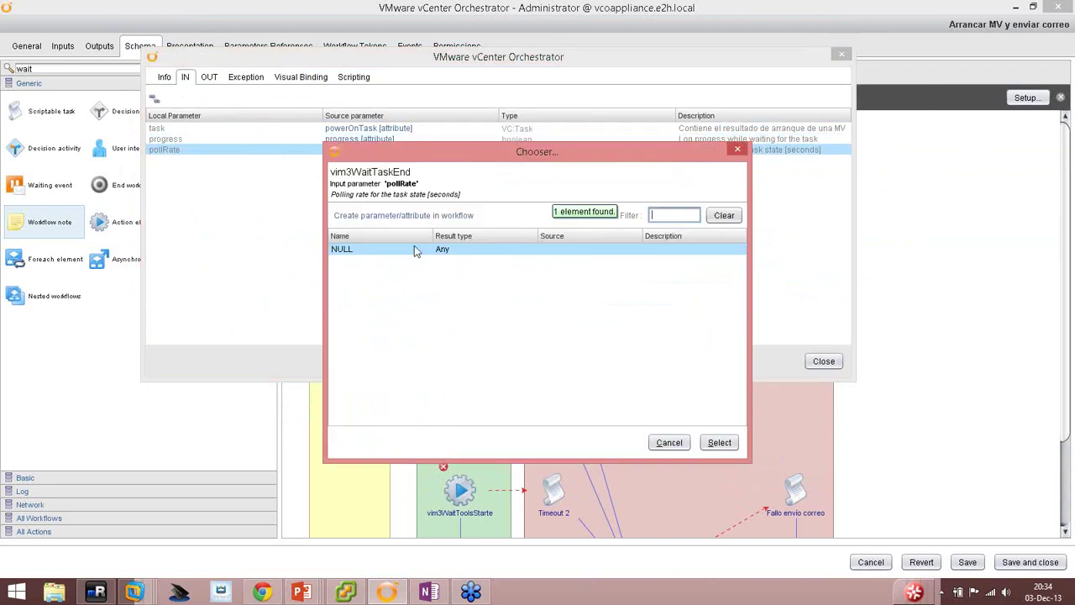
Create a number attribute pollRate with value 2 for the pollRate input.
{"action": "left_click", "coordinate": [411, 215]}
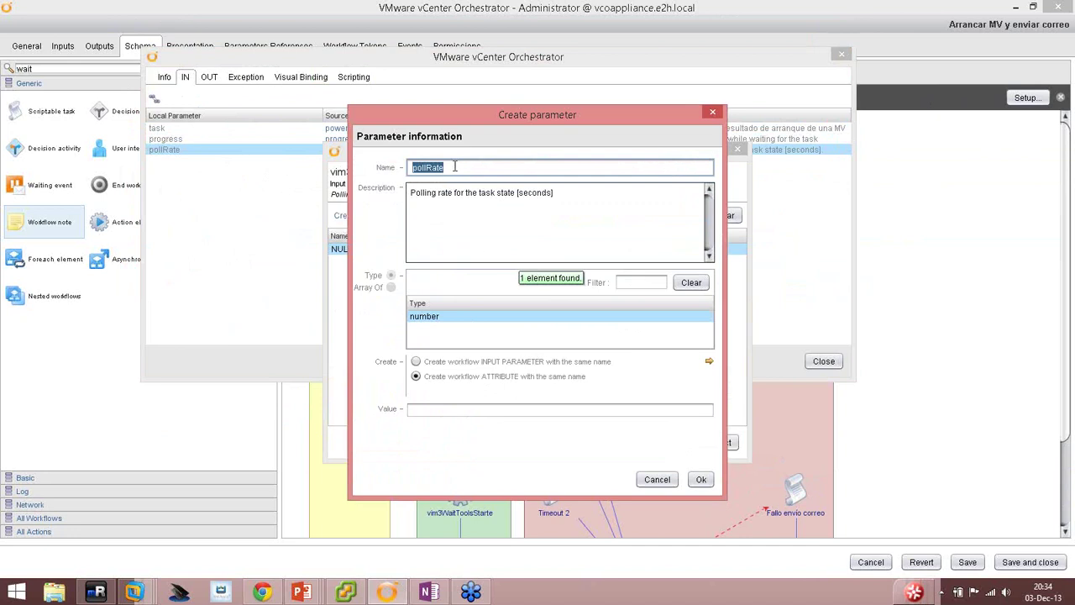
{"action": "left_click", "coordinate": [470, 408]}
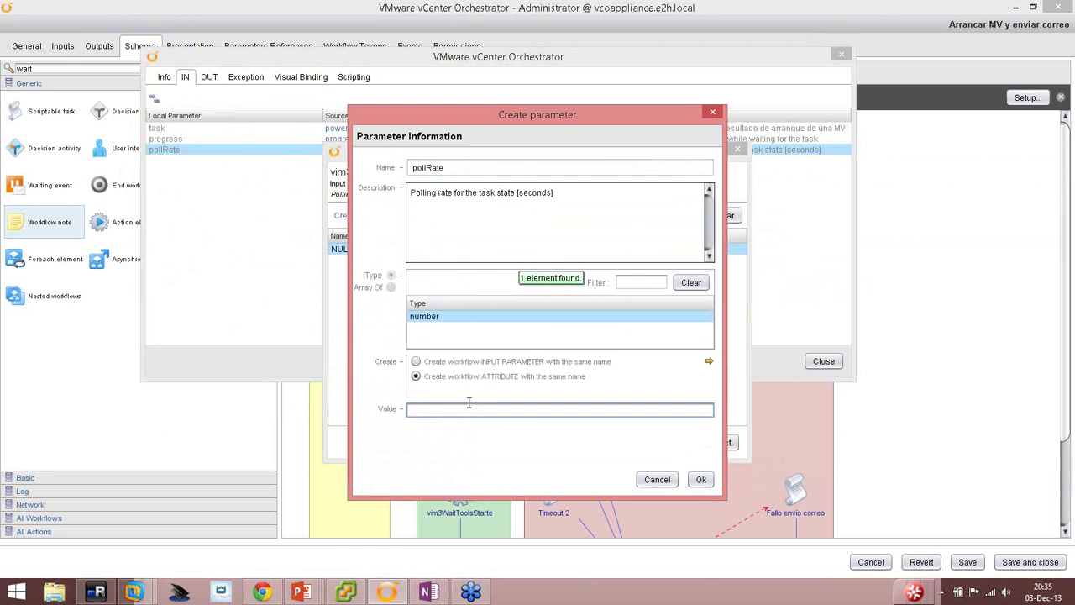
{"action": "type", "text": "2"}
{"action": "left_click", "coordinate": [700, 479]}
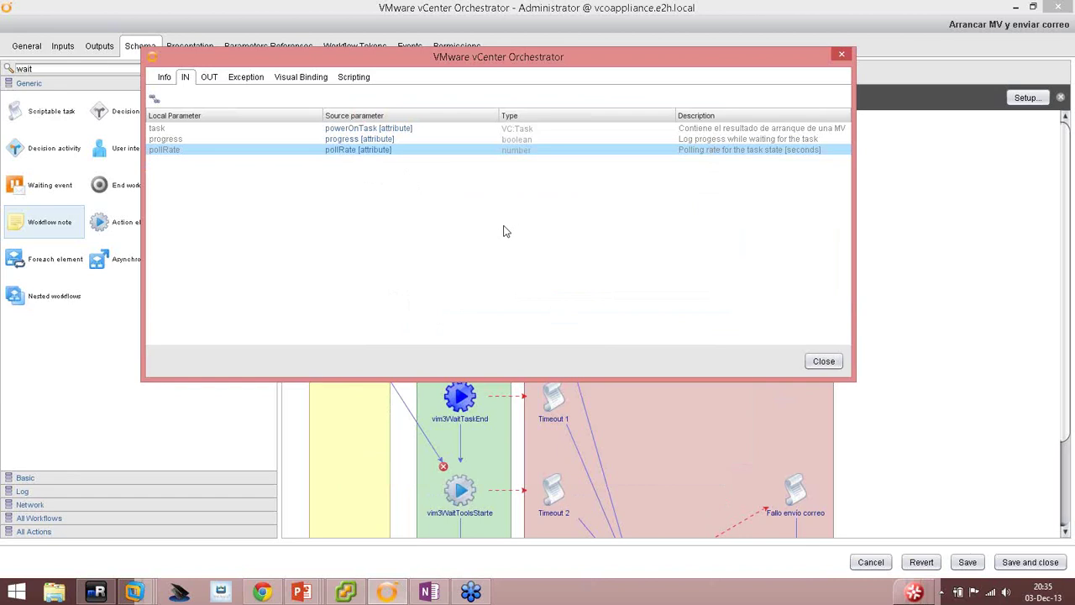
{"action": "left_click", "coordinate": [206, 80]}
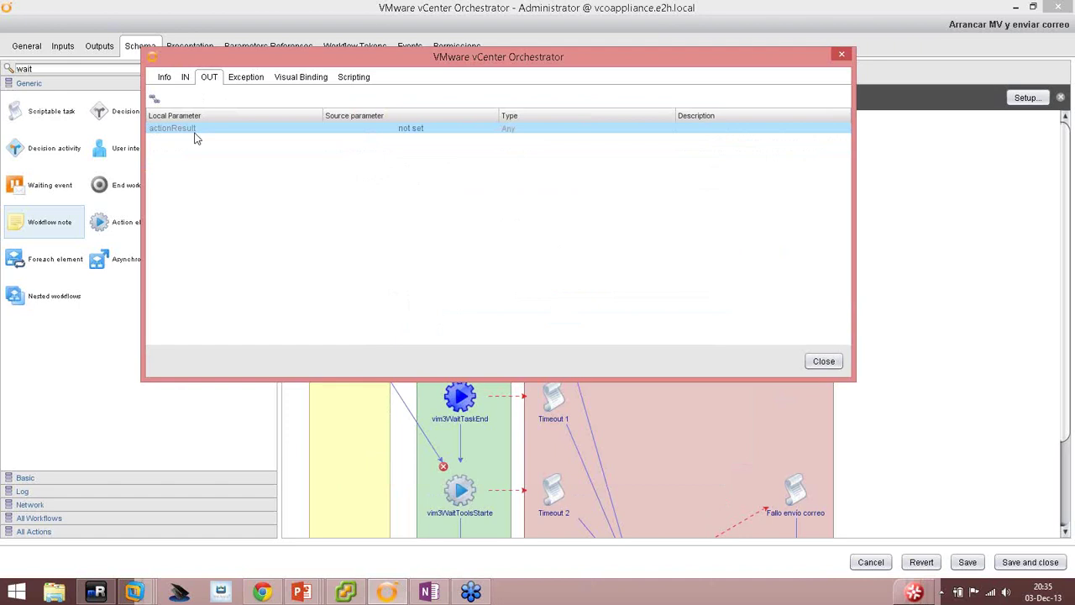
Send actionResult to new attribute returnedManagedObject, described 'Este es el objeto gestionado devuelto por la acción waitTaskEnd'.
{"action": "left_click", "coordinate": [412, 131]}
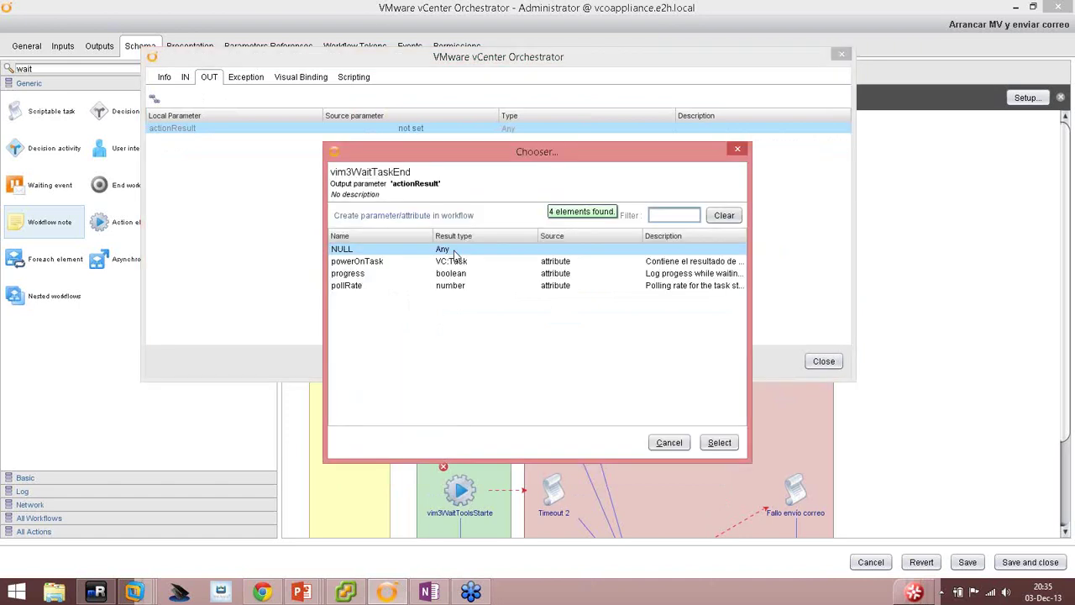
{"action": "left_click", "coordinate": [409, 217]}
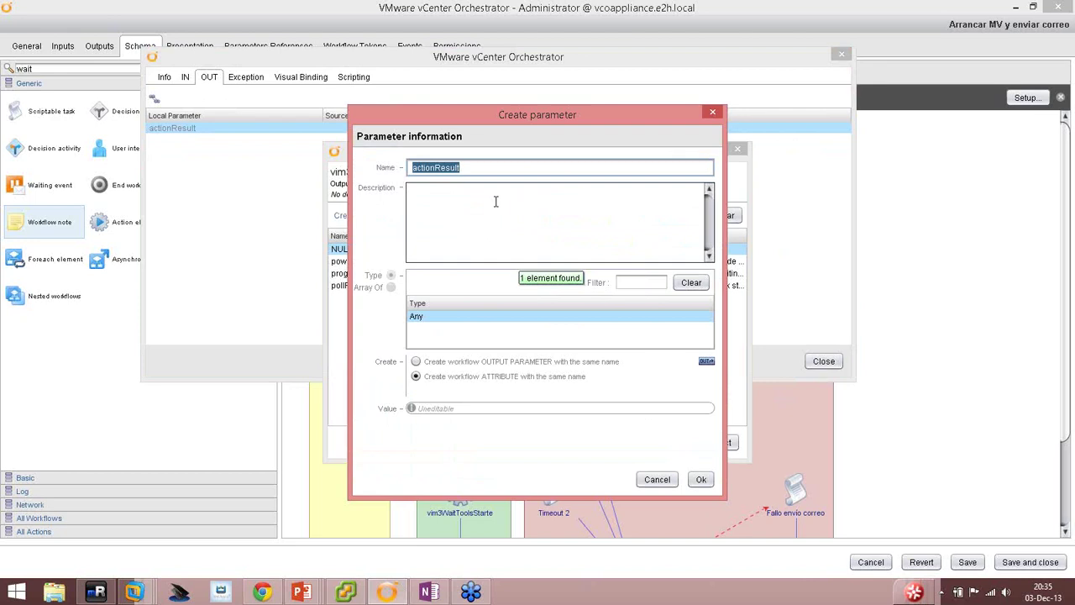
{"action": "type", "text": "returnedManaged"}
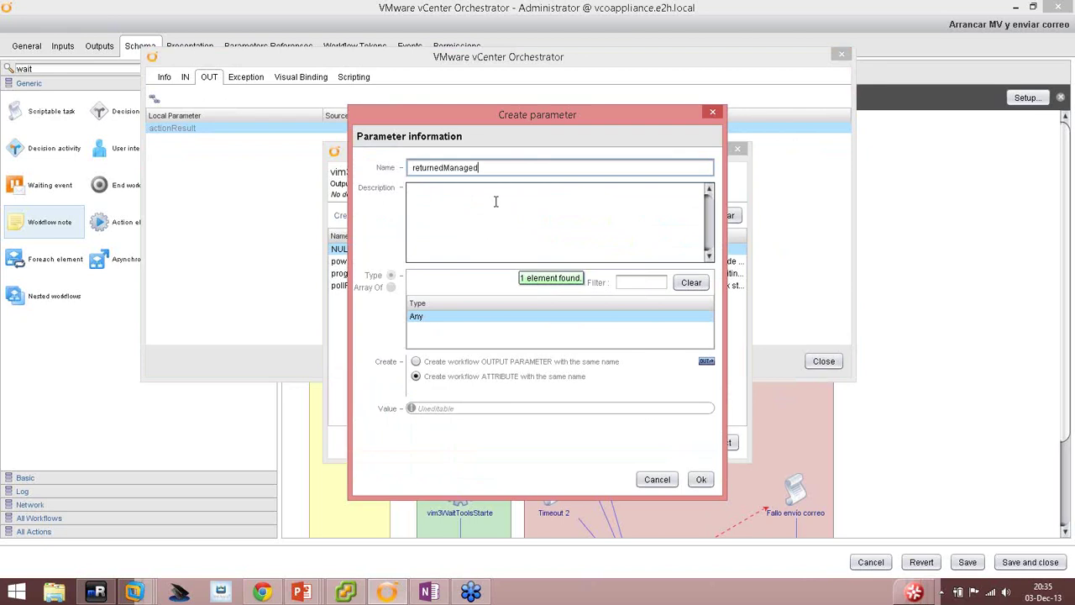
{"action": "type", "text": "Object"}
{"action": "left_click", "coordinate": [450, 223]}
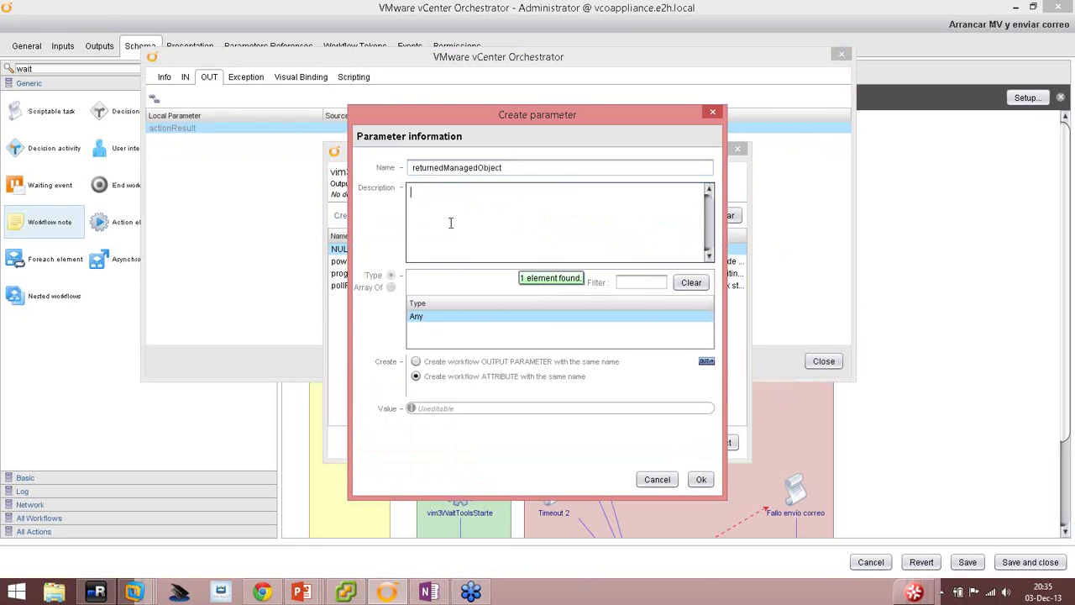
{"action": "type", "text": "Este es el objeto gestionado de"}
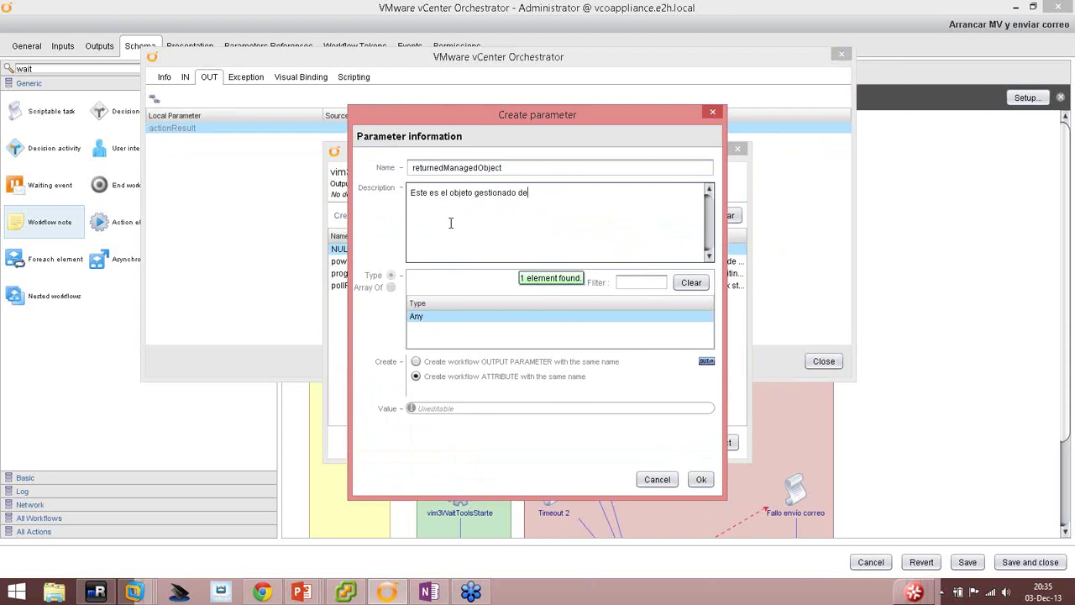
{"action": "type", "text": "vuelto por la acción waitTaskEnd"}
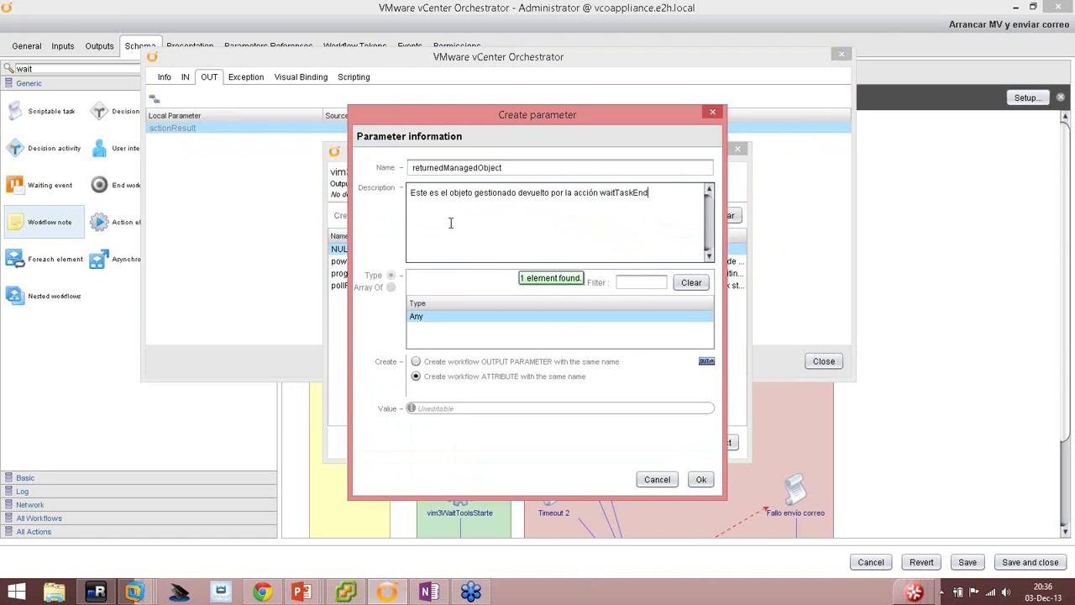
{"action": "left_click", "coordinate": [698, 480]}
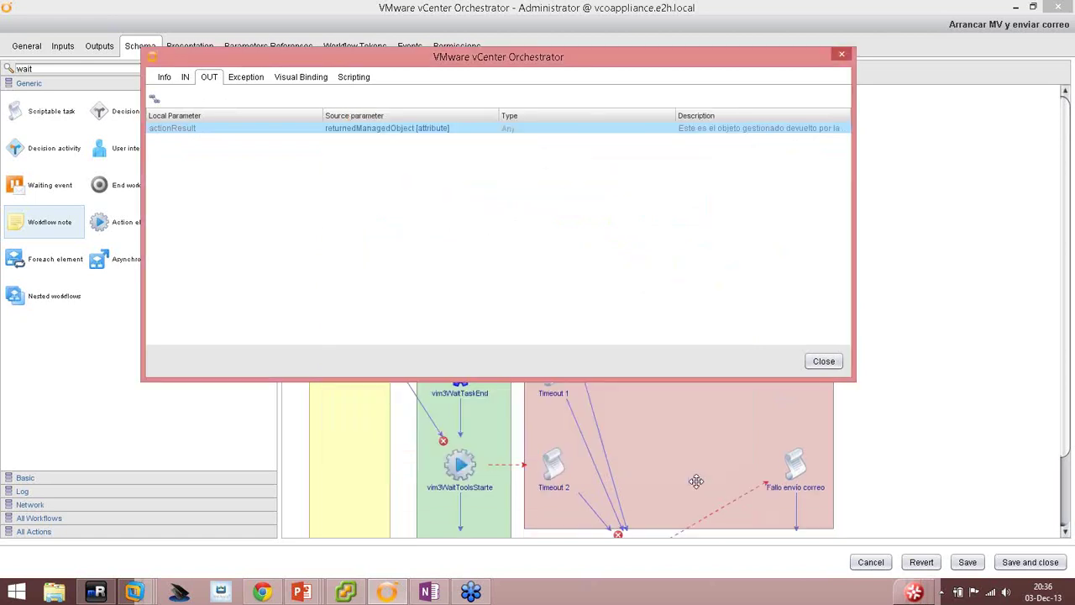
Review vim3WaitTaskEnd's visual, input and output bindings, then close its properties.
{"action": "left_click", "coordinate": [304, 79]}
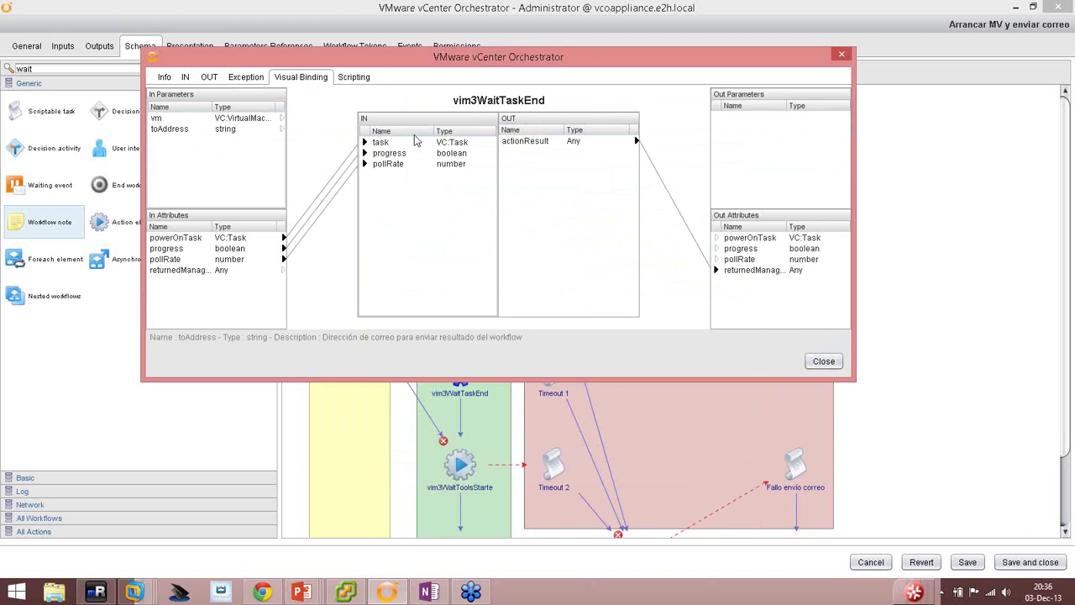
{"action": "left_click", "coordinate": [184, 78]}
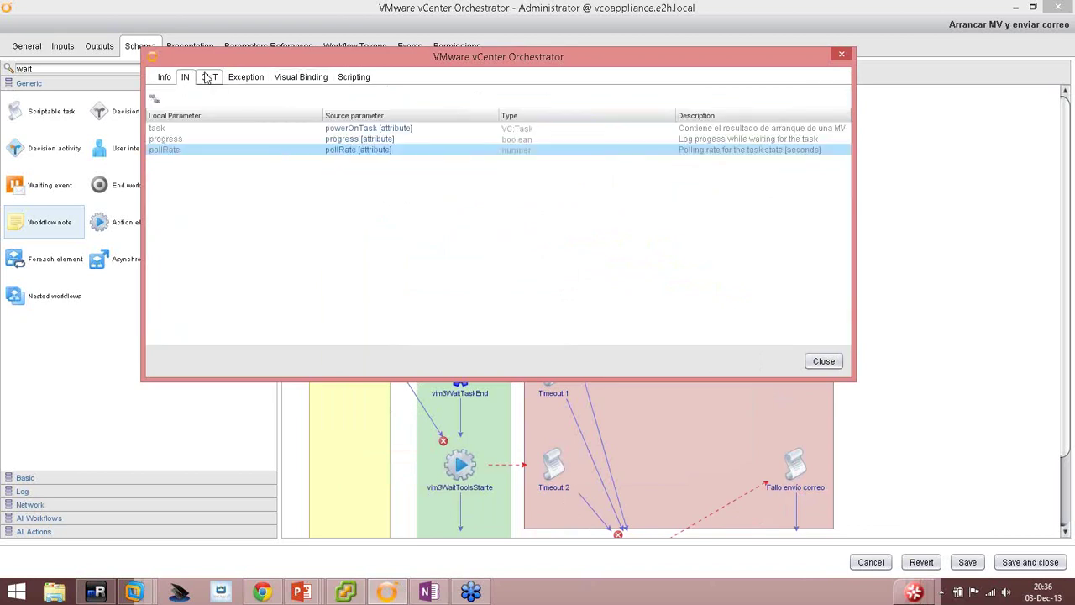
{"action": "left_click", "coordinate": [209, 77]}
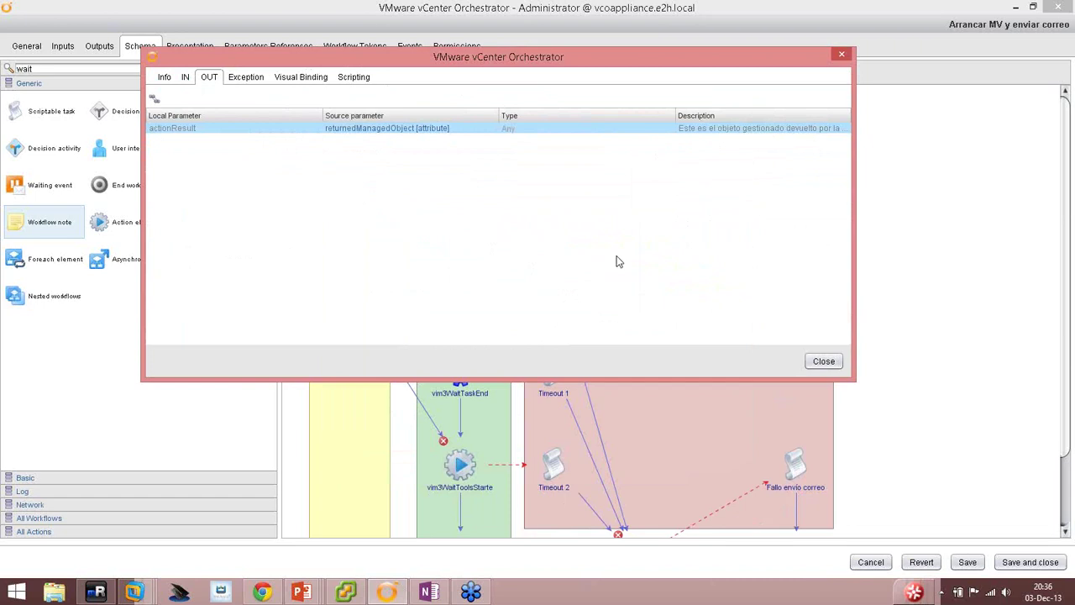
{"action": "left_click", "coordinate": [822, 362]}
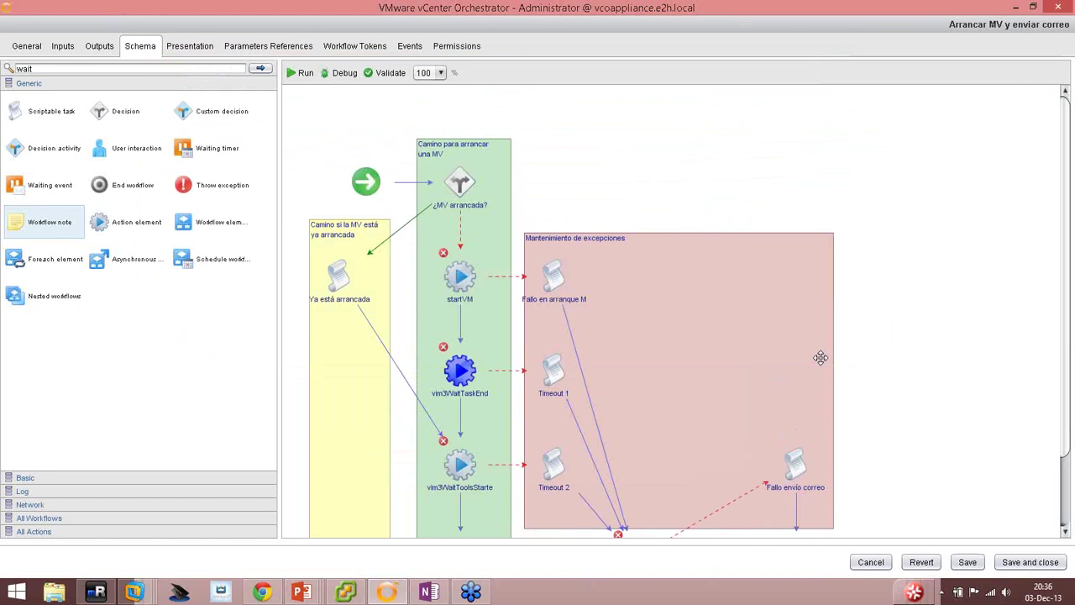
Bind vim3WaitToolsStarted's vm to the workflow's vm and pollingRate to pollRate.
{"action": "mouse_move", "coordinate": [440, 359]}
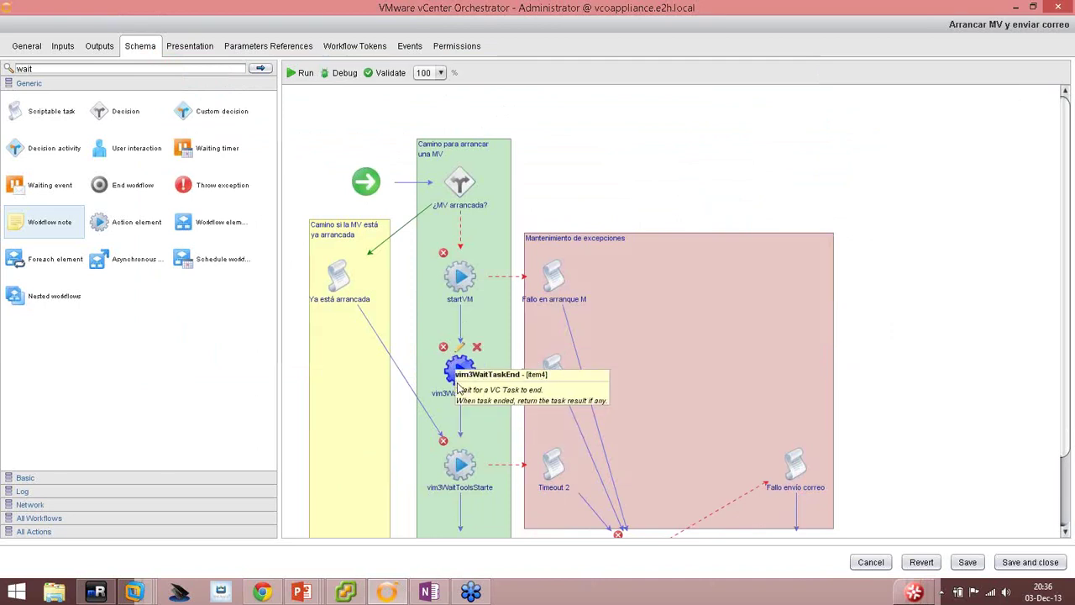
{"action": "left_click", "coordinate": [460, 442]}
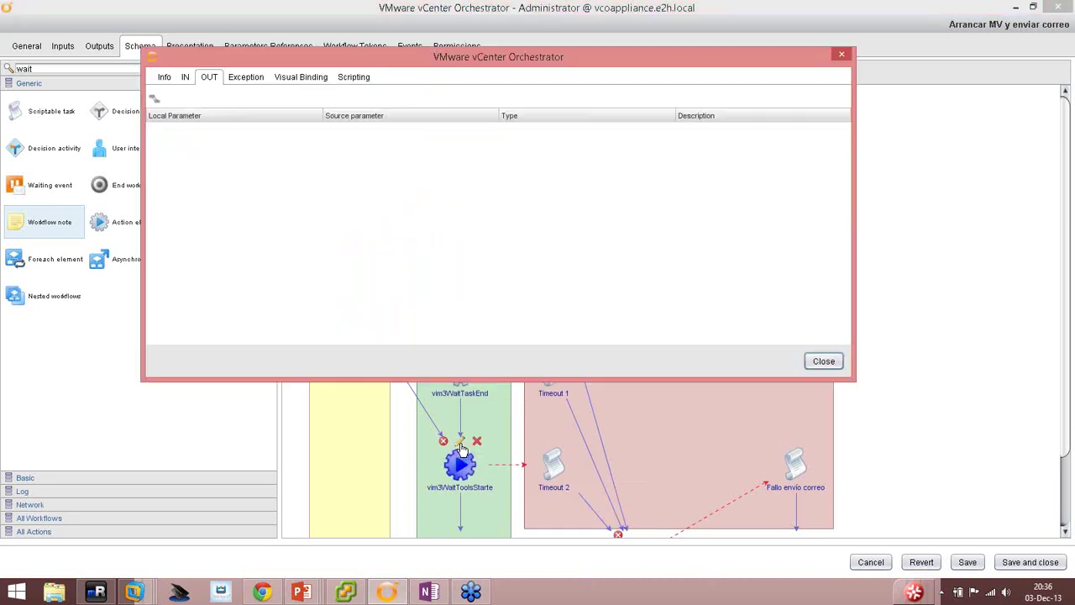
{"action": "left_click", "coordinate": [163, 78]}
{"action": "left_click", "coordinate": [182, 78]}
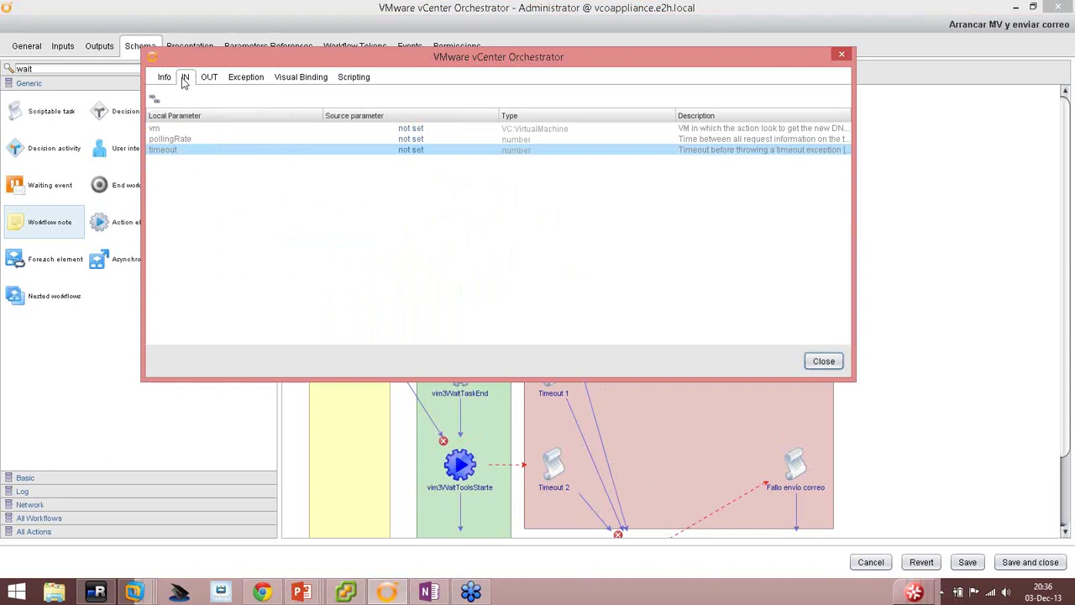
{"action": "left_click", "coordinate": [170, 131]}
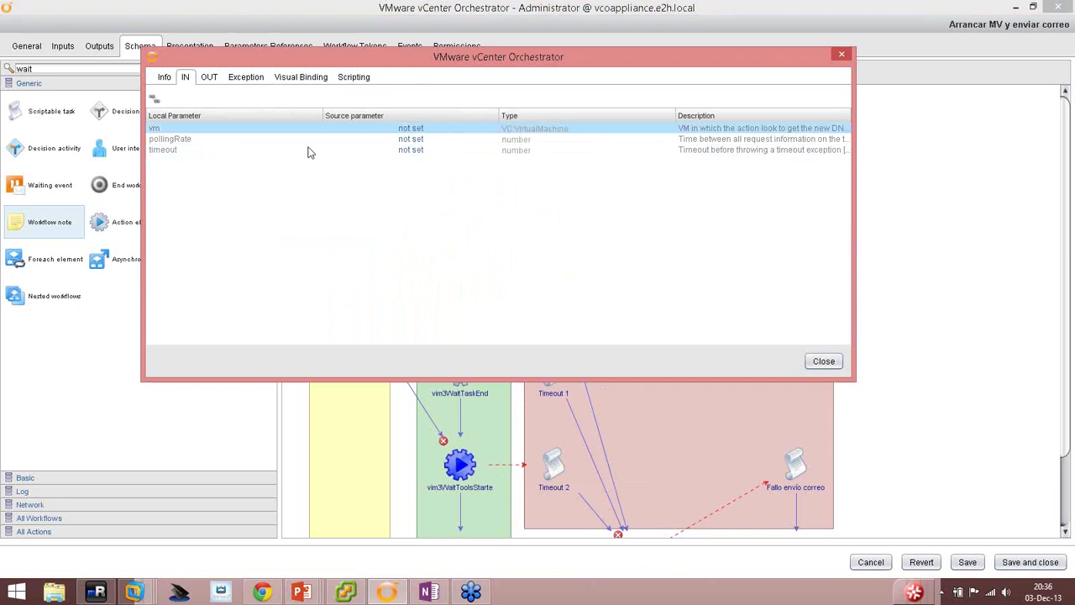
{"action": "left_click", "coordinate": [414, 130]}
{"action": "double_click", "coordinate": [353, 263]}
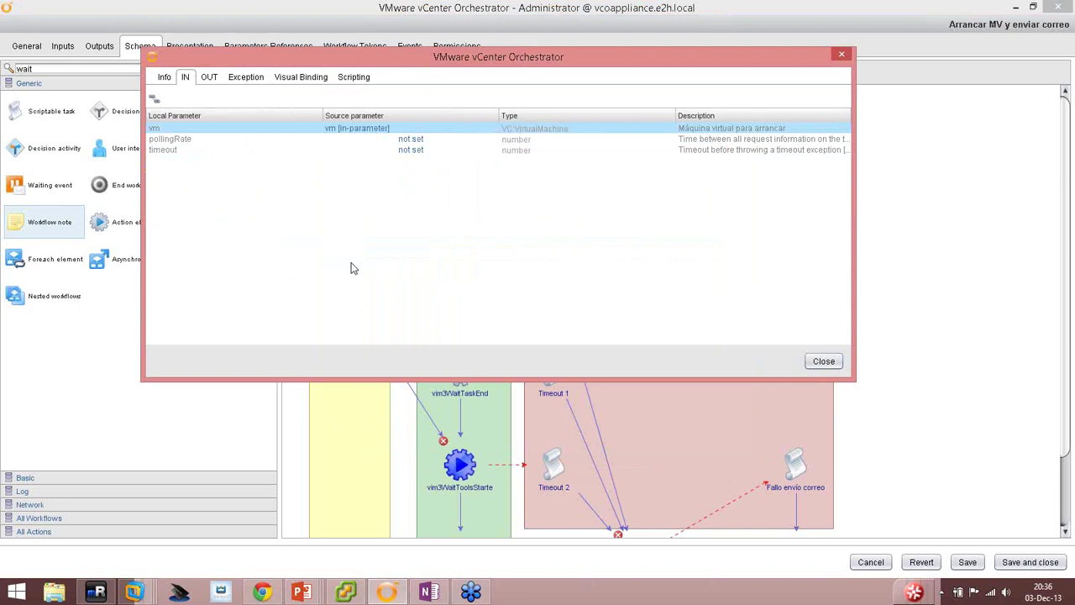
{"action": "left_click", "coordinate": [409, 140]}
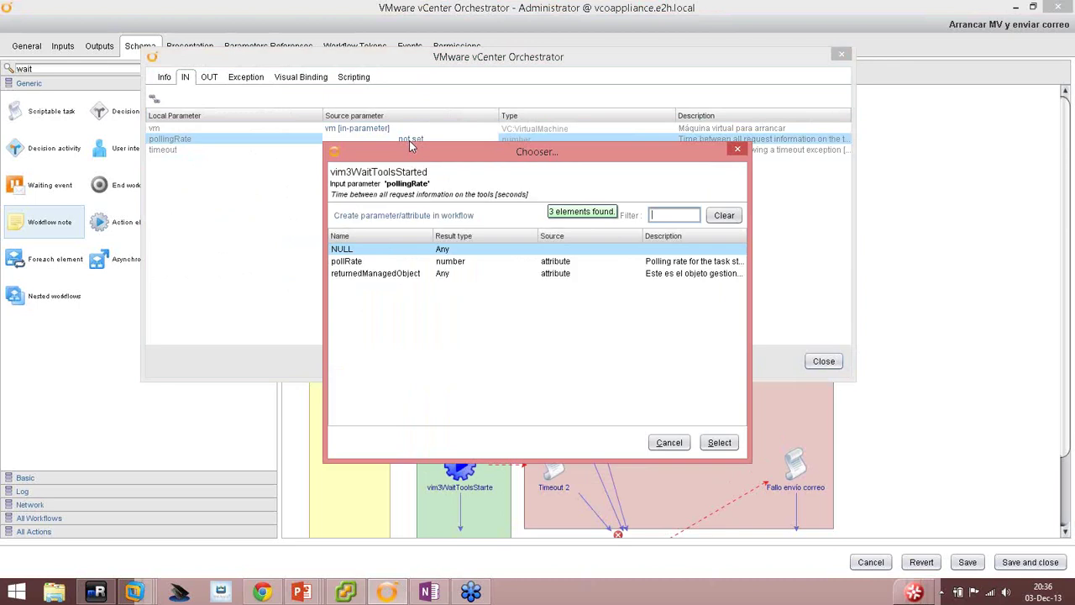
{"action": "double_click", "coordinate": [359, 265]}
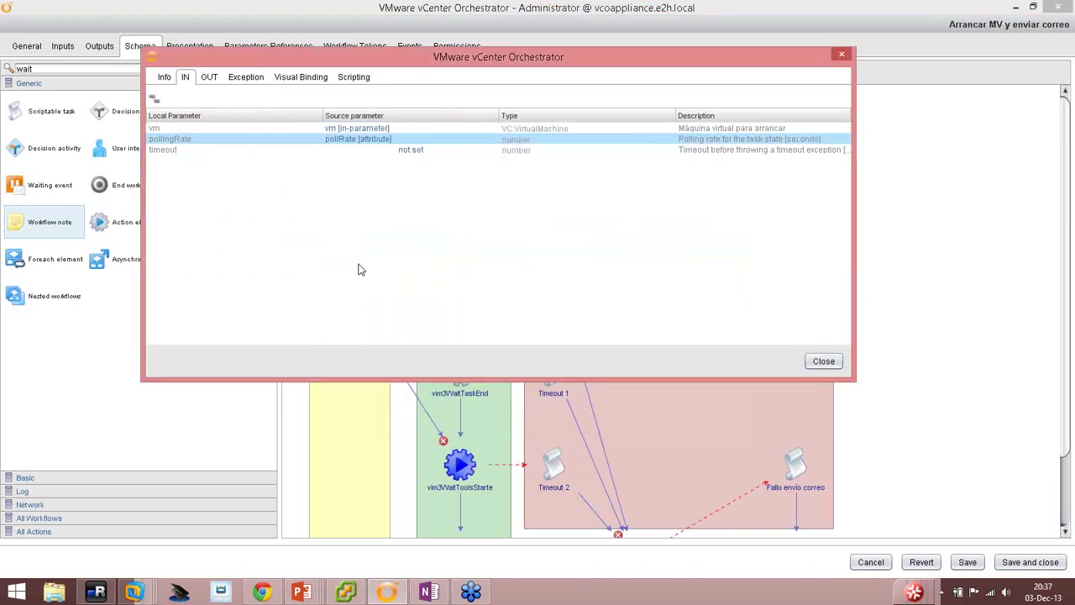
Bind the timeout input to a new timeout attribute valued 10, then close the properties.
{"action": "left_click", "coordinate": [421, 152]}
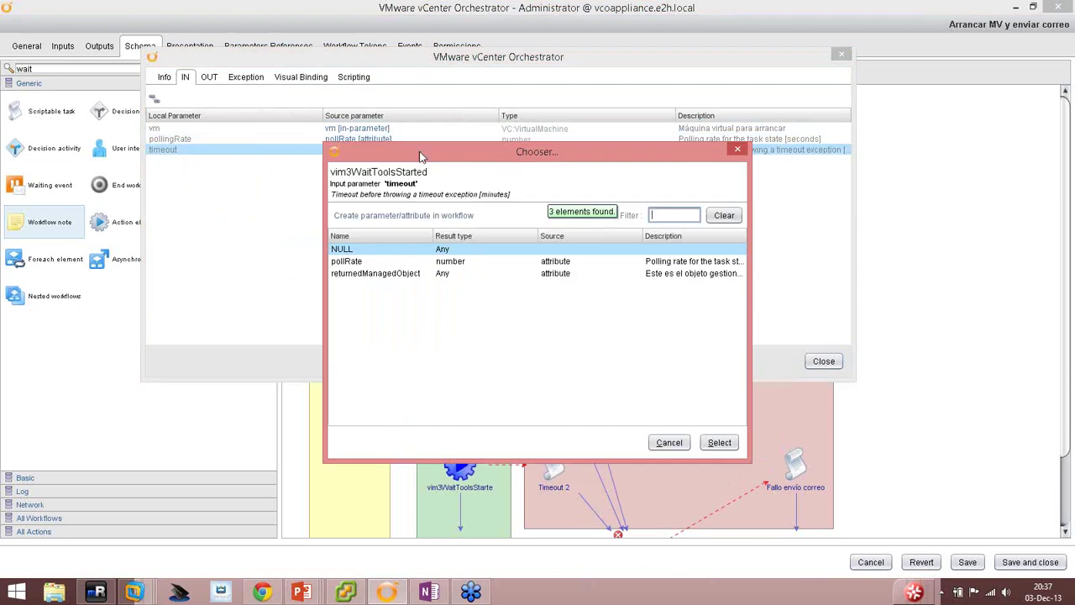
{"action": "left_click", "coordinate": [396, 218]}
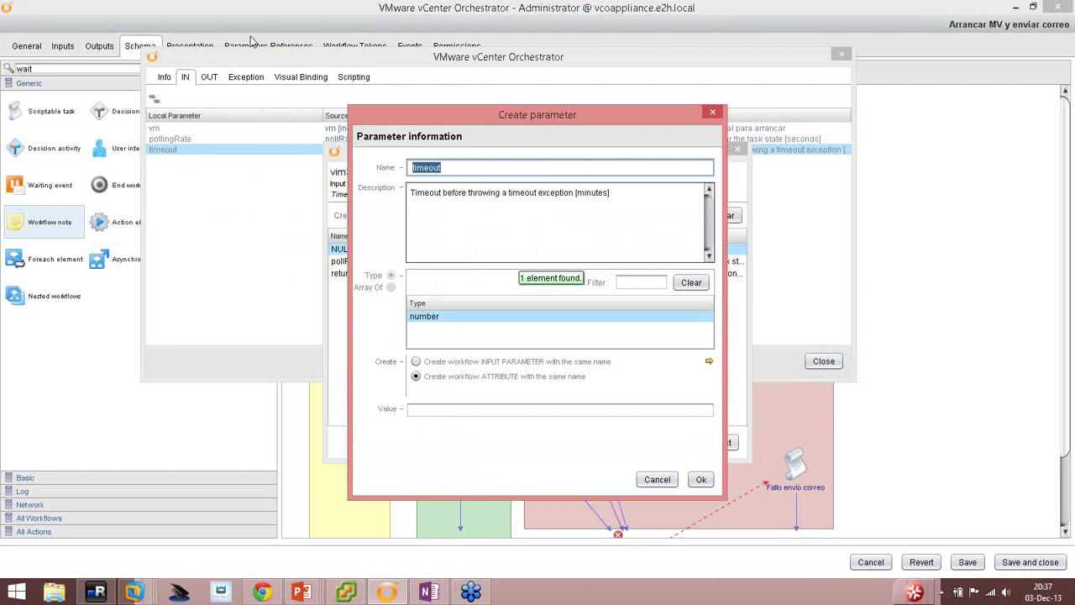
{"action": "double_click", "coordinate": [593, 192]}
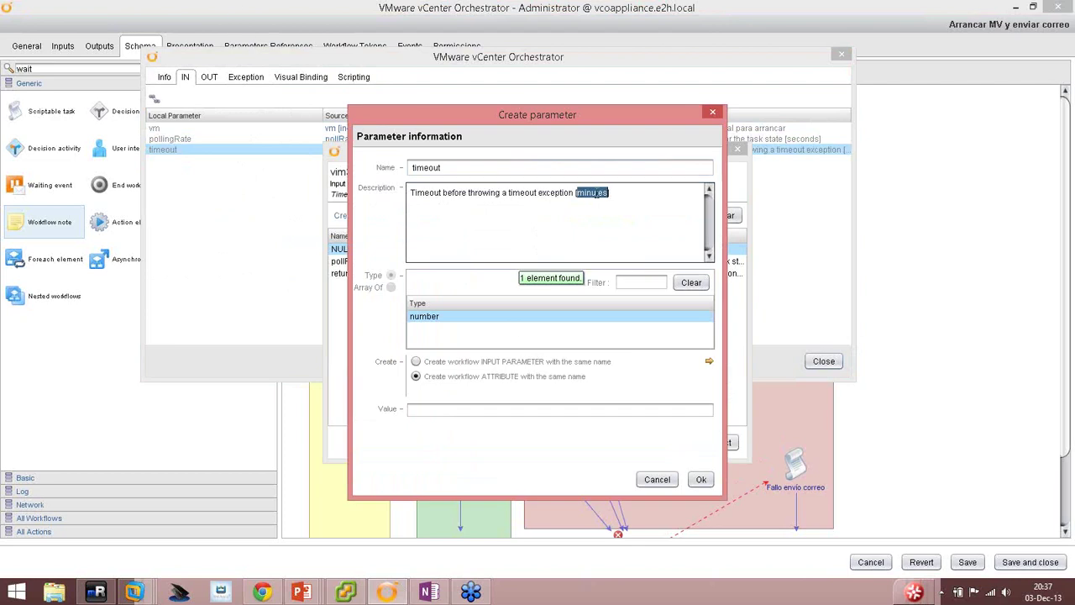
{"action": "left_click", "coordinate": [442, 413]}
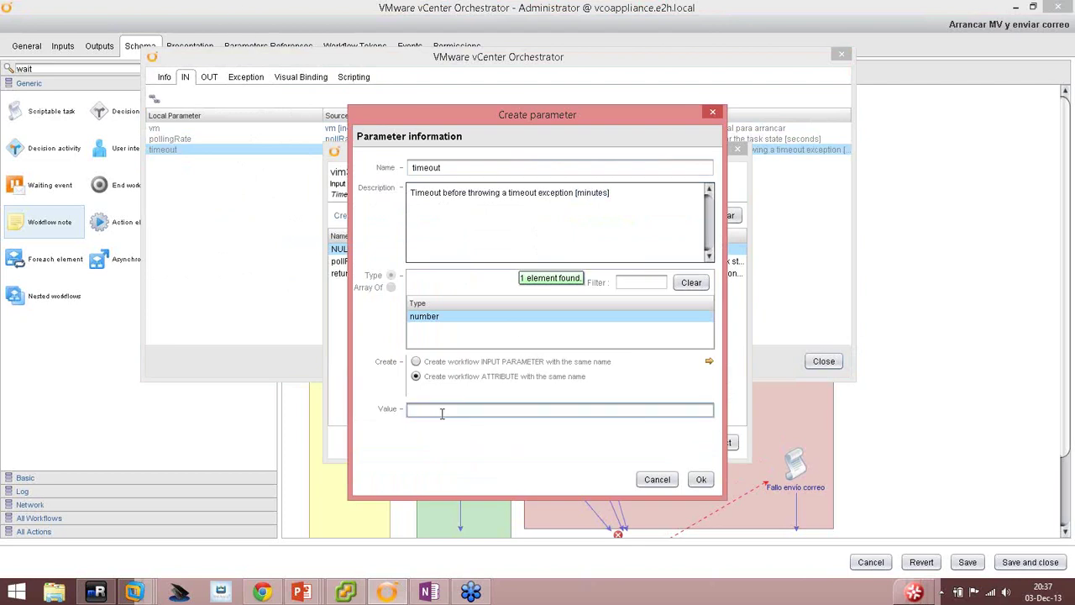
{"action": "type", "text": "10"}
{"action": "left_click", "coordinate": [704, 480]}
{"action": "left_click", "coordinate": [216, 79]}
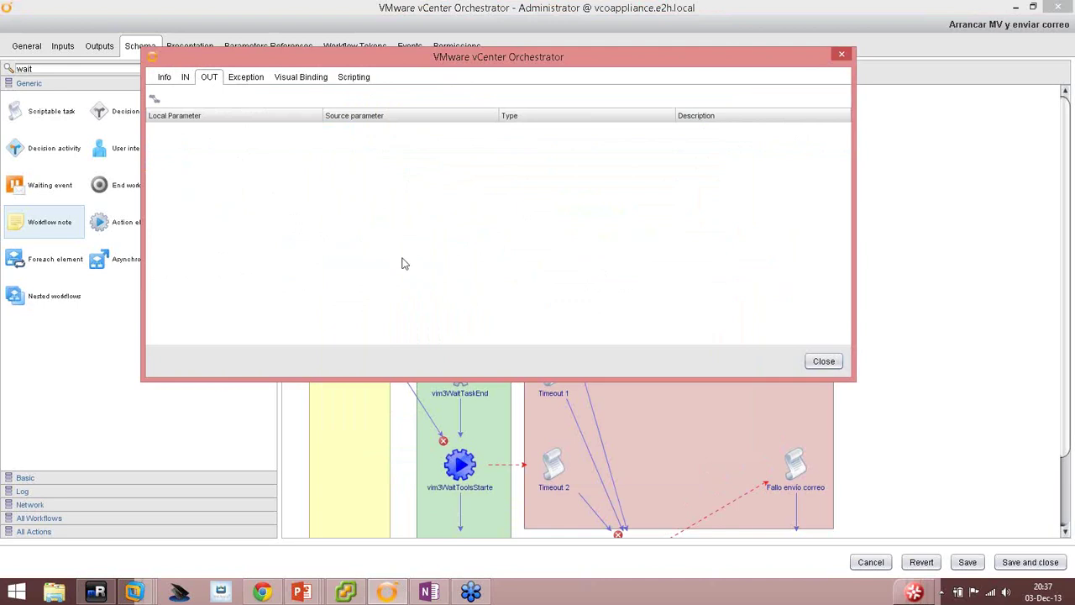
{"action": "left_click", "coordinate": [301, 78]}
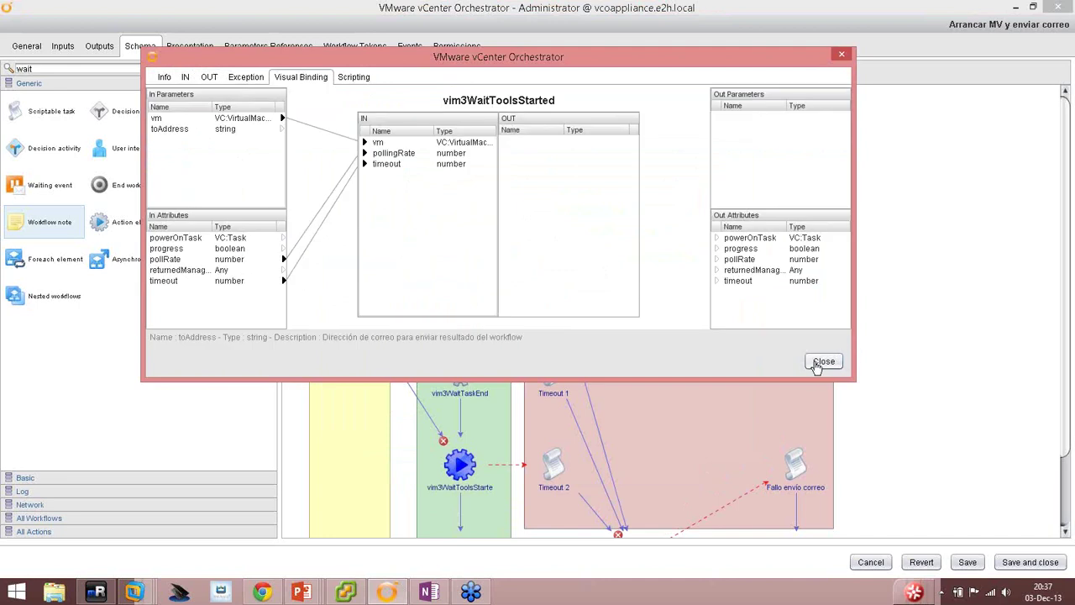
{"action": "left_click", "coordinate": [822, 361]}
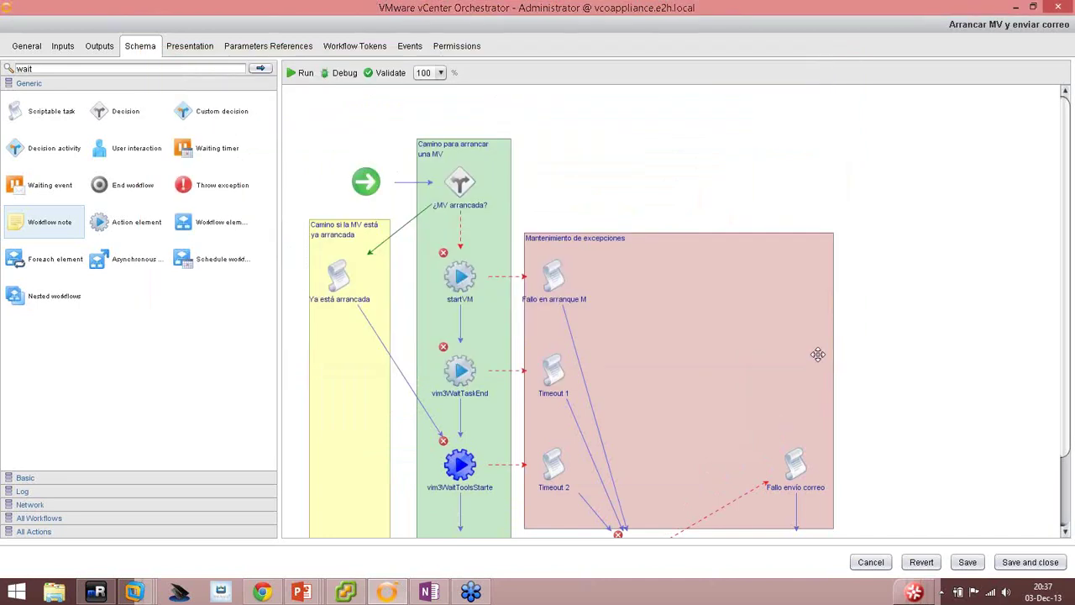
Save the workflow and select the ¿MV arrancada? decision.
{"action": "left_click", "coordinate": [962, 565]}
{"action": "scroll", "coordinate": [472, 290], "scroll_direction": "down", "scroll_amount": 1}
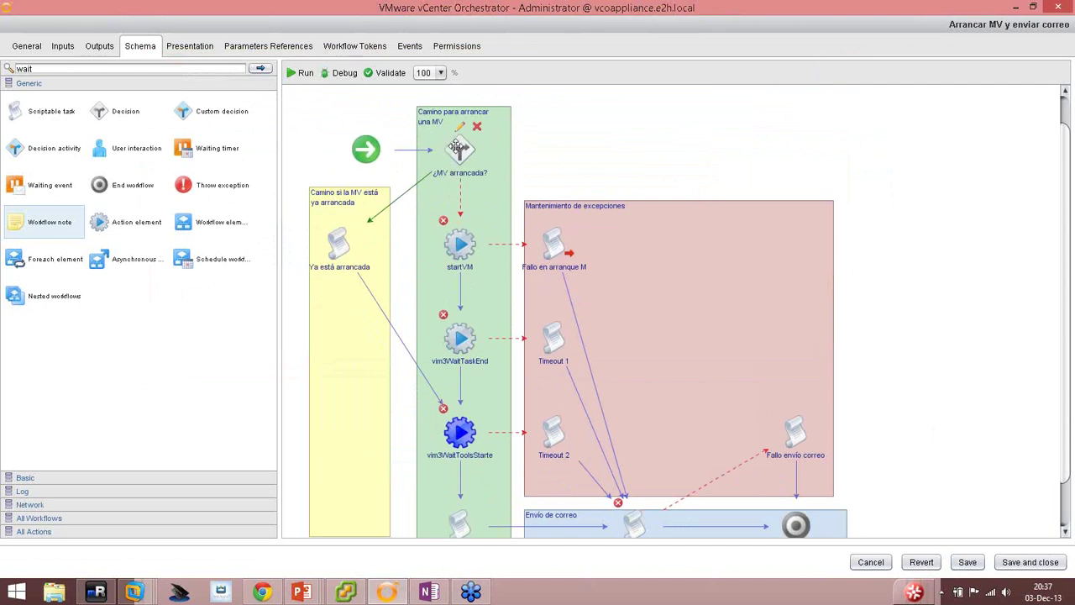
{"action": "left_click", "coordinate": [457, 149]}
Check the presentation slide on scripting elements, then return to the workflow editor.
{"action": "mouse_move", "coordinate": [385, 593]}
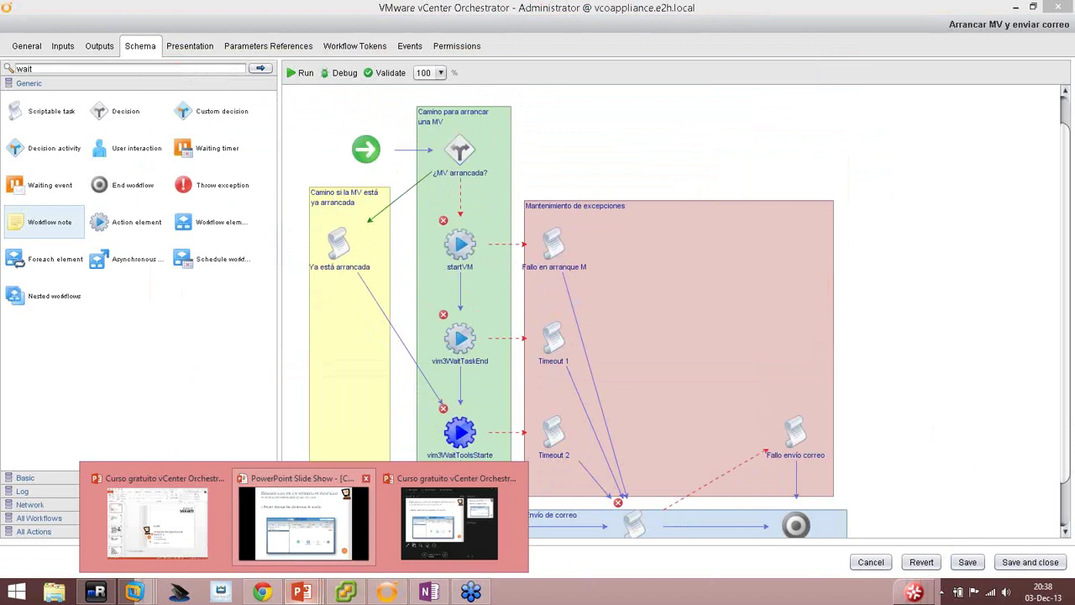
{"action": "left_click", "coordinate": [310, 525]}
{"action": "left_click", "coordinate": [428, 290]}
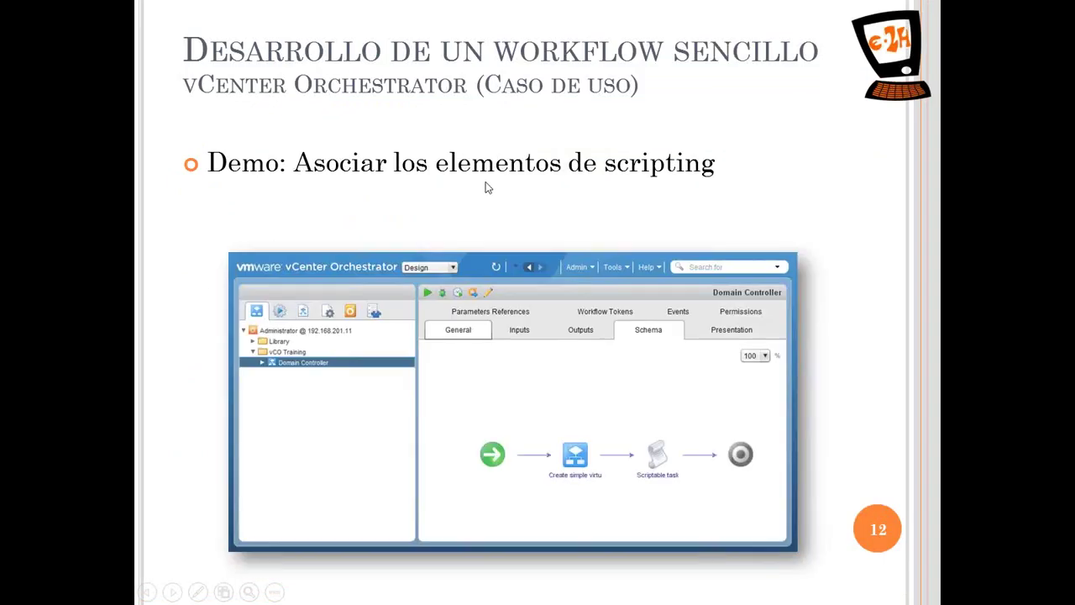
{"action": "key", "text": "alt+Tab"}
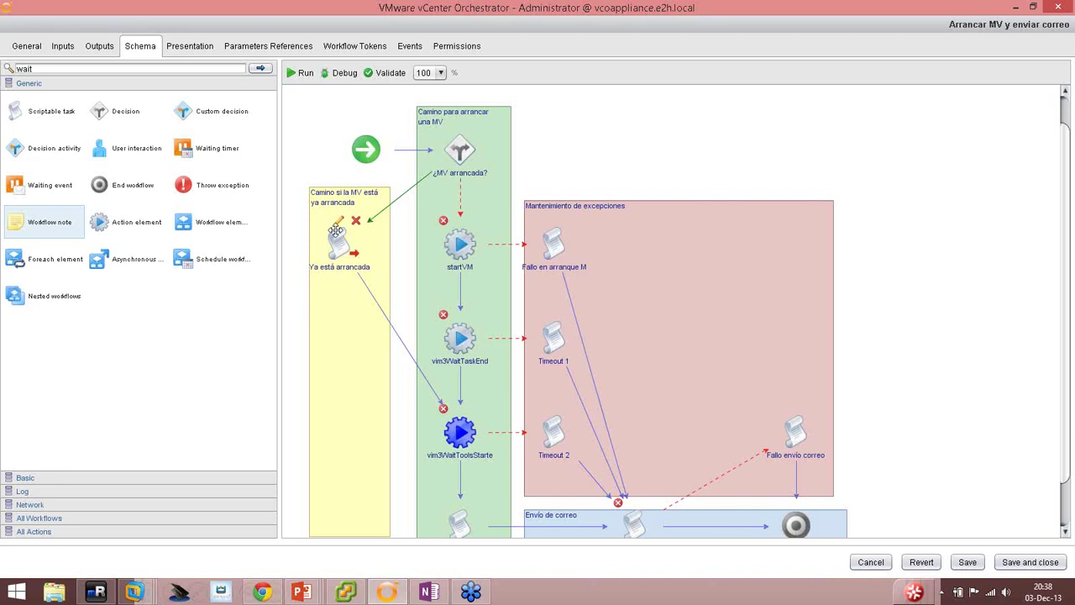
Give the Ya está arrancada task the business status message 'MV ya arrancada'.
{"action": "left_click", "coordinate": [335, 239]}
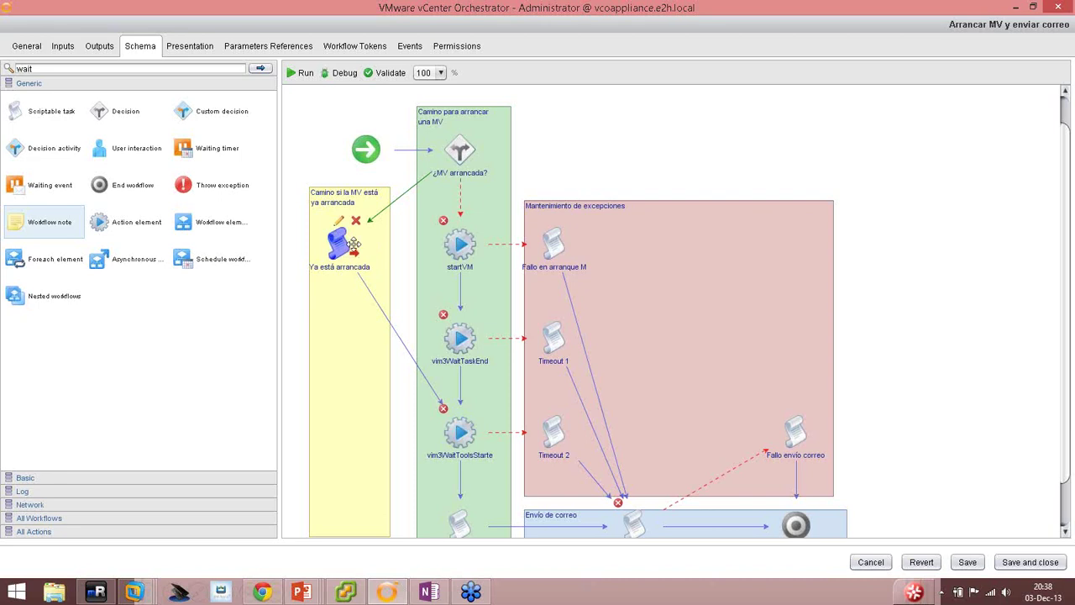
{"action": "scroll", "coordinate": [454, 504], "scroll_direction": "down", "scroll_amount": 1}
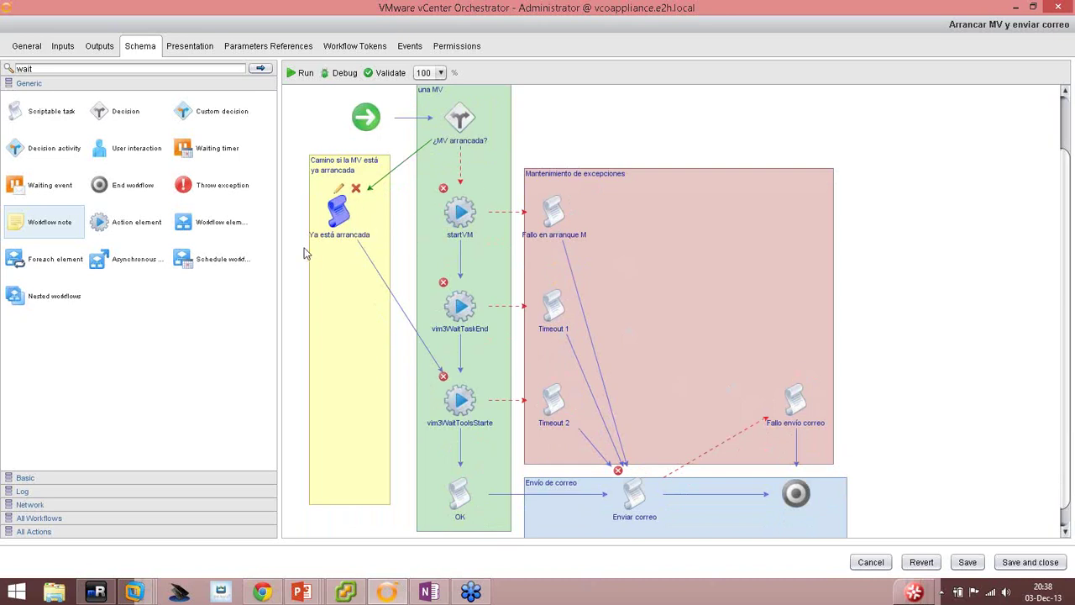
{"action": "left_click", "coordinate": [340, 191]}
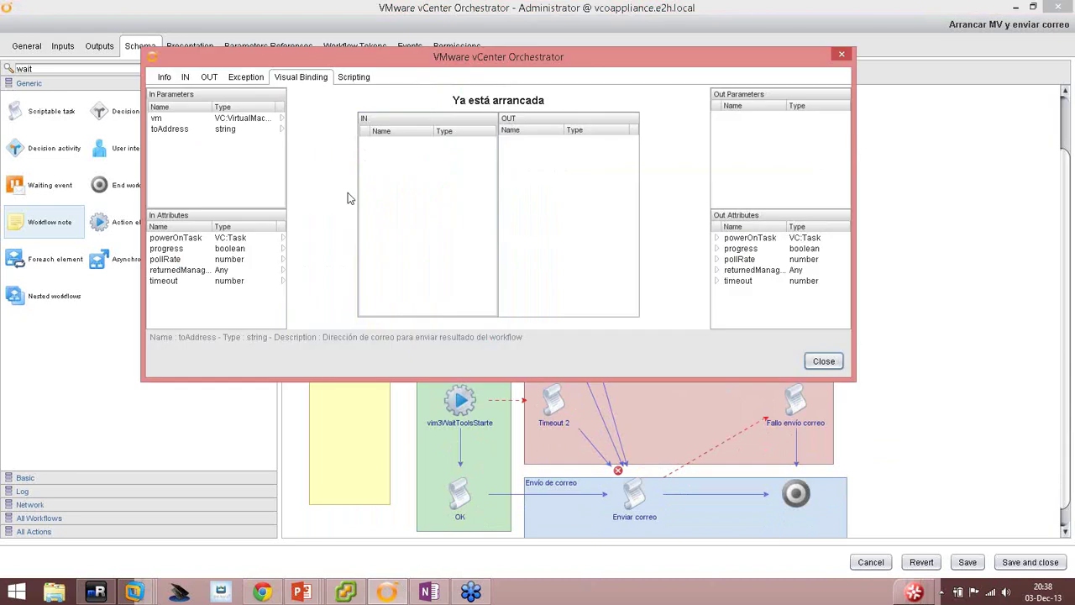
{"action": "left_click", "coordinate": [162, 79]}
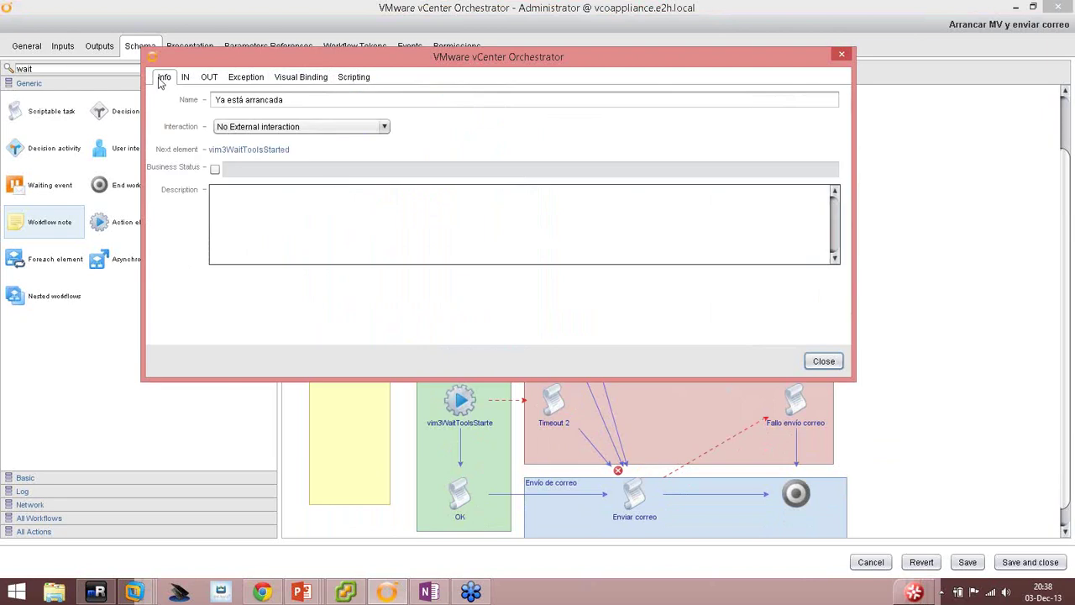
{"action": "left_click", "coordinate": [215, 168]}
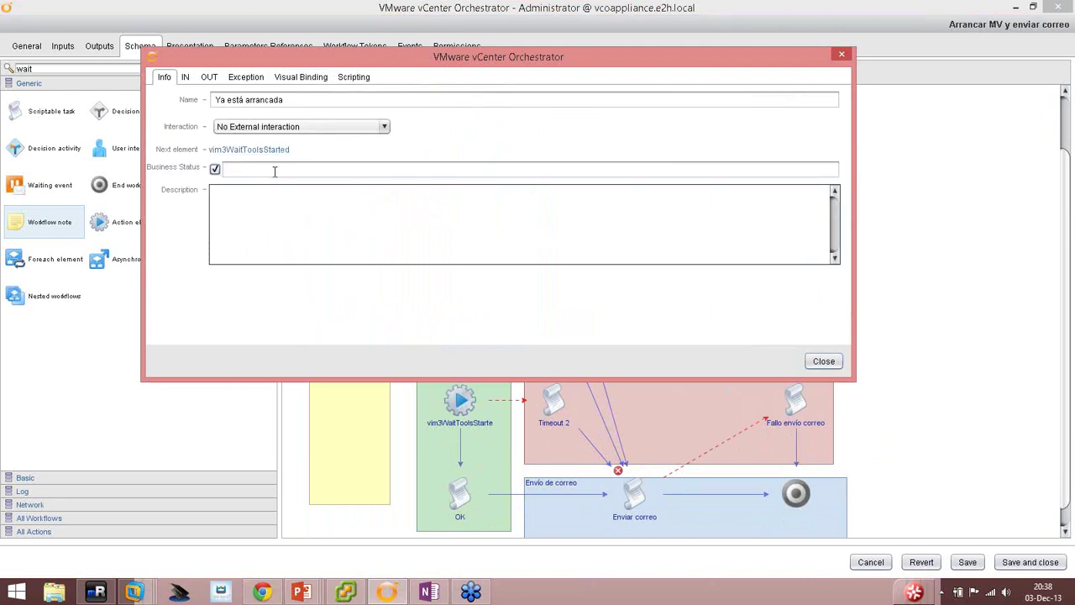
{"action": "left_click", "coordinate": [274, 172]}
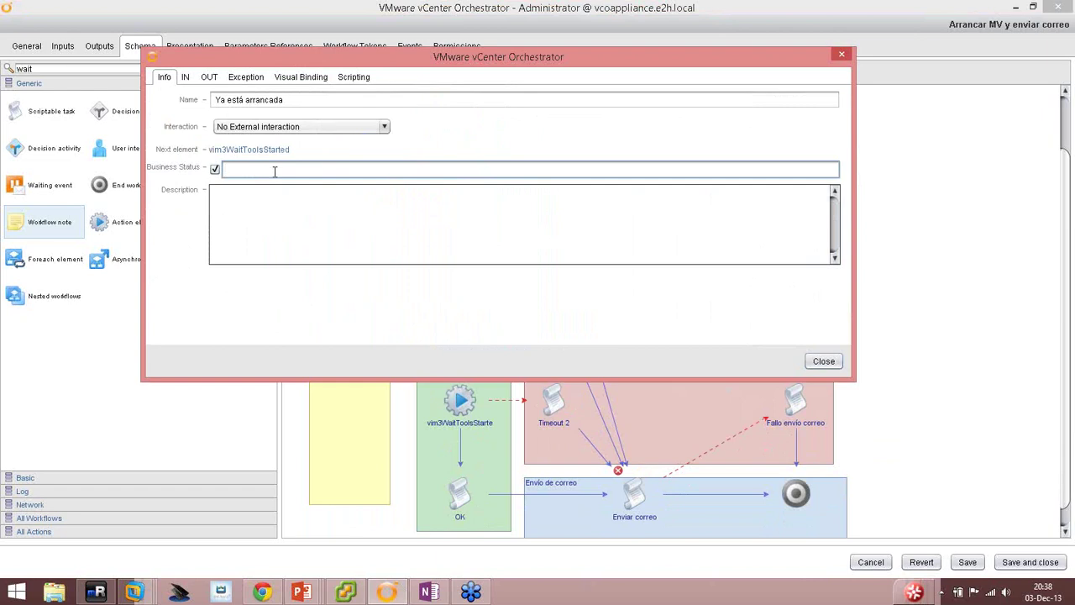
{"action": "type", "text": "MV ya arrancada"}
Add the workflow's vm parameter as the task's input and go to its script.
{"action": "left_click", "coordinate": [185, 77]}
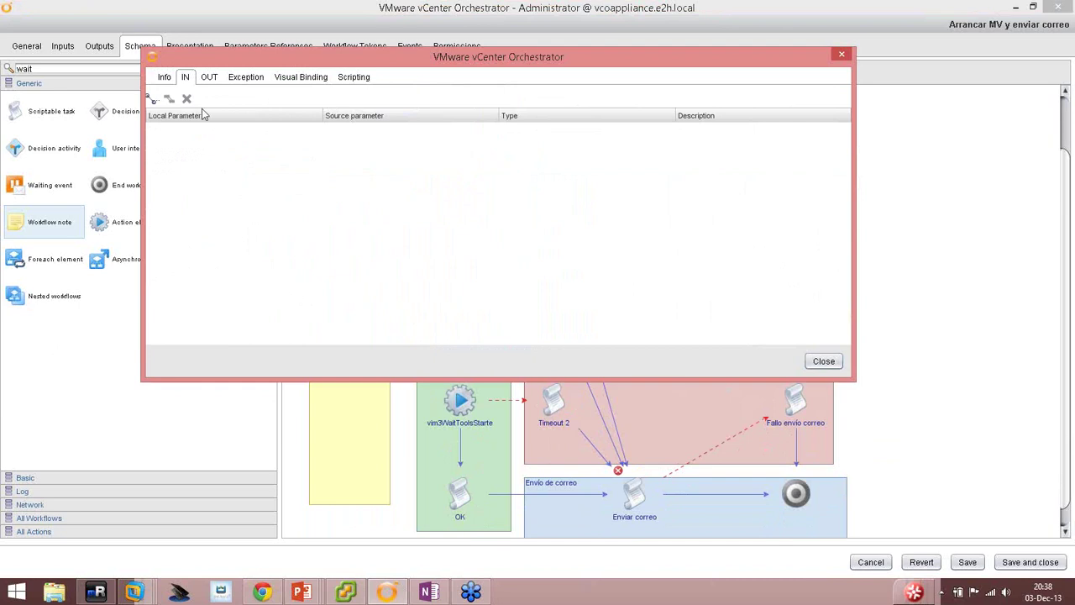
{"action": "left_click", "coordinate": [153, 99]}
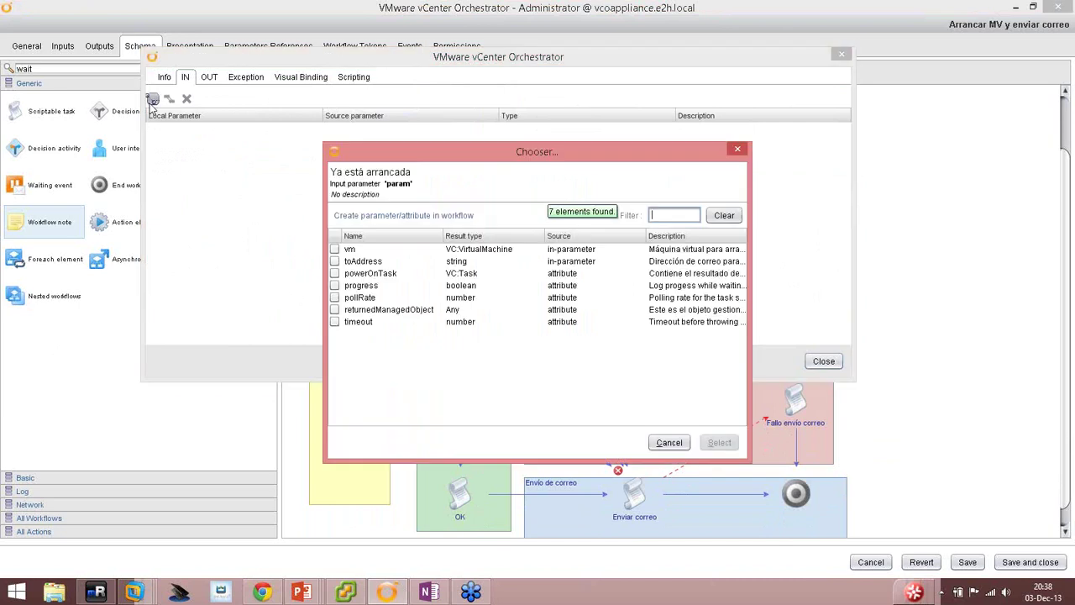
{"action": "left_click", "coordinate": [334, 249]}
{"action": "left_click", "coordinate": [718, 442]}
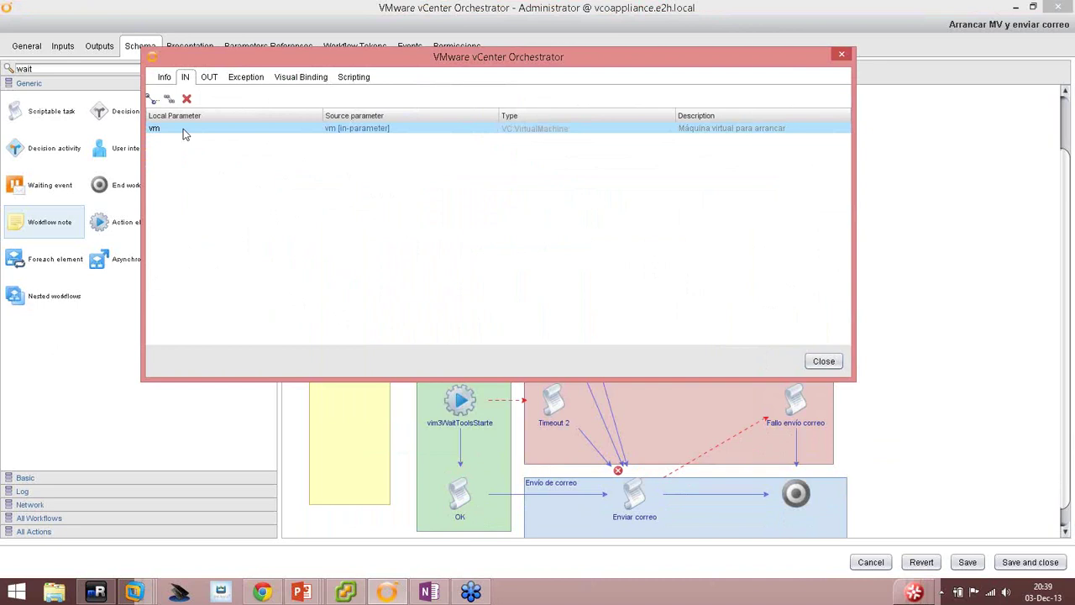
{"action": "left_click", "coordinate": [211, 79]}
{"action": "left_click", "coordinate": [243, 78]}
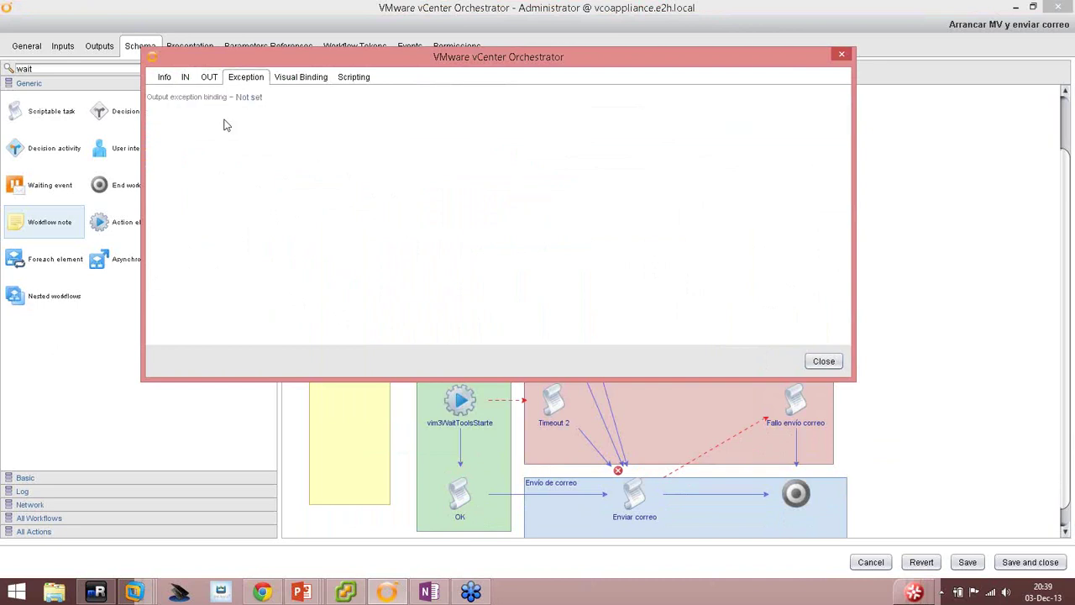
{"action": "left_click", "coordinate": [185, 78]}
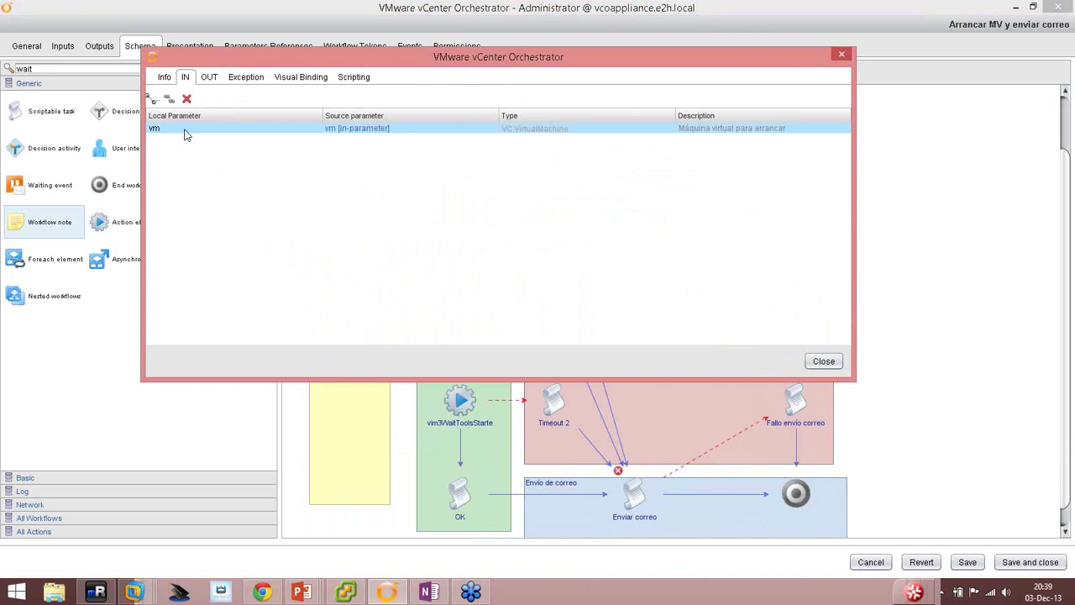
{"action": "left_click", "coordinate": [356, 79]}
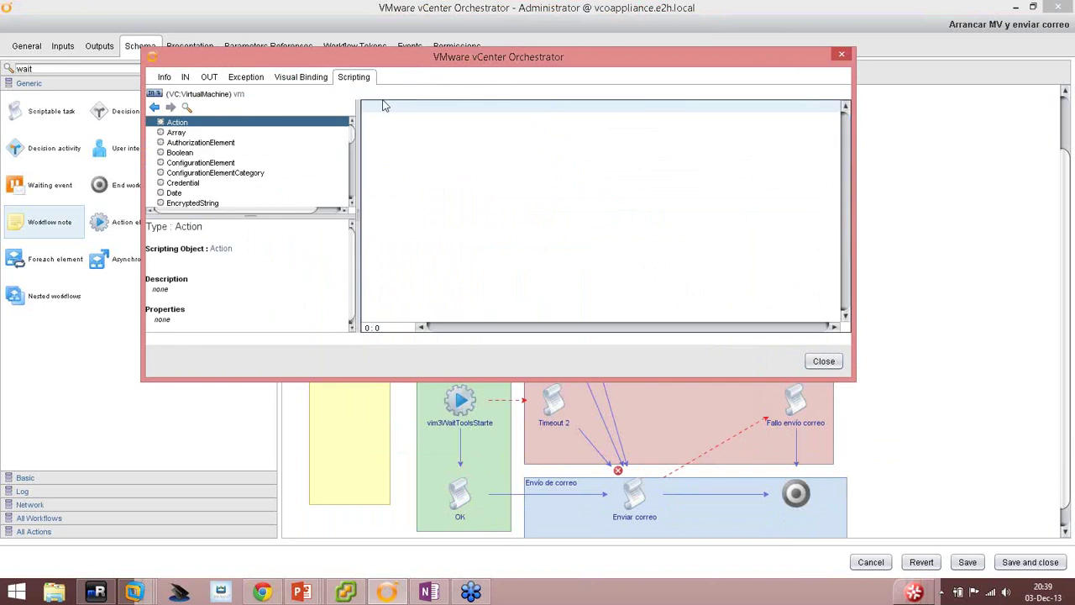
Write a script comment about logging the event to the vCO database.
{"action": "type", "text": "//"}
{"action": "type", "text": "Escribir"}
{"action": "type", "text": " el a"}
{"action": "type", "text": "iguiente evento "}
{"action": "type", "text": "en el"}
{"action": "key", "text": "BackSpace"}
{"action": "key", "text": "BackSpace"}
{"action": "type", "text": "la base de datos de vCO"}
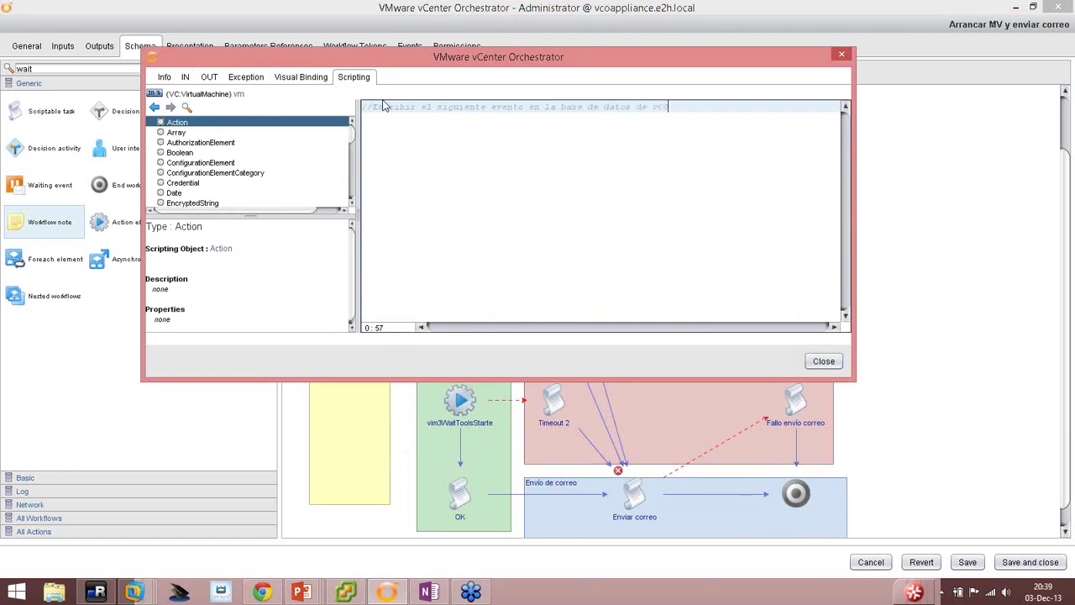
Add a Server.log call building the message from "VM '" + vm.name + " ya arrancada".
{"action": "key", "text": "Return"}
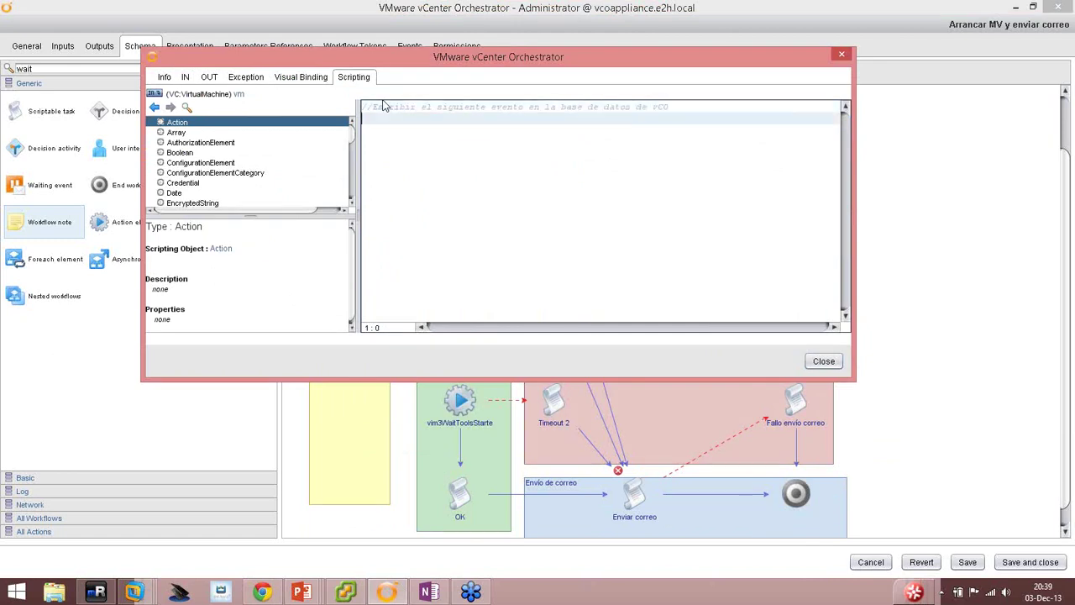
{"action": "type", "text": "Server.log()"}
{"action": "key", "text": "Left"}
{"action": "type", "text": "\"VM '\" + vm.name"}
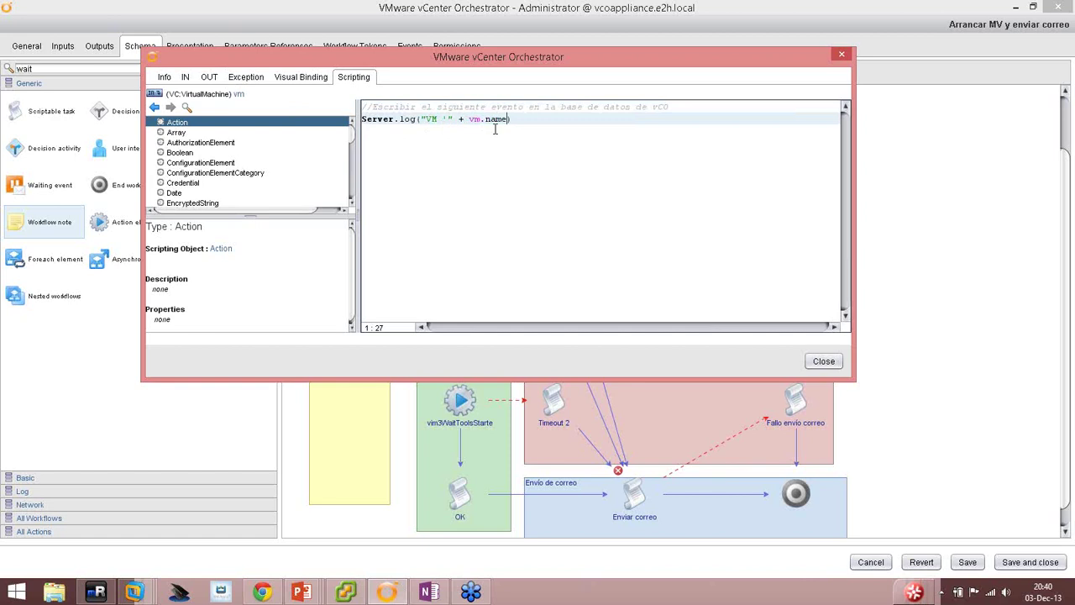
{"action": "type", "text": "+ \""}
{"action": "type", "text": "\""}
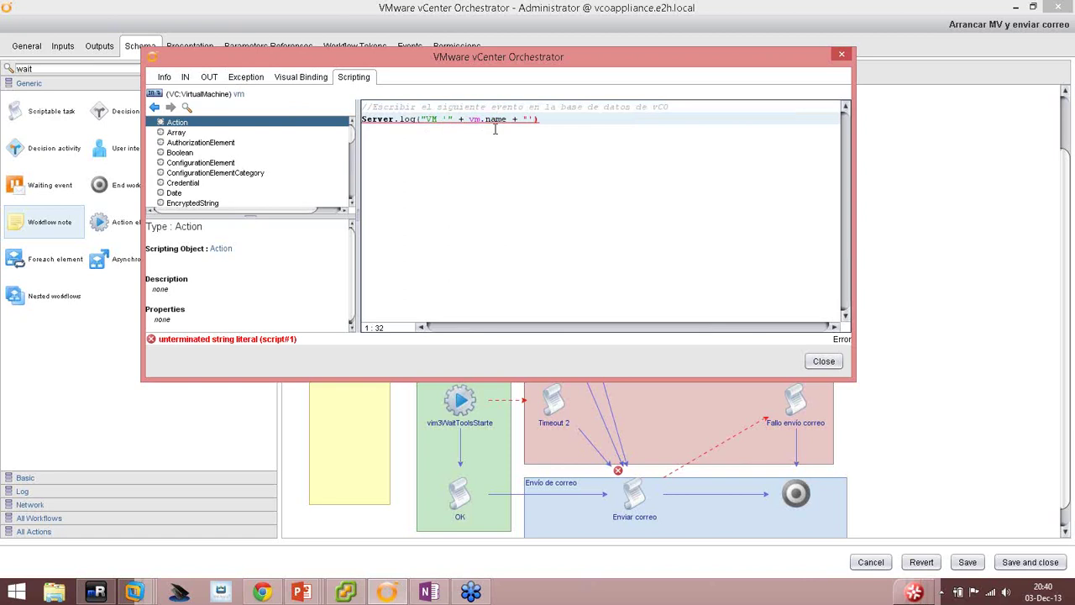
{"action": "type", "text": " ya arrancada\");"}
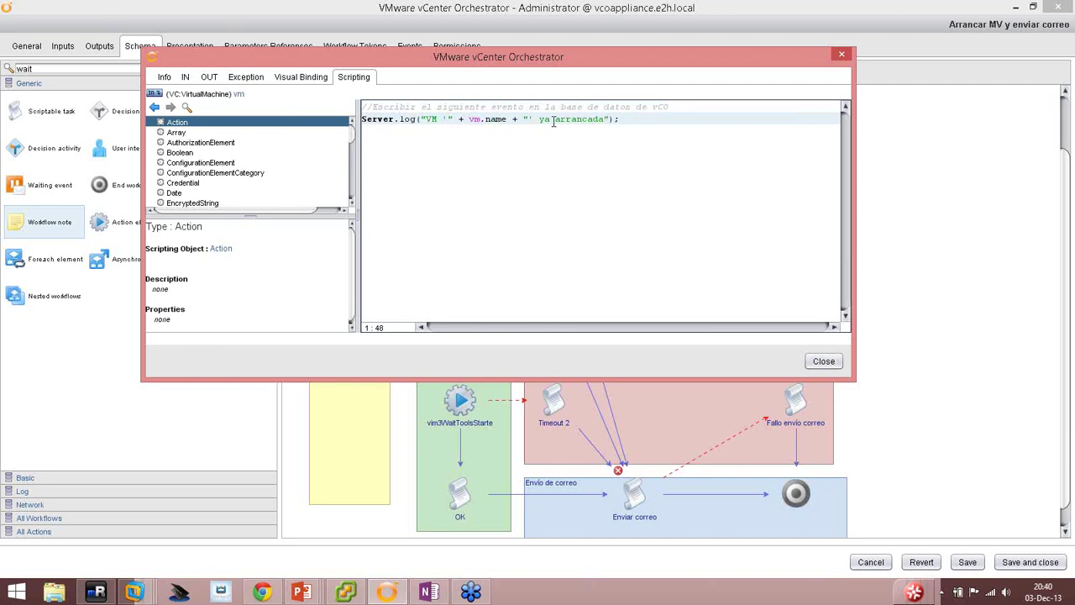
Insert 'esta' after 'ya' in the log message and close the script editor.
{"action": "left_click", "coordinate": [550, 118]}
{"action": "type", "text": "esta"}
{"action": "left_click", "coordinate": [825, 362]}
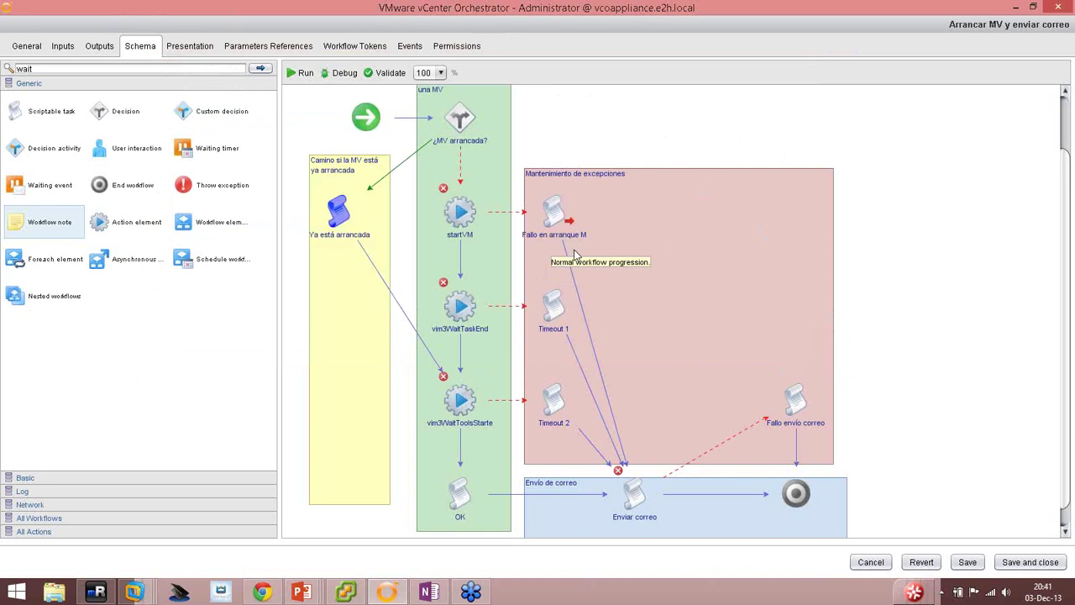
Bind the workflow's vm as Fallo en arranque MV's input and start a new input attribute.
{"action": "left_click", "coordinate": [546, 214]}
{"action": "left_click", "coordinate": [553, 188]}
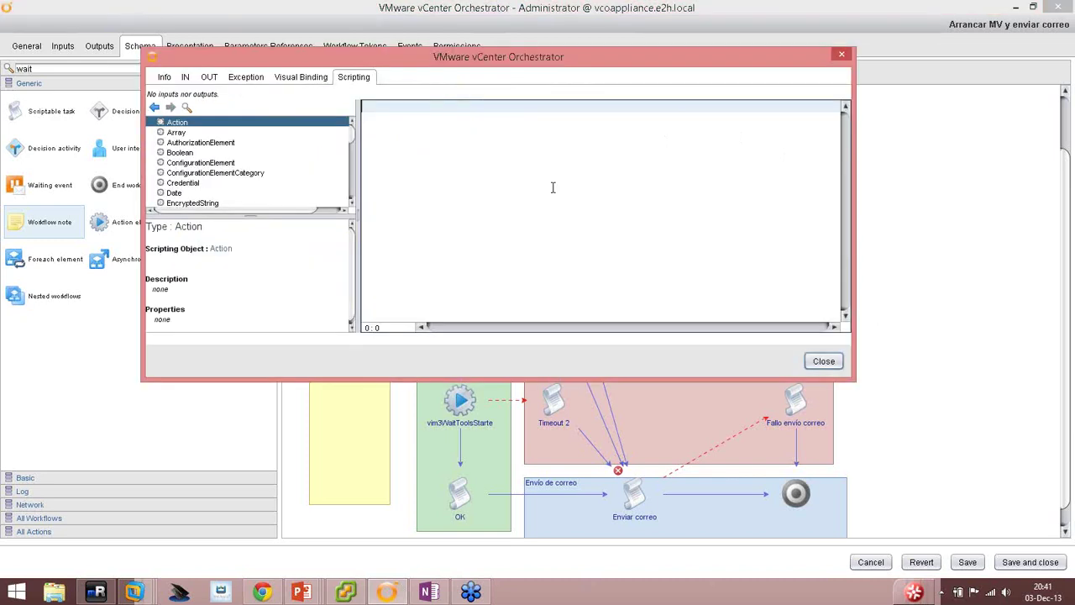
{"action": "left_click", "coordinate": [165, 78]}
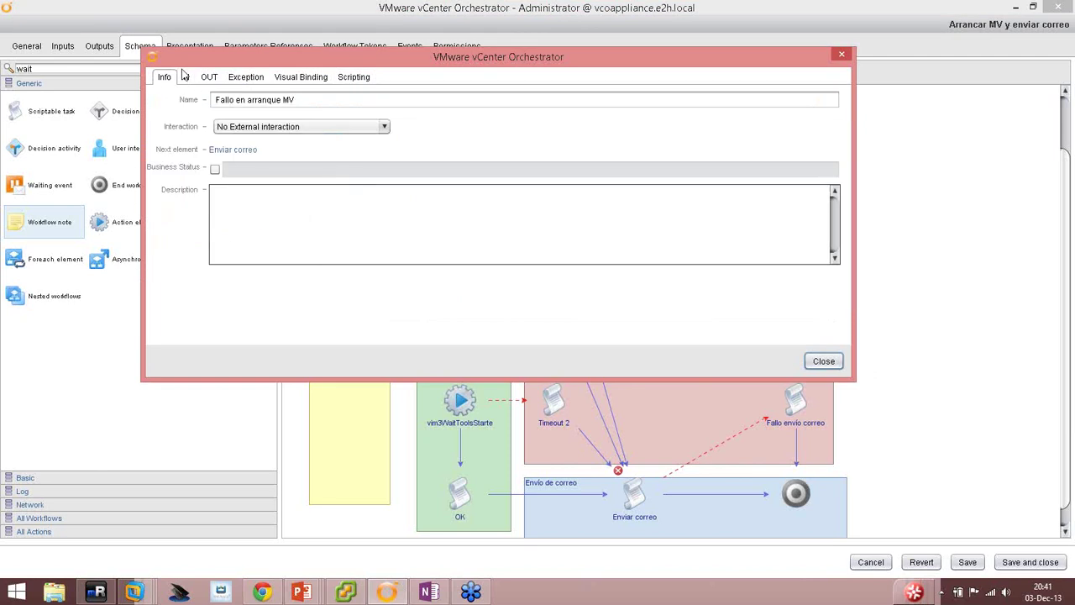
{"action": "left_click", "coordinate": [185, 76]}
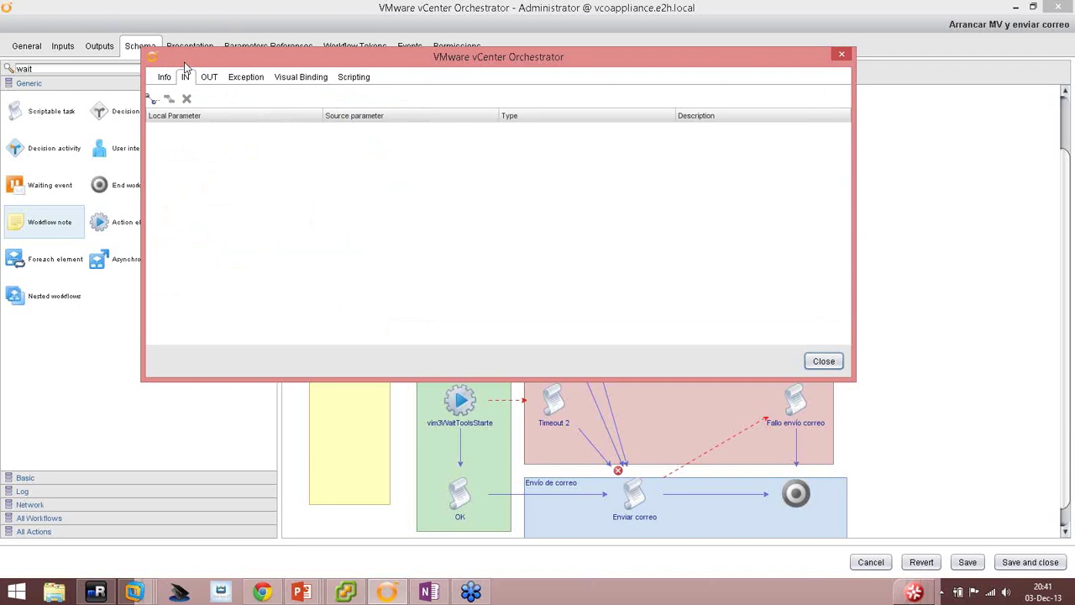
{"action": "left_click", "coordinate": [153, 98]}
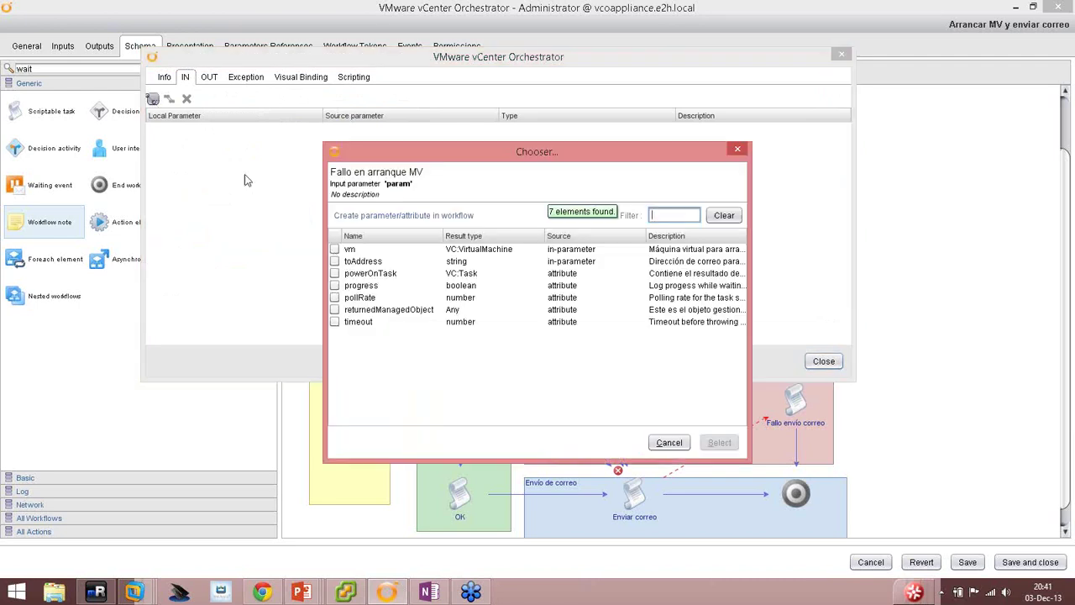
{"action": "left_click", "coordinate": [334, 249]}
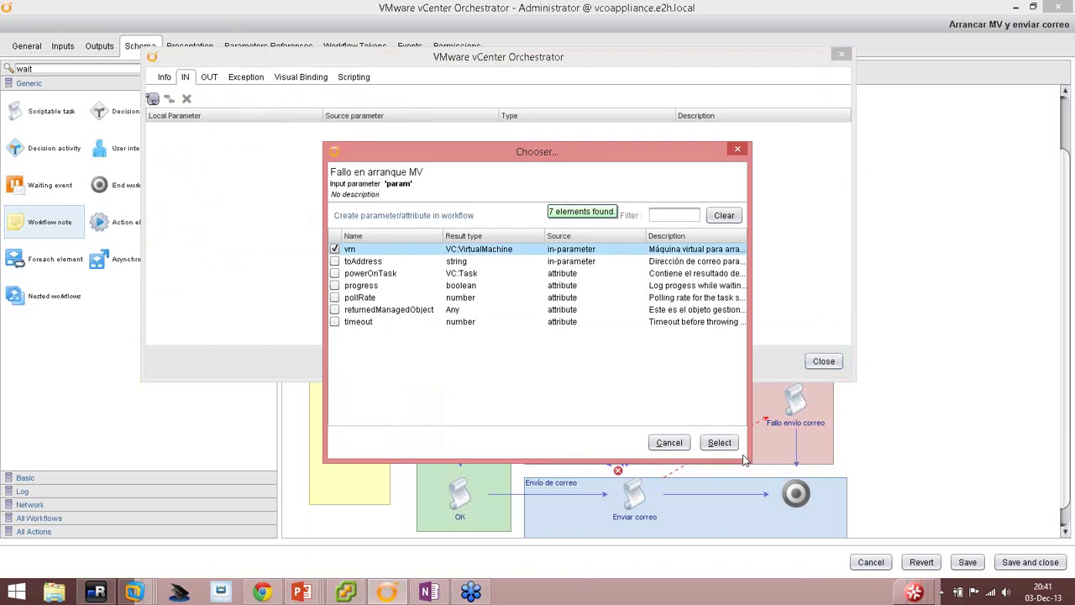
{"action": "left_click", "coordinate": [722, 442]}
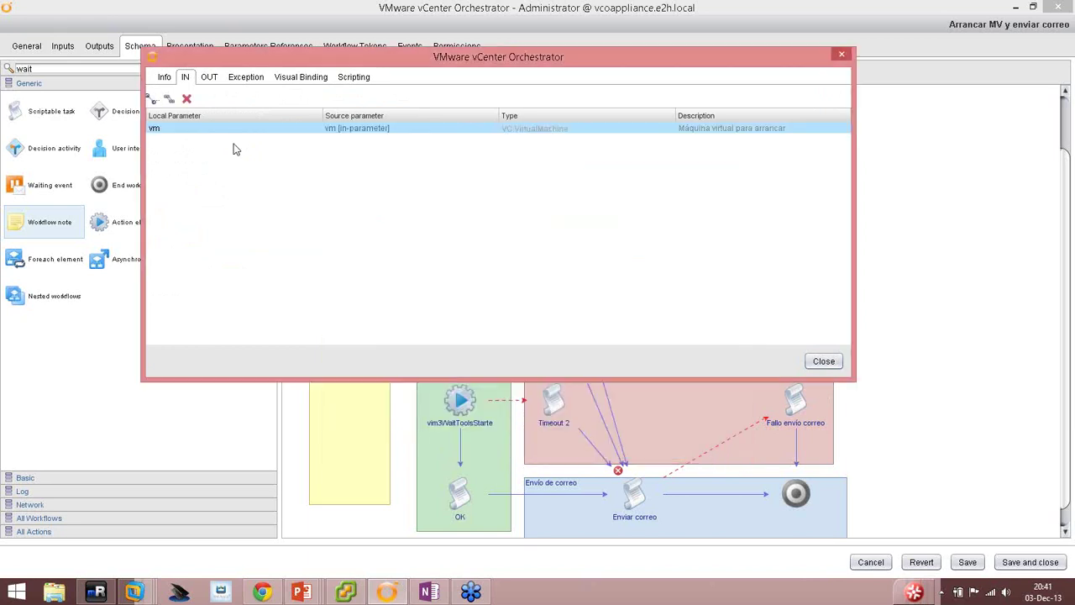
{"action": "left_click", "coordinate": [153, 99]}
{"action": "left_click", "coordinate": [386, 217]}
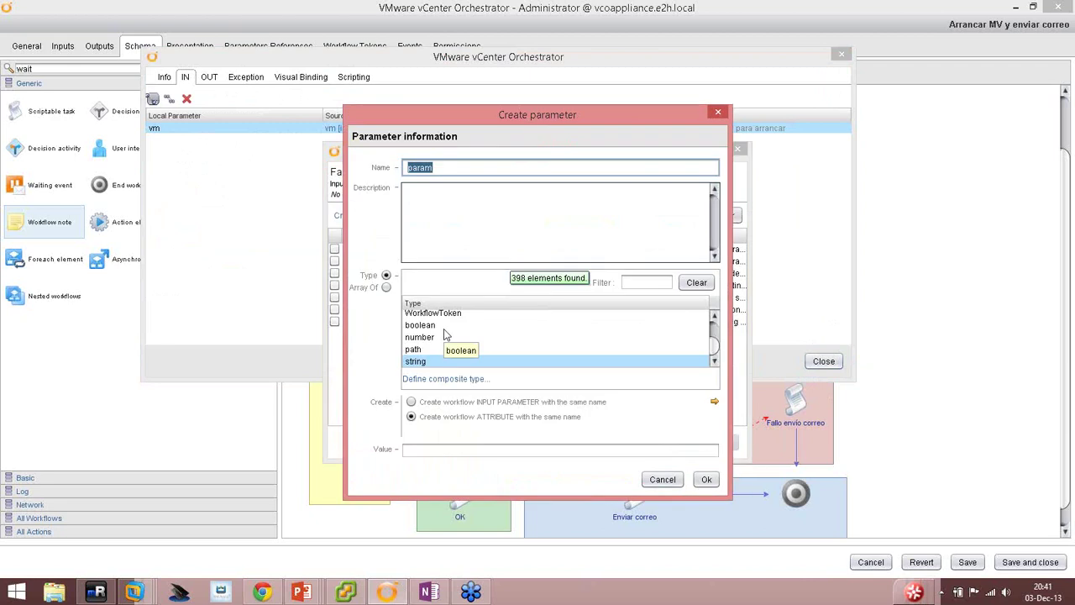
Name the new attribute errorCode, described 'Captura cualquier excepción mientras arranca una MV', and confirm it.
{"action": "type", "text": "errorCode"}
{"action": "left_click", "coordinate": [511, 219]}
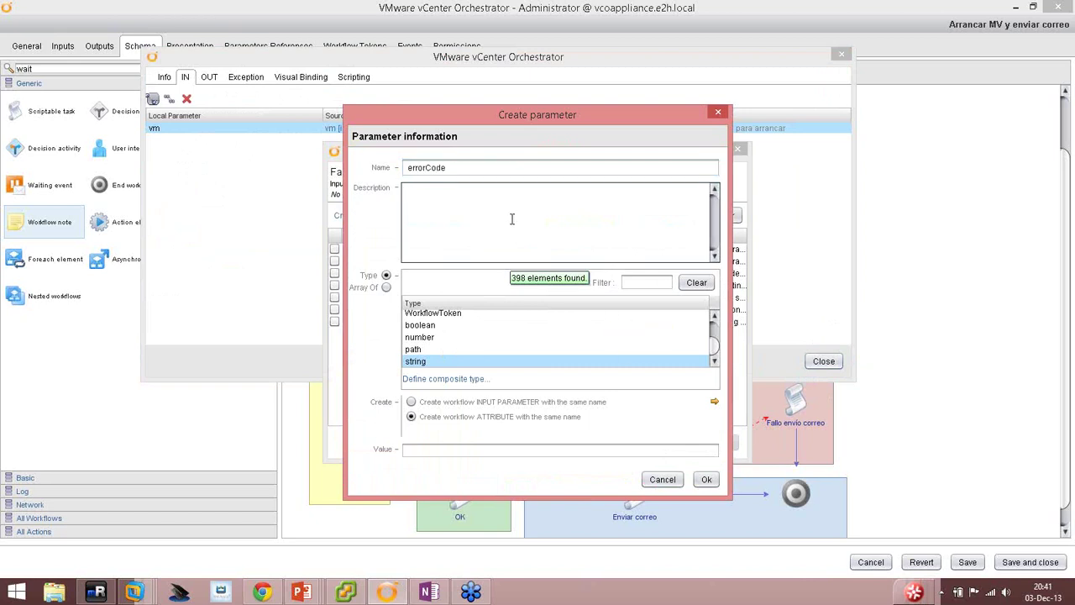
{"action": "type", "text": "Captura cualquier excepción mientras"}
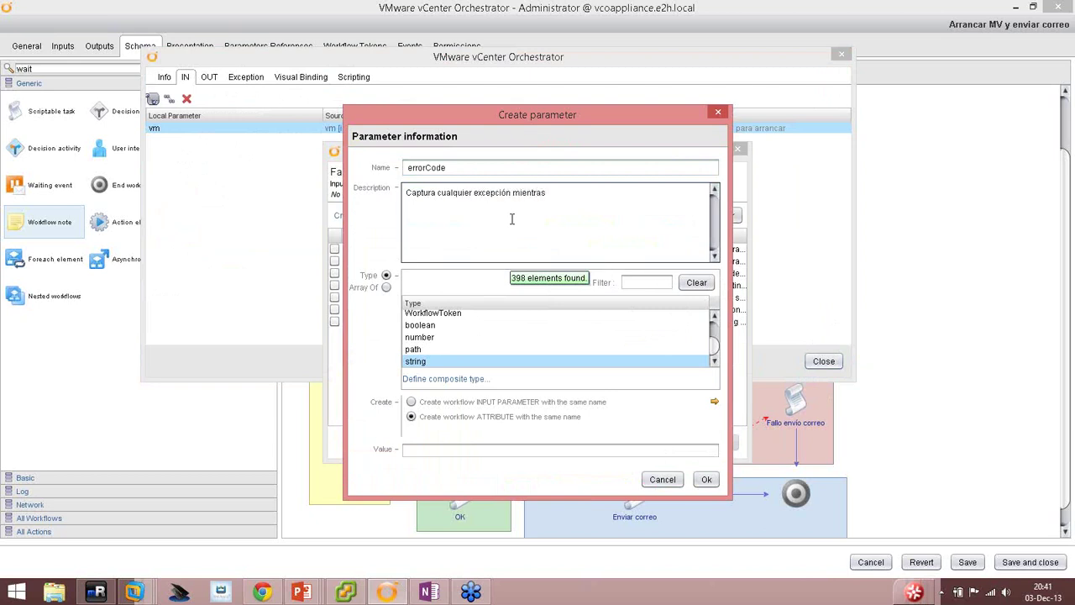
{"action": "type", "text": " arranca una MV"}
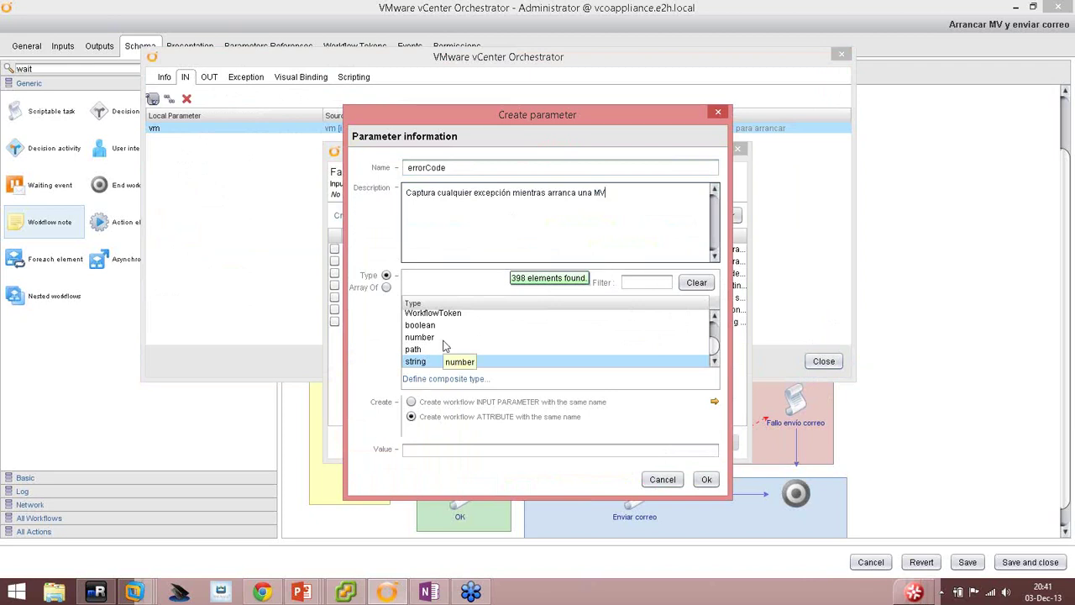
{"action": "left_click", "coordinate": [706, 478]}
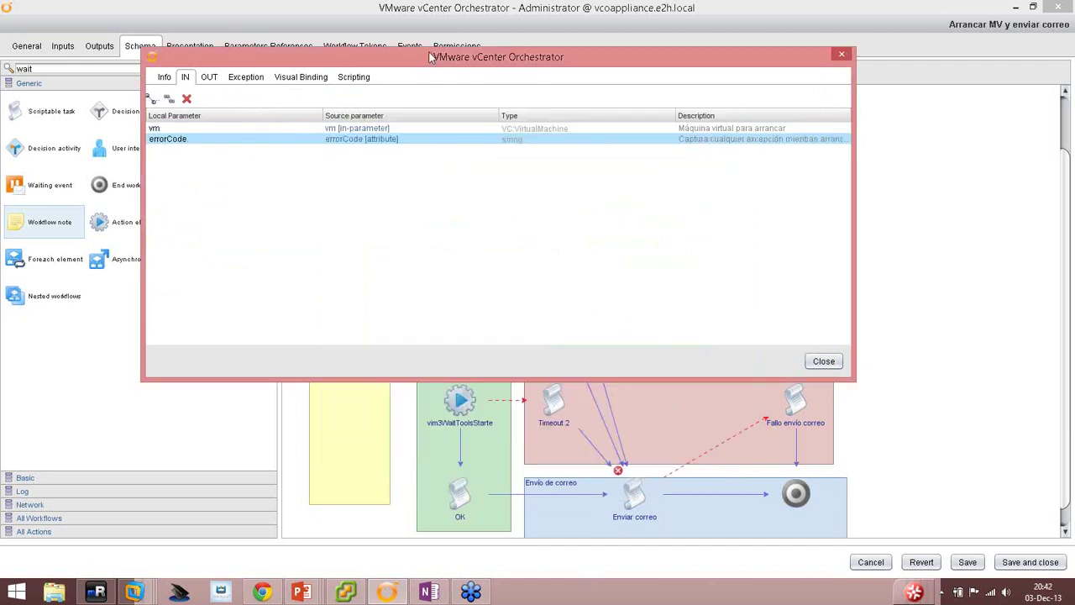
{"action": "left_click_drag", "start_coordinate": [694, 157], "coordinate": [667, 295]}
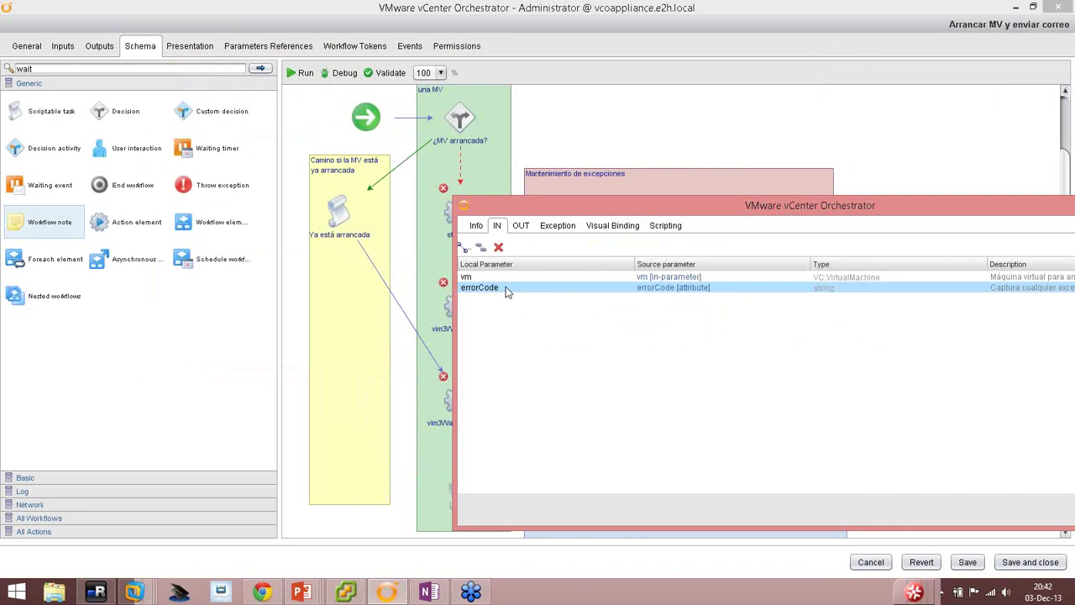
{"action": "left_click_drag", "start_coordinate": [544, 211], "coordinate": [649, 303]}
{"action": "left_click", "coordinate": [553, 212]}
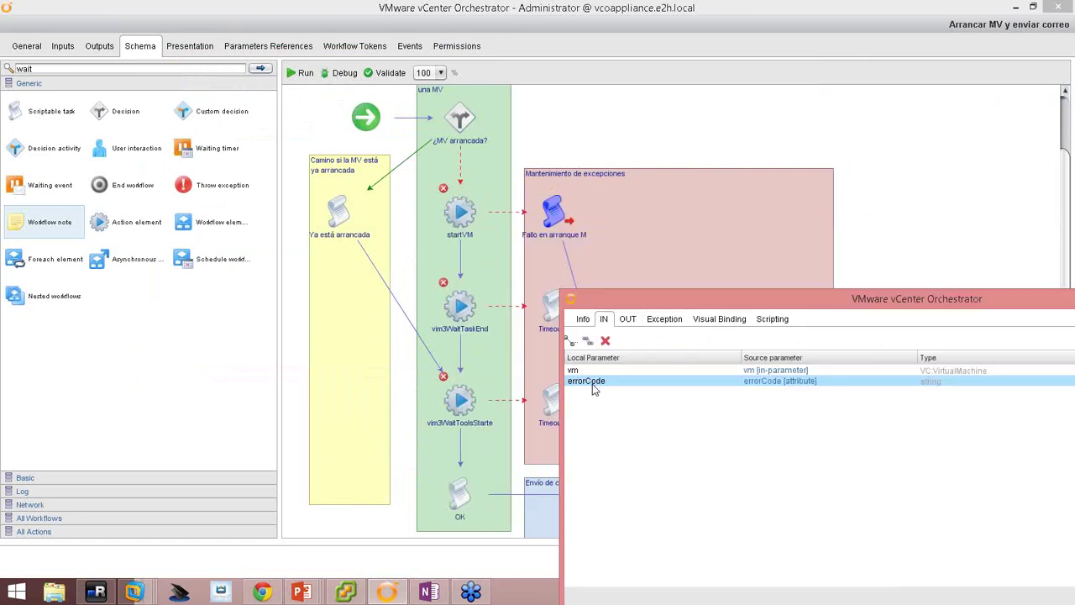
{"action": "mouse_move", "coordinate": [457, 205]}
{"action": "left_click_drag", "start_coordinate": [707, 297], "coordinate": [311, 132]}
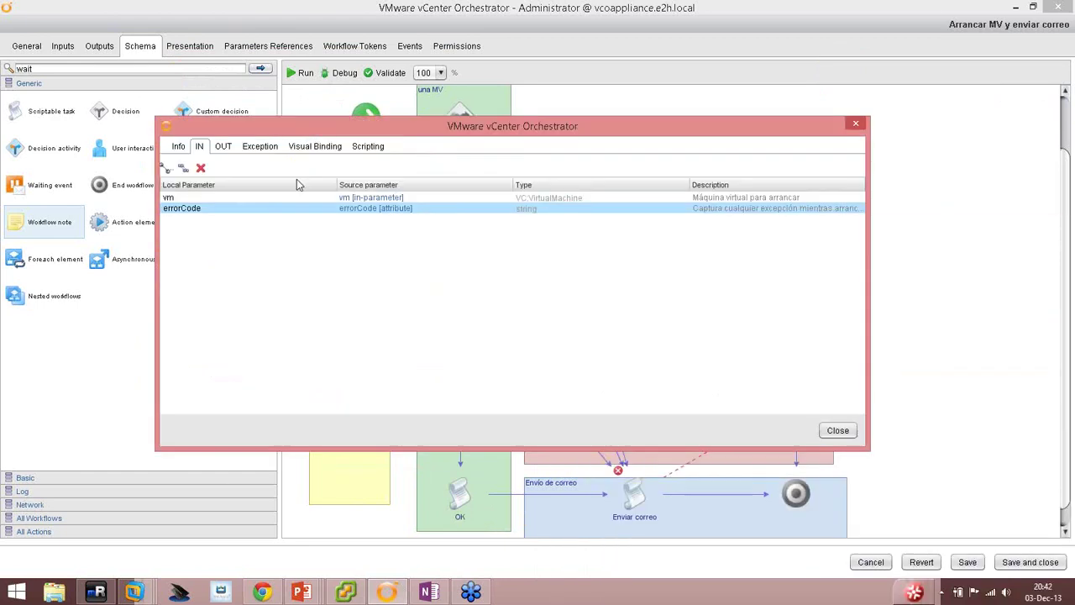
{"action": "left_click", "coordinate": [223, 147]}
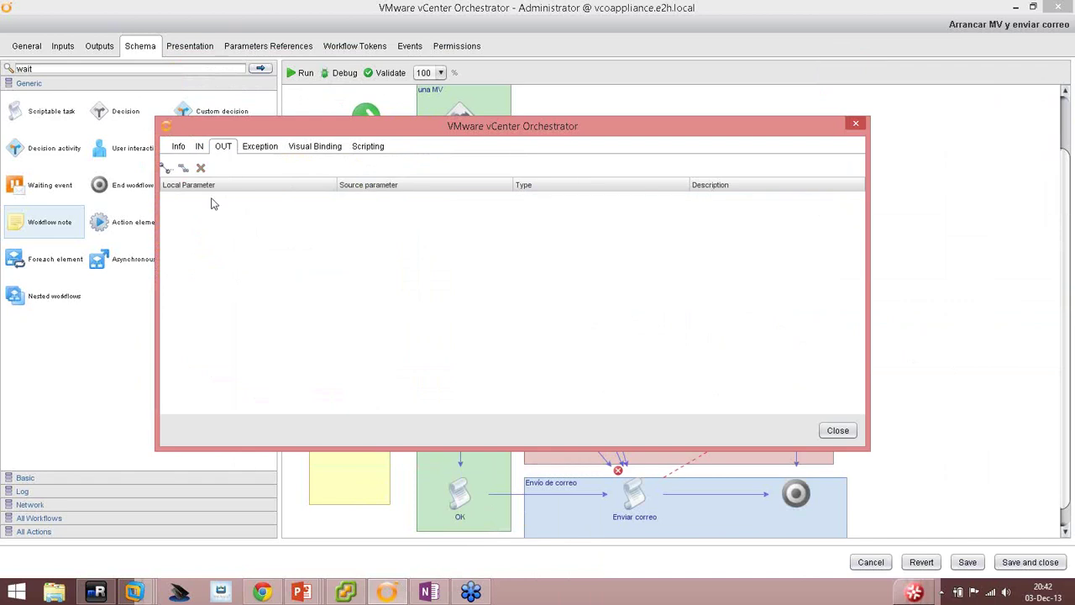
Bind Fallo en arranque MV's output to a new attribute 'body' described 'Mensaje del correo'.
{"action": "left_click", "coordinate": [167, 169]}
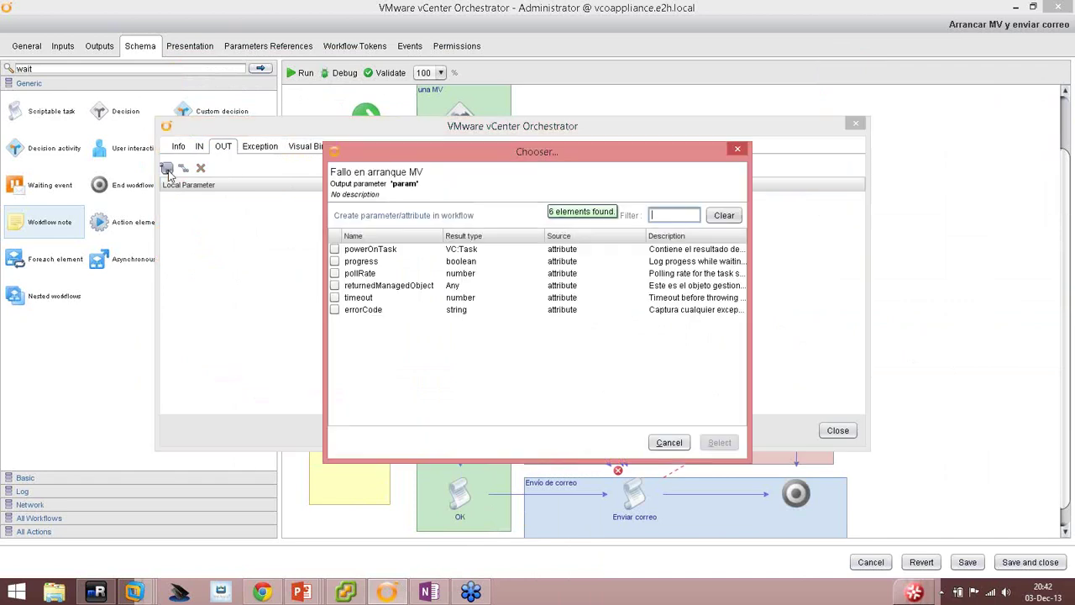
{"action": "left_click", "coordinate": [370, 222]}
{"action": "type", "text": "body"}
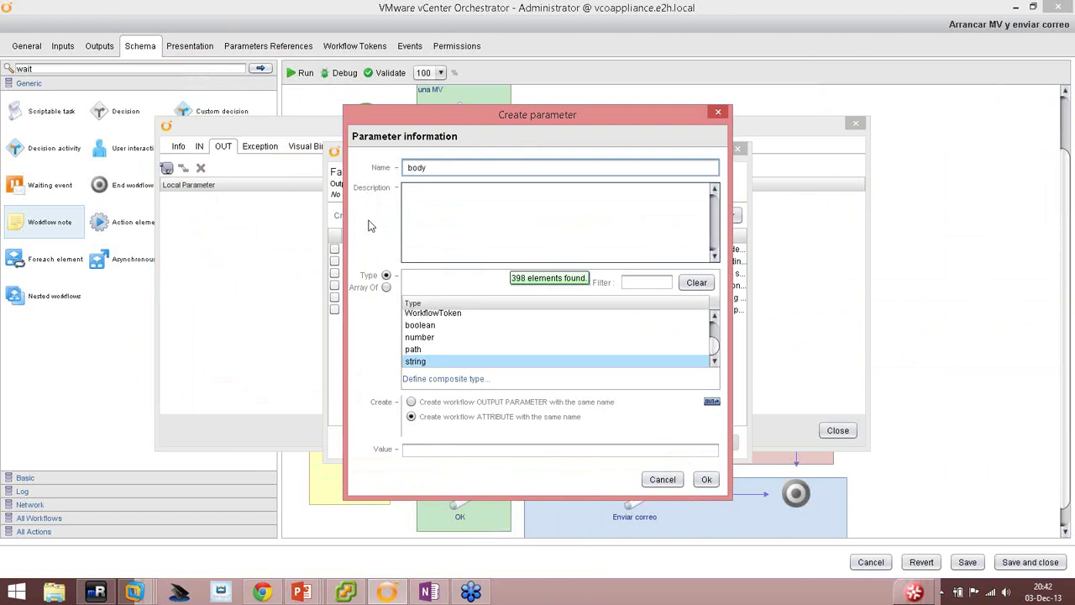
{"action": "left_click", "coordinate": [502, 214]}
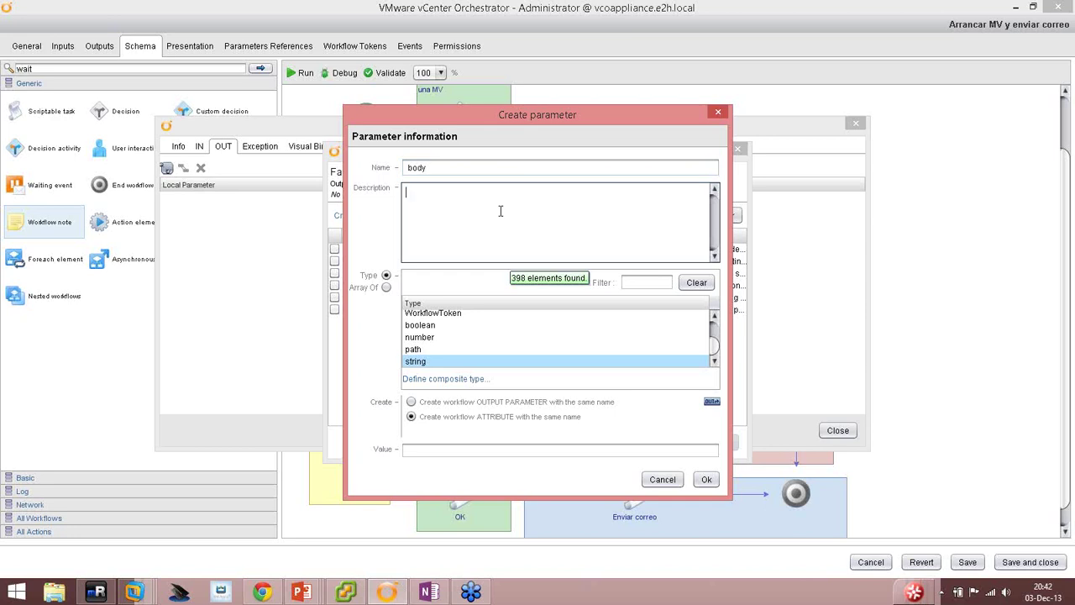
{"action": "type", "text": "Mensaje del correo"}
{"action": "left_click", "coordinate": [708, 479]}
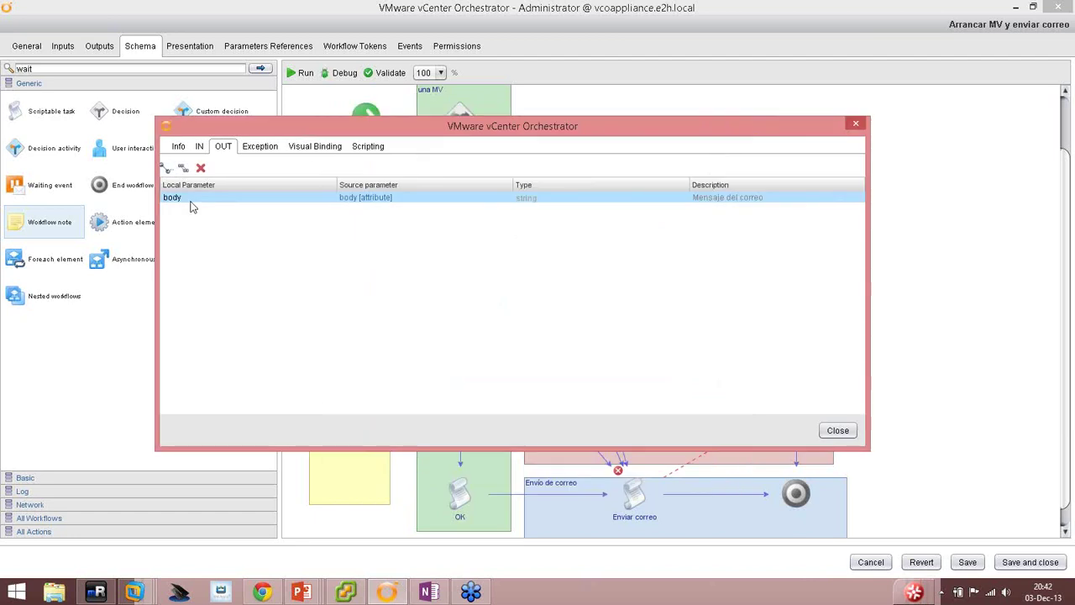
Write body = "No se ha podido ejecutar powerOnVM_Task() en la MV '" + vm.name ... + errorCode in the script.
{"action": "left_click", "coordinate": [367, 147]}
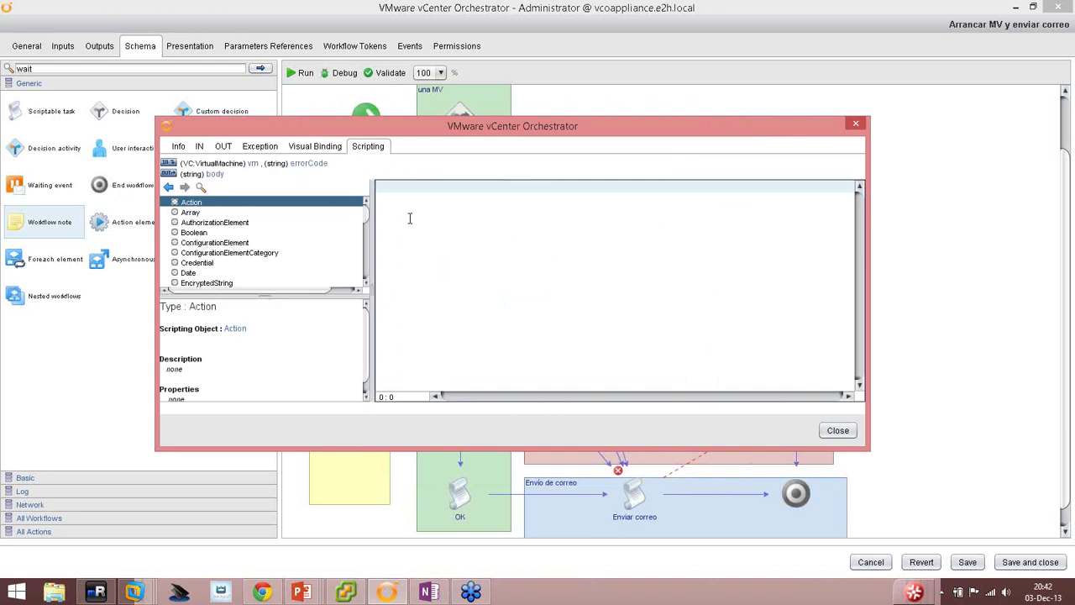
{"action": "type", "text": "body"}
{"action": "type", "text": "= \"No se ha podido ejecutar"}
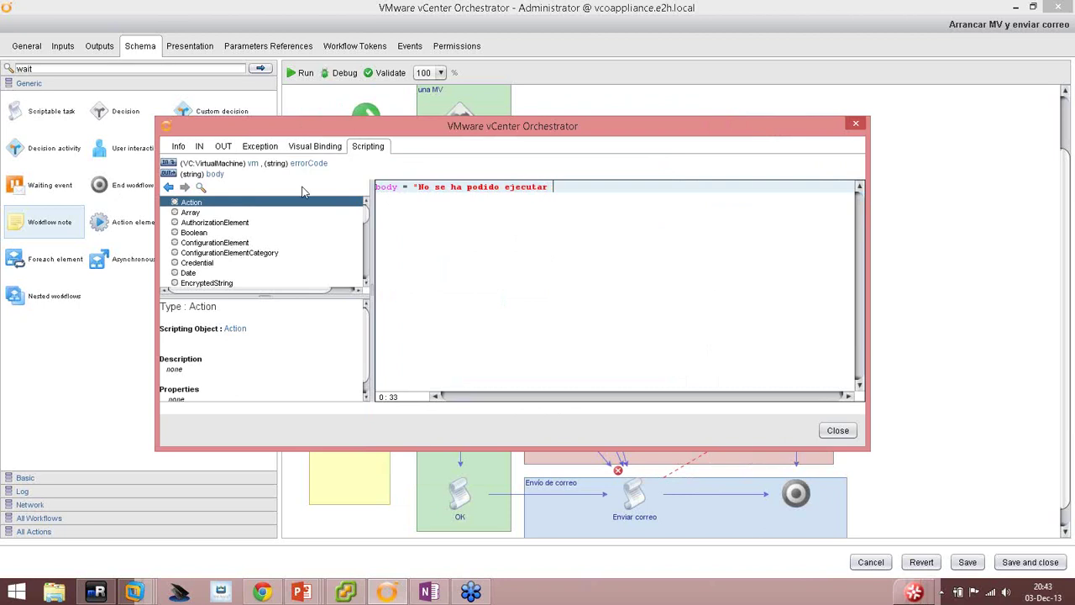
{"action": "type", "text": " powerOnV"}
{"action": "key", "text": "BackSpace"}
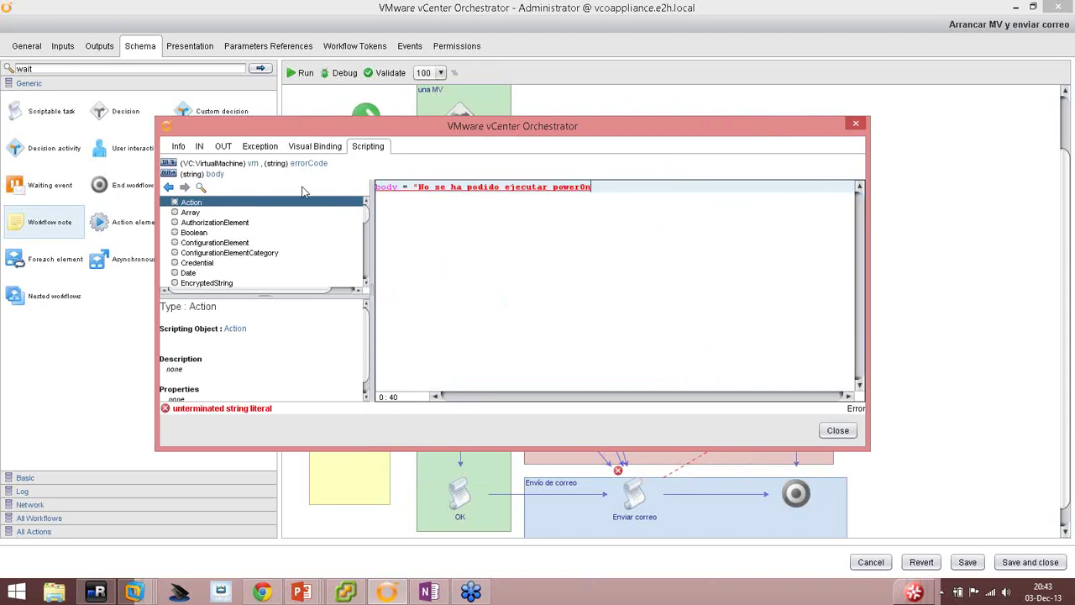
{"action": "type", "text": "VM_Task() en la"}
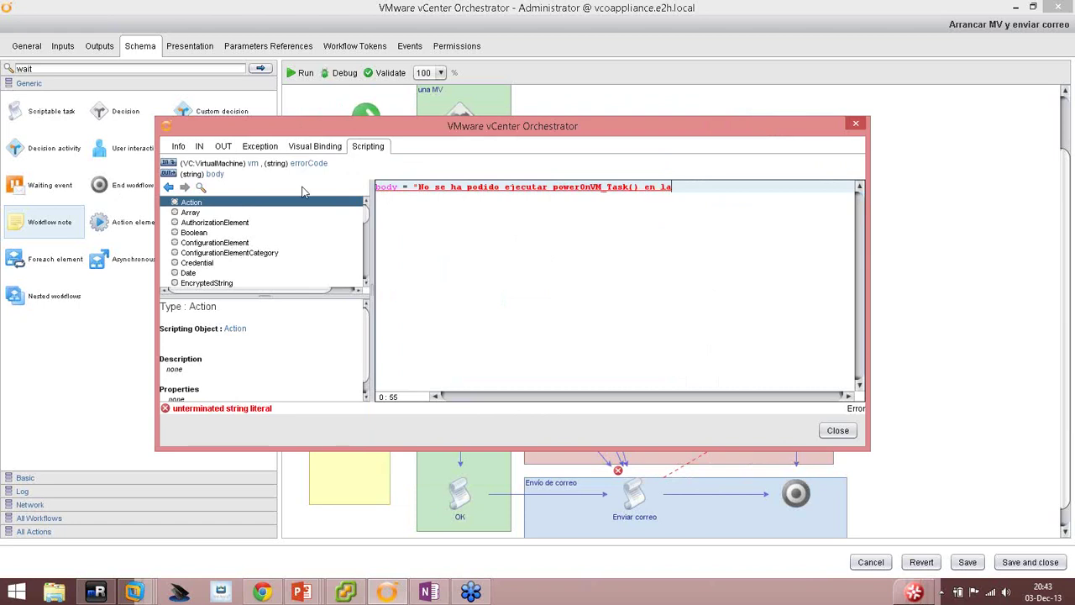
{"action": "type", "text": " MV'"}
{"action": "key", "text": "BackSpace"}
{"action": "type", "text": "'"}
{"action": "key", "text": "BackSpace"}
{"action": "type", "text": "\" +"}
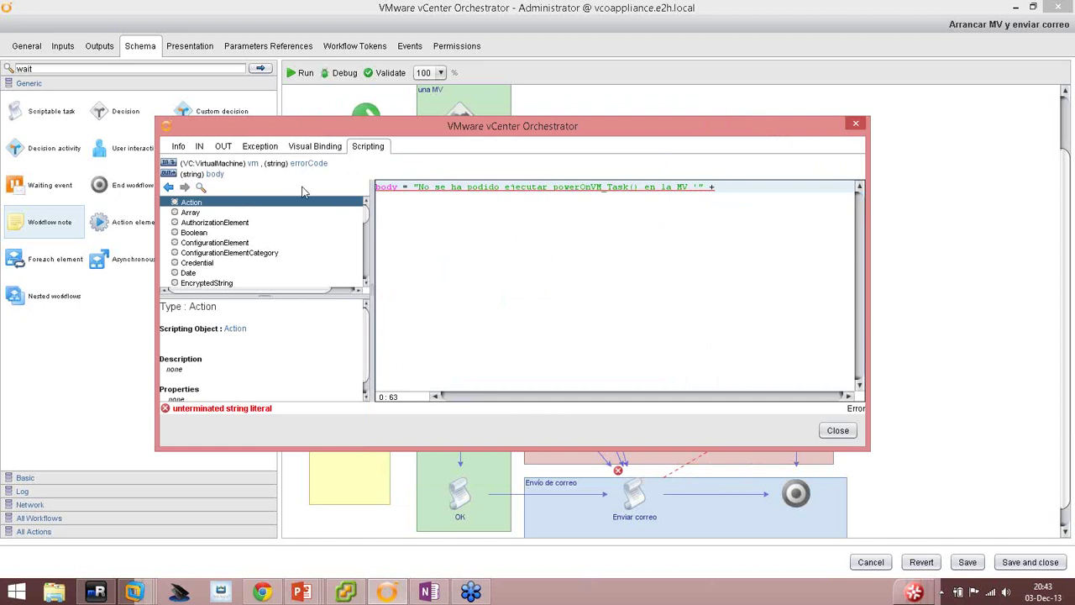
{"action": "type", "text": " vm.name"}
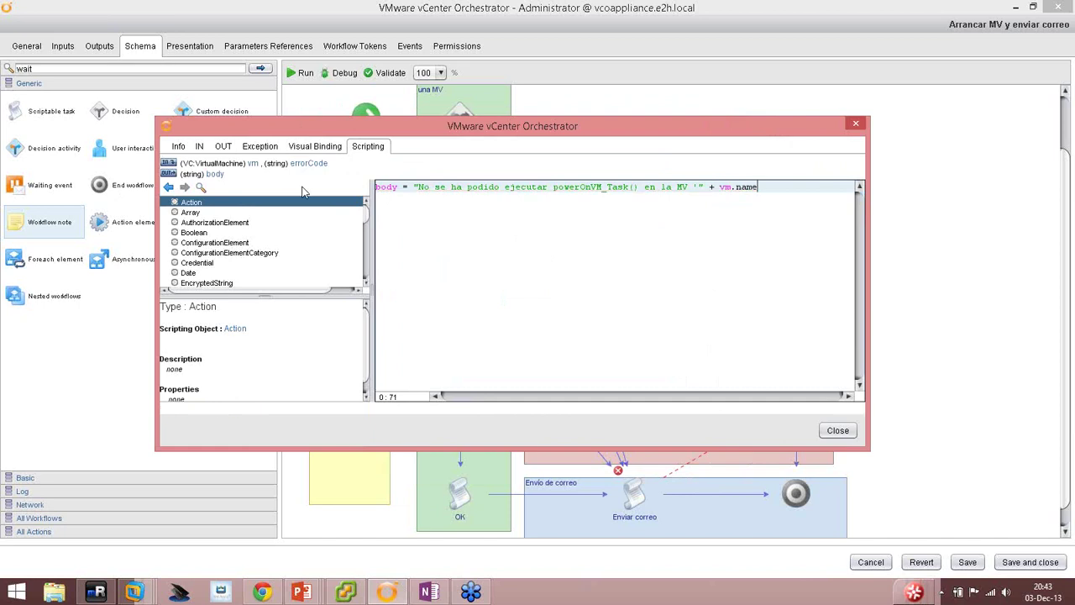
{"action": "type", "text": " \""}
{"action": "type", "text": "'"}
{"action": "type", "text": ", "}
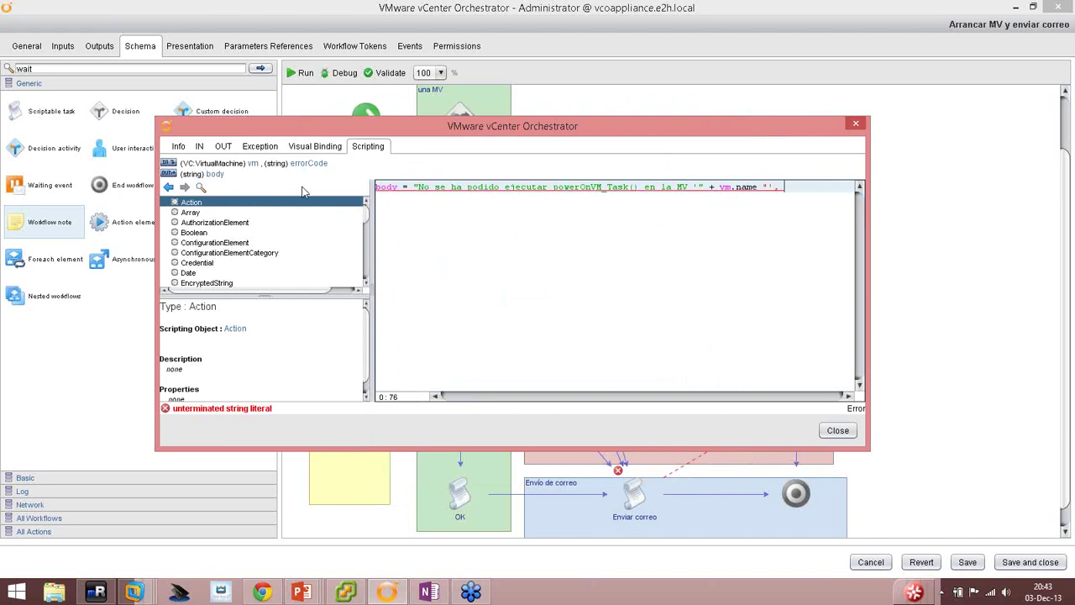
{"action": "type", "text": "excepción encontrada"}
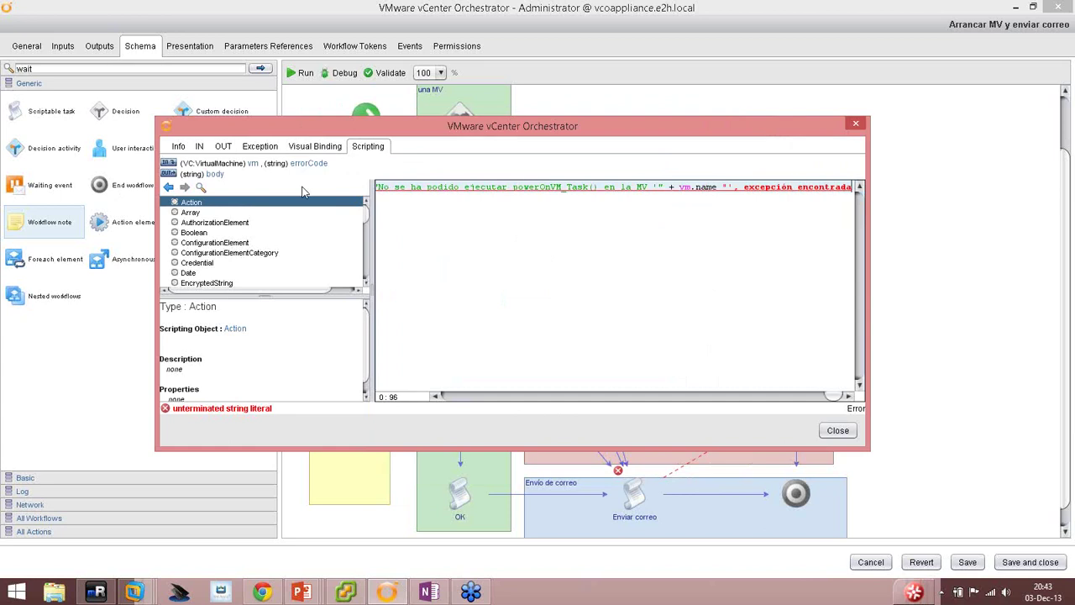
{"action": "type", "text": ": \""}
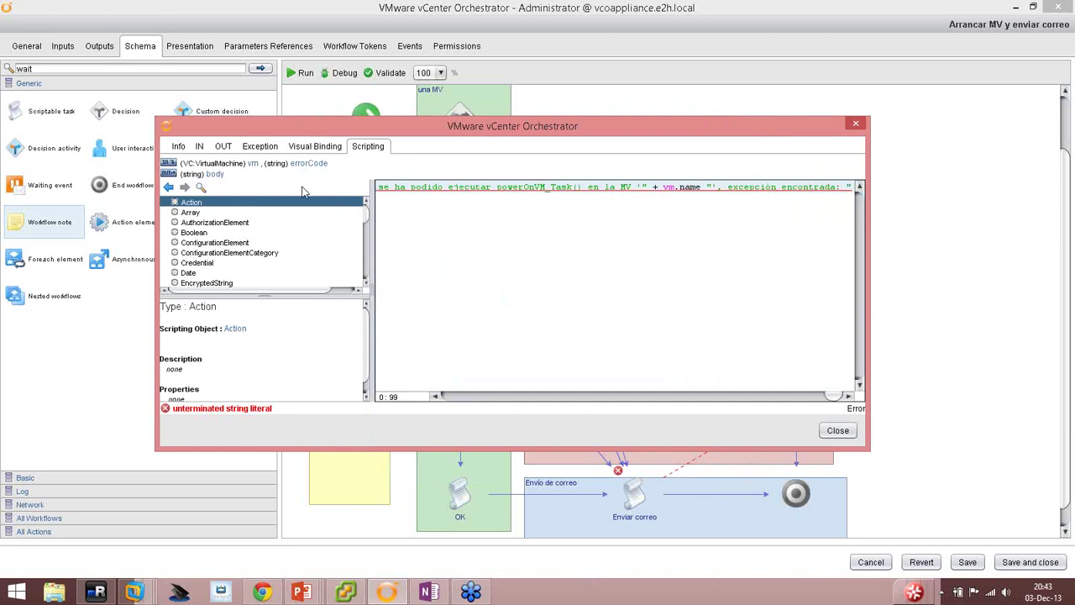
{"action": "type", "text": " + erro"}
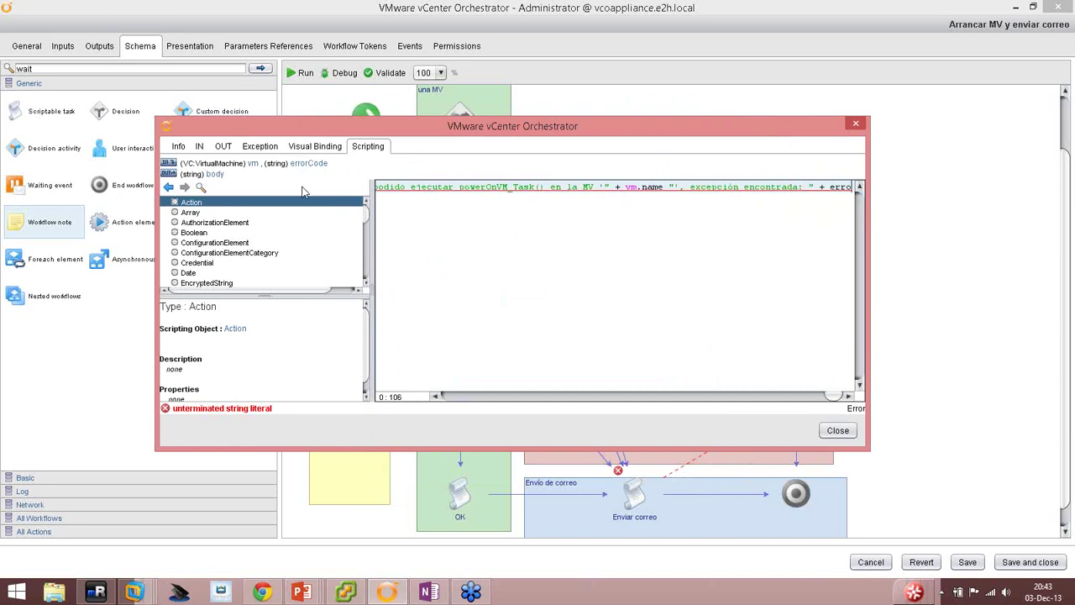
{"action": "type", "text": "rCode;"}
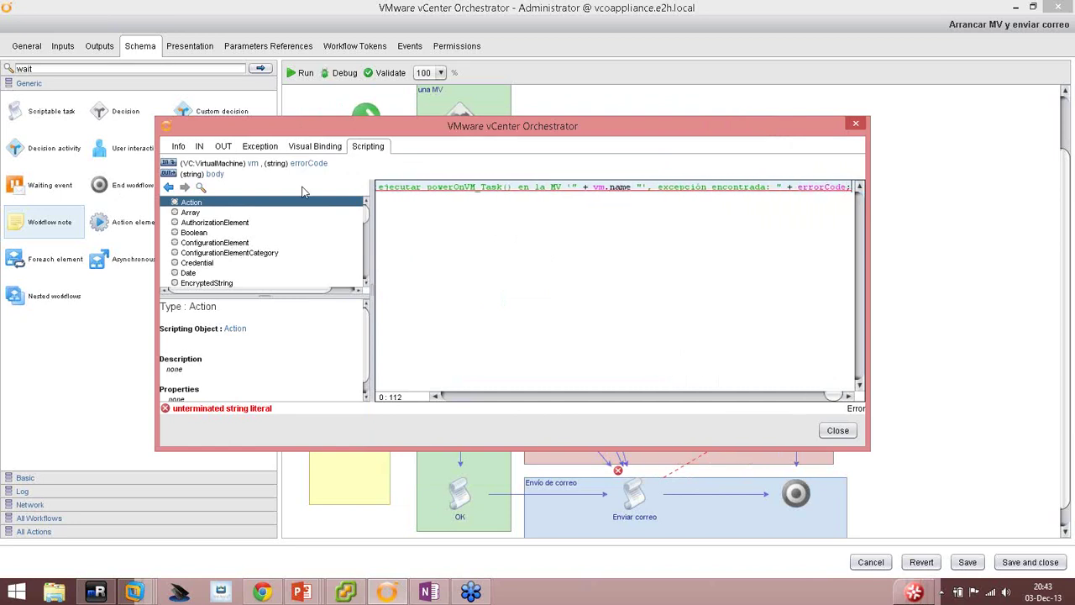
{"action": "key", "text": "Return"}
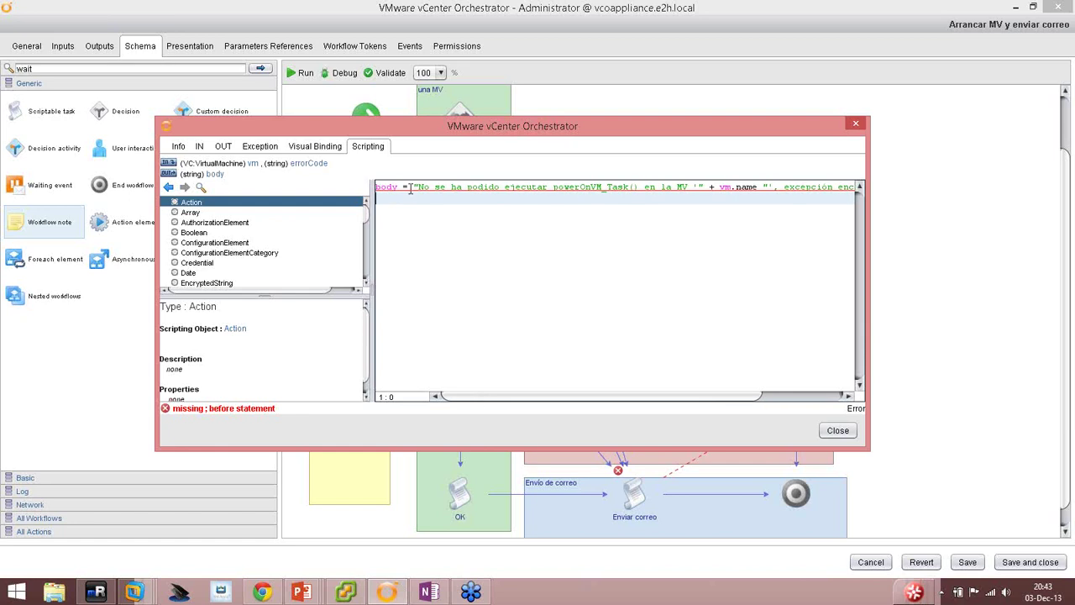
Review the new body line and move to the empty line below it.
{"action": "left_click_drag", "start_coordinate": [501, 401], "coordinate": [514, 404]}
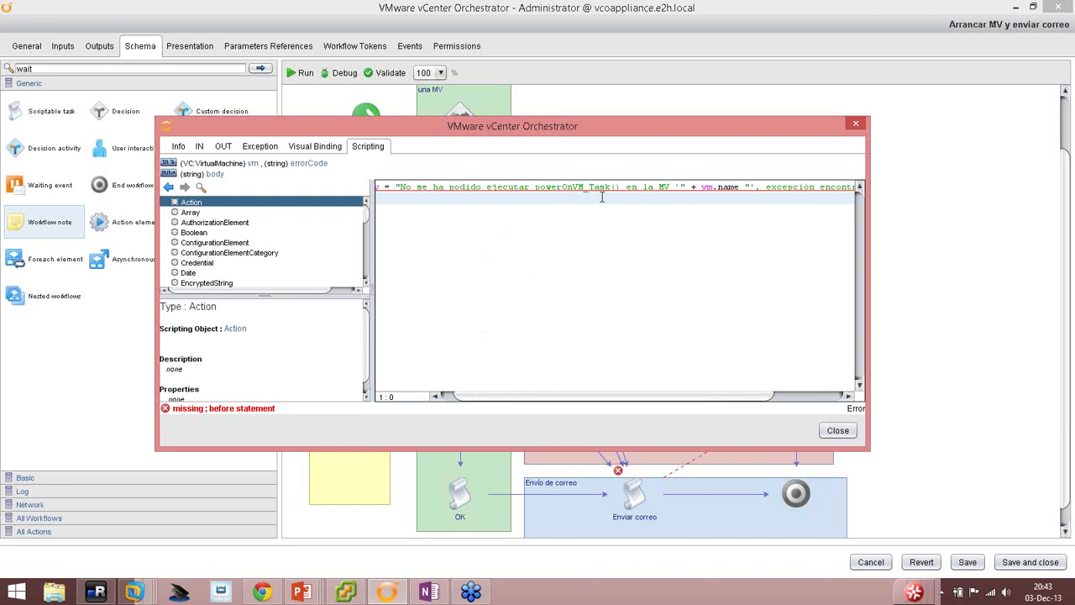
{"action": "left_click_drag", "start_coordinate": [638, 398], "coordinate": [697, 399]}
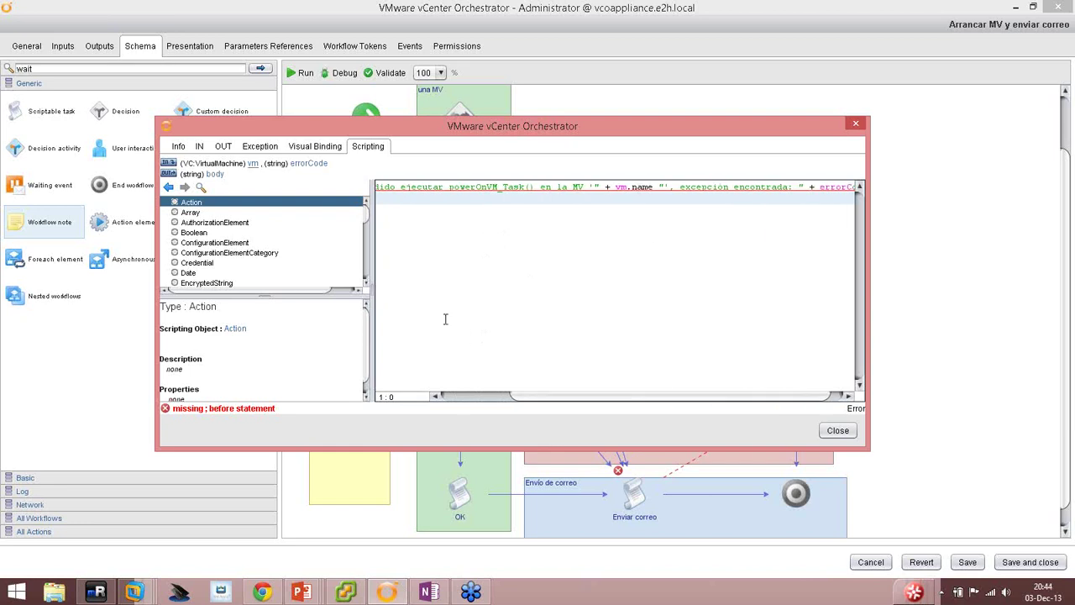
{"action": "left_click_drag", "start_coordinate": [622, 399], "coordinate": [685, 400]}
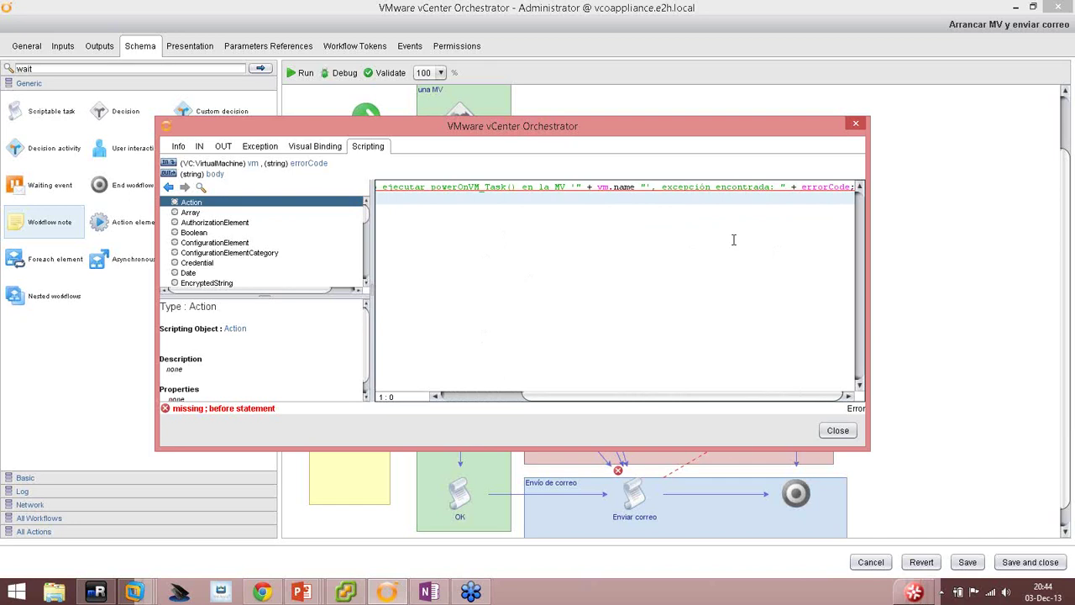
{"action": "left_click", "coordinate": [522, 199]}
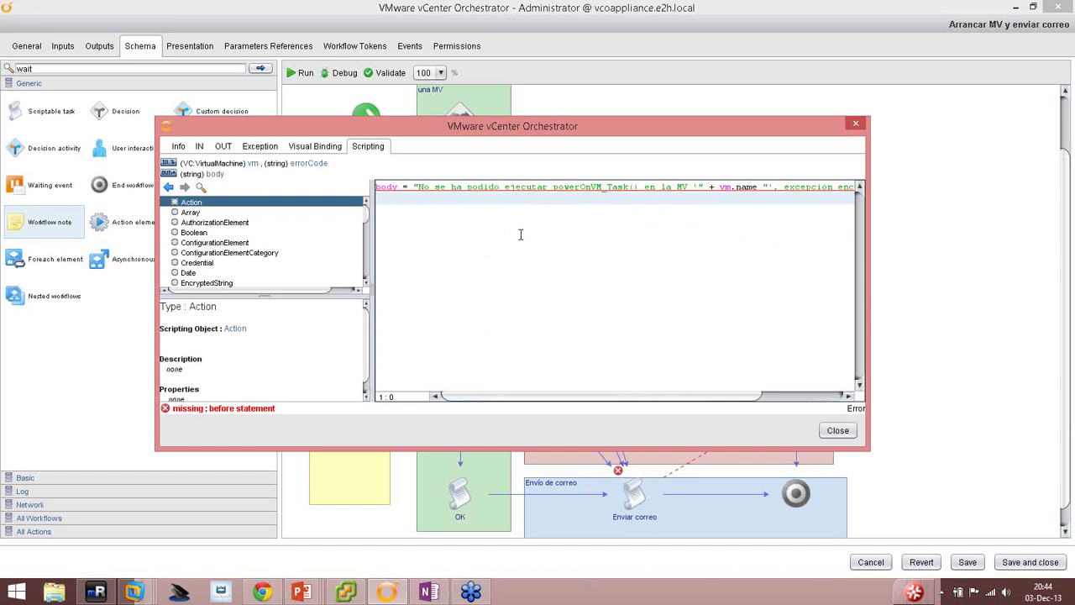
Add the comment '//Escribir el siguiente evento en la base de datos vCO' and a Server.error line logging the failure message with errorCode.
{"action": "type", "text": "//Escribir el siguiente evento en la base de datos vCO"}
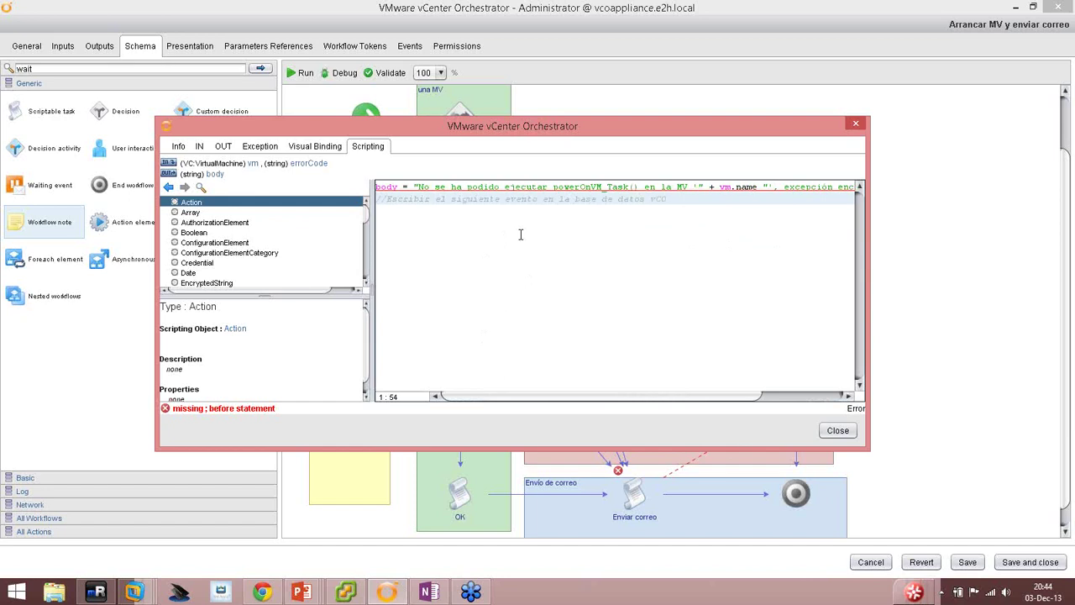
{"action": "key", "text": "Return"}
{"action": "type", "text": "Server.error"}
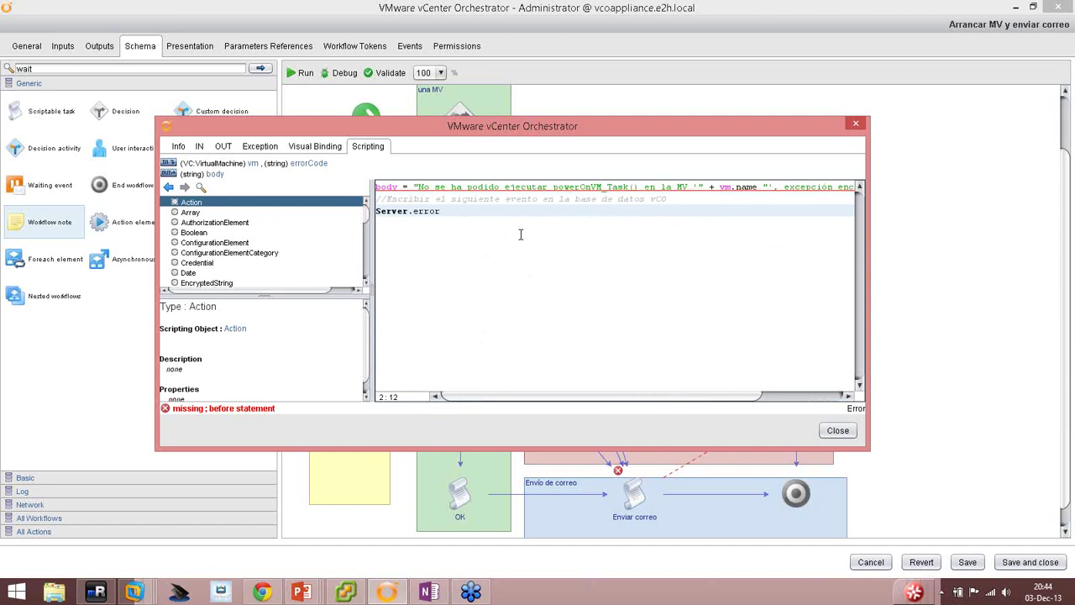
{"action": "type", "text": "(\""}
{"action": "type", "text": "No se ha podido ejecutar"}
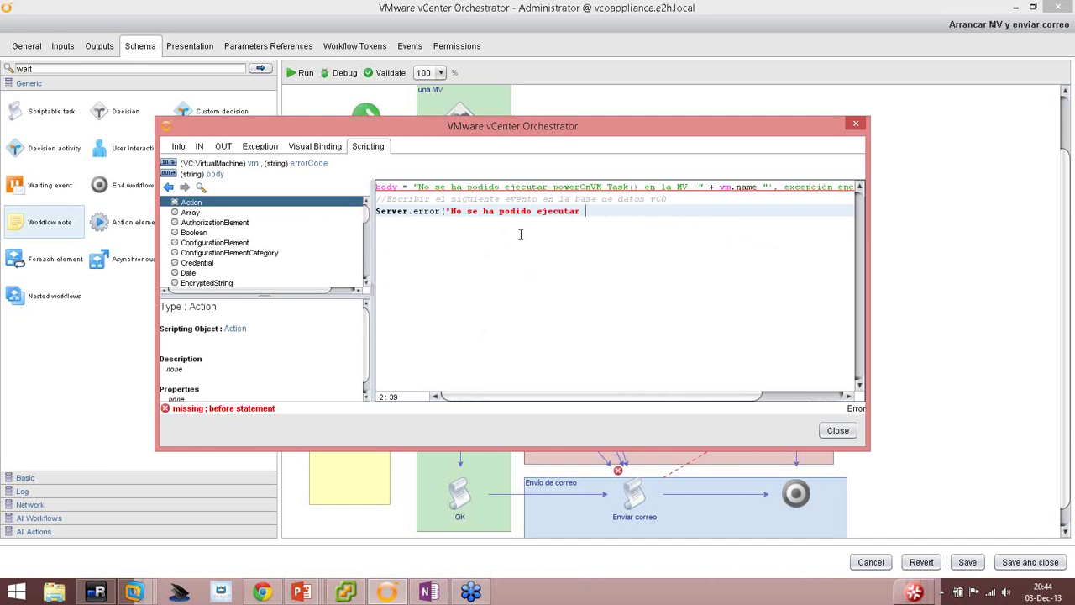
{"action": "type", "text": " powerOnVM_Task() en la M"}
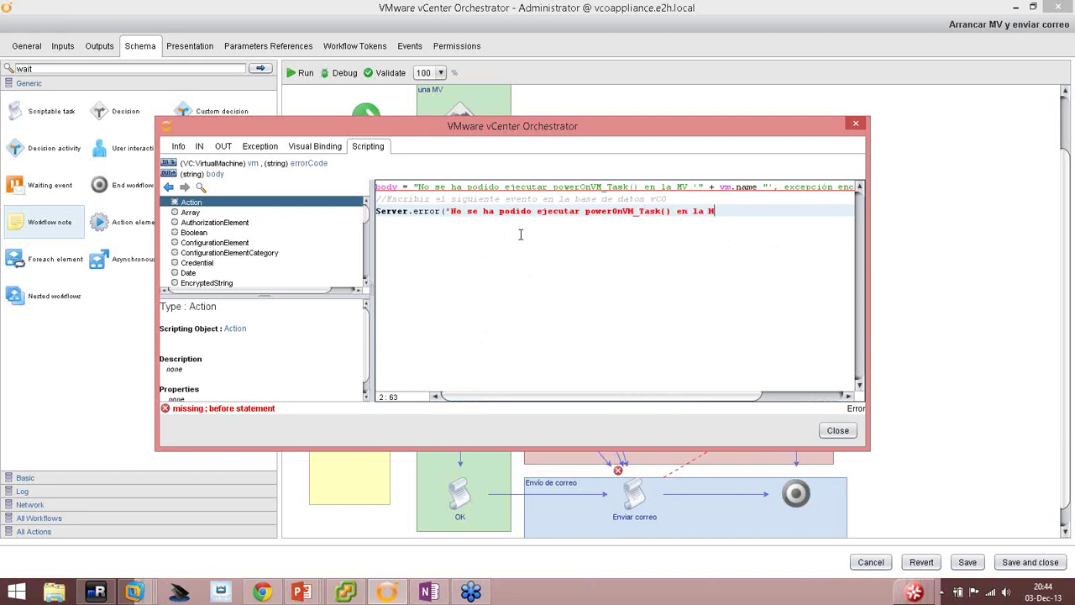
{"action": "type", "text": "V '\""}
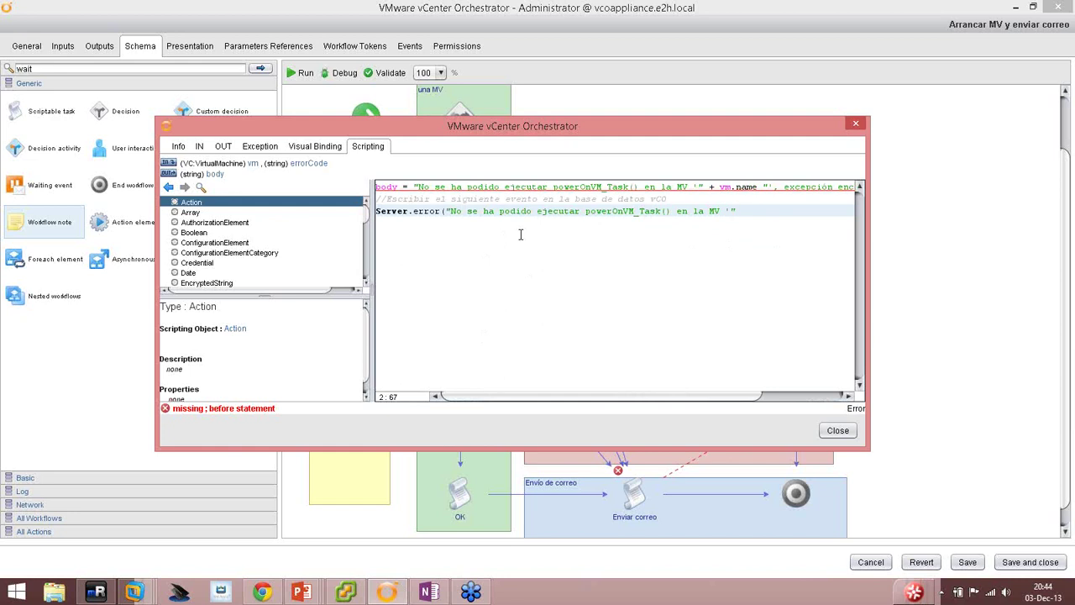
{"action": "type", "text": " + vm.na,m"}
{"action": "key", "text": "BackSpace"}
{"action": "key", "text": "BackSpace"}
{"action": "type", "text": "me"}
{"action": "type", "text": "\"', excepción encontrada\""}
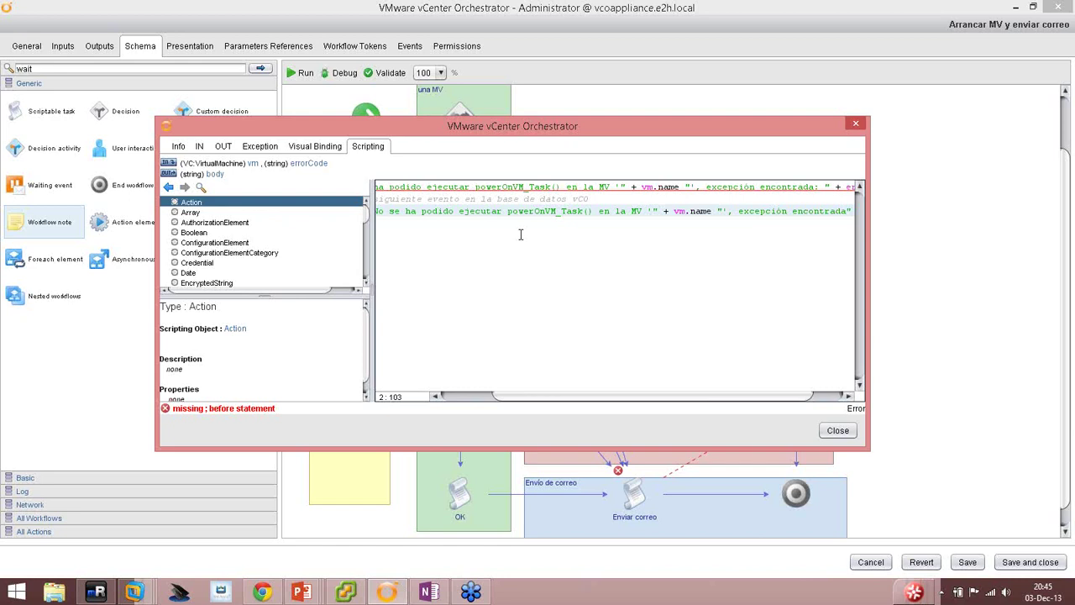
{"action": "key", "text": "BackSpace"}
{"action": "type", "text": ": \""}
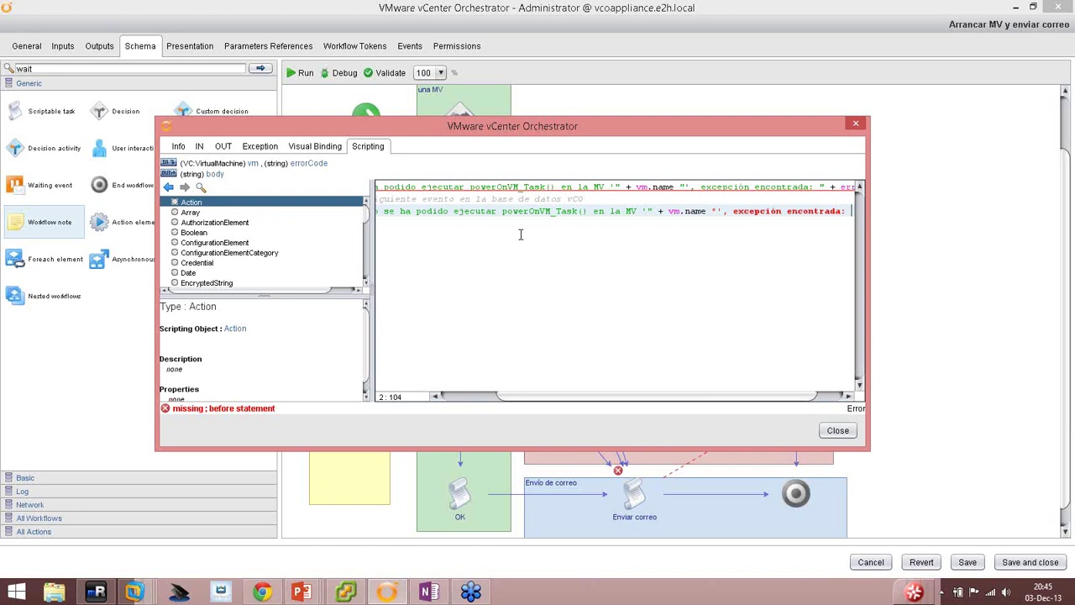
{"action": "type", "text": " + error"}
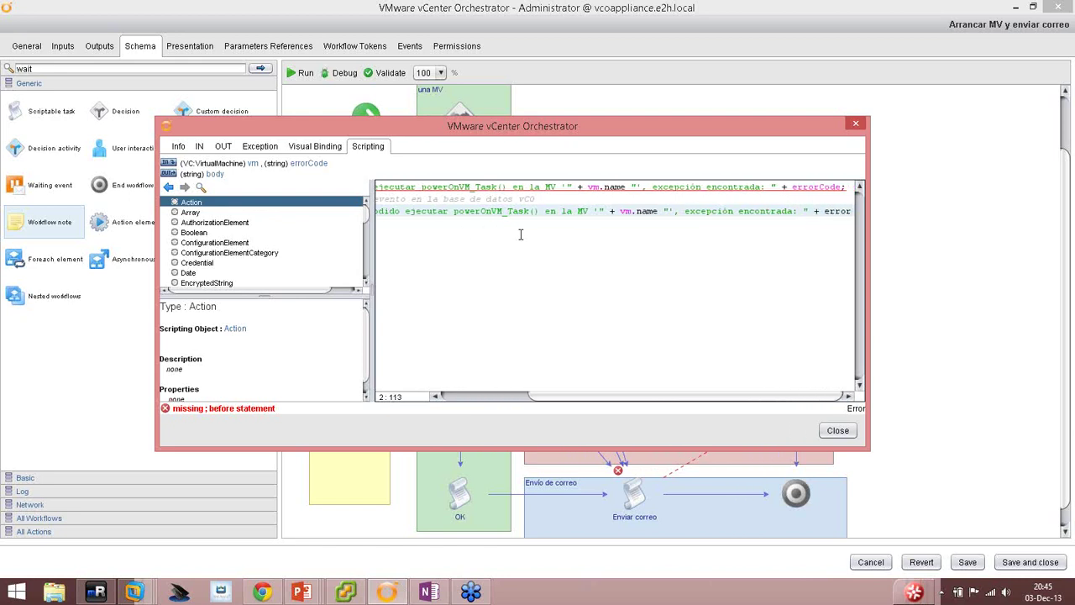
{"action": "type", "text": "Code"}
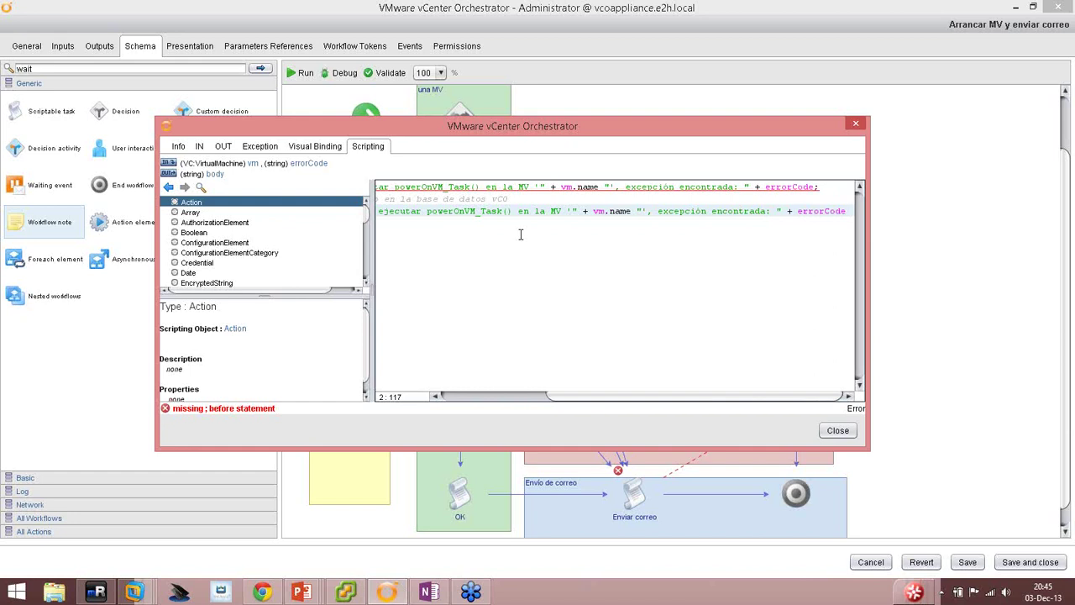
{"action": "type", "text": ";;"}
{"action": "key", "text": "Return"}
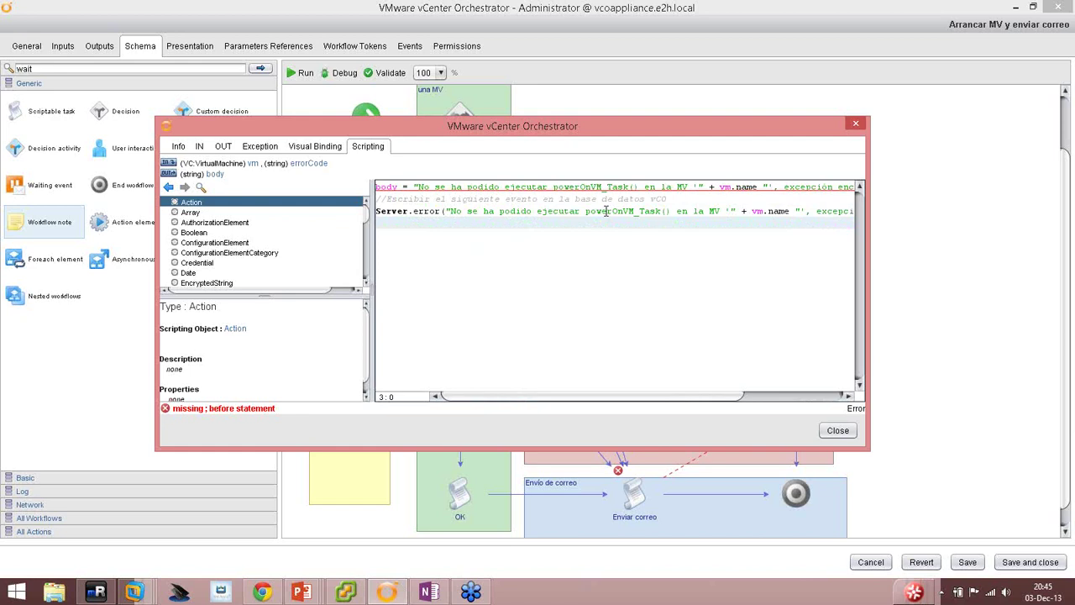
Inspect the body line, then close and reopen the Fallo en arranque MV script.
{"action": "double_click", "coordinate": [711, 186]}
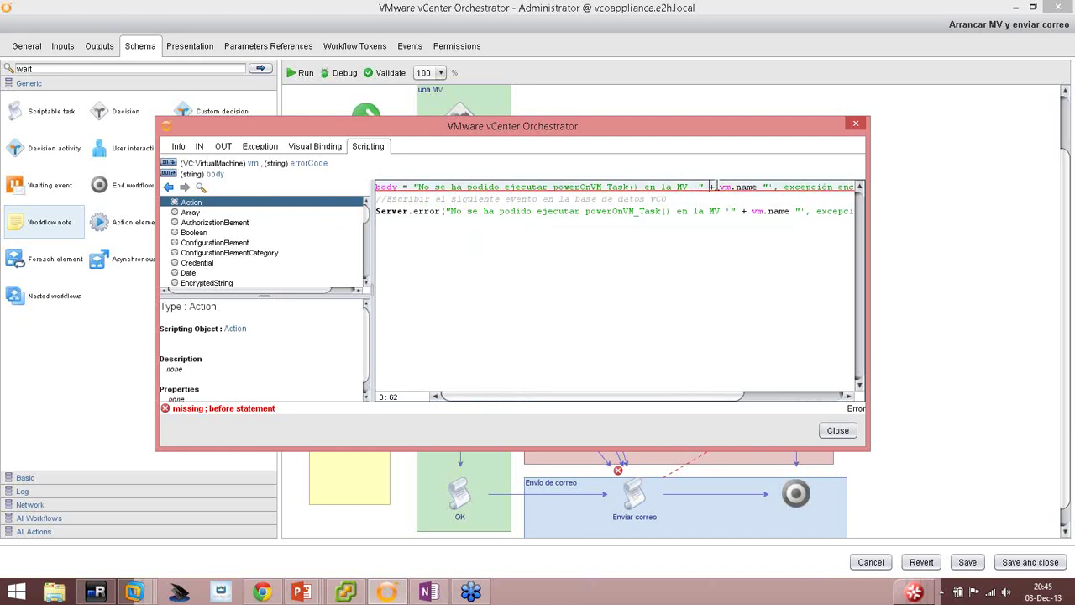
{"action": "left_click_drag", "start_coordinate": [715, 398], "coordinate": [819, 407]}
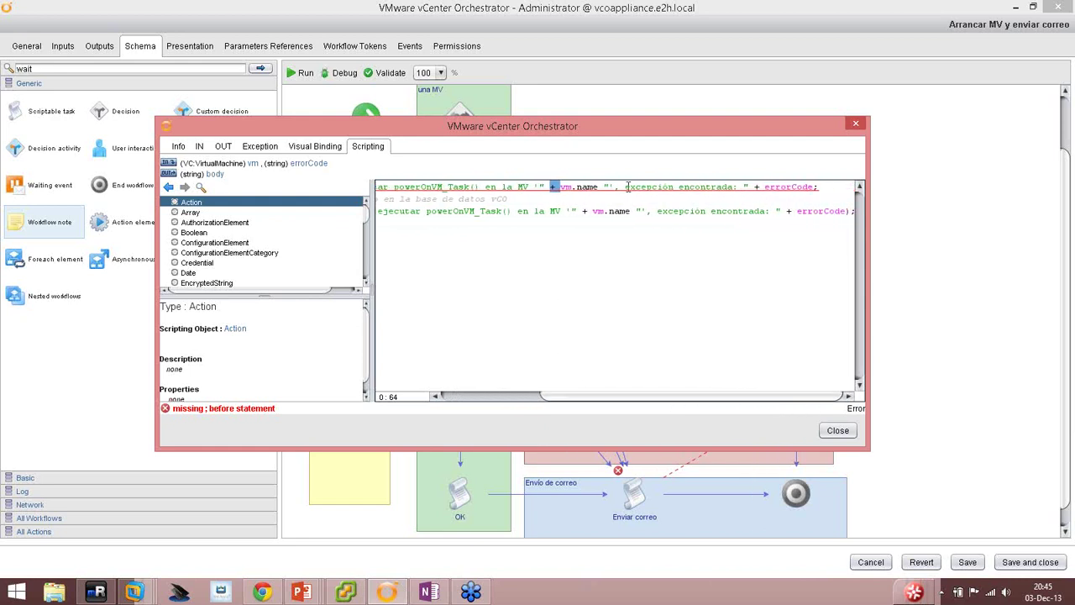
{"action": "left_click", "coordinate": [764, 186]}
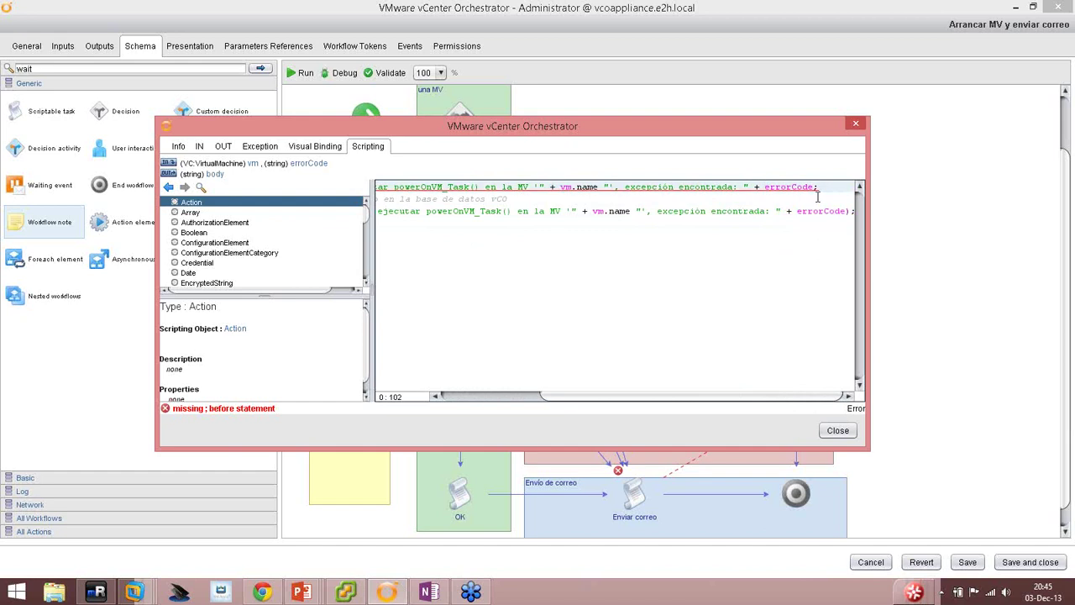
{"action": "left_click", "coordinate": [837, 430]}
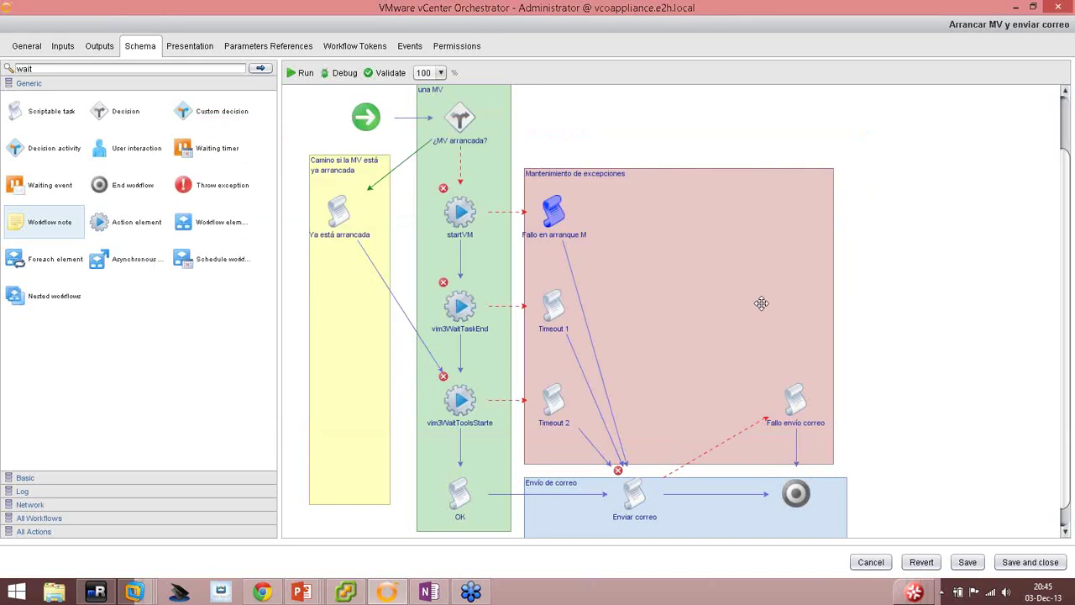
{"action": "double_click", "coordinate": [552, 203]}
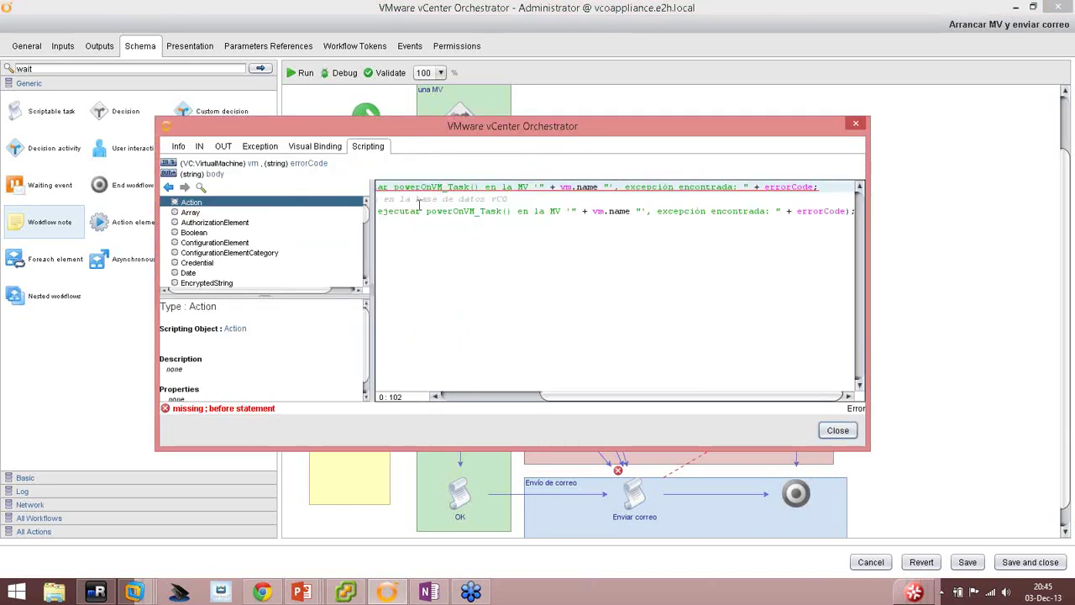
{"action": "left_click", "coordinate": [485, 186]}
{"action": "left_click_drag", "start_coordinate": [570, 393], "coordinate": [474, 405]}
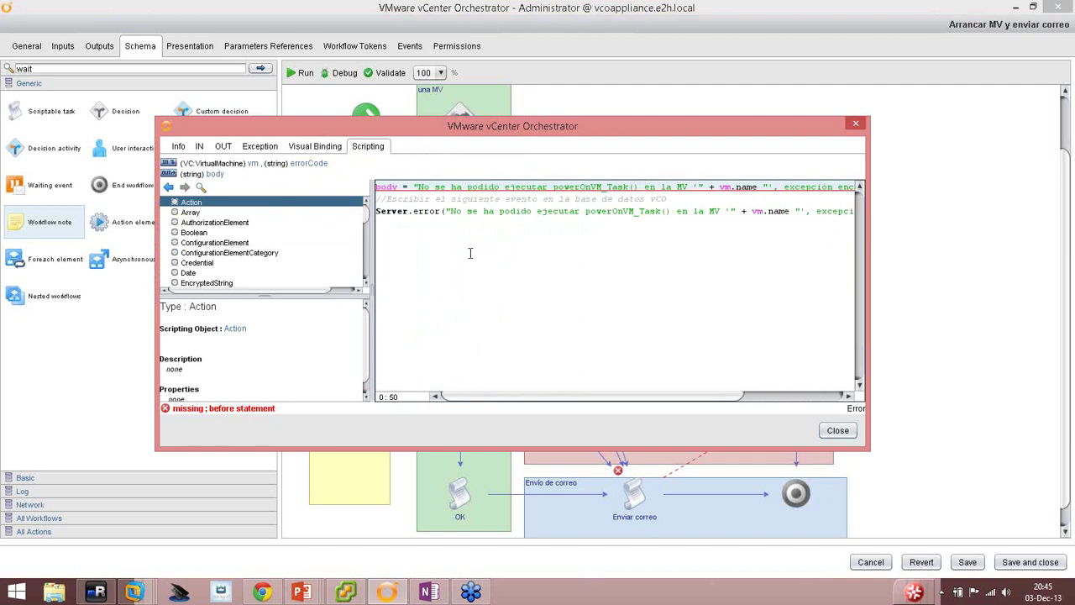
Insert the missing + after vm.name on both the body and Server.error lines.
{"action": "left_click", "coordinate": [420, 187]}
{"action": "key", "text": "Right"}
{"action": "left_click_drag", "start_coordinate": [706, 395], "coordinate": [715, 395]}
{"action": "left_click", "coordinate": [702, 186]}
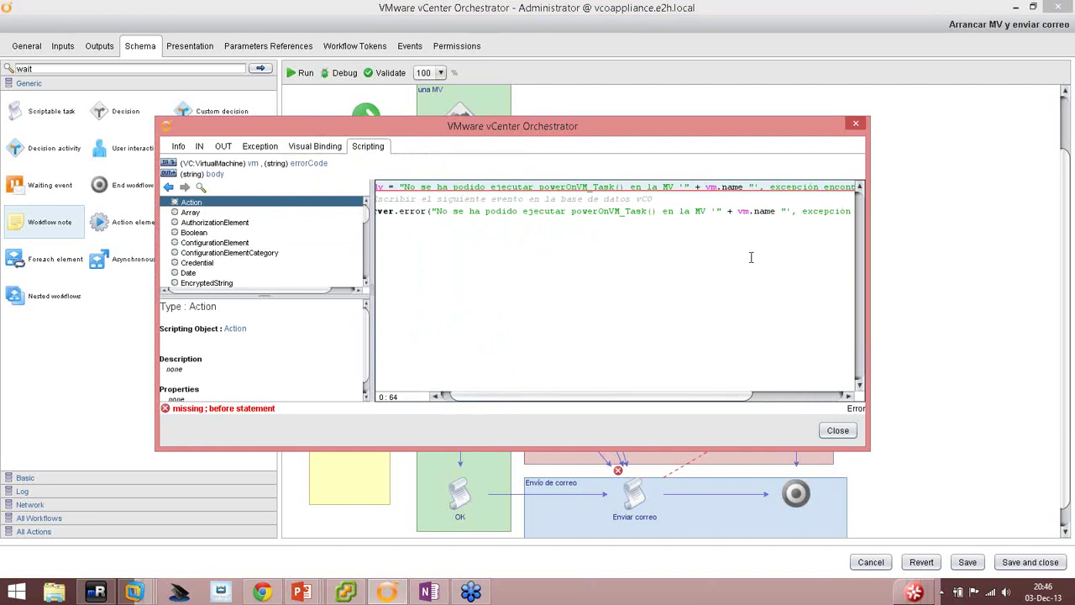
{"action": "key", "text": "BackSpace"}
{"action": "key", "text": "Right"}
{"action": "key", "text": "Right"}
{"action": "key", "text": "Right"}
{"action": "key", "text": "Right"}
{"action": "key", "text": "Right"}
{"action": "key", "text": "Right"}
{"action": "key", "text": "Right"}
{"action": "key", "text": "Right"}
{"action": "key", "text": "Right"}
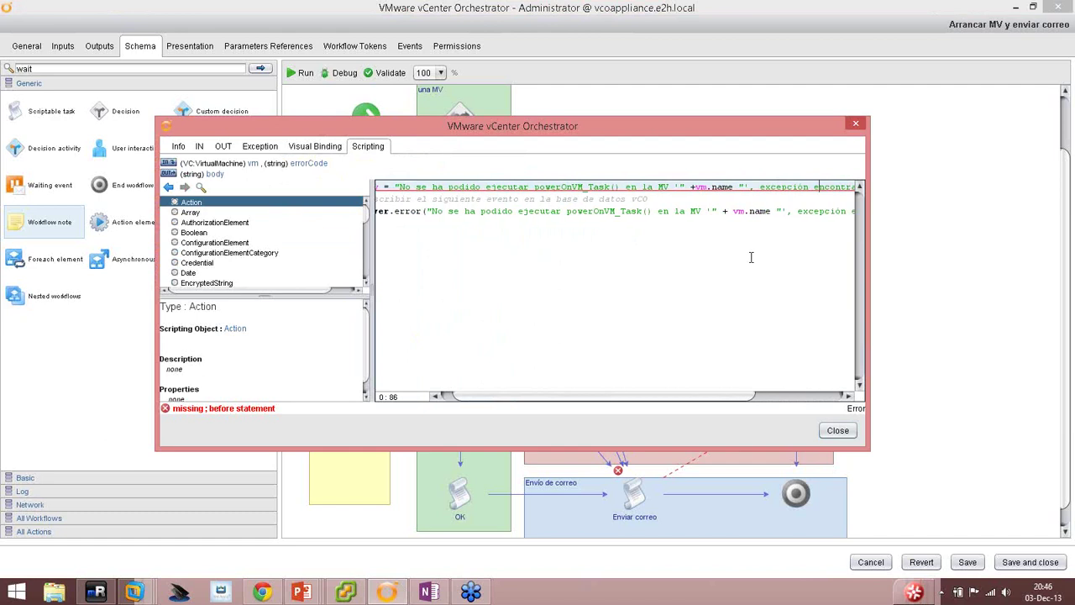
{"action": "key", "text": "Left"}
{"action": "key", "text": "Left"}
{"action": "key", "text": "Left"}
{"action": "key", "text": "Left"}
{"action": "key", "text": "Left"}
{"action": "key", "text": "Left"}
{"action": "key", "text": "Left"}
{"action": "key", "text": "Left"}
{"action": "key", "text": "Left"}
{"action": "key", "text": "Left"}
{"action": "key", "text": "Left"}
{"action": "key", "text": "Left"}
{"action": "key", "text": "Left"}
{"action": "key", "text": "Left"}
{"action": "type", "text": "+"}
{"action": "key", "text": "Right"}
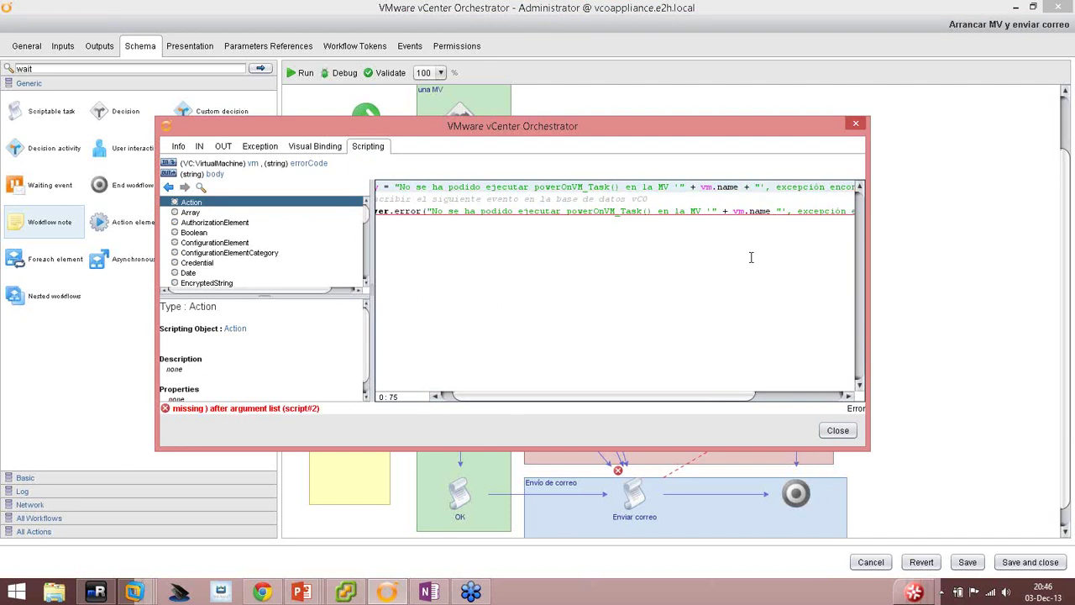
{"action": "key", "text": "Down"}
{"action": "key", "text": "Down"}
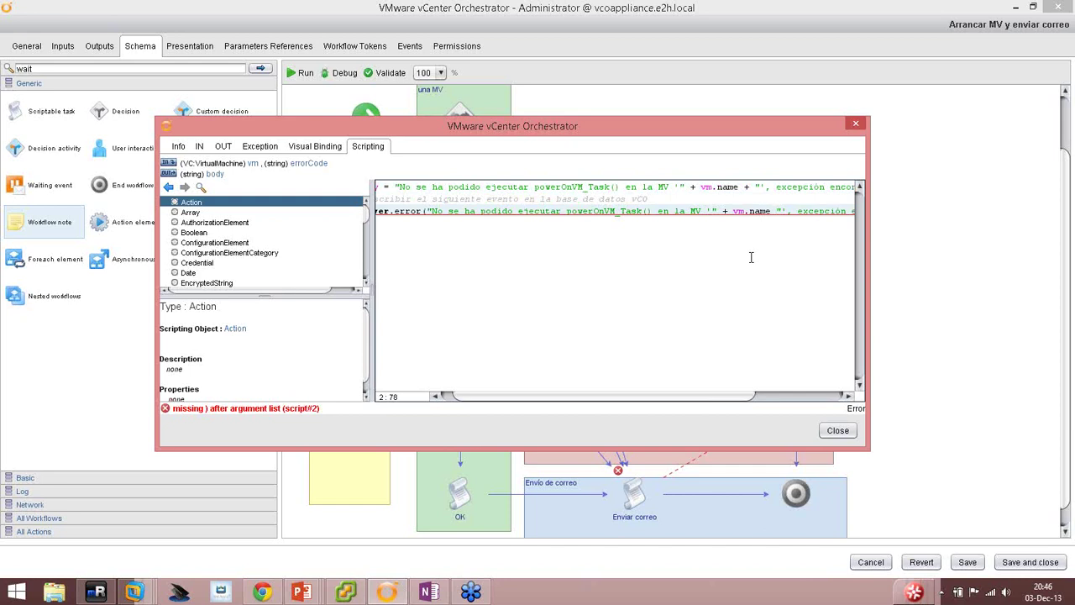
{"action": "type", "text": "+"}
{"action": "key", "text": "Down"}
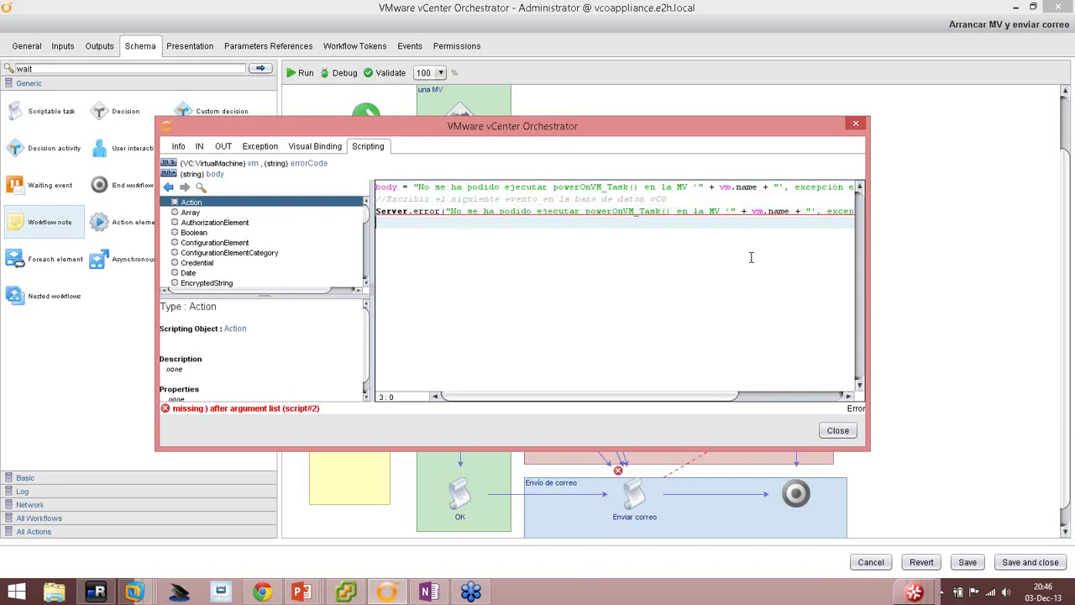
{"action": "key", "text": "Up"}
{"action": "key", "text": "Down"}
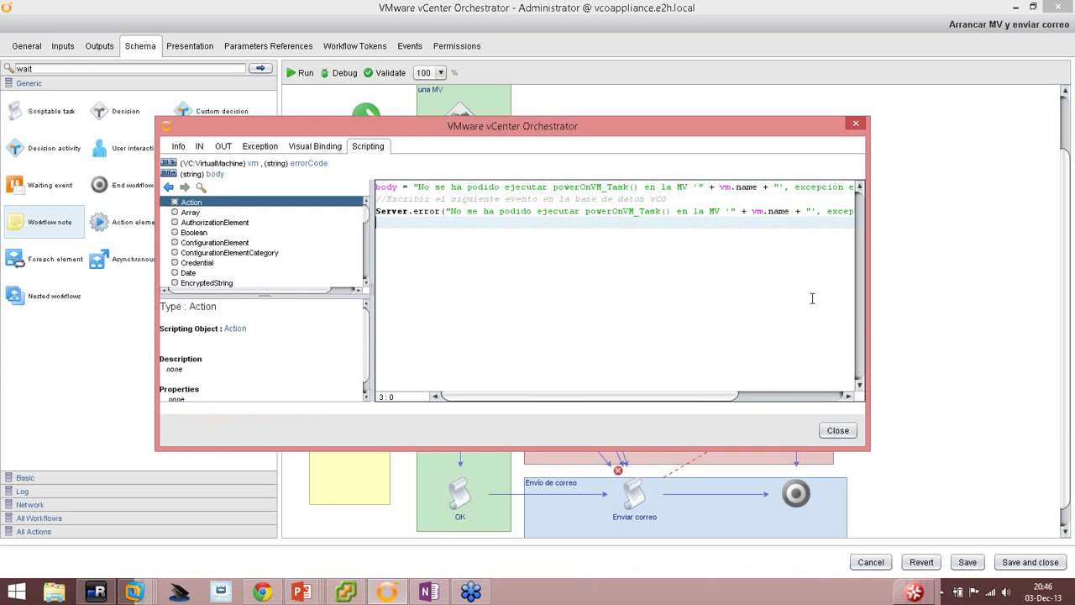
Bind vm and errorCode as inputs of Timeout 1.
{"action": "left_click", "coordinate": [837, 431]}
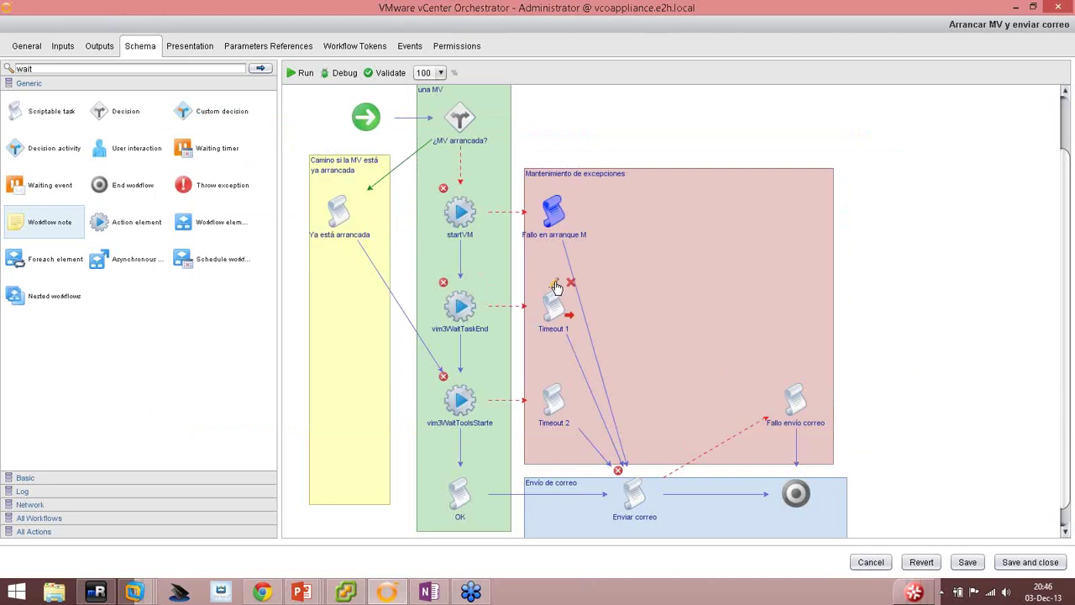
{"action": "left_click", "coordinate": [554, 284]}
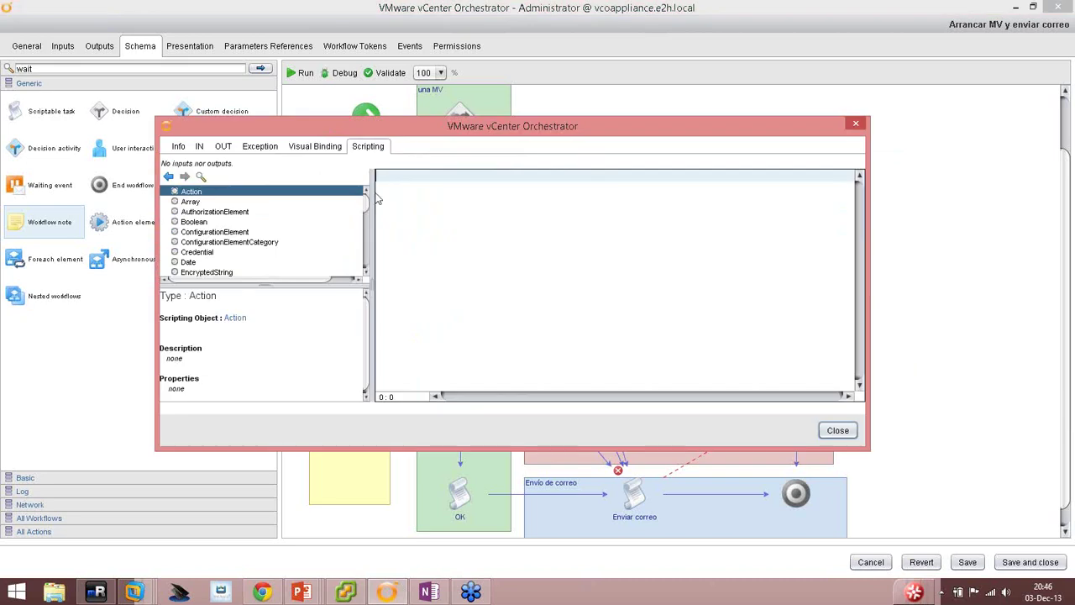
{"action": "left_click", "coordinate": [199, 146]}
{"action": "left_click", "coordinate": [168, 170]}
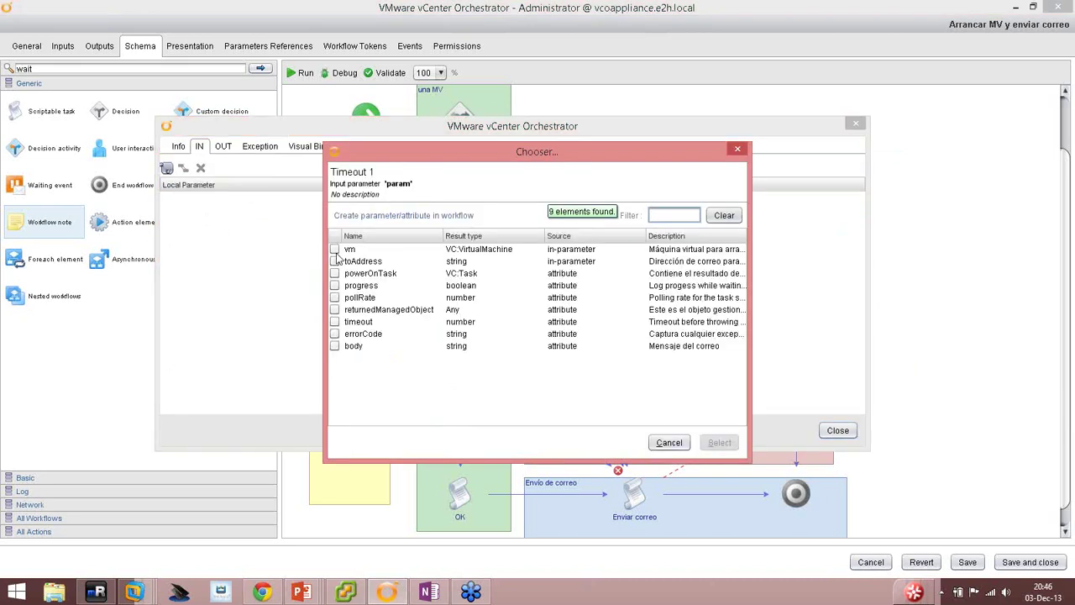
{"action": "left_click", "coordinate": [335, 248]}
{"action": "left_click", "coordinate": [718, 445]}
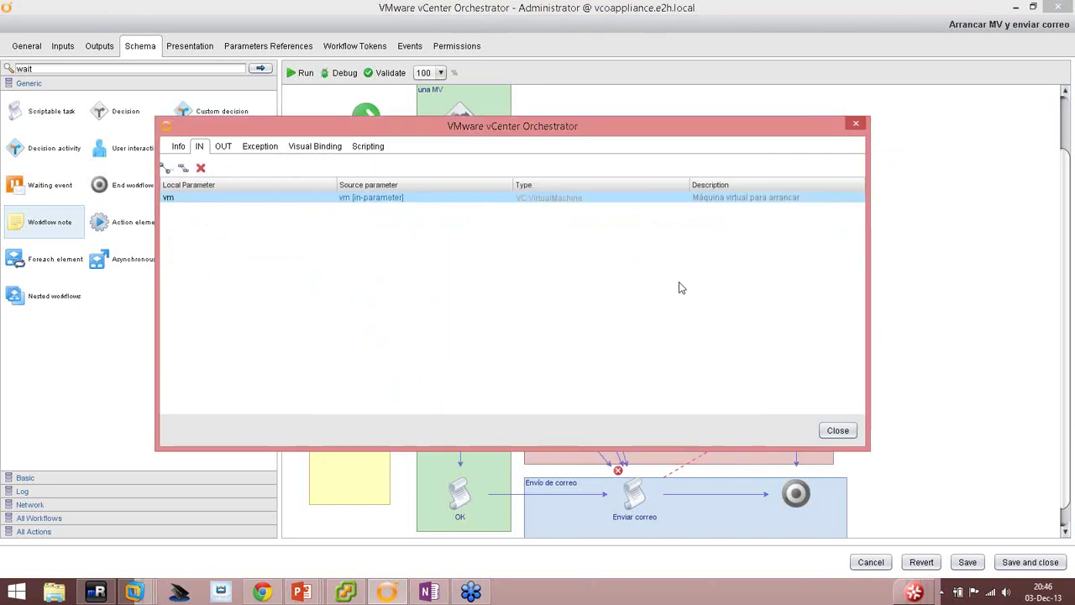
{"action": "left_click", "coordinate": [168, 170]}
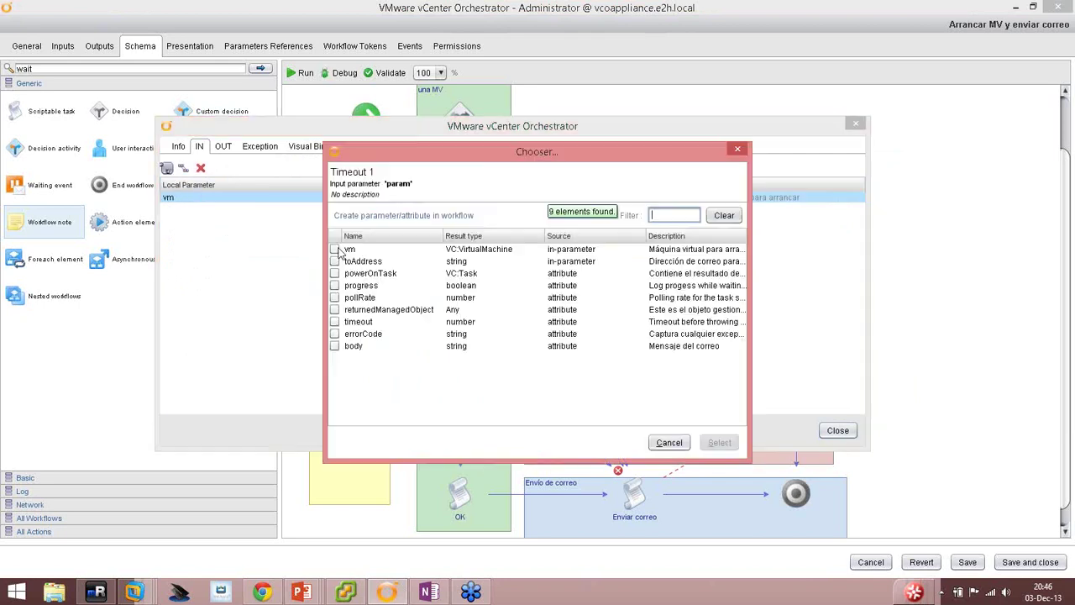
{"action": "left_click", "coordinate": [334, 333]}
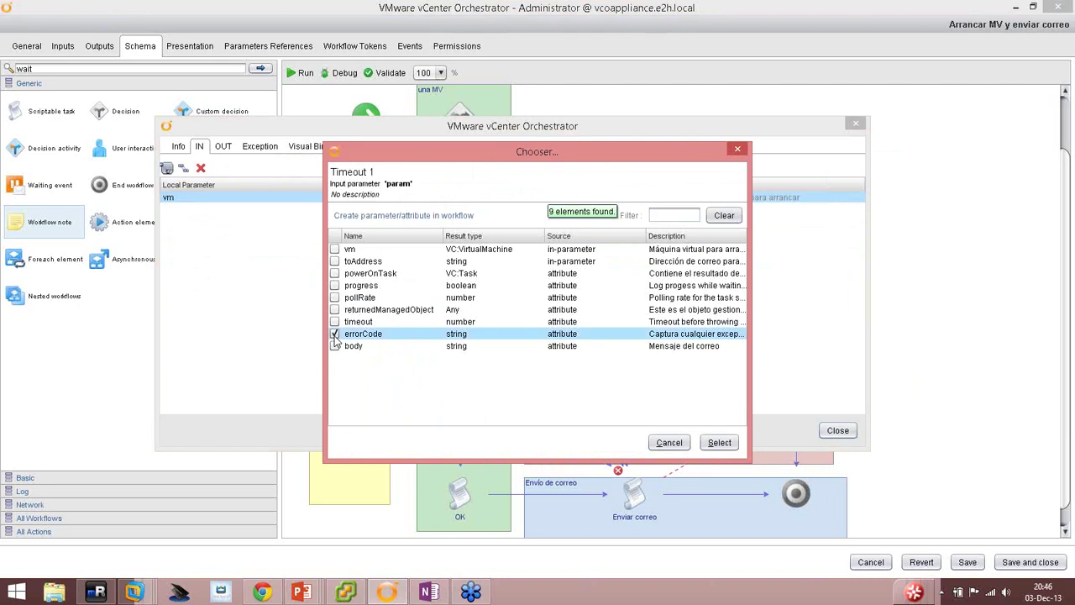
{"action": "left_click", "coordinate": [719, 443]}
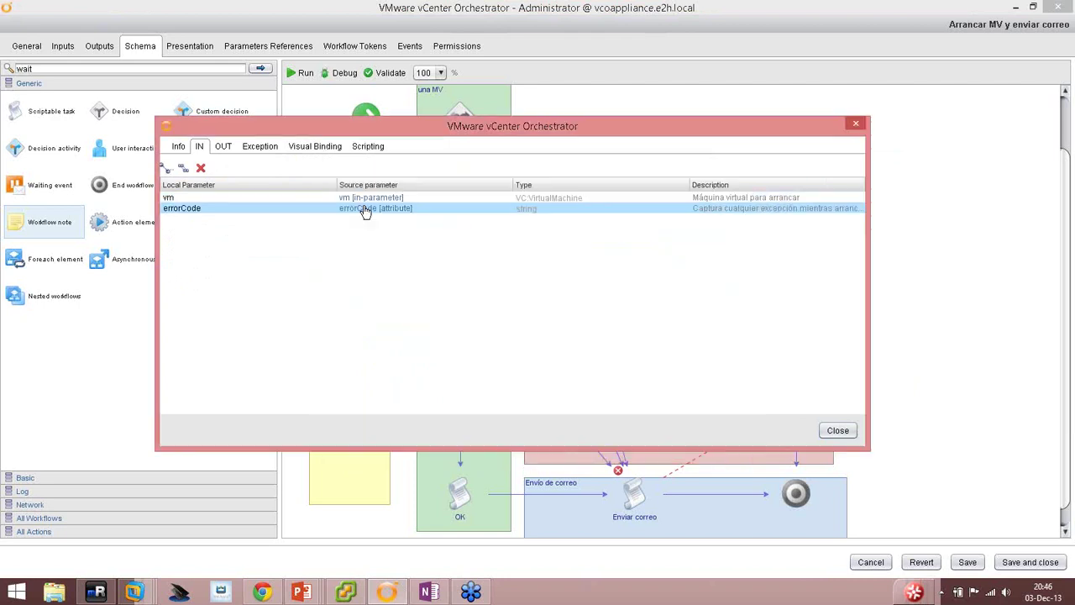
Bind Timeout 1's output to the body attribute.
{"action": "left_click", "coordinate": [223, 148]}
{"action": "left_click", "coordinate": [166, 168]}
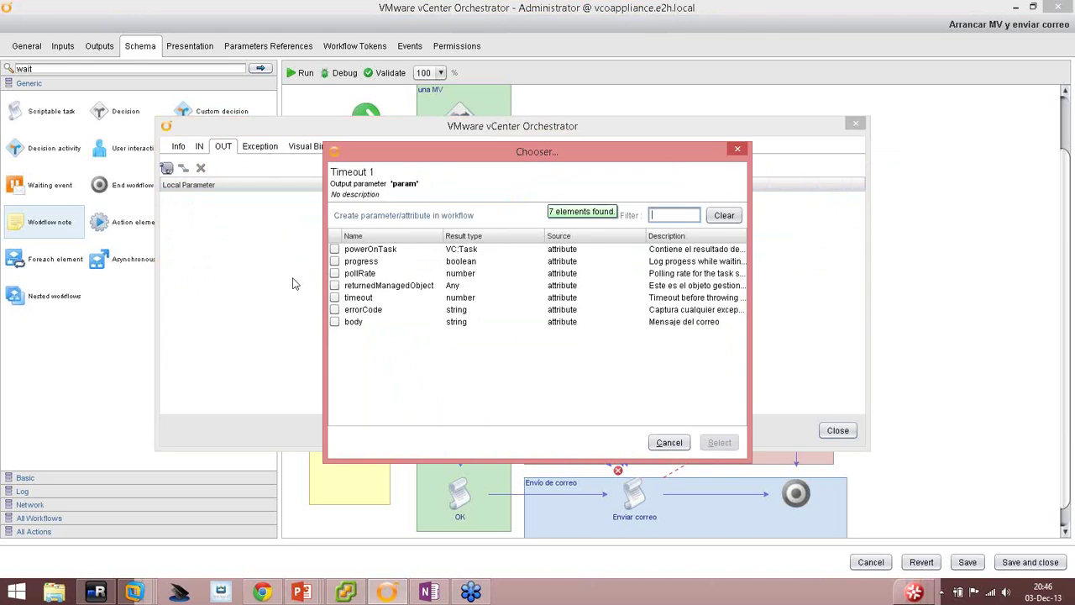
{"action": "left_click", "coordinate": [334, 323]}
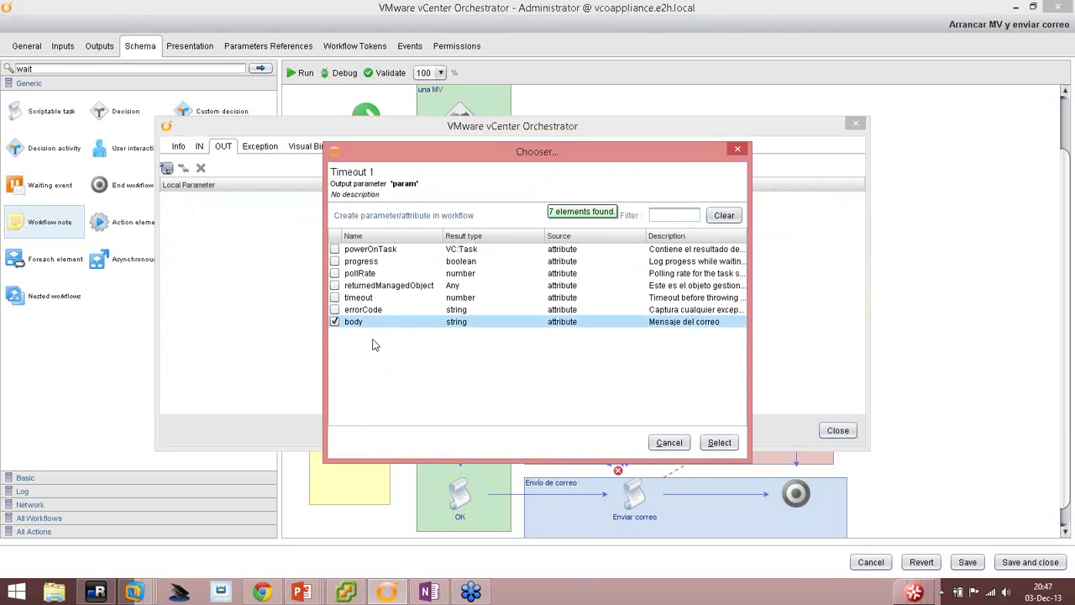
{"action": "left_click", "coordinate": [719, 442]}
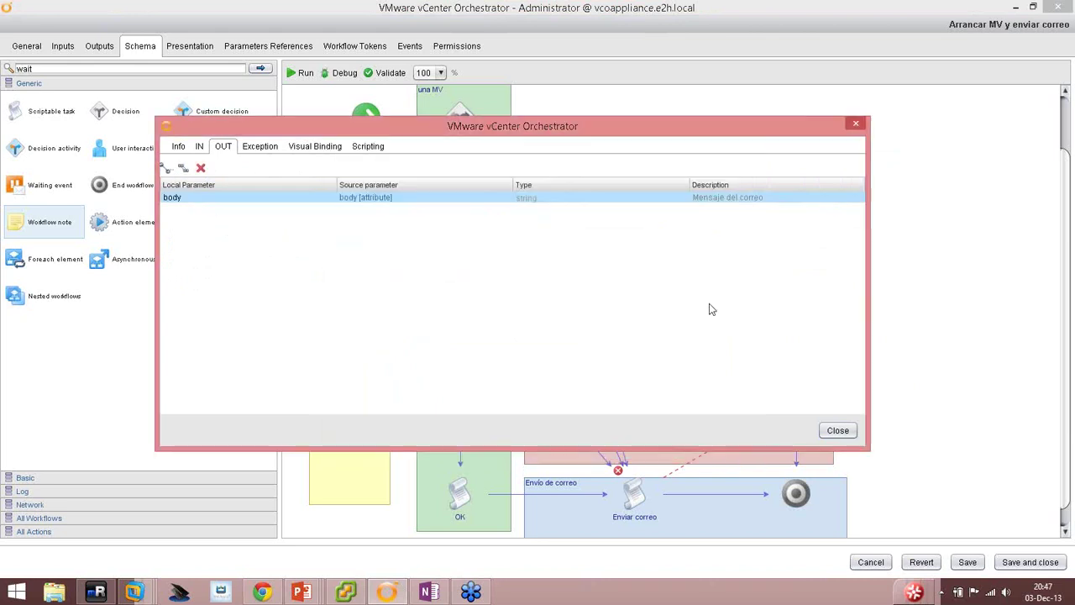
{"action": "left_click", "coordinate": [835, 431]}
Copy the whole Fallo en arranque MV script and paste it into Timeout 1's script.
{"action": "double_click", "coordinate": [552, 210]}
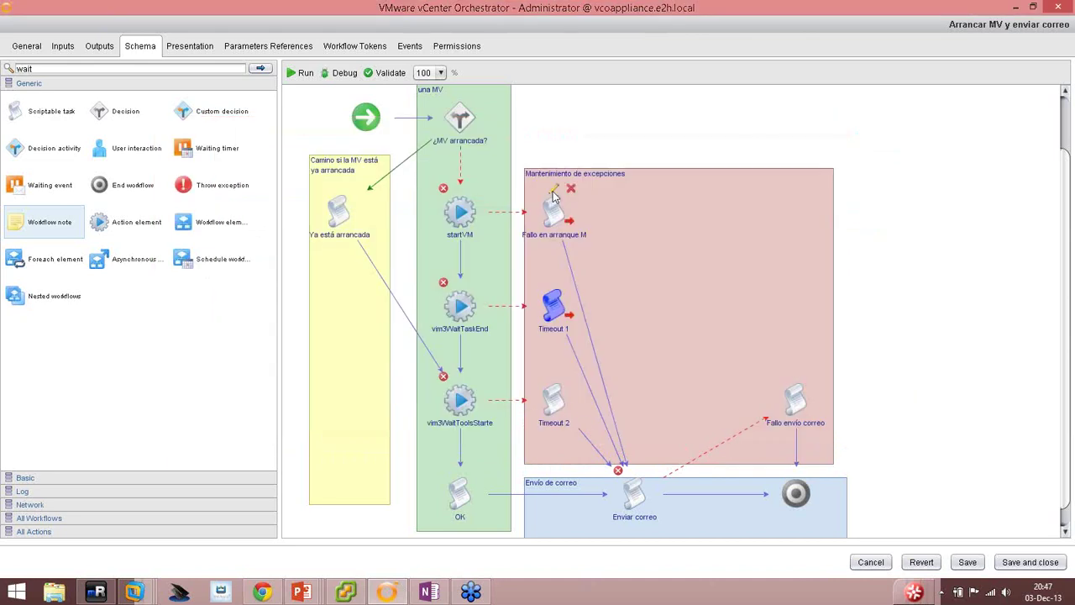
{"action": "left_click", "coordinate": [379, 147]}
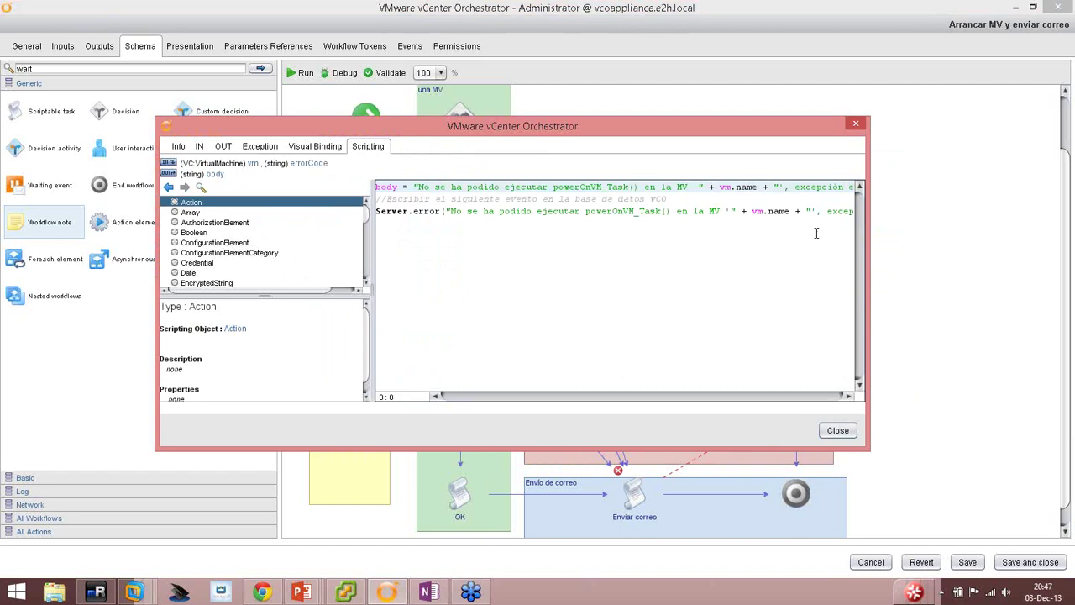
{"action": "right_click", "coordinate": [522, 198]}
{"action": "left_click", "coordinate": [558, 267]}
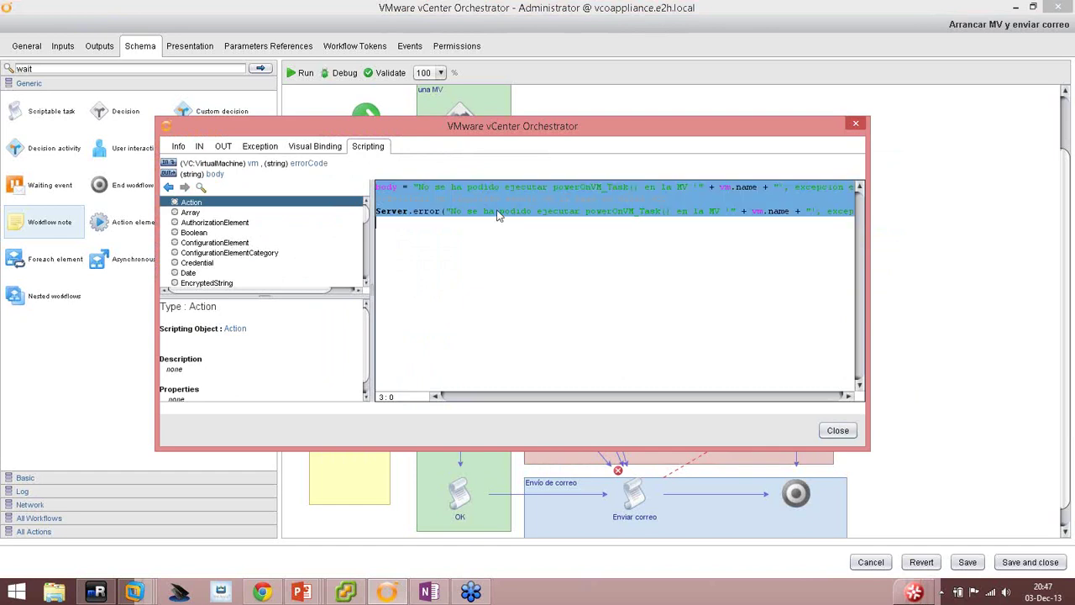
{"action": "right_click", "coordinate": [497, 211]}
{"action": "left_click", "coordinate": [527, 220]}
{"action": "left_click", "coordinate": [837, 430]}
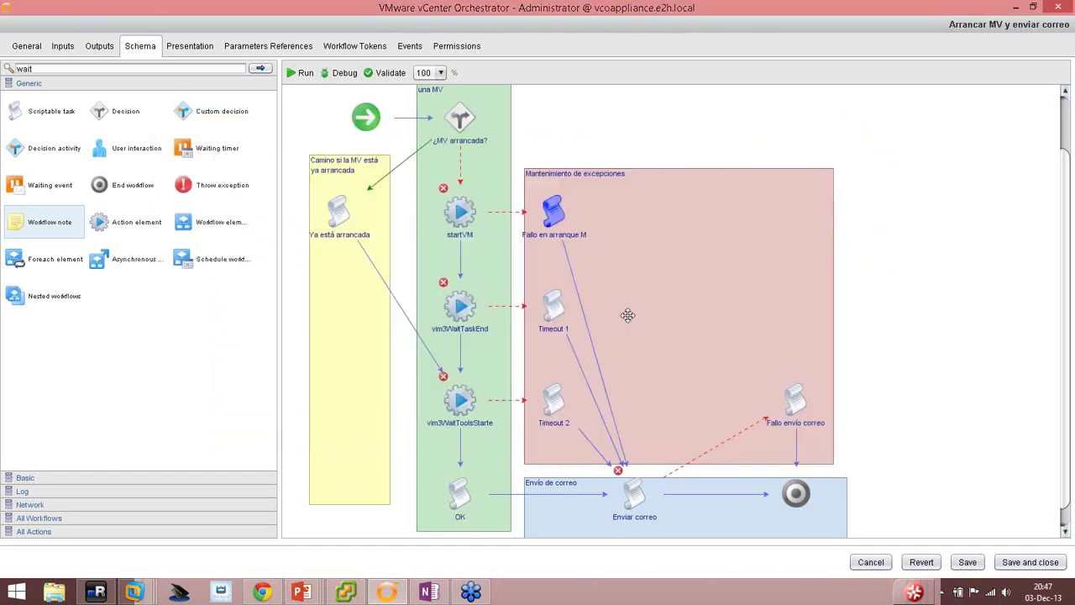
{"action": "double_click", "coordinate": [553, 292]}
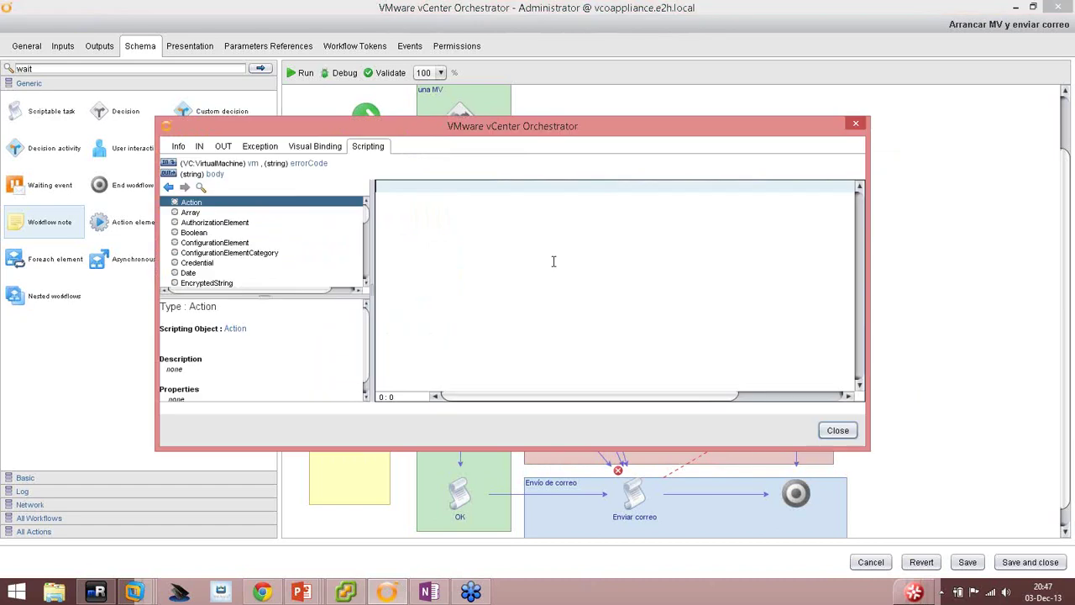
{"action": "right_click", "coordinate": [517, 216]}
{"action": "left_click", "coordinate": [542, 244]}
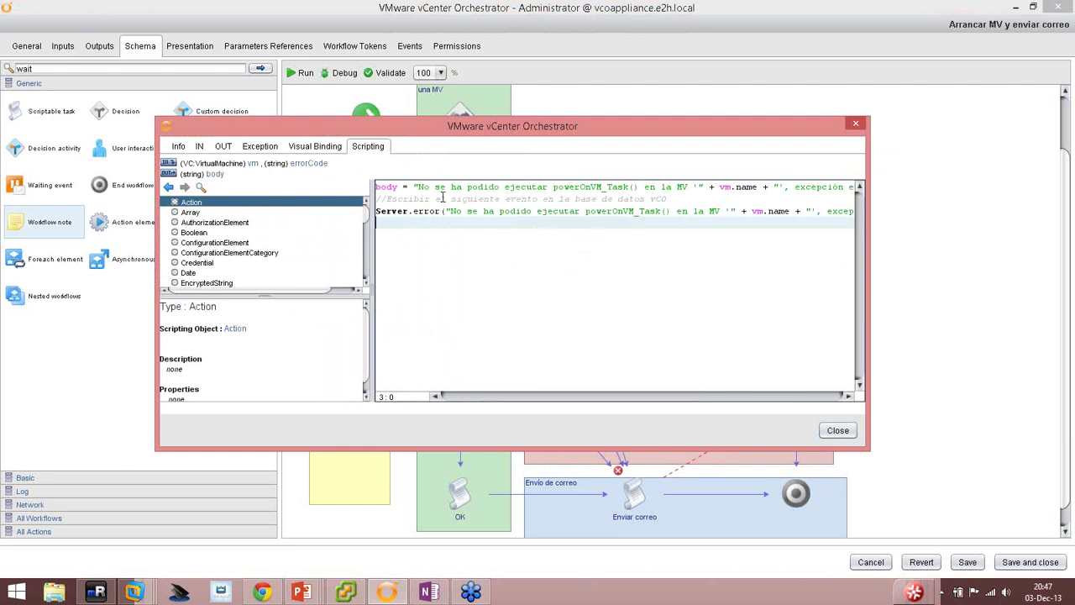
Change the body message to 'Error mientras se esperaba para poweredOnVM_Task() en completar para la MV'.
{"action": "left_click_drag", "start_coordinate": [417, 186], "coordinate": [699, 183]}
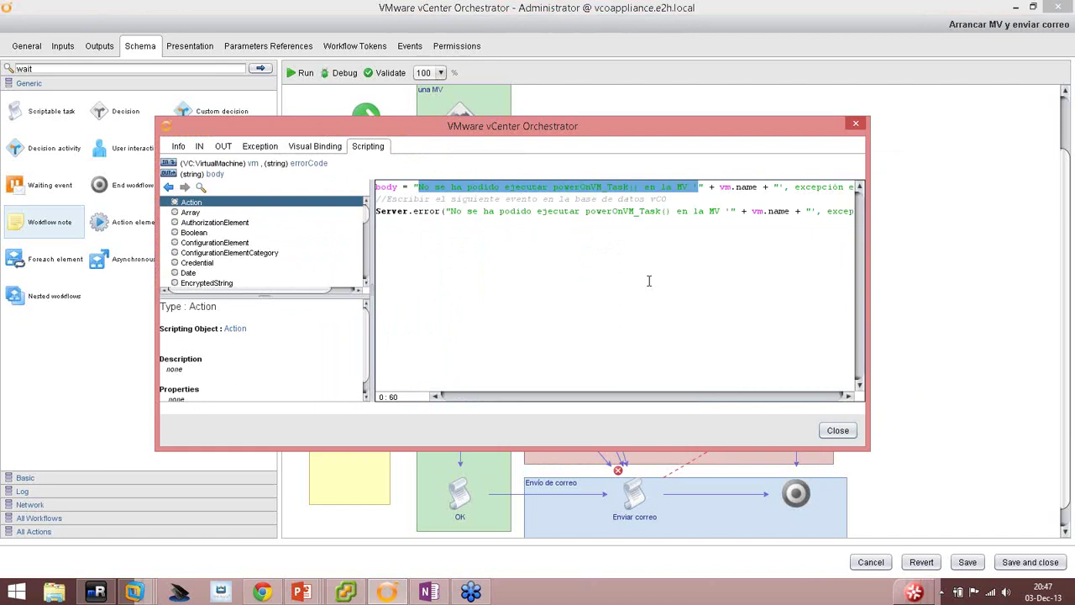
{"action": "type", "text": "Error mientras"}
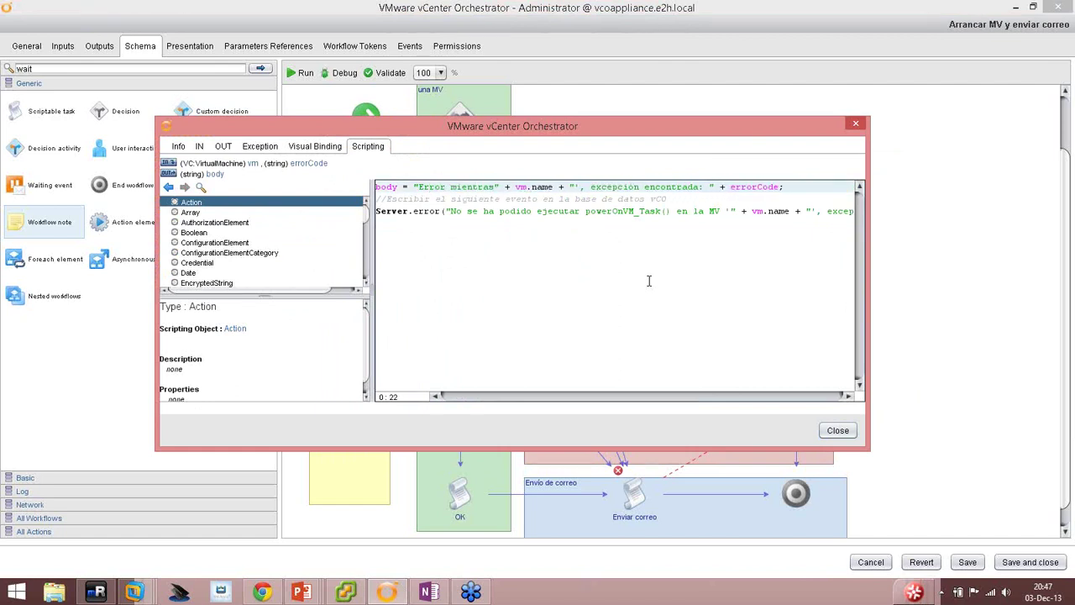
{"action": "type", "text": " se esperaba"}
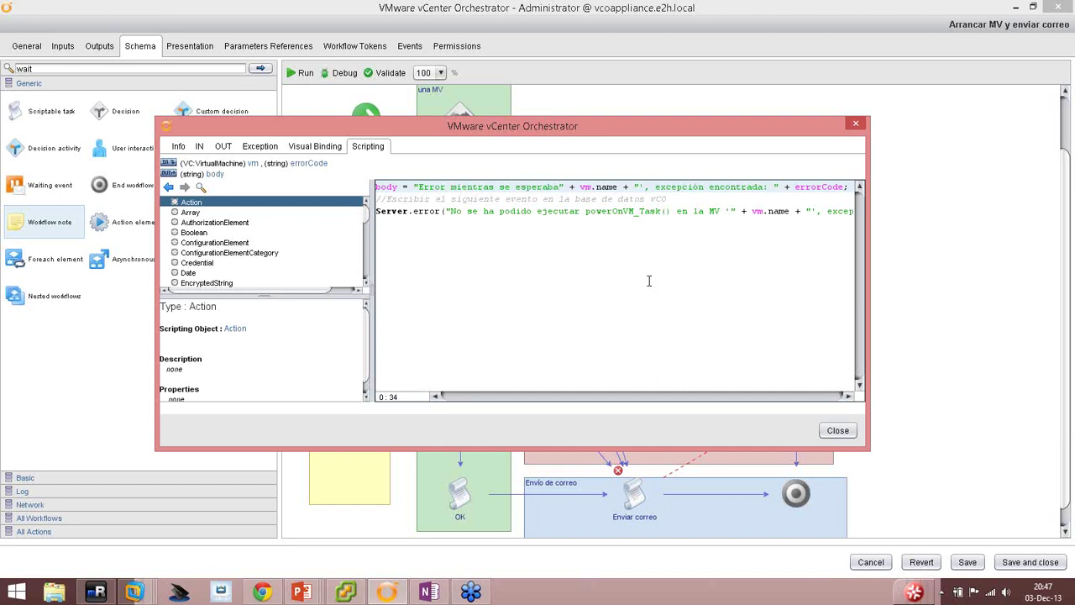
{"action": "type", "text": " para powerOn"}
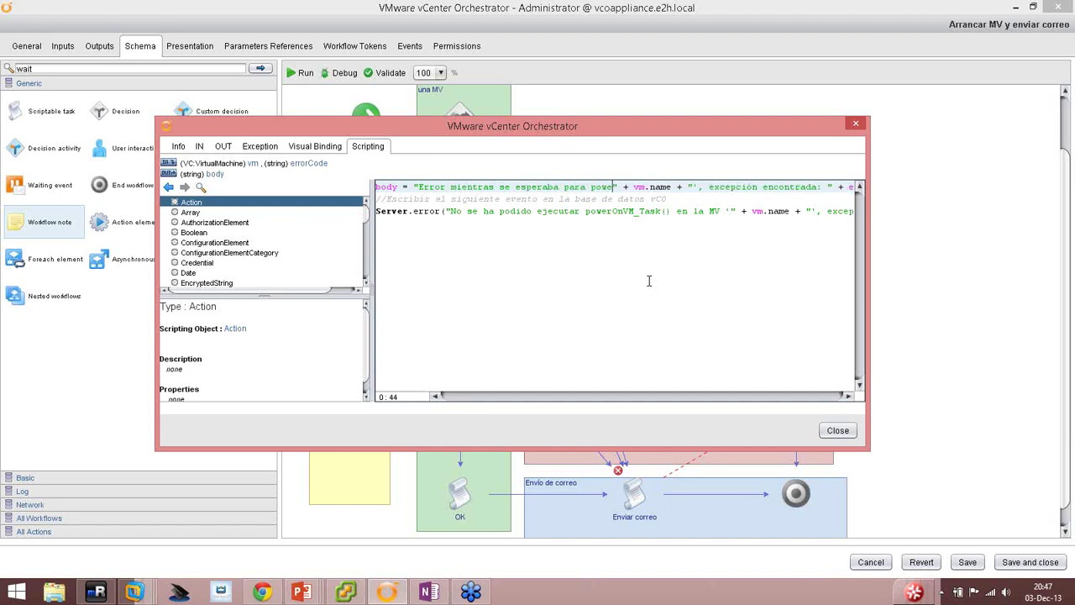
{"action": "type", "text": "T"}
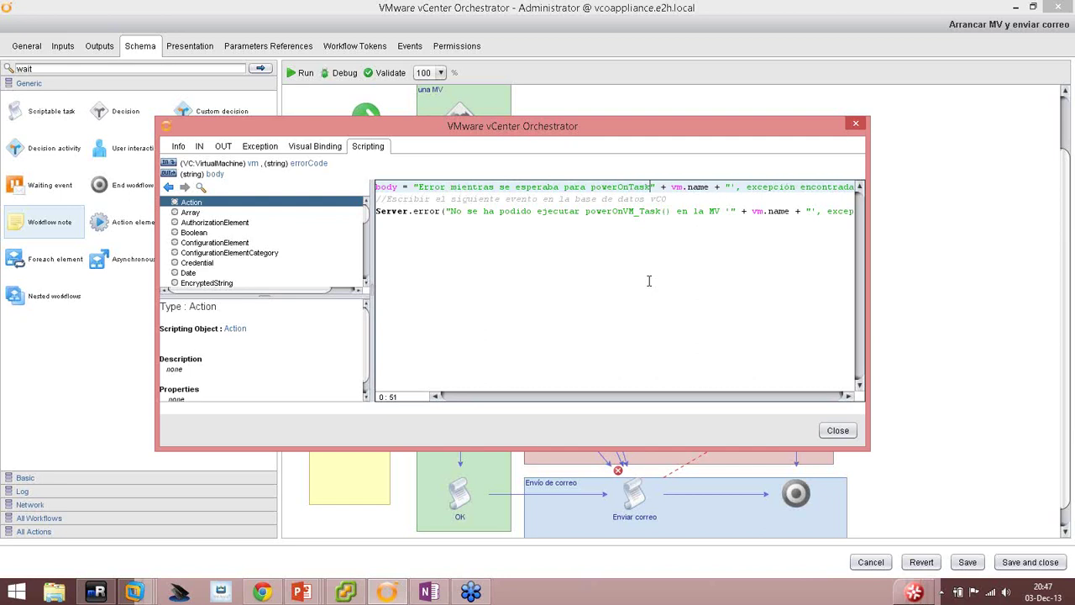
{"action": "key", "text": "BackSpace"}
{"action": "type", "text": "VM"}
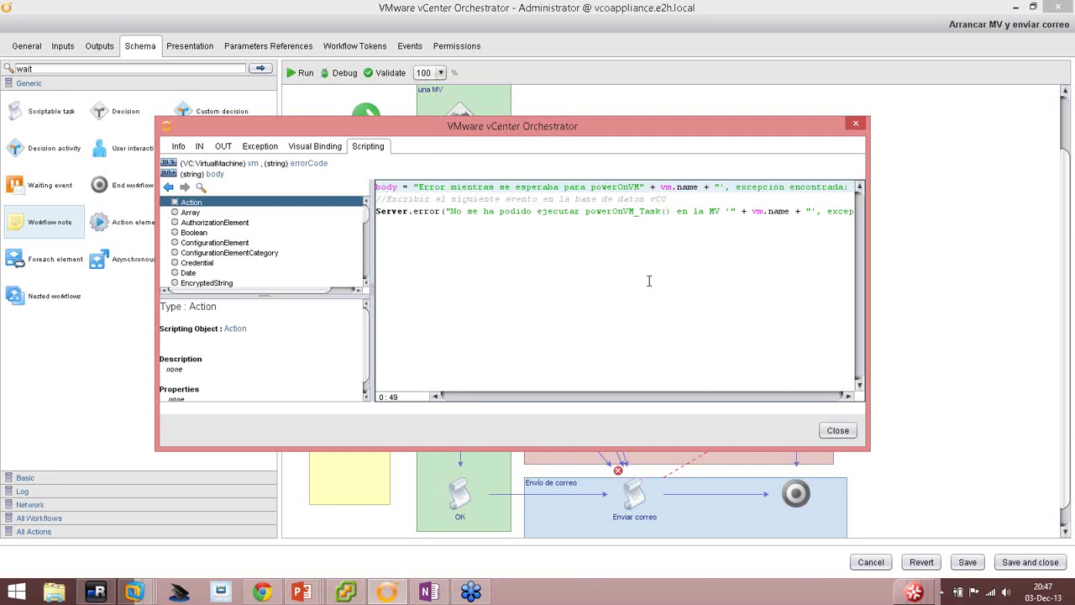
{"action": "key", "text": "BackSpace"}
{"action": "key", "text": "BackSpace"}
{"action": "key", "text": "BackSpace"}
{"action": "key", "text": "BackSpace"}
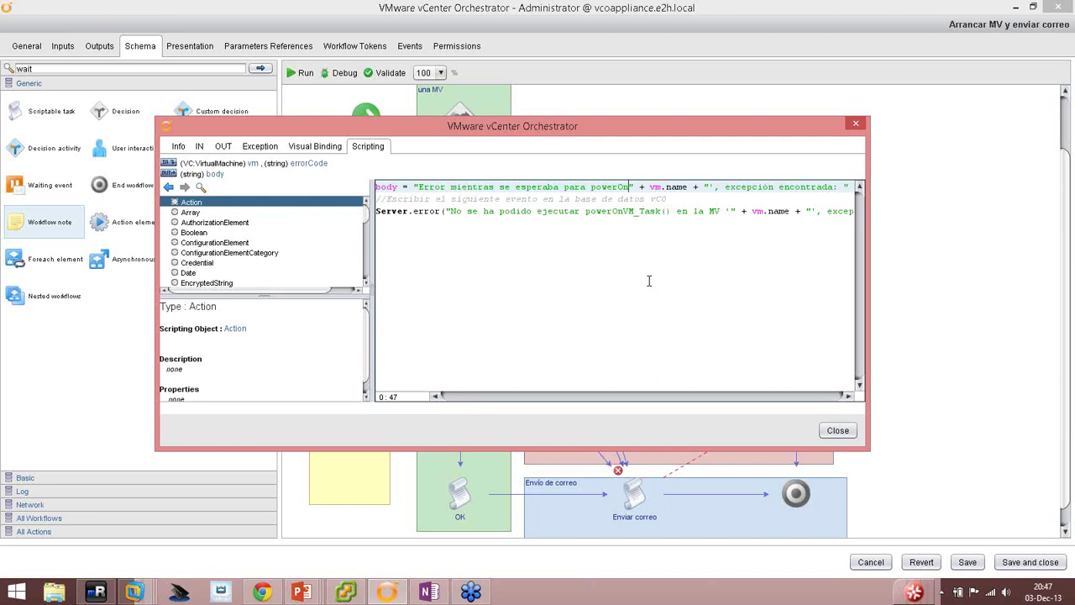
{"action": "type", "text": "edOn"}
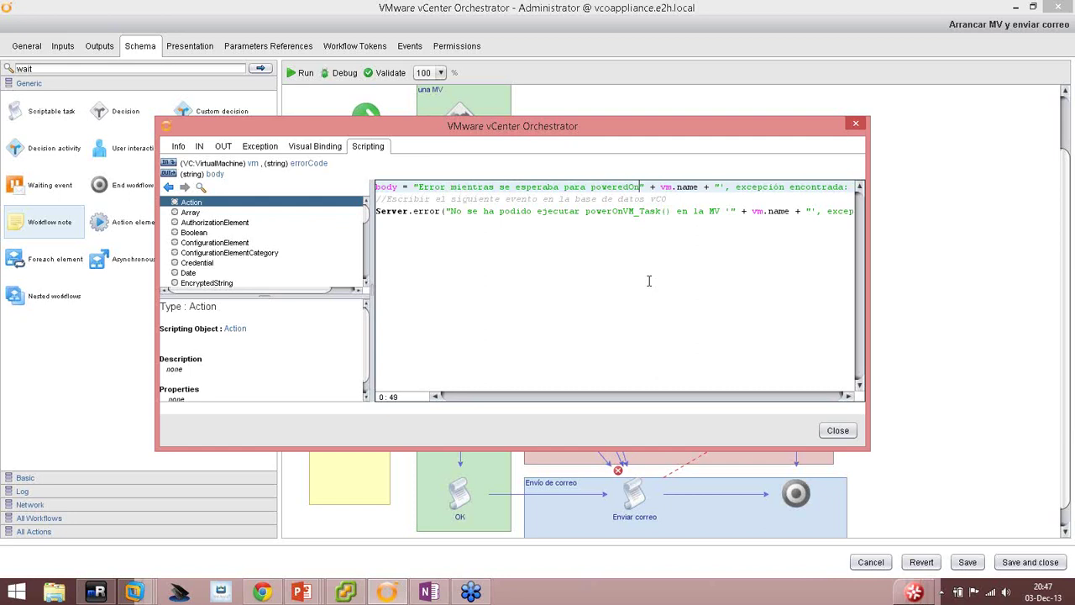
{"action": "type", "text": "VM_Task"}
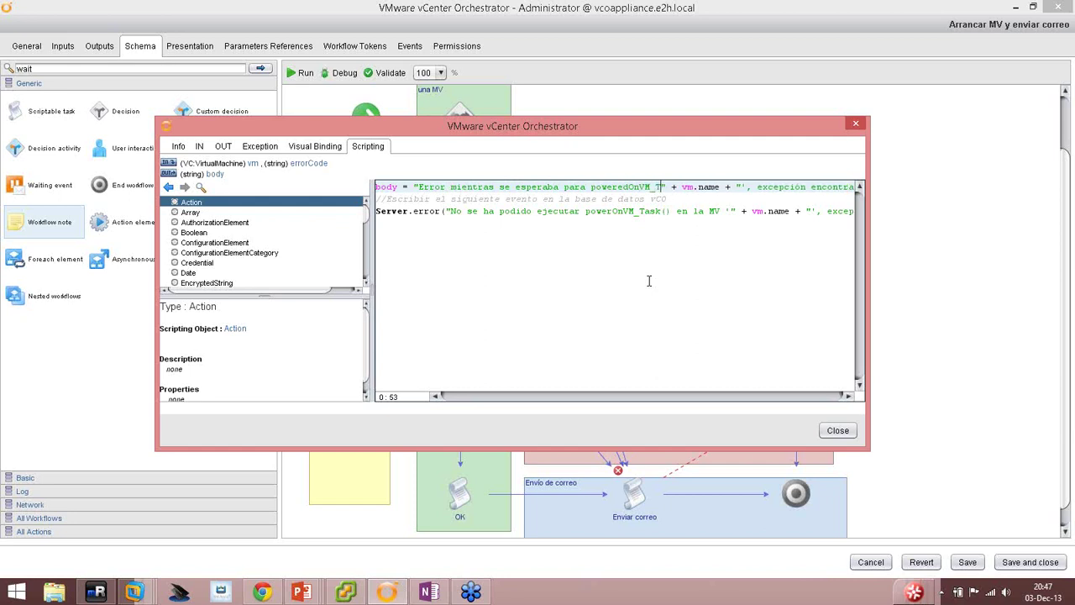
{"action": "type", "text": "()"}
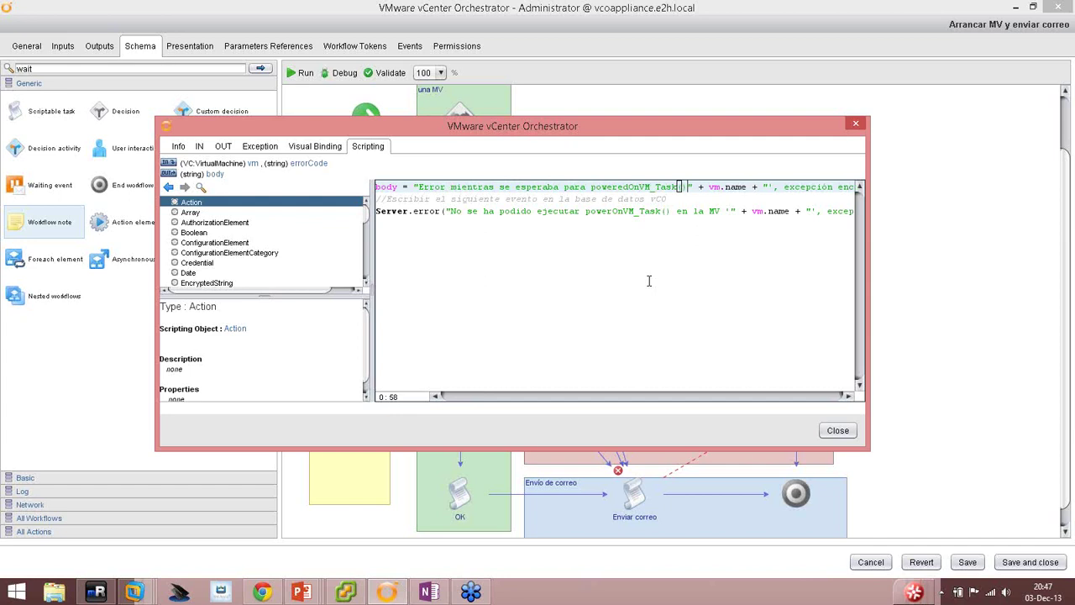
{"action": "type", "text": " en "}
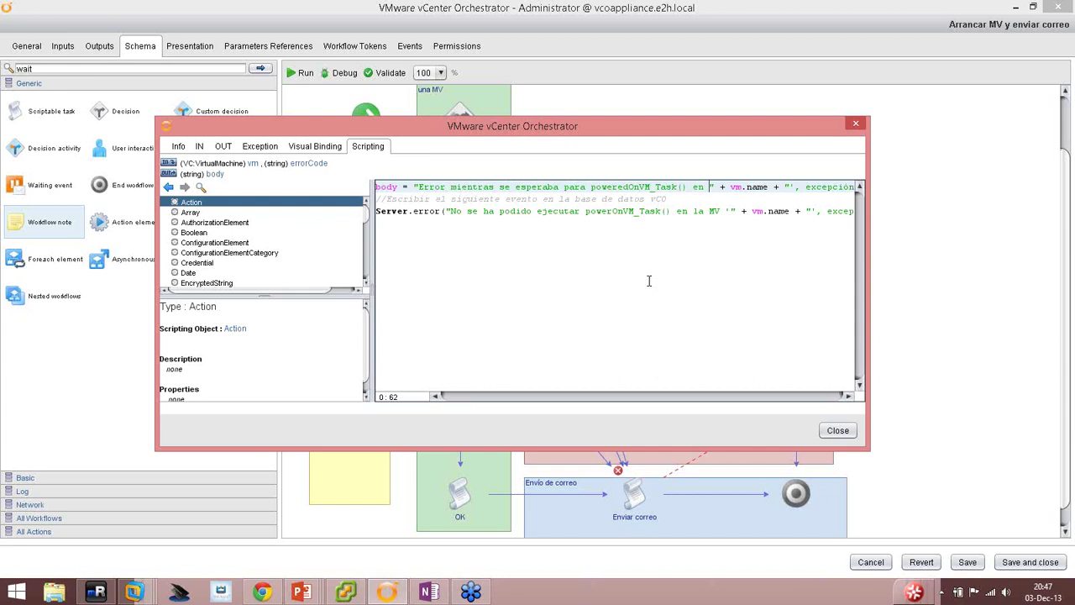
{"action": "type", "text": "completar"}
{"action": "type", "text": "para la MV"}
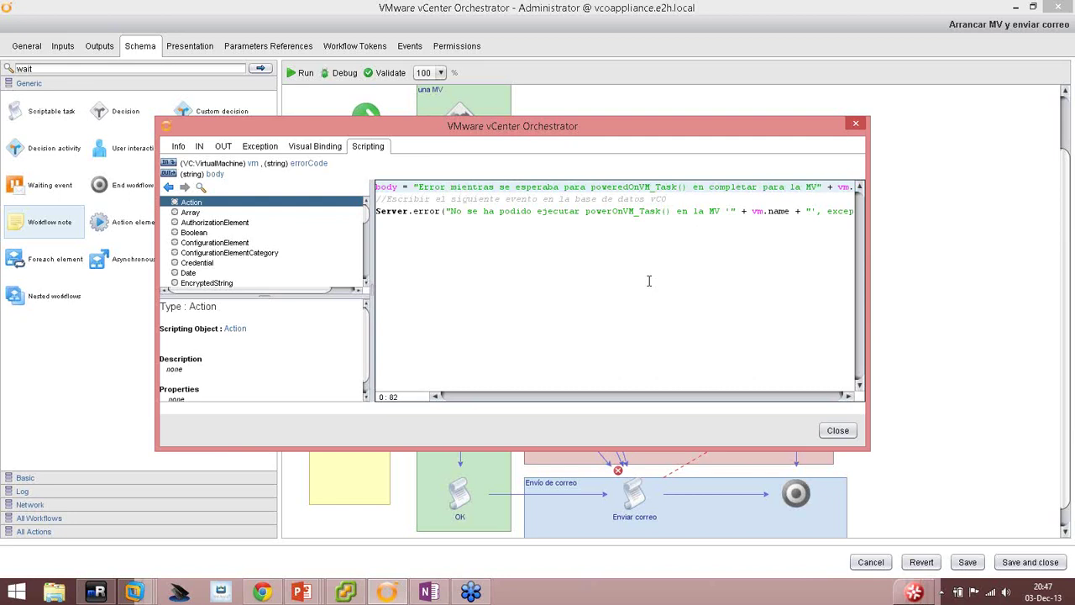
{"action": "key", "text": "Right"}
{"action": "key", "text": "Right"}
{"action": "key", "text": "Right"}
{"action": "key", "text": "Right"}
{"action": "key", "text": "Right"}
{"action": "key", "text": "Right"}
{"action": "key", "text": "Right"}
{"action": "key", "text": "Right"}
{"action": "key", "text": "Right"}
{"action": "key", "text": "Right"}
{"action": "key", "text": "Right"}
{"action": "key", "text": "Right"}
{"action": "key", "text": "Right"}
{"action": "key", "text": "Right"}
{"action": "key", "text": "Right"}
{"action": "key", "text": "Right"}
{"action": "key", "text": "Right"}
{"action": "key", "text": "Right"}
{"action": "key", "text": "Right"}
{"action": "key", "text": "Right"}
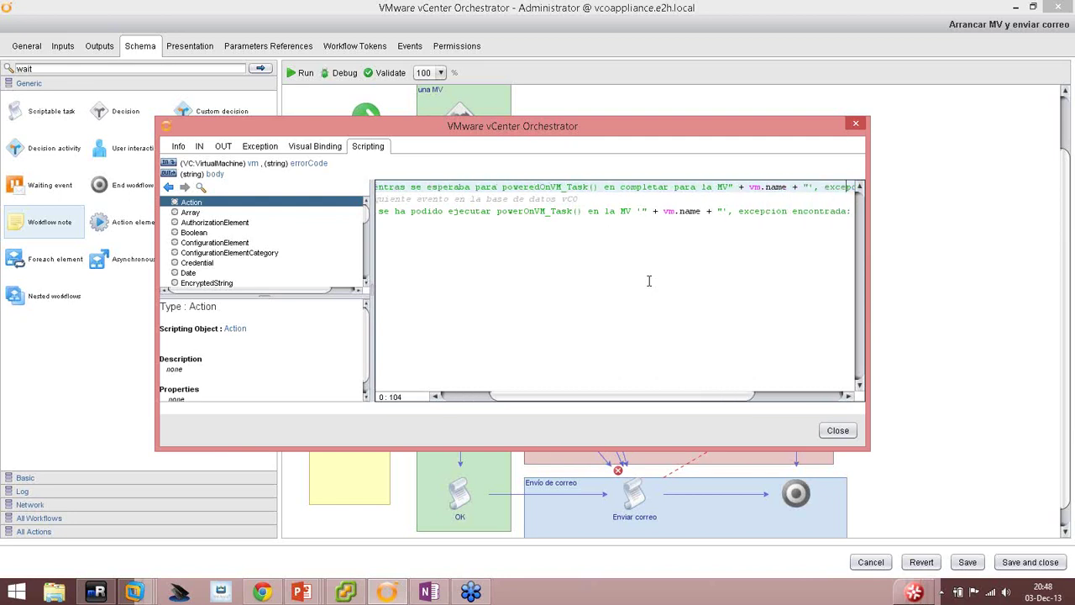
{"action": "key", "text": "Down"}
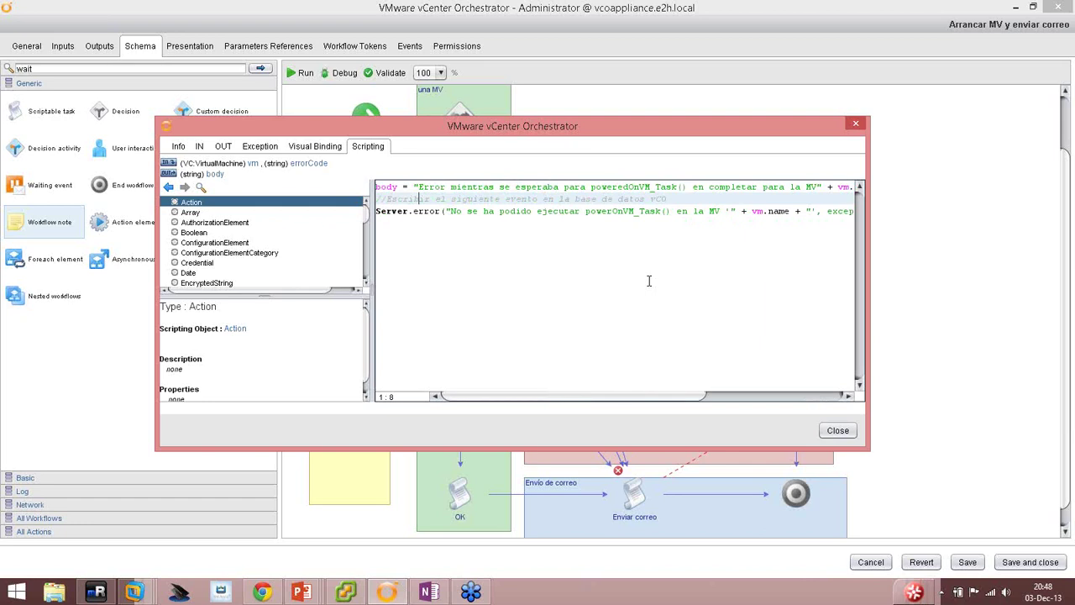
Put the wait-timeout message into Timeout 1's Server.error line and remove the duplicated quote.
{"action": "key", "text": "Up"}
{"action": "key", "text": "Left"}
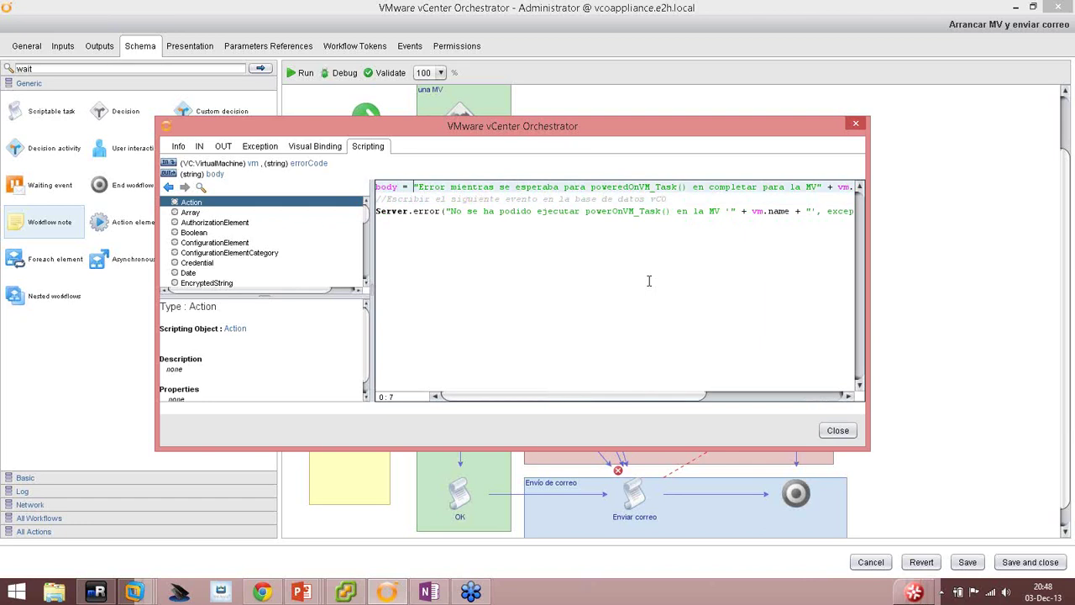
{"action": "key", "text": "shift+End"}
{"action": "key", "text": "ctrl+c"}
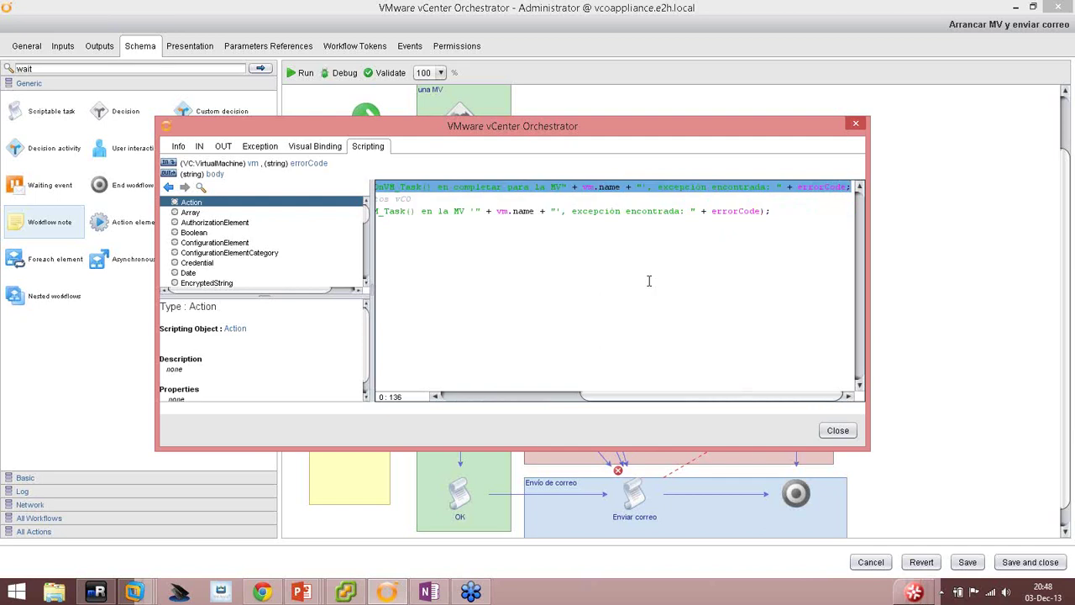
{"action": "key", "text": "shift+Left"}
{"action": "left_click_drag", "start_coordinate": [763, 212], "coordinate": [453, 213]}
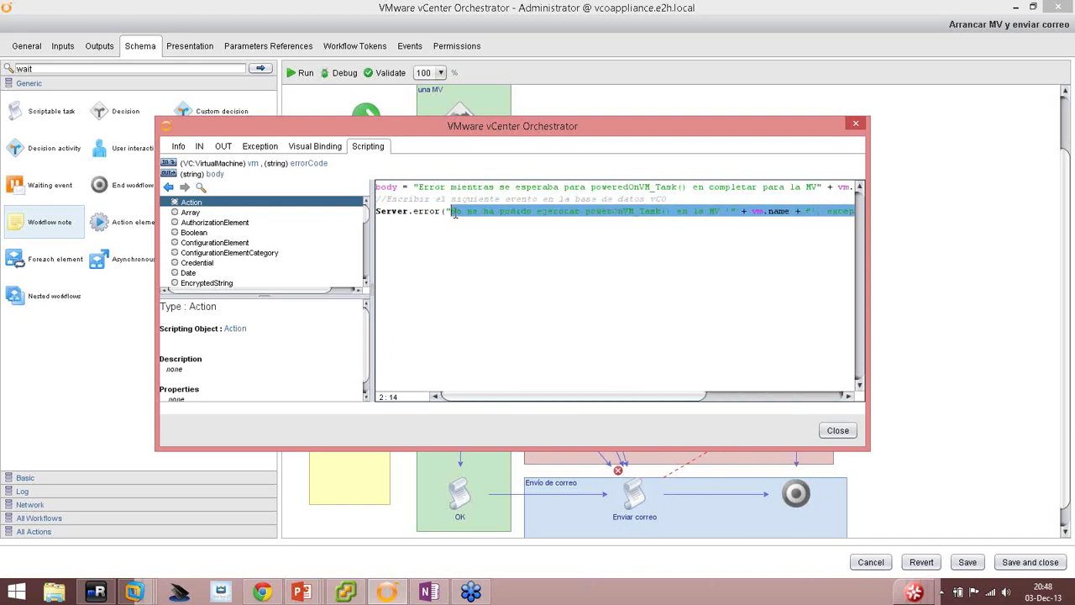
{"action": "key", "text": "ctrl+v"}
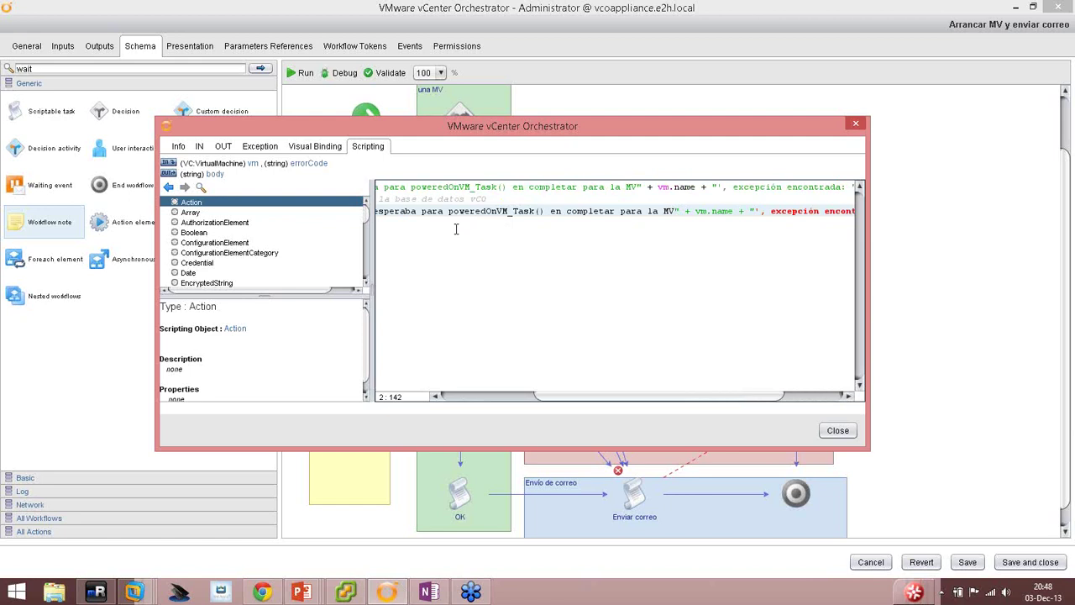
{"action": "key", "text": "Home"}
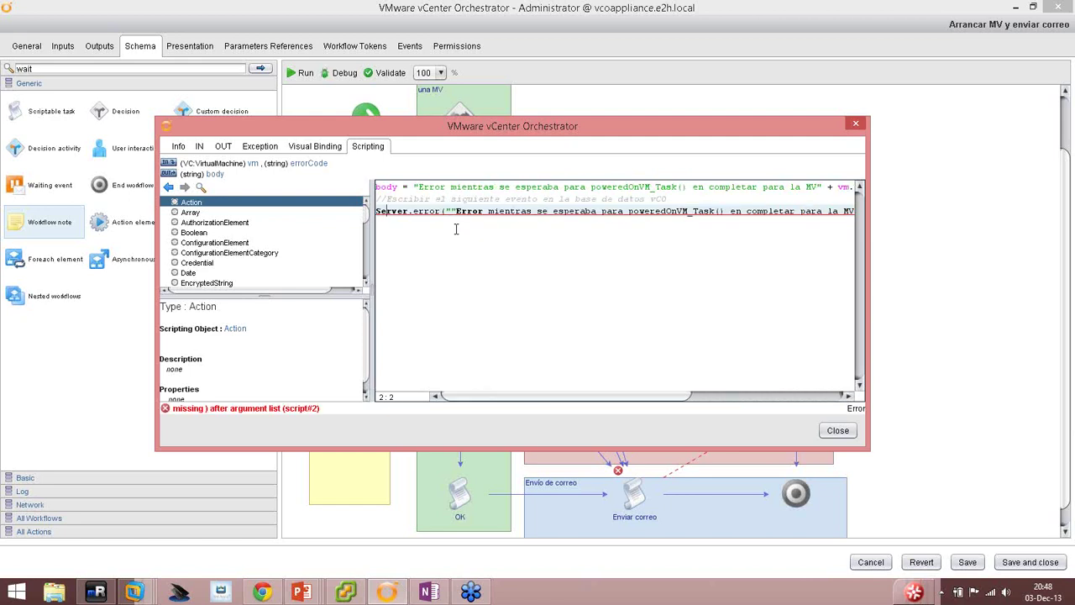
{"action": "key", "text": "BackSpace"}
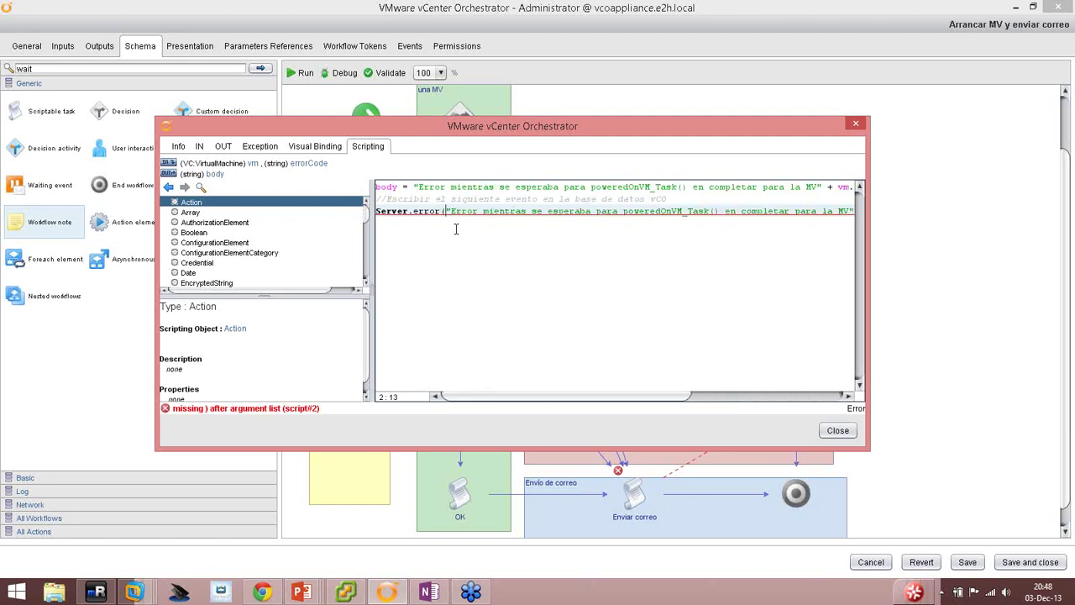
{"action": "left_click", "coordinate": [467, 243]}
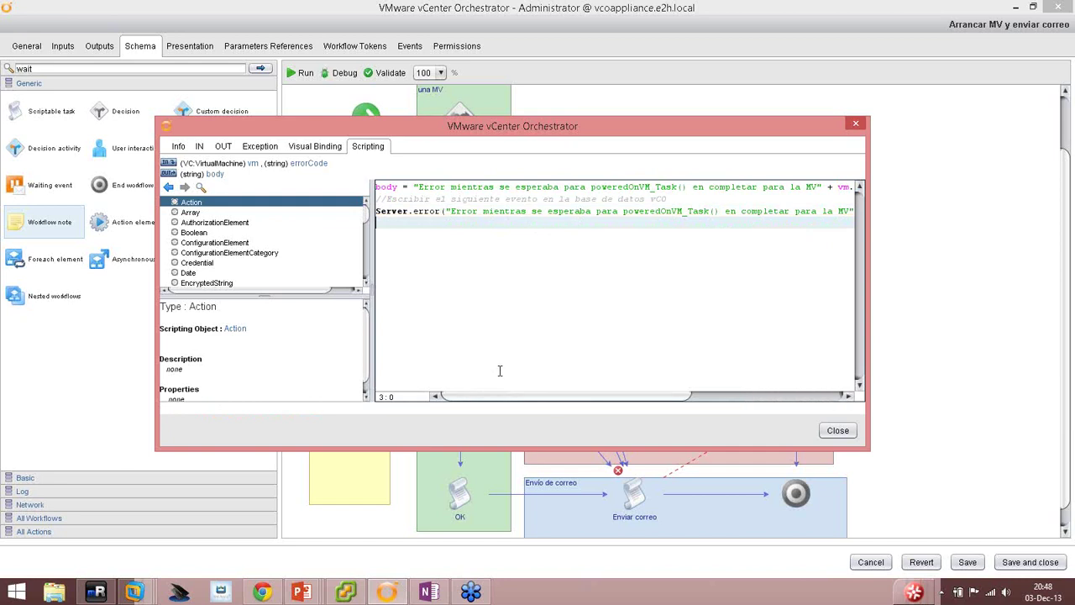
{"action": "left_click_drag", "start_coordinate": [577, 395], "coordinate": [775, 388]}
{"action": "left_click", "coordinate": [837, 430]}
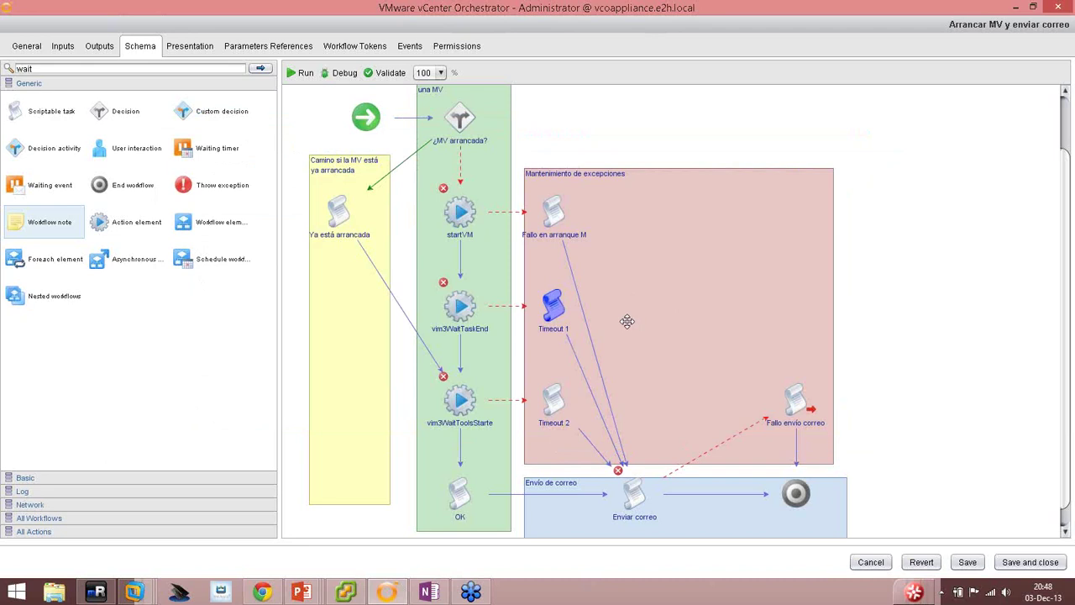
Bind vm and errorCode as inputs of Timeout 2.
{"action": "left_click", "coordinate": [552, 381]}
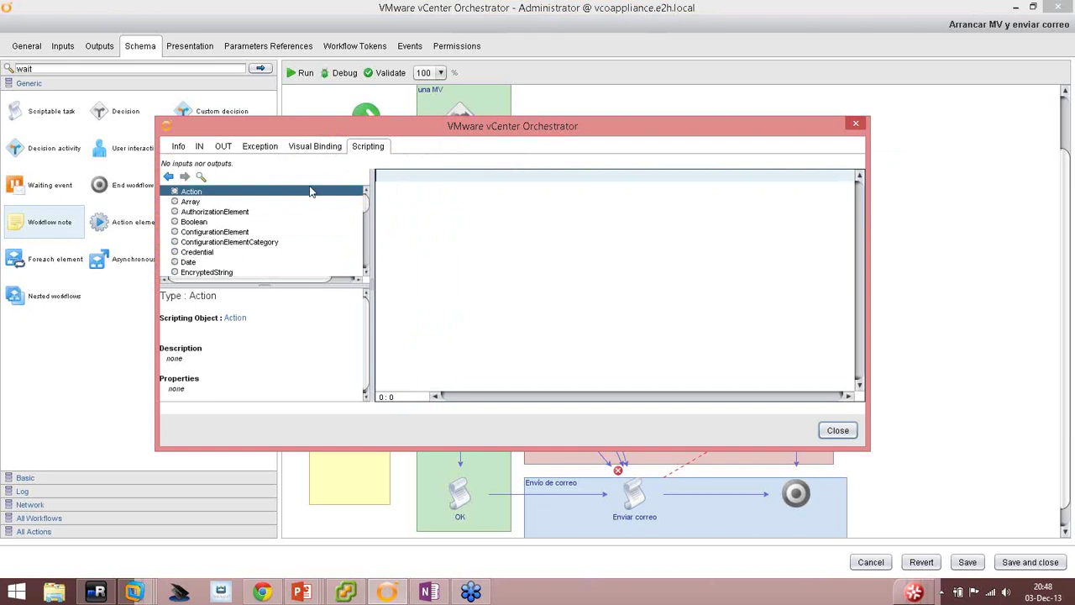
{"action": "left_click", "coordinate": [199, 146]}
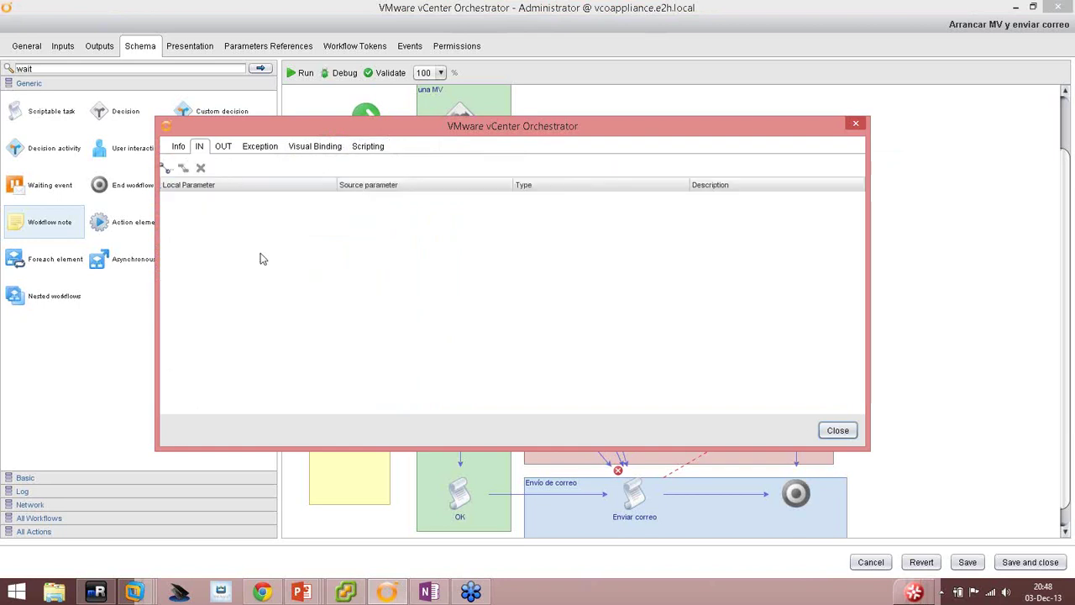
{"action": "left_click", "coordinate": [167, 168]}
{"action": "left_click", "coordinate": [335, 249]}
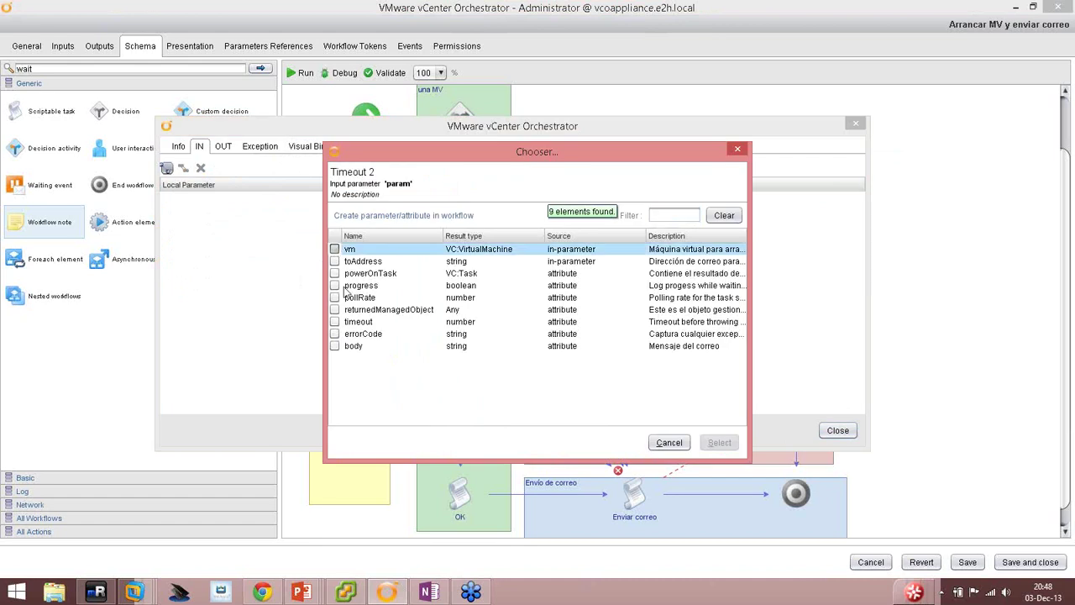
{"action": "left_click", "coordinate": [334, 333]}
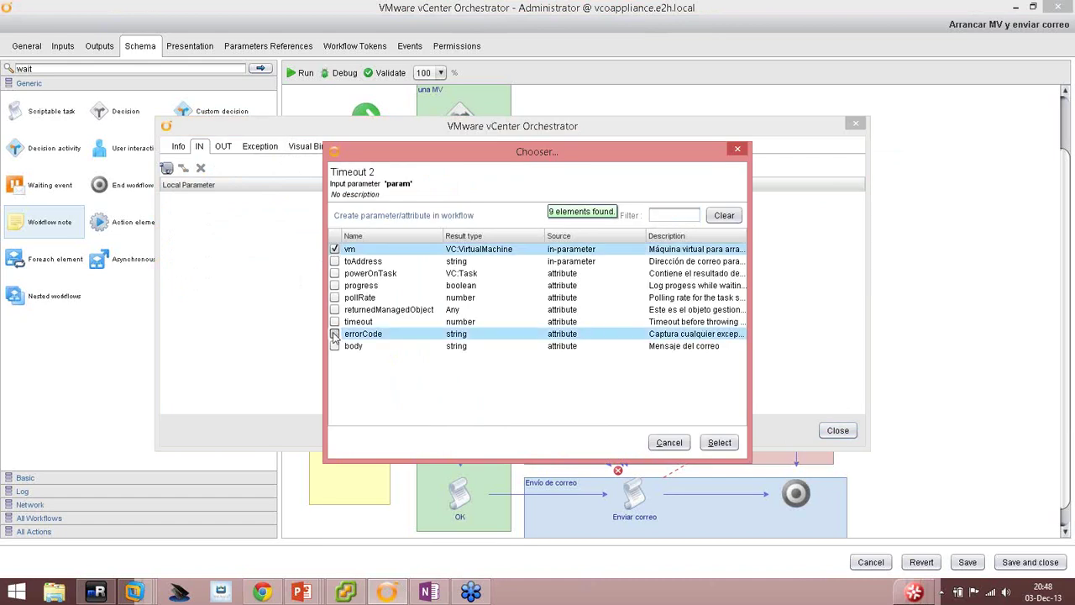
{"action": "left_click", "coordinate": [718, 442]}
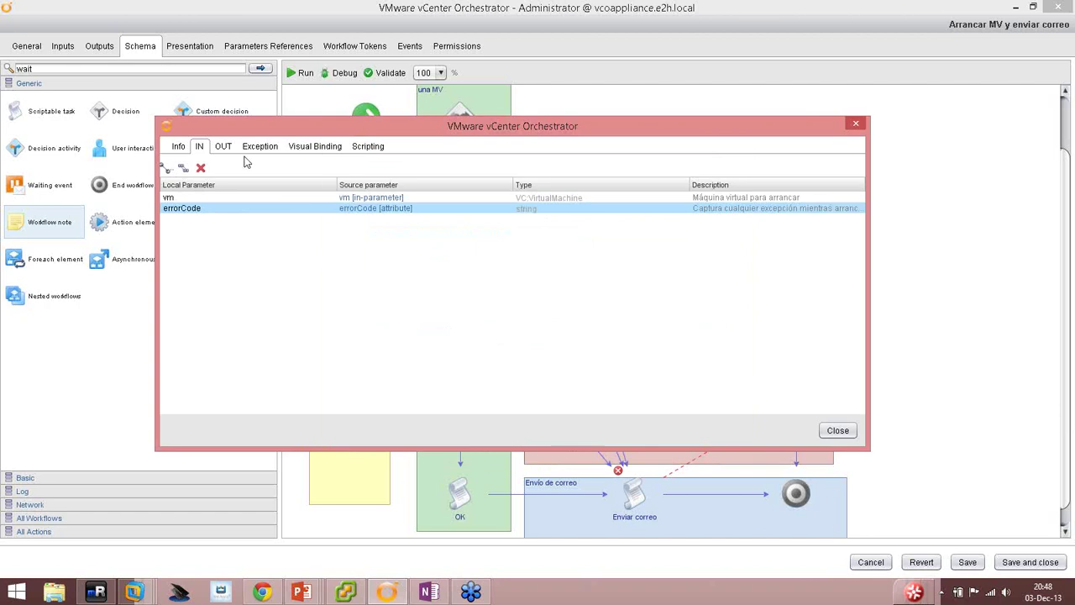
Bind Timeout 2's output to the body attribute.
{"action": "left_click", "coordinate": [222, 146]}
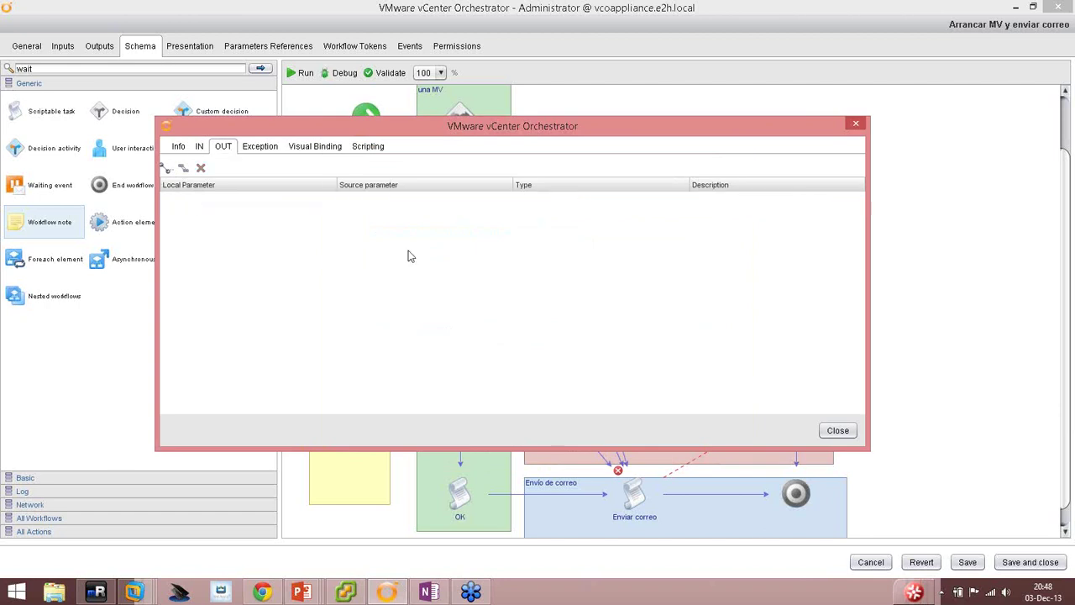
{"action": "left_click", "coordinate": [167, 168]}
{"action": "left_click", "coordinate": [334, 322]}
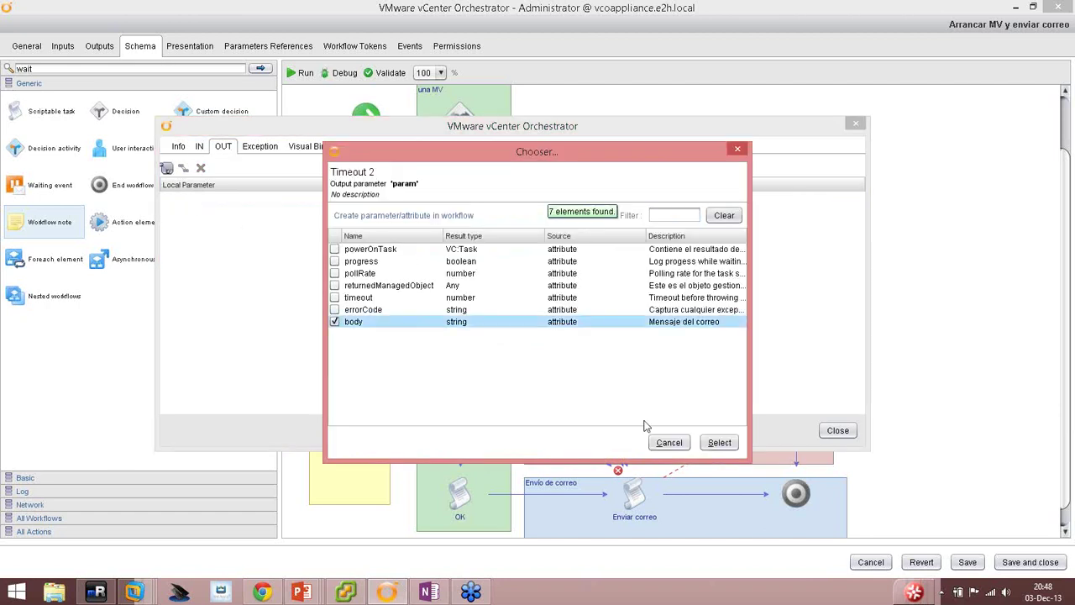
{"action": "left_click", "coordinate": [719, 442]}
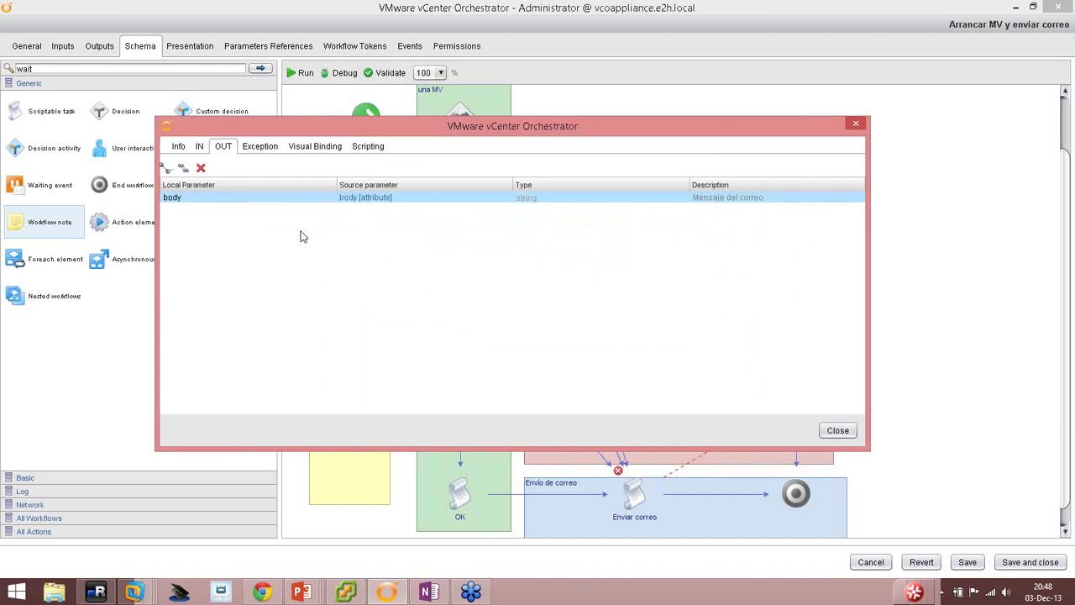
{"action": "left_click", "coordinate": [837, 429]}
{"action": "left_click", "coordinate": [354, 154]}
Copy Timeout 1's three-line script and paste it into Timeout 2's script.
{"action": "right_click", "coordinate": [475, 254]}
{"action": "left_click", "coordinate": [511, 329]}
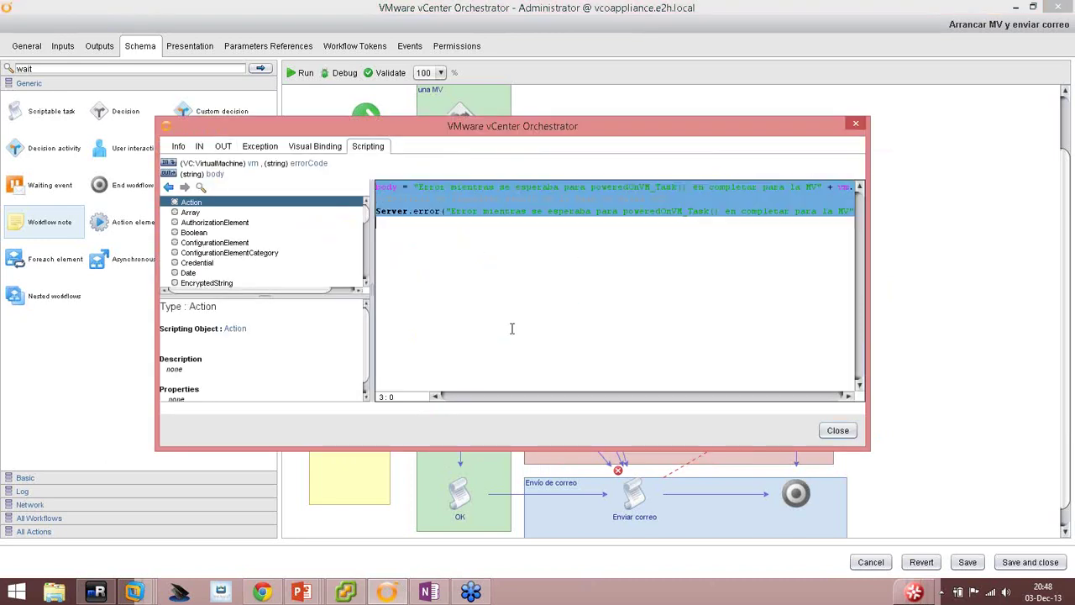
{"action": "left_click", "coordinate": [838, 430]}
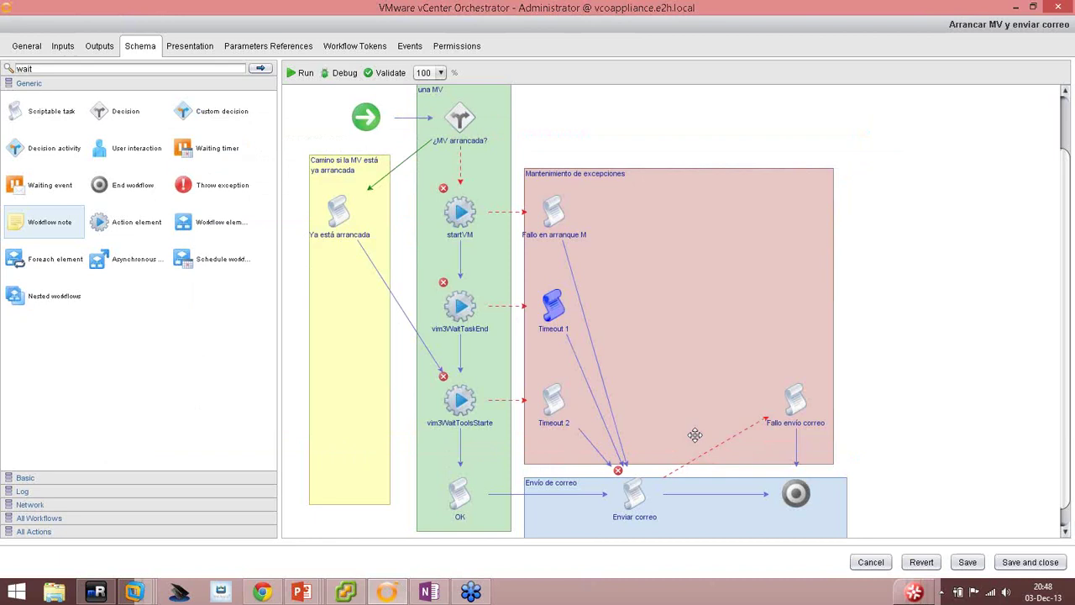
{"action": "double_click", "coordinate": [550, 398]}
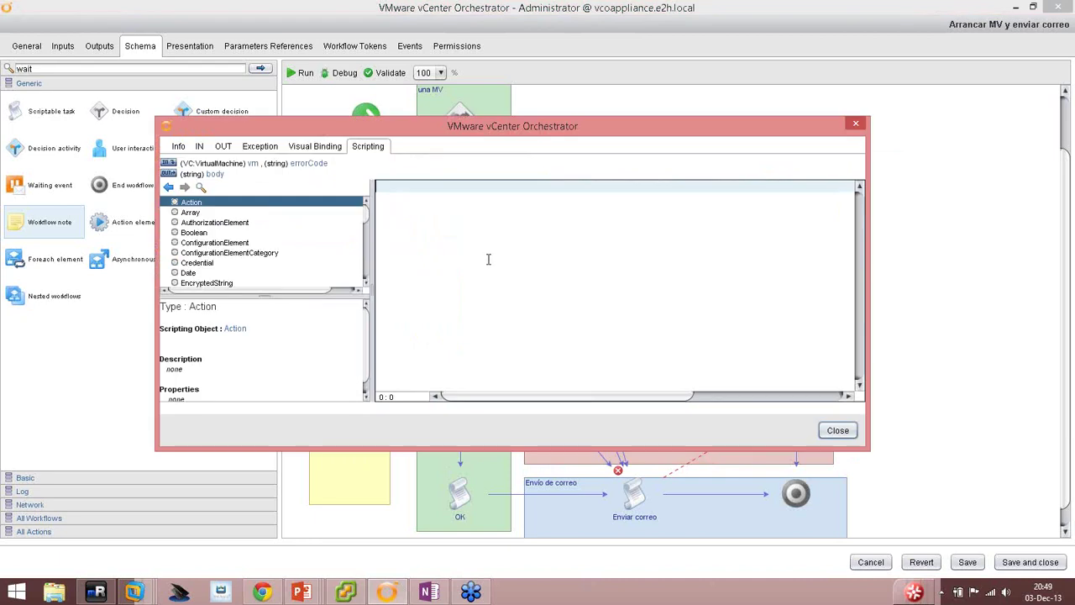
{"action": "right_click", "coordinate": [426, 215]}
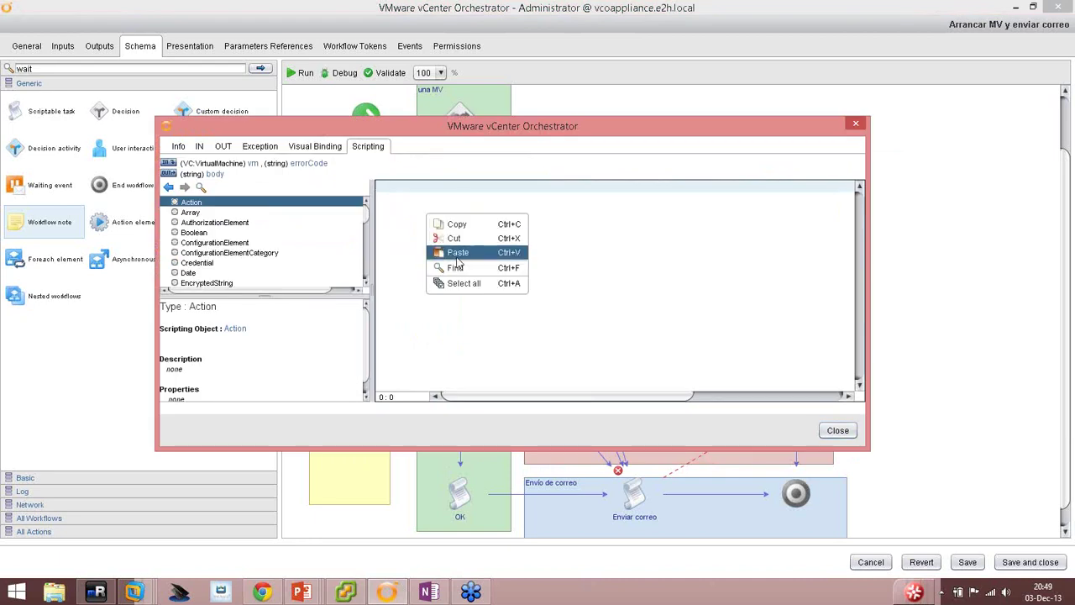
{"action": "left_click", "coordinate": [458, 251]}
Reword the body message to waiting for the VMware Tools to start in the MV.
{"action": "left_click_drag", "start_coordinate": [417, 186], "coordinate": [670, 201]}
{"action": "left_click_drag", "start_coordinate": [417, 186], "coordinate": [817, 187]}
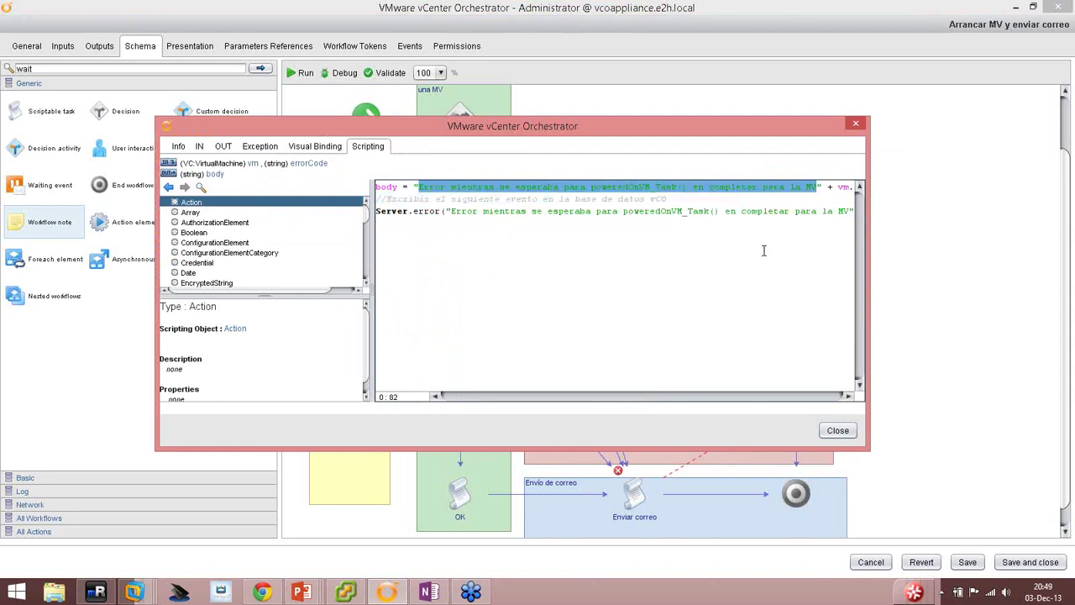
{"action": "type", "text": "Error mientras"}
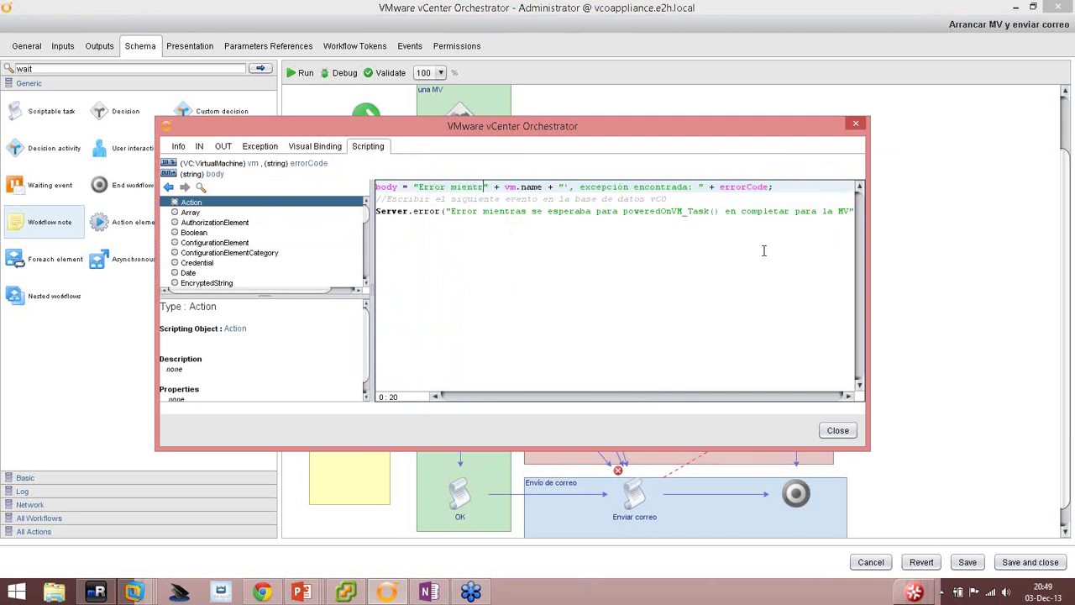
{"action": "type", "text": " se esperaba pa"}
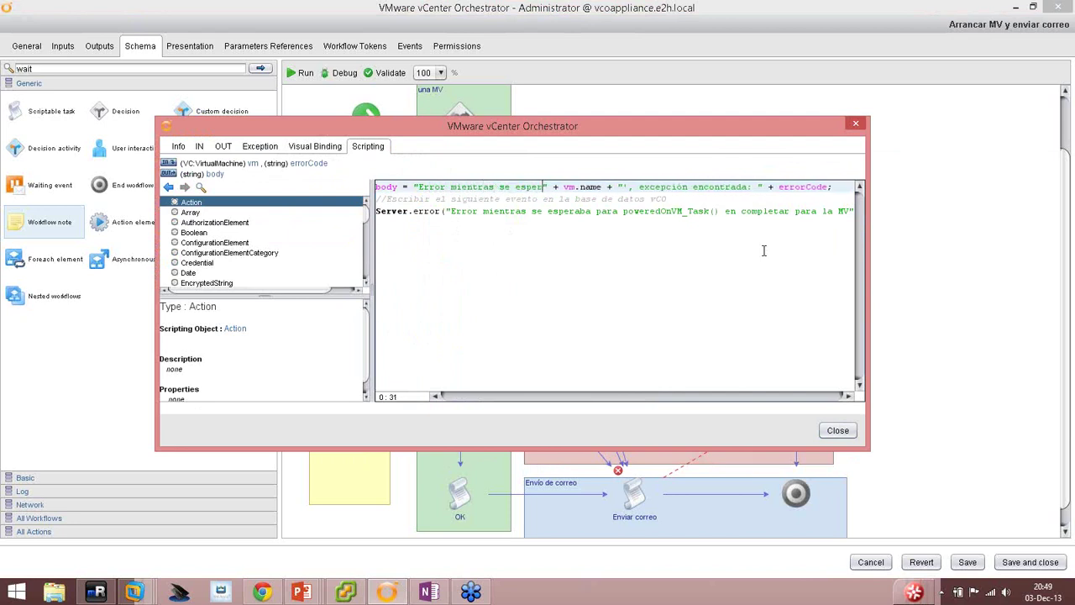
{"action": "type", "text": "ra"}
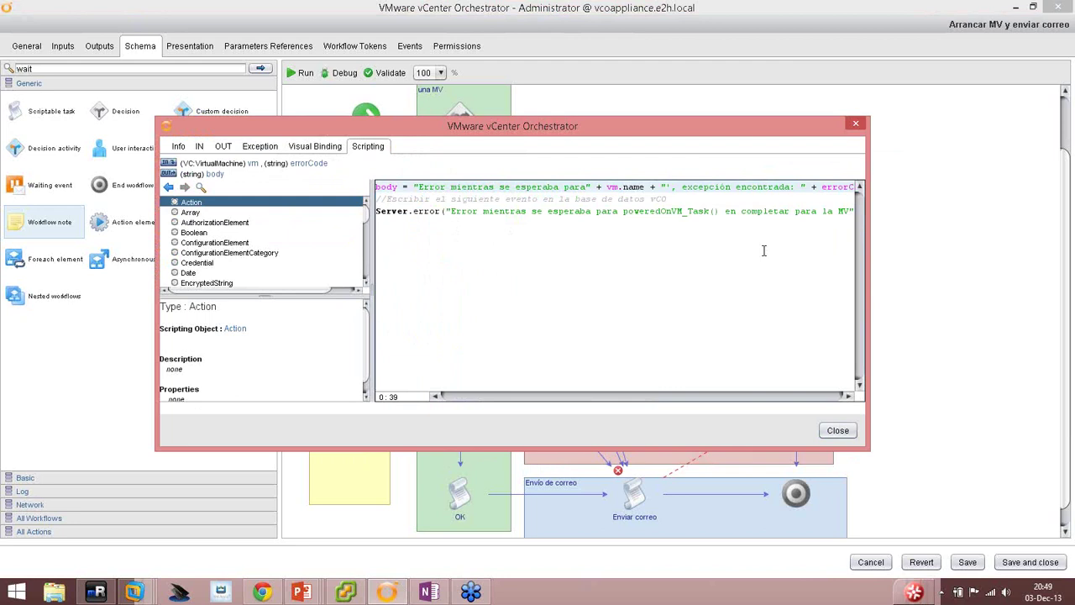
{"action": "type", "text": " VMware T"}
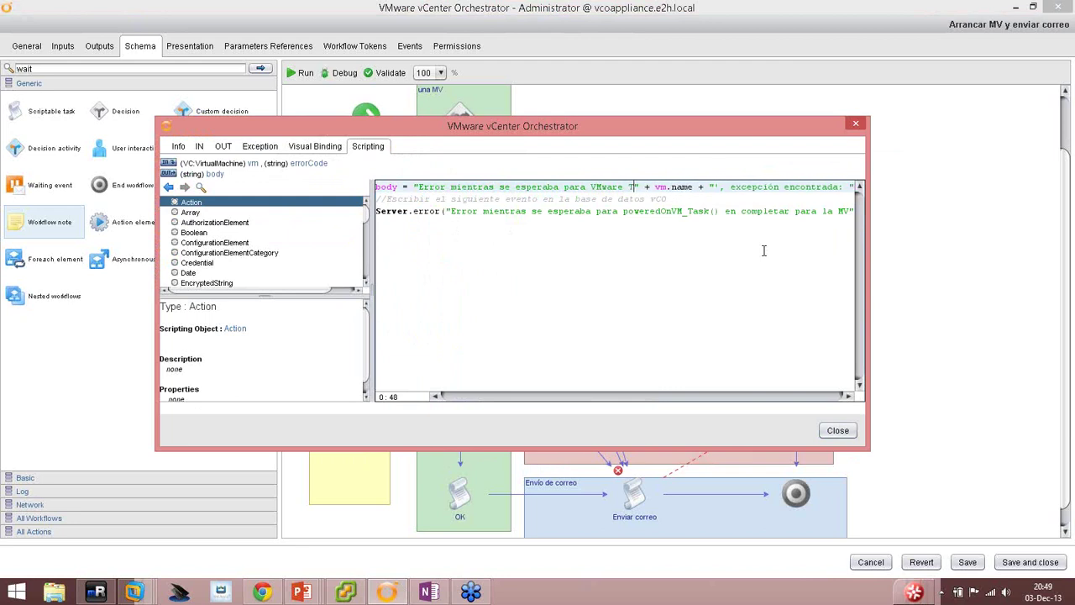
{"action": "key", "text": "BackSpace"}
{"action": "key", "text": "BackSpace"}
{"action": "key", "text": "BackSpace"}
{"action": "key", "text": "BackSpace"}
{"action": "key", "text": "BackSpace"}
{"action": "key", "text": "BackSpace"}
{"action": "key", "text": "BackSpace"}
{"action": "key", "text": "BackSpace"}
{"action": "key", "text": "BackSpace"}
{"action": "key", "text": "BackSpace"}
{"action": "key", "text": "BackSpace"}
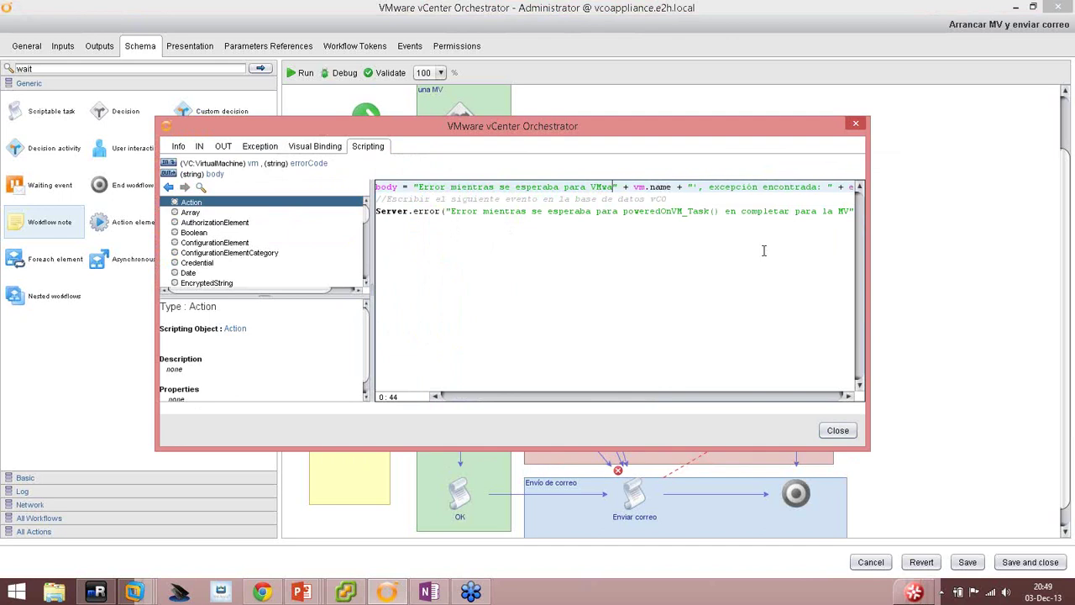
{"action": "key", "text": "BackSpace"}
{"action": "type", "text": "el arranque"}
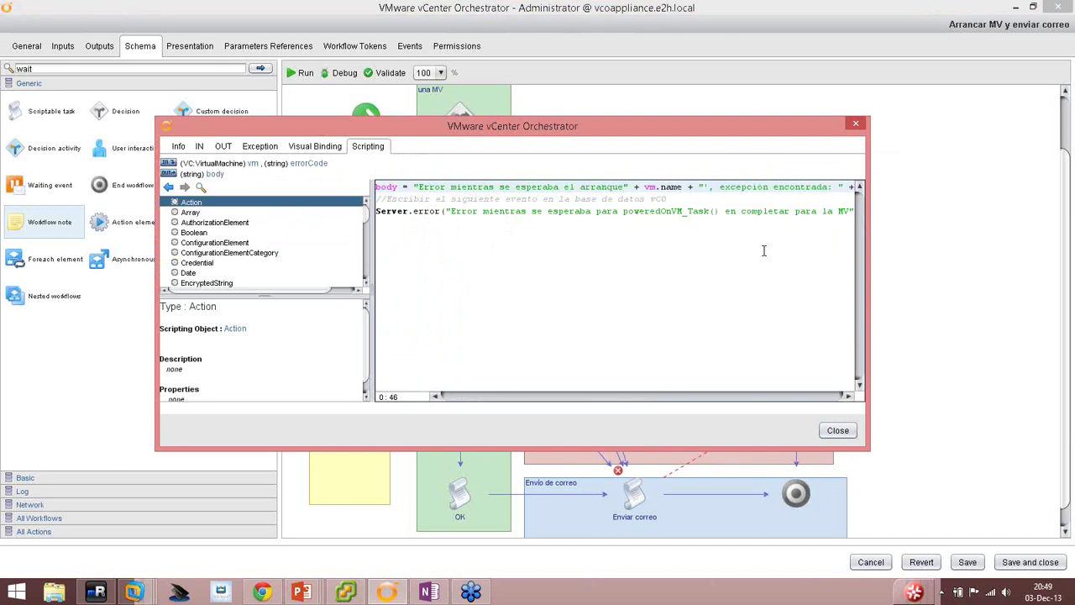
{"action": "type", "text": " de las "}
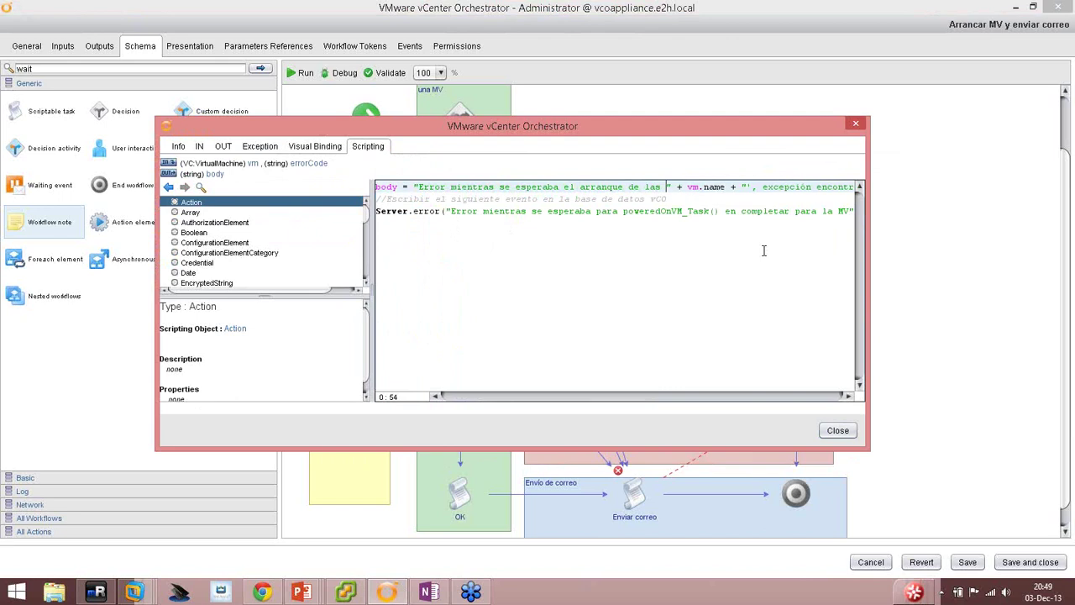
{"action": "type", "text": "VMware"}
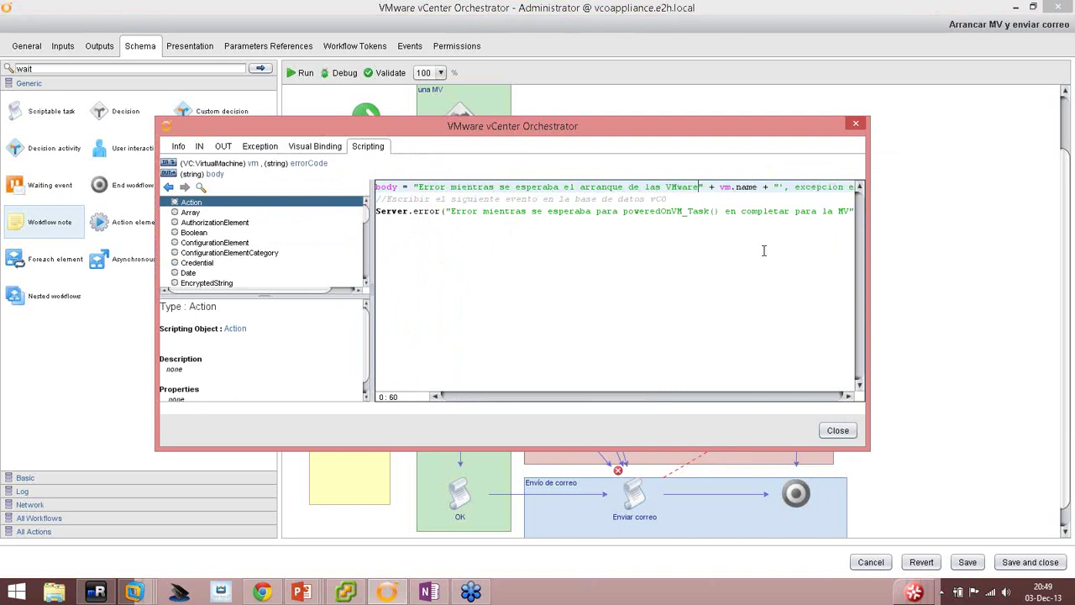
{"action": "type", "text": " Tools en la "}
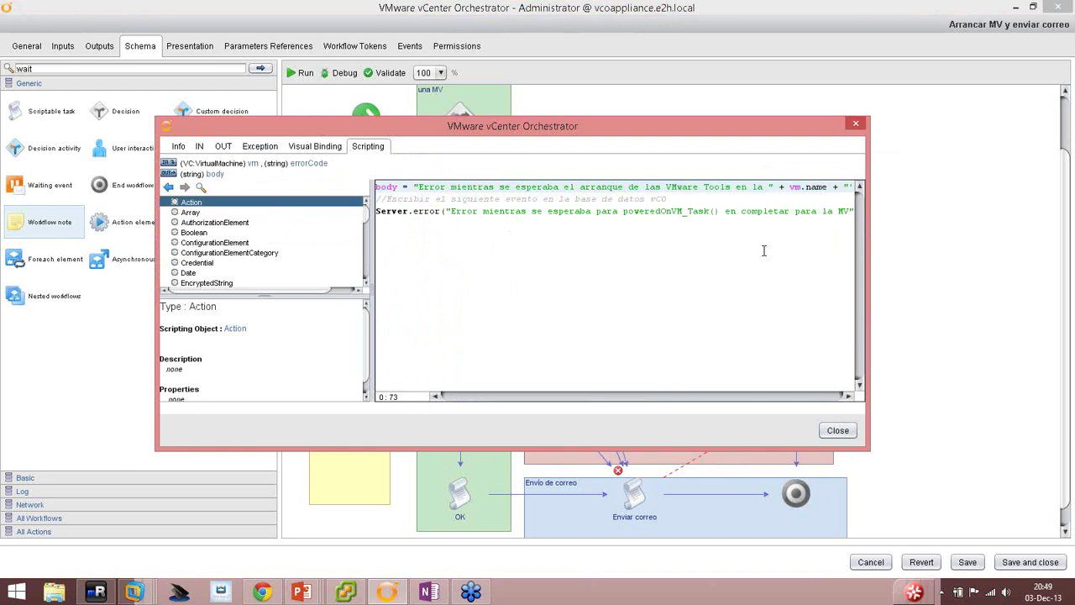
{"action": "type", "text": "MV"}
{"action": "key", "text": "Right"}
{"action": "key", "text": "Right"}
{"action": "key", "text": "Right"}
{"action": "key", "text": "Right"}
{"action": "key", "text": "Right"}
{"action": "key", "text": "Right"}
{"action": "key", "text": "Right"}
{"action": "key", "text": "Right"}
{"action": "key", "text": "Right"}
{"action": "key", "text": "Right"}
{"action": "key", "text": "Right"}
{"action": "key", "text": "Right"}
{"action": "key", "text": "Right"}
{"action": "key", "text": "Right"}
{"action": "key", "text": "Right"}
{"action": "key", "text": "Right"}
{"action": "key", "text": "Right"}
{"action": "key", "text": "Right"}
{"action": "key", "text": "Right"}
{"action": "key", "text": "Right"}
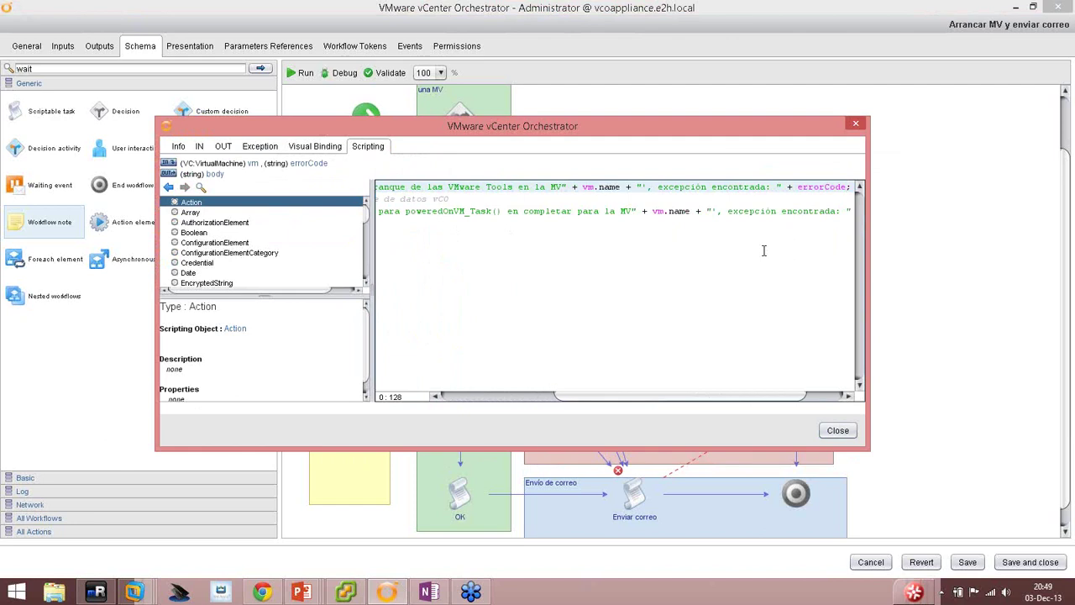
{"action": "key", "text": "shift+Home"}
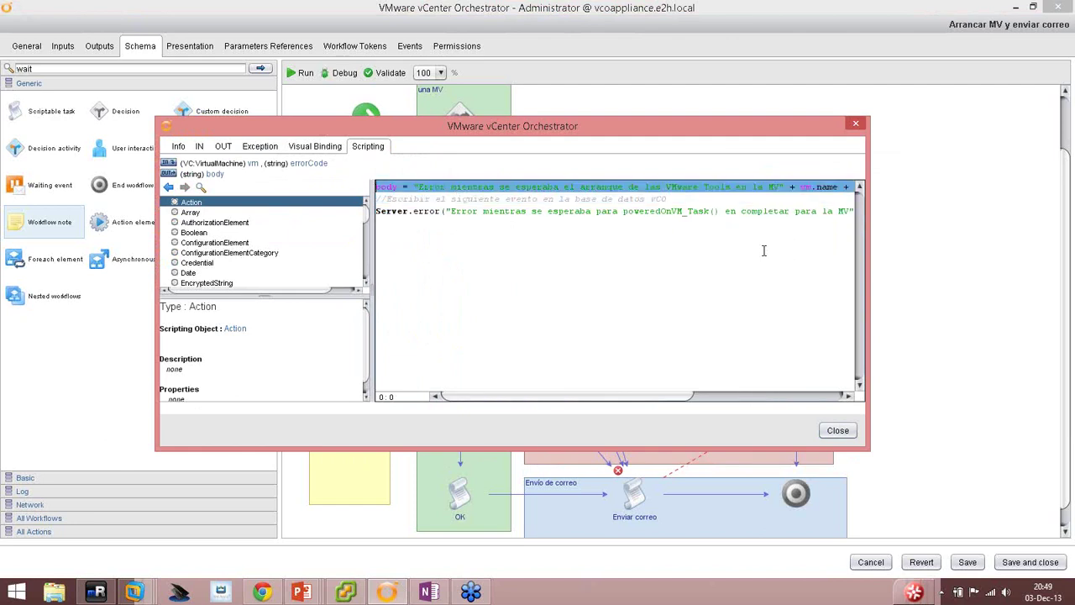
{"action": "key", "text": "shift+Right"}
{"action": "key", "text": "shift+Right"}
{"action": "key", "text": "shift+Right"}
{"action": "key", "text": "shift+Right"}
{"action": "key", "text": "shift+Right"}
{"action": "key", "text": "shift+Right"}
{"action": "key", "text": "shift+Right"}
{"action": "key", "text": "shift+Right"}
Paste the same VMware Tools message into the Server.error line.
{"action": "left_click_drag", "start_coordinate": [451, 212], "coordinate": [840, 206]}
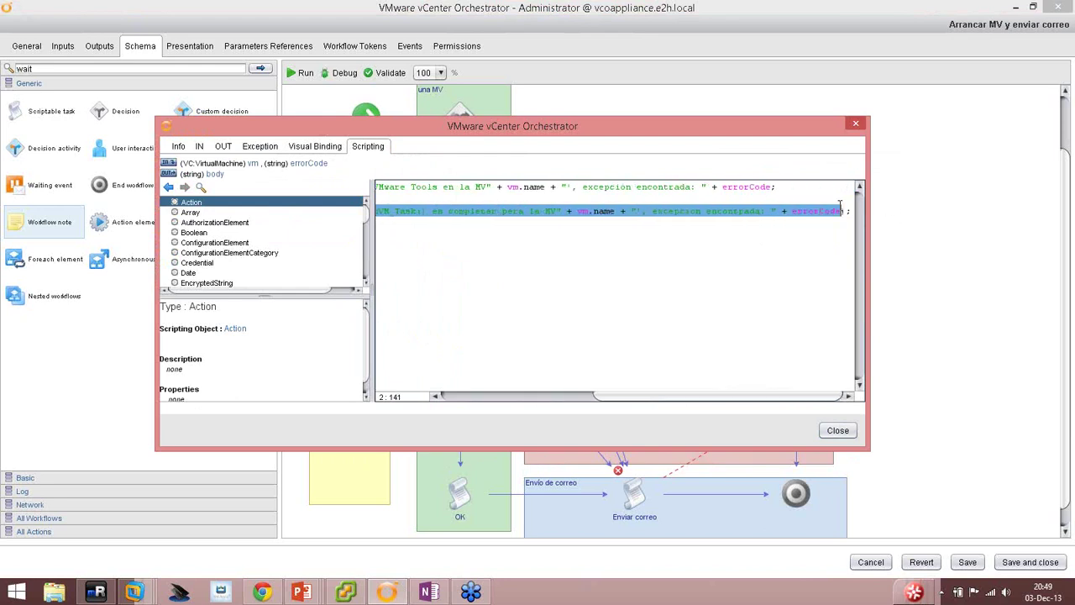
{"action": "type", "text": "Error durante el arranque de las VMware Tools en la MV\" + vm.name + \"', excepción encontrada: \" + errorCode;"}
{"action": "left_click_drag", "start_coordinate": [636, 395], "coordinate": [758, 395]}
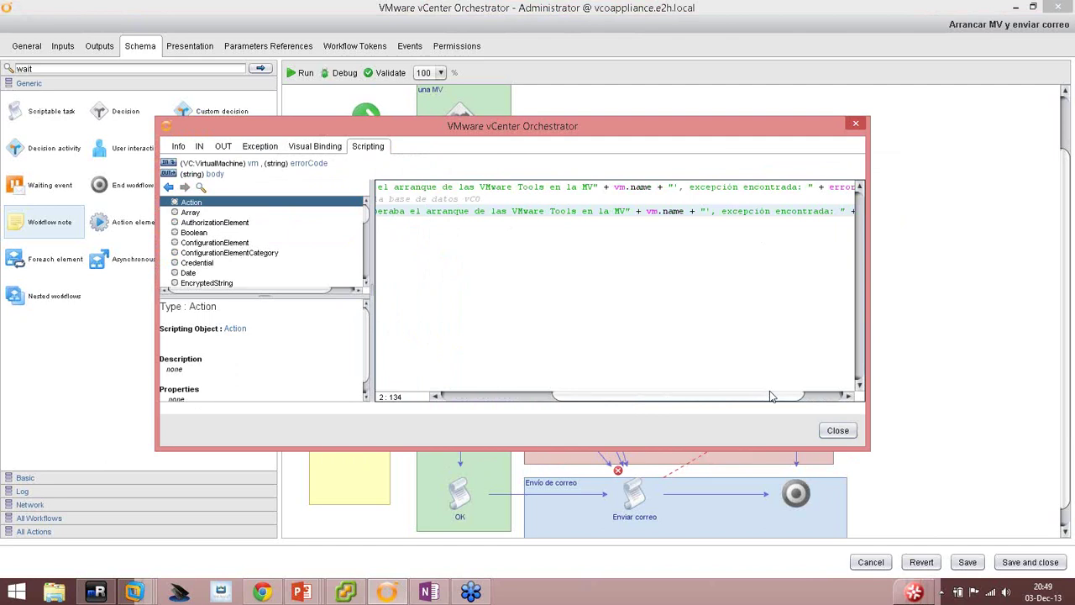
{"action": "left_click", "coordinate": [698, 265]}
{"action": "left_click_drag", "start_coordinate": [662, 395], "coordinate": [846, 395]}
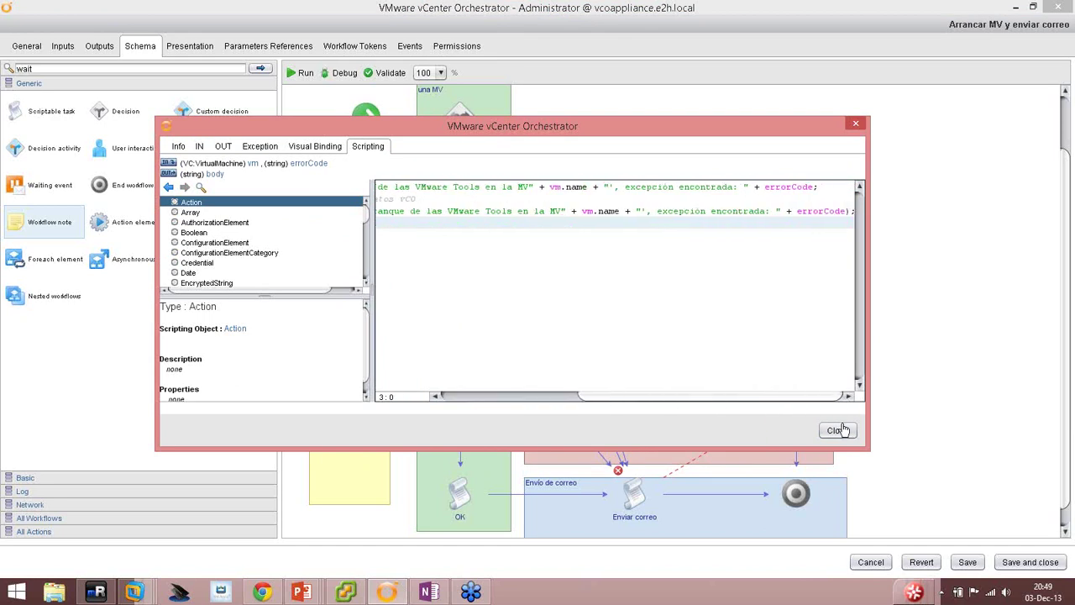
{"action": "left_click", "coordinate": [839, 430]}
Save the workflow and bind the vm in-parameter as the OK task's input.
{"action": "left_click", "coordinate": [967, 562]}
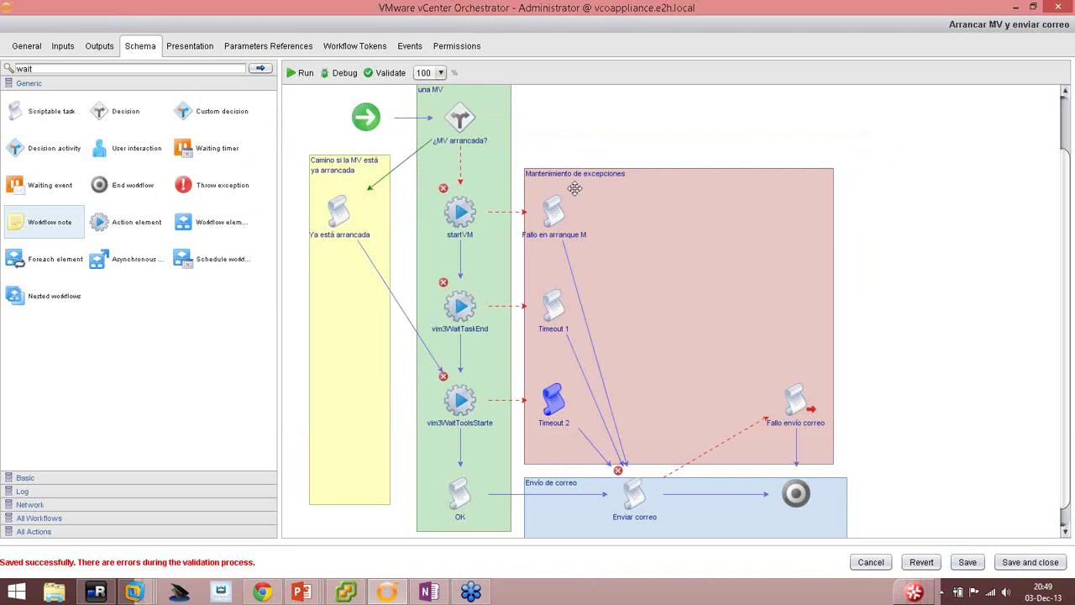
{"action": "scroll", "coordinate": [491, 418], "scroll_direction": "down", "scroll_amount": 1}
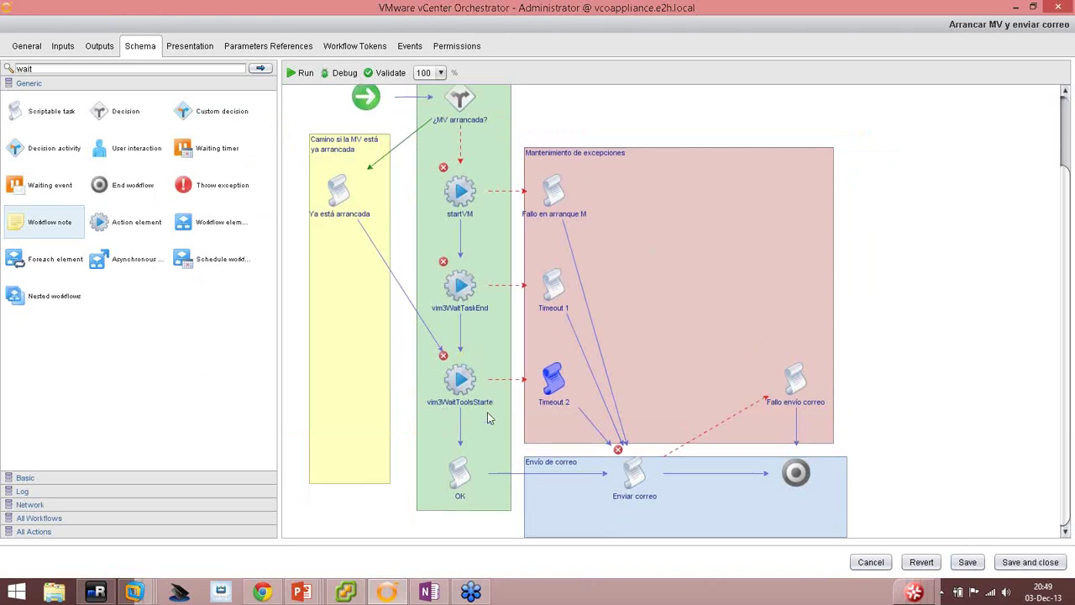
{"action": "double_click", "coordinate": [462, 471]}
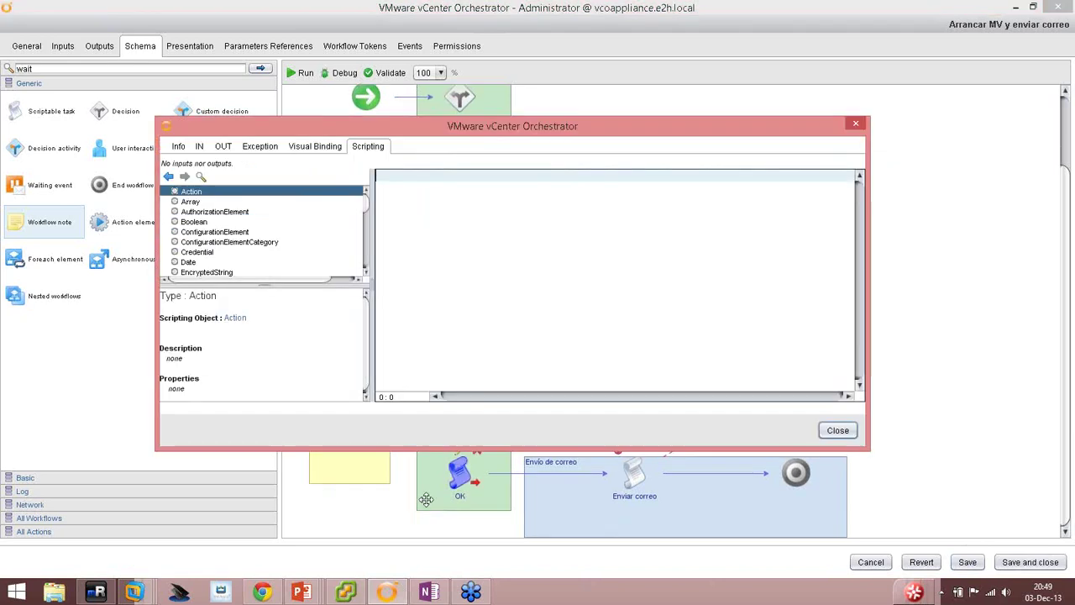
{"action": "left_click", "coordinate": [200, 150]}
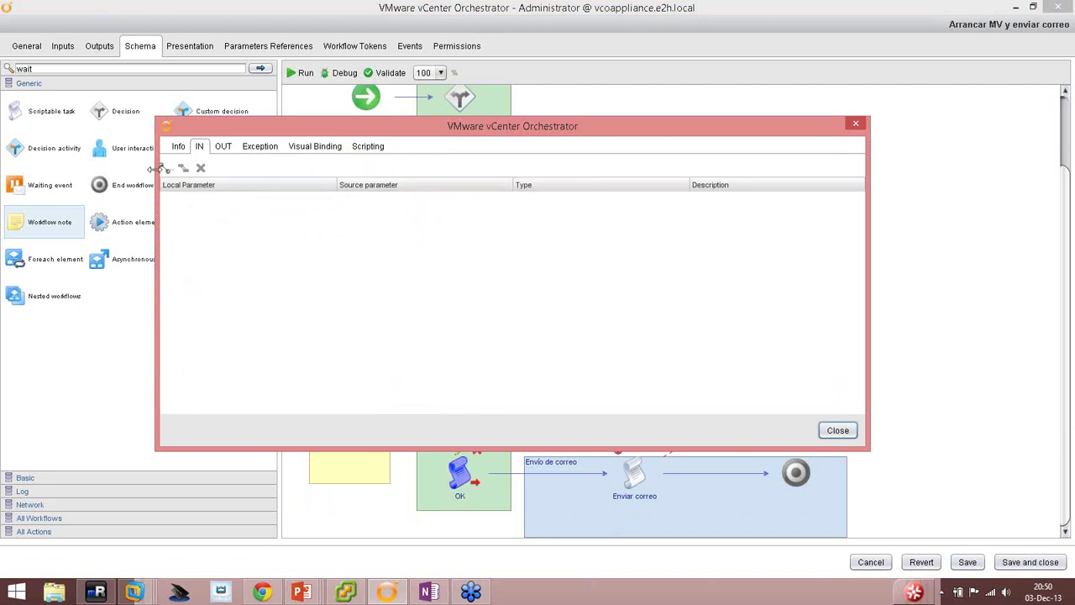
{"action": "left_click", "coordinate": [166, 168]}
{"action": "left_click", "coordinate": [334, 249]}
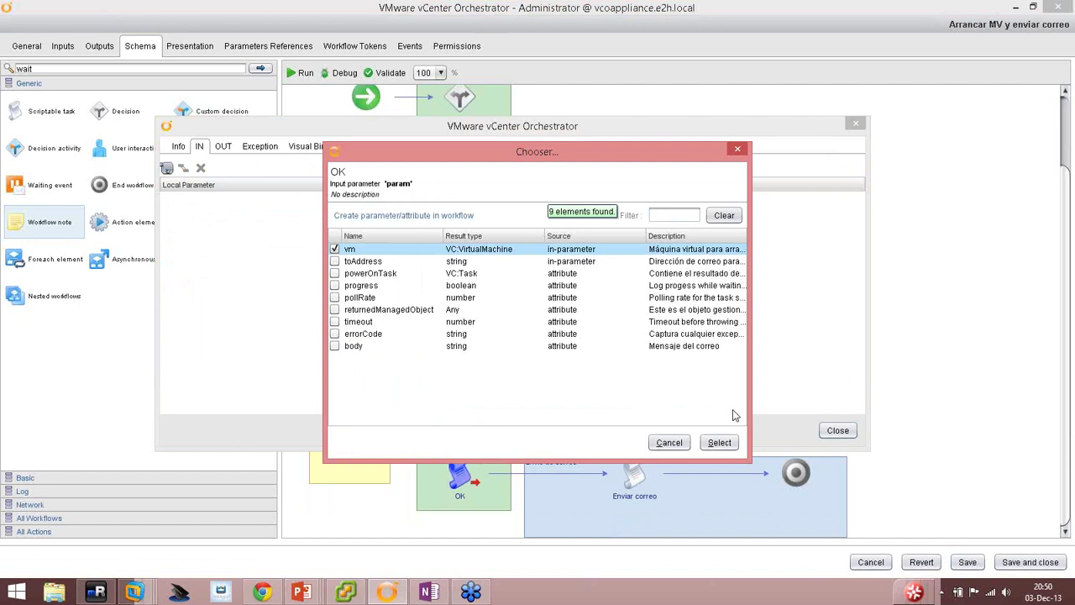
{"action": "left_click", "coordinate": [719, 442]}
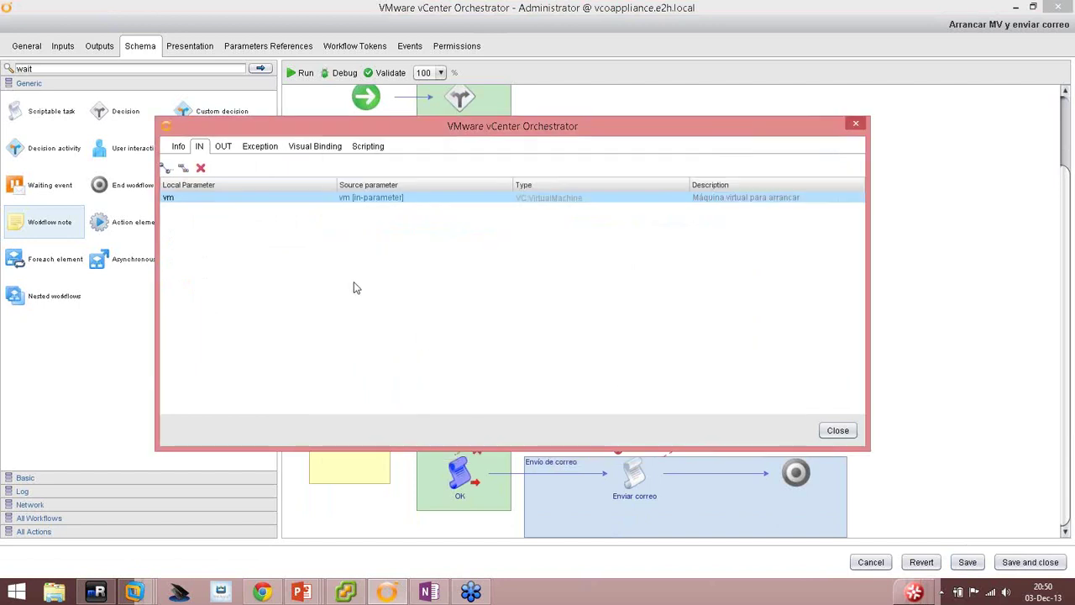
Bind the body attribute as the OK task's output and show its empty script.
{"action": "left_click", "coordinate": [223, 148]}
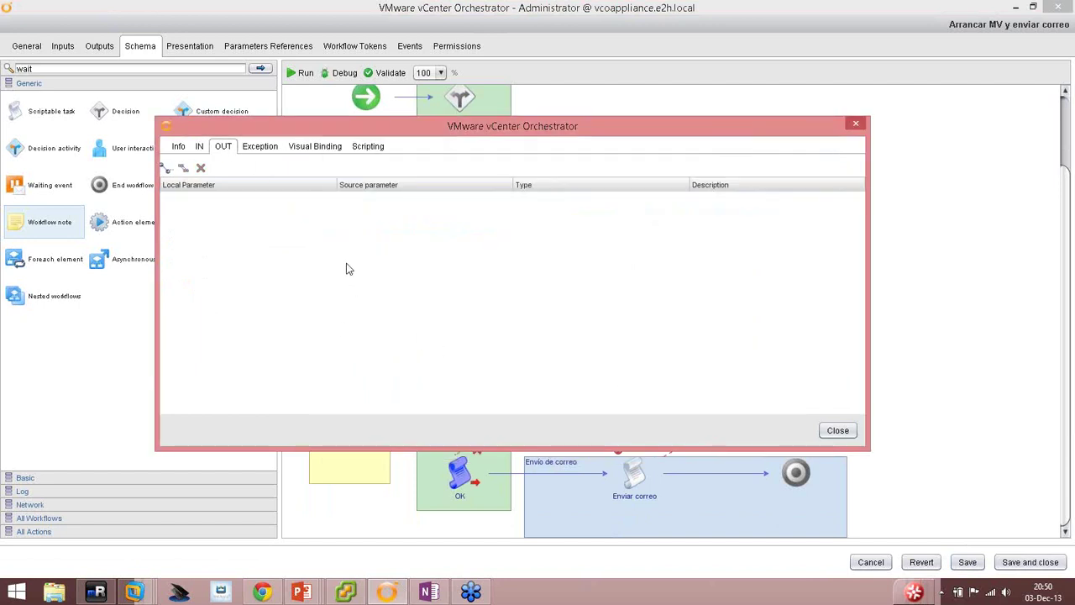
{"action": "left_click", "coordinate": [166, 168]}
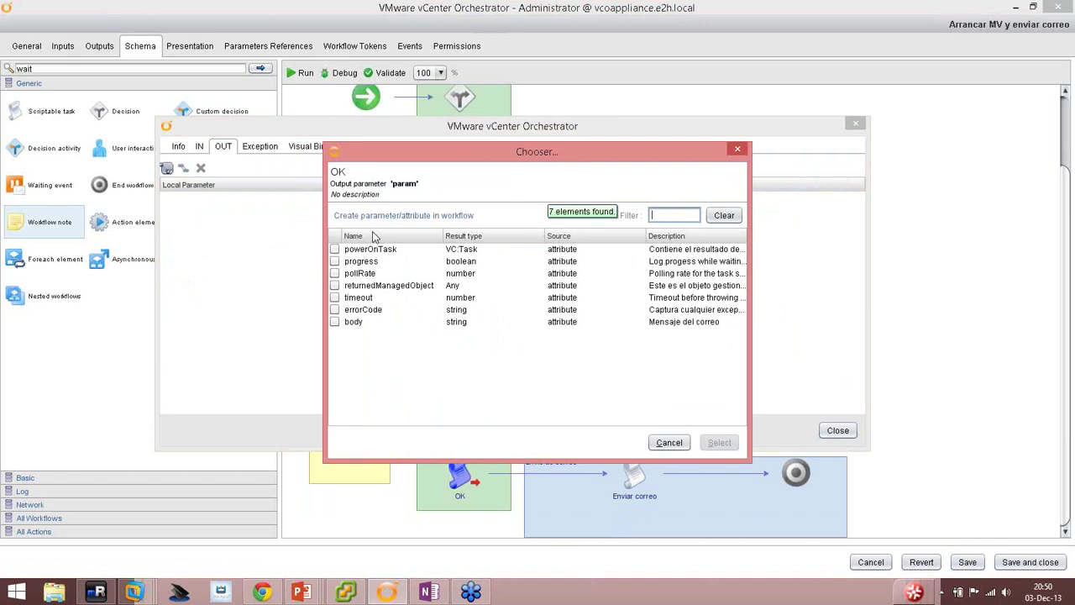
{"action": "left_click", "coordinate": [335, 321]}
{"action": "left_click", "coordinate": [718, 443]}
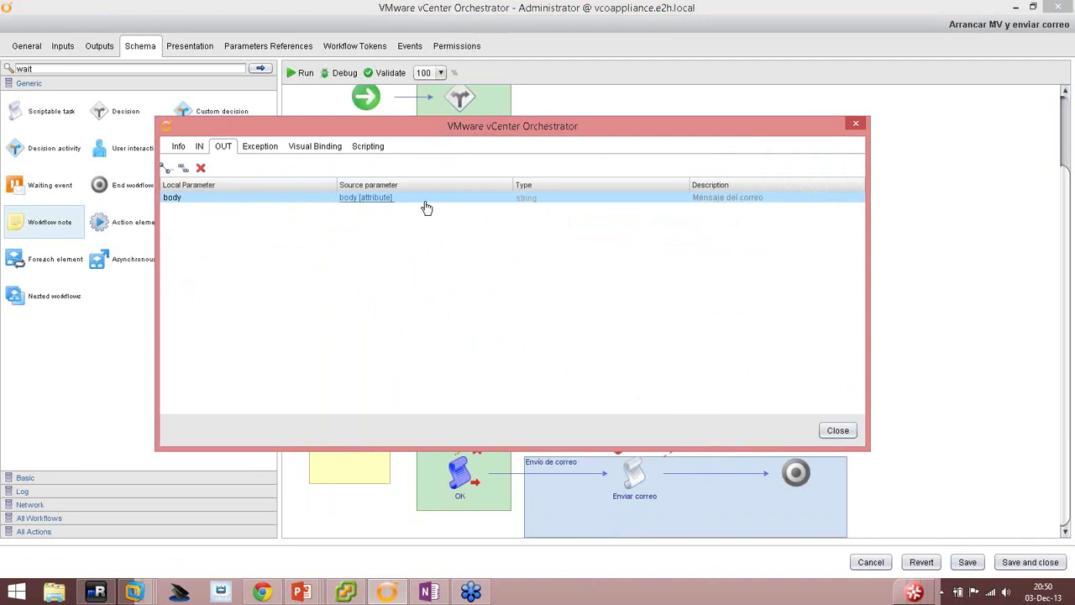
{"action": "left_click", "coordinate": [363, 149]}
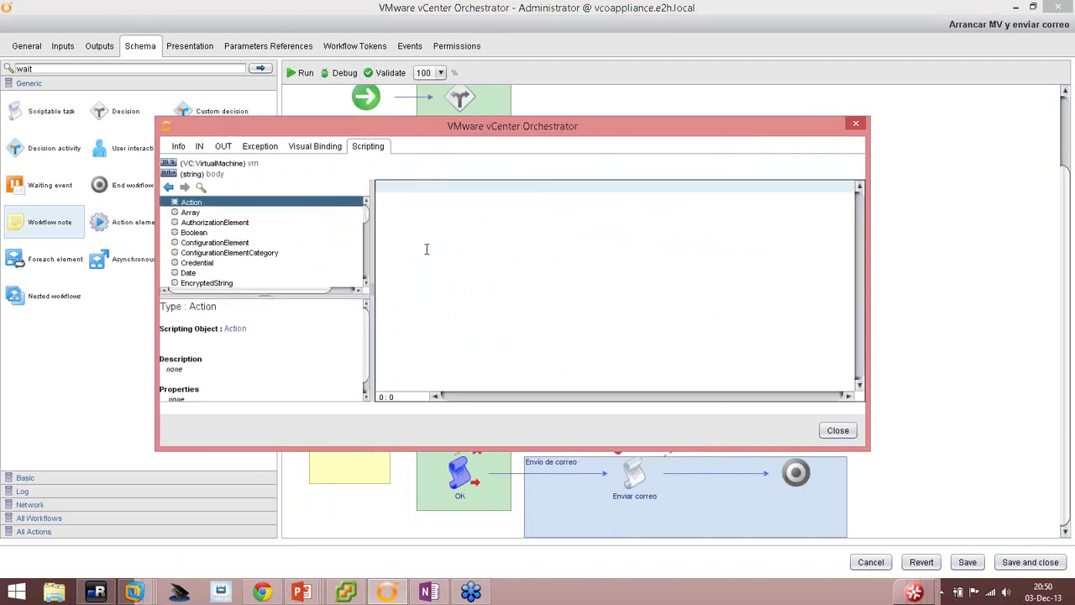
Try pasting into the OK script, then select all of Timeout 2's script code.
{"action": "right_click", "coordinate": [425, 251]}
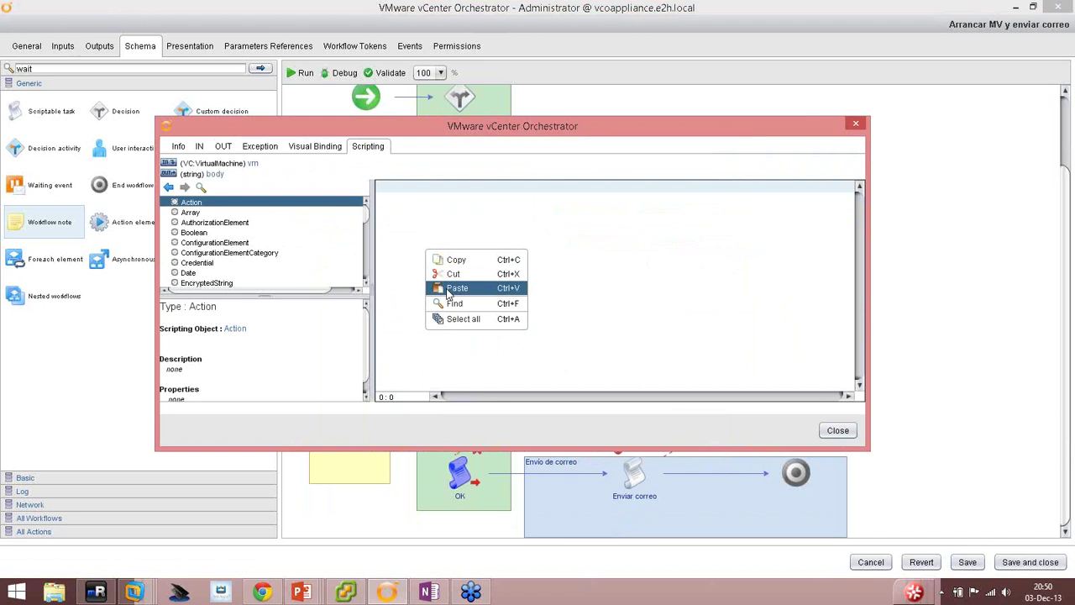
{"action": "left_click", "coordinate": [453, 288]}
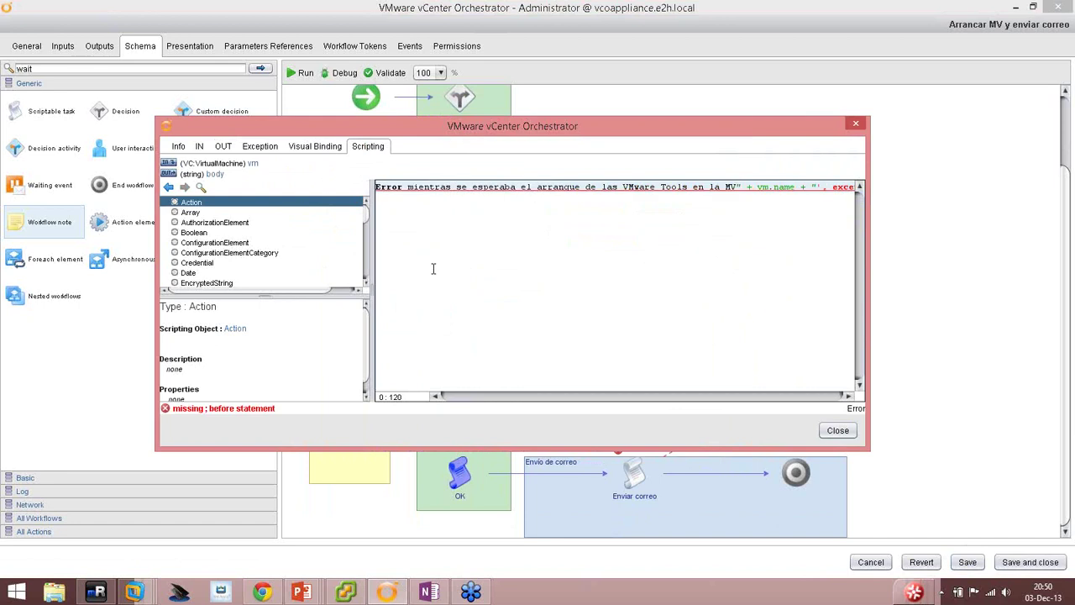
{"action": "left_click", "coordinate": [837, 430]}
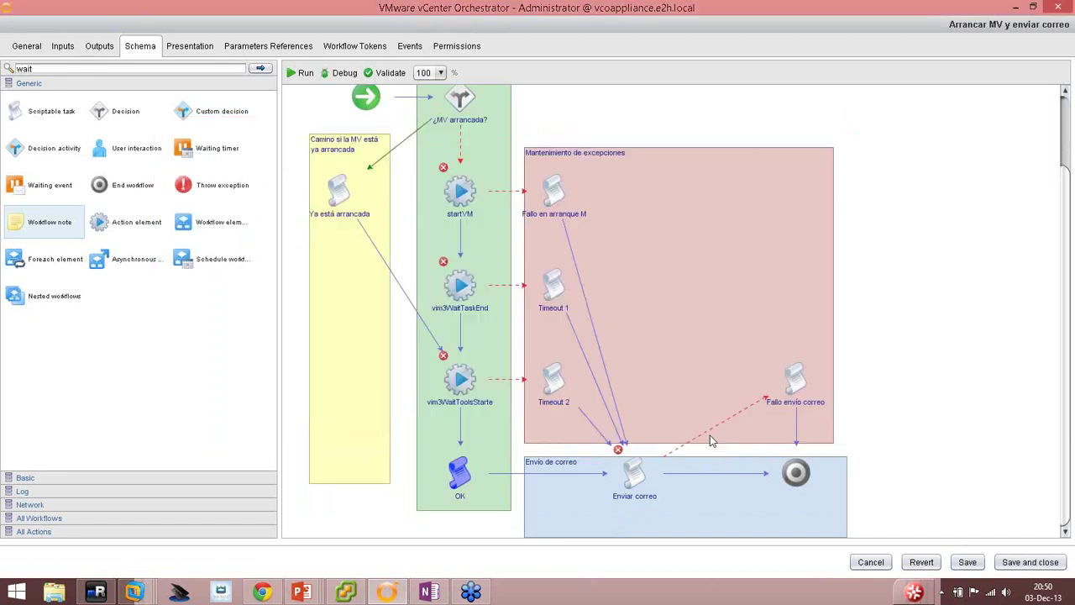
{"action": "left_click", "coordinate": [554, 357]}
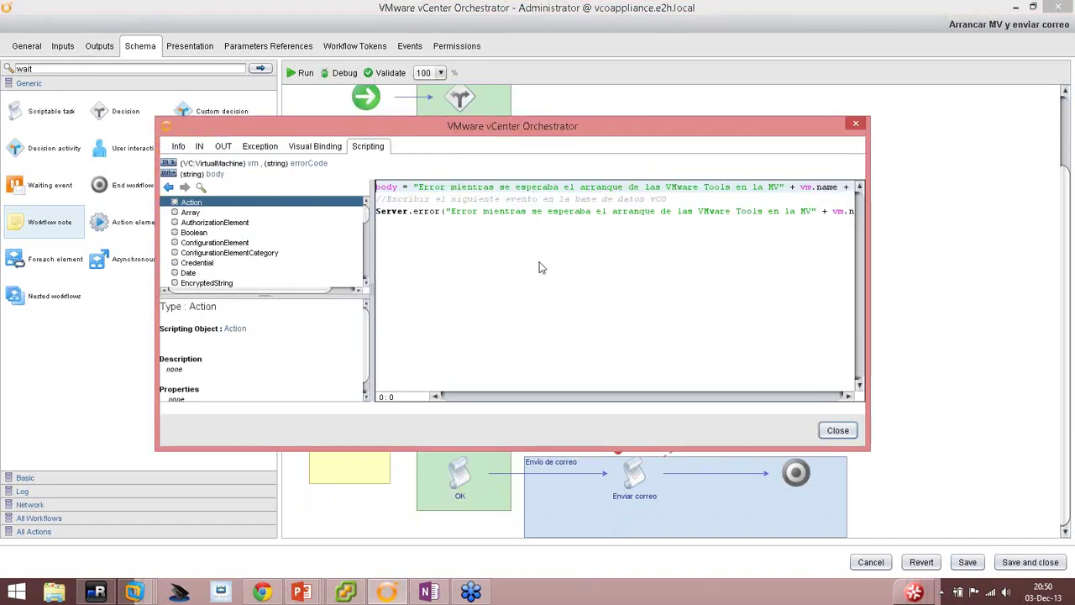
{"action": "right_click", "coordinate": [540, 263]}
{"action": "left_click", "coordinate": [573, 333]}
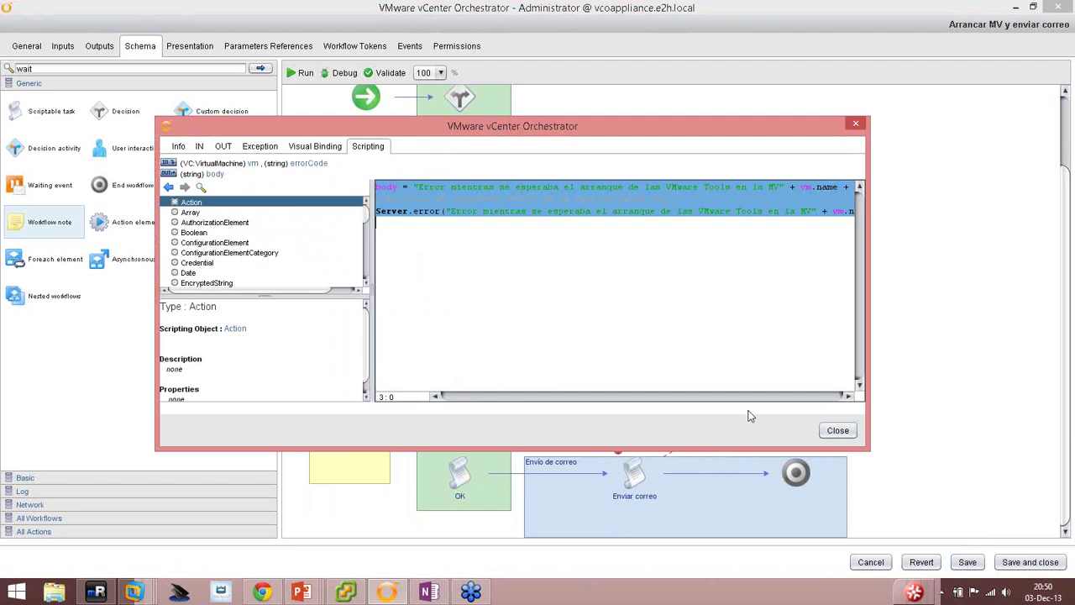
Paste Timeout 2's copied code into the OK task's script.
{"action": "left_click", "coordinate": [837, 430]}
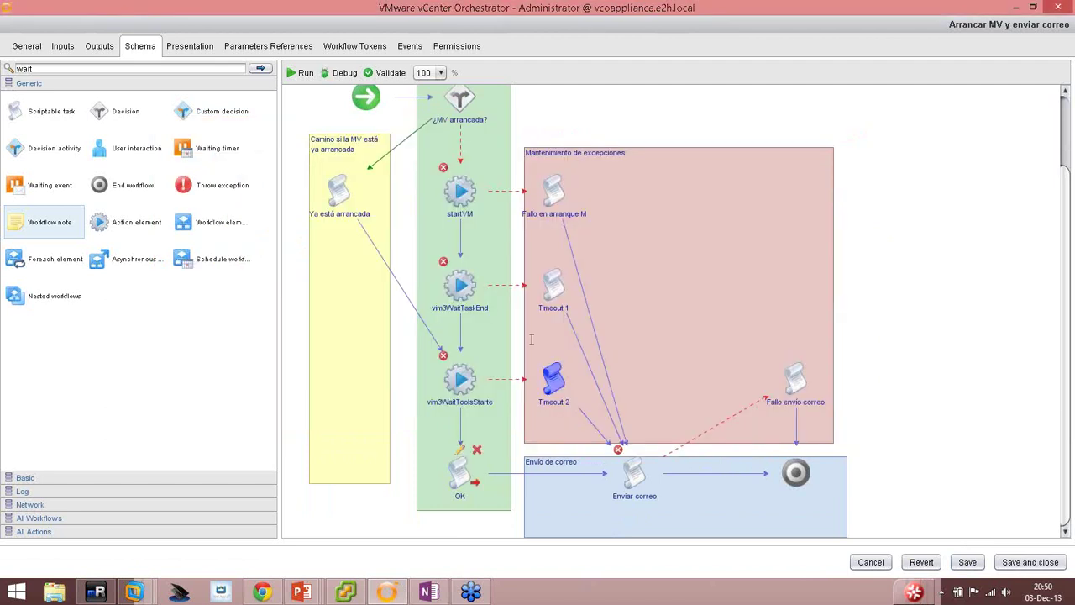
{"action": "left_click", "coordinate": [459, 449]}
{"action": "right_click", "coordinate": [492, 261]}
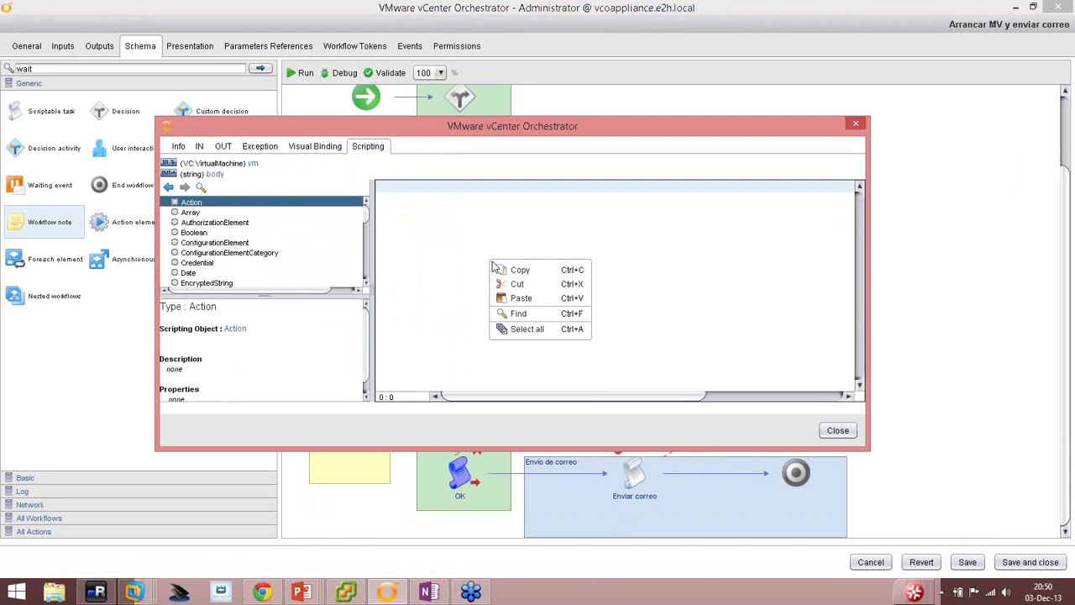
{"action": "left_click", "coordinate": [519, 298]}
Reword line 1 to 'La MV … se ha arrancado de forma satisfactoria y puede ser usada' and change Server.error to Server.log.
{"action": "left_click", "coordinate": [418, 186]}
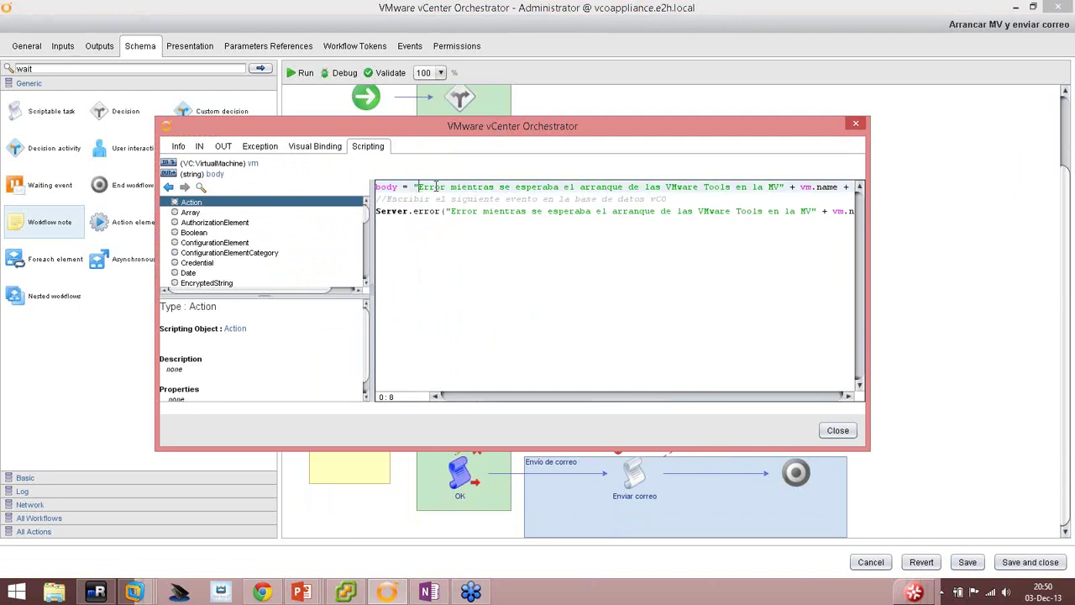
{"action": "left_click_drag", "start_coordinate": [419, 187], "coordinate": [758, 219]}
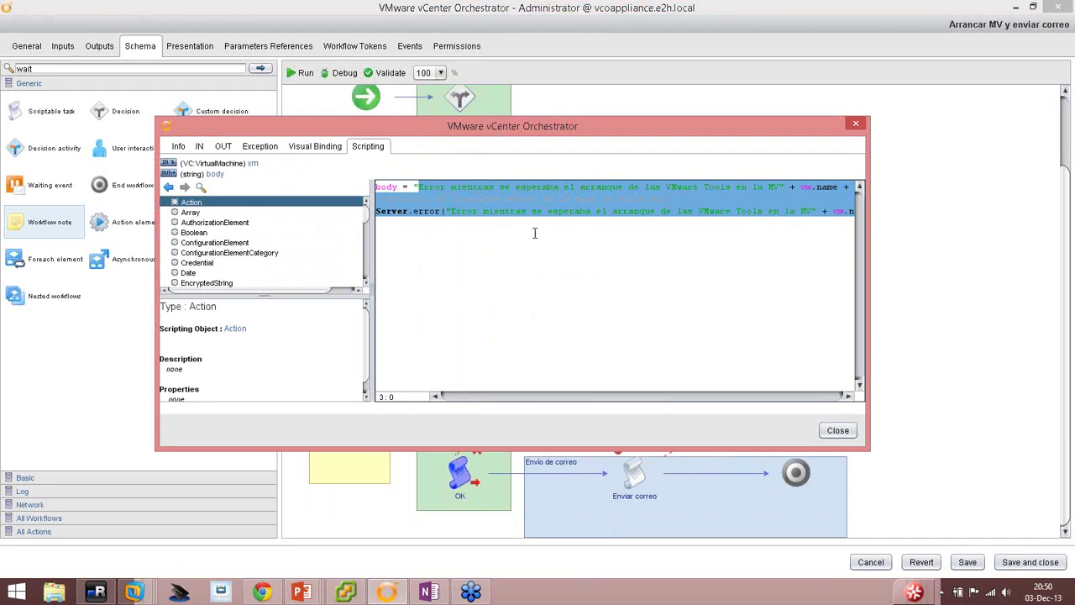
{"action": "left_click_drag", "start_coordinate": [419, 187], "coordinate": [762, 192]}
{"action": "type", "text": "La"}
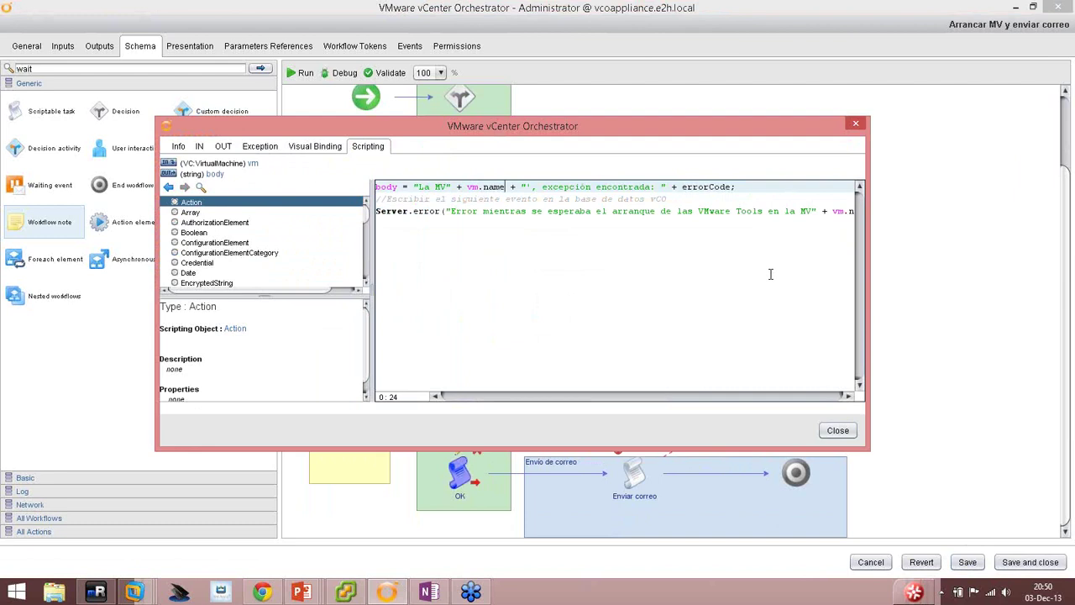
{"action": "key", "text": "shift+Right"}
{"action": "key", "text": "shift+Right"}
{"action": "key", "text": "shift+Right"}
{"action": "key", "text": "shift+Right"}
{"action": "key", "text": "shift+Right"}
{"action": "key", "text": "shift+Right"}
{"action": "key", "text": "shift+Right"}
{"action": "key", "text": "shift+Right"}
{"action": "key", "text": "shift+Right"}
{"action": "key", "text": "shift+Right"}
{"action": "key", "text": "shift+Right"}
{"action": "key", "text": "shift+Right"}
{"action": "key", "text": "shift+Right"}
{"action": "key", "text": "shift+Right"}
{"action": "key", "text": "shift+Right"}
{"action": "key", "text": "shift+Right"}
{"action": "key", "text": "shift+Right"}
{"action": "key", "text": "shift+Right"}
{"action": "key", "text": "shift+Right"}
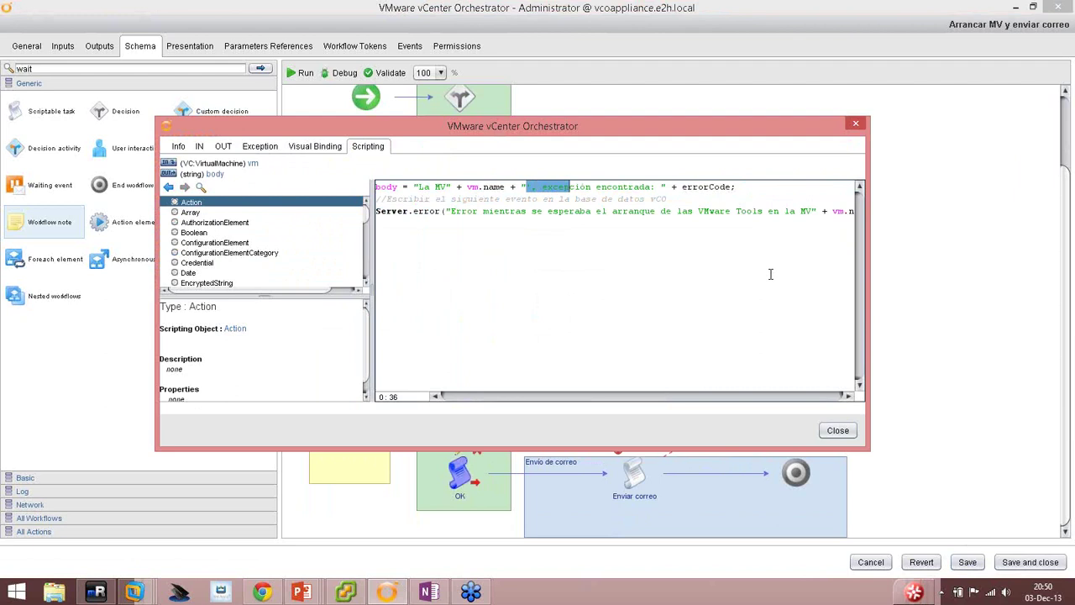
{"action": "key", "text": "shift+Right"}
{"action": "key", "text": "shift+Right"}
{"action": "key", "text": "shift+Right"}
{"action": "key", "text": "shift+Right"}
{"action": "key", "text": "shift+Right"}
{"action": "key", "text": "shift+Right"}
{"action": "key", "text": "shift+Right"}
{"action": "key", "text": "shift+Right"}
{"action": "key", "text": "shift+Right"}
{"action": "key", "text": "shift+Right"}
{"action": "key", "text": "shift+Right"}
{"action": "key", "text": "shift+Right"}
{"action": "key", "text": "shift+Right"}
{"action": "key", "text": "shift+Right"}
{"action": "key", "text": "shift+Right"}
{"action": "key", "text": "shift+Right"}
{"action": "key", "text": "shift+Right"}
{"action": "key", "text": "shift+Right"}
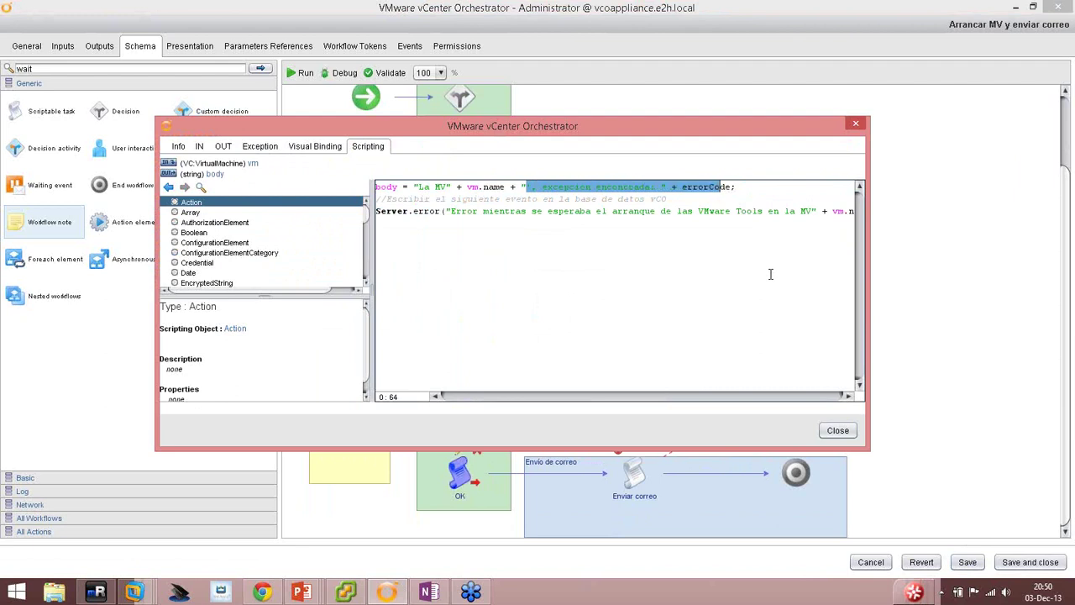
{"action": "type", "text": "se ha arrancado "}
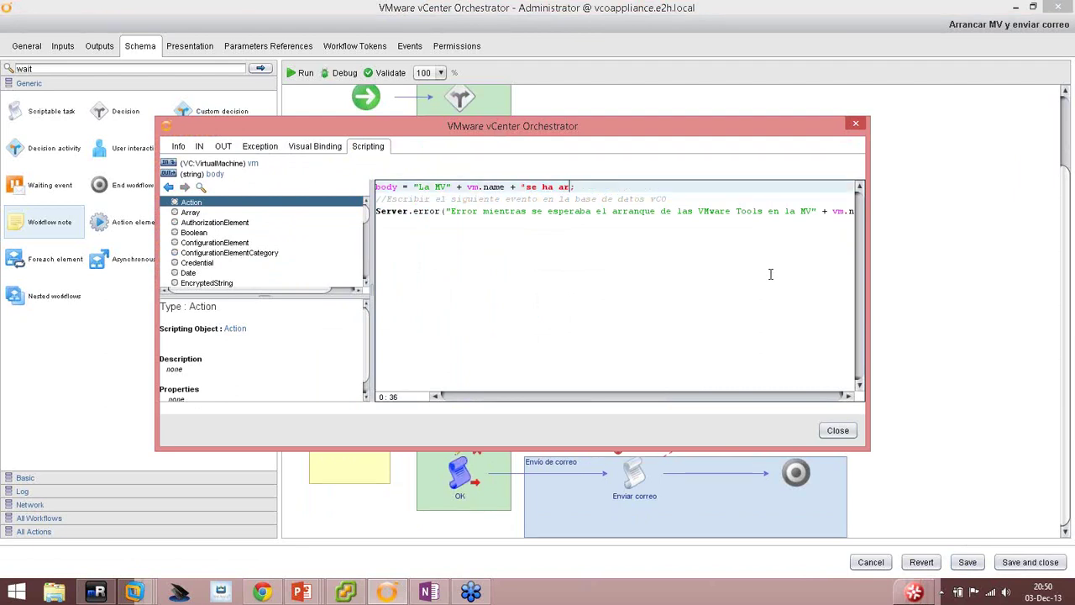
{"action": "type", "text": "de forma satisfact"}
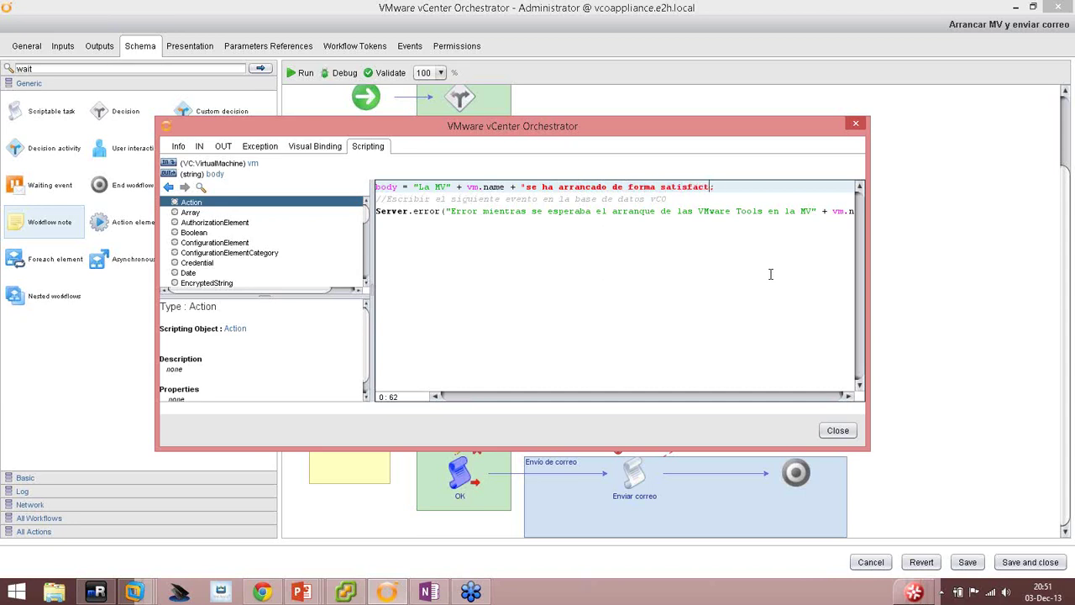
{"action": "type", "text": "oria y puede ser usada\""}
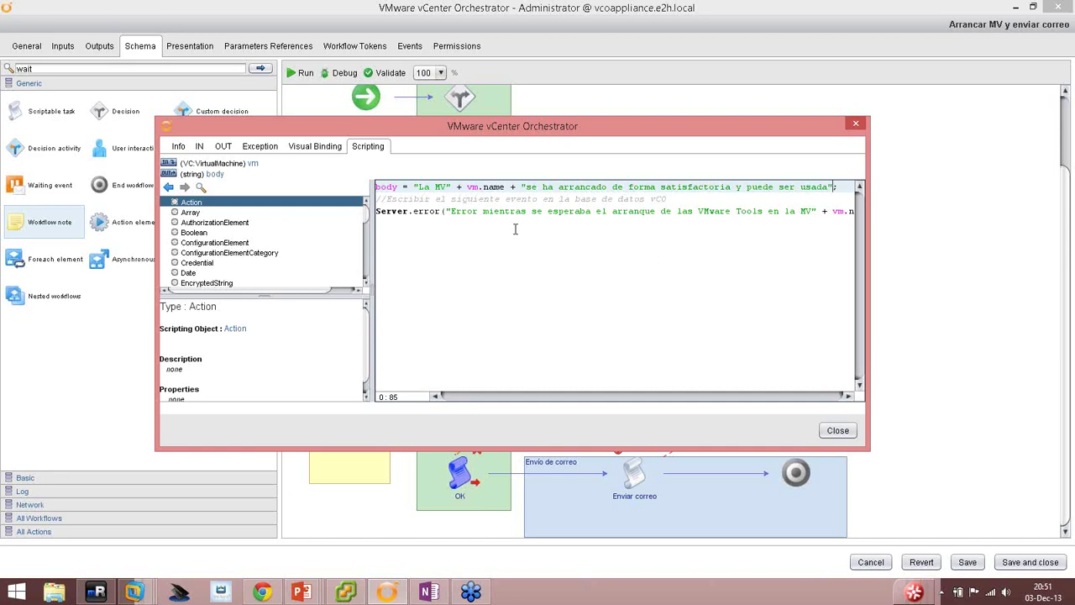
{"action": "double_click", "coordinate": [425, 212]}
{"action": "type", "text": "log"}
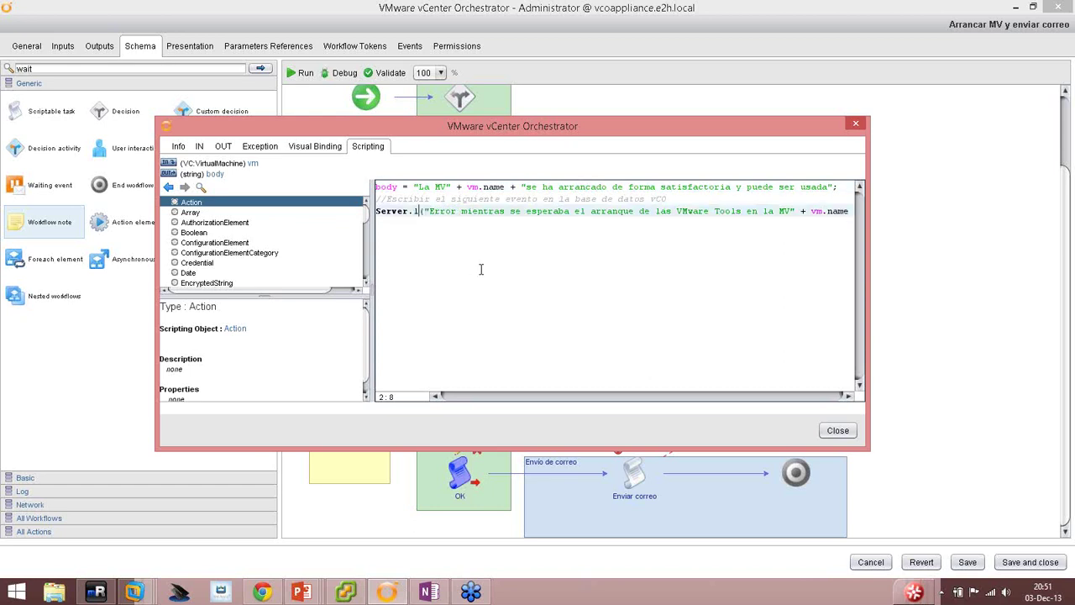
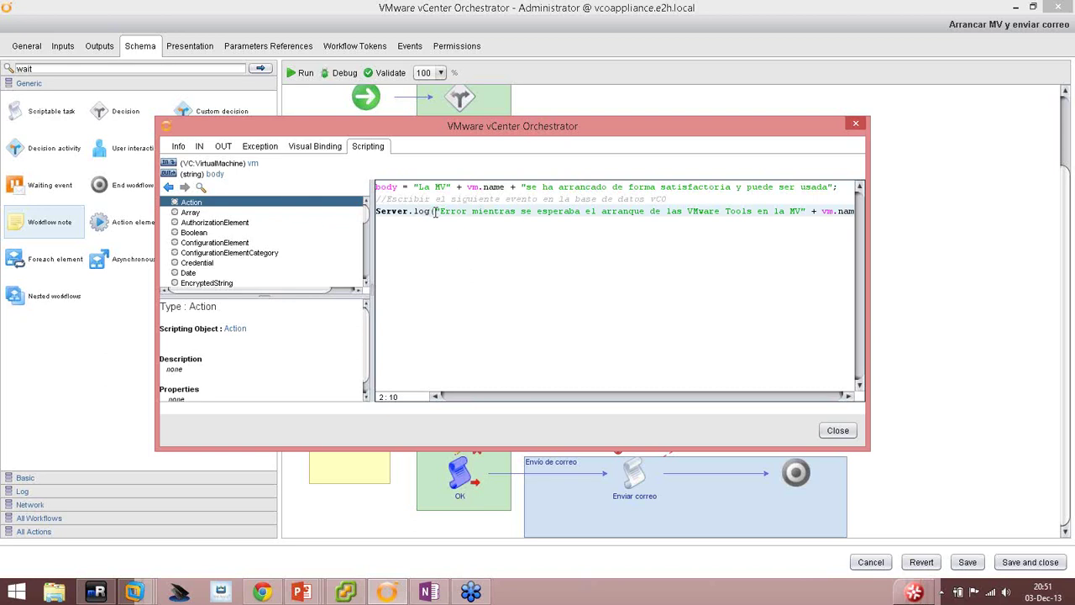
Change the OK element's log call to Server.log(body); and close its editor.
{"action": "left_click_drag", "start_coordinate": [436, 211], "coordinate": [970, 232]}
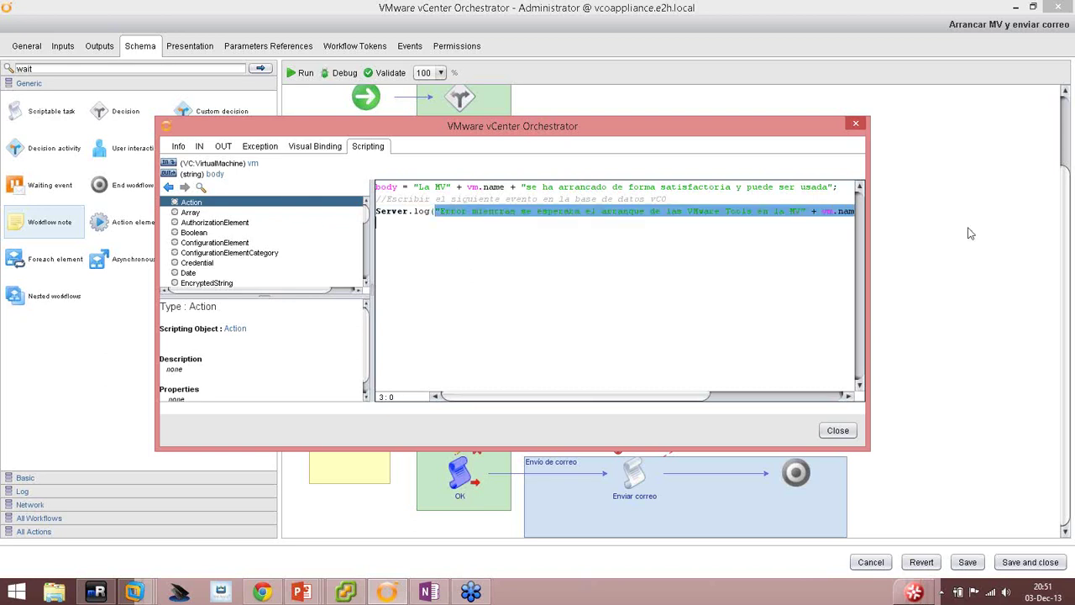
{"action": "key", "text": "BackSpace"}
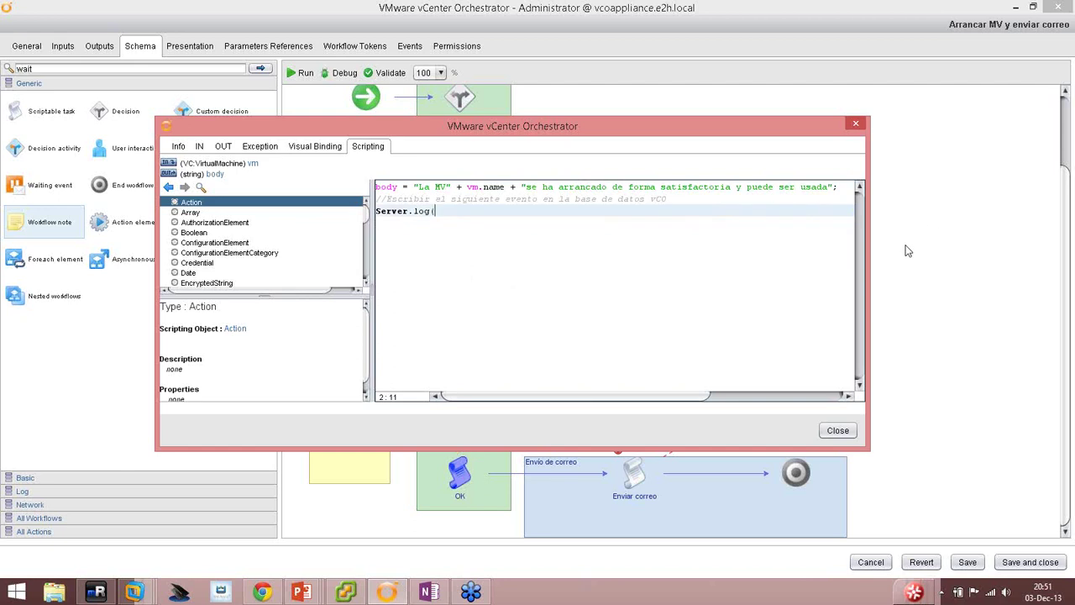
{"action": "type", "text": "body);"}
{"action": "left_click", "coordinate": [429, 210]}
{"action": "key", "text": "shift+Home"}
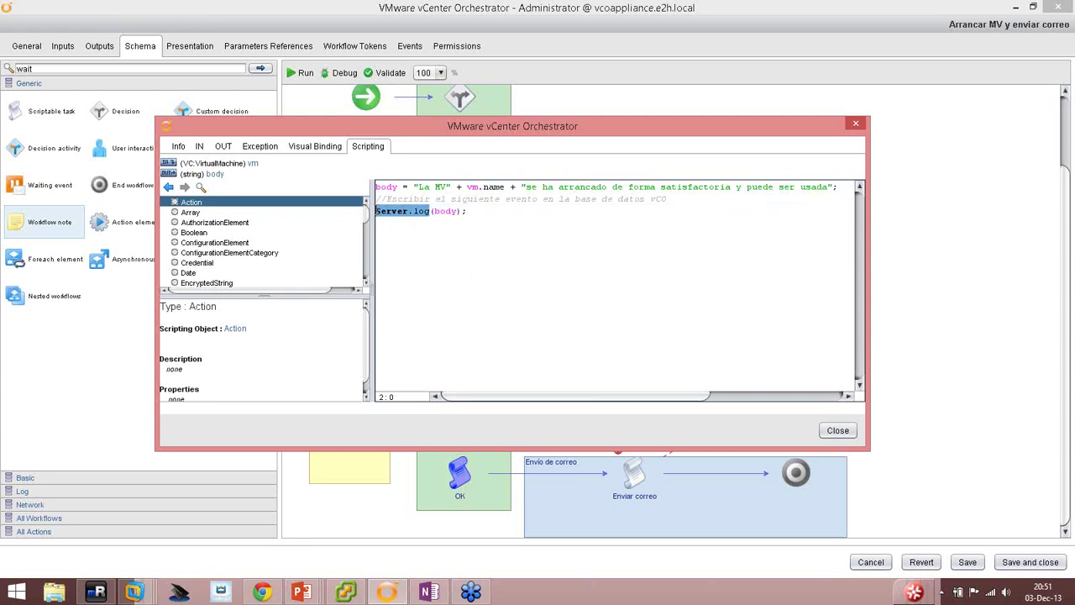
{"action": "left_click", "coordinate": [445, 210]}
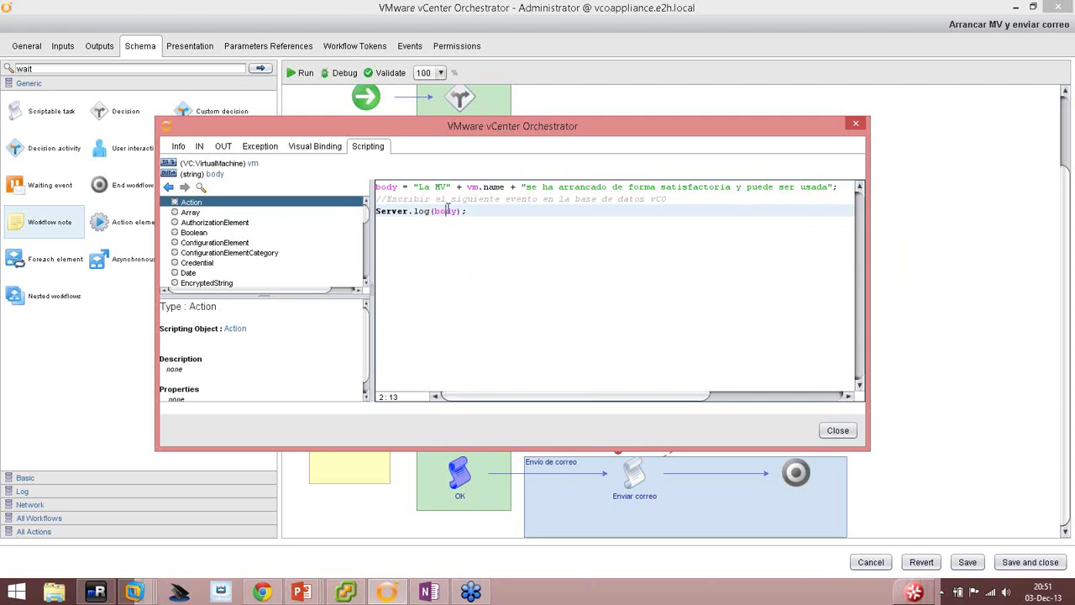
{"action": "double_click", "coordinate": [446, 211]}
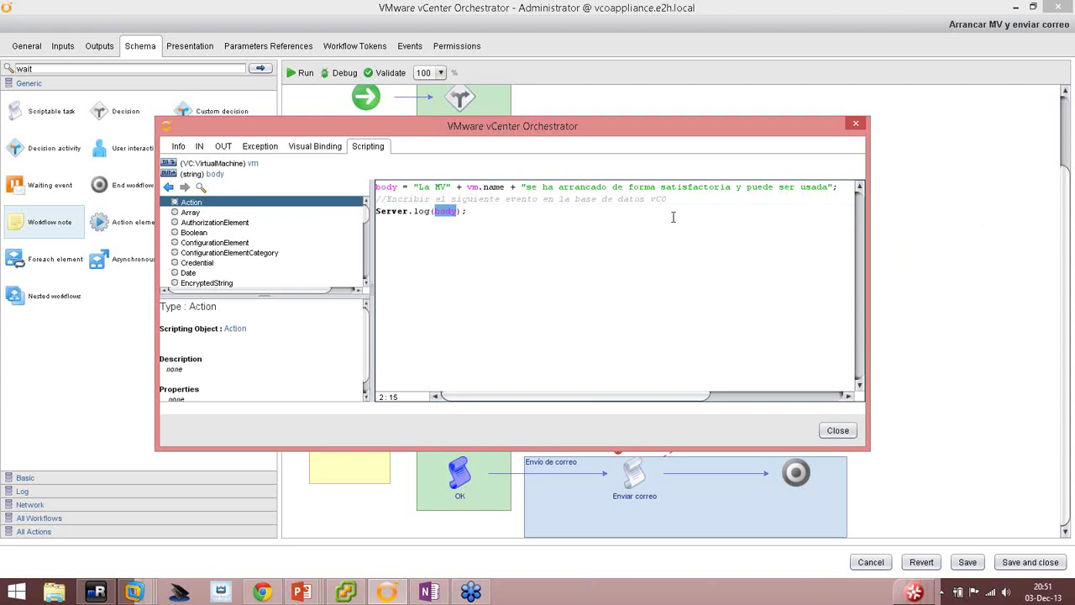
{"action": "left_click", "coordinate": [837, 430]}
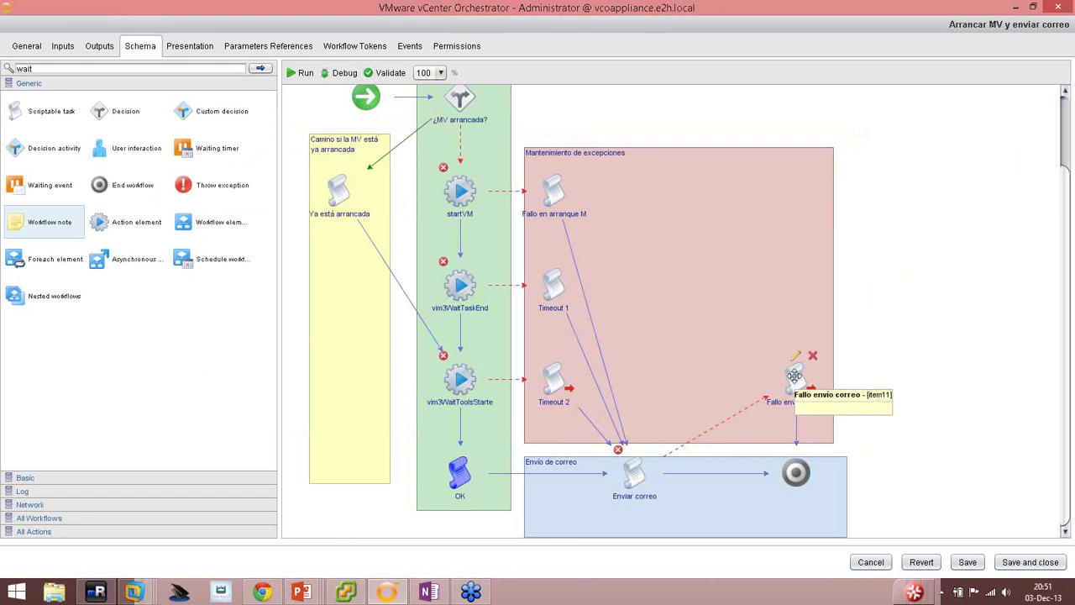
Bind vm and toAddress as inputs of Fallo envio correo, then begin adding another input.
{"action": "mouse_move", "coordinate": [625, 483]}
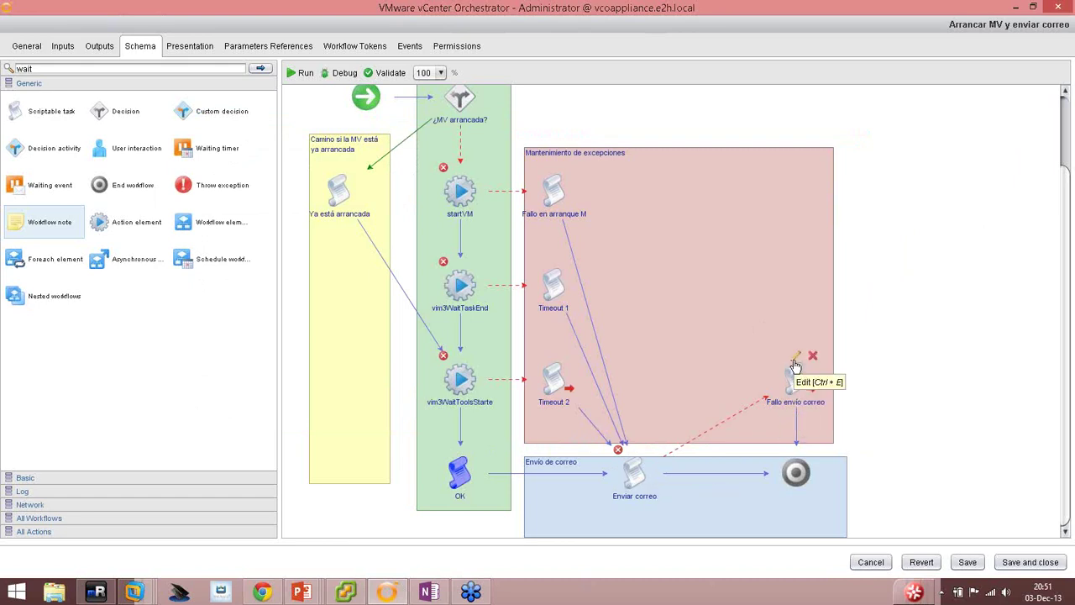
{"action": "left_click", "coordinate": [795, 354]}
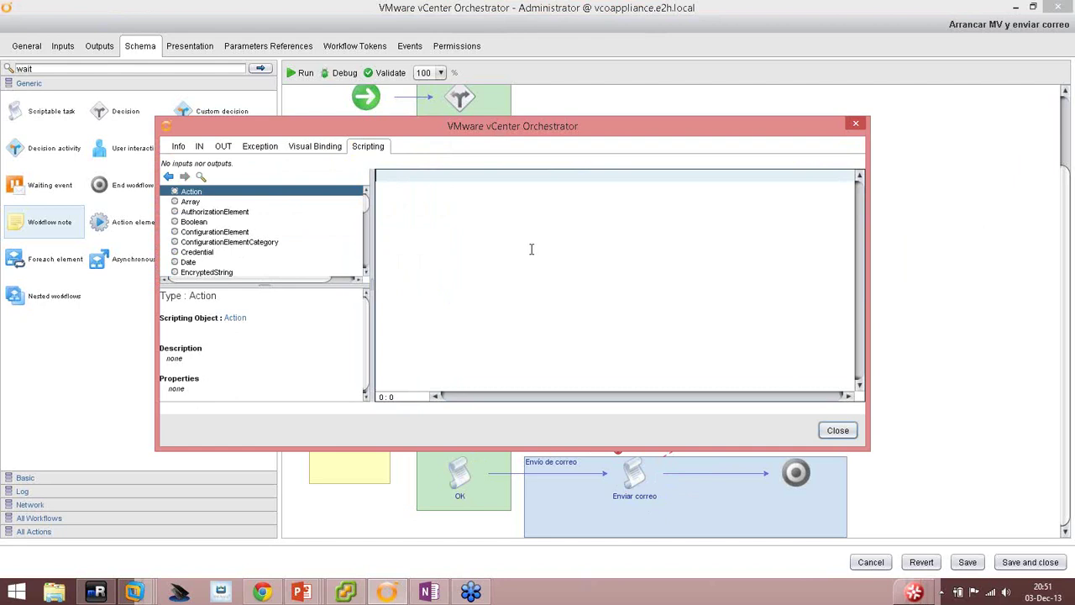
{"action": "left_click", "coordinate": [200, 148]}
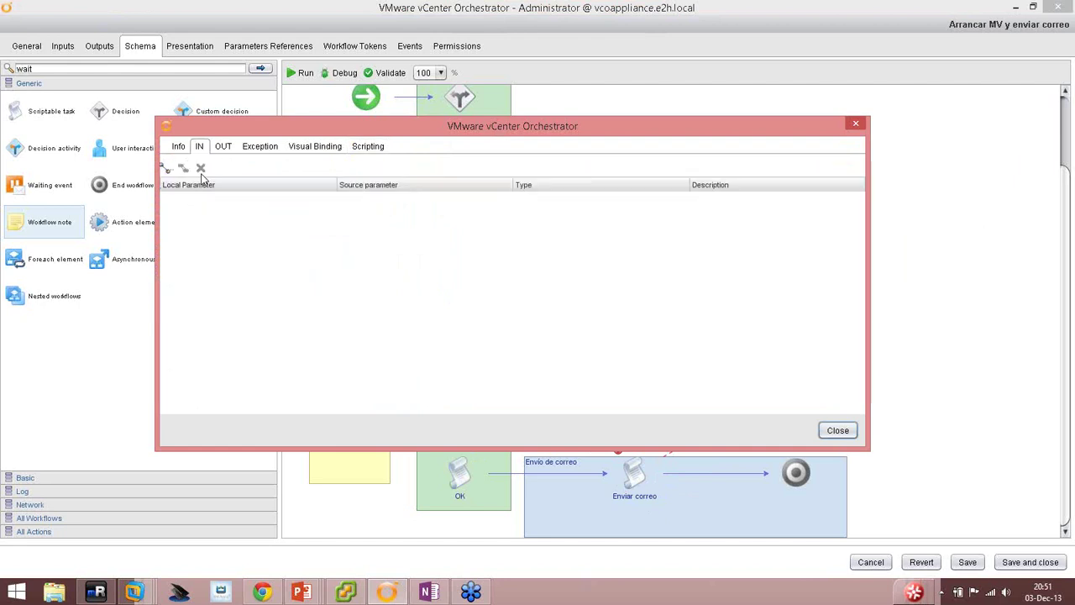
{"action": "left_click", "coordinate": [168, 167]}
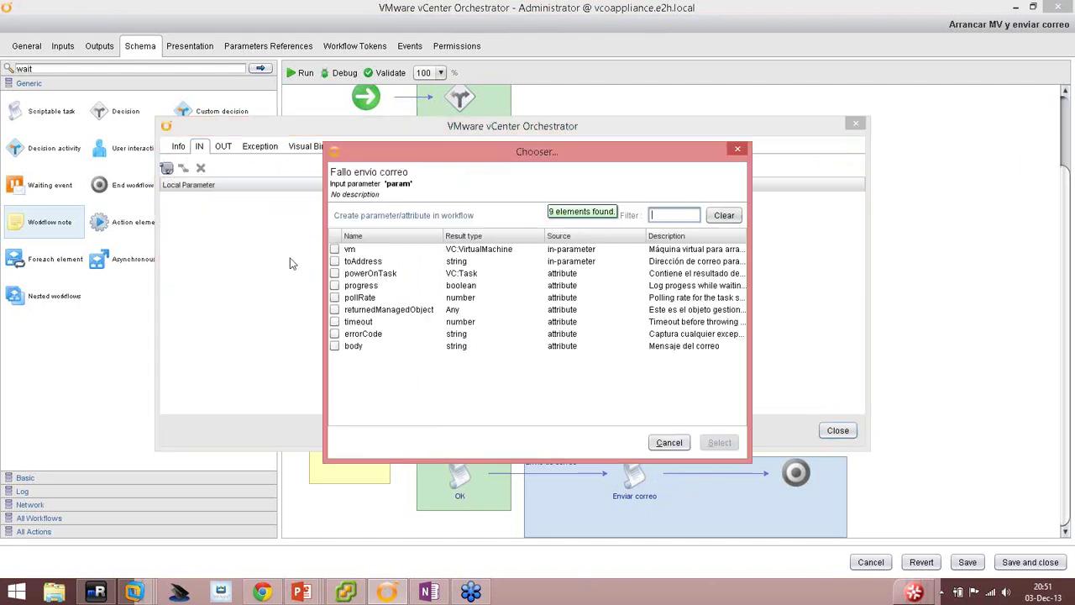
{"action": "left_click", "coordinate": [335, 249]}
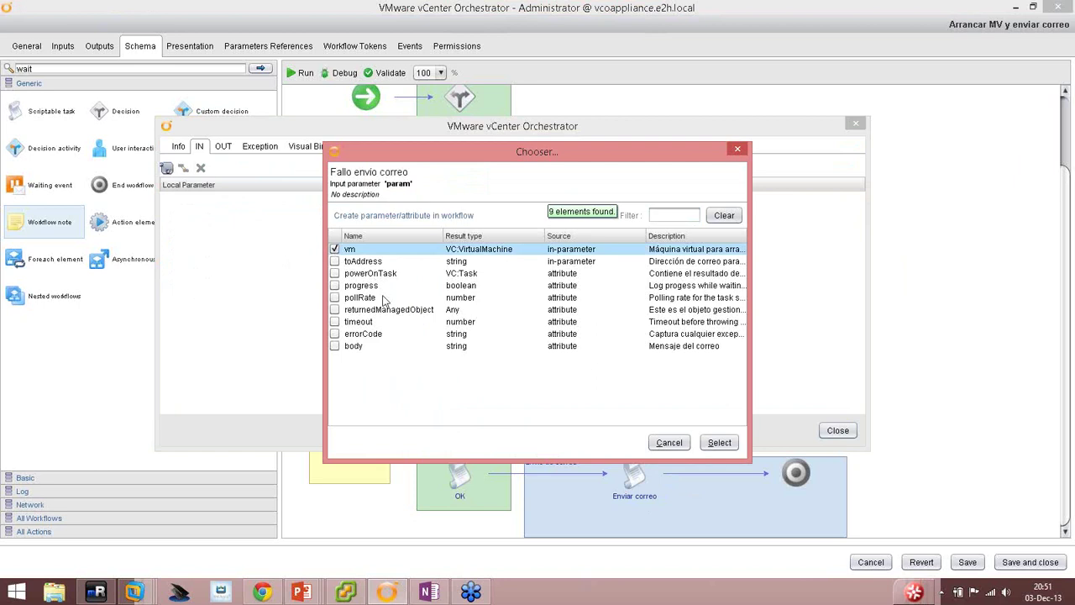
{"action": "left_click", "coordinate": [335, 261]}
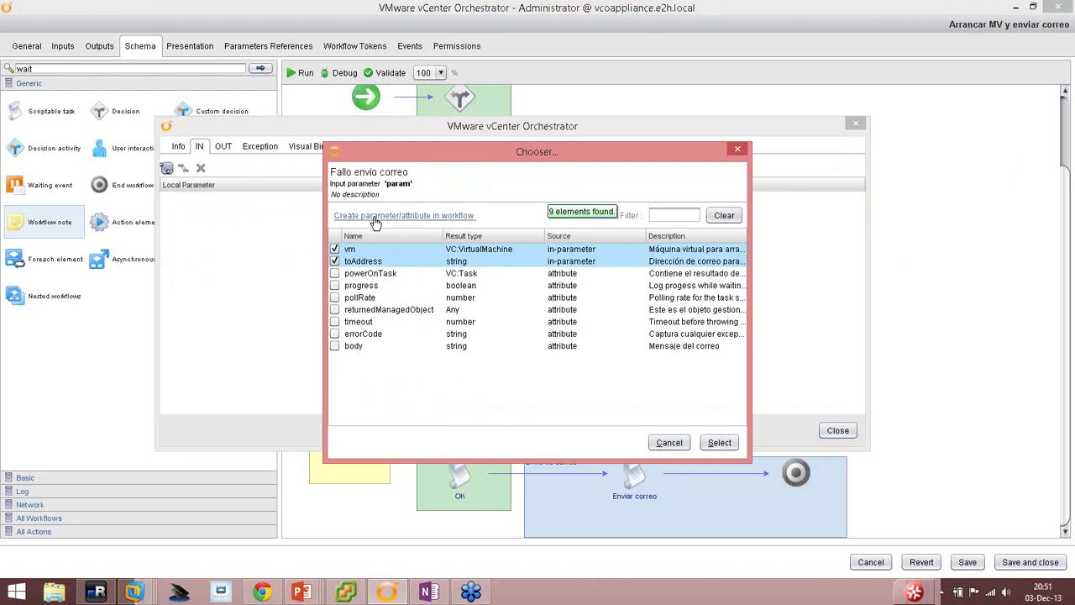
{"action": "left_click", "coordinate": [718, 445]}
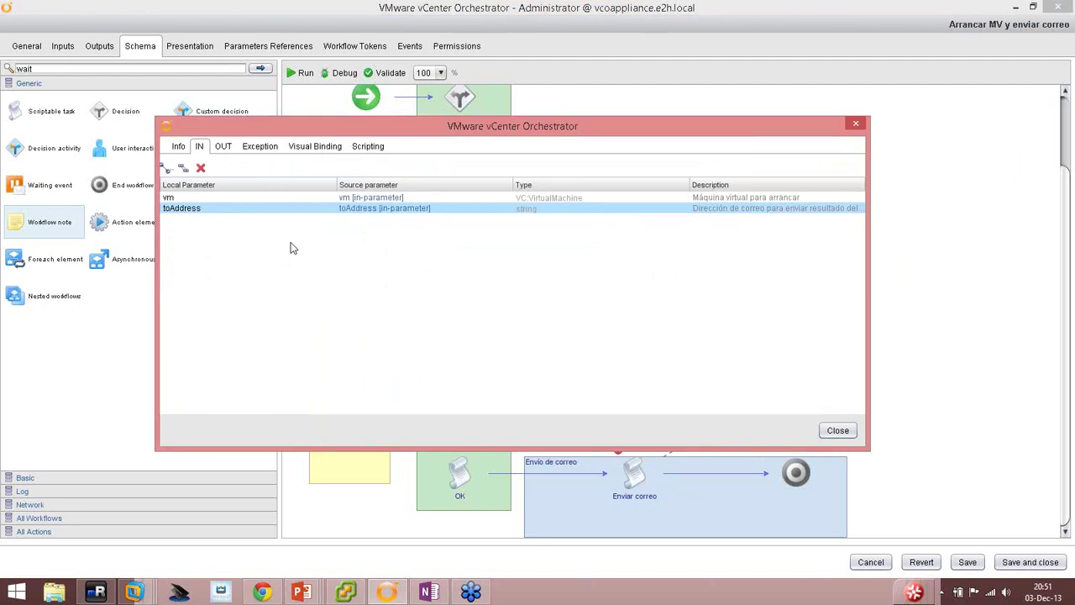
{"action": "left_click", "coordinate": [168, 170]}
Create the emailErrorCode attribute described 'Capturar cualquier excepción mientras se envía el correo'.
{"action": "left_click", "coordinate": [389, 217]}
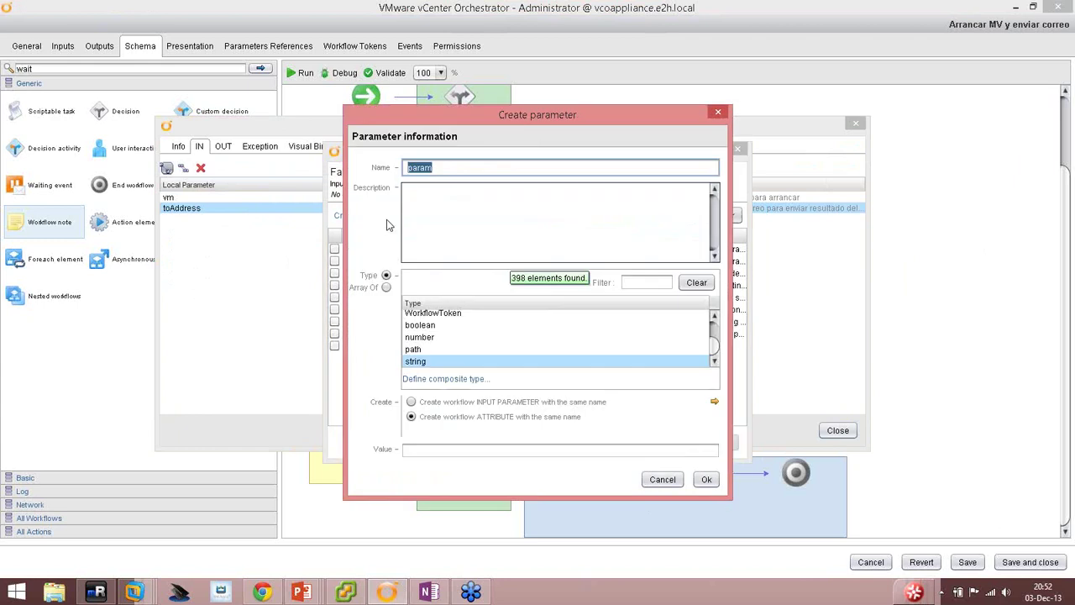
{"action": "type", "text": "emailErrorCode"}
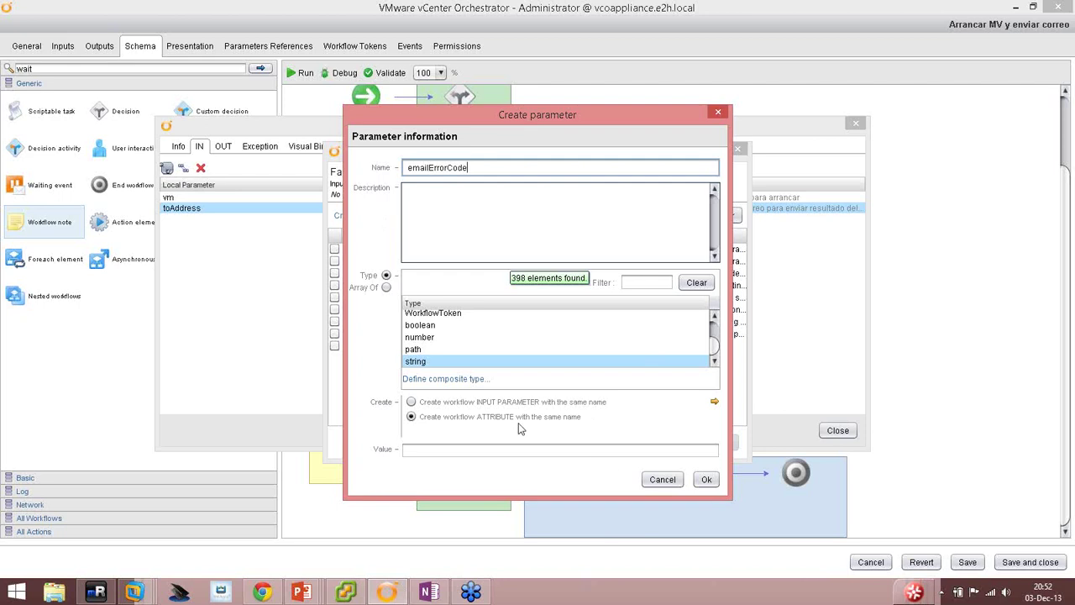
{"action": "left_click", "coordinate": [474, 248]}
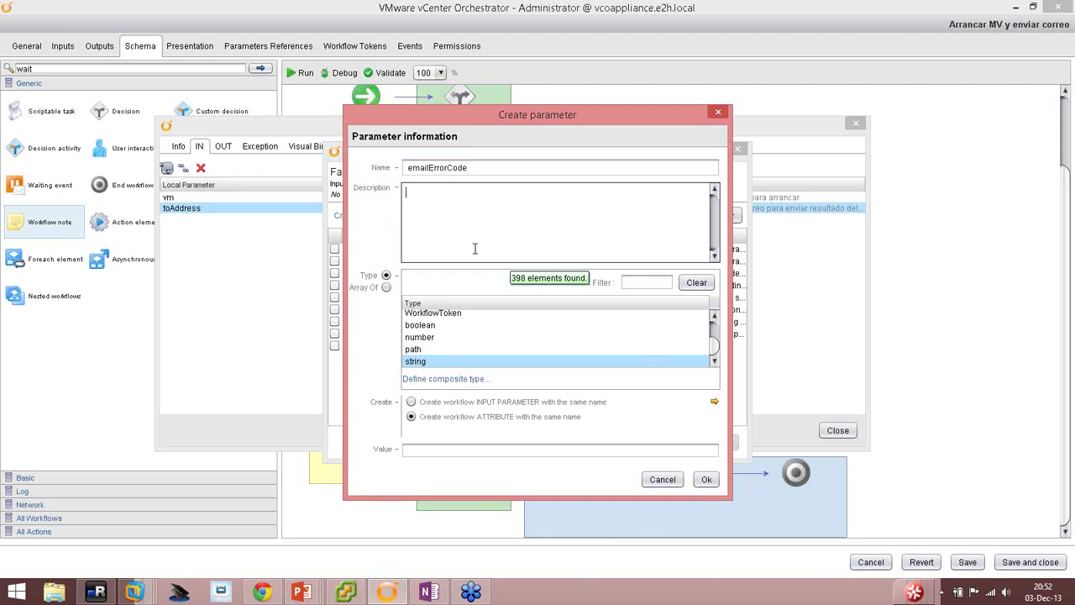
{"action": "type", "text": "Capturar cualquier excepción"}
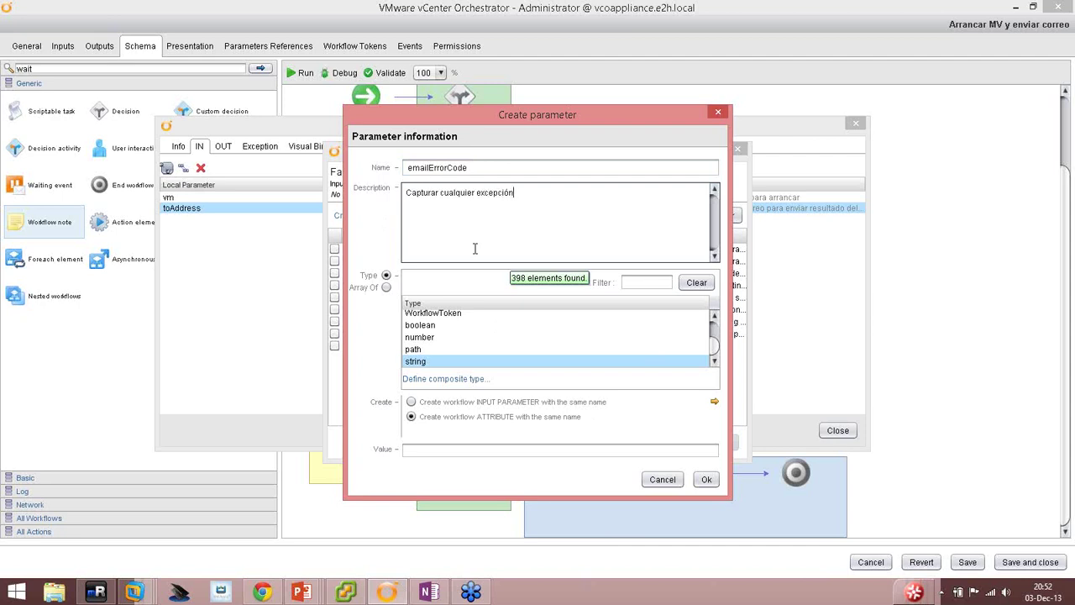
{"action": "type", "text": " mientras se envía el correo"}
{"action": "left_click", "coordinate": [706, 478]}
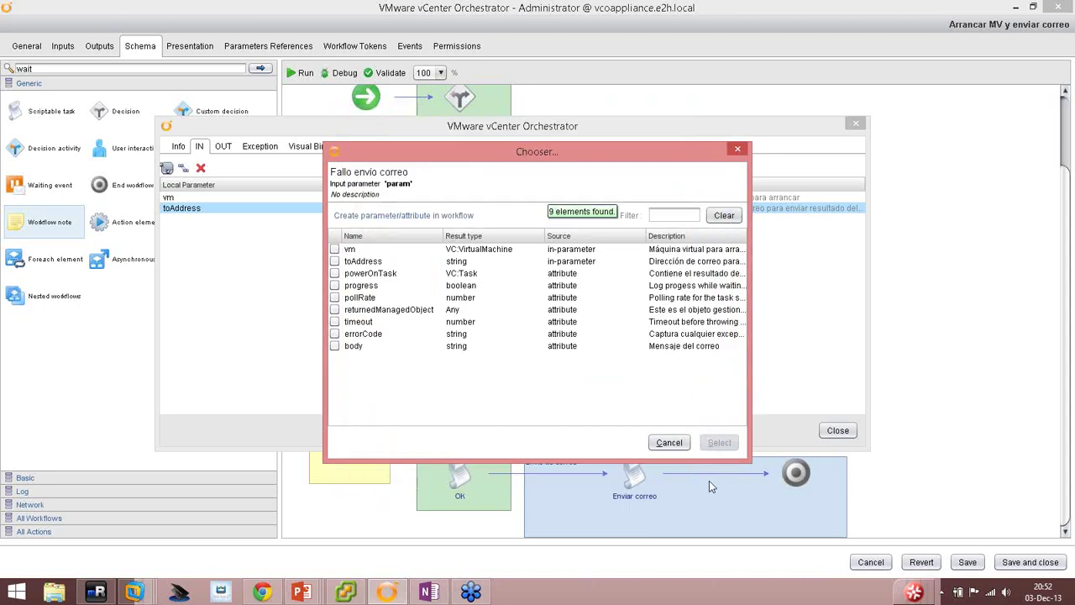
Review the vm, toAddress and emailErrorCode input bindings of Fallo envio correo.
{"action": "left_click", "coordinate": [182, 199]}
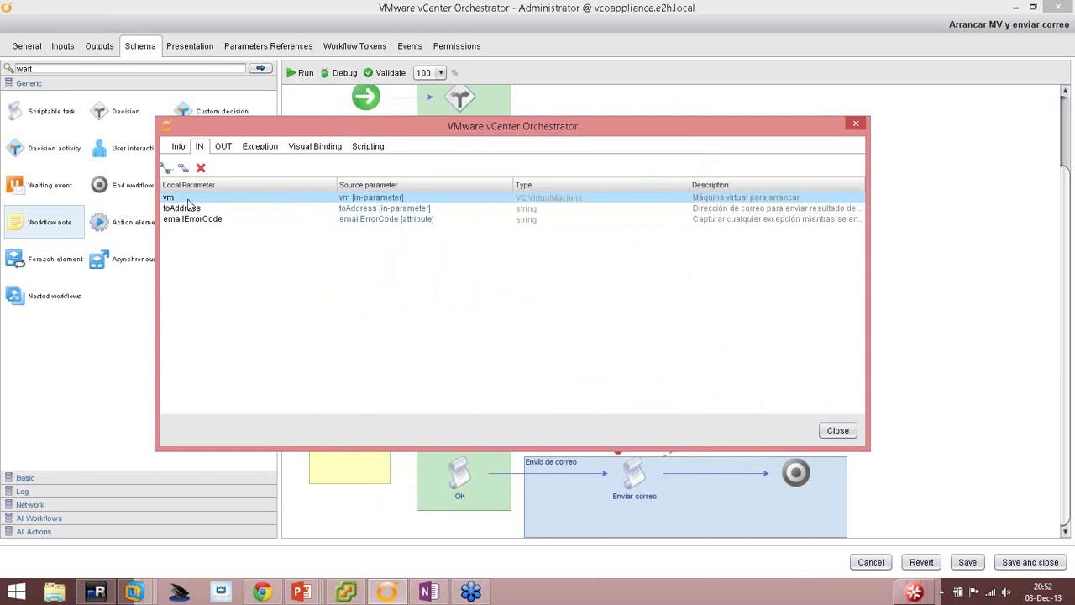
{"action": "left_click", "coordinate": [182, 209]}
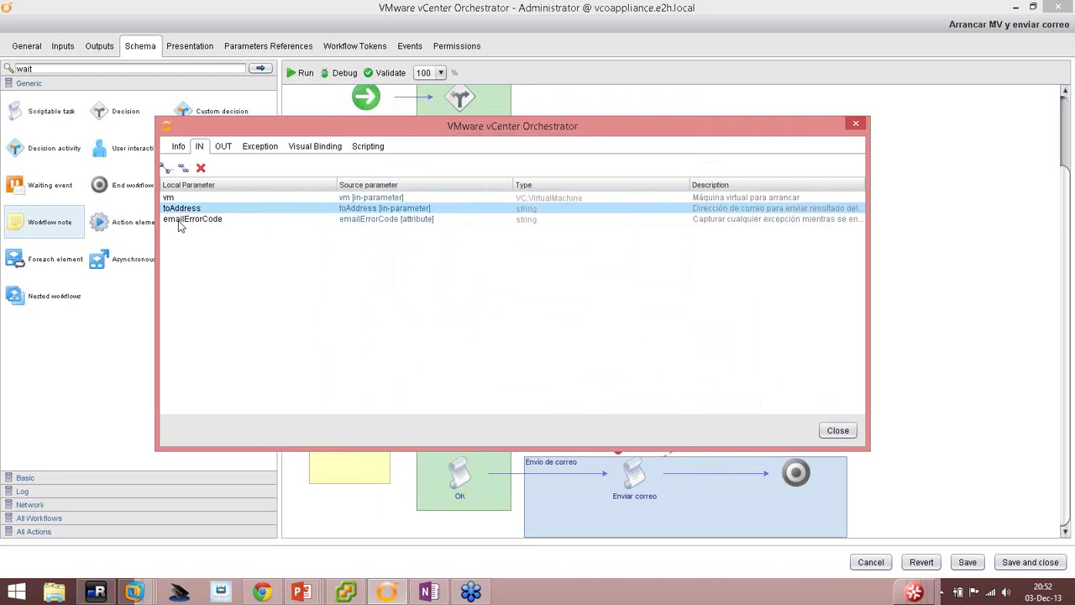
{"action": "left_click", "coordinate": [187, 219]}
{"action": "left_click_drag", "start_coordinate": [336, 126], "coordinate": [346, 58]}
{"action": "mouse_move", "coordinate": [646, 480]}
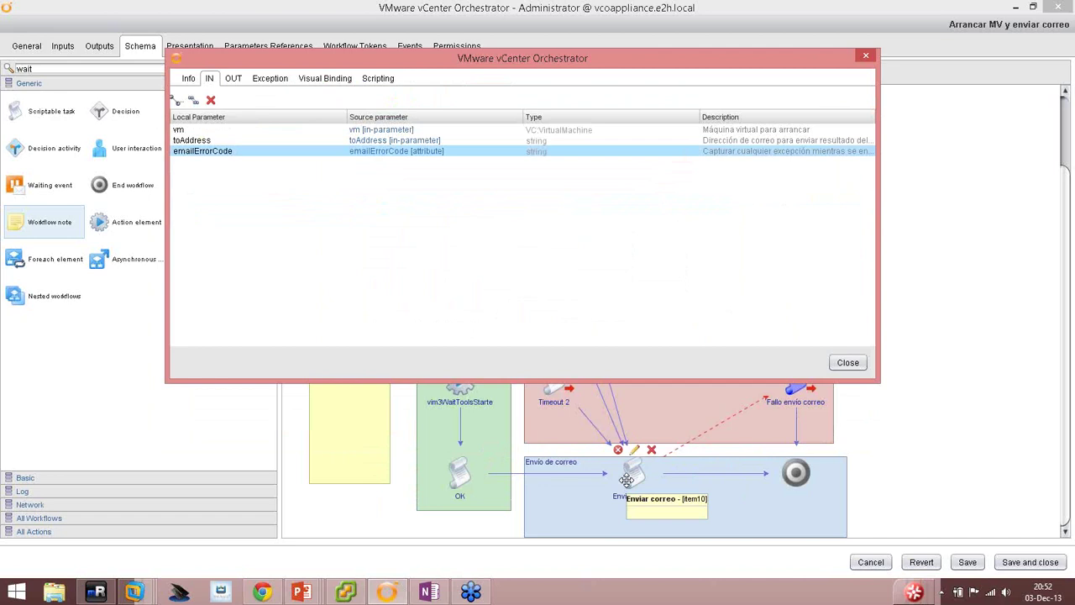
Copy the Timeout 2 element's script into Fallo envio correo's empty script.
{"action": "left_click", "coordinate": [377, 81]}
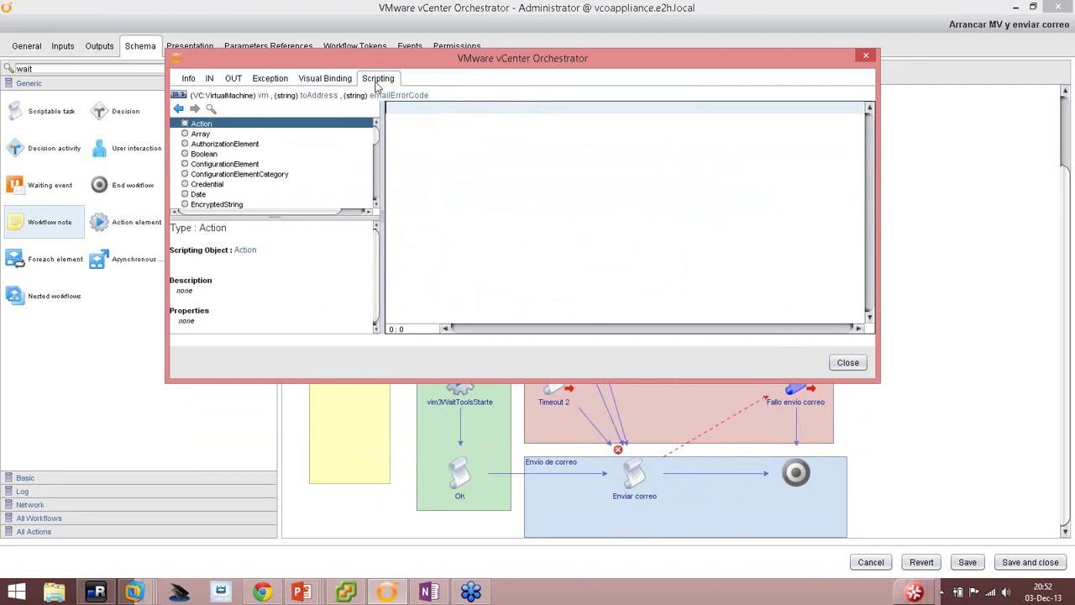
{"action": "left_click", "coordinate": [847, 361]}
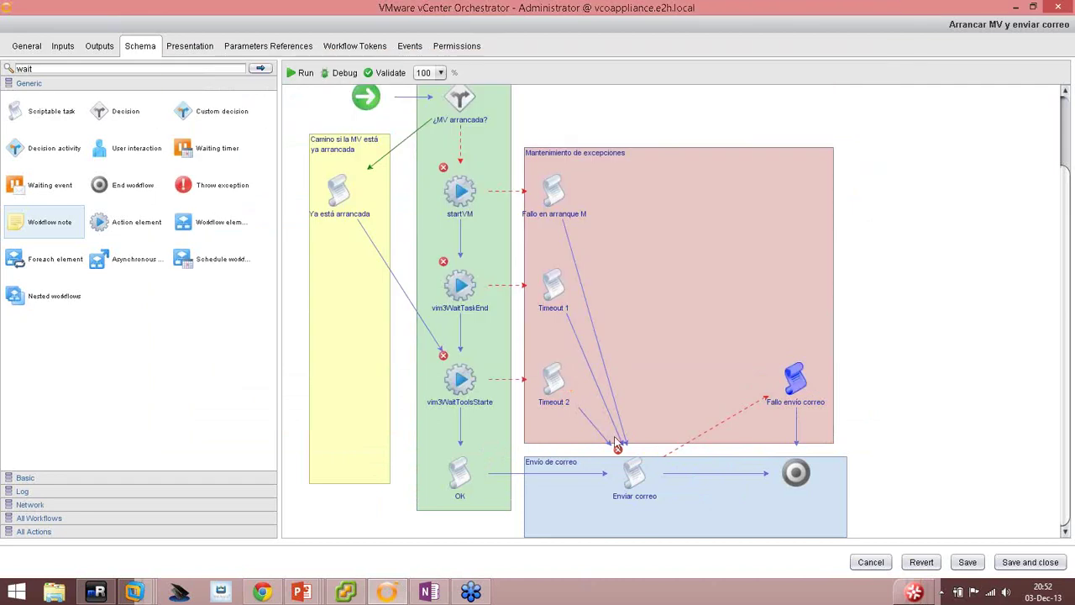
{"action": "double_click", "coordinate": [556, 366]}
{"action": "right_click", "coordinate": [538, 181]}
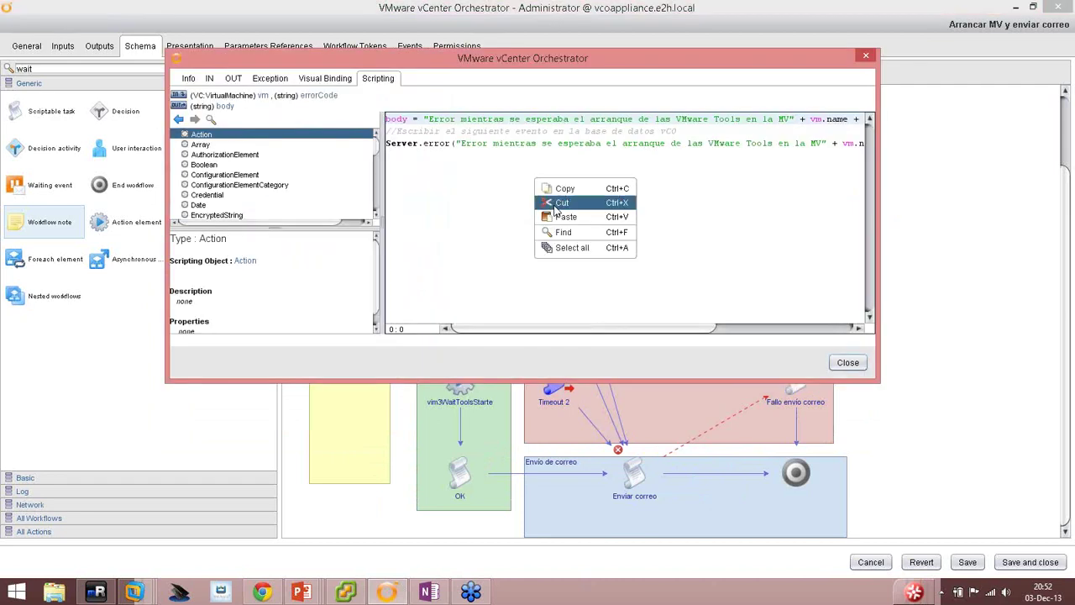
{"action": "left_click", "coordinate": [571, 247]}
{"action": "left_click", "coordinate": [853, 366]}
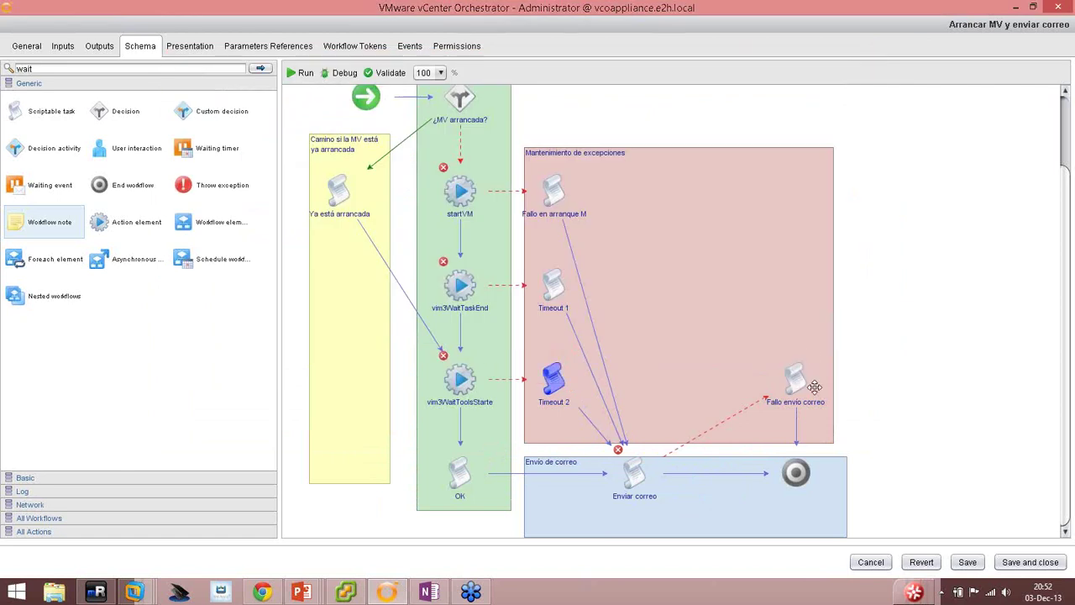
{"action": "double_click", "coordinate": [796, 385]}
{"action": "key", "text": "ctrl+v"}
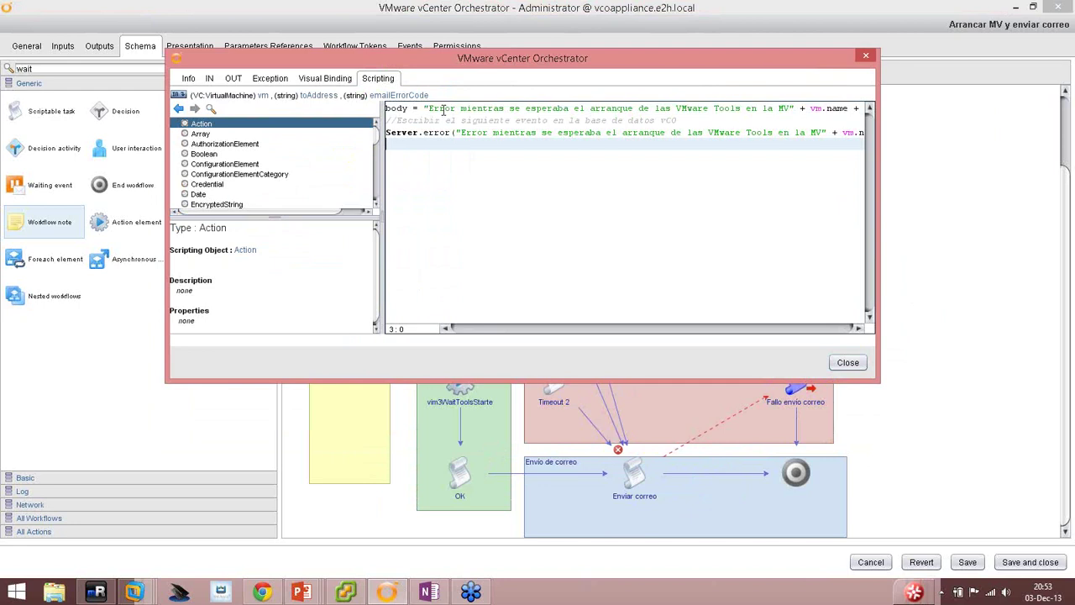
Delete the old error line and rewrite the Server.error message to report the failed mail to toAddress.
{"action": "mouse_move", "coordinate": [550, 111]}
{"action": "left_mouse_down"}
{"action": "mouse_move", "coordinate": [580, 110]}
{"action": "mouse_move", "coordinate": [547, 102]}
{"action": "left_mouse_up"}
{"action": "key", "text": "End"}
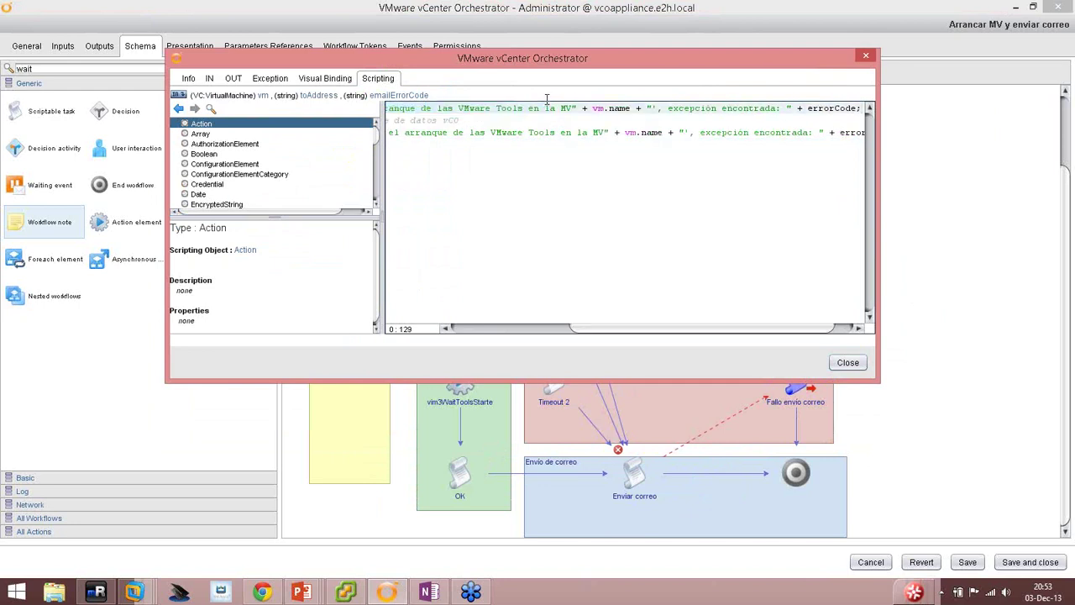
{"action": "key", "text": "shift+Home"}
{"action": "key", "text": "Delete"}
{"action": "key", "text": "Delete"}
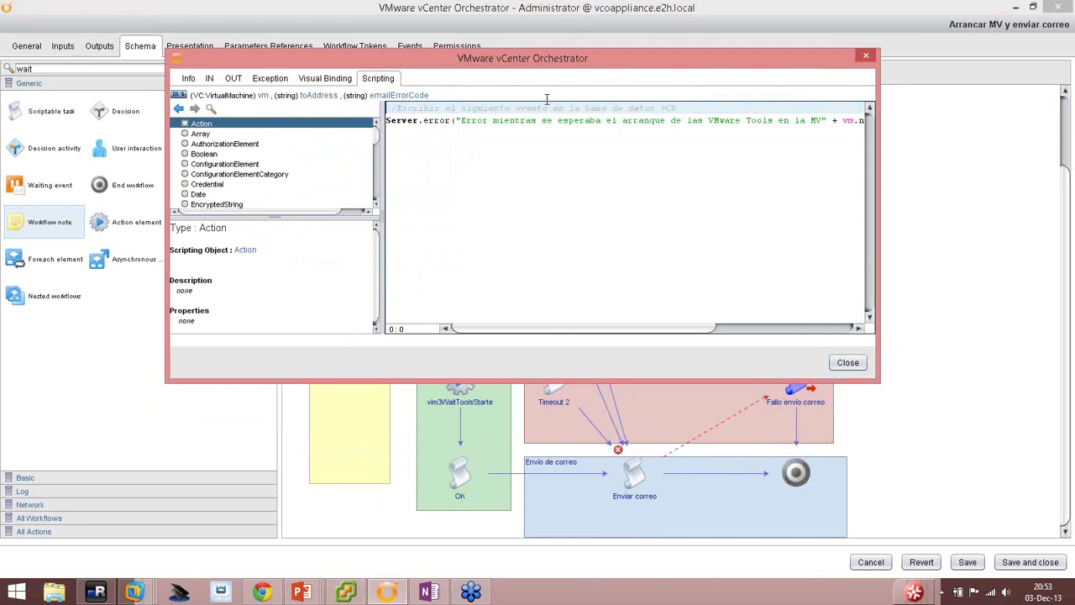
{"action": "key", "text": "Down"}
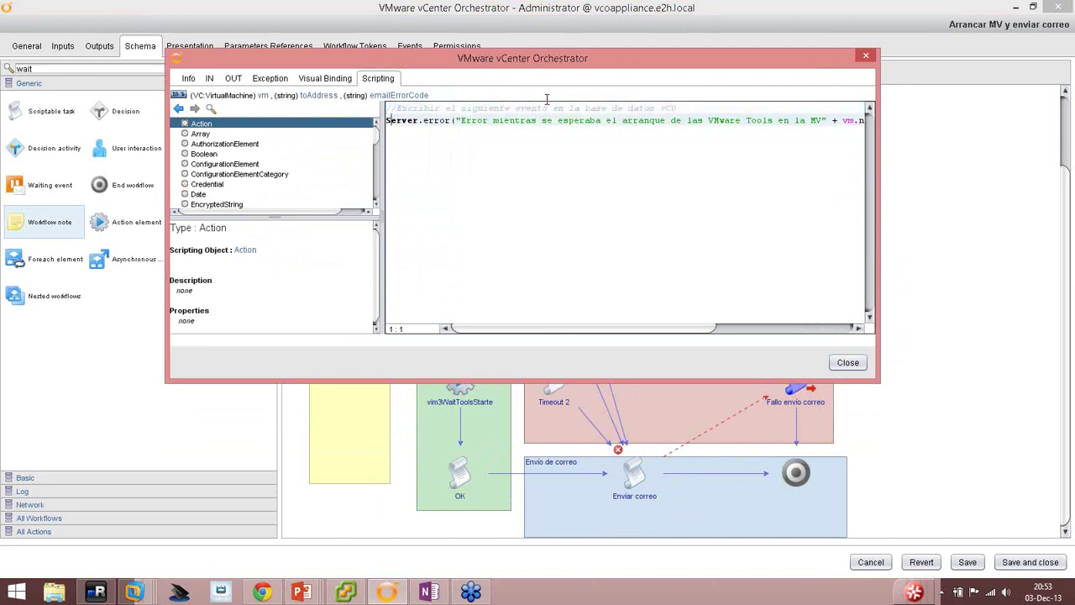
{"action": "key", "text": "ctrl+Right"}
{"action": "key", "text": "ctrl+Right"}
{"action": "key", "text": "ctrl+Right"}
{"action": "key", "text": "shift+End"}
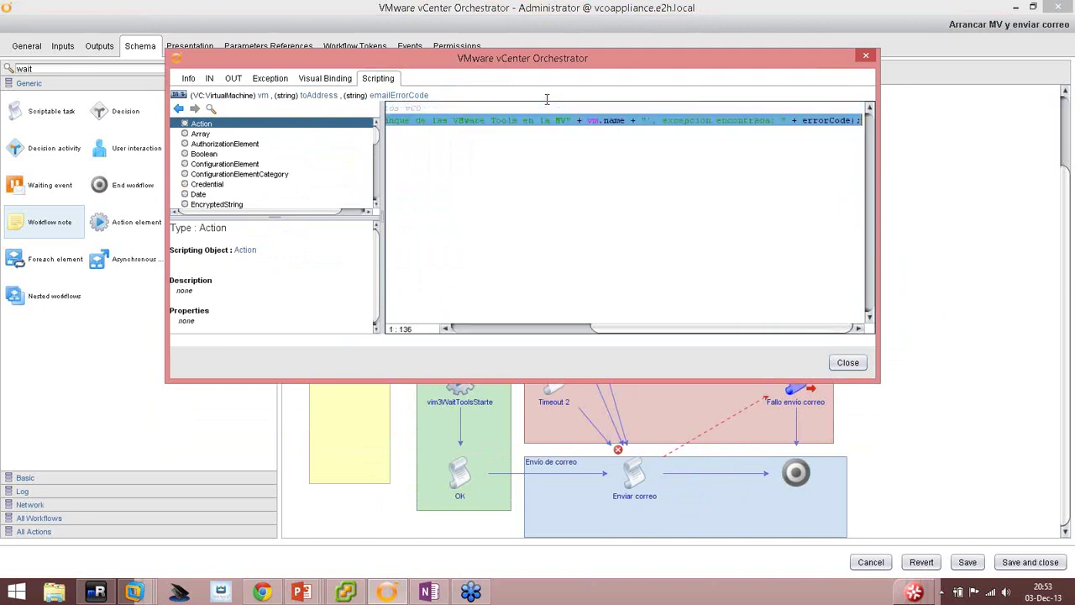
{"action": "key", "text": "Delete"}
{"action": "type", "text": "\");"}
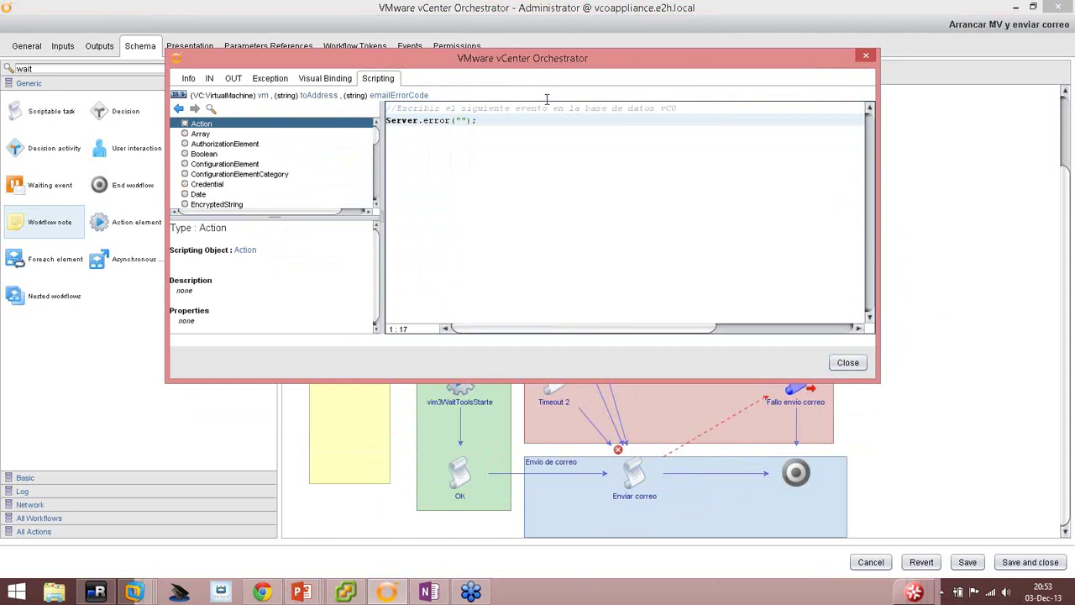
{"action": "type", "text": "No se pudo enviar el resultado "}
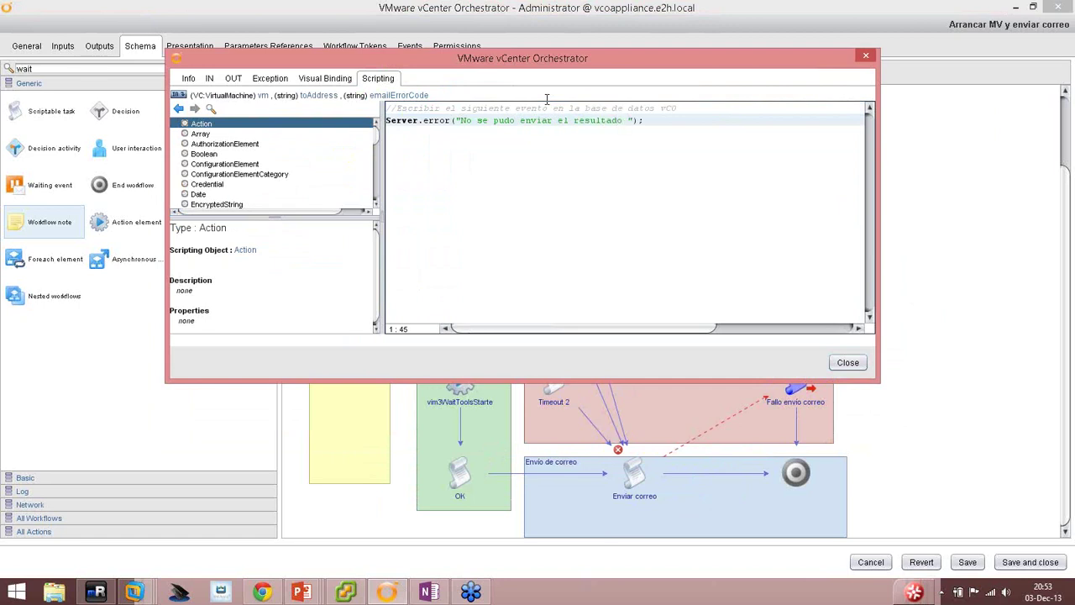
{"action": "type", "text": "por correo a la dirección '"}
{"action": "type", "text": " + to"}
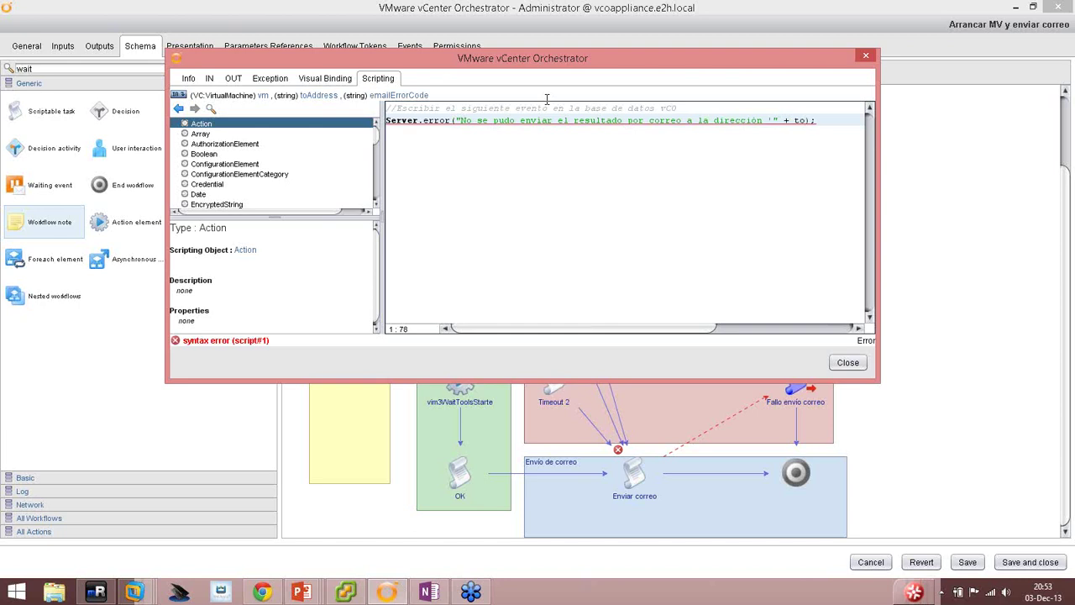
{"action": "type", "text": "Address"}
{"action": "type", "text": " + \""}
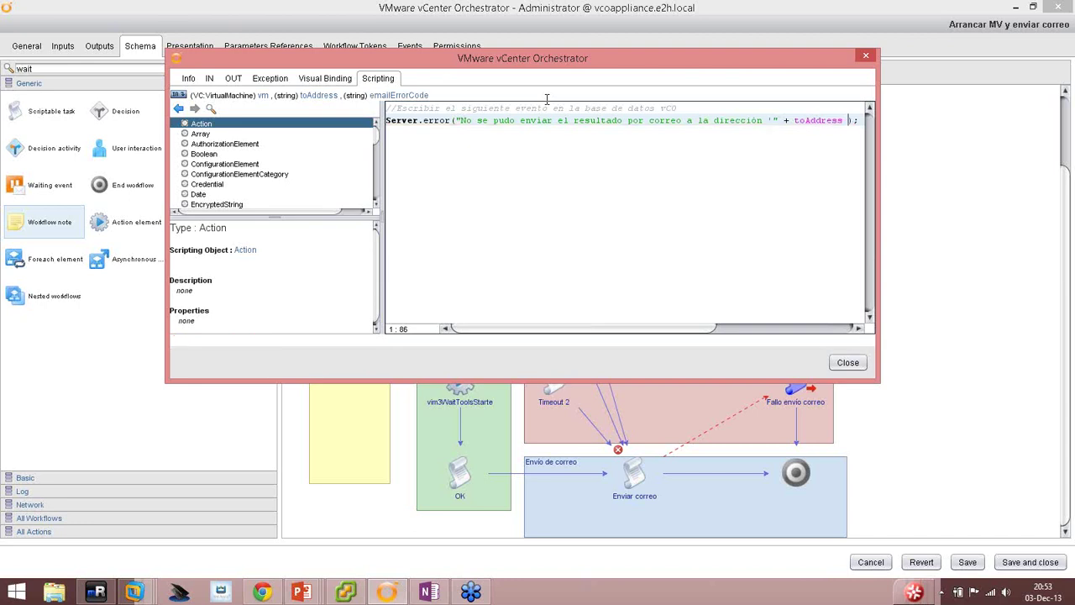
{"action": "type", "text": "'"}
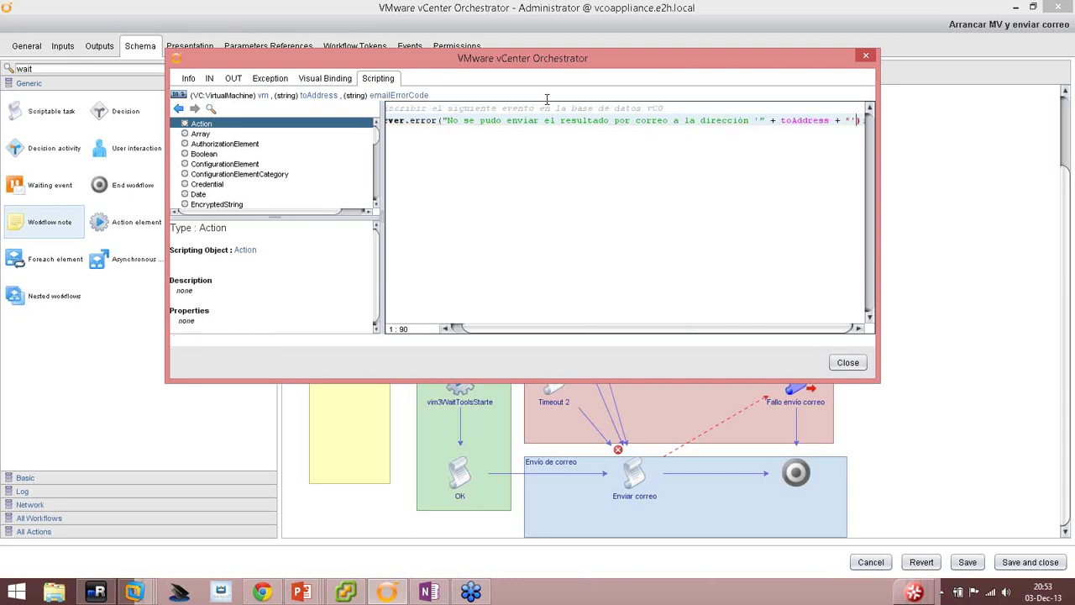
{"action": "type", "text": " para la M"}
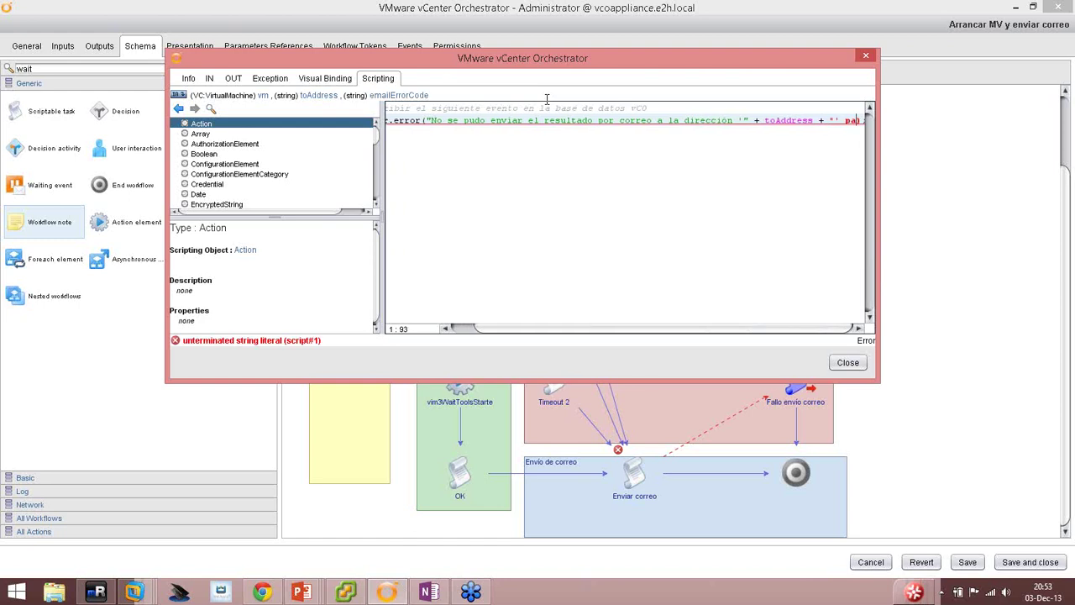
{"action": "type", "text": "V"}
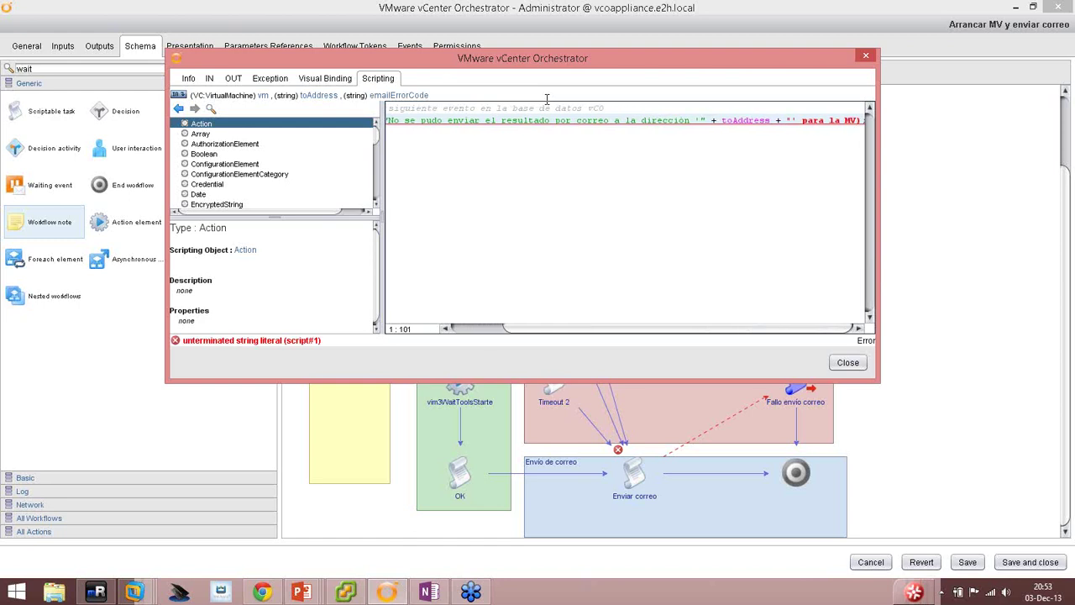
{"action": "type", "text": " '\" +"}
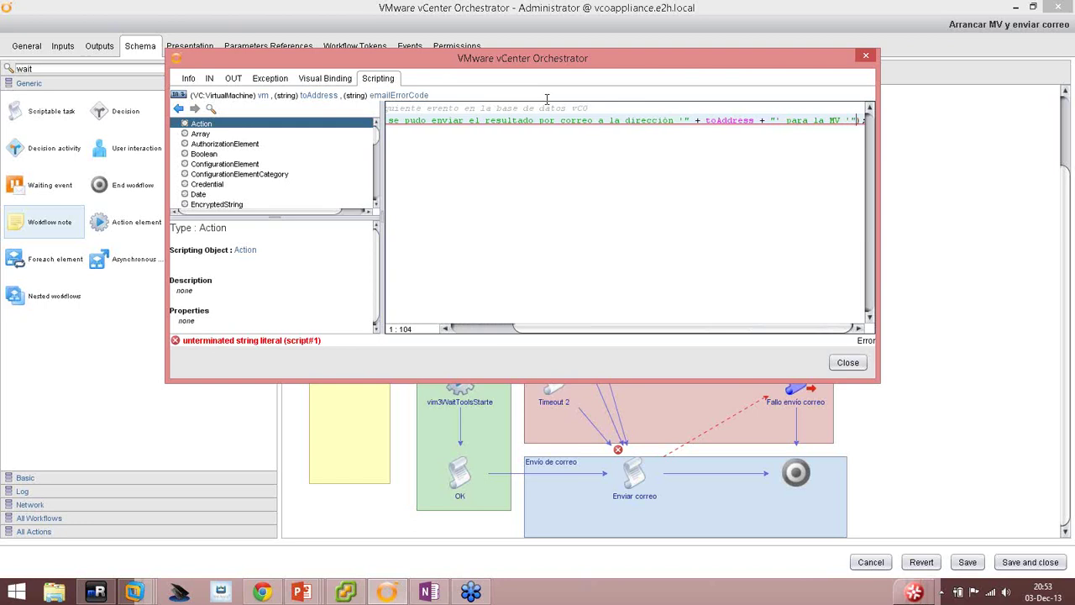
{"action": "type", "text": " vm.name"}
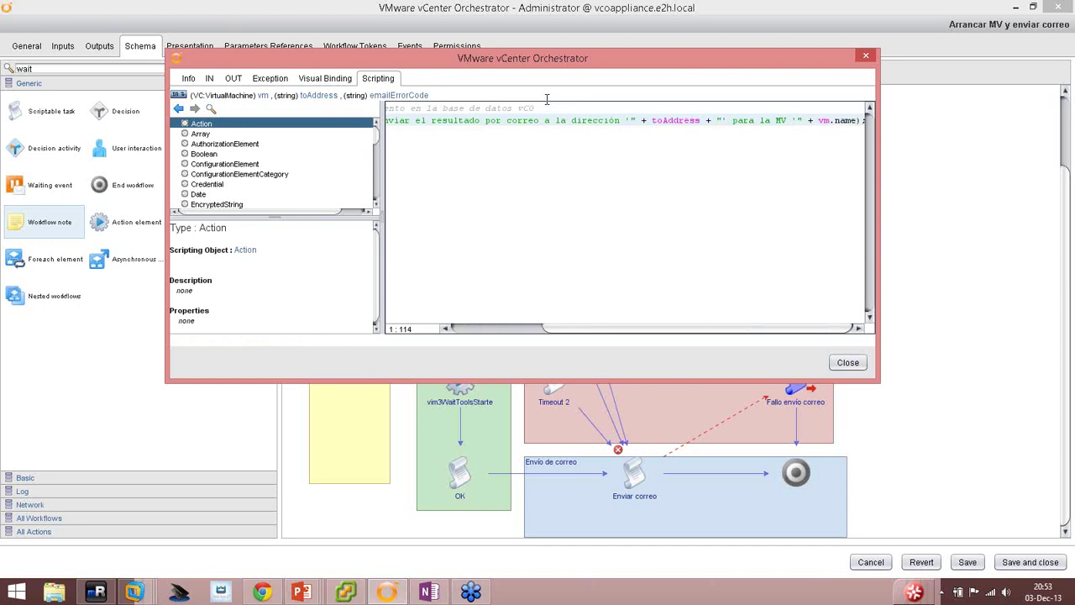
{"action": "type", "text": " +\","}
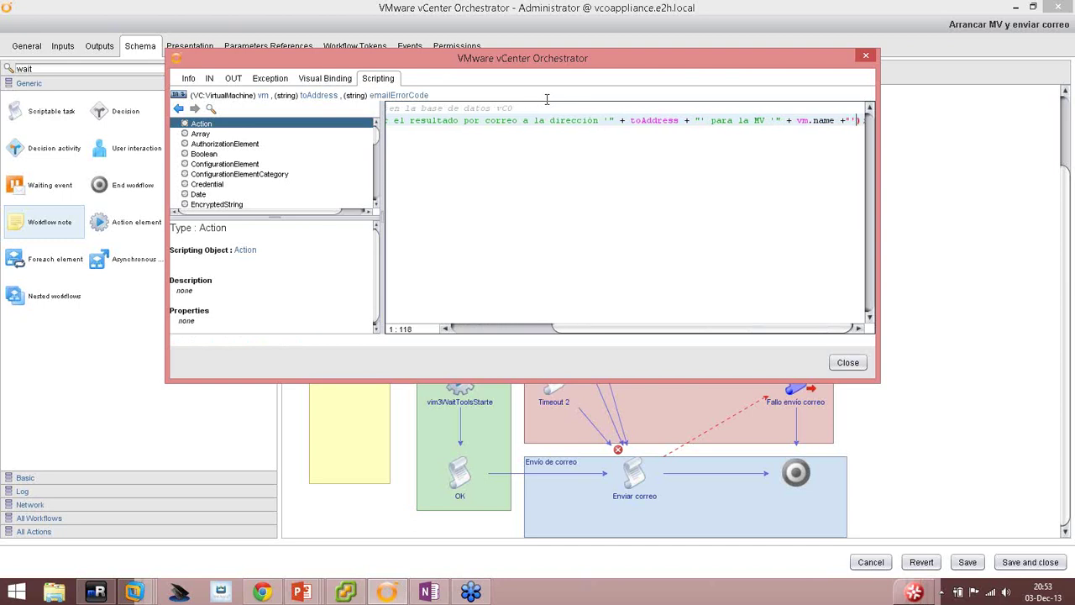
{"action": "type", "text": ", excepción"}
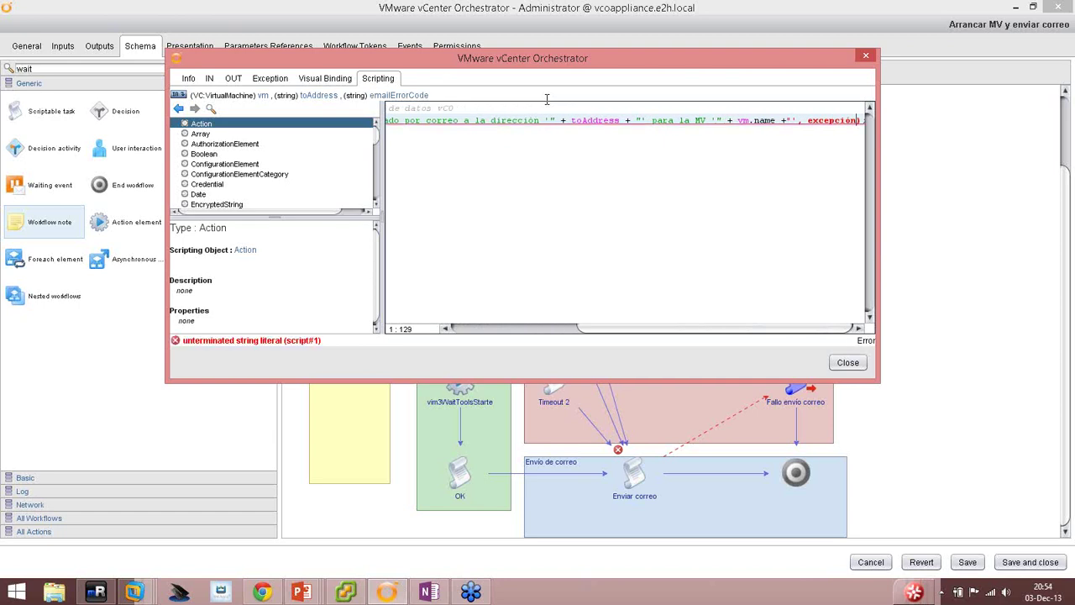
{"action": "type", "text": " encontrada"}
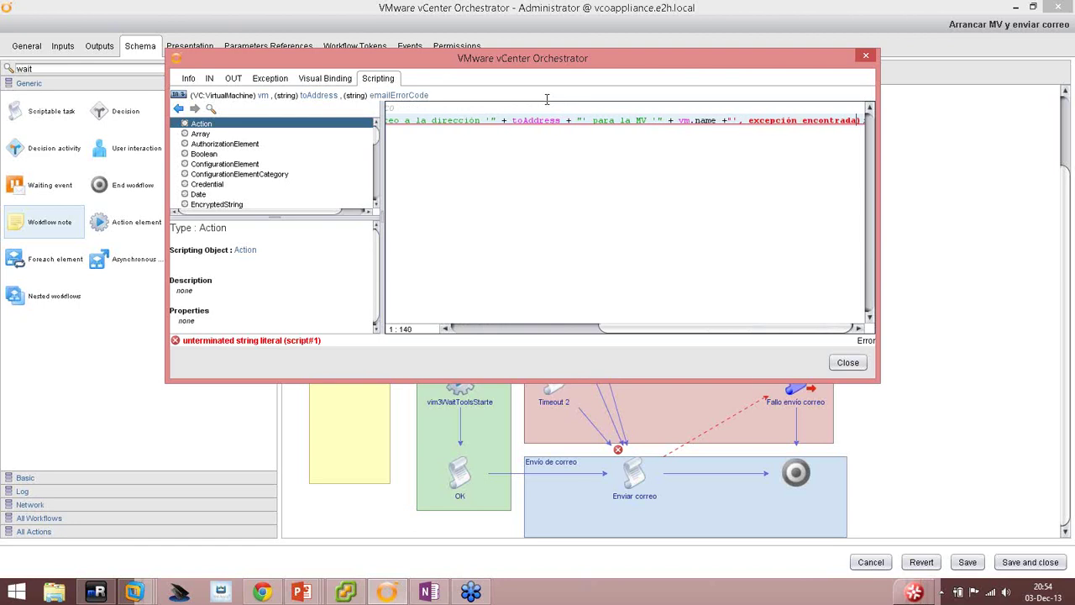
{"action": "type", "text": ":"}
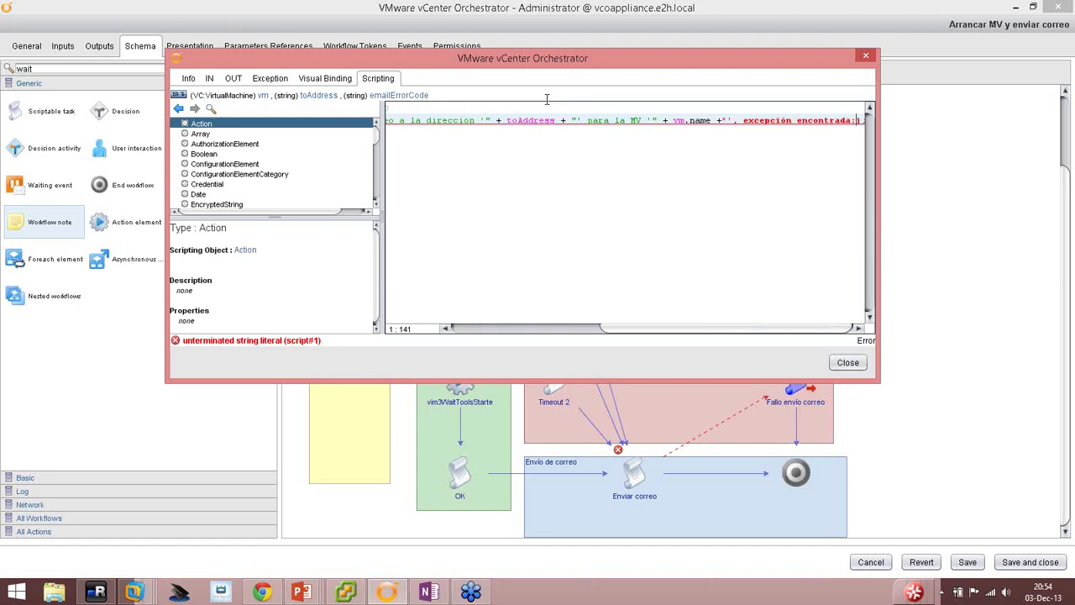
{"action": "type", "text": "\""}
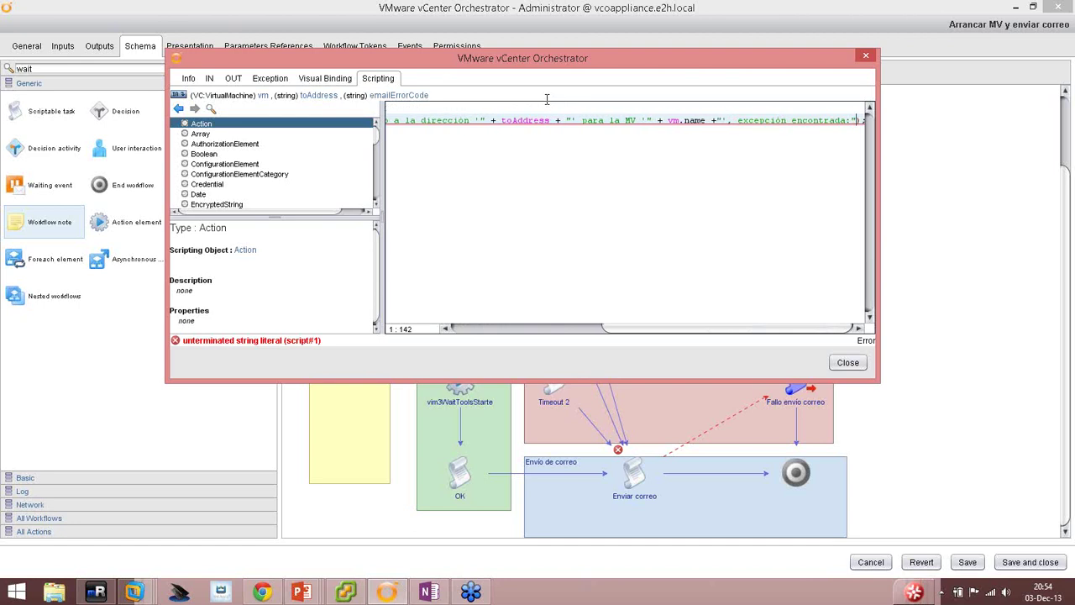
{"action": "type", "text": " +em"}
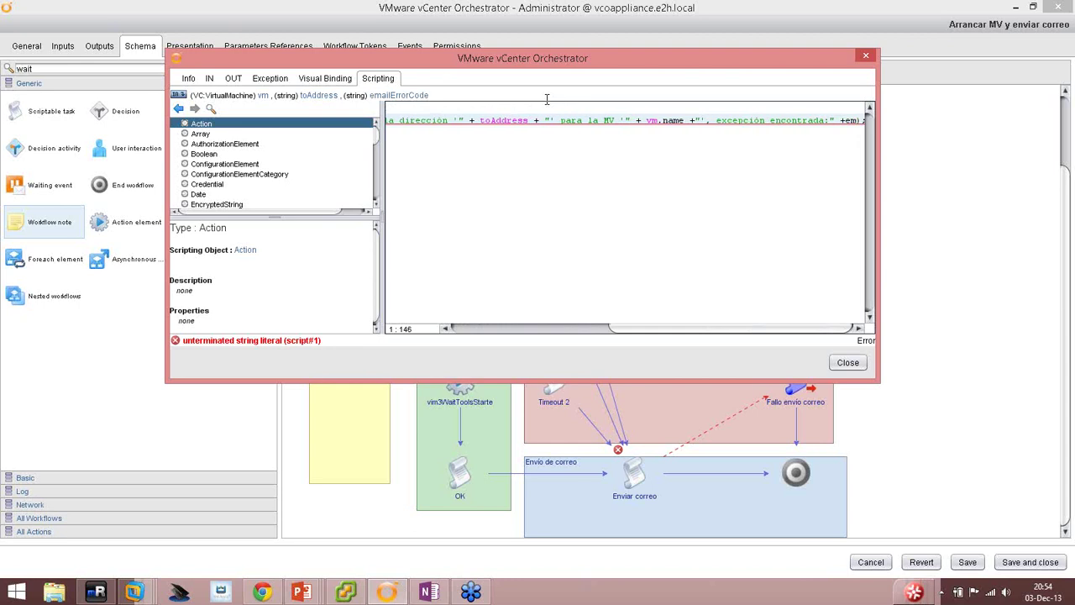
{"action": "type", "text": "a"}
Finish the Server.error message by appending emailErrorCode and ending the statement.
{"action": "key", "text": "BackSpace"}
{"action": "key", "text": "BackSpace"}
{"action": "key", "text": "BackSpace"}
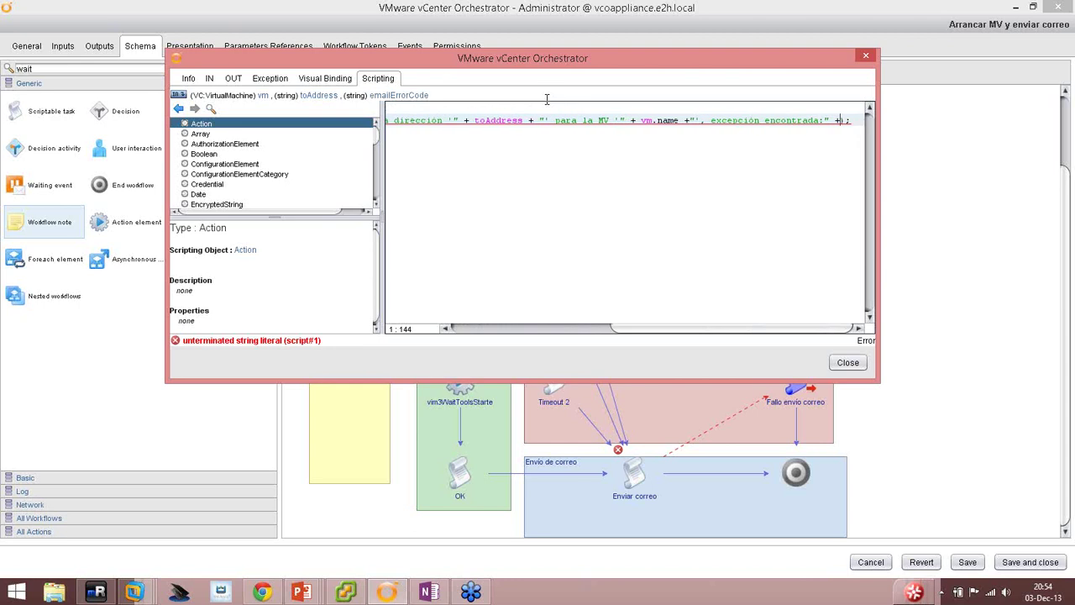
{"action": "left_click", "coordinate": [398, 95]}
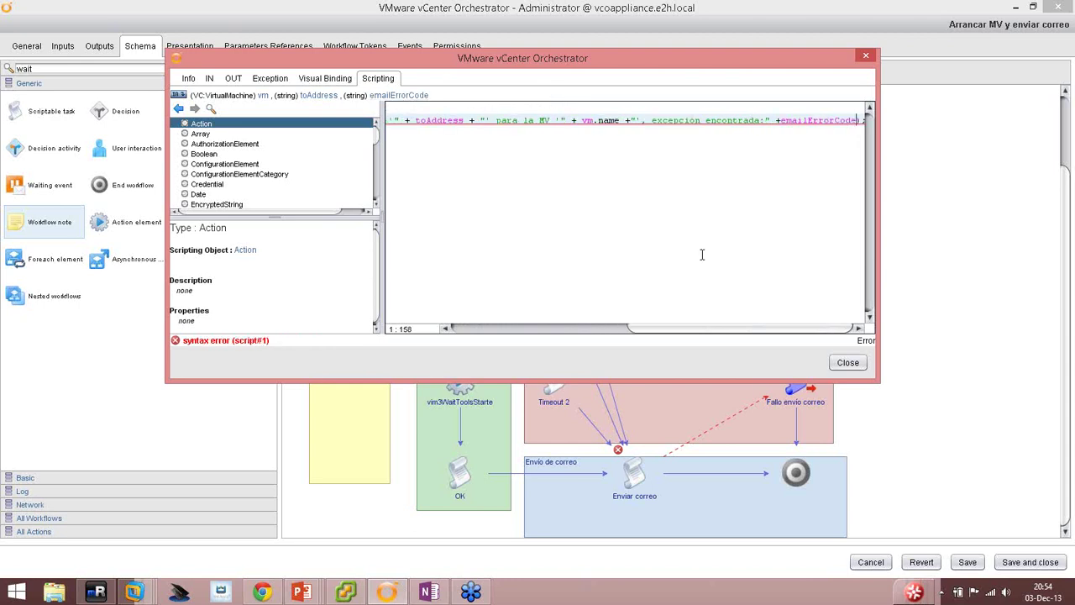
{"action": "key", "text": "Return"}
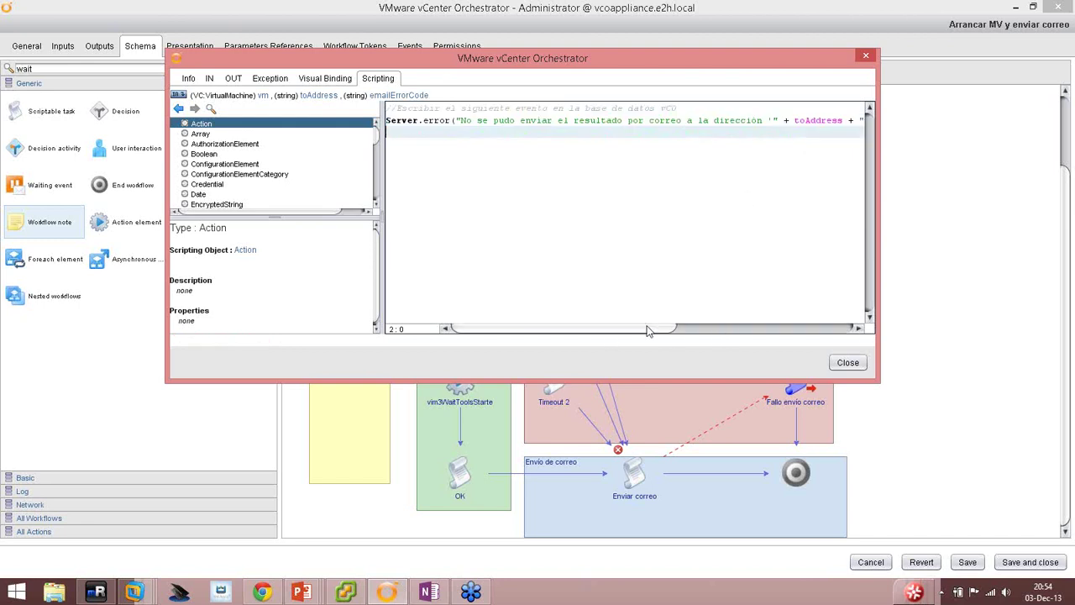
Review the full Server.error line combining toAddress, vm.name and emailErrorCode.
{"action": "left_click_drag", "start_coordinate": [664, 328], "coordinate": [839, 328]}
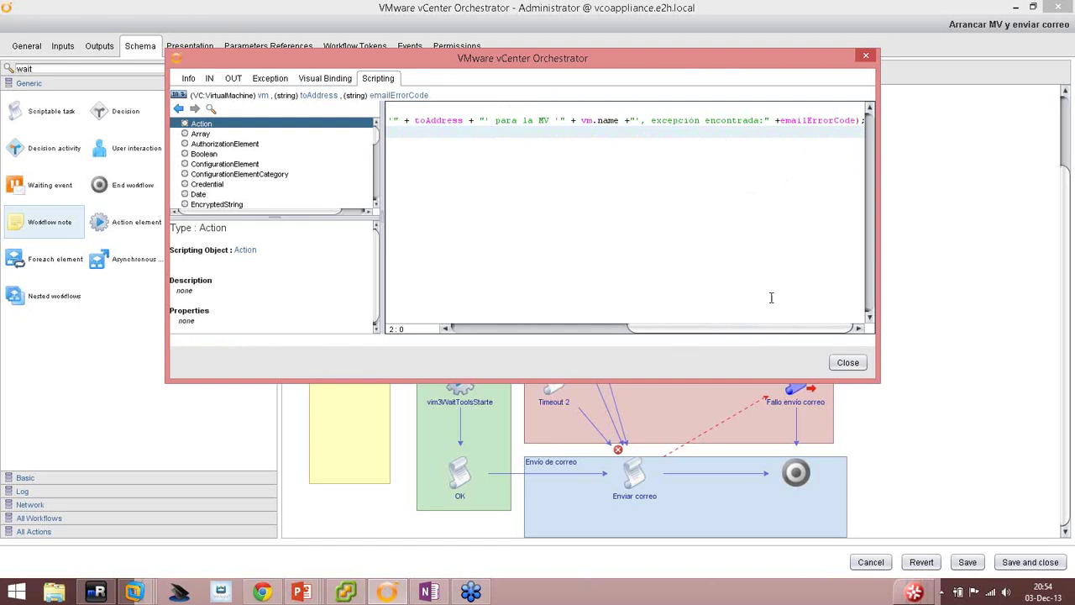
{"action": "left_click_drag", "start_coordinate": [647, 329], "coordinate": [445, 307]}
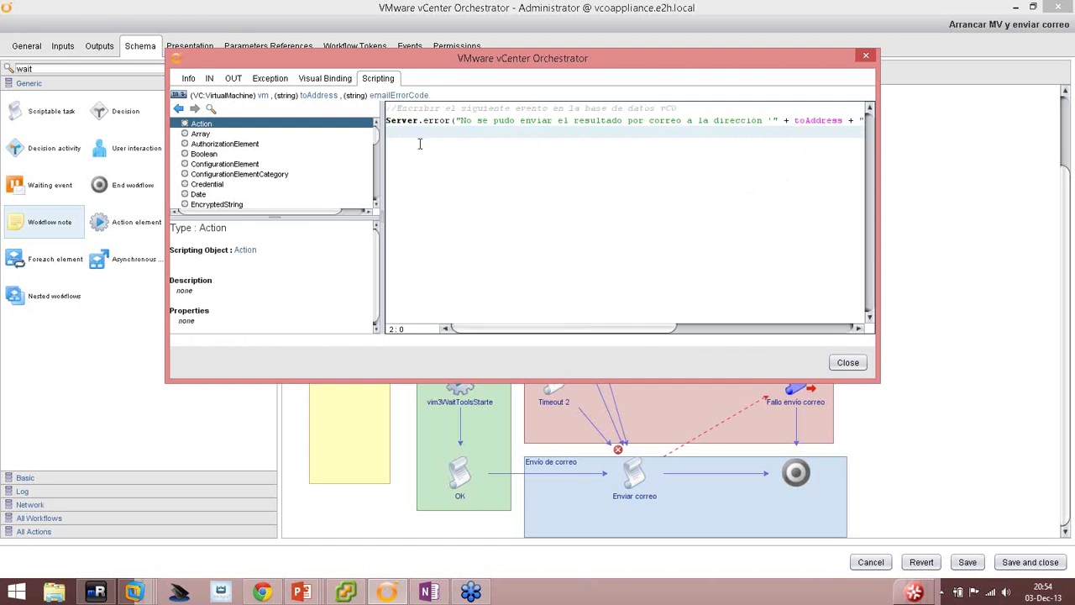
{"action": "left_click_drag", "start_coordinate": [450, 120], "coordinate": [388, 119]}
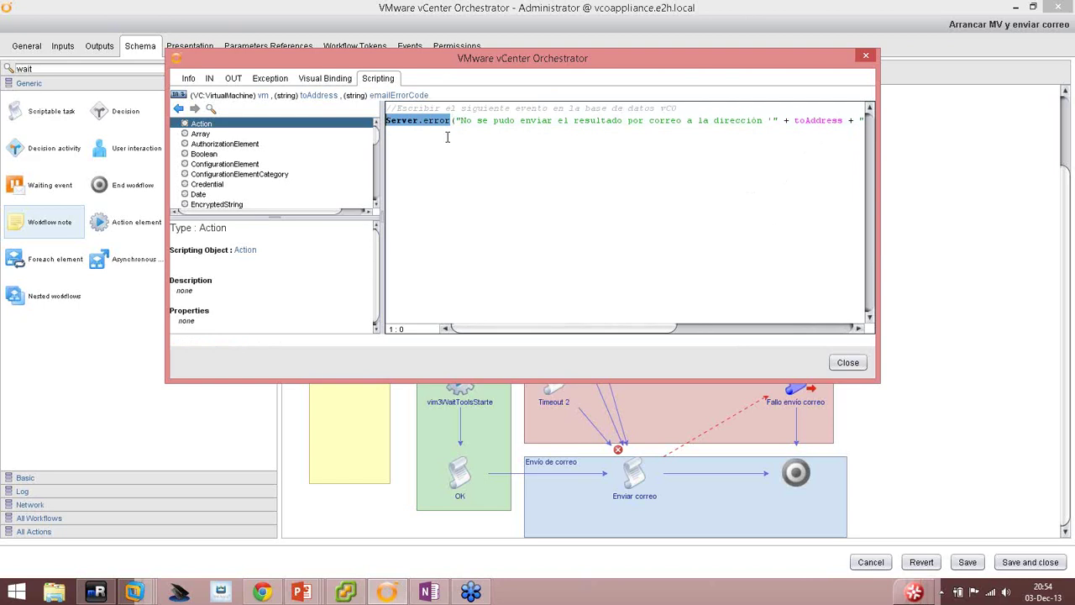
{"action": "left_click_drag", "start_coordinate": [460, 120], "coordinate": [624, 127]}
{"action": "left_click", "coordinate": [623, 128]}
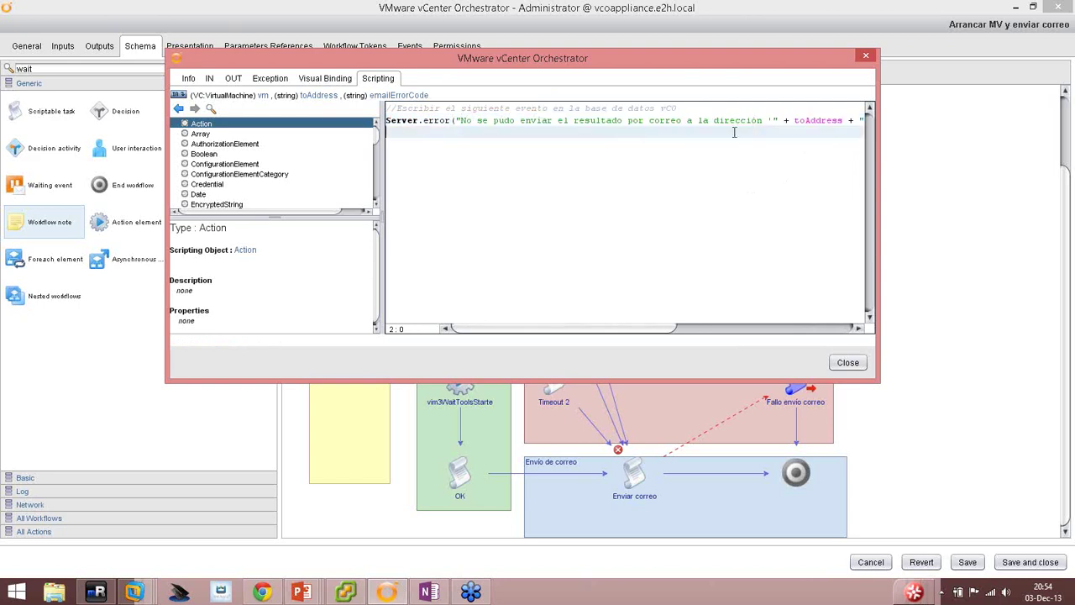
{"action": "left_click_drag", "start_coordinate": [777, 120], "coordinate": [456, 120]}
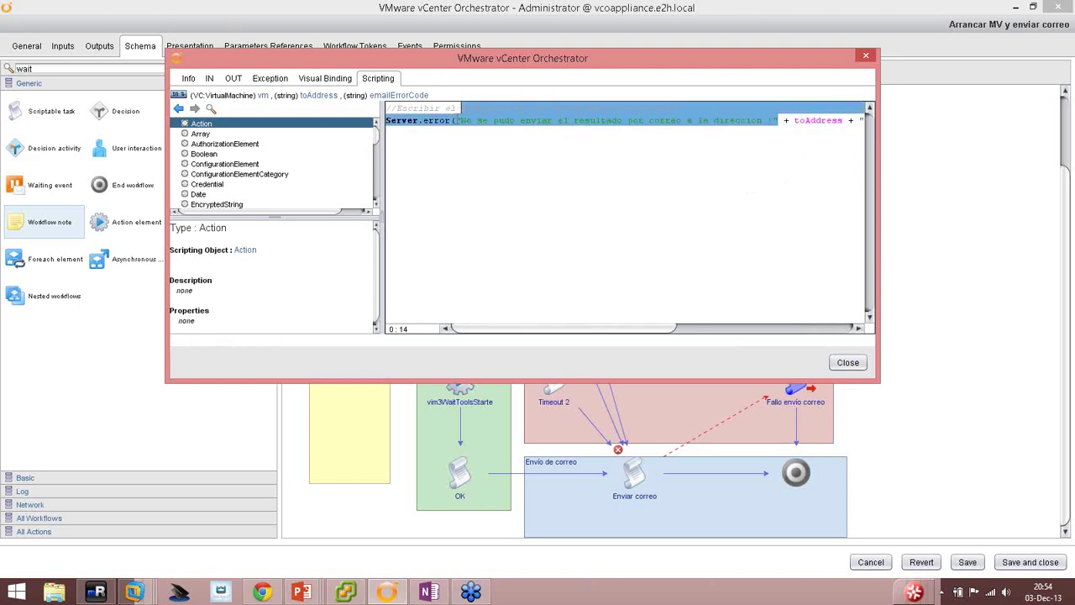
{"action": "left_click_drag", "start_coordinate": [522, 336], "coordinate": [693, 341]}
{"action": "key", "text": "Home"}
{"action": "left_click_drag", "start_coordinate": [795, 121], "coordinate": [827, 122]}
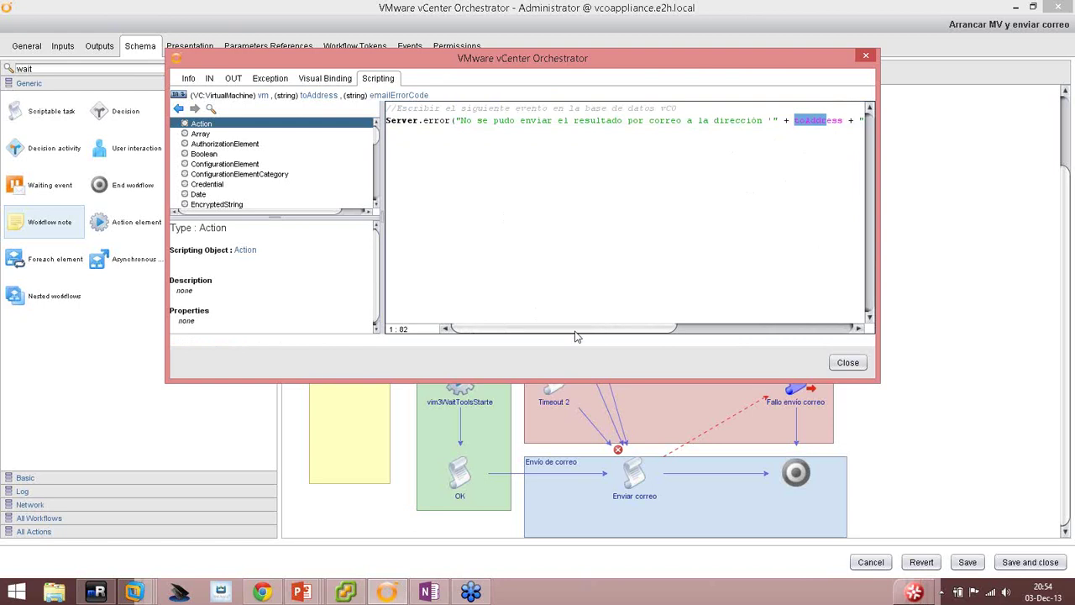
{"action": "left_click_drag", "start_coordinate": [592, 328], "coordinate": [726, 328]}
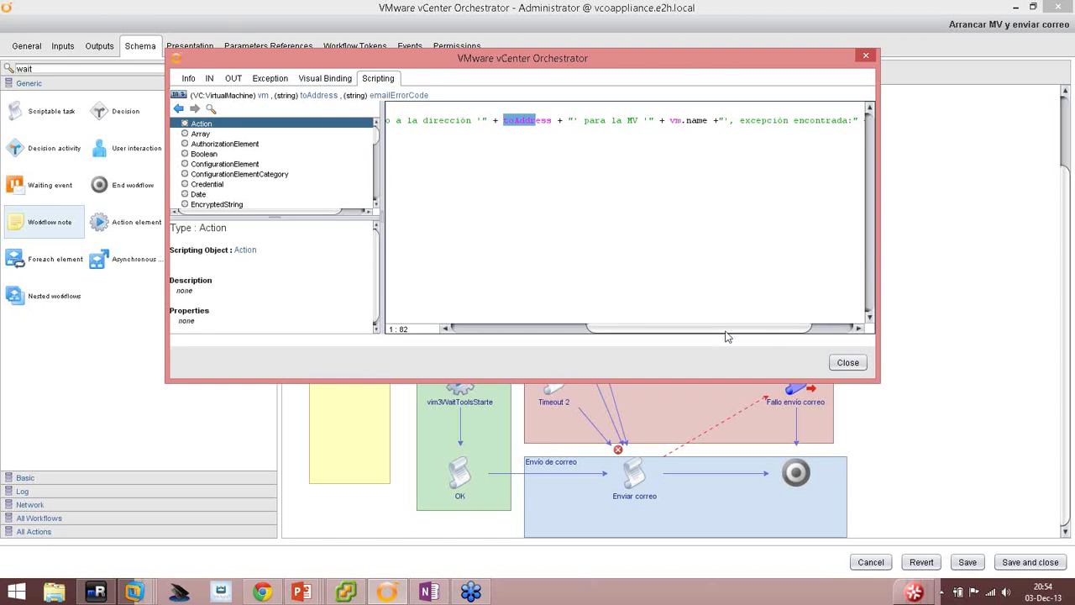
{"action": "left_click_drag", "start_coordinate": [727, 329], "coordinate": [768, 329]}
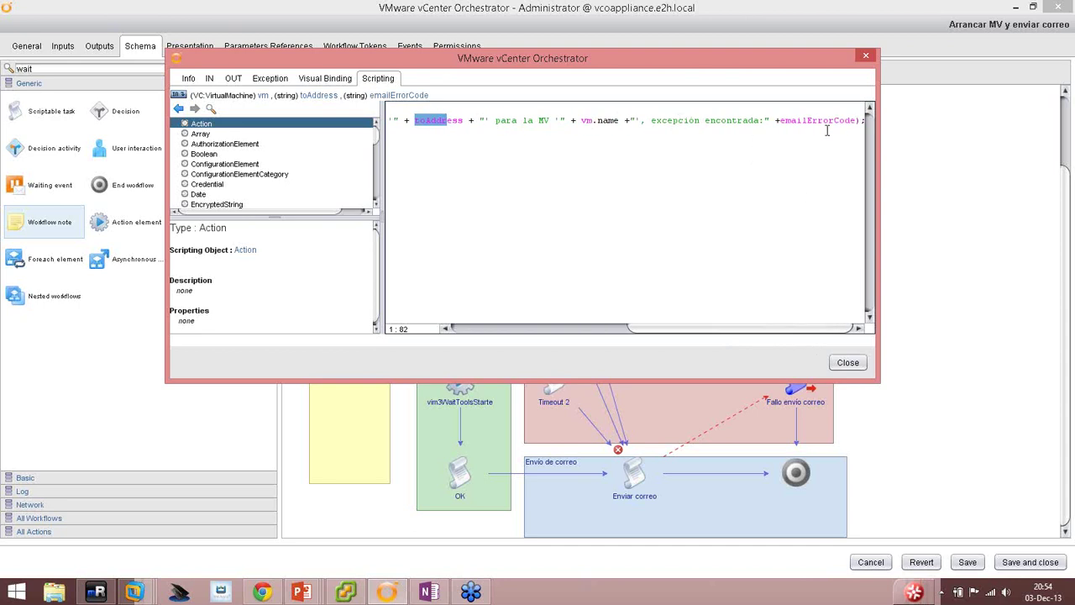
Close the Fallo envio correo editor to return to the workflow schema.
{"action": "left_click", "coordinate": [853, 362]}
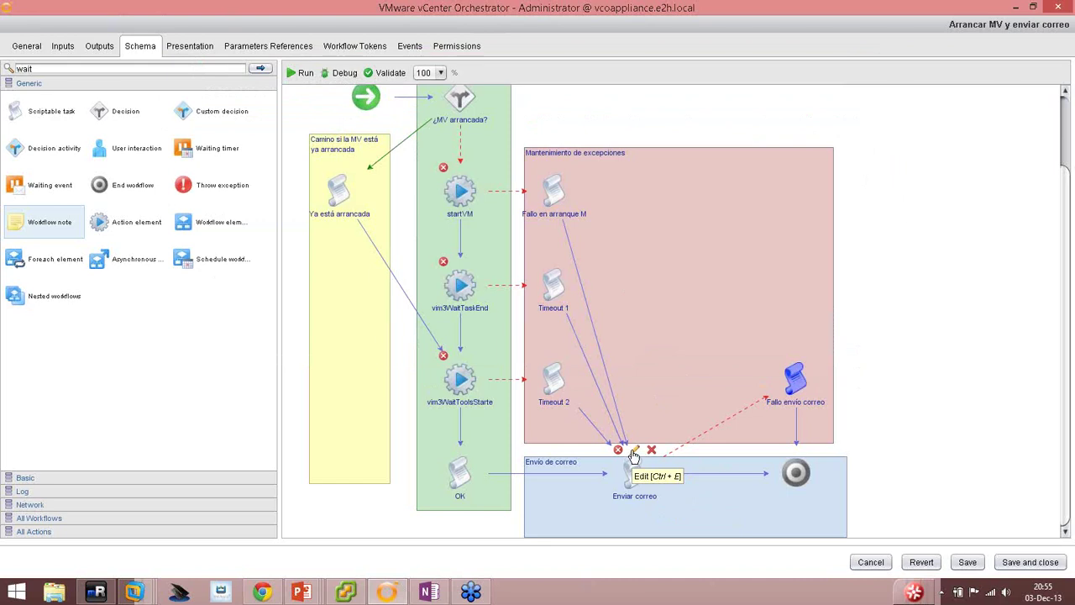
Bind vm, toAddress and body as input parameters of the Enviar correo task.
{"action": "left_click", "coordinate": [634, 455]}
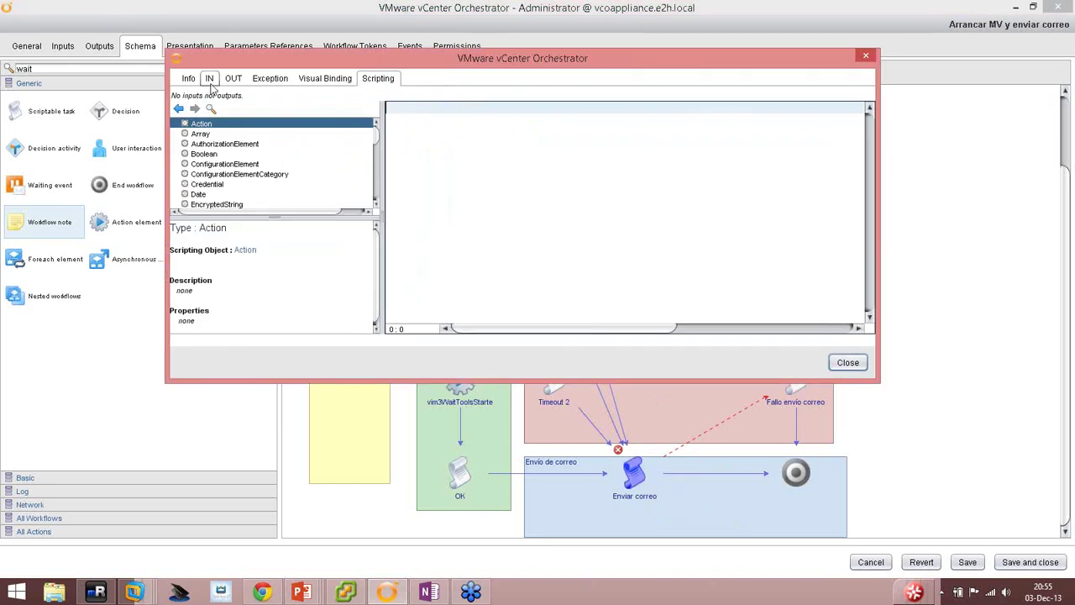
{"action": "left_click", "coordinate": [209, 78]}
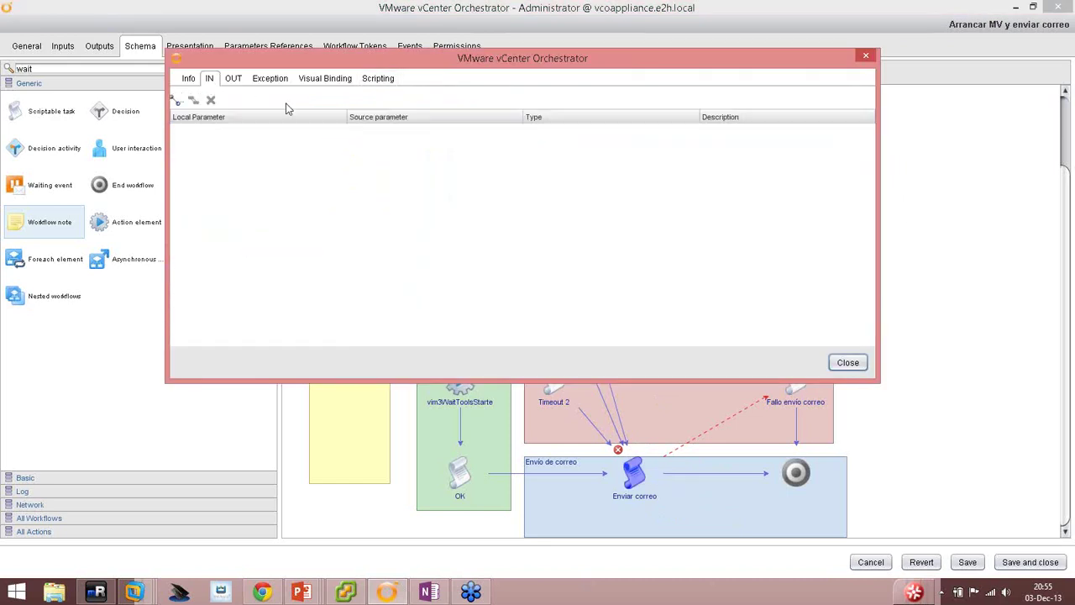
{"action": "left_click", "coordinate": [177, 100]}
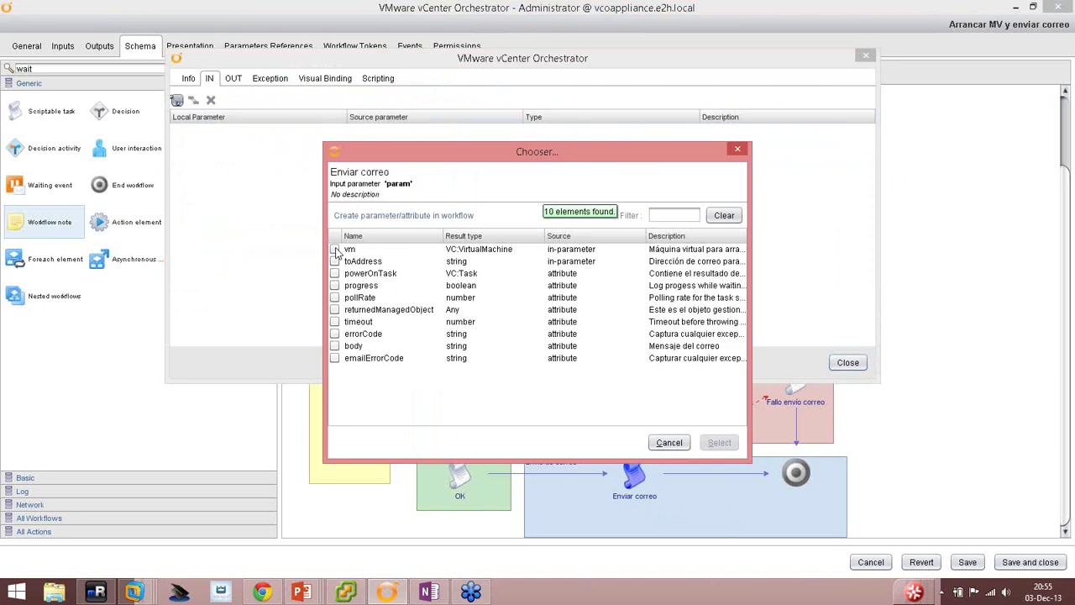
{"action": "left_click", "coordinate": [335, 249]}
{"action": "left_click", "coordinate": [335, 262]}
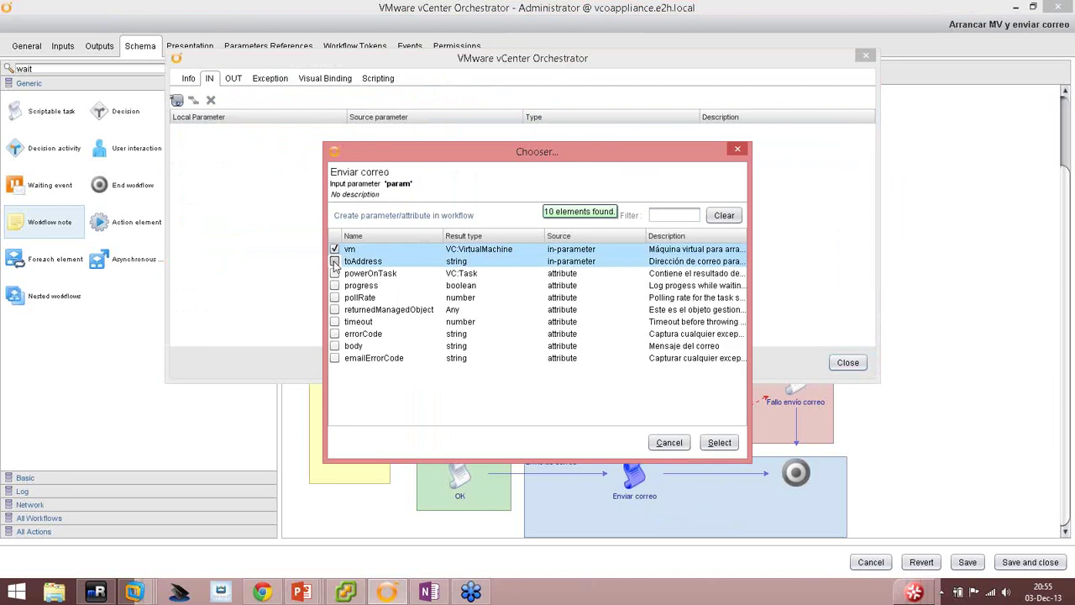
{"action": "left_click", "coordinate": [335, 346]}
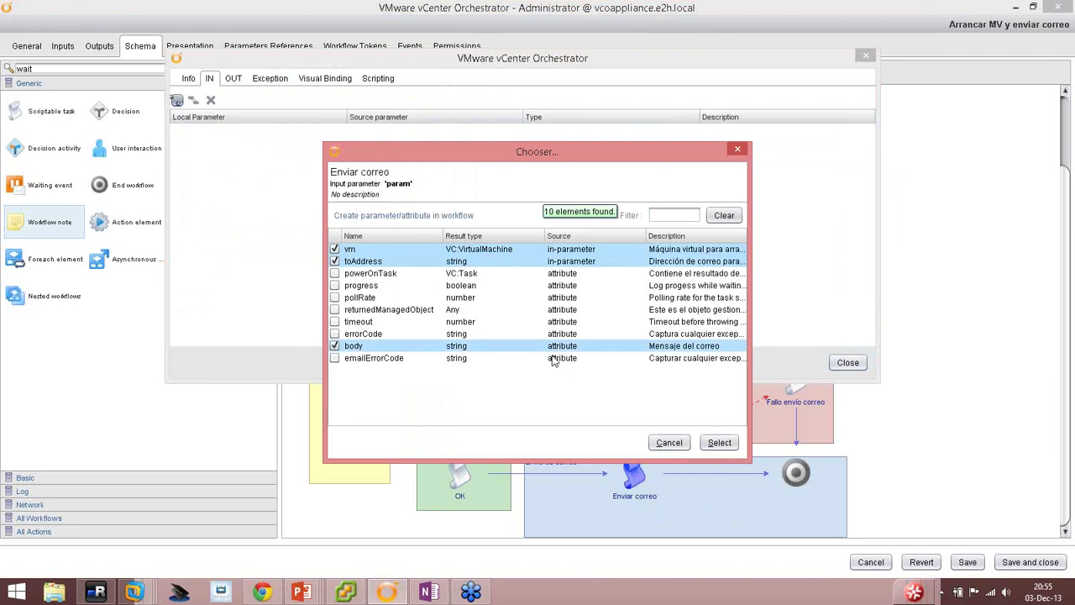
{"action": "left_click", "coordinate": [719, 442]}
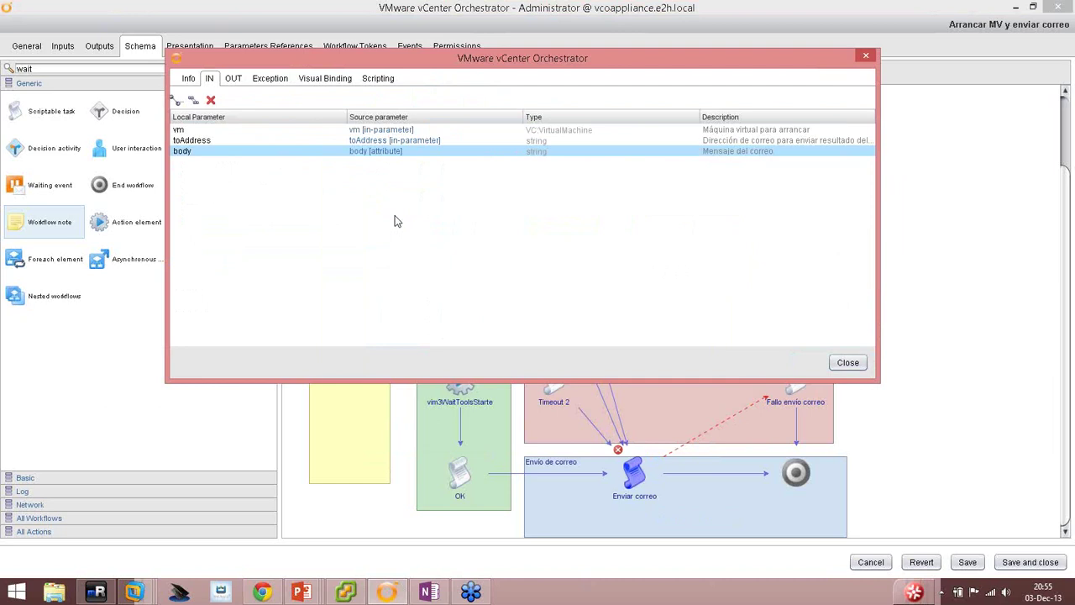
Create and bind a string attribute named subject with description 'Asunto del correo'.
{"action": "left_click", "coordinate": [177, 101]}
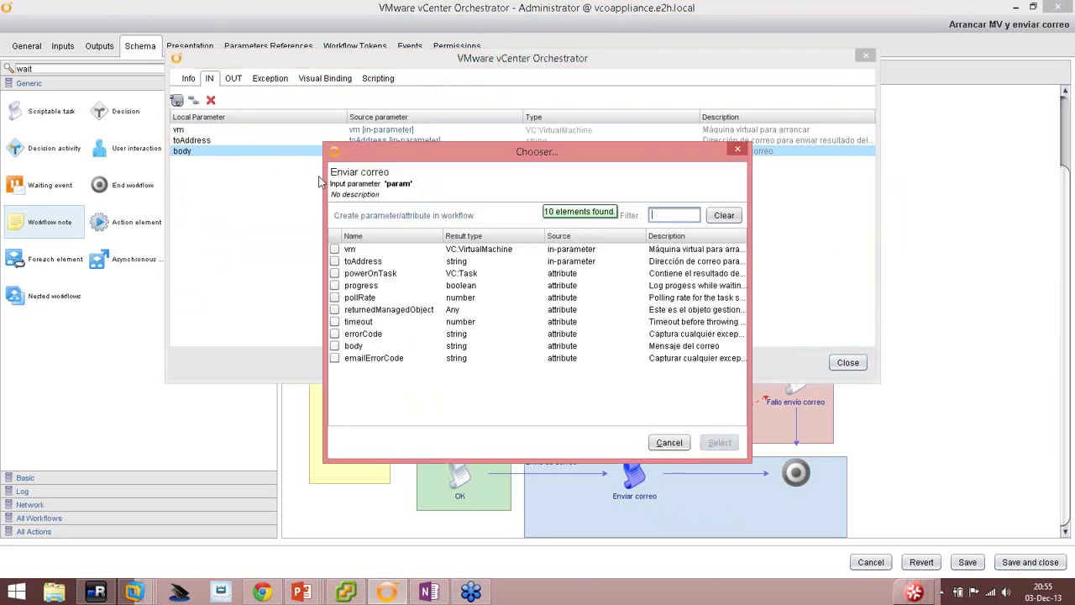
{"action": "left_click", "coordinate": [356, 217]}
{"action": "type", "text": "s"}
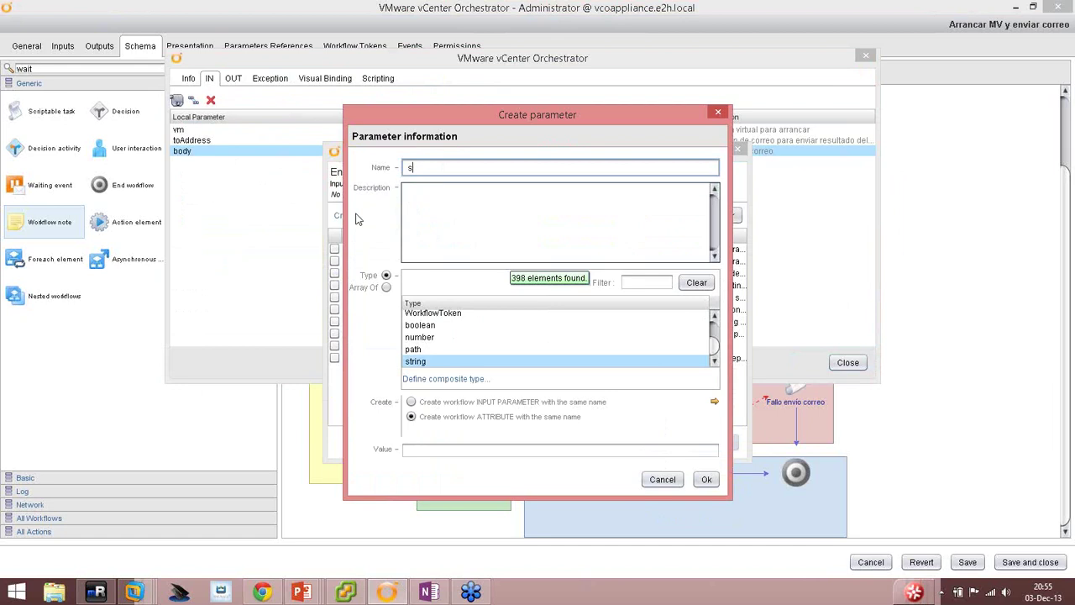
{"action": "type", "text": "ubject"}
{"action": "left_click", "coordinate": [410, 222]}
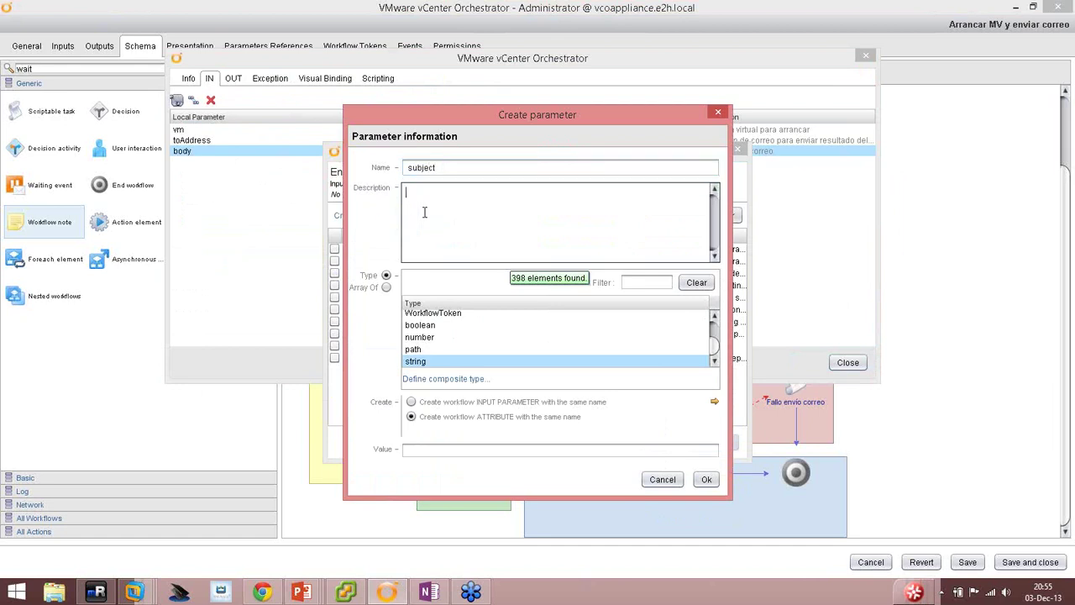
{"action": "type", "text": "Asunto del correo"}
{"action": "left_click", "coordinate": [705, 478]}
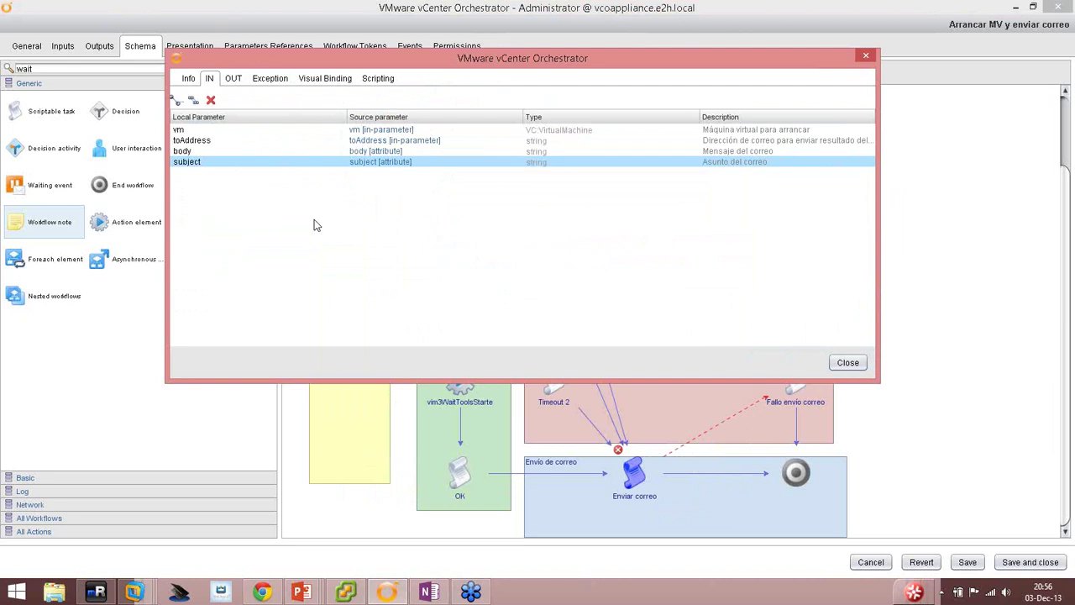
Write the EmailMessage comment, var myEmailMessage = new EmailMessage(); and the methods comment line.
{"action": "left_click", "coordinate": [388, 78]}
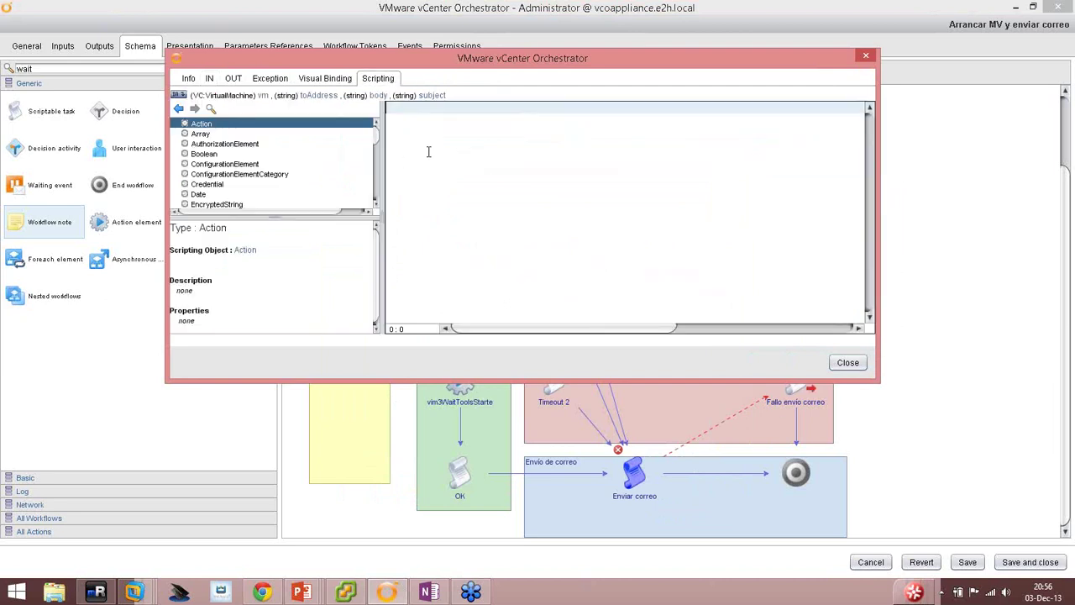
{"action": "type", "text": "//Crear una instancia de EmailMessage"}
{"action": "key", "text": "Return"}
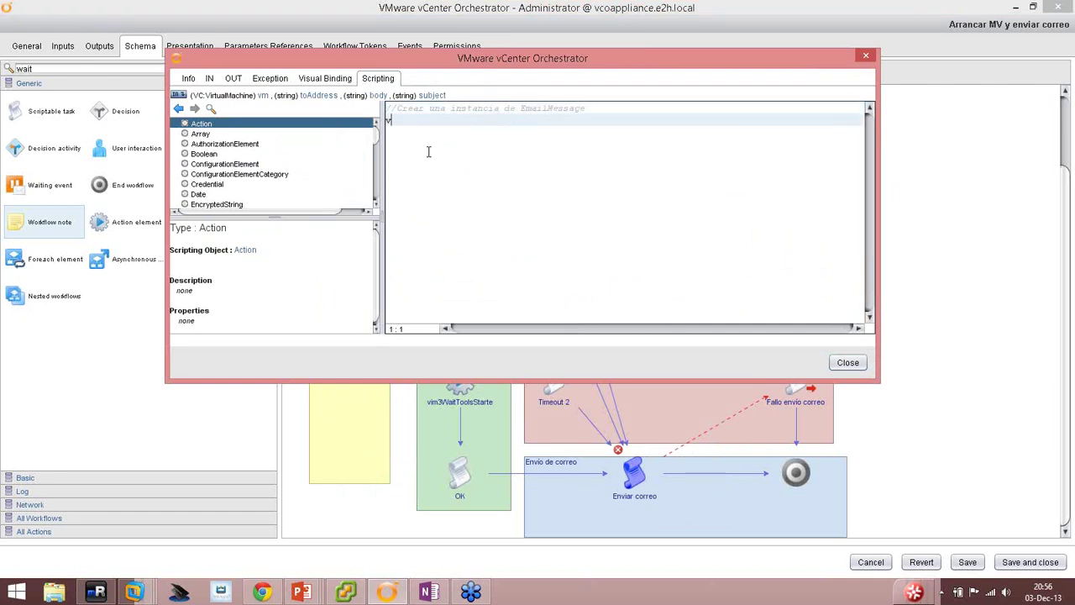
{"action": "type", "text": "var myEmailMessage = ne"}
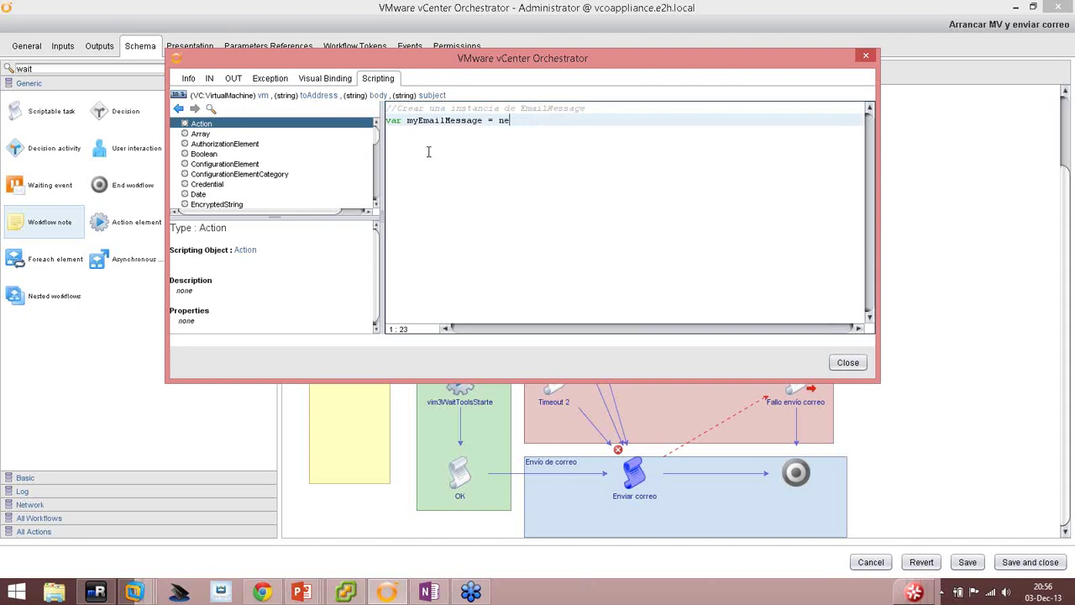
{"action": "type", "text": "w EmailMessage();"}
{"action": "key", "text": "Return"}
{"action": "key", "text": "Return"}
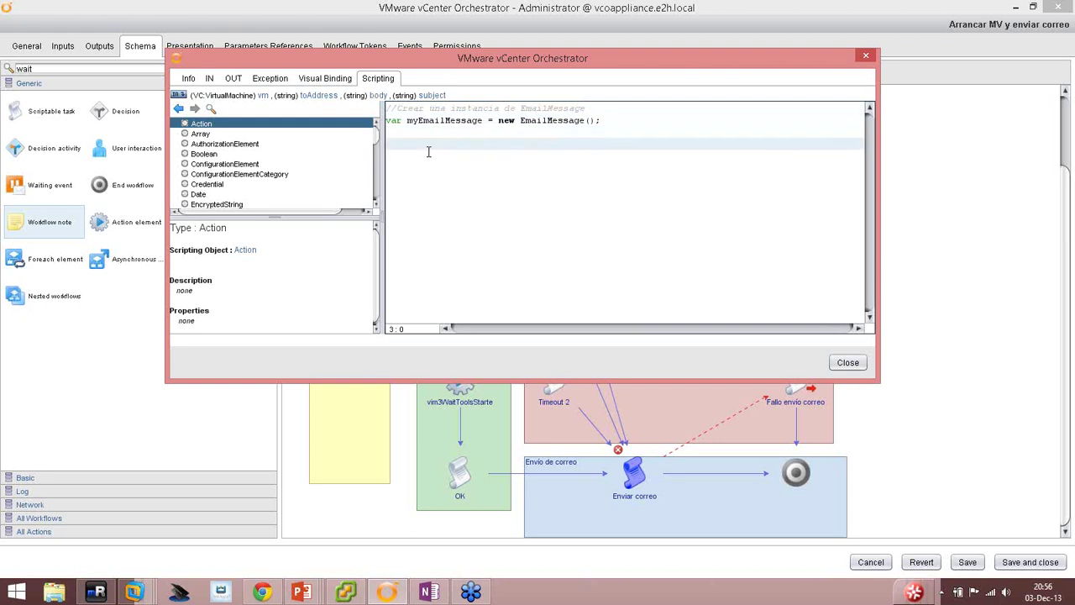
{"action": "type", "text": "//Aplicar los metodos a"}
{"action": "type", "text": "n esta instancia para generar el correo"}
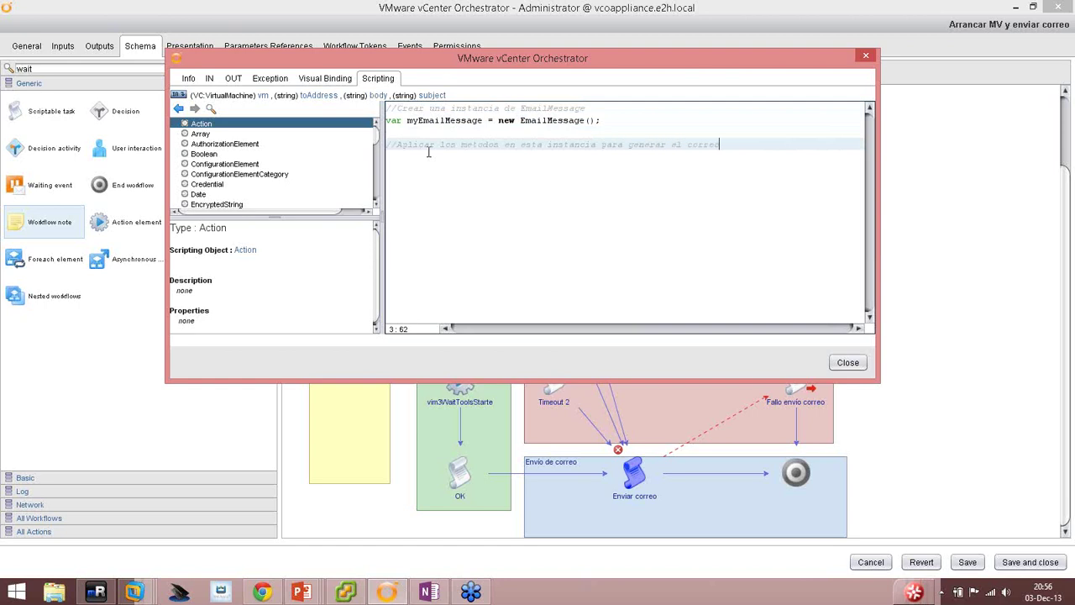
{"action": "key", "text": "Return"}
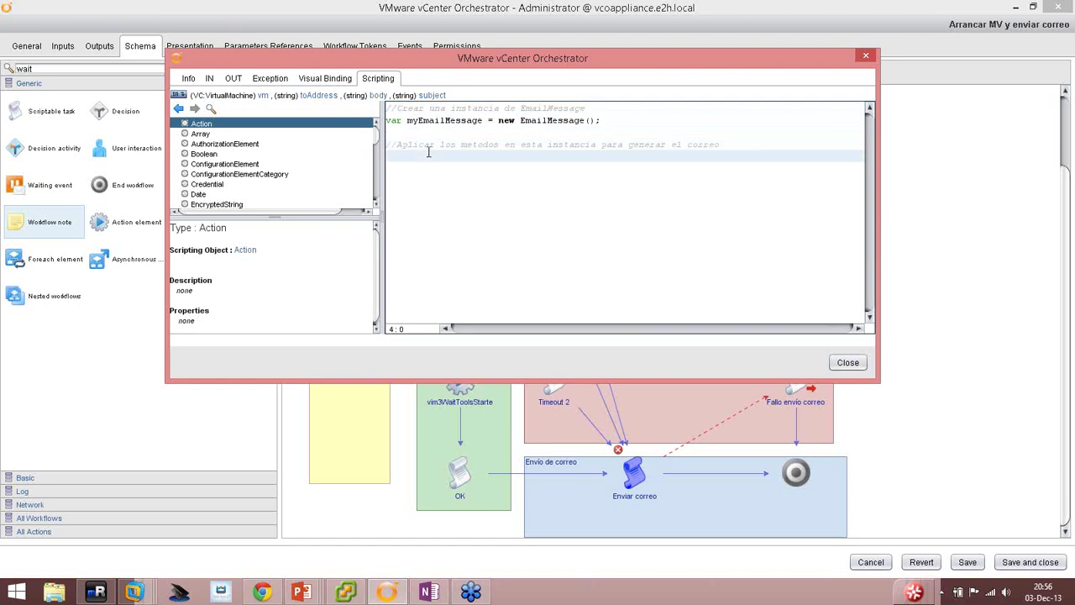
Add script lines setting myEmailMessage.toAddress = toAddress and myEmailMessage.subject = subject.
{"action": "type", "text": "myEmailMessage.toAddress"}
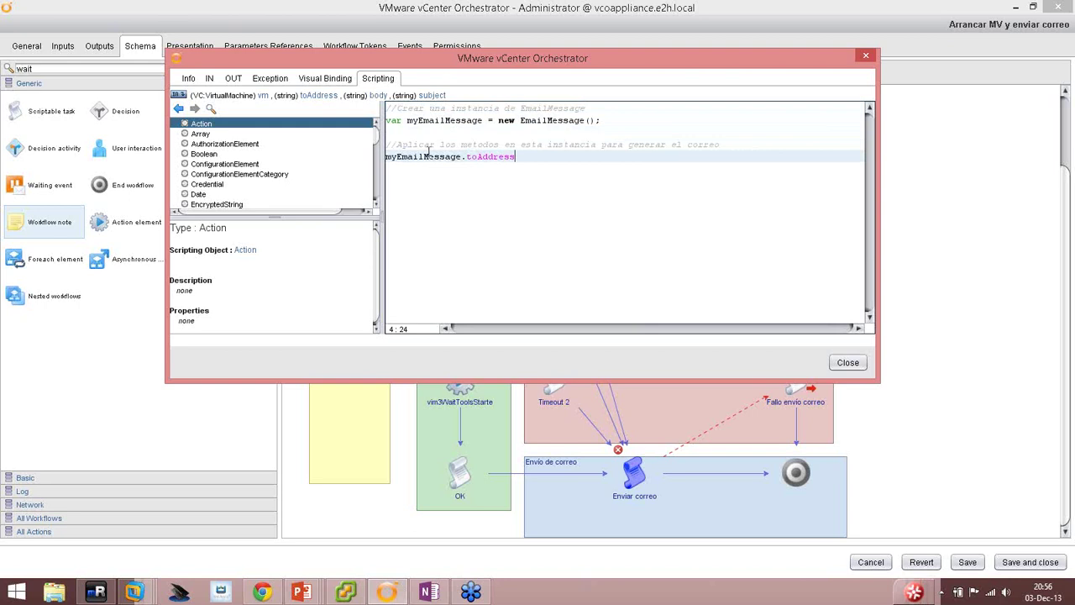
{"action": "type", "text": " = "}
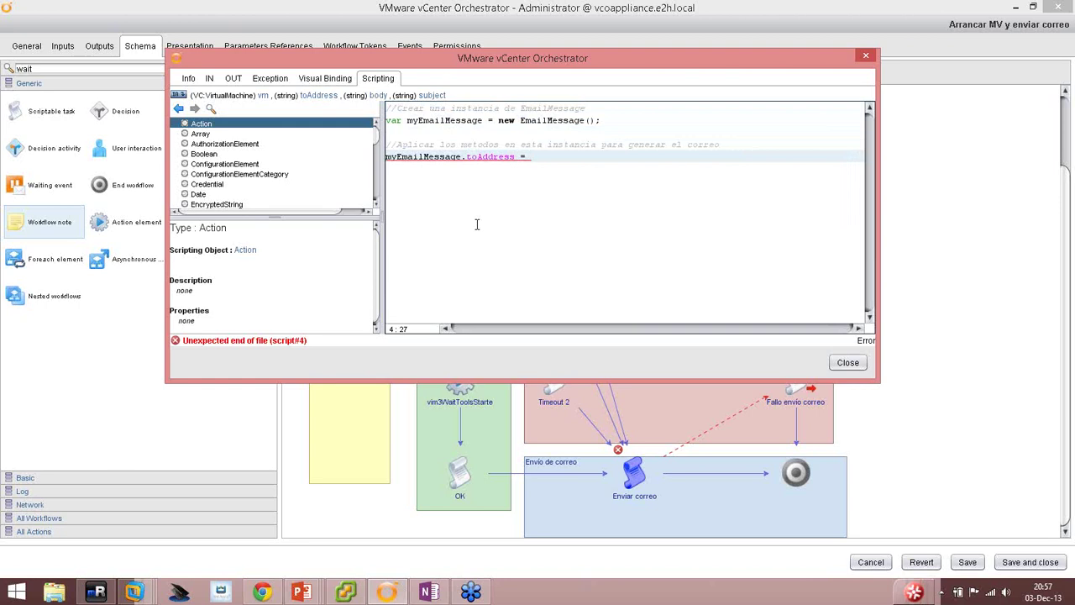
{"action": "type", "text": "toAddress;"}
{"action": "key", "text": "Return"}
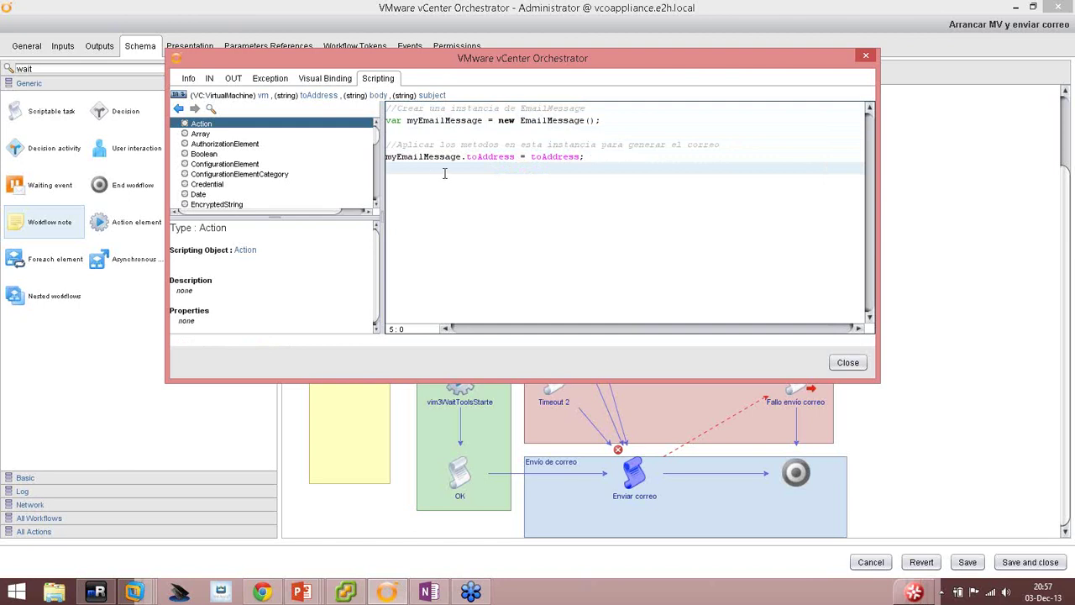
{"action": "left_click_drag", "start_coordinate": [466, 157], "coordinate": [379, 163]}
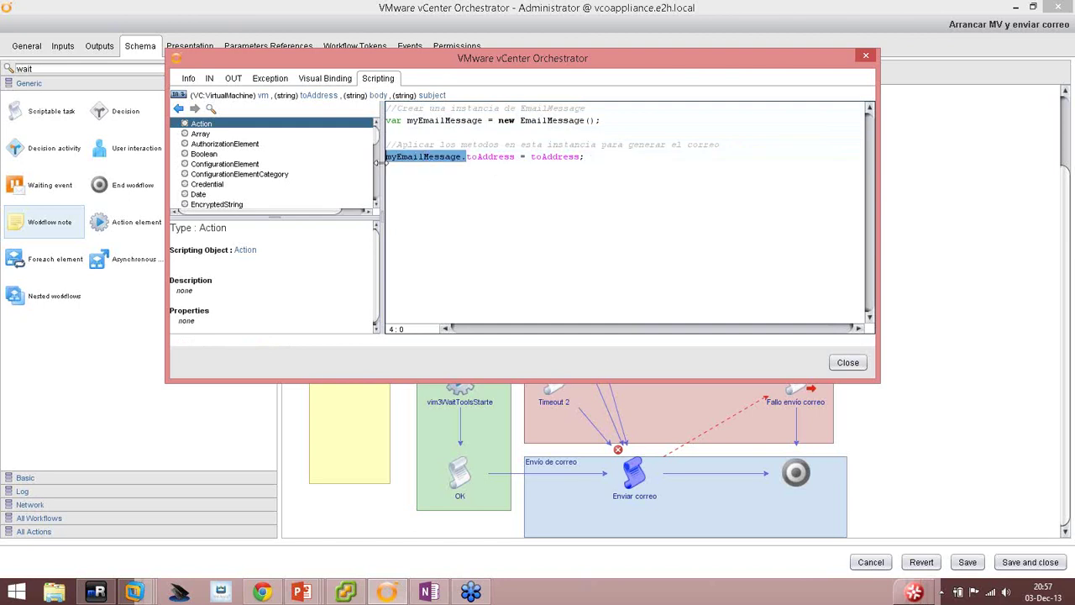
{"action": "key", "text": "ctrl+c"}
{"action": "left_click", "coordinate": [416, 166]}
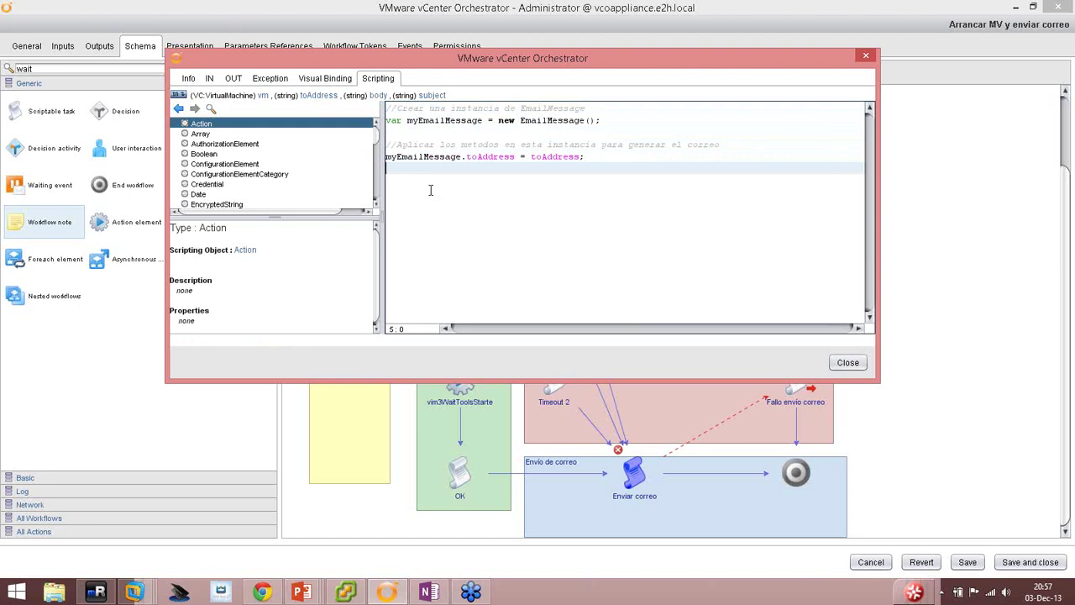
{"action": "key", "text": "ctrl+v"}
{"action": "type", "text": "subject ="}
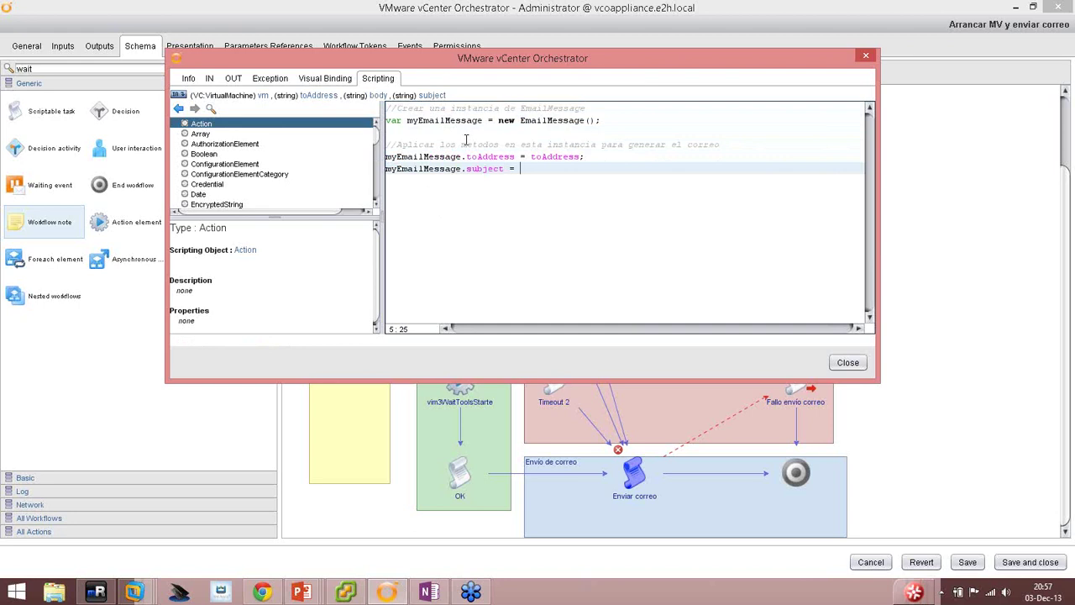
{"action": "type", "text": " subject;"}
{"action": "key", "text": "Return"}
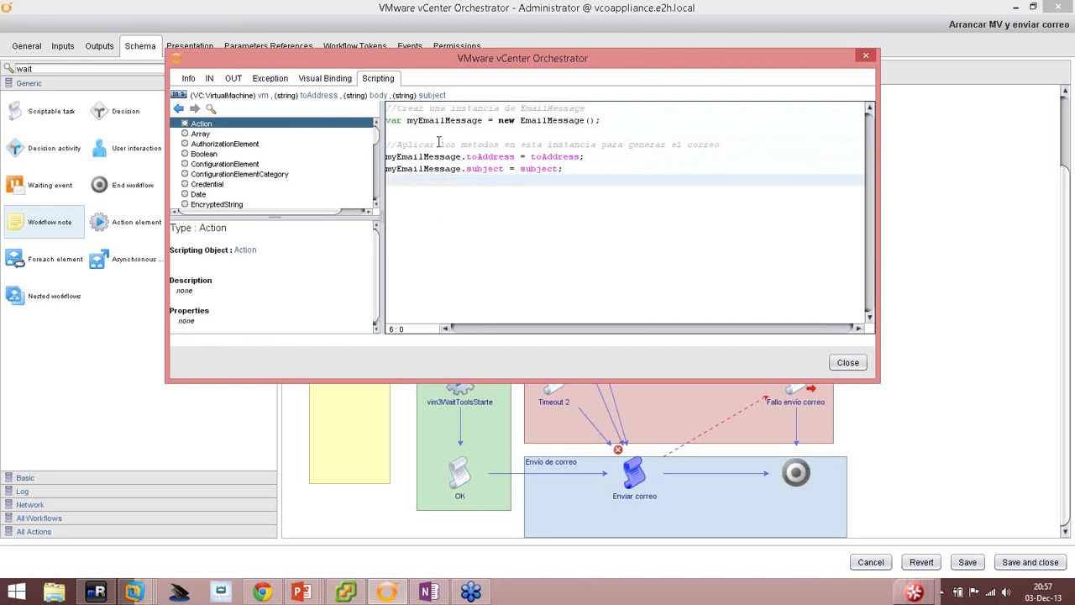
Add myEmailMessage.addMimePart(body , "text/html"); correcting the misspelled method name.
{"action": "type", "text": "myEmailMessage.addM"}
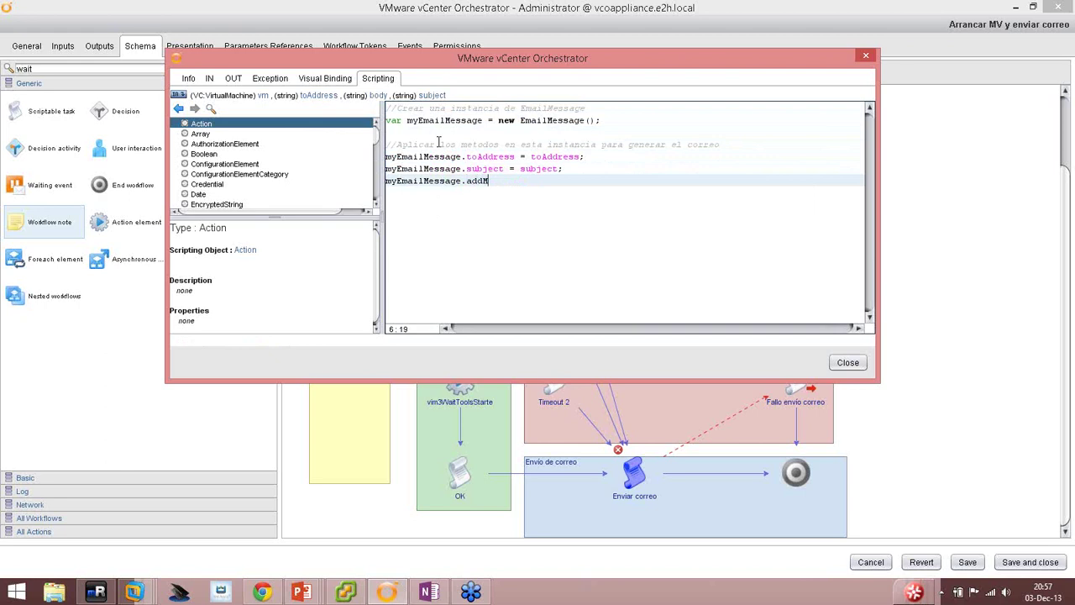
{"action": "type", "text": "imeParty"}
{"action": "type", "text": "()"}
{"action": "key", "text": "Left"}
{"action": "key", "text": "Left"}
{"action": "key", "text": "BackSpace"}
{"action": "key", "text": "End"}
{"action": "key", "text": "Left"}
{"action": "type", "text": "body , \"text/html\""}
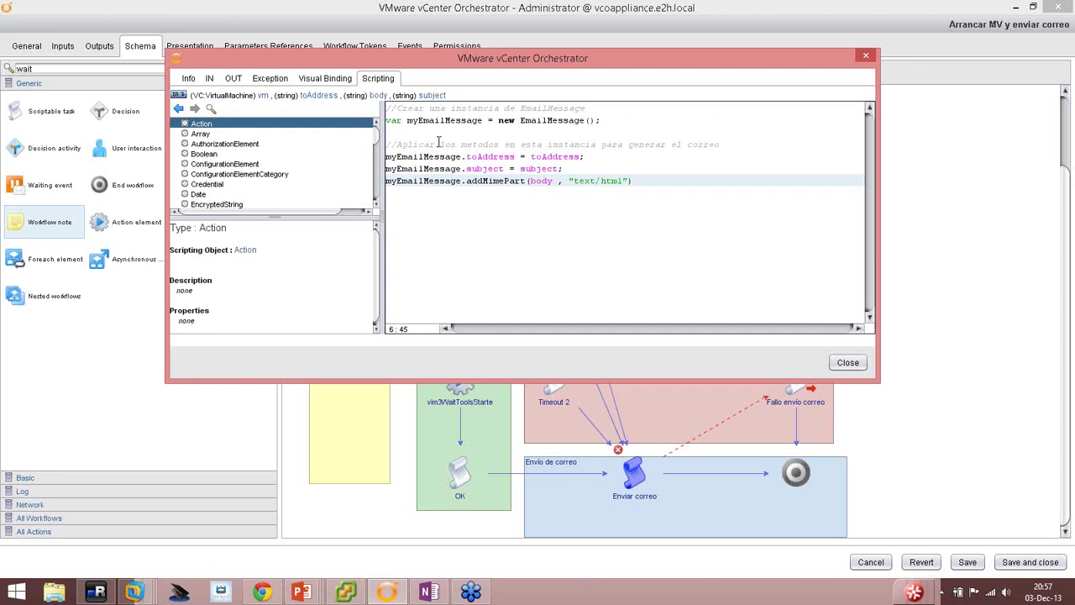
{"action": "key", "text": "End"}
{"action": "type", "text": ";"}
{"action": "left_click", "coordinate": [521, 239]}
{"action": "left_click_drag", "start_coordinate": [648, 182], "coordinate": [528, 182]}
{"action": "left_click", "coordinate": [528, 181]}
{"action": "left_click_drag", "start_coordinate": [467, 181], "coordinate": [526, 182]}
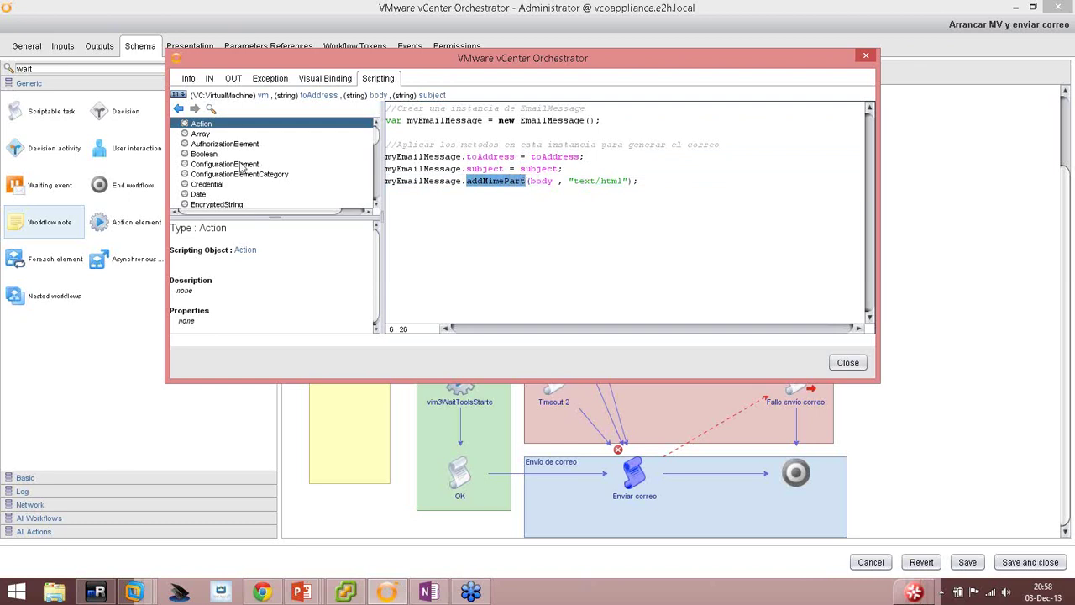
Find EmailMessage in the API search and expand the class to list its members.
{"action": "left_click", "coordinate": [211, 109]}
{"action": "type", "text": "EmailMessage"}
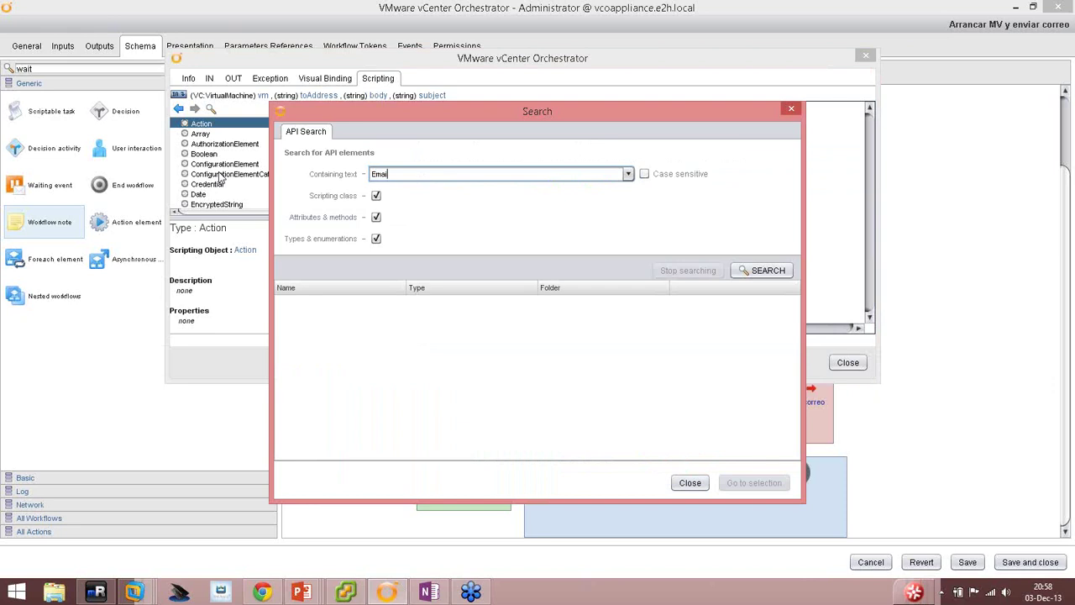
{"action": "key", "text": "Return"}
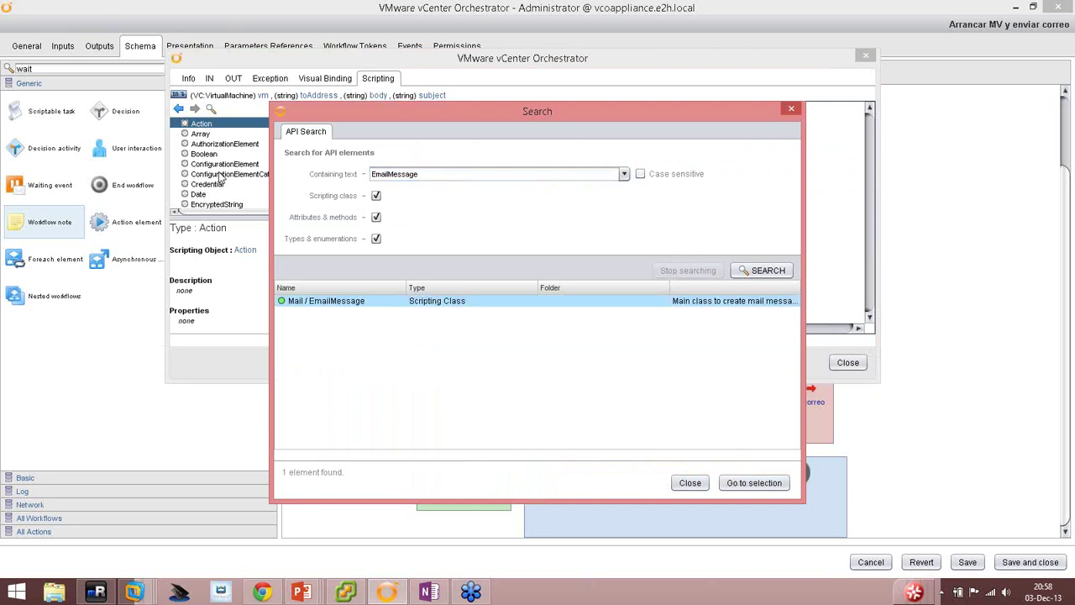
{"action": "double_click", "coordinate": [333, 302]}
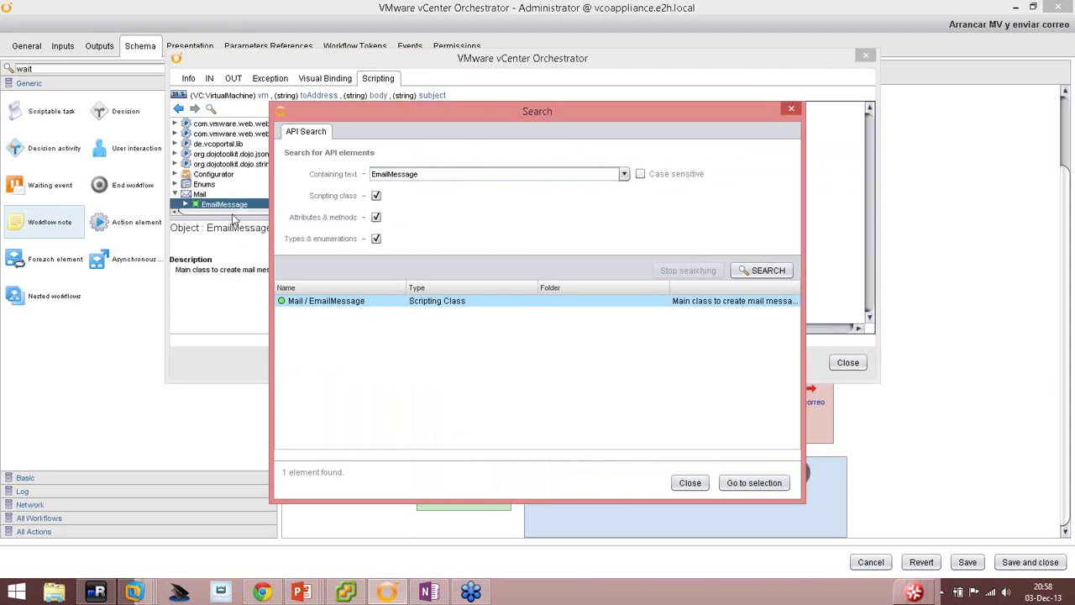
{"action": "left_click", "coordinate": [689, 482]}
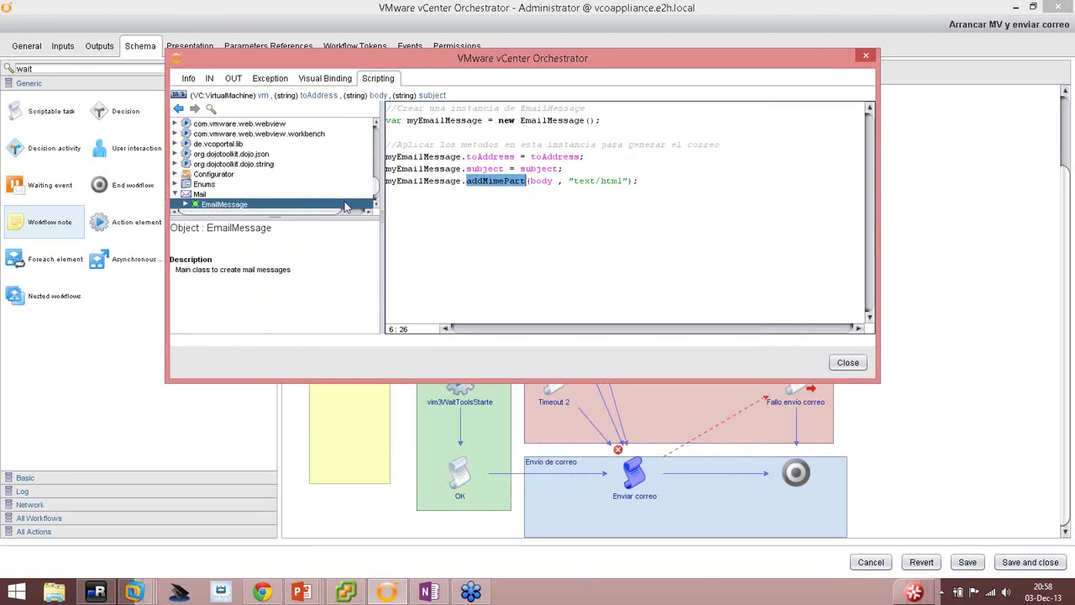
{"action": "scroll", "coordinate": [378, 186], "scroll_direction": "down", "scroll_amount": 2}
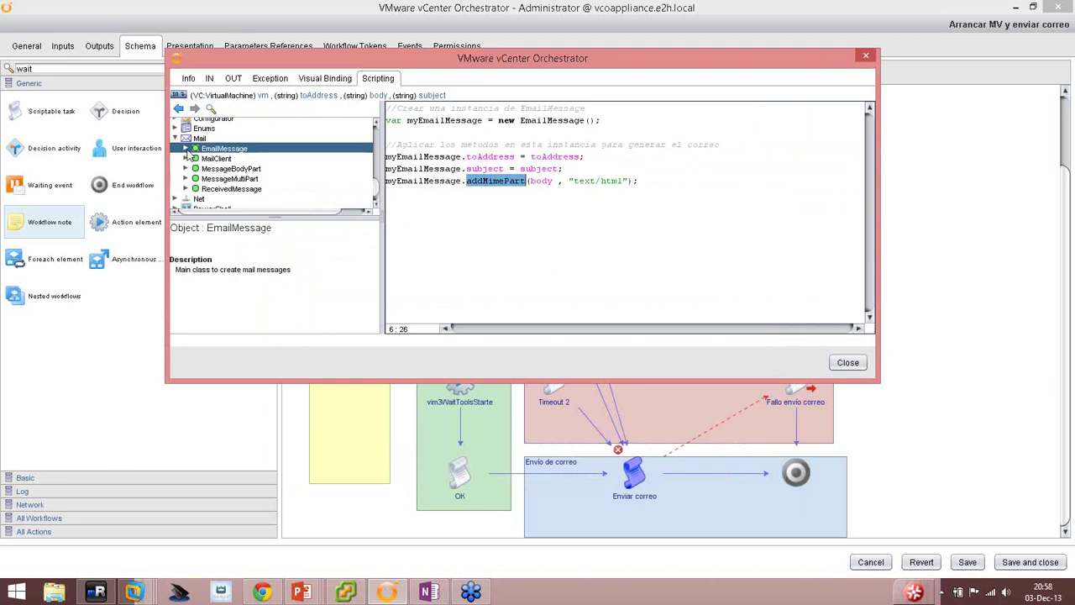
{"action": "left_click", "coordinate": [186, 149]}
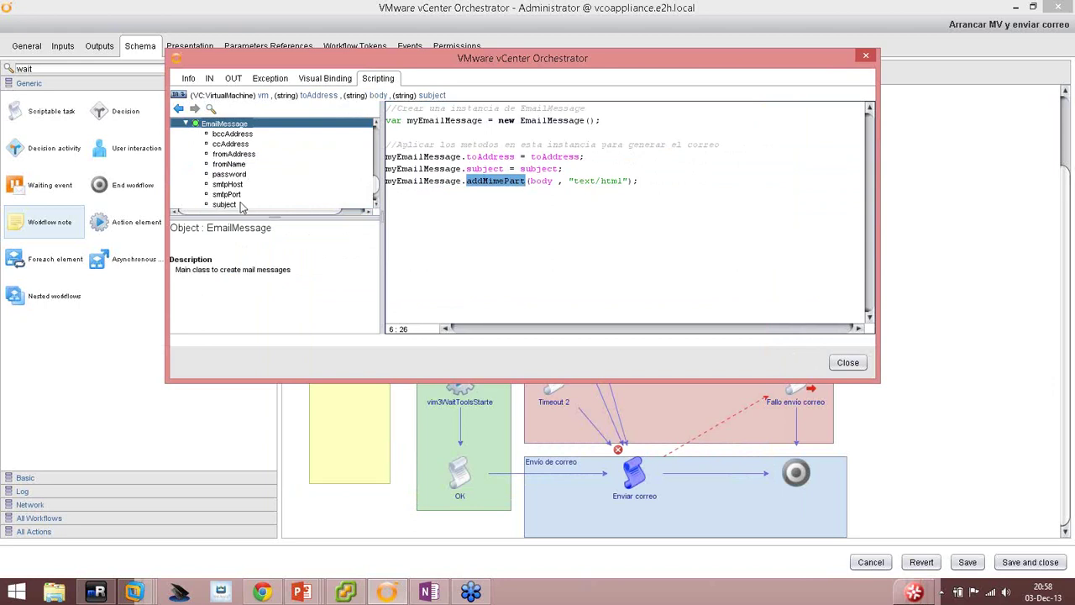
Read the descriptions of the subject attribute, the addMimePart method and the toAddress attribute.
{"action": "left_click", "coordinate": [240, 206]}
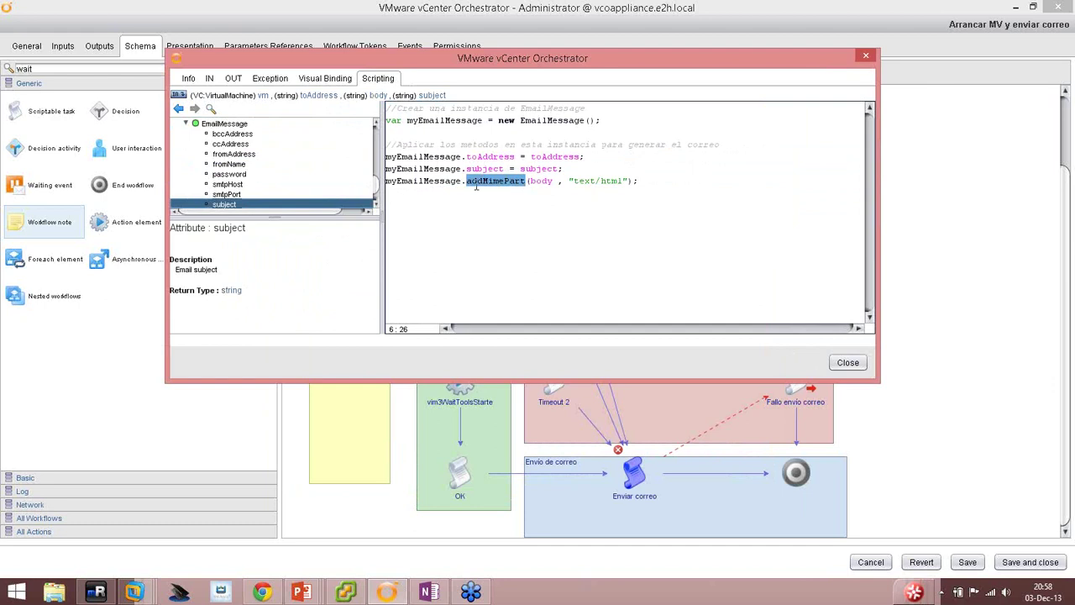
{"action": "left_click", "coordinate": [377, 209]}
{"action": "left_click", "coordinate": [377, 209]}
{"action": "left_click", "coordinate": [377, 209]}
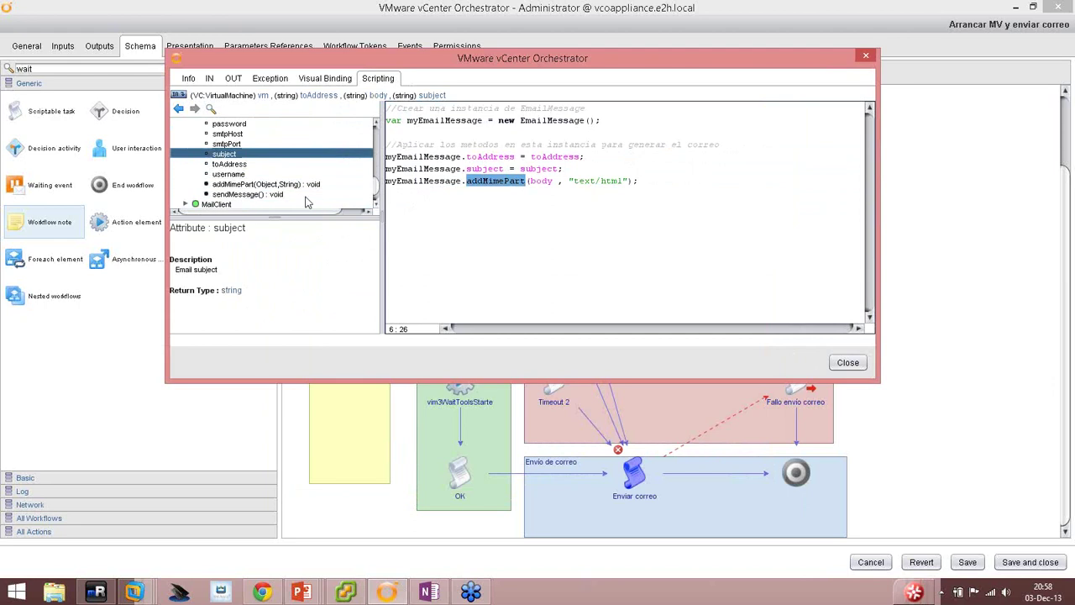
{"action": "left_click", "coordinate": [260, 186]}
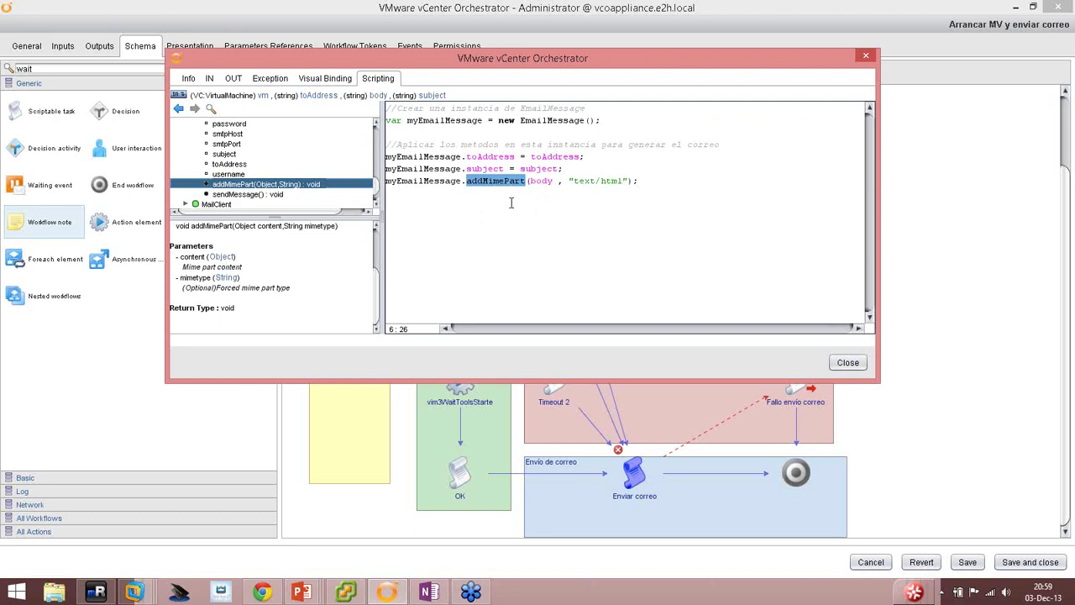
{"action": "left_click_drag", "start_coordinate": [468, 156], "coordinate": [500, 157]}
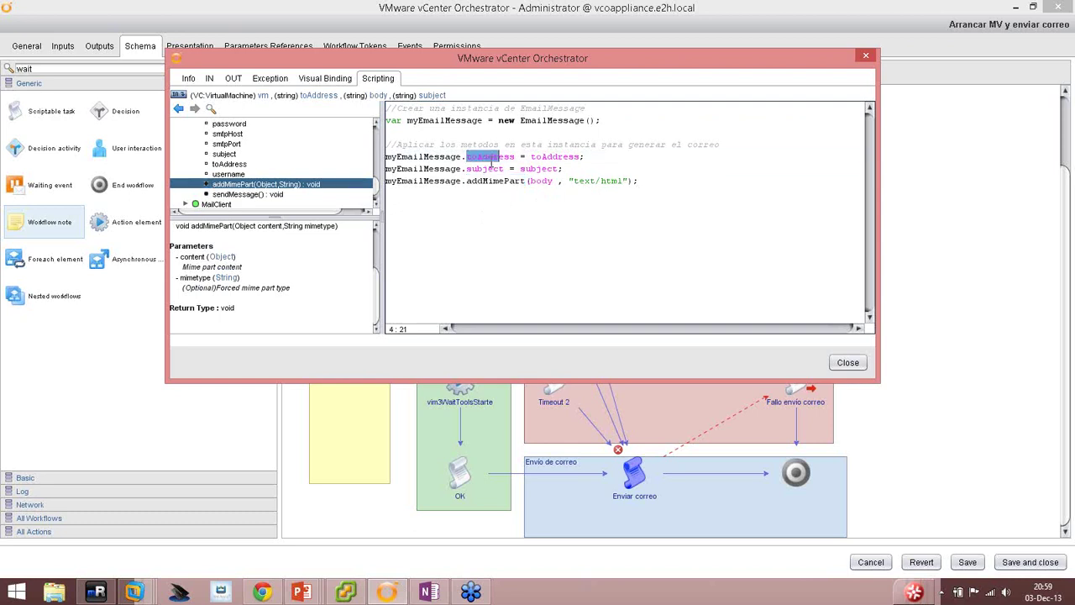
{"action": "left_click", "coordinate": [238, 165]}
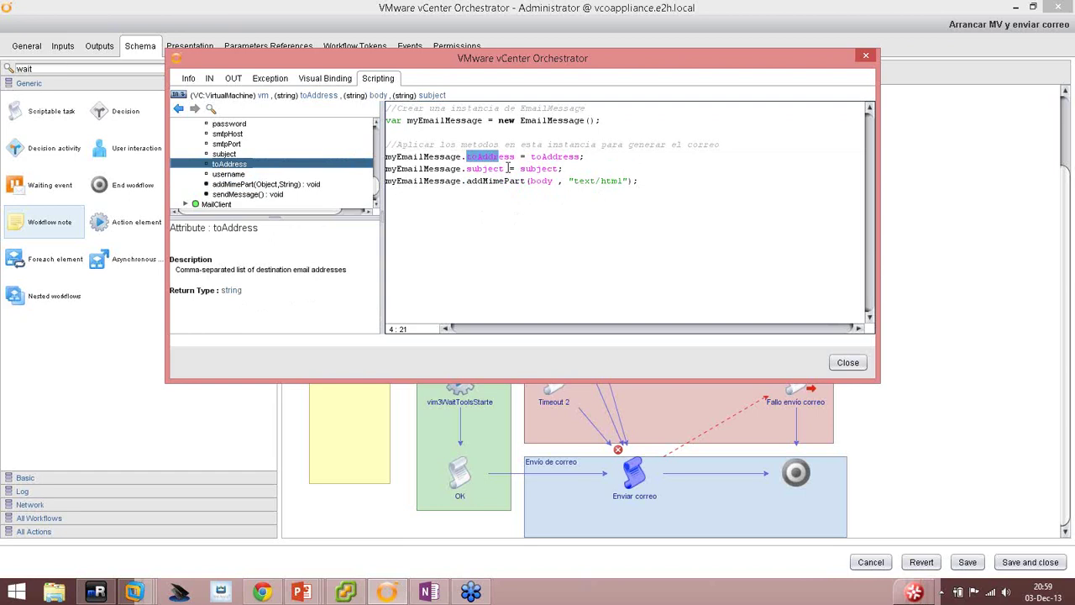
{"action": "scroll", "coordinate": [376, 194], "scroll_direction": "up", "scroll_amount": 4}
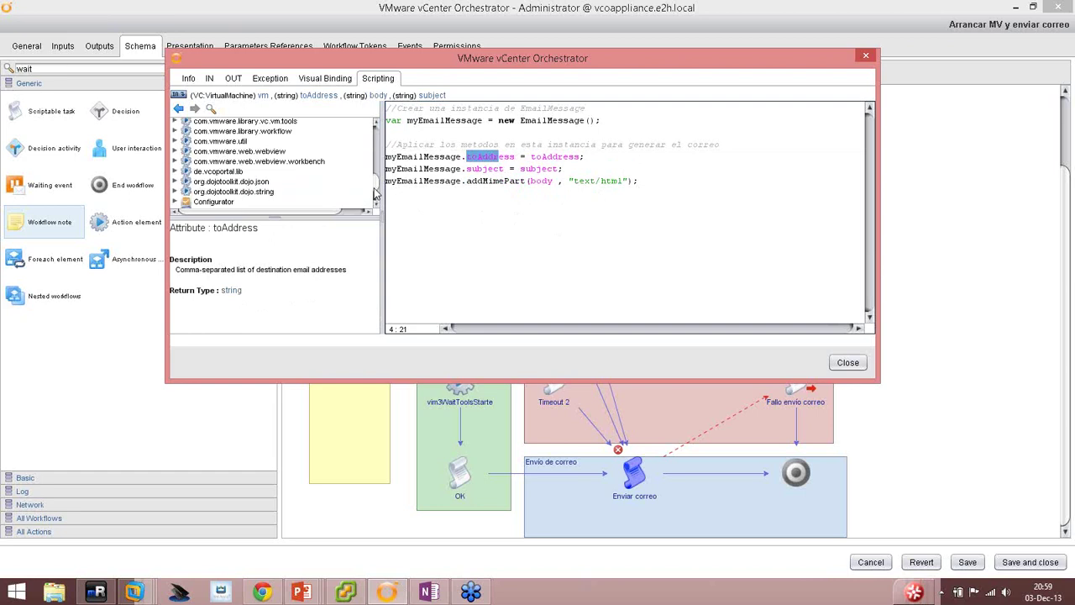
{"action": "scroll", "coordinate": [376, 194], "scroll_direction": "down", "scroll_amount": 3}
Review the EmailMessage class description and its fromName, ccAddress, bccAddress, fromAddress and password attributes.
{"action": "left_click", "coordinate": [243, 134]}
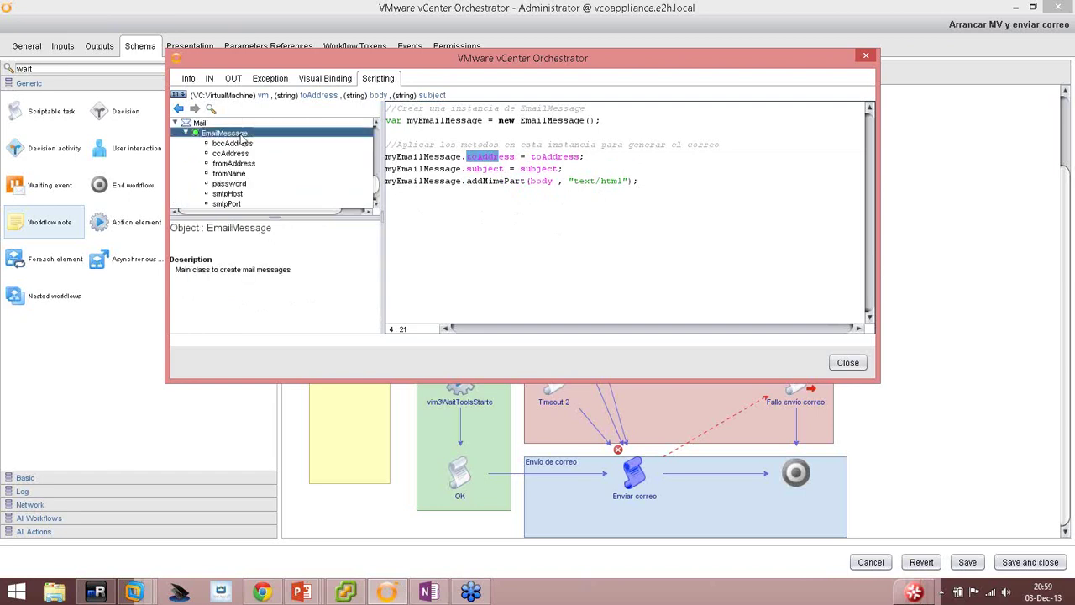
{"action": "left_click", "coordinate": [243, 154]}
{"action": "left_click", "coordinate": [242, 165]}
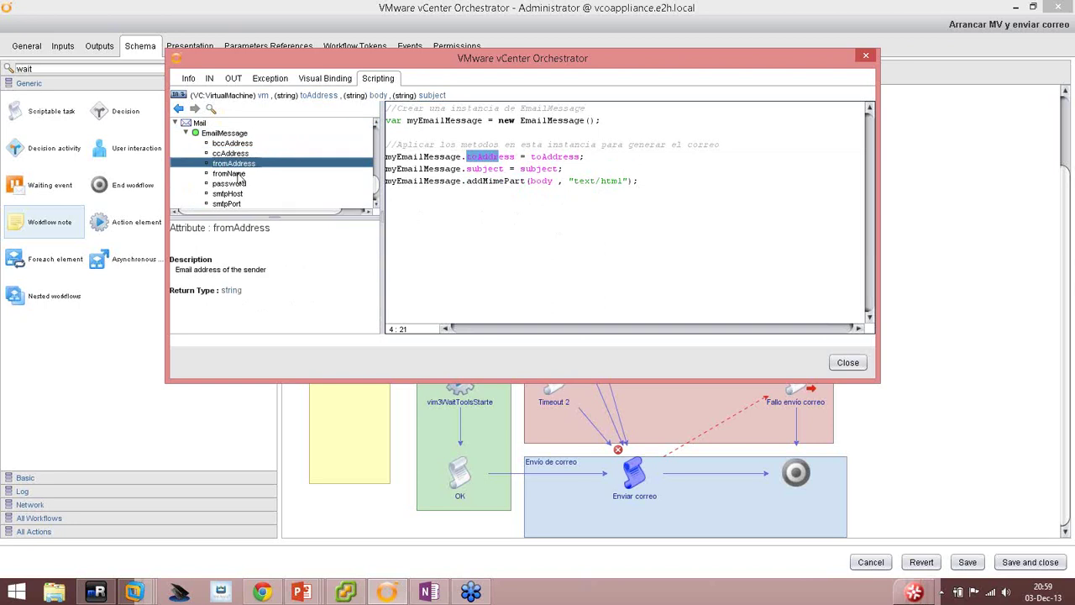
{"action": "left_click", "coordinate": [238, 174]}
{"action": "left_click", "coordinate": [239, 154]}
{"action": "left_click", "coordinate": [239, 144]}
{"action": "left_click", "coordinate": [240, 163]}
{"action": "left_click", "coordinate": [239, 154]}
{"action": "left_click", "coordinate": [239, 143]}
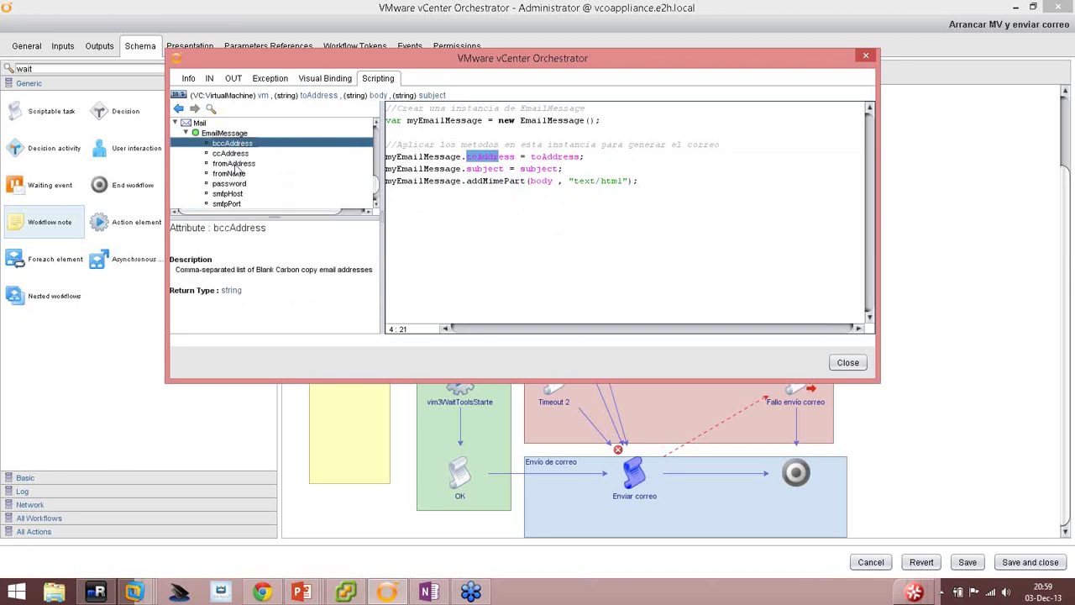
{"action": "left_click", "coordinate": [239, 163]}
{"action": "left_click", "coordinate": [236, 174]}
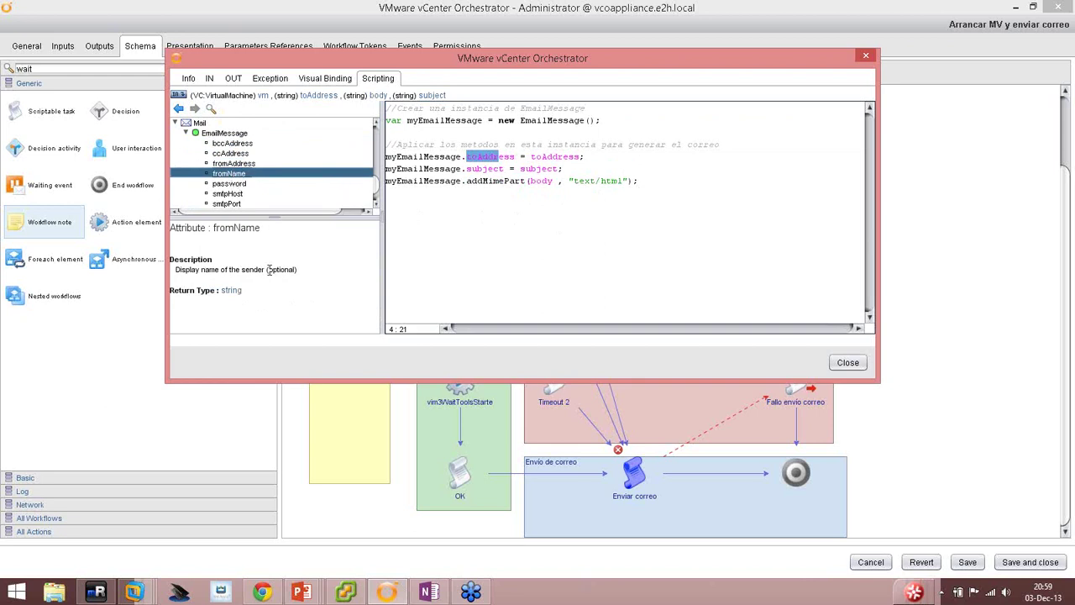
{"action": "left_click", "coordinate": [236, 186]}
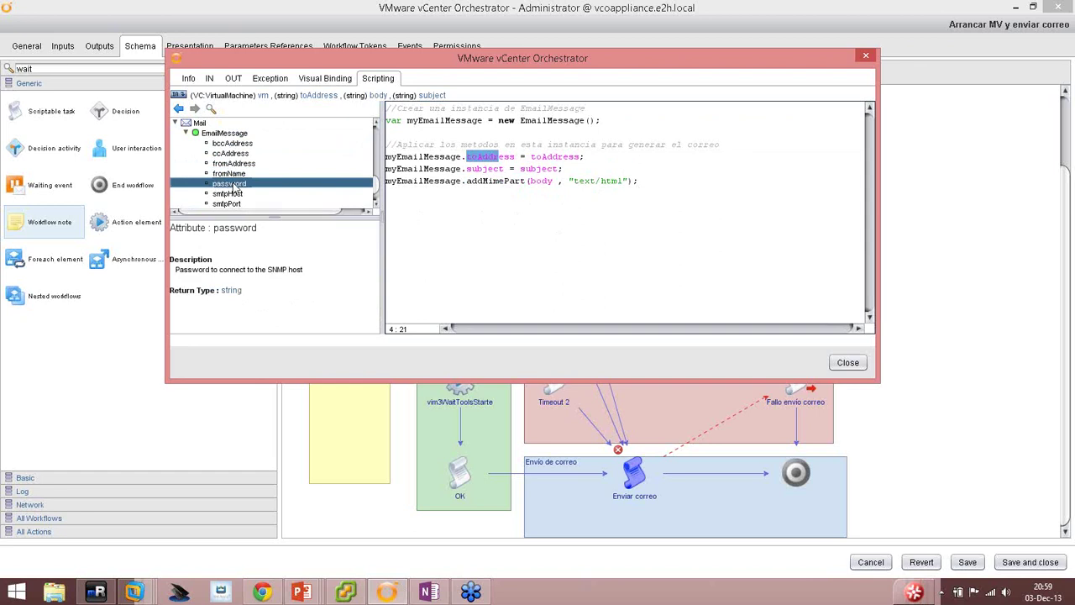
{"action": "left_click", "coordinate": [499, 226]}
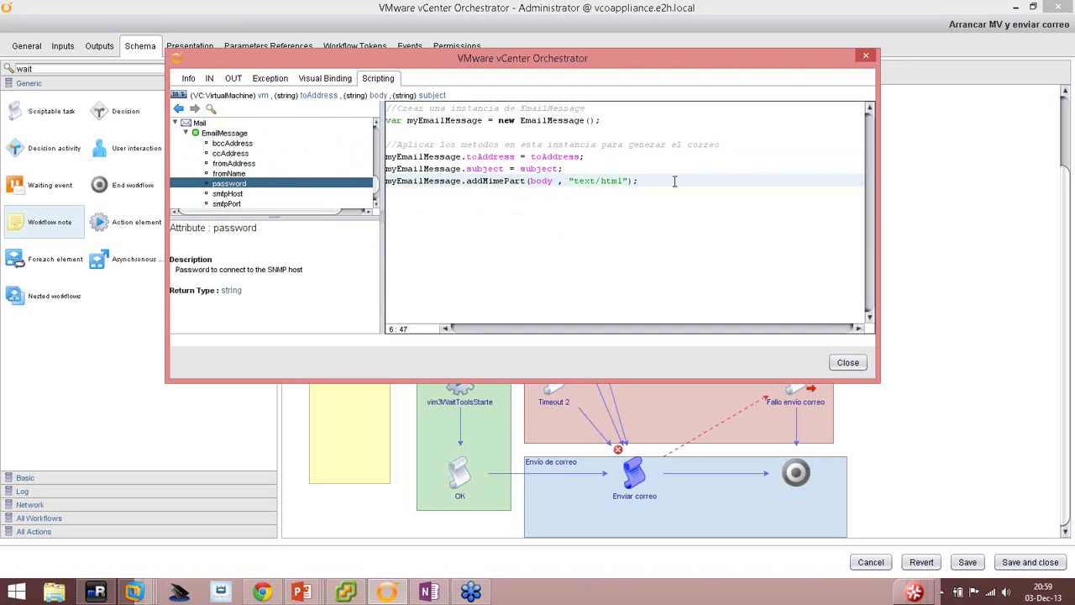
Add the comment 'Aplicar el método due entía el correo' and insert sendMessage() on the line below.
{"action": "key", "text": "Return"}
{"action": "key", "text": "Return"}
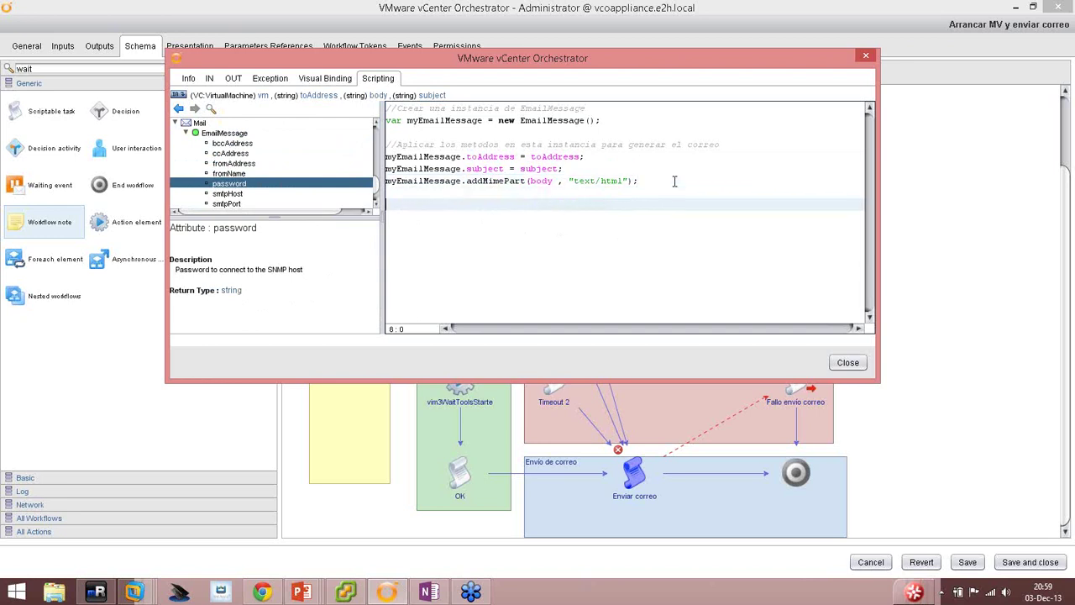
{"action": "type", "text": "// Aplic"}
{"action": "key", "text": "BackSpace"}
{"action": "key", "text": "BackSpace"}
{"action": "key", "text": "BackSpace"}
{"action": "key", "text": "BackSpace"}
{"action": "key", "text": "BackSpace"}
{"action": "key", "text": "BackSpace"}
{"action": "type", "text": "Aplicar el método d"}
{"action": "type", "text": "ue ent"}
{"action": "type", "text": "ía el correo"}
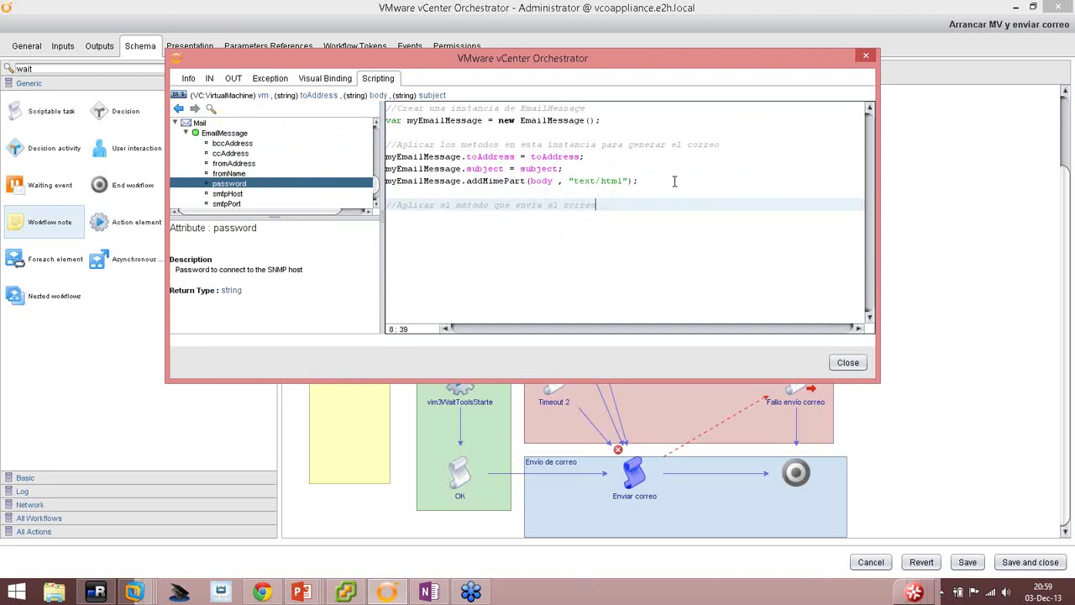
{"action": "key", "text": "Return"}
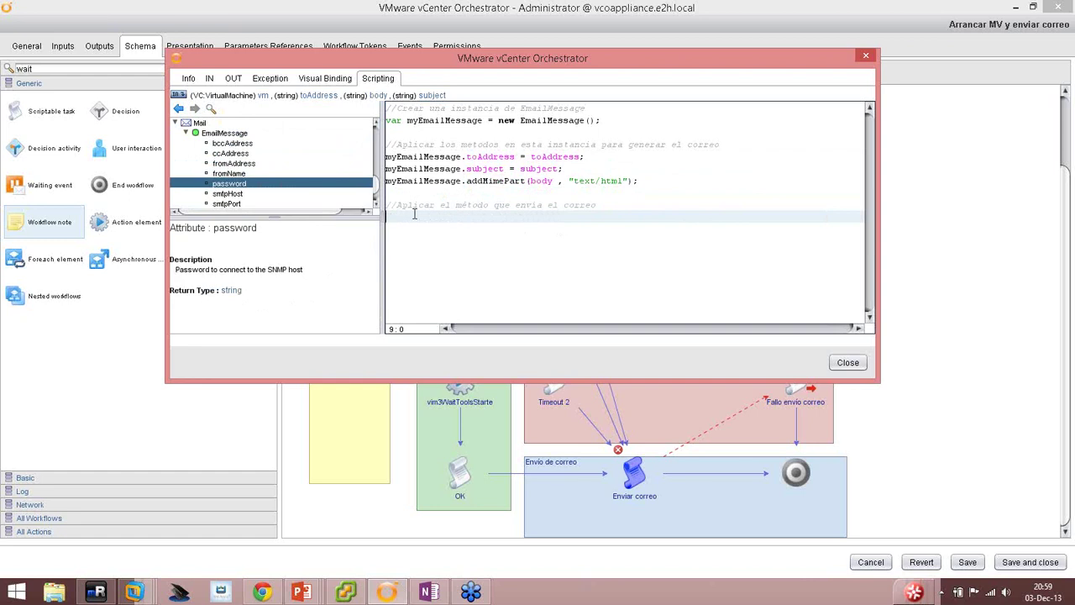
{"action": "scroll", "coordinate": [377, 192], "scroll_direction": "down", "scroll_amount": 2}
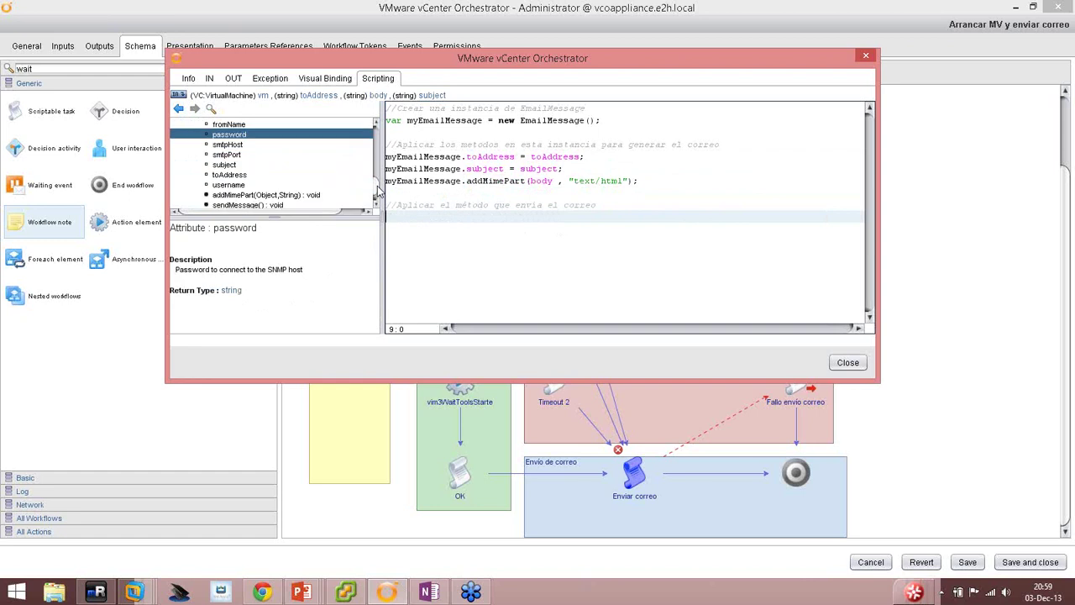
{"action": "left_click", "coordinate": [251, 205]}
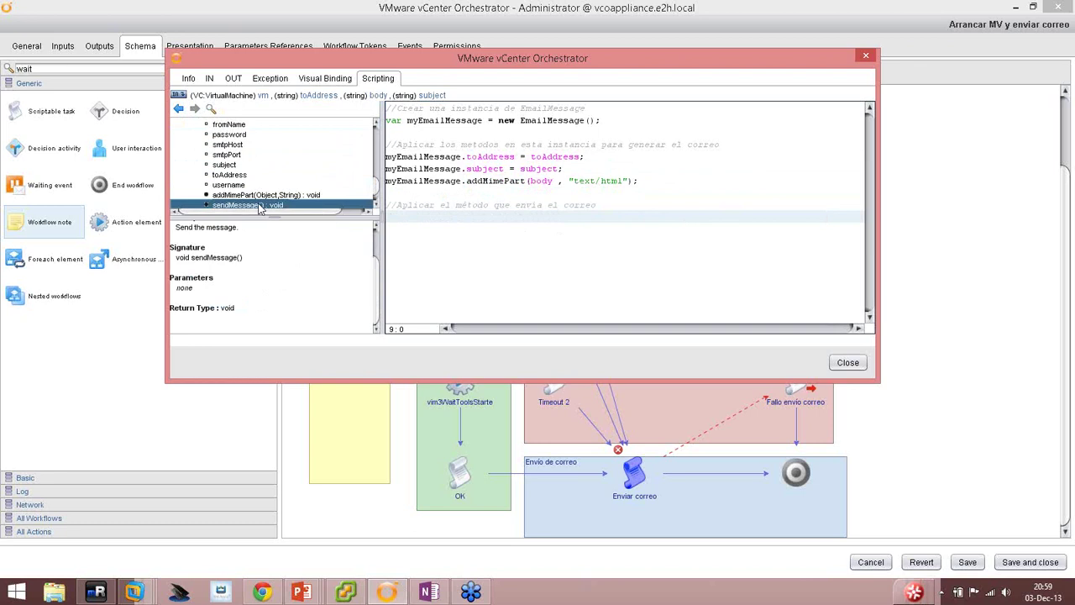
{"action": "left_click_drag", "start_coordinate": [260, 208], "coordinate": [406, 216]}
{"action": "right_click", "coordinate": [405, 217]}
{"action": "left_click", "coordinate": [435, 260]}
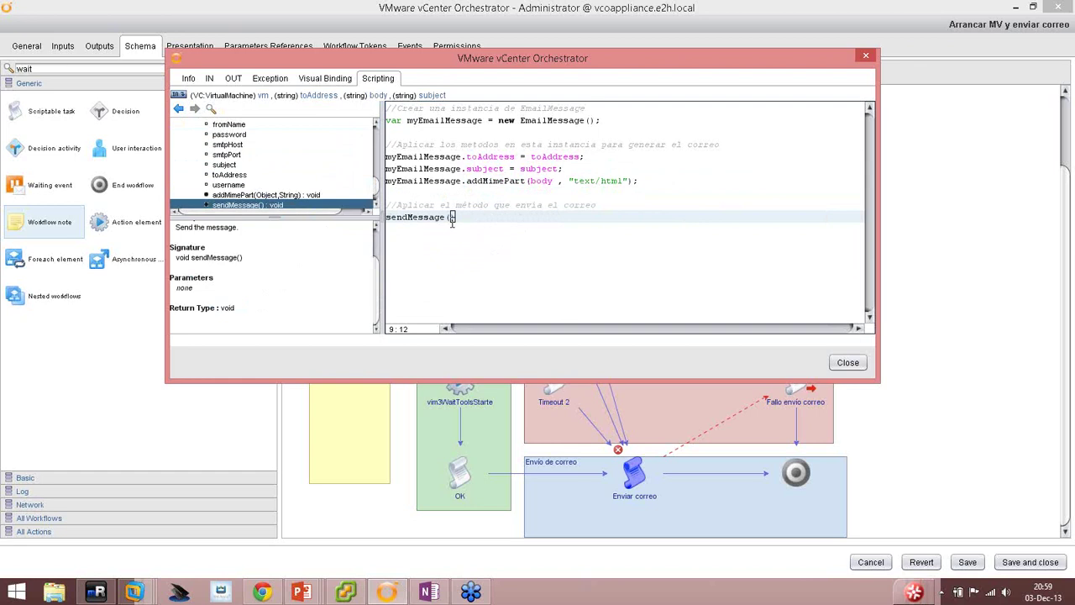
{"action": "left_click", "coordinate": [388, 218]}
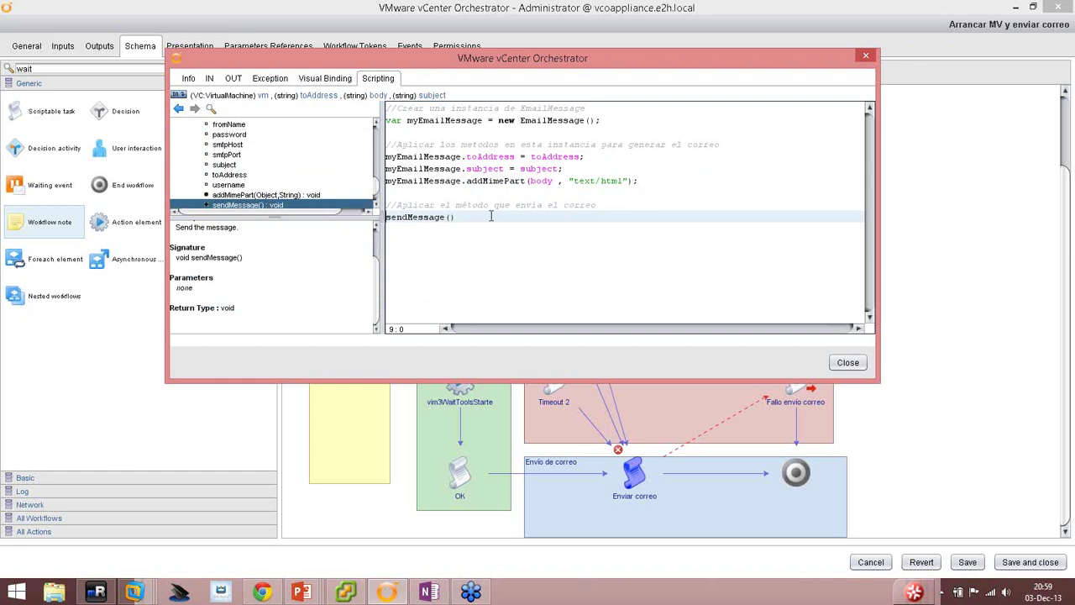
Prefix sendMessage() with 'myEmailMessage.' and end the statement with a semicolon.
{"action": "left_click", "coordinate": [547, 120]}
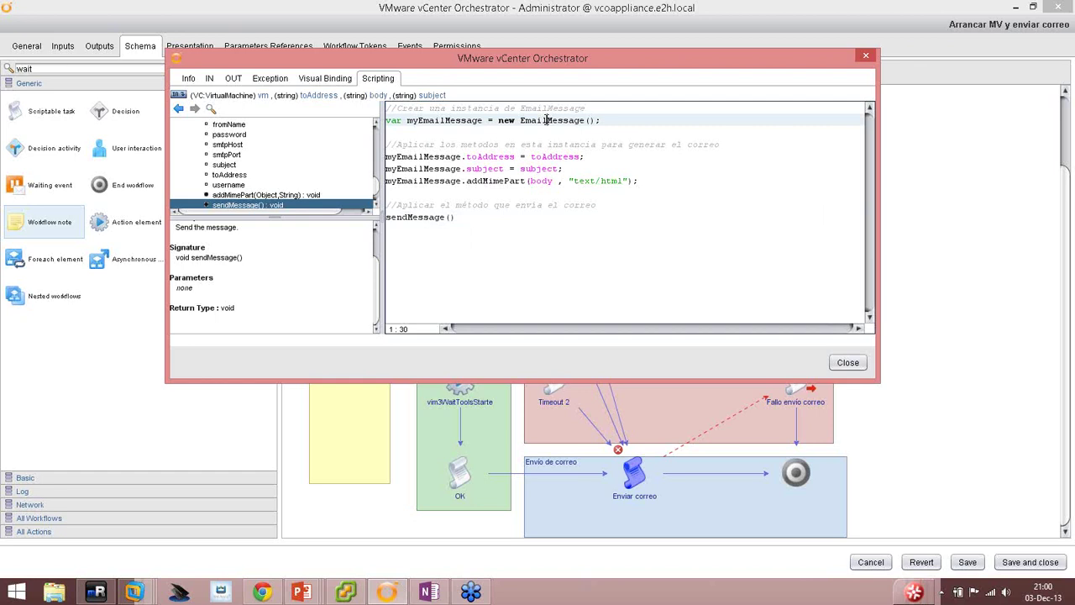
{"action": "double_click", "coordinate": [432, 120]}
{"action": "key", "text": "ctrl+c"}
{"action": "right_click", "coordinate": [436, 118]}
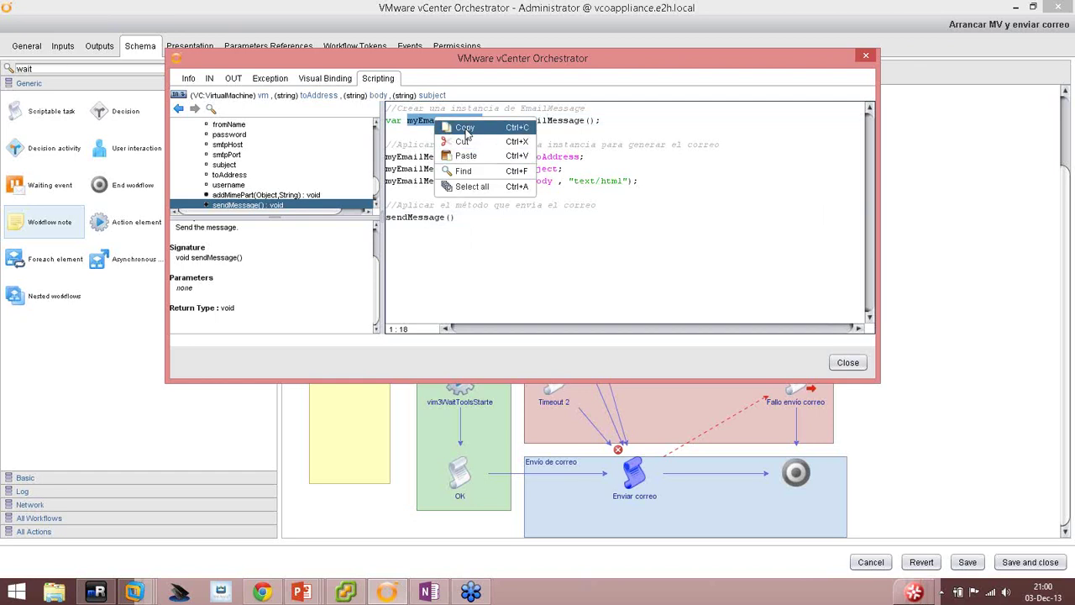
{"action": "left_click", "coordinate": [464, 126]}
{"action": "left_click", "coordinate": [386, 217]}
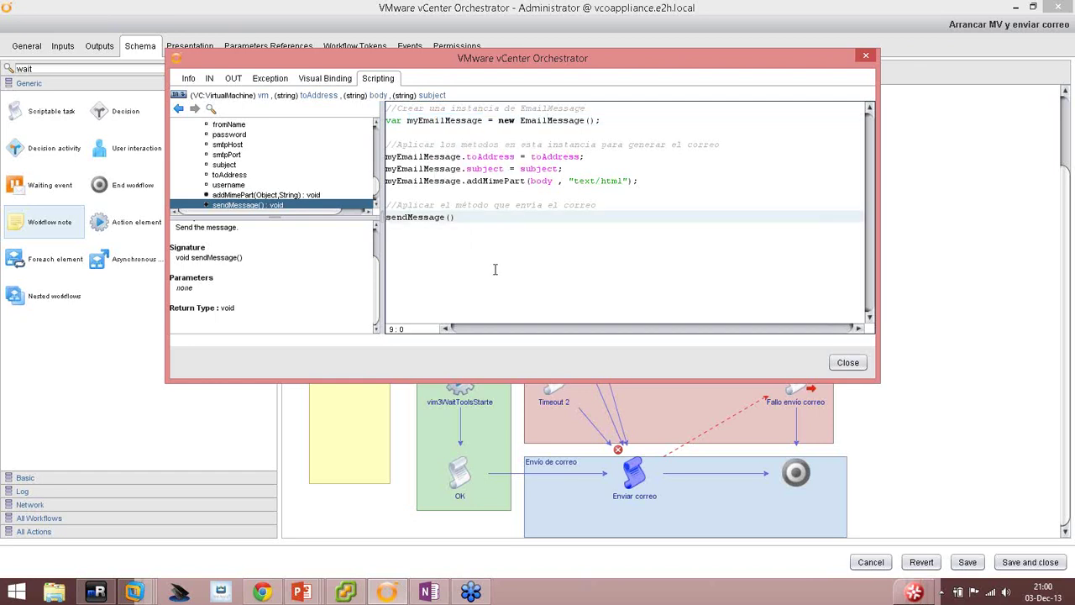
{"action": "key", "text": "ctrl+v"}
{"action": "type", "text": "."}
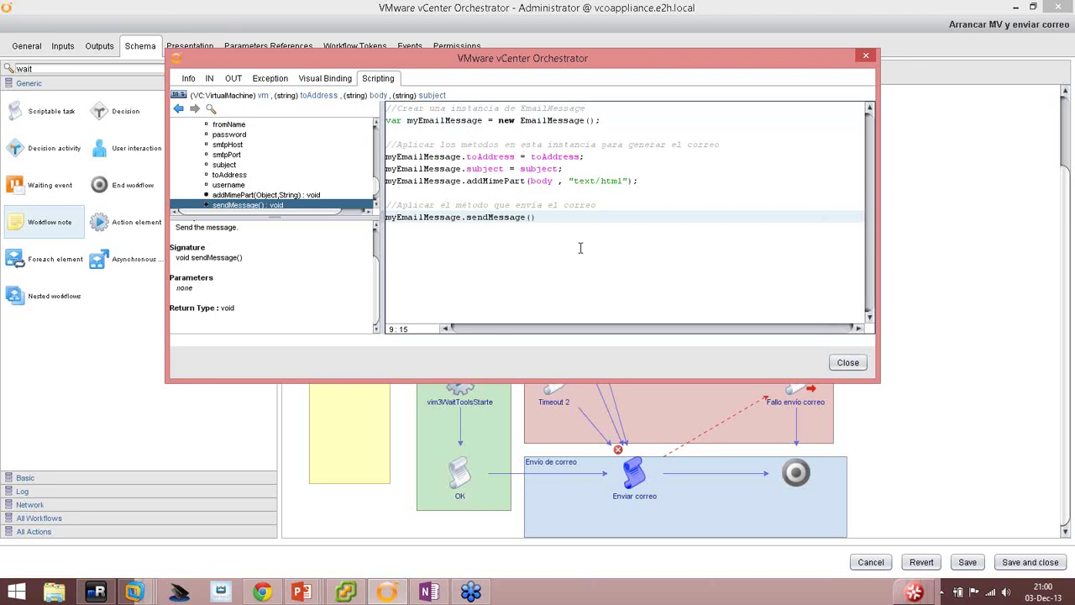
{"action": "left_click", "coordinate": [562, 225]}
{"action": "type", "text": ";"}
{"action": "key", "text": "Return"}
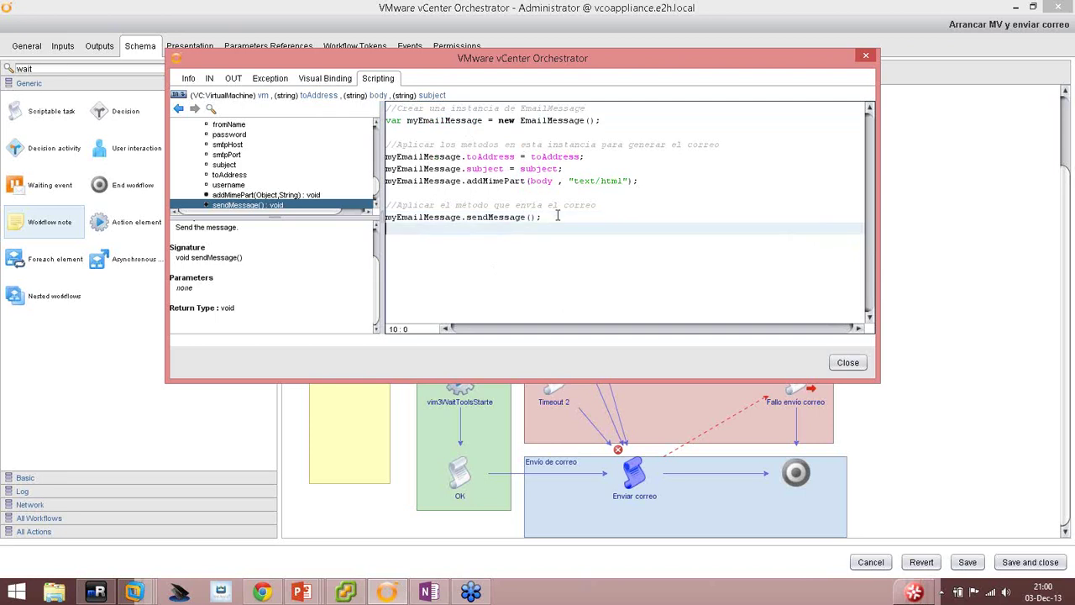
Write System.log("Correo enviado a'" + toAddress + "'"); below the send call.
{"action": "type", "text": "System.log();"}
{"action": "key", "text": "Left"}
{"action": "key", "text": "Left"}
{"action": "type", "text": "\"Correo enviado a"}
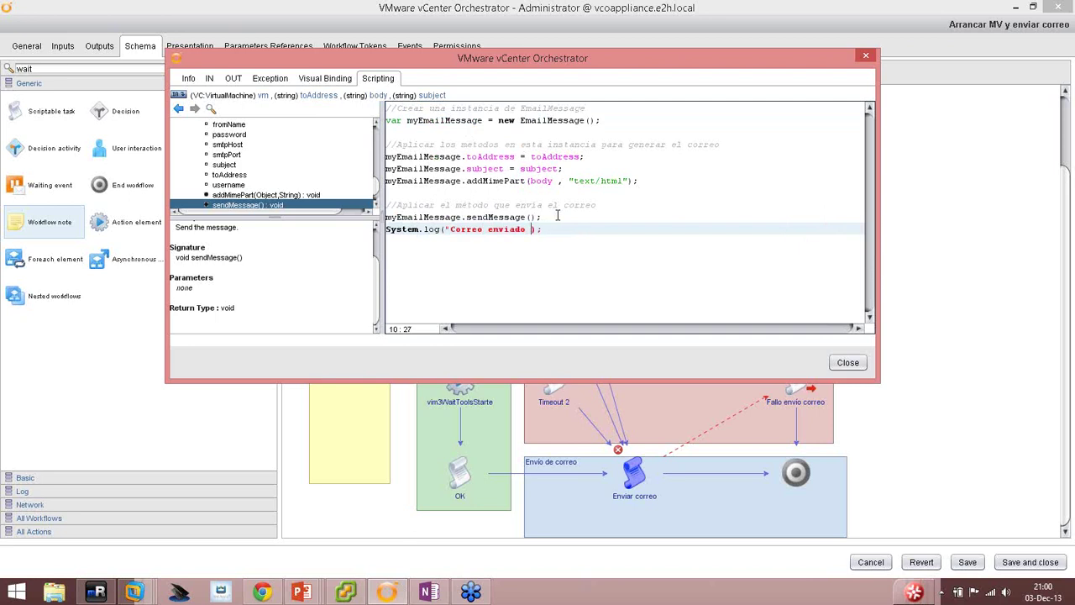
{"action": "type", "text": "\""}
{"action": "type", "text": "\" + toAddress\"'\""}
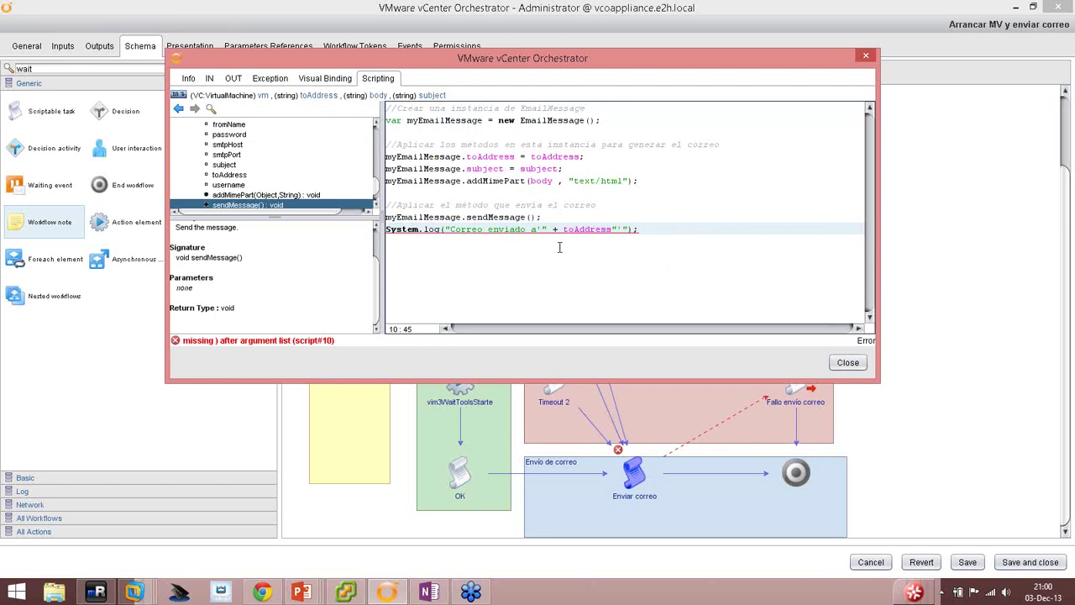
{"action": "left_click", "coordinate": [612, 231]}
{"action": "type", "text": "+"}
{"action": "double_click", "coordinate": [635, 231]}
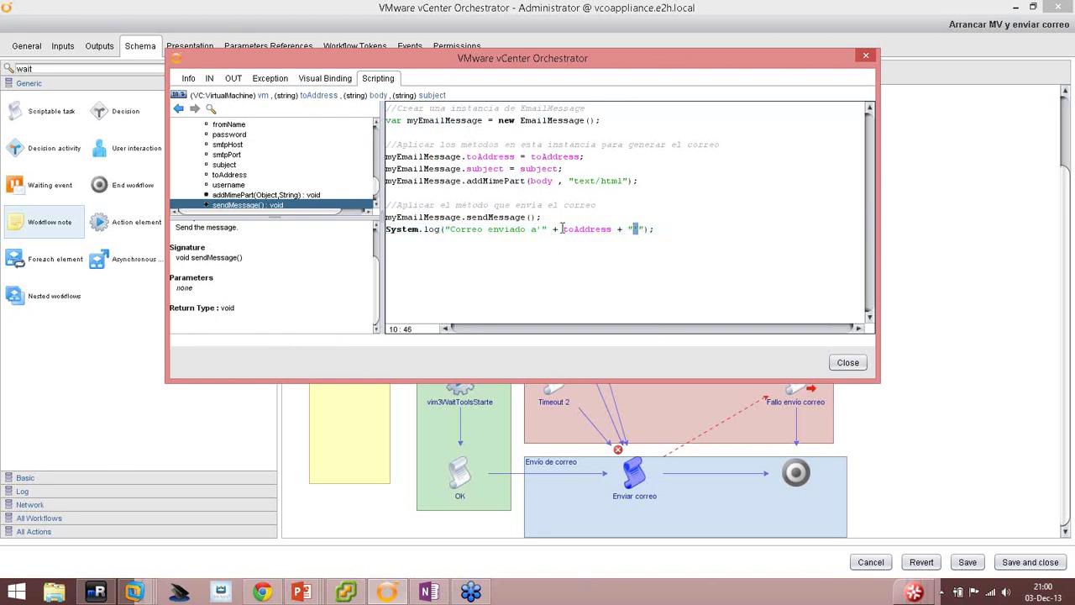
{"action": "left_click_drag", "start_coordinate": [563, 228], "coordinate": [614, 225]}
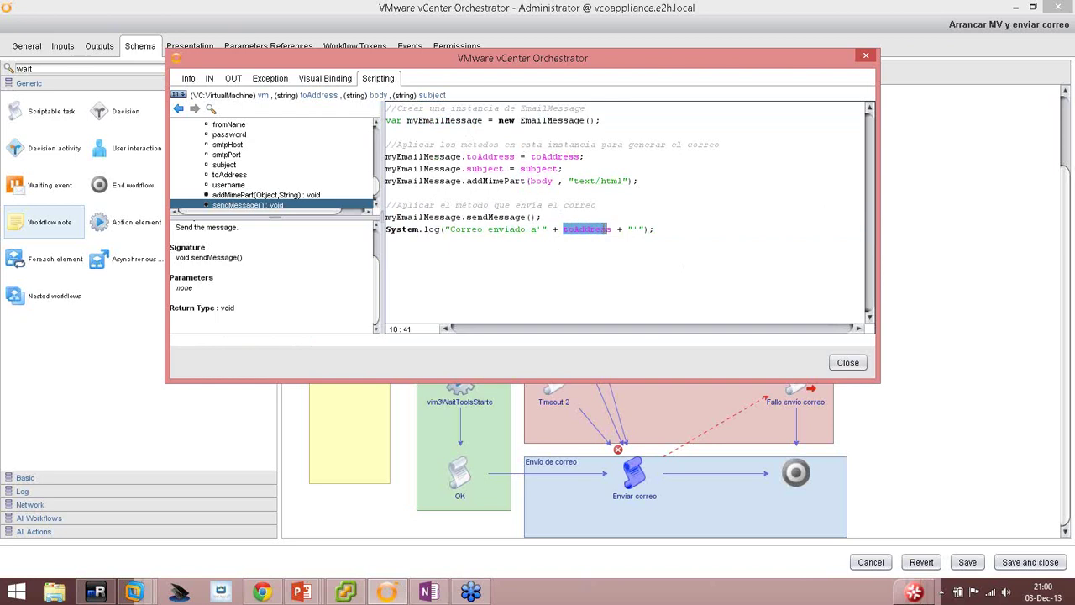
{"action": "left_click", "coordinate": [709, 275]}
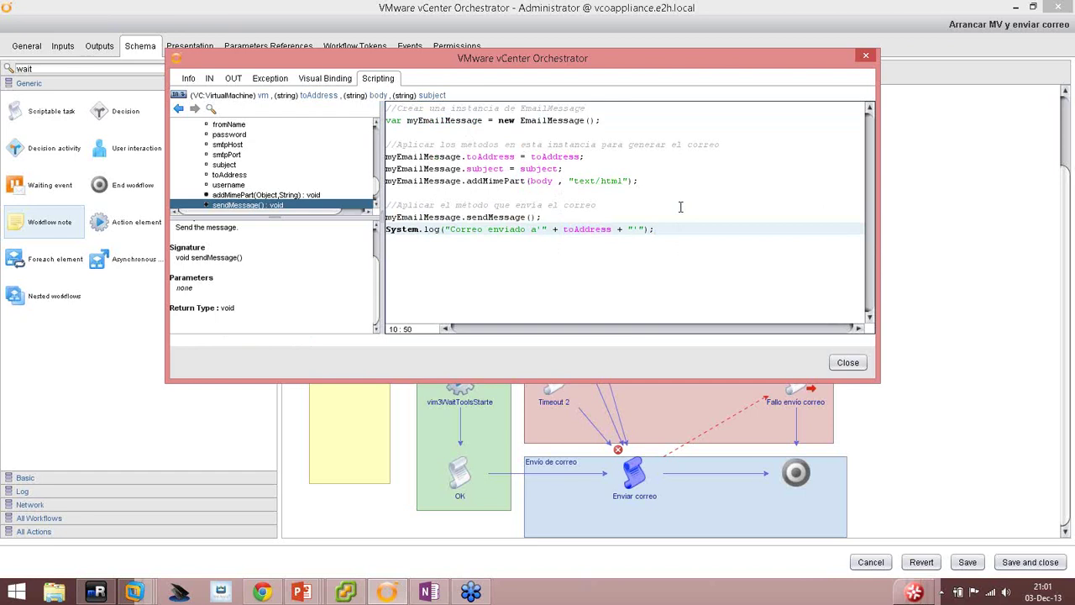
Close the script editor, save the workflow, and advance the slide show to the exceptions slide.
{"action": "left_click", "coordinate": [845, 363]}
{"action": "left_click", "coordinate": [966, 561]}
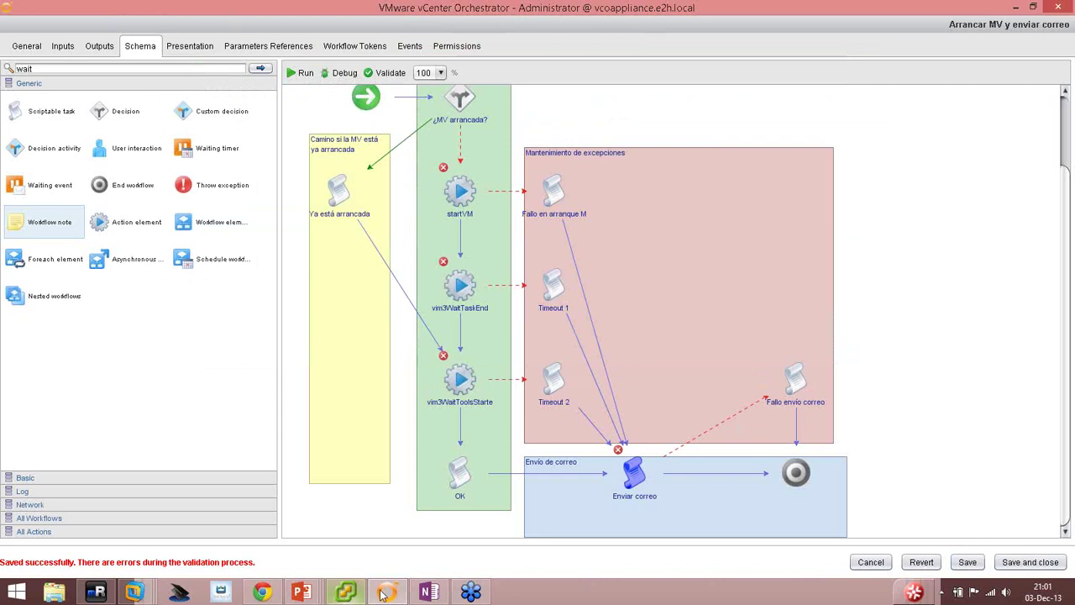
{"action": "left_click", "coordinate": [300, 592]}
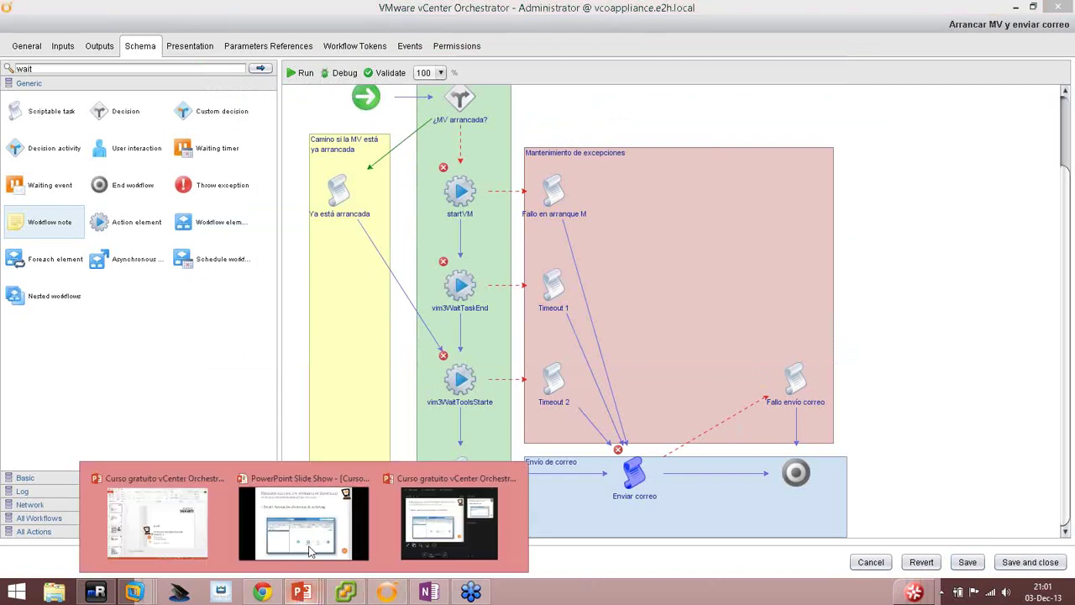
{"action": "left_click", "coordinate": [309, 542]}
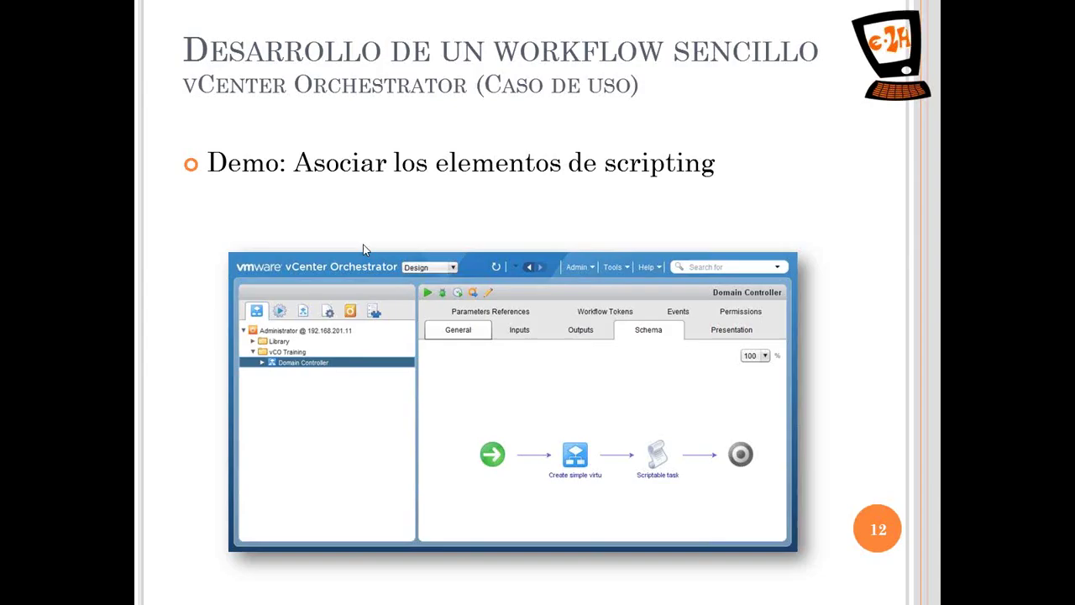
{"action": "left_click", "coordinate": [529, 356]}
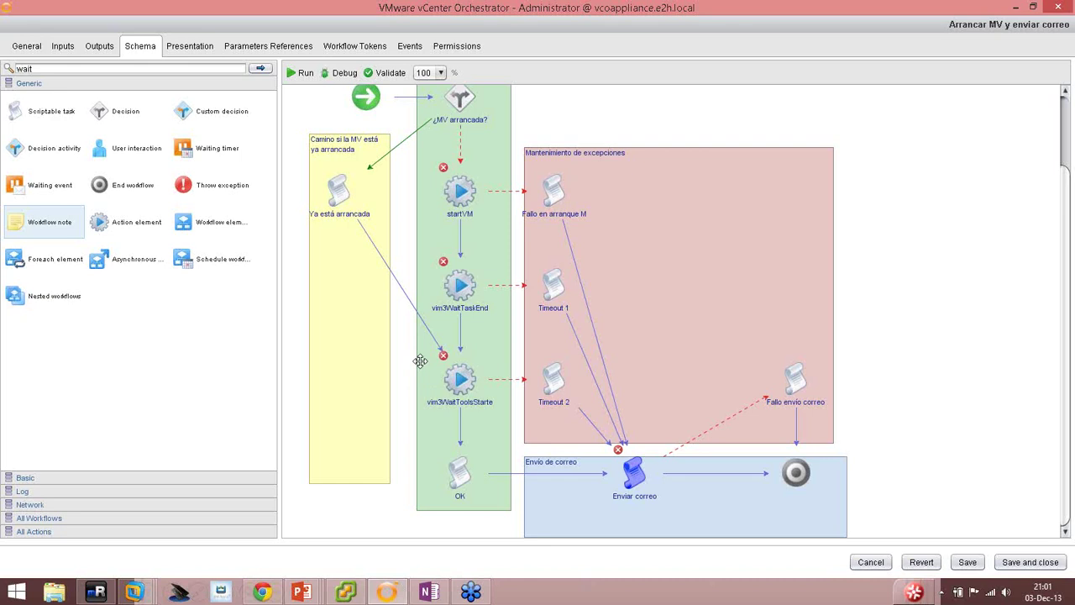
{"action": "scroll", "coordinate": [518, 294], "scroll_direction": "up", "scroll_amount": 3}
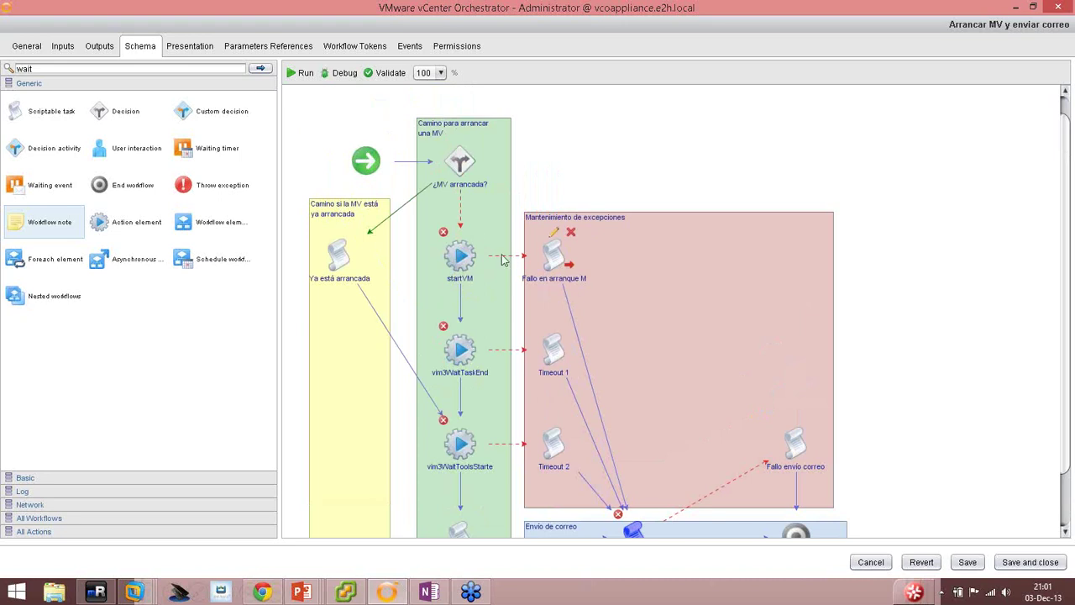
Bind the startVM element's exceptions to the errorCode attribute.
{"action": "left_click", "coordinate": [459, 233]}
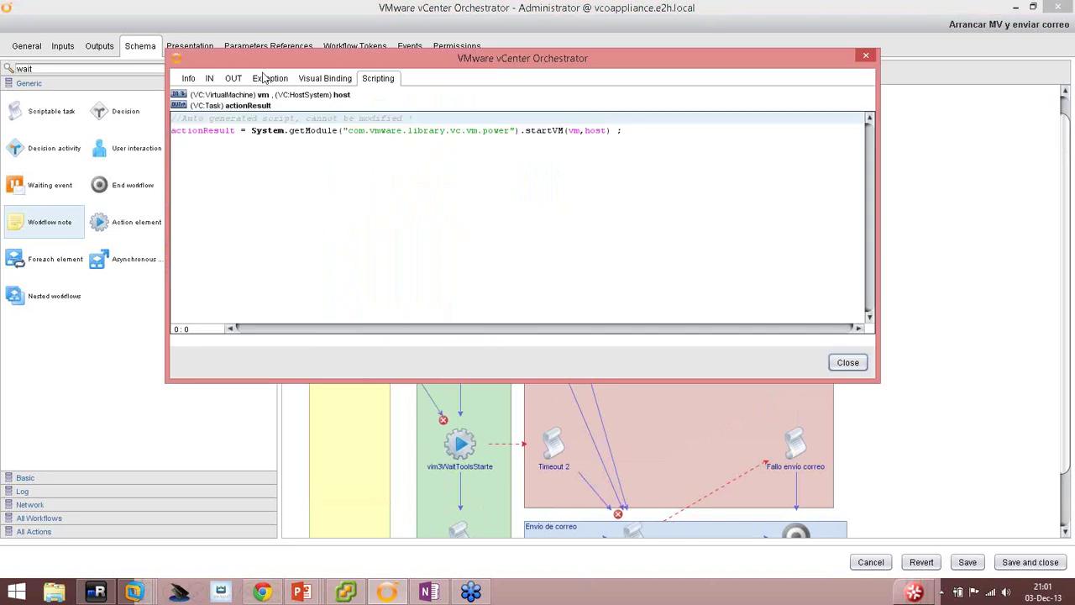
{"action": "left_click", "coordinate": [263, 77]}
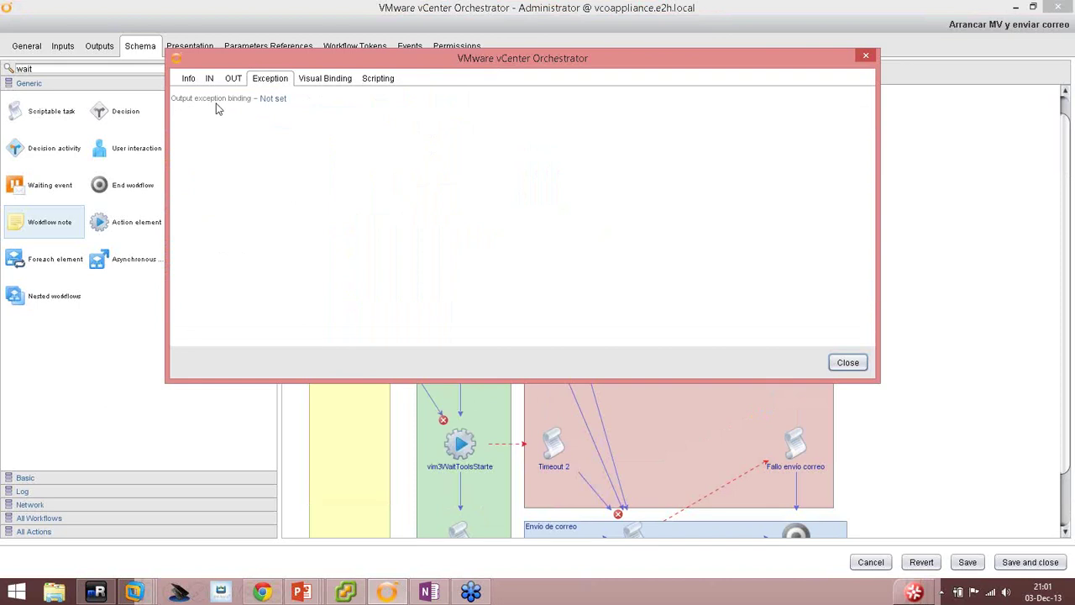
{"action": "left_click", "coordinate": [271, 101]}
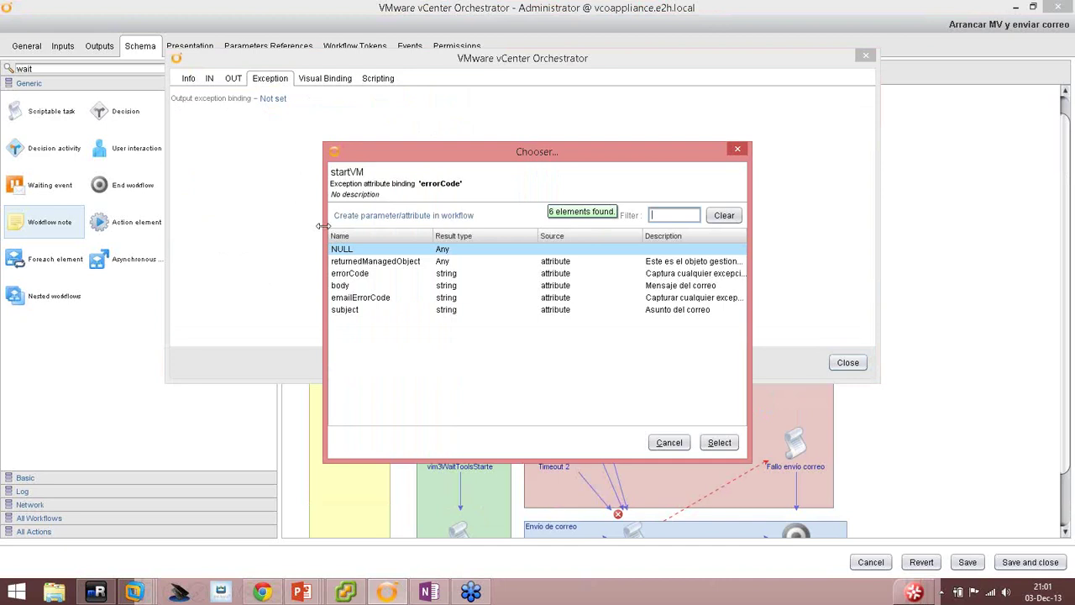
{"action": "left_click", "coordinate": [377, 274]}
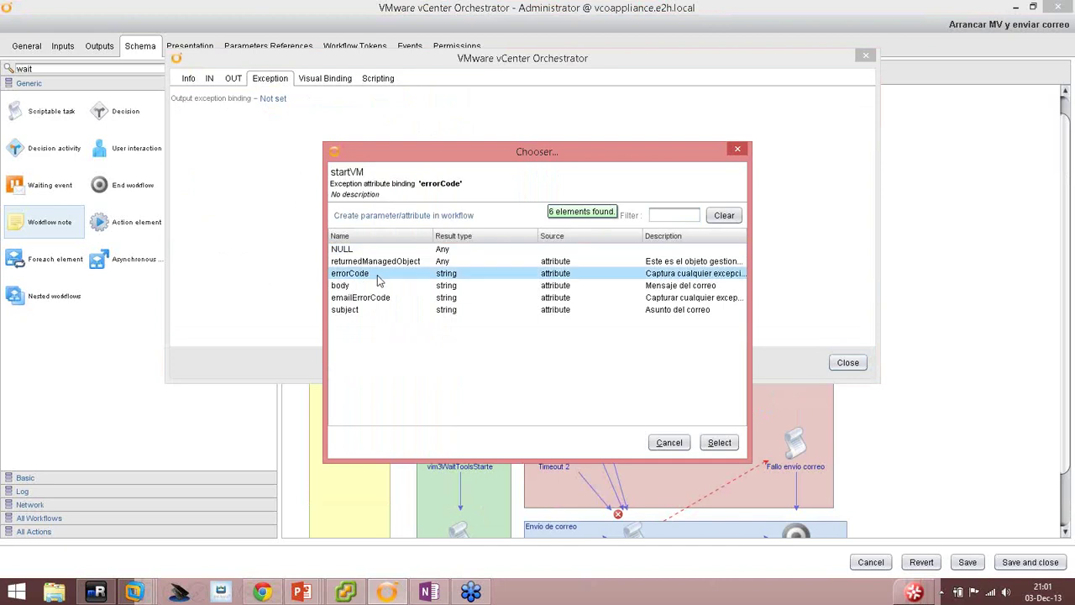
{"action": "double_click", "coordinate": [338, 275]}
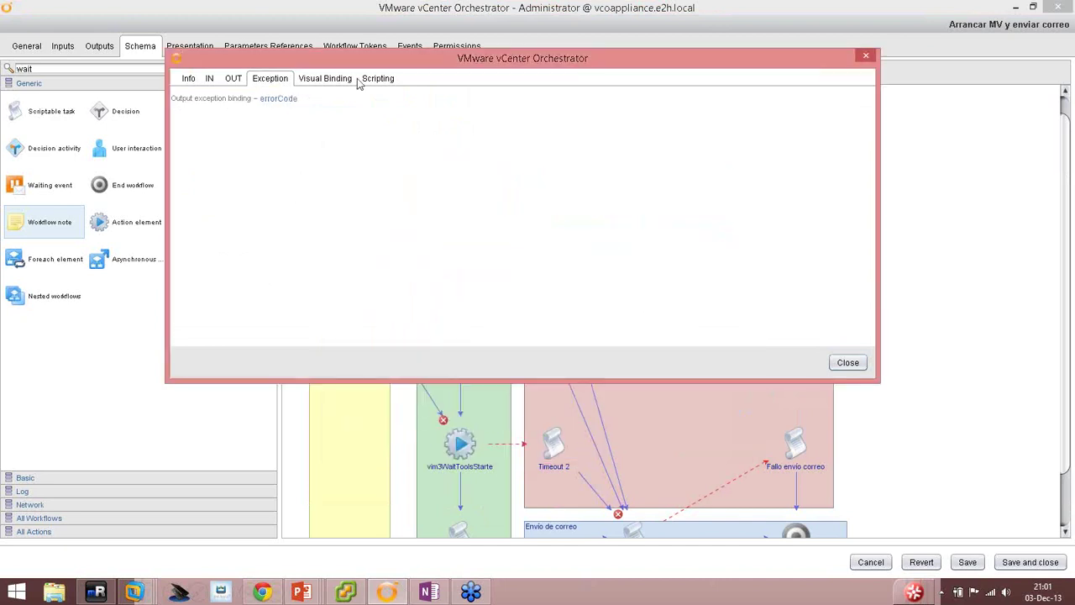
{"action": "left_click", "coordinate": [847, 363]}
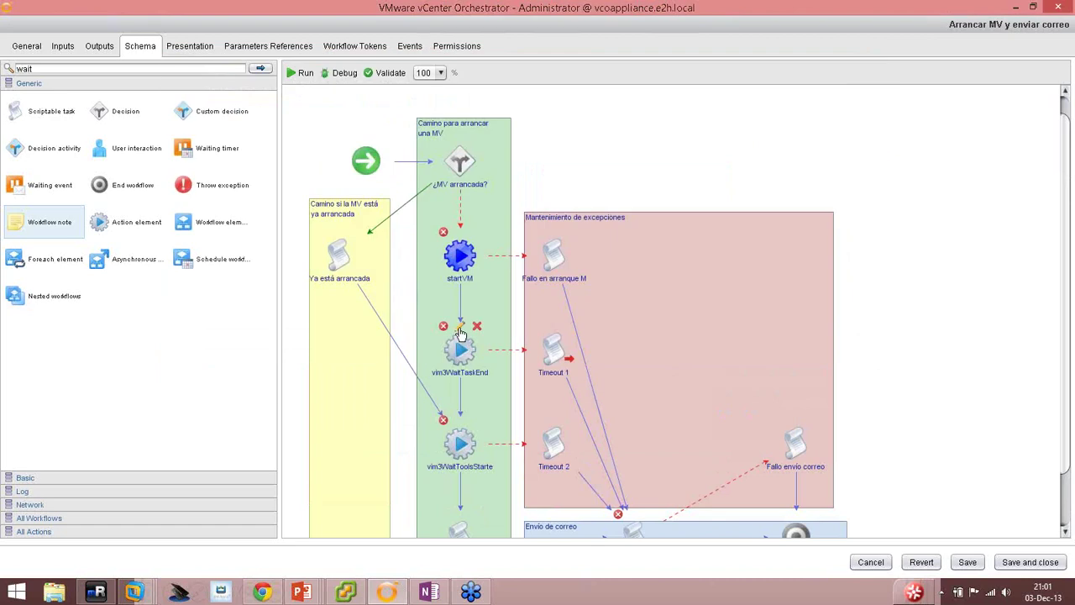
Bind the vim3WaitTaskEnd and vim3WaitToolsStarted exceptions to errorCode as well.
{"action": "double_click", "coordinate": [460, 336]}
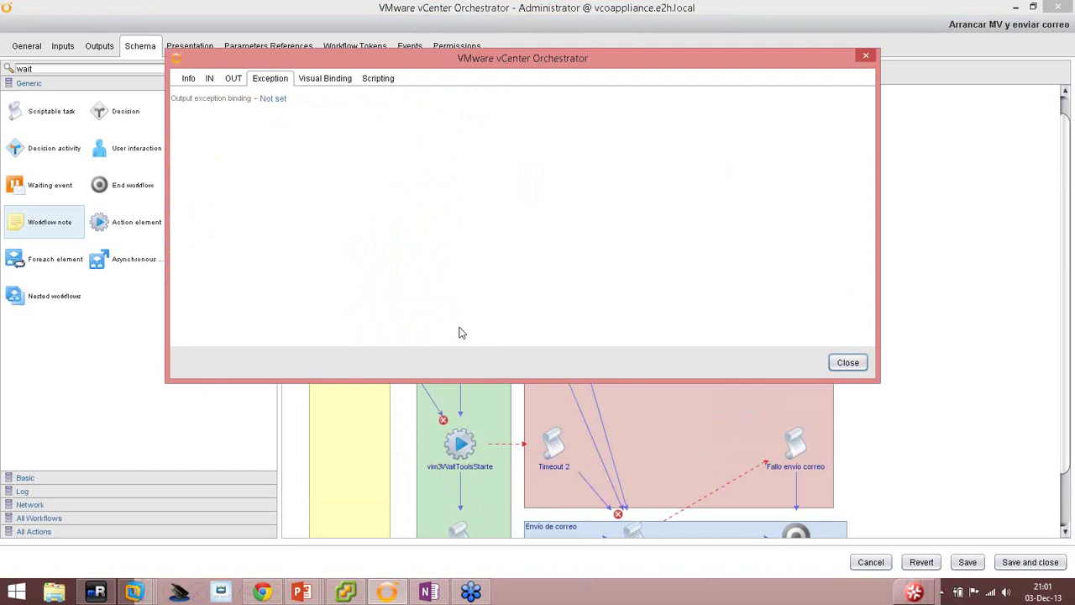
{"action": "left_click", "coordinate": [273, 99]}
{"action": "double_click", "coordinate": [362, 273]}
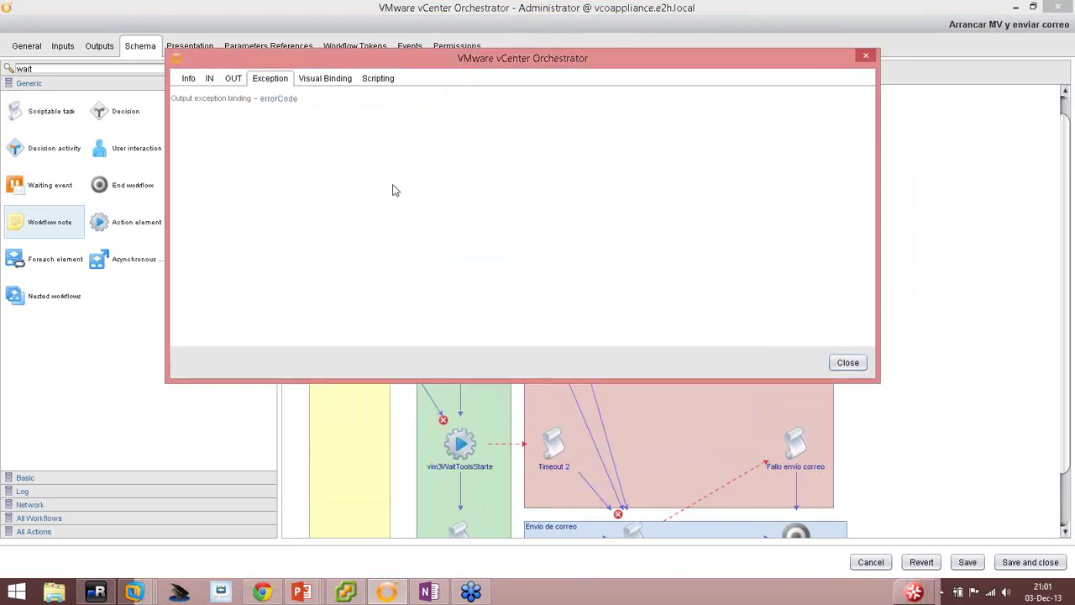
{"action": "left_click", "coordinate": [848, 363]}
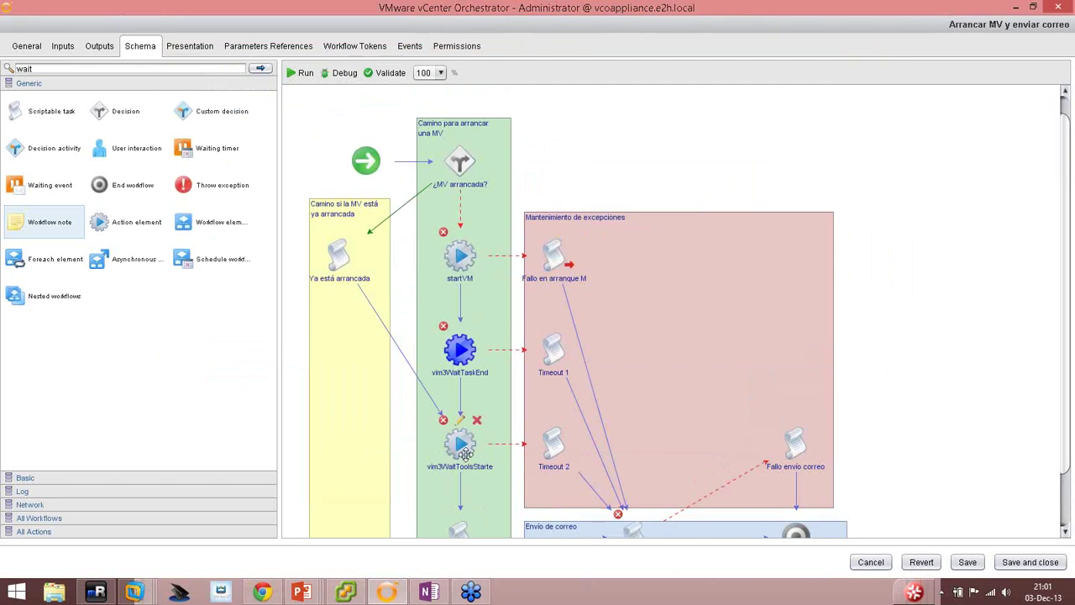
{"action": "left_click", "coordinate": [459, 424]}
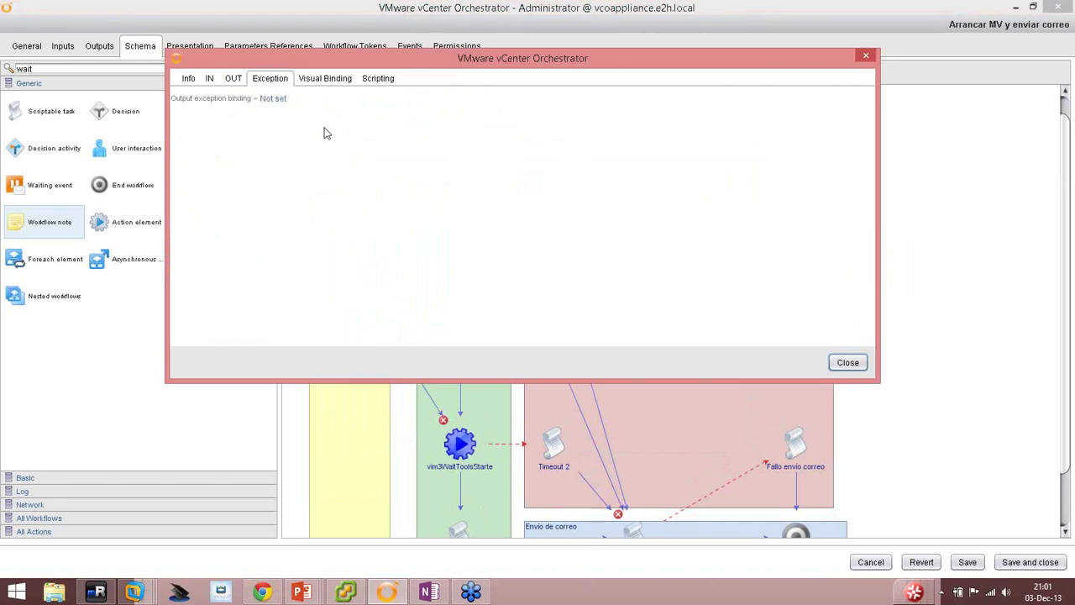
{"action": "left_click", "coordinate": [275, 99]}
{"action": "double_click", "coordinate": [366, 274]}
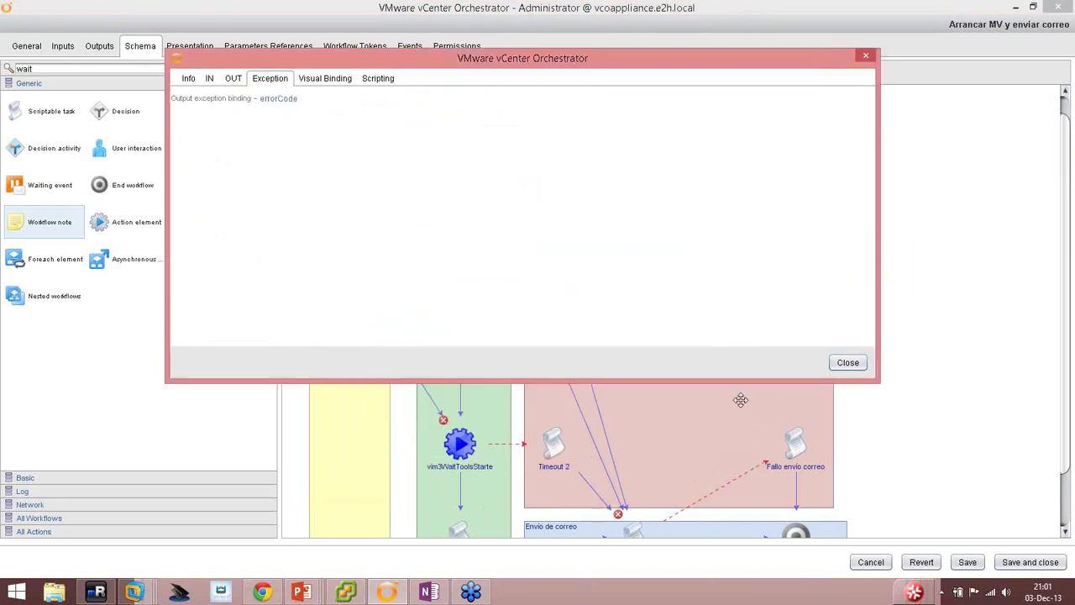
{"action": "left_click", "coordinate": [846, 363]}
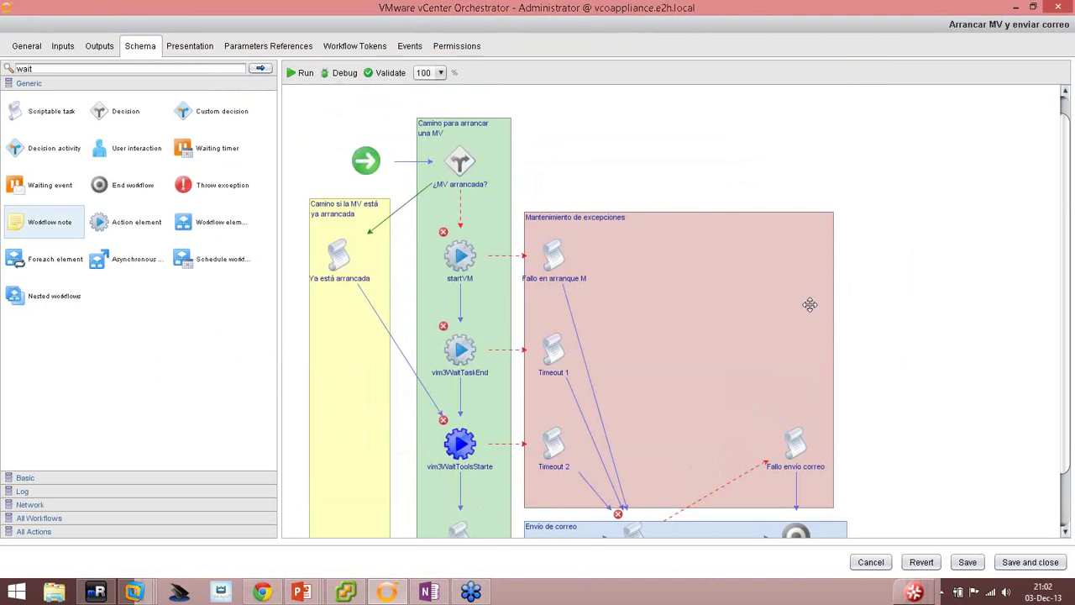
Bind the Enviar correo task's exceptions to emailErrorCode, then save the workflow.
{"action": "mouse_move", "coordinate": [559, 258]}
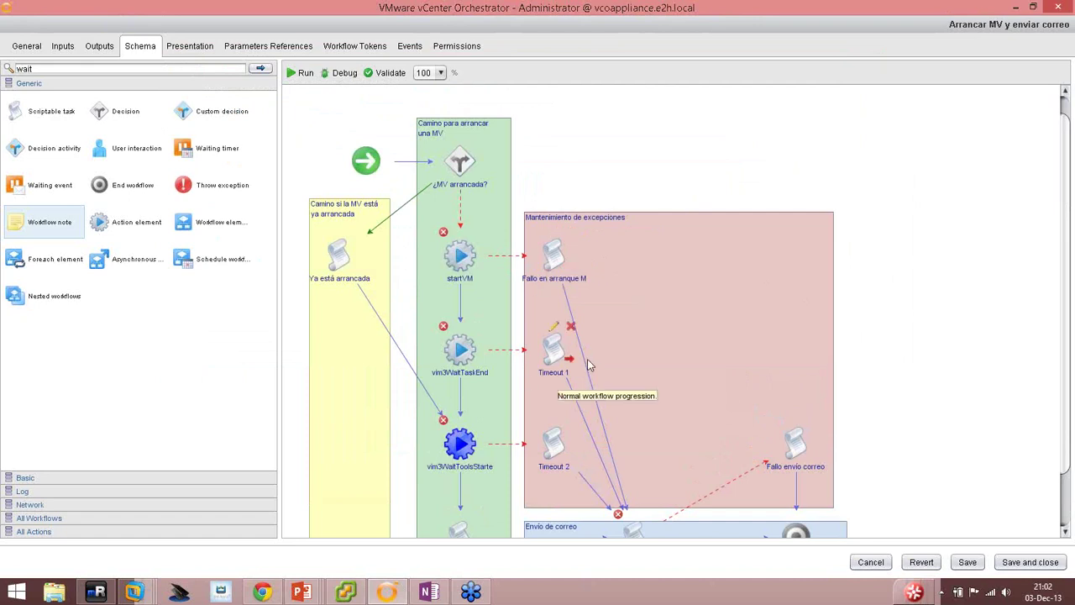
{"action": "scroll", "coordinate": [592, 367], "scroll_direction": "down", "scroll_amount": 2}
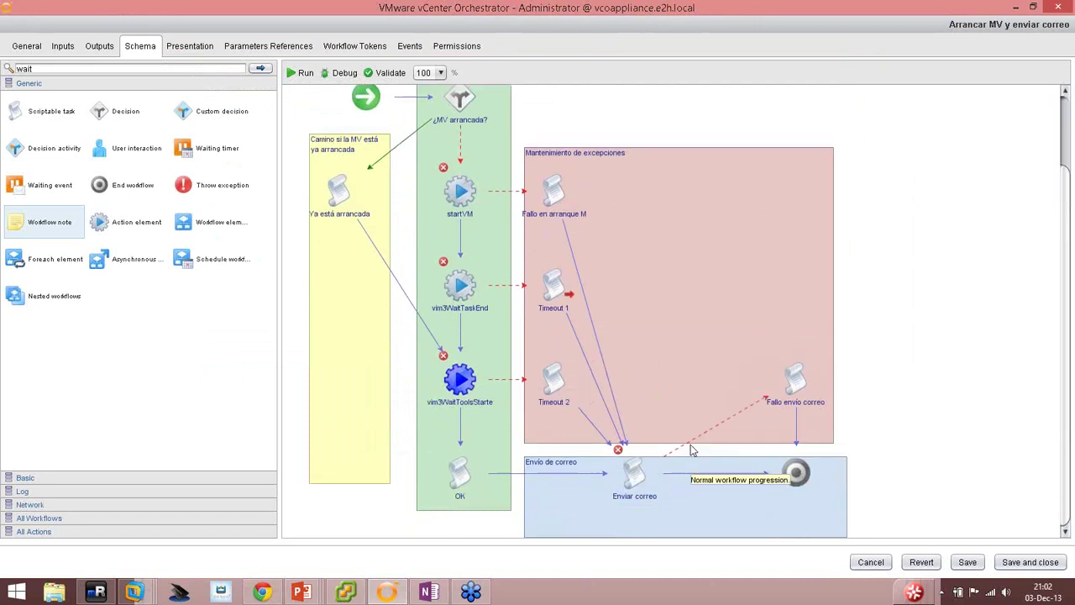
{"action": "mouse_move", "coordinate": [817, 367]}
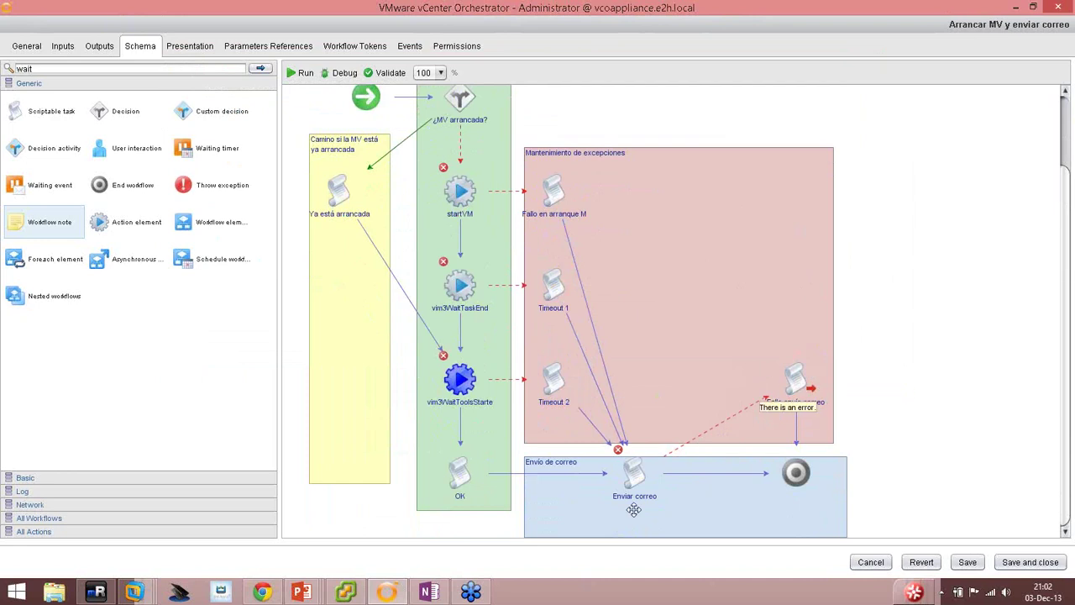
{"action": "mouse_move", "coordinate": [634, 462]}
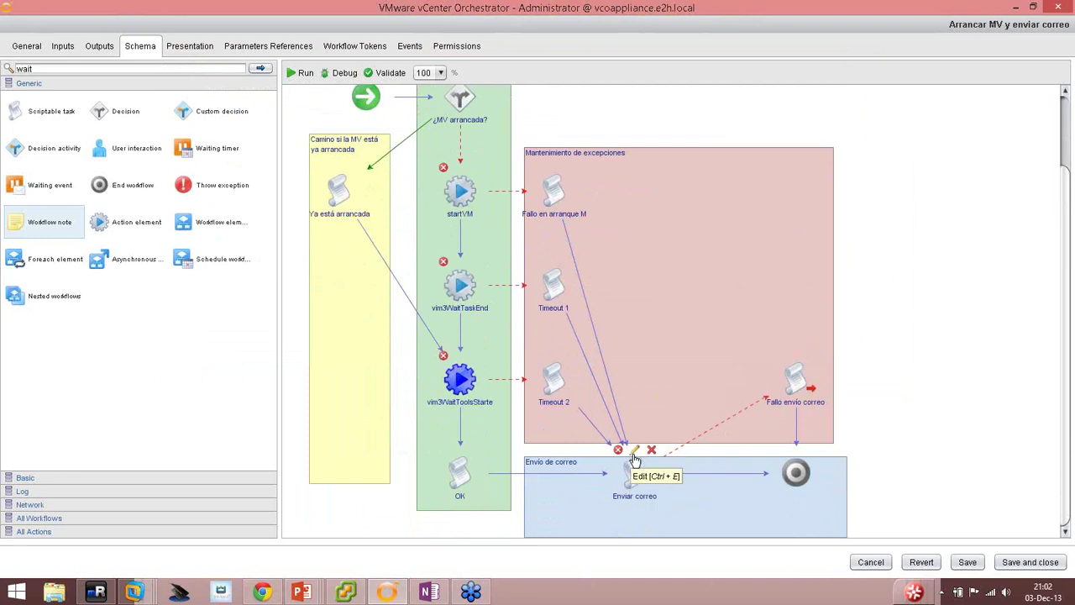
{"action": "left_click", "coordinate": [634, 460]}
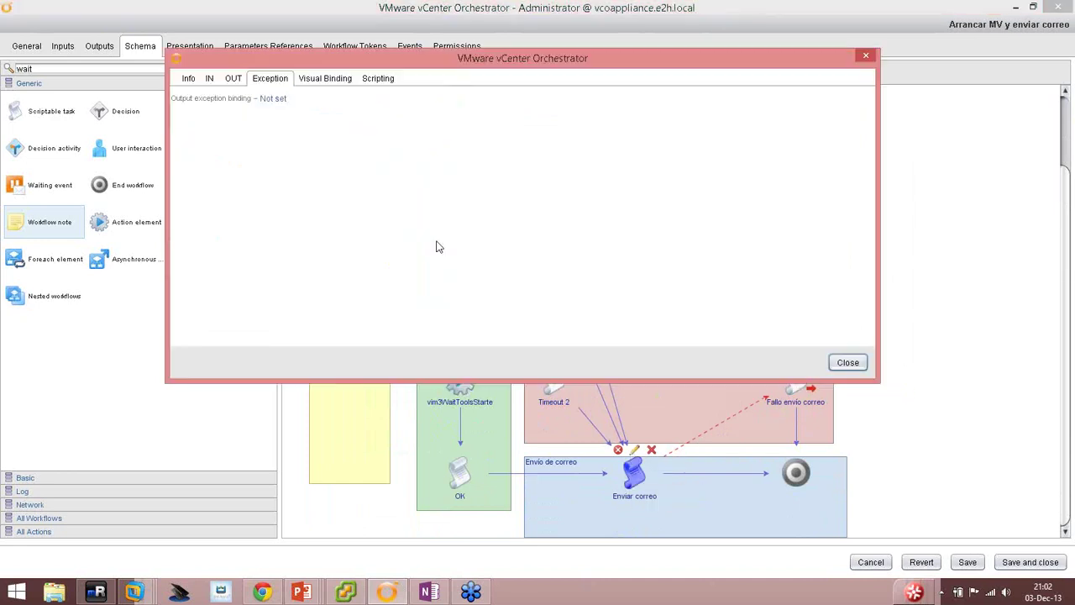
{"action": "left_click", "coordinate": [276, 99]}
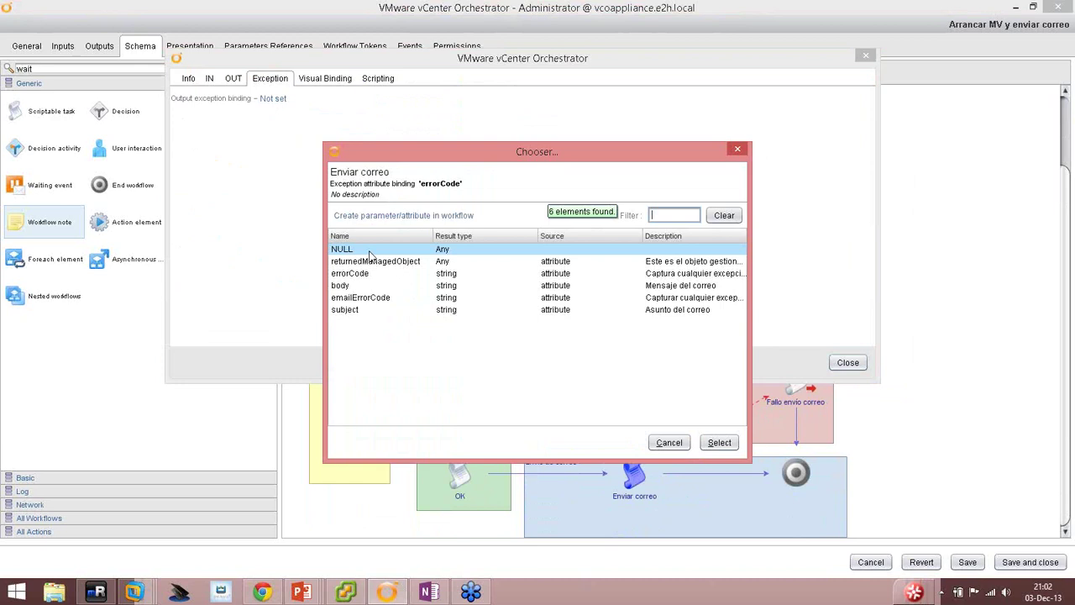
{"action": "double_click", "coordinate": [367, 299]}
{"action": "left_click", "coordinate": [844, 362]}
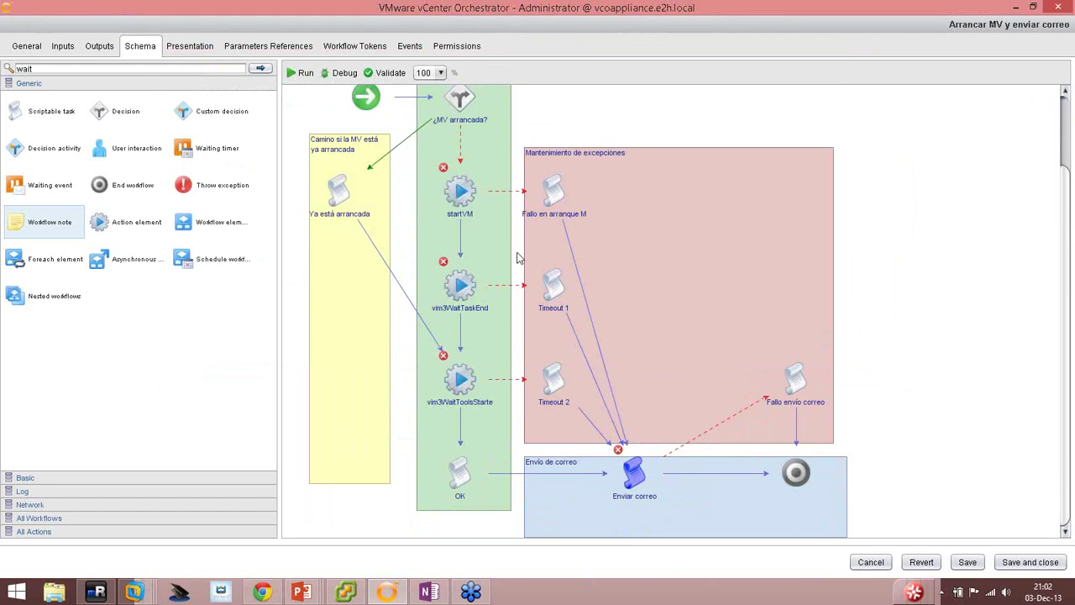
{"action": "mouse_move", "coordinate": [446, 172]}
{"action": "left_click", "coordinate": [958, 560]}
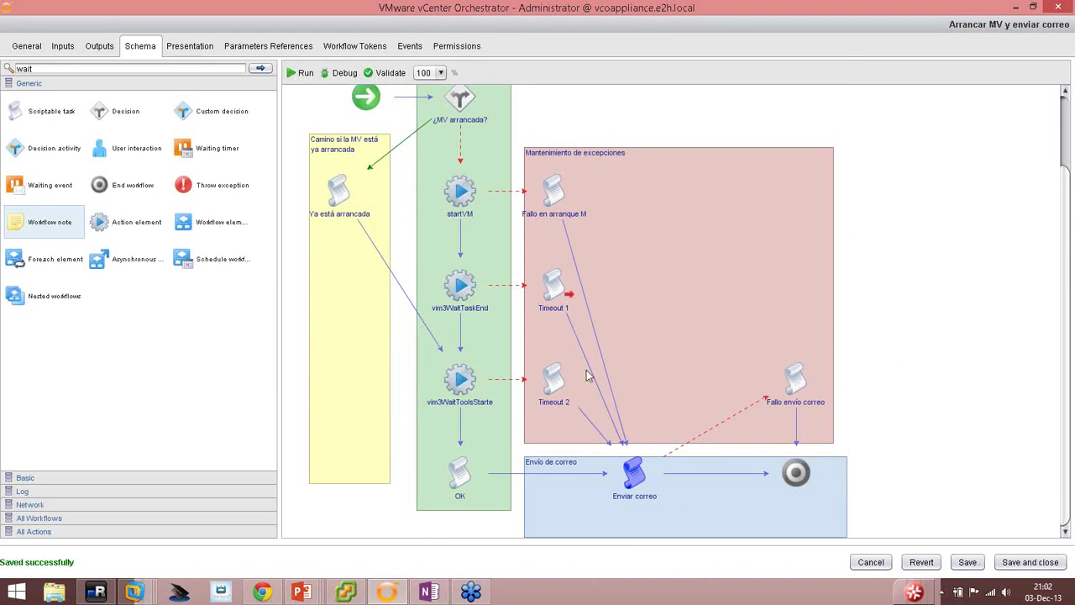
{"action": "mouse_move", "coordinate": [464, 193]}
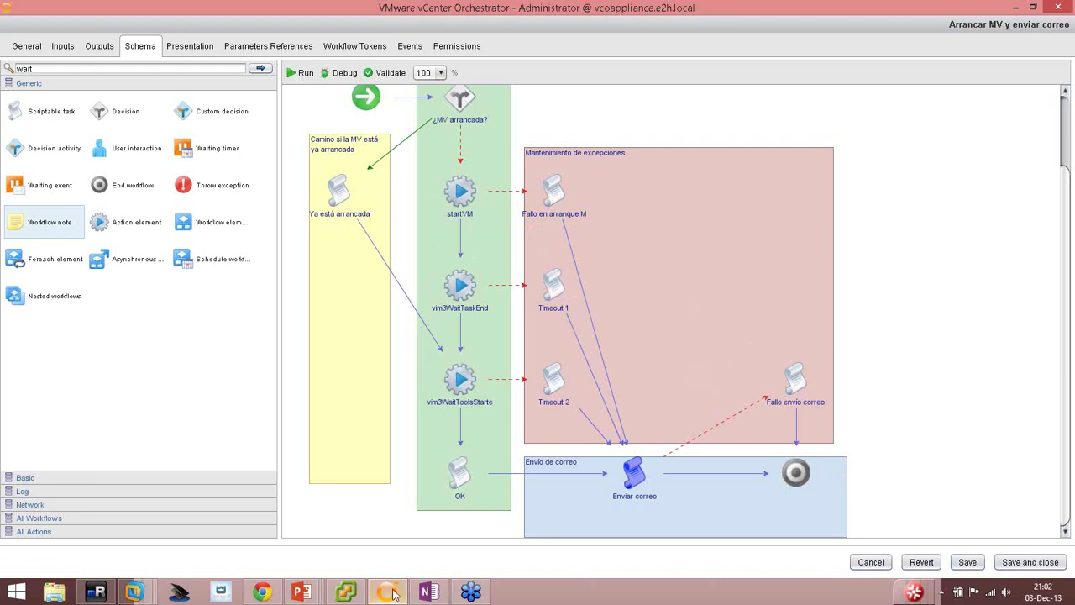
Advance the slide show to slide 14, 'Configurar propiedades de atributos', then return to Orchestrator.
{"action": "mouse_move", "coordinate": [392, 591]}
{"action": "left_click", "coordinate": [283, 531]}
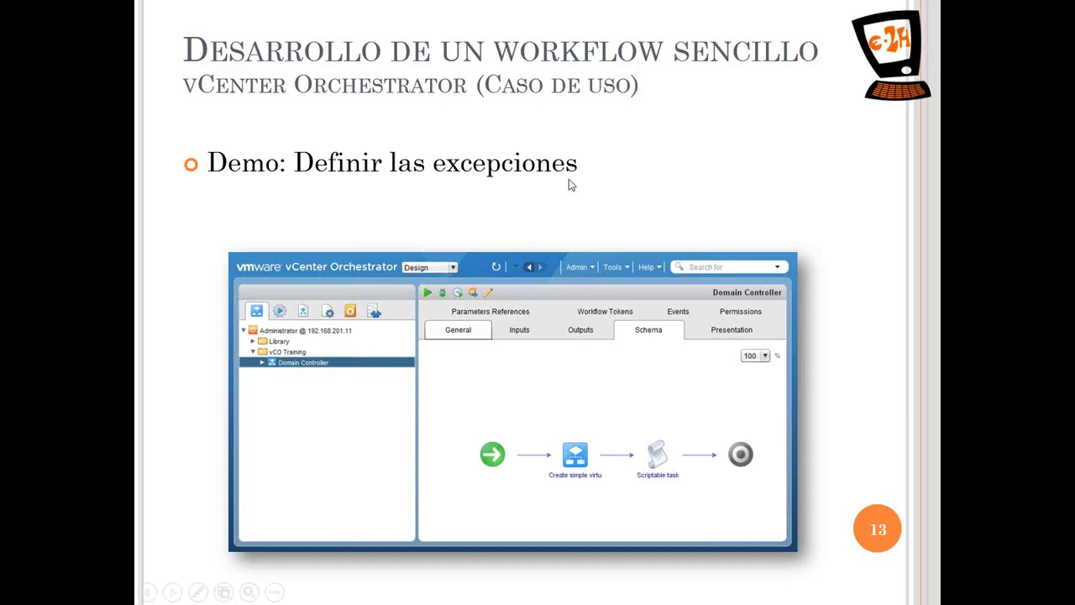
{"action": "left_click", "coordinate": [643, 192]}
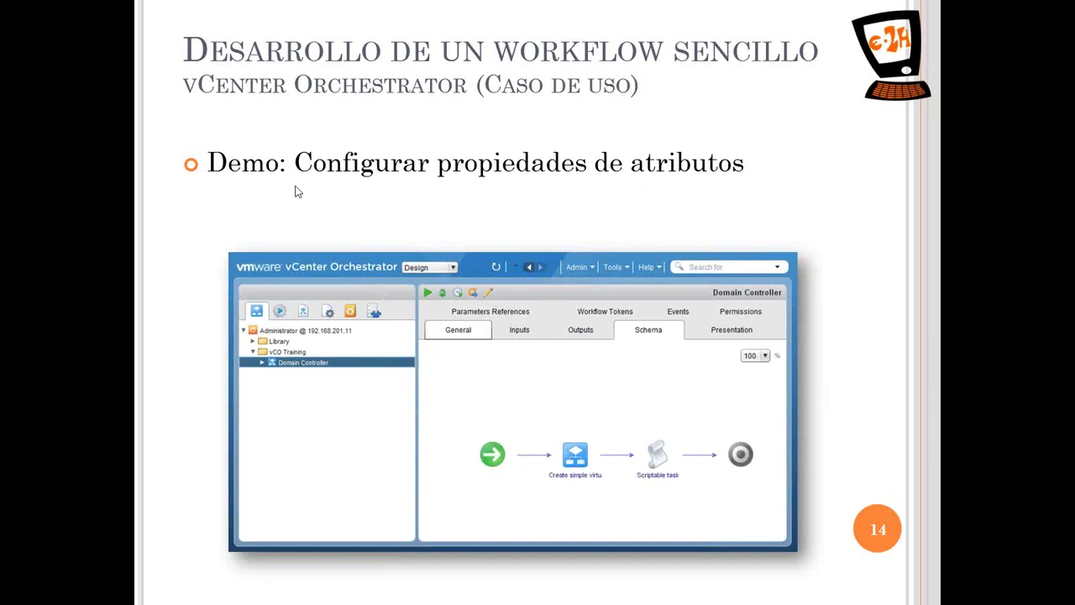
{"action": "key", "text": "alt+Tab"}
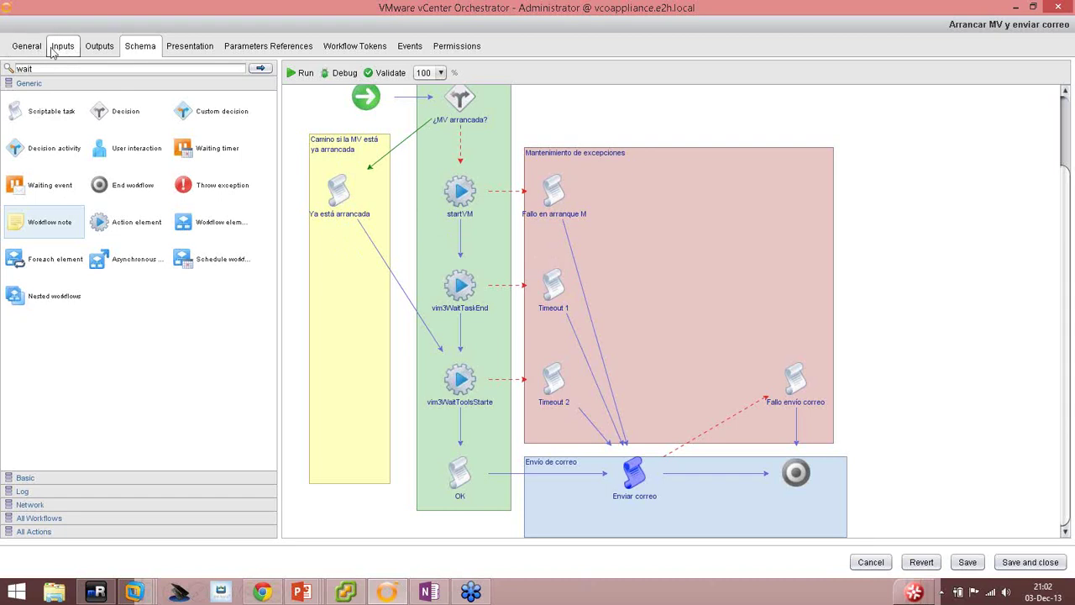
In the General tab, lock the progress, pollRate, timeout and subject attributes.
{"action": "left_click", "coordinate": [35, 48]}
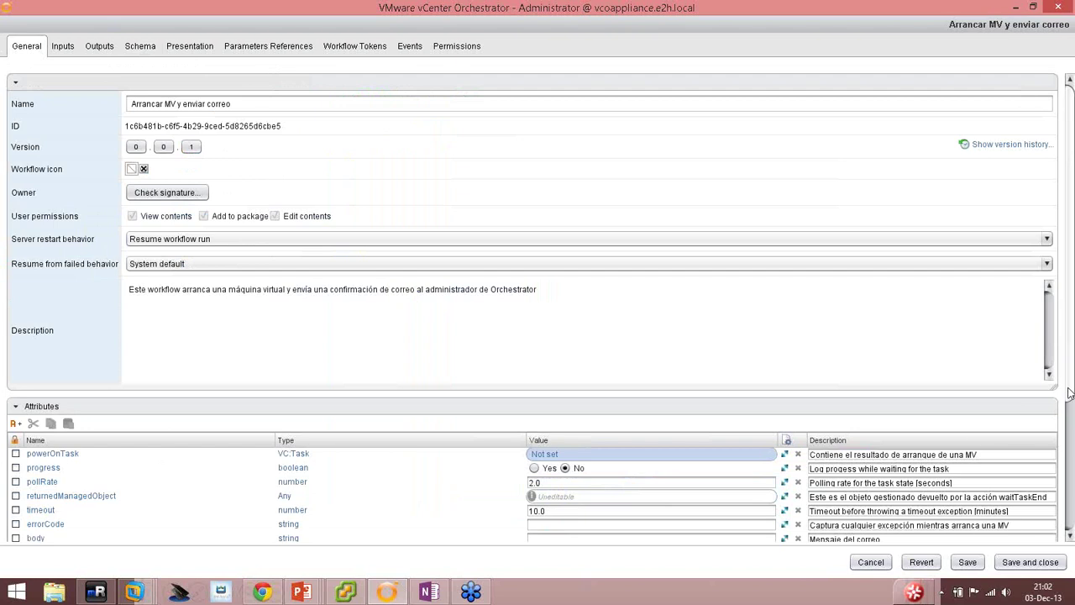
{"action": "scroll", "coordinate": [1070, 397], "scroll_direction": "down", "scroll_amount": 5}
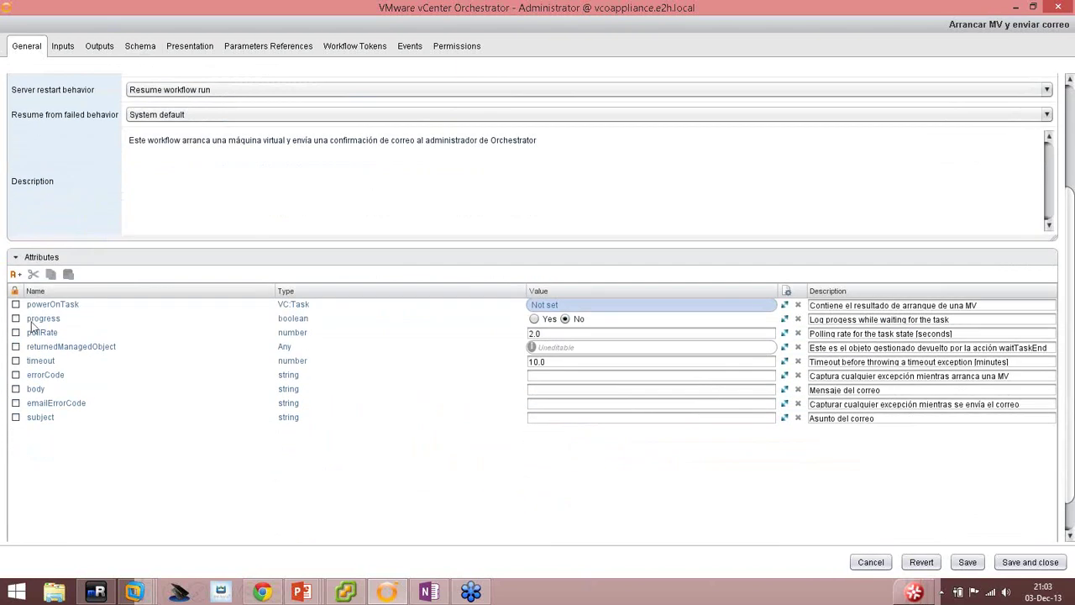
{"action": "left_click", "coordinate": [16, 319]}
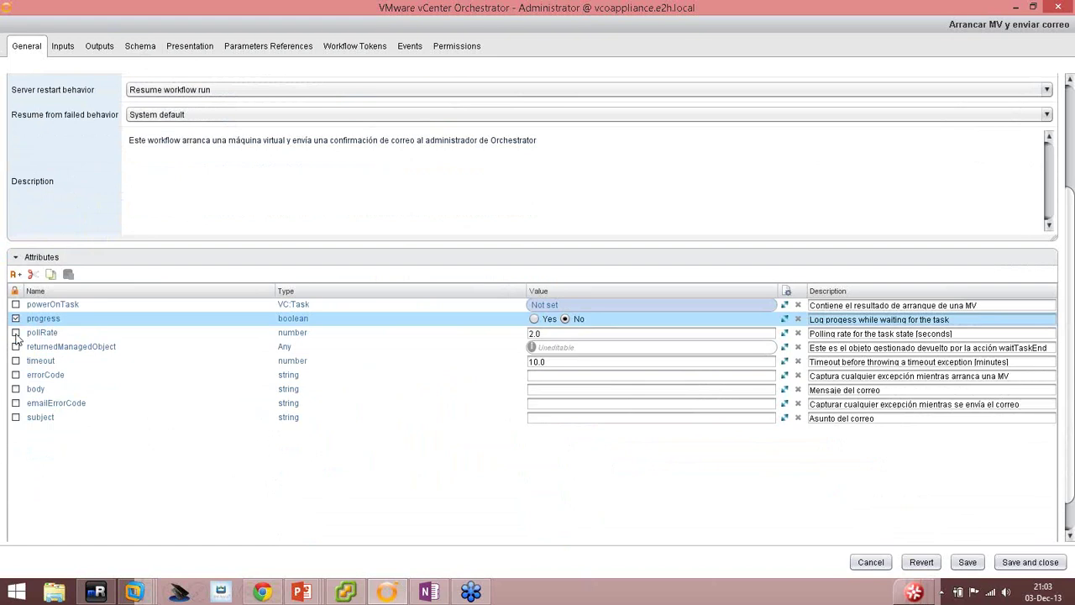
{"action": "left_click", "coordinate": [16, 333]}
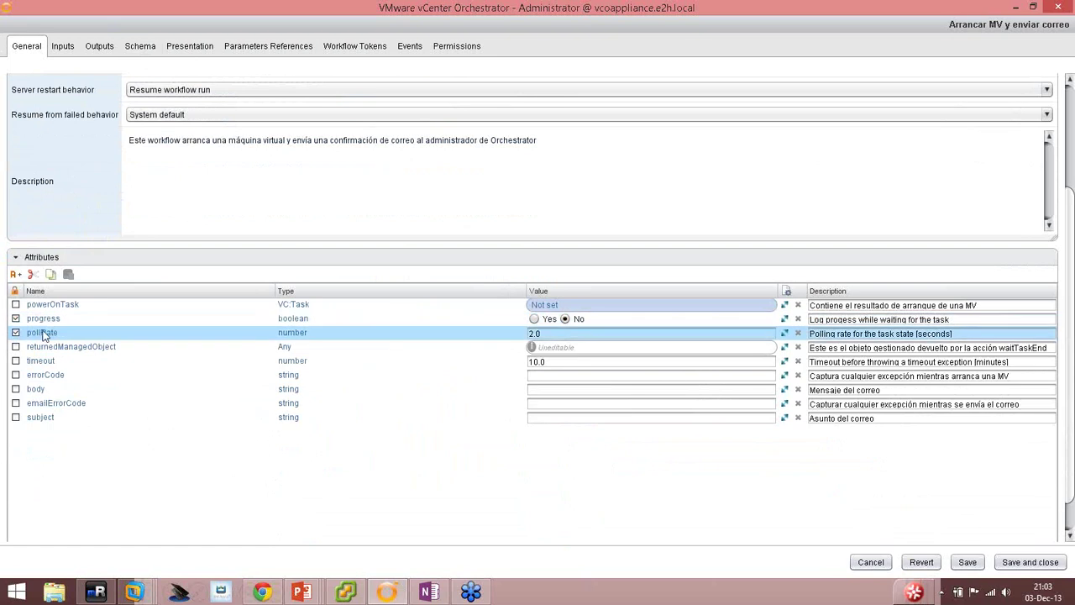
{"action": "left_click", "coordinate": [16, 361]}
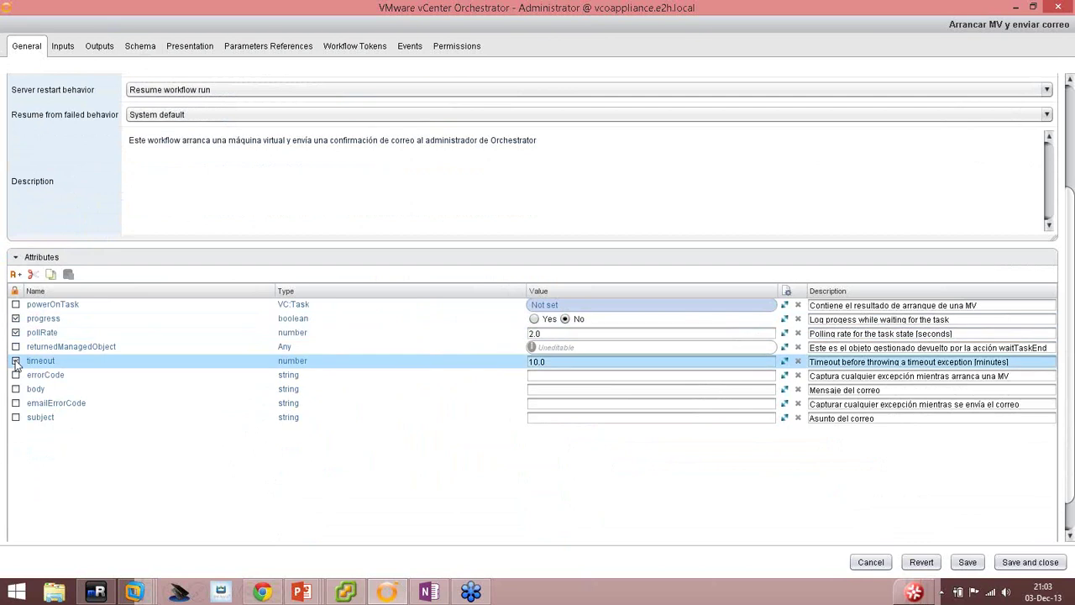
{"action": "left_click", "coordinate": [16, 417]}
{"action": "left_click", "coordinate": [544, 419]}
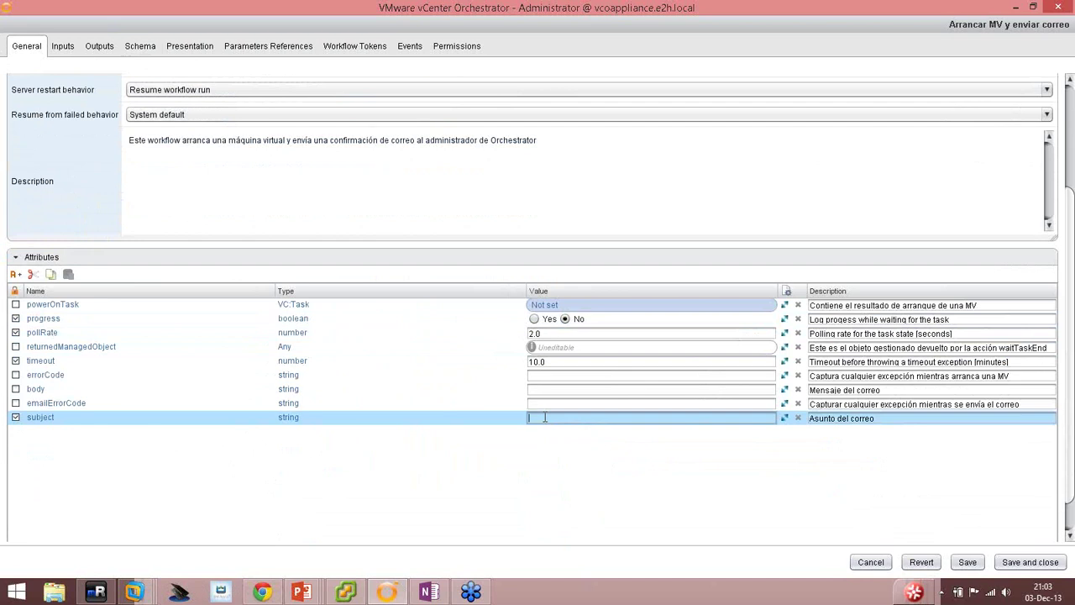
Set the subject value to 'Solicitud de arranque de MV desde vCO' and save the workflow.
{"action": "type", "text": "M"}
{"action": "type", "text": "áquina virtua"}
{"action": "key", "text": "BackSpace"}
{"action": "key", "text": "BackSpace"}
{"action": "key", "text": "BackSpace"}
{"action": "key", "text": "BackSpace"}
{"action": "key", "text": "BackSpace"}
{"action": "key", "text": "BackSpace"}
{"action": "key", "text": "BackSpace"}
{"action": "key", "text": "BackSpace"}
{"action": "key", "text": "BackSpace"}
{"action": "key", "text": "BackSpace"}
{"action": "key", "text": "BackSpace"}
{"action": "key", "text": "BackSpace"}
{"action": "key", "text": "BackSpace"}
{"action": "key", "text": "BackSpace"}
{"action": "type", "text": "Solicitud de arranque de MV desde vCO"}
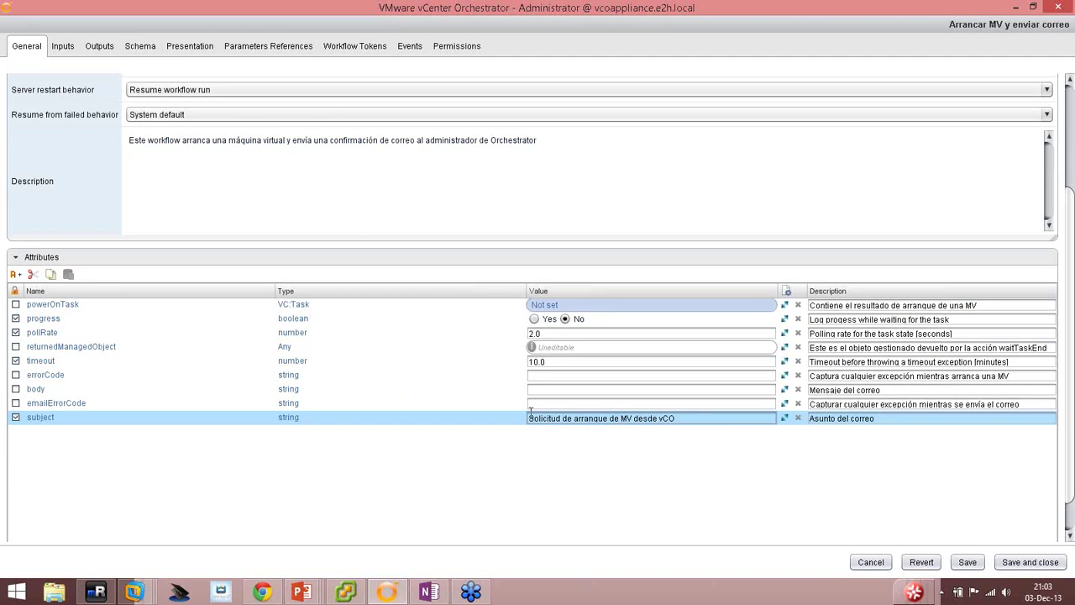
{"action": "left_click", "coordinate": [530, 415]}
{"action": "type", "text": "["}
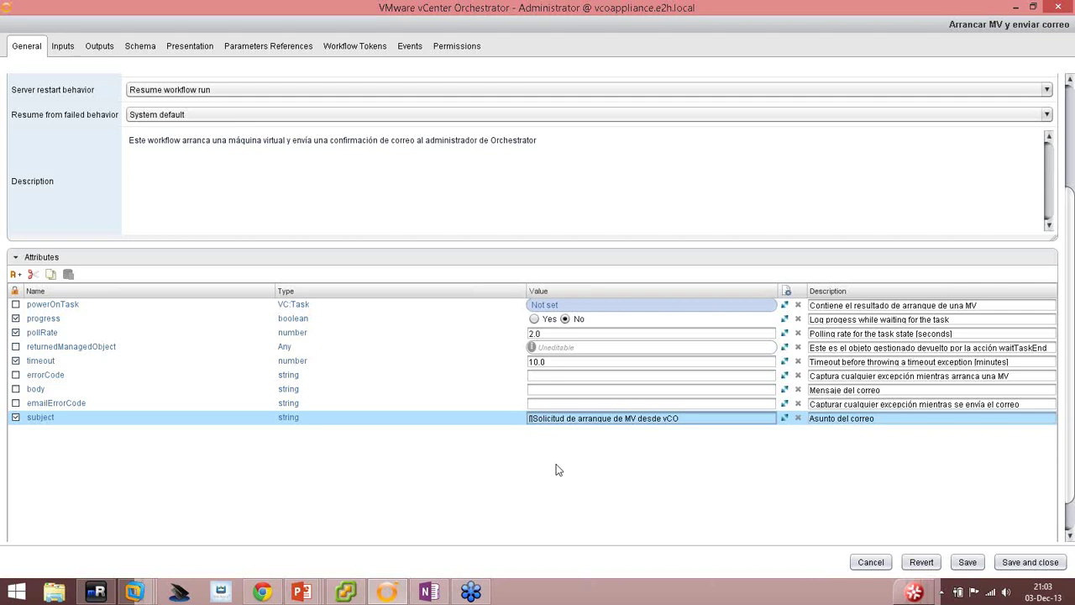
{"action": "type", "text": "M"}
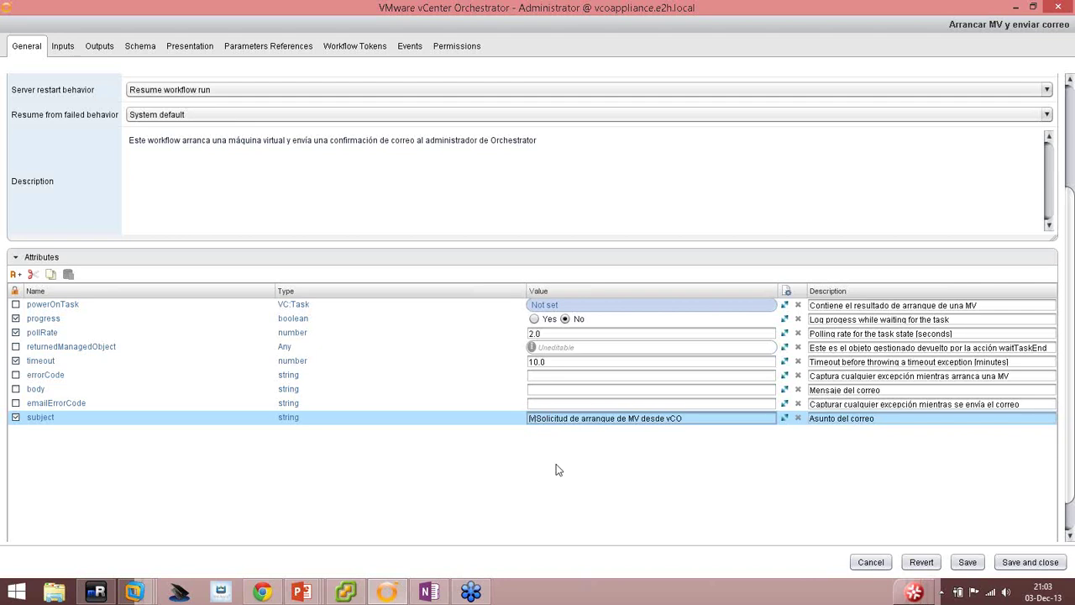
{"action": "type", "text": "CO]"}
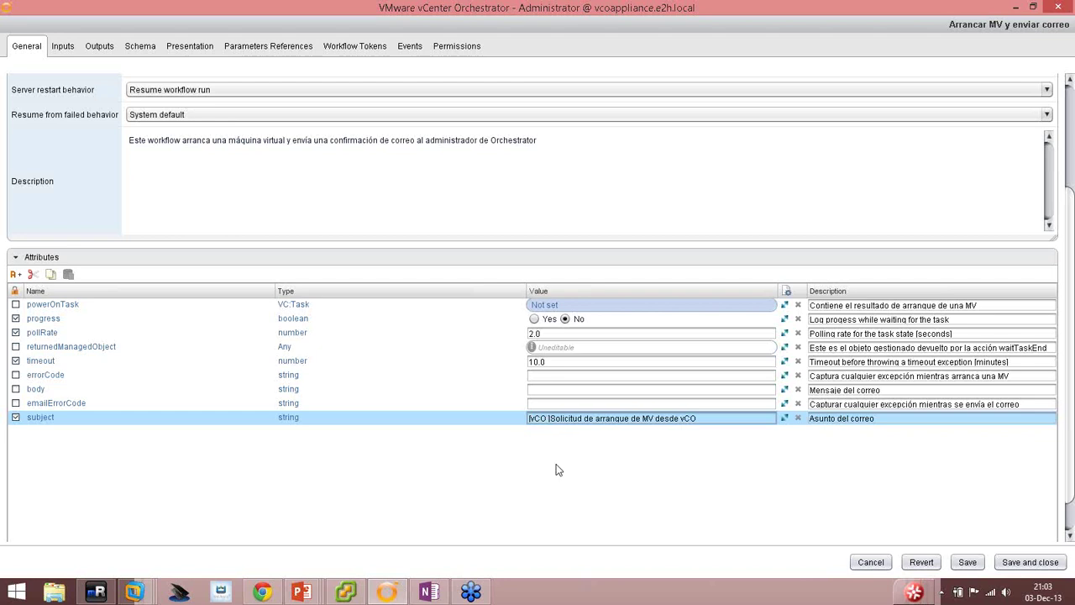
{"action": "key", "text": "BackSpace"}
{"action": "key", "text": "shift+Left"}
{"action": "key", "text": "shift+Left"}
{"action": "key", "text": "shift+Left"}
{"action": "key", "text": "shift+Left"}
{"action": "key", "text": "shift+Left"}
{"action": "key", "text": "shift+Left"}
{"action": "key", "text": "BackSpace"}
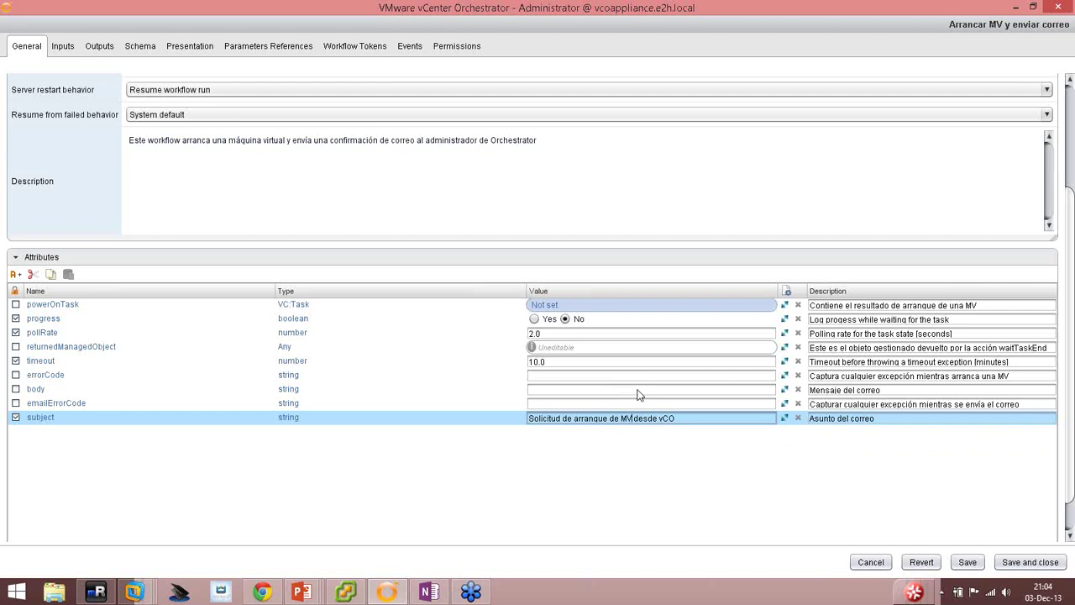
{"action": "left_click", "coordinate": [967, 560]}
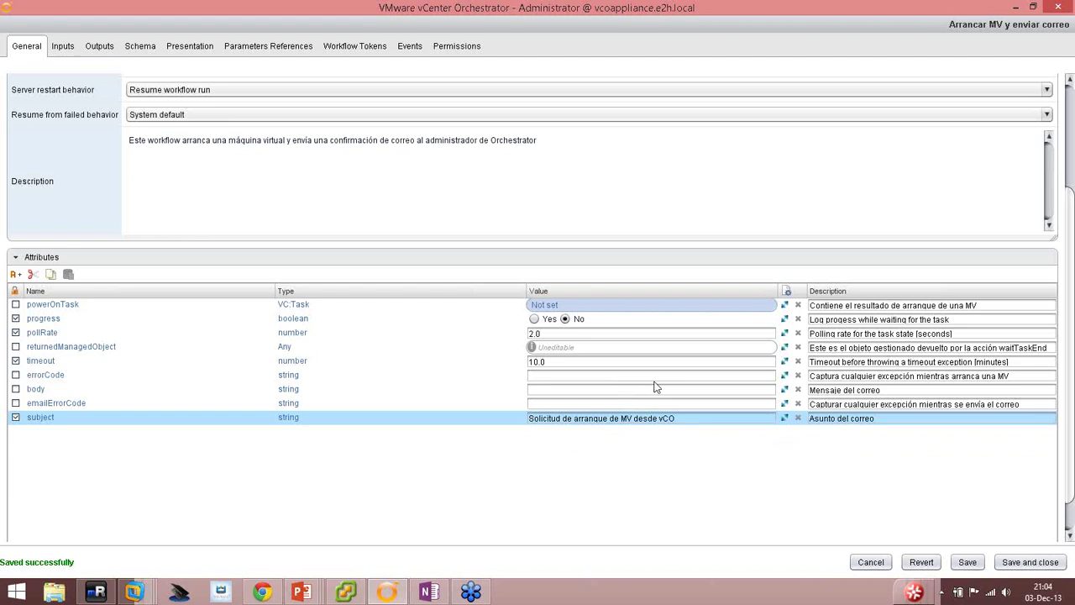
Advance the PowerPoint slide show to slide 15 on parameter properties.
{"action": "mouse_move", "coordinate": [301, 592]}
{"action": "left_click", "coordinate": [295, 525]}
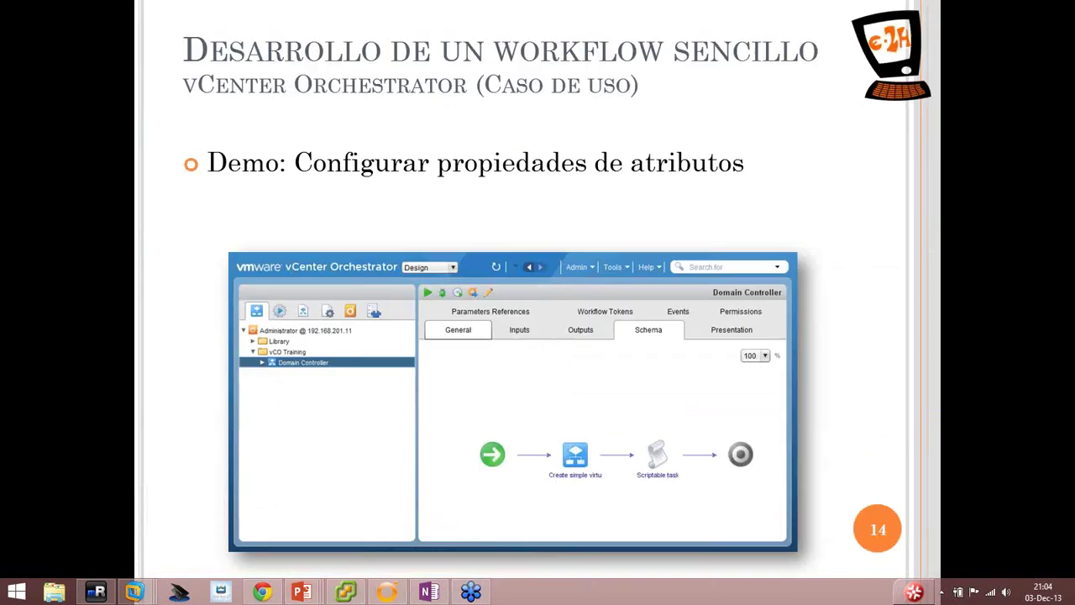
{"action": "left_click", "coordinate": [400, 306]}
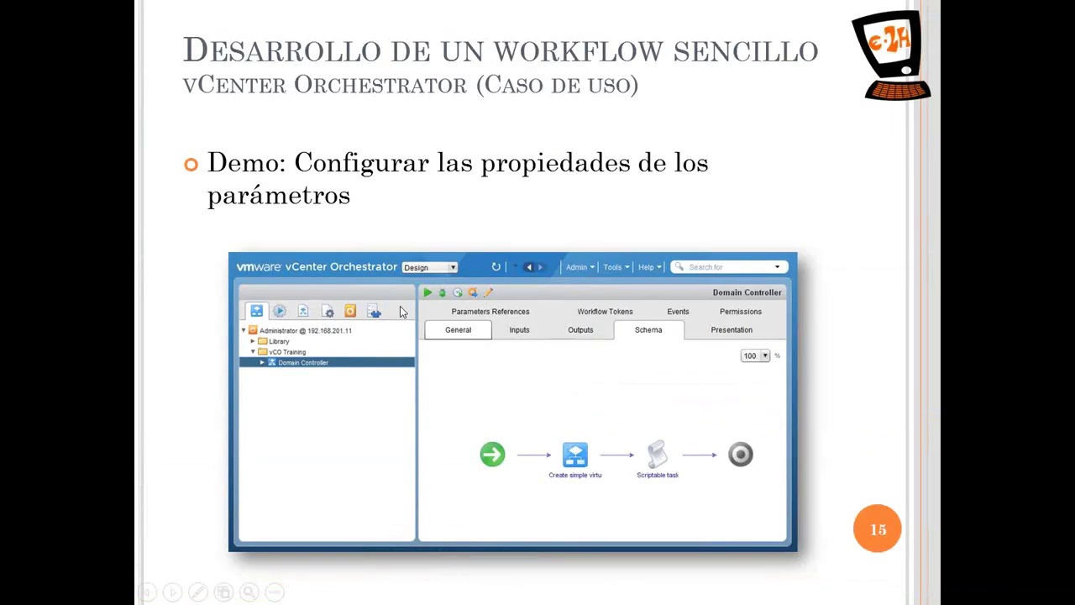
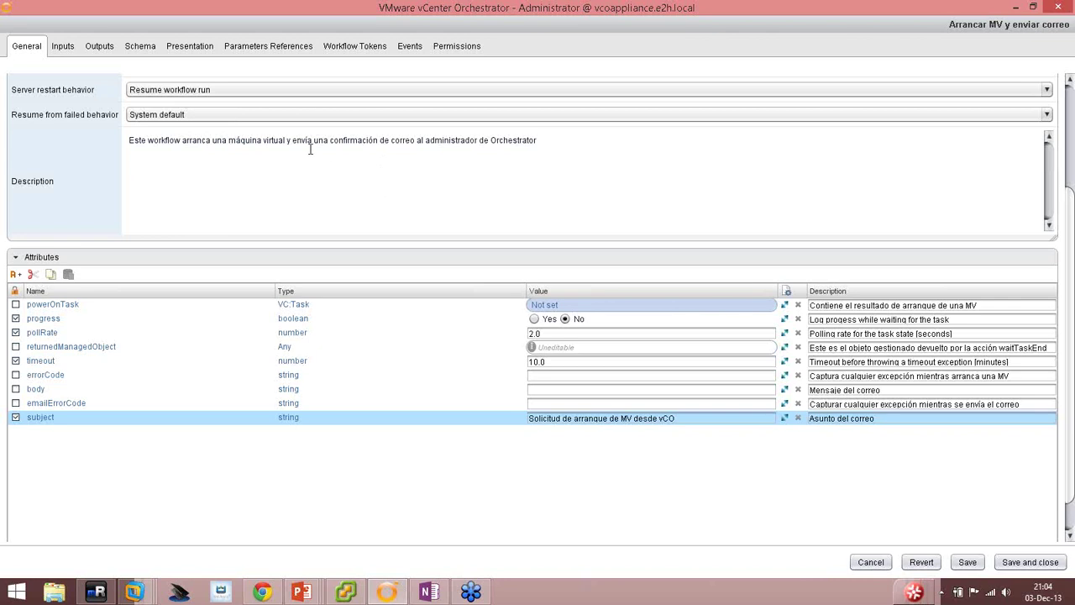
In Presentation, review the vm and toAddress descriptions, then show the vm input's Properties list.
{"action": "left_click", "coordinate": [189, 45]}
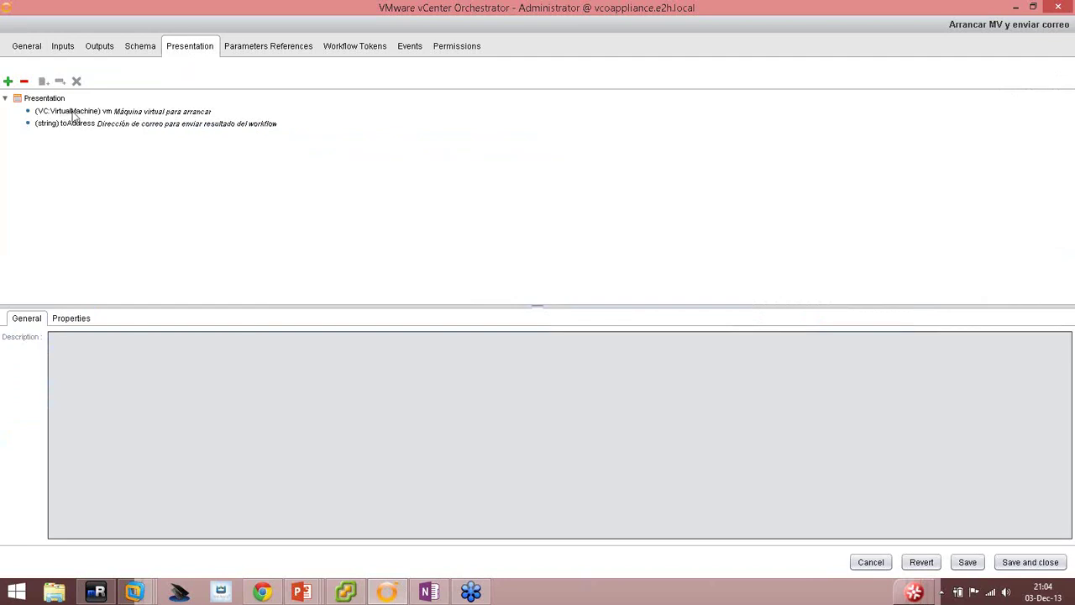
{"action": "left_click", "coordinate": [71, 111]}
{"action": "left_click", "coordinate": [78, 123]}
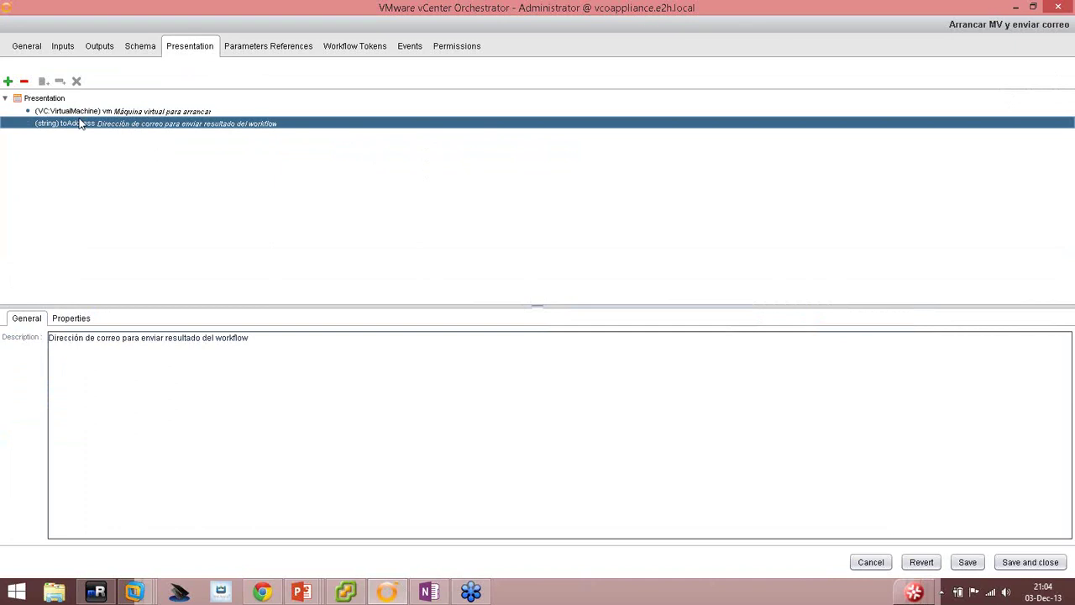
{"action": "left_click", "coordinate": [81, 113]}
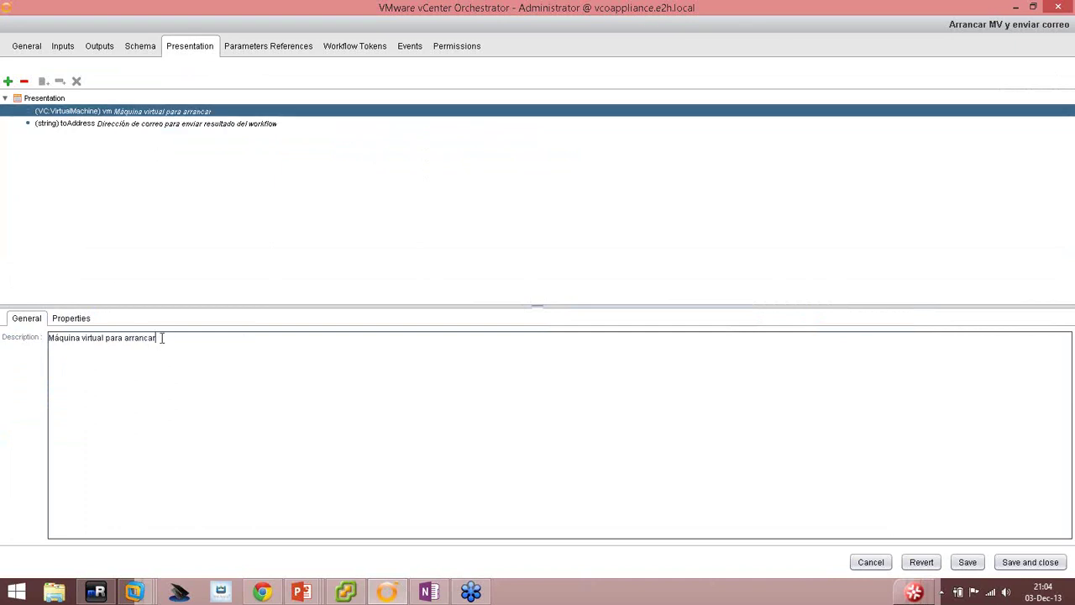
{"action": "left_click_drag", "start_coordinate": [158, 338], "coordinate": [47, 339]}
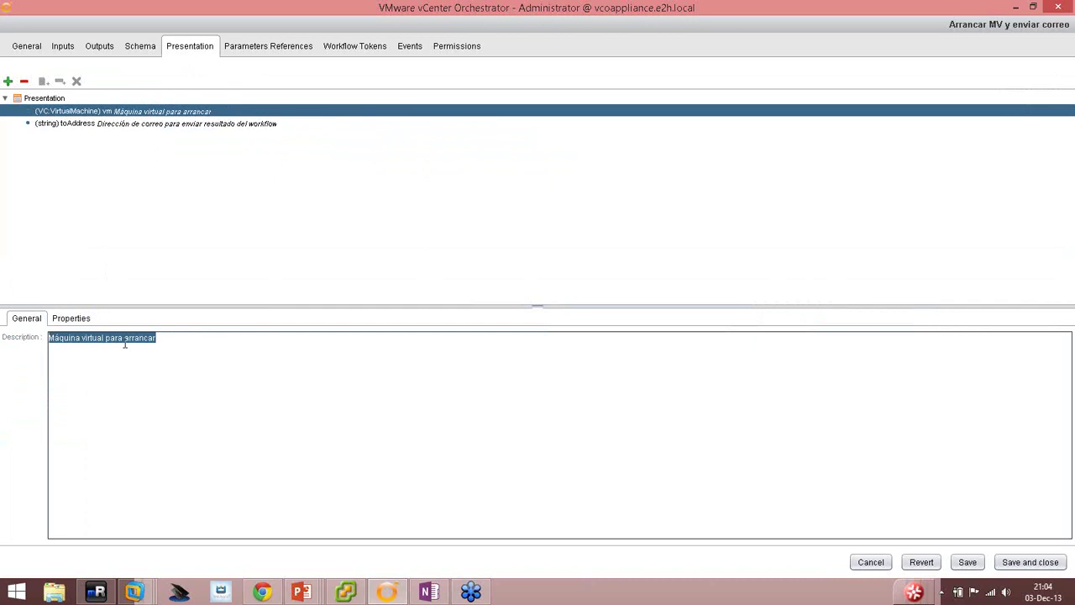
{"action": "left_click", "coordinate": [74, 321]}
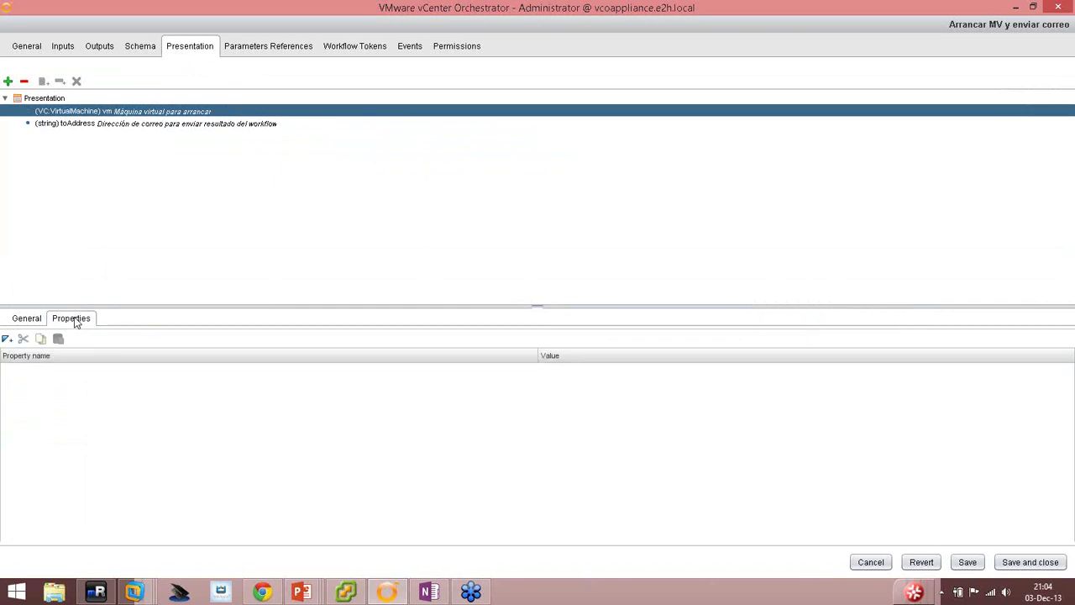
{"action": "left_click", "coordinate": [7, 339]}
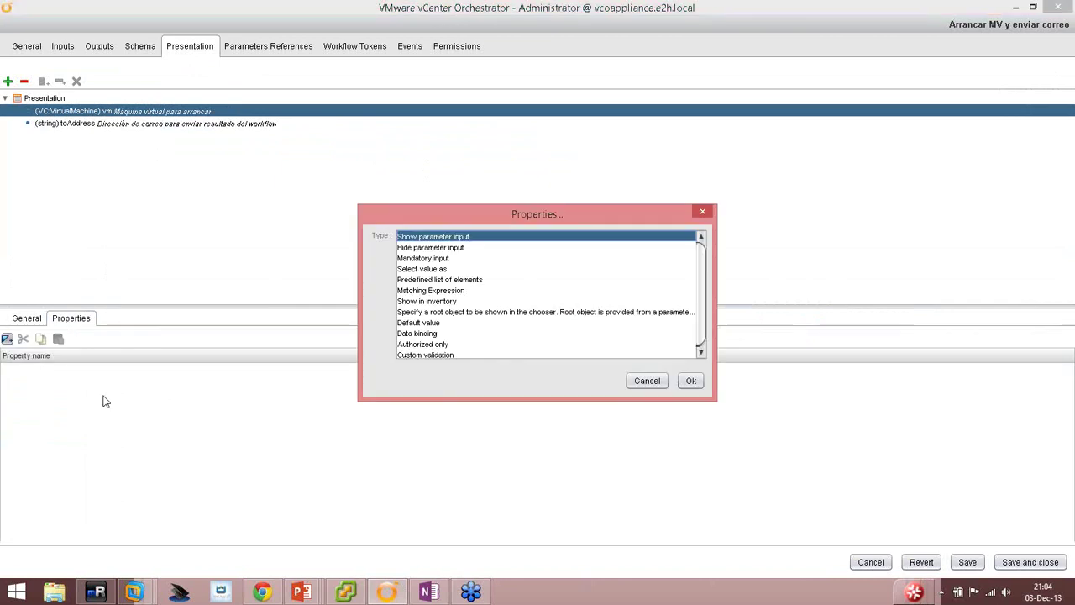
Give the vm input the properties Mandatory input = Yes and Select value as = list.
{"action": "left_click", "coordinate": [435, 259]}
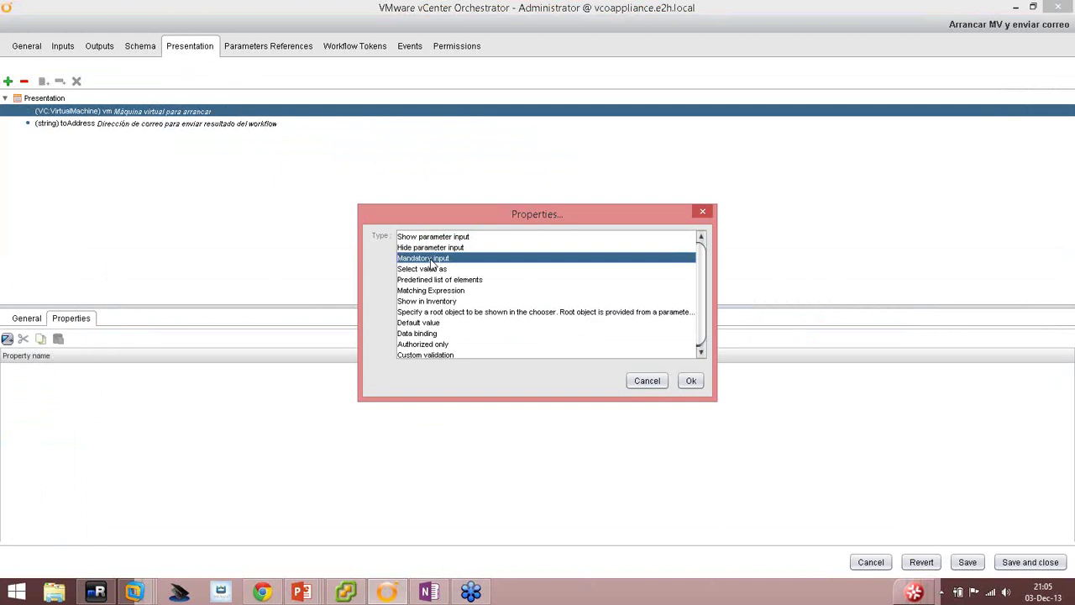
{"action": "double_click", "coordinate": [429, 258]}
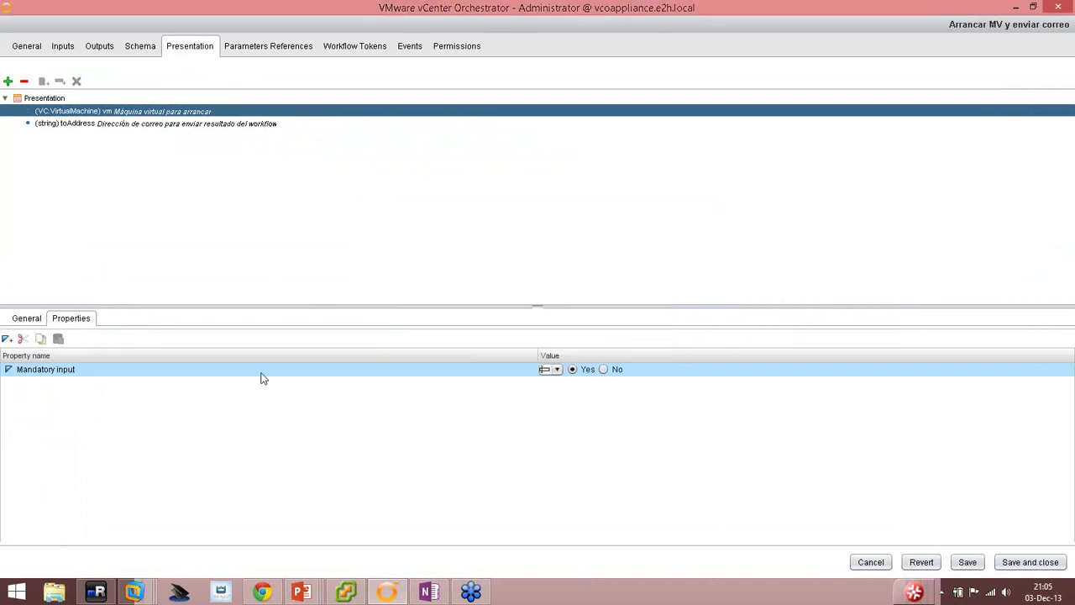
{"action": "left_click", "coordinate": [9, 339]}
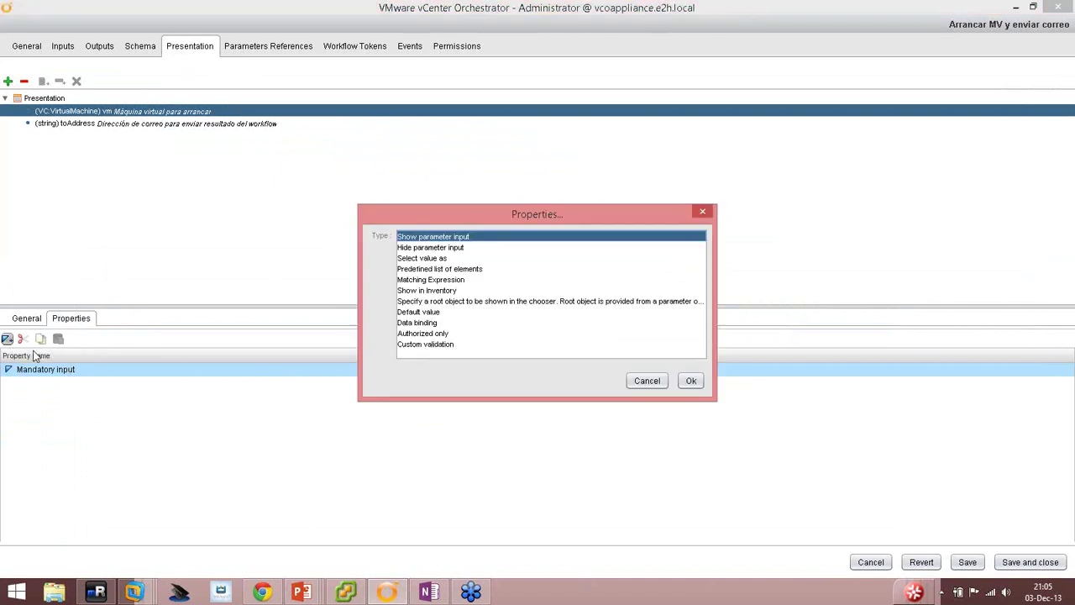
{"action": "left_click", "coordinate": [425, 259]}
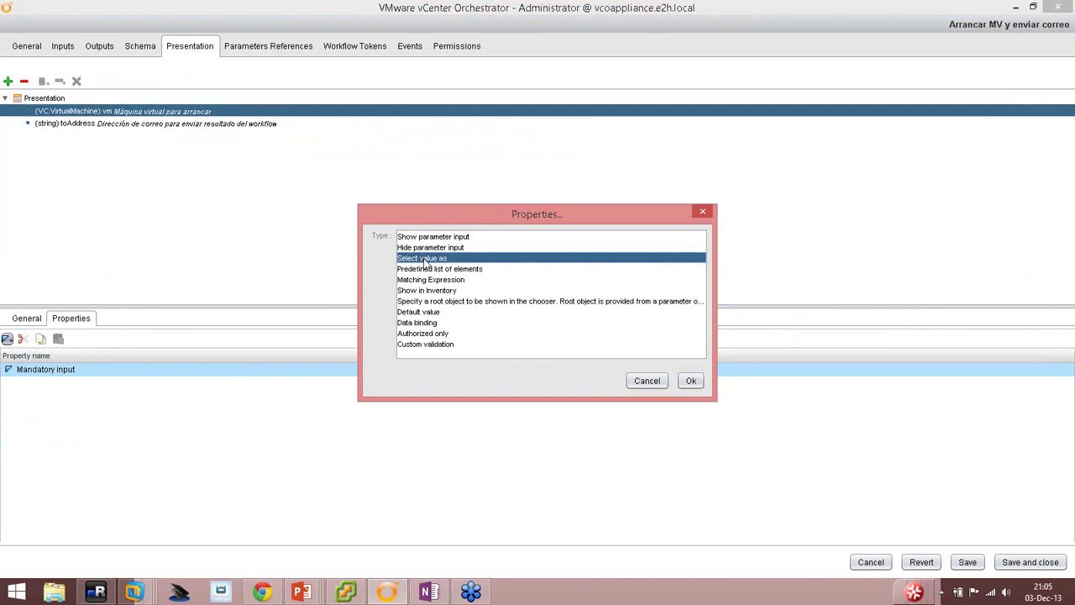
{"action": "double_click", "coordinate": [429, 263]}
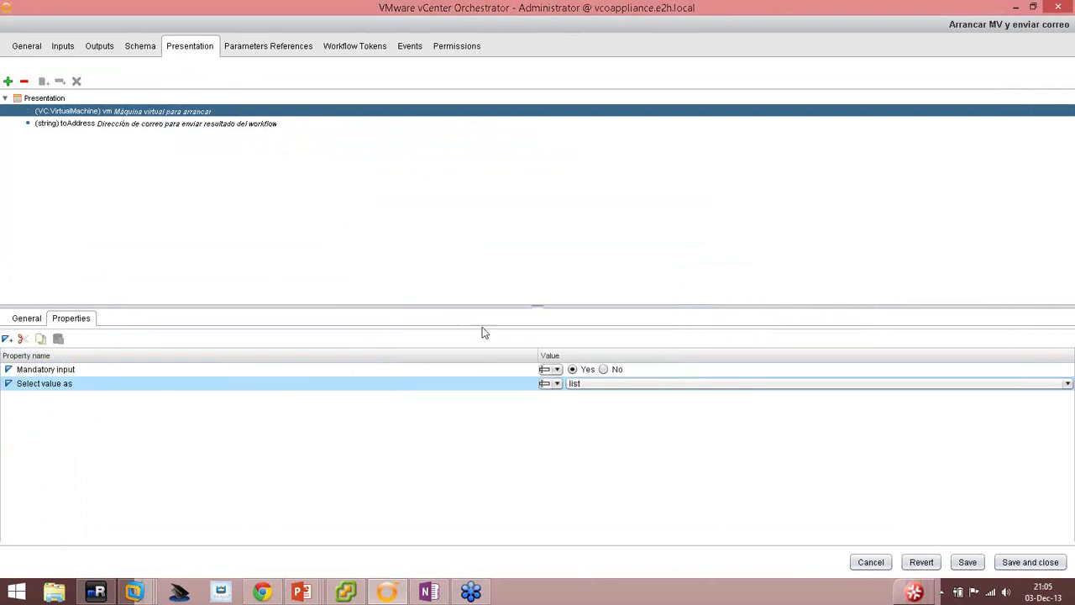
{"action": "left_click", "coordinate": [588, 386]}
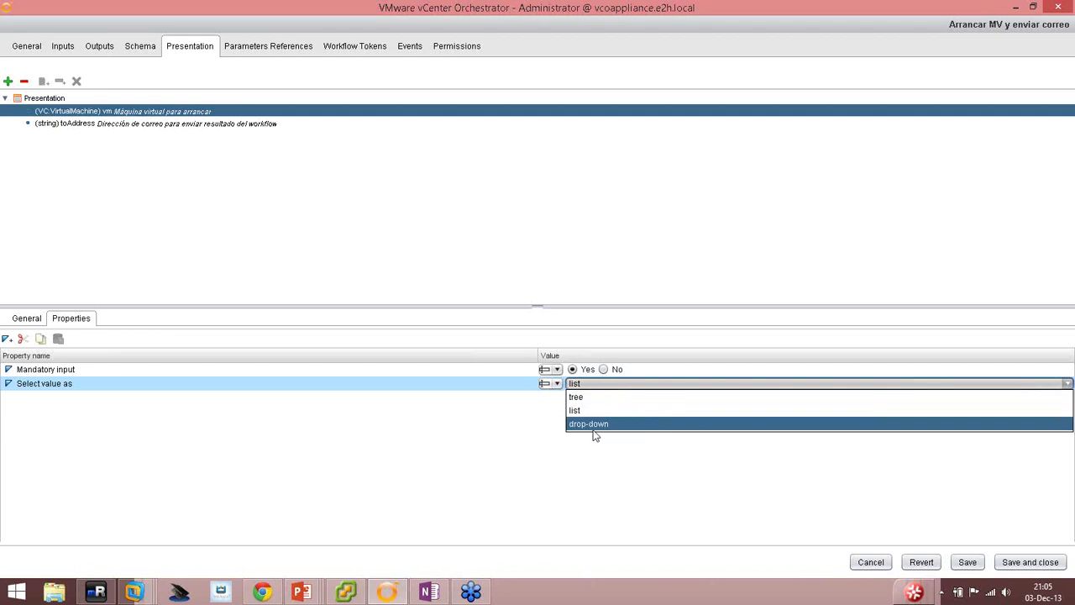
{"action": "left_click", "coordinate": [599, 384]}
{"action": "left_click", "coordinate": [599, 383]}
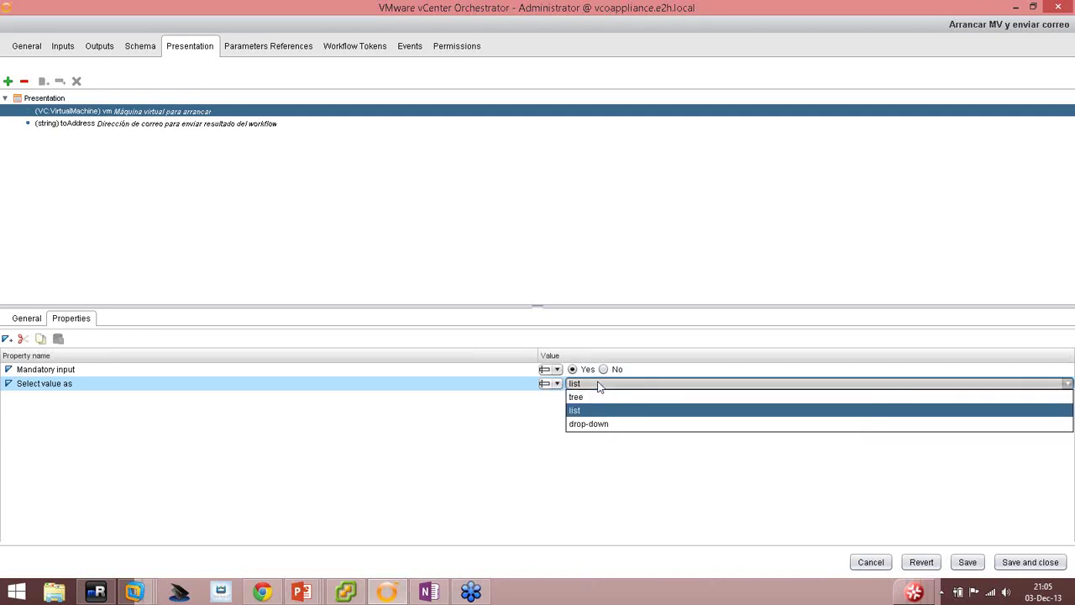
{"action": "left_click", "coordinate": [592, 386]}
{"action": "left_click", "coordinate": [597, 383]}
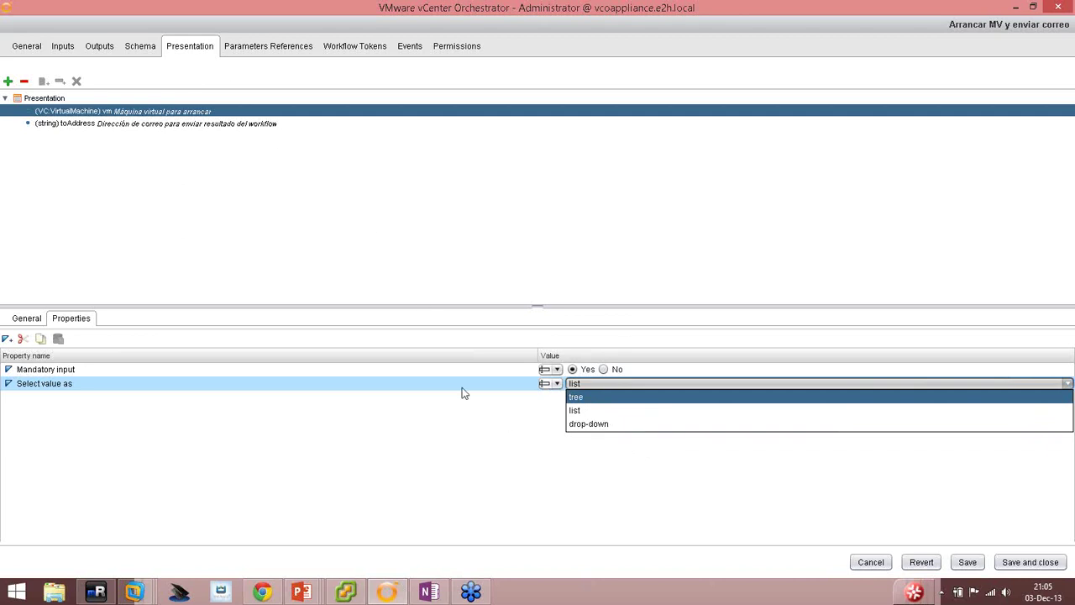
{"action": "left_click", "coordinate": [584, 415]}
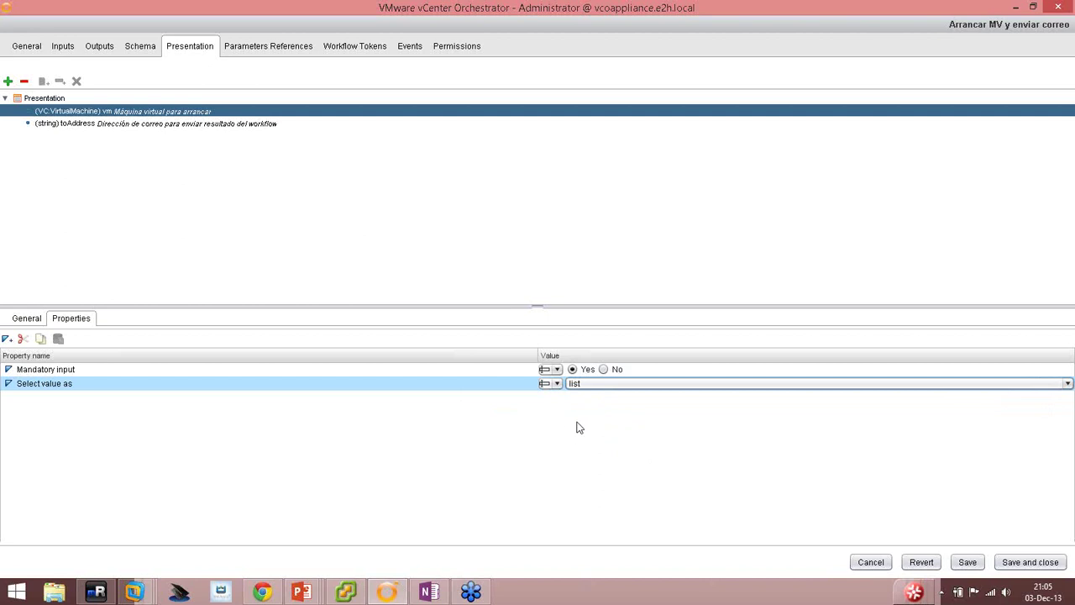
{"action": "left_click", "coordinate": [101, 124]}
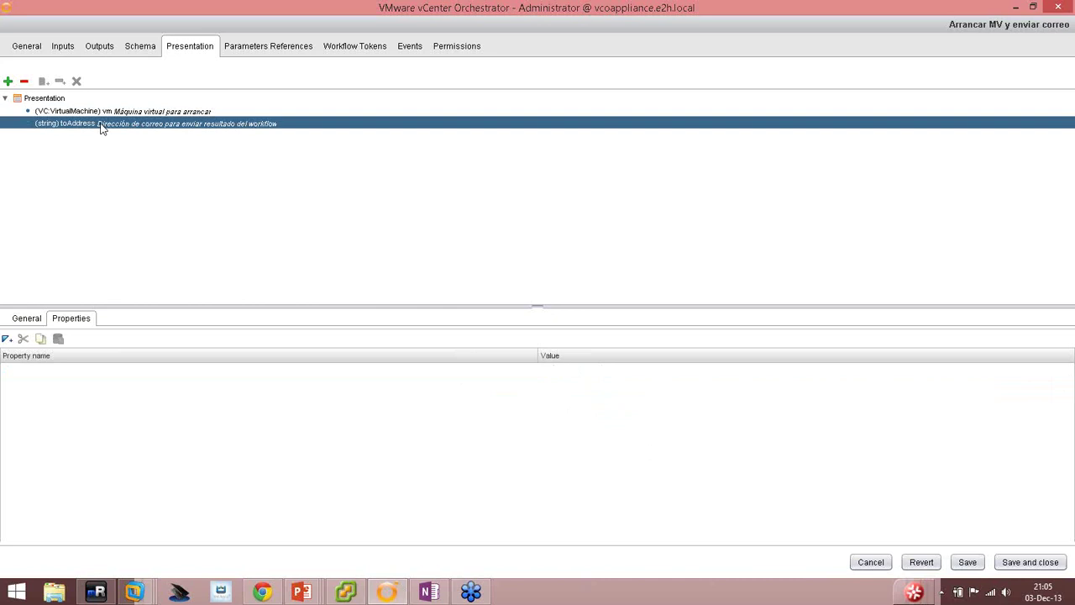
Add Mandatory input and an empty Matching regular expression property to the toAddress input.
{"action": "left_click", "coordinate": [26, 321]}
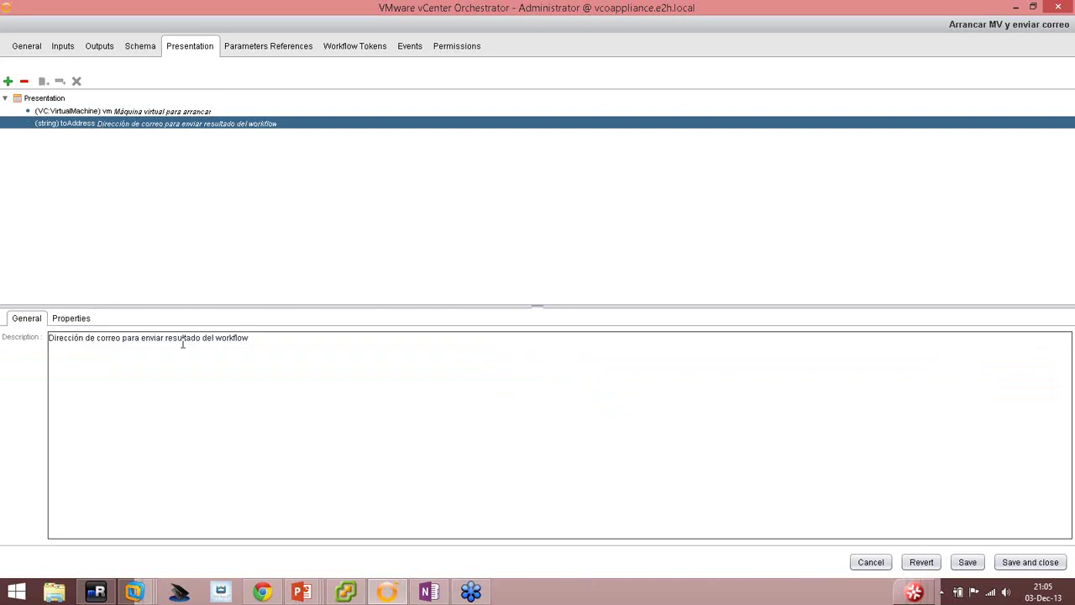
{"action": "left_click", "coordinate": [62, 322]}
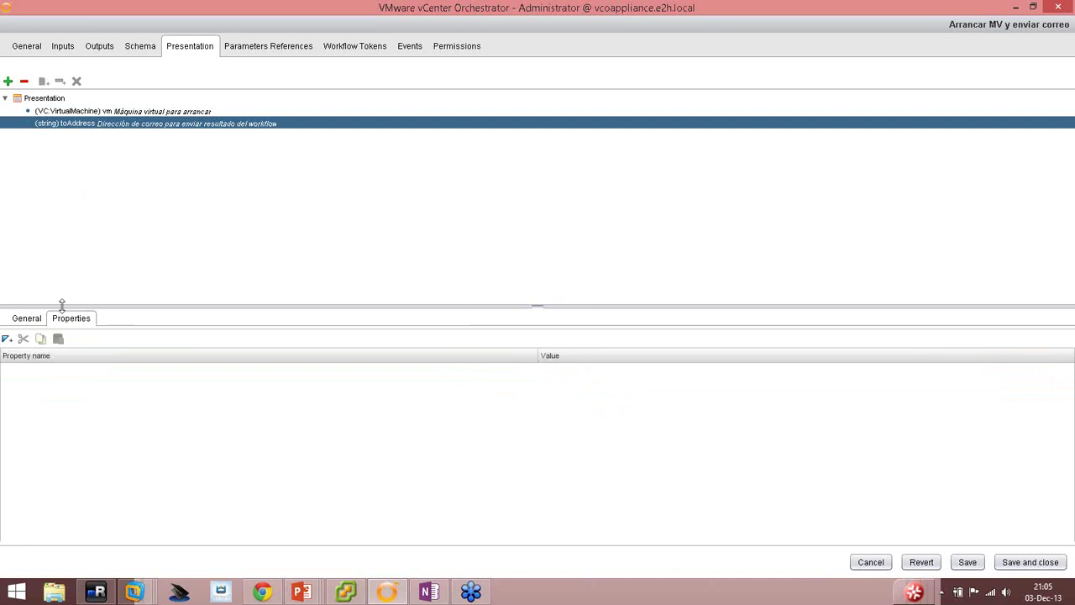
{"action": "left_click", "coordinate": [7, 339]}
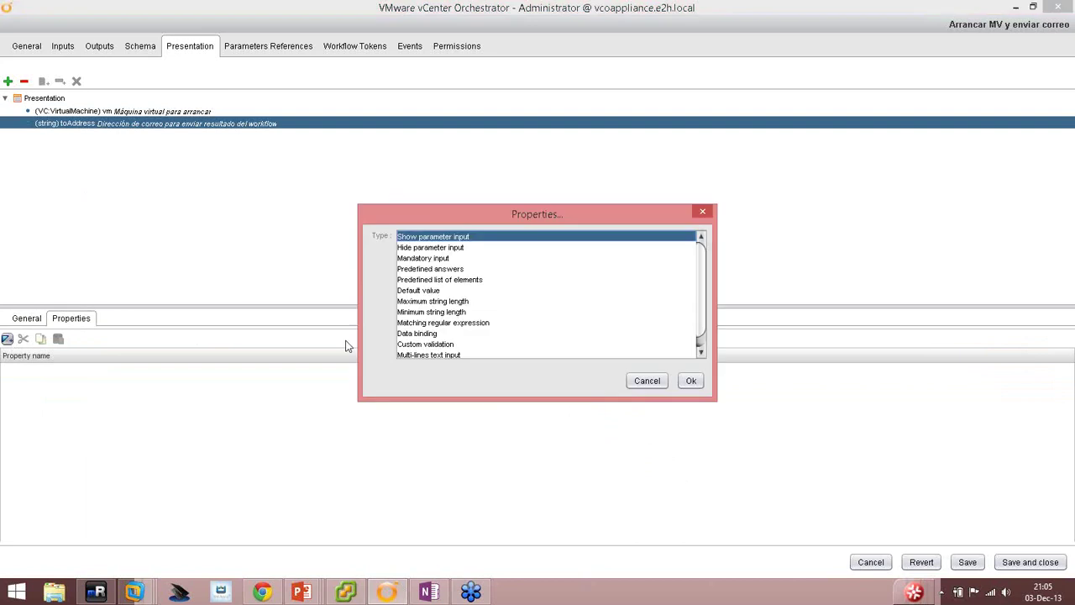
{"action": "double_click", "coordinate": [426, 259]}
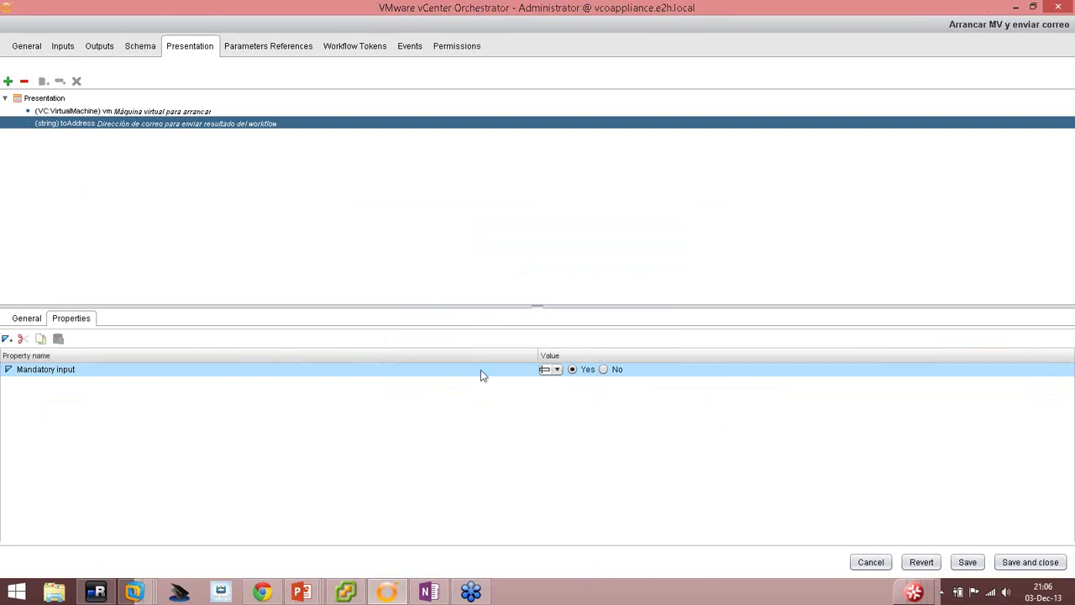
{"action": "left_click", "coordinate": [6, 339]}
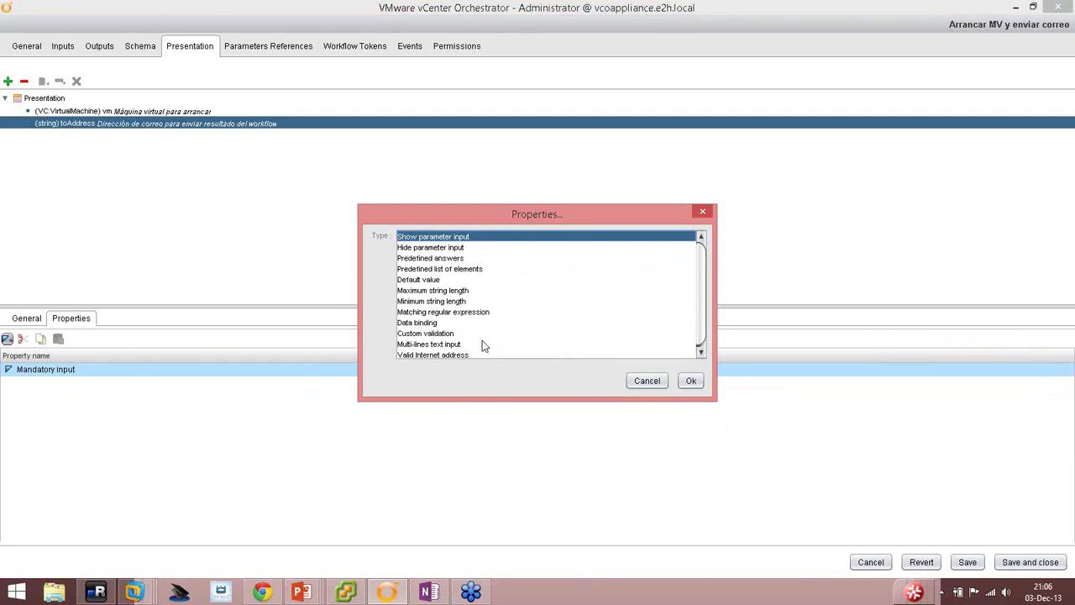
{"action": "left_click", "coordinate": [464, 312]}
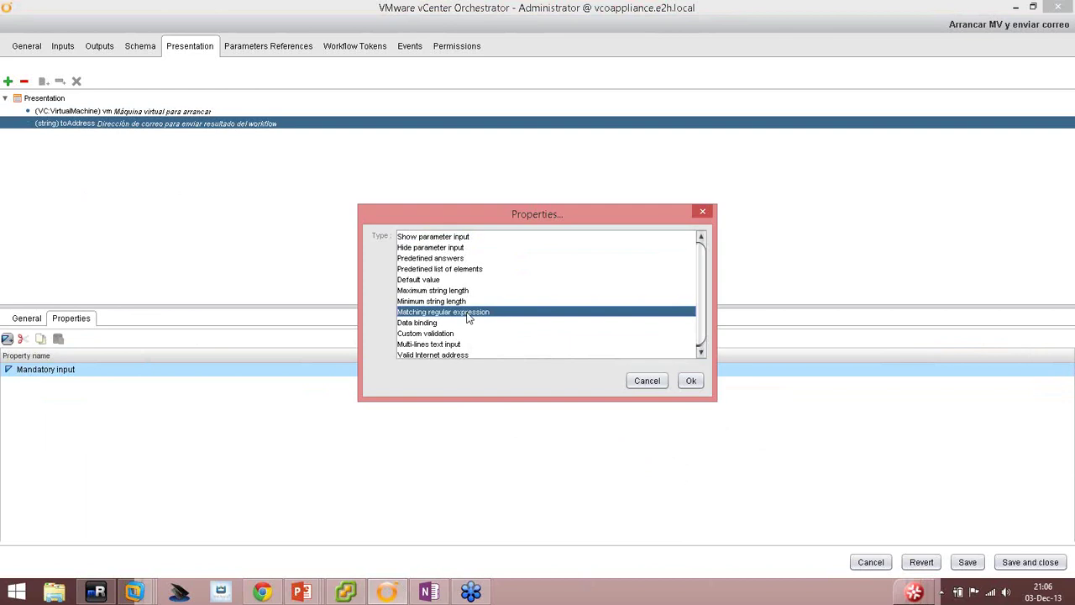
{"action": "double_click", "coordinate": [468, 317]}
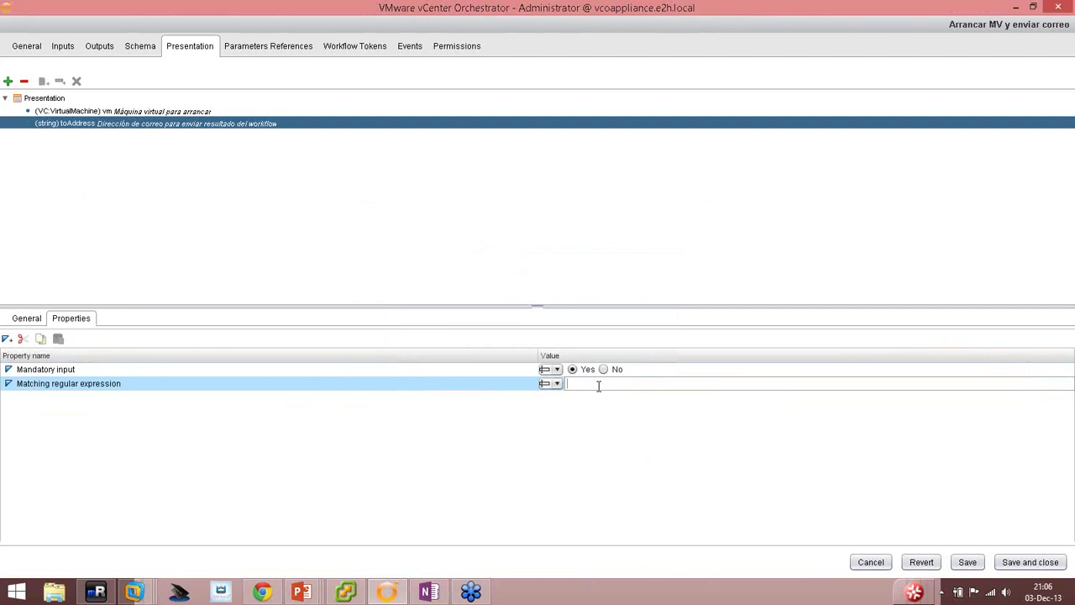
Type the regex user-name part [a-zA-Z0-9_%-+.]+@[ and copy the a-zA-Z0-9 range.
{"action": "type", "text": "[a"}
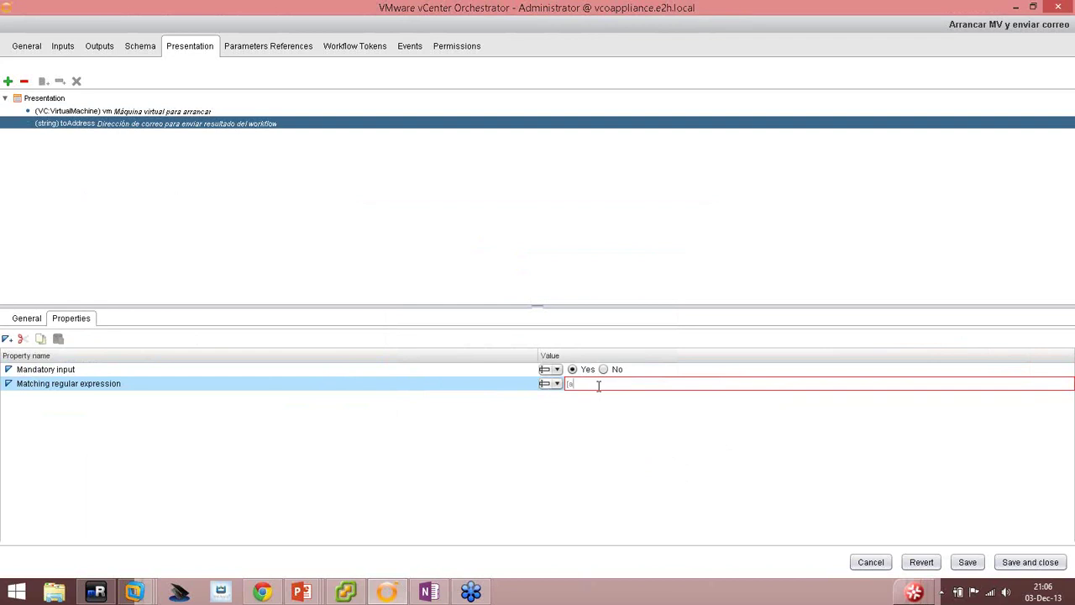
{"action": "type", "text": "-zA-Z0-"}
{"action": "type", "text": "9_%"}
{"action": "type", "text": "-+.]"}
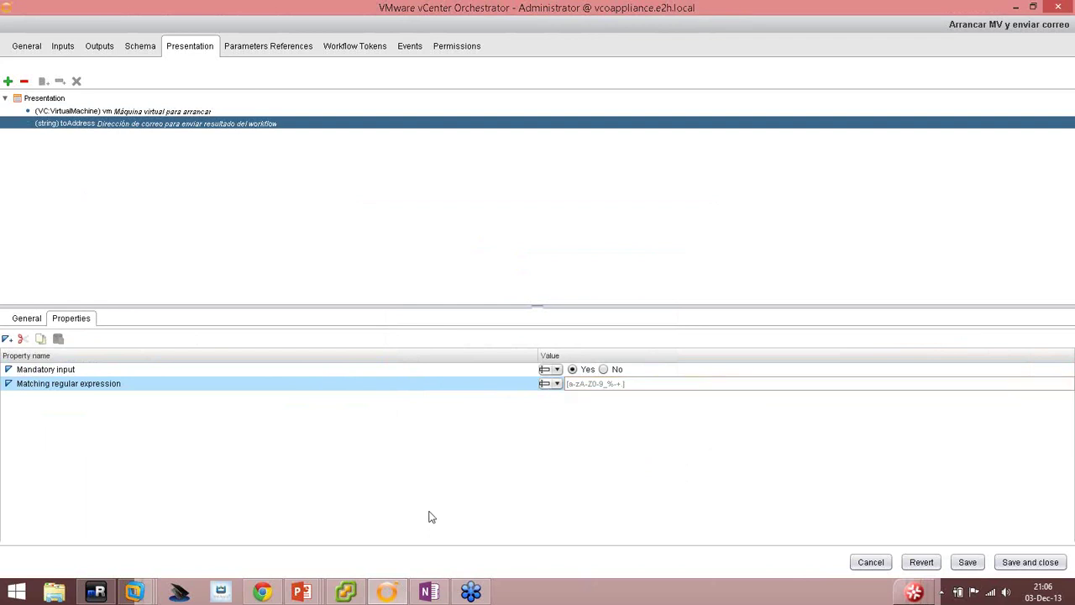
{"action": "type", "text": "+@"}
{"action": "type", "text": "["}
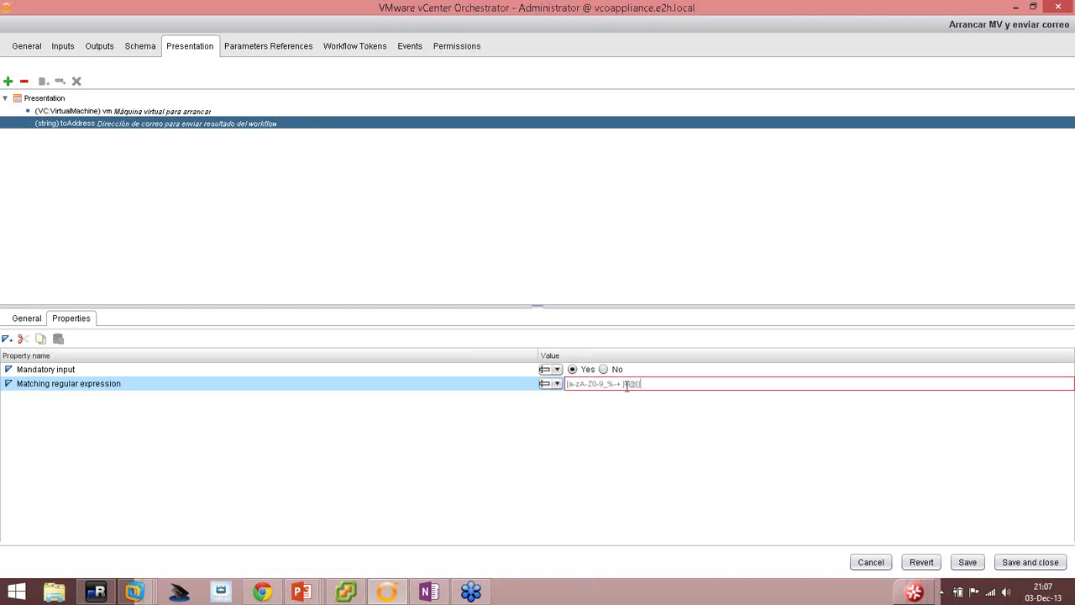
{"action": "left_click_drag", "start_coordinate": [625, 384], "coordinate": [631, 384]}
{"action": "left_click_drag", "start_coordinate": [604, 384], "coordinate": [570, 384]}
{"action": "key", "text": "ctrl+c"}
Complete the regex domain part by pasting a-zA-Z0-9 and adding -.]+\.[a-zA-Z with {2,4}.
{"action": "left_click", "coordinate": [640, 383]}
{"action": "key", "text": "ctrl+v"}
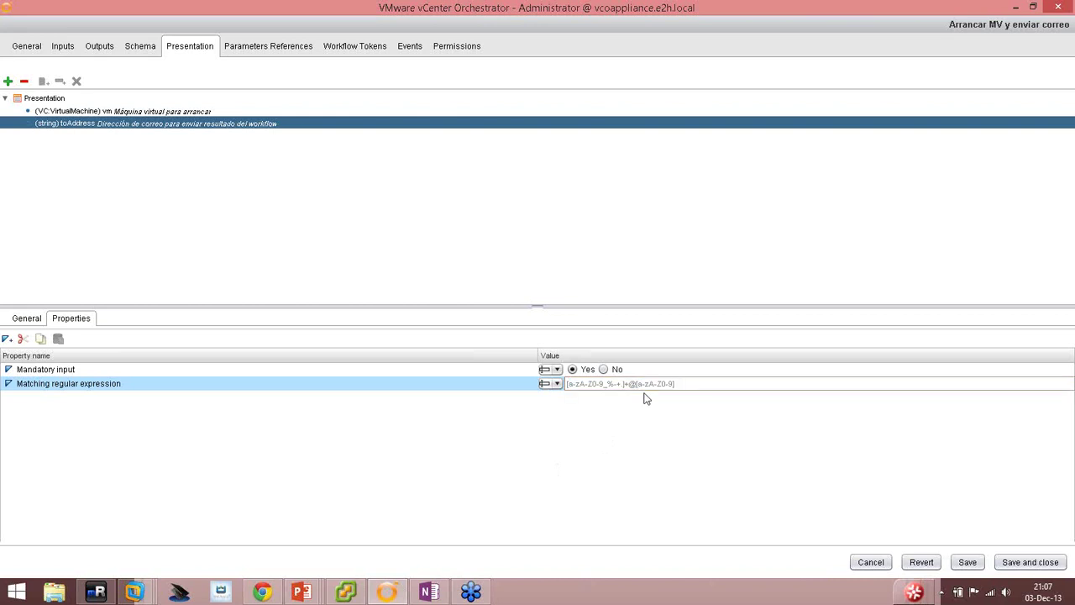
{"action": "type", "text": "-"}
{"action": "type", "text": ".]+"}
{"action": "type", "text": "\\."}
{"action": "type", "text": "["}
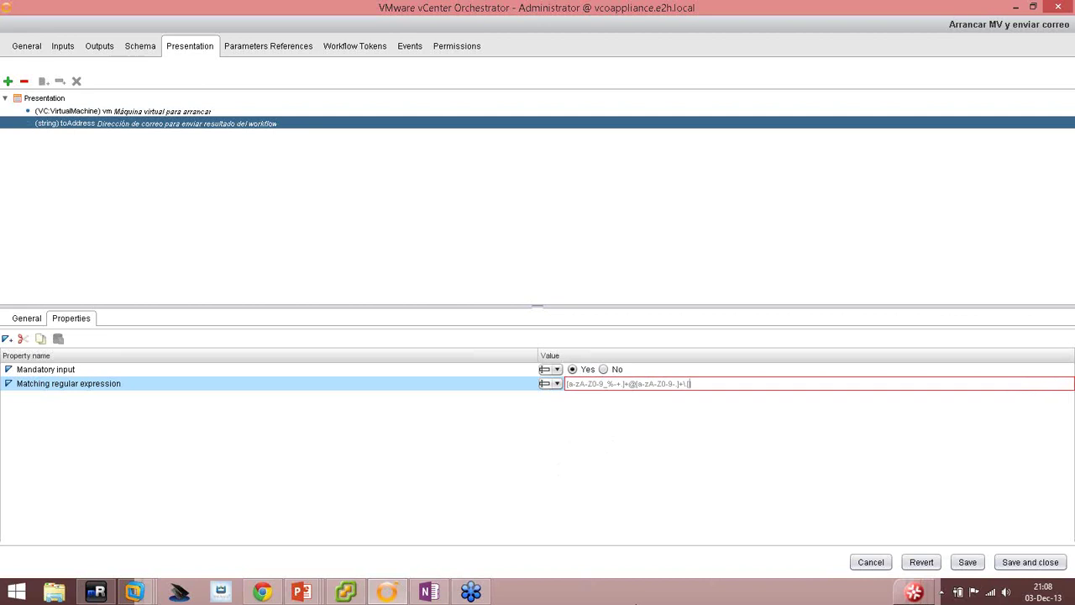
{"action": "type", "text": "a-z"}
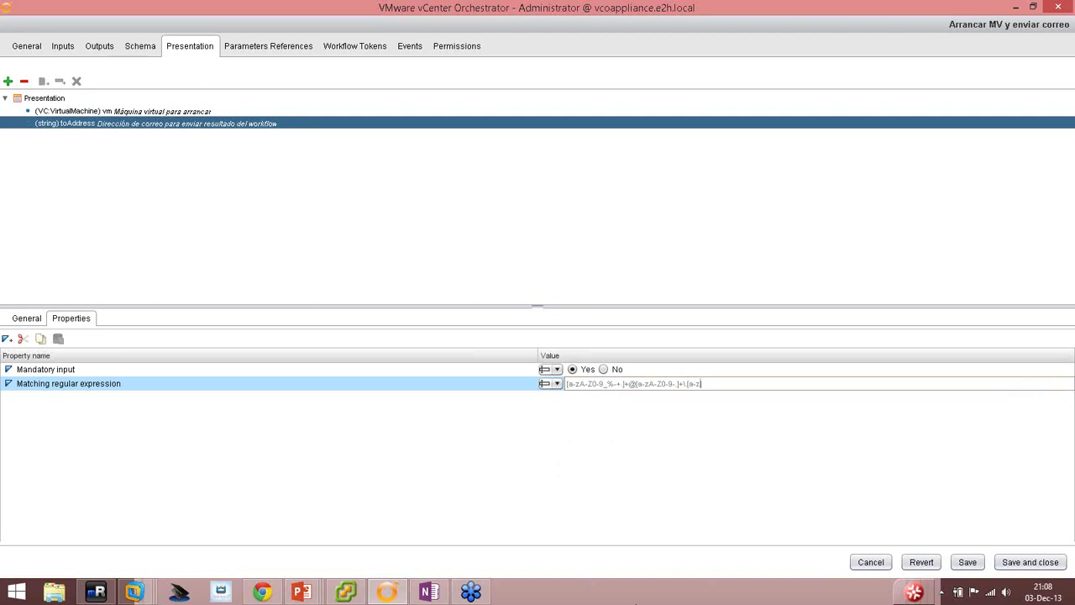
{"action": "type", "text": "A-Z"}
{"action": "type", "text": "{"}
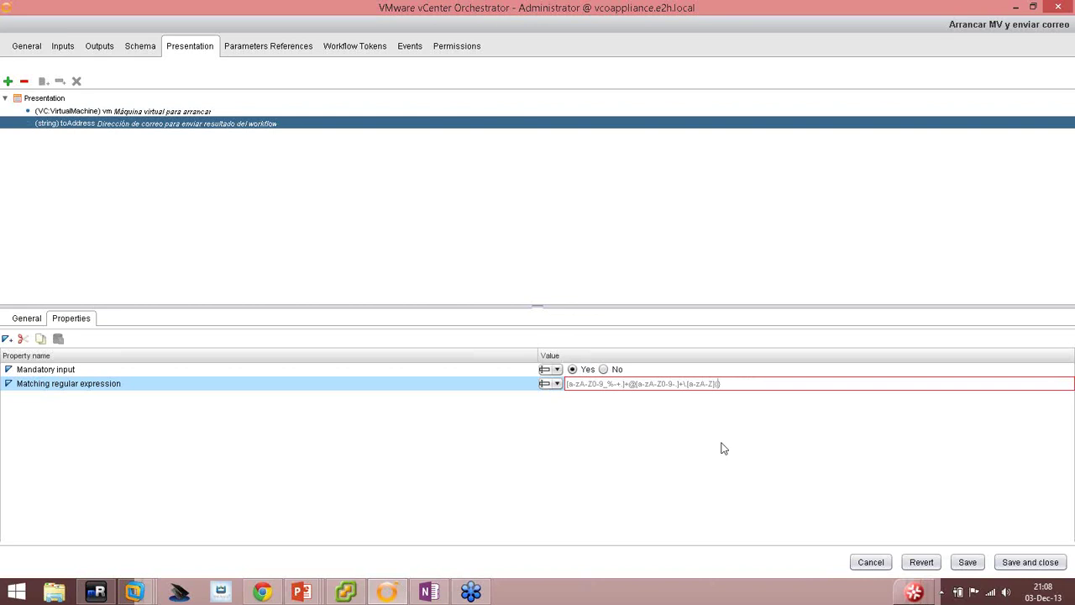
{"action": "type", "text": "2,}"}
{"action": "type", "text": "4"}
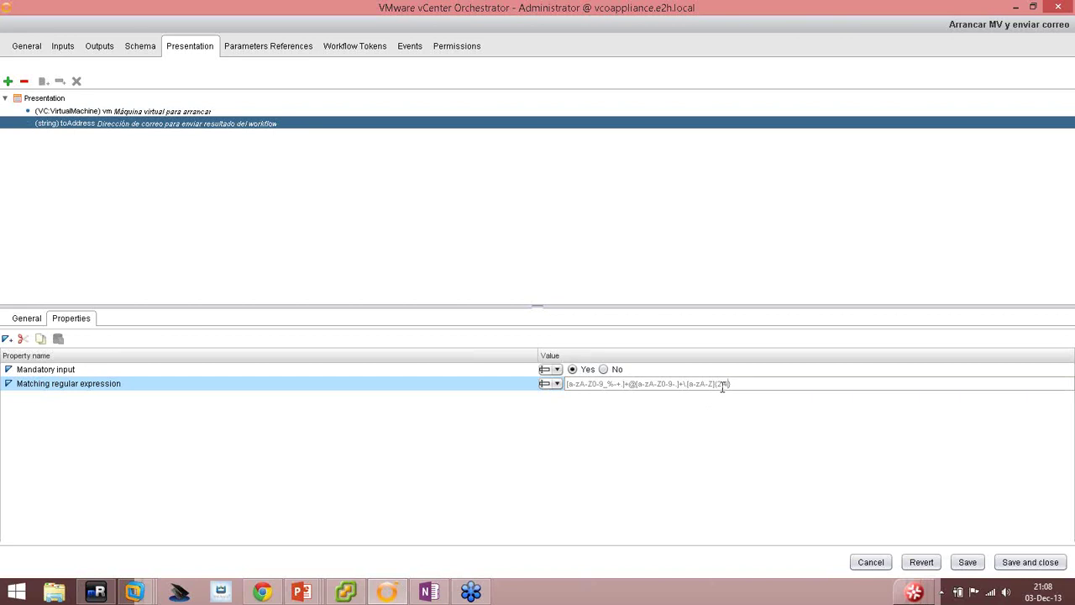
Highlight the {2,4} quantifier ending the e-mail regex, recheck the inputs, and save the workflow.
{"action": "left_click_drag", "start_coordinate": [744, 385], "coordinate": [710, 386]}
{"action": "left_click", "coordinate": [745, 384]}
{"action": "key", "text": "shift+Left"}
{"action": "key", "text": "shift+Left"}
{"action": "key", "text": "shift+Left"}
{"action": "key", "text": "shift+Left"}
{"action": "key", "text": "shift+Left"}
{"action": "left_click", "coordinate": [743, 384]}
{"action": "left_click_drag", "start_coordinate": [733, 383], "coordinate": [715, 383]}
{"action": "left_click", "coordinate": [153, 113]}
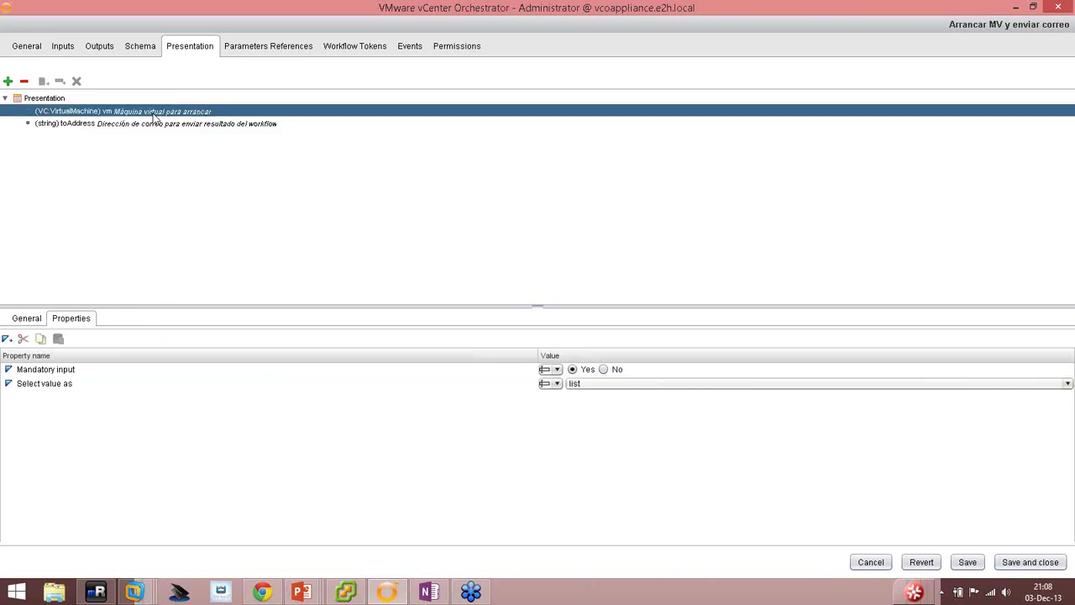
{"action": "left_click", "coordinate": [156, 123]}
{"action": "left_click", "coordinate": [966, 561]}
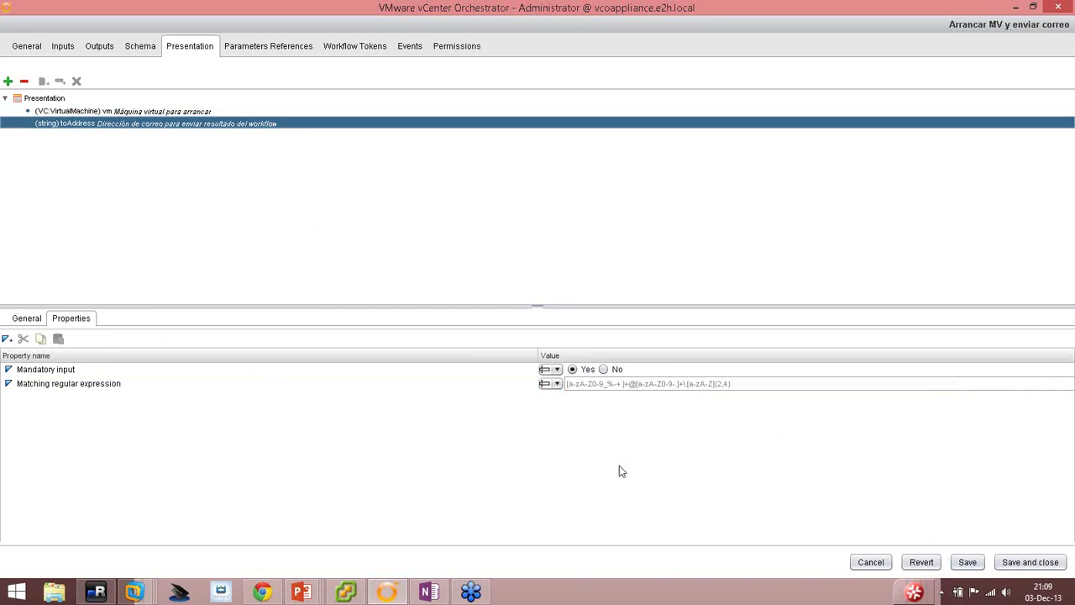
Advance the PowerPoint slide show to slide 16, then return to Orchestrator.
{"action": "mouse_move", "coordinate": [301, 590]}
{"action": "left_click", "coordinate": [302, 539]}
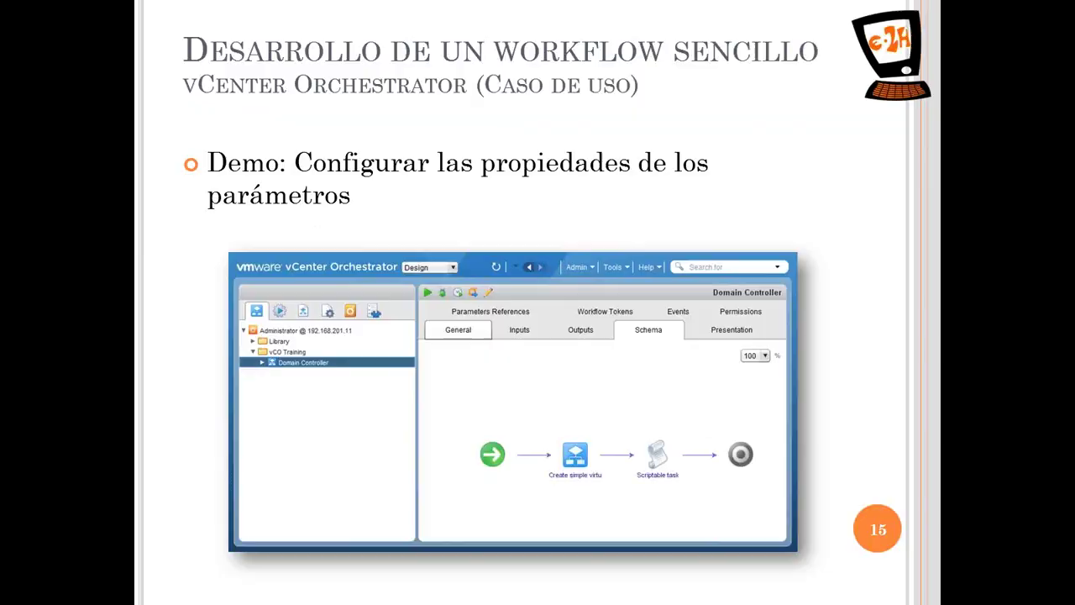
{"action": "key", "text": "Right"}
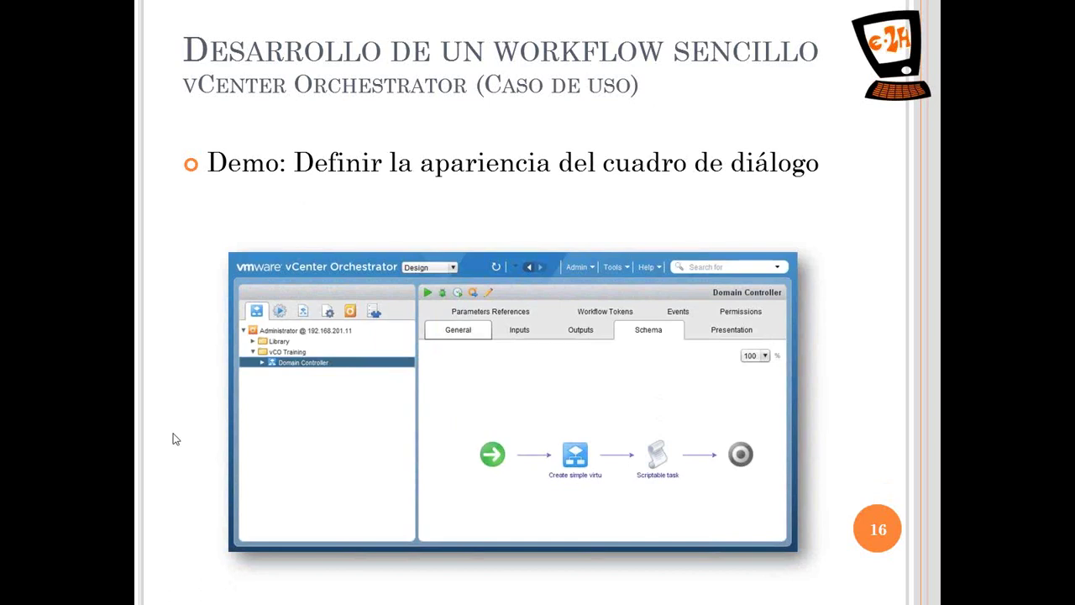
{"action": "key", "text": "alt+Tab"}
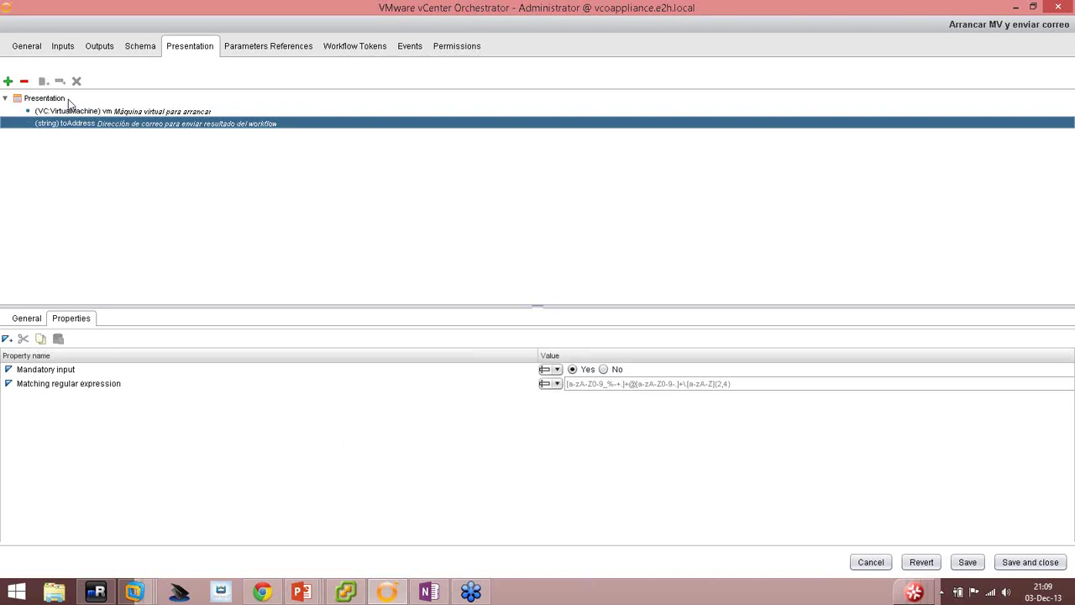
Create a display group under Presentation named 'Máquina virtual', removing the extra New step.
{"action": "left_click", "coordinate": [68, 99]}
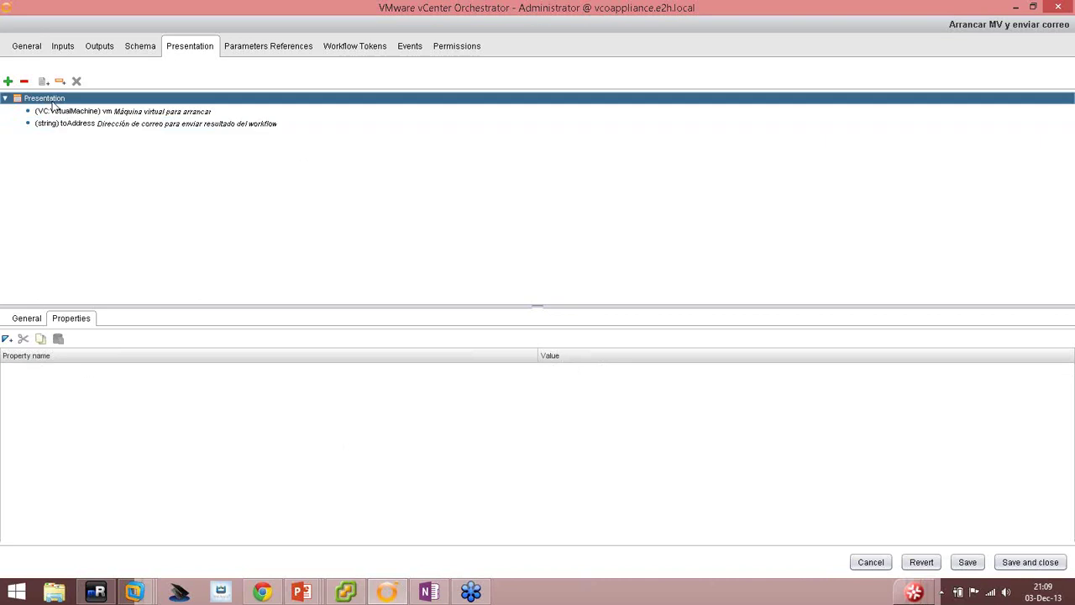
{"action": "right_click", "coordinate": [54, 103]}
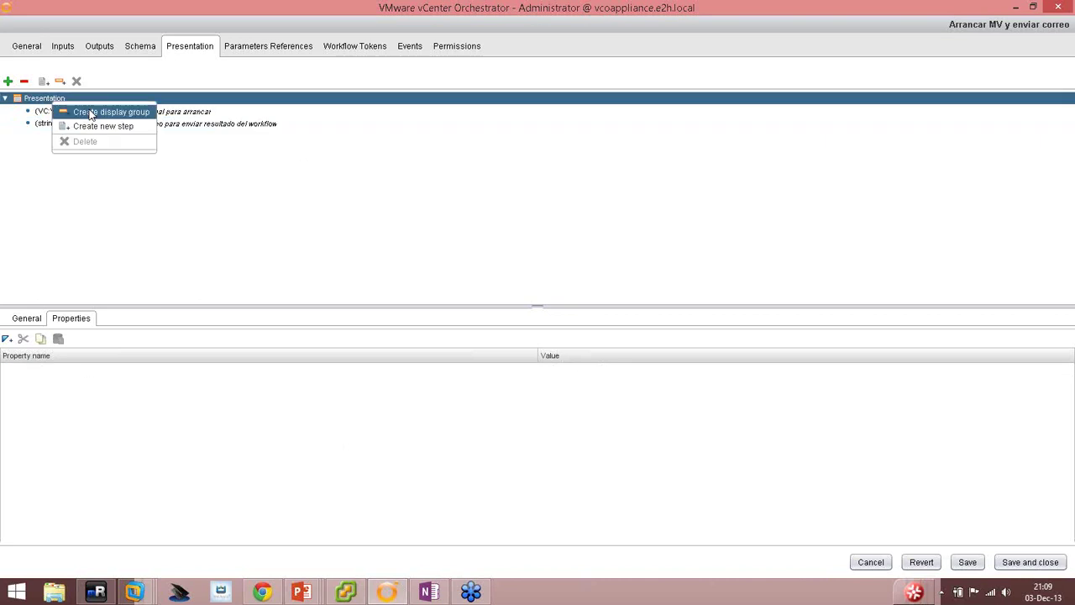
{"action": "left_click", "coordinate": [93, 112]}
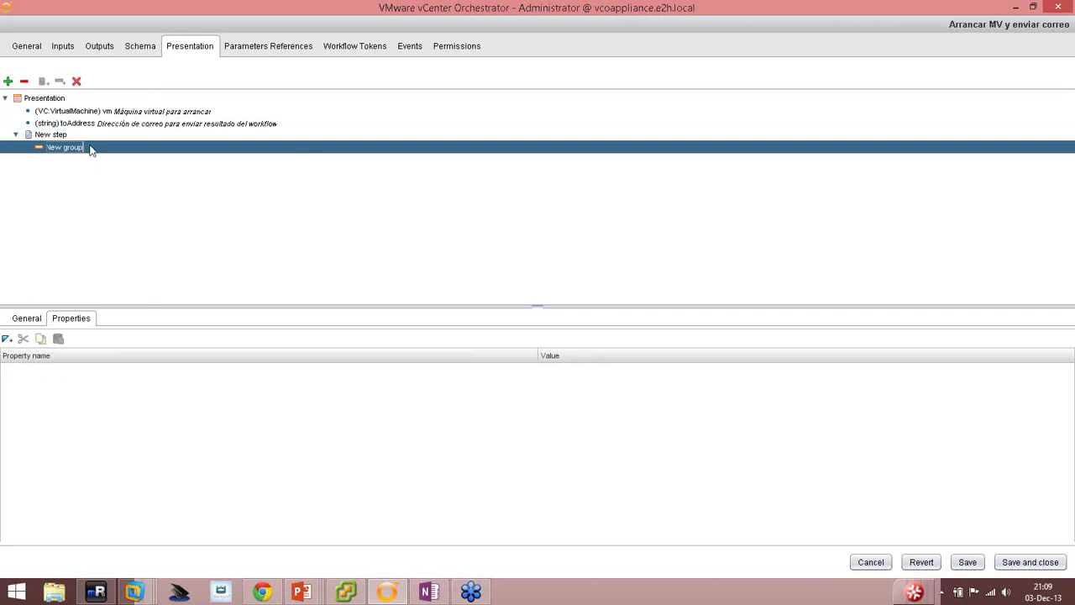
{"action": "left_click", "coordinate": [55, 136]}
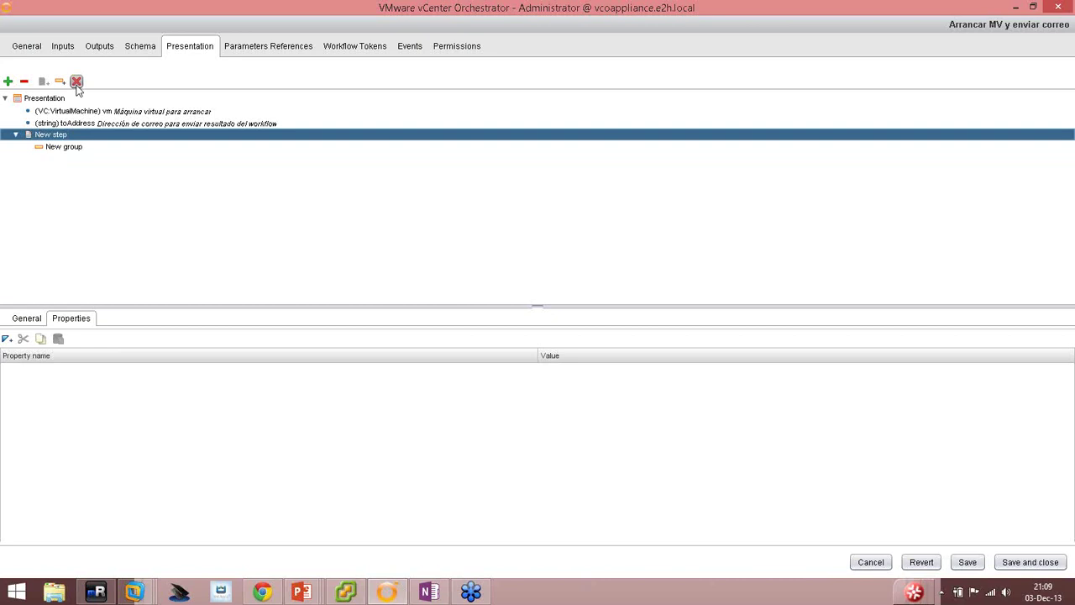
{"action": "left_click", "coordinate": [76, 81]}
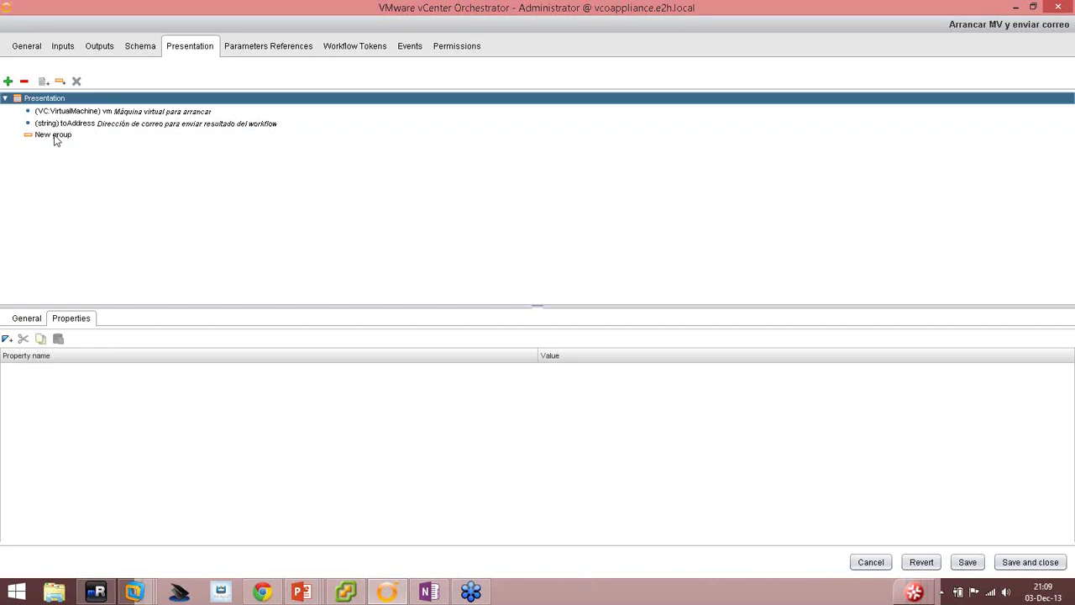
{"action": "left_click", "coordinate": [55, 136]}
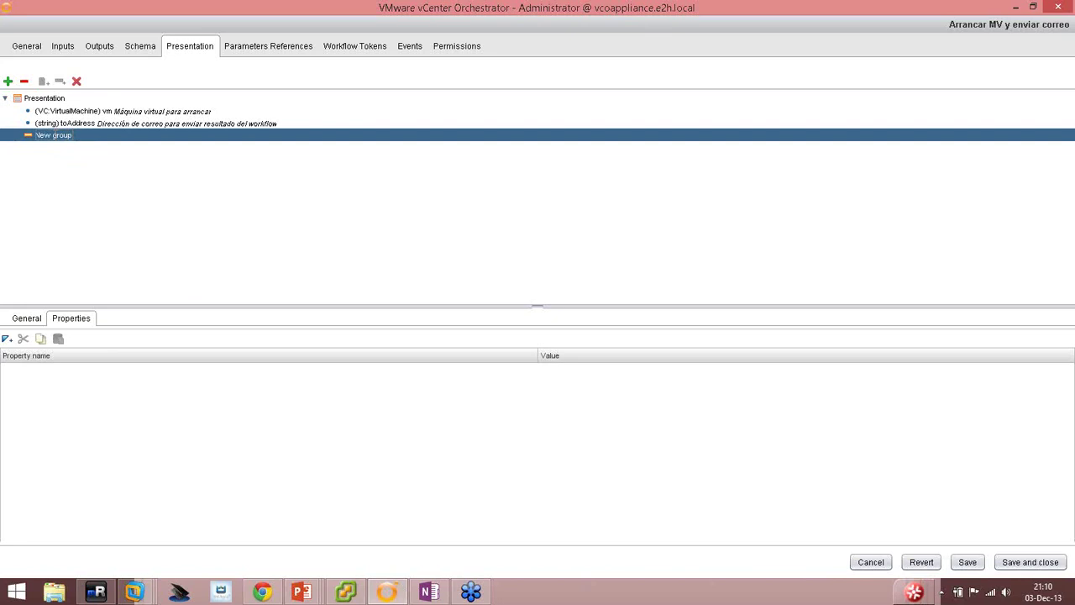
{"action": "type", "text": "Máquina"}
{"action": "type", "text": " virtual"}
{"action": "key", "text": "Return"}
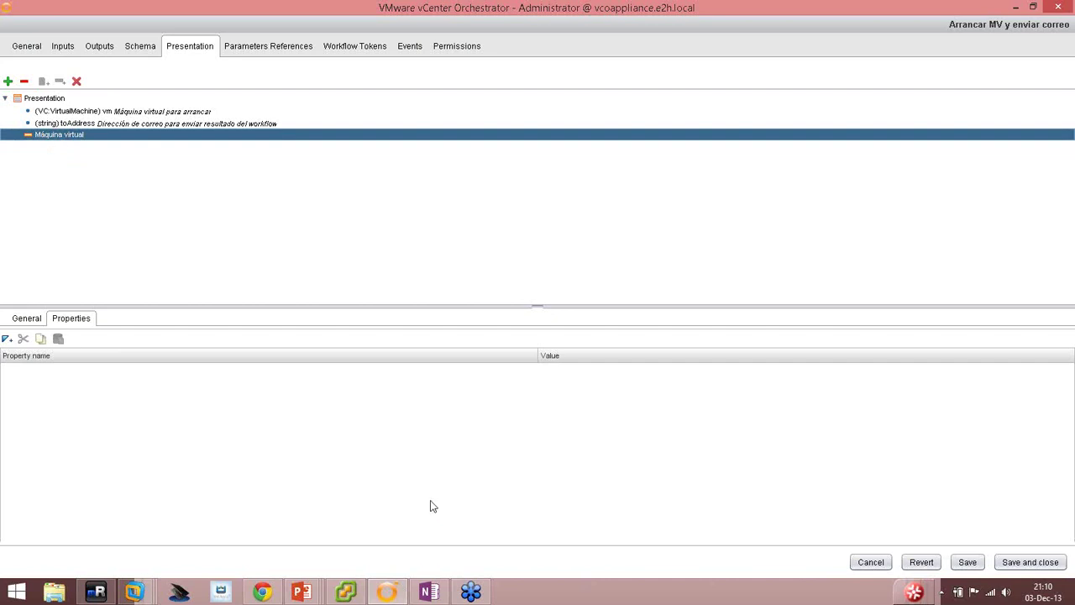
Describe the group as 'Seleccionar la máquina virtual a arrancar' and move the vm input into it.
{"action": "left_click", "coordinate": [38, 318]}
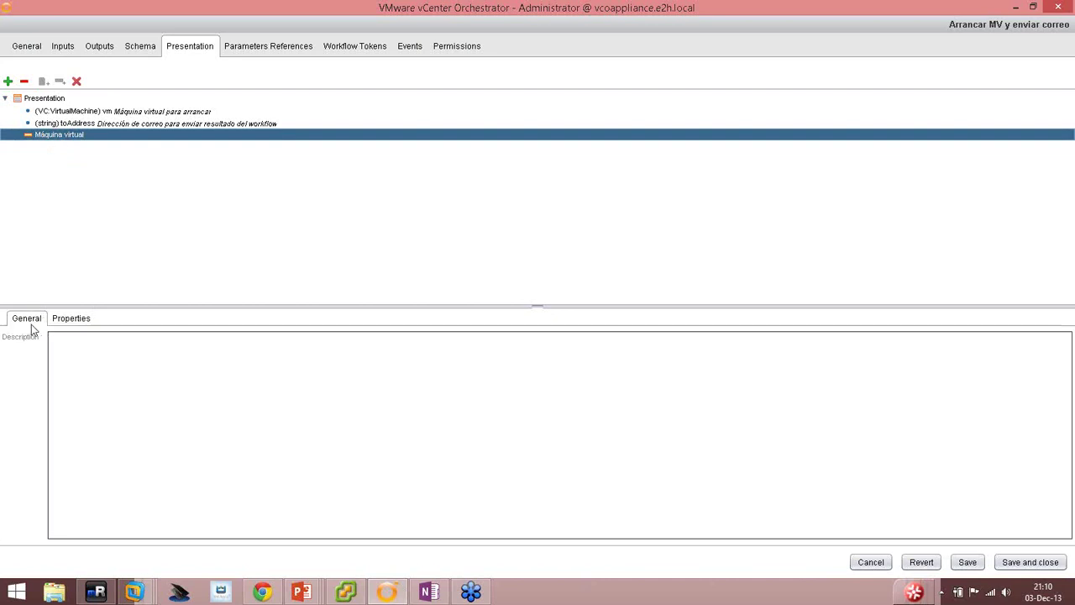
{"action": "left_click", "coordinate": [126, 377]}
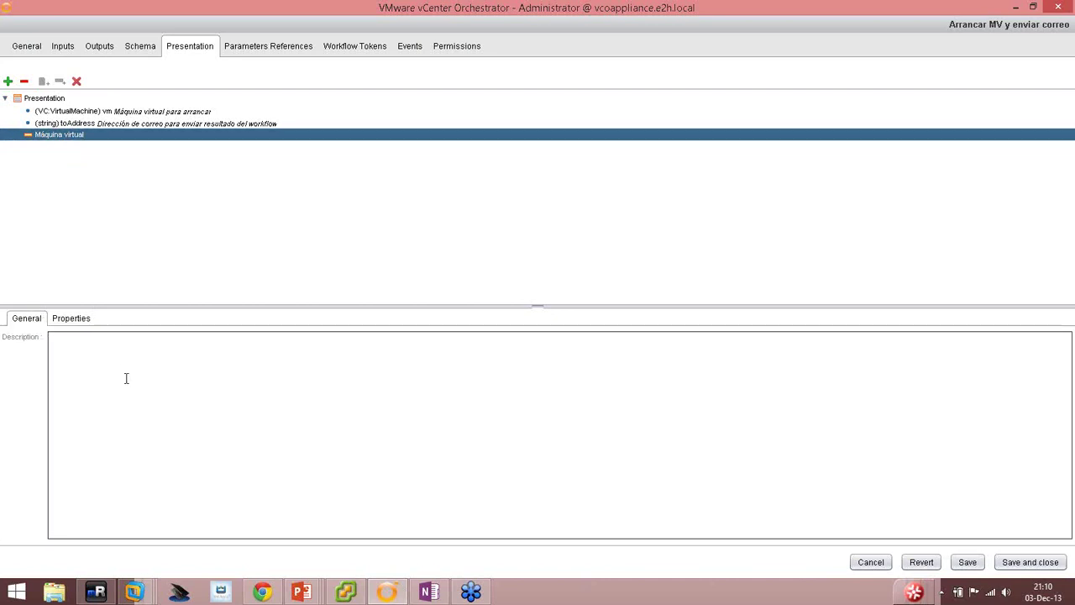
{"action": "type", "text": "Seleccionar"}
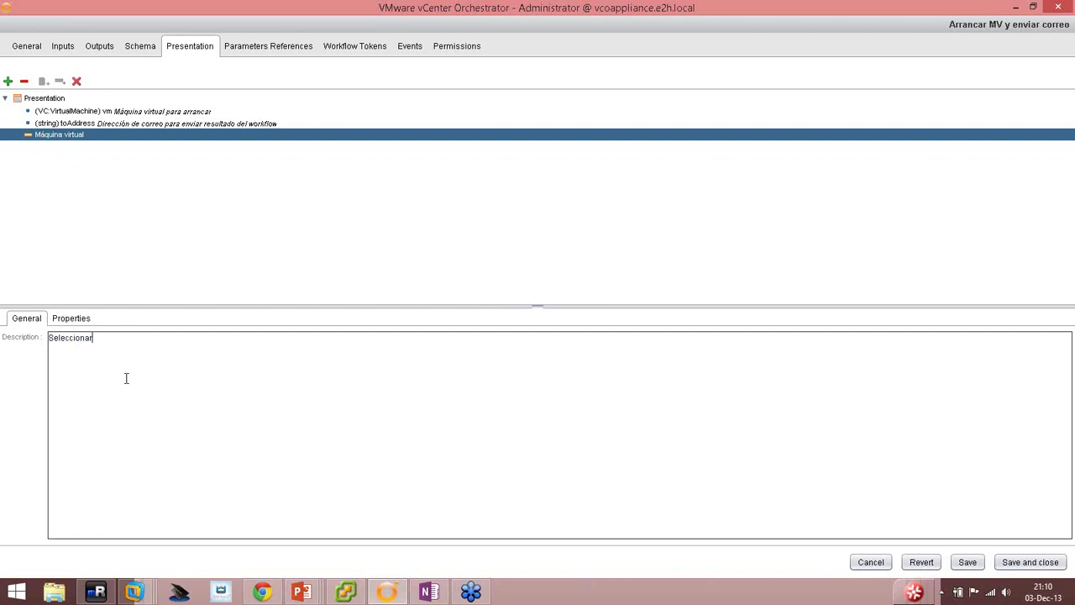
{"action": "type", "text": " la máquina virtual a arrancar"}
{"action": "left_click", "coordinate": [87, 114]}
{"action": "left_click_drag", "start_coordinate": [87, 114], "coordinate": [79, 139]}
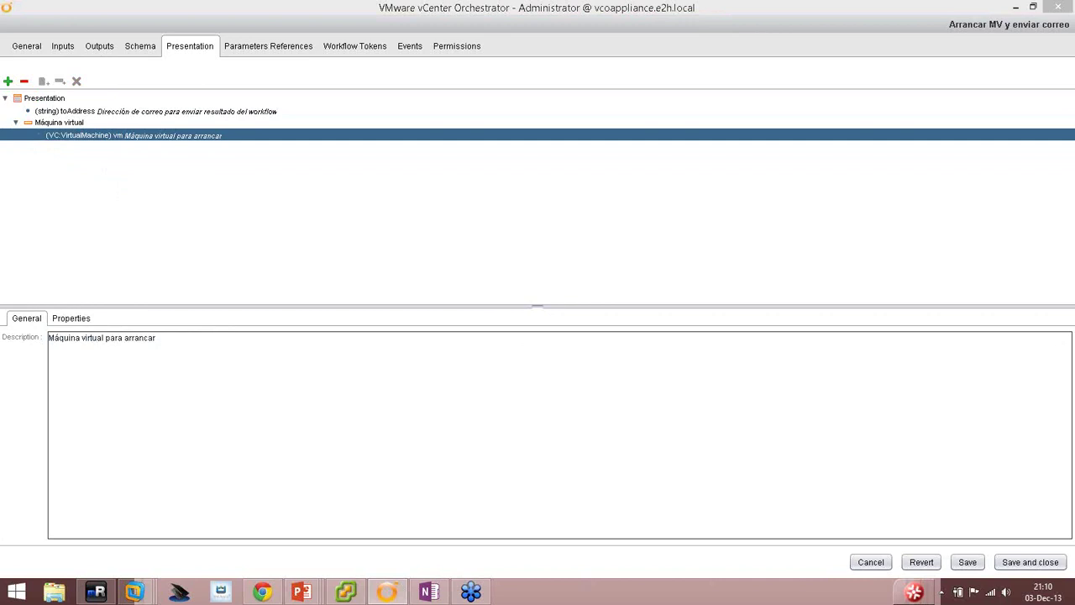
{"action": "left_click", "coordinate": [17, 324]}
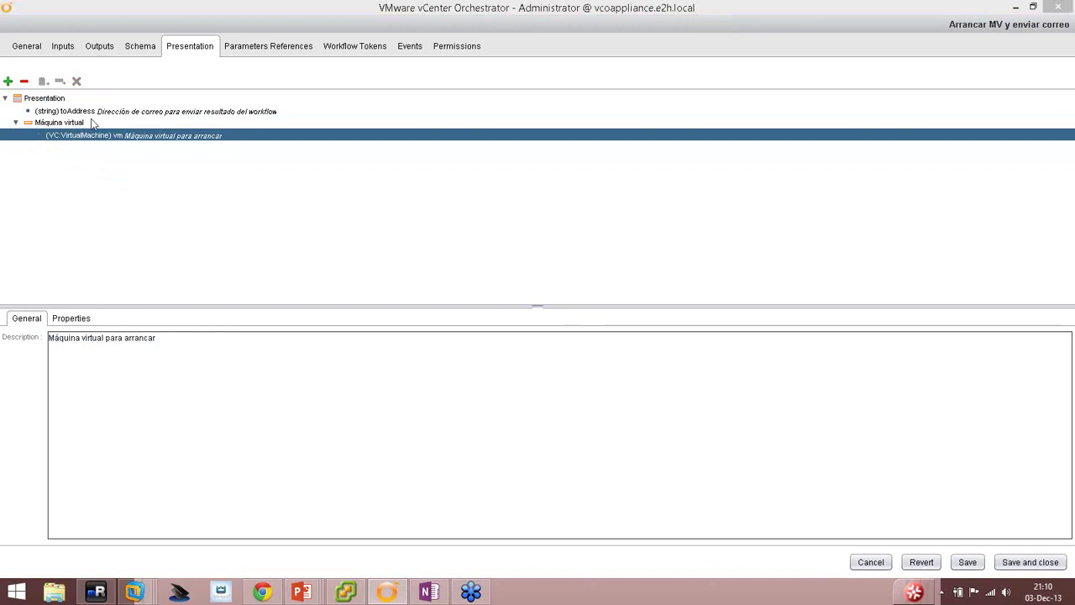
Create a second display group named 'Dirección de correo', removing the extra New step.
{"action": "left_click", "coordinate": [49, 99]}
{"action": "right_click", "coordinate": [49, 99]}
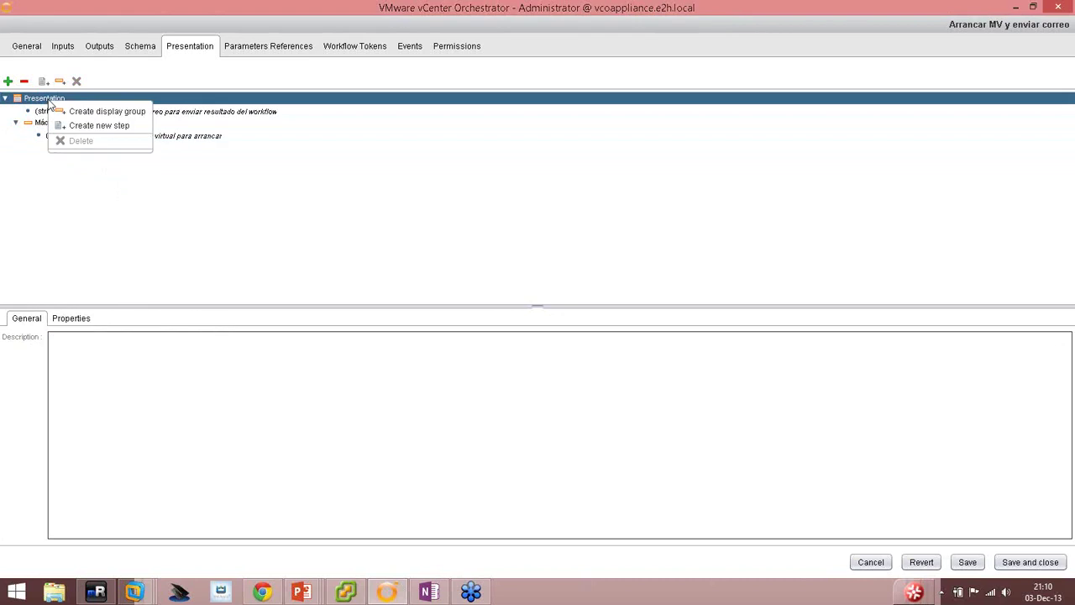
{"action": "left_click", "coordinate": [84, 109]}
{"action": "left_click", "coordinate": [72, 144]}
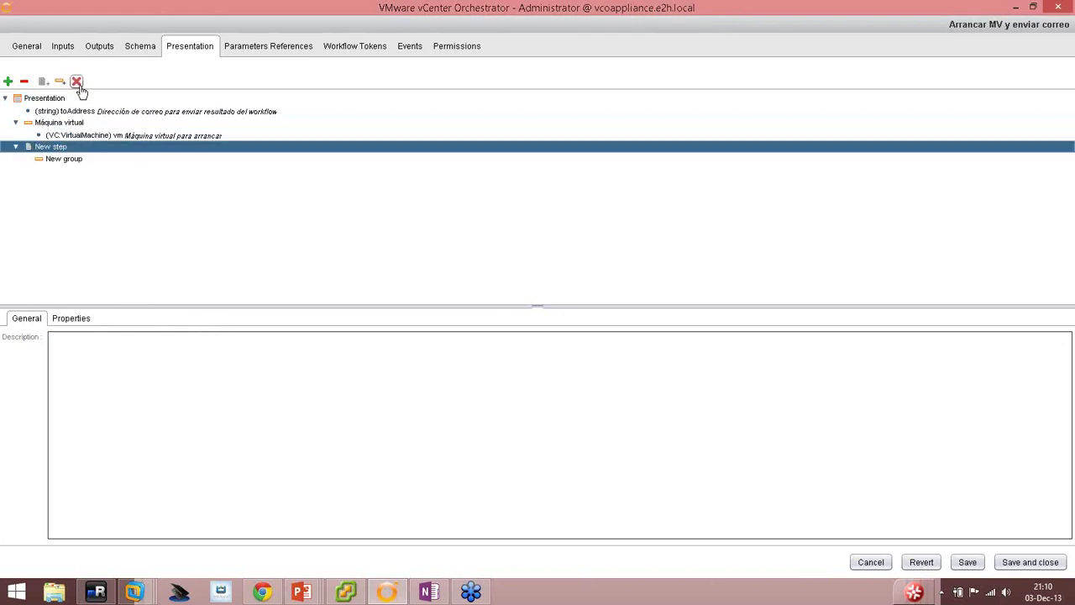
{"action": "left_click", "coordinate": [76, 81]}
{"action": "left_click", "coordinate": [59, 136]}
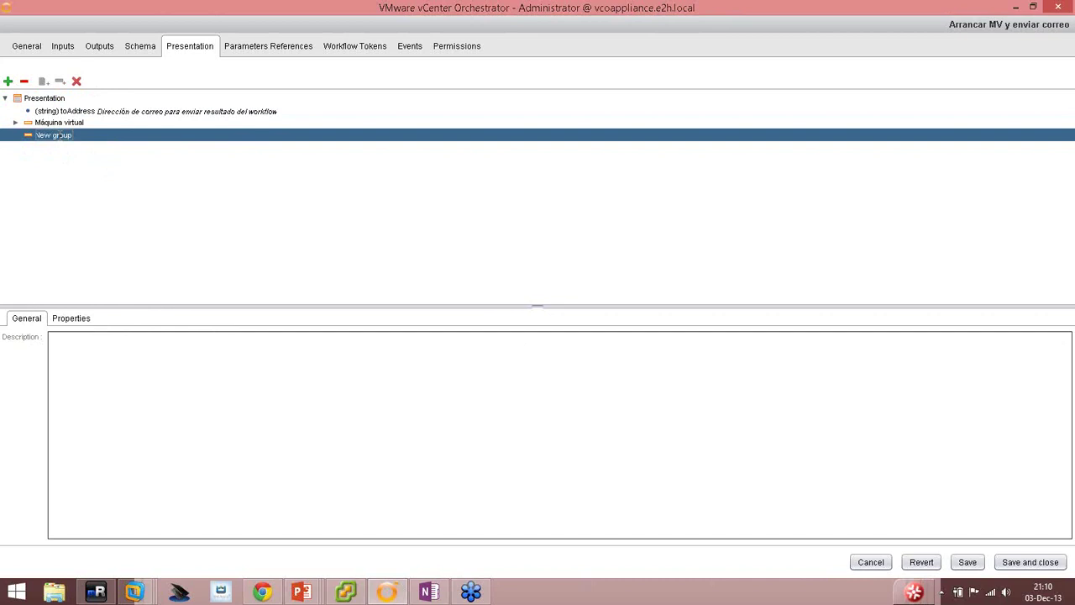
{"action": "type", "text": "Direcci"}
{"action": "type", "text": "ón de correo"}
{"action": "key", "text": "Return"}
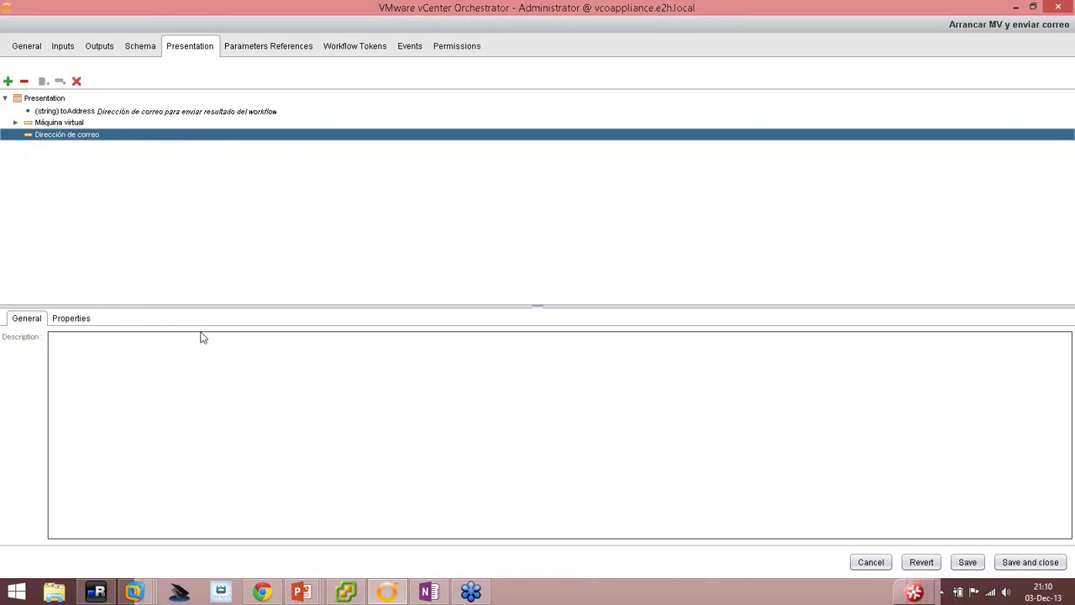
Describe it as the address to notify once the VM is powered on, move toAddress in, and save.
{"action": "left_click", "coordinate": [66, 347]}
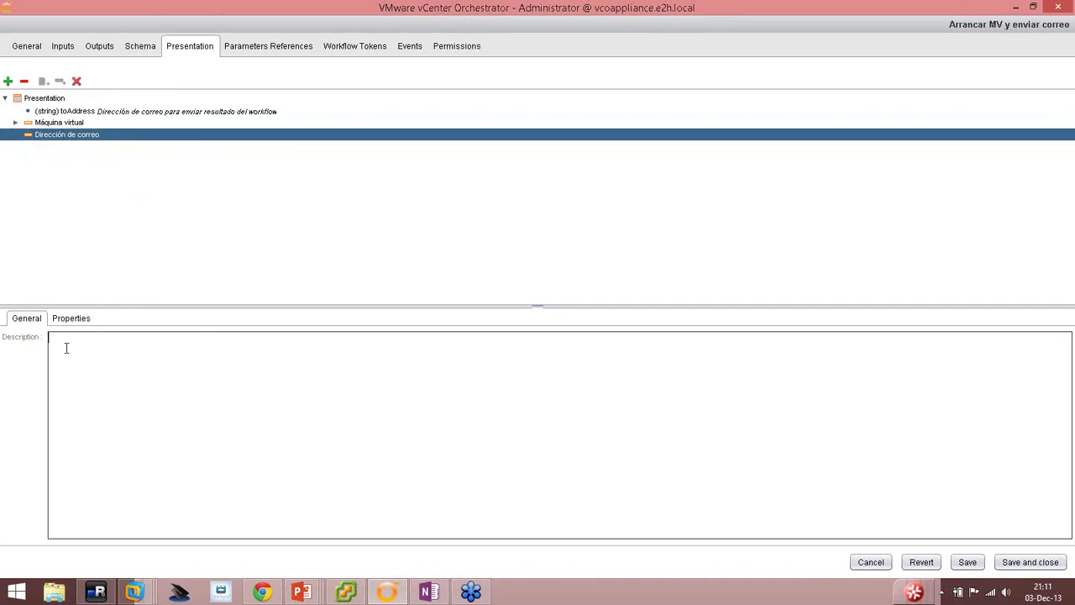
{"action": "type", "text": "Introducir dirección de correo "}
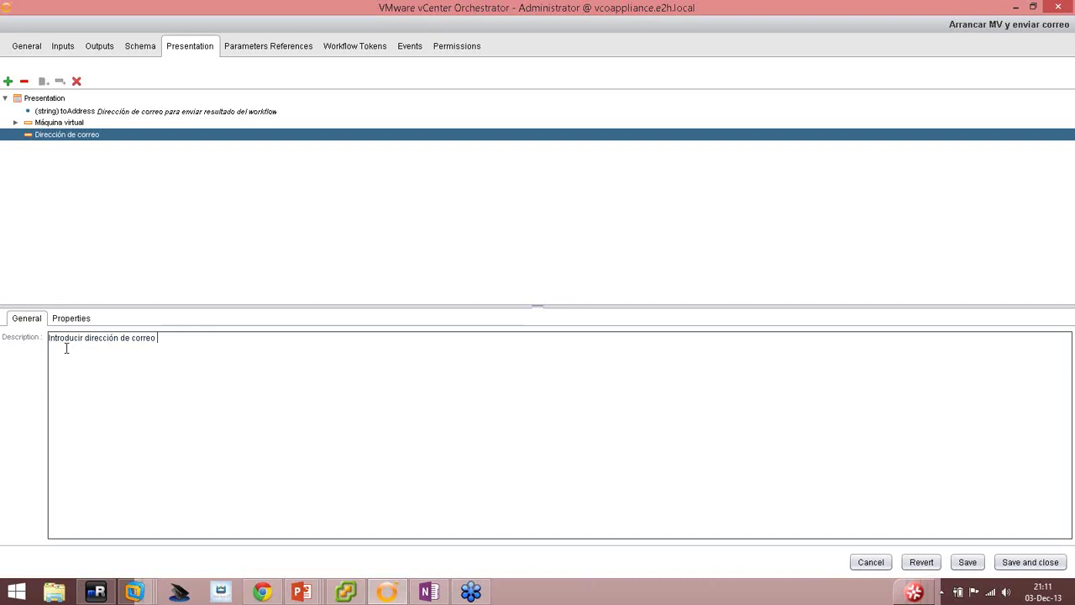
{"action": "type", "text": "de la persona "}
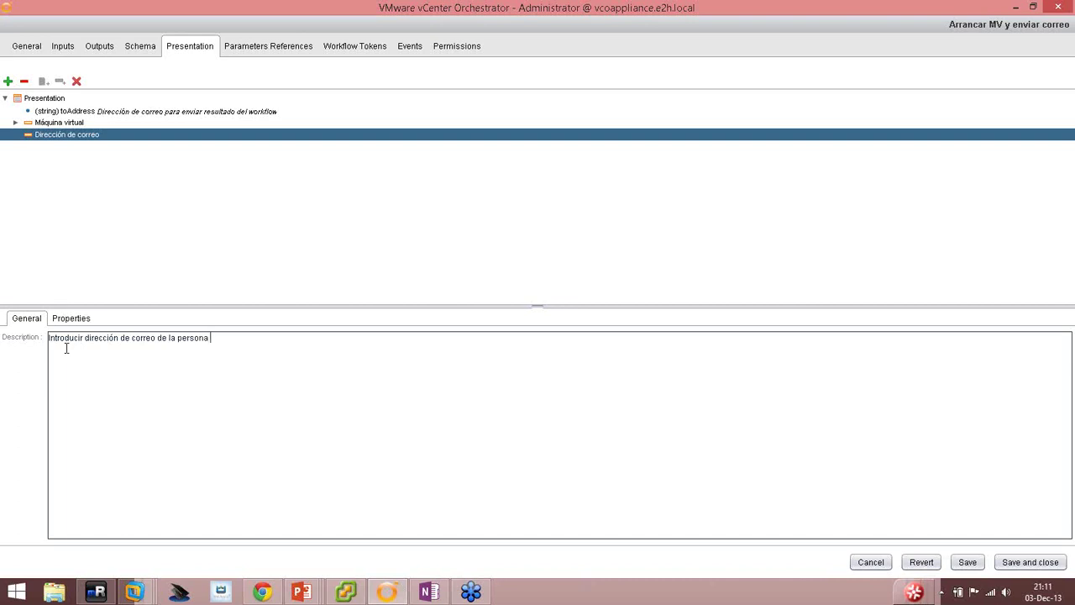
{"action": "type", "text": "a notificar cuando e"}
{"action": "type", "text": "sta máquina virtual "}
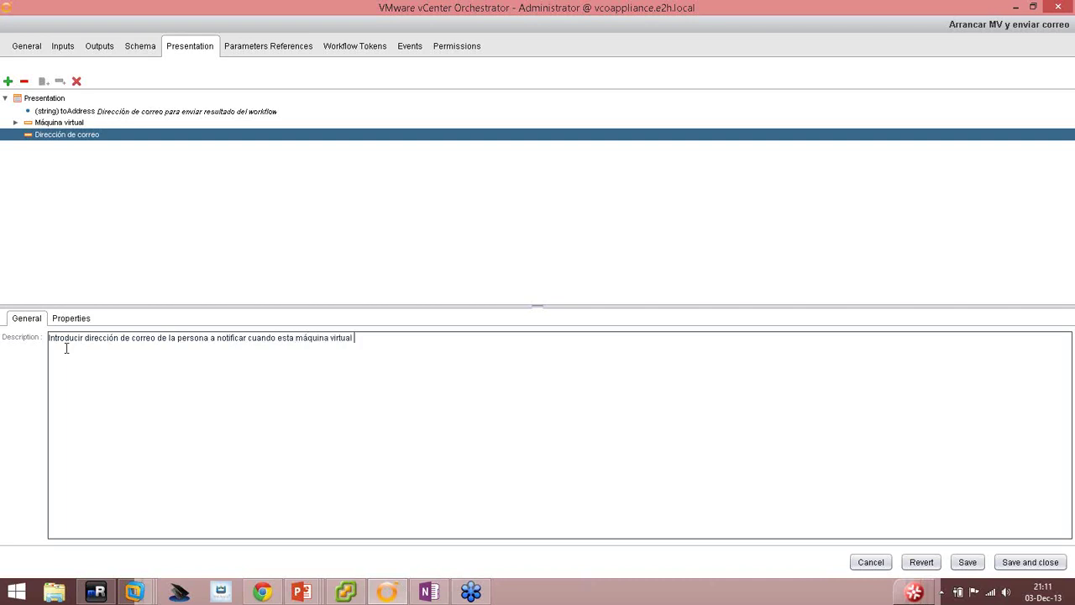
{"action": "type", "text": "esté arrancada"}
{"action": "left_click", "coordinate": [69, 111]}
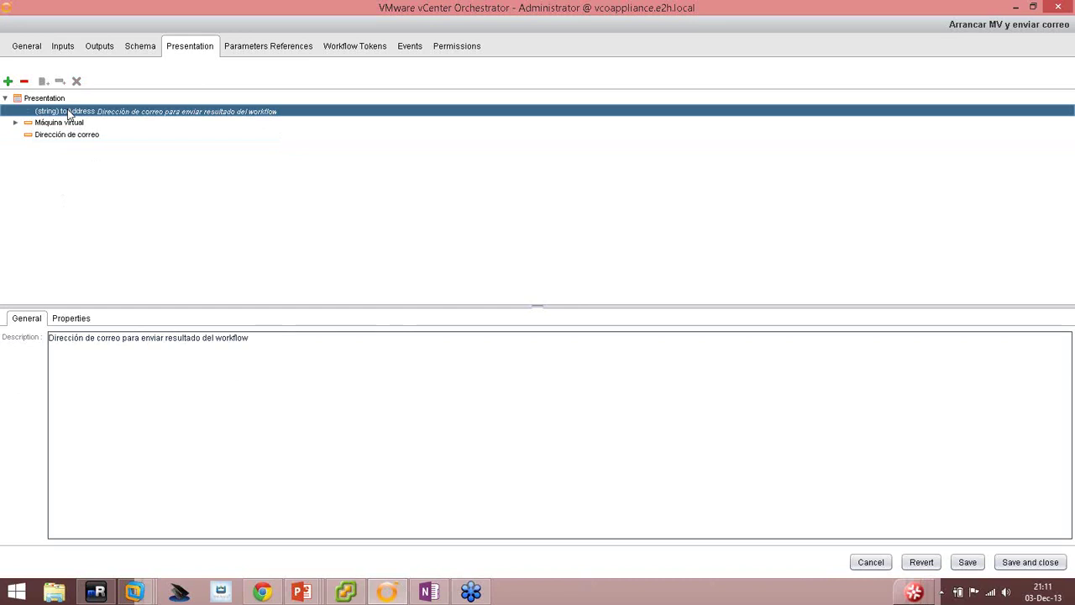
{"action": "left_click_drag", "start_coordinate": [69, 112], "coordinate": [75, 135]}
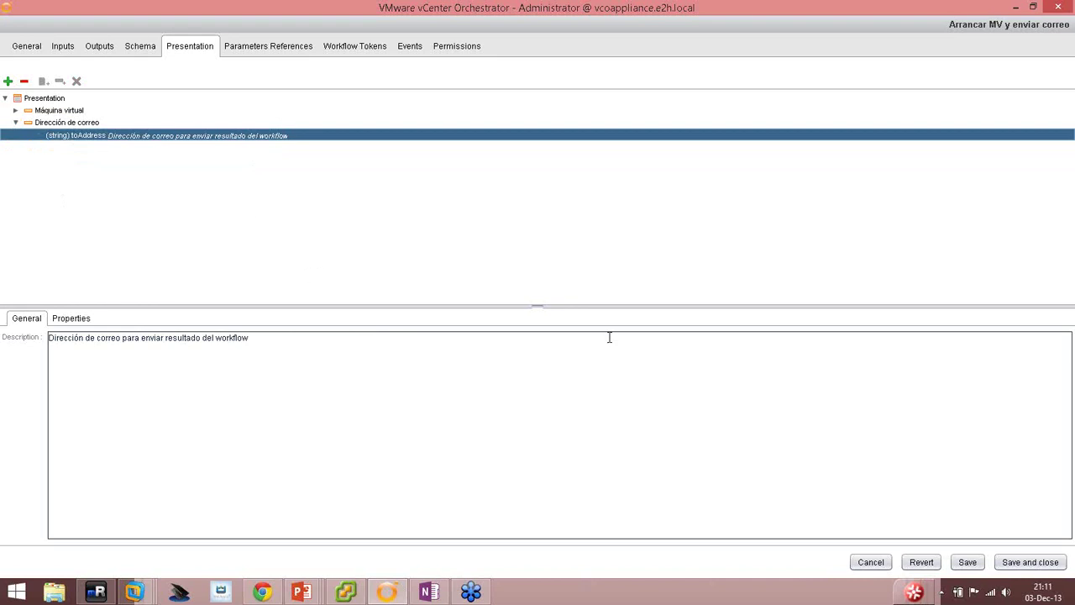
{"action": "left_click", "coordinate": [967, 561]}
Advance PowerPoint to slide 17, 'Demo: Validar y ejecutar el workflow', then return to Orchestrator.
{"action": "mouse_move", "coordinate": [302, 592]}
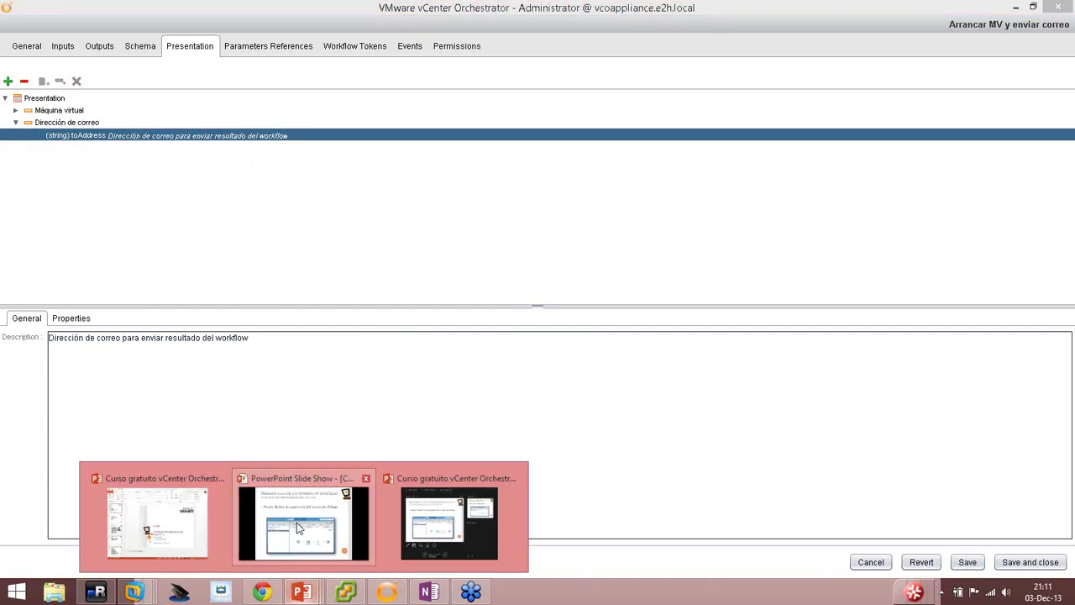
{"action": "left_click", "coordinate": [299, 527]}
{"action": "left_click", "coordinate": [348, 352]}
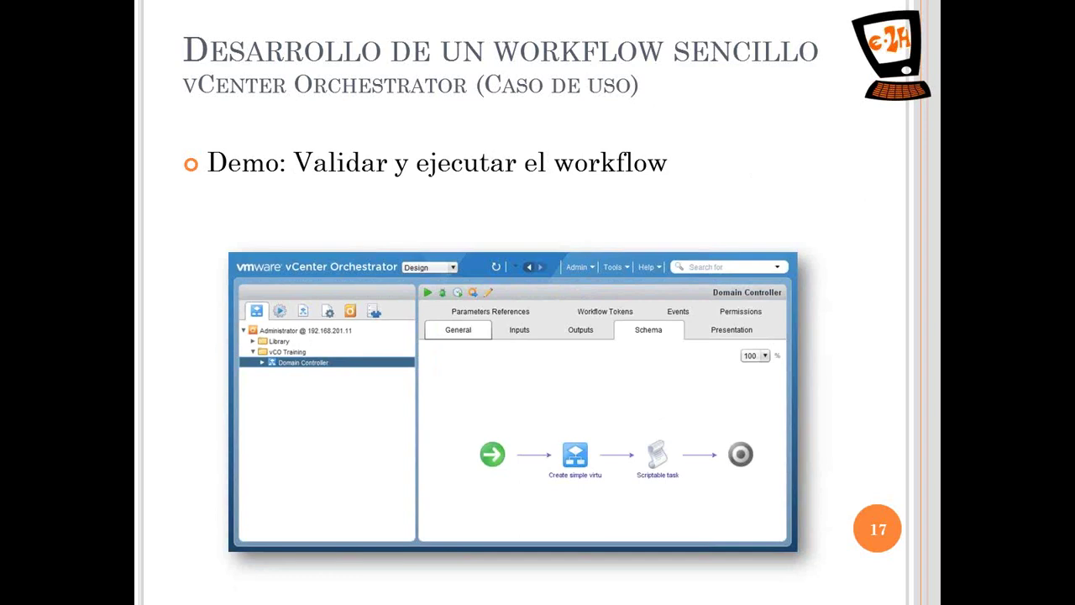
{"action": "key", "text": "alt+Tab"}
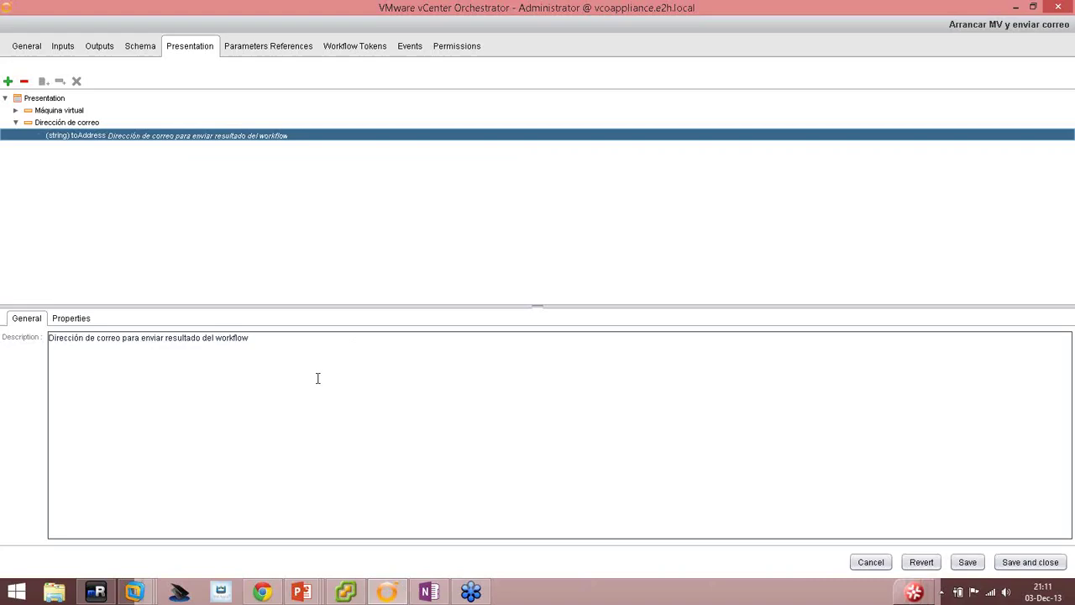
Validate the workflow from its Schema, then save and close it as an increased version.
{"action": "left_click", "coordinate": [139, 46]}
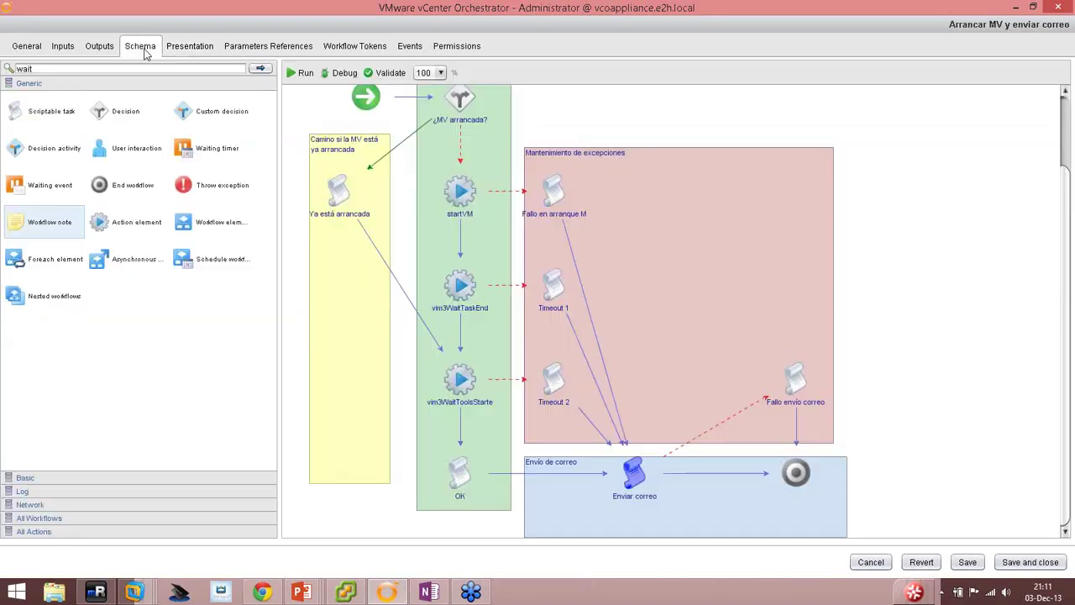
{"action": "left_click", "coordinate": [385, 74]}
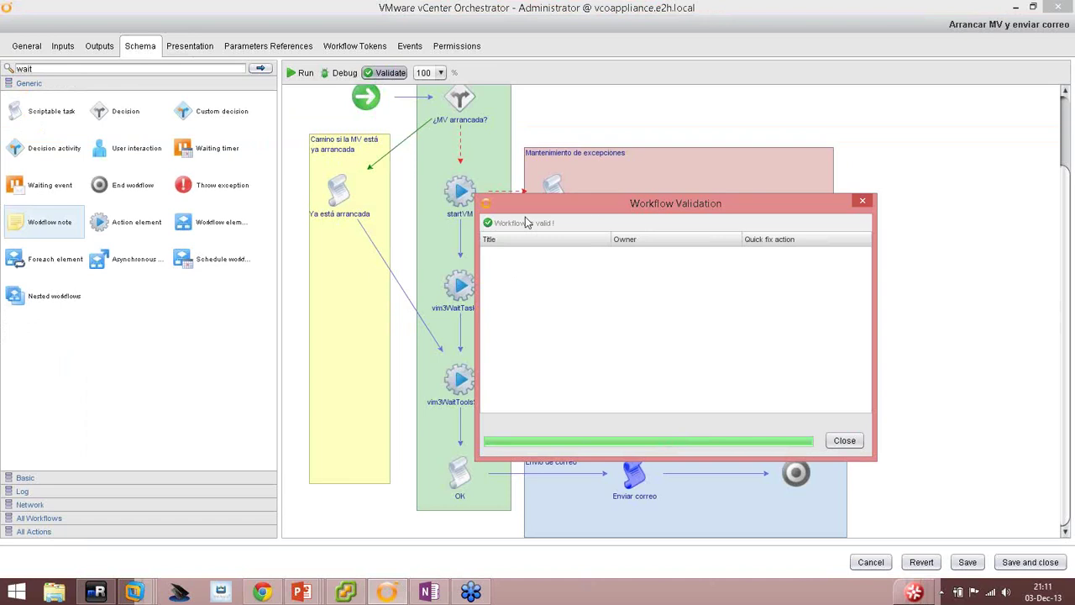
{"action": "left_click", "coordinate": [844, 440]}
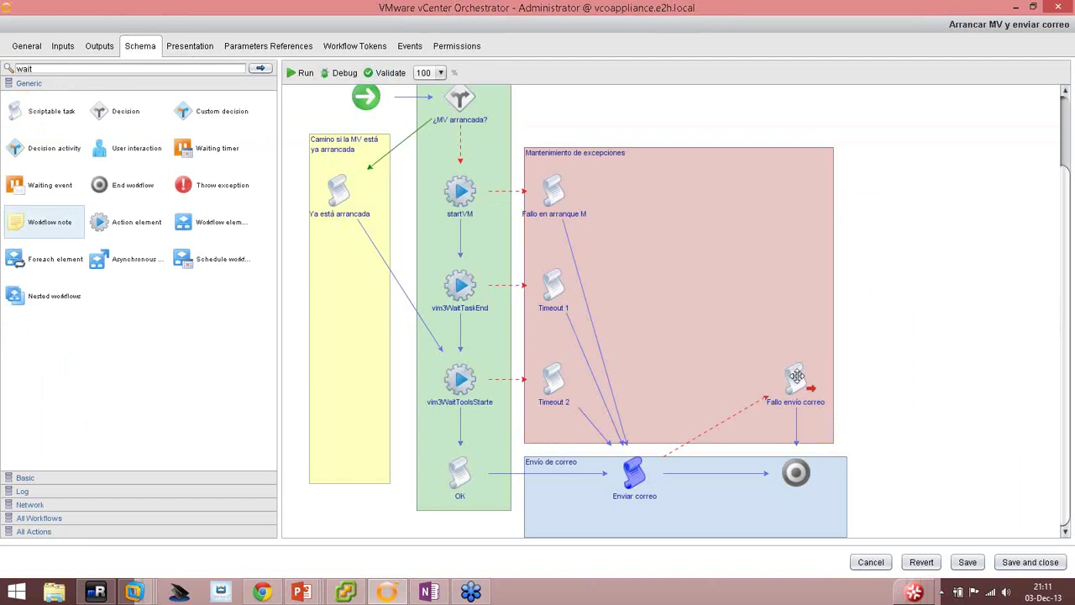
{"action": "left_click", "coordinate": [1028, 562]}
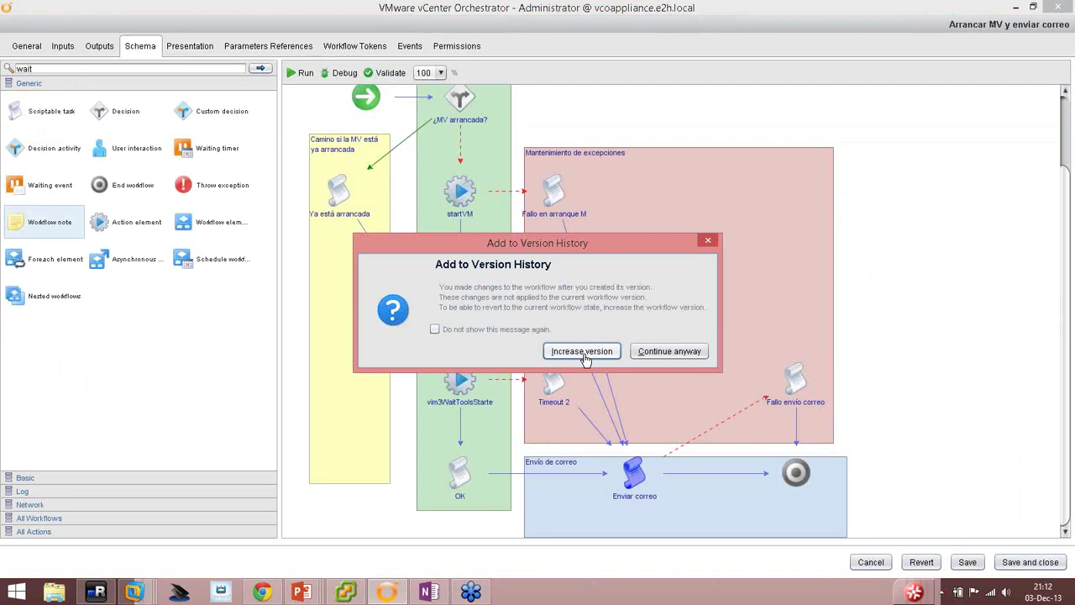
{"action": "left_click", "coordinate": [582, 352]}
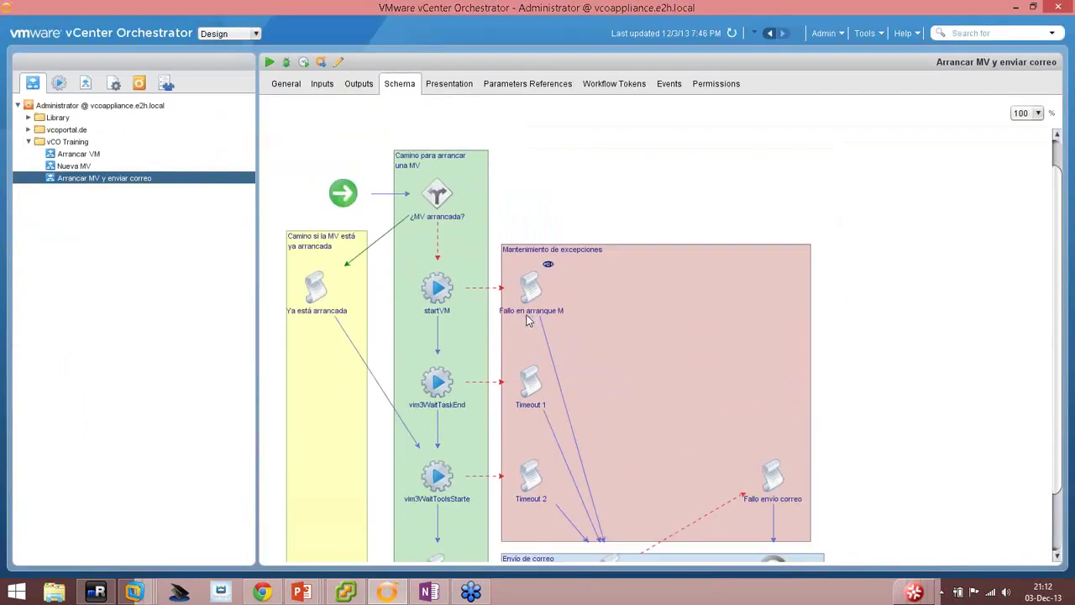
{"action": "scroll", "coordinate": [575, 322], "scroll_direction": "down", "scroll_amount": 1}
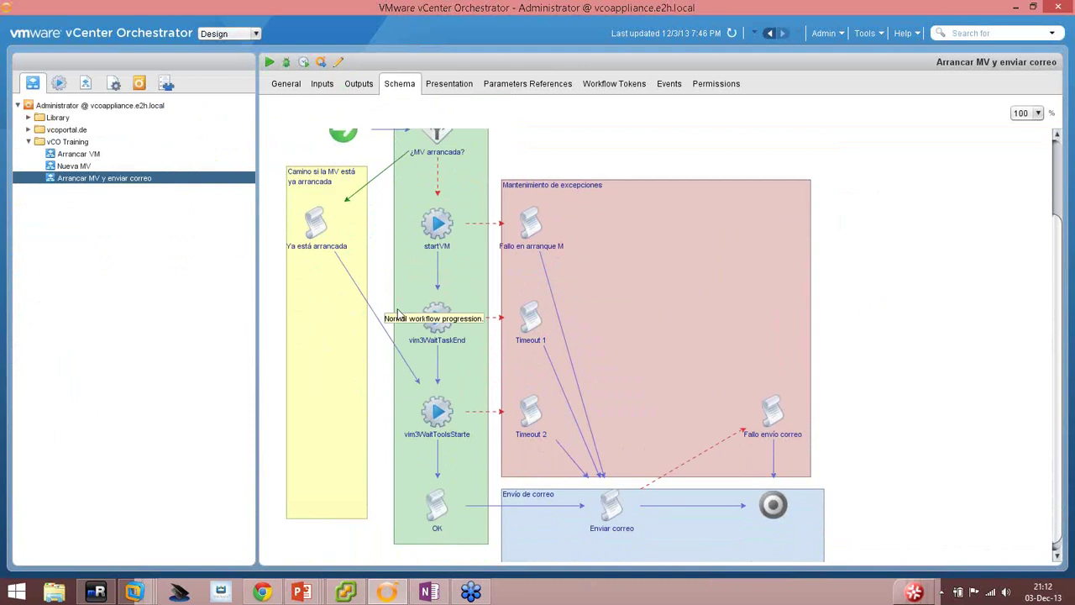
{"action": "scroll", "coordinate": [521, 332], "scroll_direction": "down", "scroll_amount": 1}
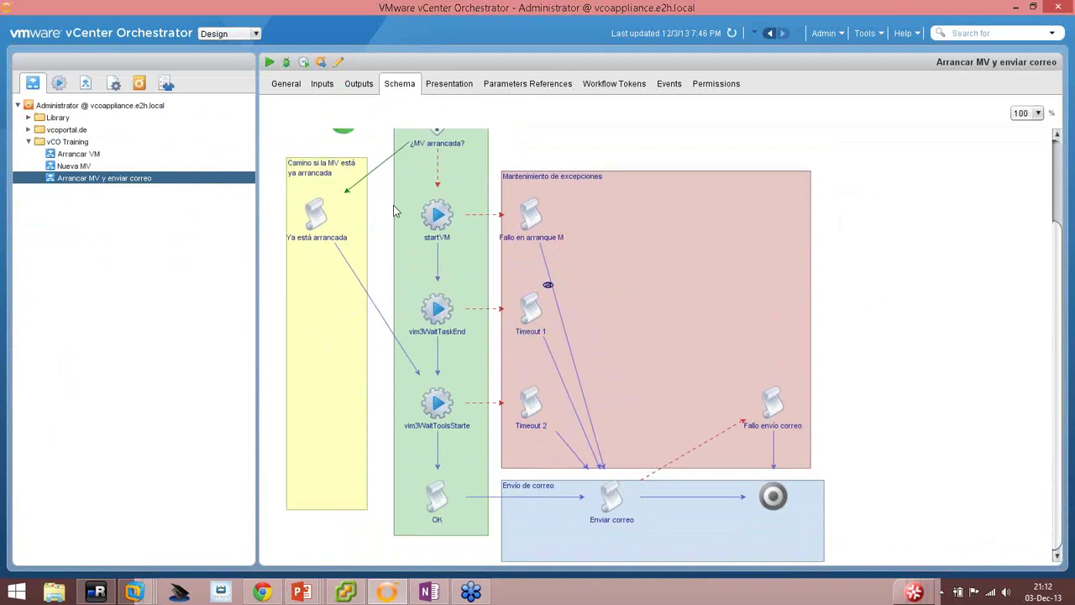
Start a run of Arrancar MV y enviar correo and review both start-form steps.
{"action": "left_click", "coordinate": [270, 64]}
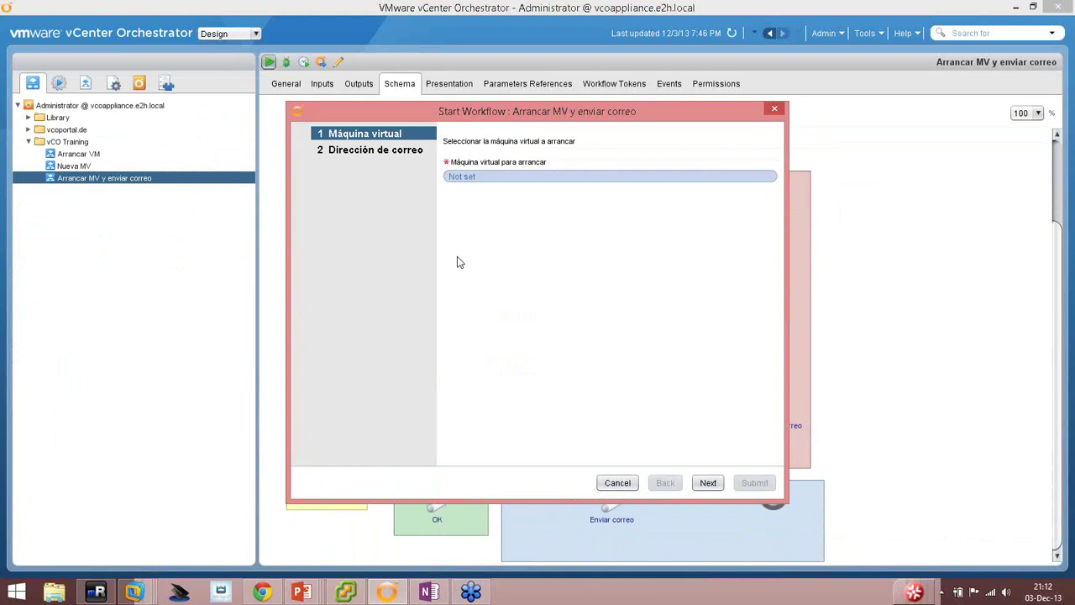
{"action": "left_click", "coordinate": [359, 154]}
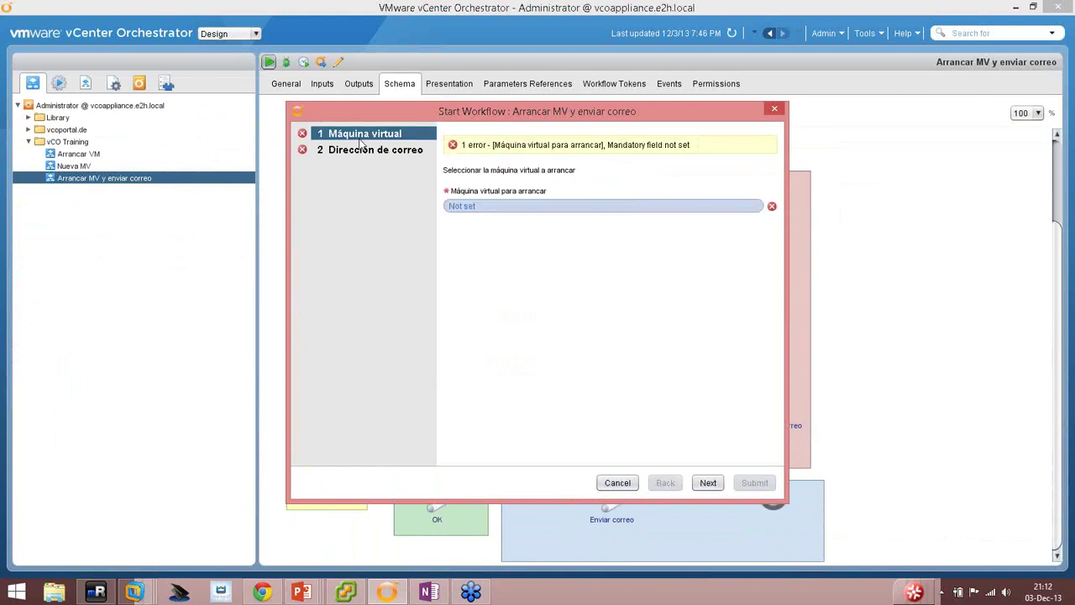
{"action": "left_click", "coordinate": [363, 150]}
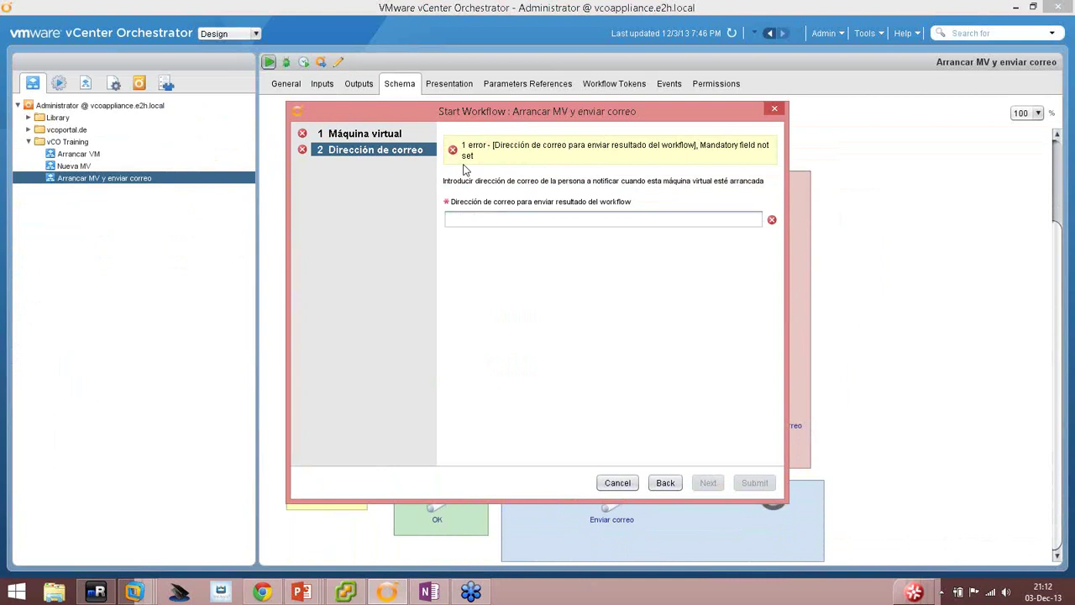
{"action": "left_click", "coordinate": [383, 151]}
{"action": "left_click", "coordinate": [359, 135]}
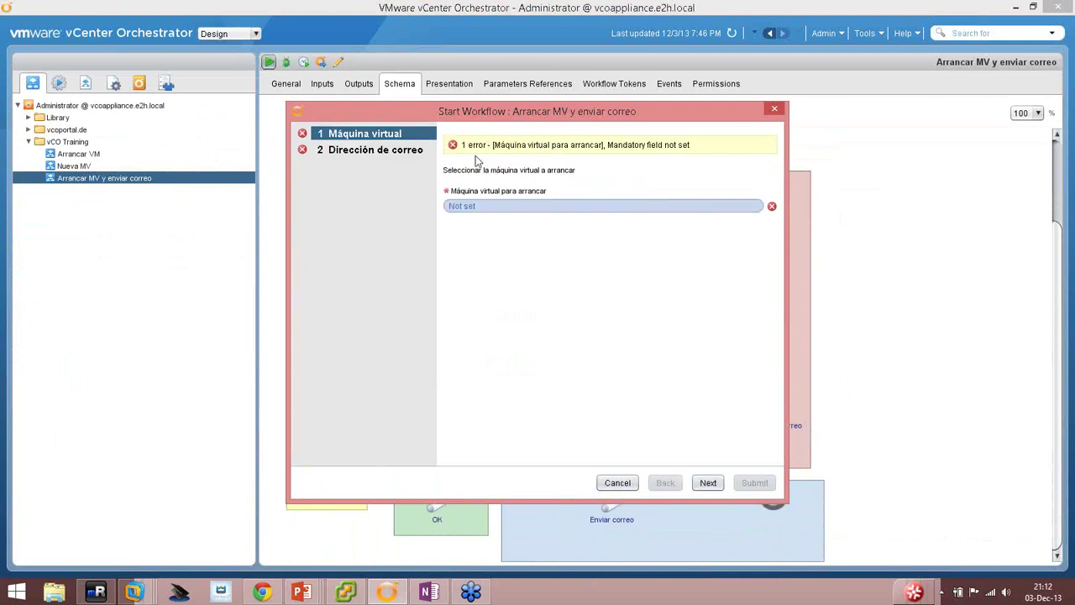
Filter the VM Chooser by 'sles' and select SLES11SP2 as the virtual machine.
{"action": "left_click", "coordinate": [471, 214]}
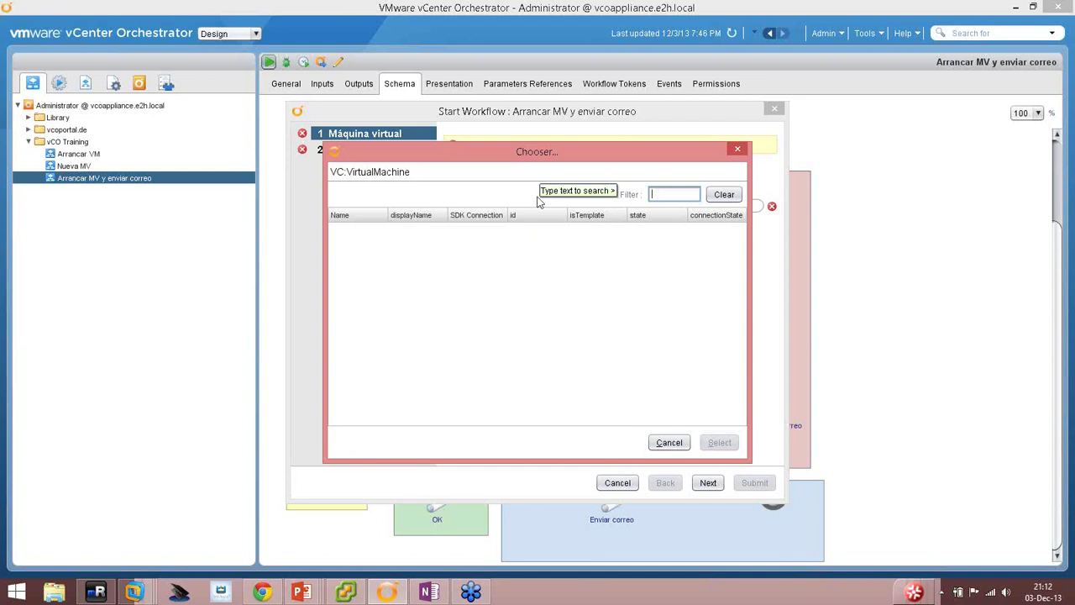
{"action": "type", "text": "sles"}
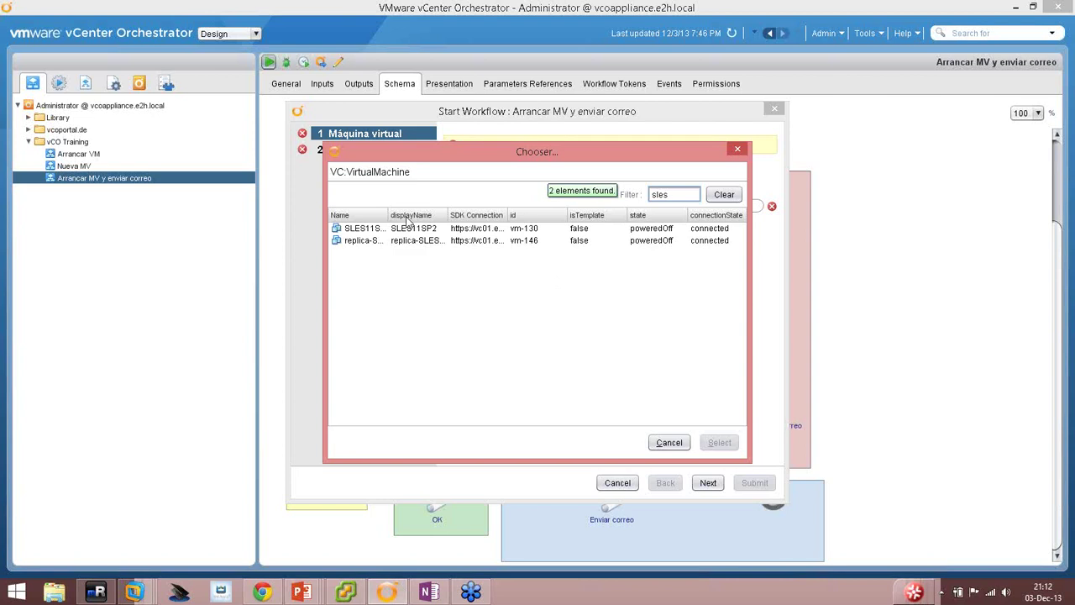
{"action": "left_click_drag", "start_coordinate": [388, 215], "coordinate": [443, 216]}
{"action": "left_click", "coordinate": [366, 230]}
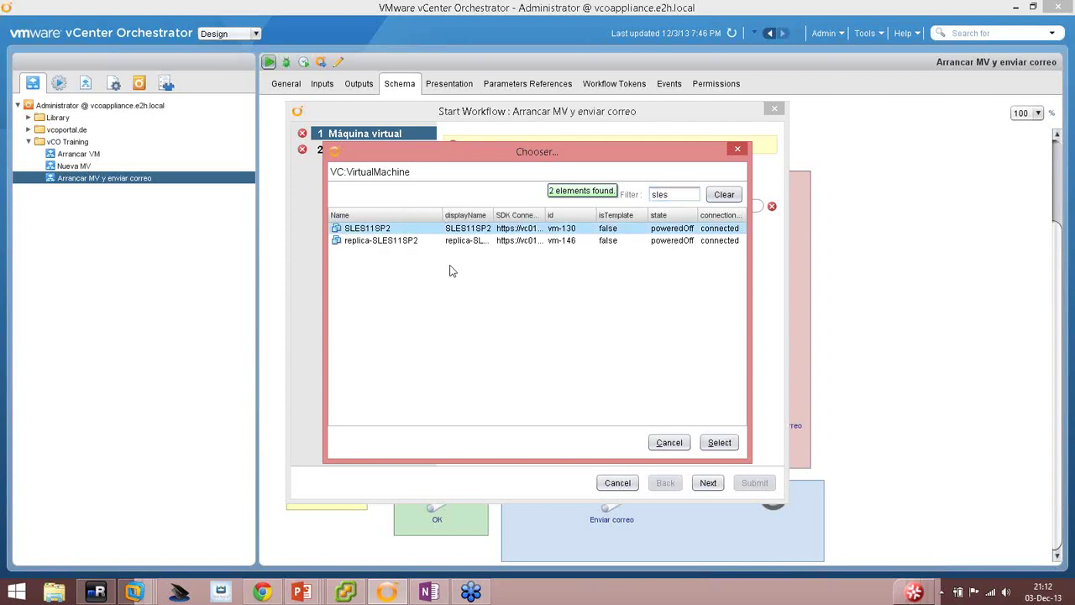
{"action": "double_click", "coordinate": [358, 229]}
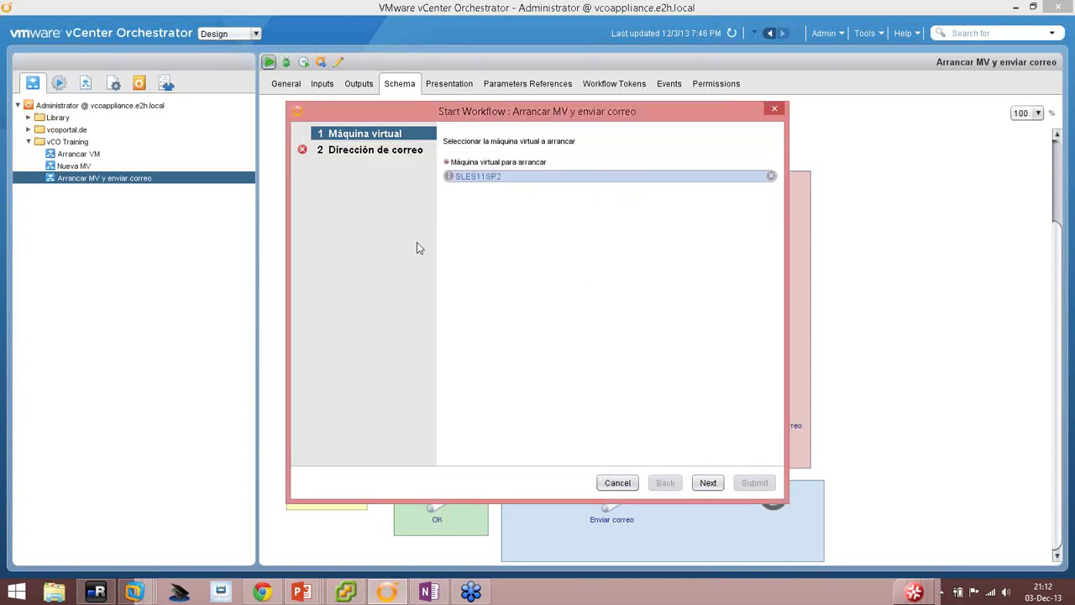
{"action": "left_click", "coordinate": [708, 482]}
Enter a test address in Dirección de correo, then replace it with a valid Gmail address.
{"action": "left_click", "coordinate": [501, 220]}
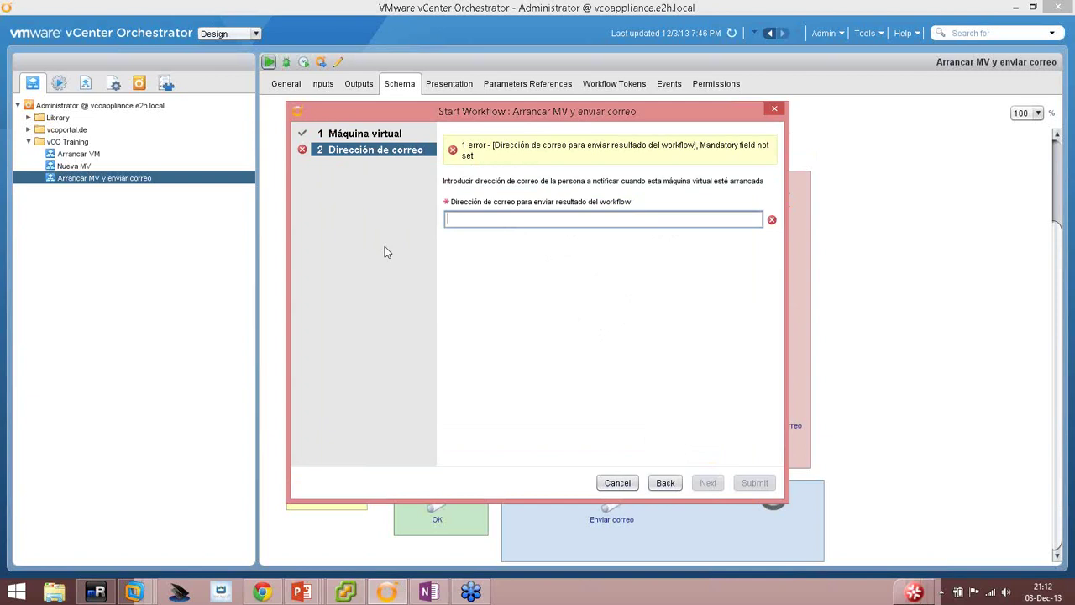
{"action": "type", "text": "sadasd"}
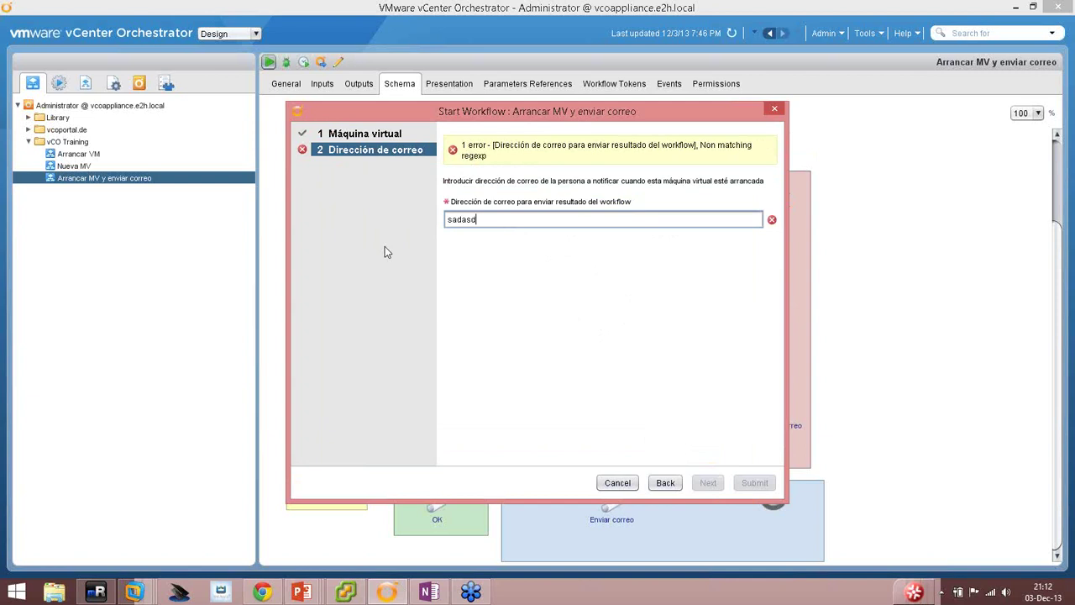
{"action": "type", "text": "@sa.es"}
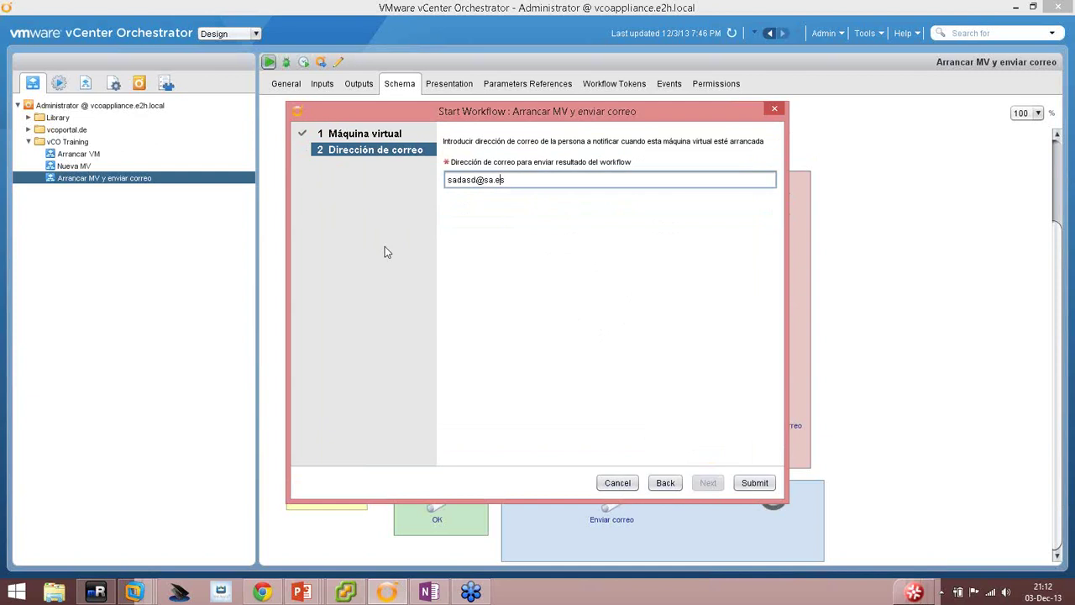
{"action": "key", "text": "Left"}
{"action": "key", "text": "Left"}
{"action": "key", "text": "Left"}
{"action": "type", "text": "$"}
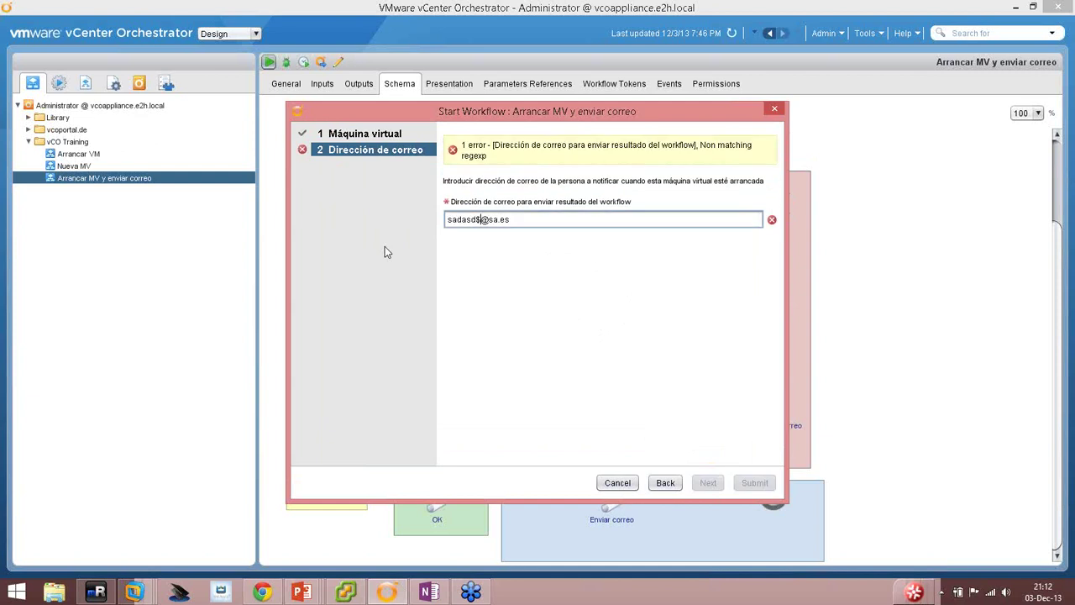
{"action": "key", "text": "BackSpace"}
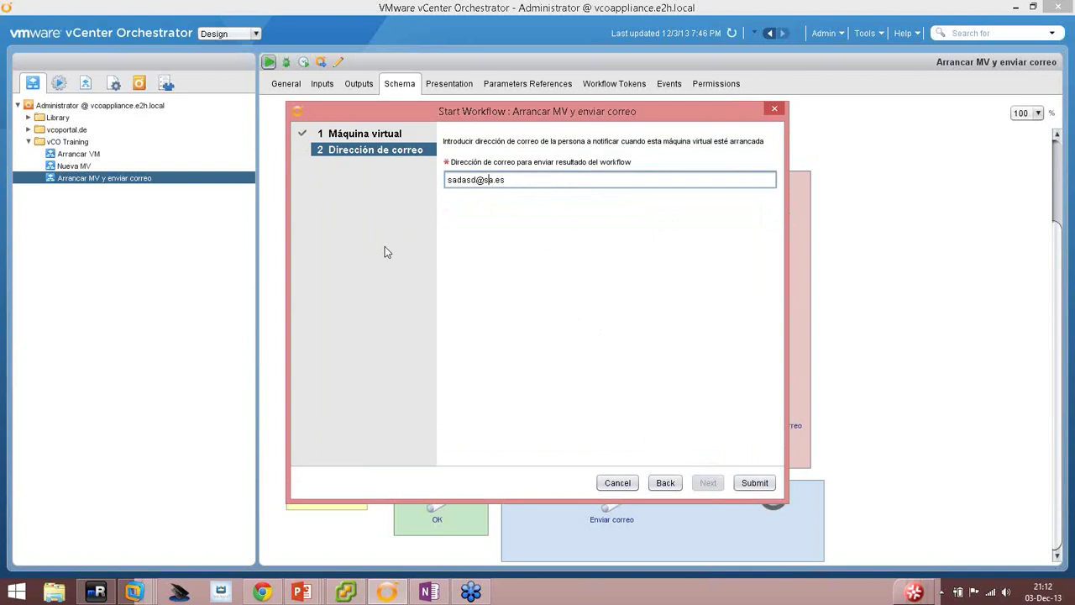
{"action": "key", "text": "Delete"}
{"action": "type", "text": ".es3"}
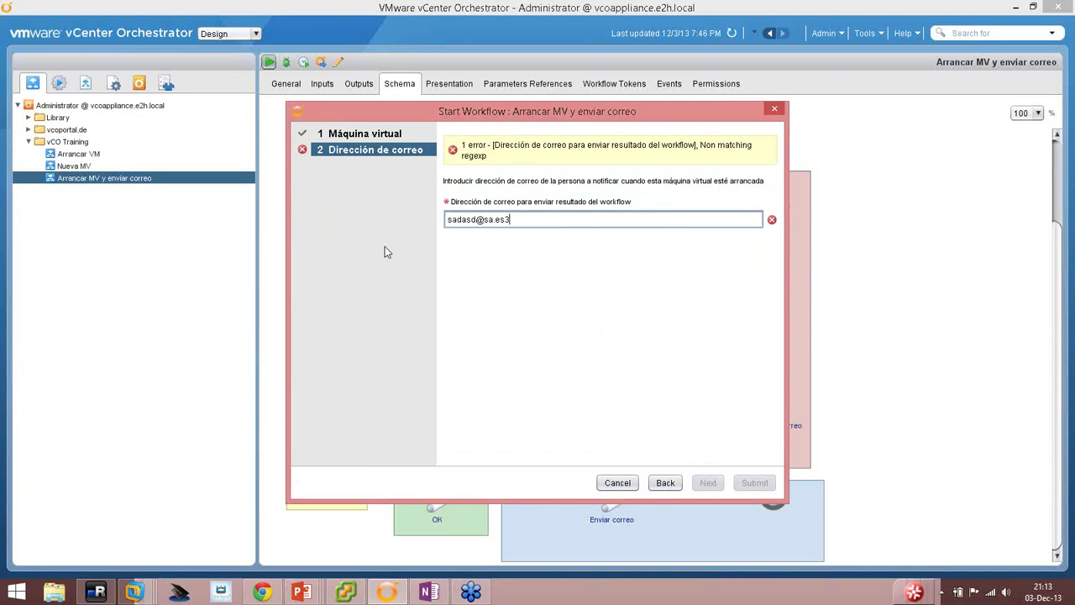
{"action": "key", "text": "BackSpace"}
{"action": "key", "text": "BackSpace"}
{"action": "key", "text": "BackSpace"}
{"action": "key", "text": "BackSpace"}
{"action": "key", "text": "BackSpace"}
{"action": "key", "text": "BackSpace"}
{"action": "key", "text": "BackSpace"}
{"action": "key", "text": "BackSpace"}
{"action": "key", "text": "BackSpace"}
{"action": "key", "text": "BackSpace"}
{"action": "key", "text": "BackSpace"}
{"action": "key", "text": "BackSpace"}
{"action": "key", "text": "BackSpace"}
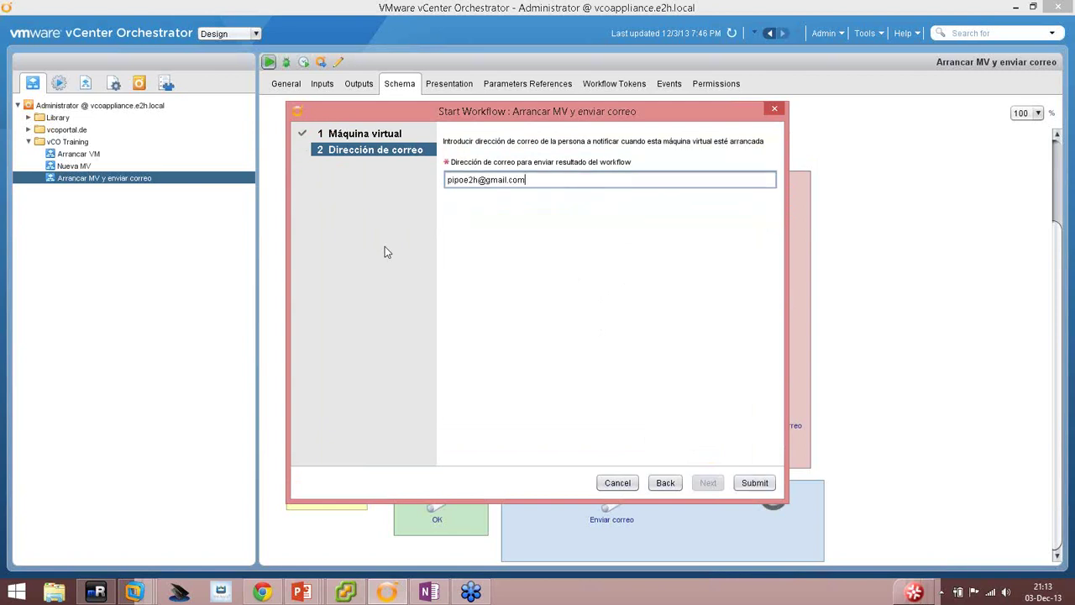
Submit the start form and follow the run's progress down the workflow schema.
{"action": "left_click", "coordinate": [753, 484]}
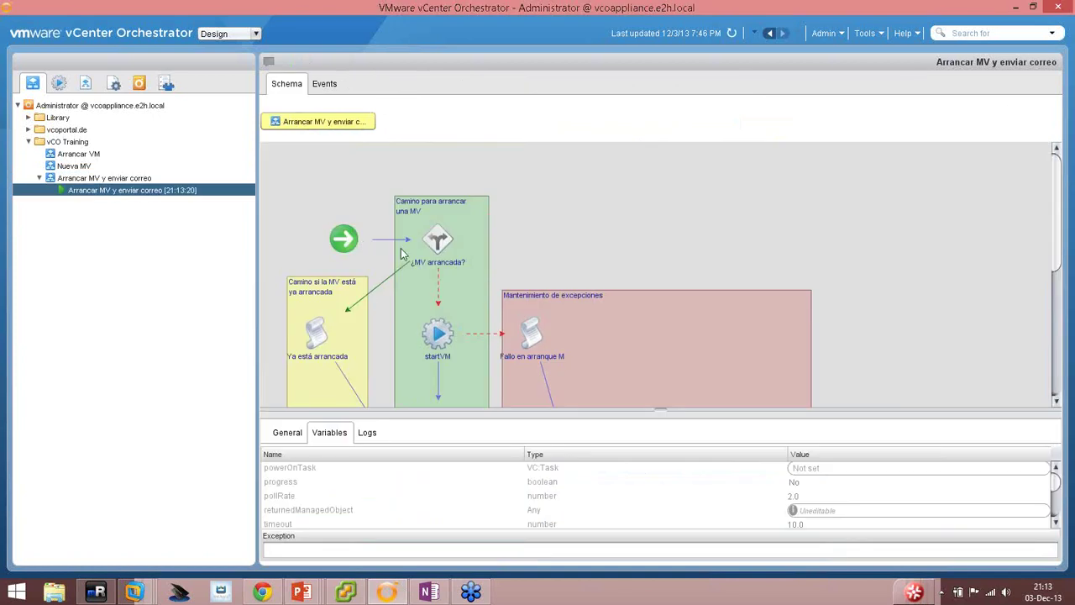
{"action": "scroll", "coordinate": [439, 286], "scroll_direction": "down", "scroll_amount": 2}
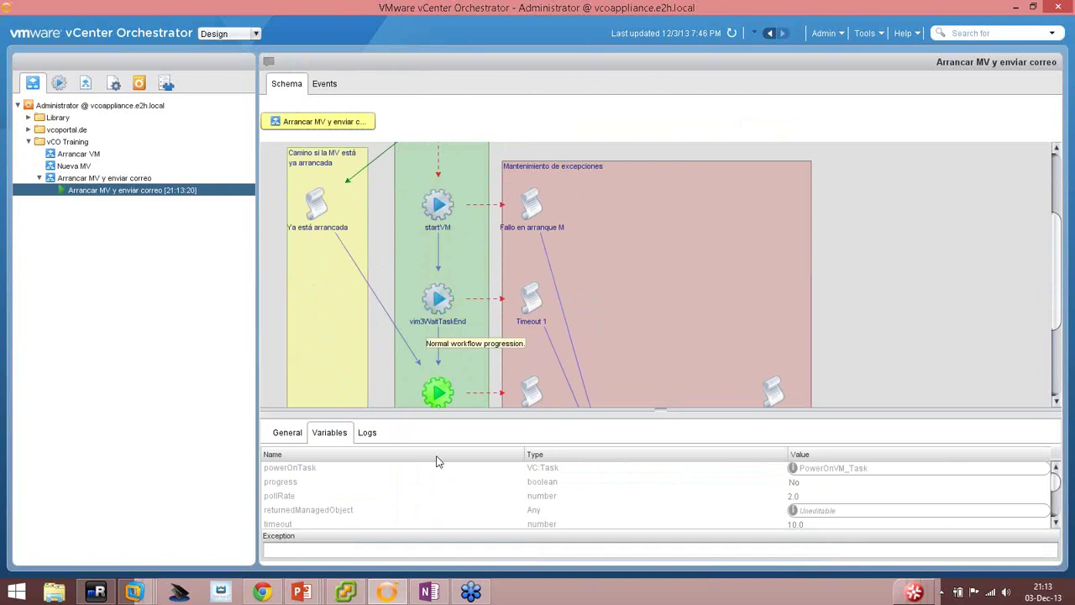
{"action": "scroll", "coordinate": [425, 288], "scroll_direction": "down", "scroll_amount": 1}
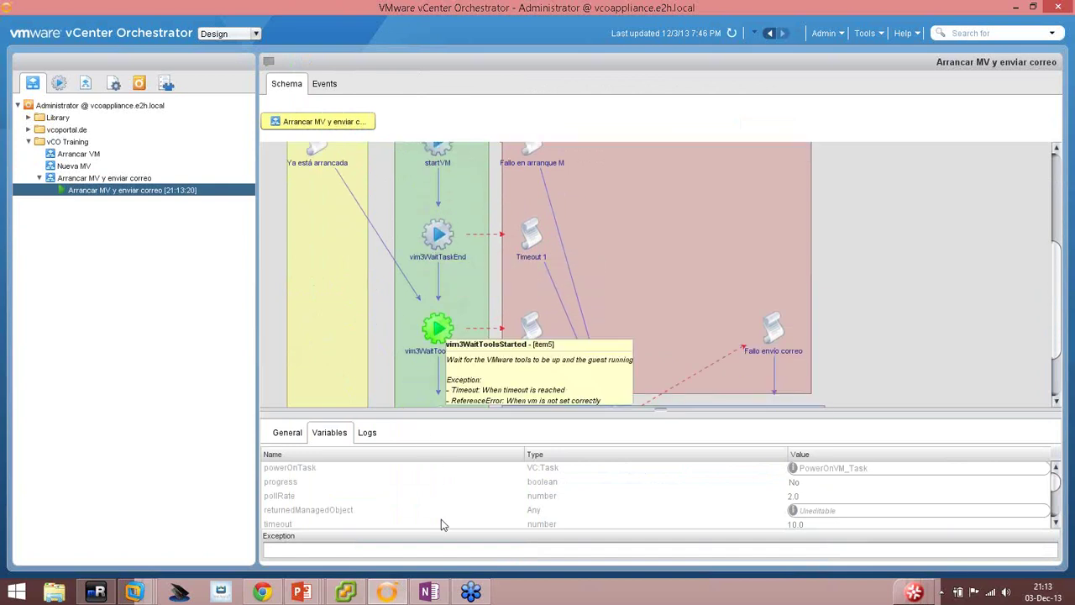
{"action": "left_click", "coordinate": [356, 596]}
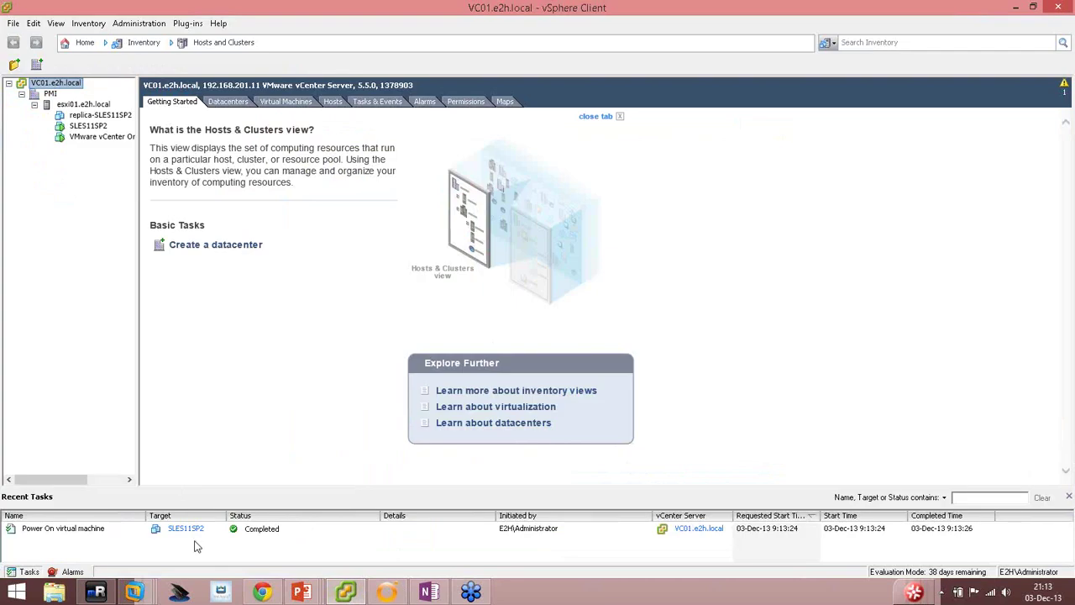
Inspect the completed SLES11SP2 power-on task, open its console, and return to Orchestrator.
{"action": "left_click", "coordinate": [258, 531]}
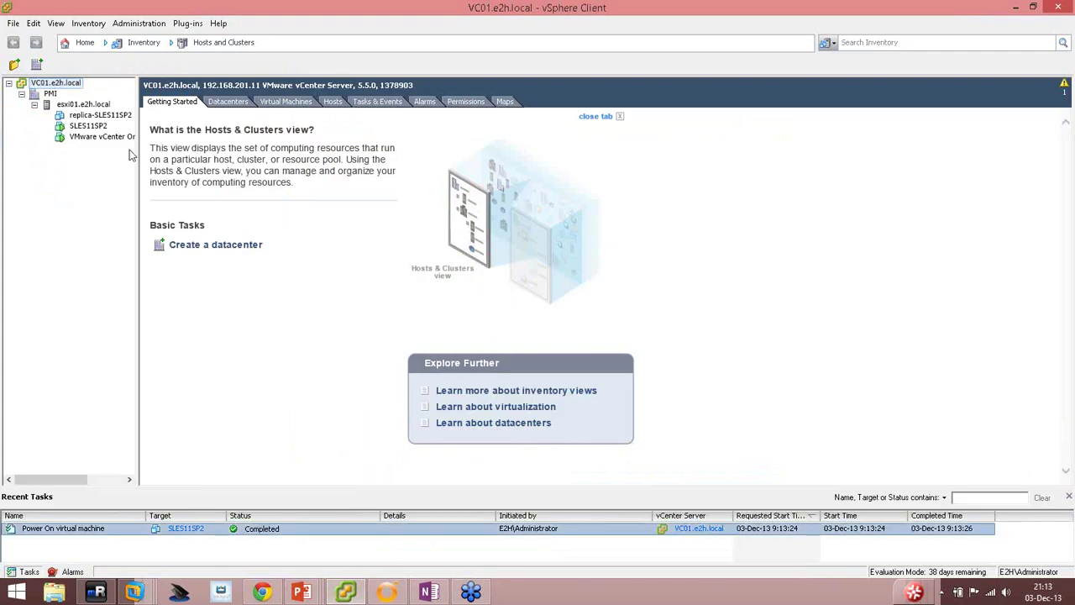
{"action": "left_click", "coordinate": [89, 126]}
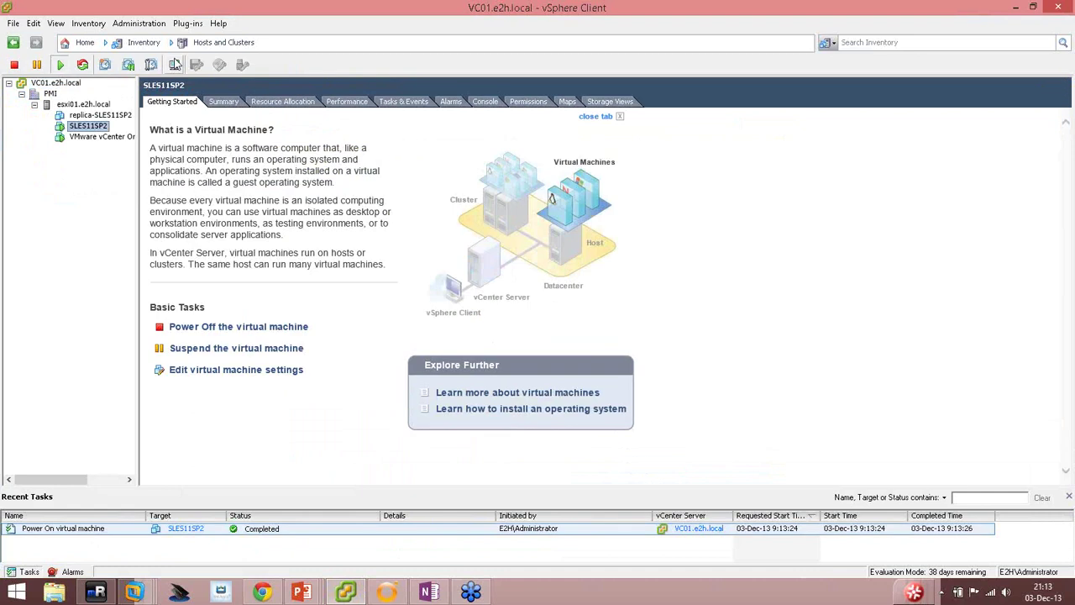
{"action": "left_click", "coordinate": [173, 65]}
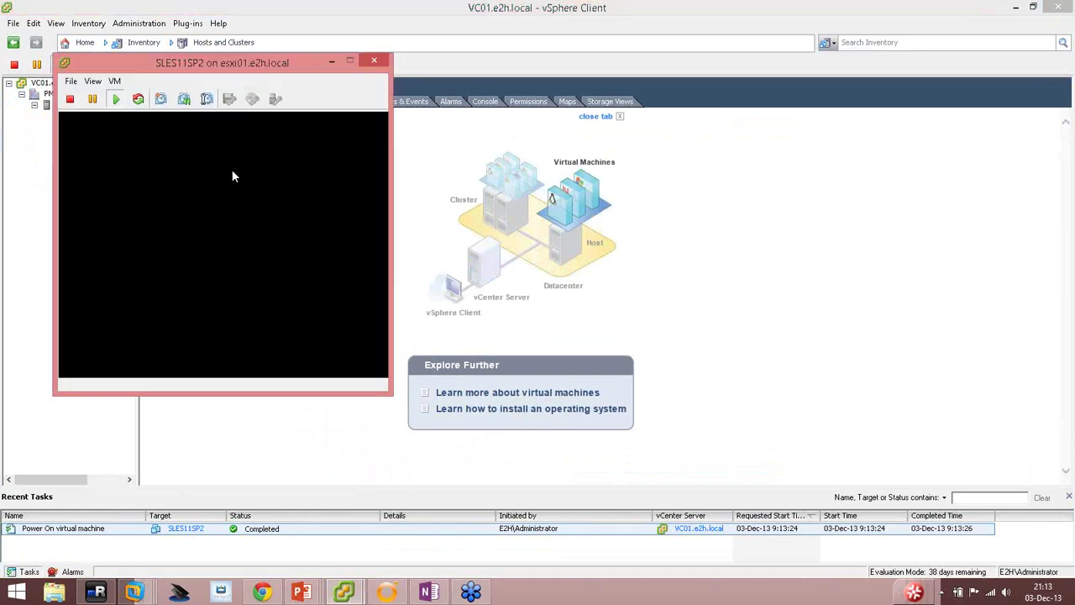
{"action": "left_click", "coordinate": [386, 593]}
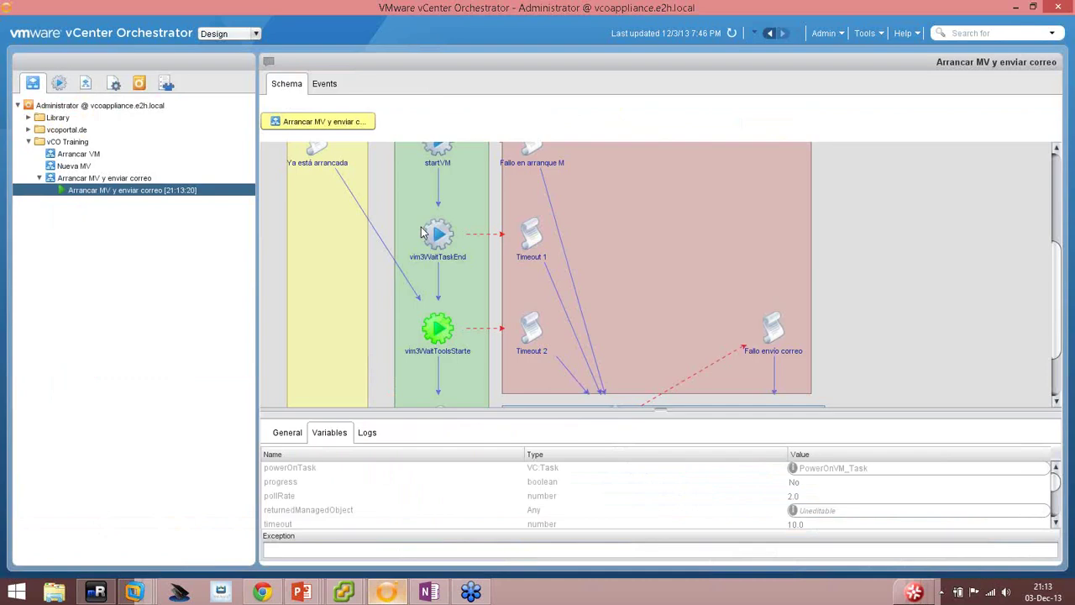
Review the run's Events, Schema, Logs and General state until it completes at 21:14:12.
{"action": "left_click", "coordinate": [325, 84]}
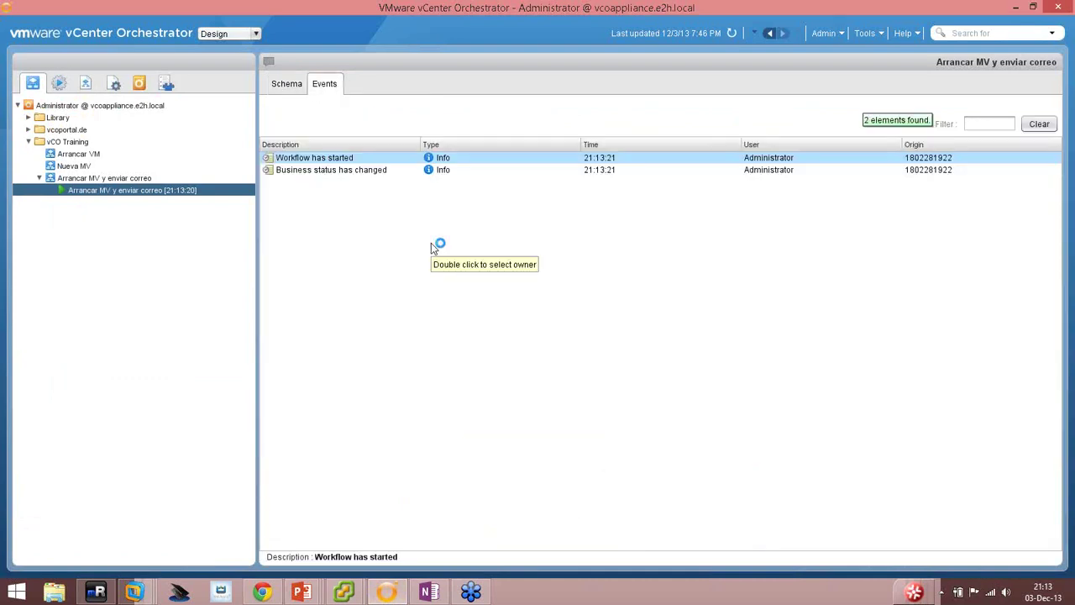
{"action": "left_click", "coordinate": [283, 84]}
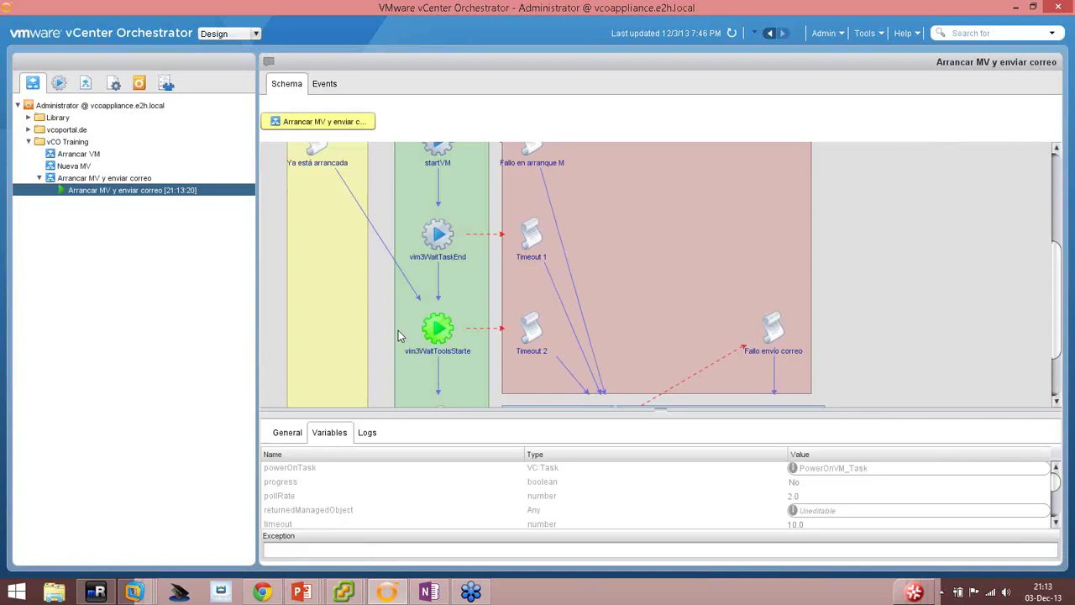
{"action": "left_click", "coordinate": [367, 432]}
{"action": "left_click", "coordinate": [292, 433]}
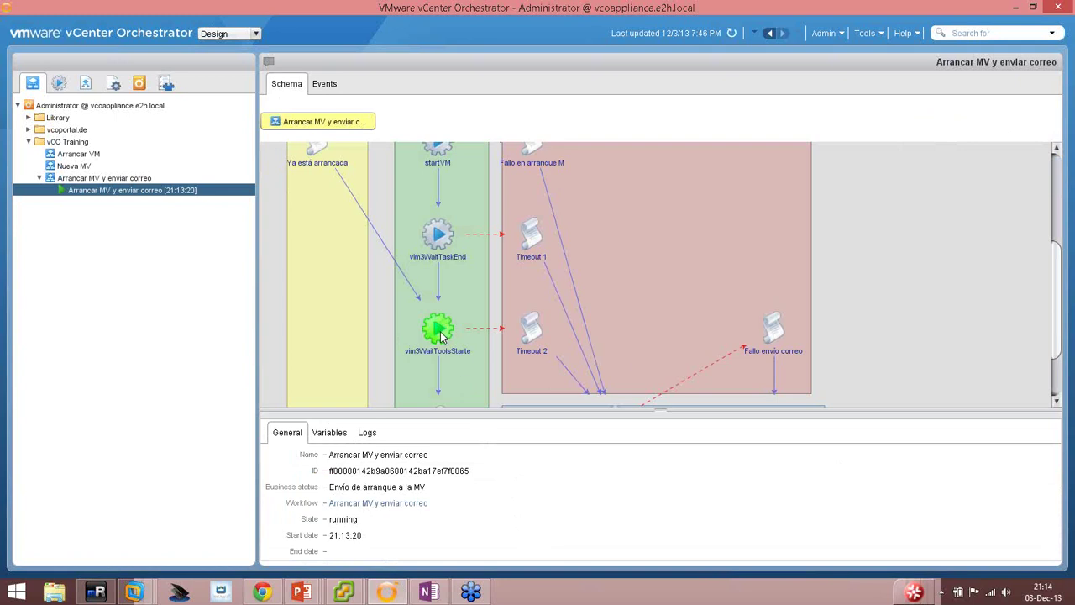
{"action": "mouse_move", "coordinate": [442, 335]}
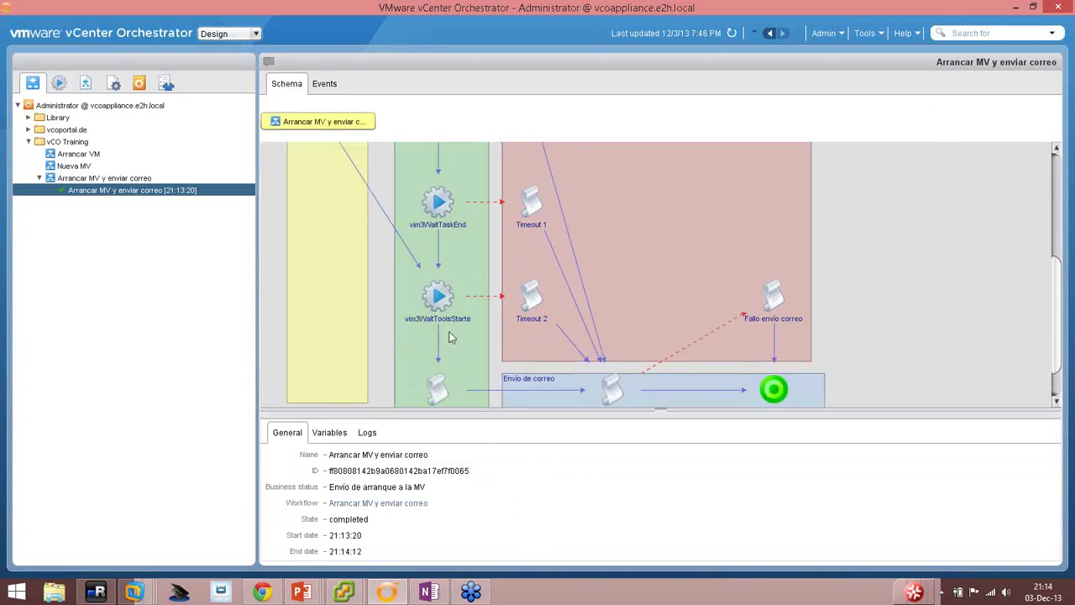
{"action": "scroll", "coordinate": [452, 341], "scroll_direction": "down", "scroll_amount": 2}
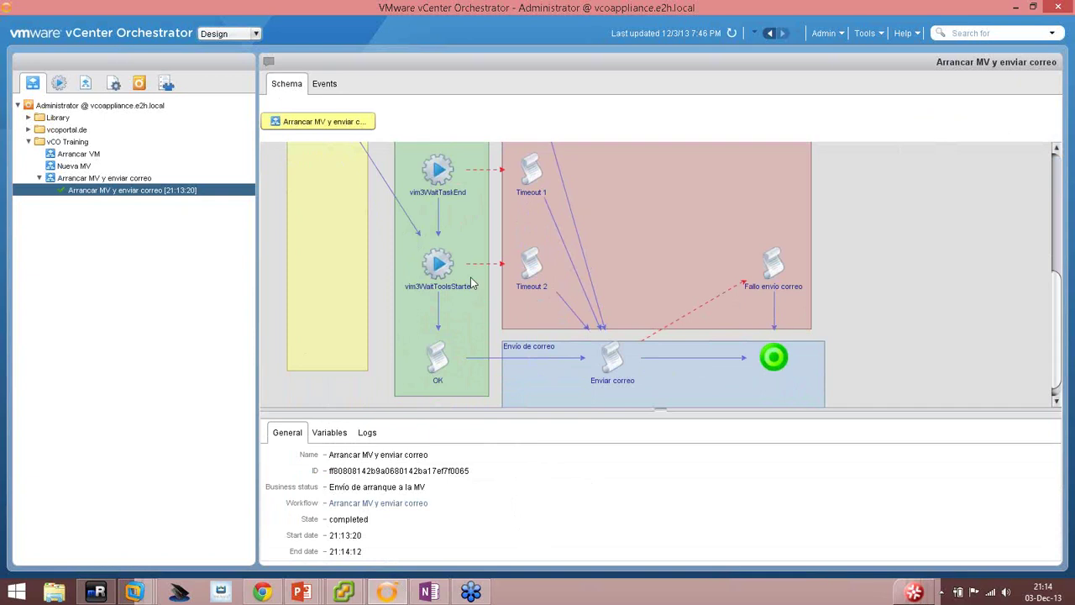
{"action": "scroll", "coordinate": [707, 372], "scroll_direction": "down", "scroll_amount": 1}
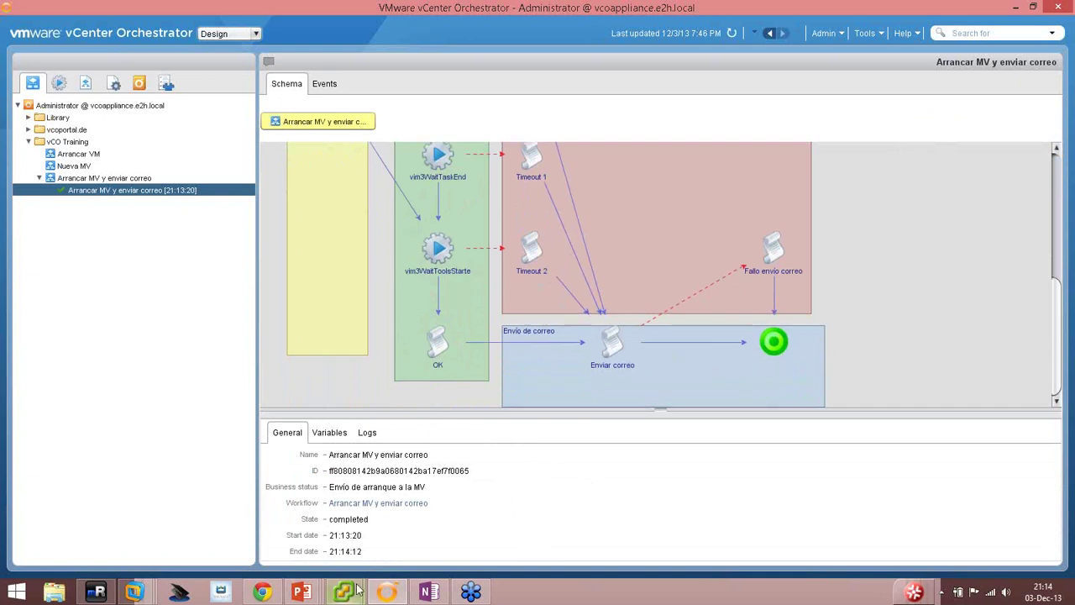
Check SLES11SP2's Summary in vSphere Client for Powered On and VMware Tools running, and screenshot it.
{"action": "mouse_move", "coordinate": [359, 591]}
{"action": "left_click", "coordinate": [419, 516]}
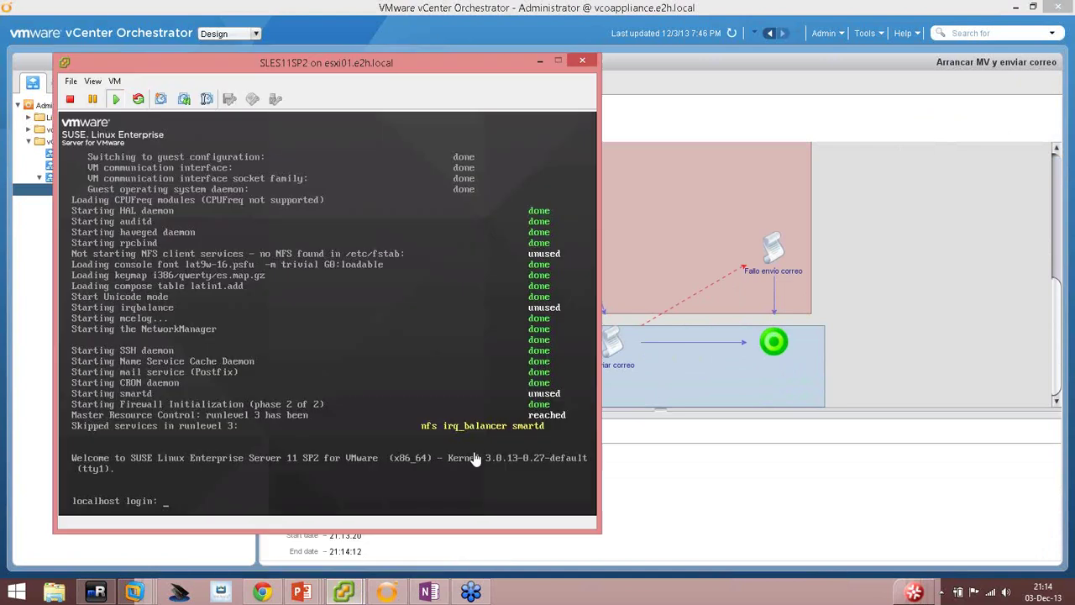
{"action": "left_click", "coordinate": [269, 516]}
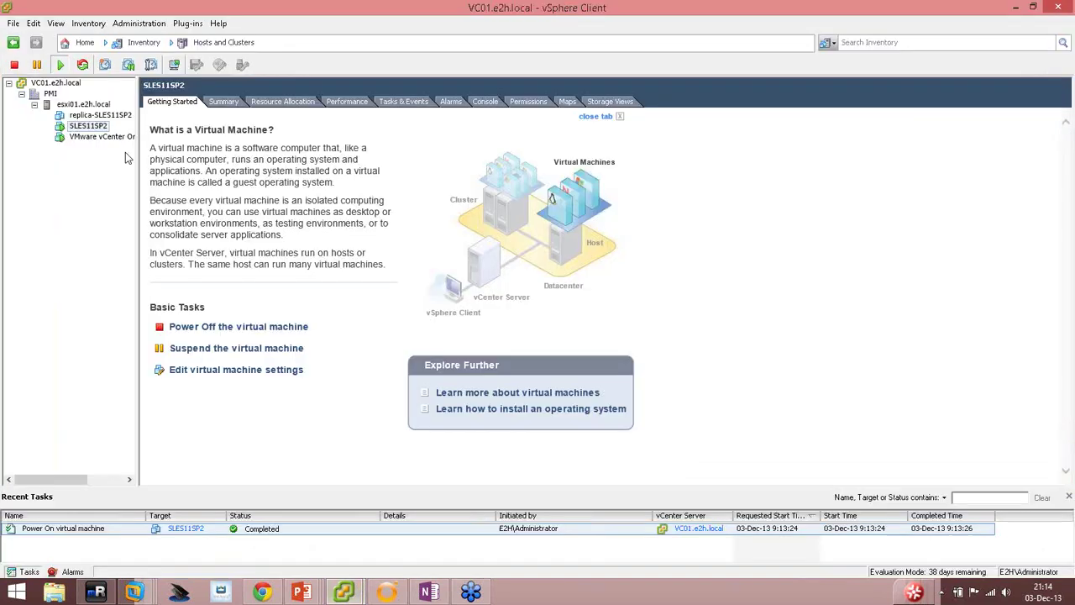
{"action": "left_click", "coordinate": [223, 101]}
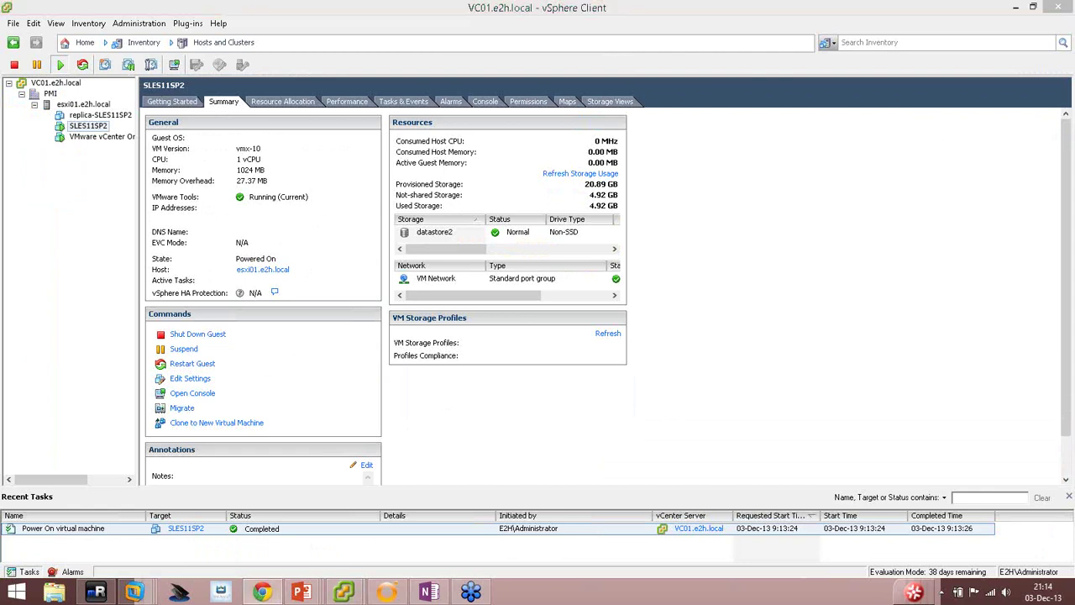
{"action": "key", "text": "Print"}
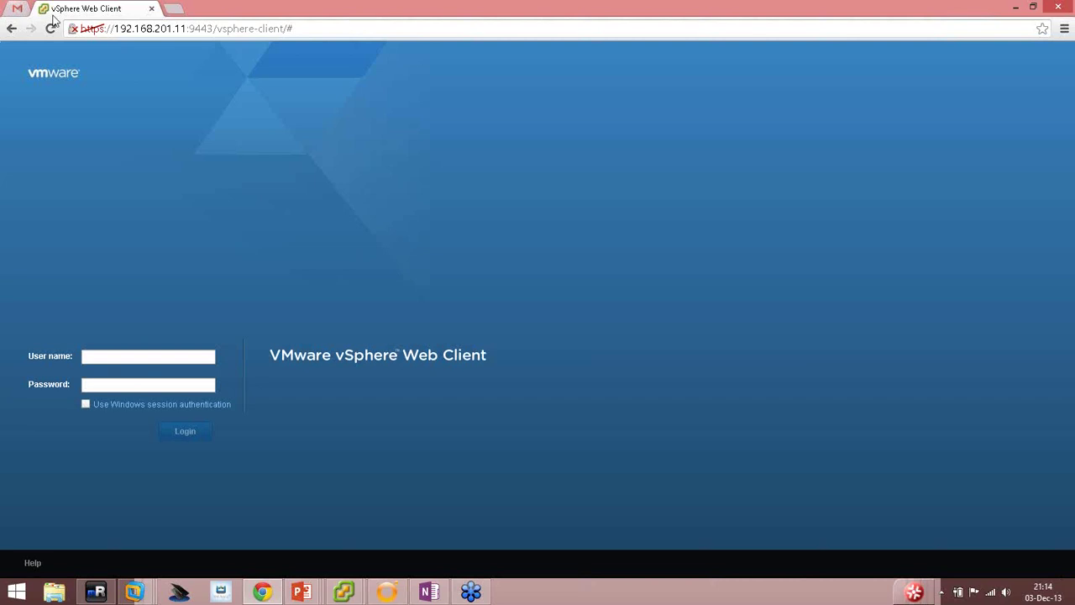
Check Gmail's Recibidos and Spam for the confirmation email, then return to Orchestrator.
{"action": "left_click", "coordinate": [16, 9]}
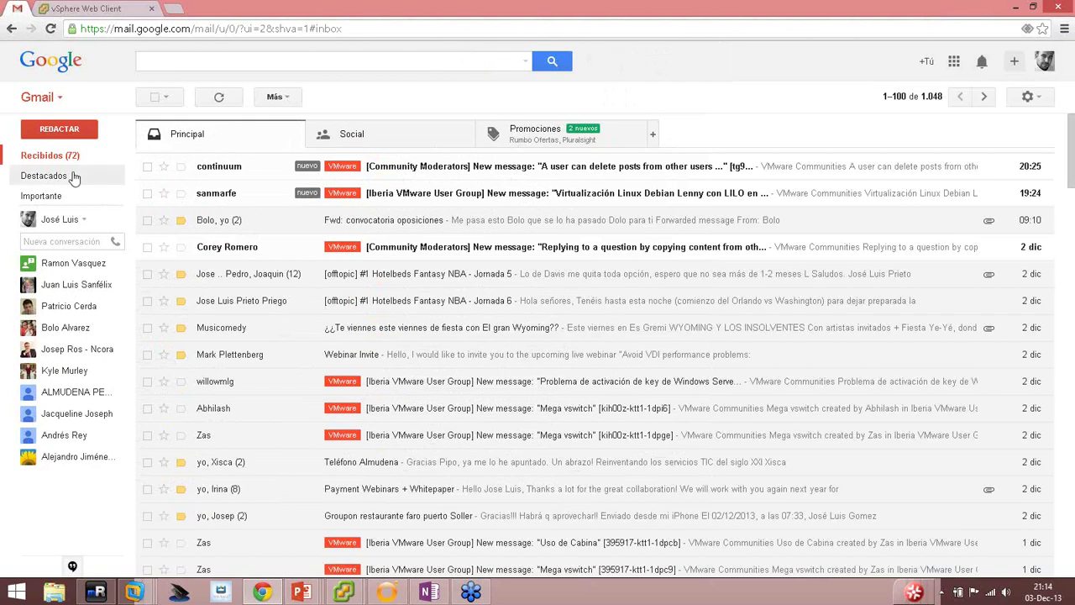
{"action": "left_click", "coordinate": [50, 156]}
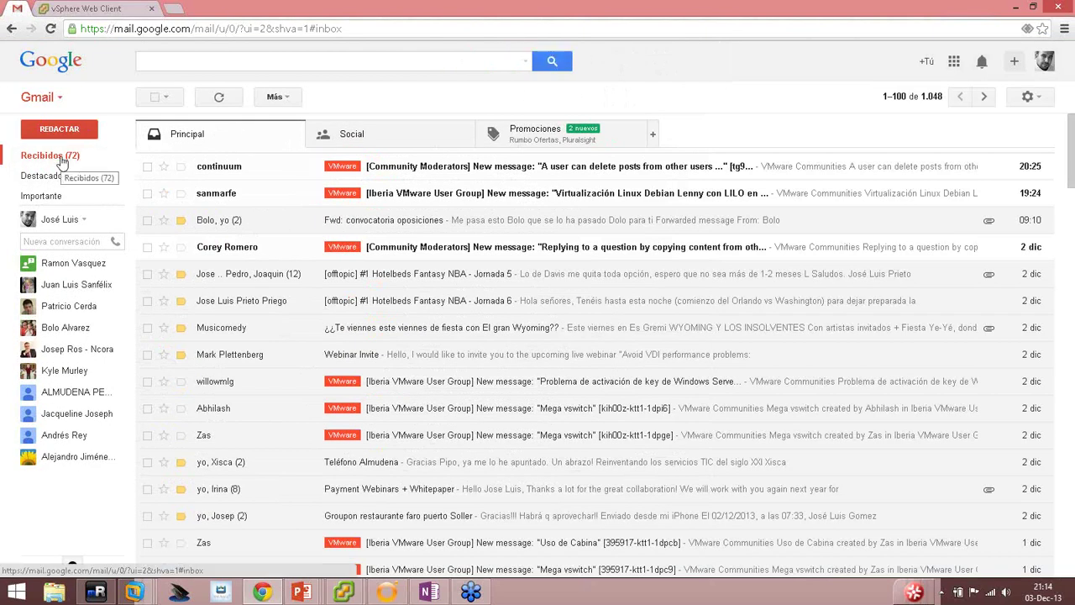
{"action": "left_click", "coordinate": [61, 161]}
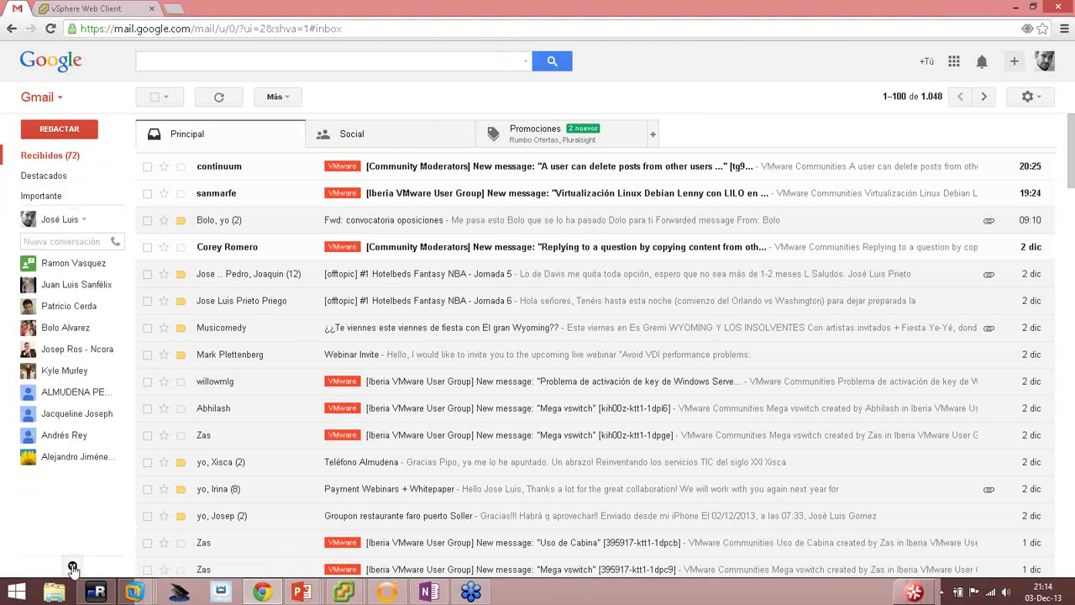
{"action": "mouse_move", "coordinate": [54, 287]}
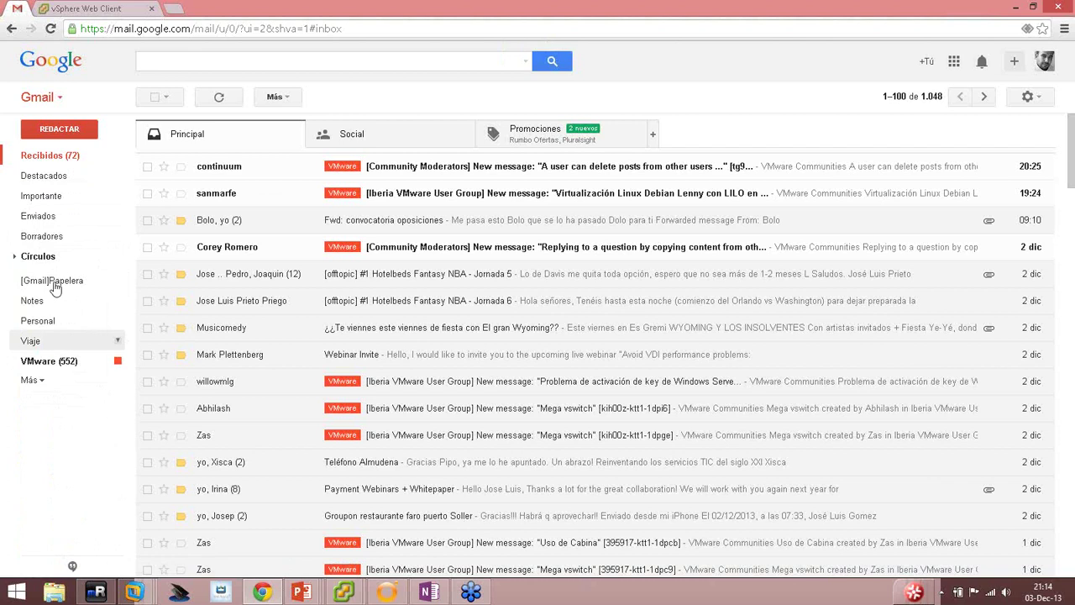
{"action": "left_click", "coordinate": [33, 382]}
{"action": "left_click", "coordinate": [65, 448]}
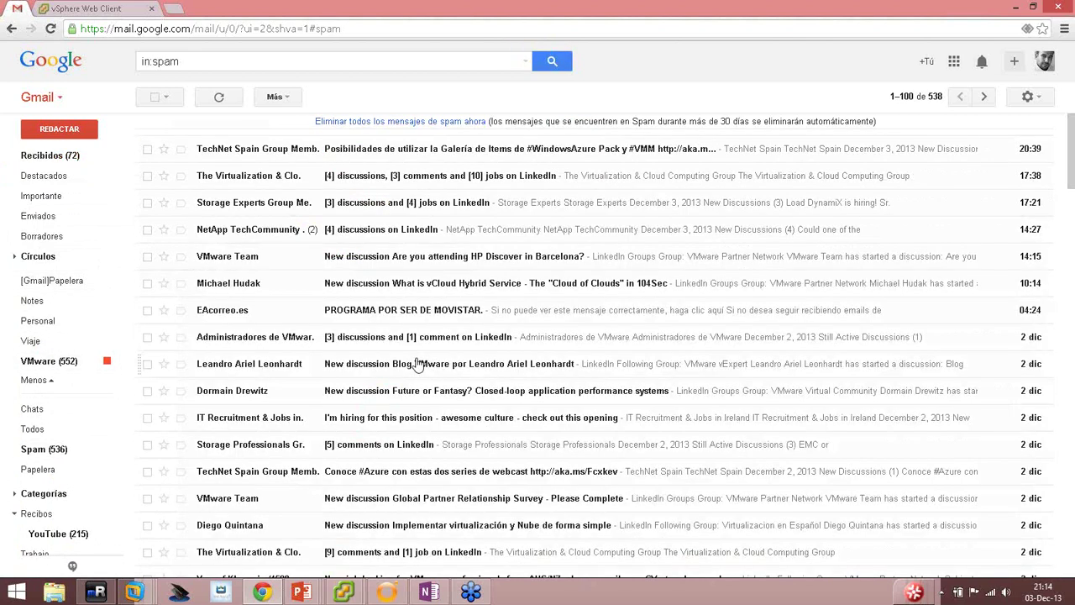
{"action": "left_click", "coordinate": [48, 156]}
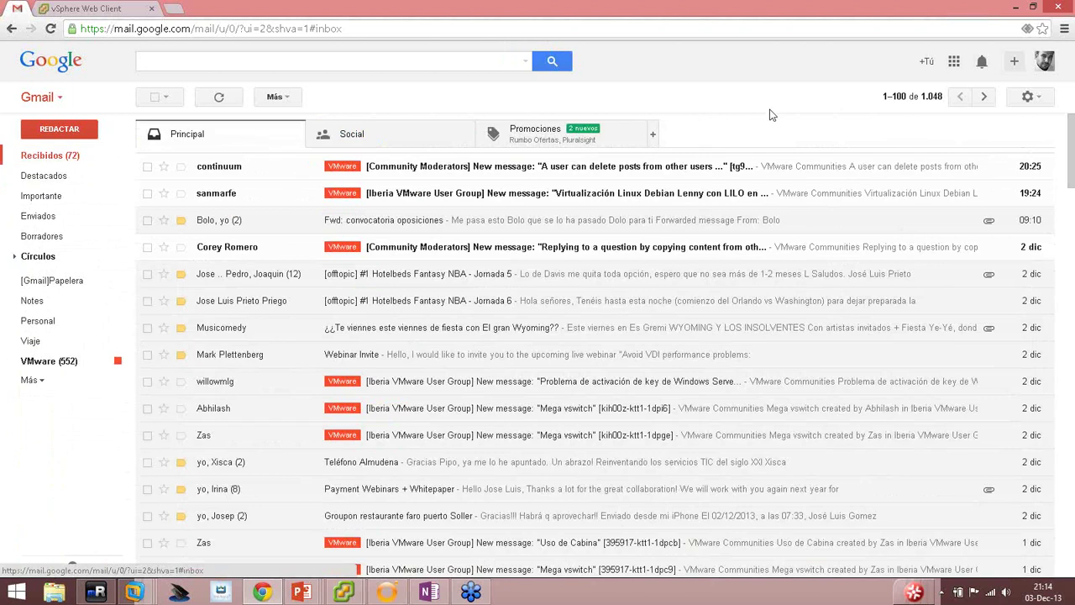
{"action": "left_click", "coordinate": [1014, 8]}
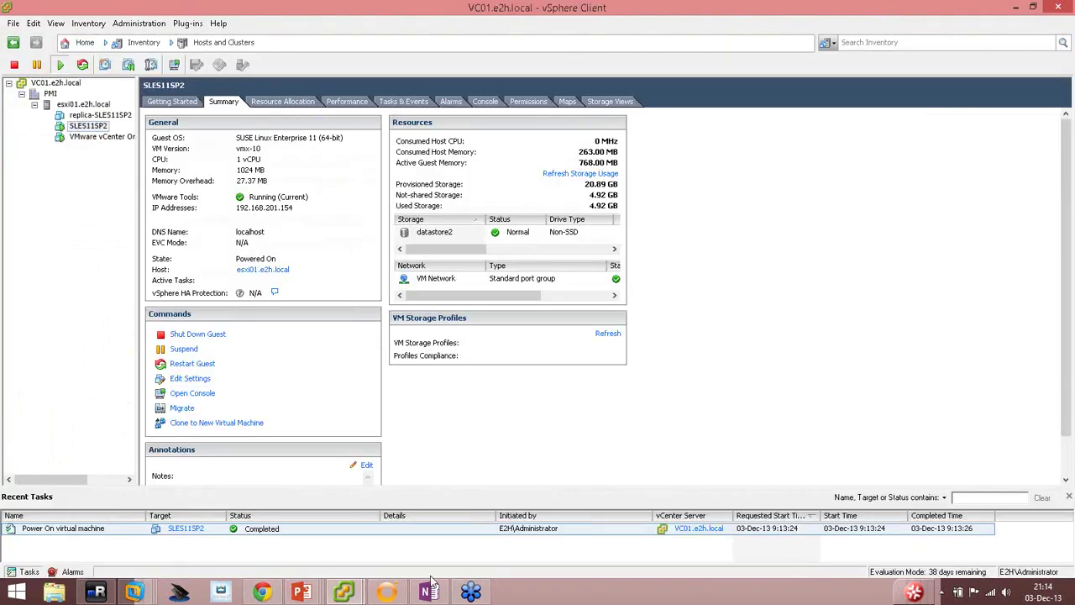
{"action": "left_click", "coordinate": [386, 589]}
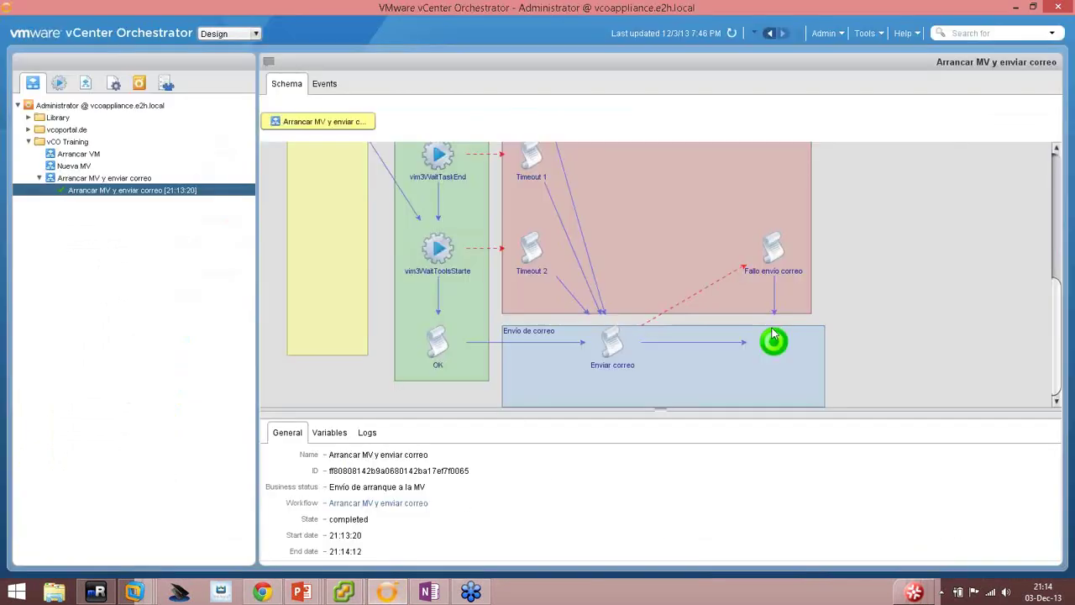
Read the run's Logs confirming the email was sent, then refresh Gmail's Recibidos.
{"action": "left_click", "coordinate": [365, 432]}
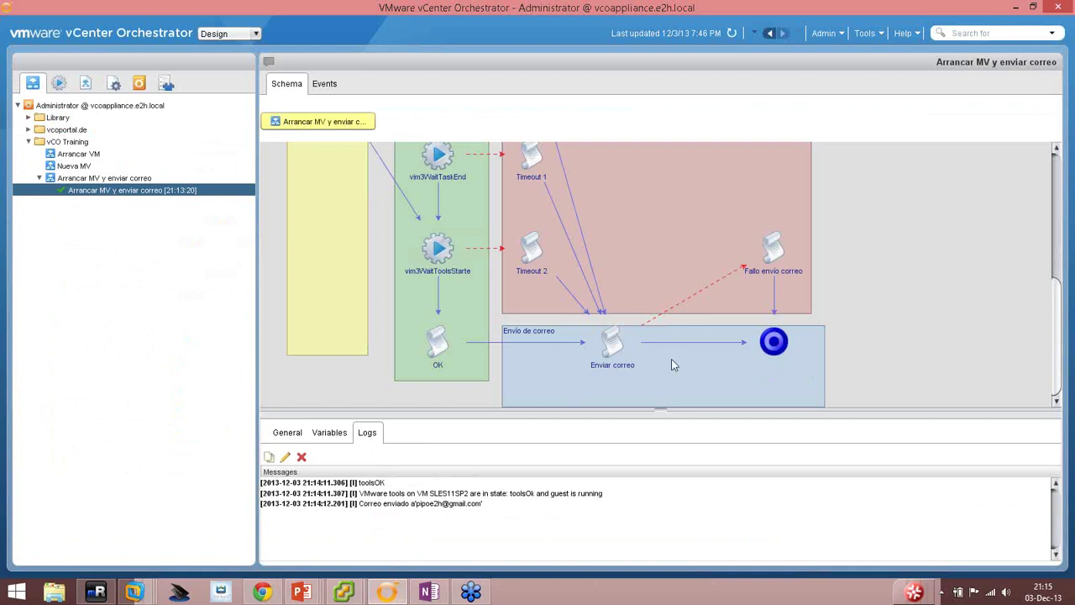
{"action": "left_click", "coordinate": [262, 592]}
{"action": "left_click", "coordinate": [54, 157]}
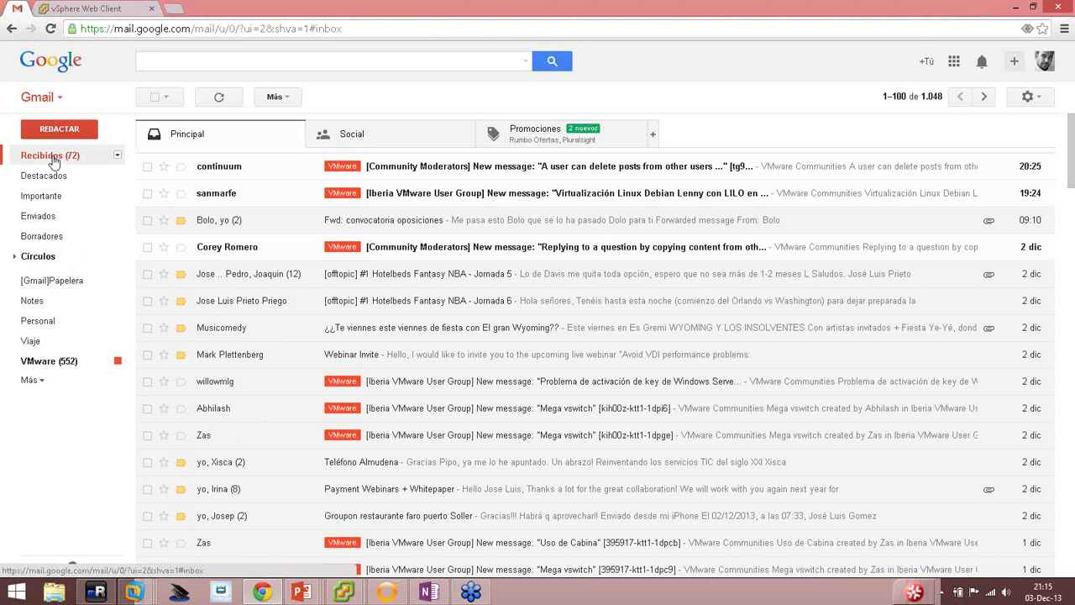
Open the VMO Example email 'Solicitud de arranque de MV desde vCO' and highlight its confirmation text.
{"action": "left_click", "coordinate": [39, 381]}
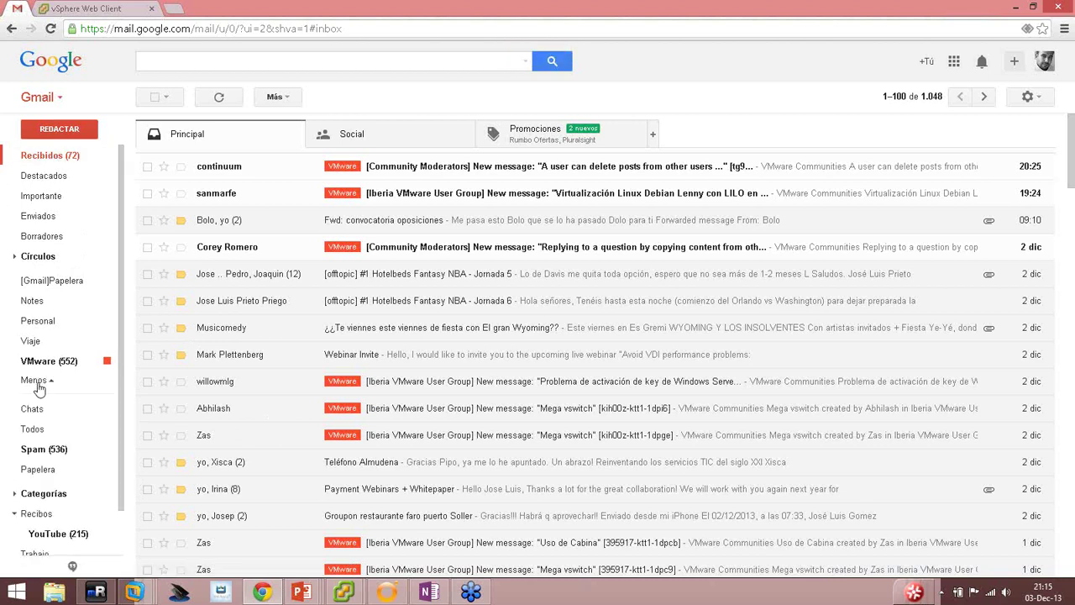
{"action": "left_click", "coordinate": [44, 450]}
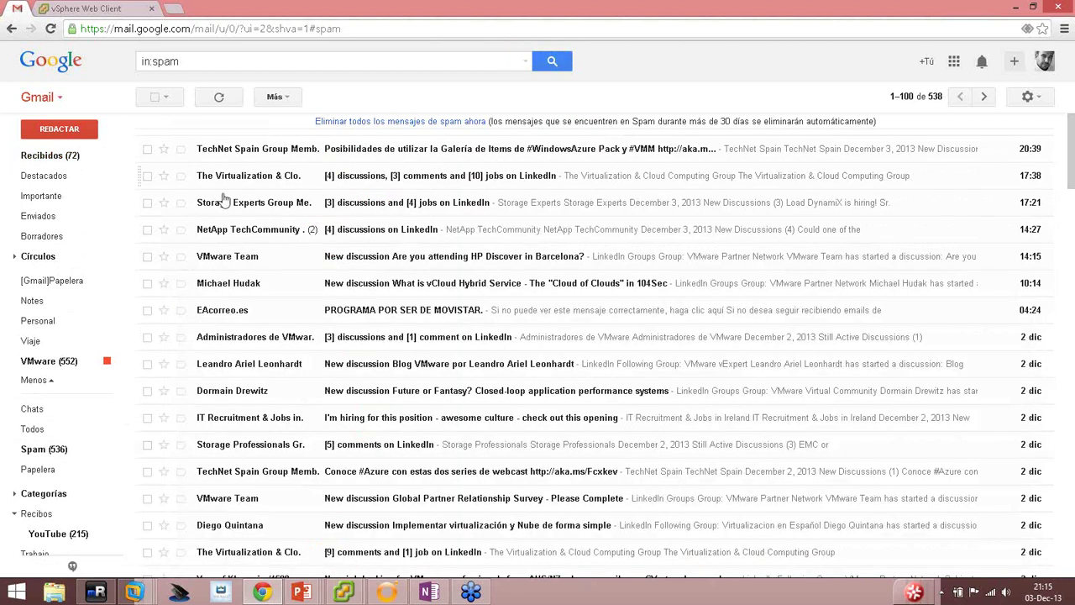
{"action": "left_click", "coordinate": [65, 158]}
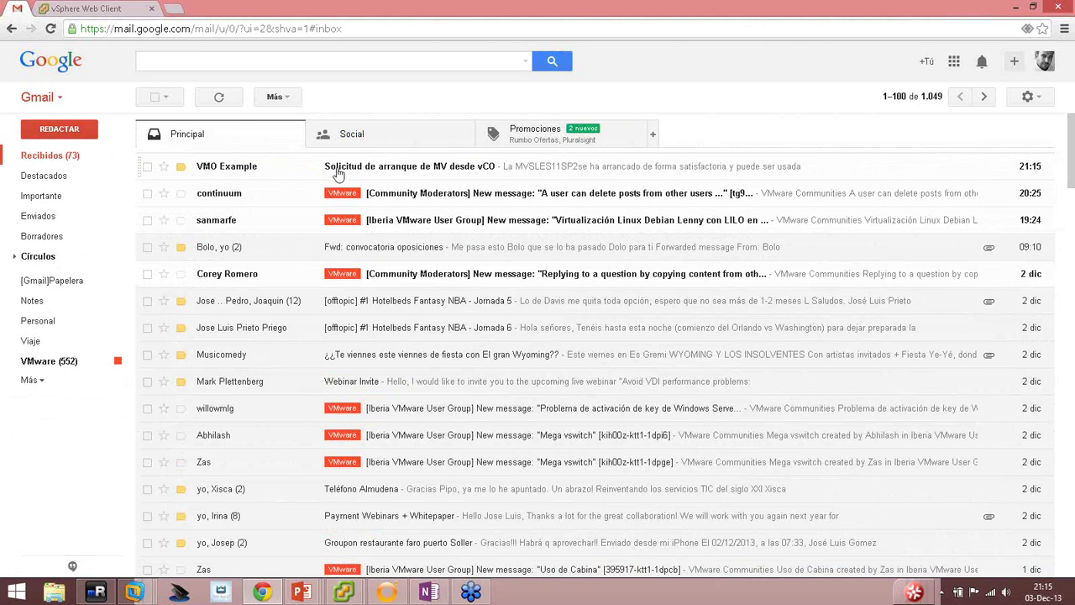
{"action": "left_click", "coordinate": [466, 172]}
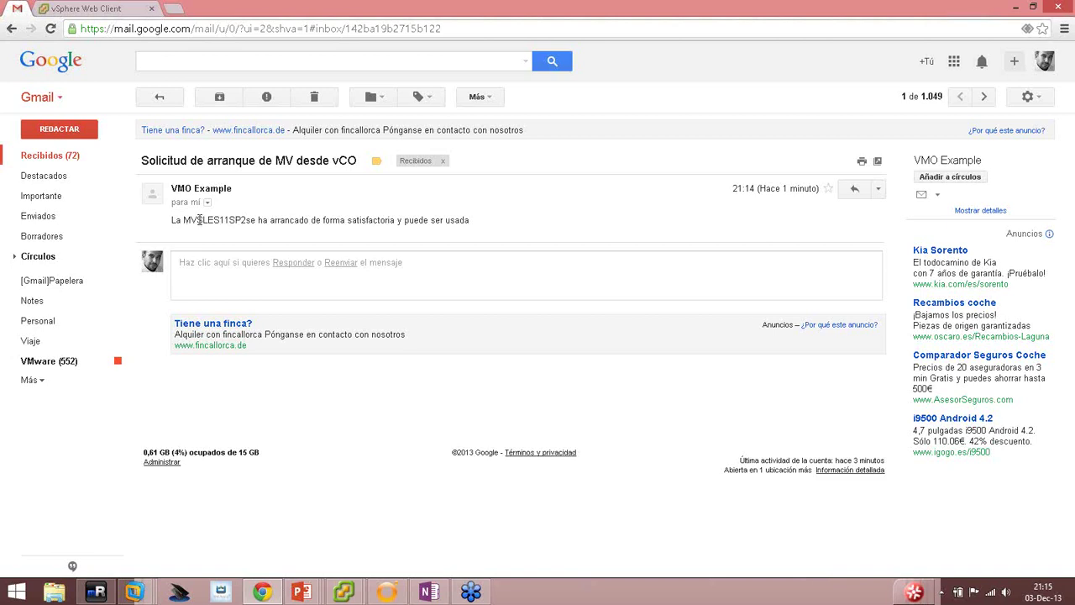
{"action": "left_click_drag", "start_coordinate": [199, 220], "coordinate": [418, 221]}
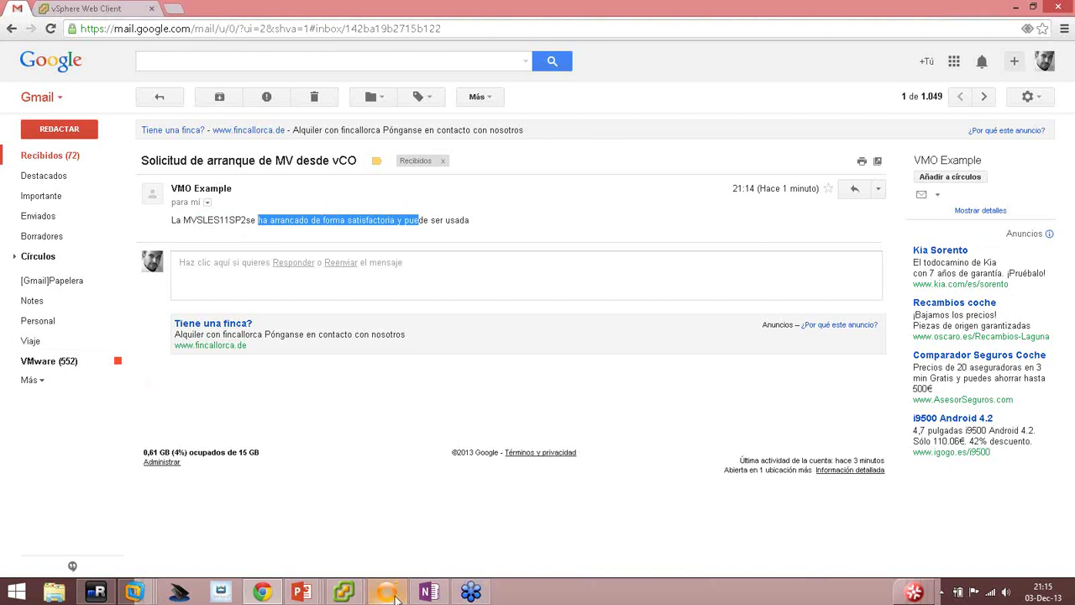
{"action": "left_click", "coordinate": [470, 592]}
Start a new run of the Arrancar MV y enviar correo workflow.
{"action": "scroll", "coordinate": [371, 233], "scroll_direction": "up", "scroll_amount": 5}
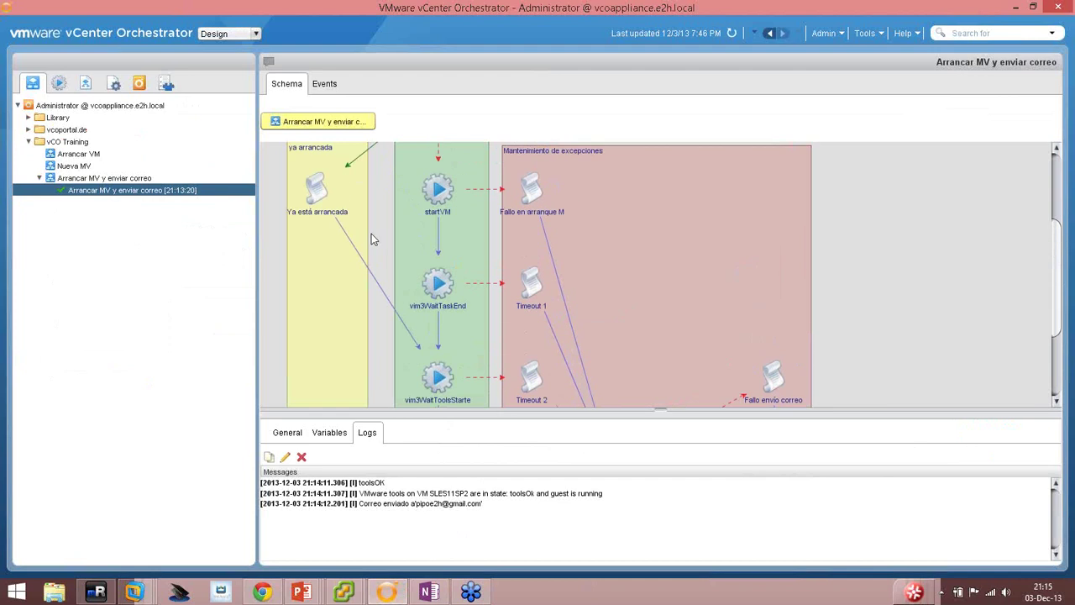
{"action": "scroll", "coordinate": [379, 267], "scroll_direction": "down", "scroll_amount": 6}
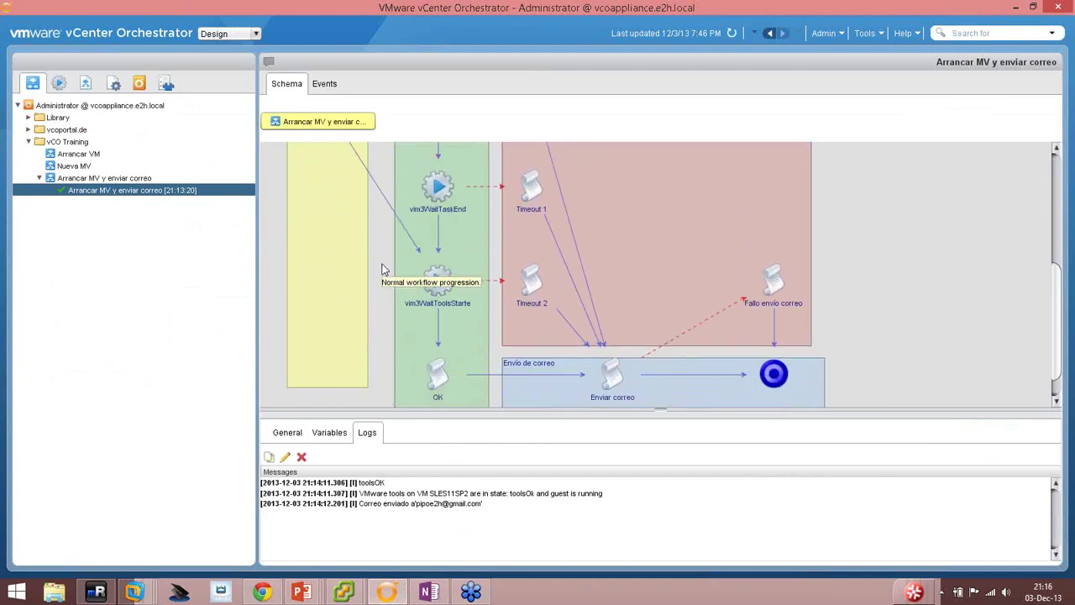
{"action": "scroll", "coordinate": [381, 269], "scroll_direction": "up", "scroll_amount": 3}
{"action": "left_click", "coordinate": [90, 178]}
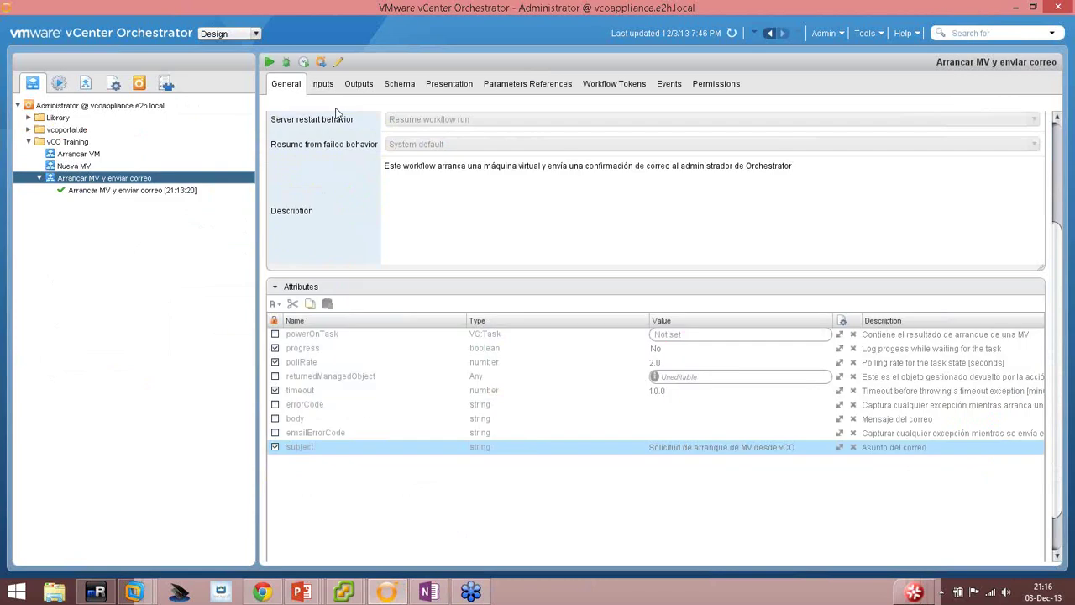
{"action": "left_click", "coordinate": [269, 63]}
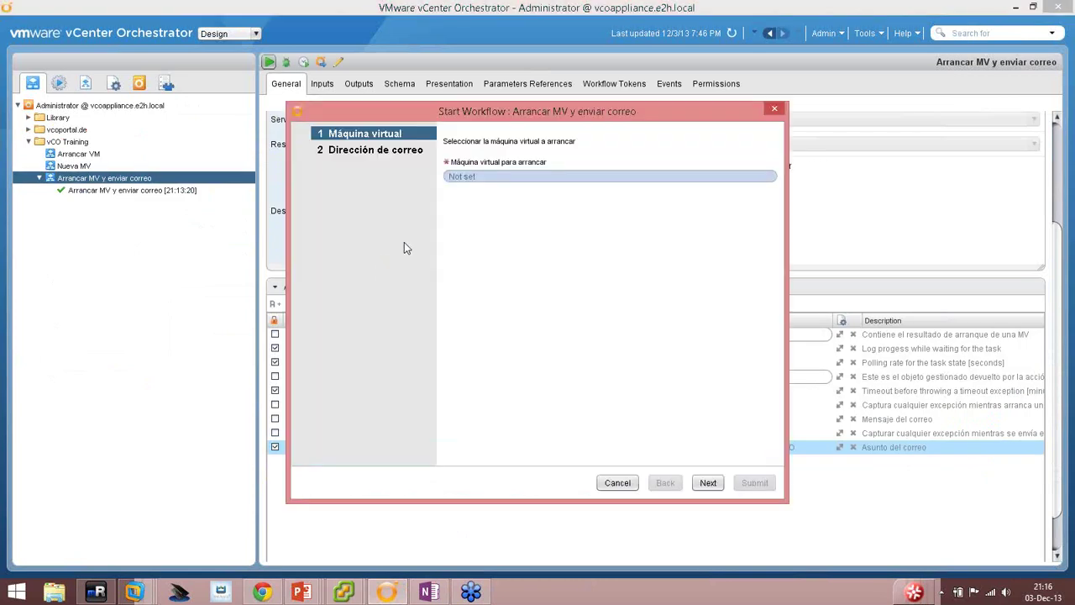
Choose the vCenter Orchestrator Appliance VM via 'orch', enter the notification address, and submit.
{"action": "left_click", "coordinate": [462, 178]}
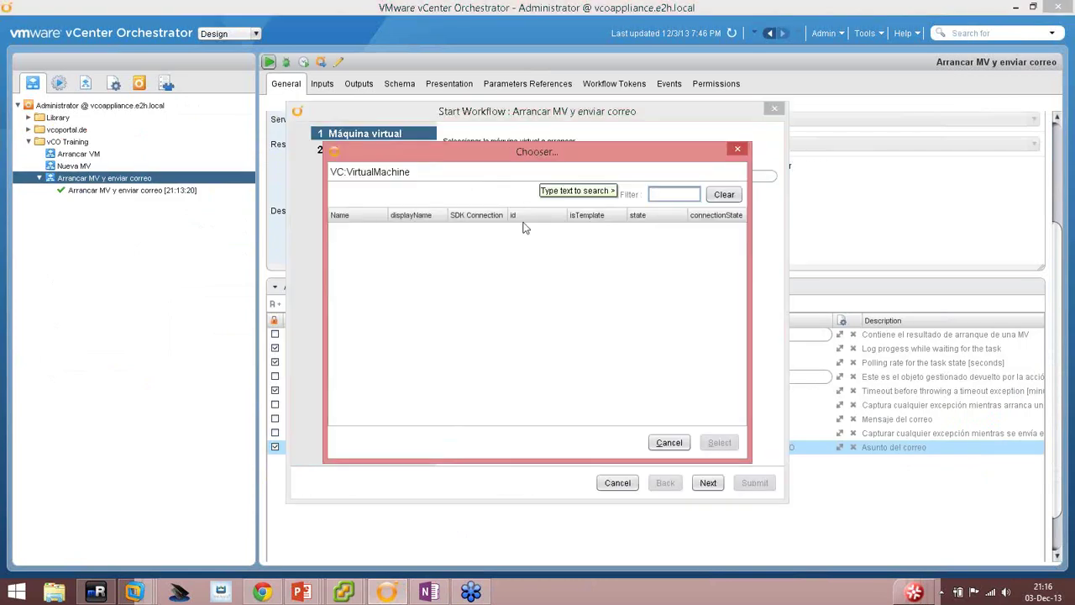
{"action": "type", "text": "orche"}
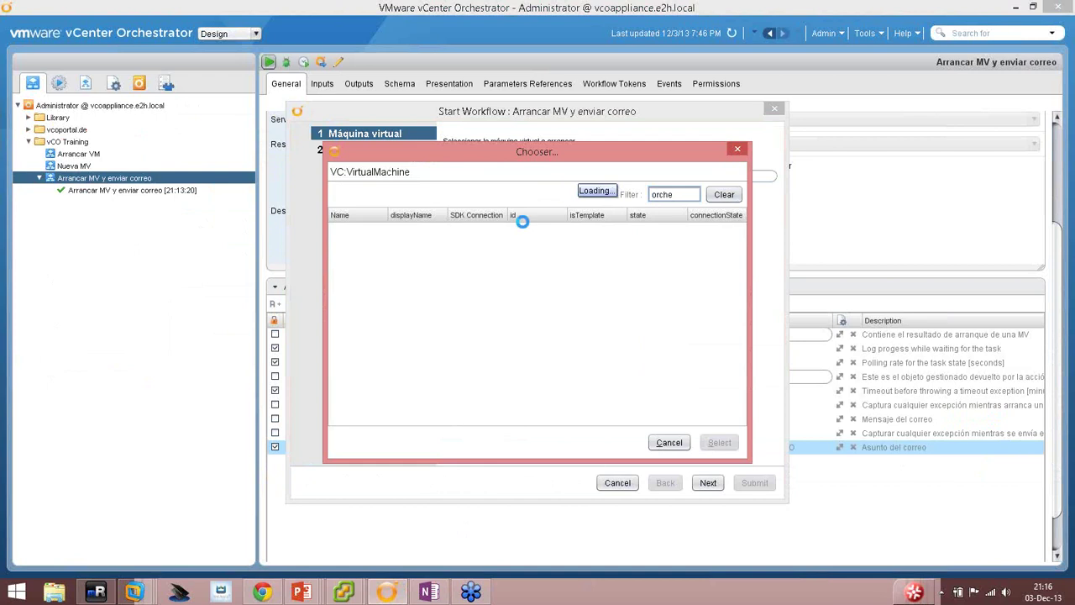
{"action": "double_click", "coordinate": [364, 232]}
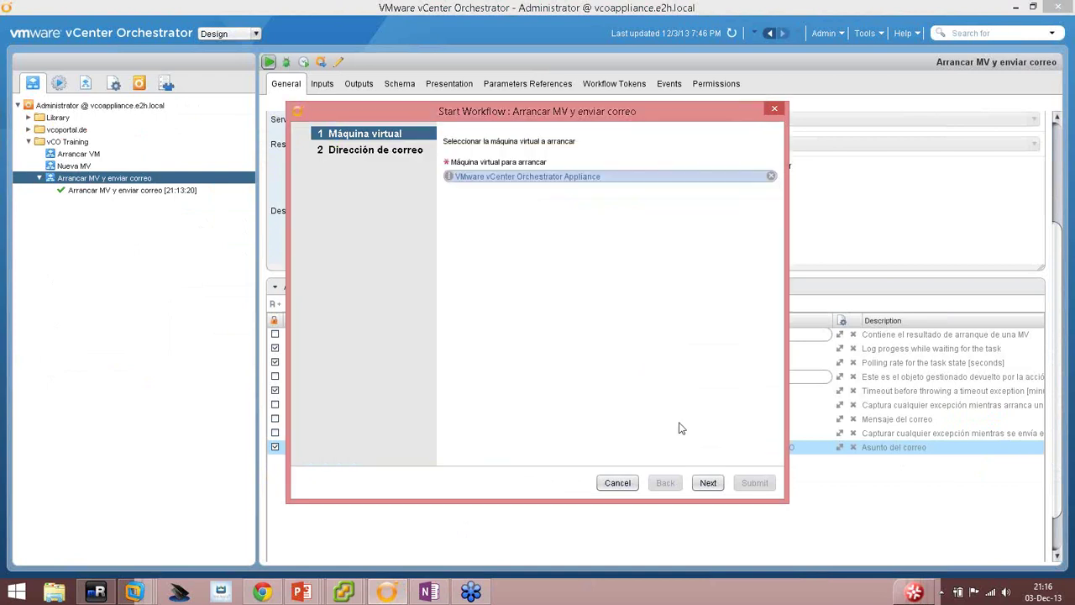
{"action": "left_click", "coordinate": [708, 482]}
{"action": "left_click", "coordinate": [485, 179]}
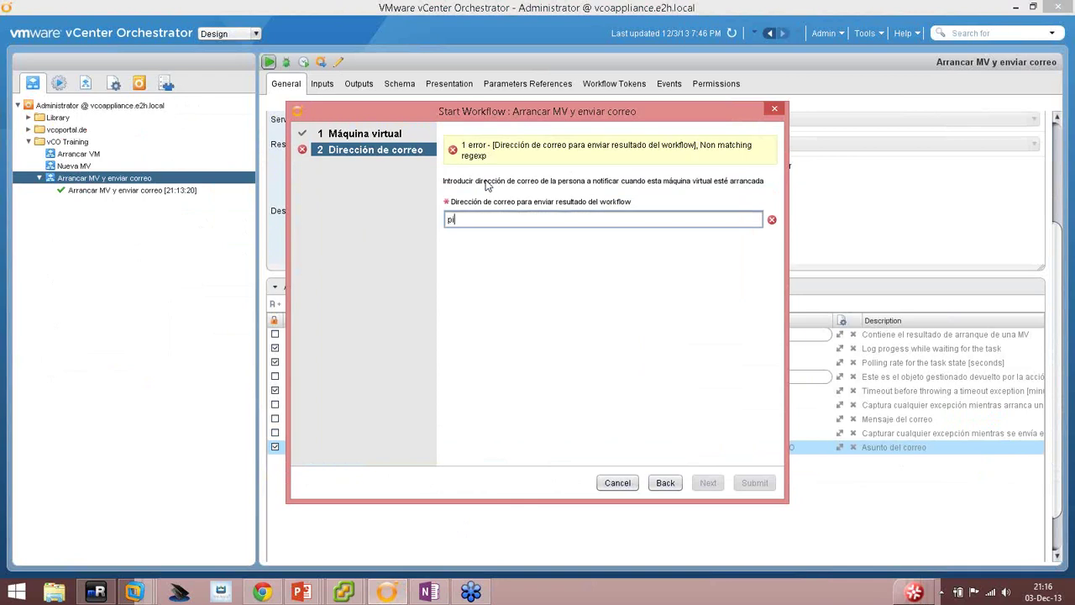
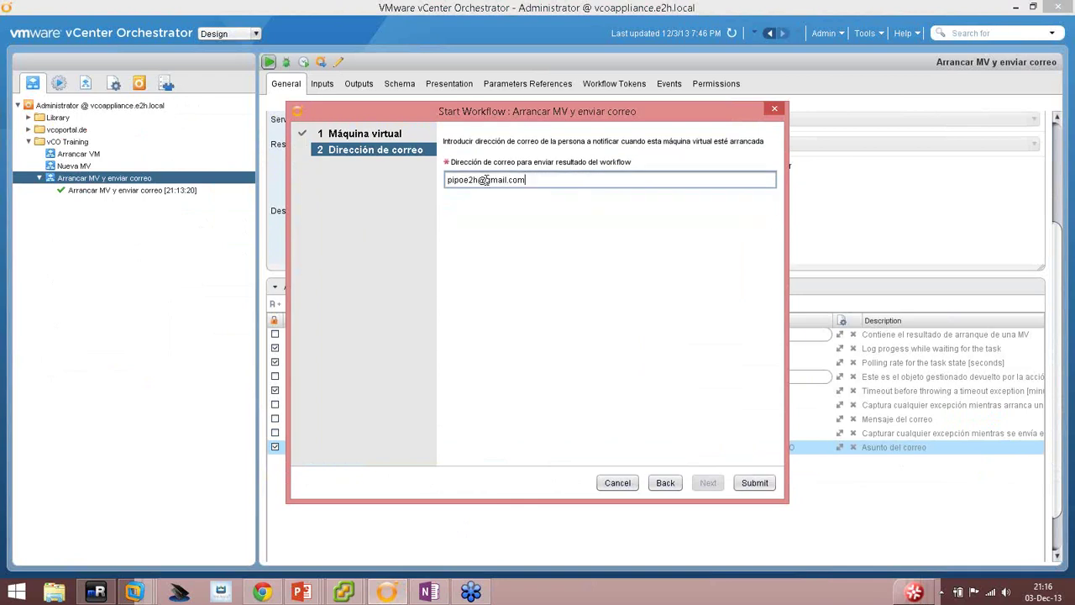
{"action": "left_click", "coordinate": [753, 485]}
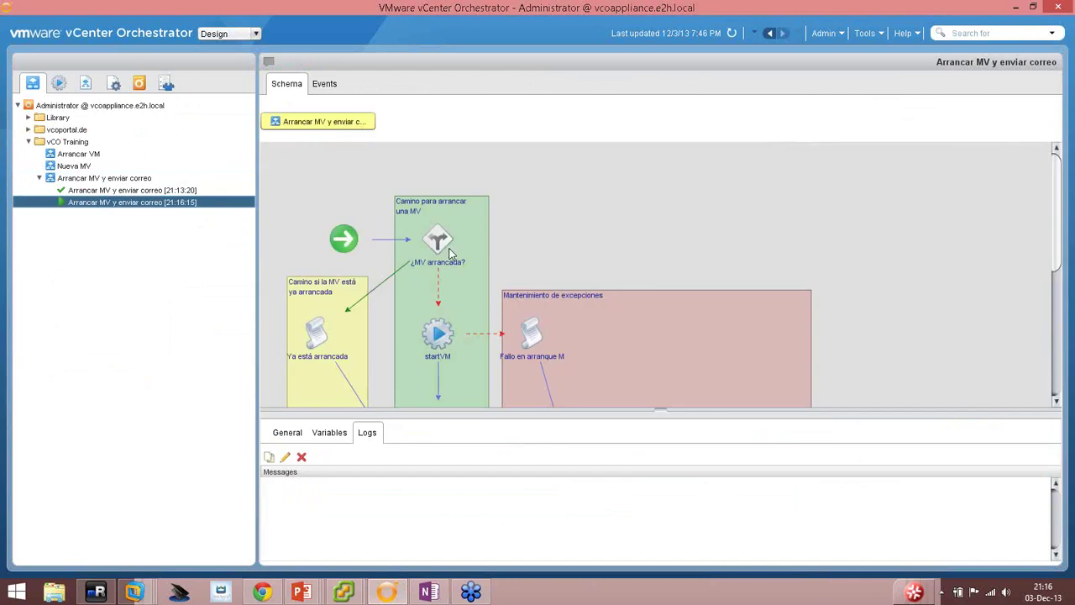
{"action": "scroll", "coordinate": [388, 216], "scroll_direction": "down", "scroll_amount": 1}
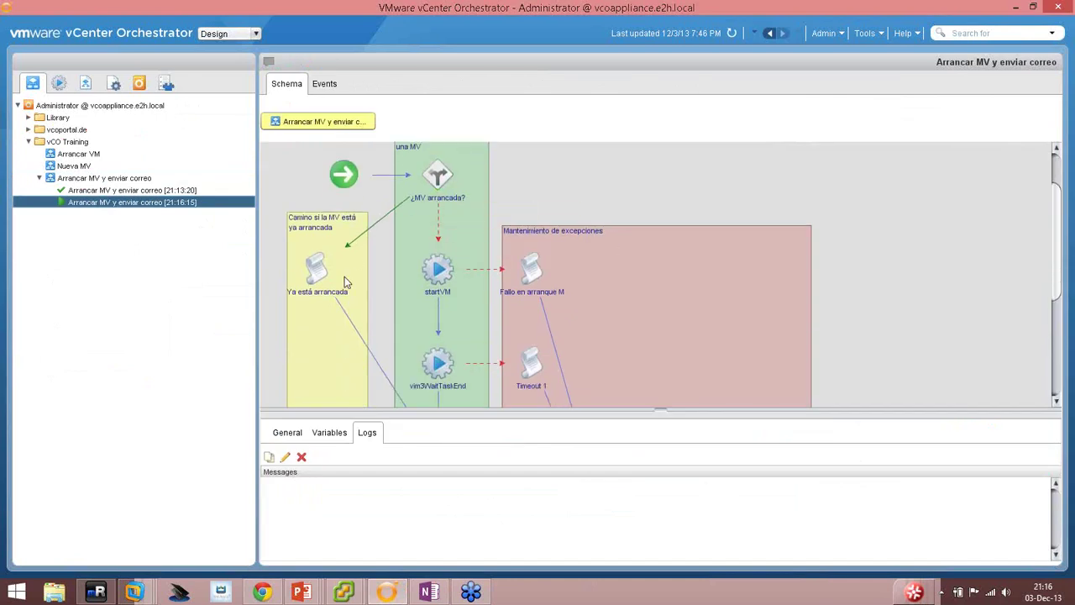
{"action": "scroll", "coordinate": [345, 276], "scroll_direction": "down", "scroll_amount": 2}
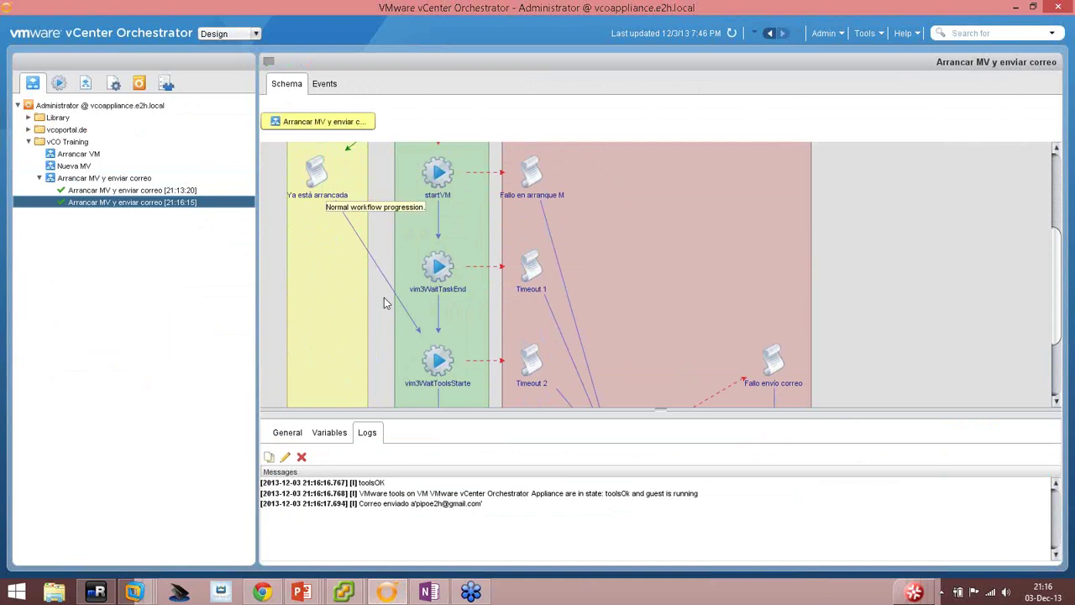
{"action": "scroll", "coordinate": [384, 299], "scroll_direction": "down", "scroll_amount": 2}
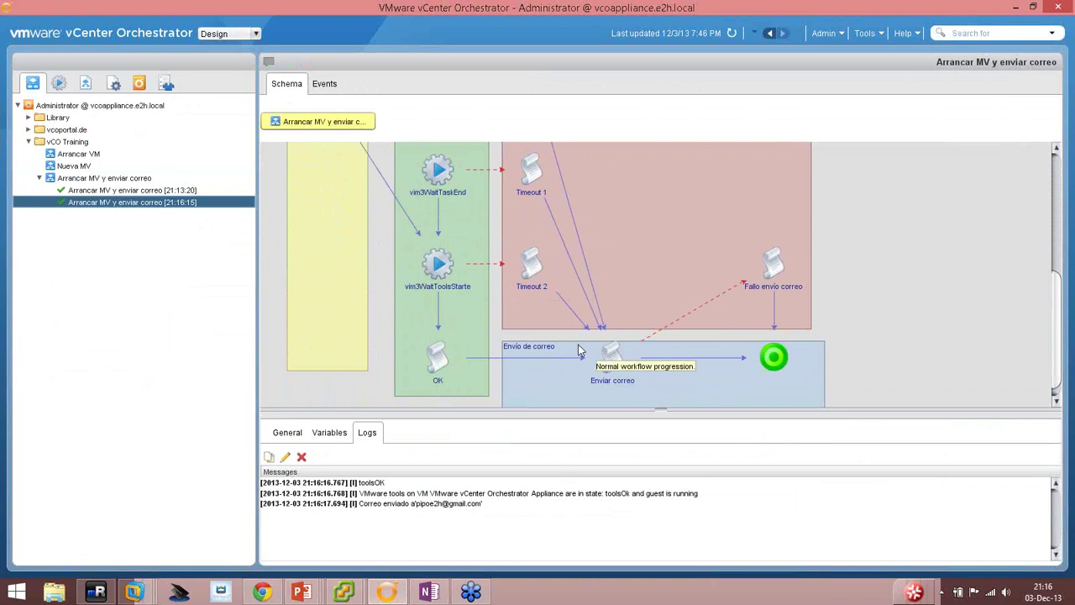
{"action": "left_click", "coordinate": [258, 591]}
{"action": "left_click", "coordinate": [71, 161]}
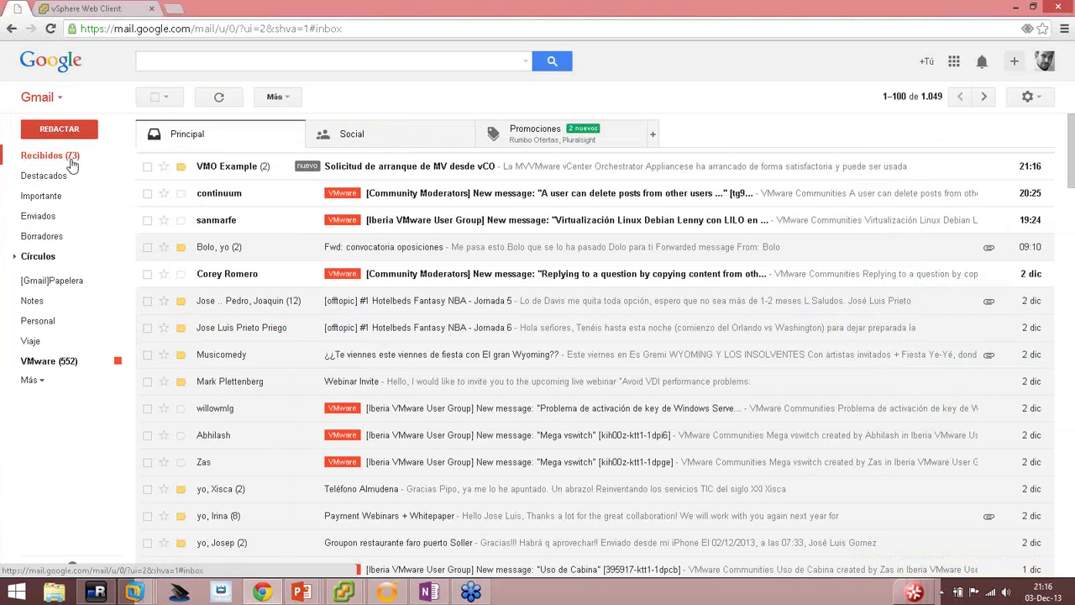
Read the 'Solicitud de arranque de MV desde vCO' VM-started confirmation in Gmail, then return to Orchestrator.
{"action": "left_click", "coordinate": [500, 175]}
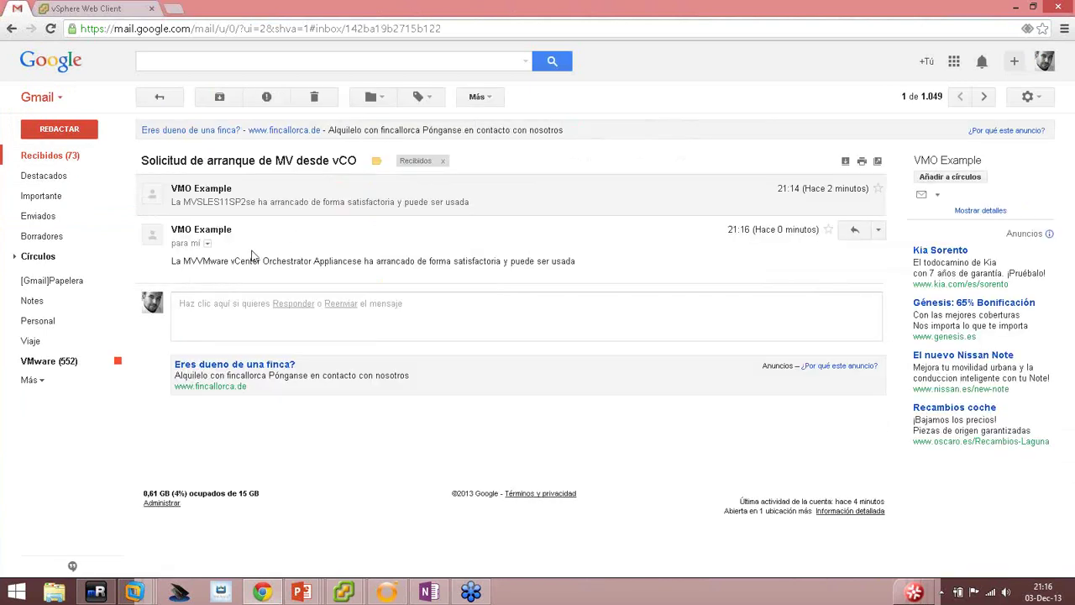
{"action": "left_click_drag", "start_coordinate": [200, 262], "coordinate": [550, 237]}
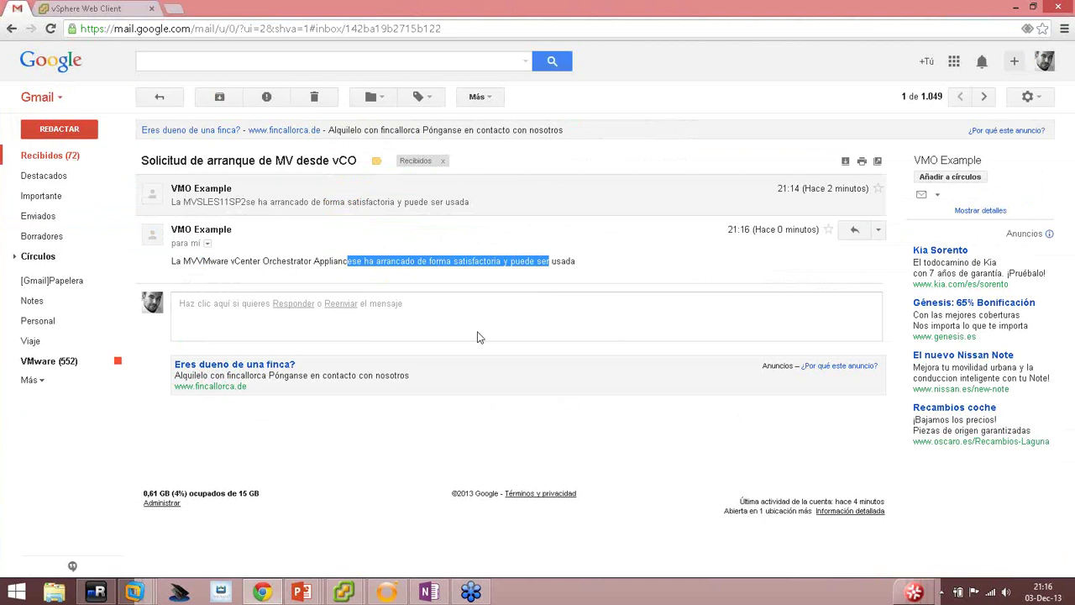
{"action": "left_click", "coordinate": [386, 592]}
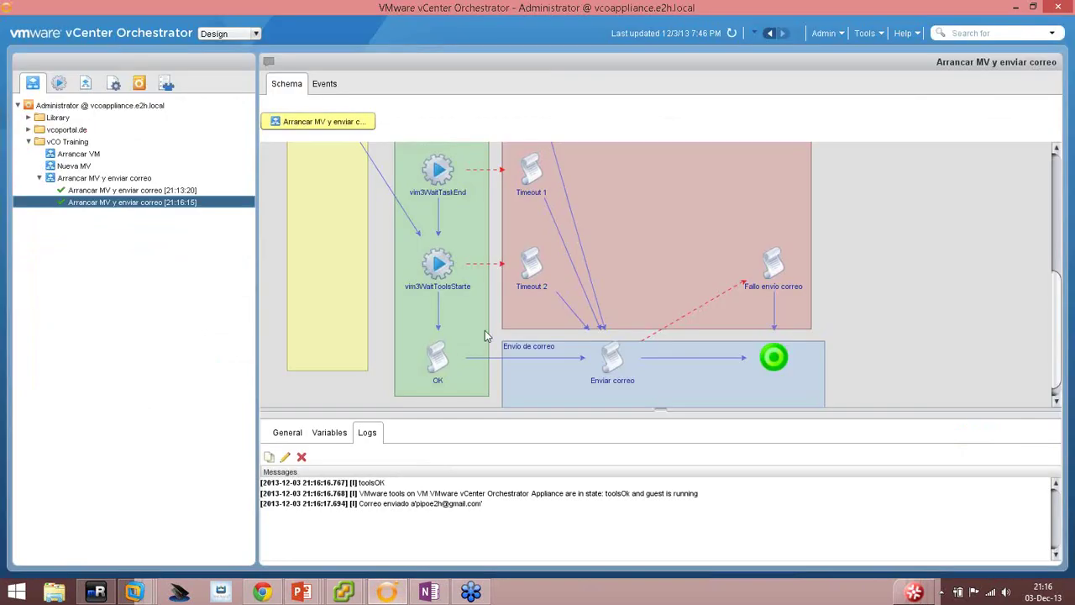
Look over the run's schema, then open the Arrancar VM workflow from the vCO Training folder.
{"action": "scroll", "coordinate": [477, 291], "scroll_direction": "up", "scroll_amount": 1}
{"action": "scroll", "coordinate": [477, 288], "scroll_direction": "down", "scroll_amount": 2}
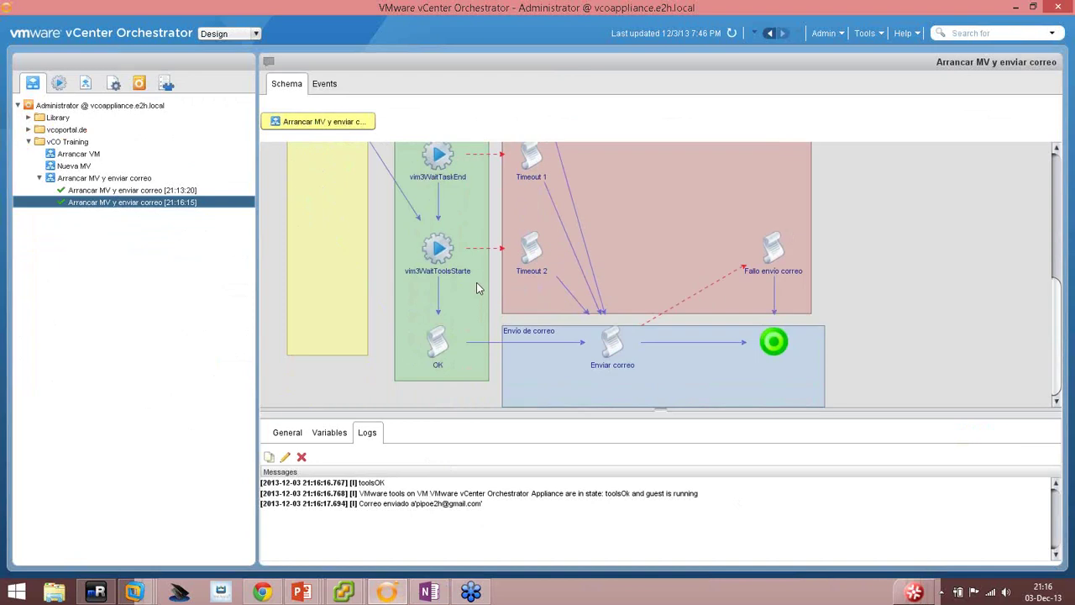
{"action": "scroll", "coordinate": [476, 288], "scroll_direction": "up", "scroll_amount": 5}
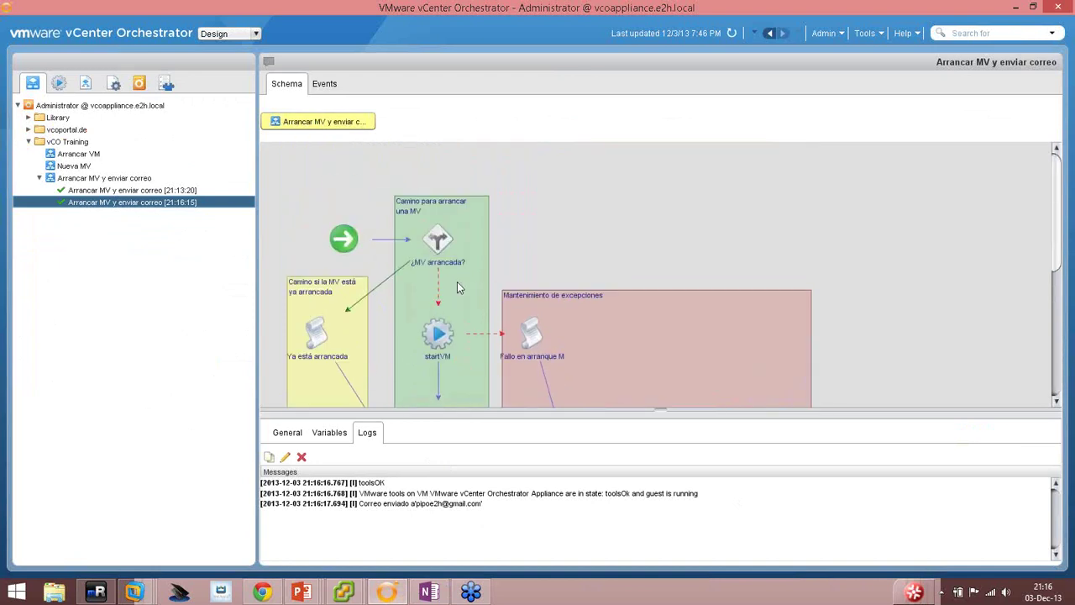
{"action": "scroll", "coordinate": [482, 242], "scroll_direction": "down", "scroll_amount": 3}
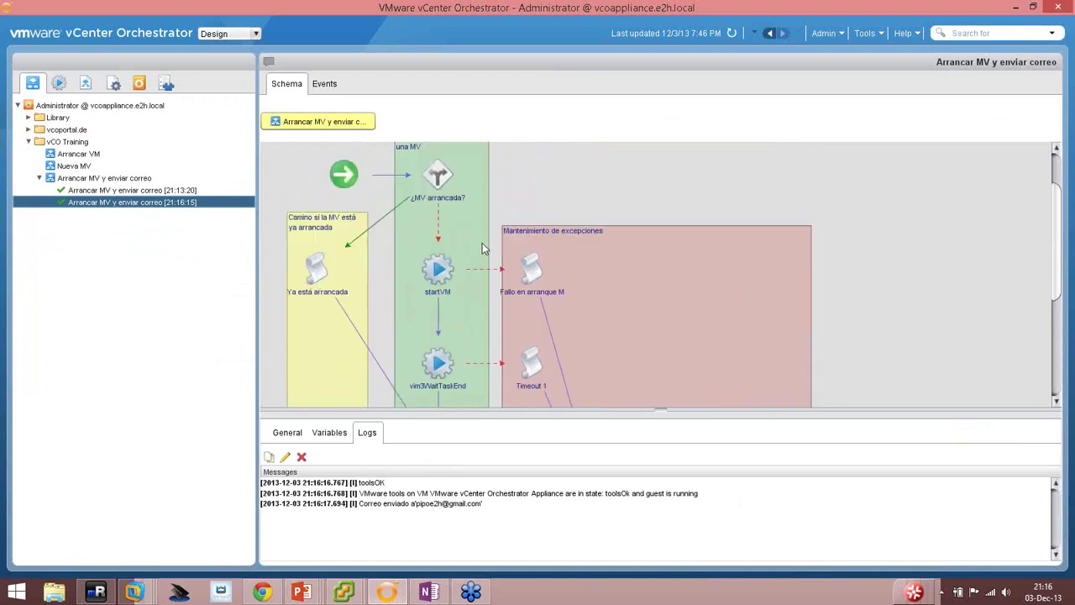
{"action": "scroll", "coordinate": [470, 235], "scroll_direction": "down", "scroll_amount": 1}
{"action": "scroll", "coordinate": [456, 217], "scroll_direction": "up", "scroll_amount": 2}
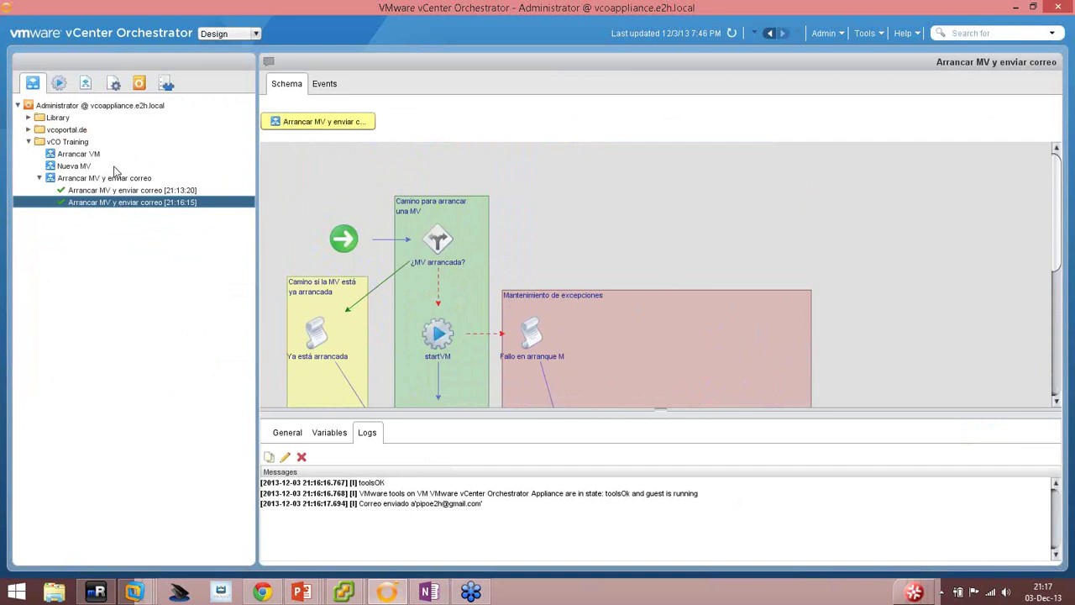
{"action": "left_click", "coordinate": [91, 155]}
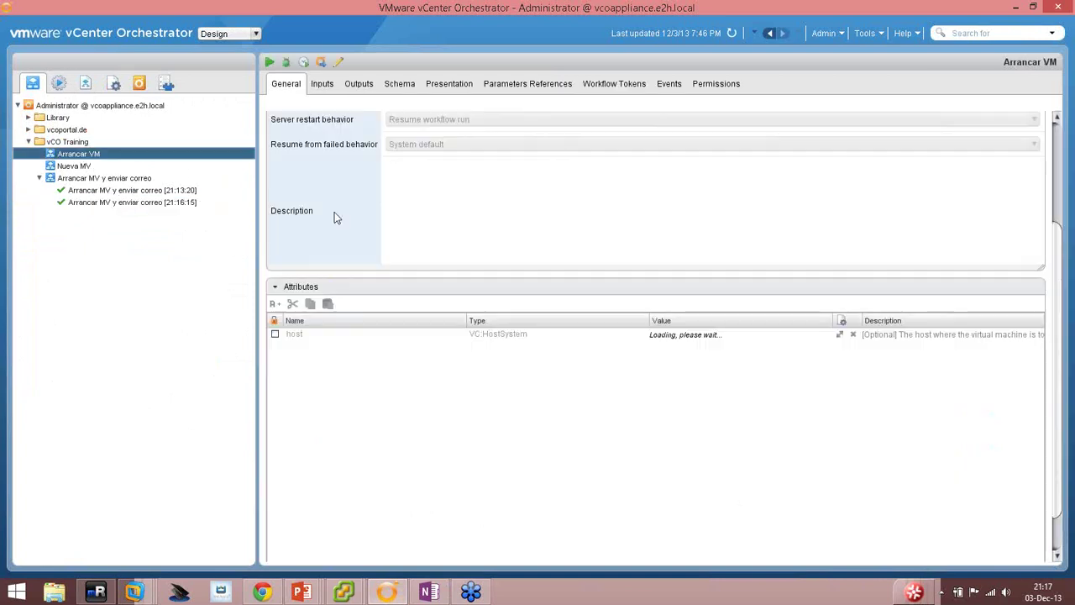
Review Arrancar VM's inputs and diagram, then expand Library > vCenter > Virtual Machine management > Basic.
{"action": "left_click", "coordinate": [324, 85]}
{"action": "left_click", "coordinate": [400, 85]}
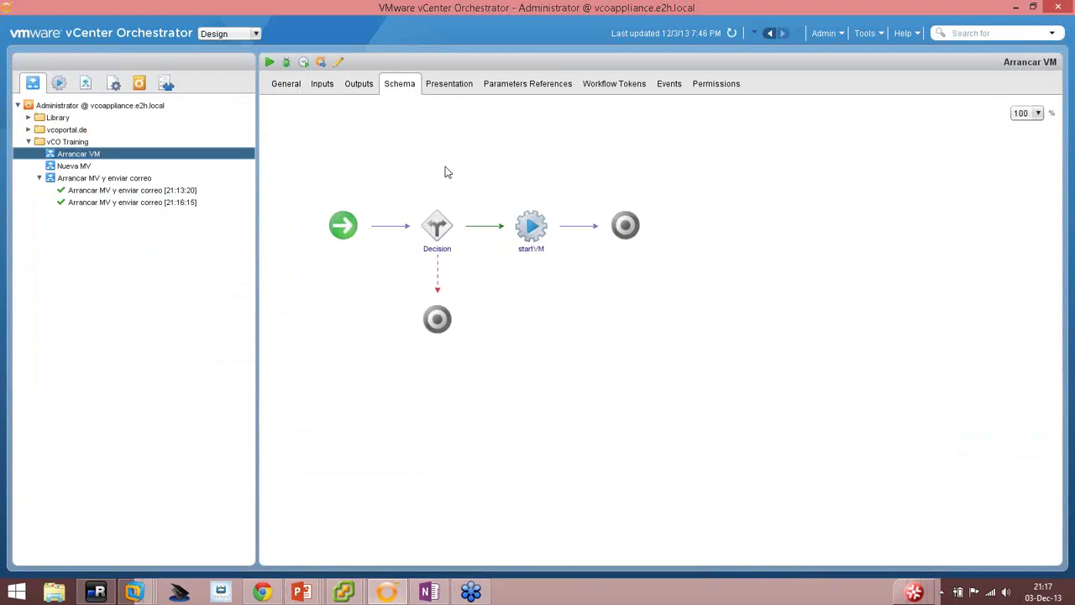
{"action": "left_click", "coordinate": [29, 118]}
{"action": "left_click", "coordinate": [38, 287]}
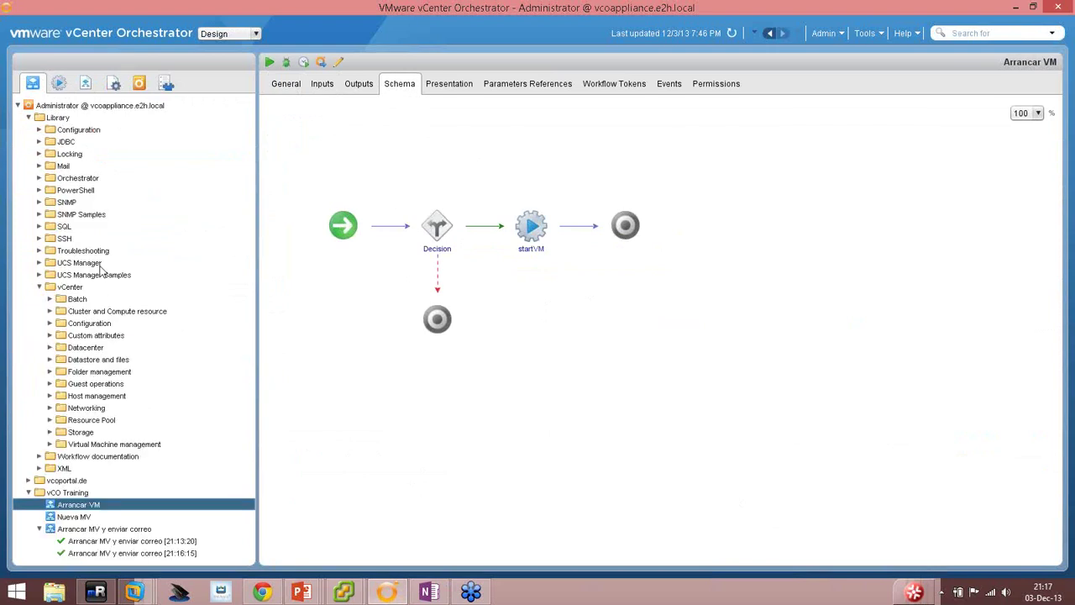
{"action": "left_click", "coordinate": [50, 444]}
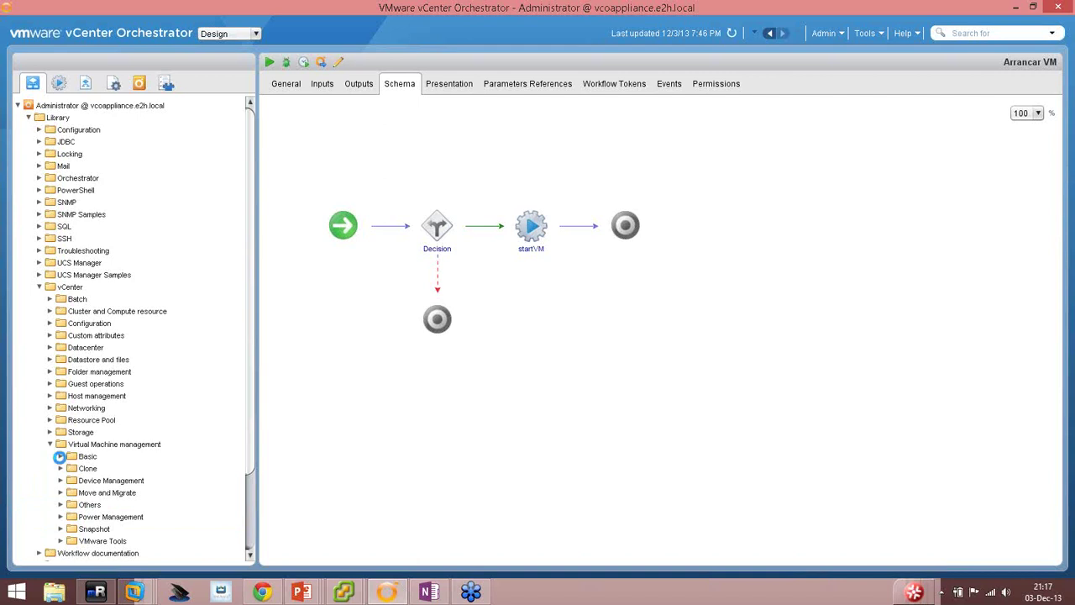
{"action": "left_click", "coordinate": [61, 456]}
Open the library's Rename virtual machine workflow and begin an element search for 'start'.
{"action": "scroll", "coordinate": [168, 449], "scroll_direction": "down", "scroll_amount": 2}
{"action": "scroll", "coordinate": [176, 446], "scroll_direction": "down", "scroll_amount": 1}
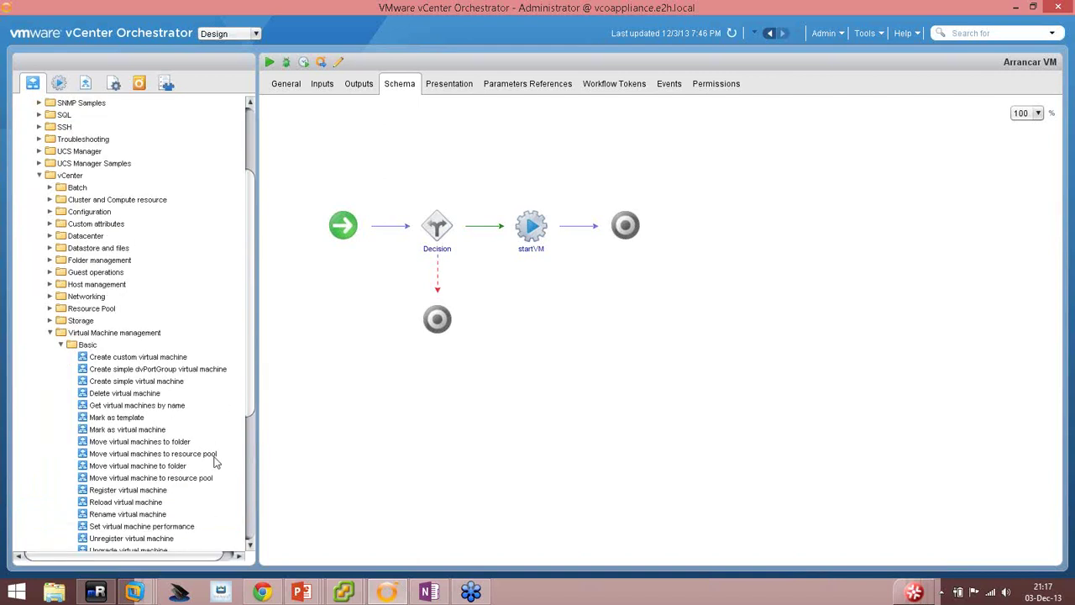
{"action": "scroll", "coordinate": [212, 461], "scroll_direction": "down", "scroll_amount": 1}
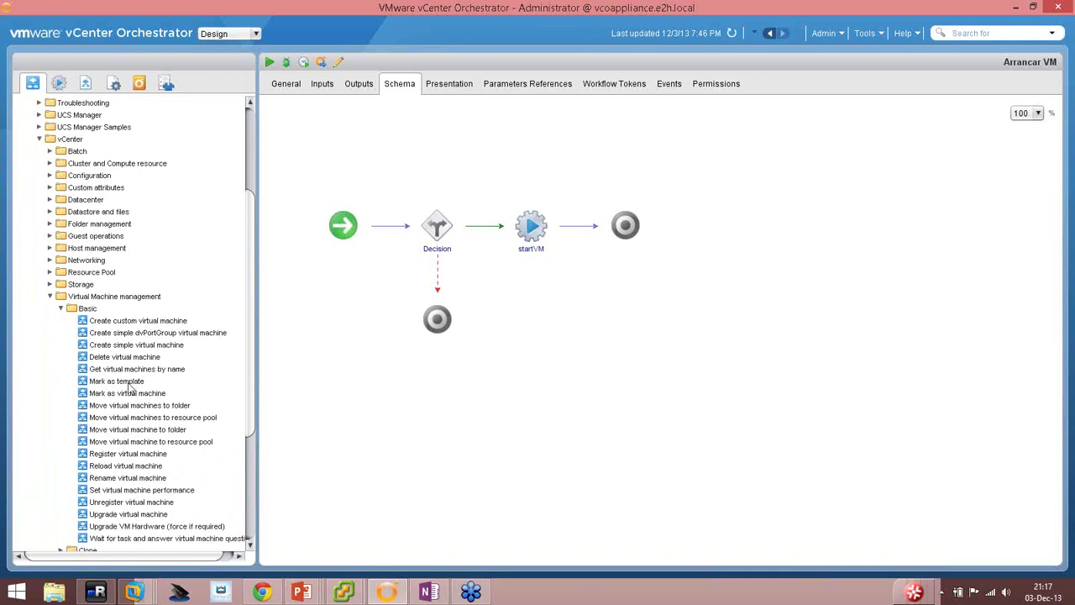
{"action": "scroll", "coordinate": [134, 400], "scroll_direction": "down", "scroll_amount": 1}
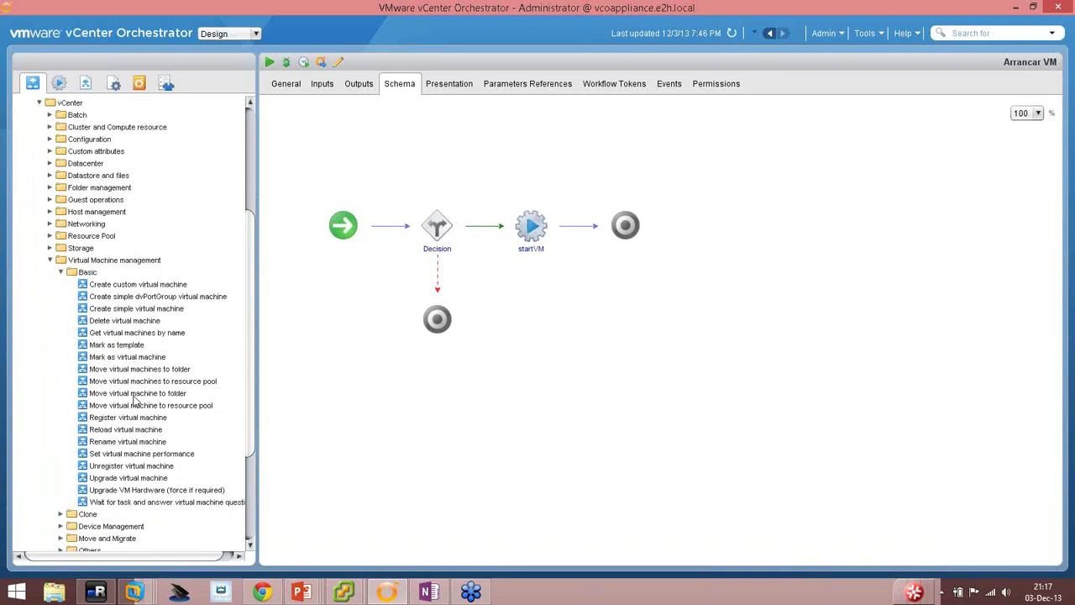
{"action": "left_click", "coordinate": [122, 440]}
{"action": "scroll", "coordinate": [126, 504], "scroll_direction": "down", "scroll_amount": 2}
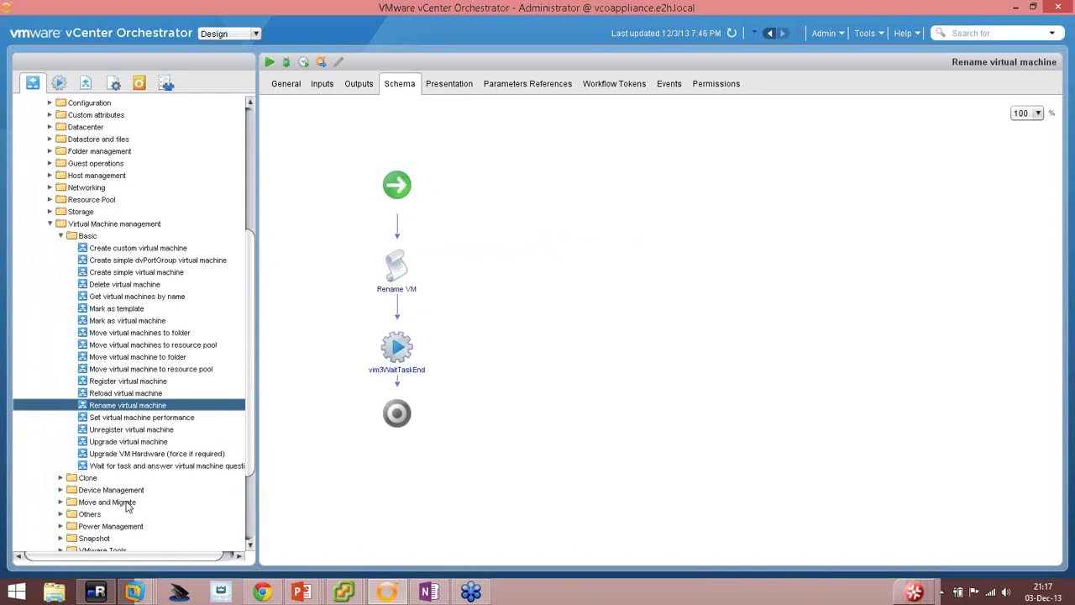
{"action": "left_click", "coordinate": [967, 32]}
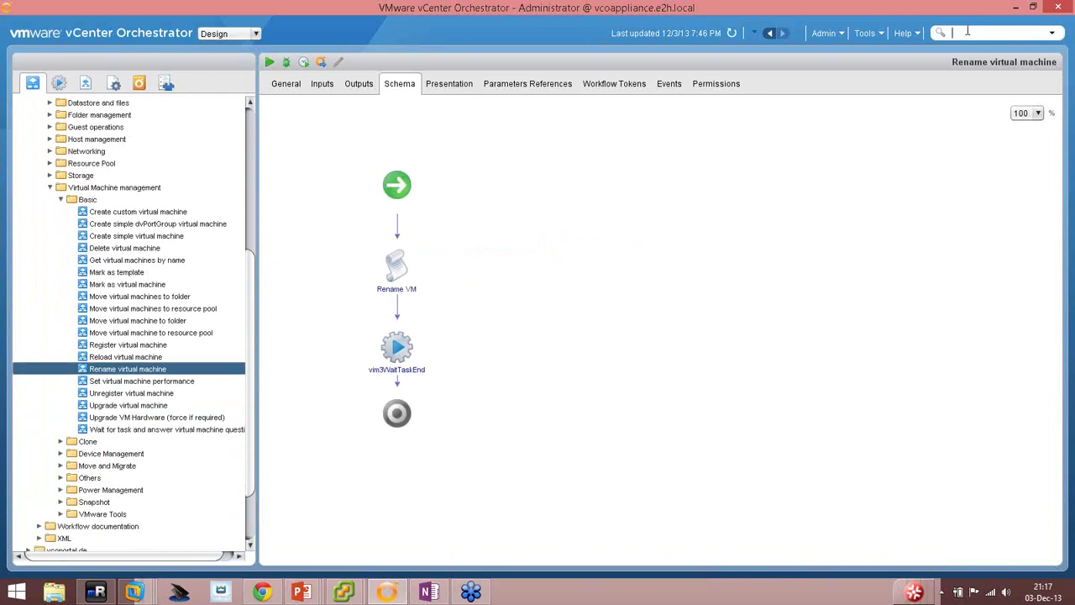
Run the 'start' search, widen its Name and Folder columns, and open Power Management's Start virtual machine and wait.
{"action": "key", "text": "Return"}
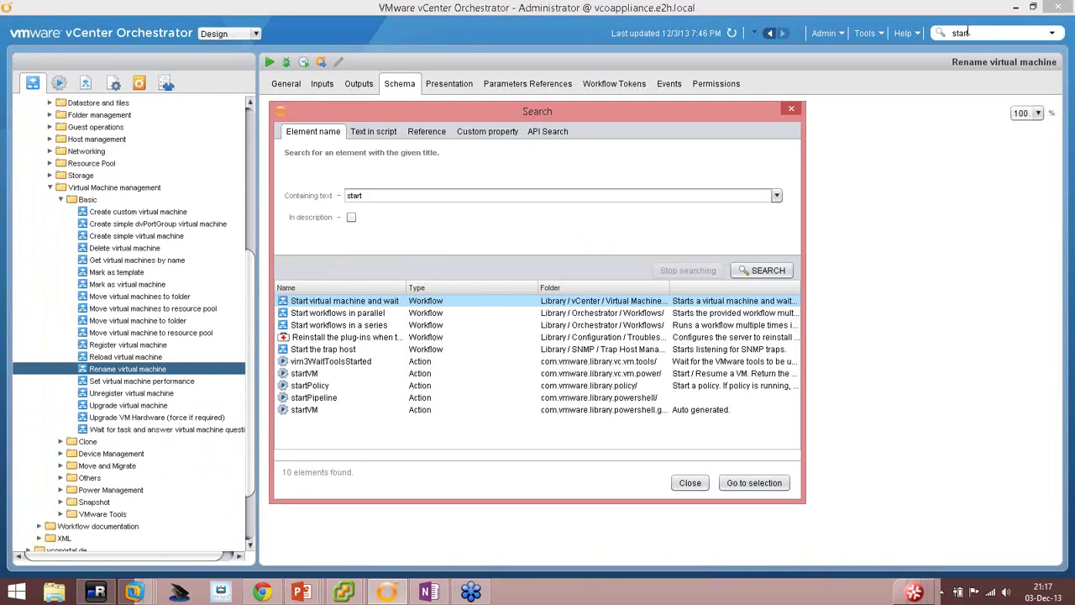
{"action": "left_click_drag", "start_coordinate": [408, 287], "coordinate": [435, 287]}
{"action": "left_click_drag", "start_coordinate": [680, 288], "coordinate": [775, 290]}
{"action": "left_click", "coordinate": [63, 205]}
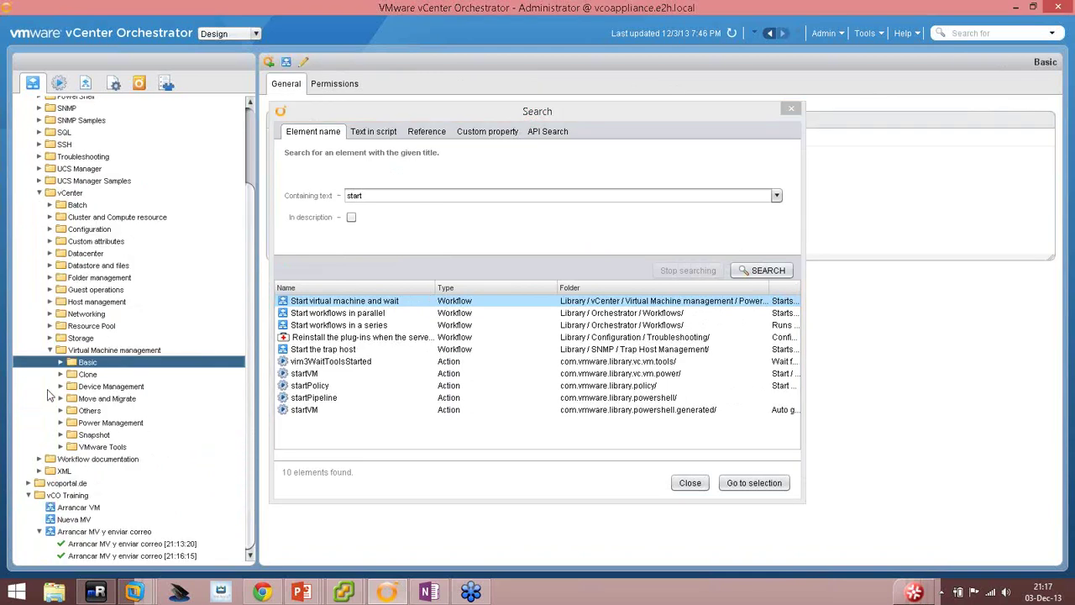
{"action": "left_click", "coordinate": [61, 423]}
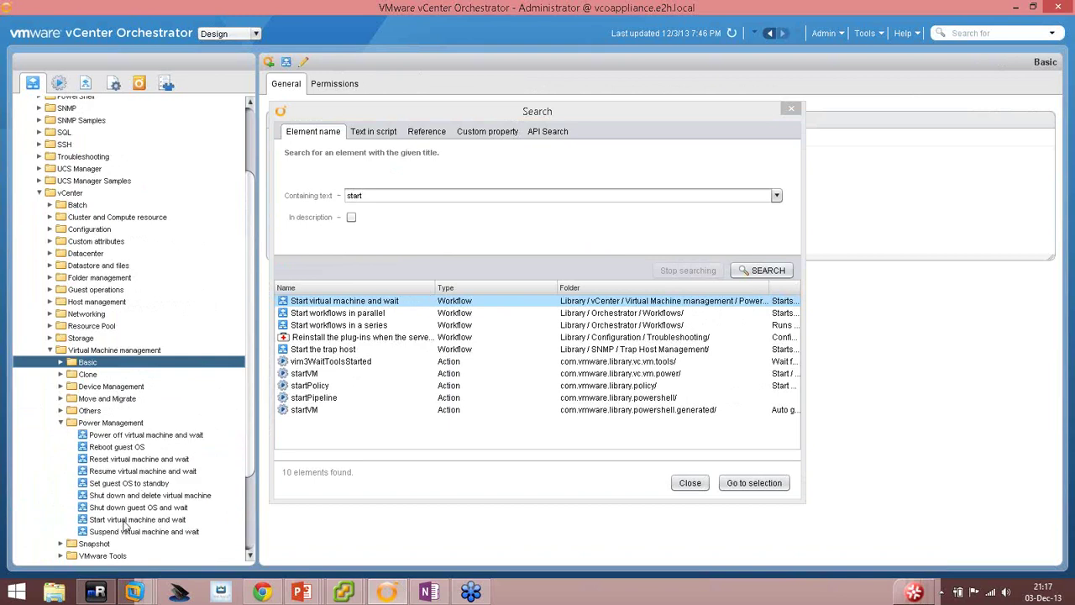
{"action": "left_click", "coordinate": [157, 521]}
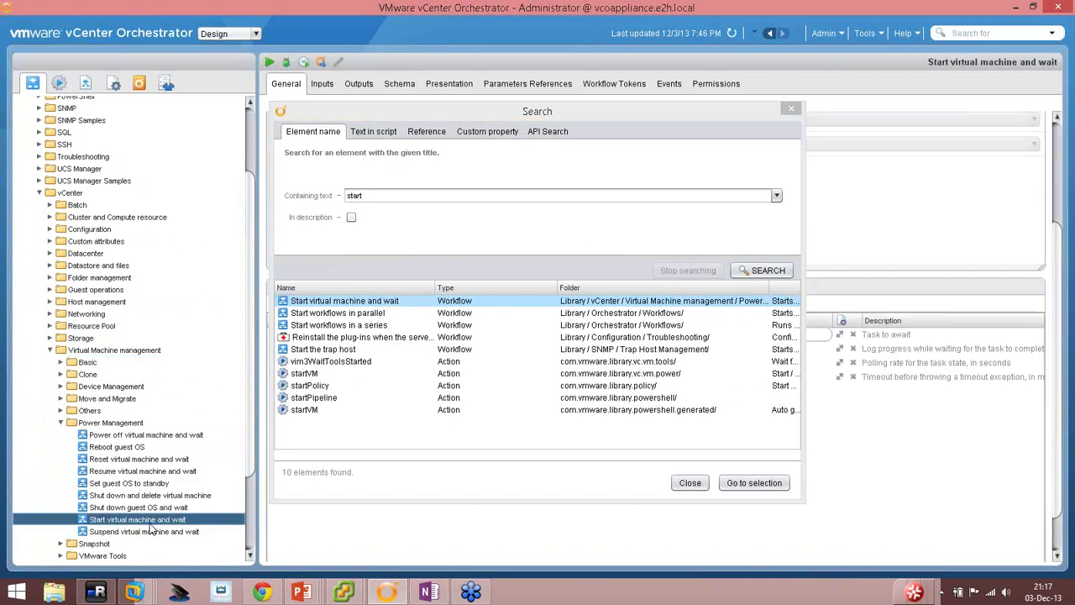
In the Start virtual machine and wait schema, inspect the Wait for task node's IN bindings.
{"action": "left_click", "coordinate": [691, 483]}
{"action": "left_click", "coordinate": [400, 84]}
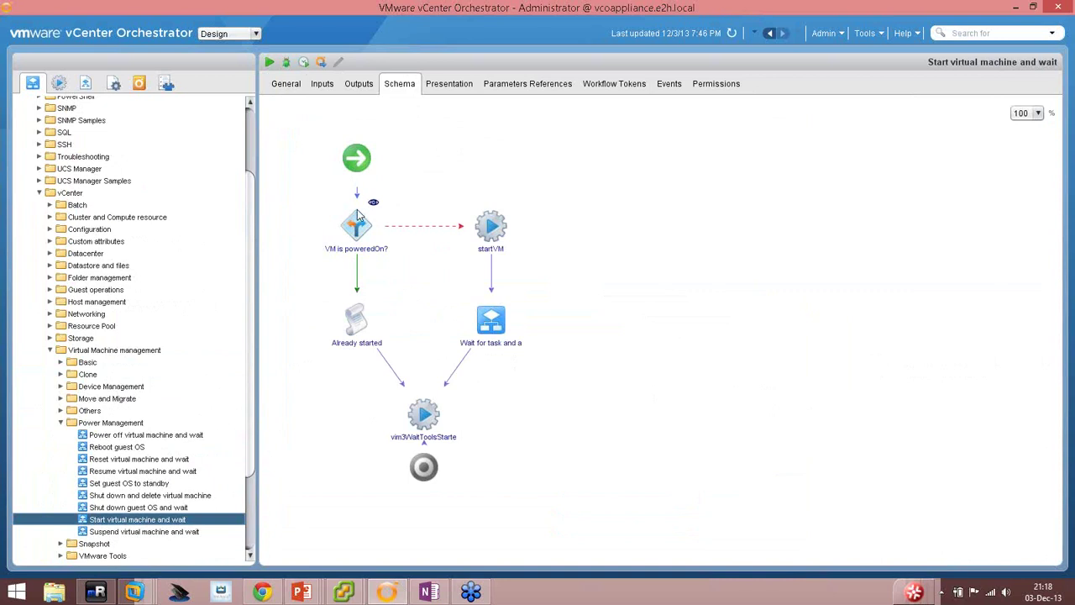
{"action": "left_click", "coordinate": [497, 349]}
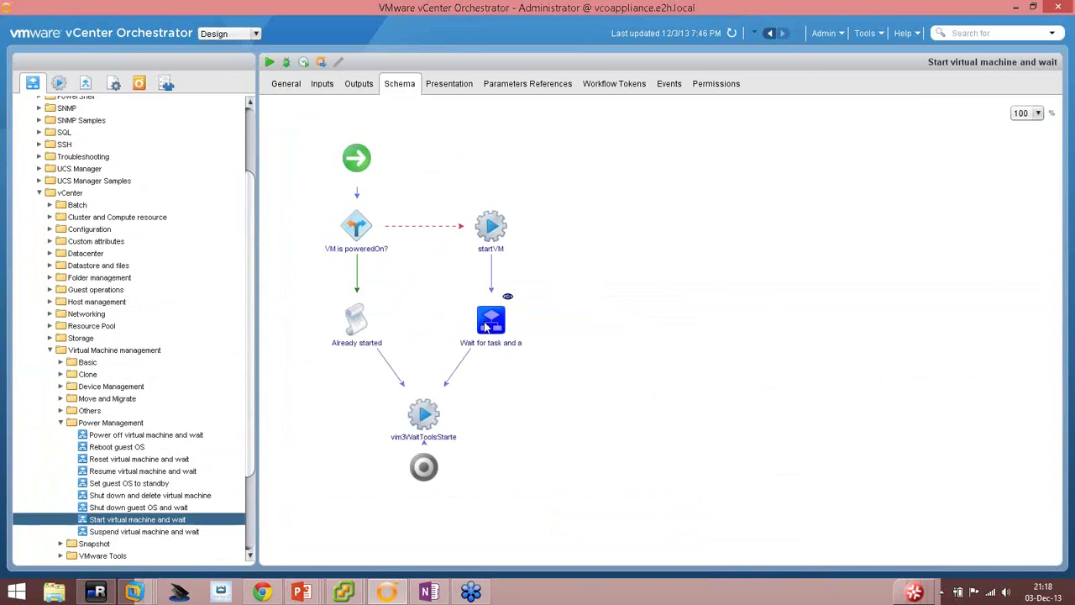
{"action": "left_click", "coordinate": [507, 297]}
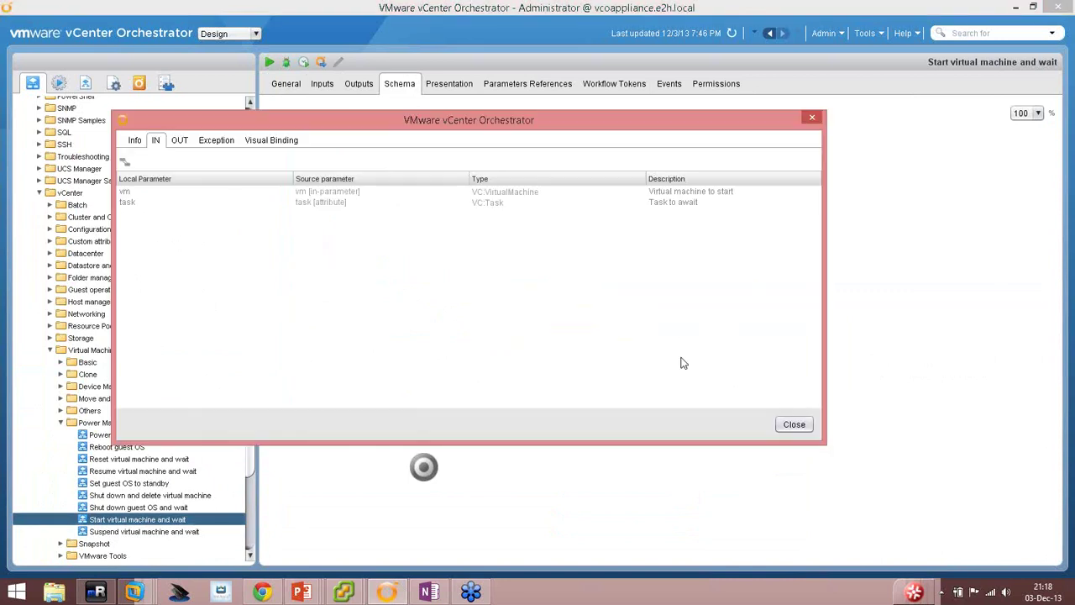
{"action": "left_click", "coordinate": [796, 425]}
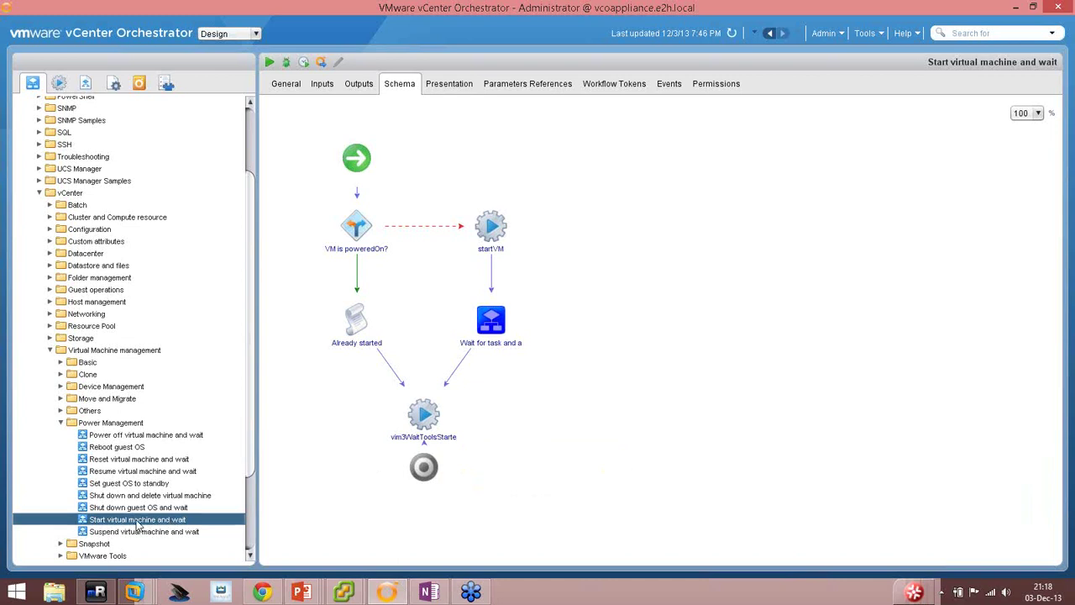
Open the Mail library's Send notification workflow and its Send Email task script.
{"action": "scroll", "coordinate": [99, 227], "scroll_direction": "up", "scroll_amount": 2}
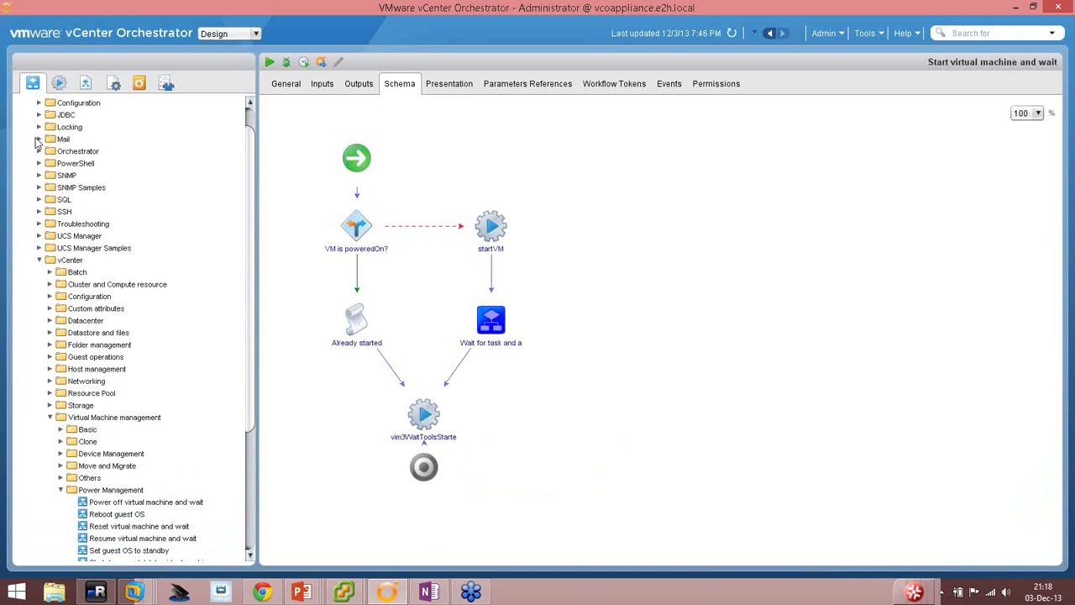
{"action": "left_click", "coordinate": [39, 139]}
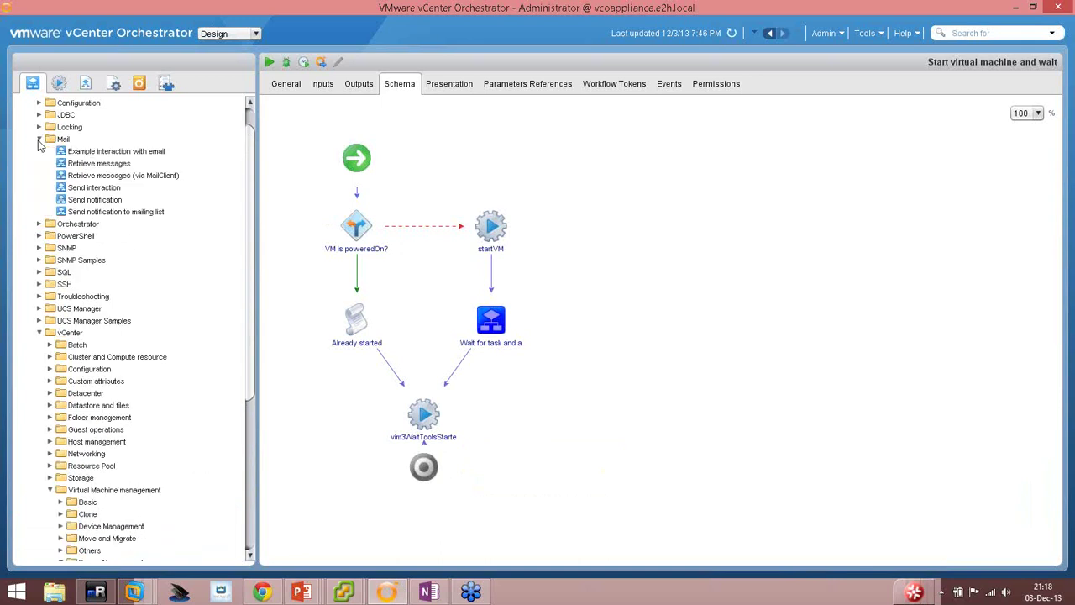
{"action": "left_click", "coordinate": [119, 202]}
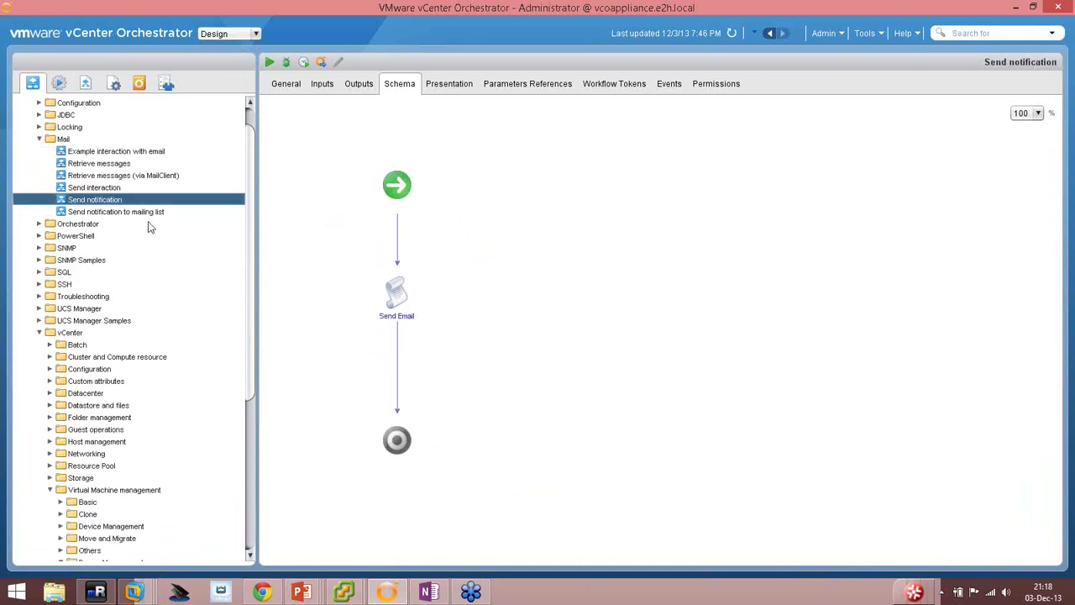
{"action": "double_click", "coordinate": [408, 279]}
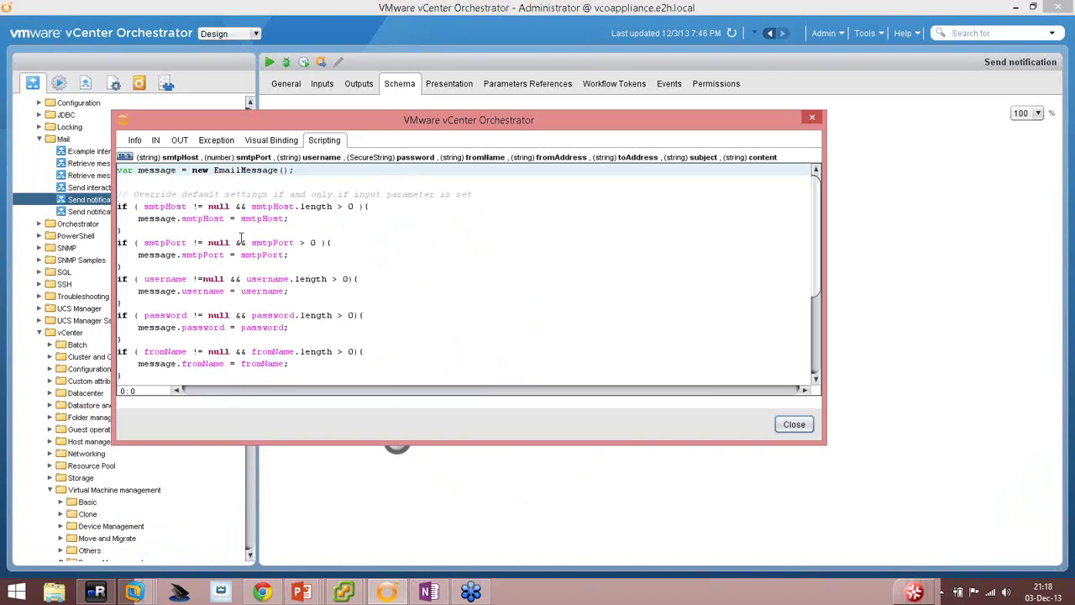
Walk through the script's smtpHost, toAddress and subject assignments.
{"action": "scroll", "coordinate": [241, 237], "scroll_direction": "down", "scroll_amount": 1}
{"action": "double_click", "coordinate": [166, 181]}
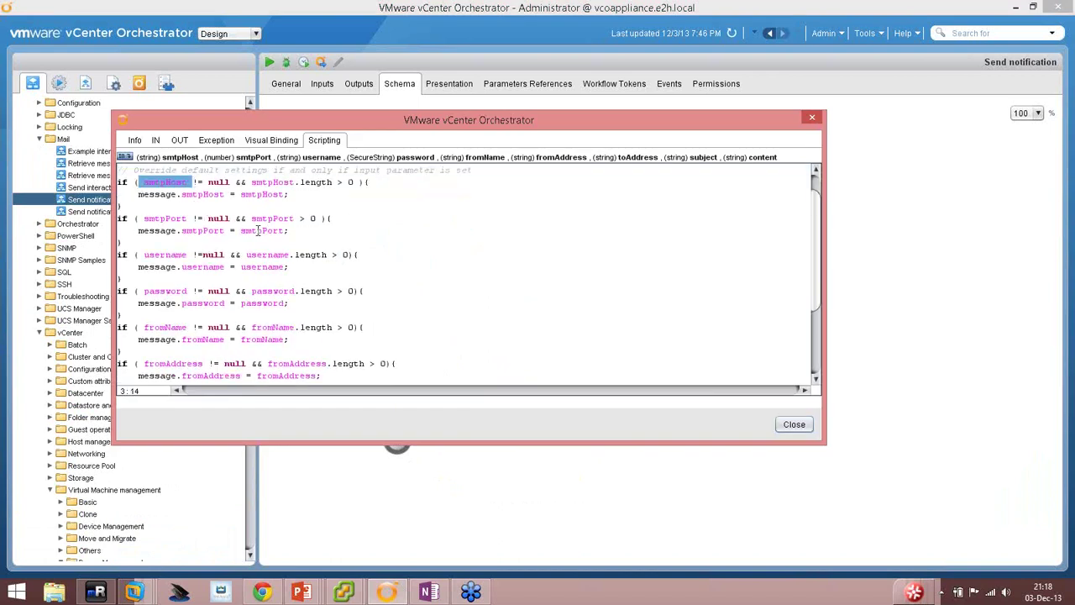
{"action": "scroll", "coordinate": [257, 230], "scroll_direction": "down", "scroll_amount": 3}
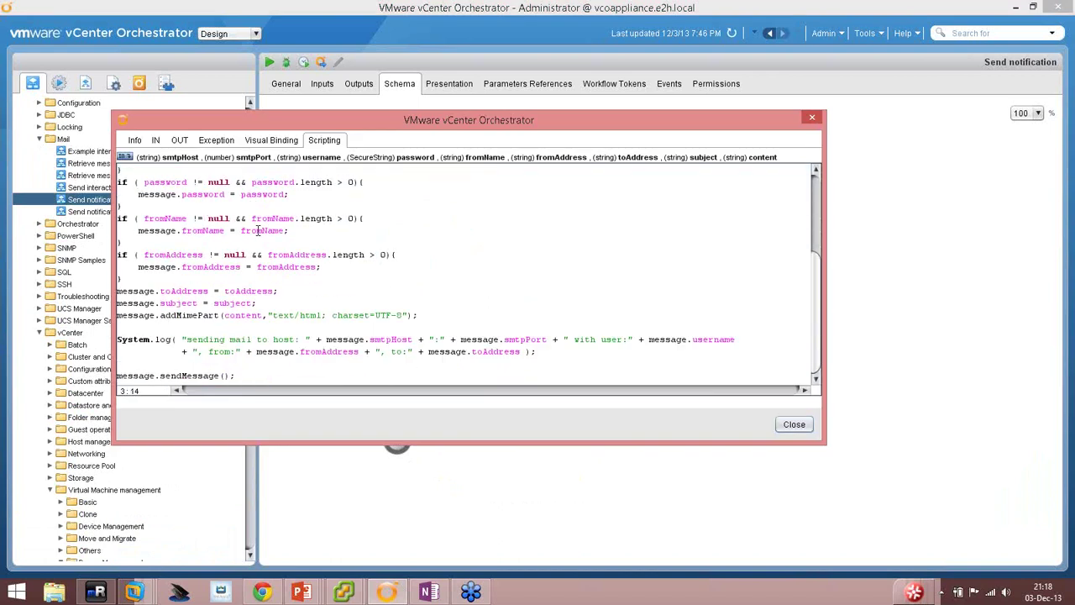
{"action": "triple_click", "coordinate": [152, 290]}
{"action": "left_click", "coordinate": [156, 285]}
{"action": "double_click", "coordinate": [139, 291]}
{"action": "double_click", "coordinate": [180, 302]}
{"action": "left_click", "coordinate": [258, 291]}
{"action": "double_click", "coordinate": [258, 290]}
{"action": "double_click", "coordinate": [198, 302]}
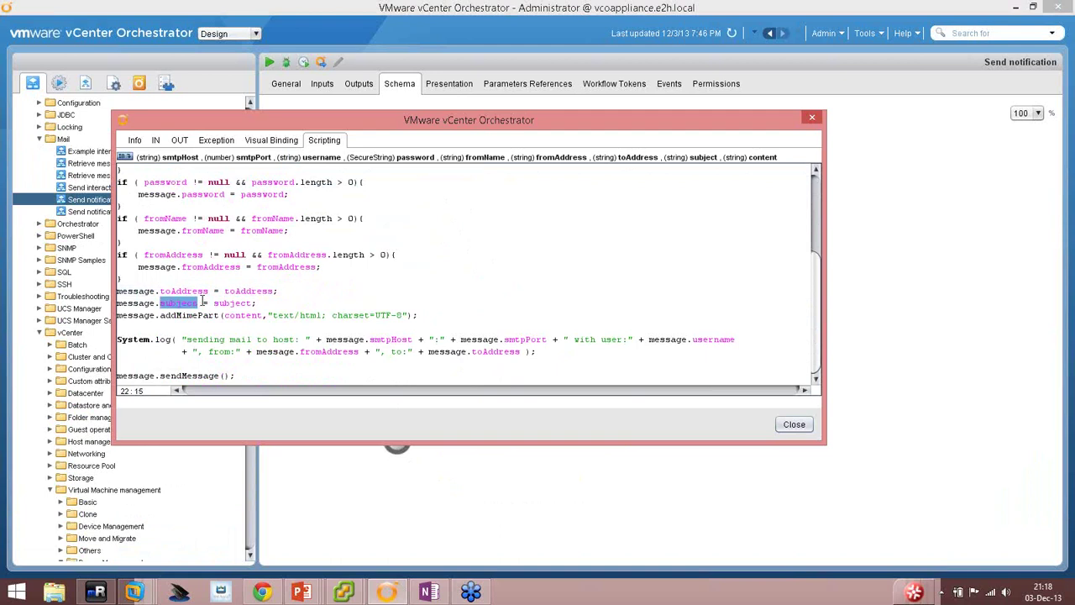
{"action": "left_click", "coordinate": [227, 303]}
Walk through the addMimePart text/html content, the System.log line and the sendMessage call.
{"action": "left_click_drag", "start_coordinate": [160, 315], "coordinate": [194, 316]}
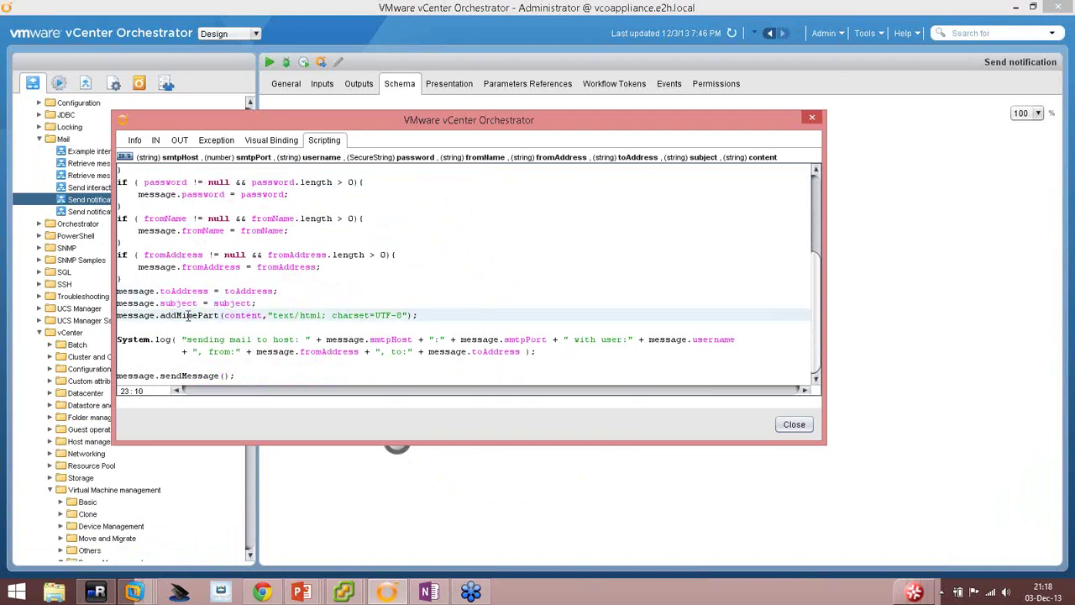
{"action": "double_click", "coordinate": [243, 315]}
{"action": "left_click_drag", "start_coordinate": [283, 315], "coordinate": [369, 315]}
{"action": "left_click", "coordinate": [260, 301]}
{"action": "left_click", "coordinate": [196, 340]}
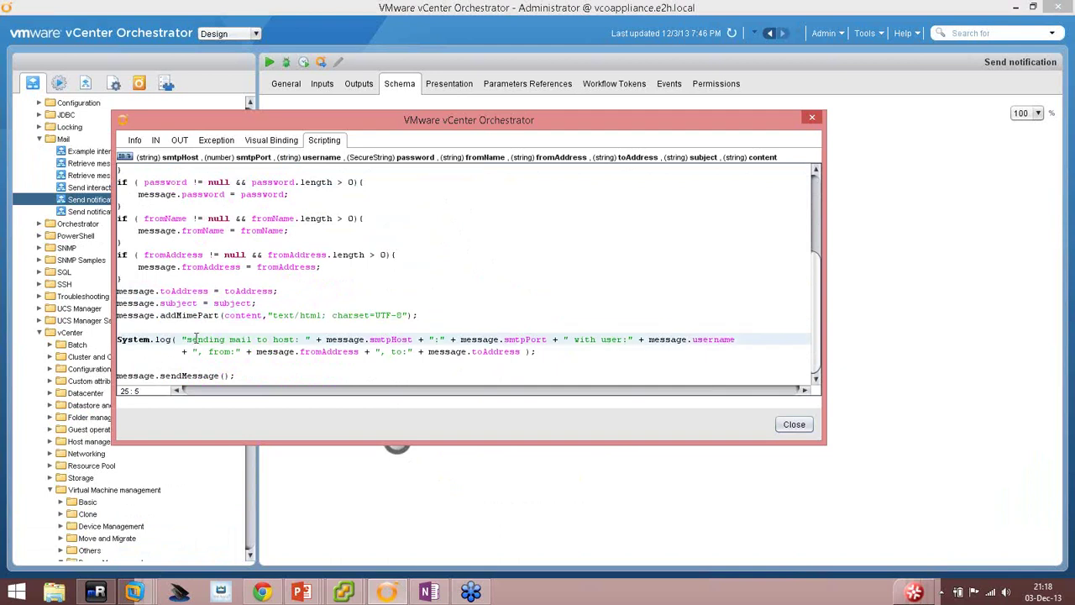
{"action": "left_click_drag", "start_coordinate": [154, 339], "coordinate": [225, 340]}
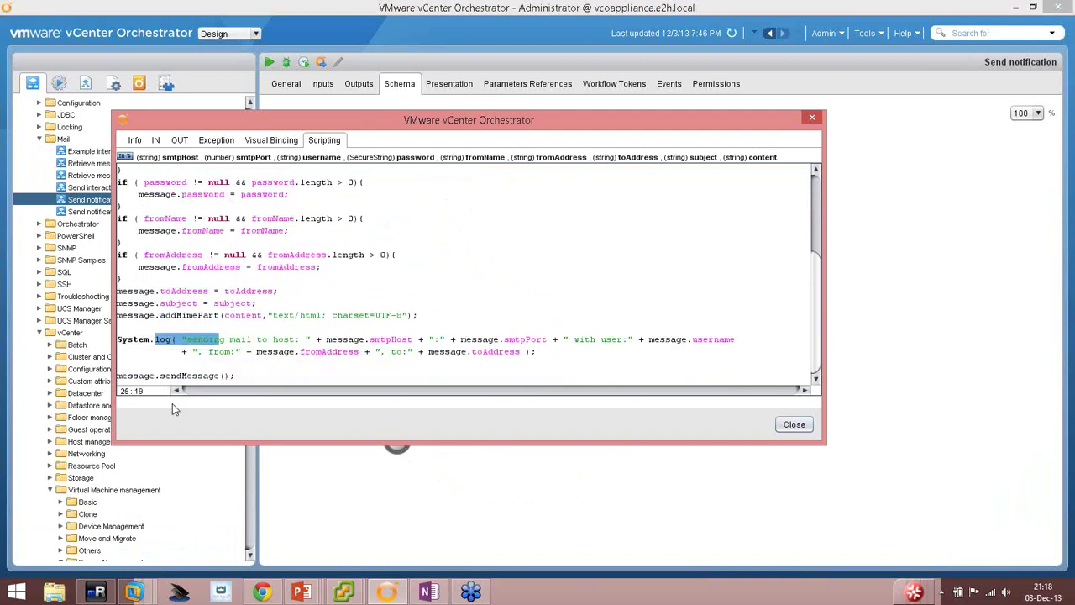
{"action": "left_click_drag", "start_coordinate": [158, 376], "coordinate": [221, 375]}
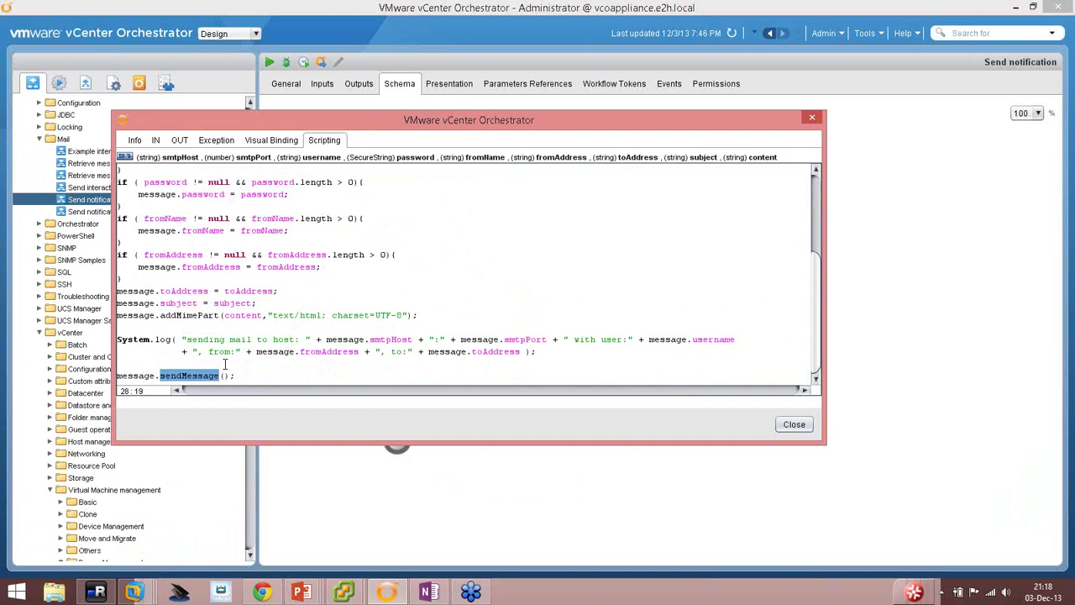
{"action": "left_click", "coordinate": [301, 592]}
{"action": "left_click", "coordinate": [302, 530]}
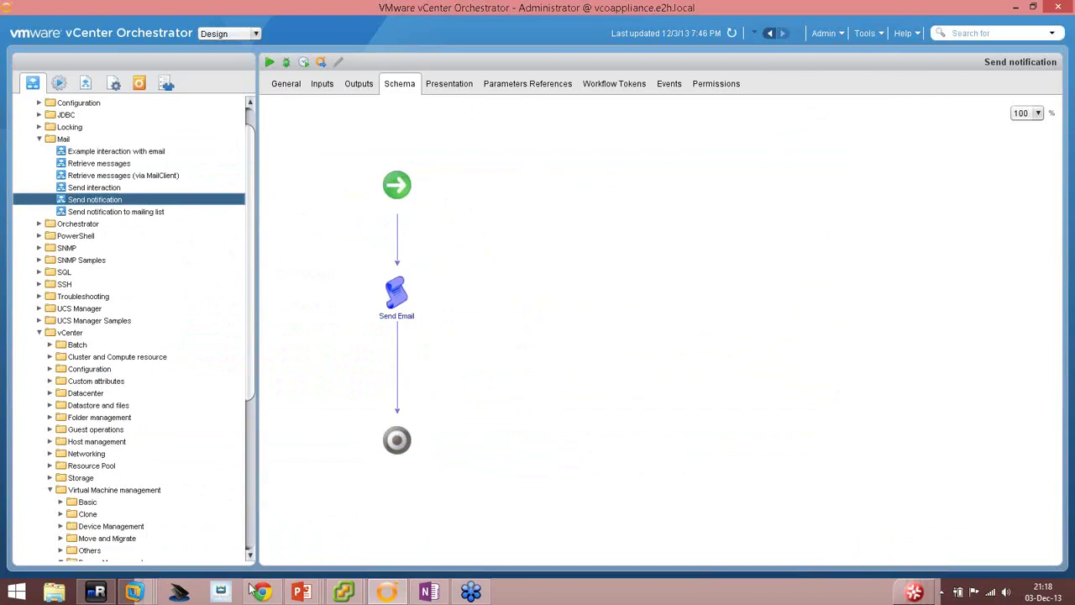
Advance the slideshow through slide 18 to slide 19 'Demo: Añadir autorización', then return to Orchestrator.
{"action": "left_click", "coordinate": [301, 592]}
{"action": "left_click", "coordinate": [302, 529]}
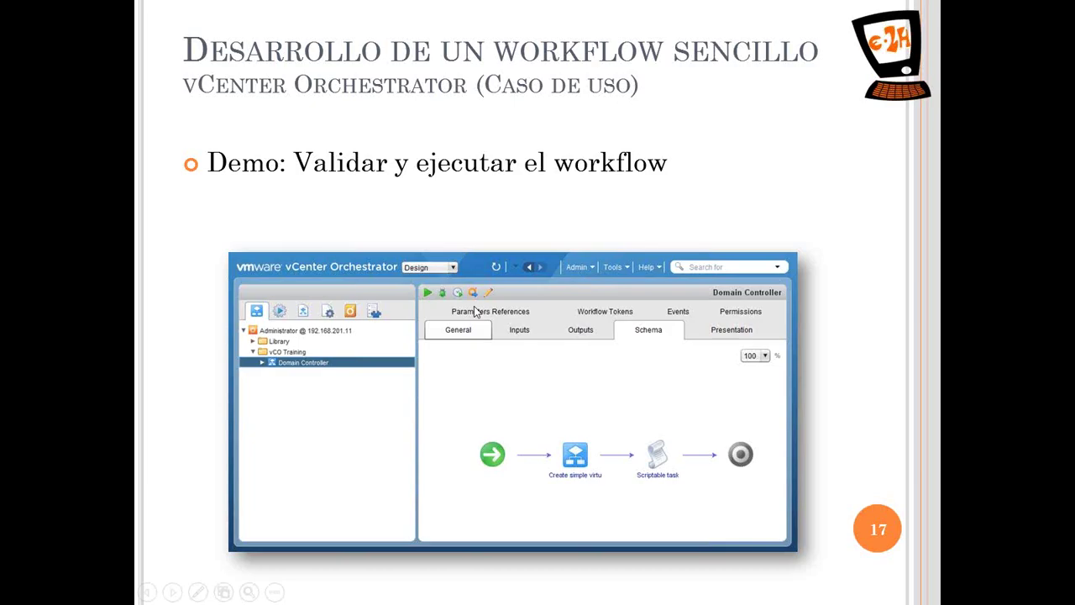
{"action": "left_click", "coordinate": [474, 311]}
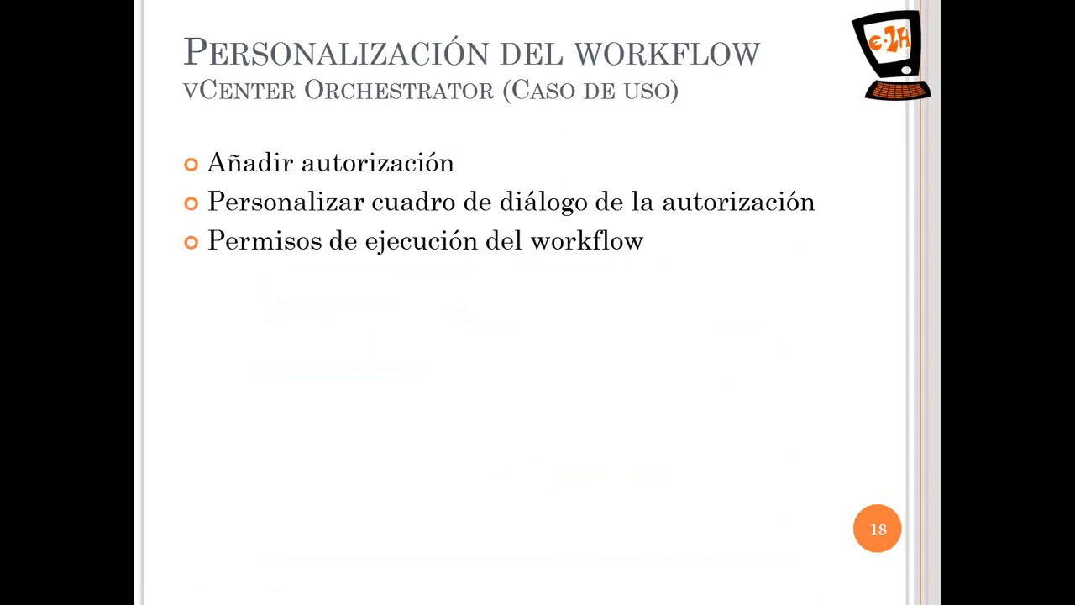
{"action": "key", "text": "Right"}
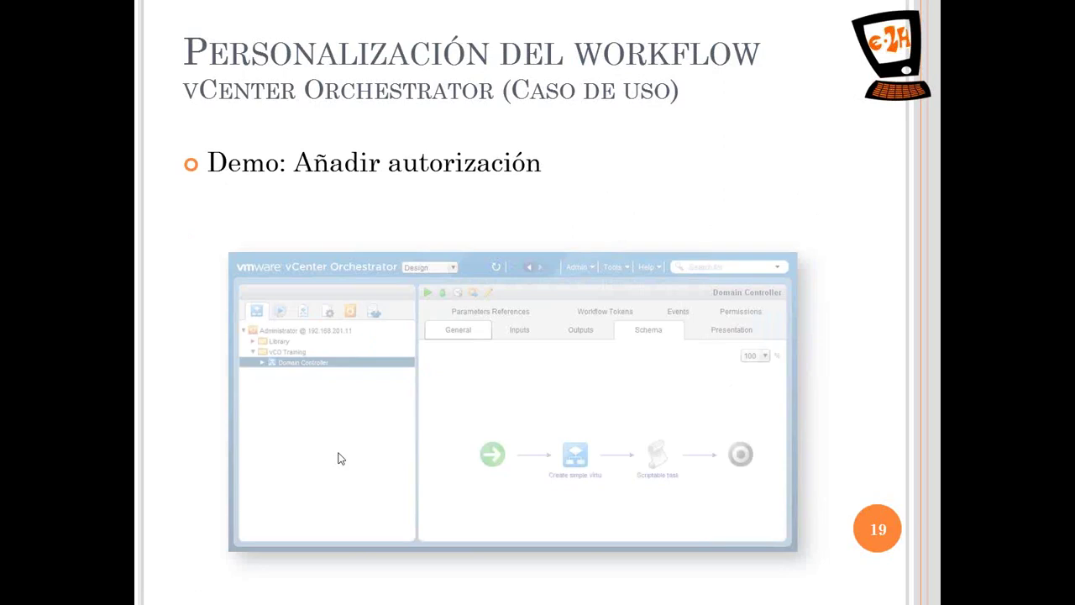
{"action": "key", "text": "alt+Tab"}
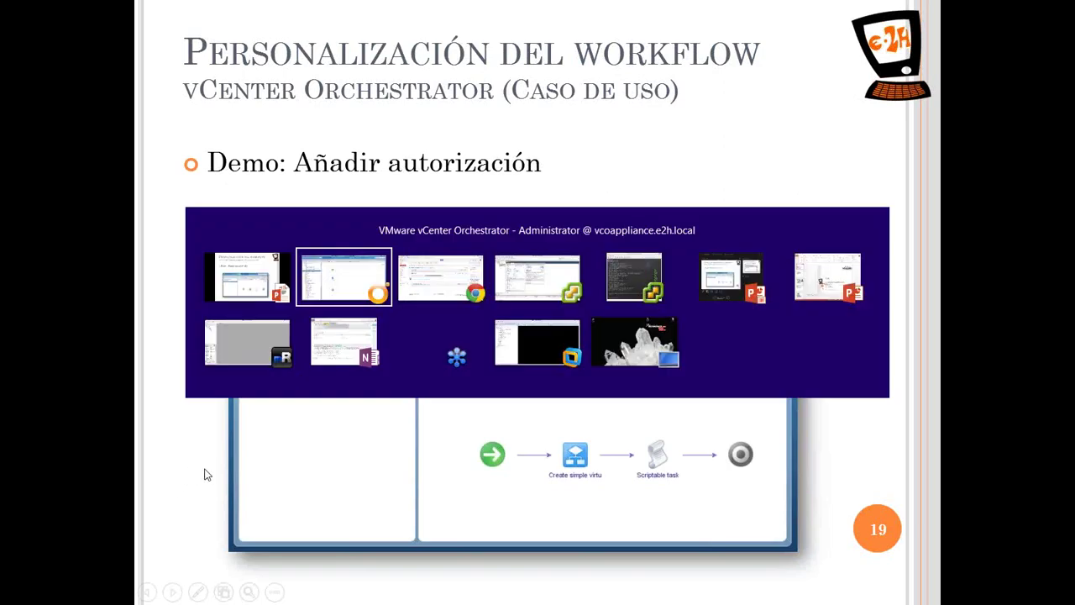
Open Arrancar MV y enviar correo in the editor and drag its start node to the top-left.
{"action": "scroll", "coordinate": [144, 473], "scroll_direction": "down", "scroll_amount": 6}
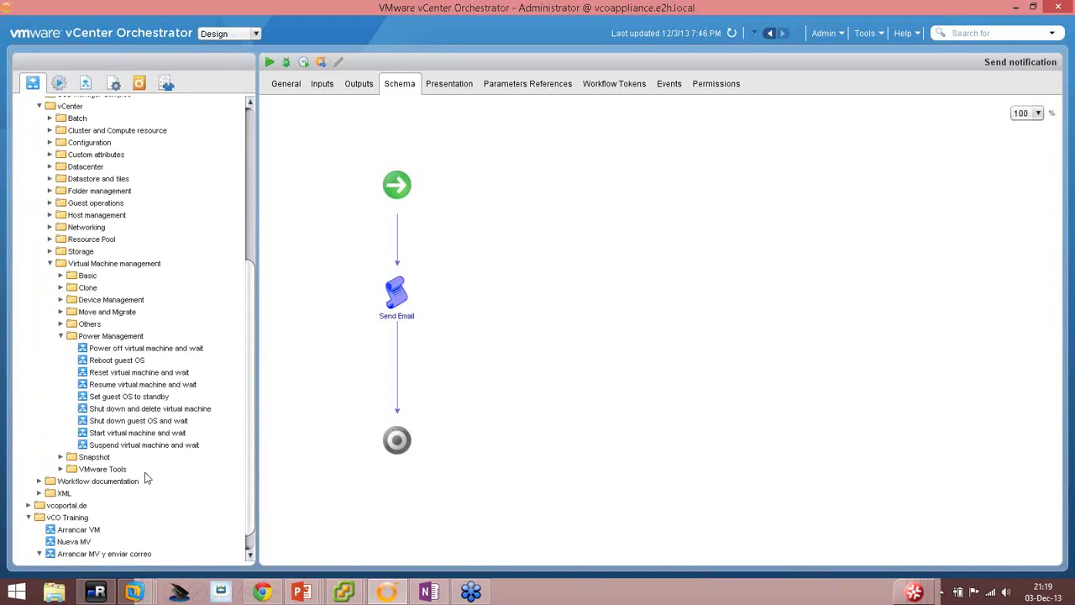
{"action": "left_click", "coordinate": [84, 554]}
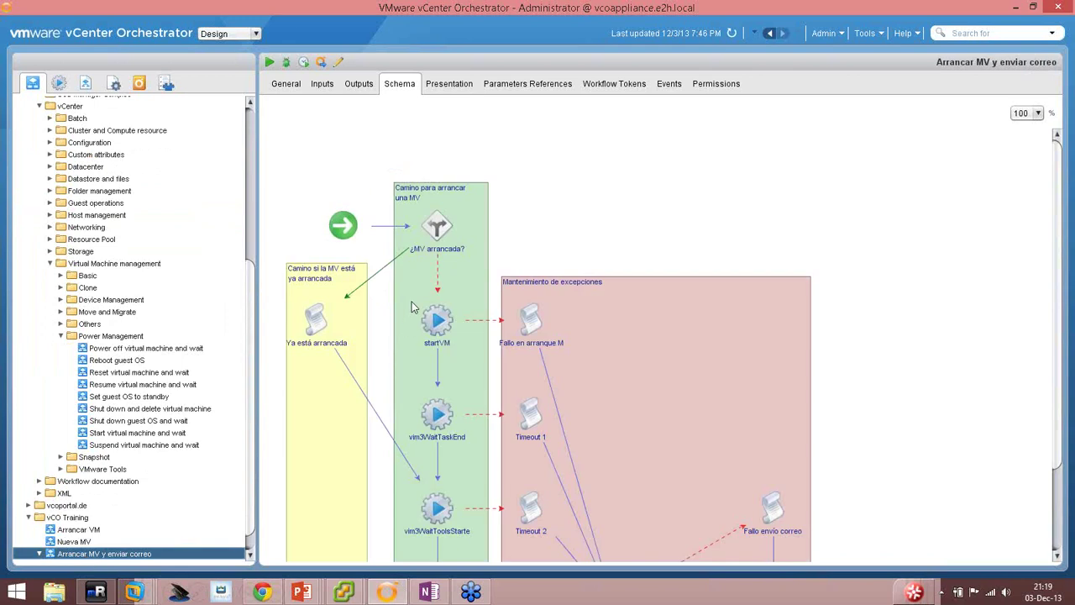
{"action": "left_click", "coordinate": [337, 61]}
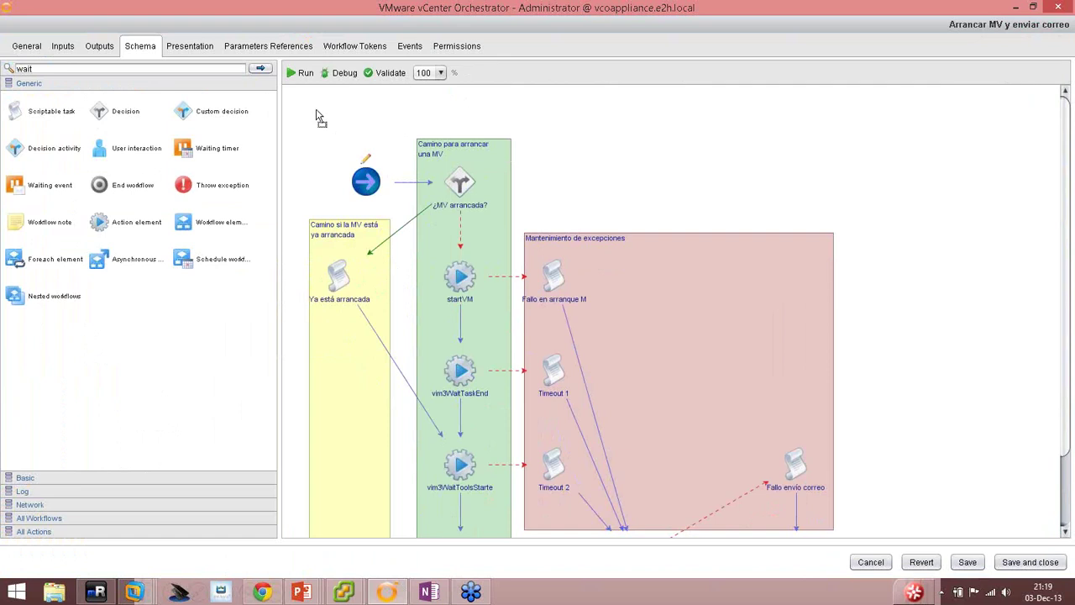
{"action": "left_click_drag", "start_coordinate": [366, 181], "coordinate": [298, 113]}
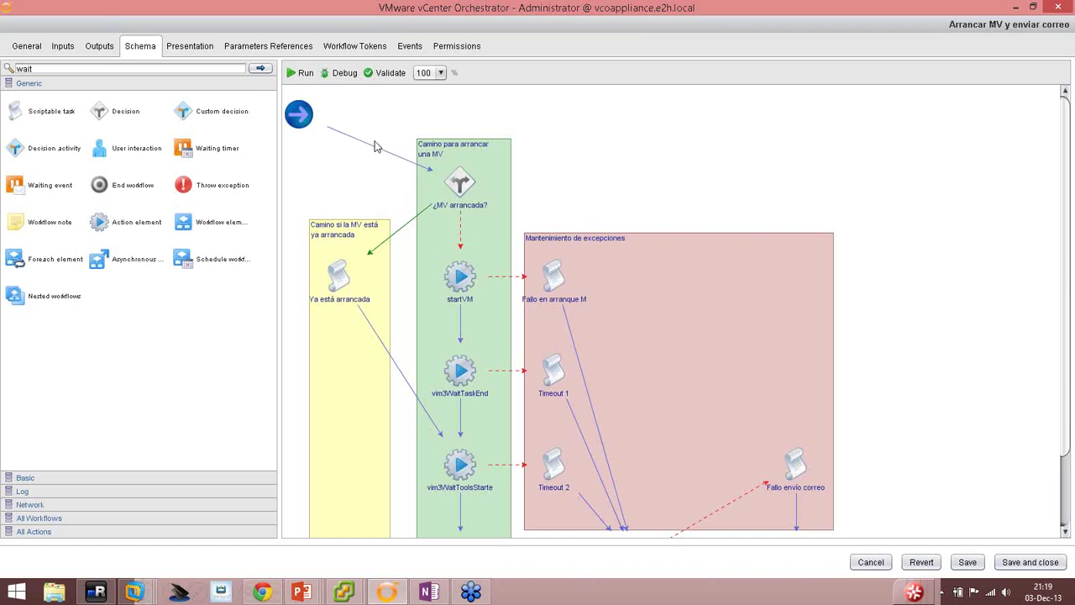
{"action": "mouse_move", "coordinate": [456, 359]}
Add 'Example interaction with email' from All Workflows > Library > Mail onto the schema.
{"action": "left_click", "coordinate": [49, 518]}
{"action": "left_click", "coordinate": [6, 159]}
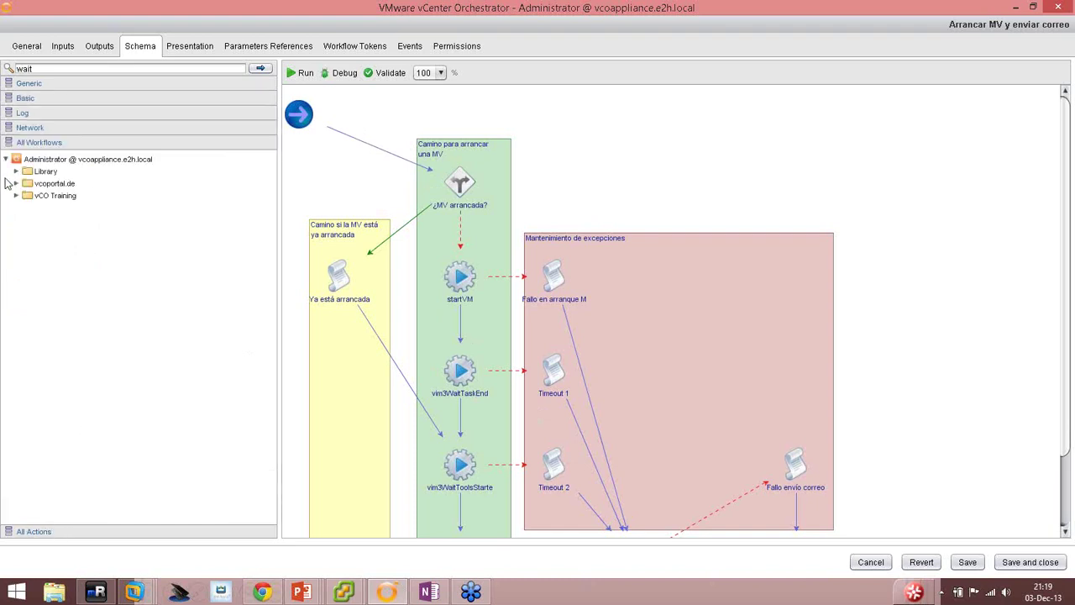
{"action": "left_click", "coordinate": [16, 171]}
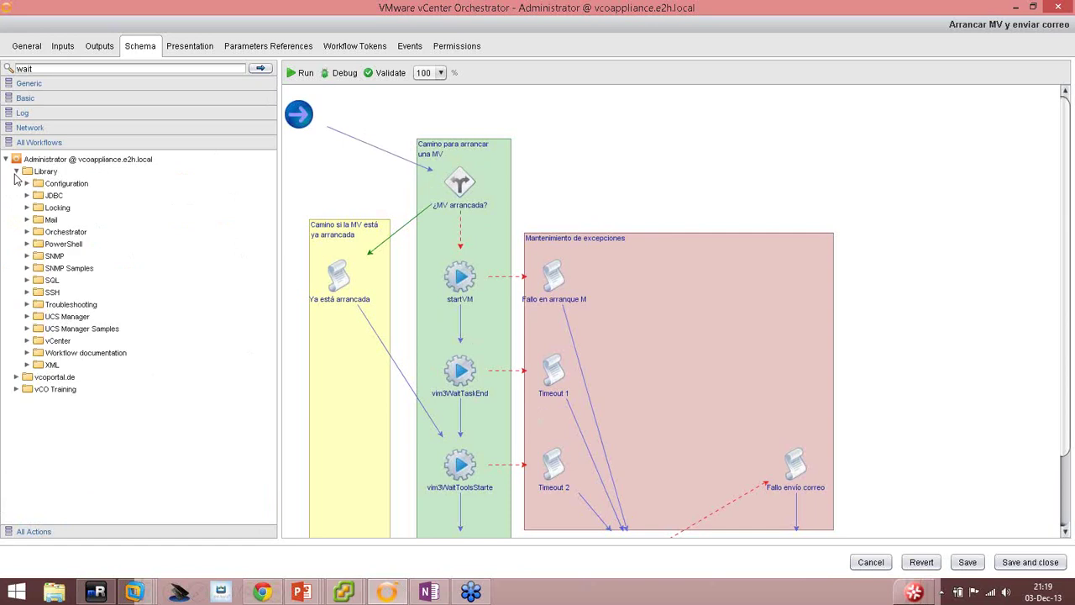
{"action": "left_click", "coordinate": [27, 220]}
{"action": "left_click", "coordinate": [84, 232]}
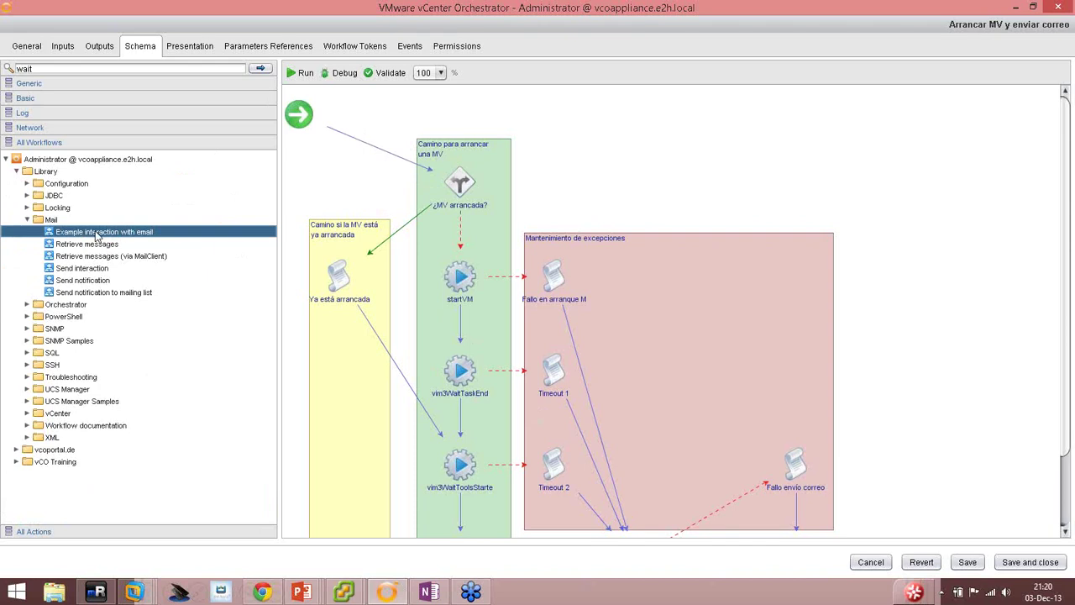
{"action": "left_click_drag", "start_coordinate": [95, 232], "coordinate": [367, 151]}
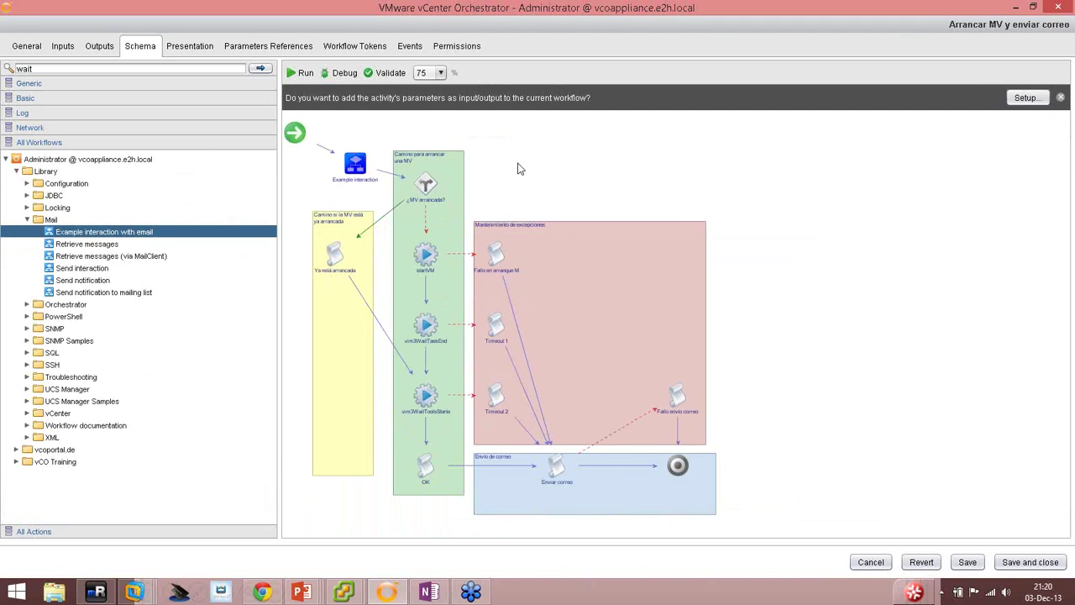
Place the interaction before ¿MV arrancada?, reposition the start node, and review the toAddress and group promotion prompt.
{"action": "mouse_move", "coordinate": [353, 164]}
{"action": "left_click_drag", "start_coordinate": [352, 163], "coordinate": [504, 182]}
{"action": "left_click_drag", "start_coordinate": [294, 132], "coordinate": [577, 158]}
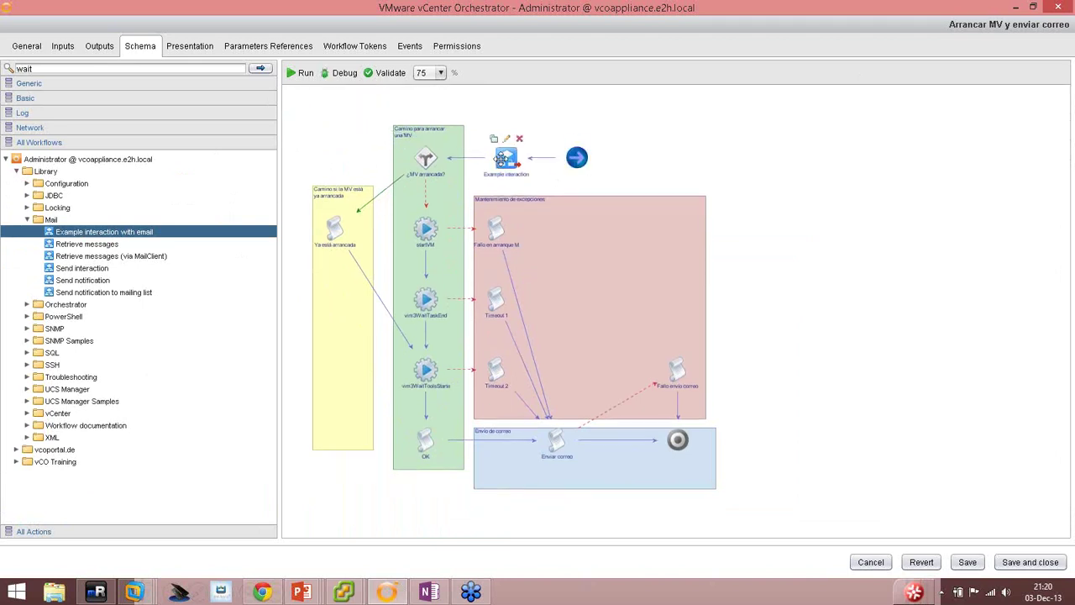
{"action": "left_click", "coordinate": [1026, 97]}
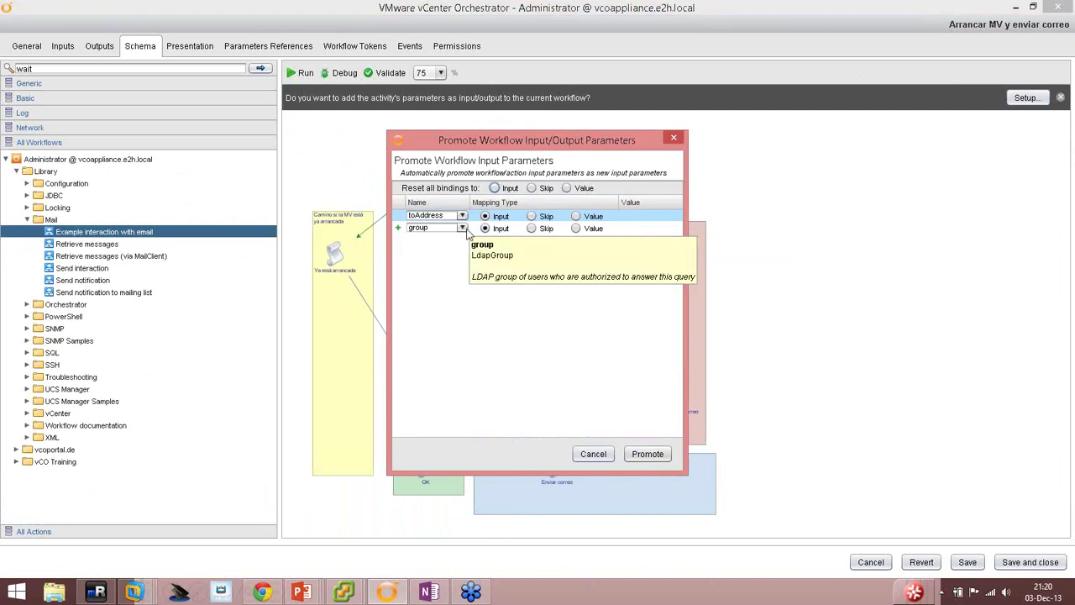
{"action": "left_click", "coordinate": [595, 456]}
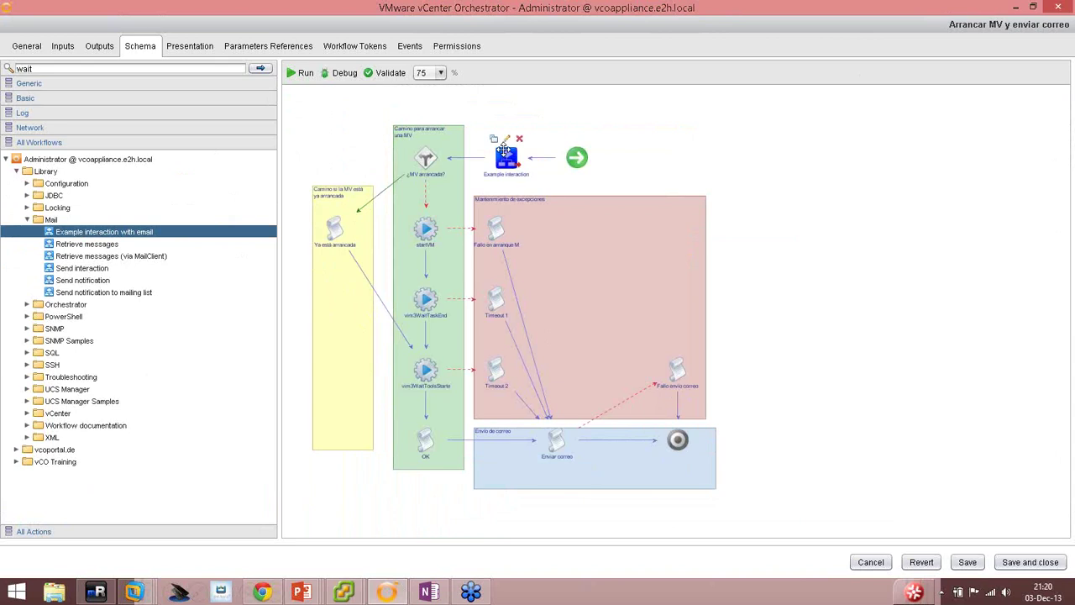
Bind the Example interaction's toAddress input to the workflow's toAddress in-parameter.
{"action": "double_click", "coordinate": [507, 148]}
{"action": "left_click", "coordinate": [210, 79]}
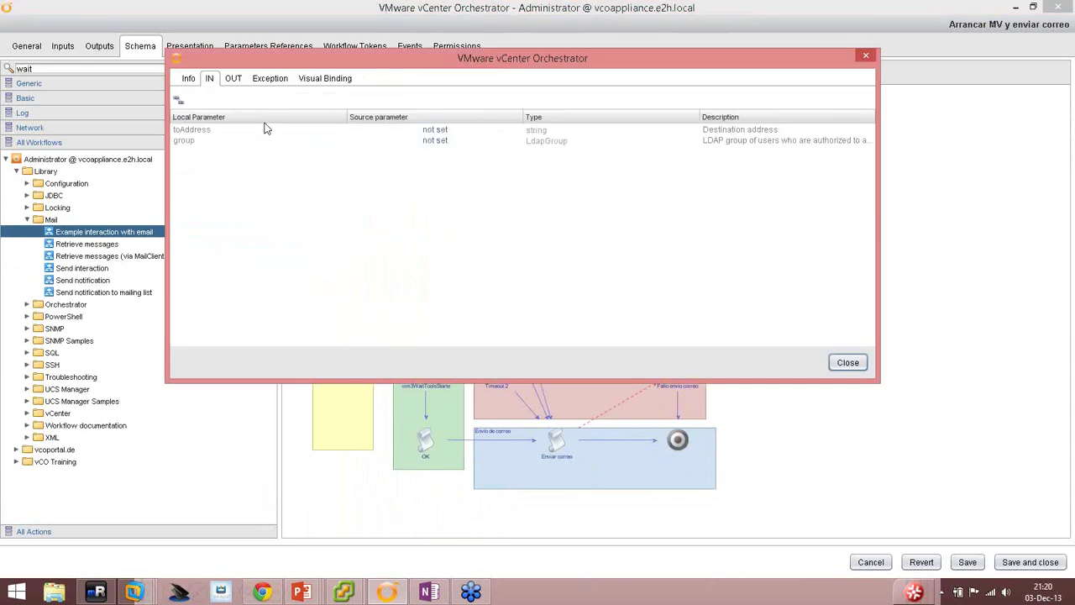
{"action": "left_click", "coordinate": [428, 131]}
{"action": "left_click", "coordinate": [428, 131]}
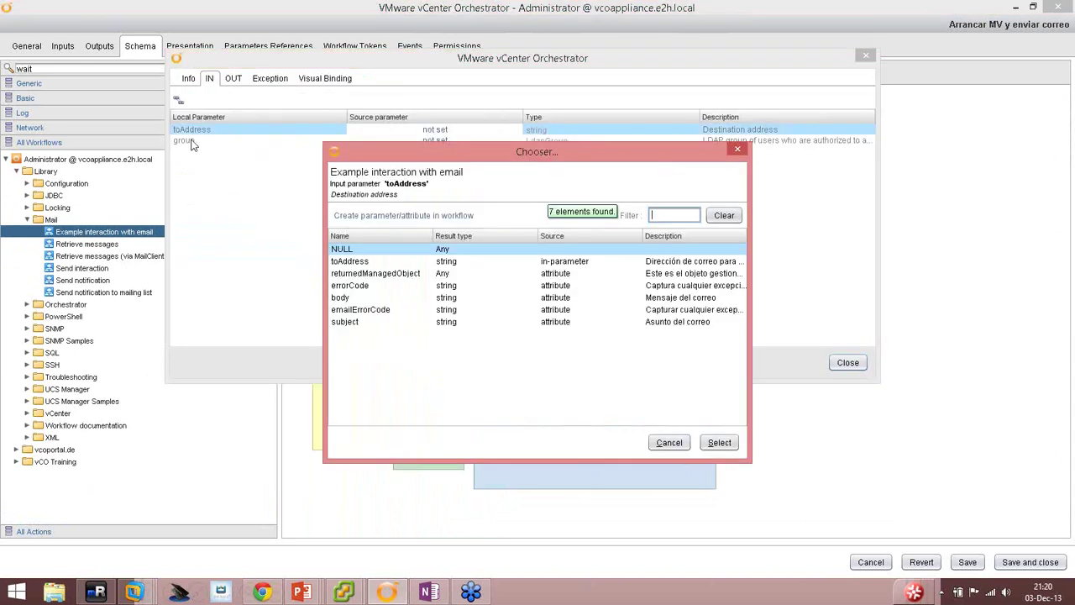
{"action": "double_click", "coordinate": [362, 252]}
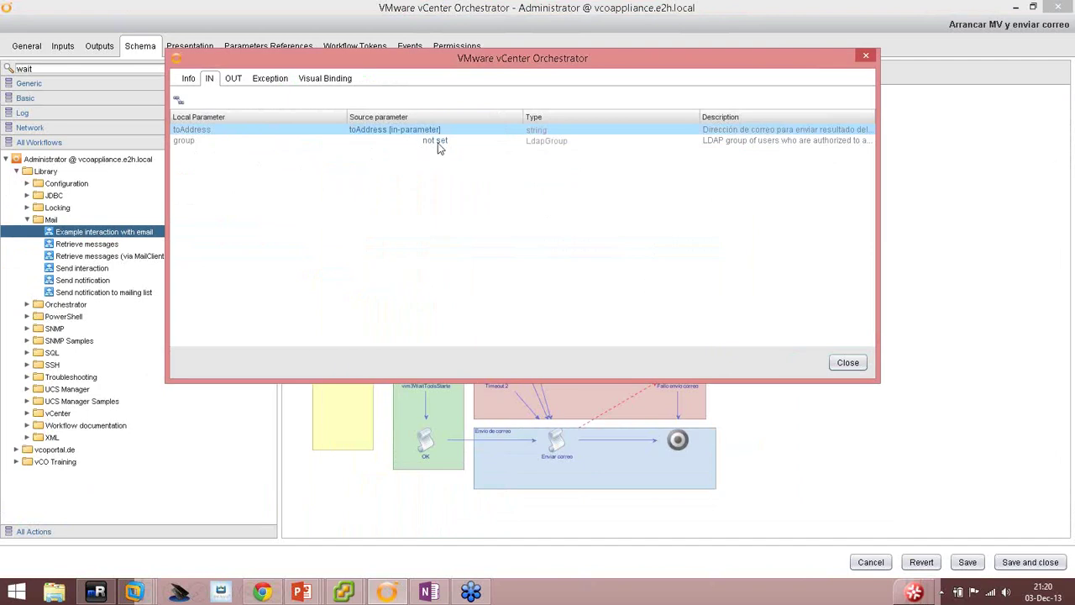
Bind the group input to a new attribute set to the Domain Admins LDAP group.
{"action": "left_click", "coordinate": [436, 142]}
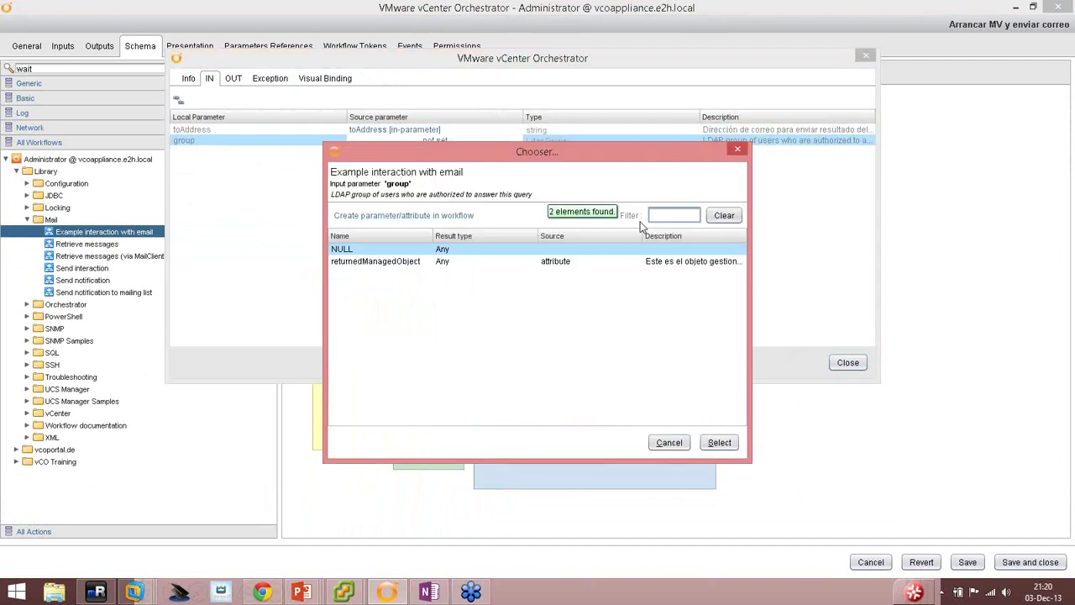
{"action": "type", "text": "domain"}
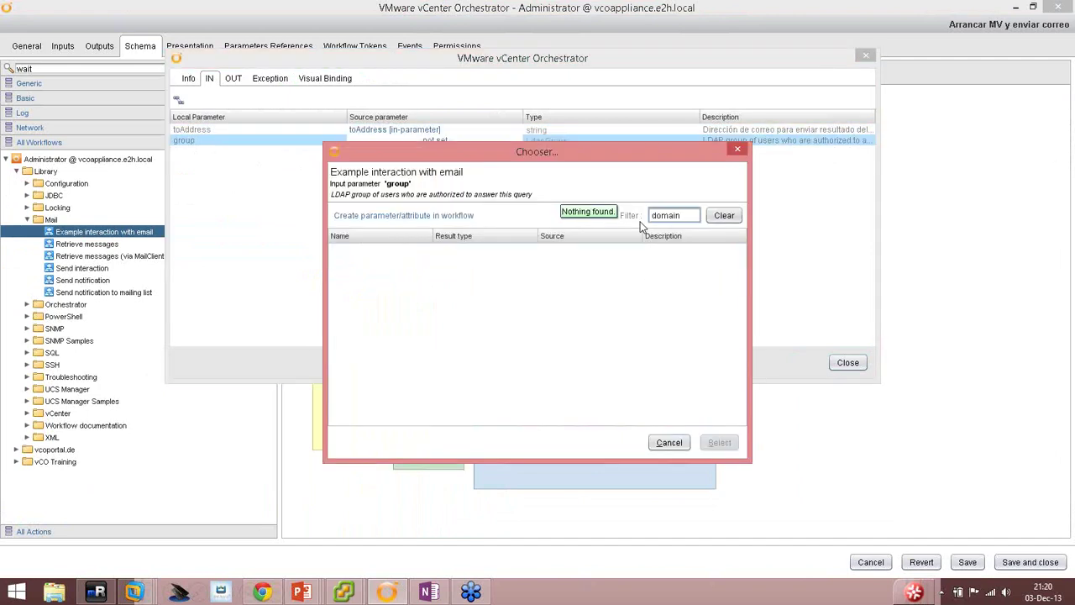
{"action": "left_click", "coordinate": [672, 444]}
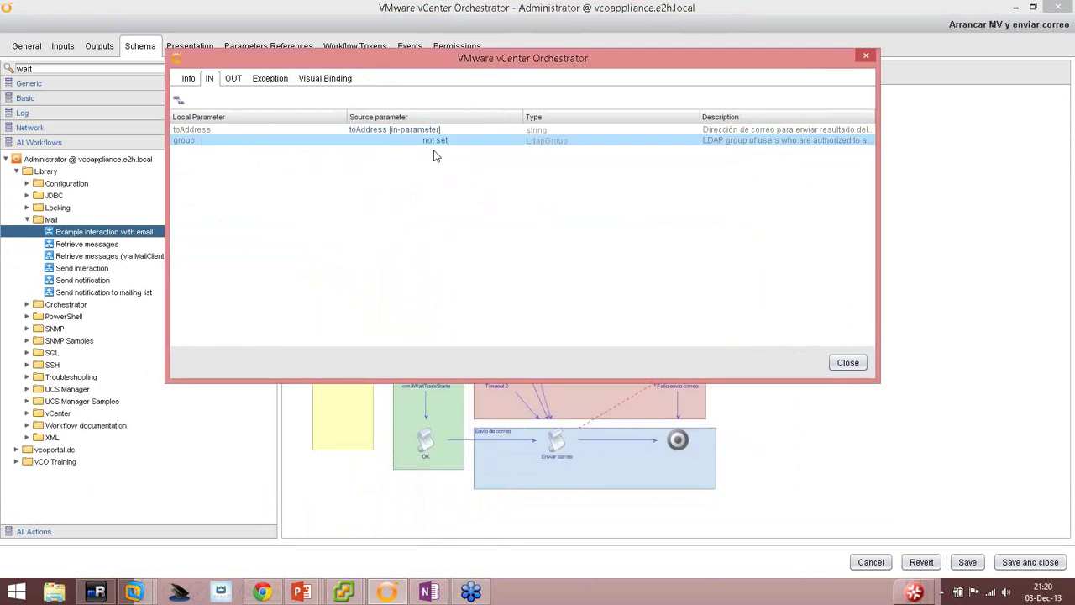
{"action": "left_click", "coordinate": [436, 142]}
{"action": "left_click", "coordinate": [410, 219]}
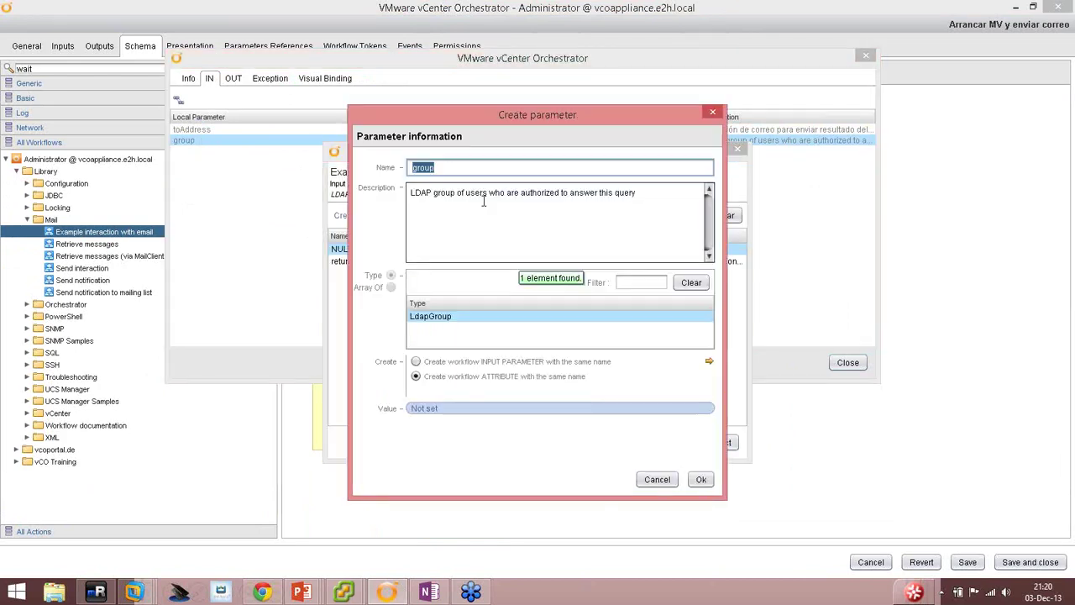
{"action": "left_click", "coordinate": [426, 410]}
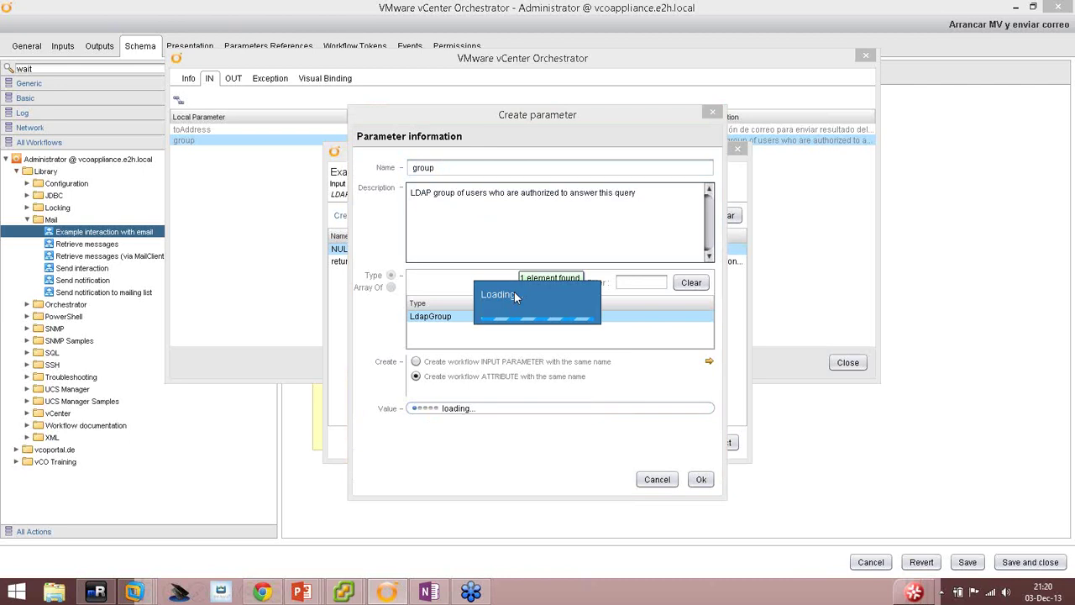
{"action": "type", "text": "domain a"}
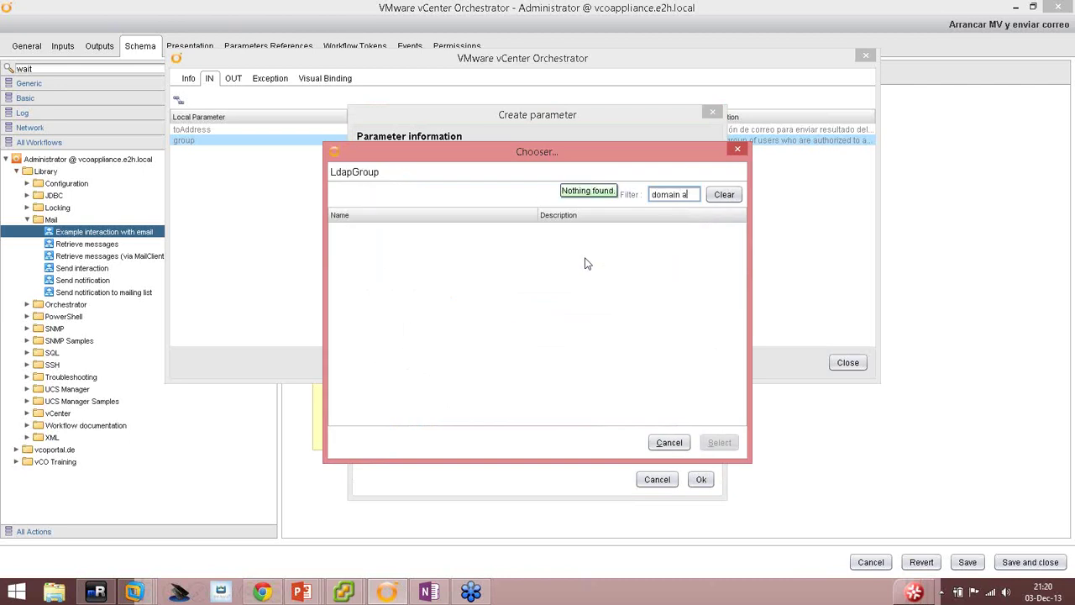
{"action": "type", "text": "dmins"}
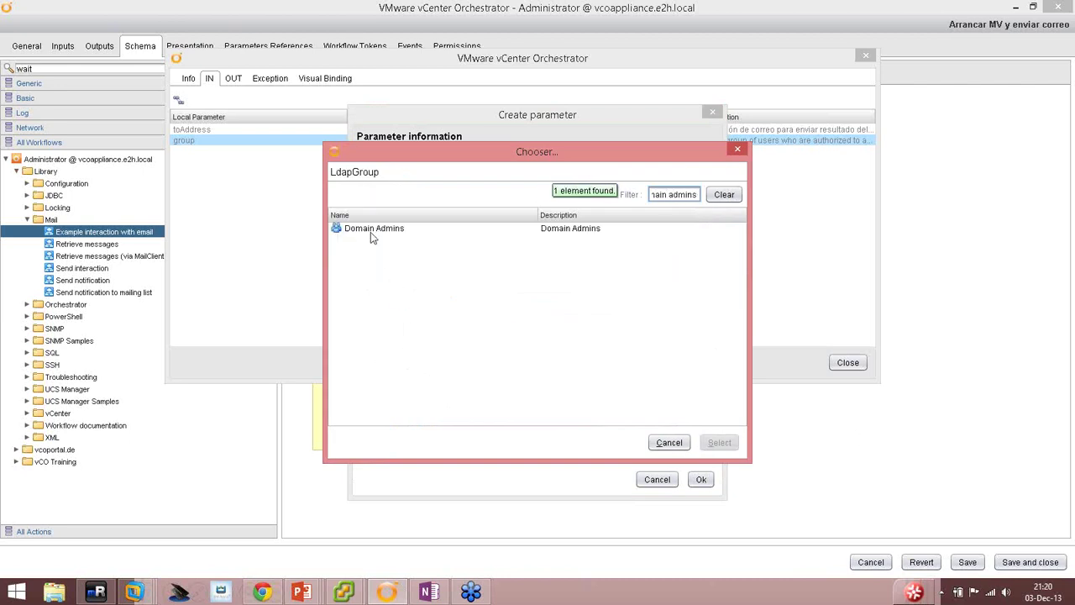
{"action": "double_click", "coordinate": [370, 232]}
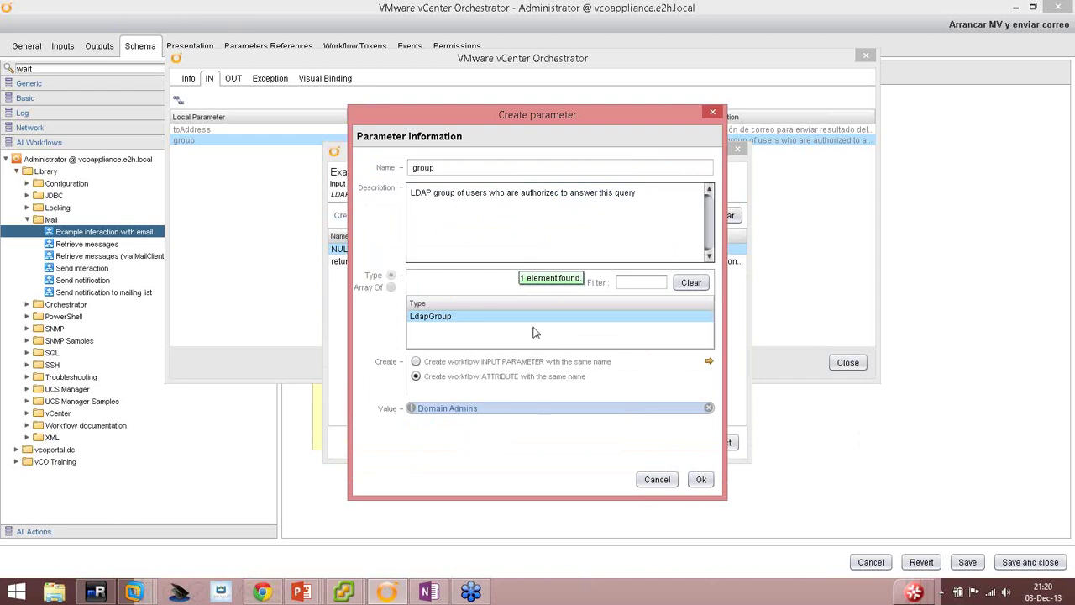
{"action": "left_click", "coordinate": [701, 479]}
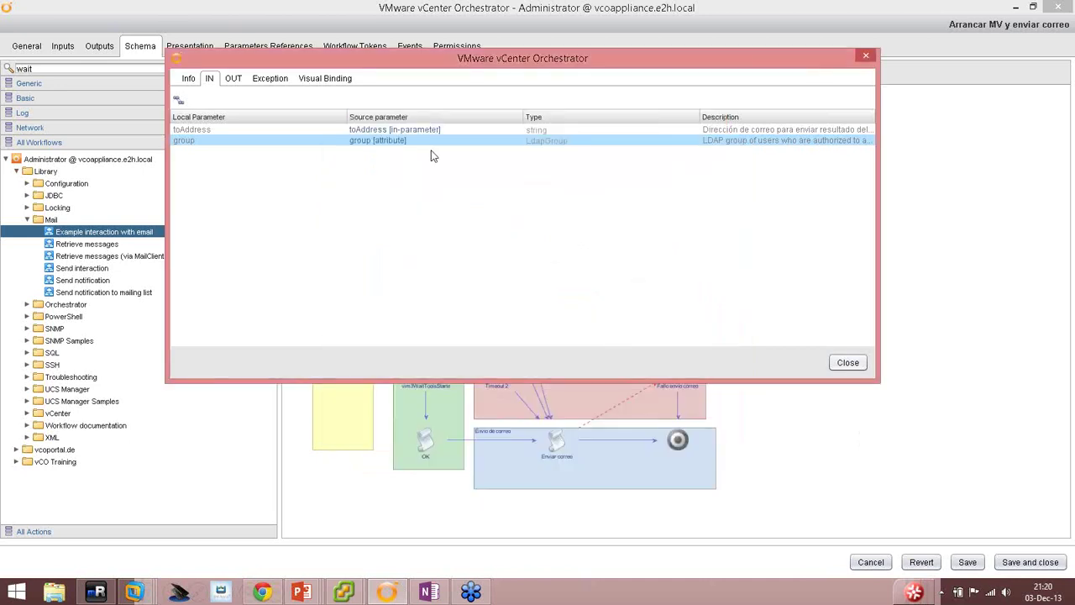
Validate the workflow, then save and close it as an increased version.
{"action": "left_click", "coordinate": [235, 78]}
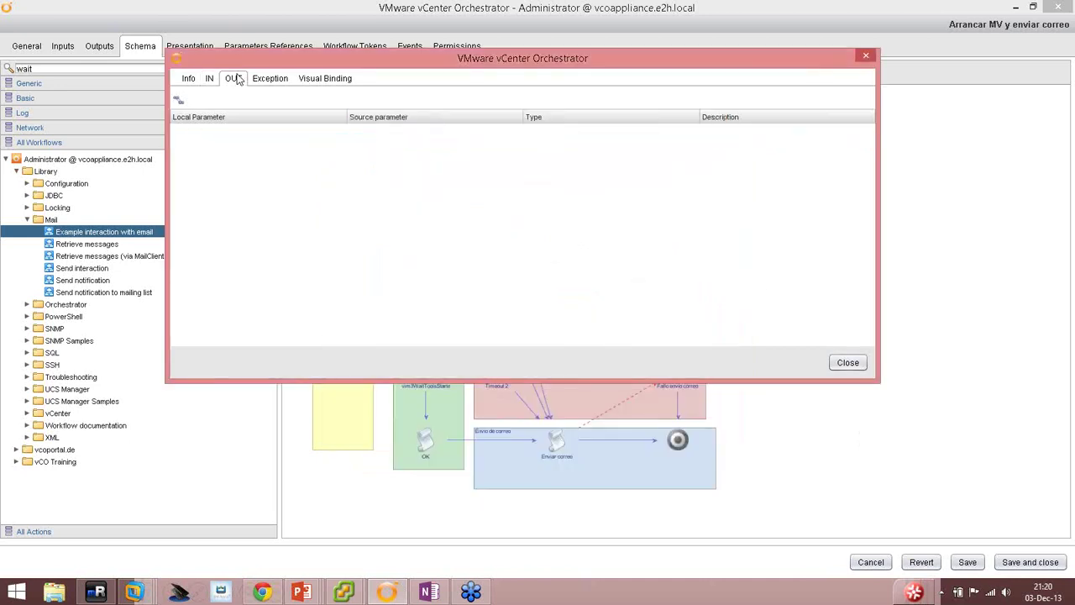
{"action": "left_click", "coordinate": [848, 362]}
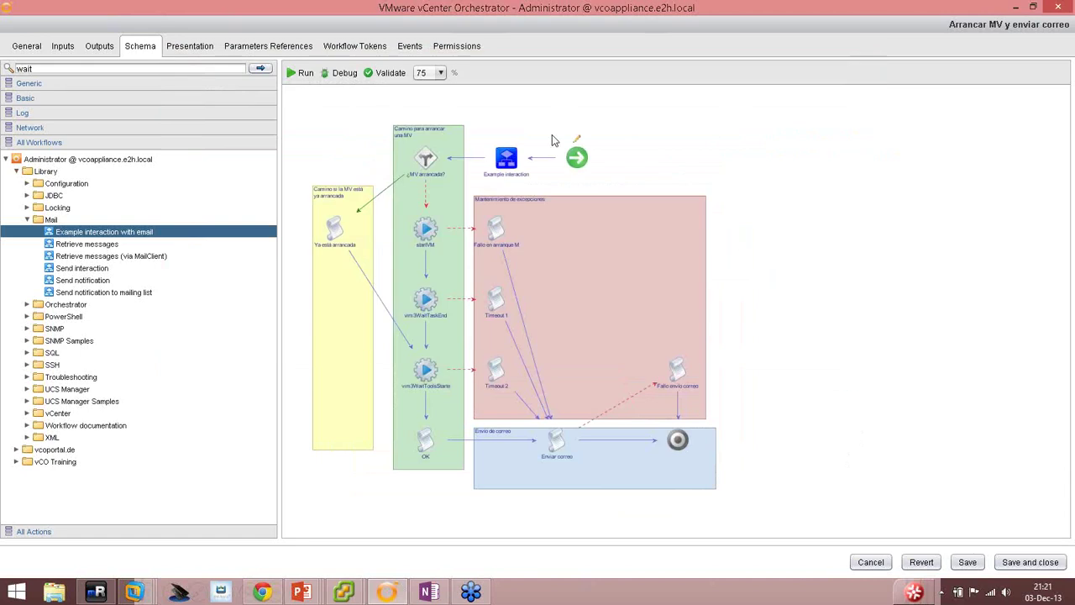
{"action": "left_click", "coordinate": [392, 76]}
{"action": "left_click", "coordinate": [832, 442]}
{"action": "left_click", "coordinate": [1016, 564]}
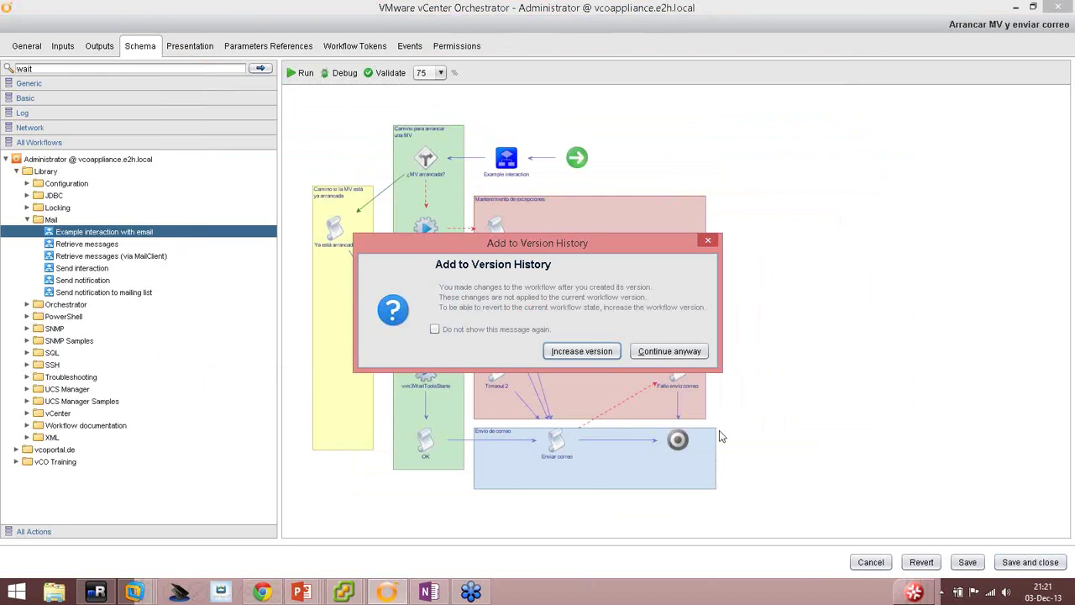
{"action": "left_click", "coordinate": [581, 351]}
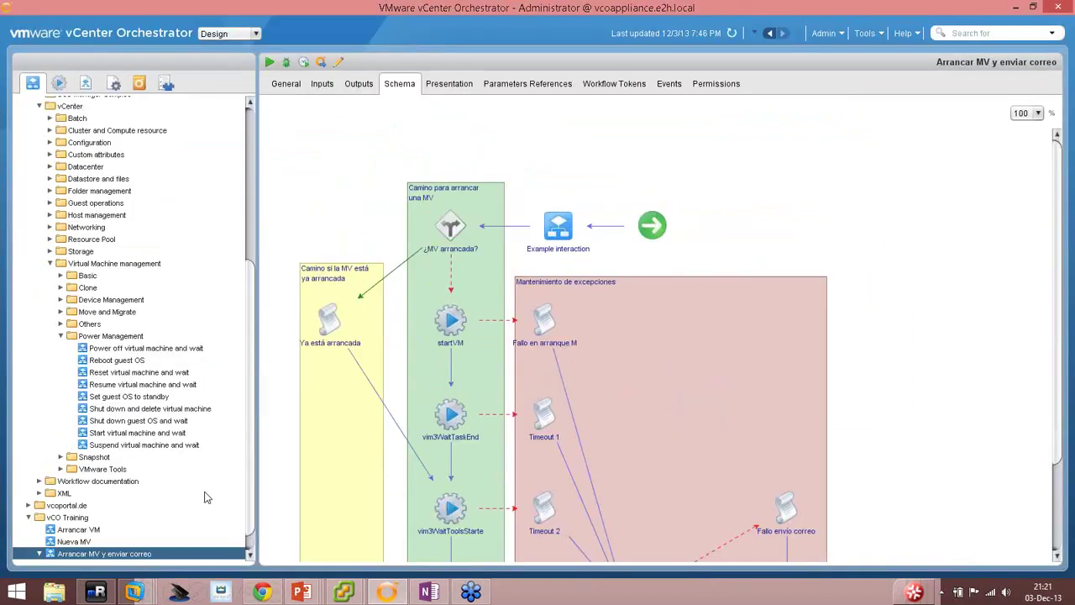
Start a run of Arrancar MV y enviar correo with replica-SLES11SP2 as the virtual machine.
{"action": "right_click", "coordinate": [94, 554]}
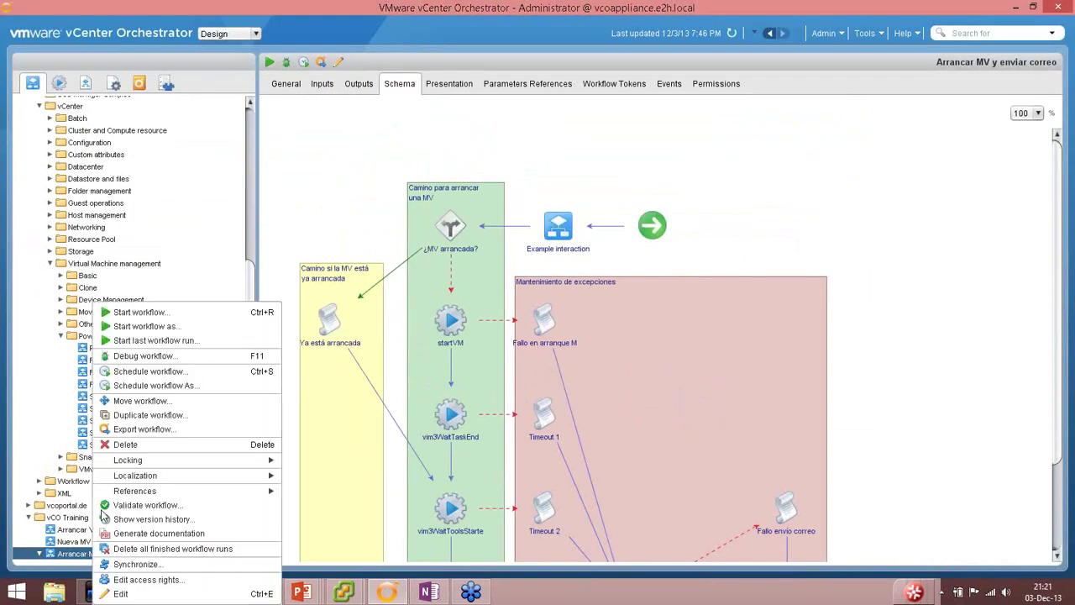
{"action": "left_click", "coordinate": [111, 316]}
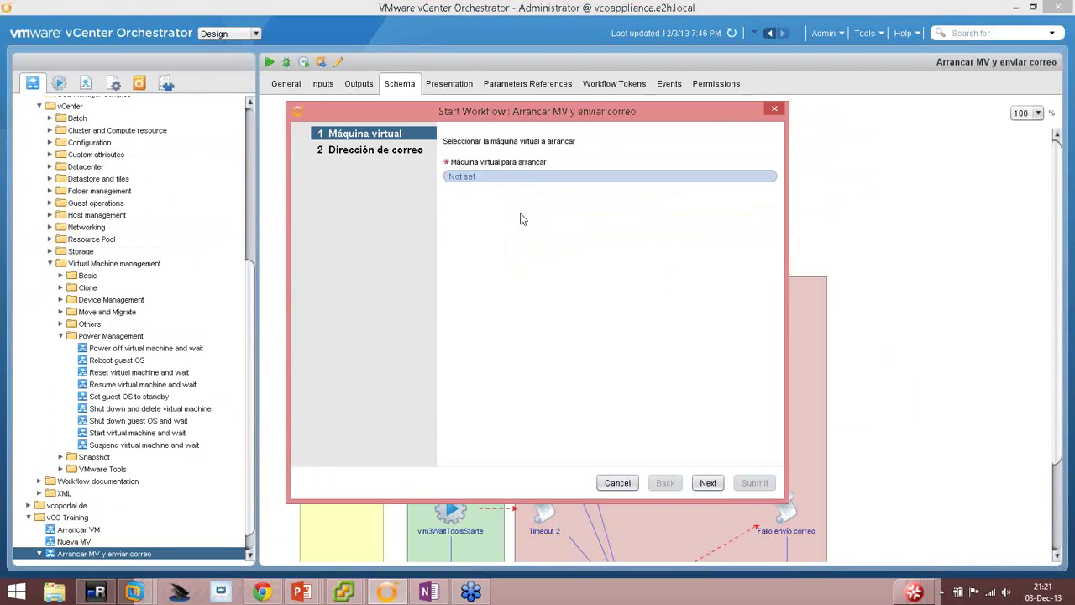
{"action": "left_click", "coordinate": [465, 177]}
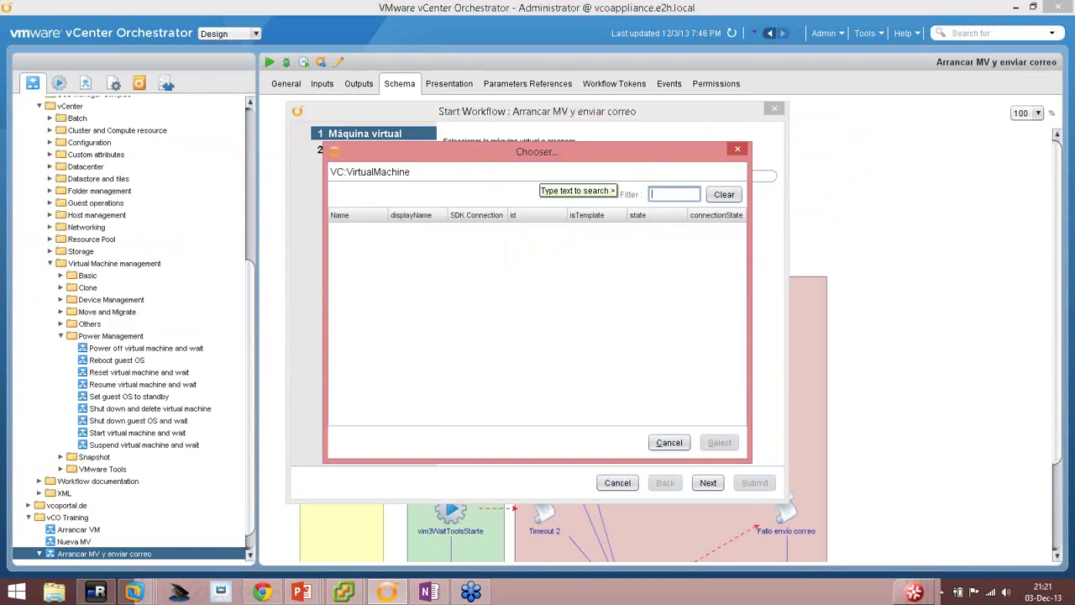
{"action": "left_click", "coordinate": [344, 592]}
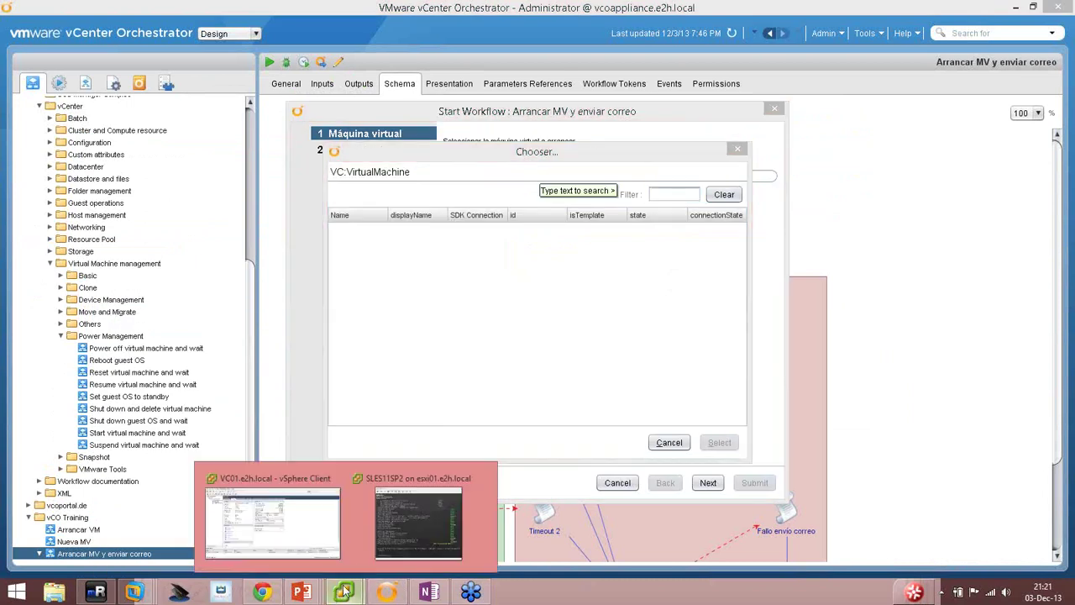
{"action": "left_click", "coordinate": [667, 195]}
{"action": "type", "text": "repl"}
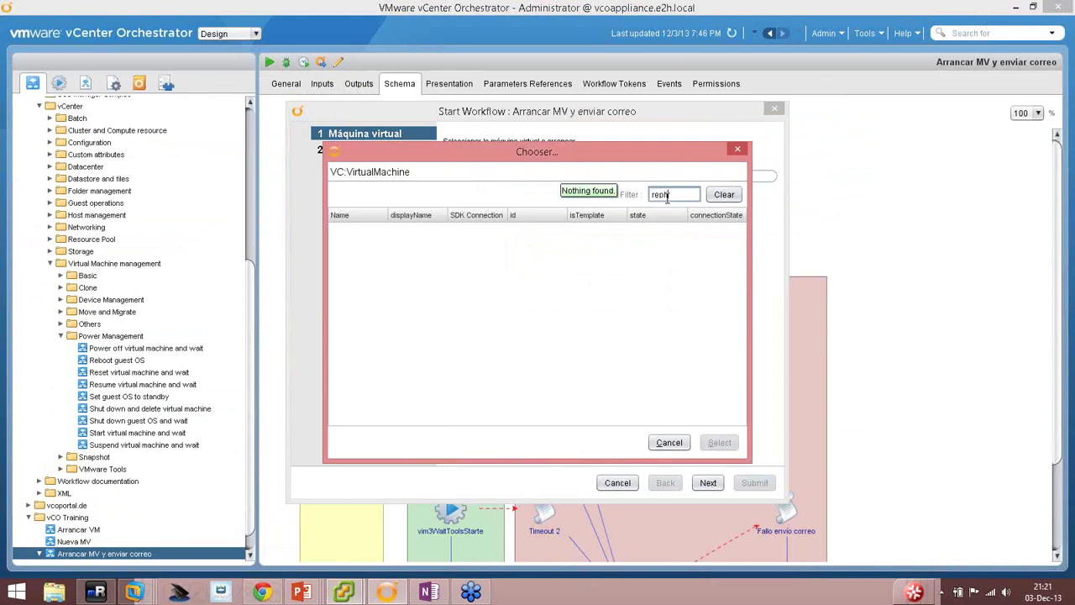
{"action": "type", "text": "i"}
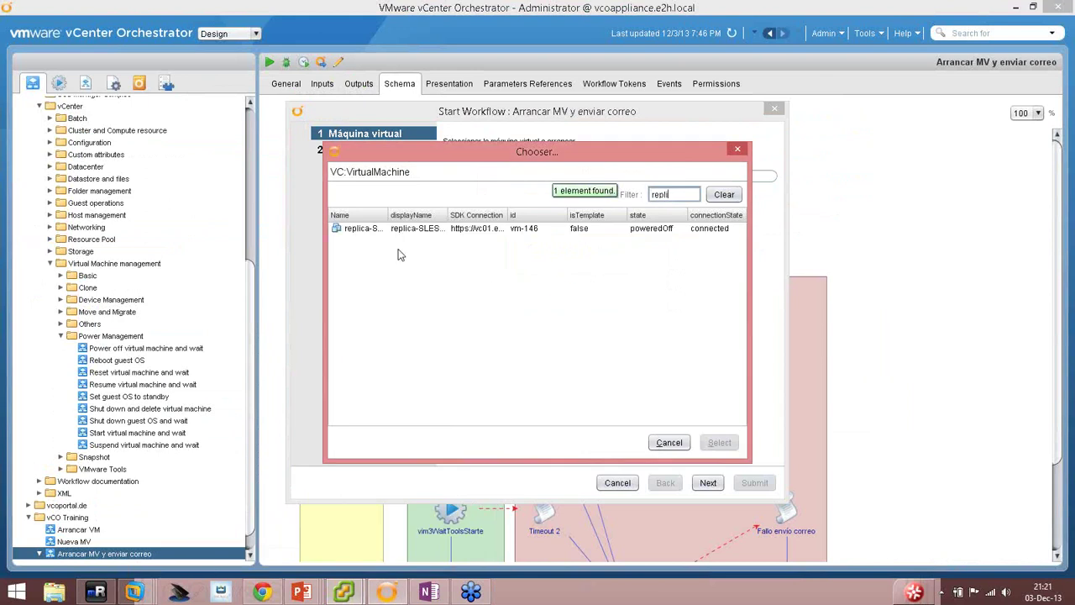
{"action": "double_click", "coordinate": [359, 229]}
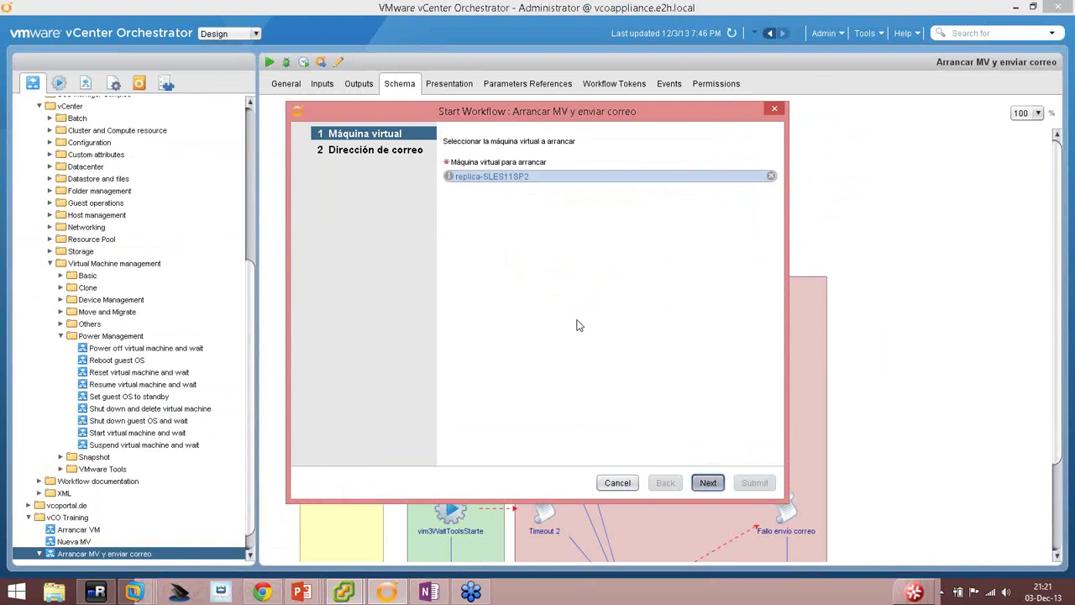
{"action": "key", "text": "Return"}
Enter the recipient e-mail address and submit the run.
{"action": "left_click", "coordinate": [468, 177]}
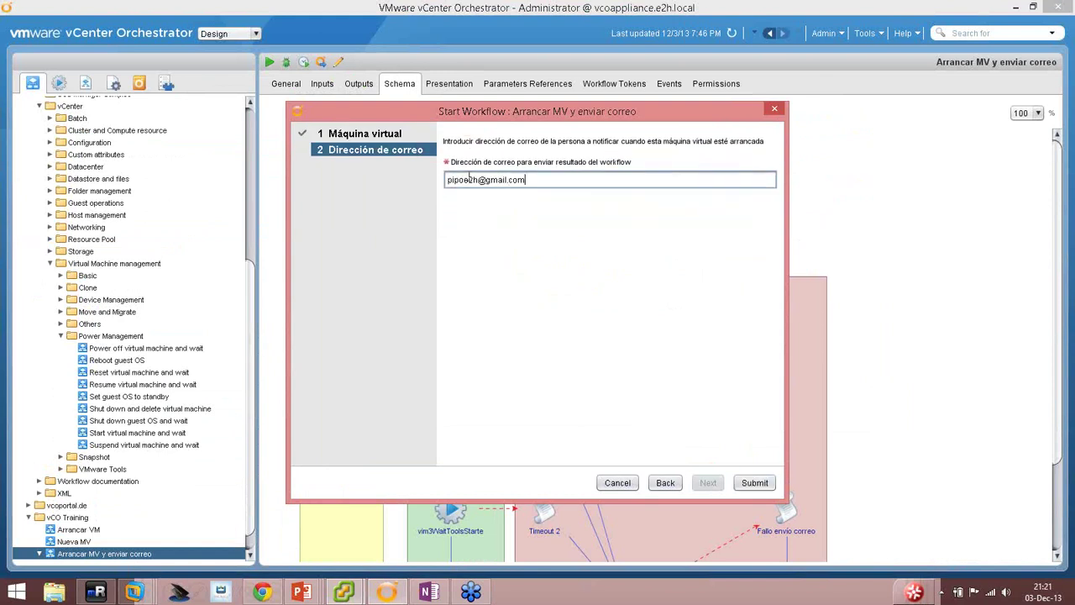
{"action": "left_click", "coordinate": [754, 482]}
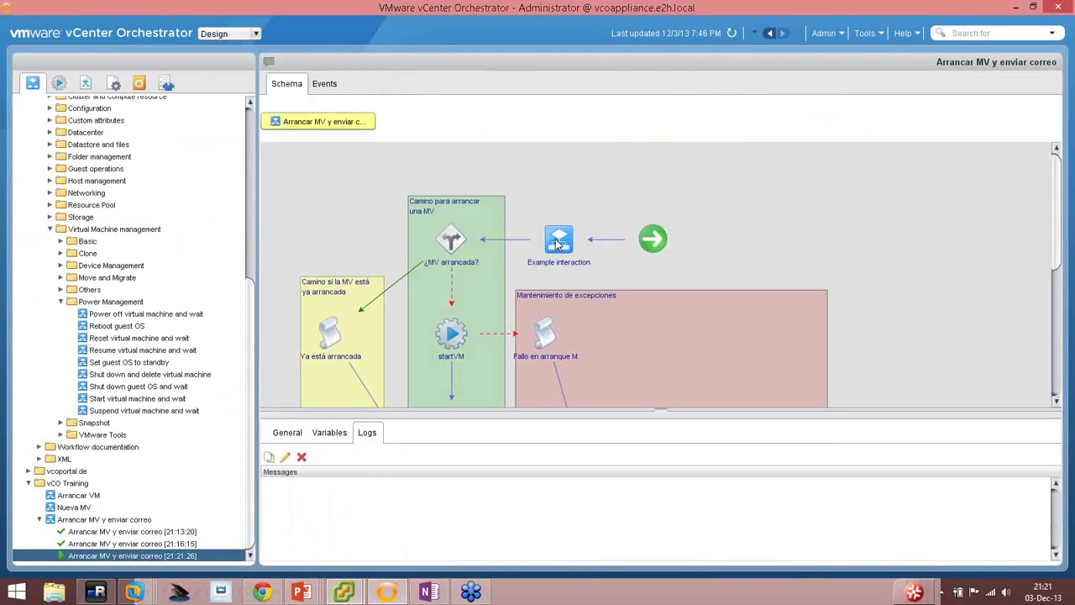
Open the pending interaction form and close it without answering.
{"action": "left_click", "coordinate": [557, 244]}
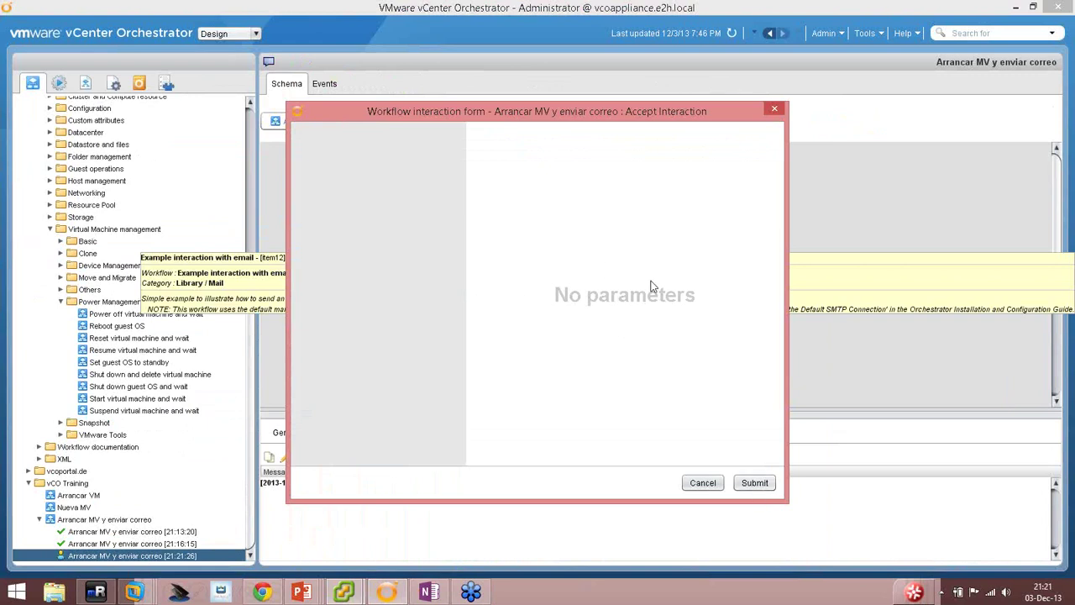
{"action": "left_click", "coordinate": [696, 484]}
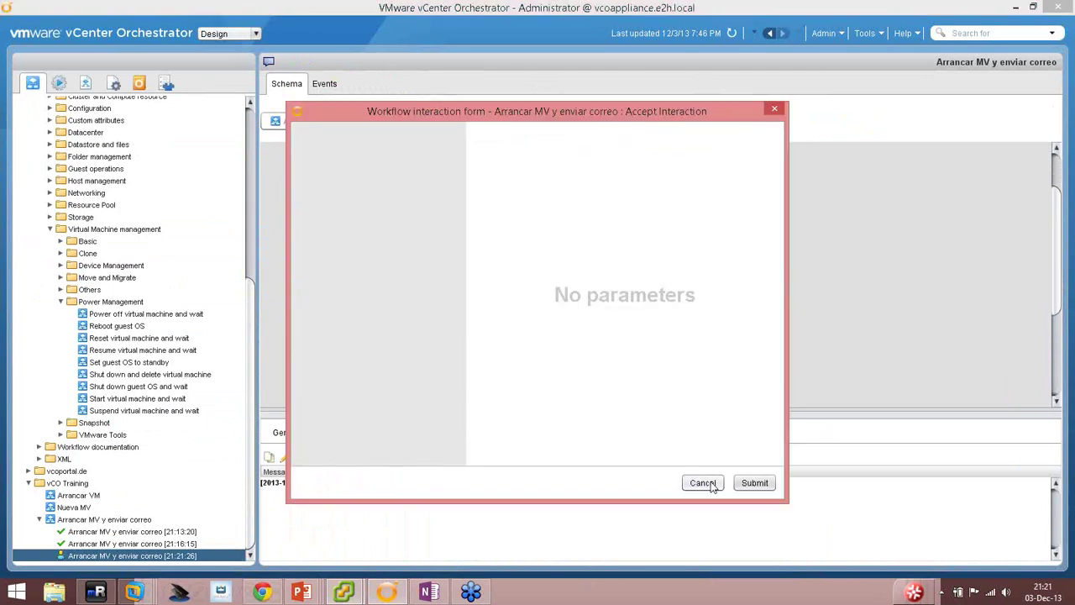
{"action": "left_click", "coordinate": [705, 482]}
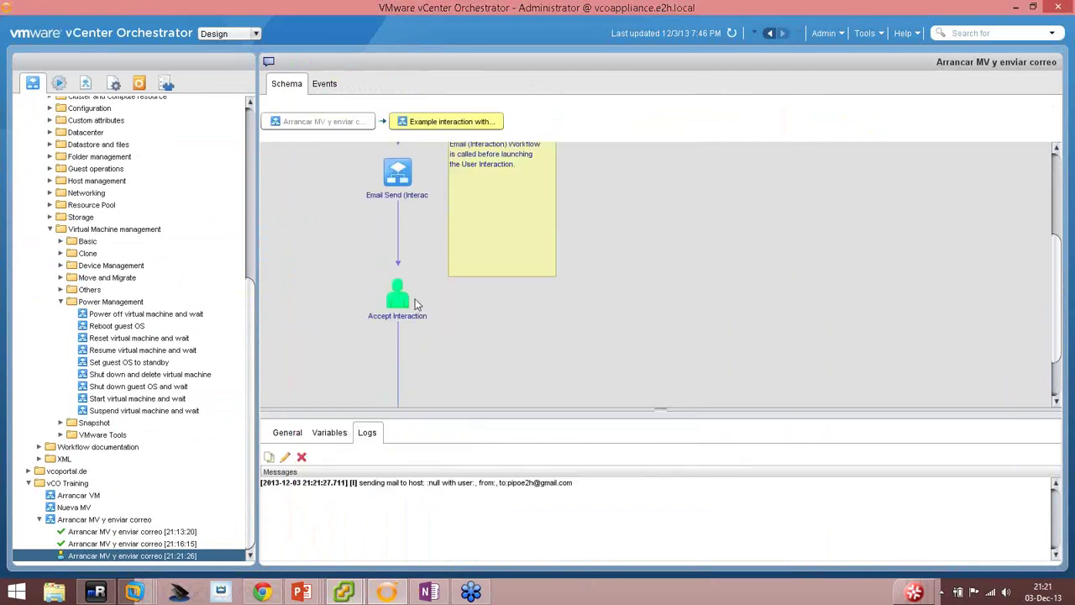
Inspect the run paused at Accept Interaction, then switch to Gmail.
{"action": "scroll", "coordinate": [408, 274], "scroll_direction": "down", "scroll_amount": 2}
{"action": "scroll", "coordinate": [413, 285], "scroll_direction": "up", "scroll_amount": 4}
{"action": "scroll", "coordinate": [412, 285], "scroll_direction": "up", "scroll_amount": 2}
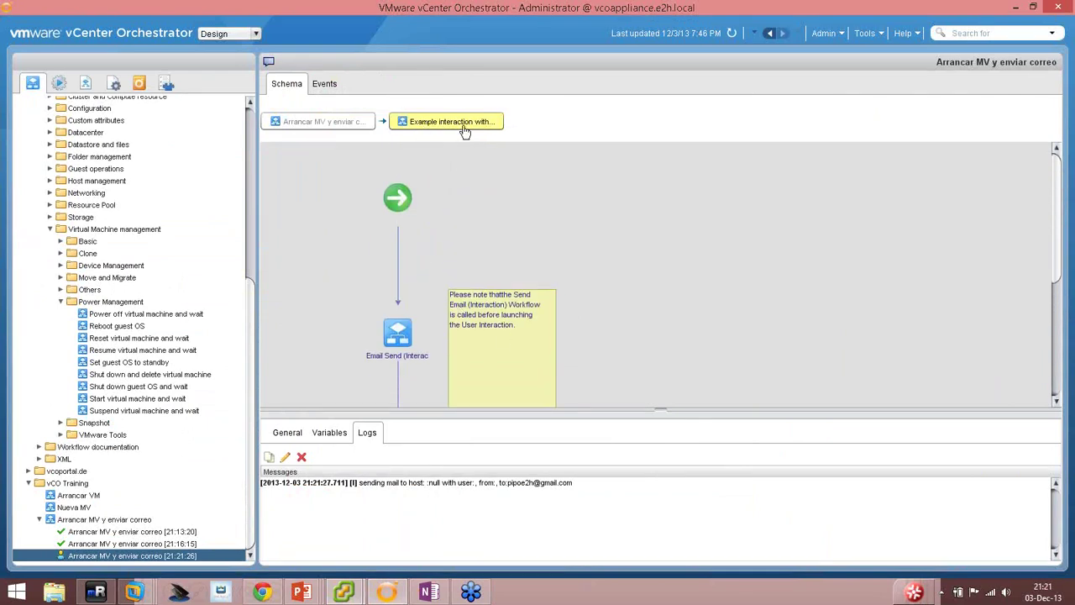
{"action": "scroll", "coordinate": [436, 221], "scroll_direction": "down", "scroll_amount": 1}
{"action": "scroll", "coordinate": [372, 269], "scroll_direction": "down", "scroll_amount": 3}
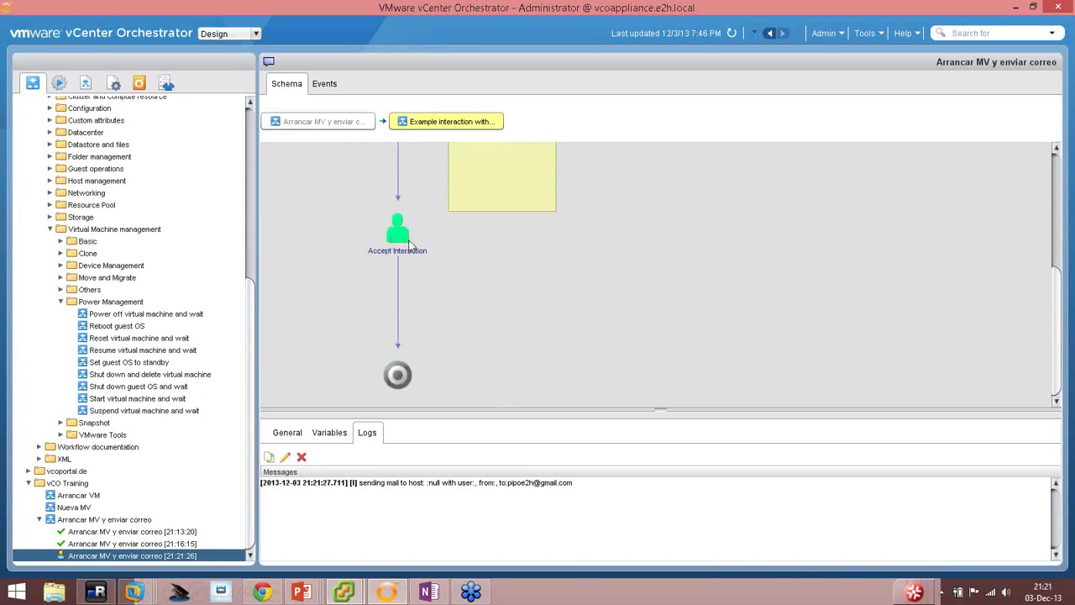
{"action": "scroll", "coordinate": [419, 273], "scroll_direction": "up", "scroll_amount": 1}
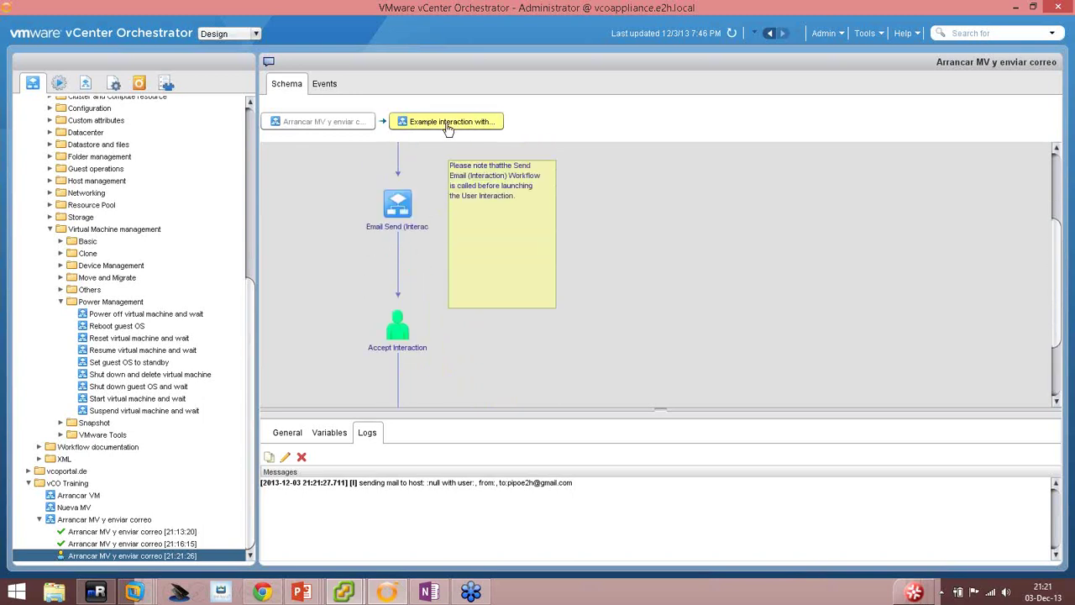
{"action": "scroll", "coordinate": [446, 253], "scroll_direction": "down", "scroll_amount": 1}
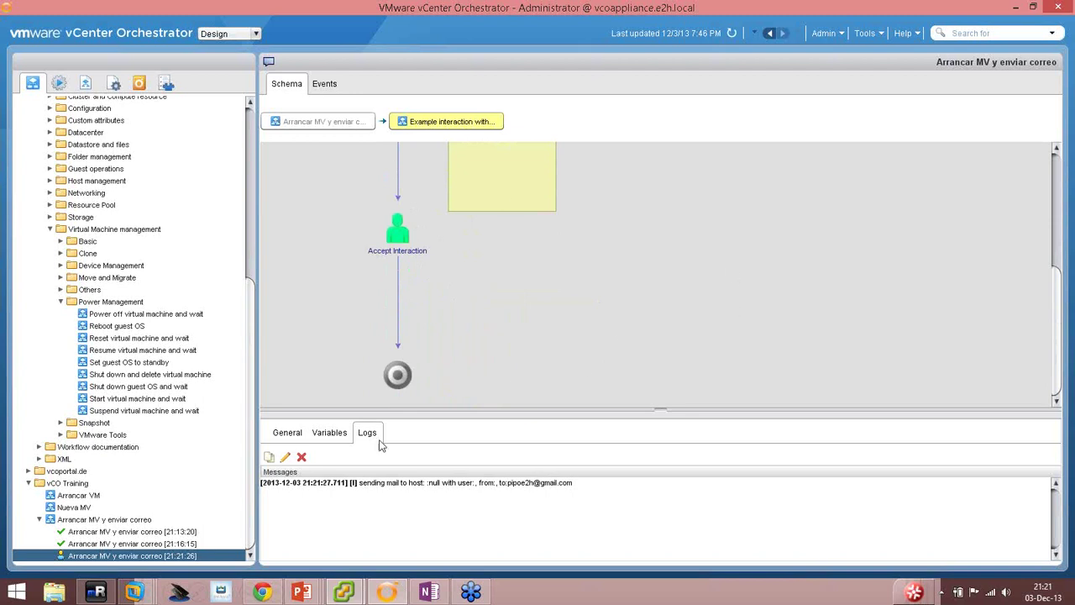
{"action": "left_click", "coordinate": [262, 591]}
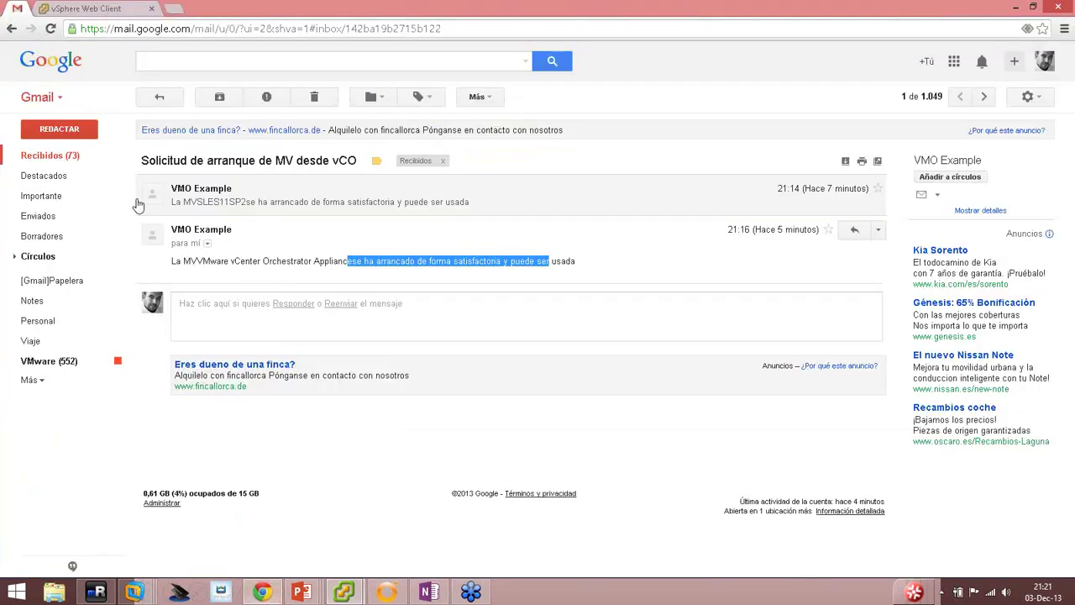
Open the no-subject VMO Example email in the Gmail inbox and follow its answer link.
{"action": "left_click", "coordinate": [84, 166]}
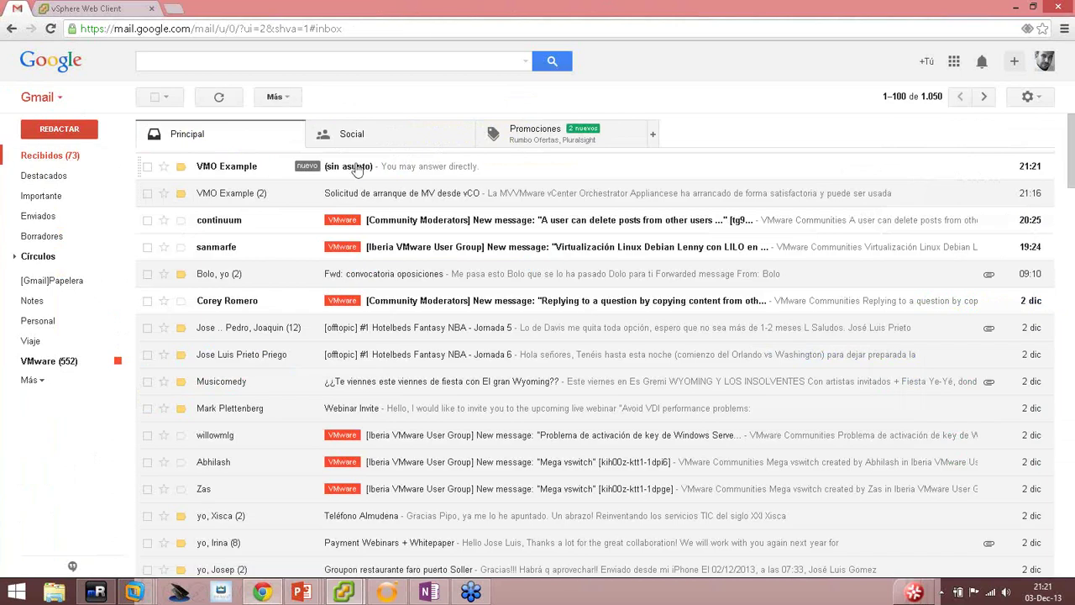
{"action": "left_click", "coordinate": [420, 172]}
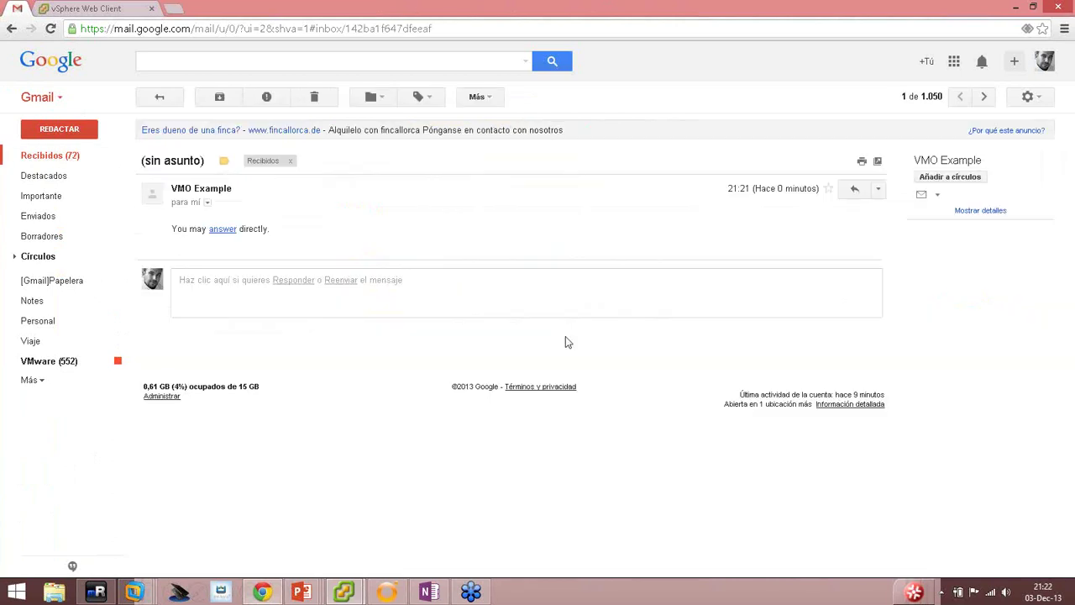
{"action": "left_click", "coordinate": [223, 229]}
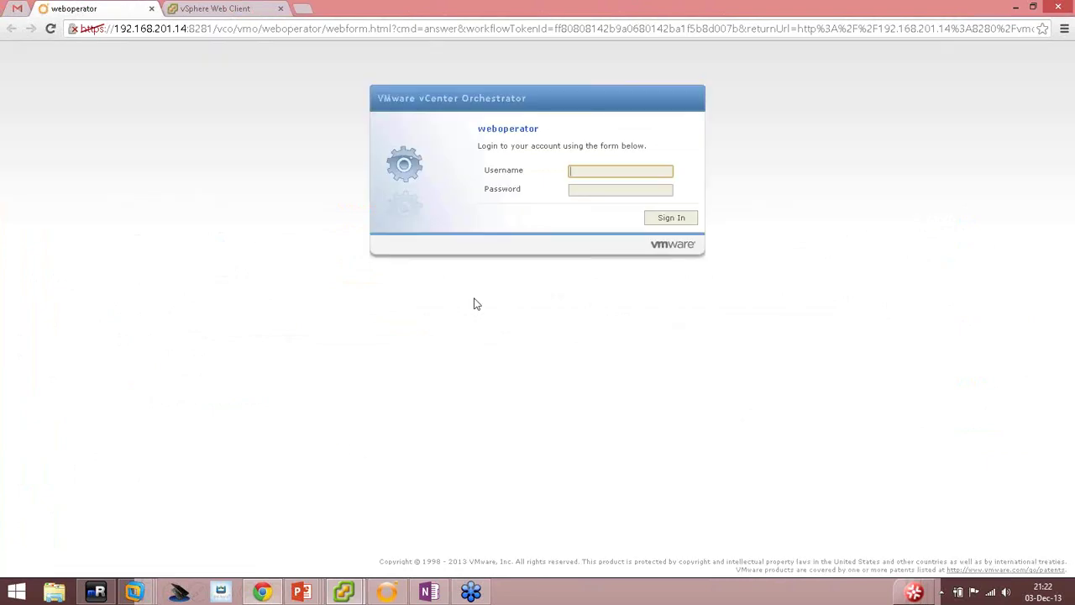
Sign in to weboperator with the administrator username and the account password.
{"action": "type", "text": "admi"}
{"action": "key", "text": "Down"}
{"action": "key", "text": "Tab"}
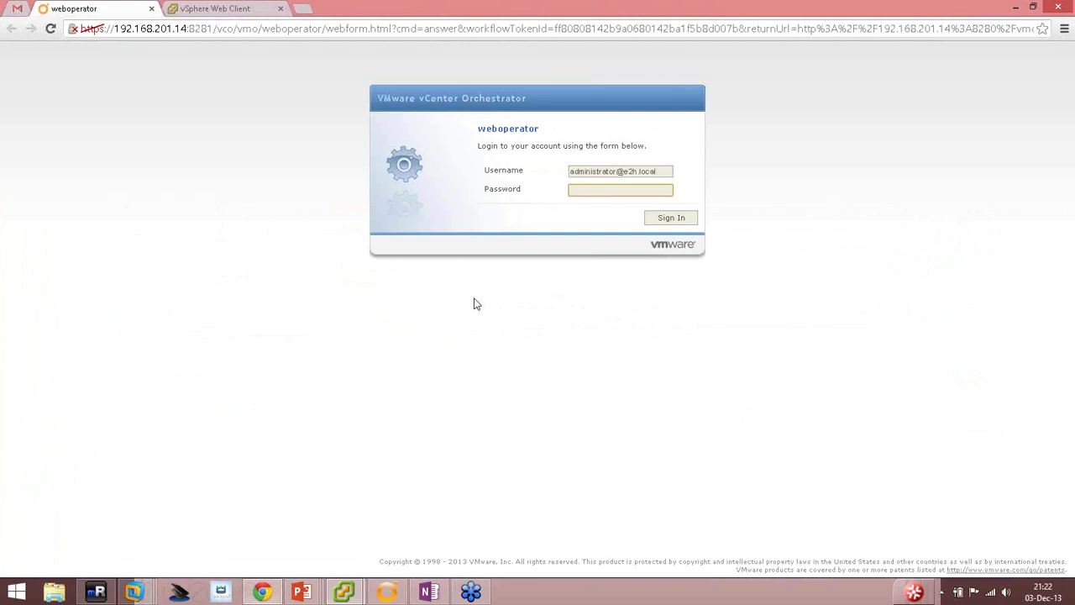
{"action": "type", "text": "VMware1!"}
{"action": "key", "text": "Return"}
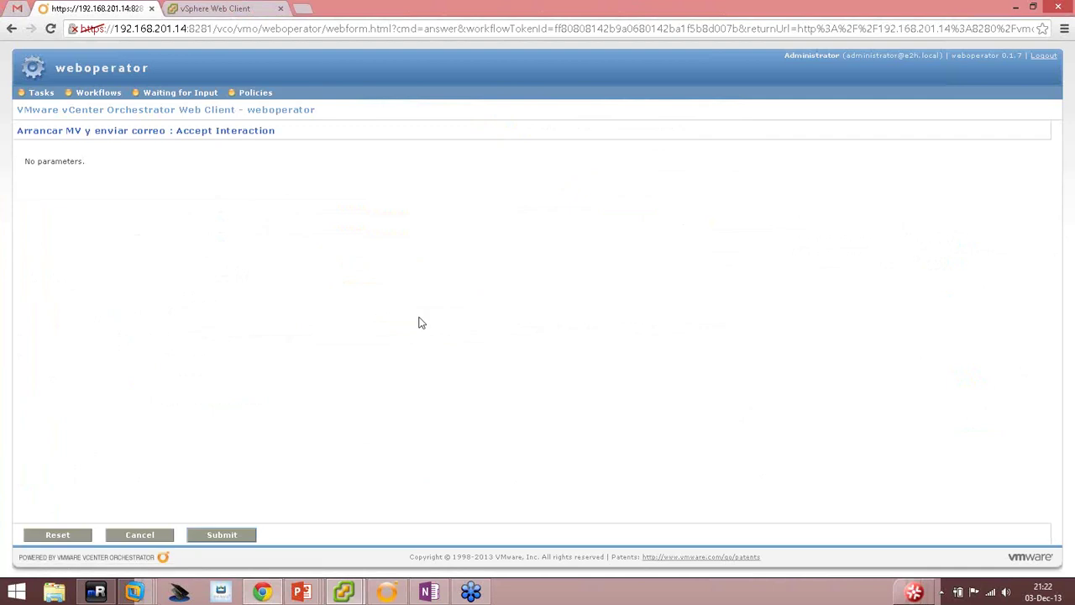
Submit the parameterless Accept Interaction form for 'Arrancar MV y enviar correo', then return to Orchestrator.
{"action": "left_click_drag", "start_coordinate": [17, 165], "coordinate": [157, 237]}
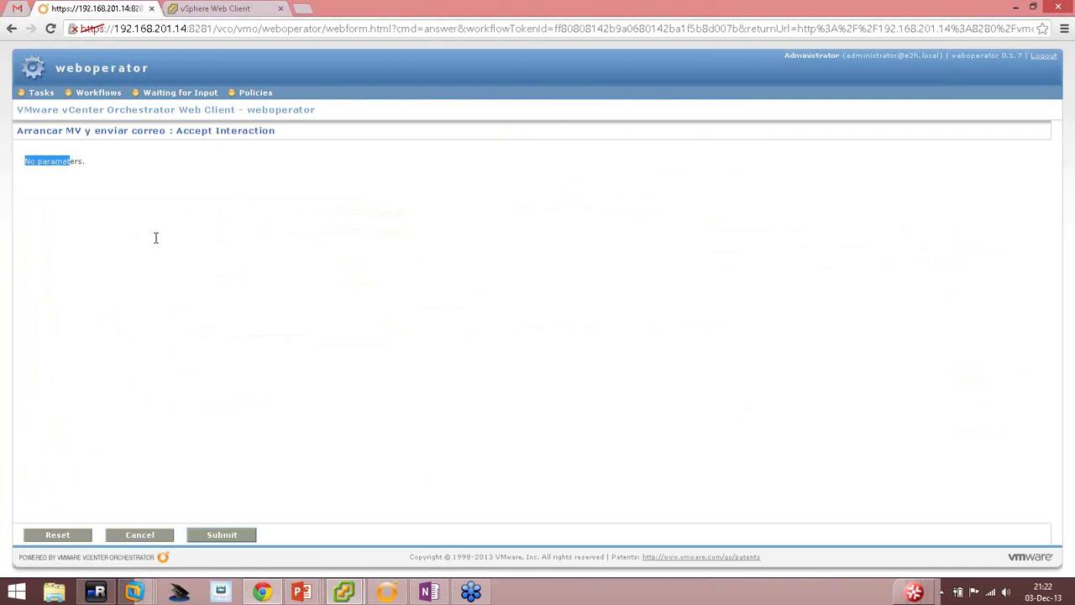
{"action": "left_click", "coordinate": [168, 233]}
{"action": "left_click_drag", "start_coordinate": [15, 133], "coordinate": [262, 145]}
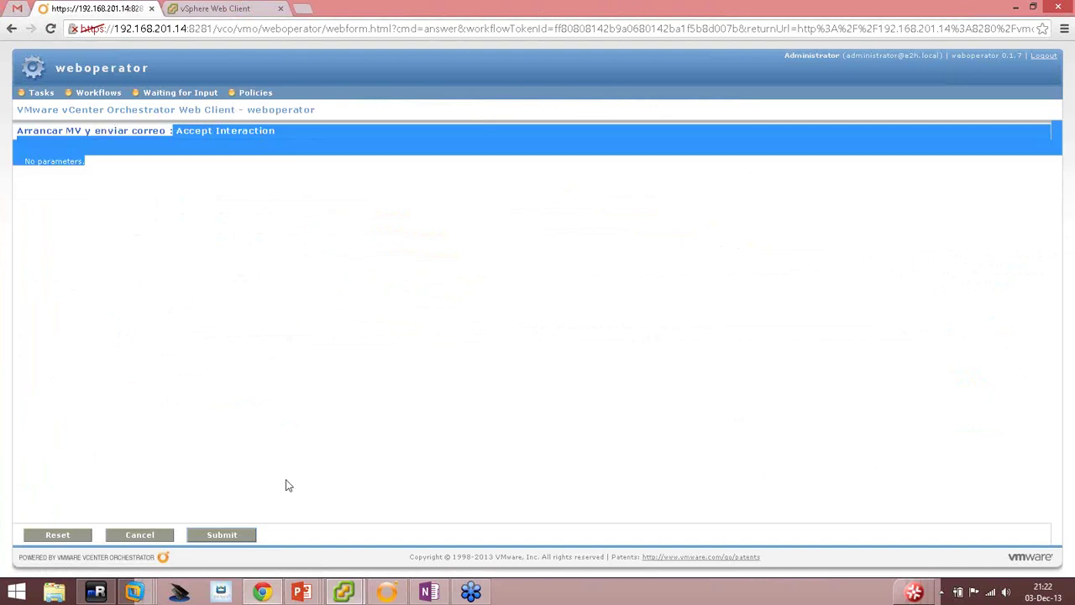
{"action": "left_click", "coordinate": [225, 537]}
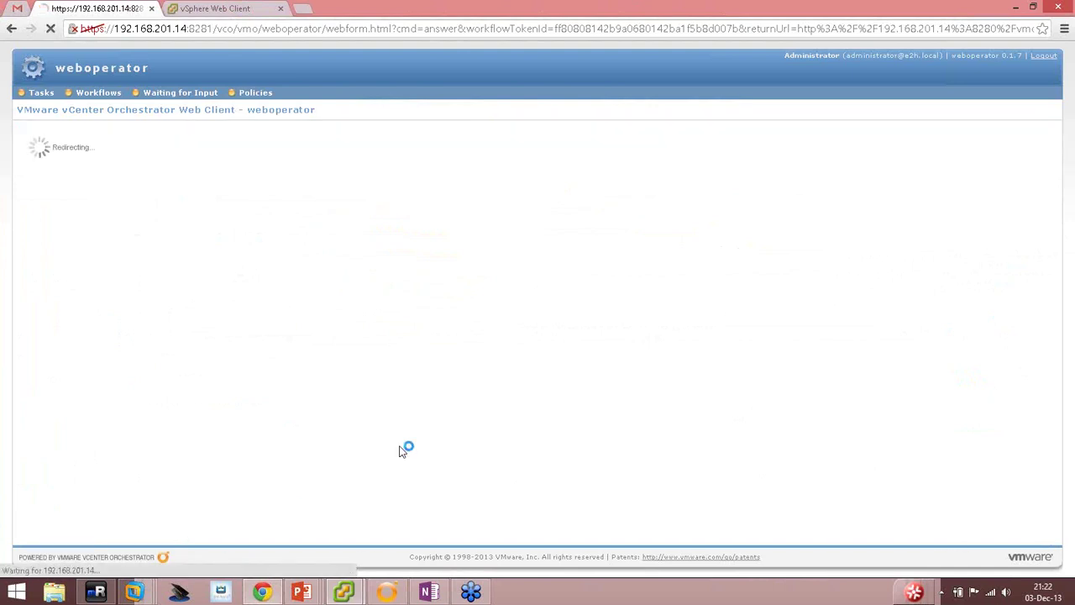
{"action": "left_click", "coordinate": [386, 592]}
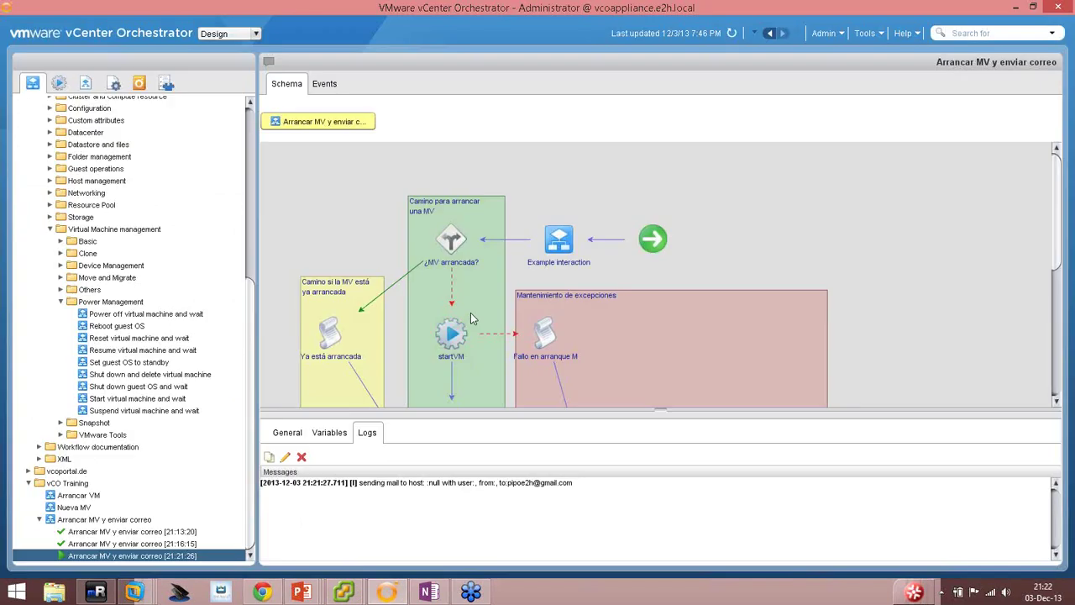
Follow the run past startVM to vim3WaitToolsStarted, then bring up vSphere Client.
{"action": "scroll", "coordinate": [466, 307], "scroll_direction": "down", "scroll_amount": 3}
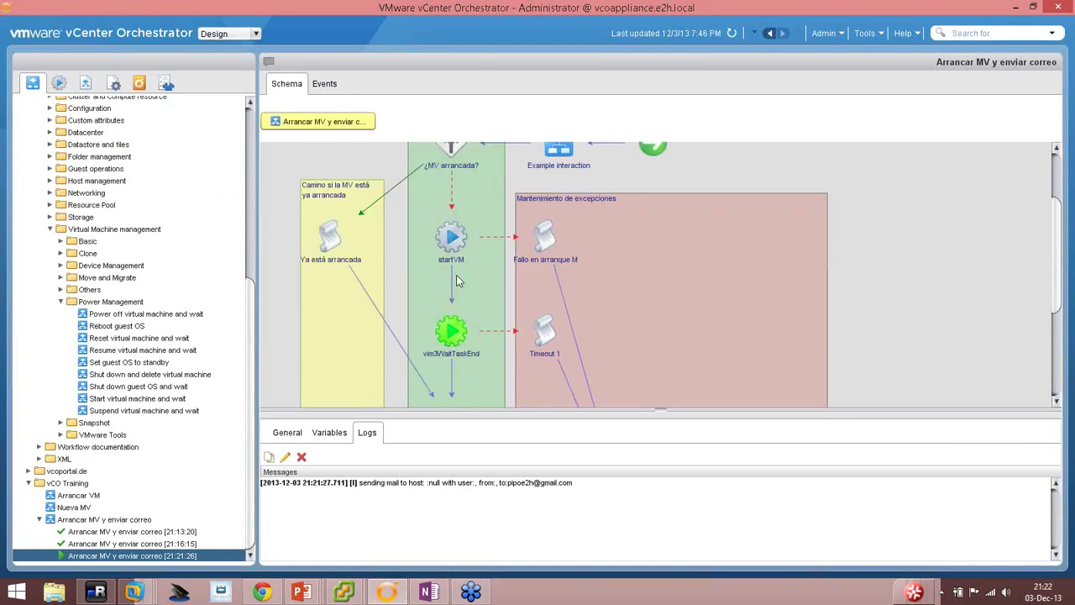
{"action": "scroll", "coordinate": [462, 271], "scroll_direction": "down", "scroll_amount": 2}
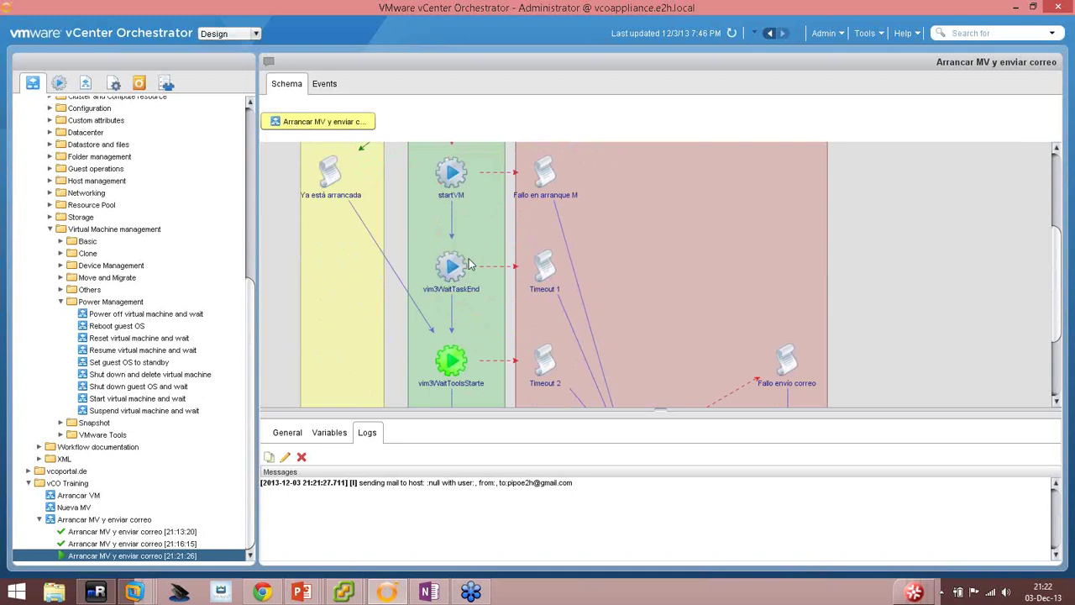
{"action": "scroll", "coordinate": [475, 285], "scroll_direction": "down", "scroll_amount": 2}
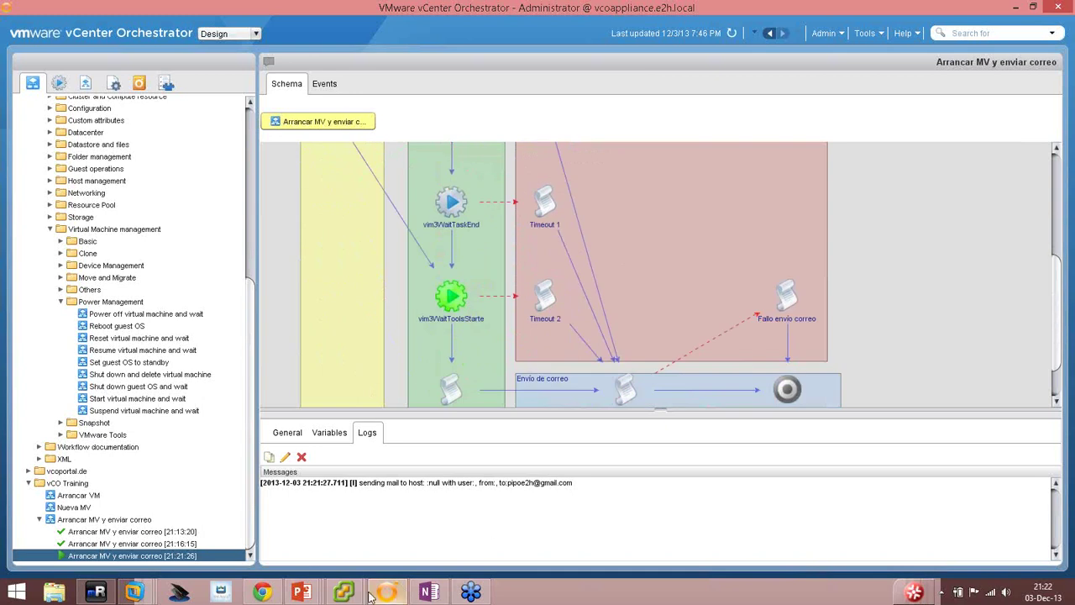
{"action": "mouse_move", "coordinate": [344, 592]}
{"action": "left_click", "coordinate": [256, 521]}
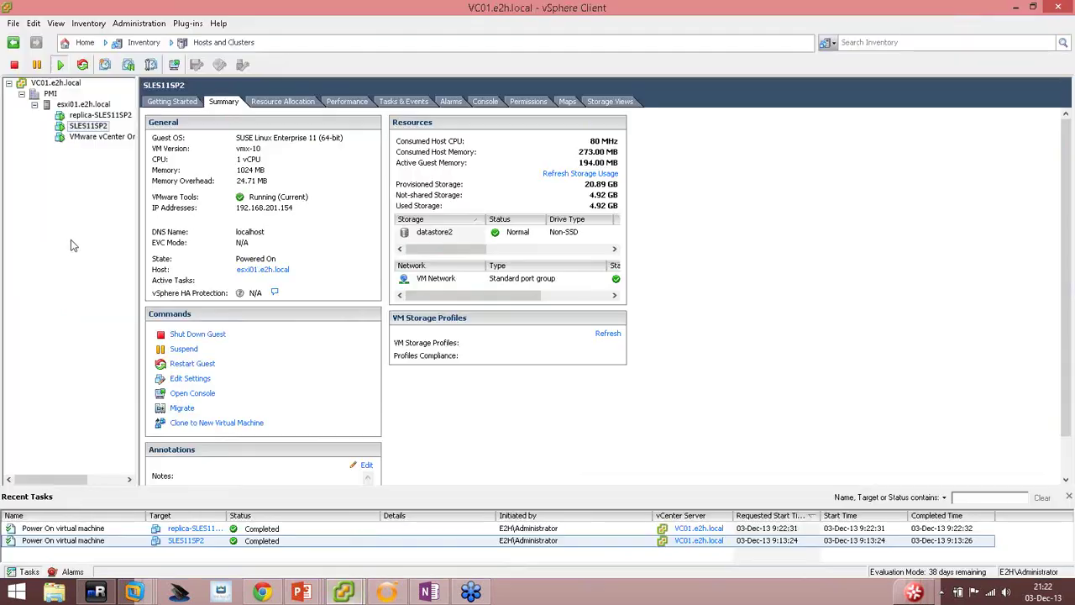
Open and enlarge replica-SLES11SP2's console to watch SUSE boot, then return to Orchestrator.
{"action": "left_click", "coordinate": [90, 116]}
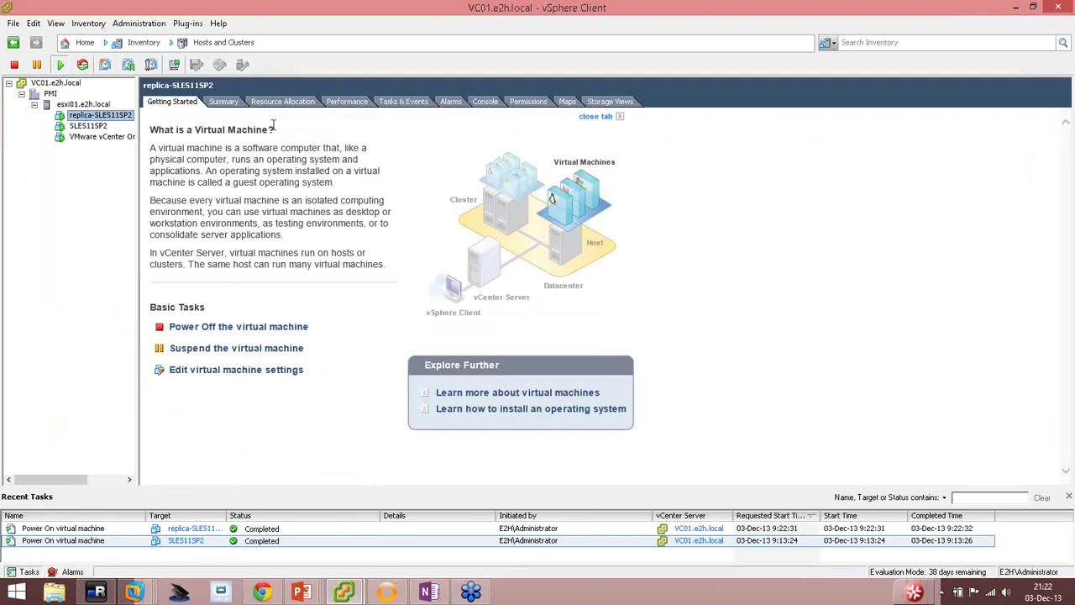
{"action": "left_click", "coordinate": [175, 64]}
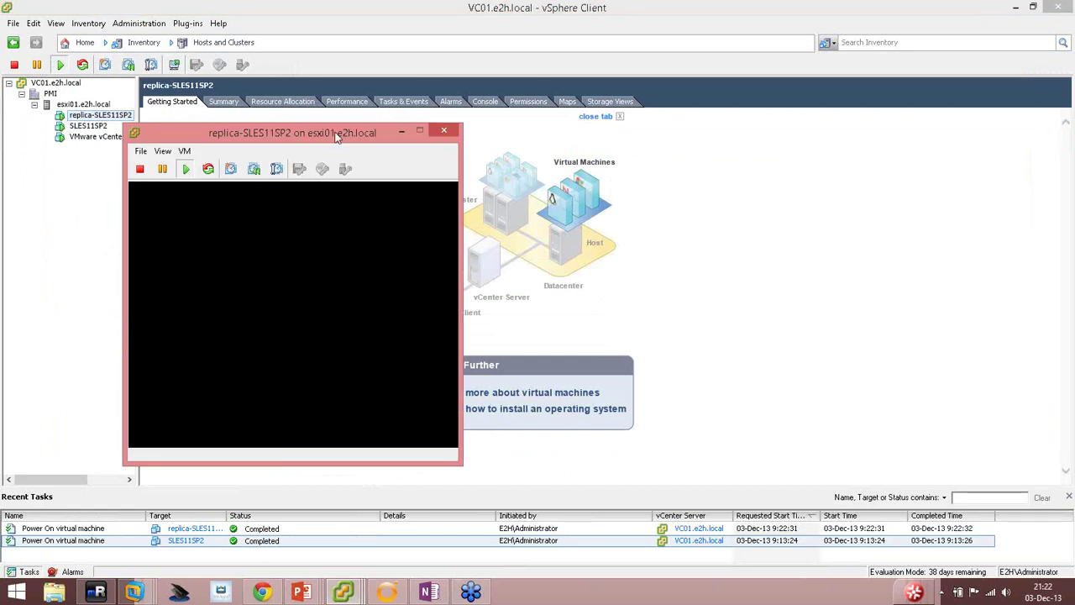
{"action": "left_click_drag", "start_coordinate": [326, 132], "coordinate": [423, 65]}
{"action": "left_click", "coordinate": [374, 219]}
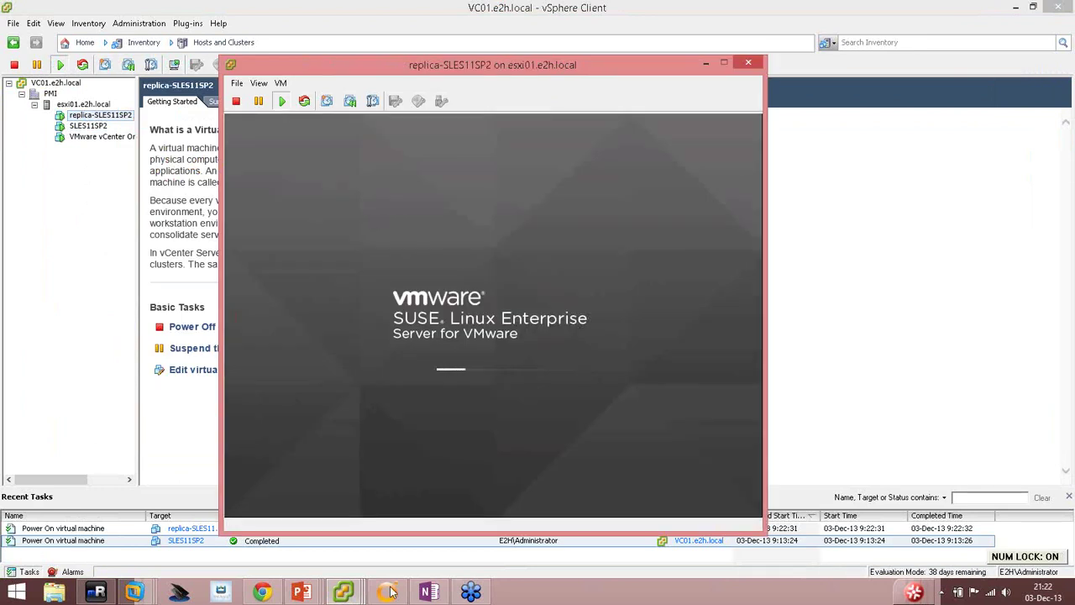
{"action": "left_click", "coordinate": [405, 494]}
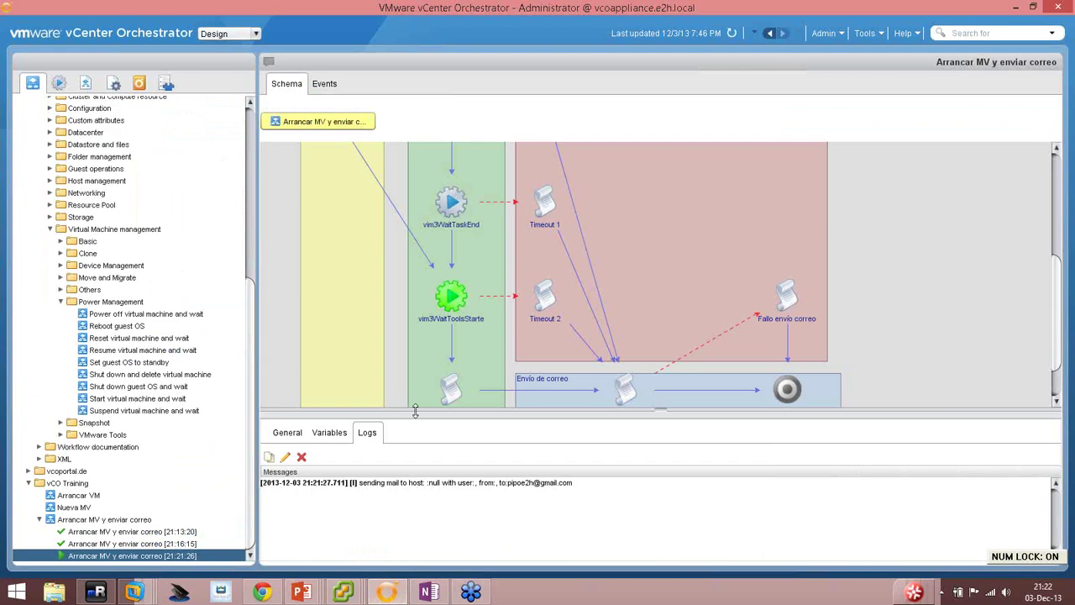
Check the finished run's log for the sent notification mail, then bring the browser forward.
{"action": "scroll", "coordinate": [417, 329], "scroll_direction": "down", "scroll_amount": 3}
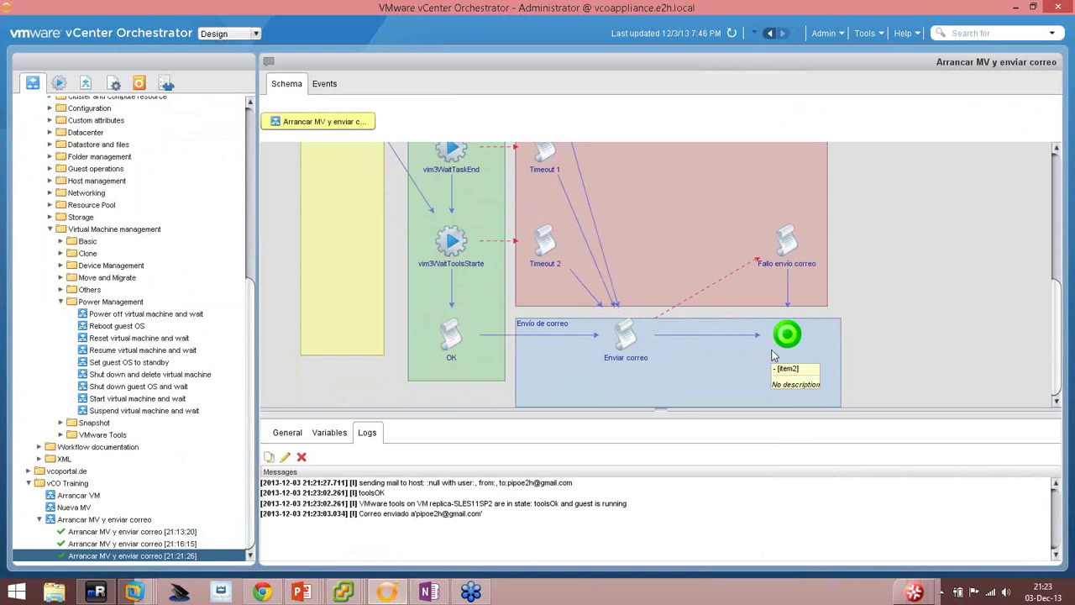
{"action": "left_click", "coordinate": [263, 593]}
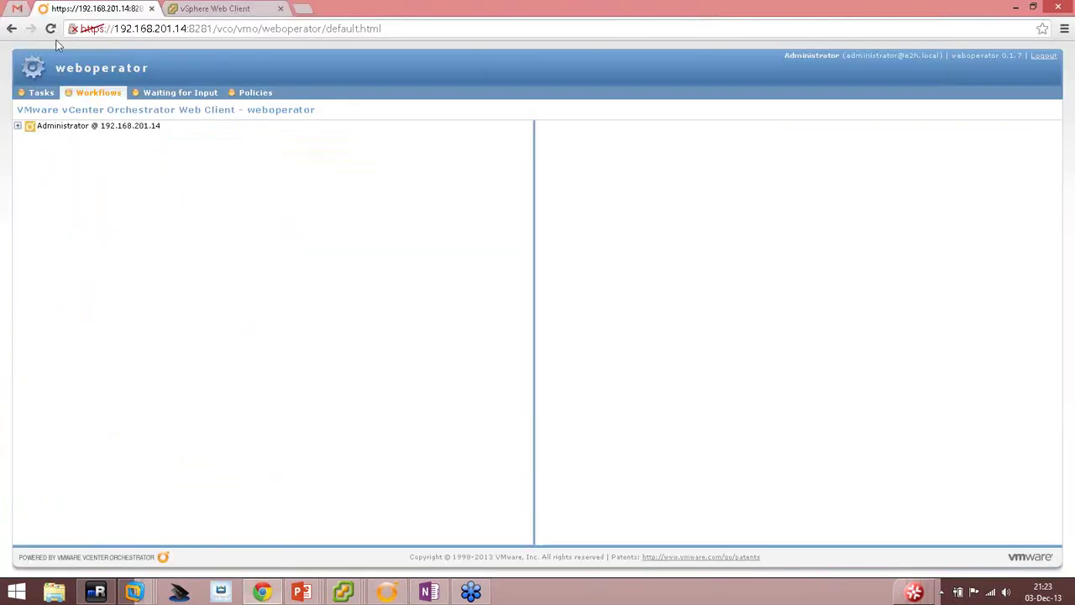
Open the 'Solicitud de arranque de MV desde vCO' thread to read replica-SLES11SP2's startup confirmation.
{"action": "left_click", "coordinate": [12, 10]}
{"action": "left_click", "coordinate": [58, 157]}
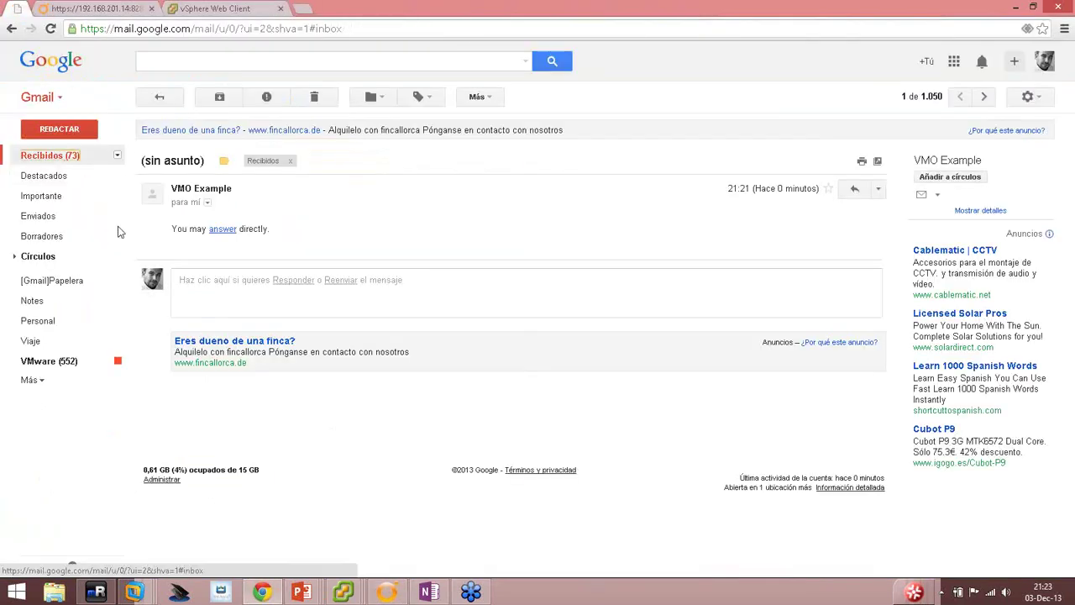
{"action": "left_click", "coordinate": [497, 168]}
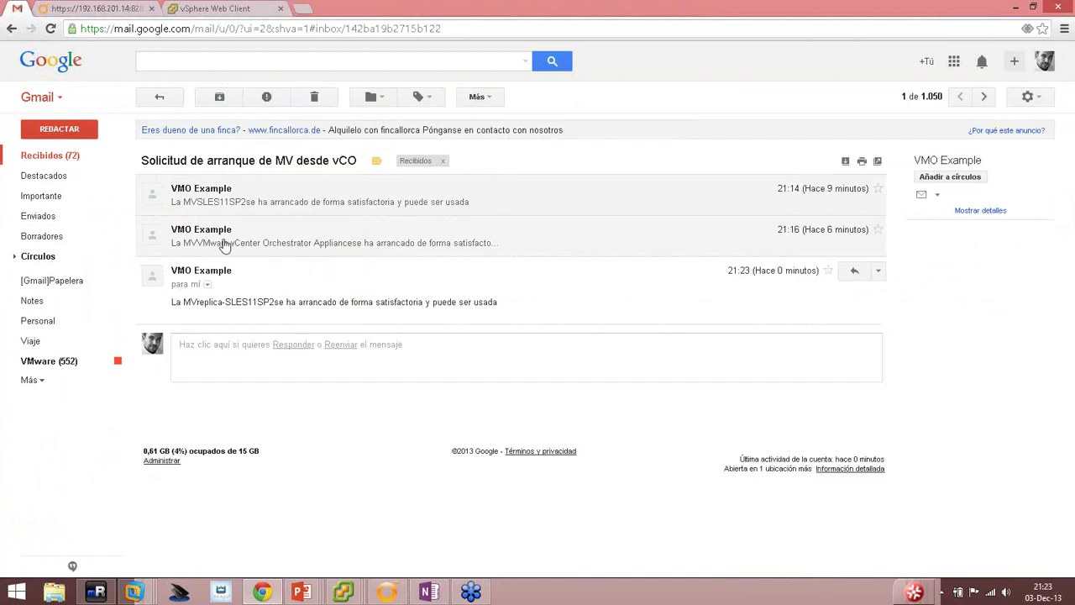
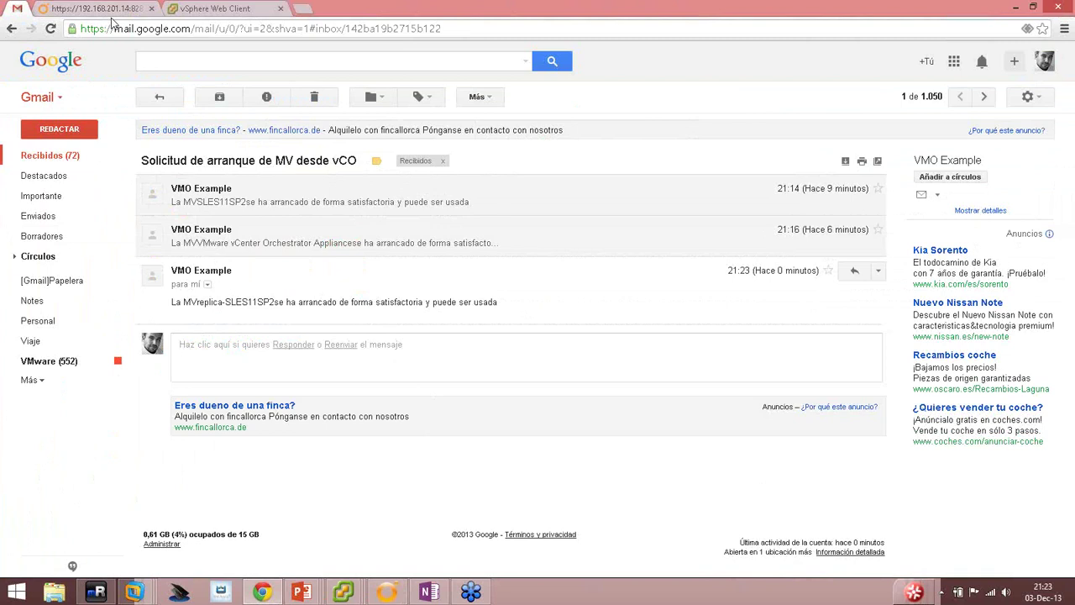
Switch from Gmail back to the vCenter Orchestrator client.
{"action": "left_click", "coordinate": [387, 590]}
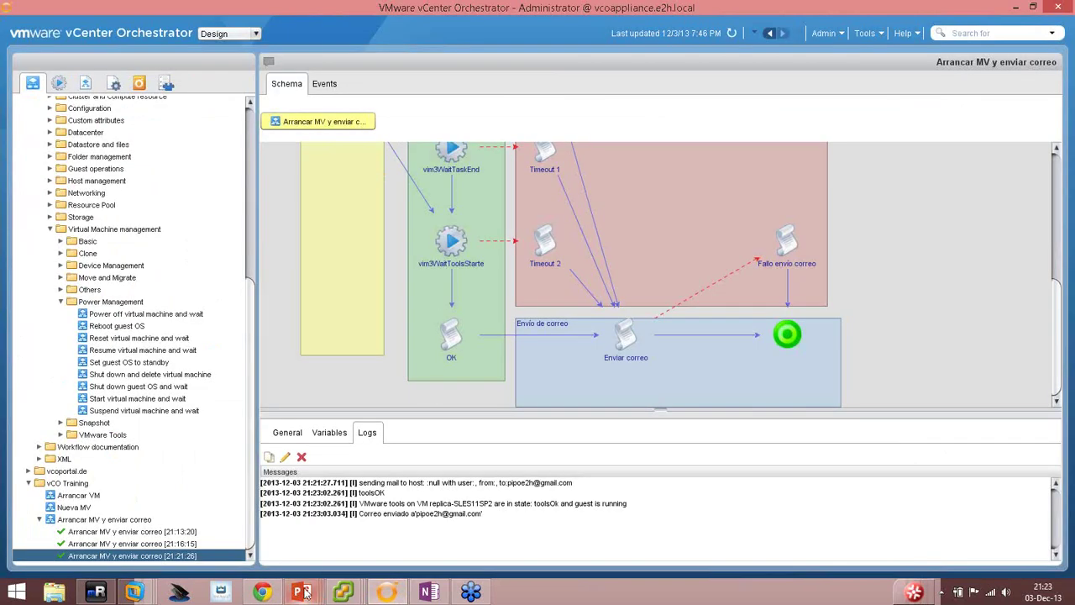
Bring the PowerPoint slideshow forward and advance it to slide 20.
{"action": "mouse_move", "coordinate": [301, 592]}
{"action": "left_click", "coordinate": [336, 540]}
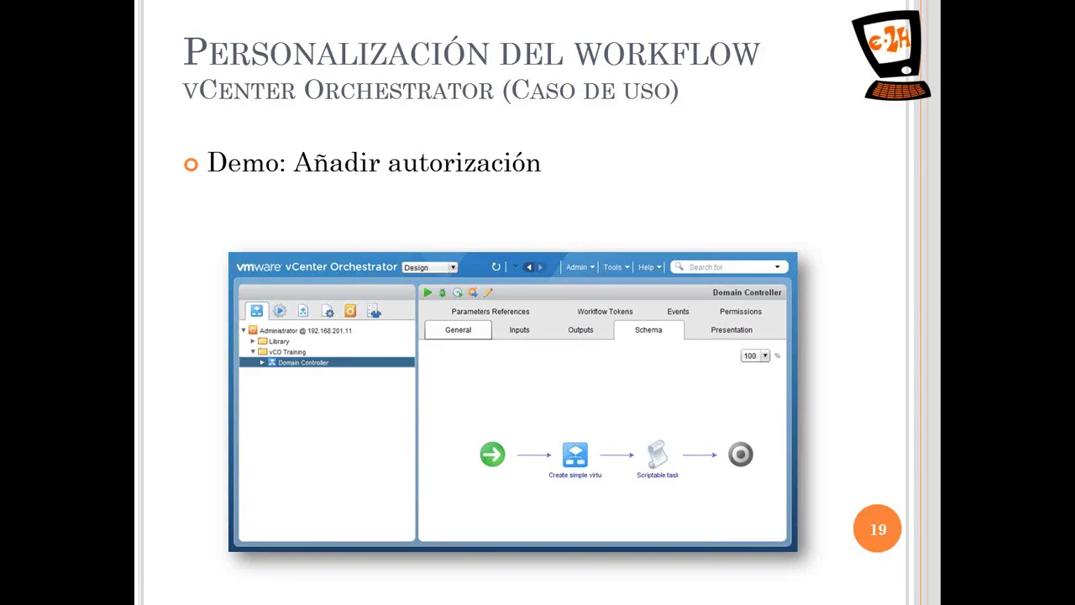
{"action": "key", "text": "Right"}
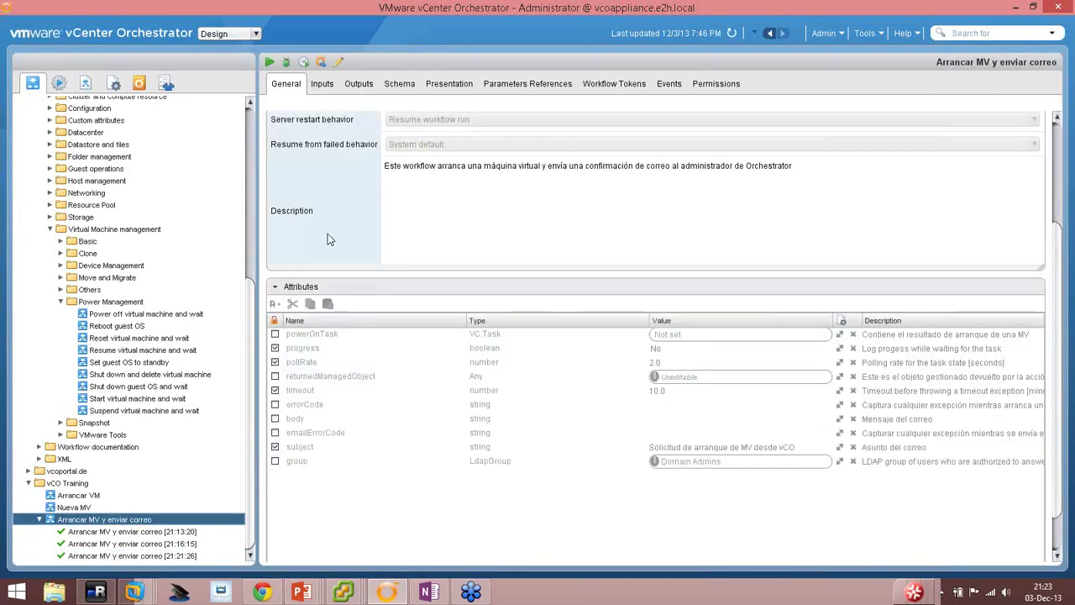
Open the Arrancar MV y enviar correo schema in the editor and cancel a test run.
{"action": "left_click", "coordinate": [93, 519]}
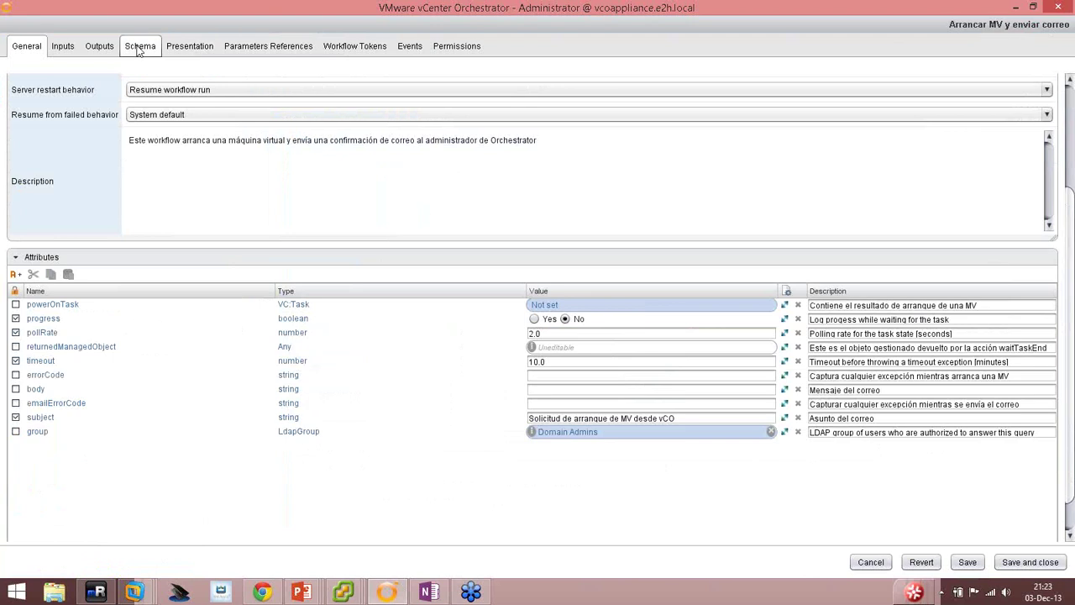
{"action": "left_click", "coordinate": [140, 45]}
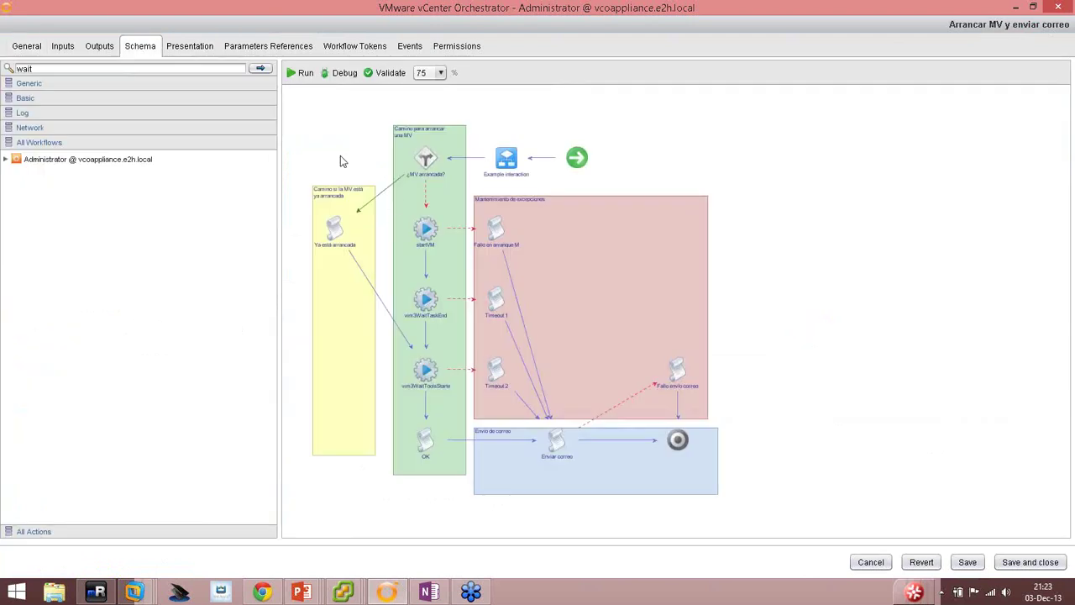
{"action": "mouse_move", "coordinate": [504, 157]}
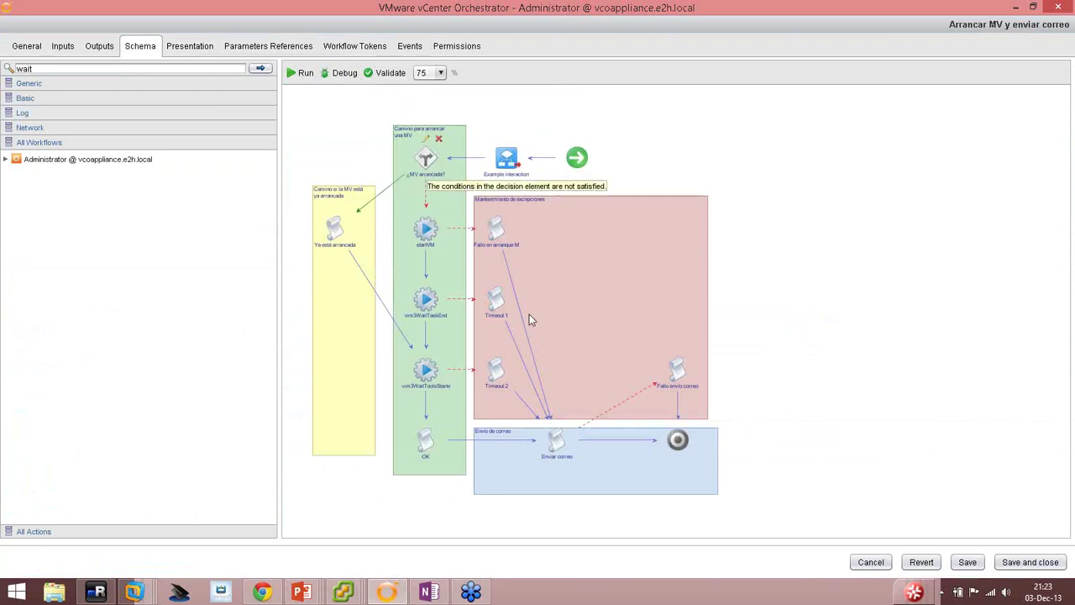
{"action": "left_click", "coordinate": [299, 72]}
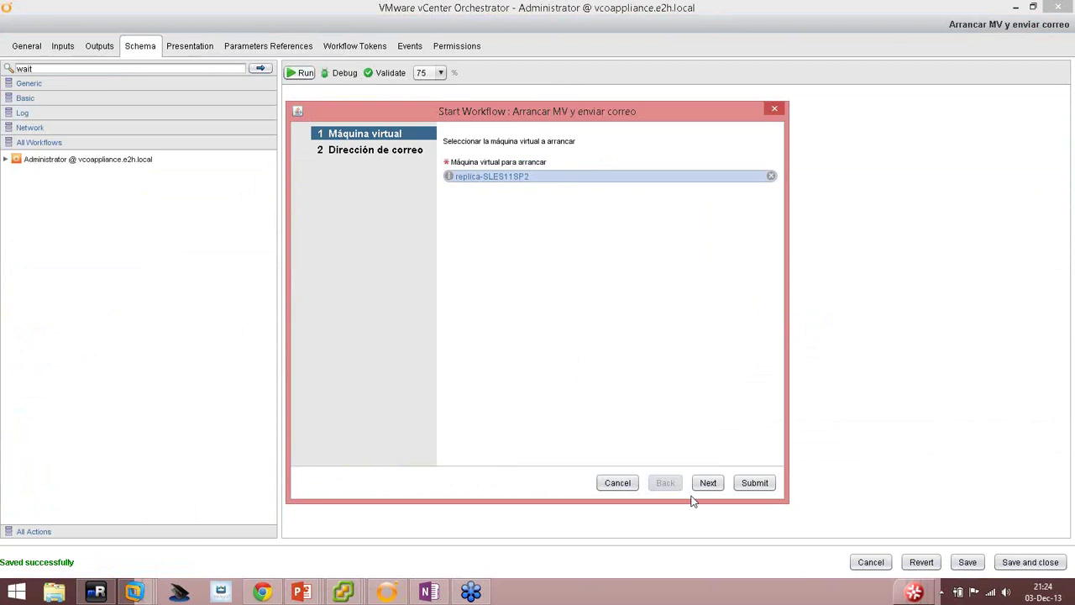
{"action": "left_click", "coordinate": [617, 482]}
Inspect the Example interaction element's info, input, output, exception and visual binding tabs.
{"action": "mouse_move", "coordinate": [504, 166]}
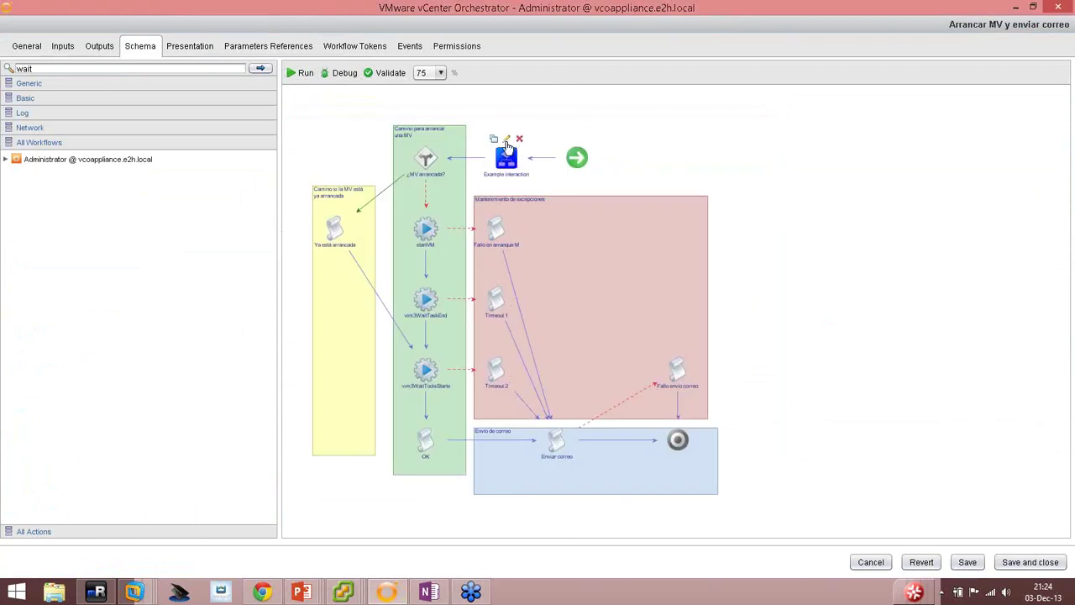
{"action": "left_click", "coordinate": [507, 143]}
{"action": "left_click", "coordinate": [301, 78]}
{"action": "left_click", "coordinate": [267, 78]}
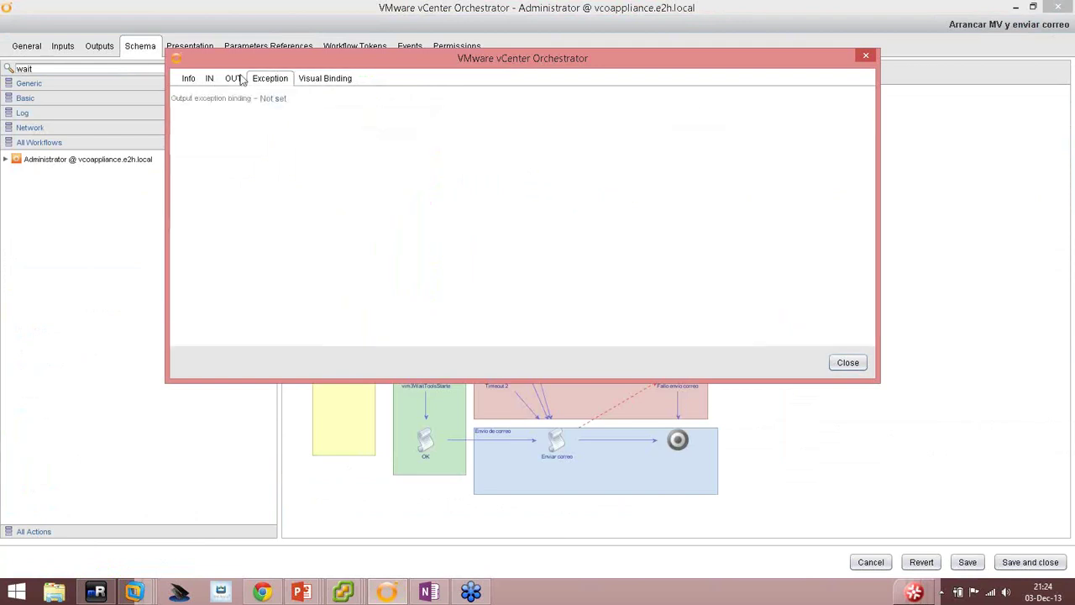
{"action": "left_click", "coordinate": [235, 78]}
{"action": "left_click", "coordinate": [188, 78]}
{"action": "left_click", "coordinate": [209, 78]}
{"action": "left_click", "coordinate": [233, 78]}
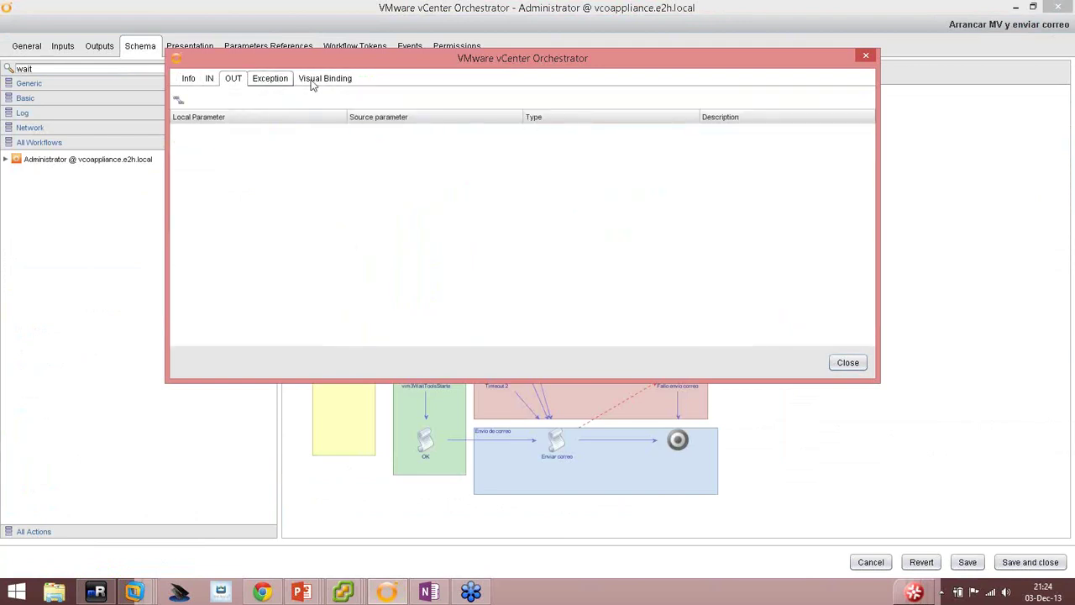
{"action": "left_click", "coordinate": [325, 78]}
{"action": "left_click", "coordinate": [188, 78]}
{"action": "left_click", "coordinate": [209, 78]}
{"action": "left_click", "coordinate": [233, 78]}
{"action": "left_click", "coordinate": [270, 78]}
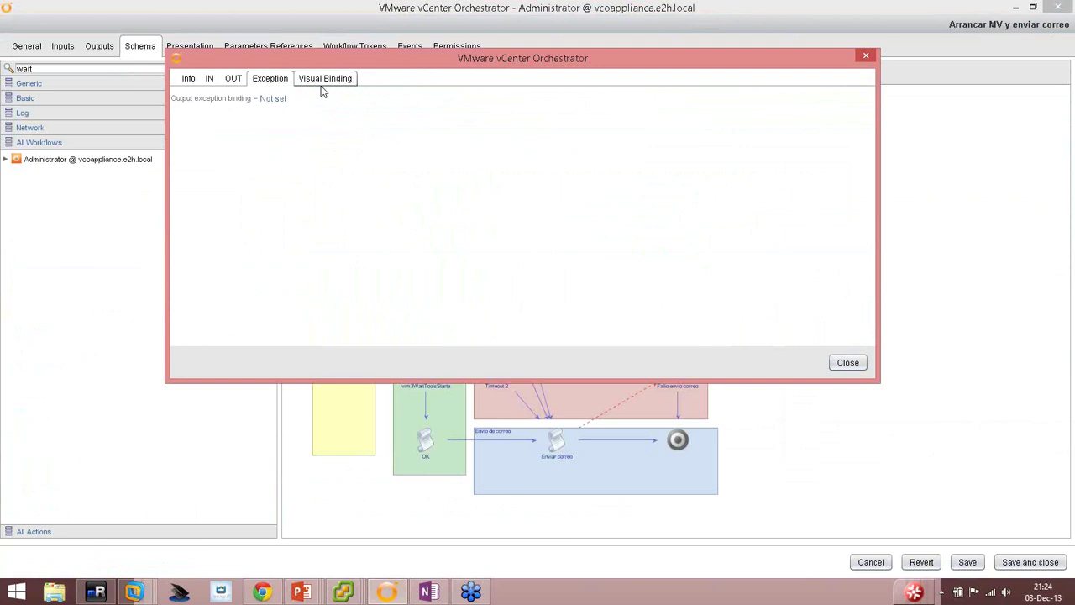
{"action": "left_click", "coordinate": [324, 78]}
{"action": "left_click", "coordinate": [847, 362]}
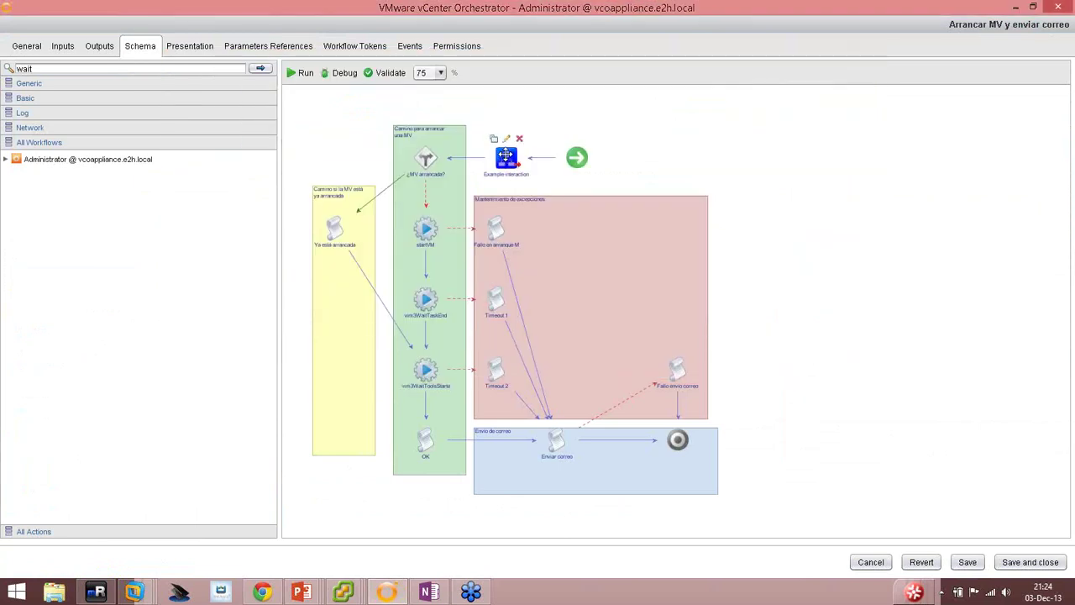
Leave the workflow editor, discarding the unsaved changes.
{"action": "mouse_move", "coordinate": [500, 161]}
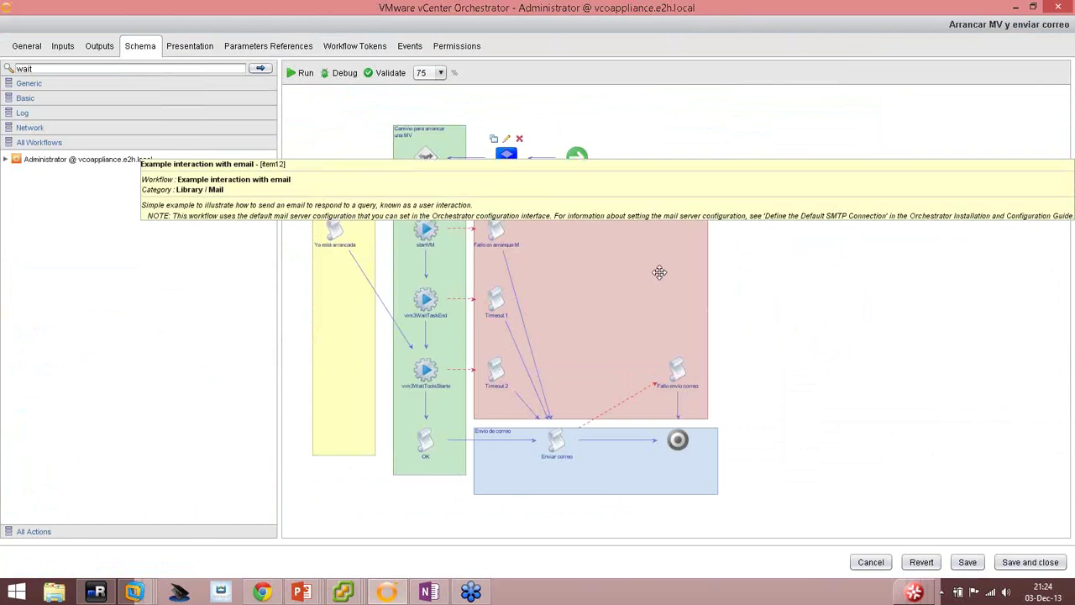
{"action": "left_click", "coordinate": [865, 562]}
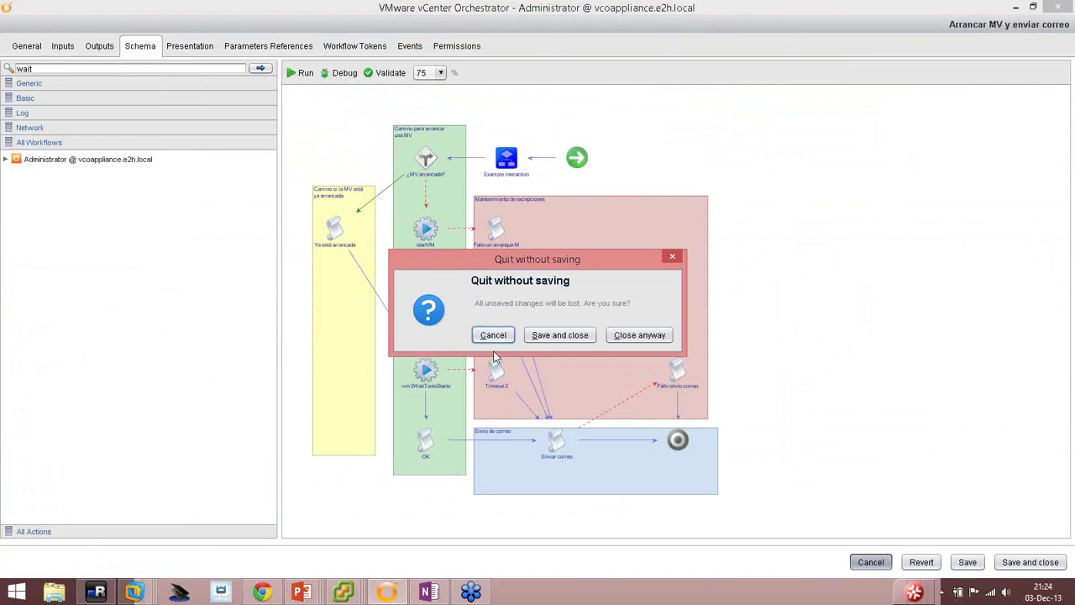
{"action": "left_click", "coordinate": [635, 337]}
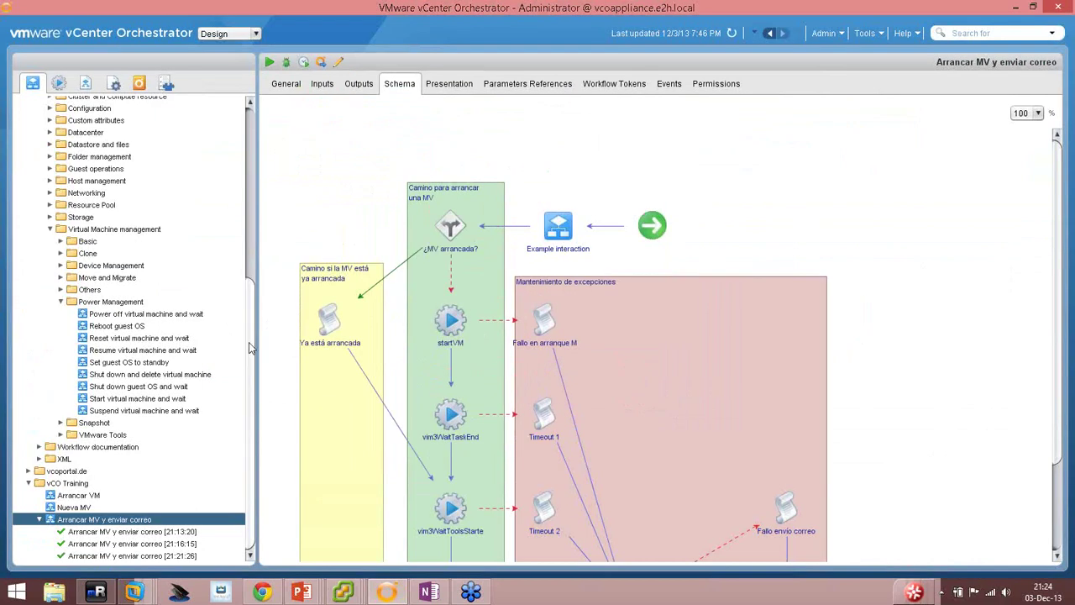
Open Example interaction with email and review its presentation inputs.
{"action": "left_click_drag", "start_coordinate": [249, 347], "coordinate": [253, 180]}
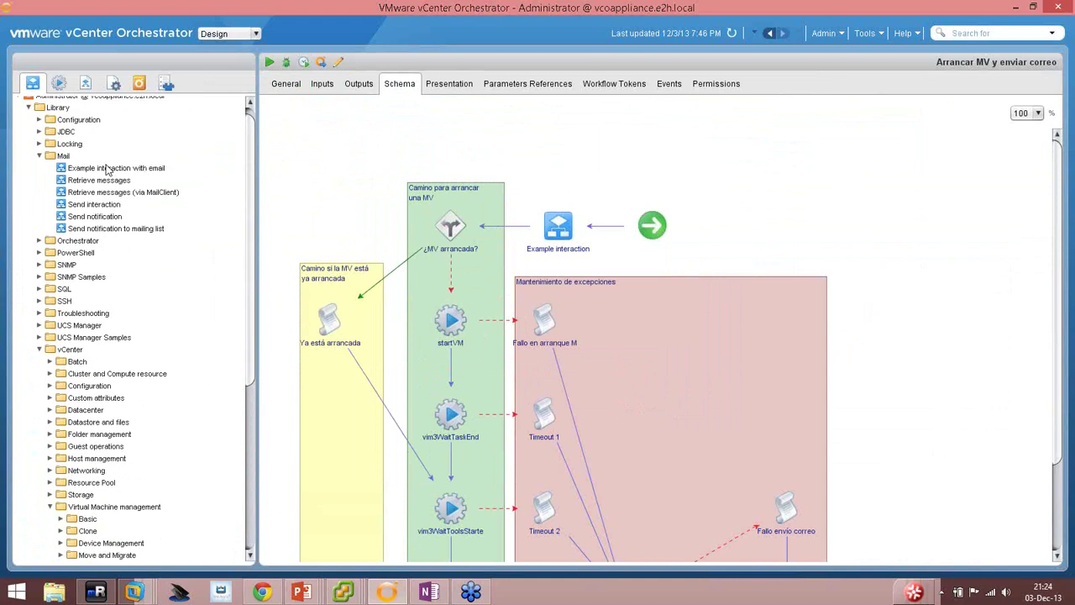
{"action": "left_click", "coordinate": [108, 168]}
{"action": "right_click", "coordinate": [123, 171]}
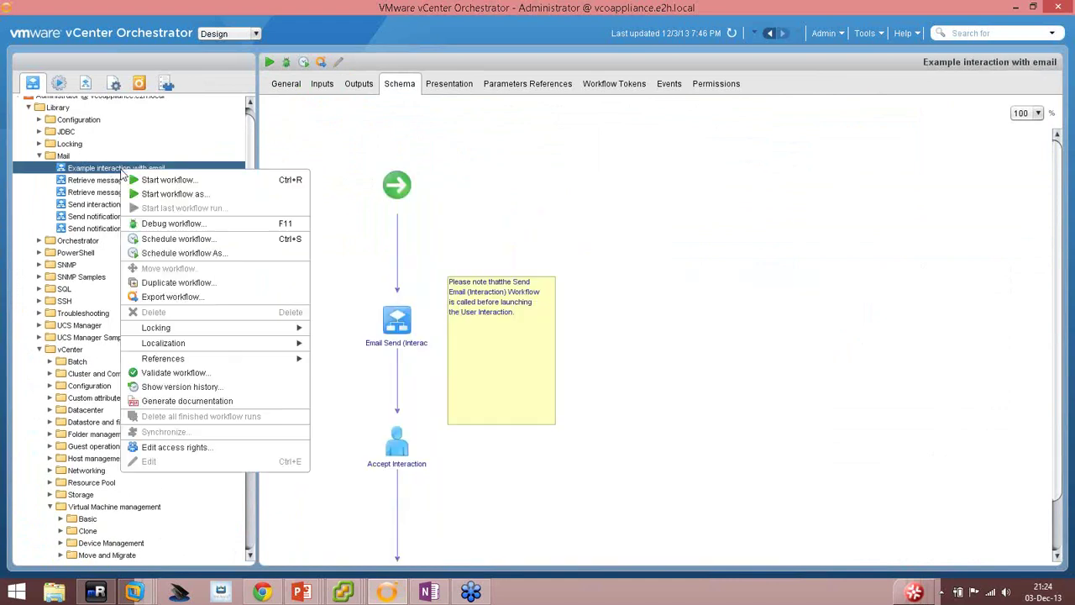
{"action": "left_click", "coordinate": [162, 284]}
{"action": "left_click", "coordinate": [705, 484]}
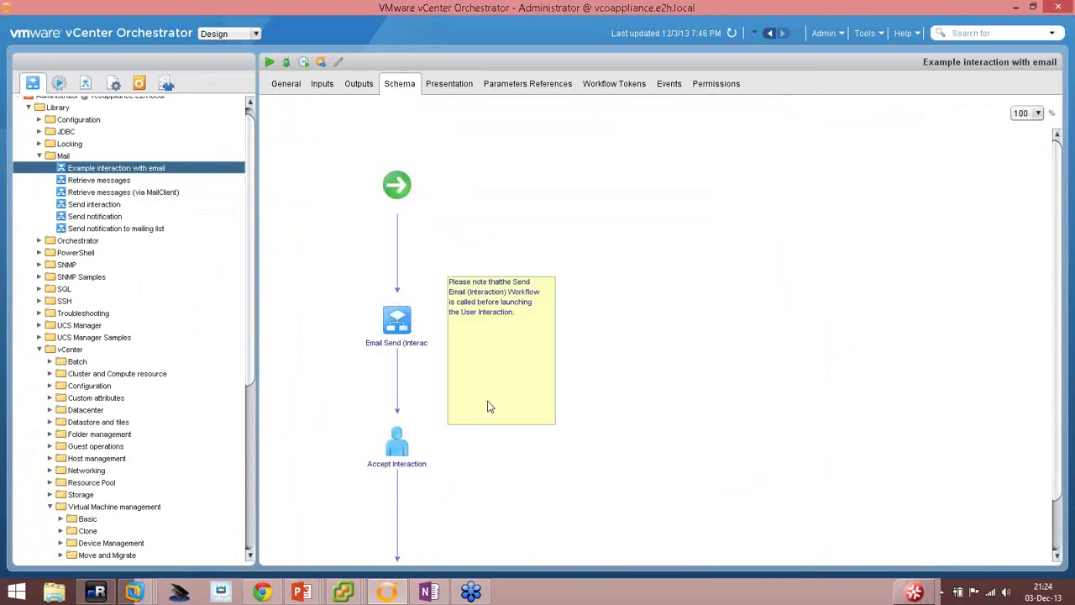
{"action": "left_click", "coordinate": [451, 87]}
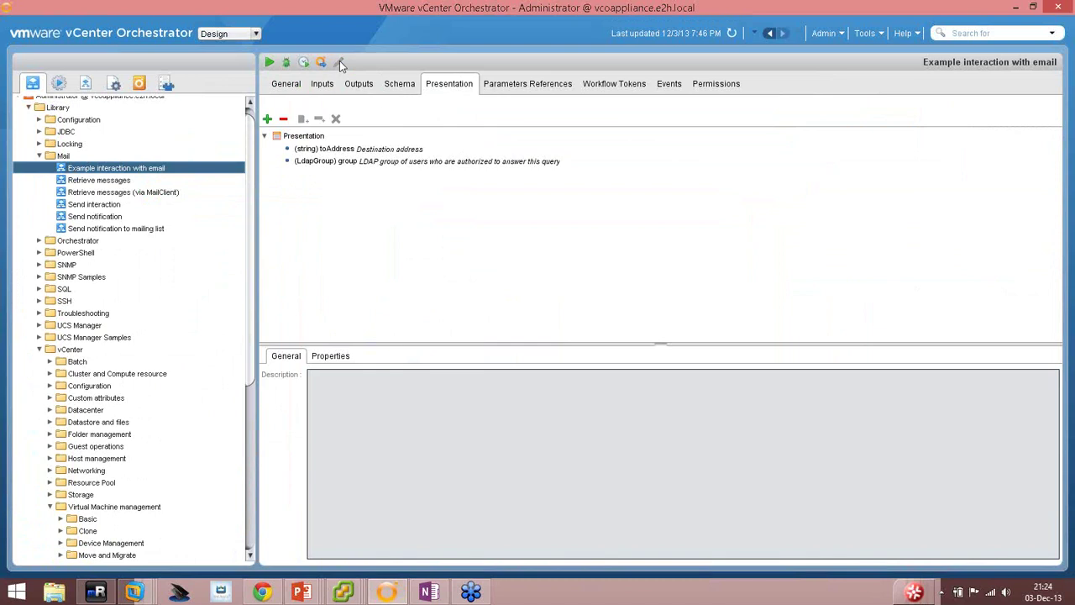
Duplicate it as 'Interacción con correo' into the vCO Training folder.
{"action": "right_click", "coordinate": [113, 169]}
{"action": "left_click", "coordinate": [144, 284]}
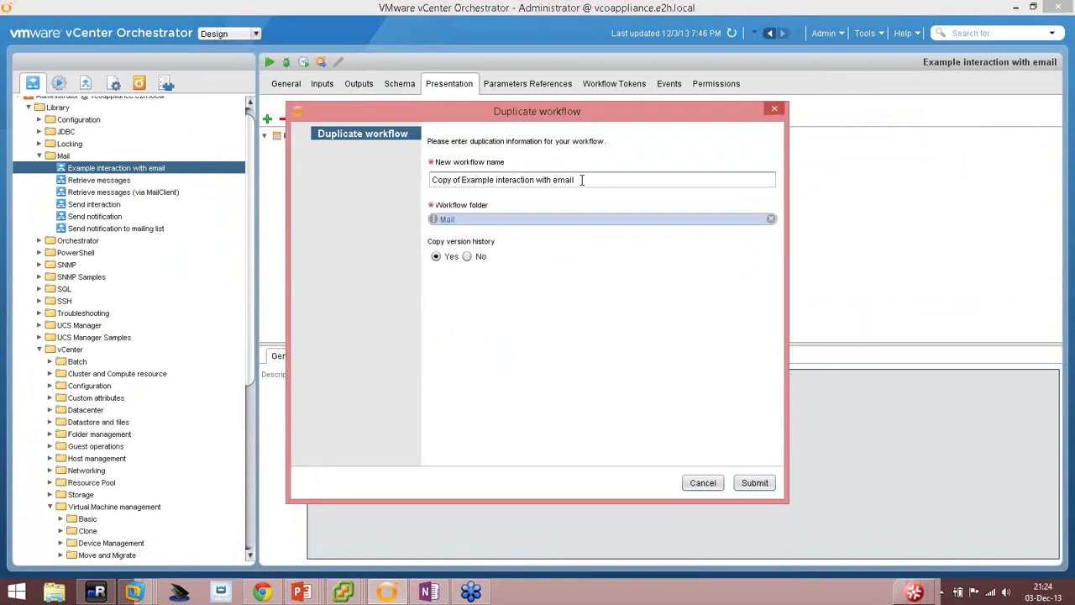
{"action": "left_click_drag", "start_coordinate": [581, 180], "coordinate": [352, 183]}
{"action": "type", "text": "I"}
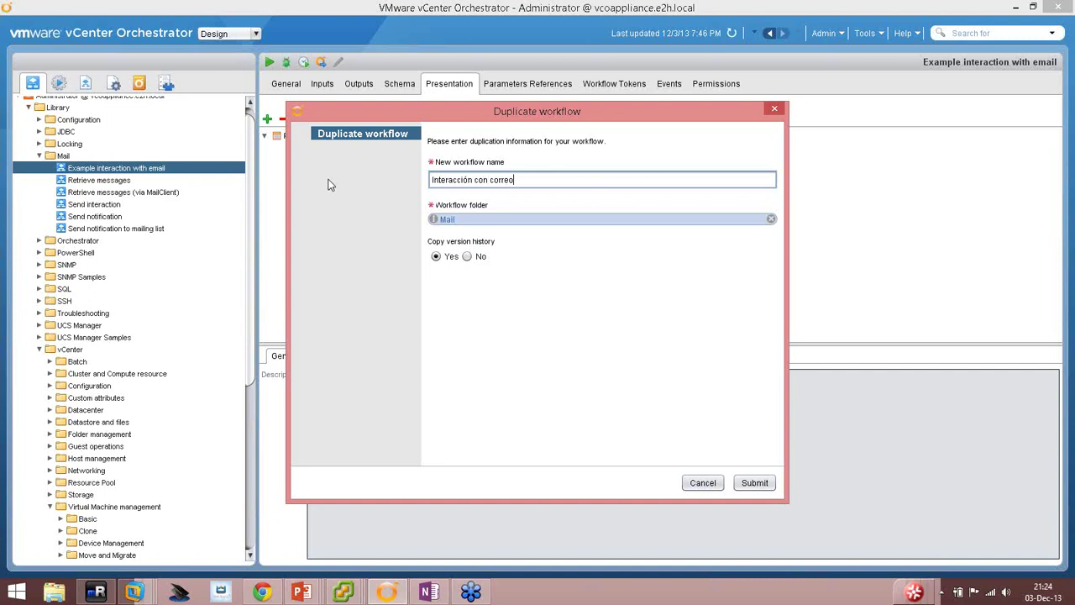
{"action": "type", "text": "nteracción con correo"}
{"action": "left_click", "coordinate": [442, 220]}
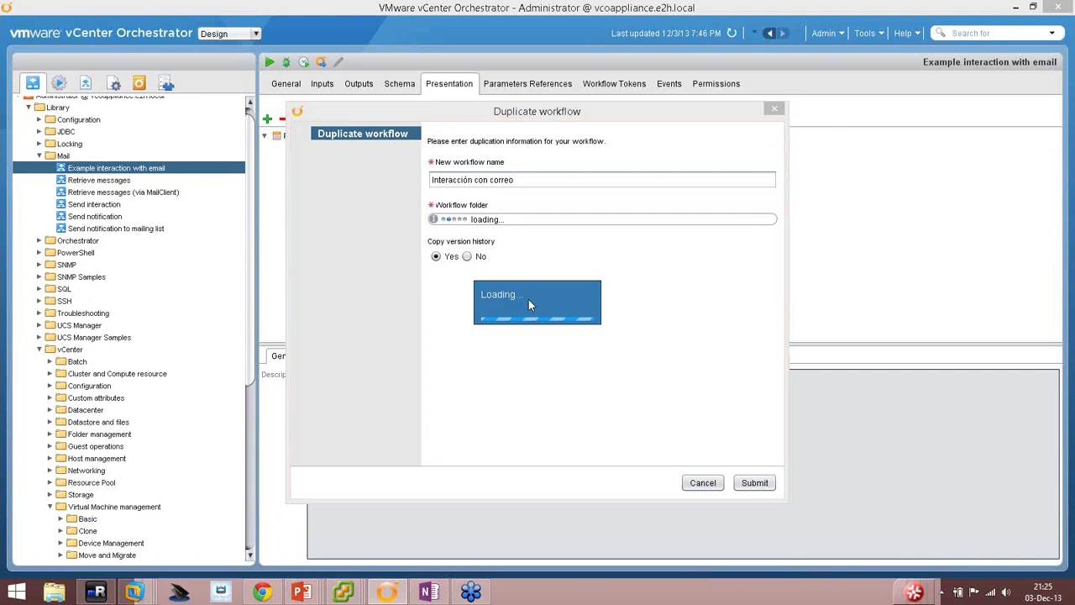
{"action": "type", "text": "vco"}
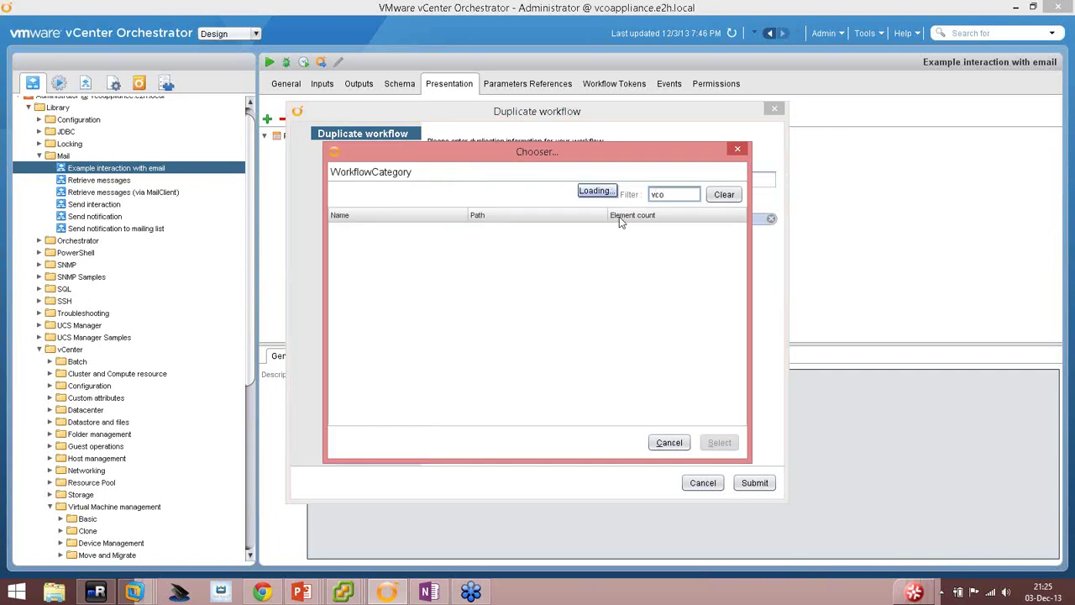
{"action": "double_click", "coordinate": [372, 229]}
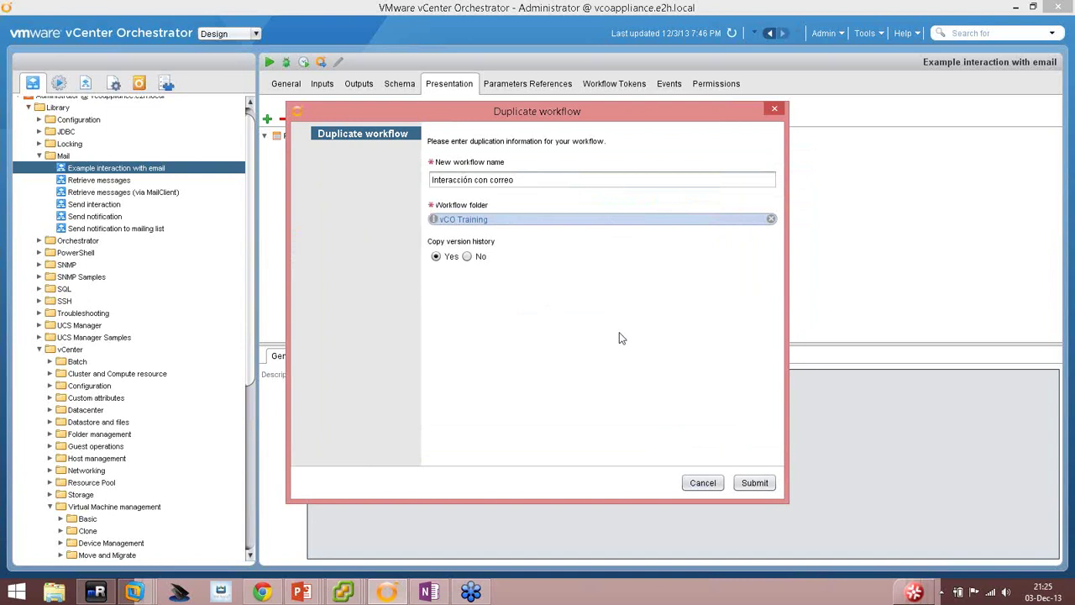
{"action": "left_click", "coordinate": [754, 484]}
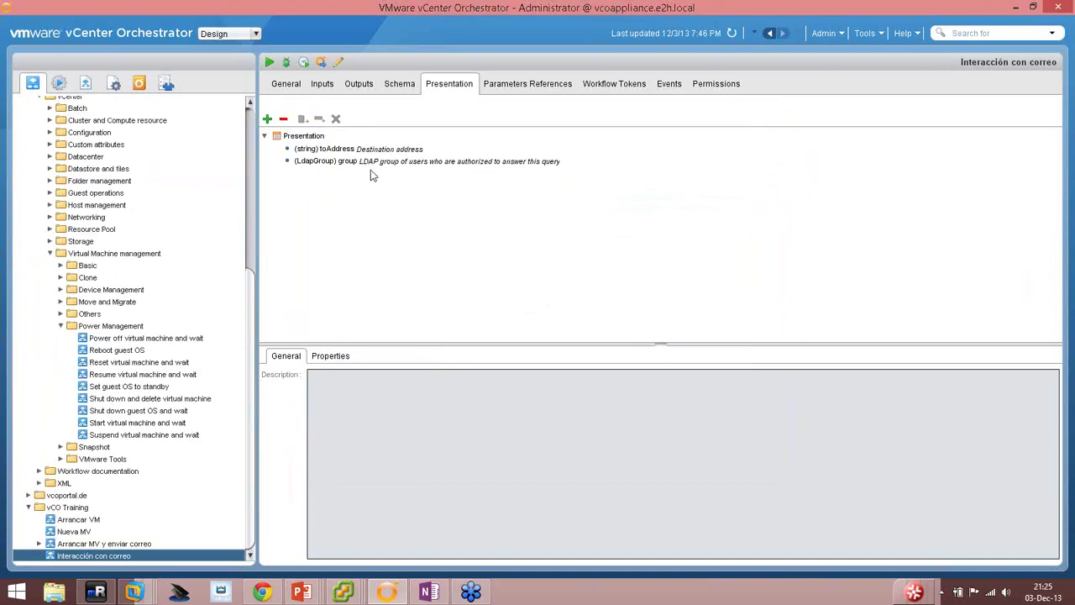
Edit the duplicated workflow and open the Accept Interaction element's presentation root.
{"action": "left_click", "coordinate": [339, 63]}
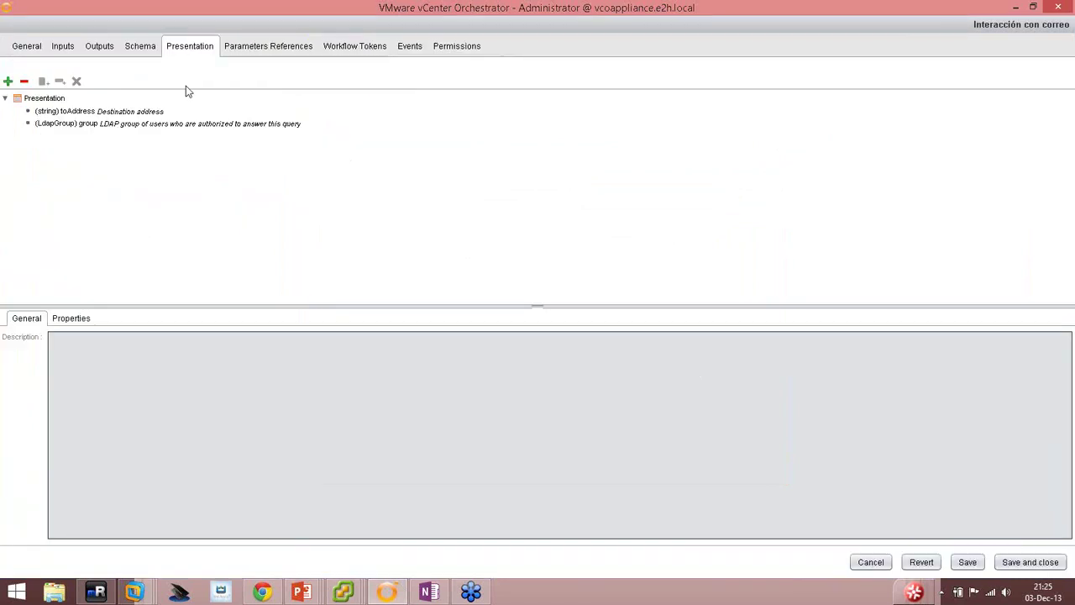
{"action": "left_click", "coordinate": [141, 48]}
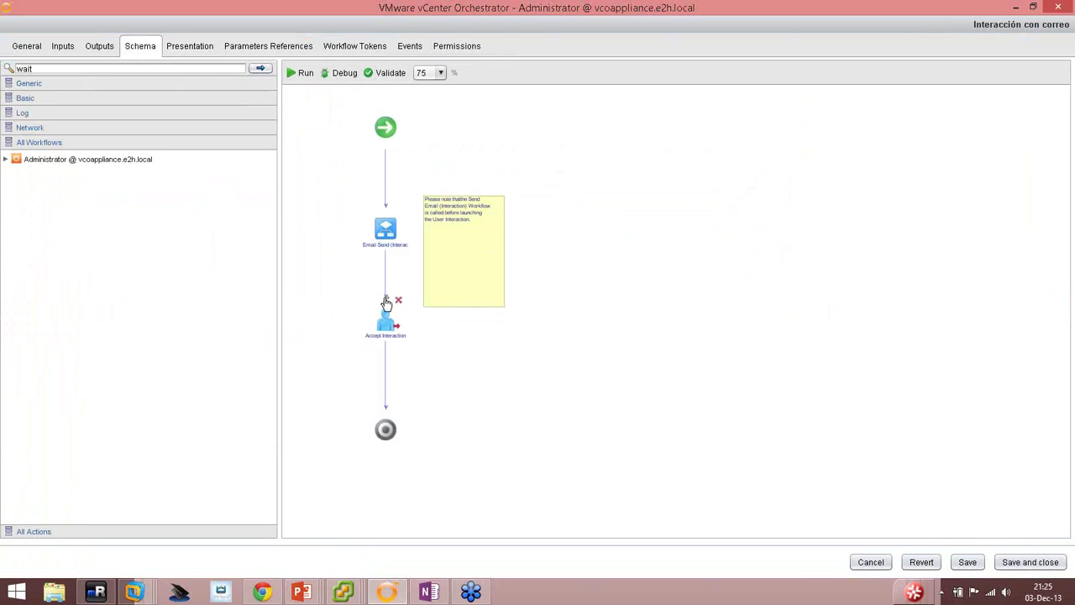
{"action": "left_click", "coordinate": [383, 317]}
{"action": "double_click", "coordinate": [385, 317]}
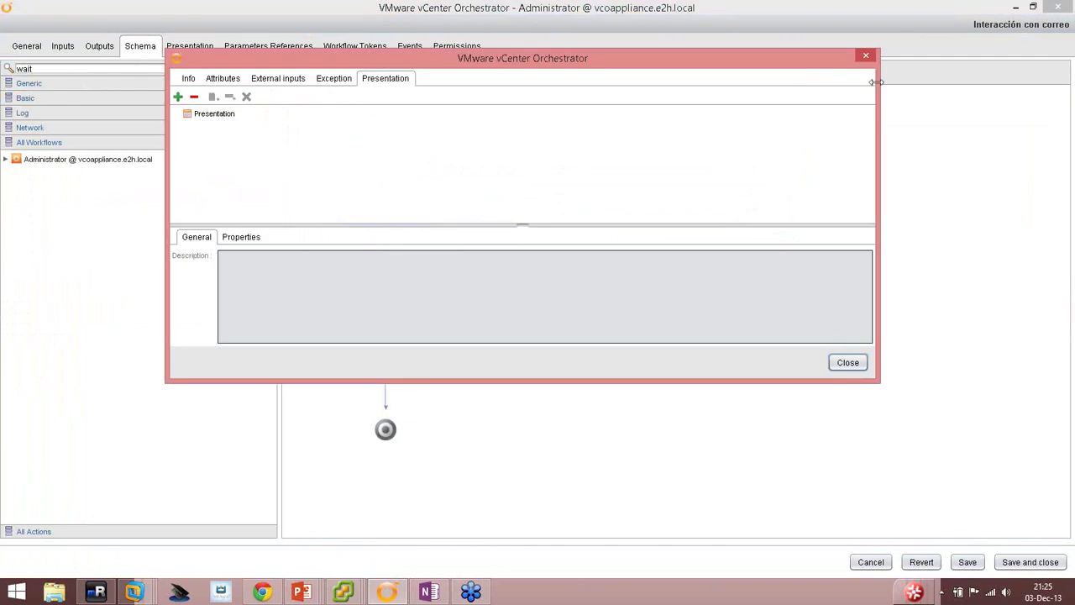
{"action": "left_click", "coordinate": [866, 58]}
{"action": "mouse_move", "coordinate": [393, 330]}
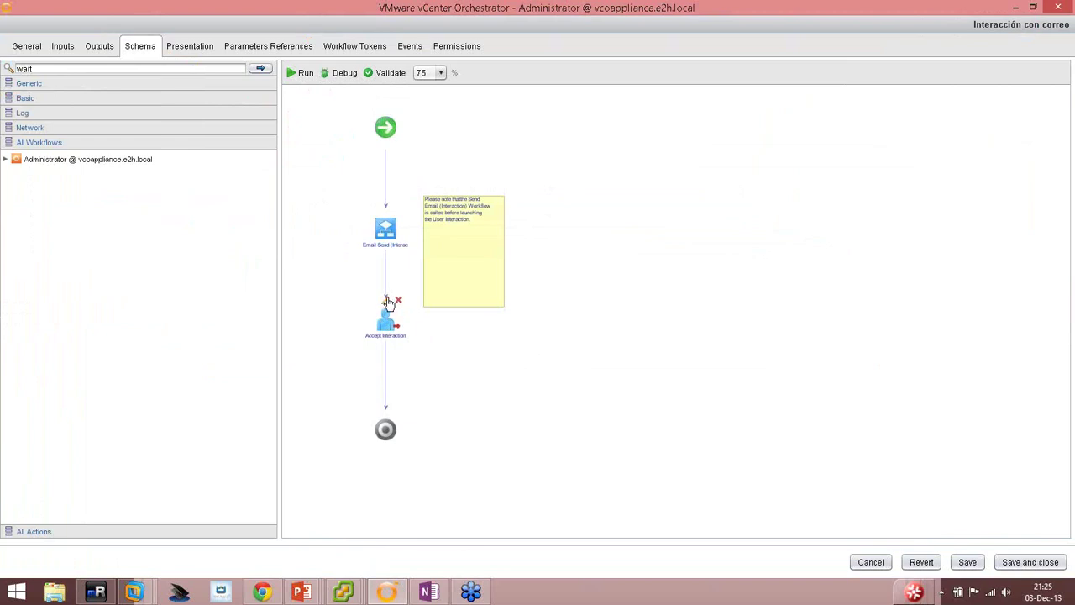
{"action": "left_click", "coordinate": [384, 299]}
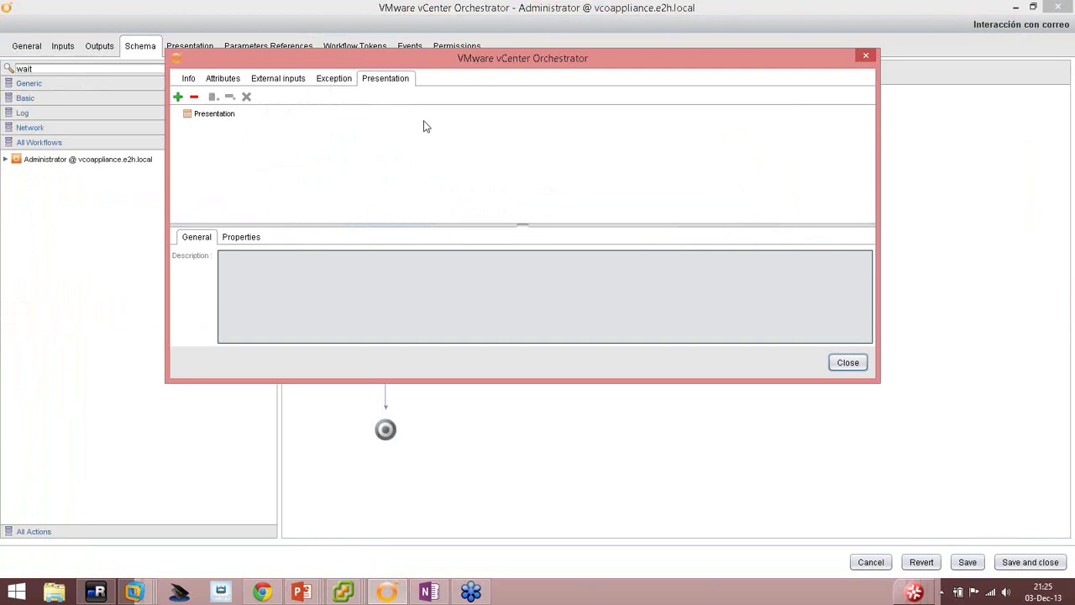
{"action": "left_click", "coordinate": [225, 115]}
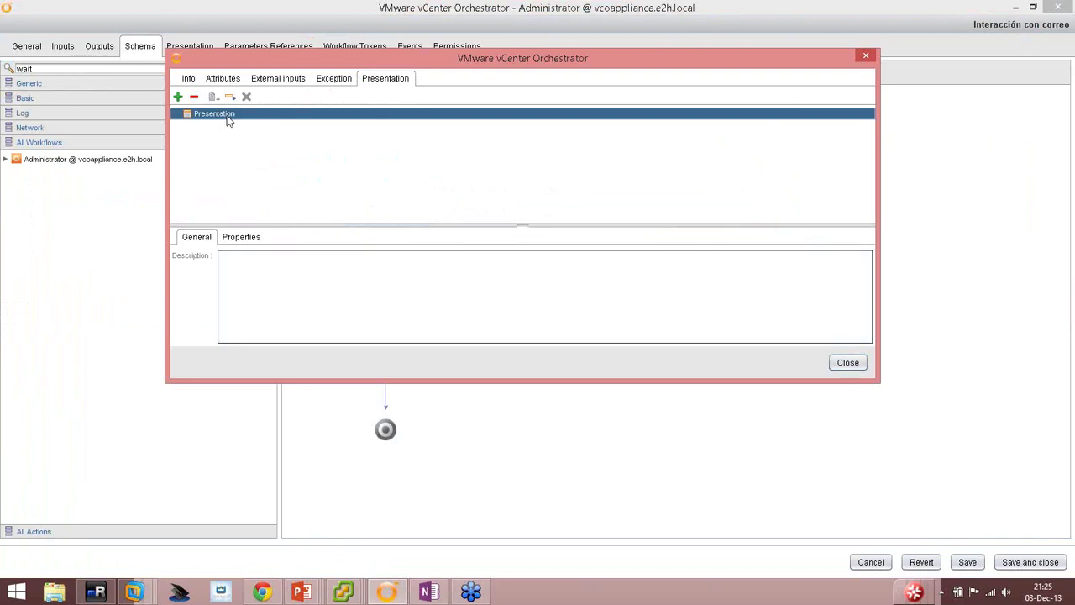
{"action": "left_click", "coordinate": [297, 282]}
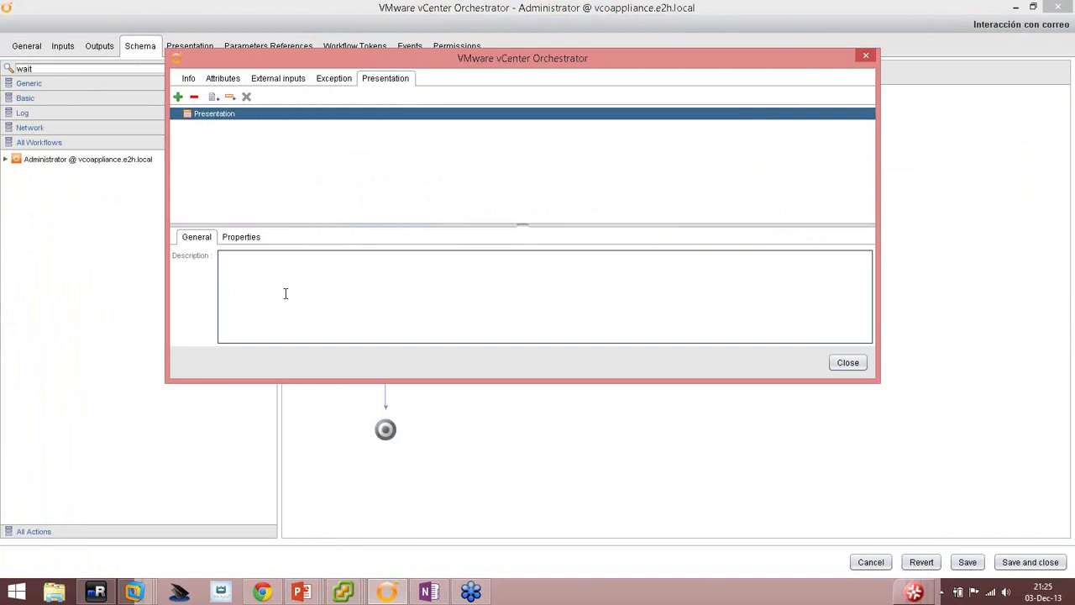
Add a presentation group without a step and name it '¿Arrancar MV?'.
{"action": "left_click", "coordinate": [212, 97]}
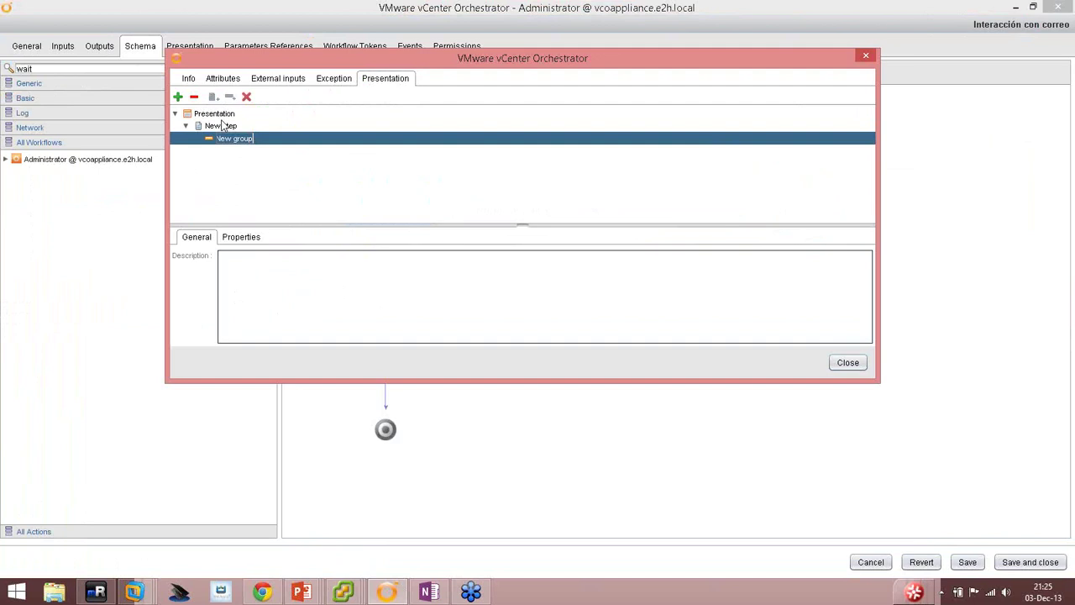
{"action": "left_click", "coordinate": [223, 126]}
{"action": "right_click", "coordinate": [223, 127]}
{"action": "left_click", "coordinate": [250, 167]}
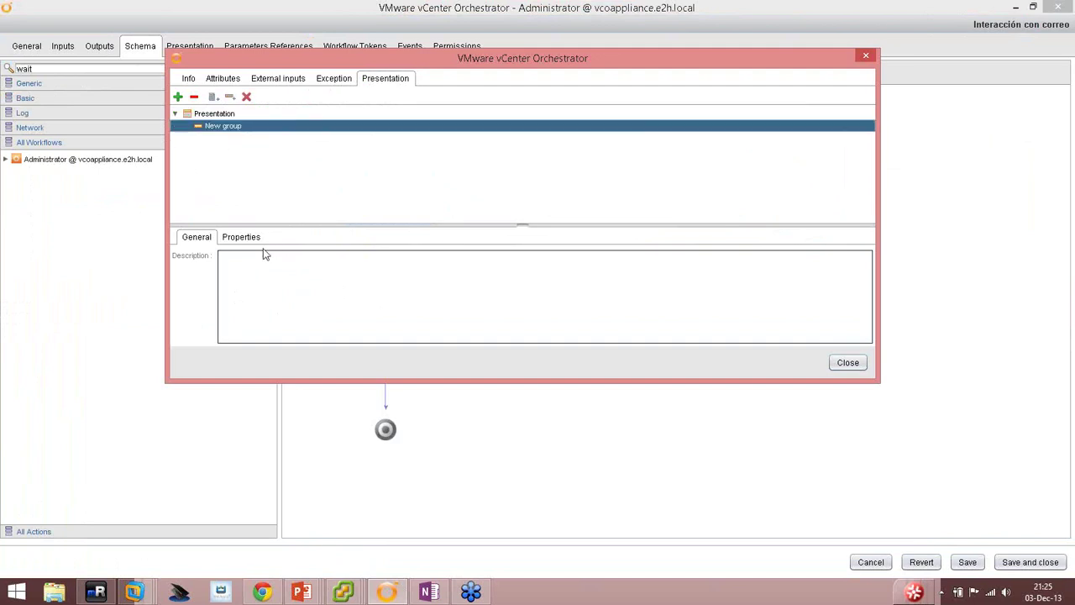
{"action": "left_click", "coordinate": [225, 126]}
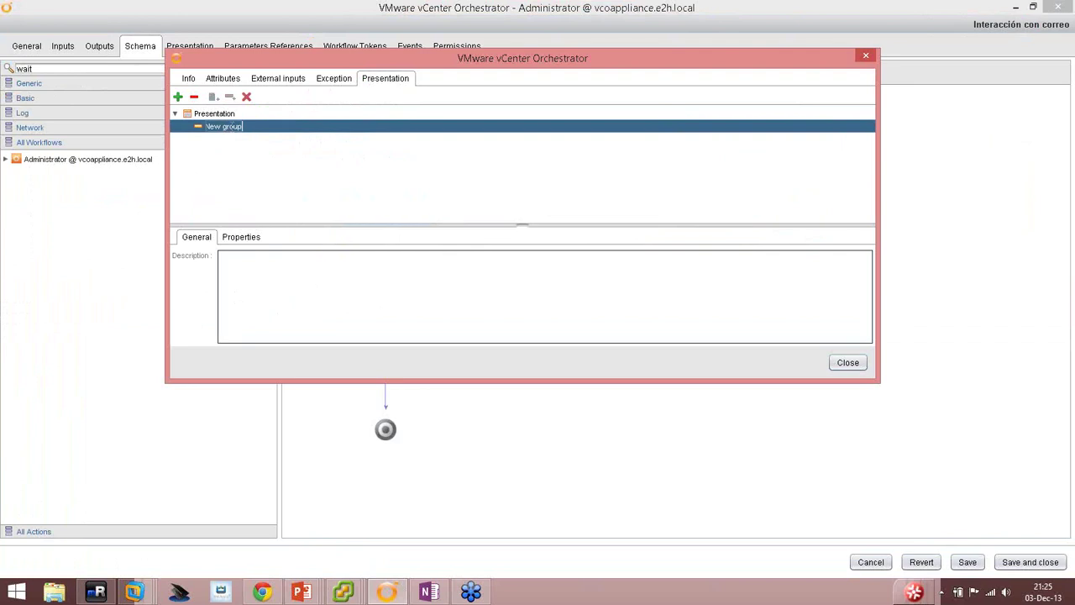
{"action": "key", "text": "Home"}
{"action": "key", "text": "shift+End"}
{"action": "type", "text": "¿A"}
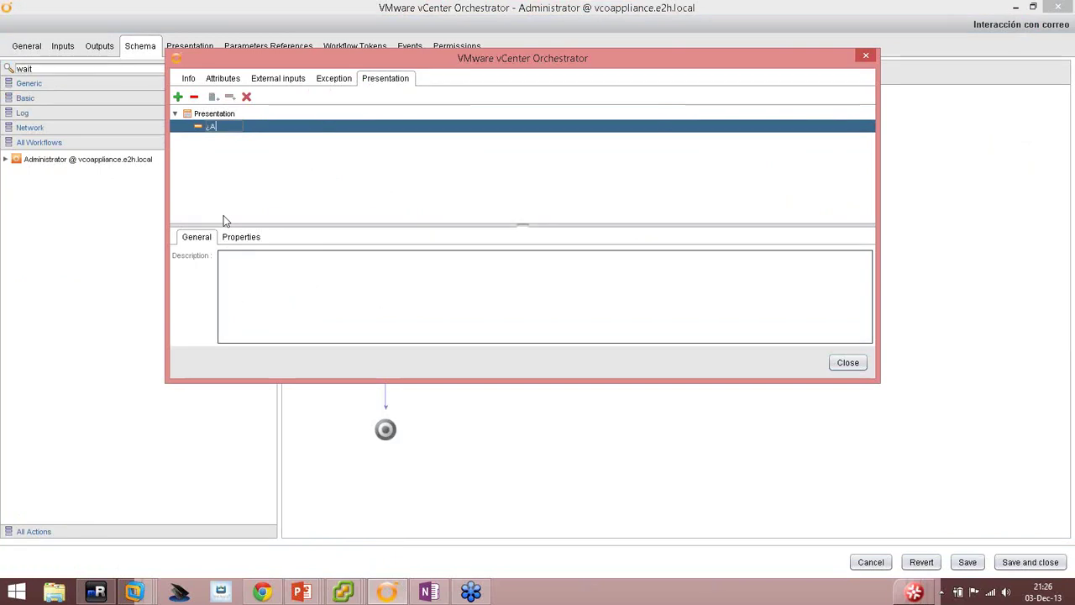
{"action": "type", "text": "rrancar"}
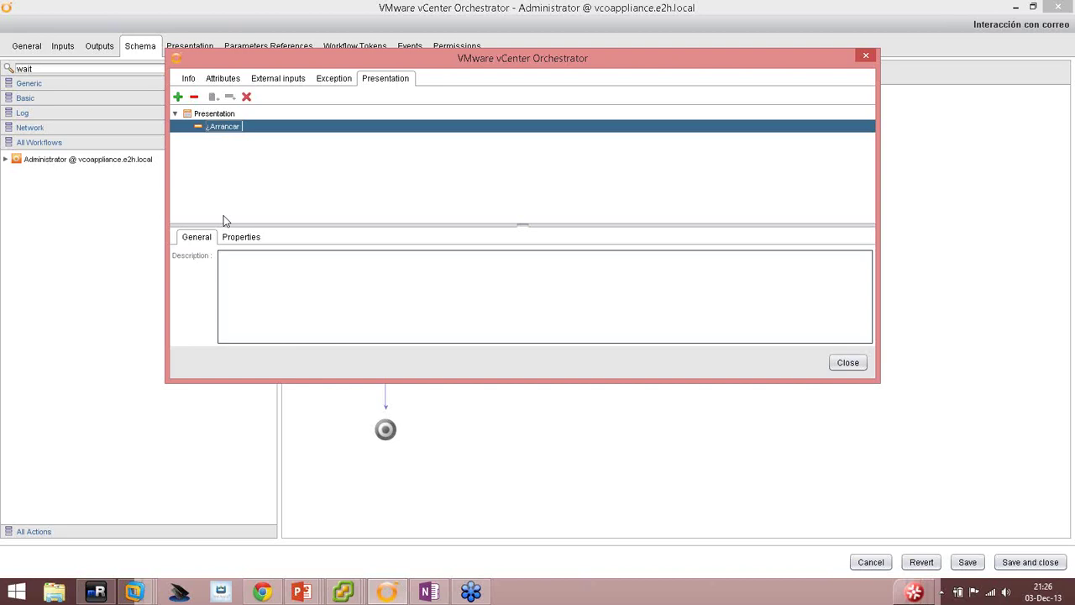
{"action": "type", "text": " MV?"}
Describe it as 'Un usuario está solicitando arrancar una máquina virtual', then save and close.
{"action": "type", "text": "usuario está solicitando arrancar"}
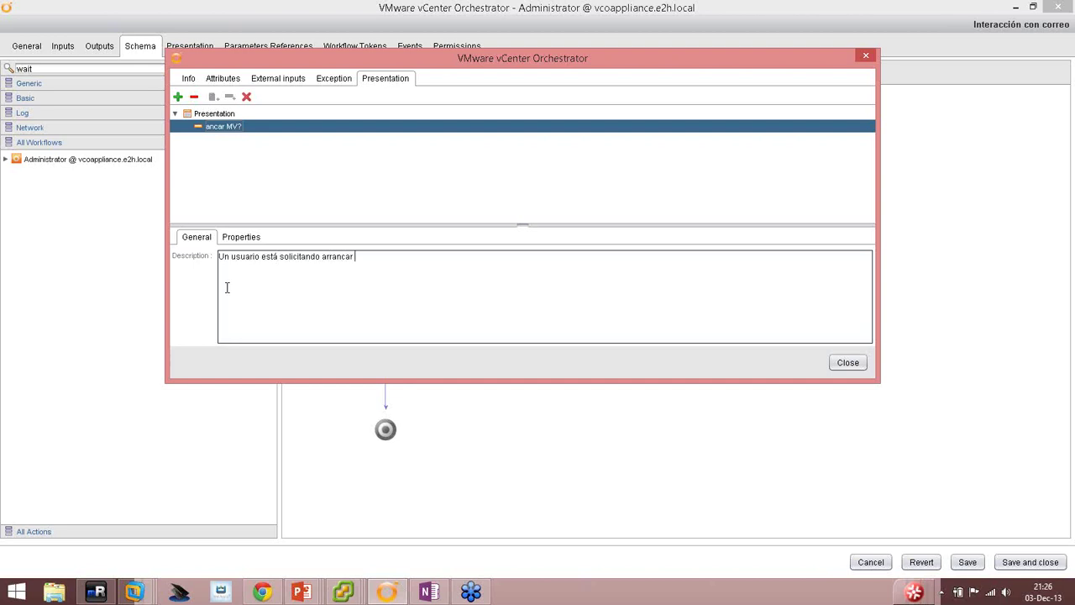
{"action": "type", "text": "áquina virtual"}
{"action": "left_click", "coordinate": [844, 364]}
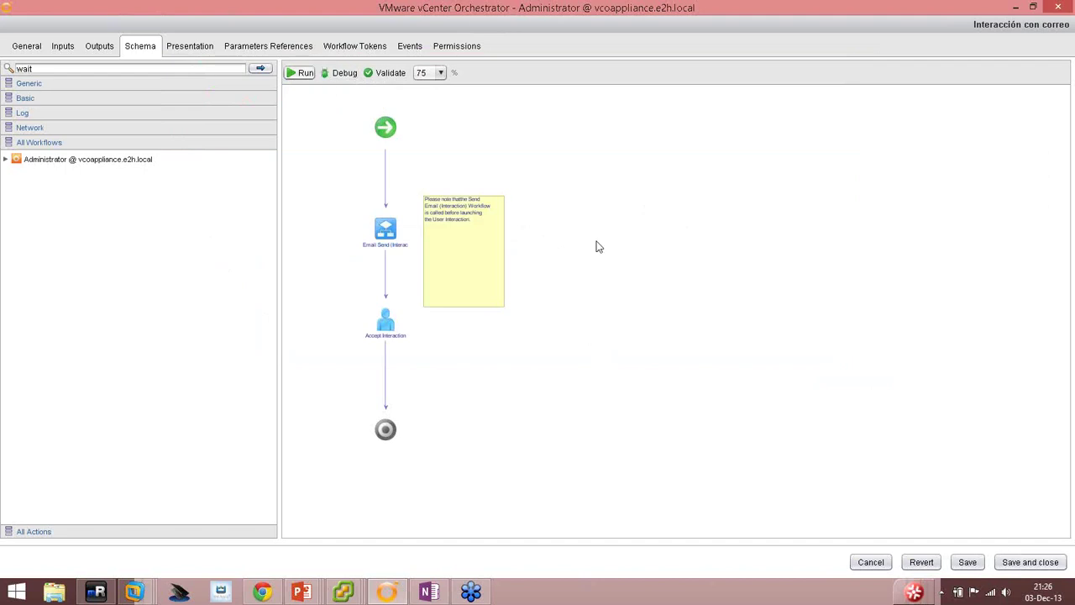
{"action": "left_click", "coordinate": [1026, 570]}
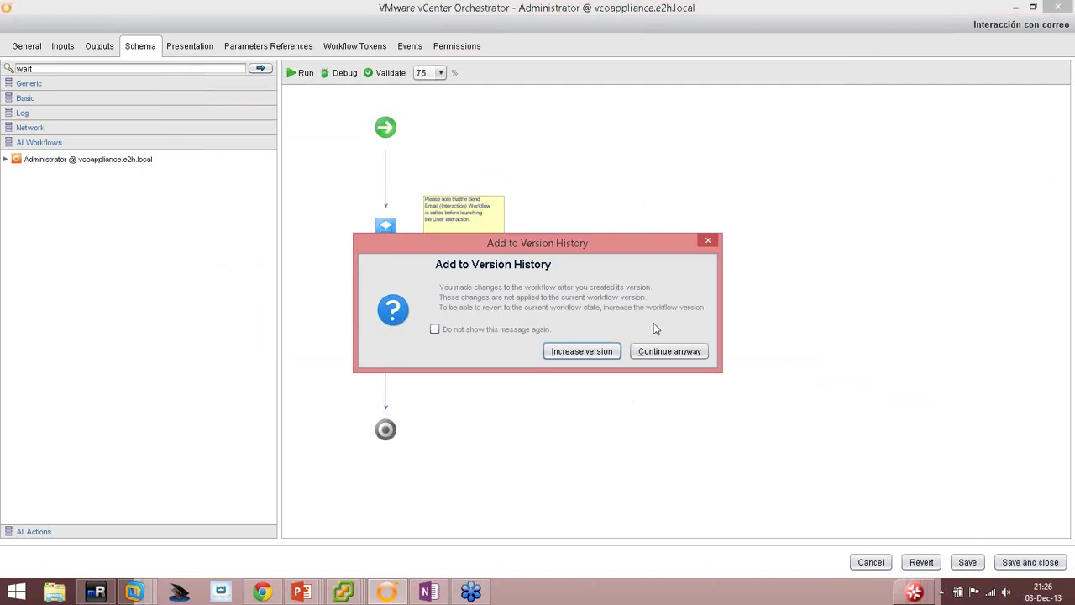
Save as a new version, then delete Example interaction from Arrancar MV y enviar correo.
{"action": "left_click", "coordinate": [579, 353]}
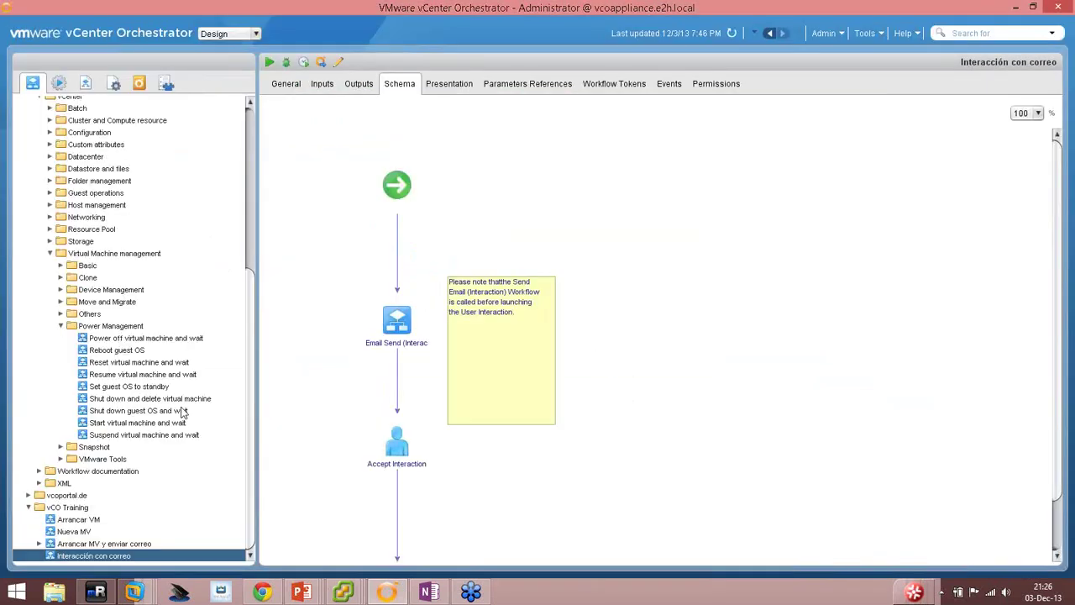
{"action": "left_click", "coordinate": [134, 543]}
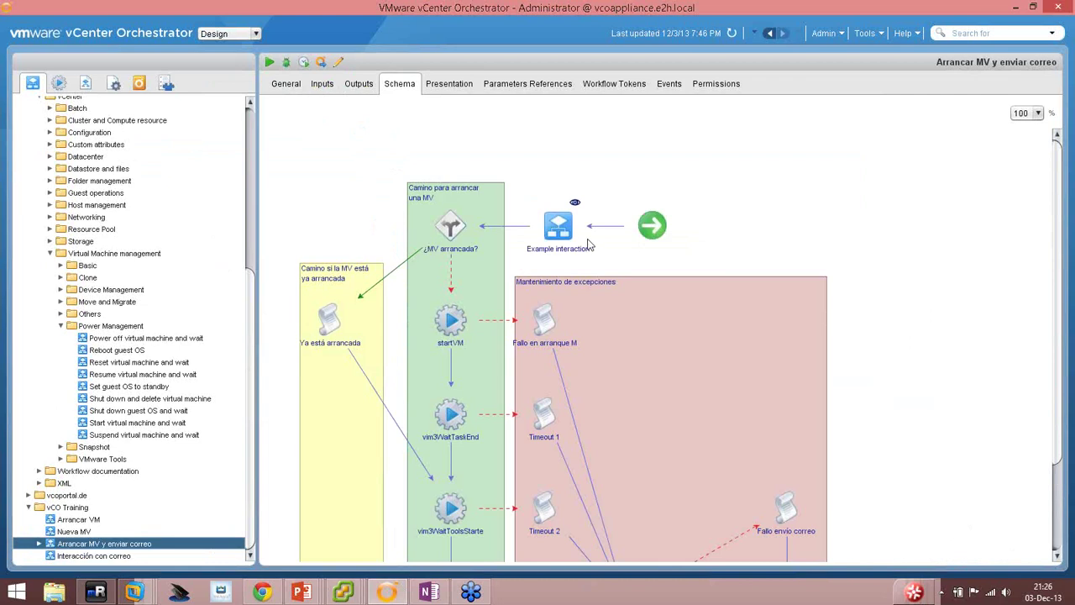
{"action": "left_click", "coordinate": [339, 63]}
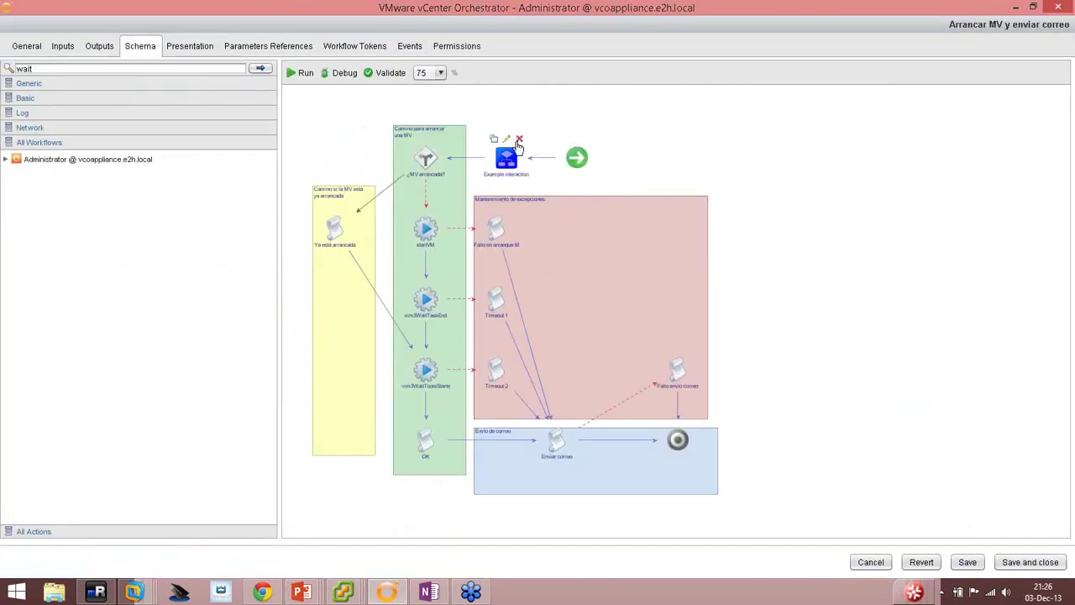
{"action": "key", "text": "Delete"}
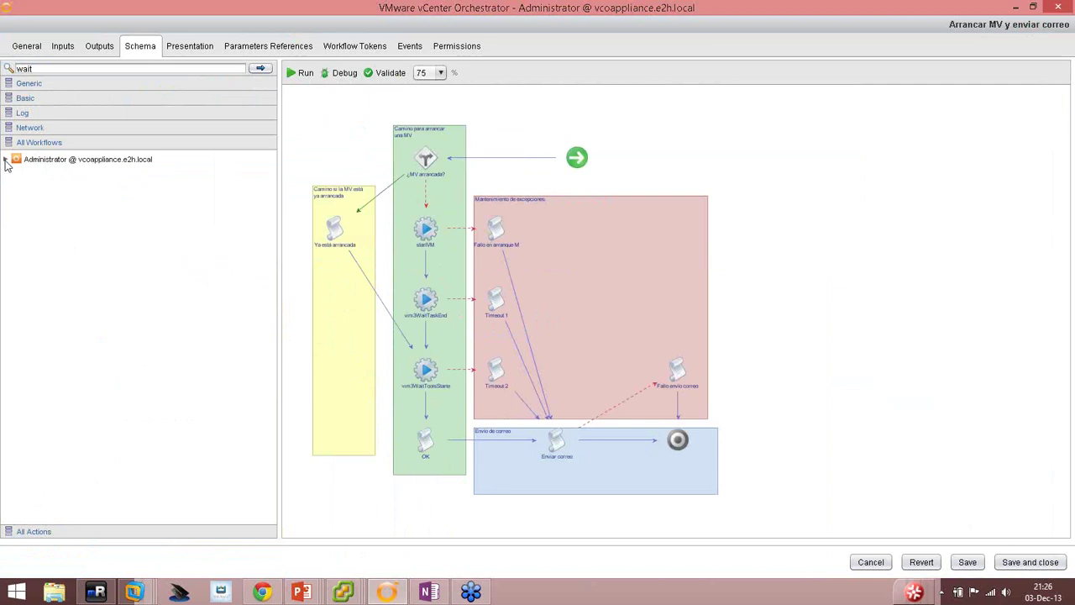
Insert Interacción con correo from vCO Training between start and the decision.
{"action": "left_click", "coordinate": [6, 158]}
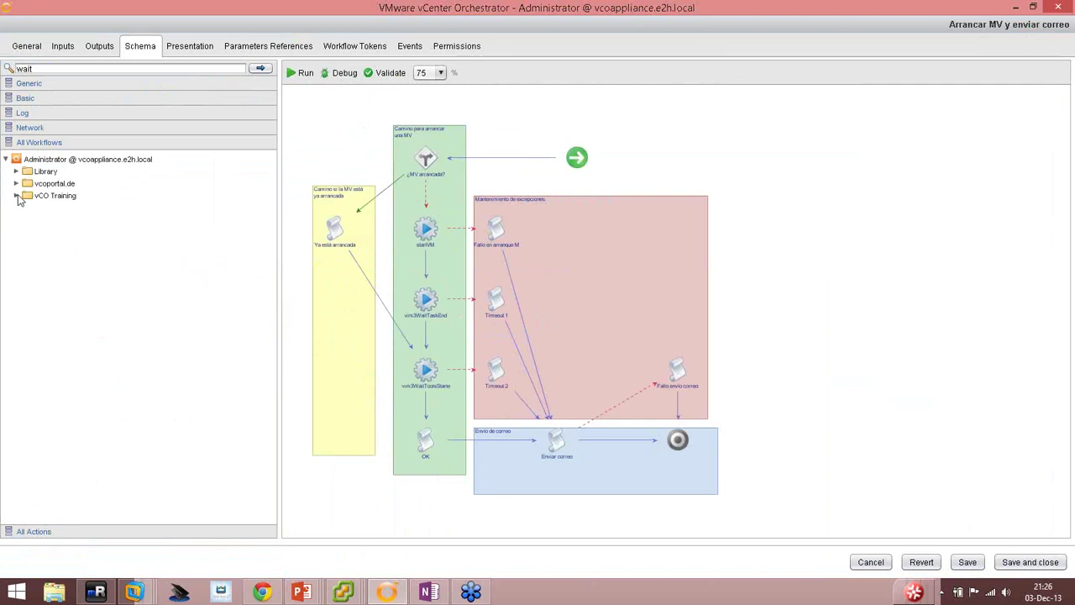
{"action": "left_click", "coordinate": [16, 196]}
{"action": "left_click_drag", "start_coordinate": [82, 245], "coordinate": [522, 161]}
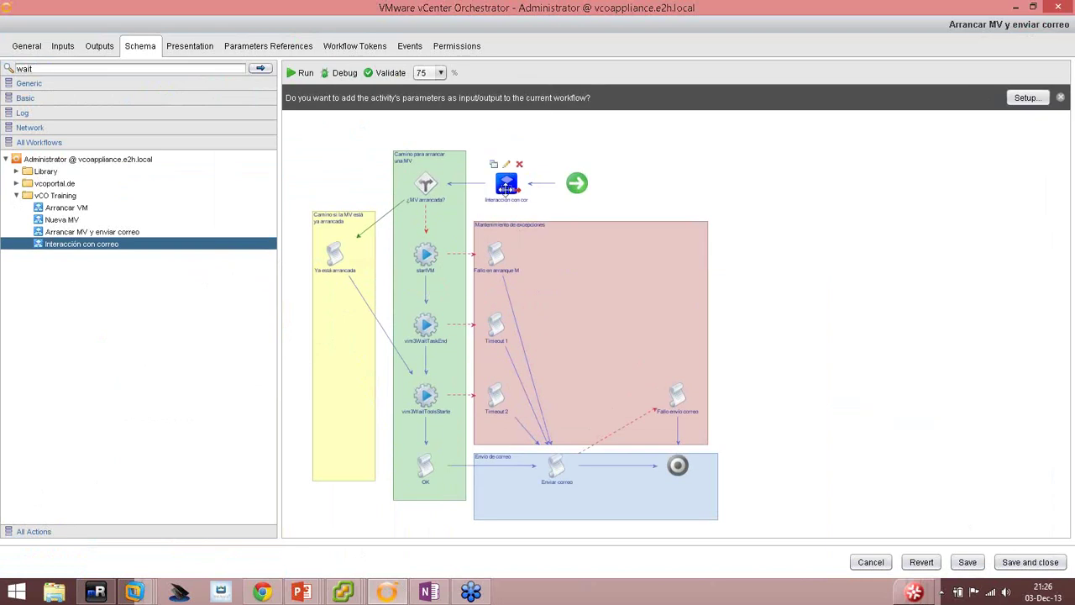
Bind the element's toAddress input to the workflow's toAddress parameter.
{"action": "left_click", "coordinate": [505, 165]}
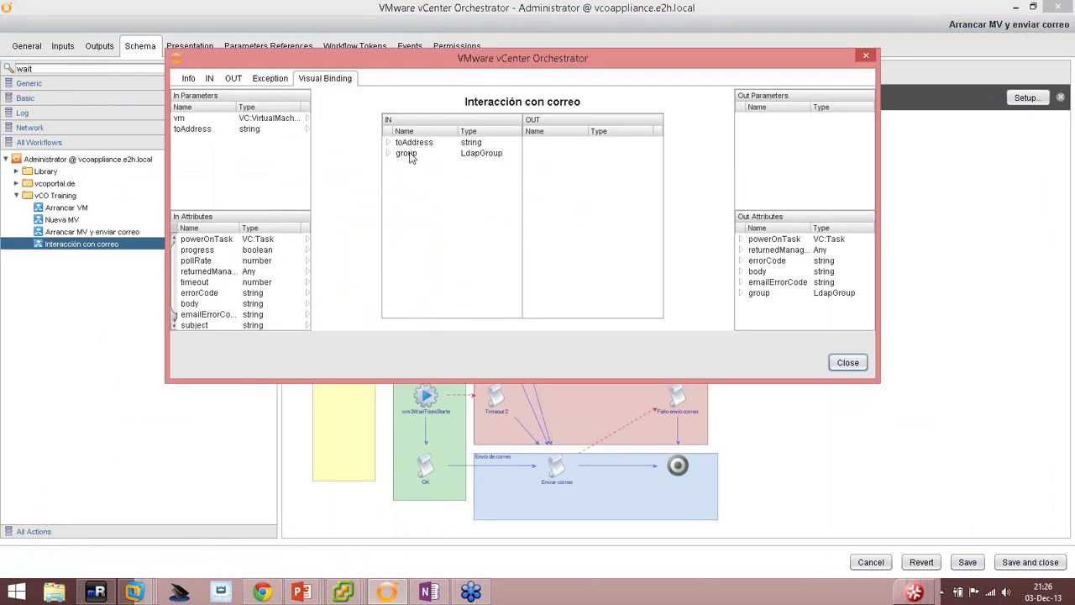
{"action": "left_click", "coordinate": [413, 144]}
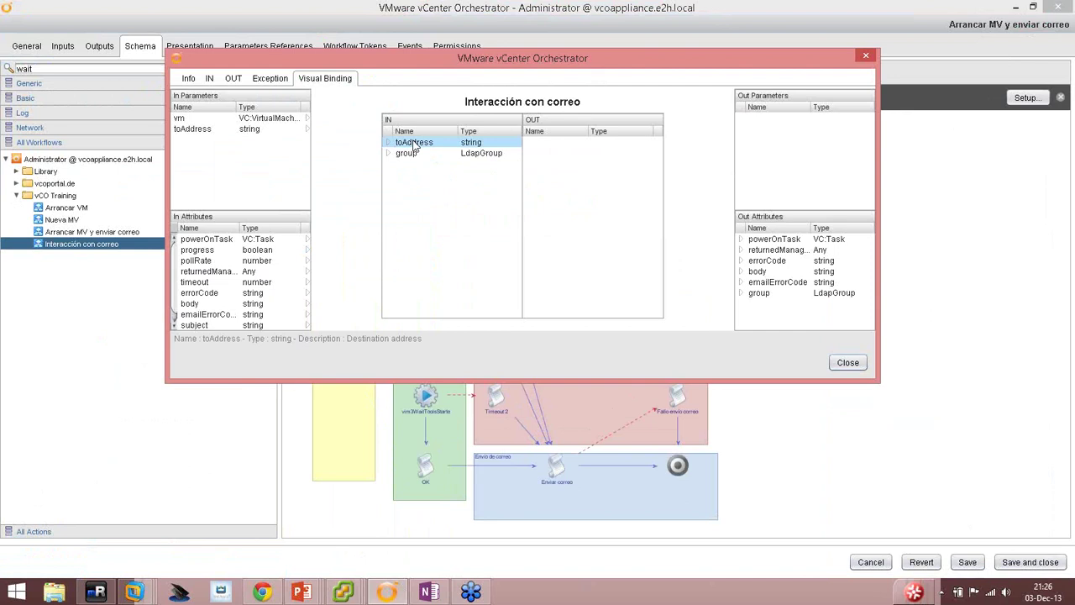
{"action": "left_click_drag", "start_coordinate": [413, 144], "coordinate": [215, 132]}
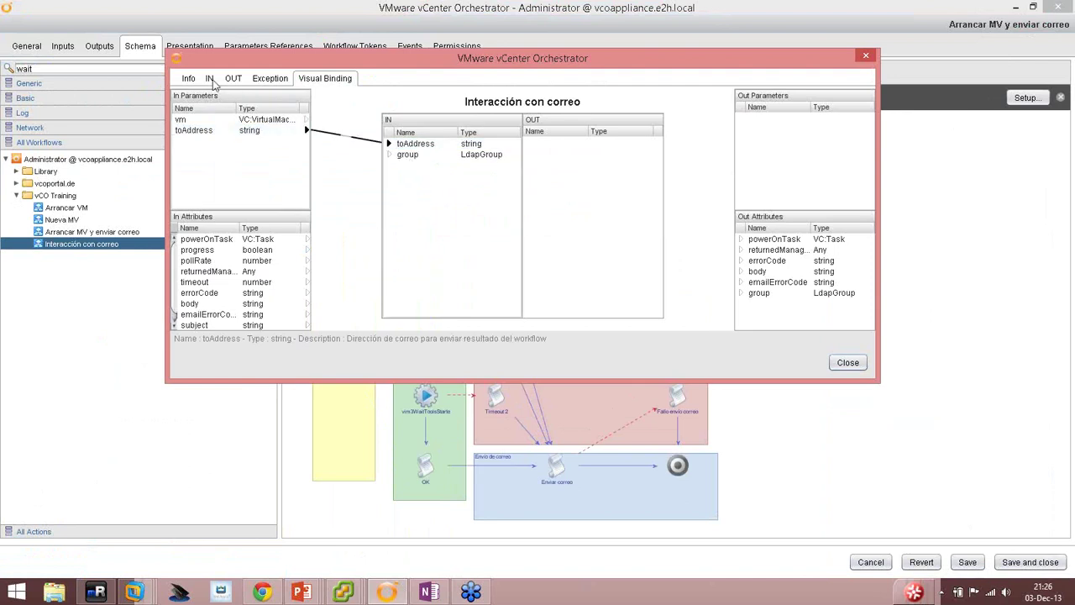
{"action": "left_click", "coordinate": [210, 78]}
{"action": "left_click", "coordinate": [270, 78]}
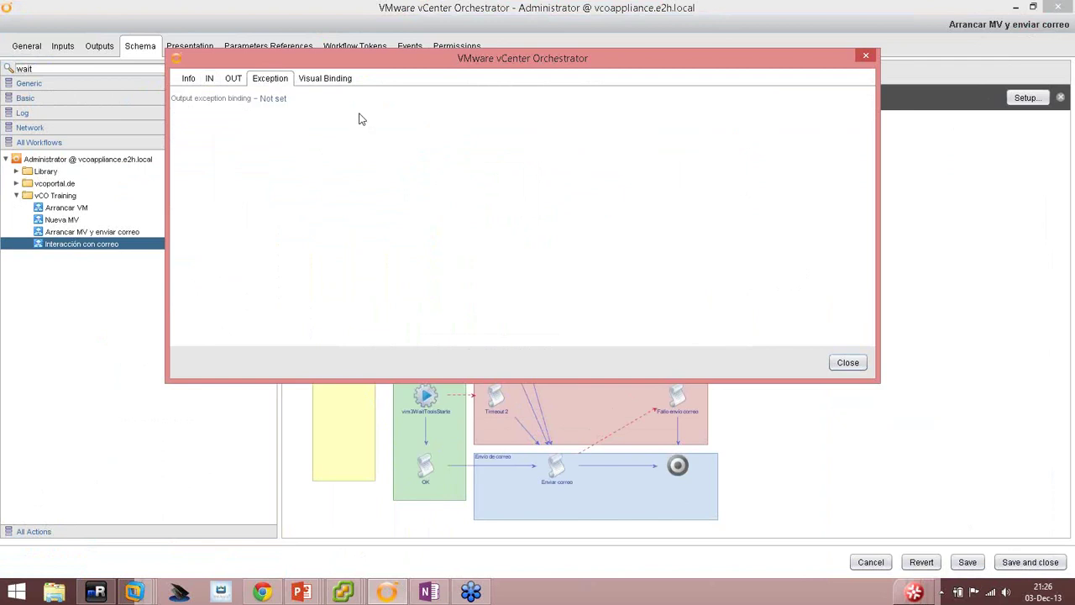
{"action": "left_click", "coordinate": [325, 79]}
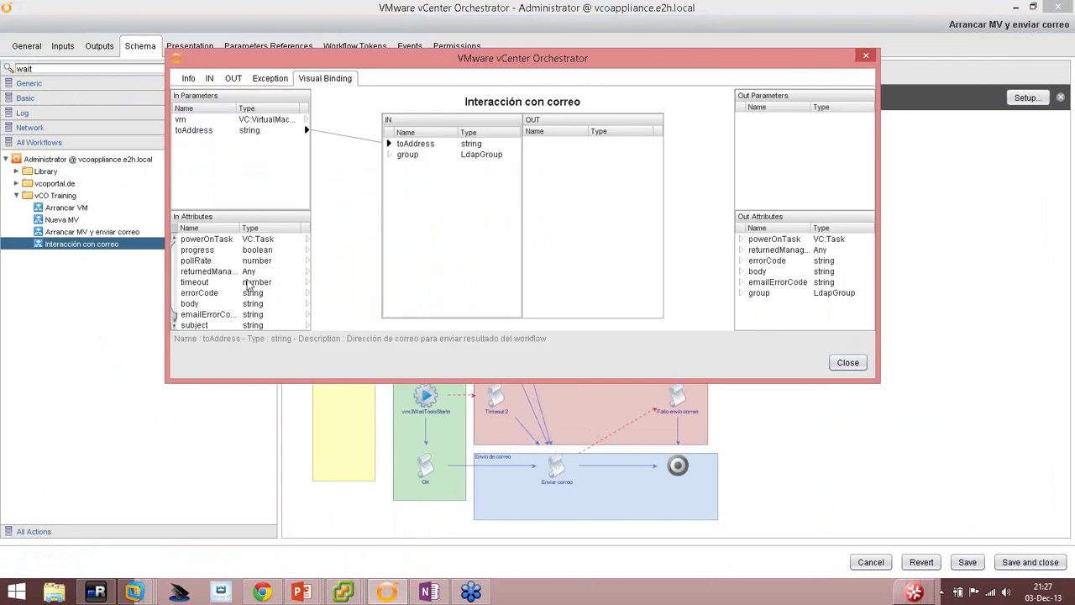
{"action": "scroll", "coordinate": [225, 292], "scroll_direction": "down", "scroll_amount": 1}
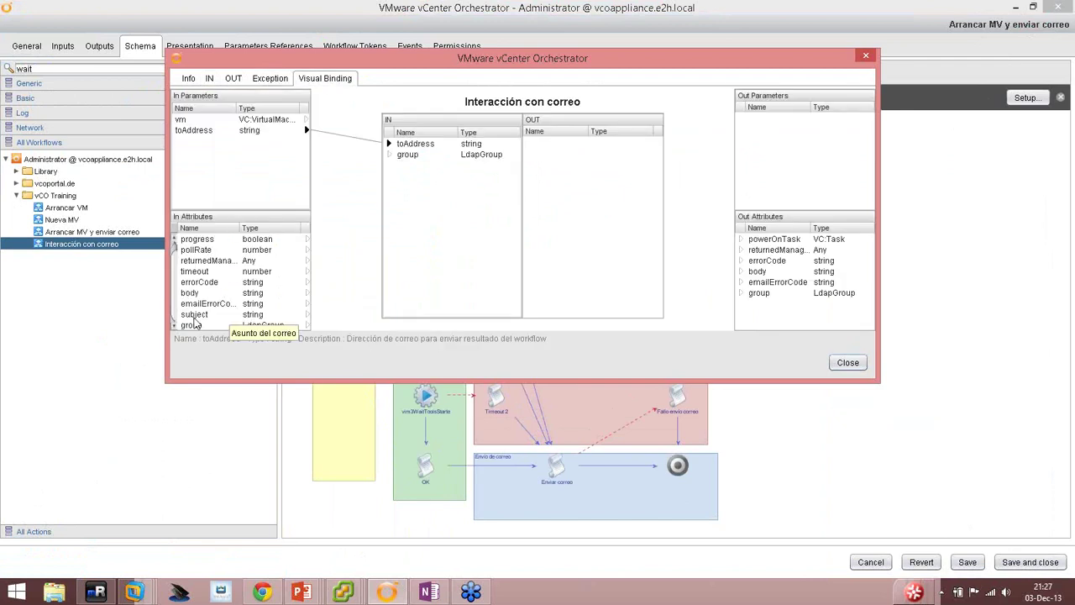
{"action": "left_click_drag", "start_coordinate": [192, 325], "coordinate": [306, 323]}
{"action": "left_click", "coordinate": [847, 362]}
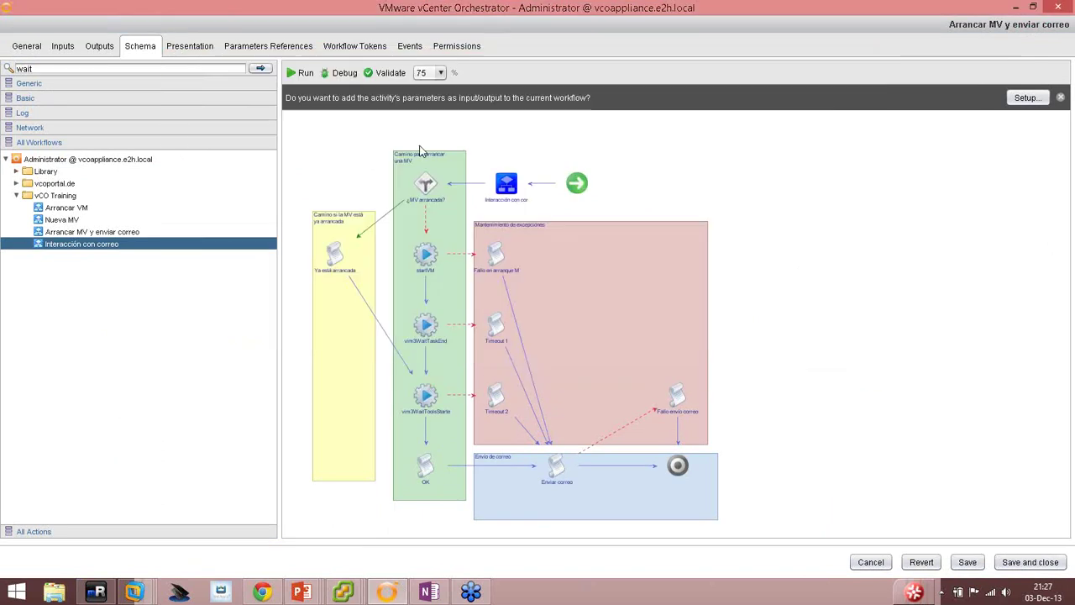
Validate the workflow and save it as a new version.
{"action": "left_click", "coordinate": [385, 72]}
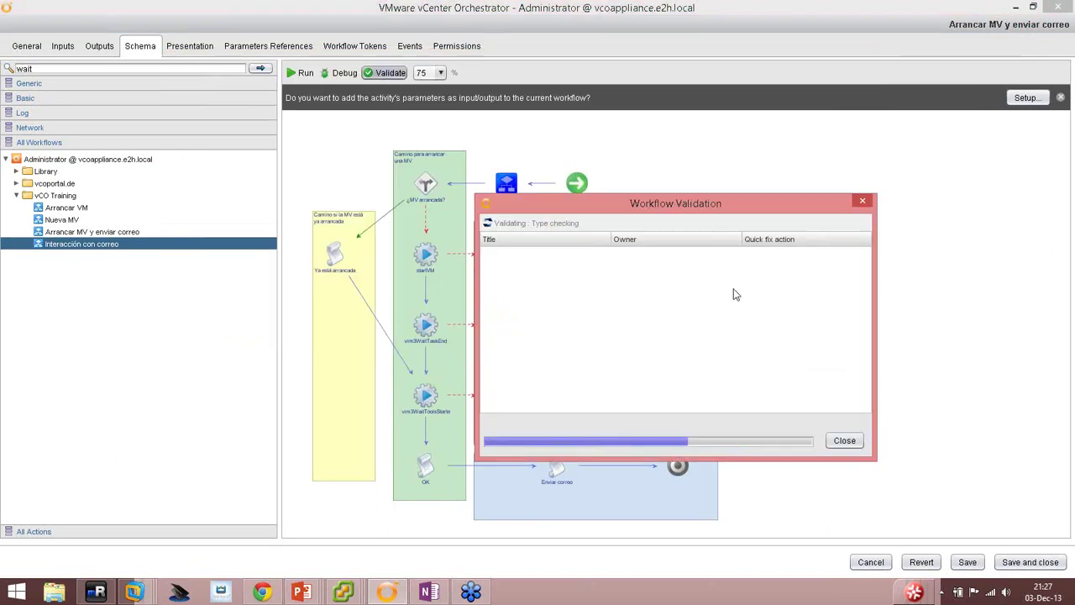
{"action": "left_click", "coordinate": [844, 440]}
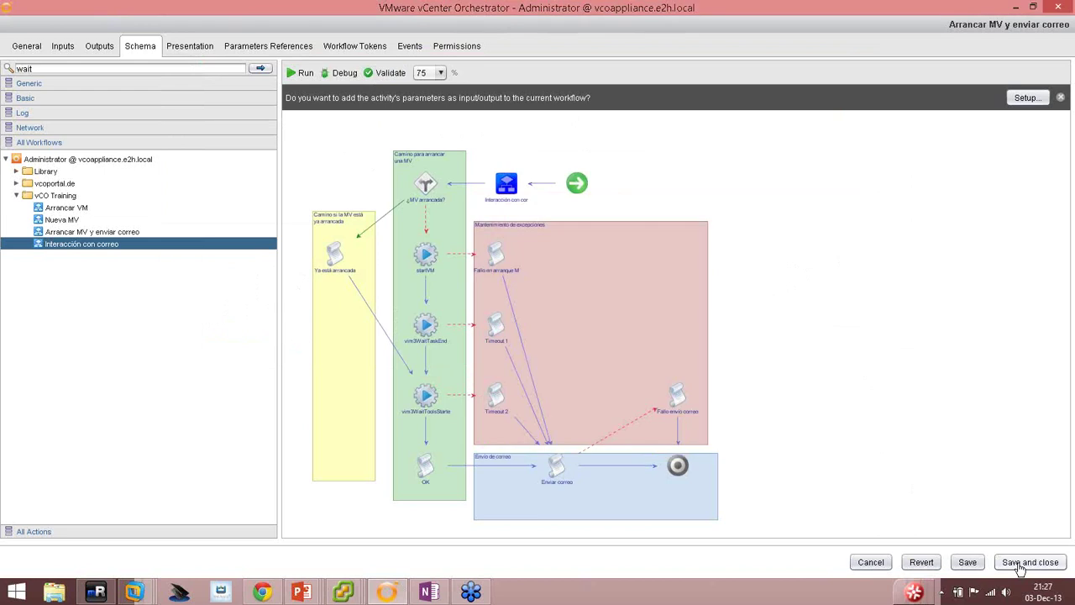
{"action": "left_click", "coordinate": [1021, 565]}
{"action": "left_click", "coordinate": [582, 351]}
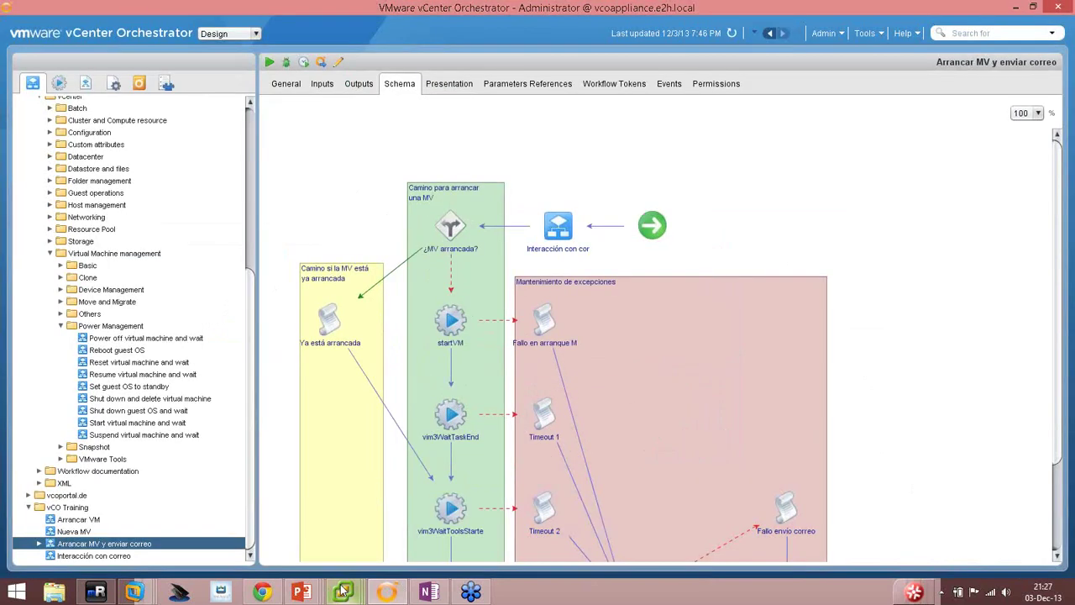
Shut down the guest OS of replica-SLES11SP2 and SLES11SP2 in vSphere Client.
{"action": "mouse_move", "coordinate": [344, 587]}
{"action": "left_click", "coordinate": [231, 536]}
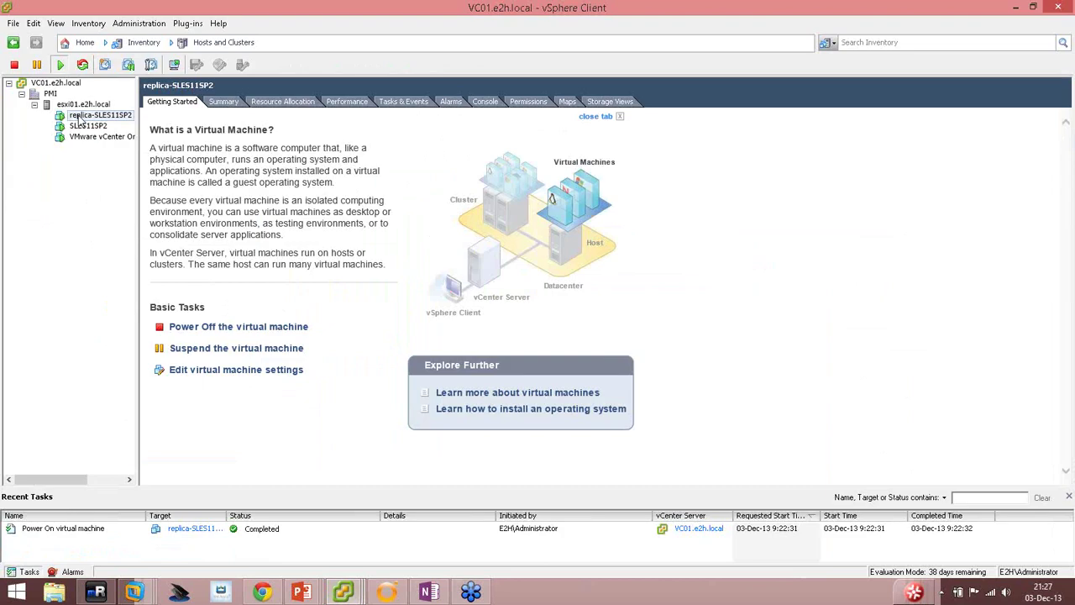
{"action": "right_click", "coordinate": [79, 117]}
{"action": "mouse_move", "coordinate": [210, 126]}
{"action": "left_click", "coordinate": [296, 183]}
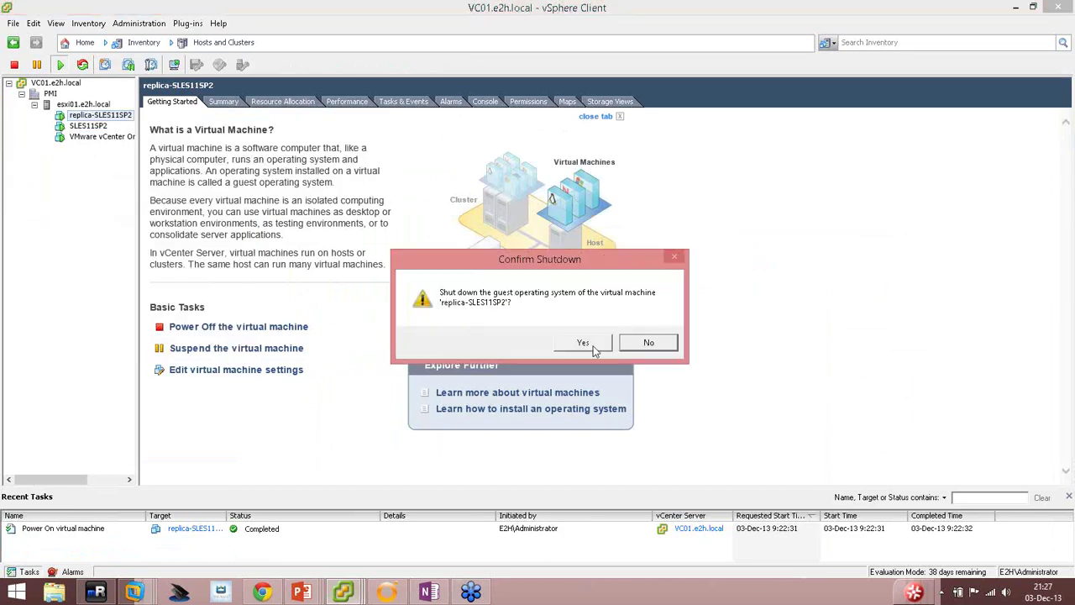
{"action": "left_click", "coordinate": [593, 347]}
{"action": "right_click", "coordinate": [81, 128]}
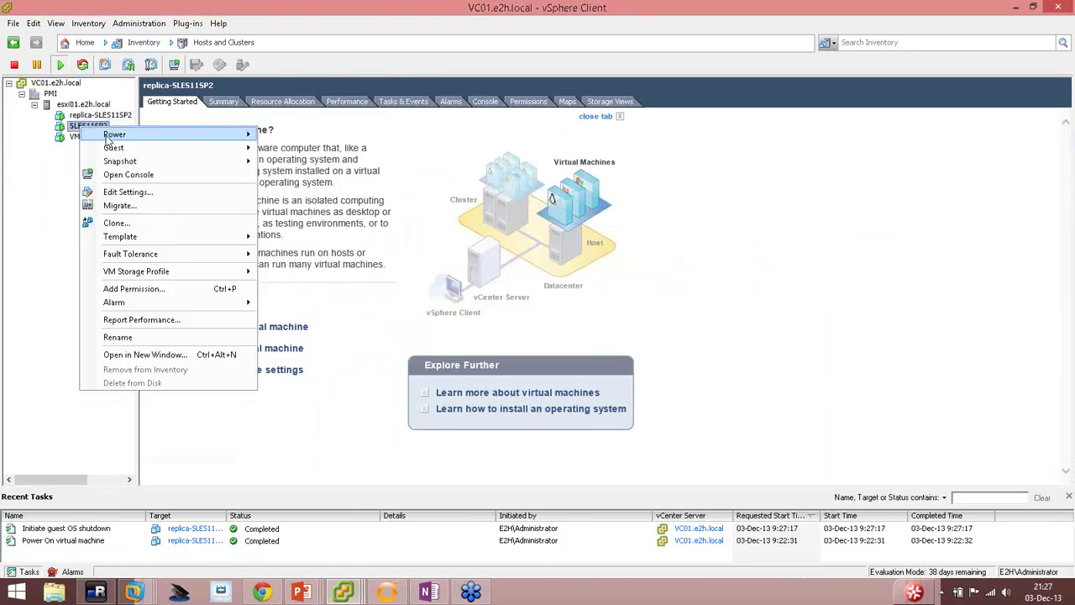
{"action": "mouse_move", "coordinate": [210, 134]}
{"action": "left_click", "coordinate": [311, 193]}
{"action": "left_click", "coordinate": [592, 346]}
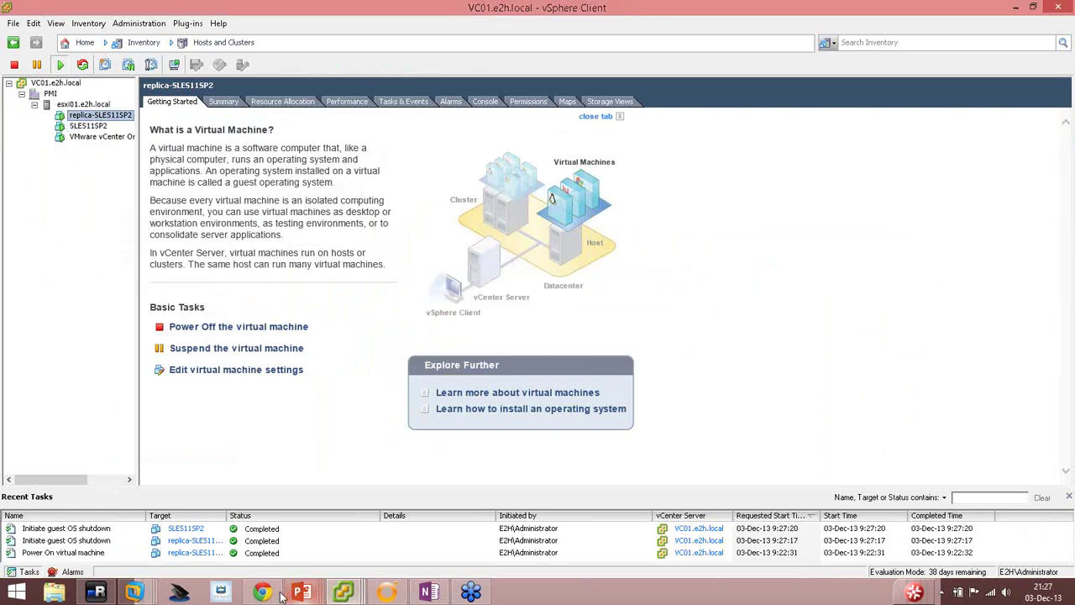
{"action": "left_click", "coordinate": [386, 592]}
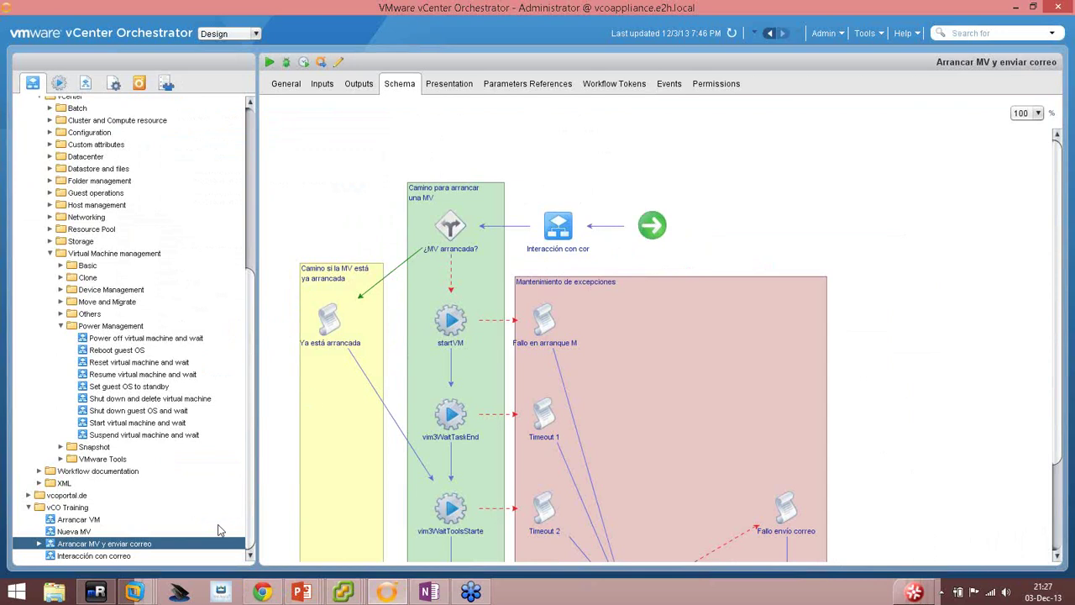
Run Arrancar MV y enviar correo for SLES11SP2, entering the notification e-mail address.
{"action": "right_click", "coordinate": [126, 544]}
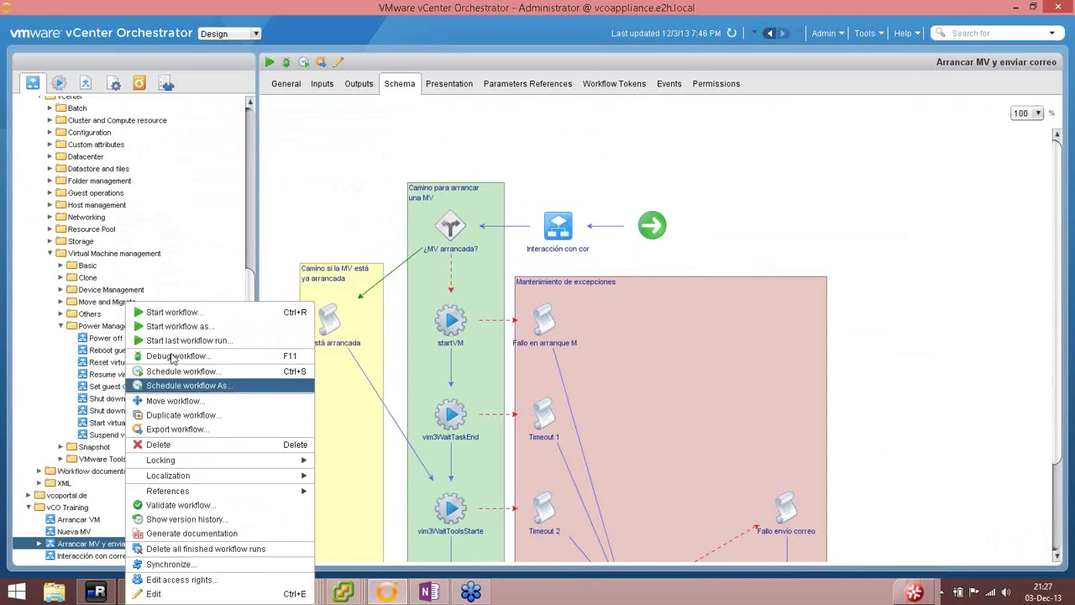
{"action": "left_click", "coordinate": [168, 316]}
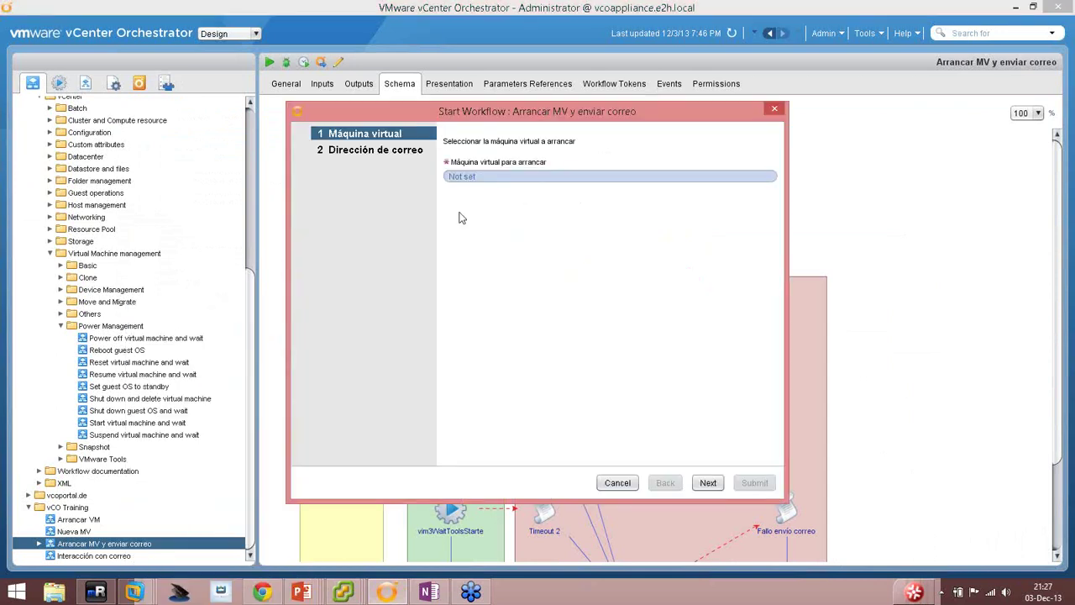
{"action": "left_click", "coordinate": [460, 178]}
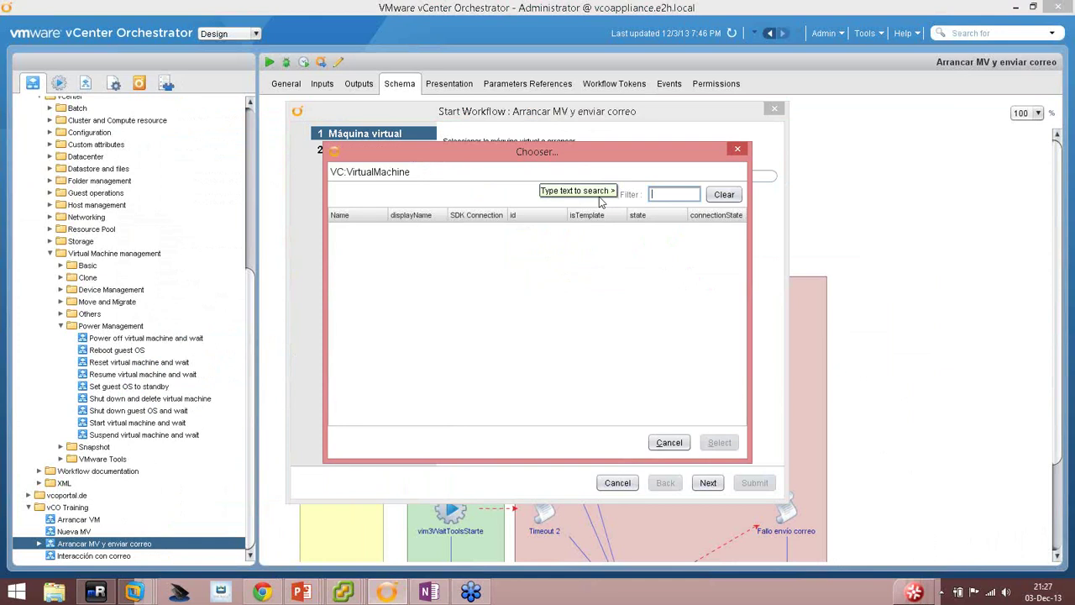
{"action": "type", "text": "sles"}
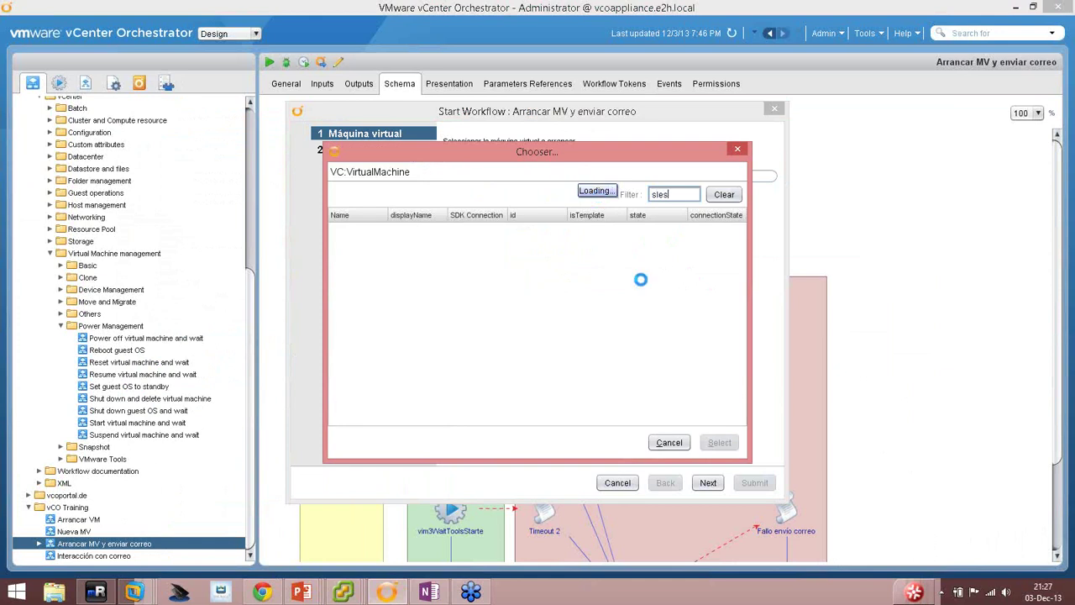
{"action": "double_click", "coordinate": [372, 228]}
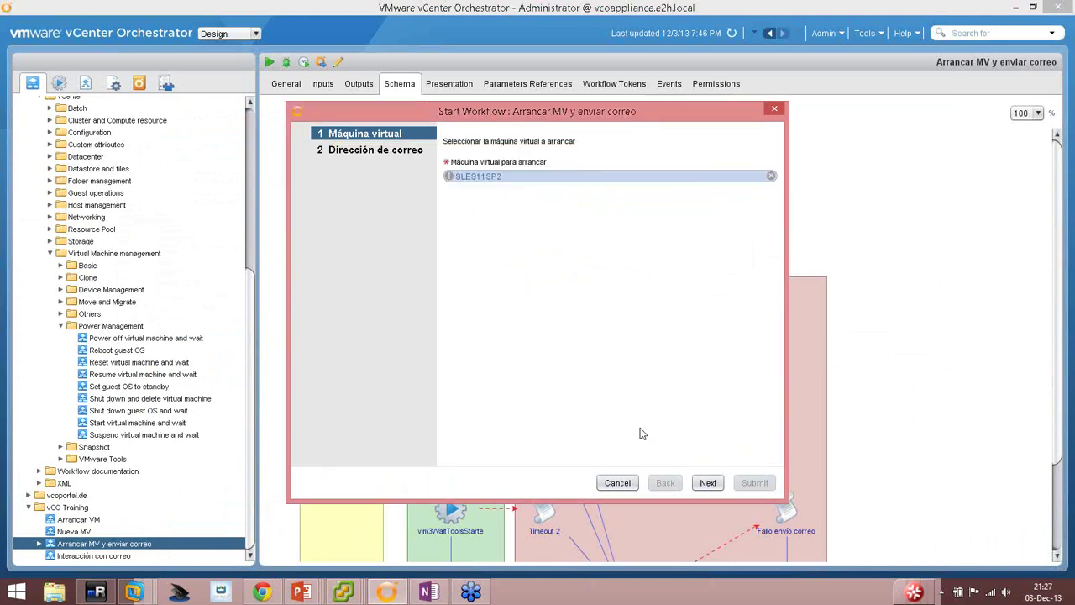
{"action": "left_click", "coordinate": [708, 482]}
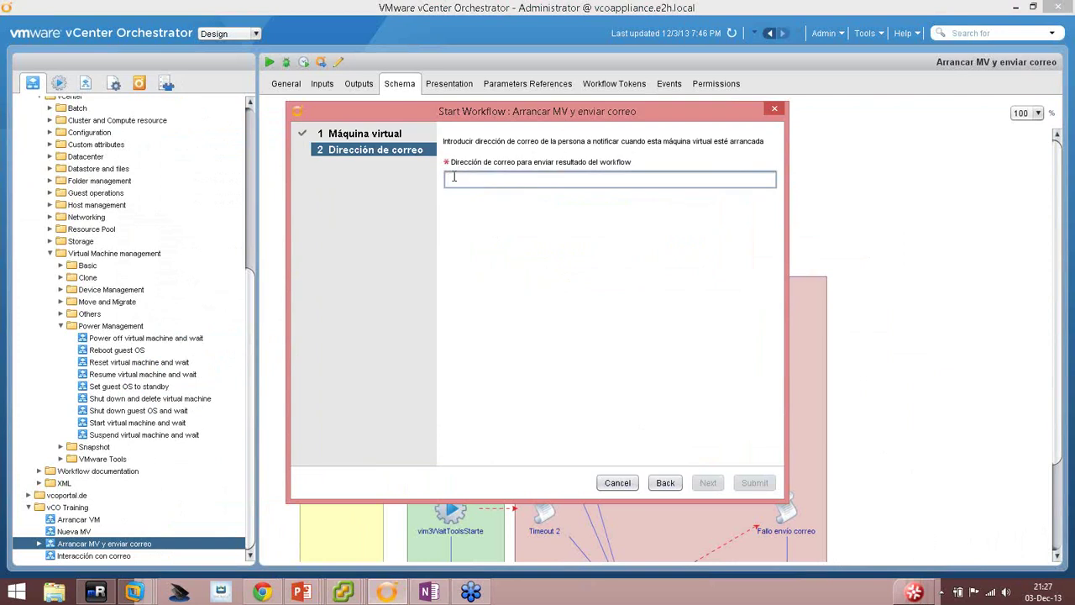
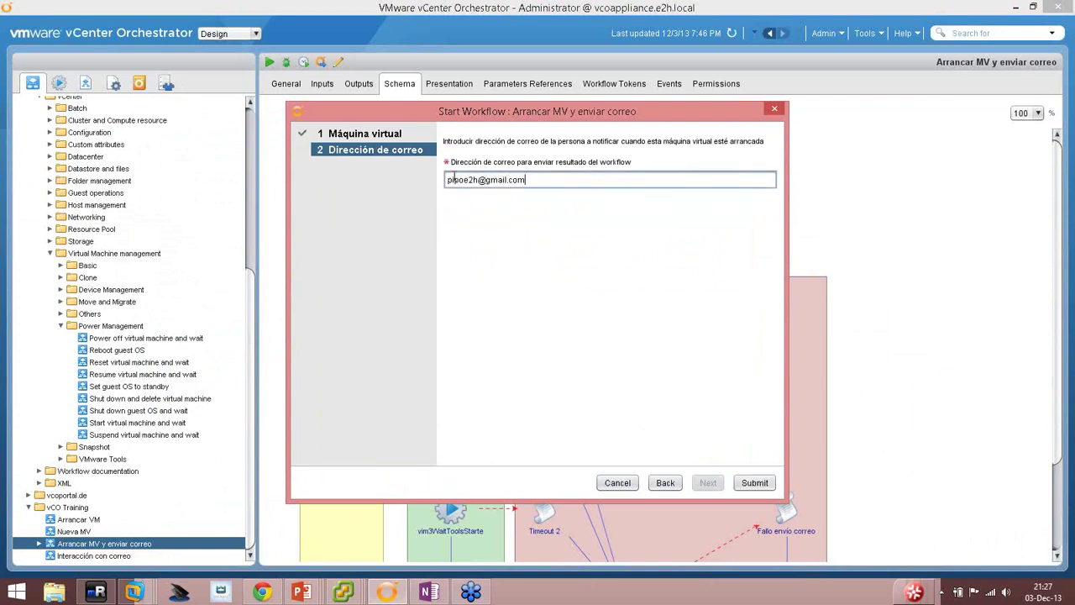
{"action": "left_click", "coordinate": [754, 482]}
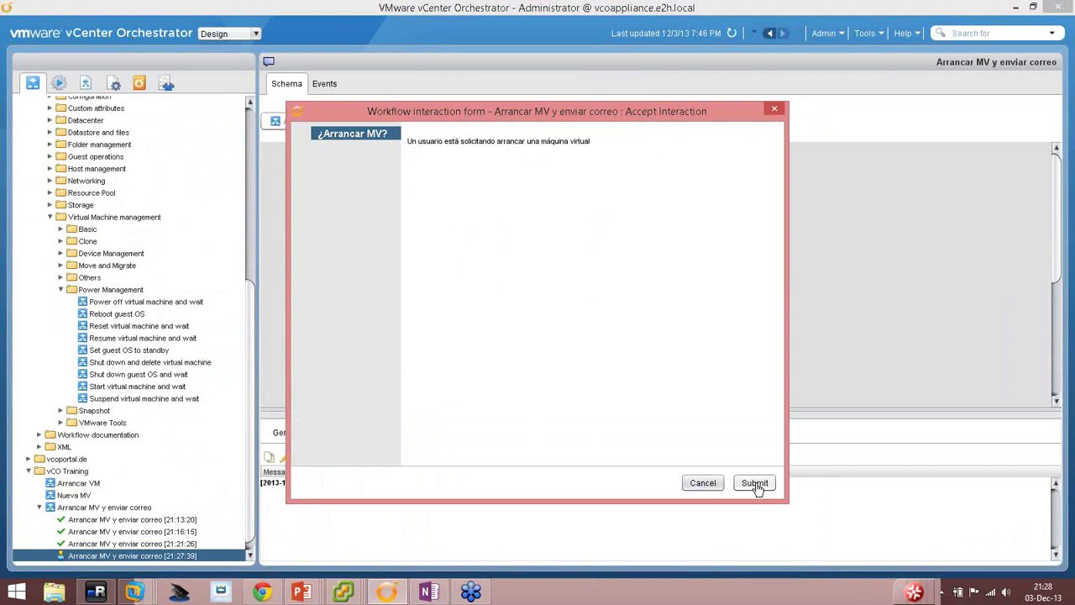
Dismiss the interaction form and open the new notification e-mail in Gmail.
{"action": "left_click", "coordinate": [704, 484]}
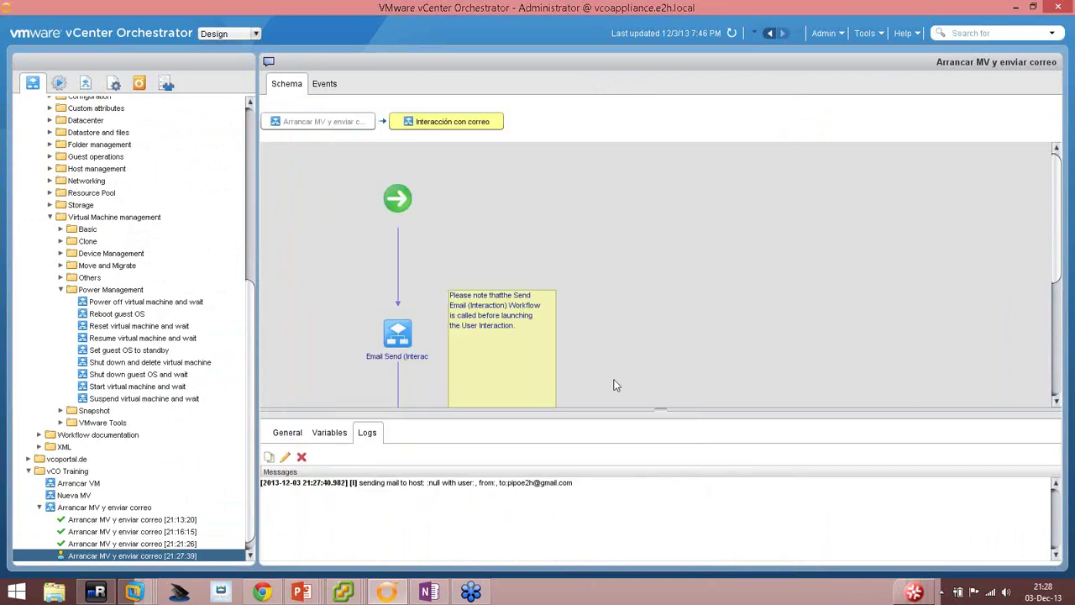
{"action": "left_click", "coordinate": [702, 483]}
{"action": "left_click", "coordinate": [262, 592]}
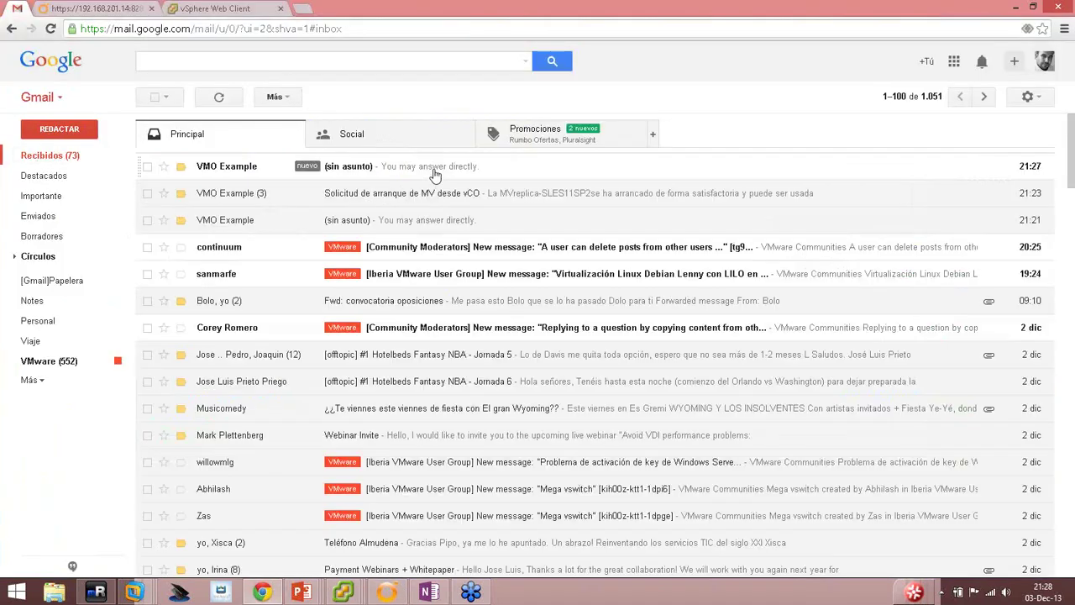
{"action": "left_click", "coordinate": [432, 171]}
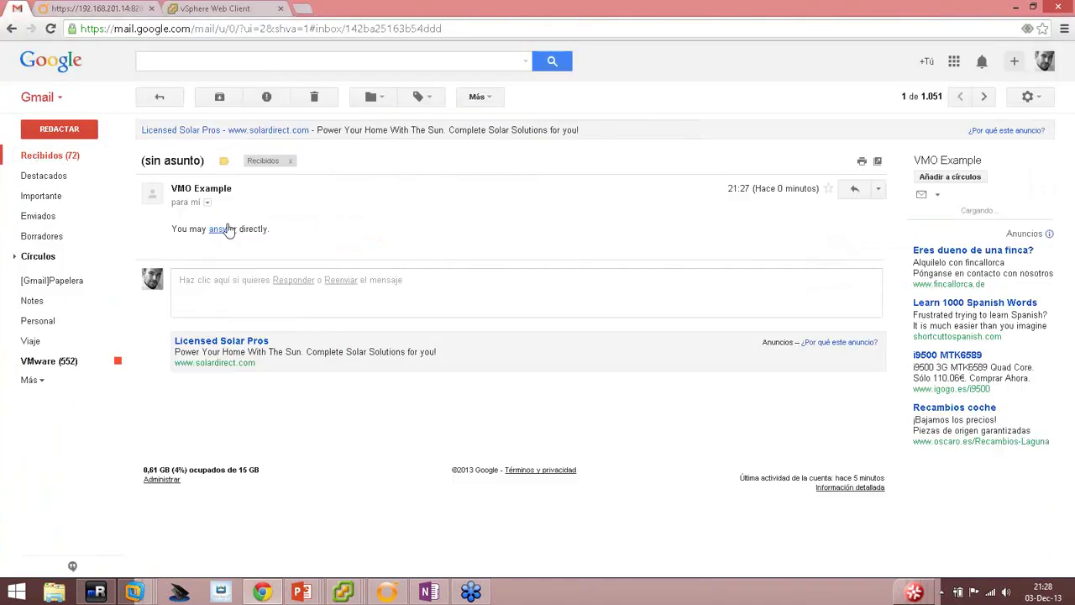
In weboperator, list workflows waiting for input and select the Accept Interaction.
{"action": "left_click", "coordinate": [101, 7]}
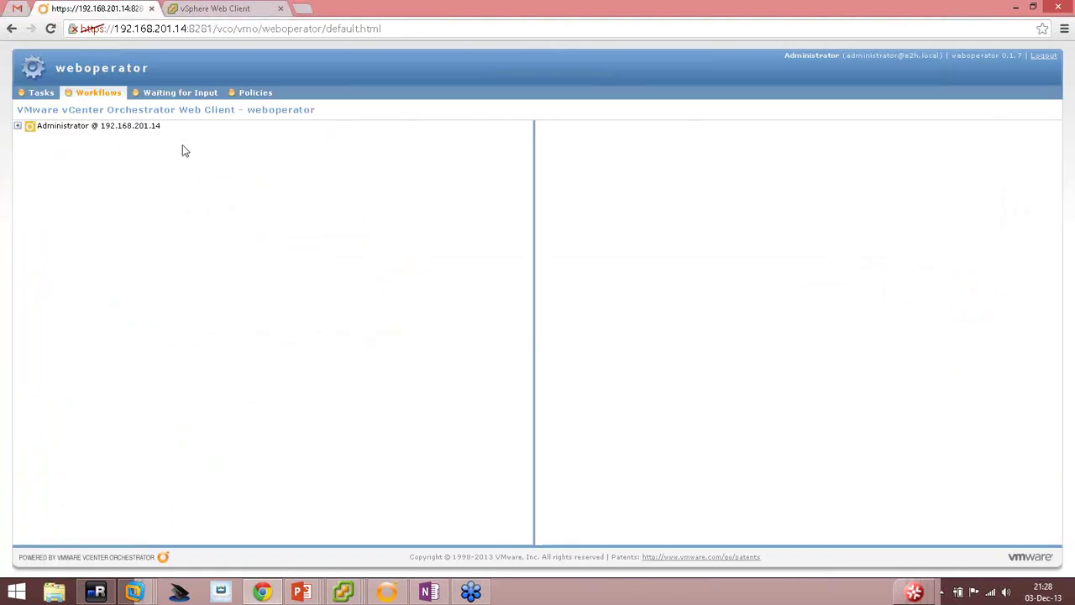
{"action": "left_click", "coordinate": [186, 94]}
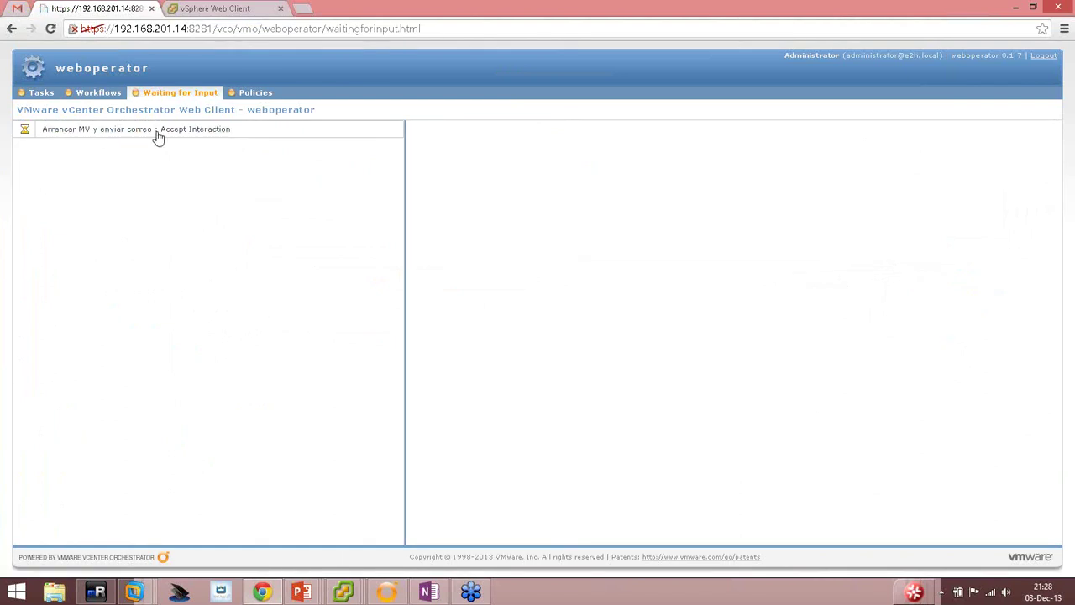
{"action": "left_click", "coordinate": [76, 131]}
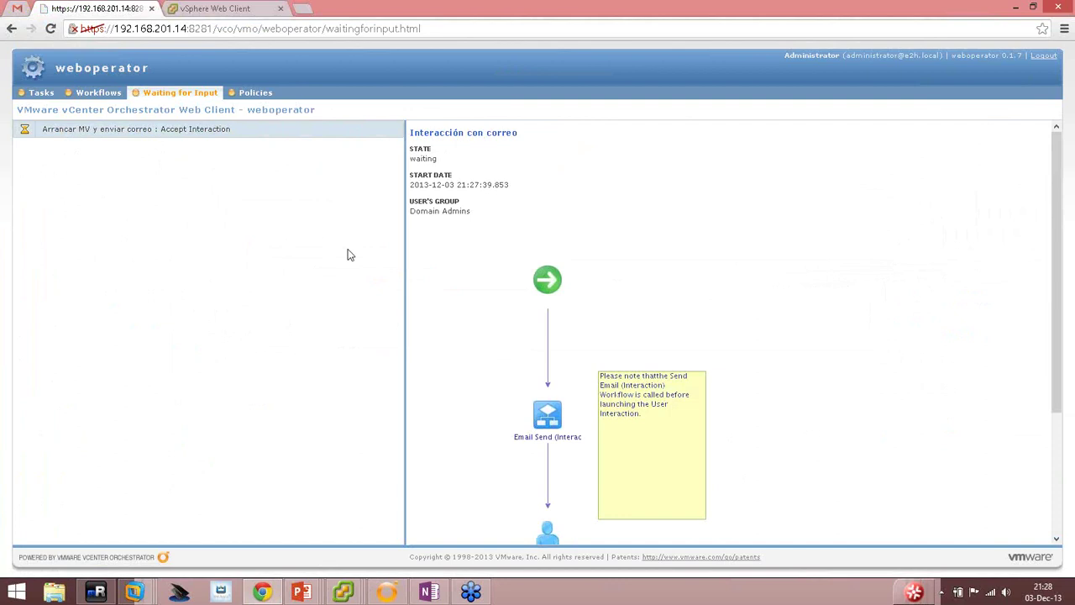
{"action": "double_click", "coordinate": [137, 131]}
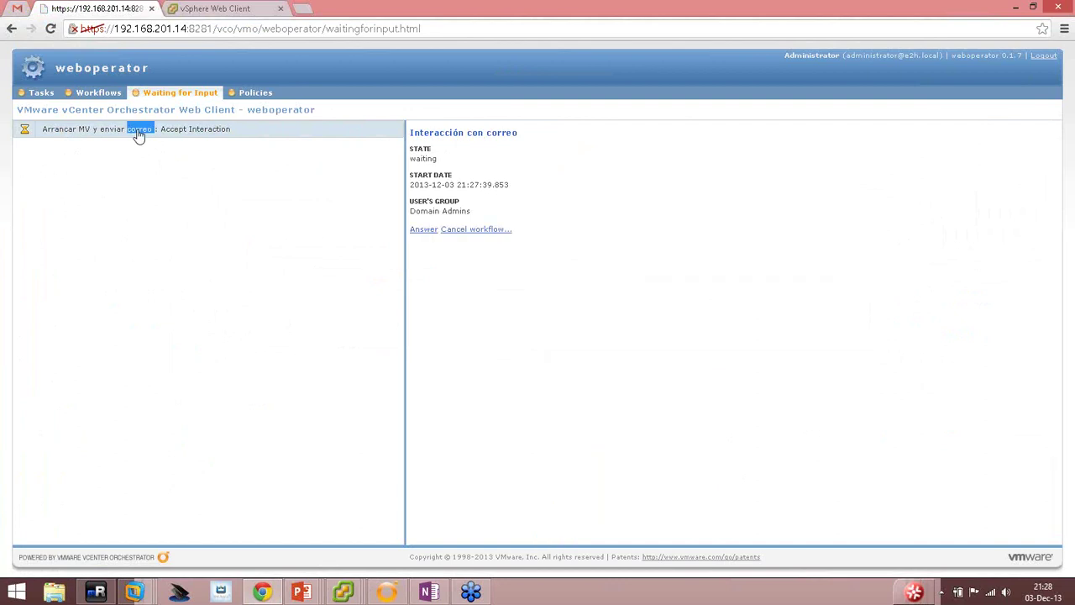
{"action": "right_click", "coordinate": [124, 135]}
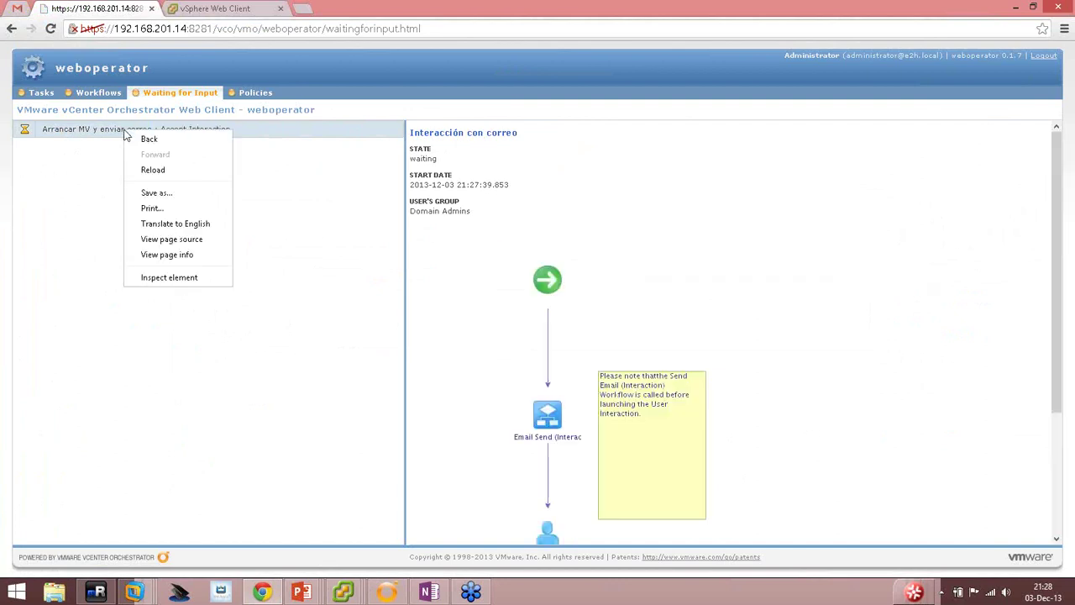
{"action": "left_click", "coordinate": [112, 135]}
{"action": "scroll", "coordinate": [672, 328], "scroll_direction": "down", "scroll_amount": 2}
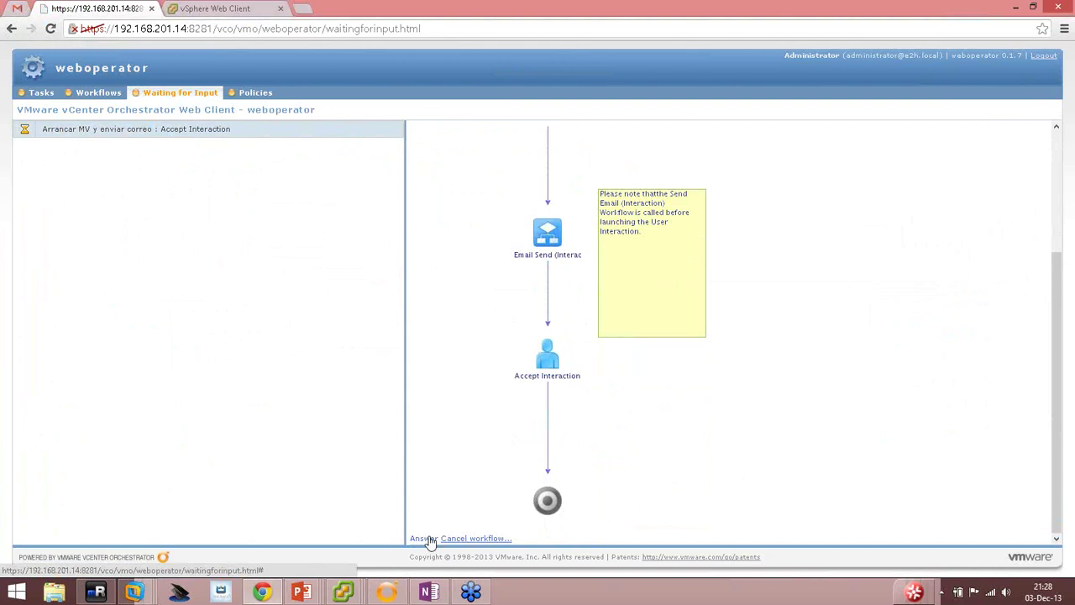
Answer the ¿Arrancar MV? interaction and submit it, then return to vCO.
{"action": "left_click", "coordinate": [426, 539]}
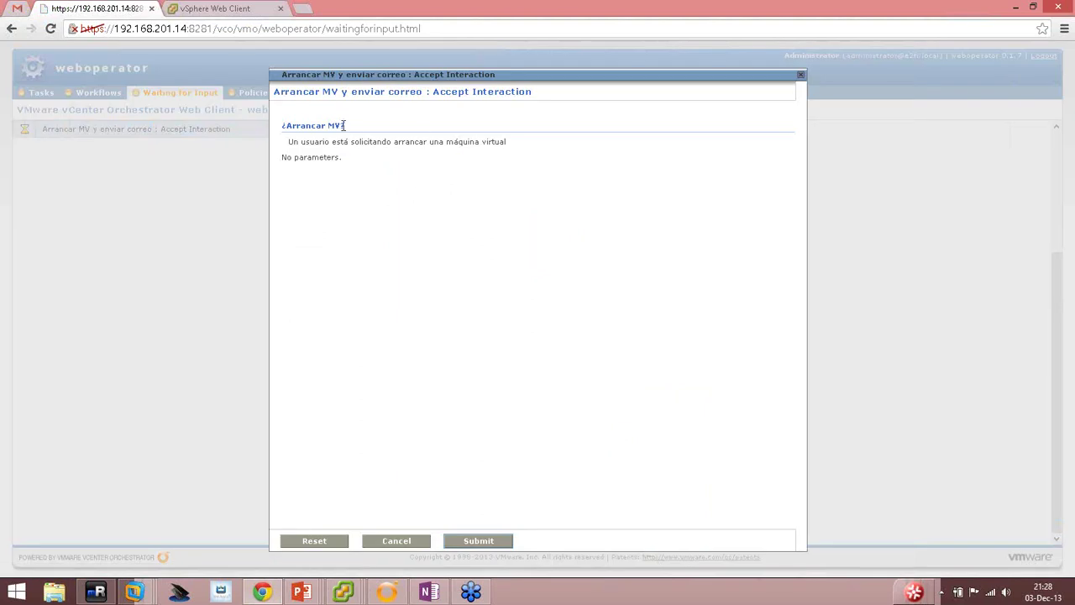
{"action": "left_click_drag", "start_coordinate": [347, 126], "coordinate": [508, 165]}
{"action": "left_click", "coordinate": [293, 141]}
{"action": "left_click", "coordinate": [506, 225]}
{"action": "left_click", "coordinate": [479, 542]}
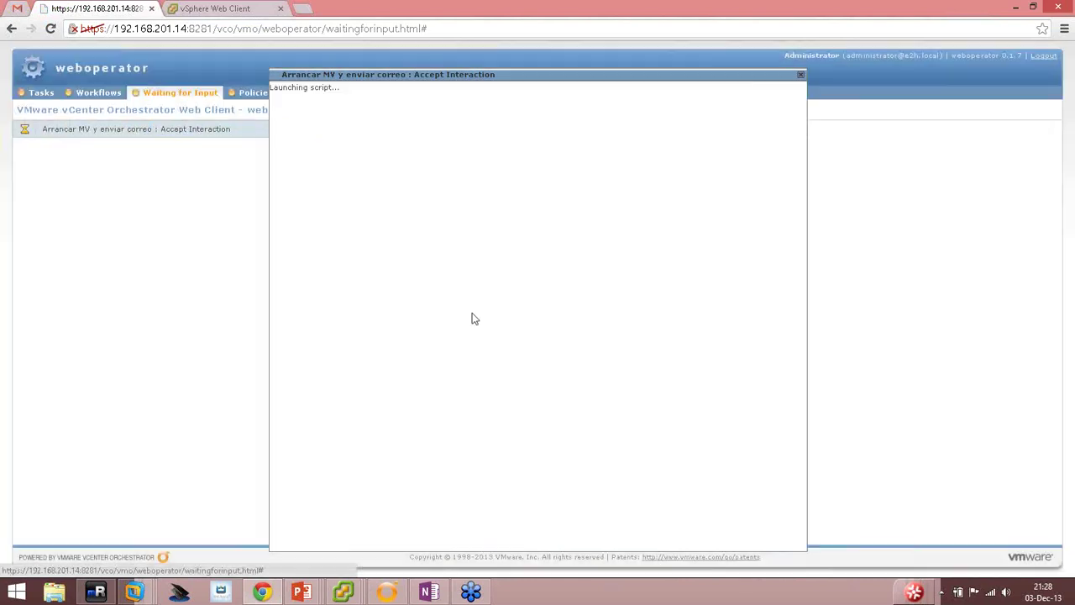
{"action": "left_click", "coordinate": [386, 592]}
{"action": "scroll", "coordinate": [454, 268], "scroll_direction": "down", "scroll_amount": 5}
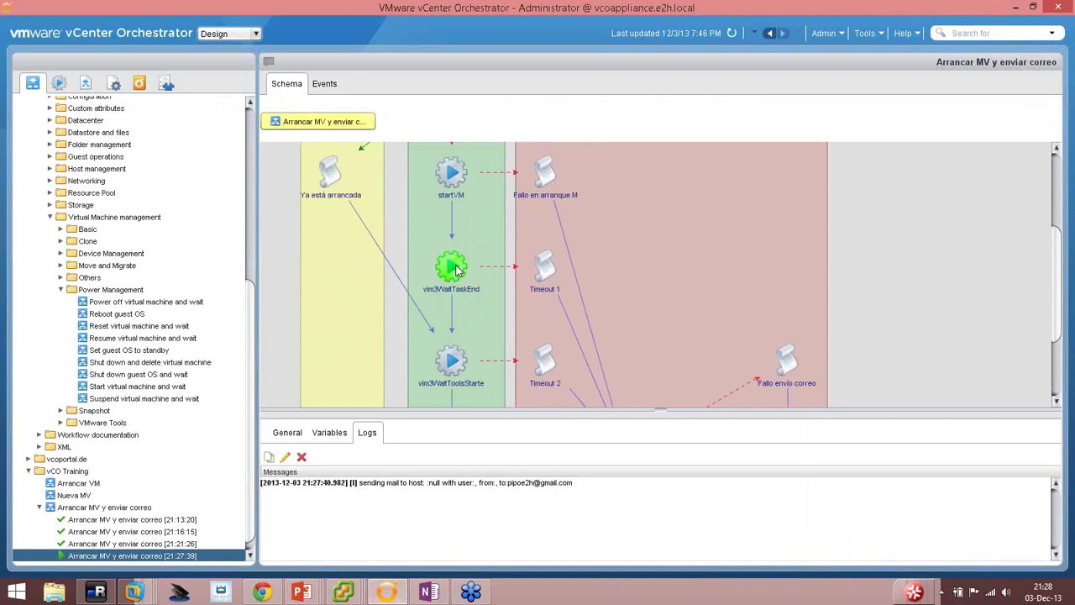
{"action": "scroll", "coordinate": [453, 277], "scroll_direction": "down", "scroll_amount": 2}
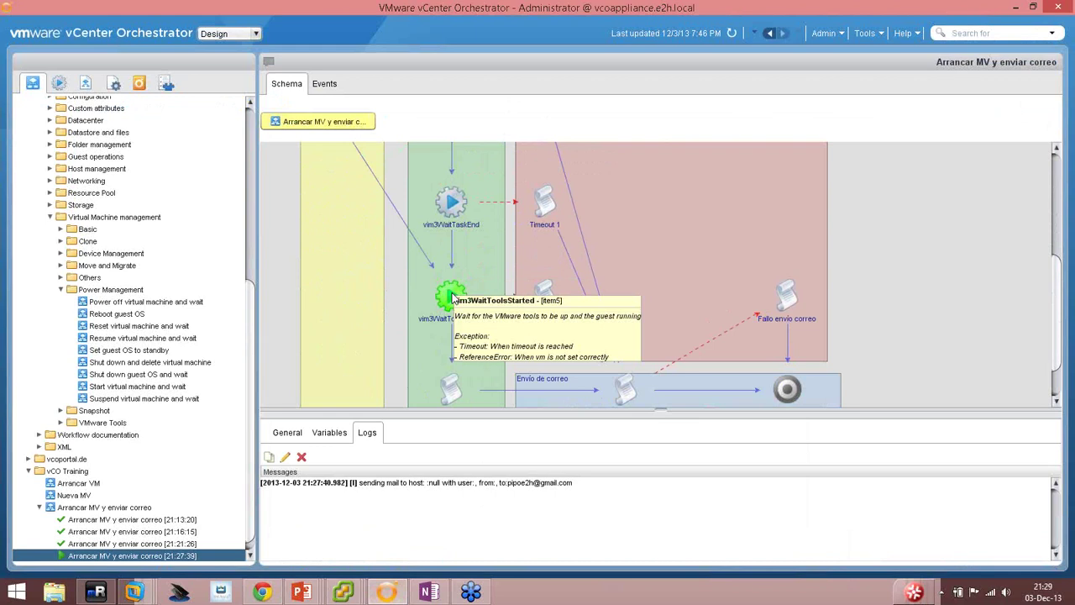
{"action": "scroll", "coordinate": [588, 302], "scroll_direction": "up", "scroll_amount": 5}
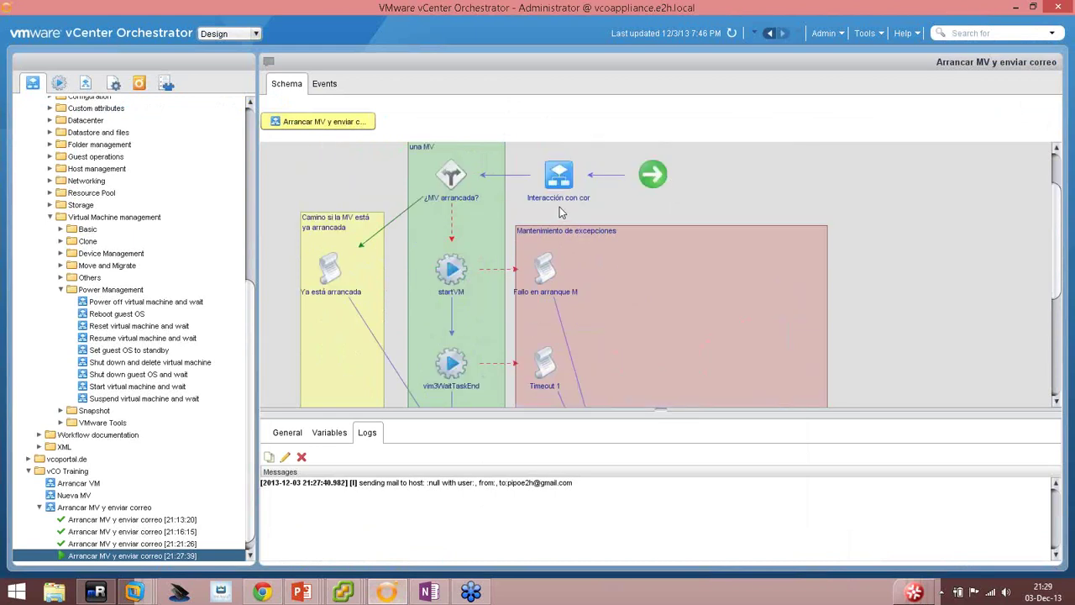
{"action": "mouse_move", "coordinate": [303, 592]}
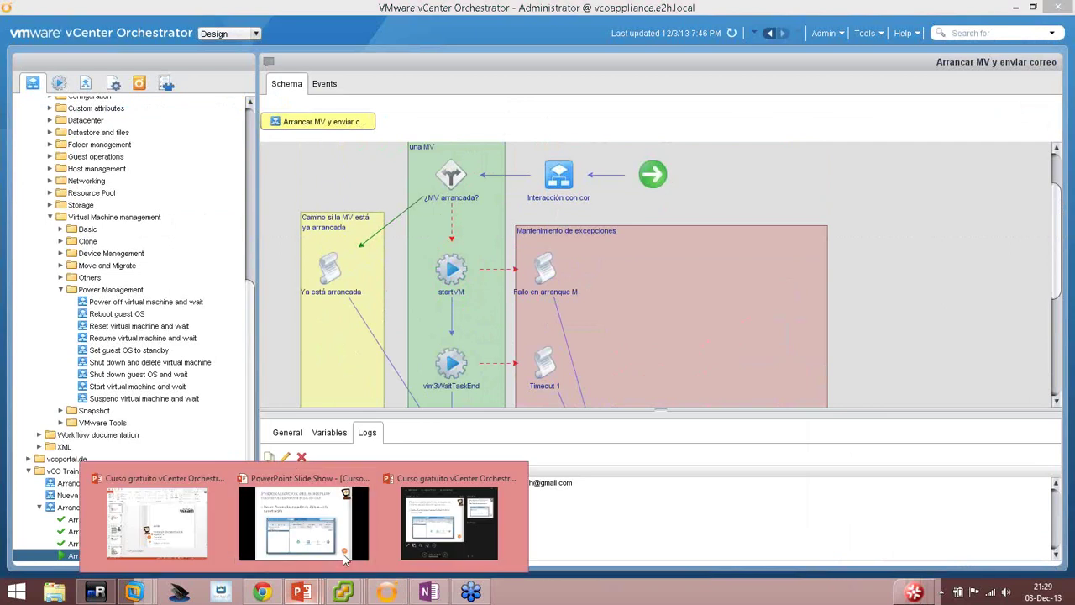
Advance the slideshow one slide, then open an mRemoteNG RDP session to the DC01 server.
{"action": "left_click", "coordinate": [306, 529]}
{"action": "left_click", "coordinate": [466, 207]}
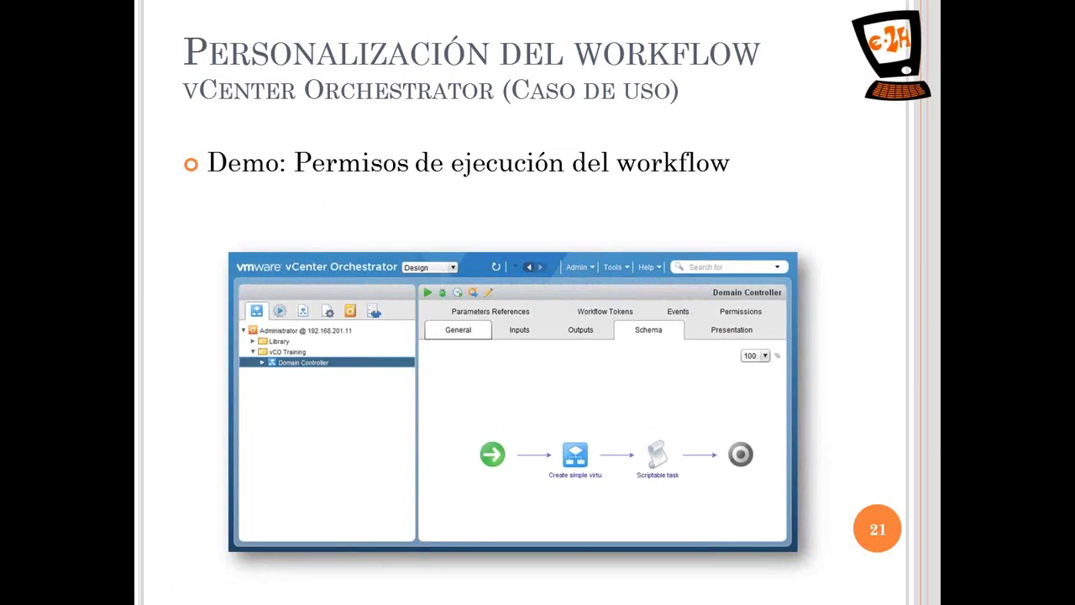
{"action": "key", "text": "alt+Tab"}
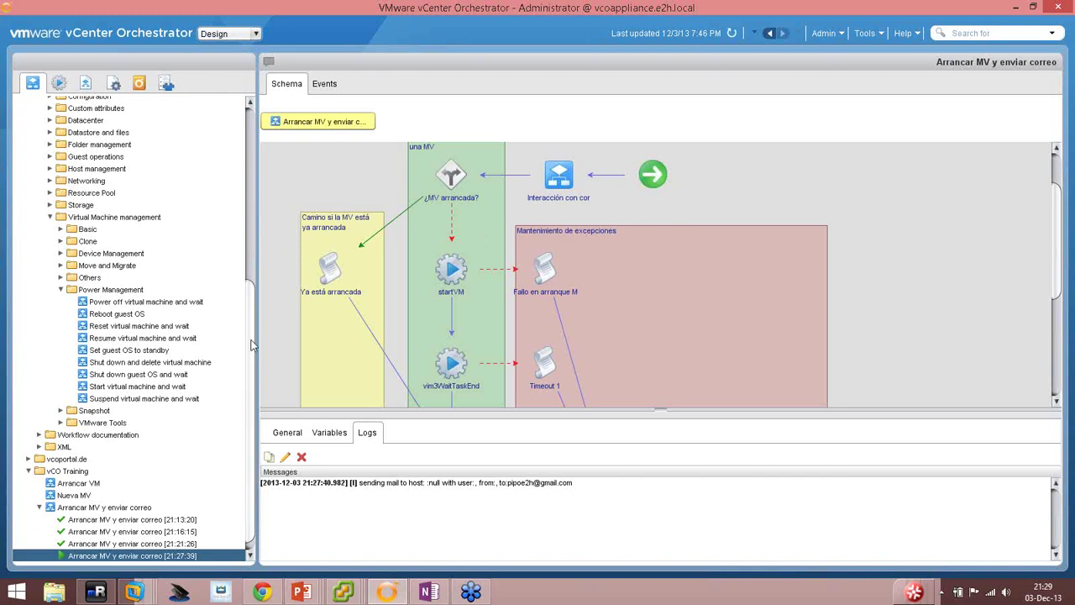
{"action": "left_click", "coordinate": [95, 592]}
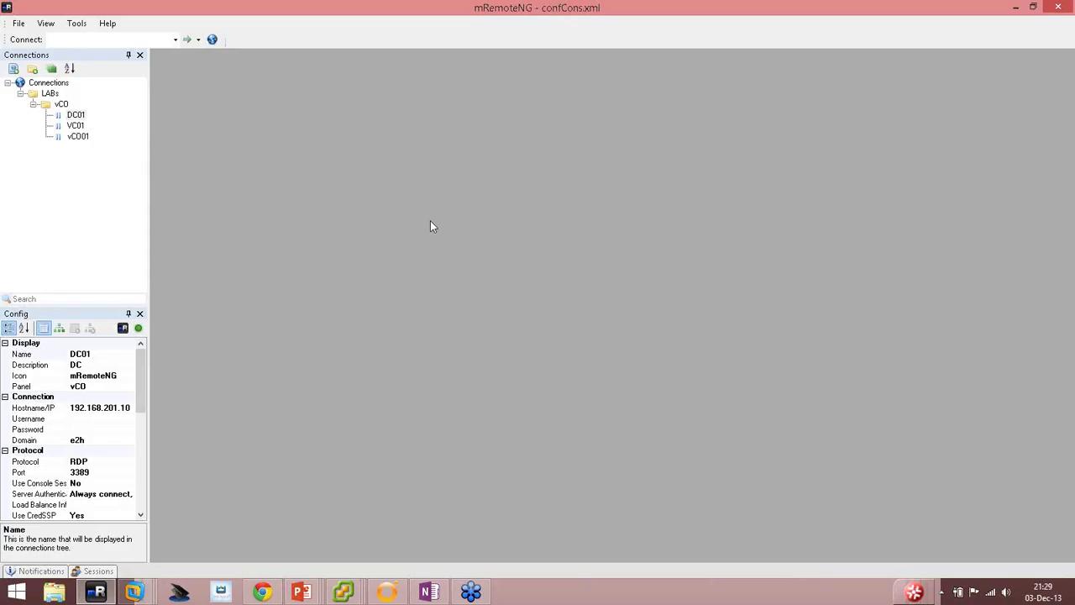
{"action": "double_click", "coordinate": [76, 115]}
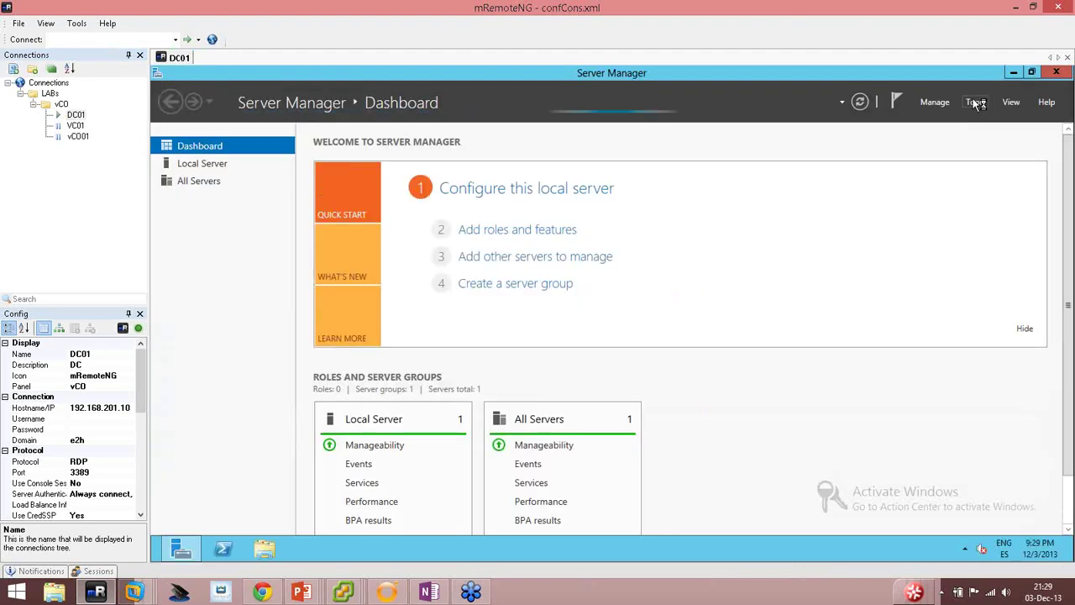
In Active Directory Users and Computers, create a new group 'Desarrolladores' under Users.
{"action": "left_click", "coordinate": [975, 102]}
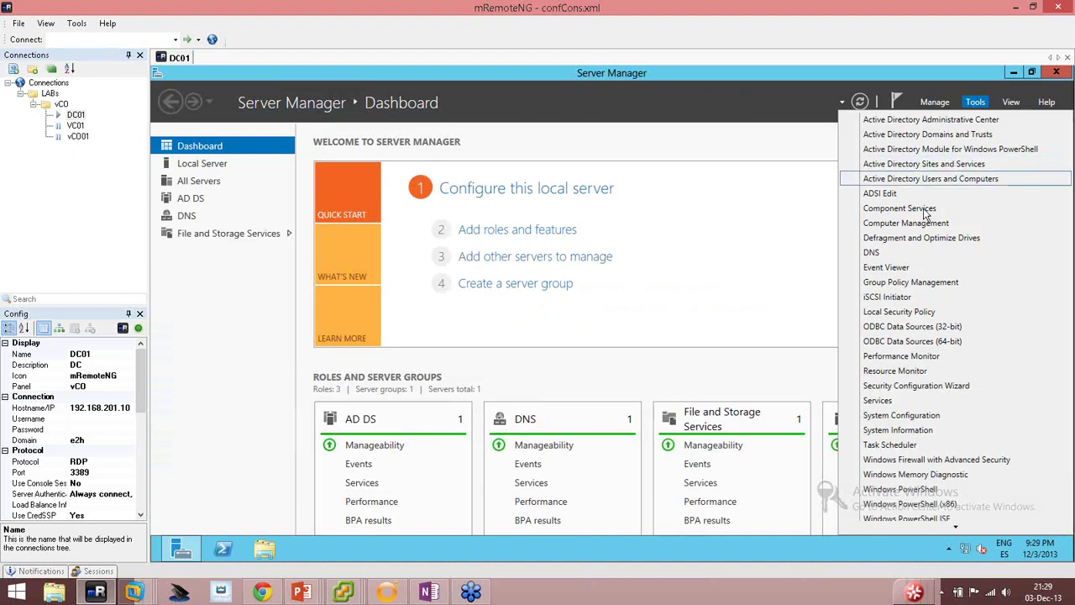
{"action": "left_click", "coordinate": [926, 181]}
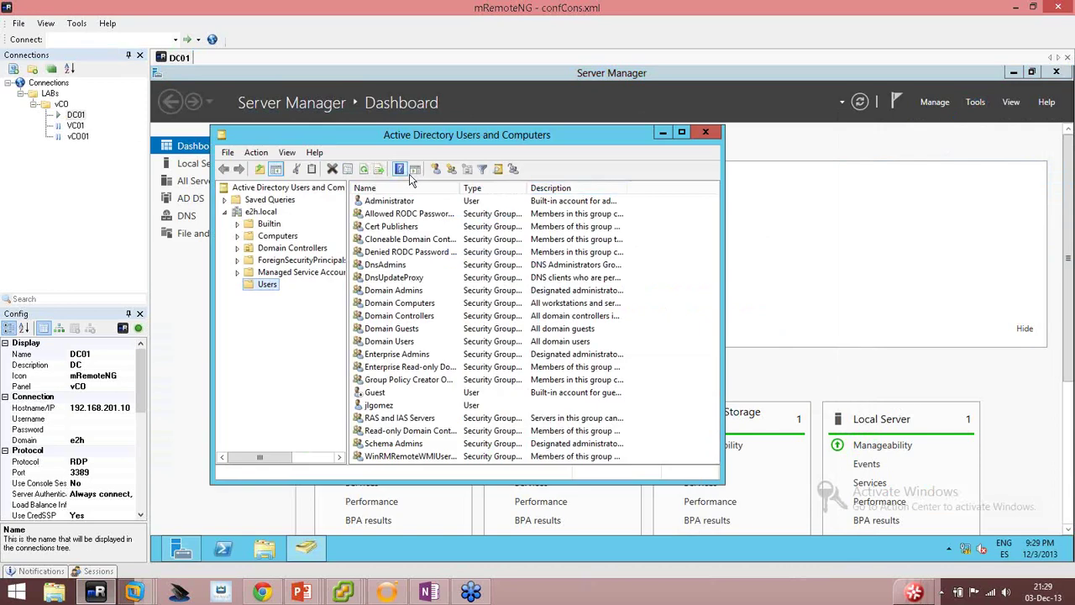
{"action": "left_click", "coordinate": [450, 169]}
{"action": "type", "text": "Des"}
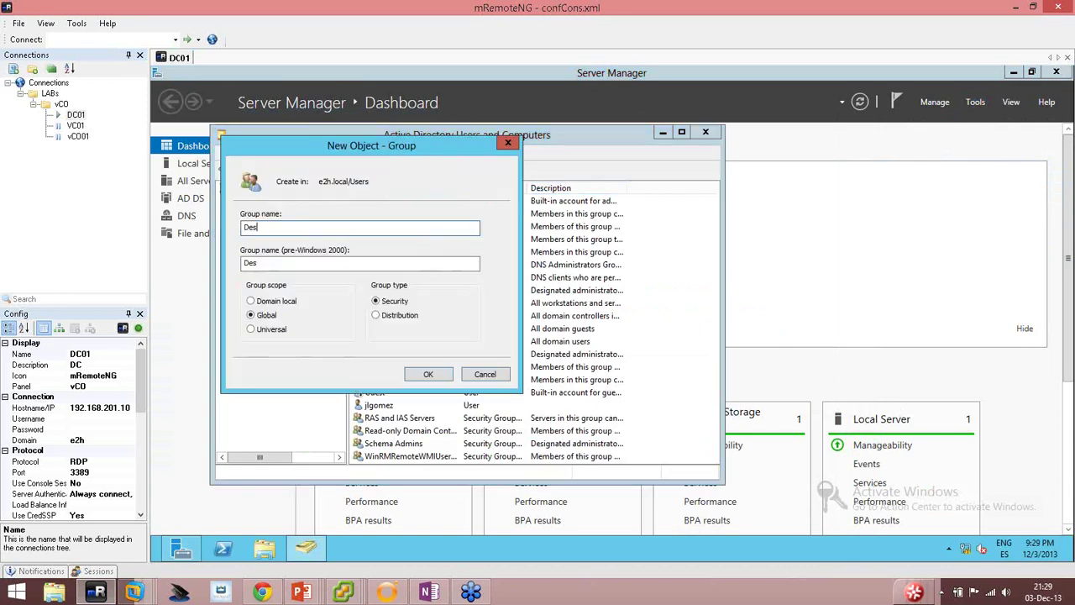
{"action": "type", "text": "arrolladores"}
{"action": "key", "text": "Return"}
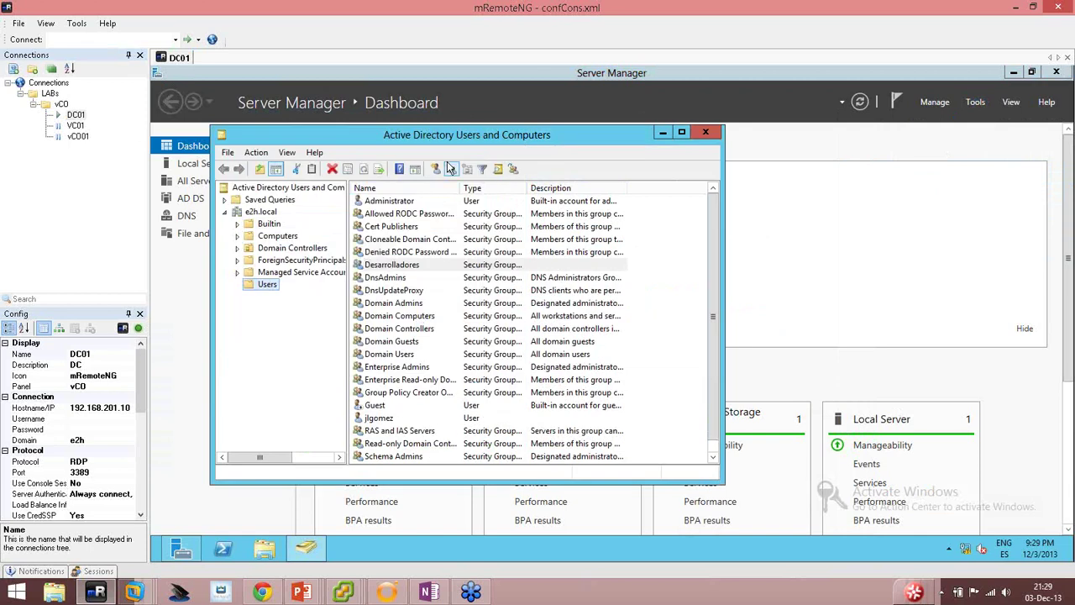
Add the user account to the Desarrolladores group via its Member Of properties.
{"action": "double_click", "coordinate": [382, 418]}
{"action": "left_click", "coordinate": [370, 154]}
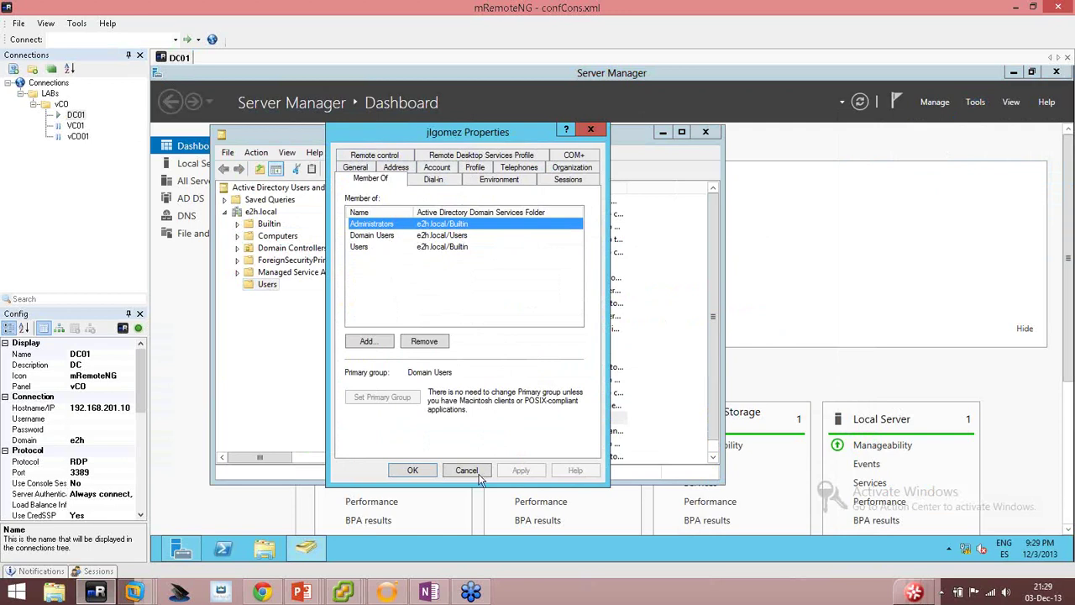
{"action": "left_click_drag", "start_coordinate": [480, 475], "coordinate": [451, 430]}
{"action": "key", "text": "Escape"}
{"action": "double_click", "coordinate": [393, 417]}
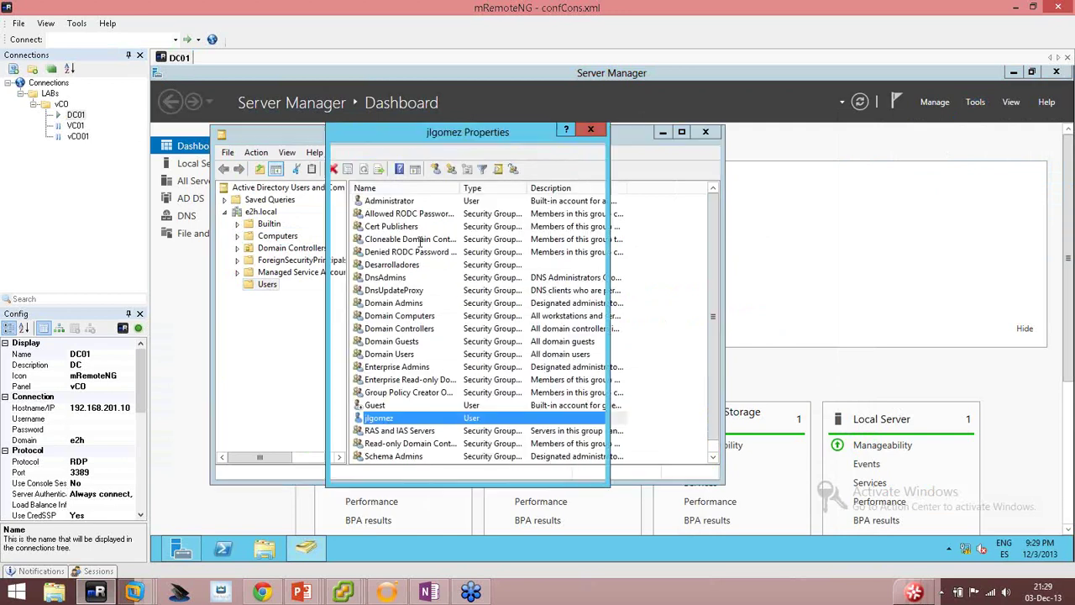
{"action": "left_click", "coordinate": [372, 155]}
{"action": "left_click", "coordinate": [370, 341]}
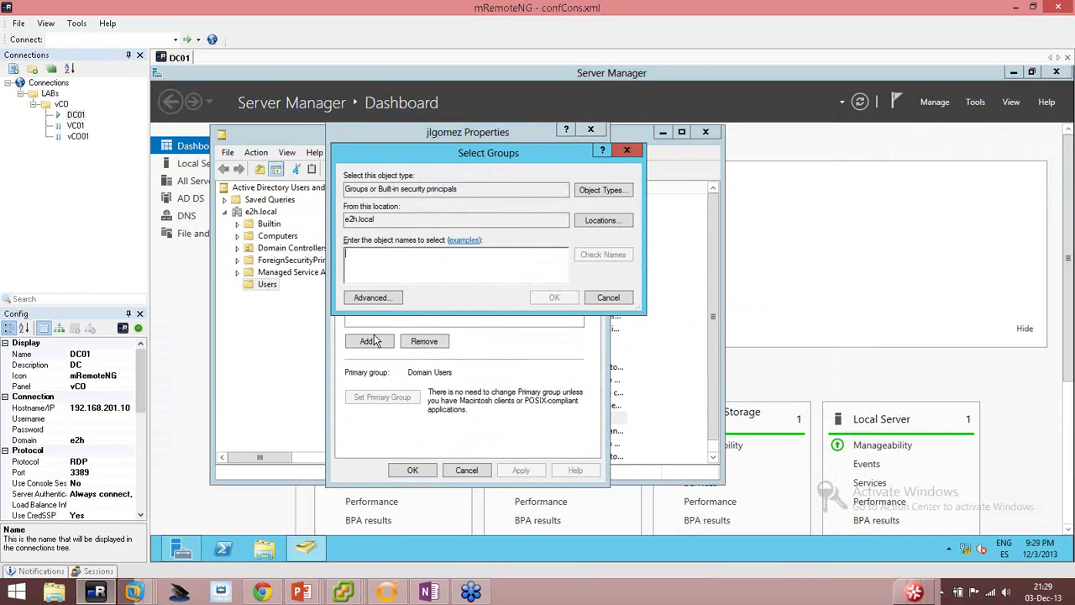
{"action": "type", "text": "desa"}
{"action": "key", "text": "Return"}
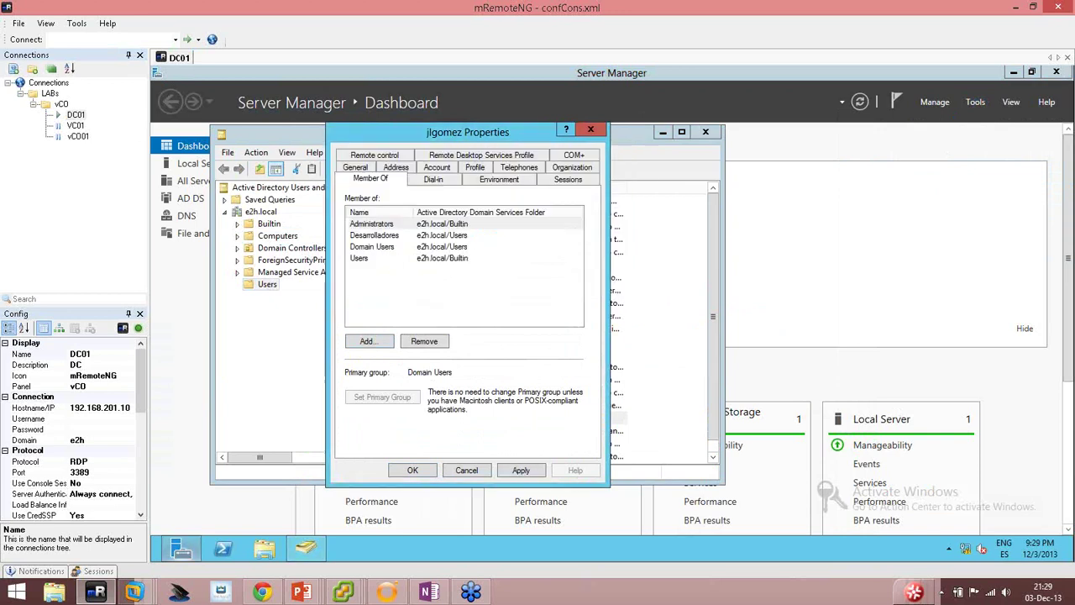
{"action": "left_click", "coordinate": [413, 469]}
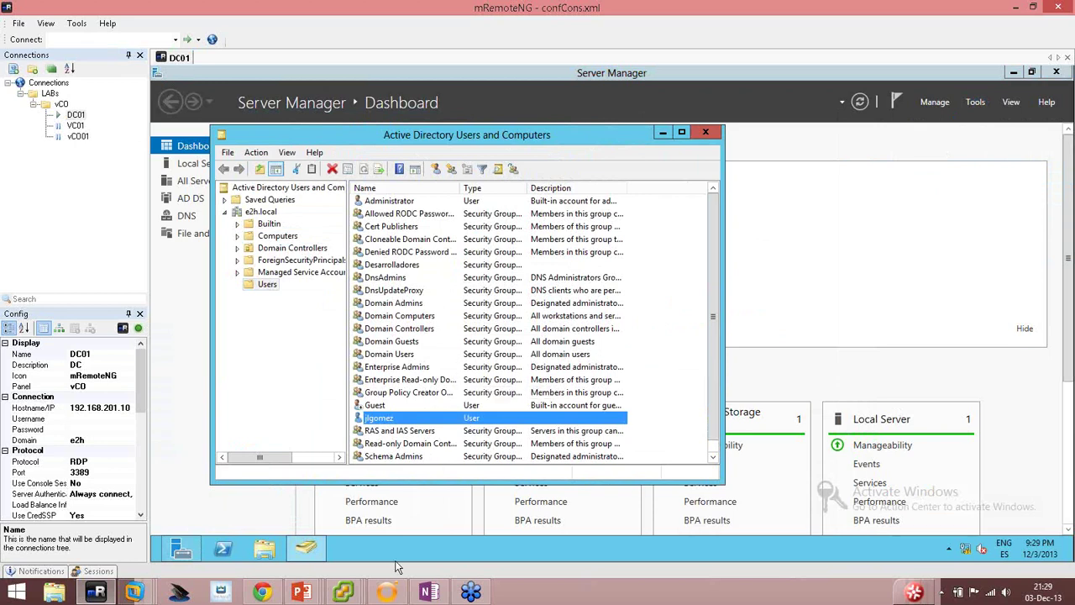
Back in Orchestrator, start a new access-rights entry on the inventory root with only View kept.
{"action": "left_click", "coordinate": [387, 591]}
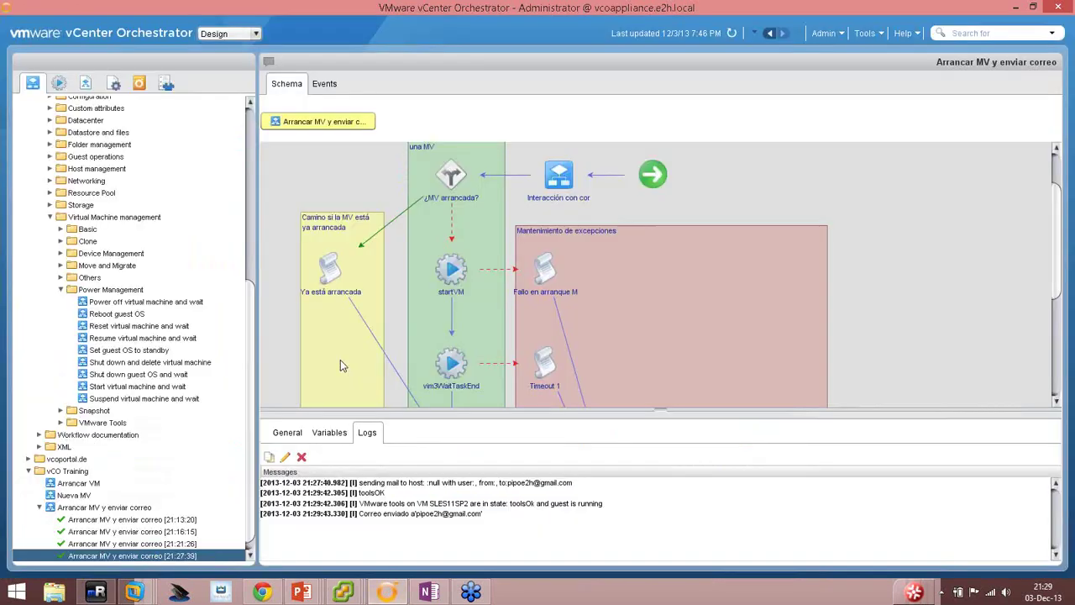
{"action": "left_click_drag", "start_coordinate": [250, 361], "coordinate": [260, 169]}
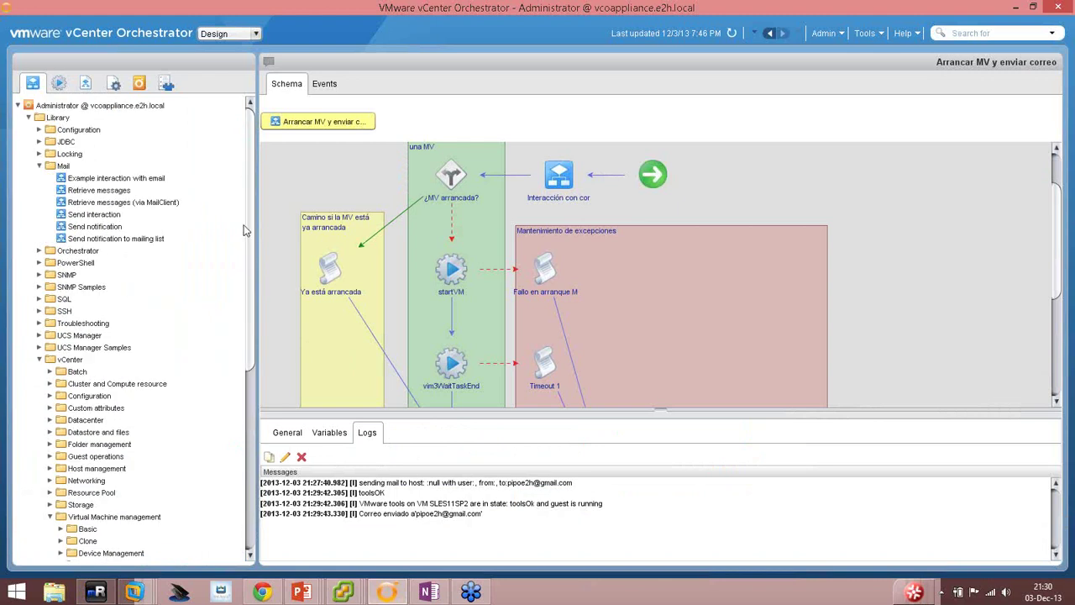
{"action": "left_click", "coordinate": [84, 107]}
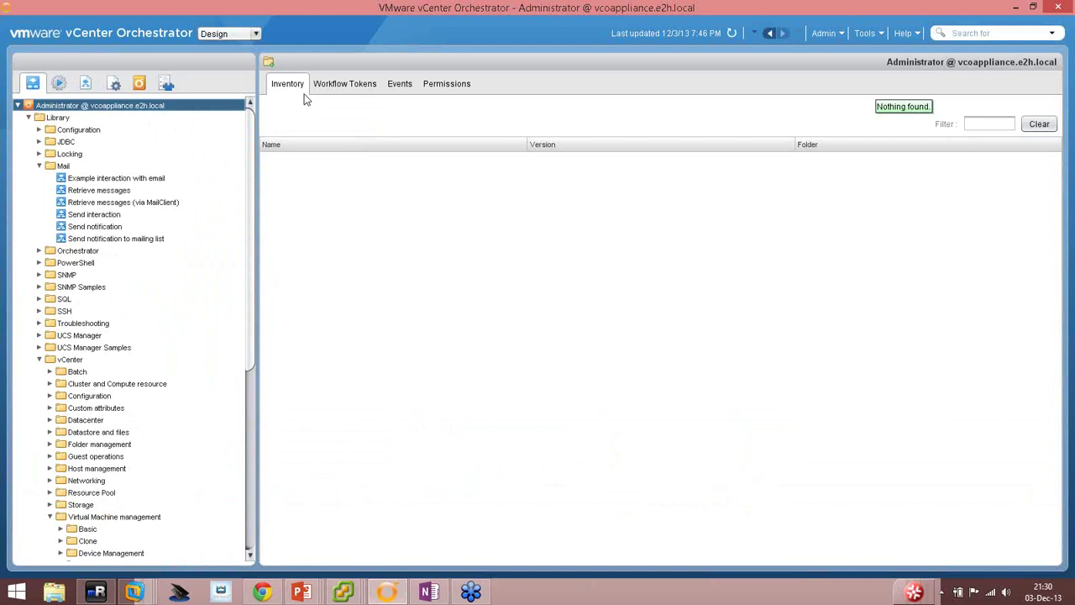
{"action": "right_click", "coordinate": [86, 109]}
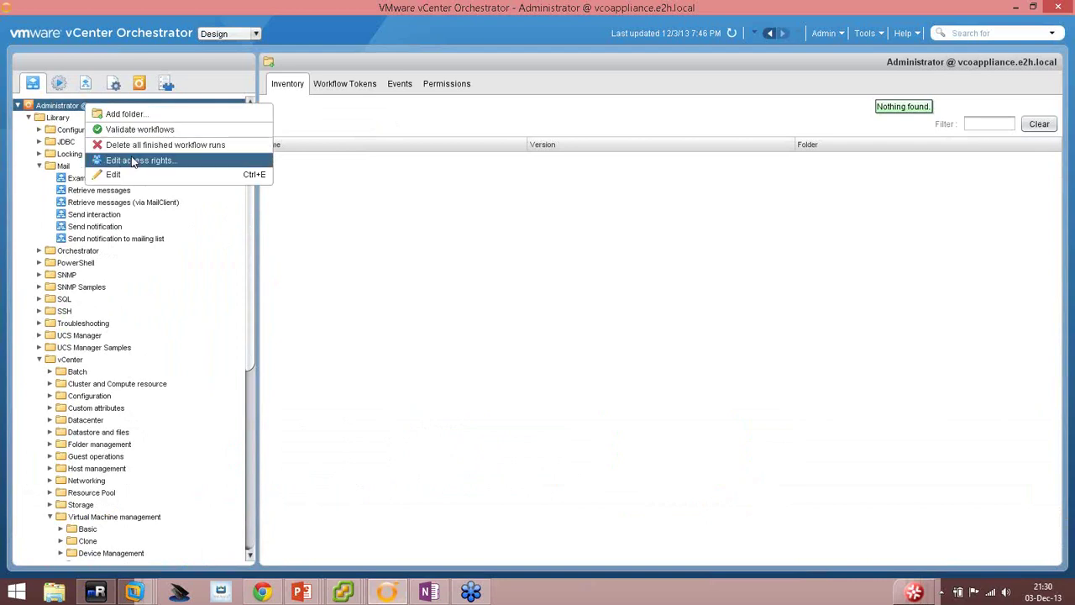
{"action": "left_click", "coordinate": [132, 162]}
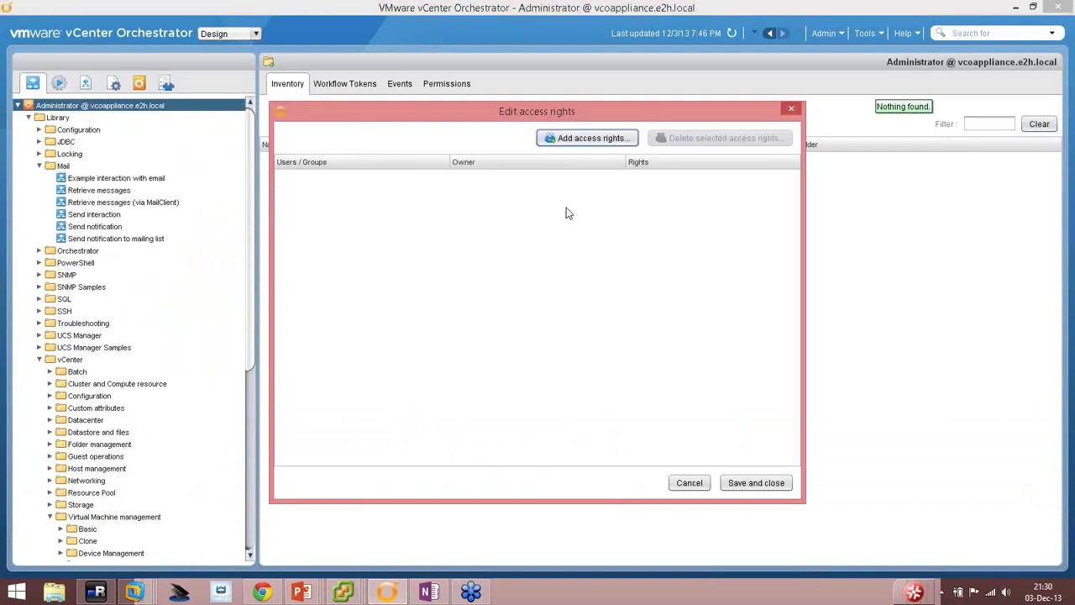
{"action": "left_click", "coordinate": [553, 138]}
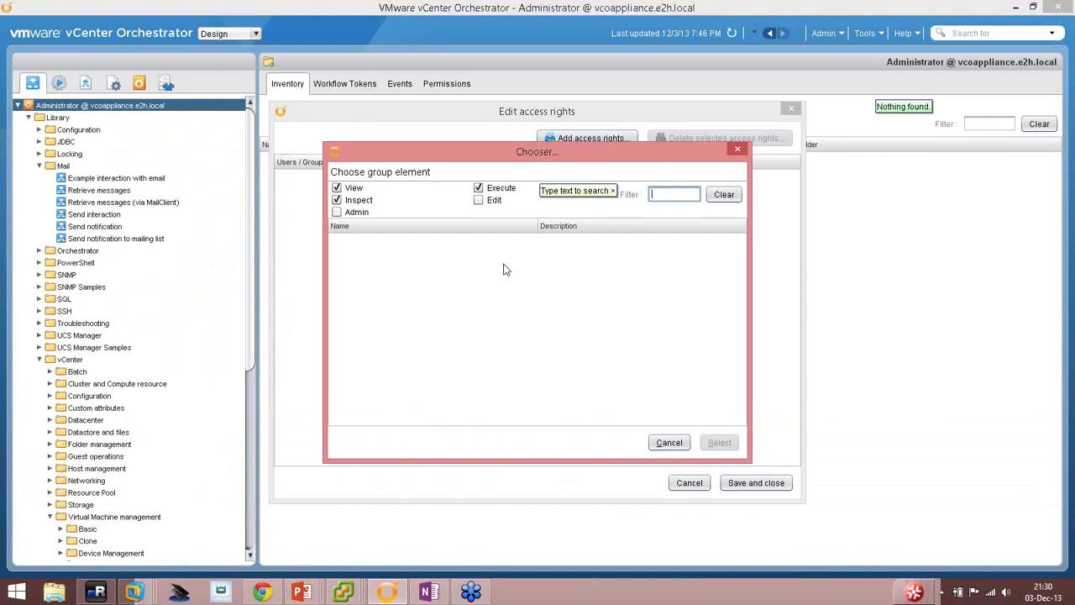
{"action": "left_click", "coordinate": [336, 200]}
{"action": "left_click", "coordinate": [478, 188]}
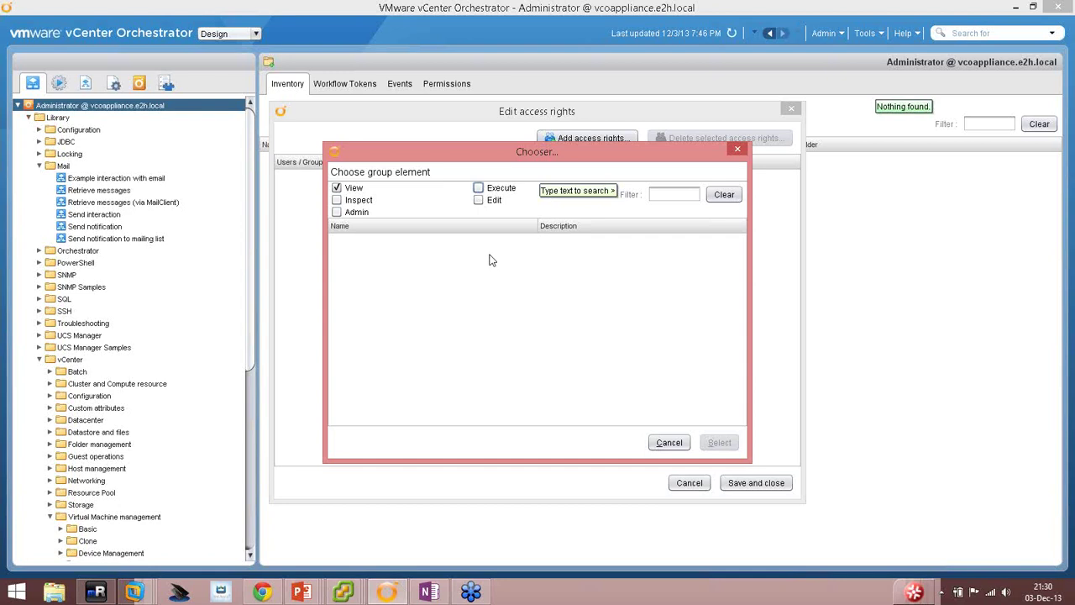
Grant Desarrolladores that View right, save, and open the Arrancar MV y enviar correo workflow.
{"action": "left_click", "coordinate": [664, 193]}
{"action": "type", "text": "dexa"}
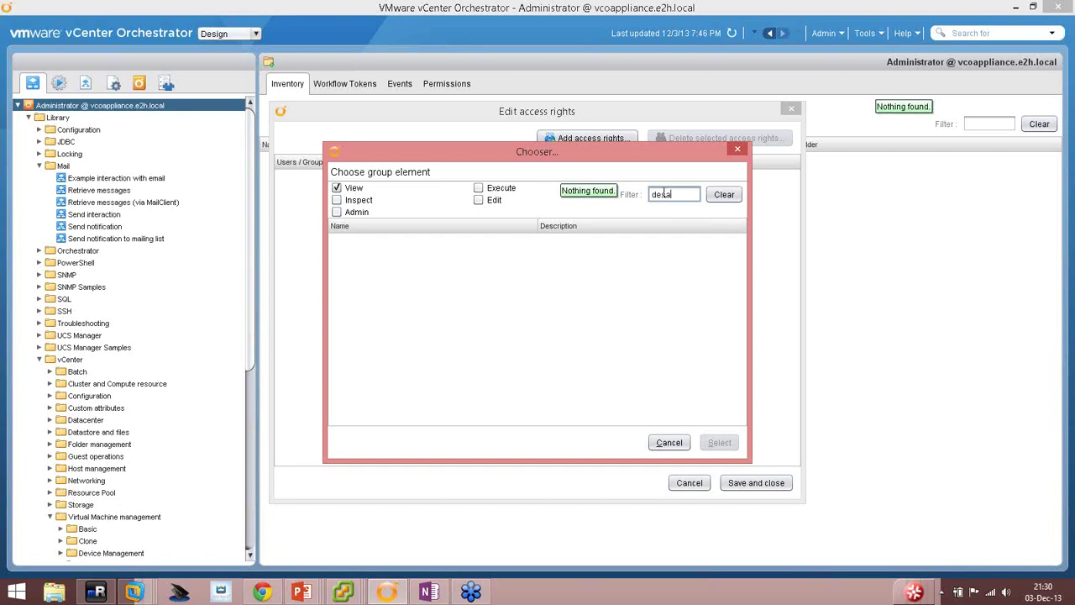
{"action": "type", "text": "rro"}
{"action": "left_click", "coordinate": [403, 241]}
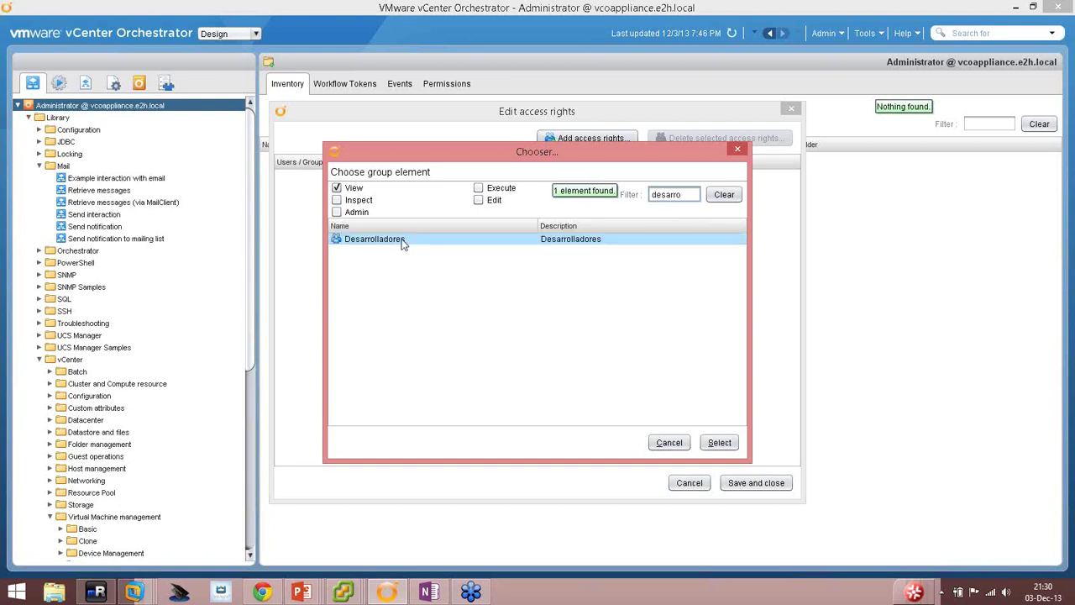
{"action": "double_click", "coordinate": [401, 241]}
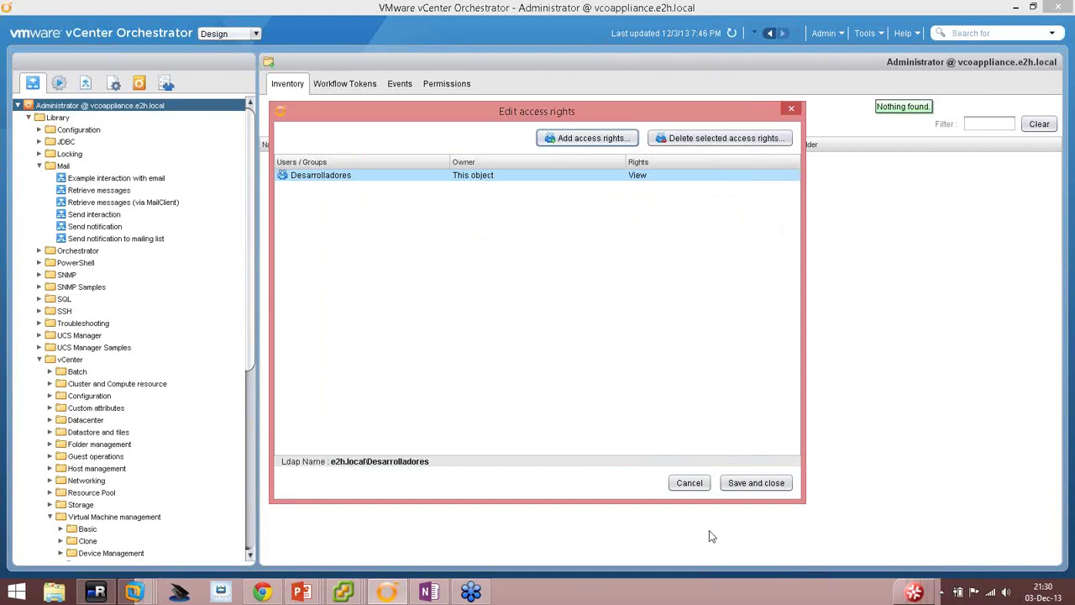
{"action": "left_click", "coordinate": [748, 483]}
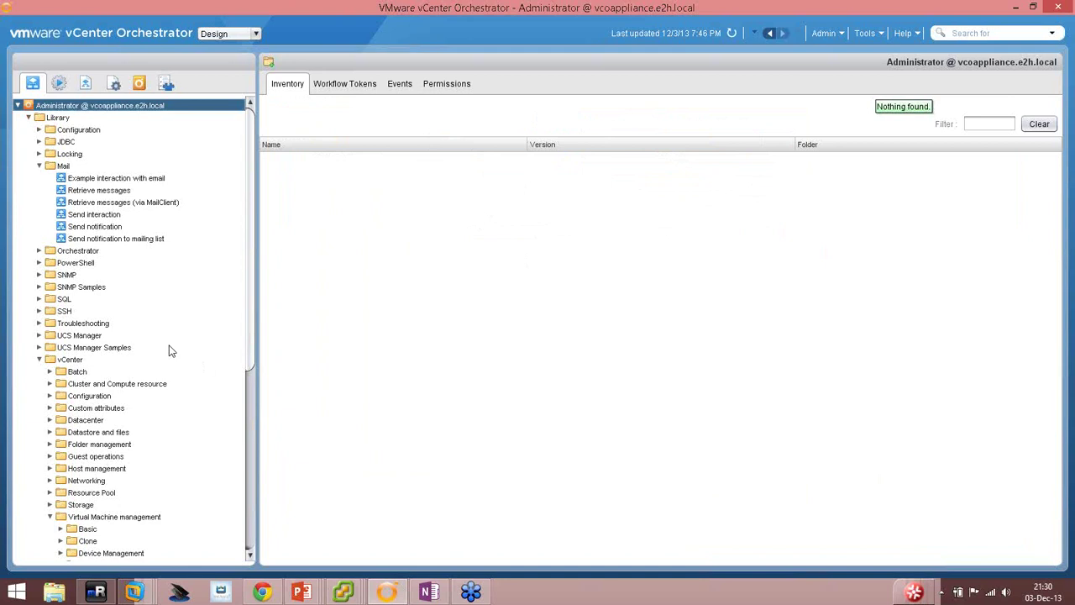
{"action": "scroll", "coordinate": [170, 350], "scroll_direction": "down", "scroll_amount": 8}
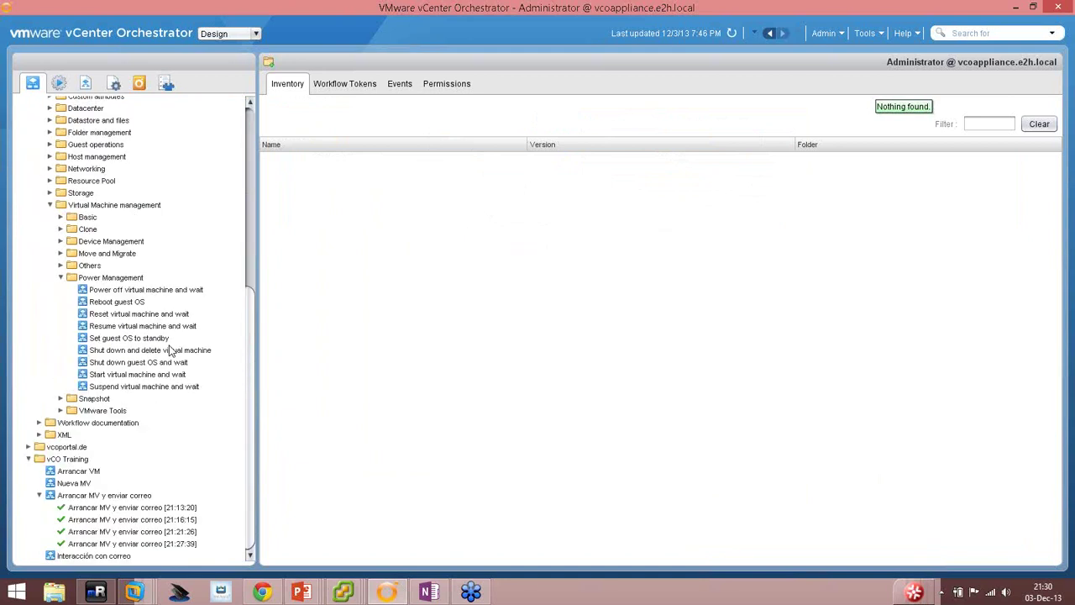
{"action": "left_click", "coordinate": [93, 495]}
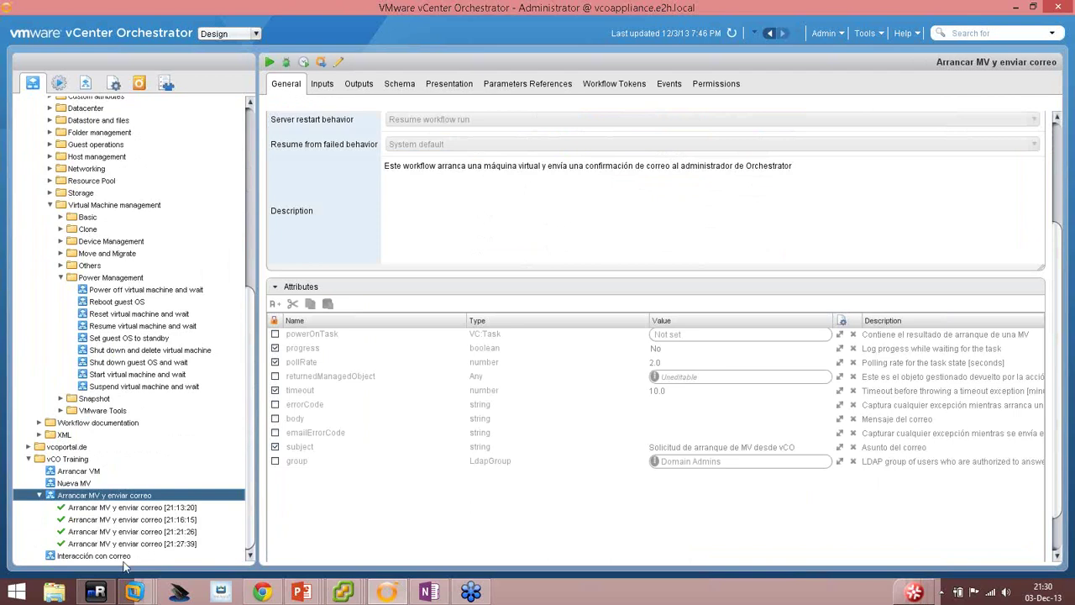
Give Desarrolladores View and Execute rights on the Arrancar MV y enviar correo workflow.
{"action": "right_click", "coordinate": [97, 498]}
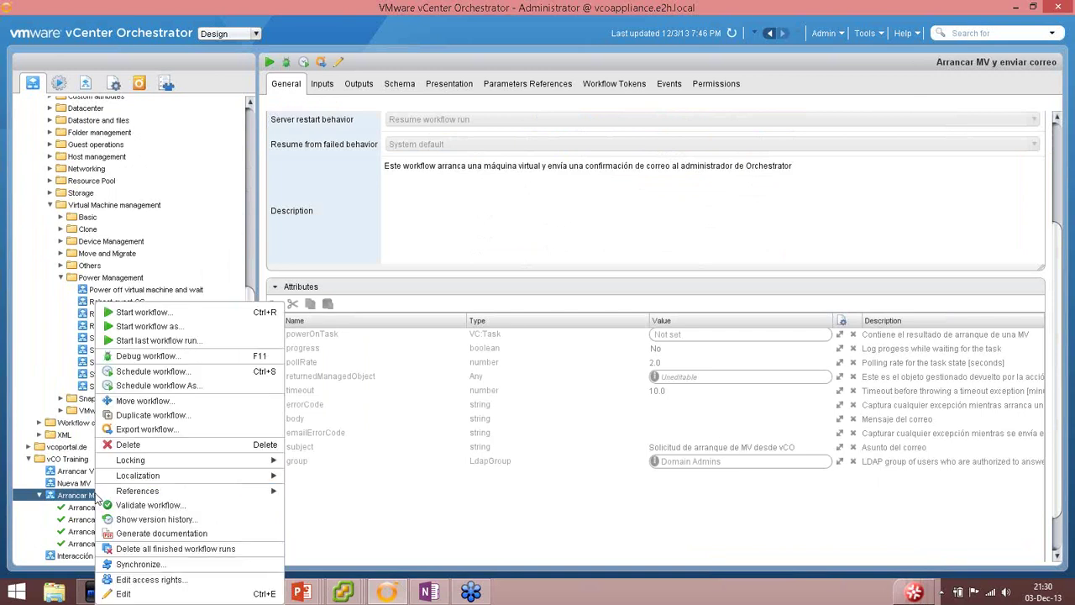
{"action": "left_click", "coordinate": [131, 580]}
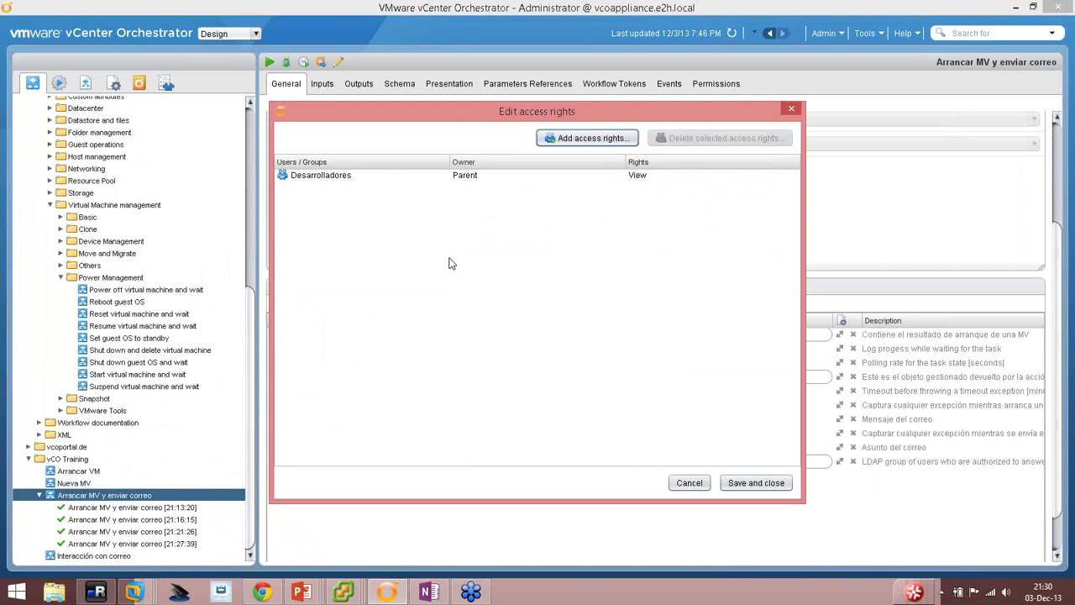
{"action": "left_click", "coordinate": [521, 174]}
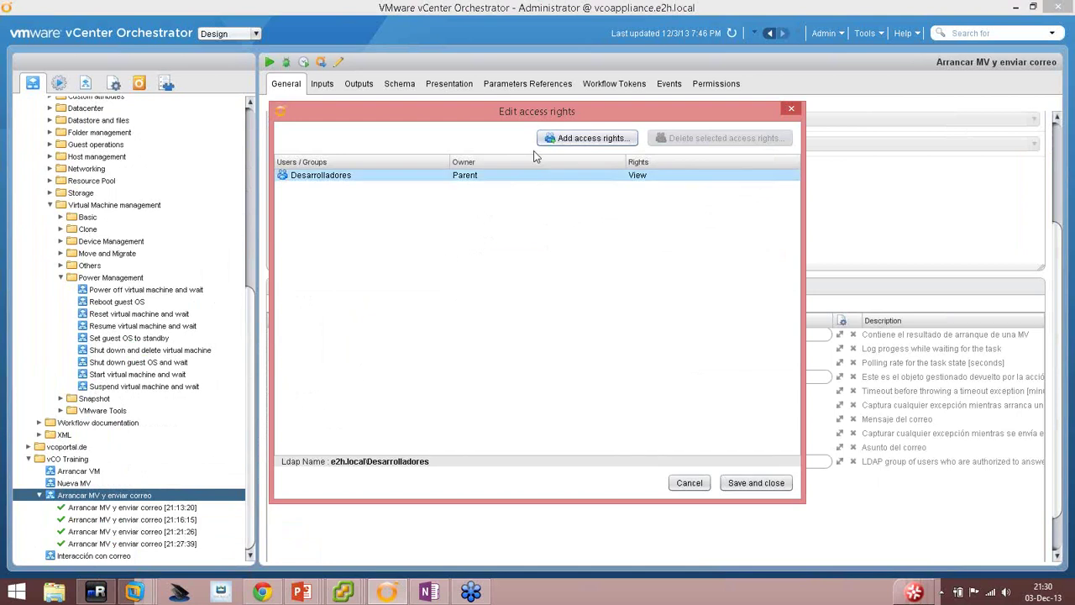
{"action": "left_click", "coordinate": [573, 141]}
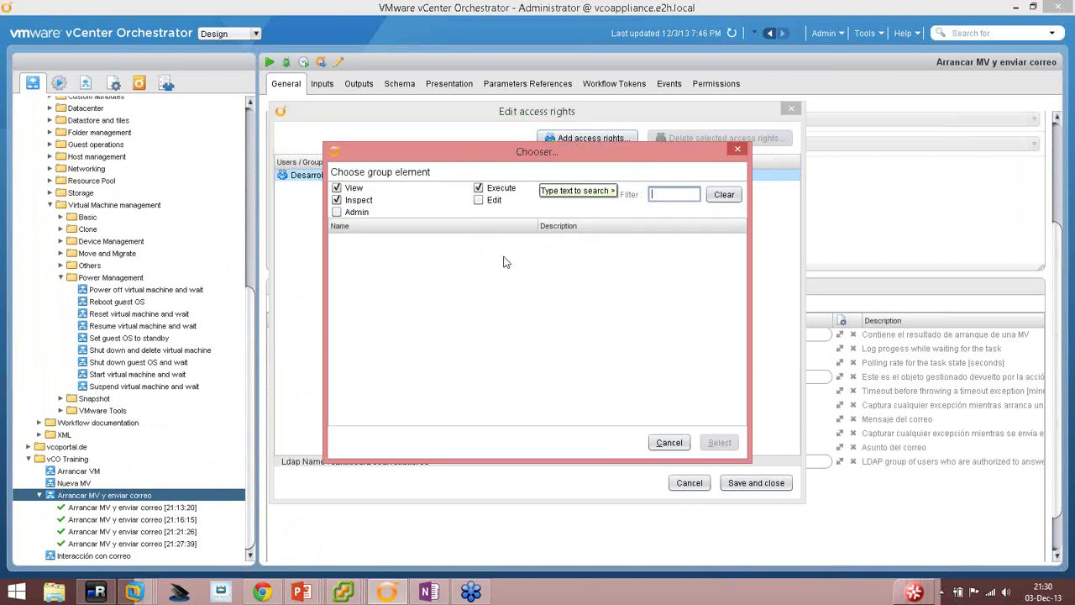
{"action": "left_click", "coordinate": [337, 200]}
{"action": "left_click", "coordinate": [336, 199]}
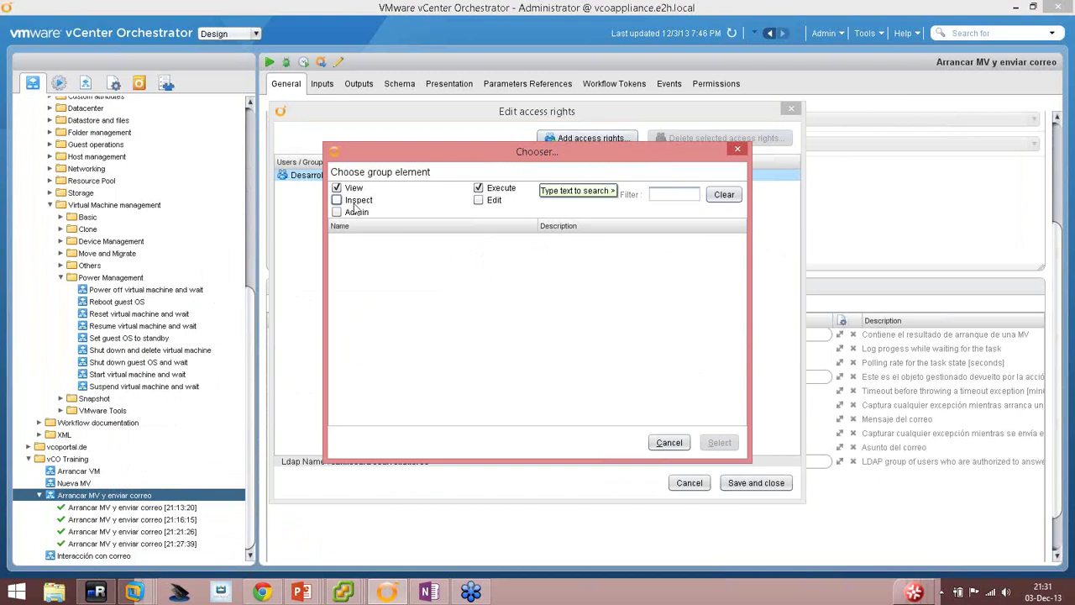
{"action": "left_click", "coordinate": [660, 193]}
{"action": "type", "text": "desarrol"}
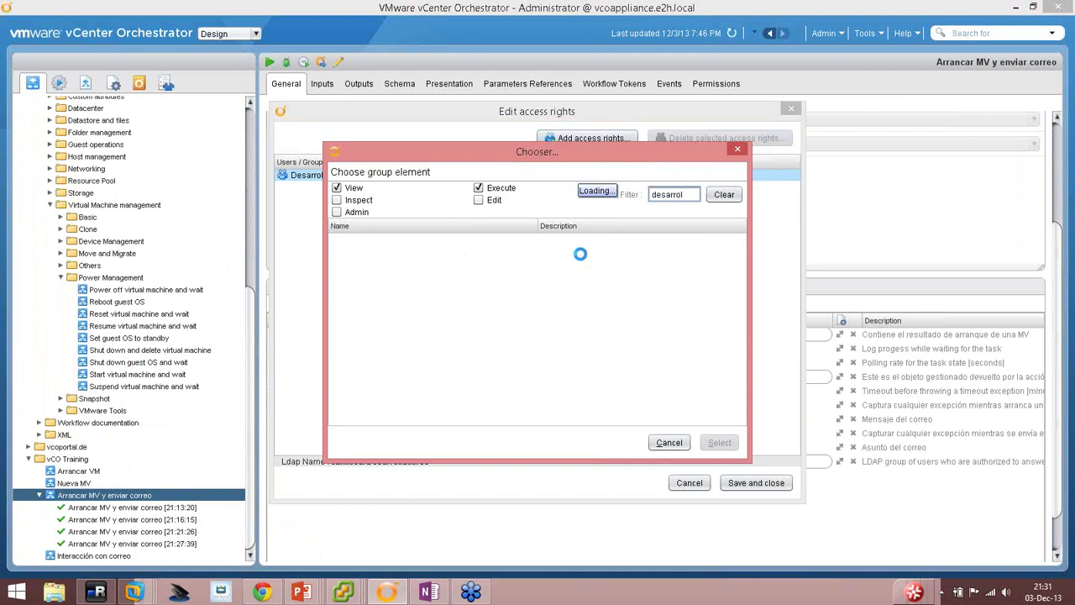
{"action": "double_click", "coordinate": [375, 240]}
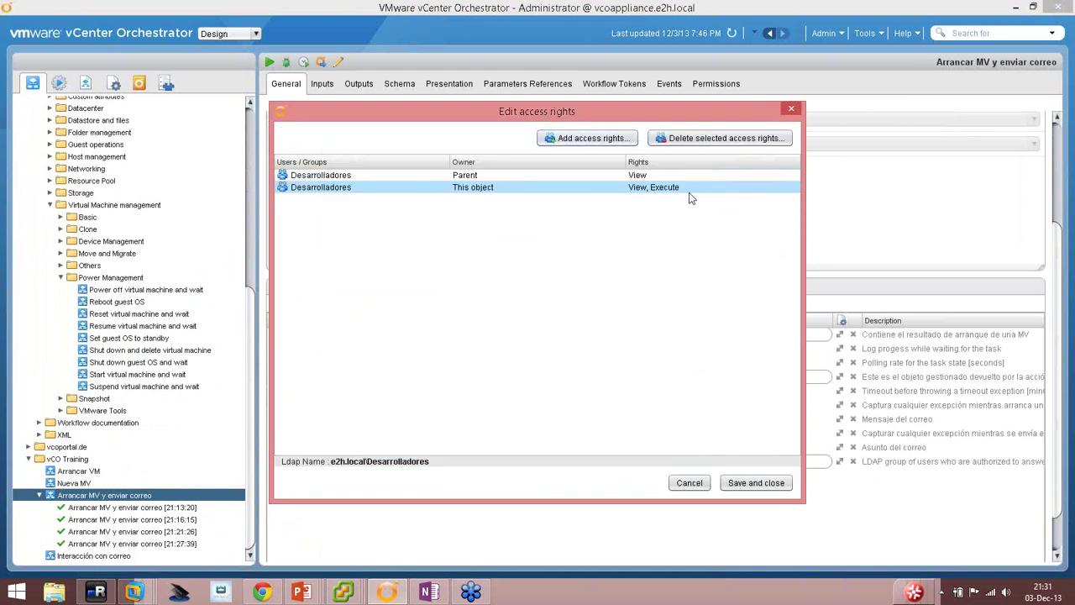
{"action": "left_click", "coordinate": [760, 483]}
Give Desarrolladores View and Execute rights on the Interacción con correo workflow.
{"action": "left_click", "coordinate": [118, 556]}
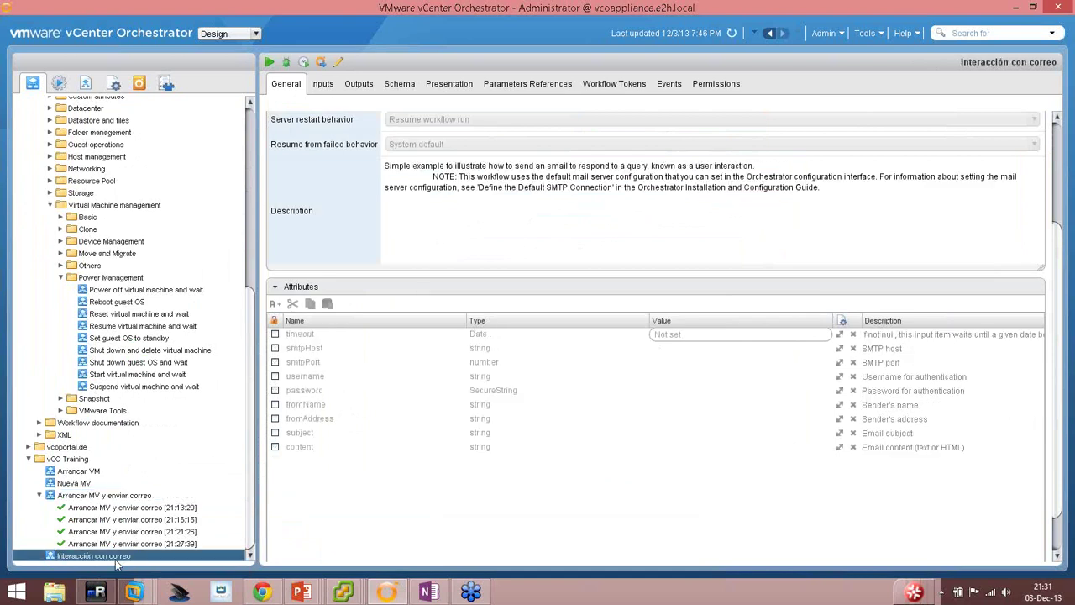
{"action": "right_click", "coordinate": [114, 556]}
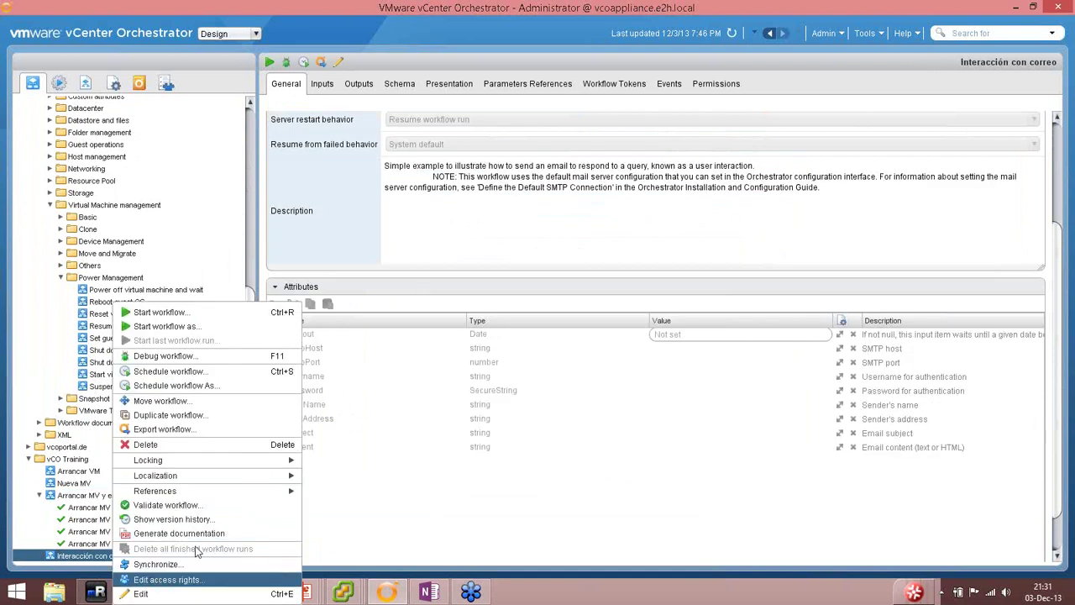
{"action": "left_click", "coordinate": [160, 579]}
{"action": "left_click", "coordinate": [586, 137]}
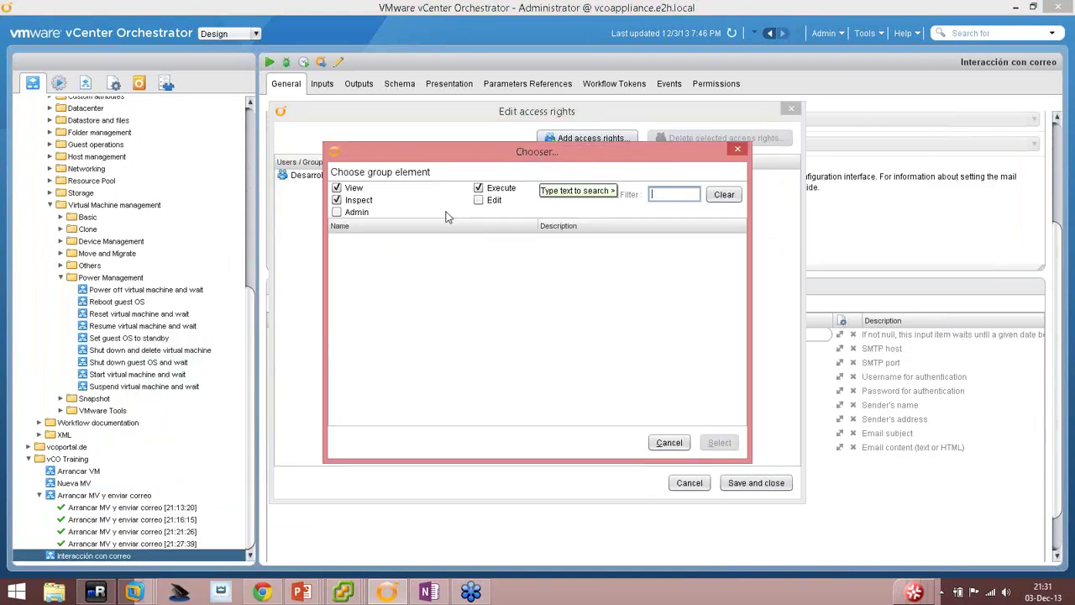
{"action": "left_click", "coordinate": [337, 200]}
{"action": "type", "text": "desa"}
{"action": "type", "text": "rrolladores"}
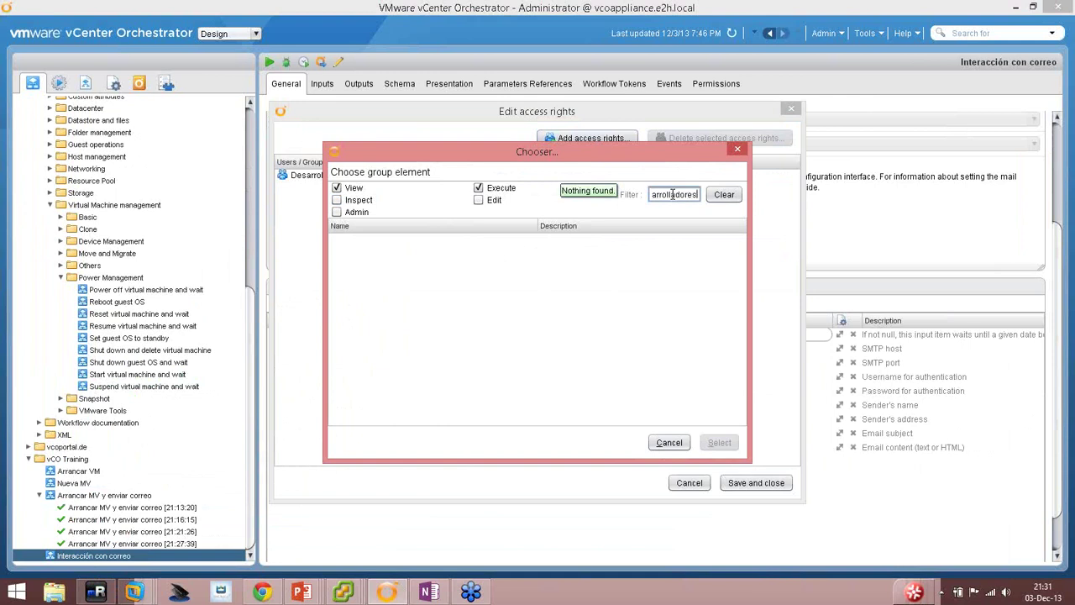
{"action": "left_click", "coordinate": [359, 242]}
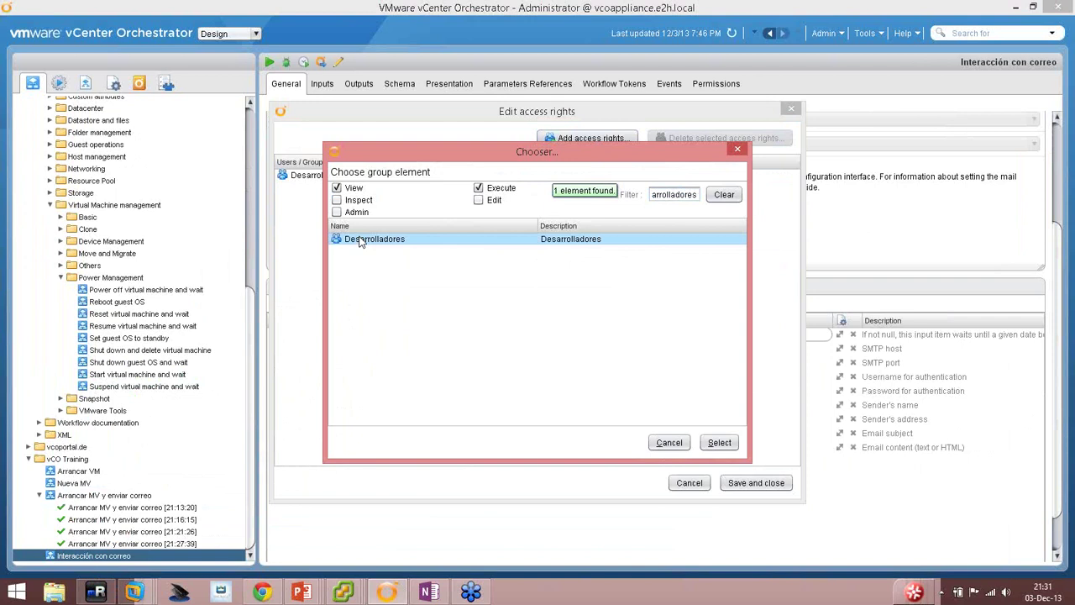
{"action": "double_click", "coordinate": [359, 242]}
{"action": "left_click", "coordinate": [756, 484]}
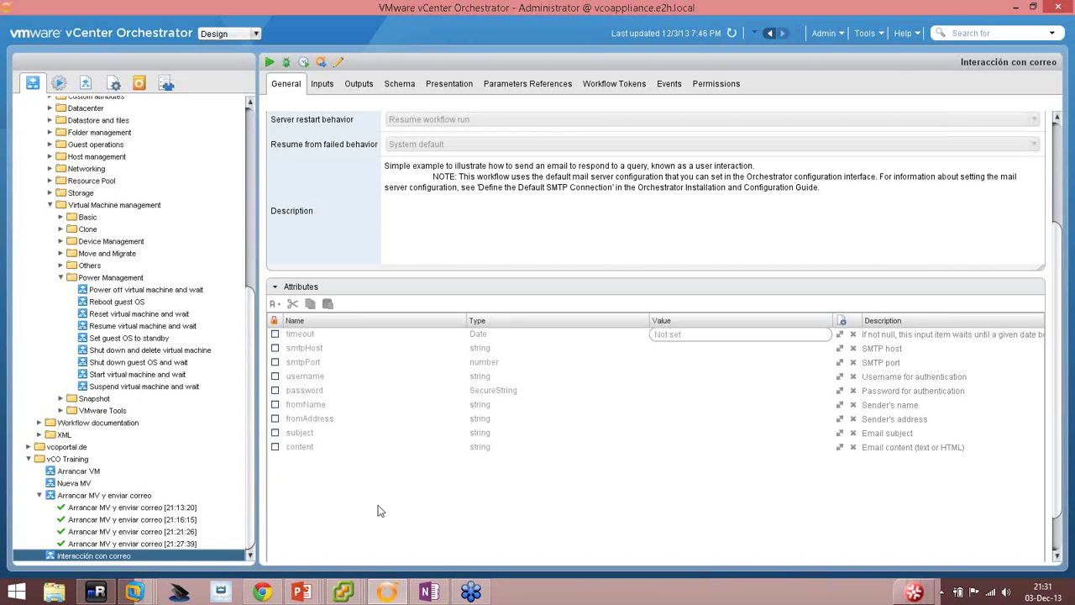
{"action": "left_click", "coordinate": [261, 594]}
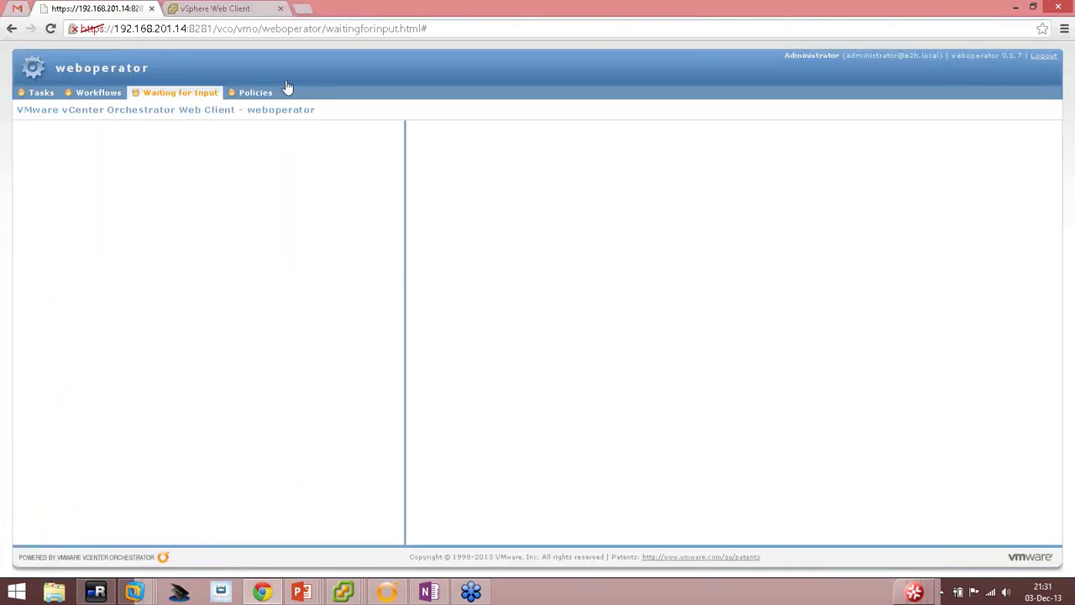
Log out of weboperator and sign back in as the developer domain user.
{"action": "left_click", "coordinate": [1043, 55]}
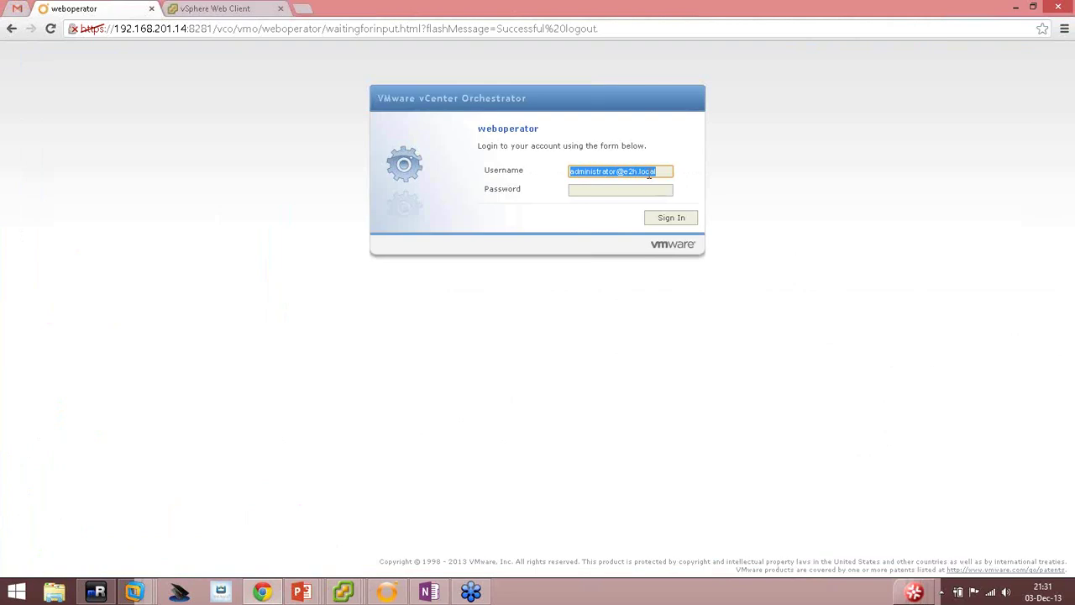
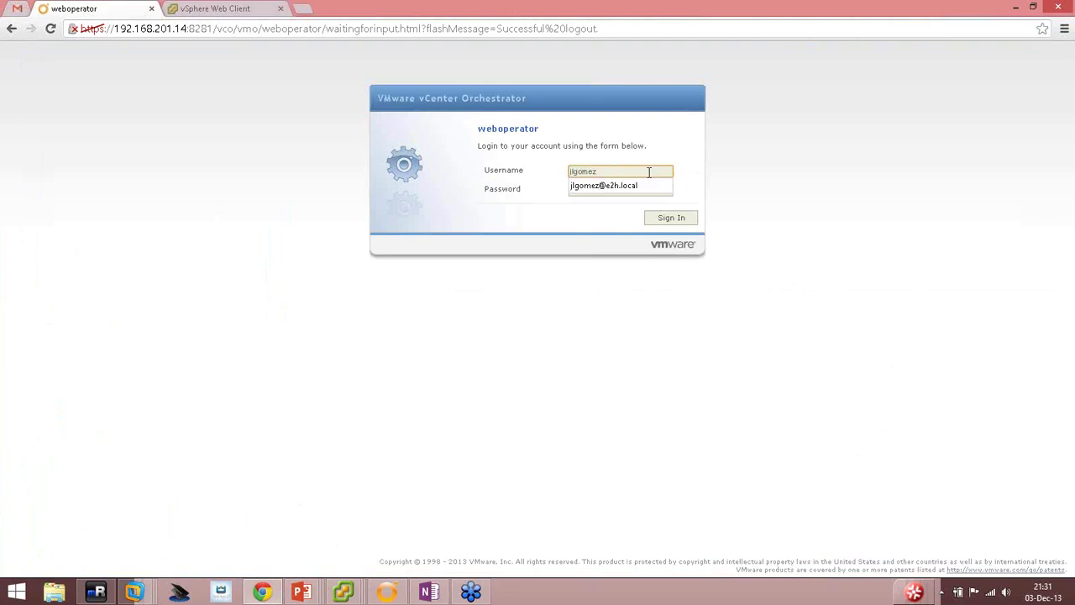
{"action": "key", "text": "Down"}
{"action": "key", "text": "Tab"}
{"action": "key", "text": "Return"}
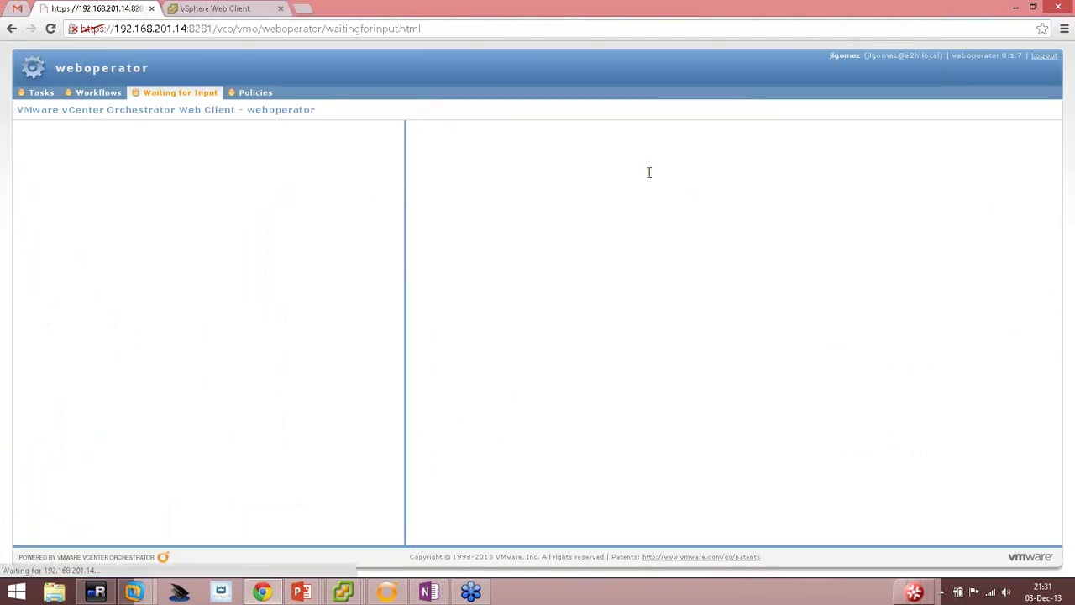
Select Configure Active Directory under Library > Configuration > Authentication > LDAP in Workflows.
{"action": "left_click", "coordinate": [113, 94]}
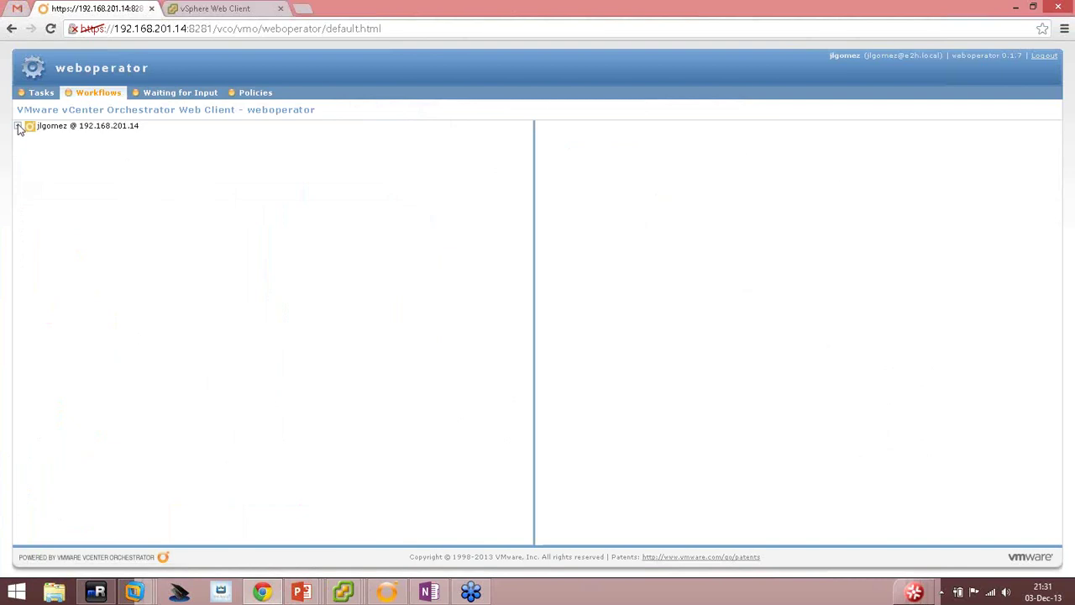
{"action": "left_click", "coordinate": [18, 126]}
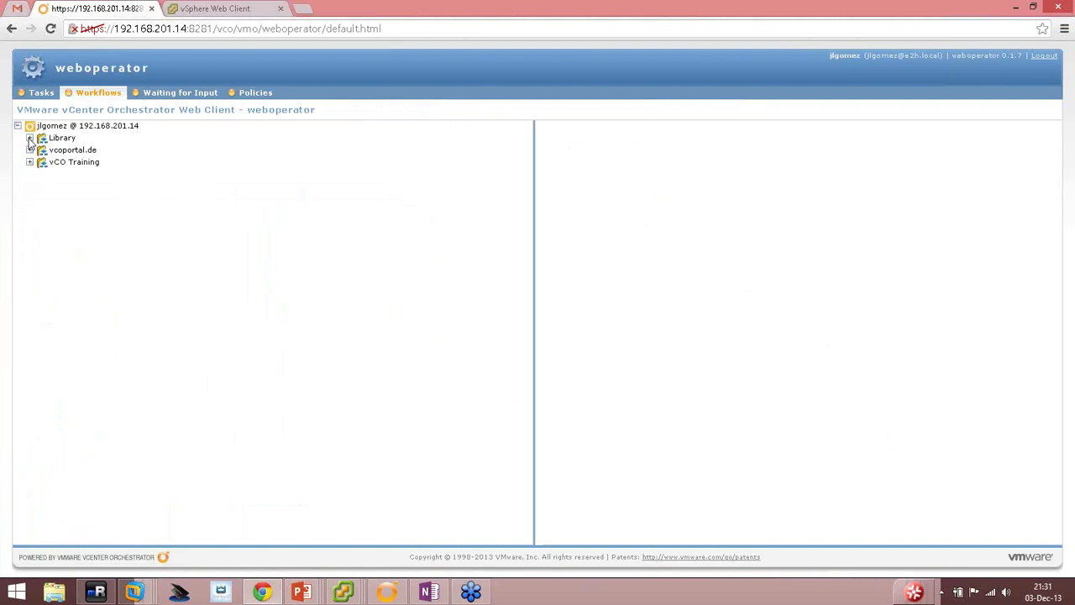
{"action": "left_click", "coordinate": [30, 138]}
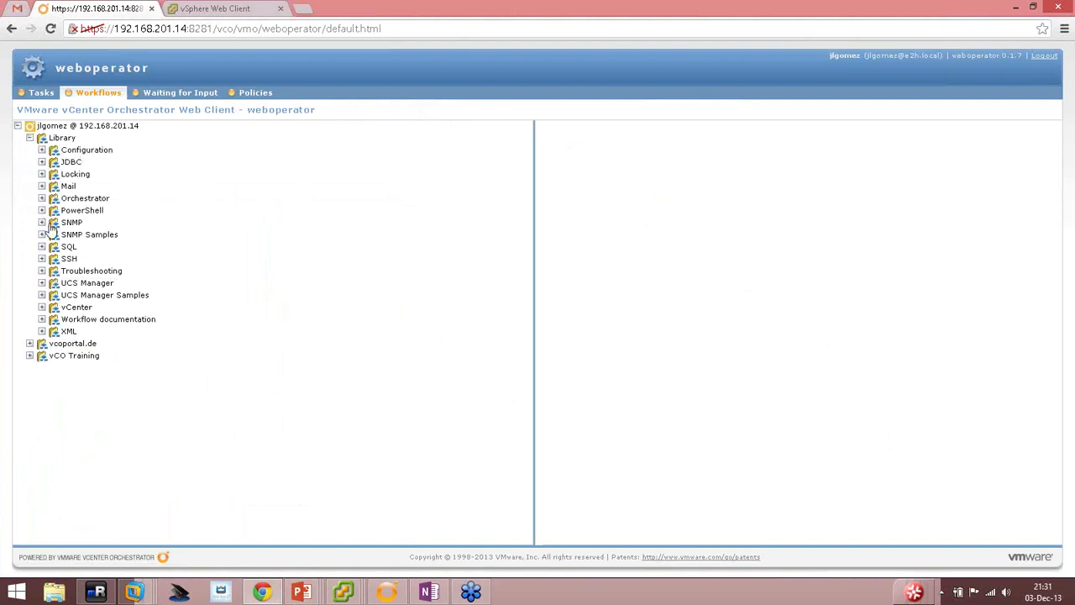
{"action": "left_click", "coordinate": [41, 150]}
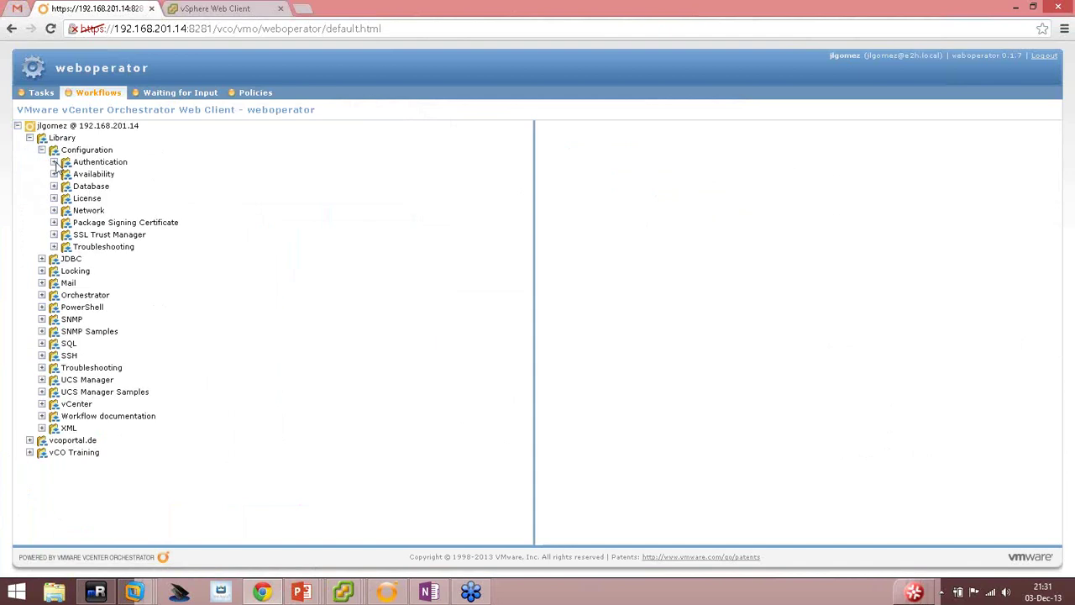
{"action": "left_click", "coordinate": [54, 162]}
{"action": "left_click", "coordinate": [66, 174]}
{"action": "left_click", "coordinate": [135, 186]}
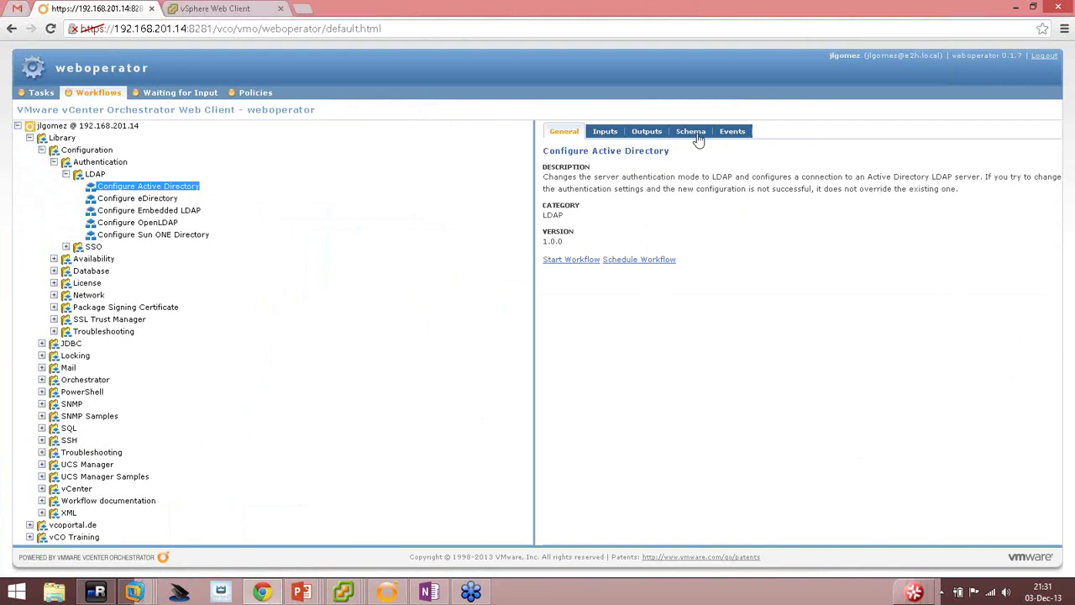
Browse the workflow's Schema, Outputs, Inputs, General and Events views, ending on the schema.
{"action": "left_click", "coordinate": [696, 136]}
{"action": "left_click", "coordinate": [648, 135]}
{"action": "left_click", "coordinate": [606, 132]}
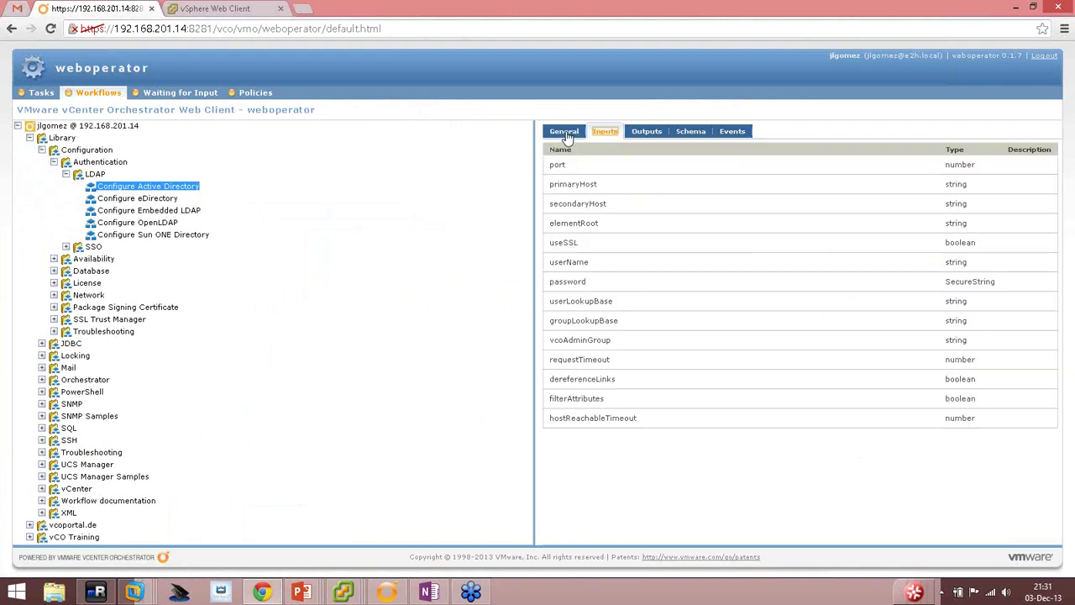
{"action": "left_click", "coordinate": [563, 132]}
{"action": "left_click", "coordinate": [727, 139]}
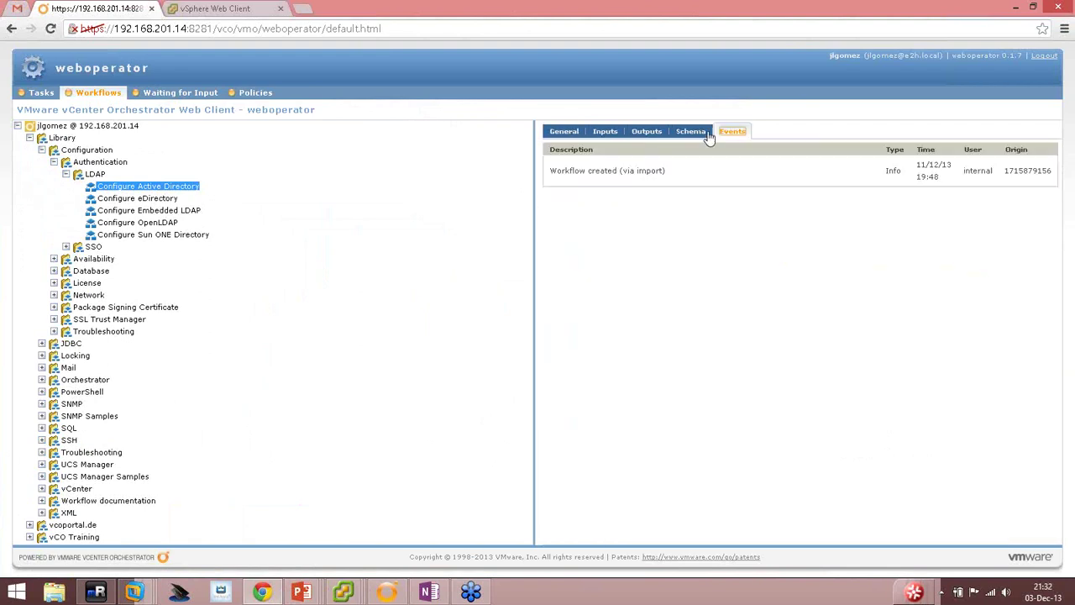
{"action": "left_click", "coordinate": [692, 135]}
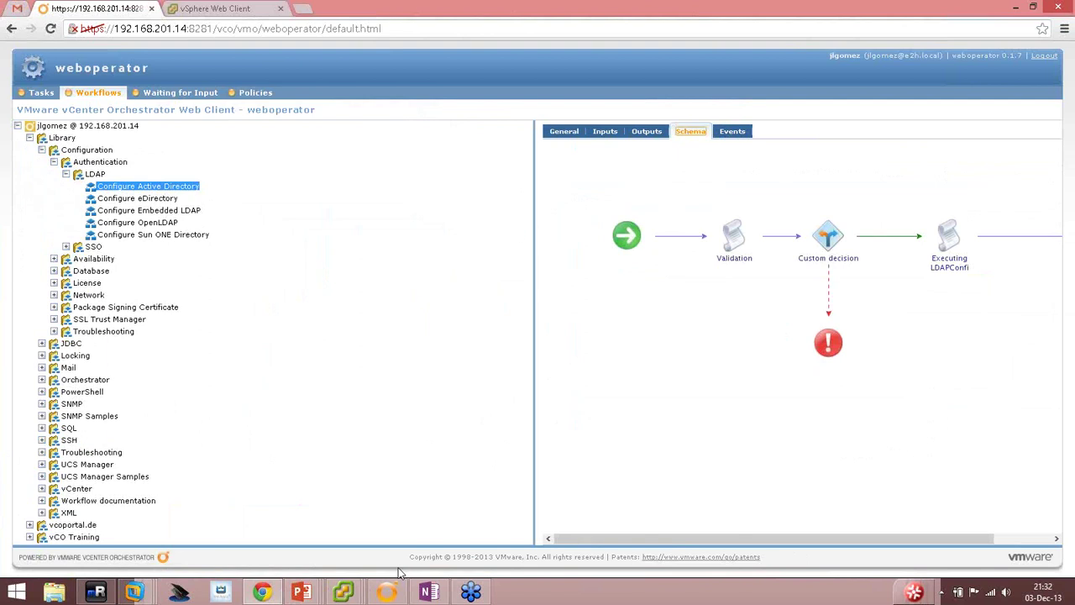
{"action": "key", "text": "super"}
{"action": "type", "text": "orch"}
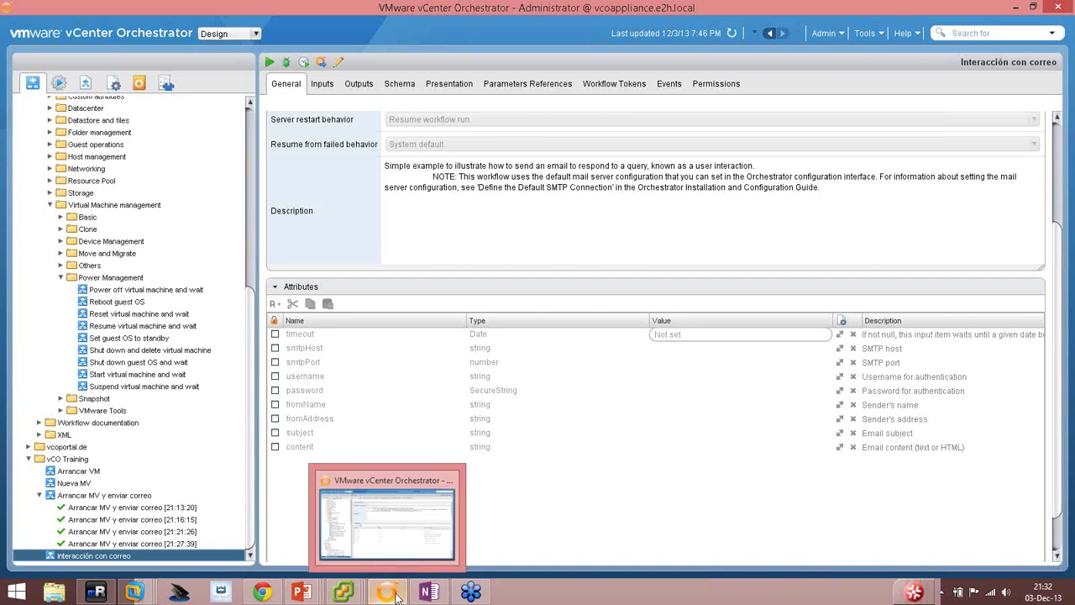
Launch a second Orchestrator client and log in with the developer domain user's name and password.
{"action": "right_click", "coordinate": [397, 593]}
{"action": "left_click", "coordinate": [378, 526]}
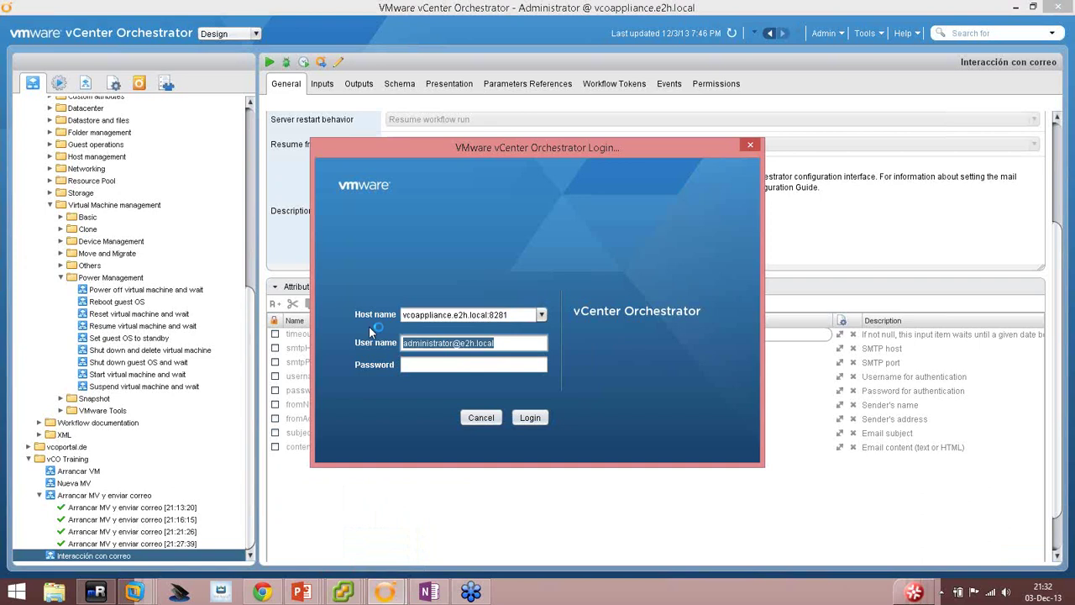
{"action": "key", "text": "Delete"}
{"action": "key", "text": "Delete"}
{"action": "key", "text": "Delete"}
{"action": "key", "text": "Delete"}
{"action": "key", "text": "Delete"}
{"action": "key", "text": "Delete"}
{"action": "key", "text": "Delete"}
{"action": "key", "text": "Delete"}
{"action": "key", "text": "Delete"}
{"action": "key", "text": "Delete"}
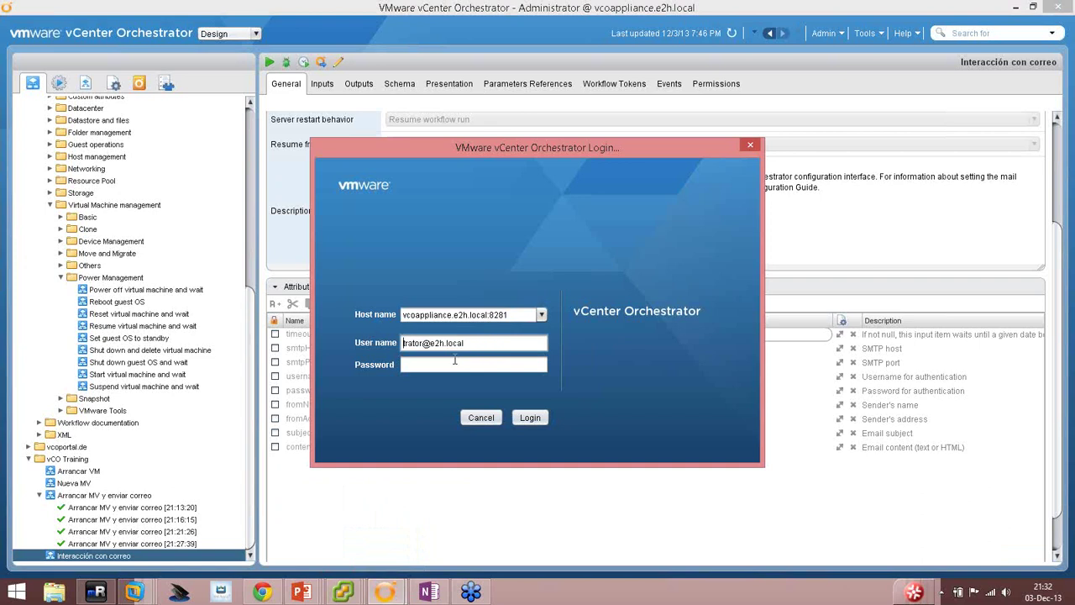
{"action": "key", "text": "Delete"}
{"action": "key", "text": "Delete"}
{"action": "key", "text": "Delete"}
{"action": "key", "text": "Tab"}
{"action": "type", "text": "*********"}
{"action": "key", "text": "Return"}
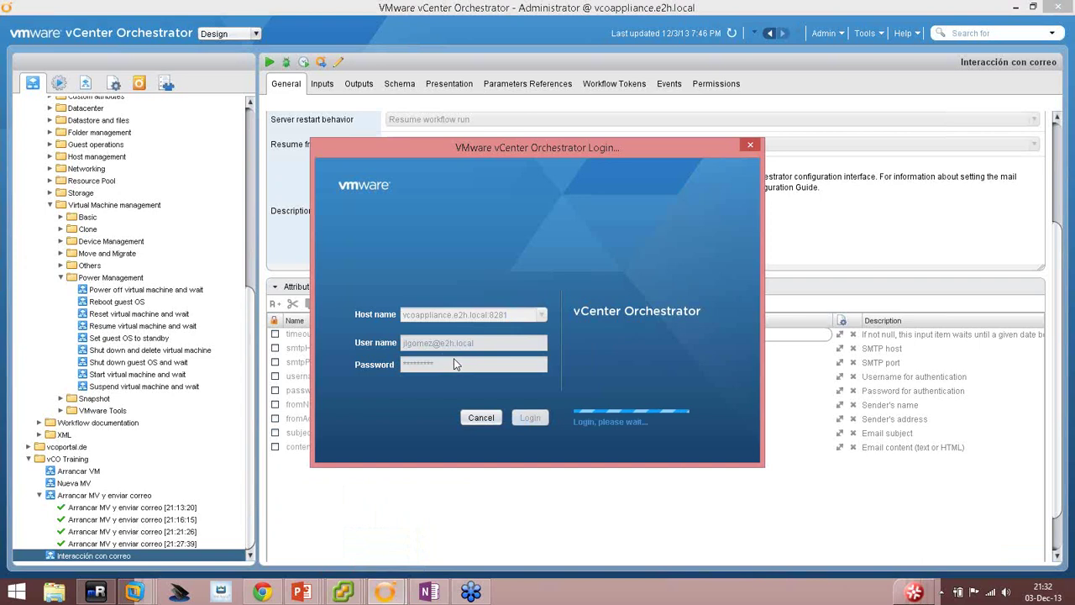
{"action": "left_click", "coordinate": [263, 592]}
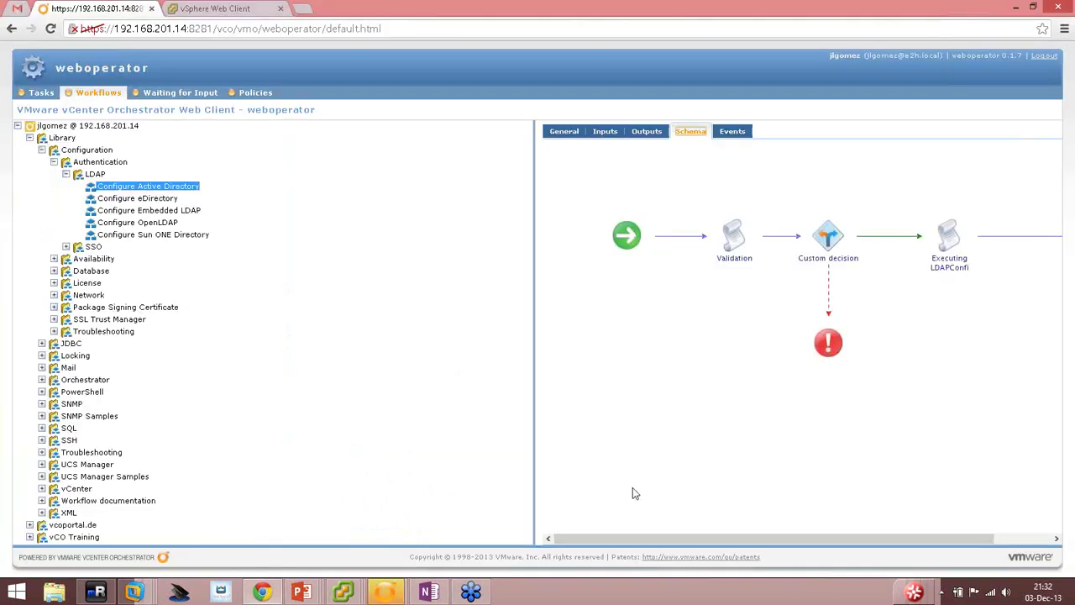
Try starting Configure Active Directory, get 'You don't have access to this workflow', and dismiss the error.
{"action": "left_click", "coordinate": [562, 132]}
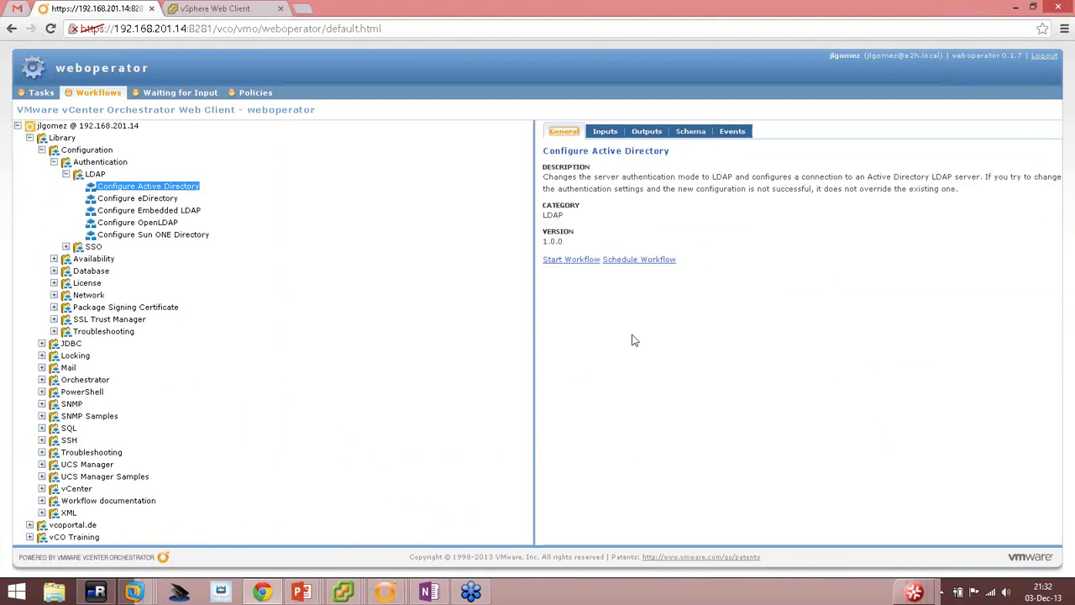
{"action": "left_click", "coordinate": [560, 260]}
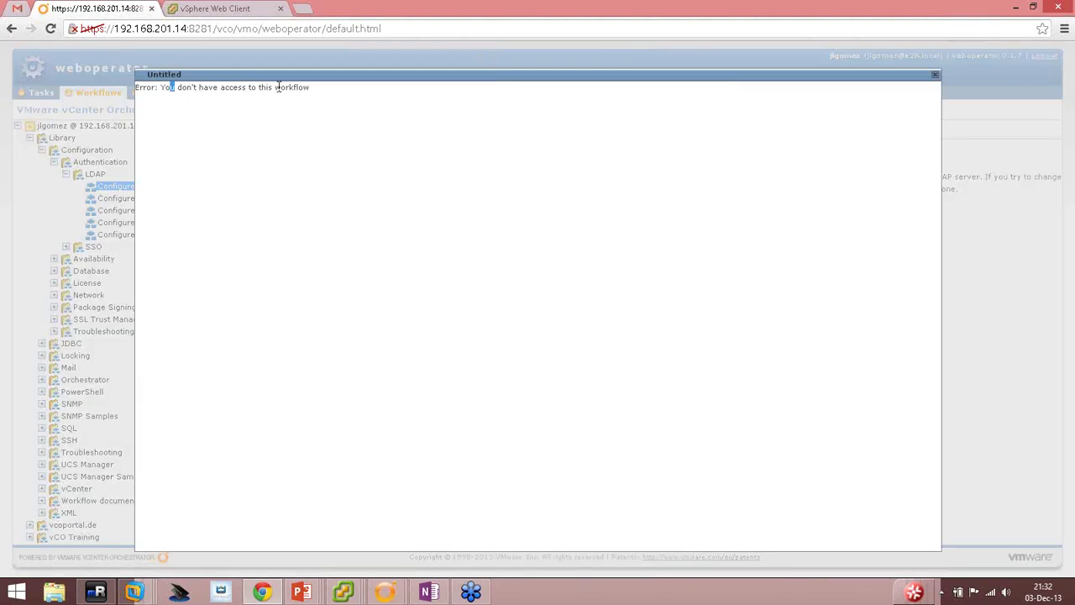
{"action": "left_click_drag", "start_coordinate": [278, 86], "coordinate": [289, 87]}
{"action": "left_click", "coordinate": [814, 136]}
{"action": "key", "text": "Escape"}
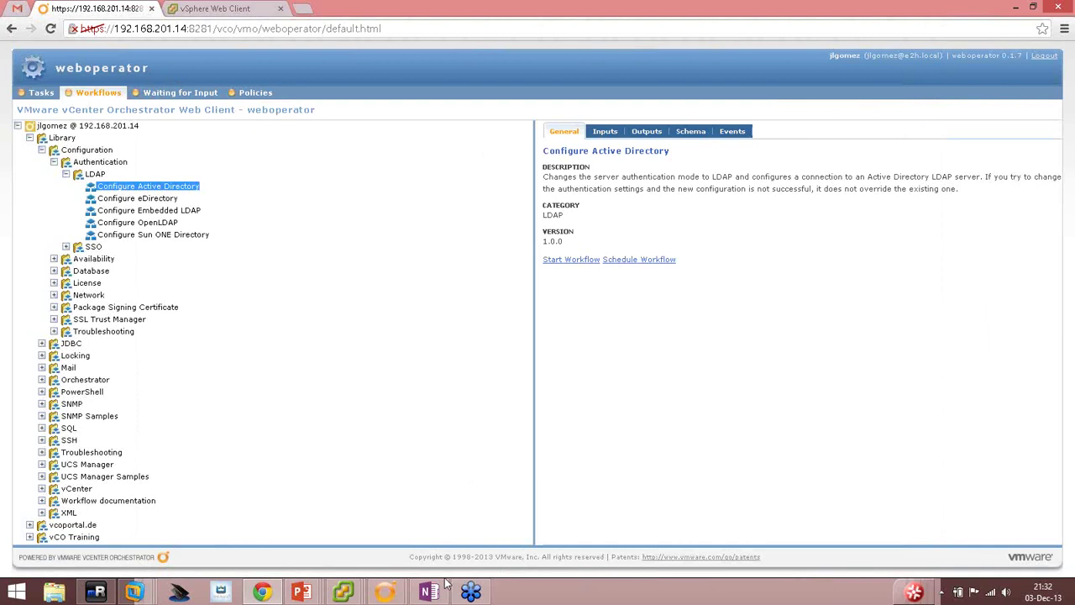
In the developer user's Orchestrator client, switch the mode to Design and then back to Run.
{"action": "mouse_move", "coordinate": [385, 592]}
{"action": "left_click", "coordinate": [458, 537]}
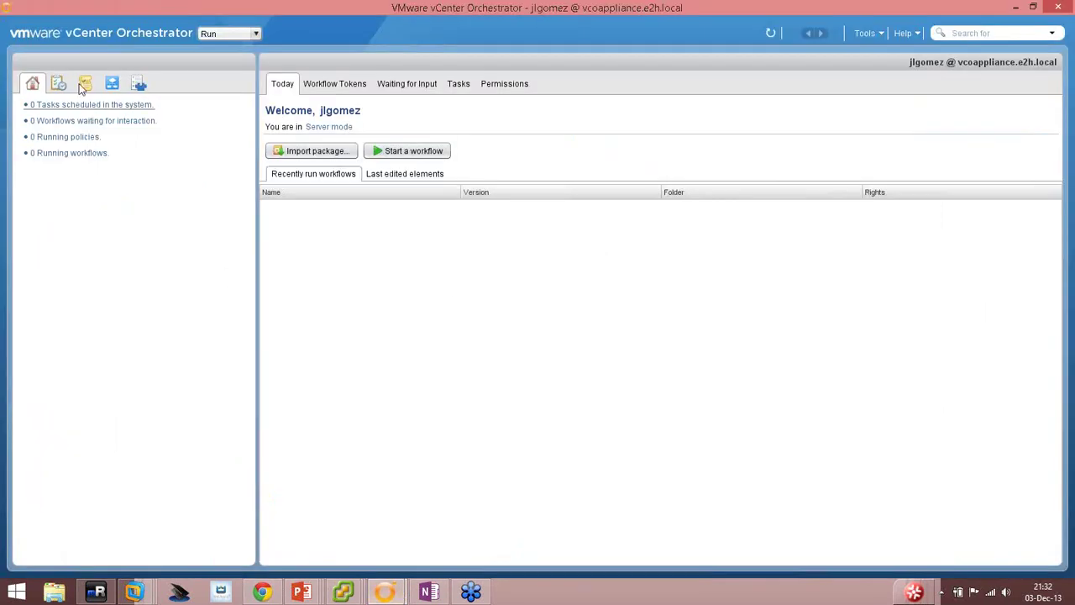
{"action": "left_click", "coordinate": [229, 34]}
{"action": "left_click", "coordinate": [214, 60]}
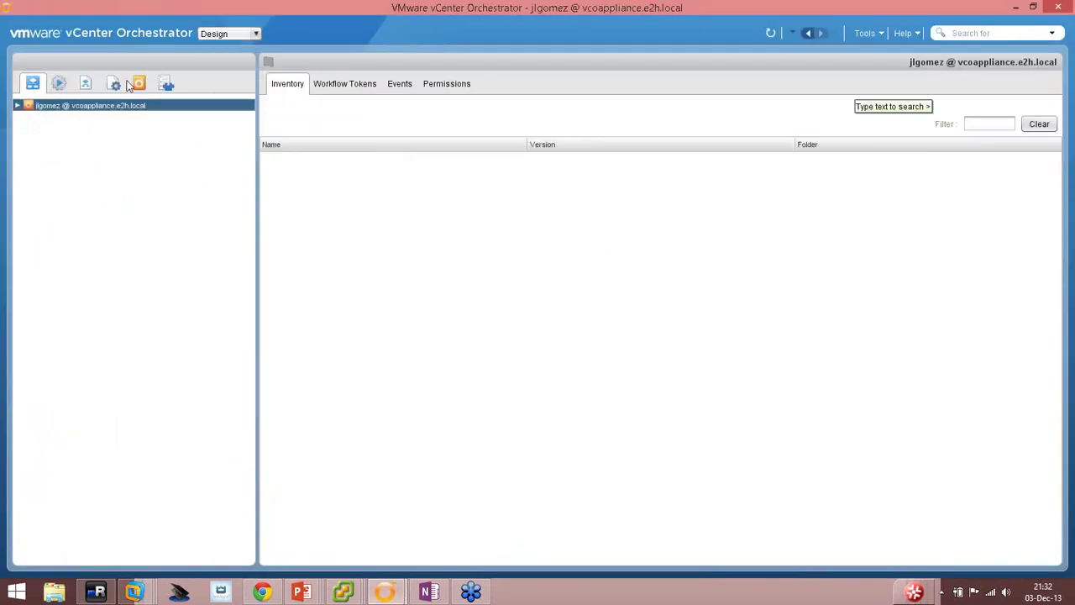
{"action": "left_click", "coordinate": [235, 34]}
{"action": "left_click", "coordinate": [220, 46]}
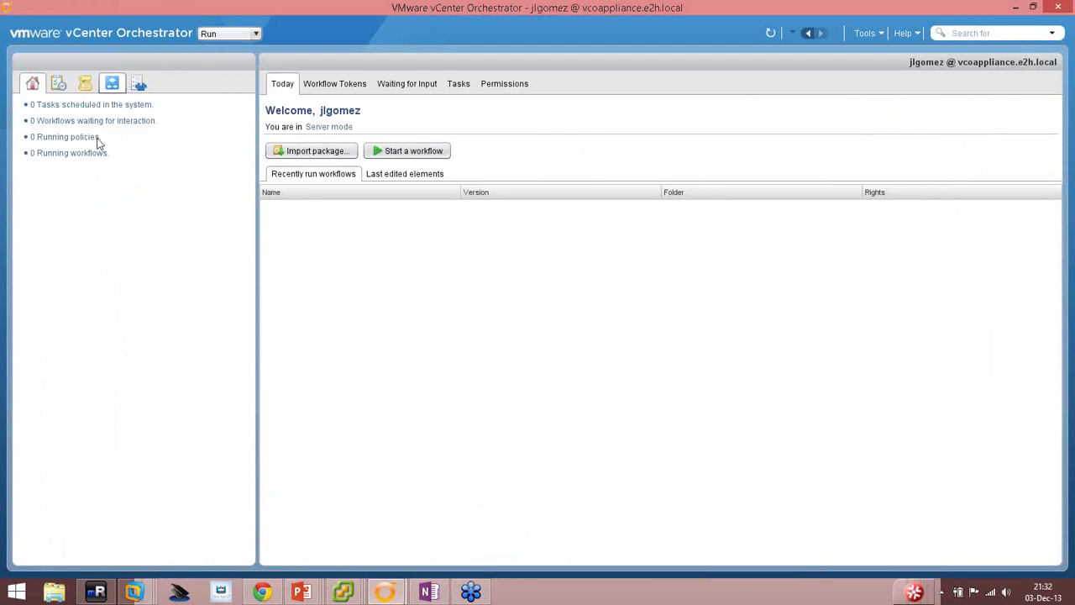
Open Fill batch configuration elements under Library > vCenter > Batch and check its Inputs and Outputs.
{"action": "left_click", "coordinate": [112, 82]}
{"action": "left_click", "coordinate": [18, 105]}
{"action": "left_click", "coordinate": [28, 117]}
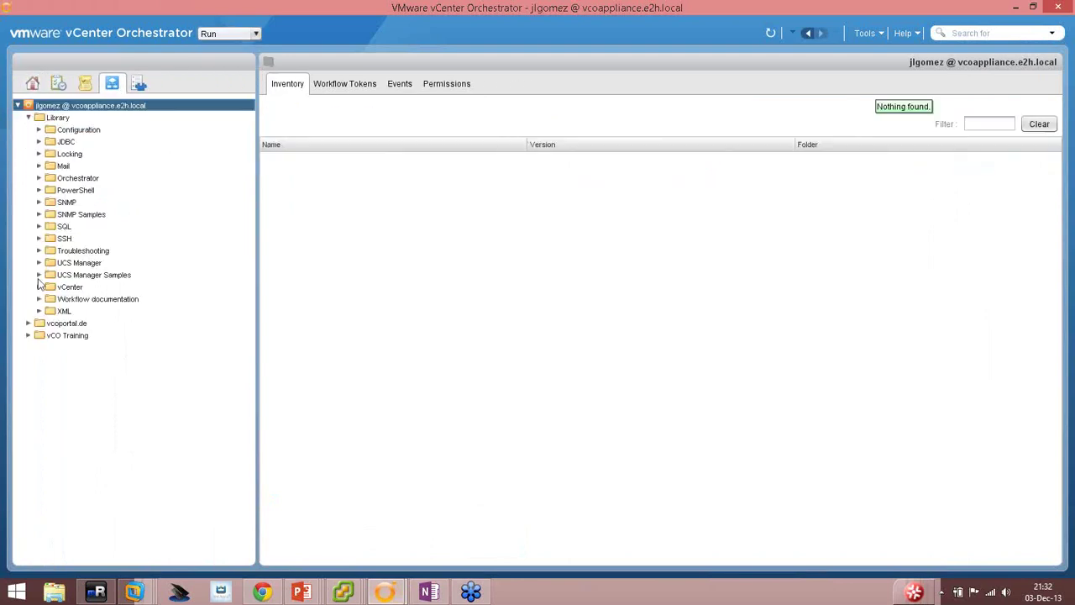
{"action": "left_click", "coordinate": [38, 287]}
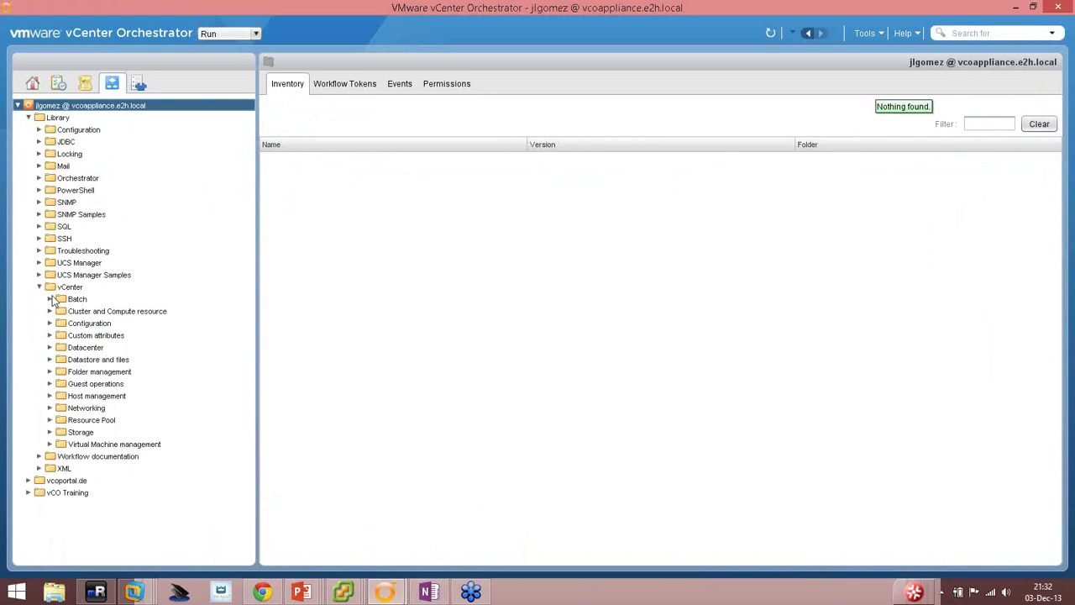
{"action": "left_click", "coordinate": [49, 299]}
{"action": "left_click", "coordinate": [97, 312]}
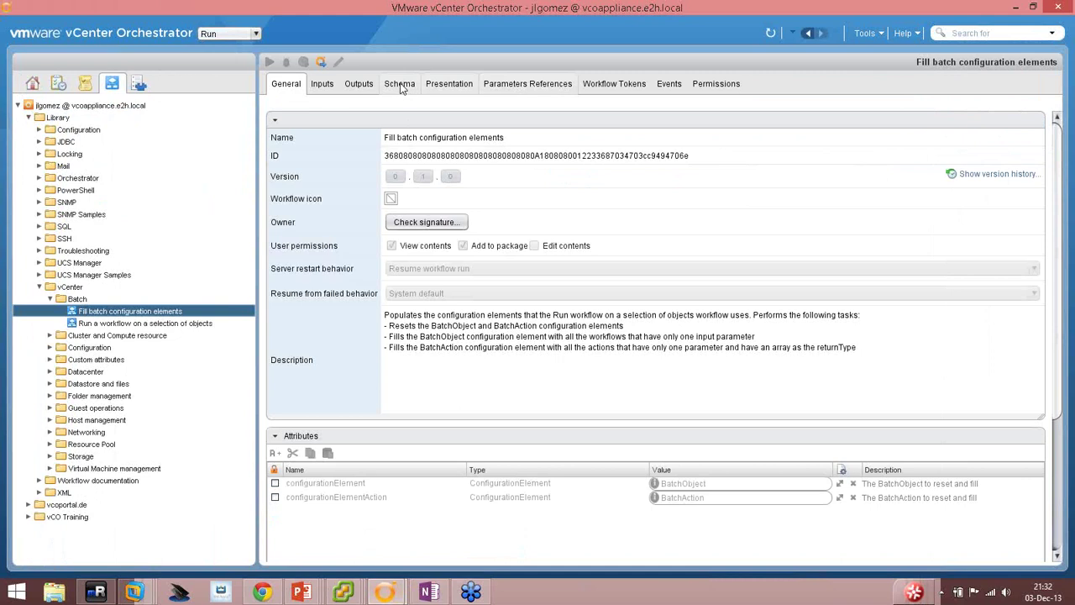
{"action": "left_click", "coordinate": [324, 84]}
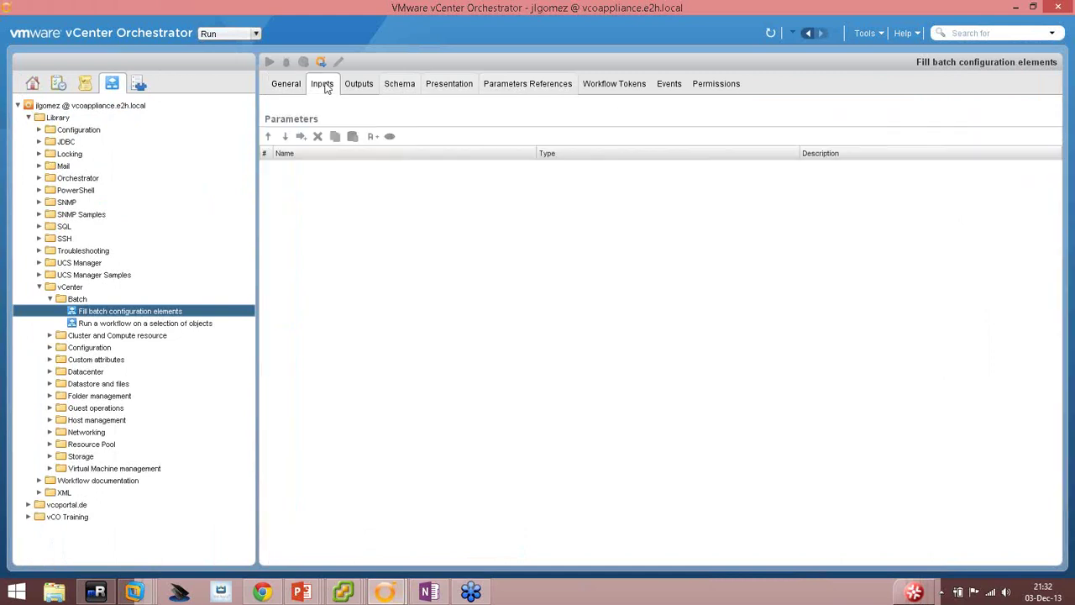
{"action": "left_click", "coordinate": [359, 84]}
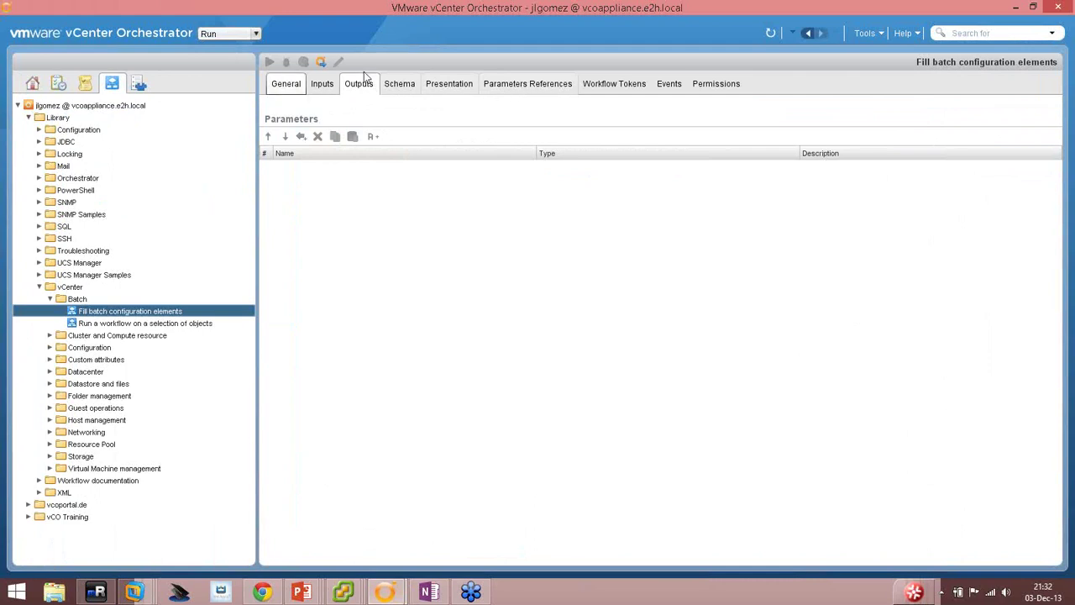
{"action": "mouse_move", "coordinate": [385, 592]}
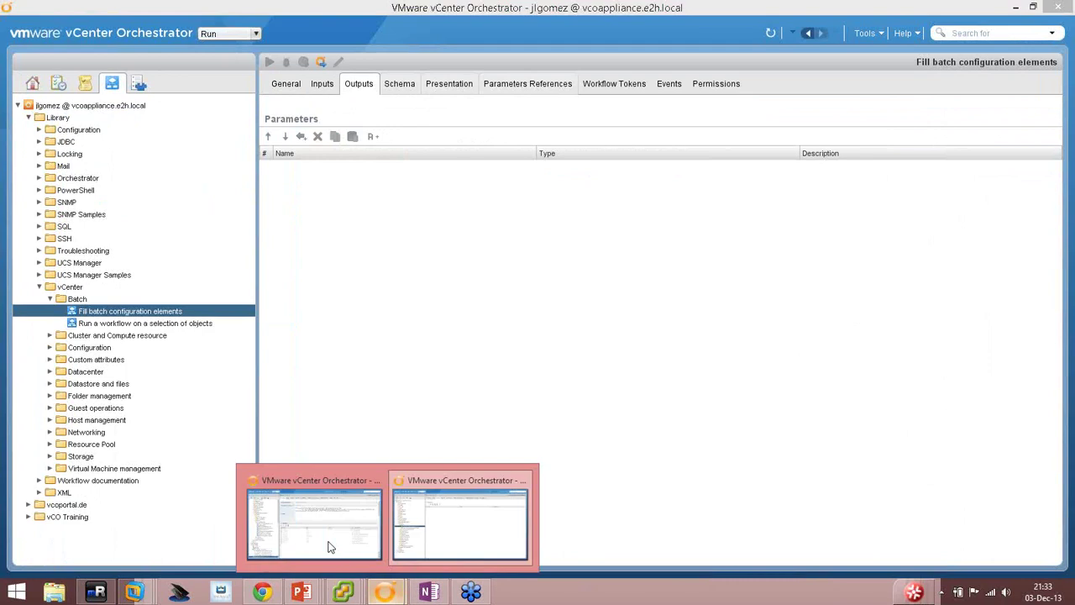
{"action": "left_click", "coordinate": [328, 542]}
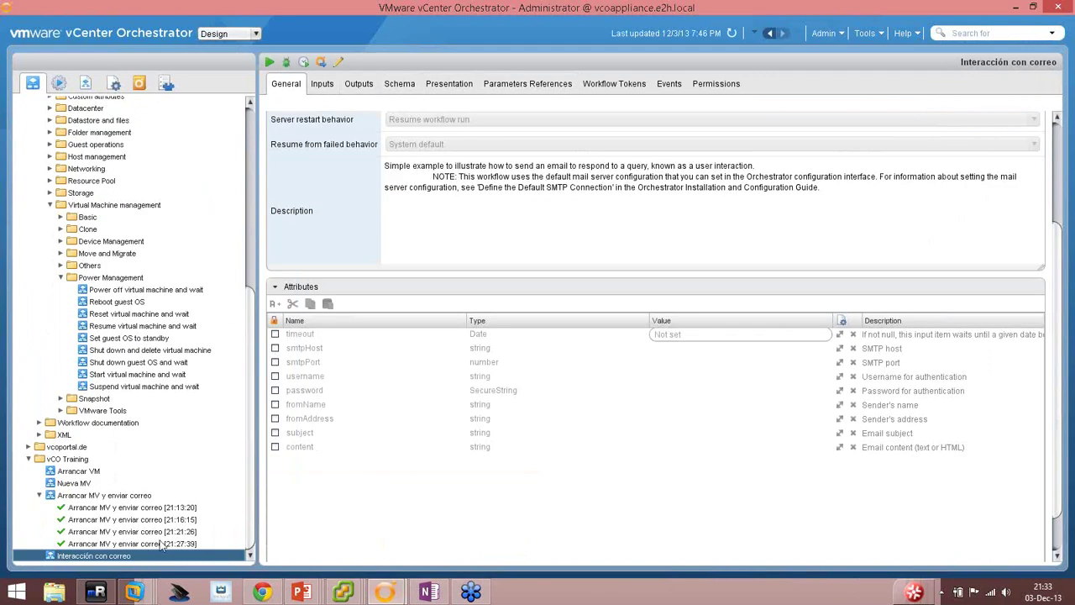
{"action": "right_click", "coordinate": [108, 562]}
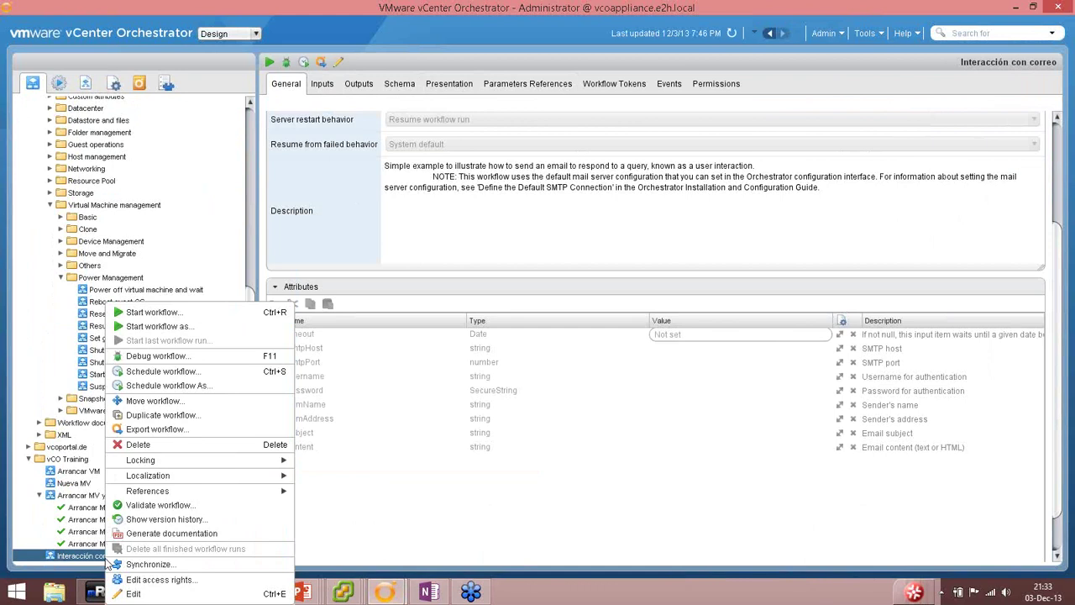
{"action": "left_click", "coordinate": [160, 579]}
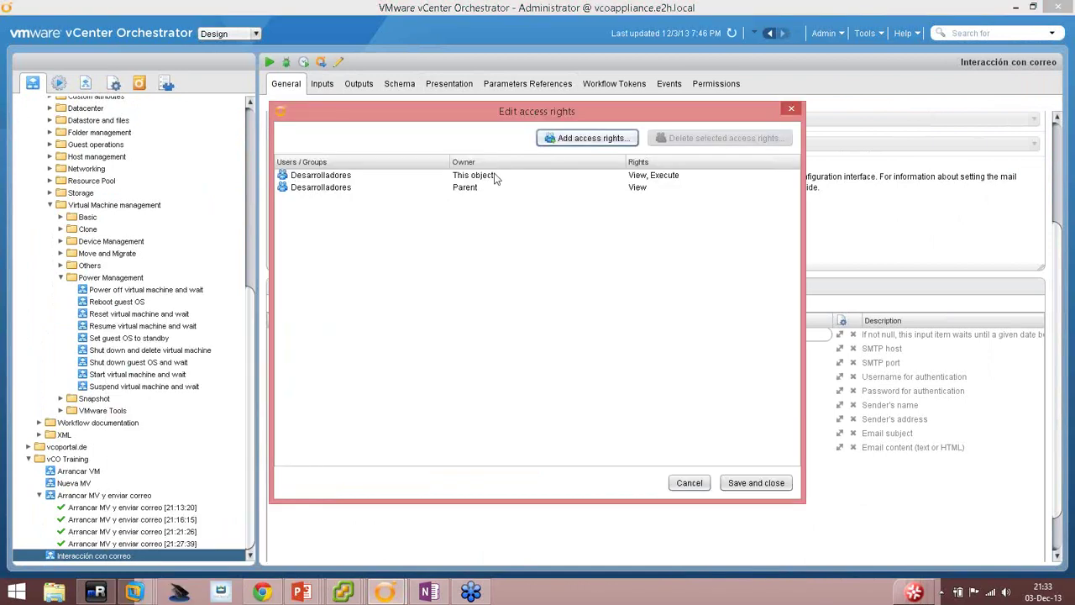
{"action": "left_click", "coordinate": [558, 138]}
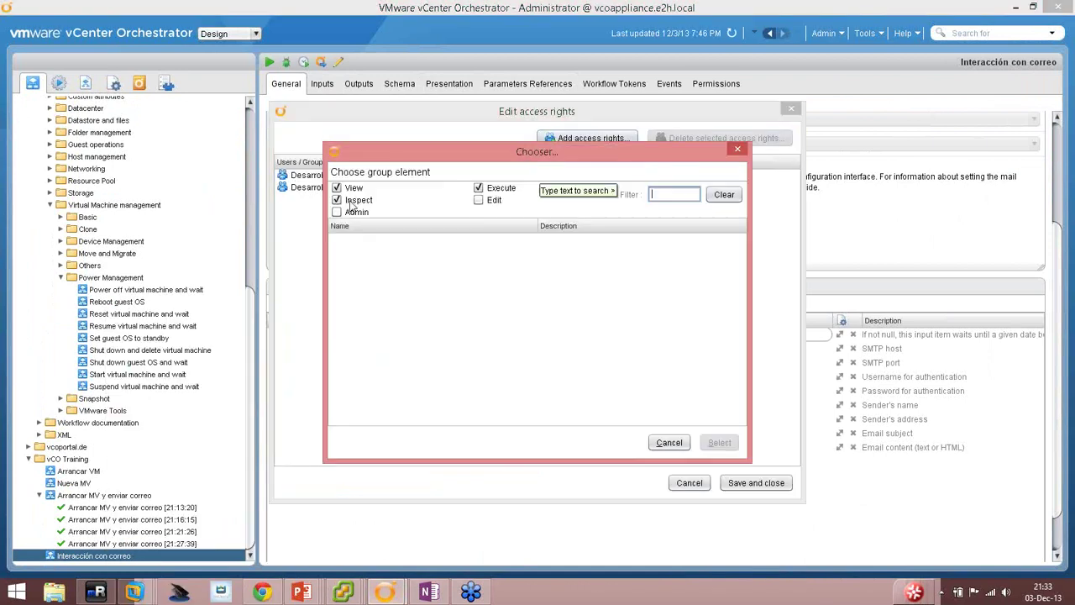
{"action": "left_click", "coordinate": [668, 442]}
{"action": "left_click", "coordinate": [689, 482]}
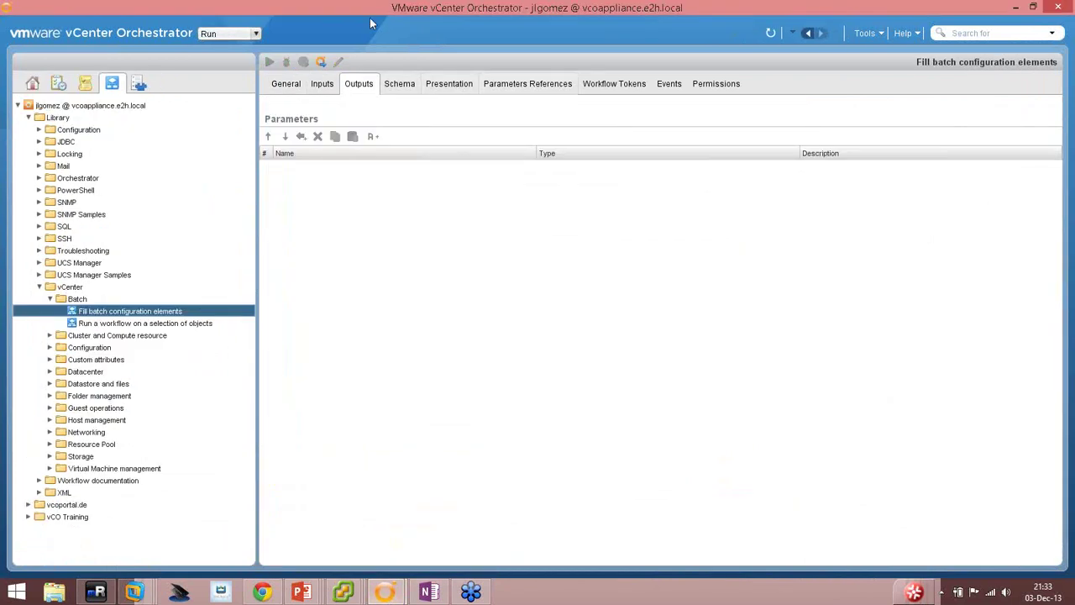
Expand vCO Training and open Nueva MV, then Arrancar MV y enviar correo.
{"action": "left_click", "coordinate": [76, 517]}
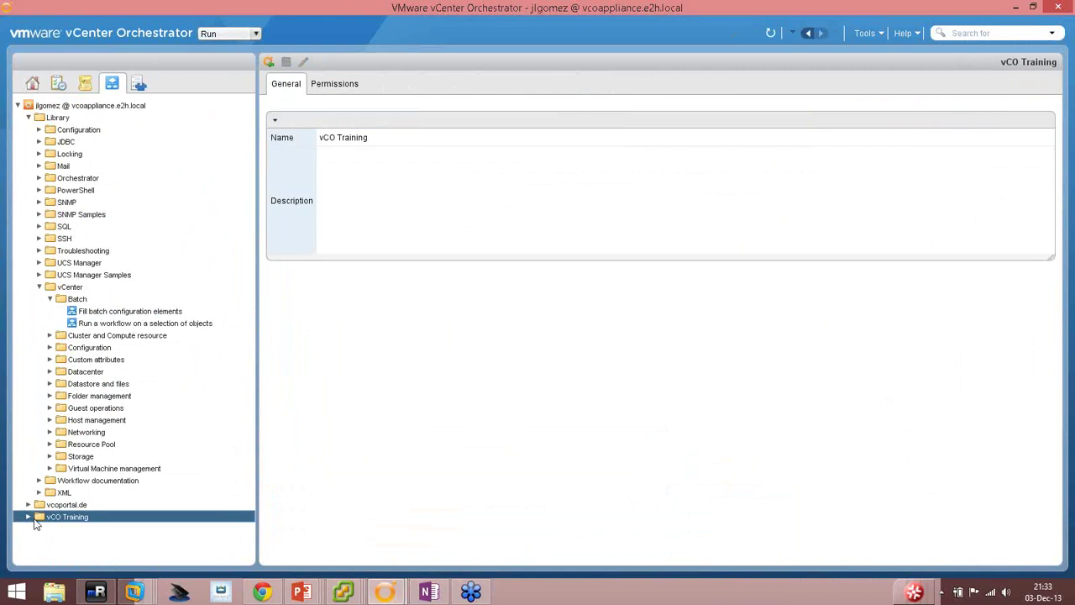
{"action": "left_click", "coordinate": [29, 517]}
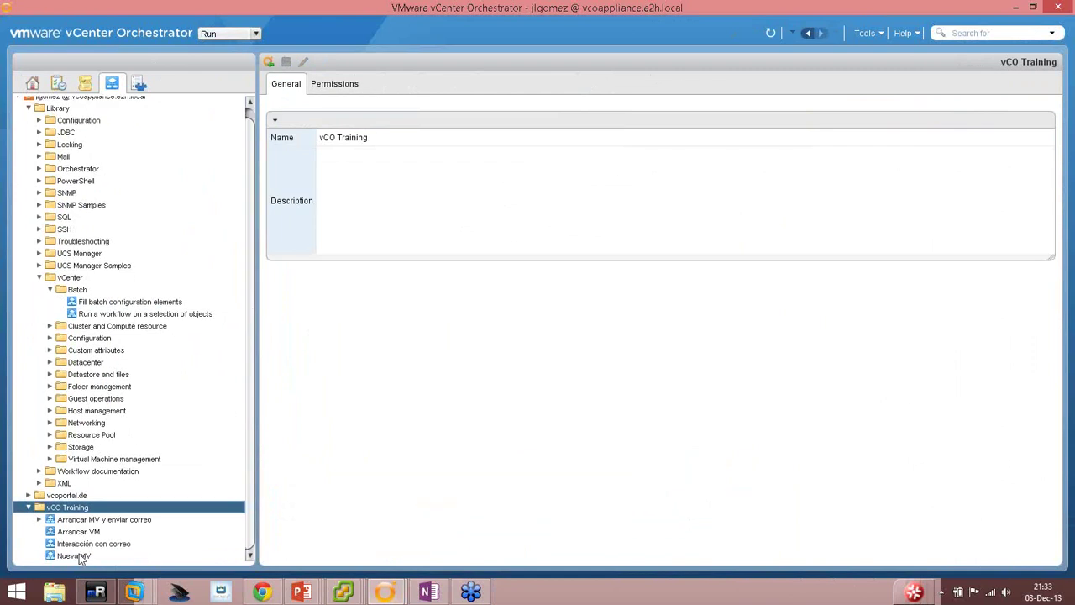
{"action": "left_click", "coordinate": [67, 556]}
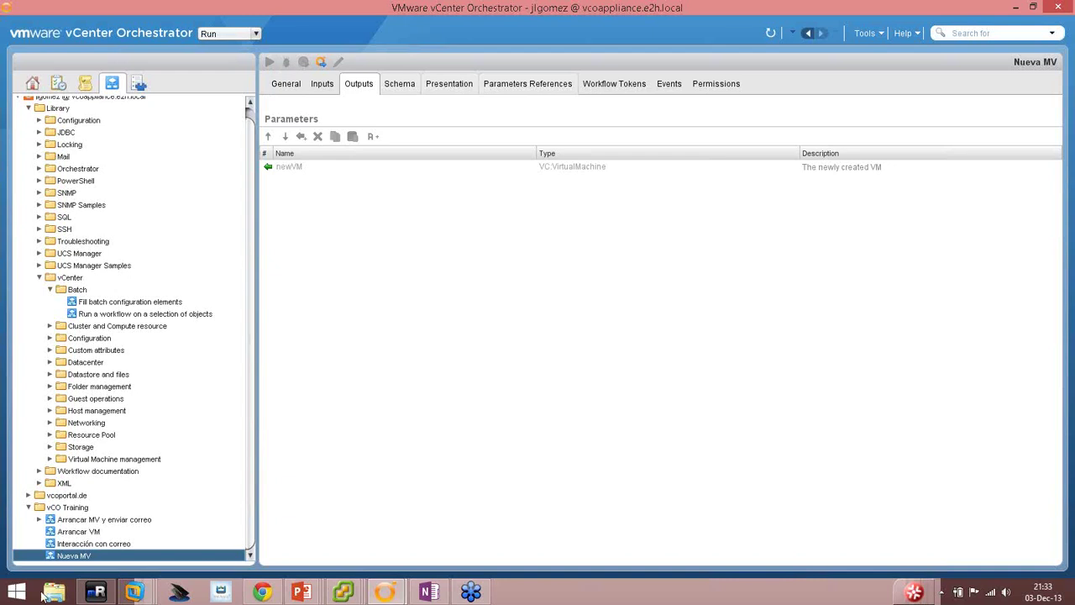
{"action": "left_click", "coordinate": [102, 520]}
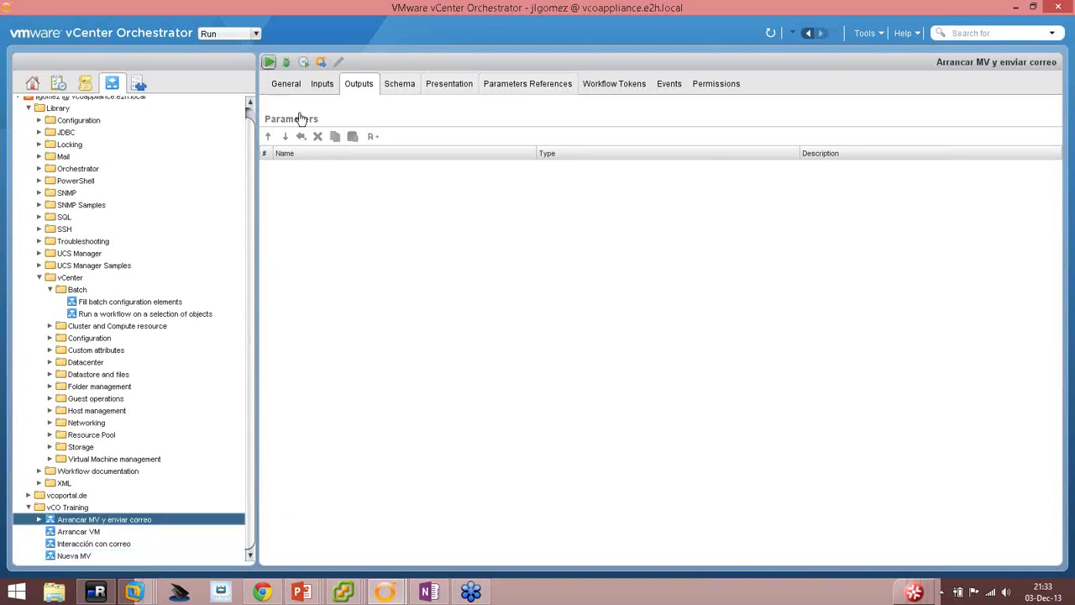
Run Arrancar MV y enviar correo, filter the VM chooser for 'repl', then cancel both dialogs.
{"action": "key", "text": "ctrl+r"}
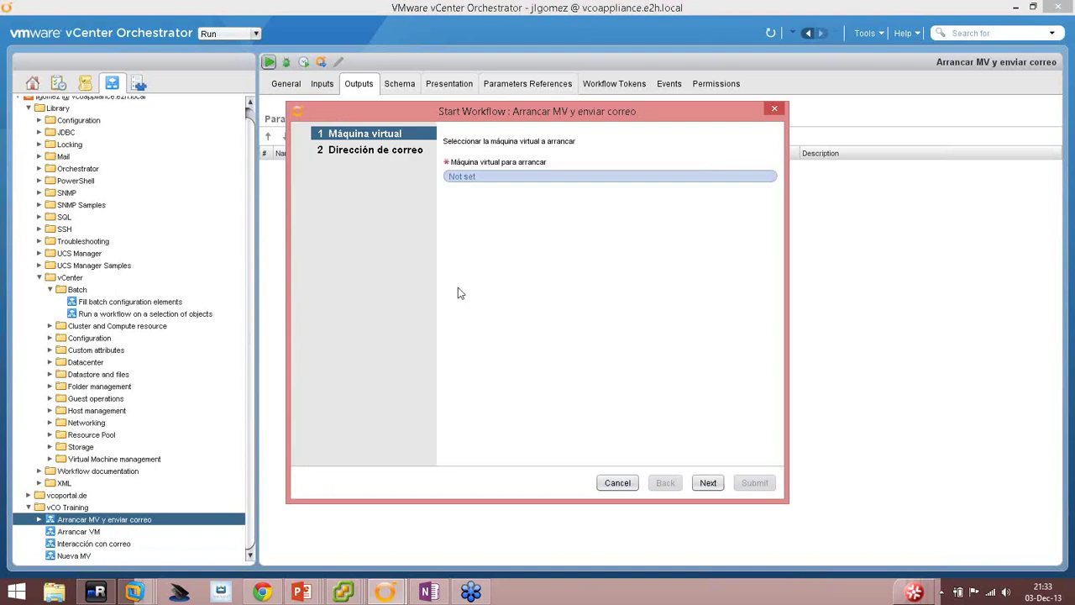
{"action": "left_click", "coordinate": [472, 178]}
{"action": "type", "text": "repl"}
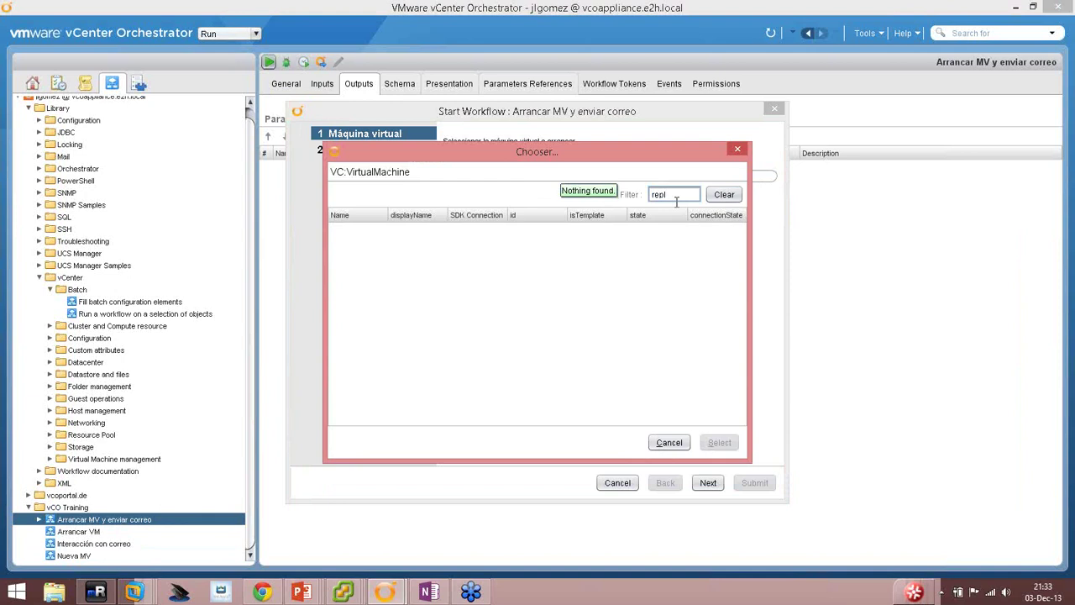
{"action": "left_click_drag", "start_coordinate": [695, 198], "coordinate": [634, 197]}
{"action": "left_click", "coordinate": [669, 442]}
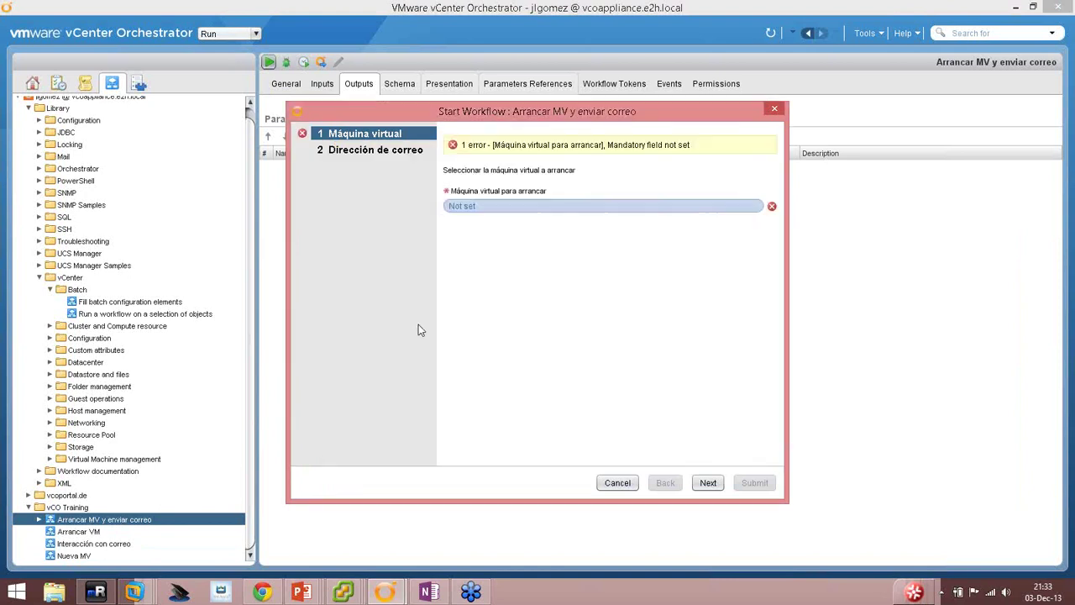
{"action": "left_click", "coordinate": [618, 482]}
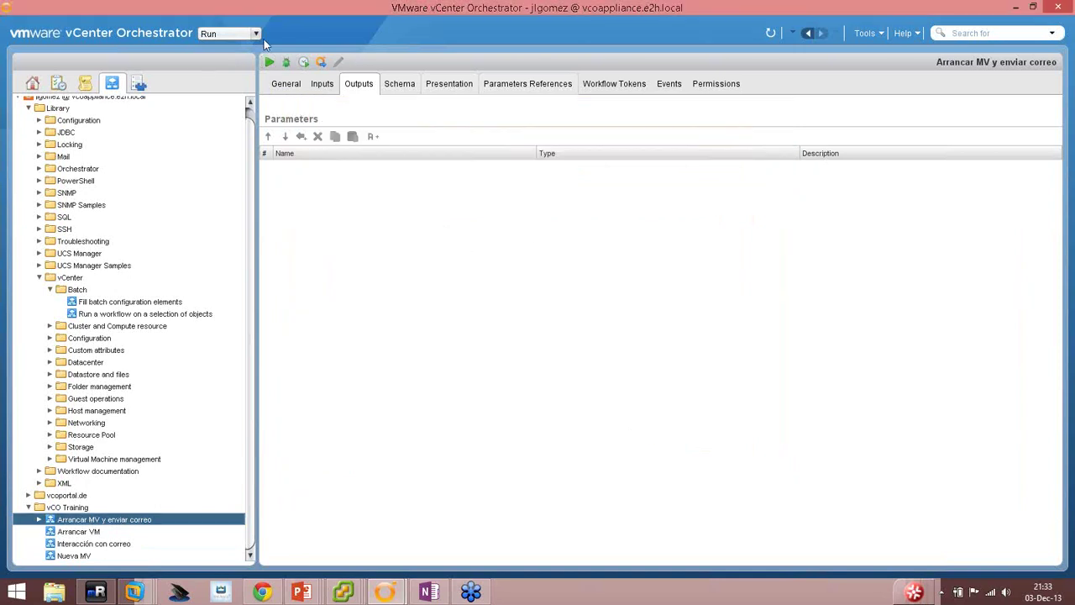
Put the client in Administer mode and check the vCenter Server plug-in status.
{"action": "left_click", "coordinate": [256, 33]}
{"action": "left_click", "coordinate": [225, 62]}
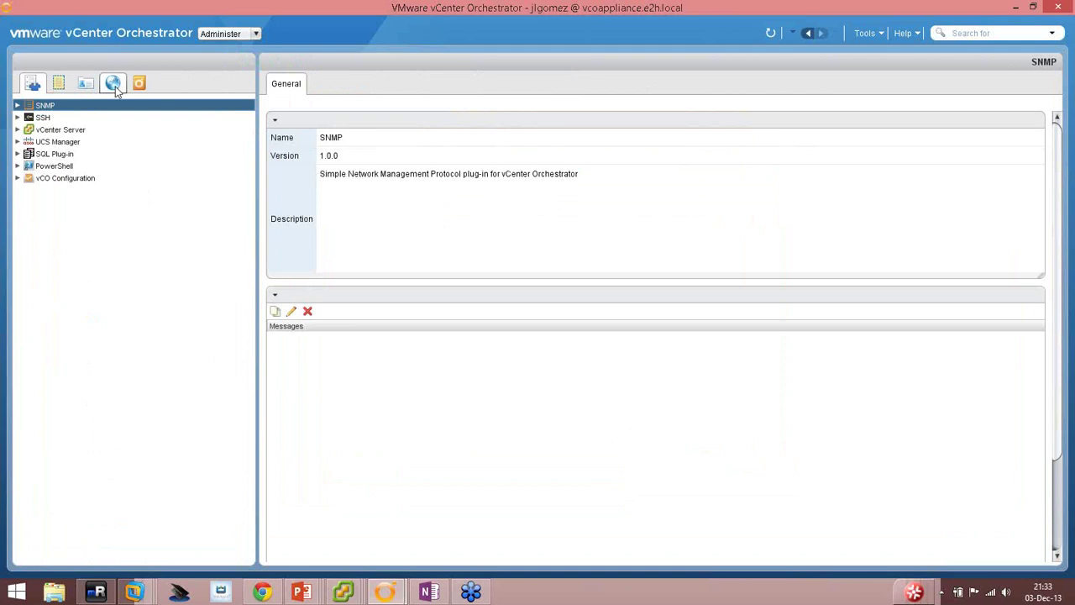
{"action": "left_click", "coordinate": [65, 131]}
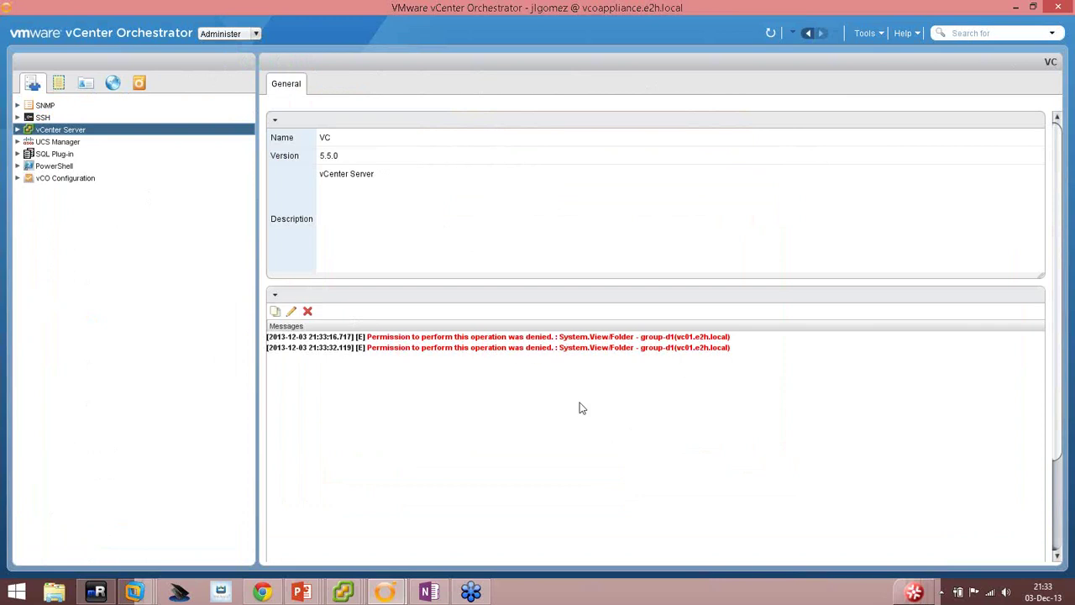
{"action": "left_click", "coordinate": [384, 592]}
{"action": "left_click", "coordinate": [457, 514]}
In the other client, switch to Administer mode, reload inventory, and expand vCenter Server to Datacenters.
{"action": "left_click", "coordinate": [227, 34]}
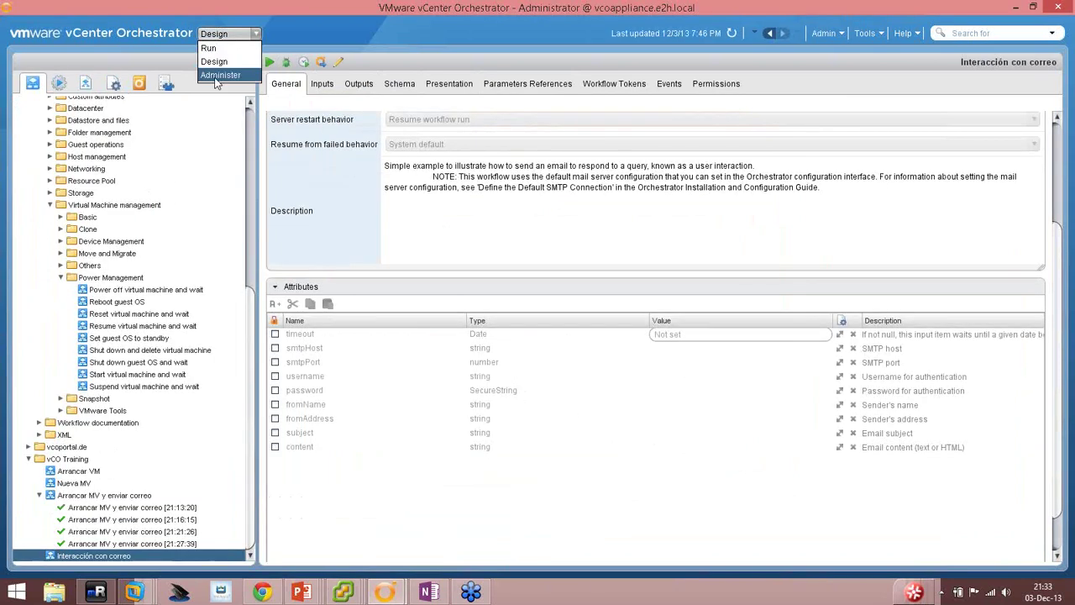
{"action": "left_click", "coordinate": [220, 72]}
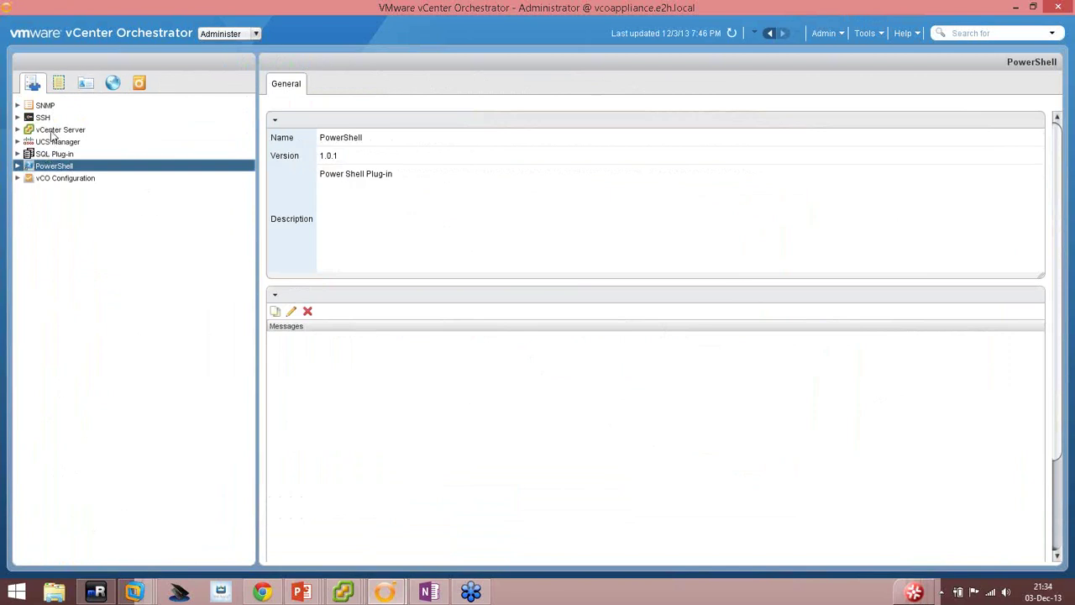
{"action": "left_click", "coordinate": [53, 132]}
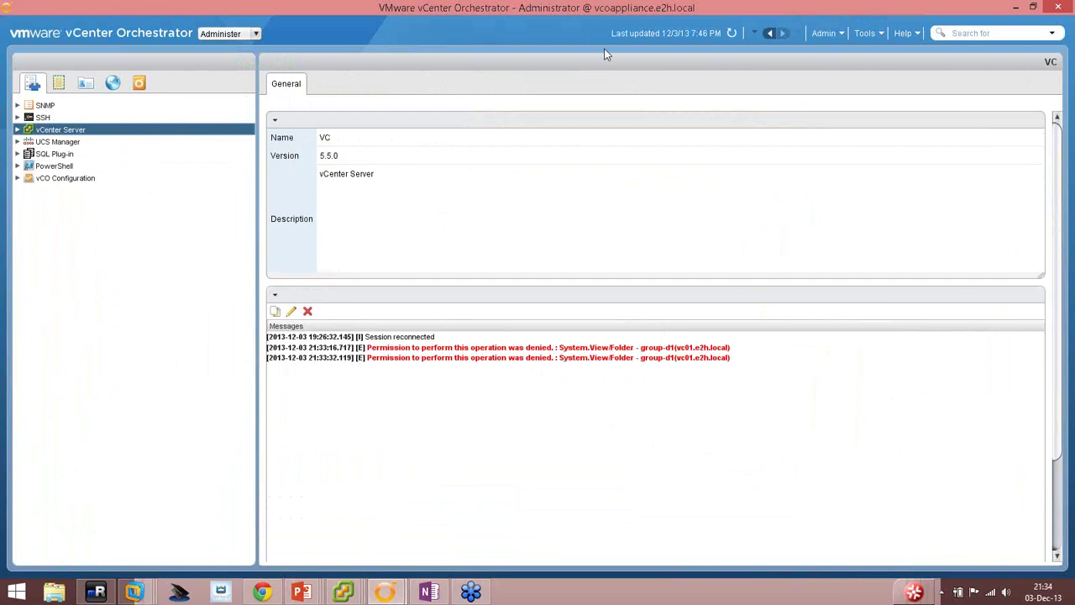
{"action": "left_click", "coordinate": [731, 35]}
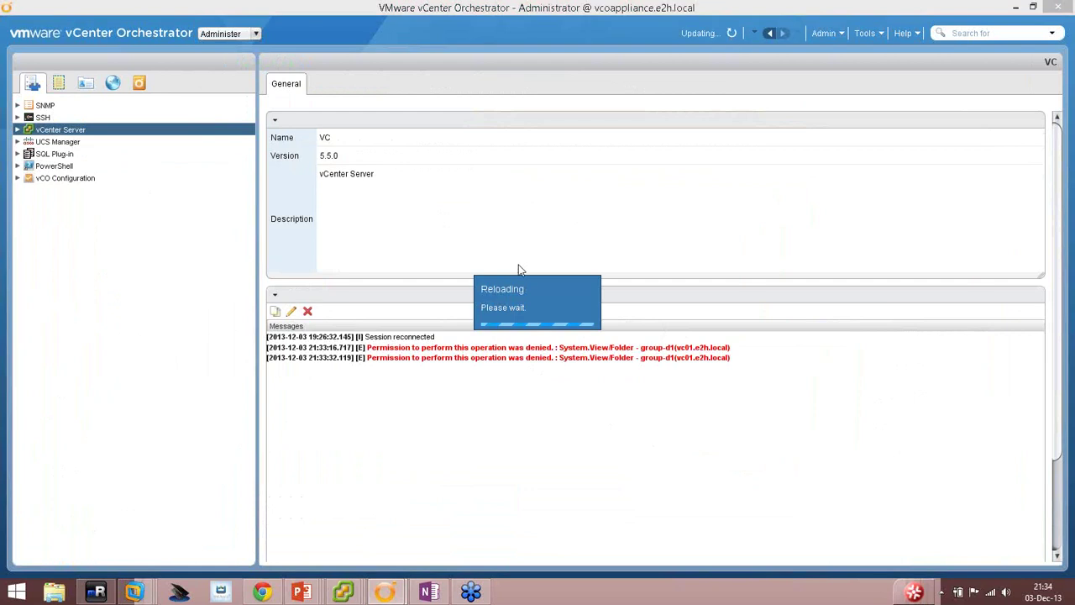
{"action": "left_click", "coordinate": [17, 129]}
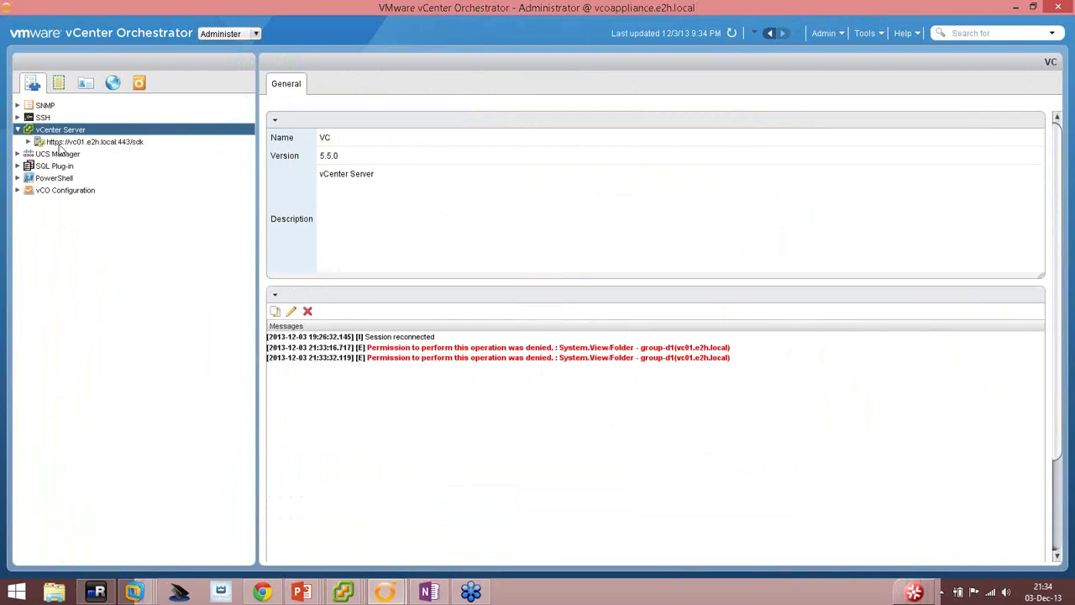
{"action": "left_click", "coordinate": [59, 144]}
{"action": "left_click", "coordinate": [28, 141]}
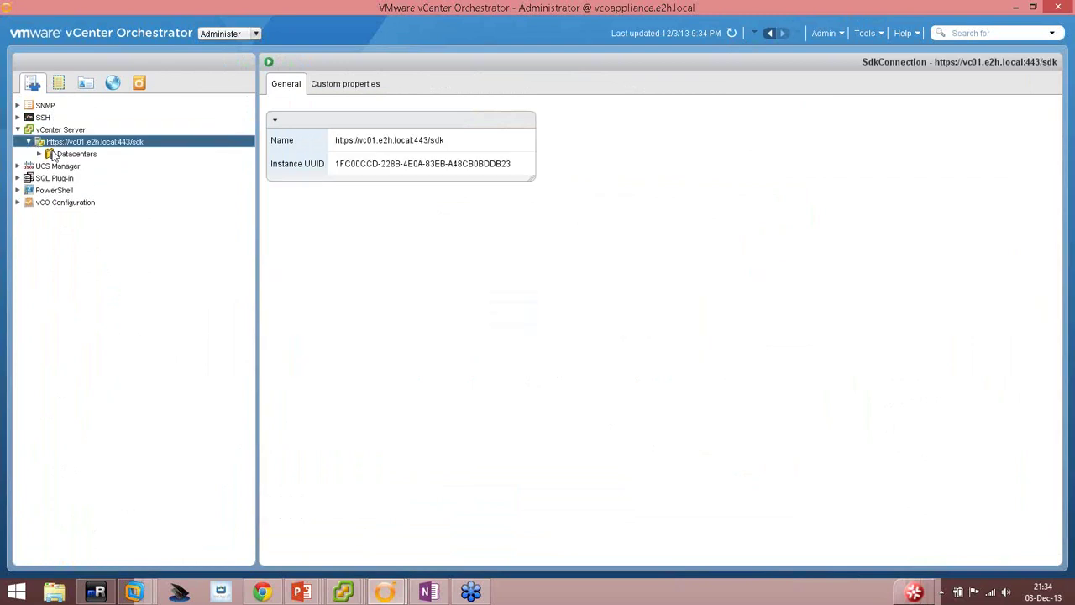
{"action": "left_click", "coordinate": [55, 154]}
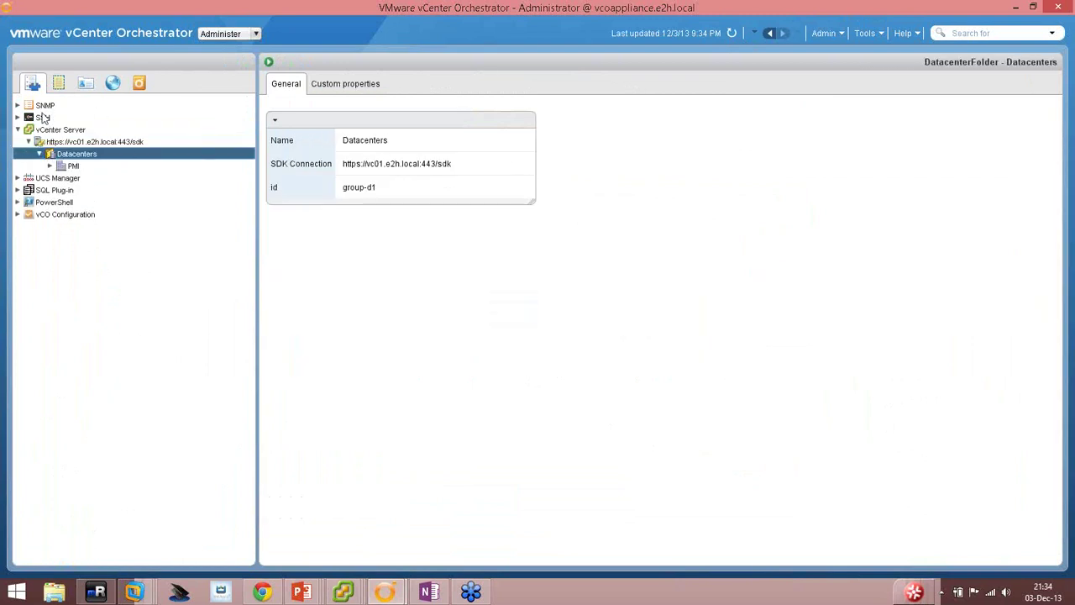
{"action": "left_click", "coordinate": [85, 83]}
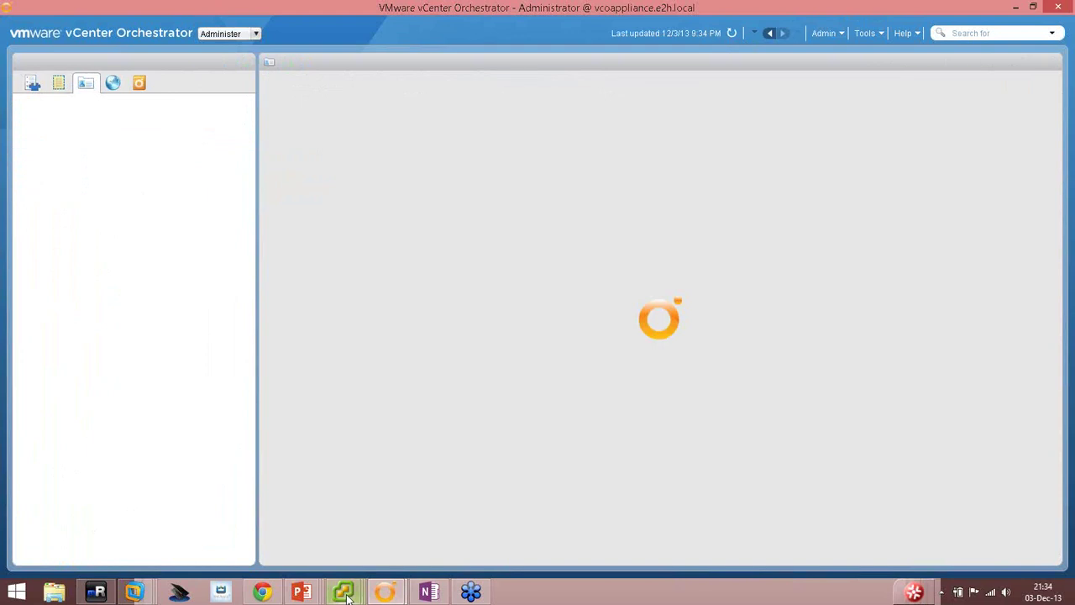
{"action": "left_click", "coordinate": [298, 521]}
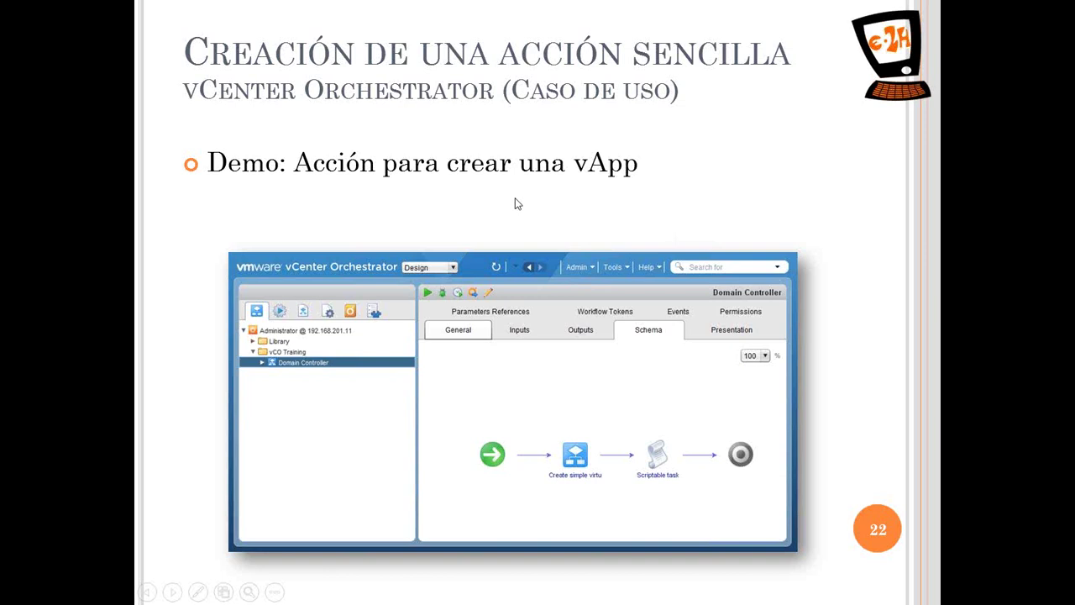
Leave the slide 22 slide show and return to Orchestrator.
{"action": "key", "text": "alt+Tab"}
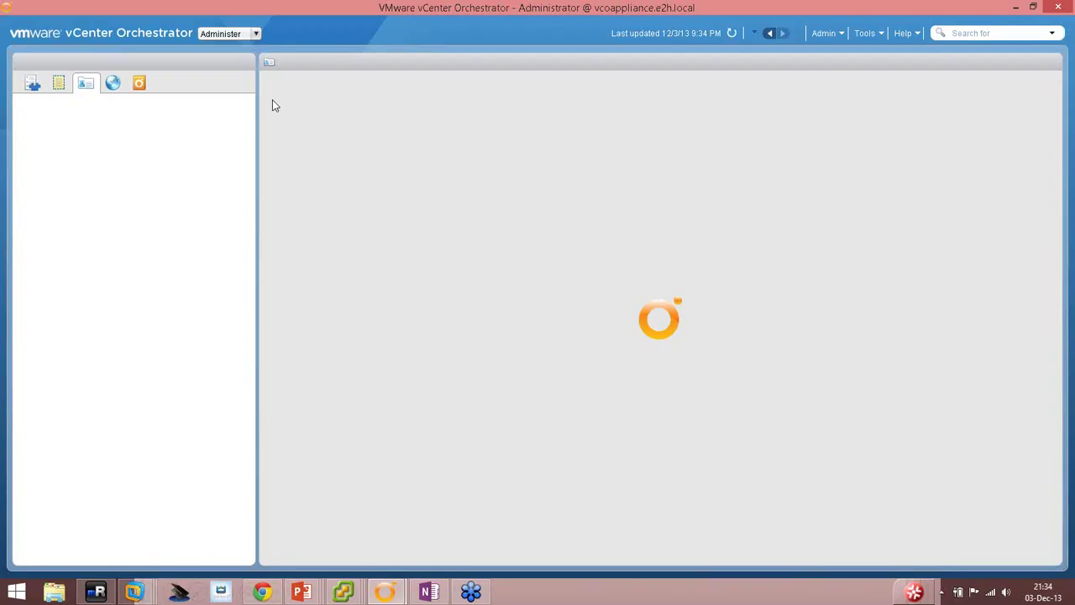
Close the other user's Orchestrator session window and switch the client to Design mode.
{"action": "left_click", "coordinate": [382, 592]}
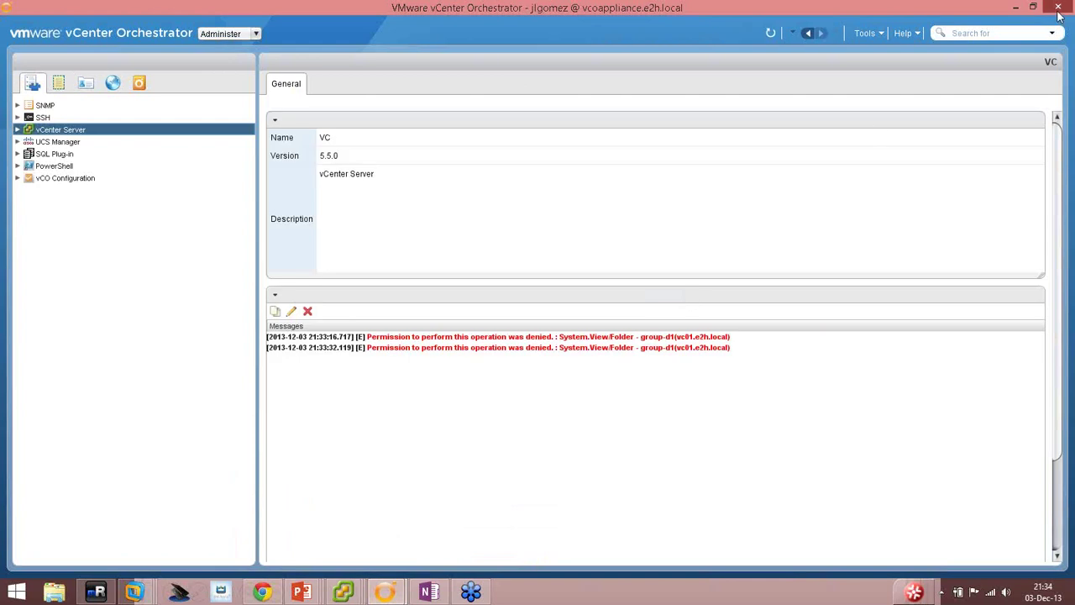
{"action": "left_click", "coordinate": [1057, 8]}
{"action": "left_click", "coordinate": [627, 336]}
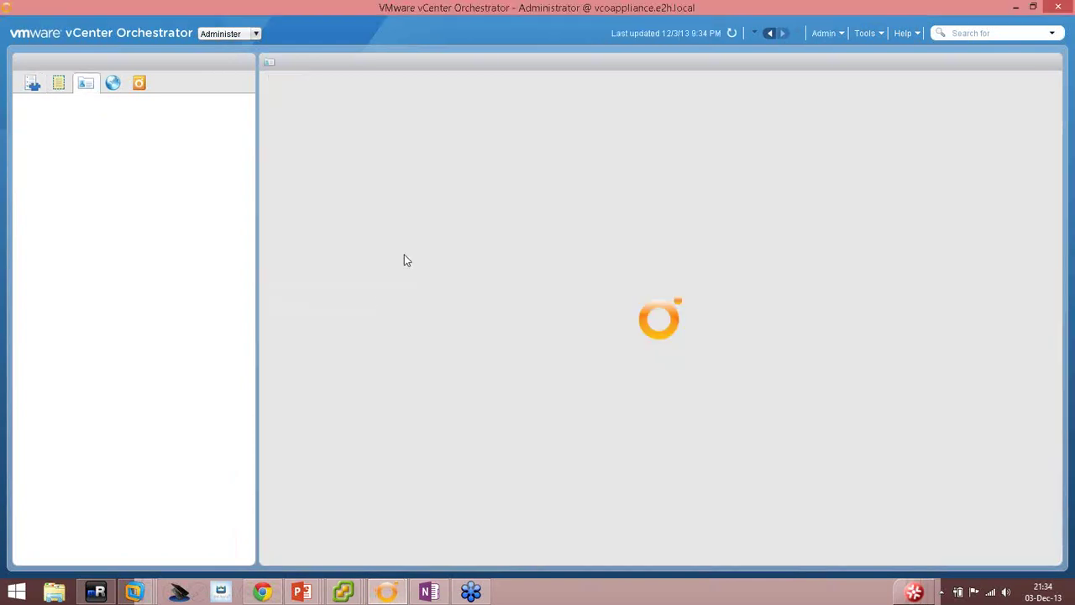
{"action": "left_click", "coordinate": [243, 33]}
{"action": "left_click", "coordinate": [214, 62]}
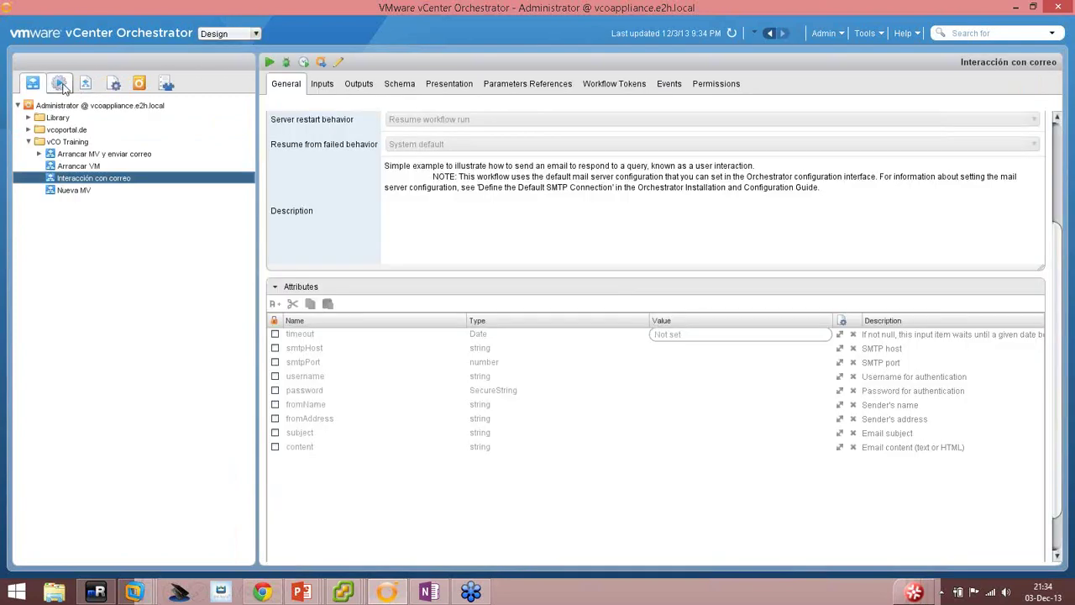
In the Actions view, search Orchestrator elements for 'vapp'.
{"action": "left_click", "coordinate": [61, 84]}
{"action": "left_click", "coordinate": [985, 33]}
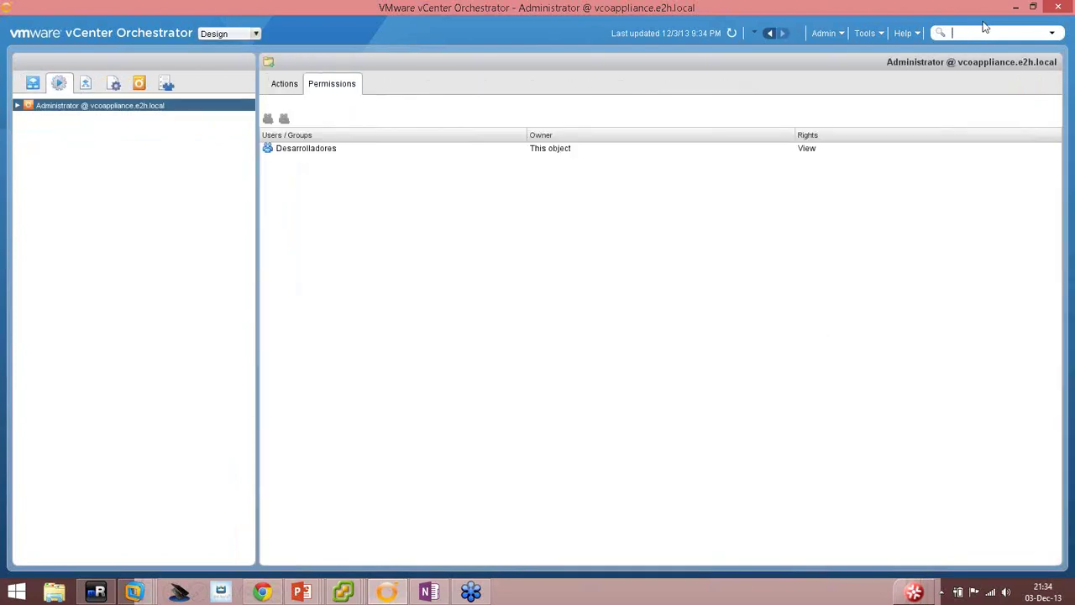
{"action": "type", "text": "vapp"}
{"action": "key", "text": "Return"}
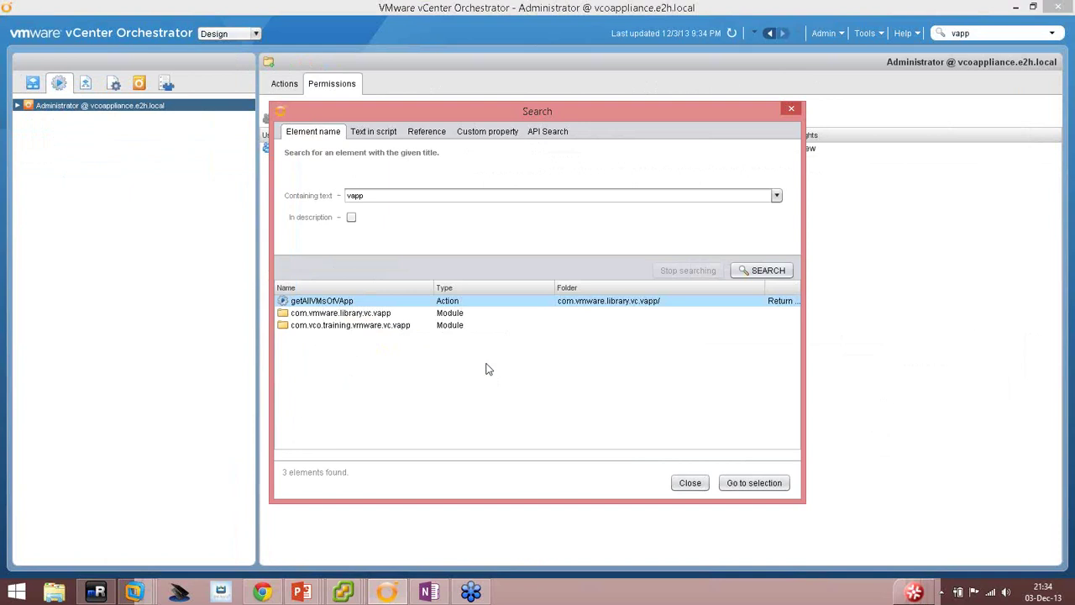
Close the search results and expand the root to list all action modules.
{"action": "left_click", "coordinate": [686, 483]}
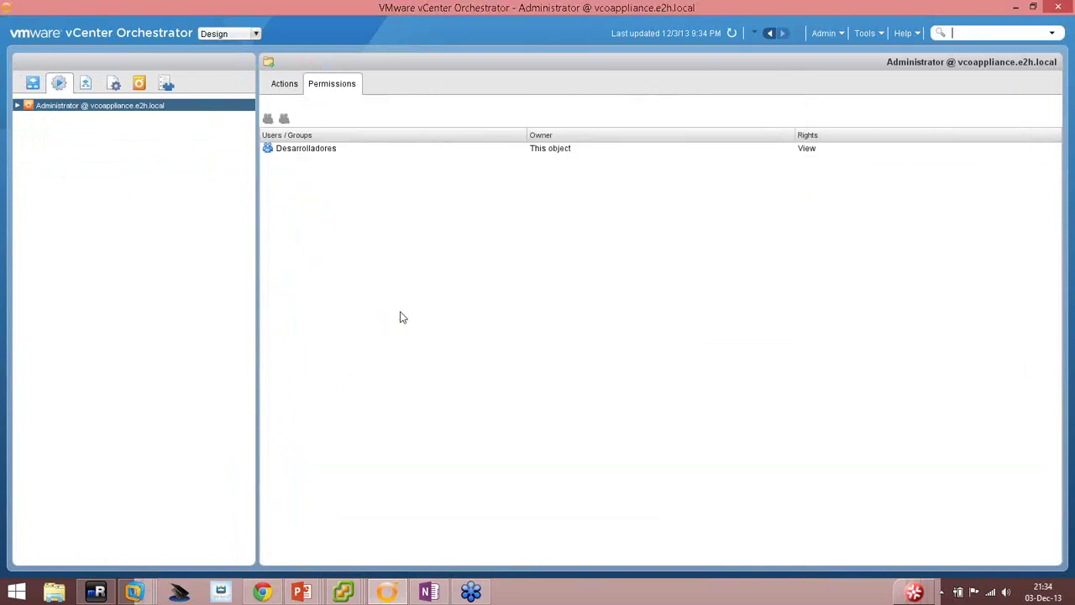
{"action": "left_click", "coordinate": [18, 107]}
{"action": "scroll", "coordinate": [168, 359], "scroll_direction": "down", "scroll_amount": 10}
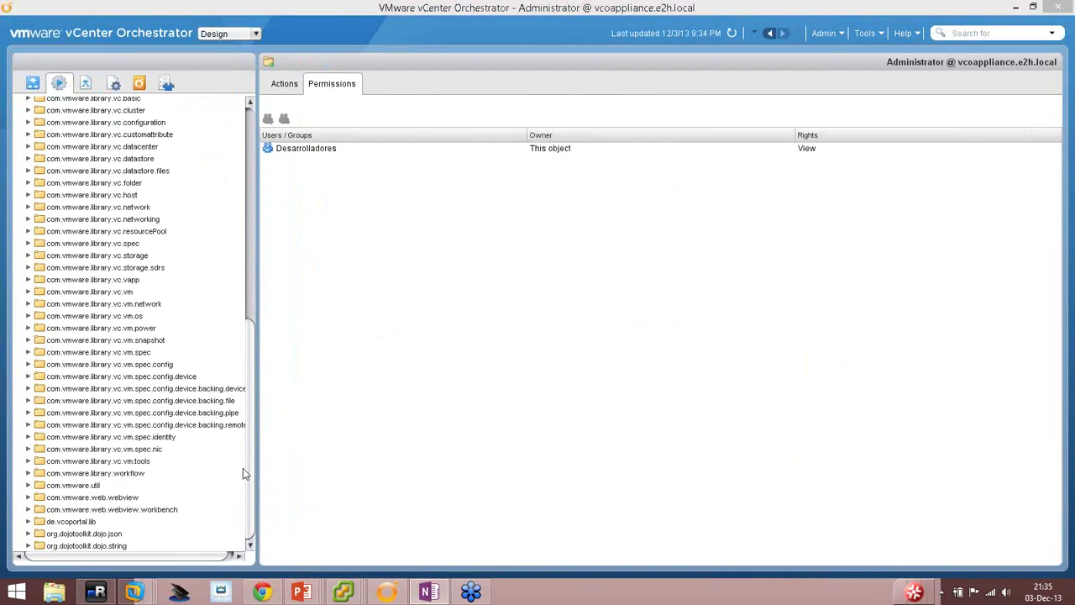
{"action": "scroll", "coordinate": [181, 382], "scroll_direction": "up", "scroll_amount": 10}
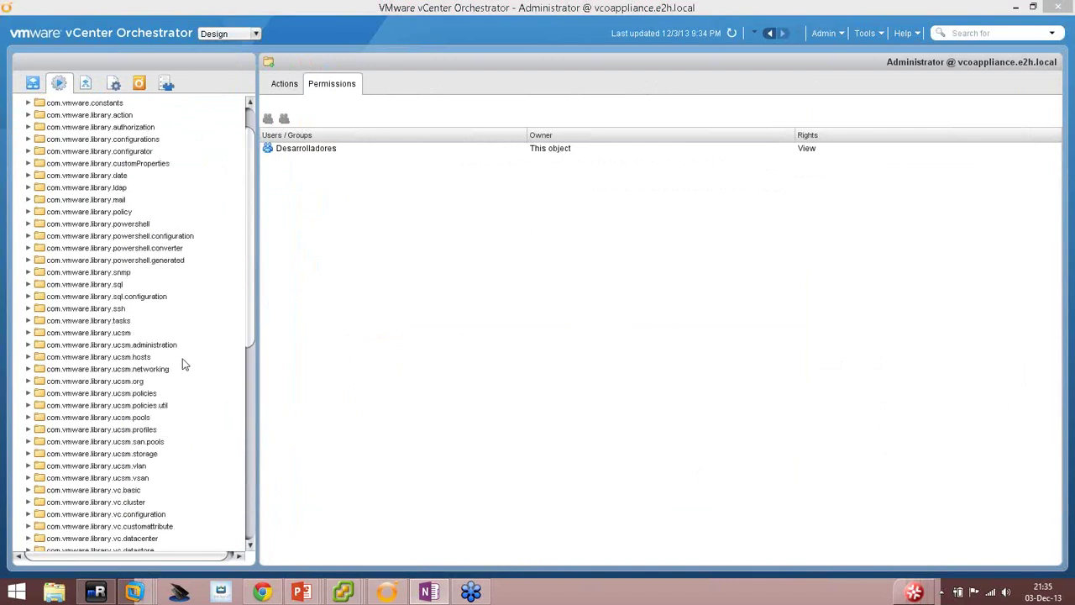
{"action": "scroll", "coordinate": [185, 365], "scroll_direction": "up", "scroll_amount": 2}
Add a new action named createVapp to the com.vco.training.vmware.vc.vapp module.
{"action": "left_click", "coordinate": [126, 117]}
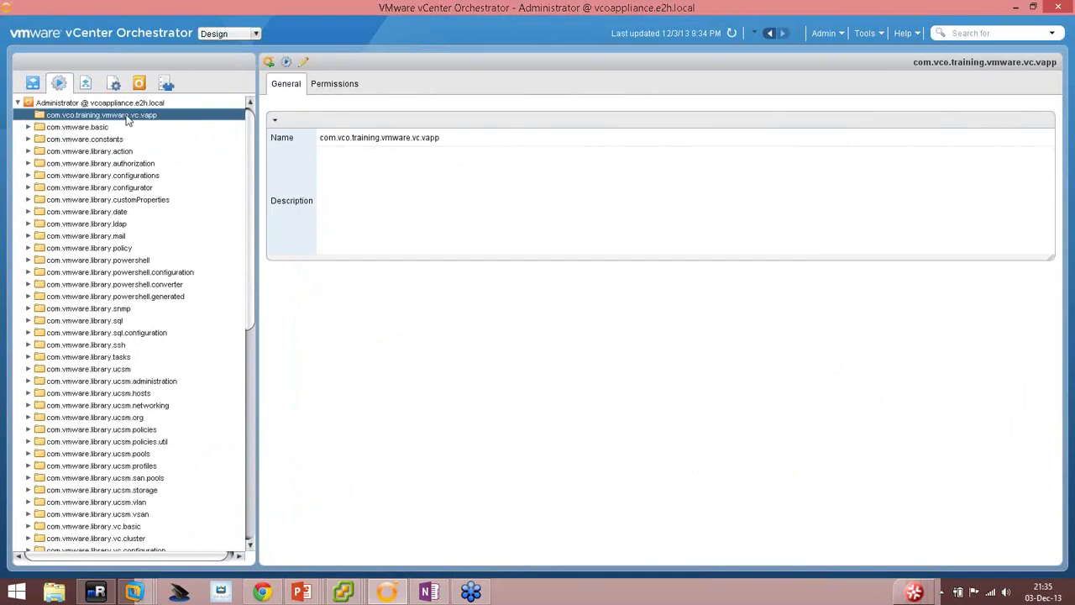
{"action": "right_click", "coordinate": [126, 116]}
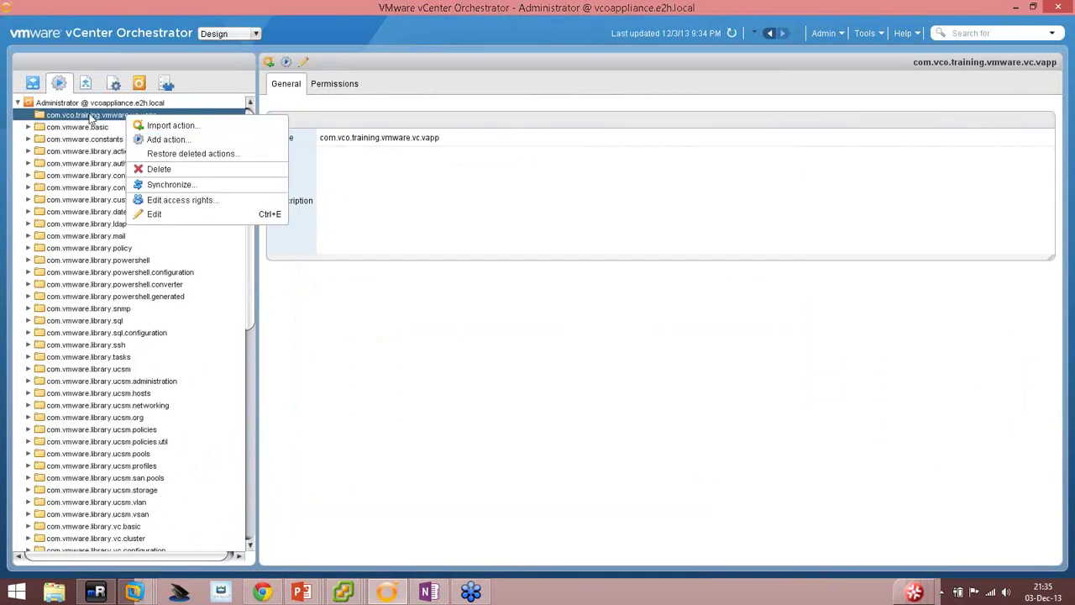
{"action": "left_click", "coordinate": [28, 126]}
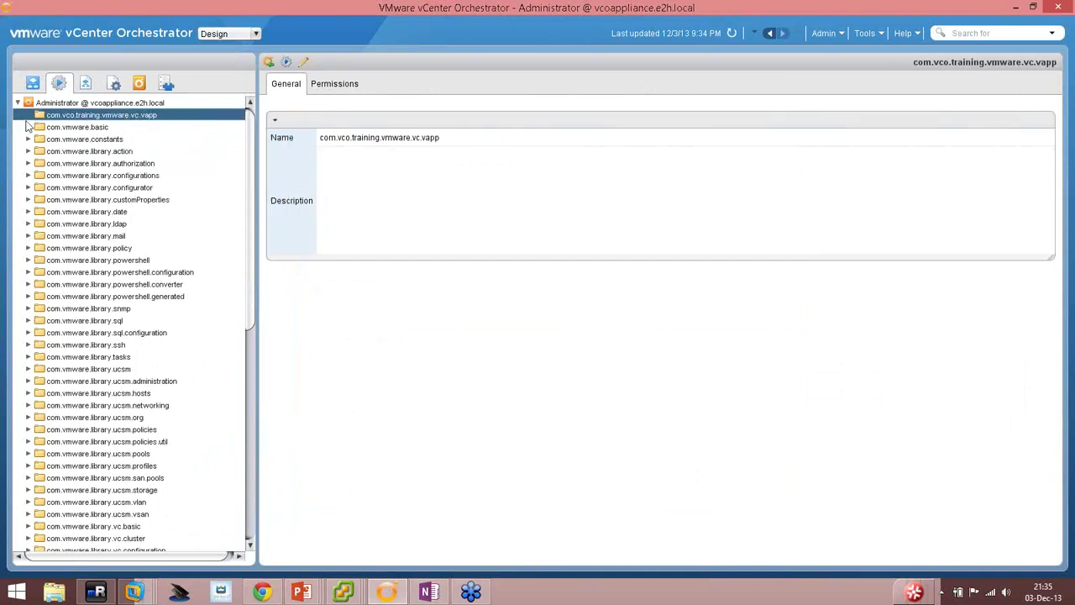
{"action": "left_click", "coordinate": [122, 104]}
{"action": "left_click", "coordinate": [113, 117]}
{"action": "right_click", "coordinate": [112, 118]}
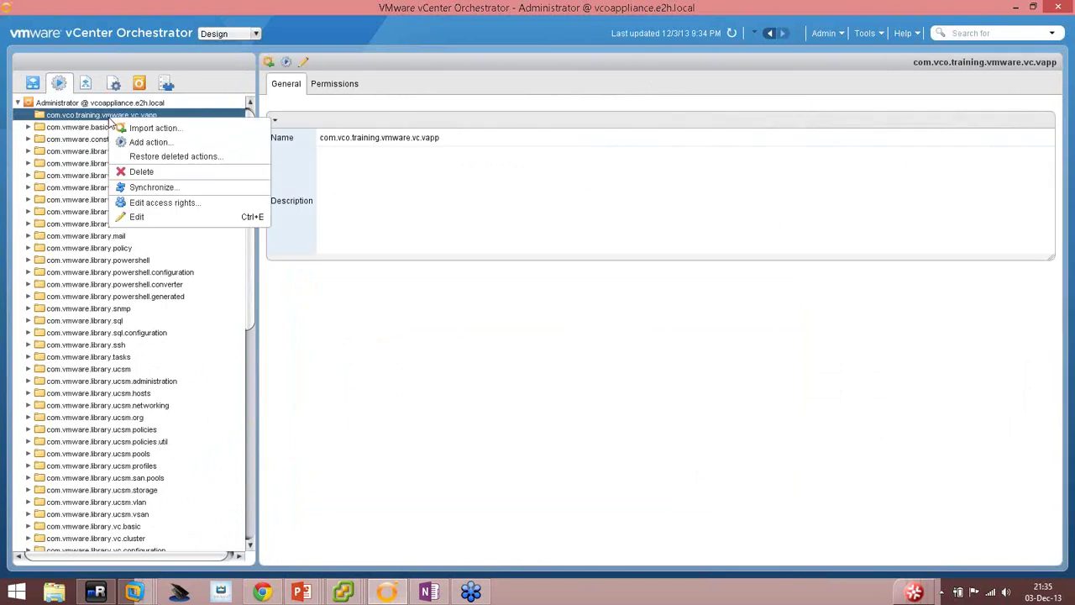
{"action": "left_click", "coordinate": [151, 143]}
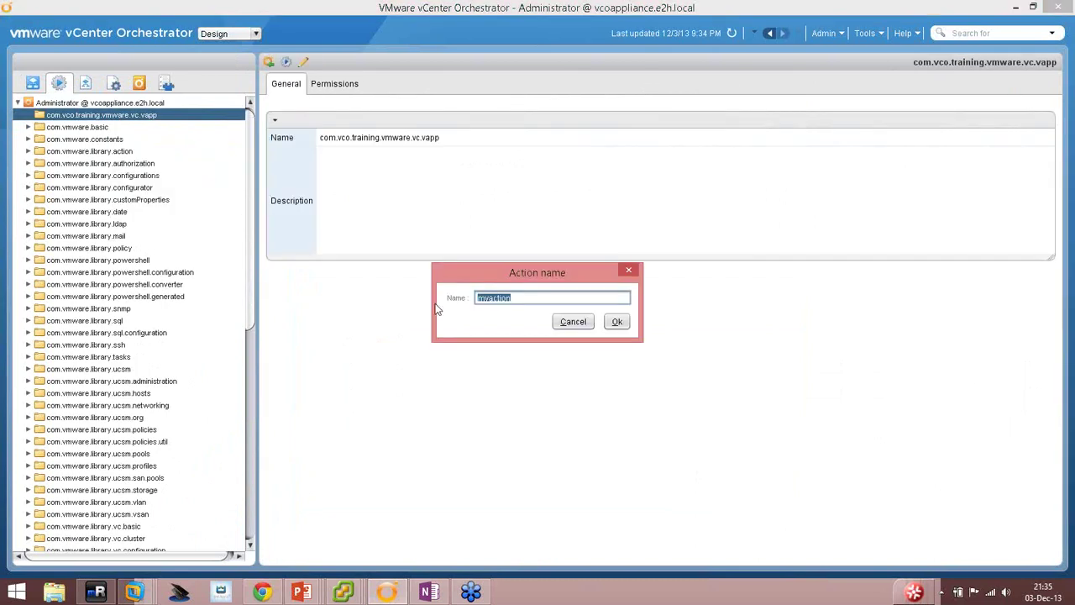
{"action": "type", "text": "d"}
{"action": "type", "text": "reateVapp"}
{"action": "left_click", "coordinate": [617, 322]}
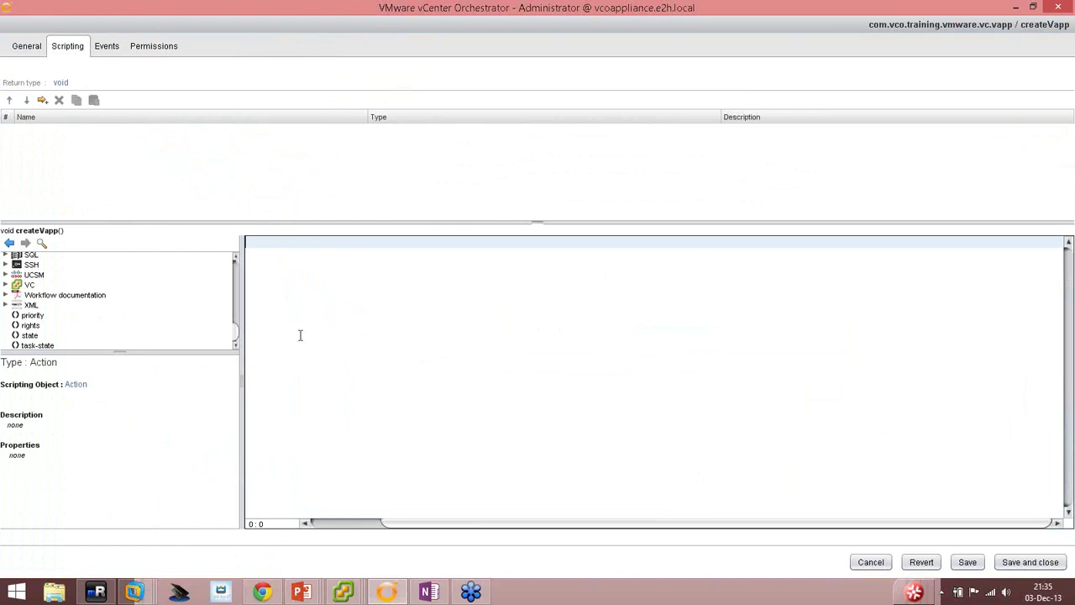
Search the scripting API for 'vapp' and locate VcResourcePool.createVApp() in the API tree.
{"action": "left_click", "coordinate": [39, 242]}
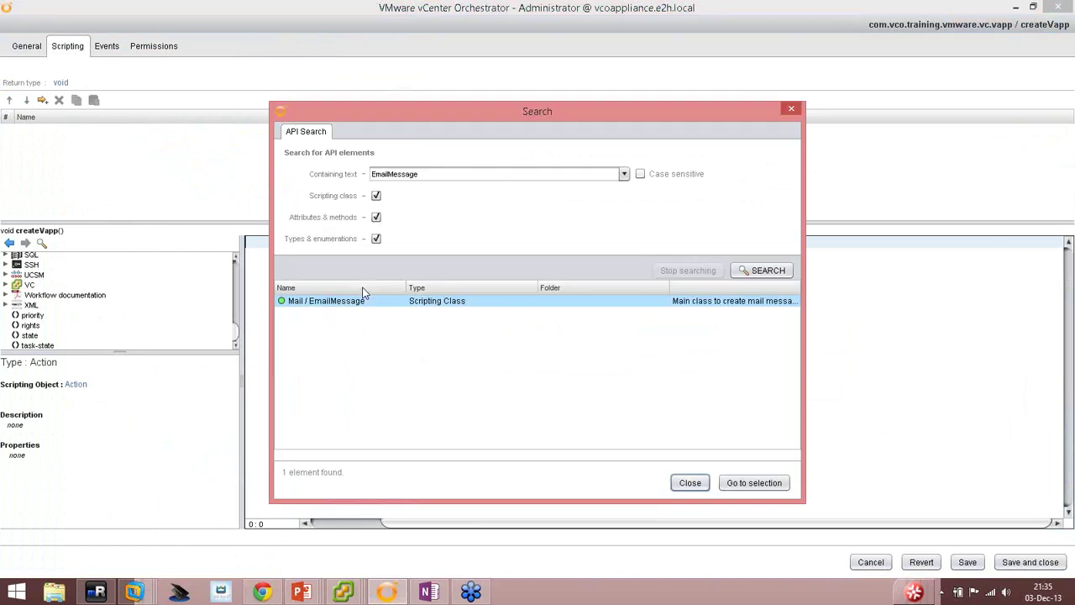
{"action": "left_click", "coordinate": [426, 171]}
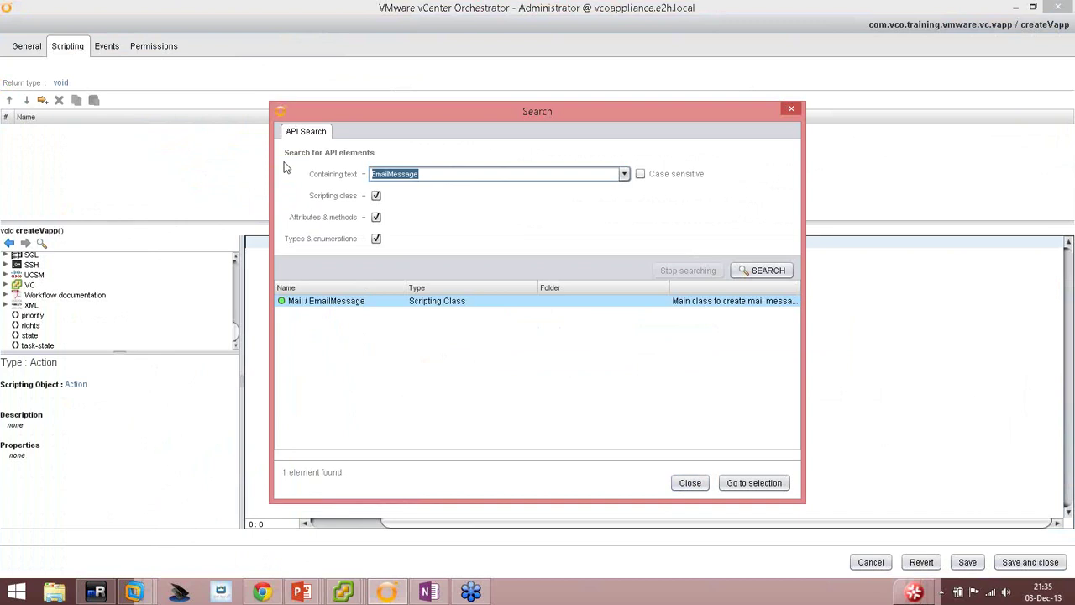
{"action": "type", "text": "vapp"}
{"action": "key", "text": "Return"}
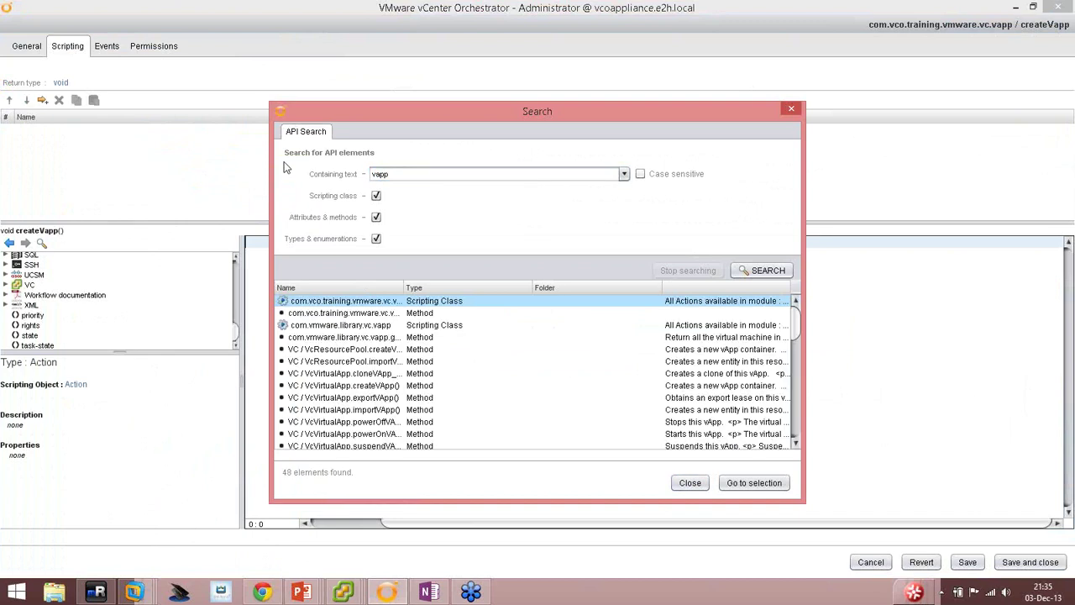
{"action": "left_click_drag", "start_coordinate": [406, 292], "coordinate": [469, 292]}
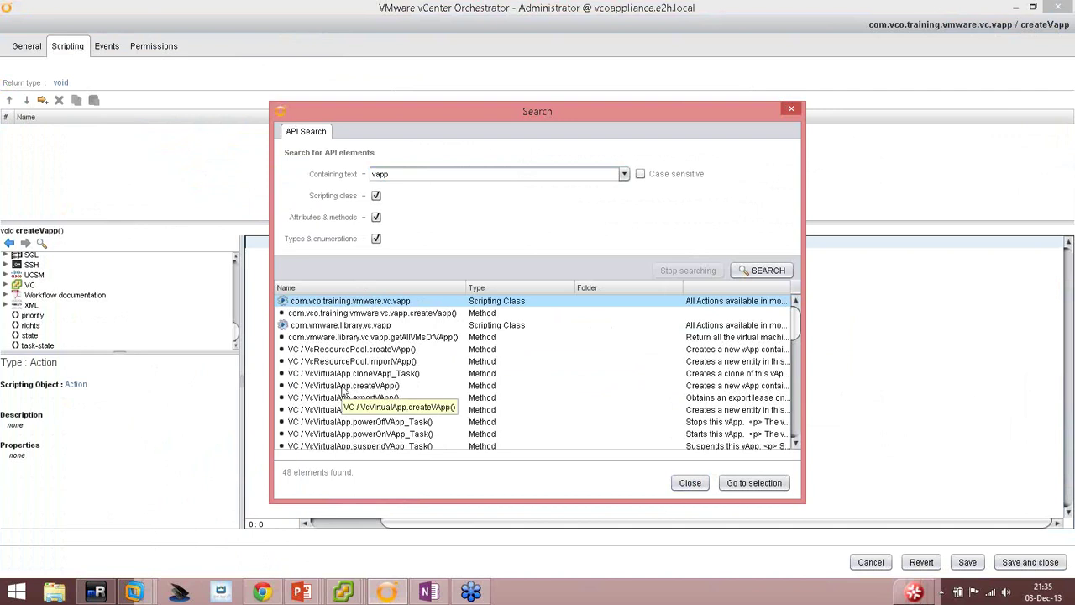
{"action": "left_click", "coordinate": [332, 349]}
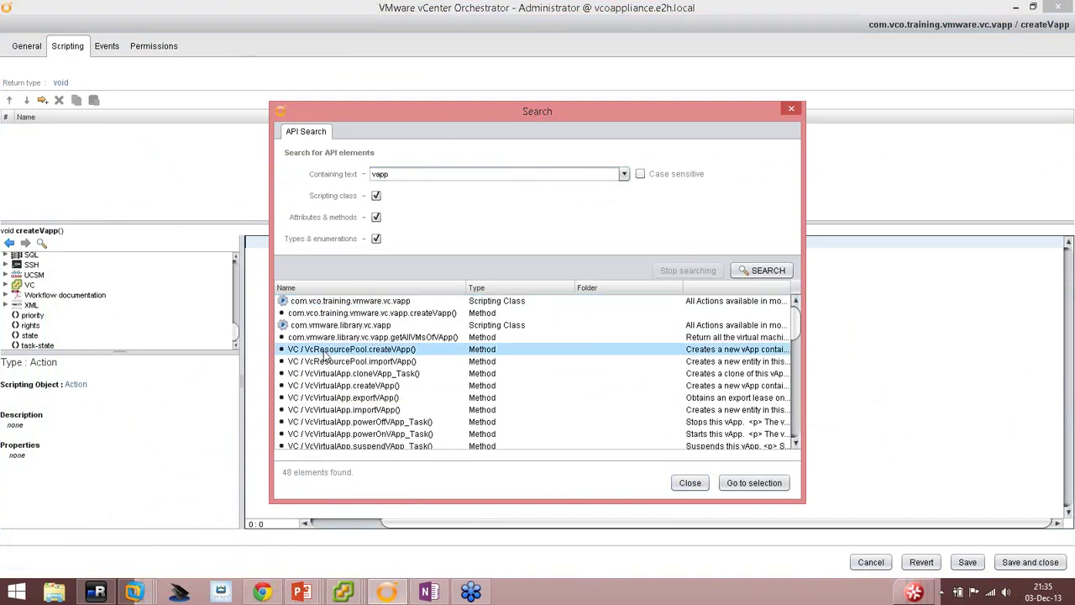
{"action": "double_click", "coordinate": [402, 352]}
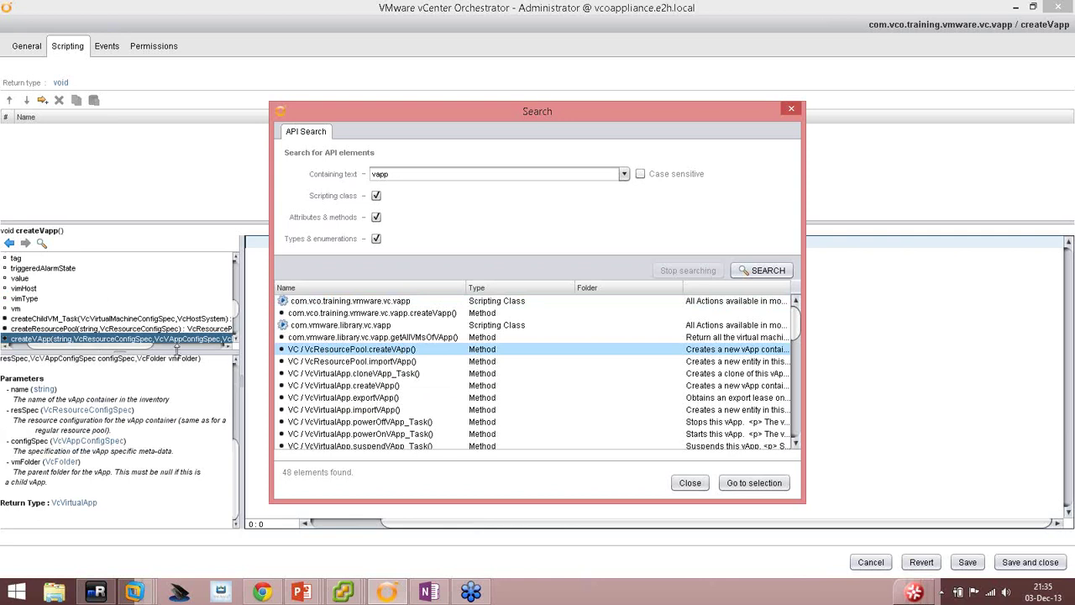
{"action": "left_click", "coordinate": [692, 490]}
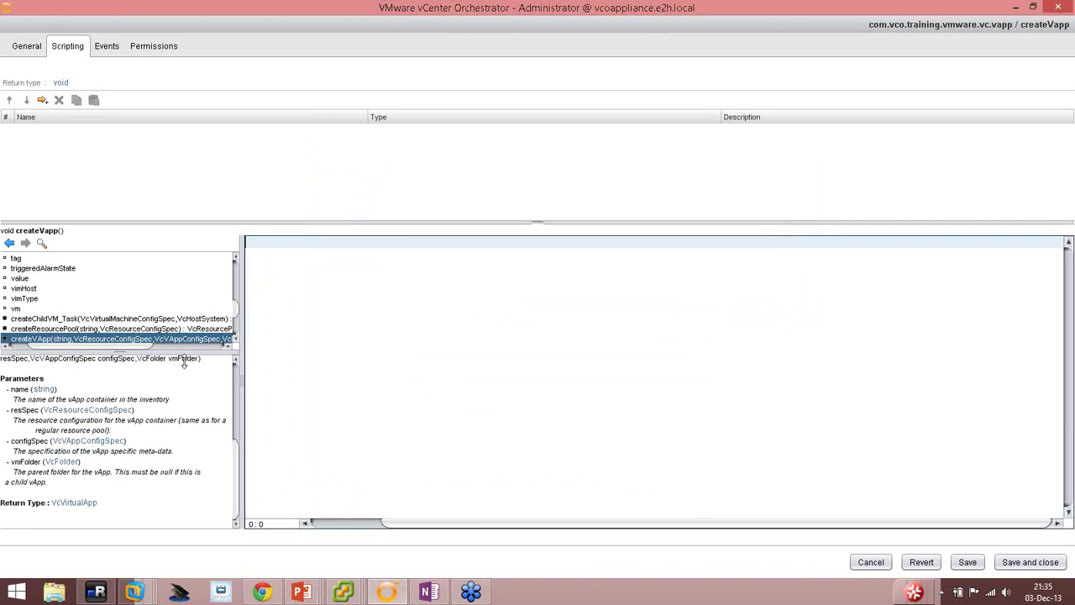
Enlarge the API explorer and browse the methods around createVApp.
{"action": "left_click_drag", "start_coordinate": [185, 353], "coordinate": [187, 409]}
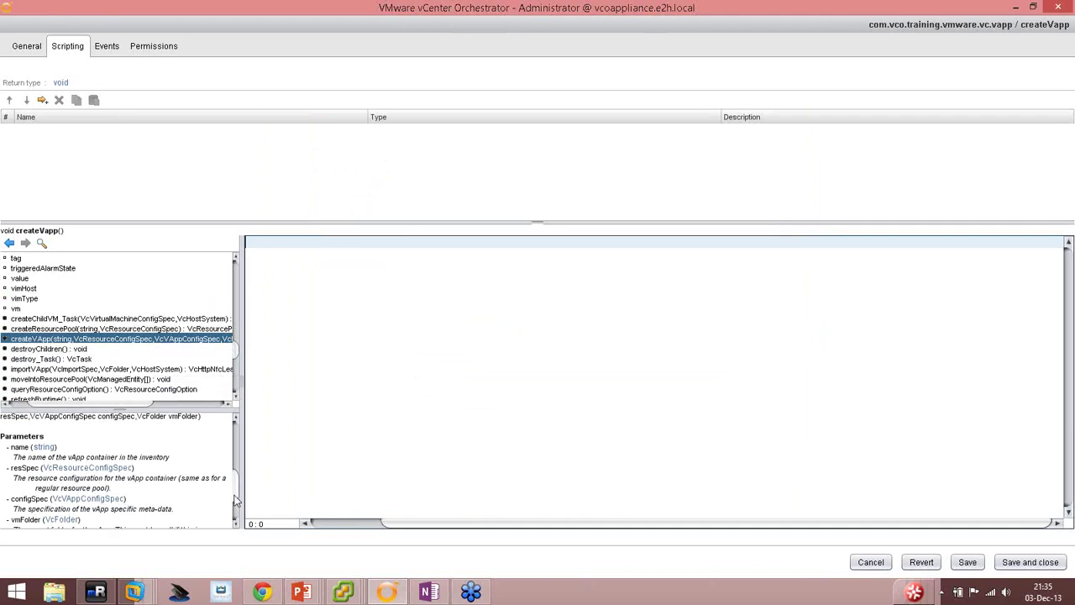
{"action": "scroll", "coordinate": [236, 482], "scroll_direction": "up", "scroll_amount": 2}
{"action": "scroll", "coordinate": [238, 472], "scroll_direction": "up", "scroll_amount": 1}
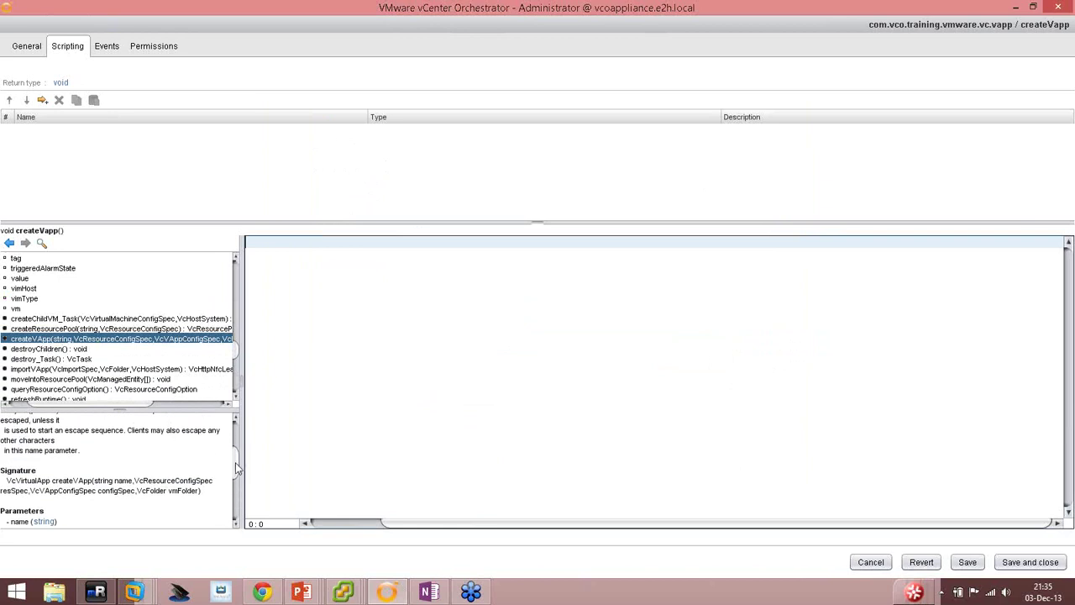
{"action": "scroll", "coordinate": [235, 483], "scroll_direction": "down", "scroll_amount": 3}
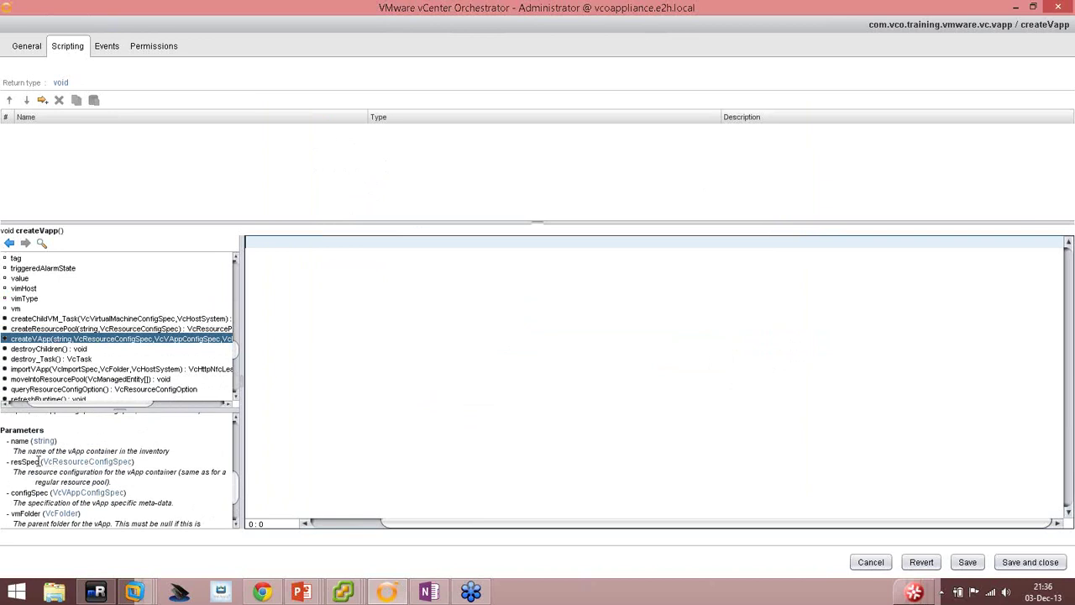
{"action": "scroll", "coordinate": [76, 462], "scroll_direction": "down", "scroll_amount": 1}
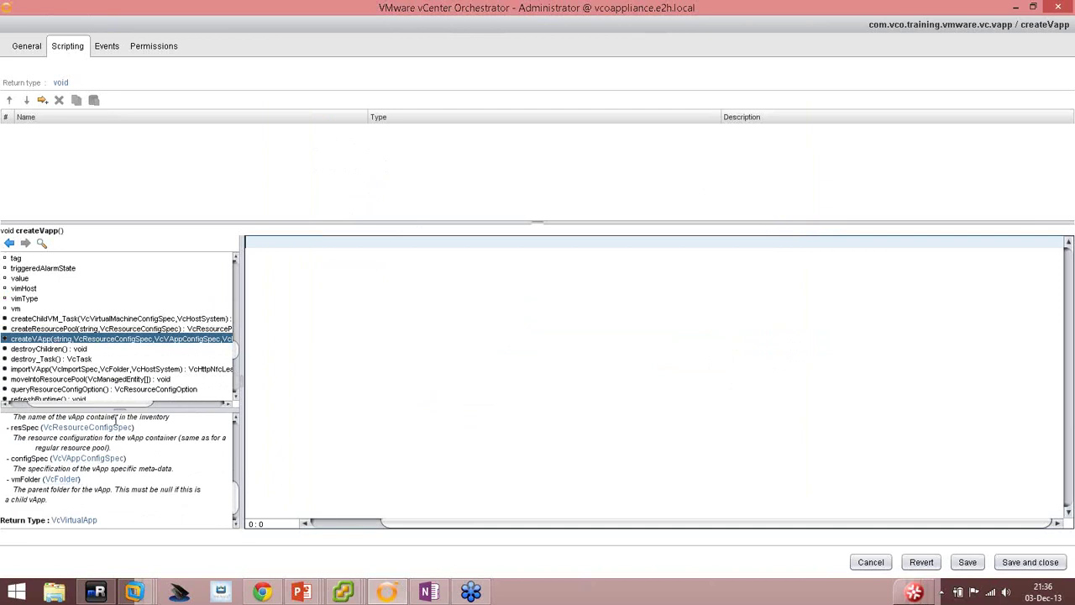
{"action": "left_click_drag", "start_coordinate": [107, 402], "coordinate": [80, 402]}
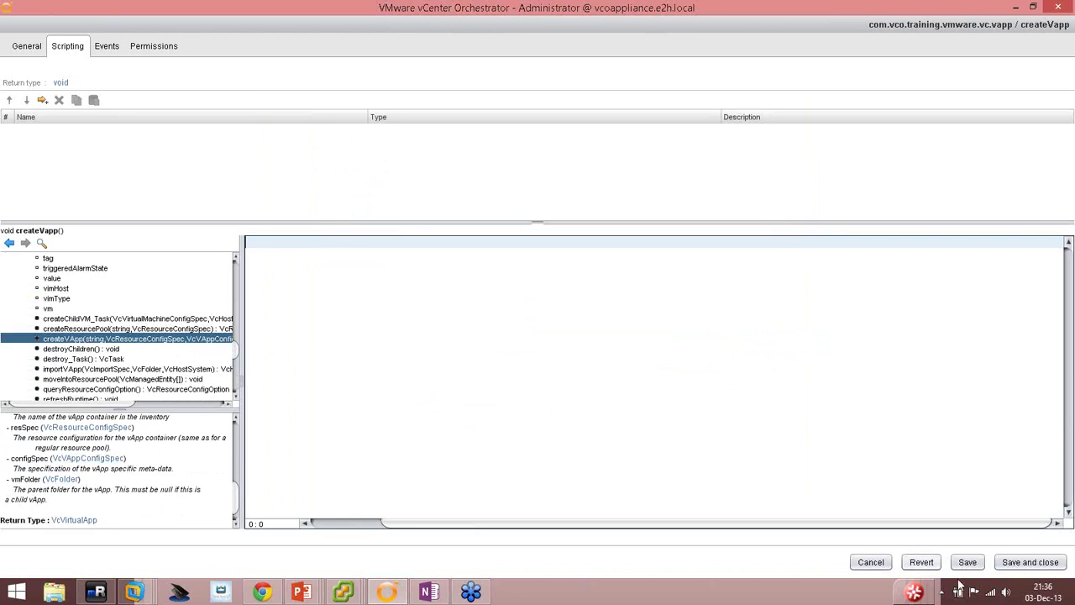
Save and close the createVapp action editor.
{"action": "left_click", "coordinate": [1002, 564]}
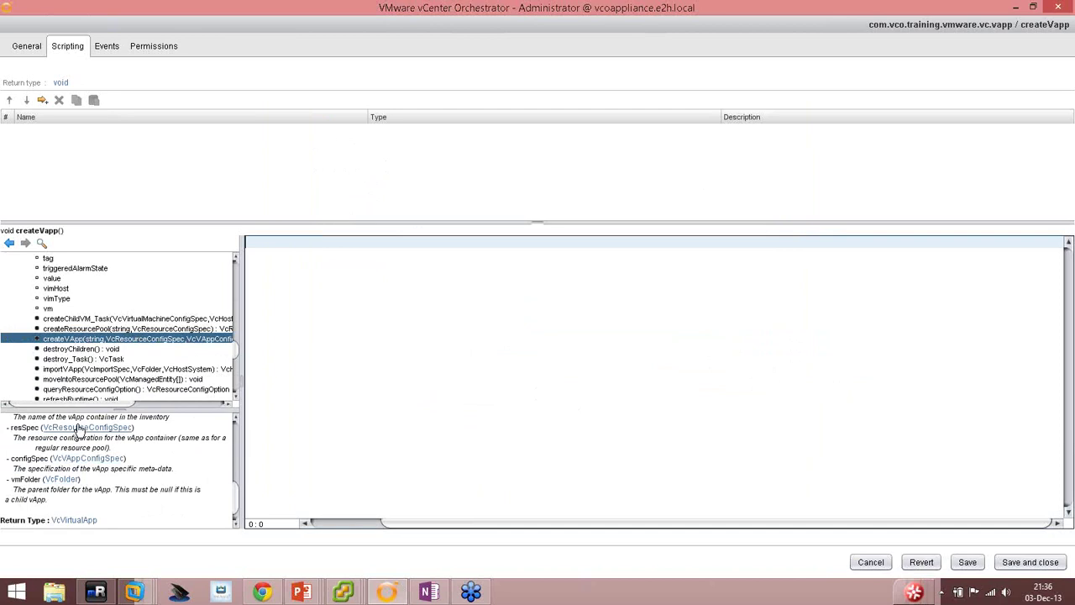
{"action": "left_click", "coordinate": [1030, 562]}
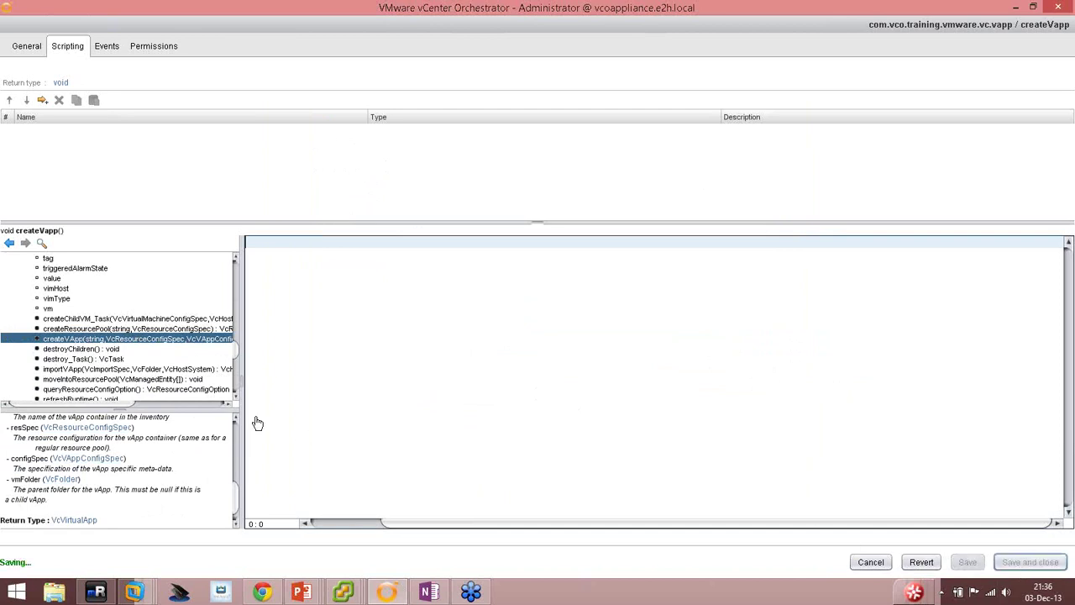
{"action": "scroll", "coordinate": [149, 340], "scroll_direction": "down", "scroll_amount": 7}
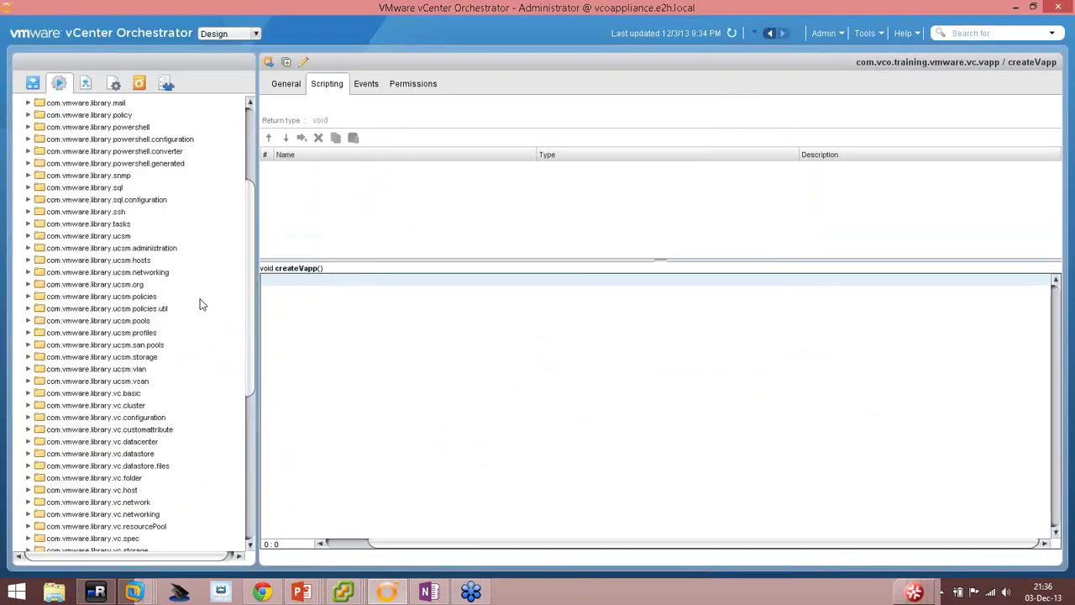
Open the script of createResourcePool in com.vmware.library.vc.resourcePool.
{"action": "left_click", "coordinate": [152, 419]}
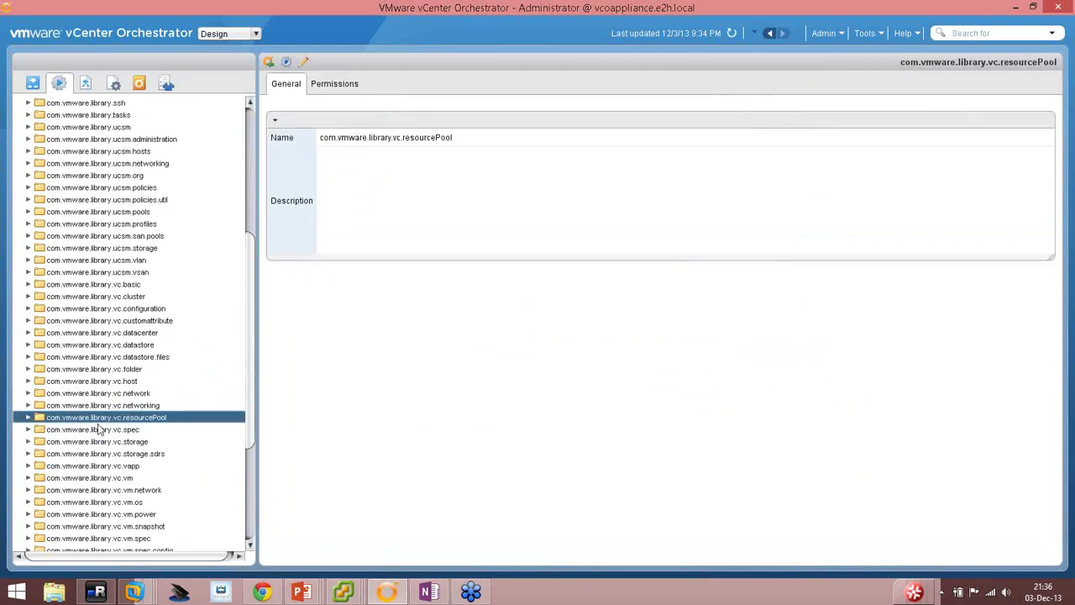
{"action": "left_click", "coordinate": [27, 418]}
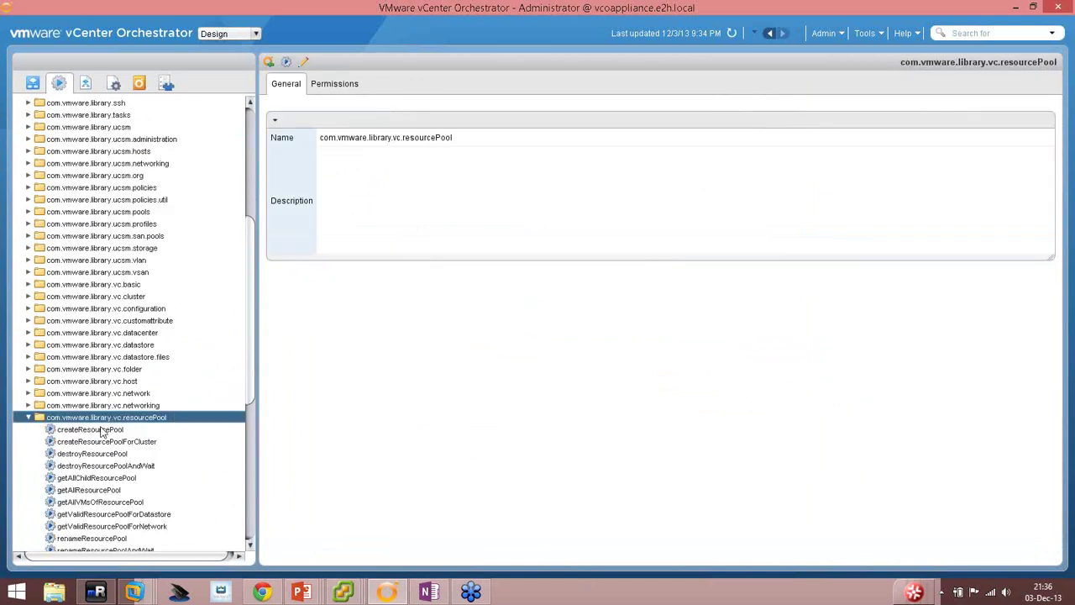
{"action": "left_click", "coordinate": [102, 430]}
{"action": "left_click", "coordinate": [327, 85]}
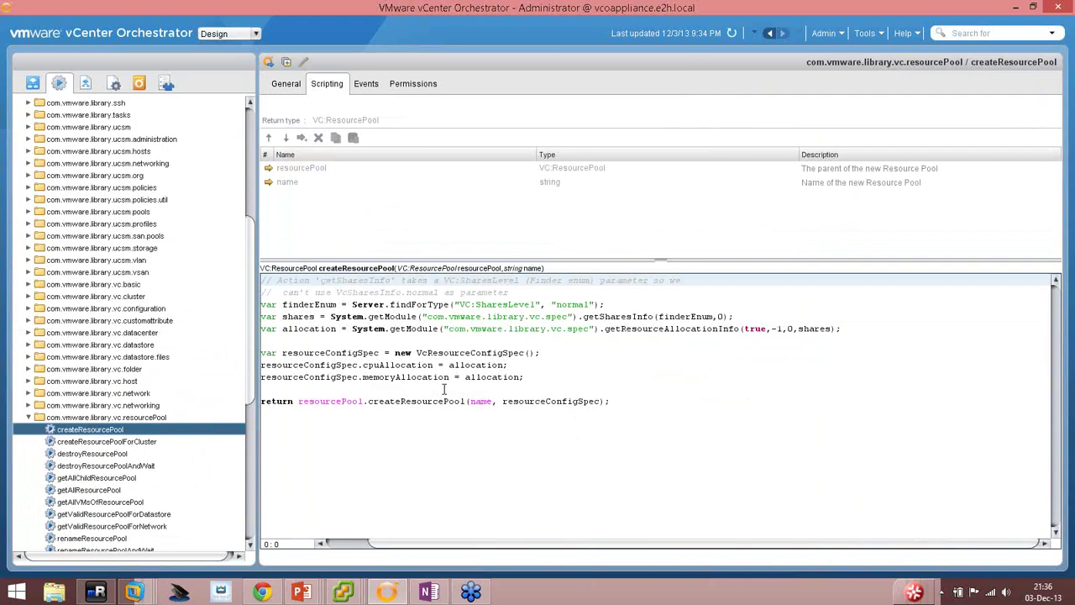
Highlight the return call's resourceConfigSpec argument, its declaration and the cpu/memory allocation lines.
{"action": "left_click", "coordinate": [628, 401]}
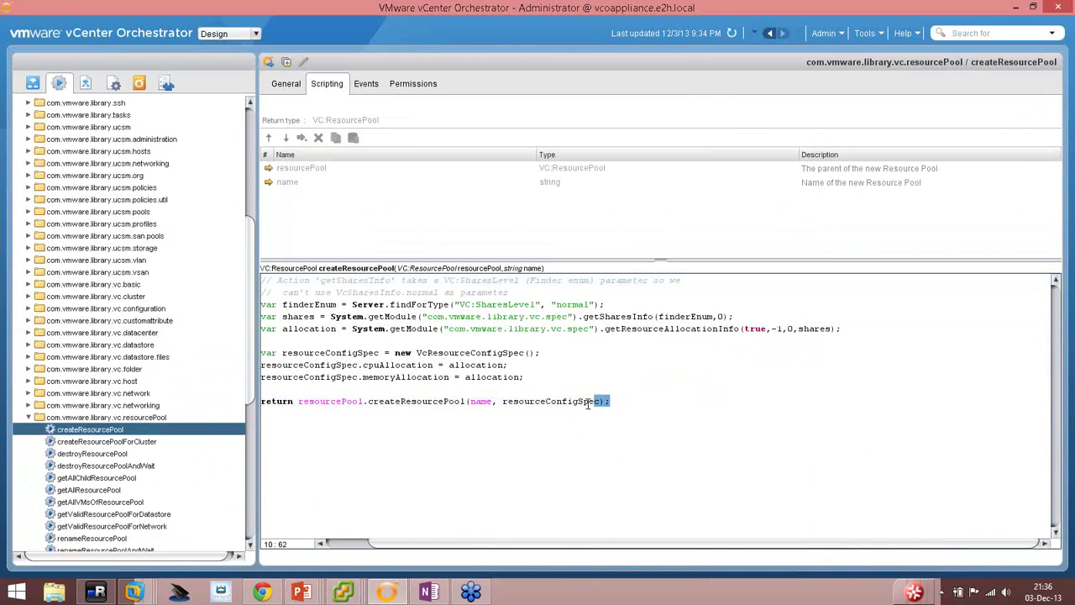
{"action": "left_click", "coordinate": [546, 401]}
{"action": "left_click", "coordinate": [532, 401]}
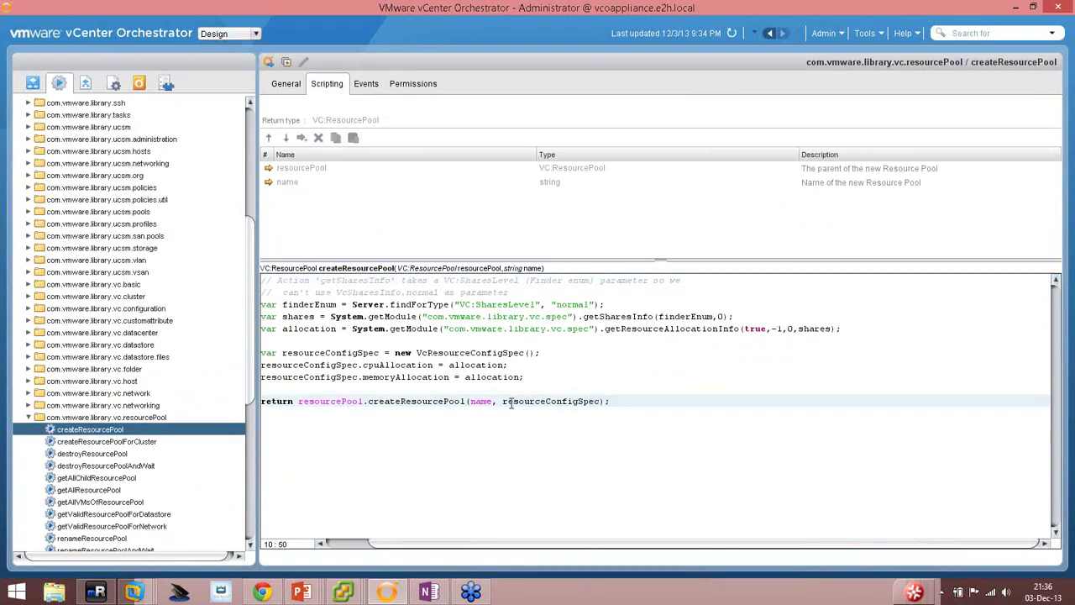
{"action": "double_click", "coordinate": [510, 403]}
{"action": "left_click", "coordinate": [551, 401]}
{"action": "double_click", "coordinate": [510, 403]}
{"action": "left_click", "coordinate": [595, 400]}
{"action": "left_click", "coordinate": [550, 401], "text": "shift"}
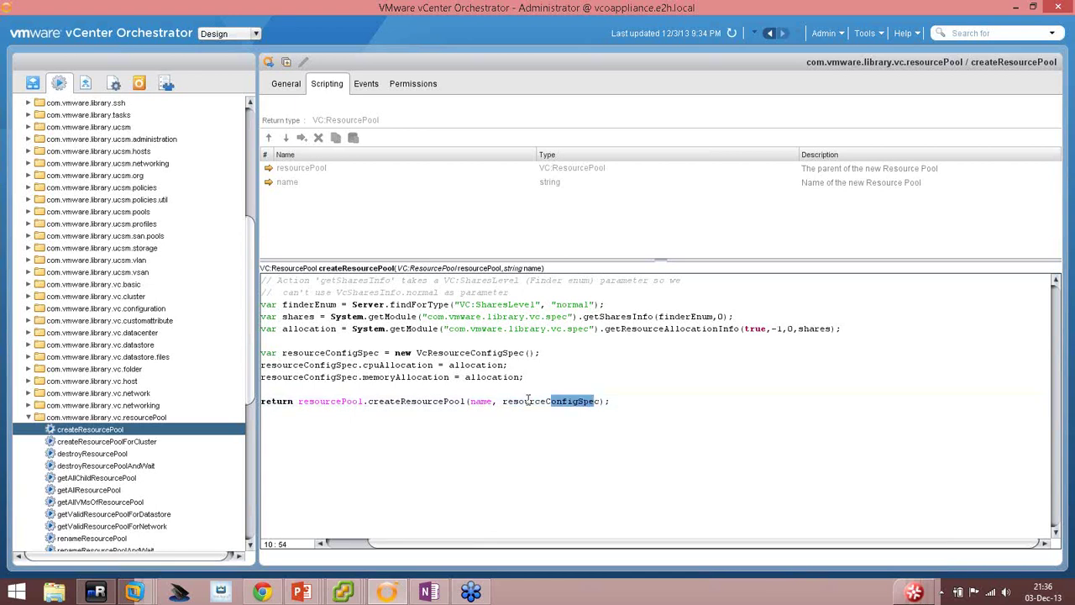
{"action": "left_click_drag", "start_coordinate": [296, 353], "coordinate": [381, 352]}
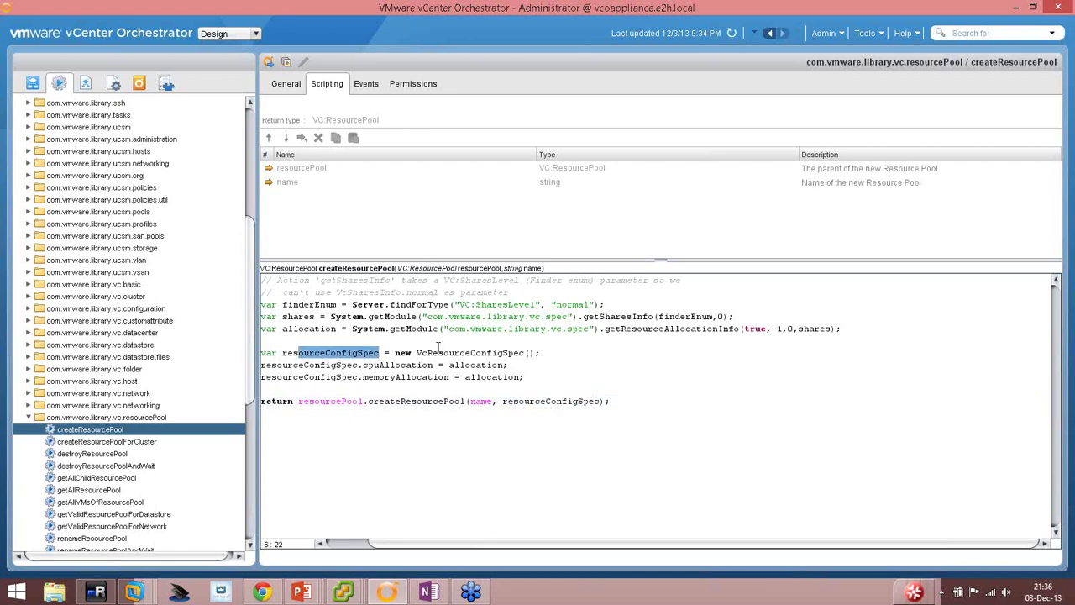
{"action": "left_click", "coordinate": [438, 347]}
{"action": "left_click_drag", "start_coordinate": [448, 364], "coordinate": [524, 377]}
{"action": "left_click", "coordinate": [523, 345]}
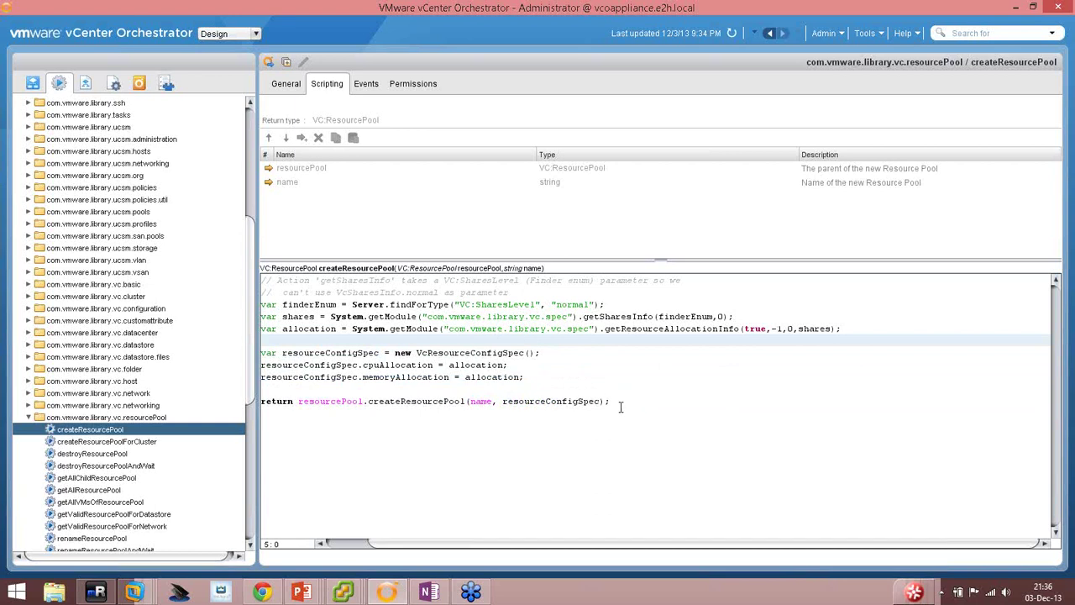
Select and copy the entire createResourcePool script.
{"action": "left_click_drag", "start_coordinate": [621, 408], "coordinate": [325, 288]}
{"action": "key", "text": "ctrl+c"}
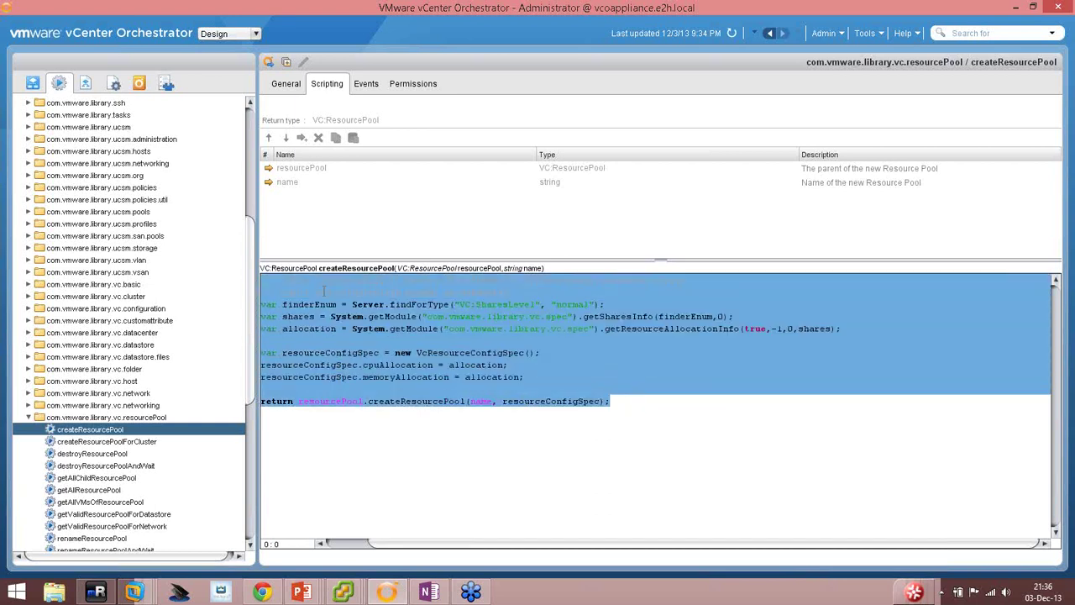
{"action": "right_click", "coordinate": [332, 297]}
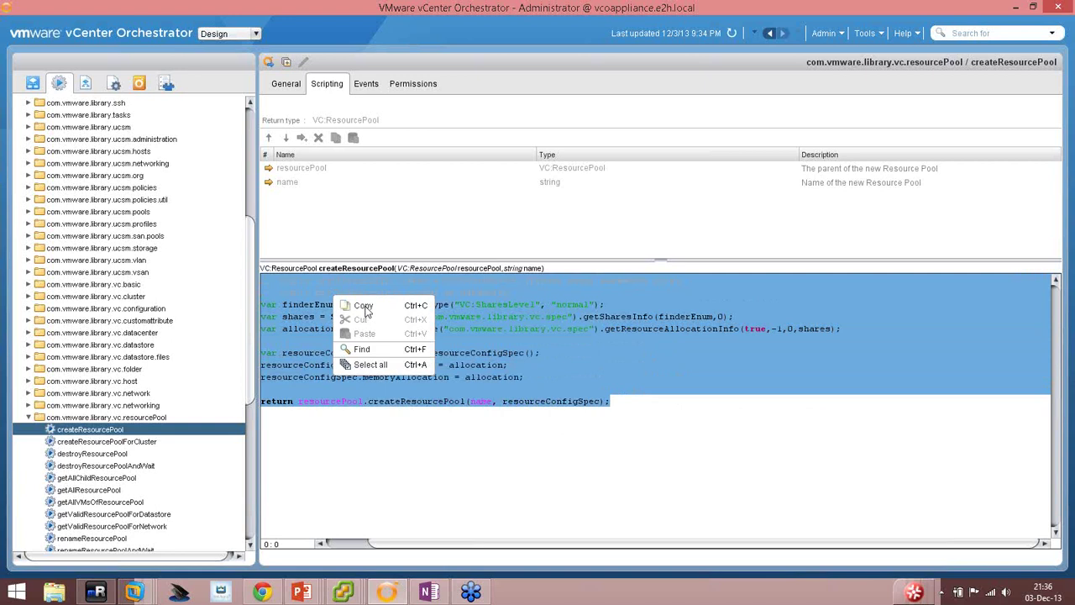
{"action": "left_click", "coordinate": [357, 304]}
{"action": "scroll", "coordinate": [249, 373], "scroll_direction": "down", "scroll_amount": 9}
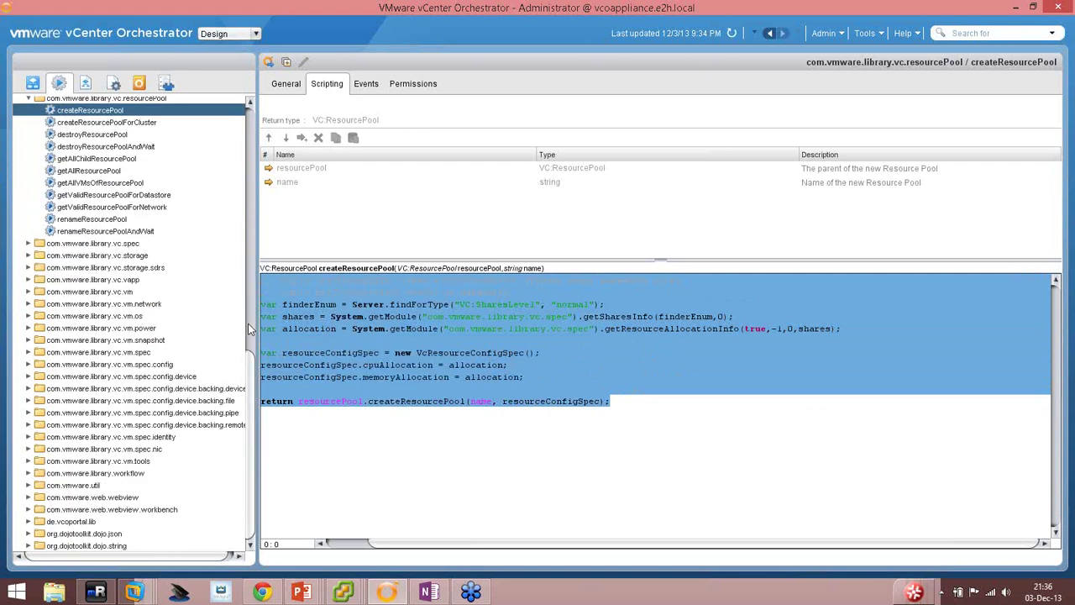
{"action": "scroll", "coordinate": [250, 323], "scroll_direction": "up", "scroll_amount": 15}
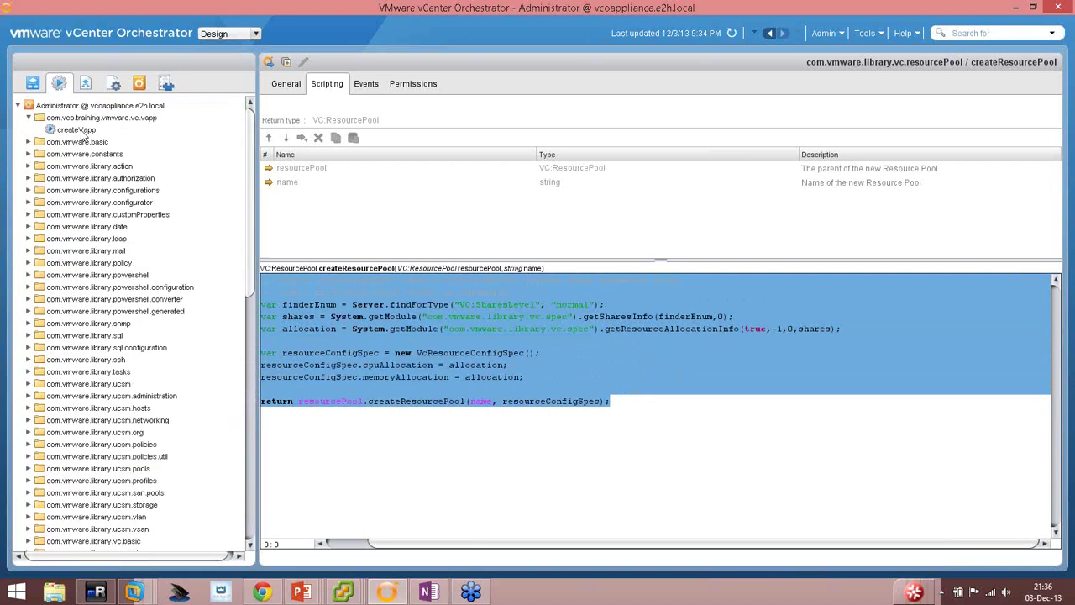
Paste the copied script into the createVapp action's editor.
{"action": "right_click", "coordinate": [84, 132]}
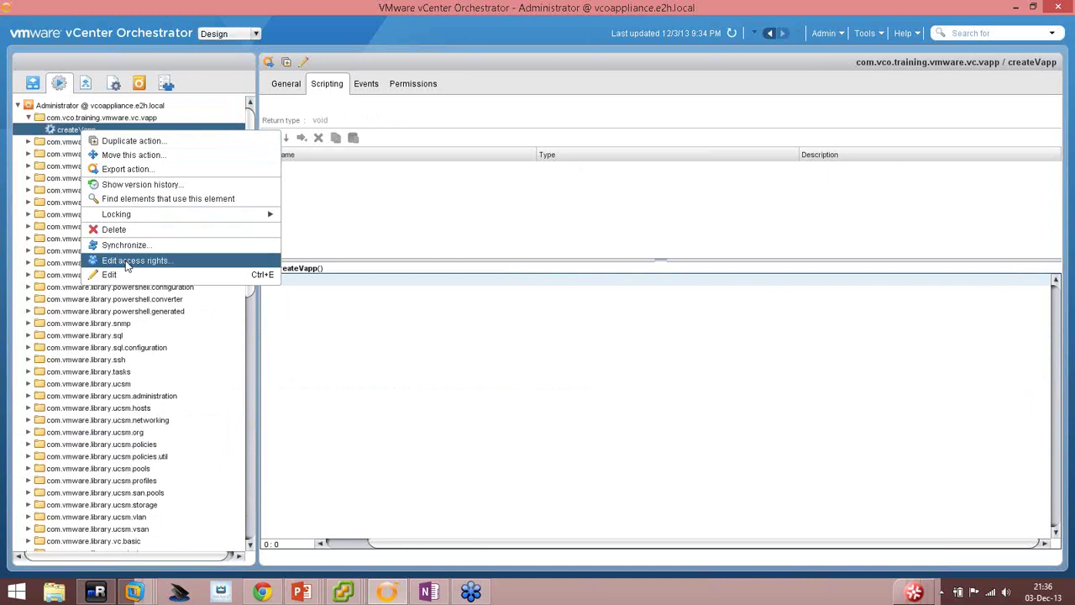
{"action": "left_click", "coordinate": [124, 275]}
{"action": "right_click", "coordinate": [350, 297]}
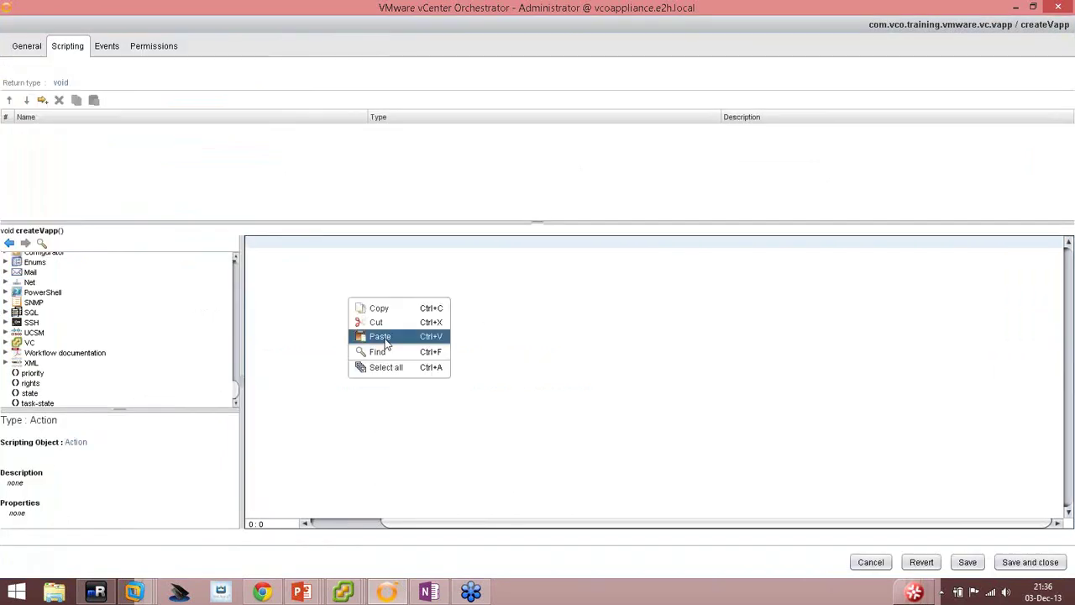
{"action": "left_click", "coordinate": [384, 337]}
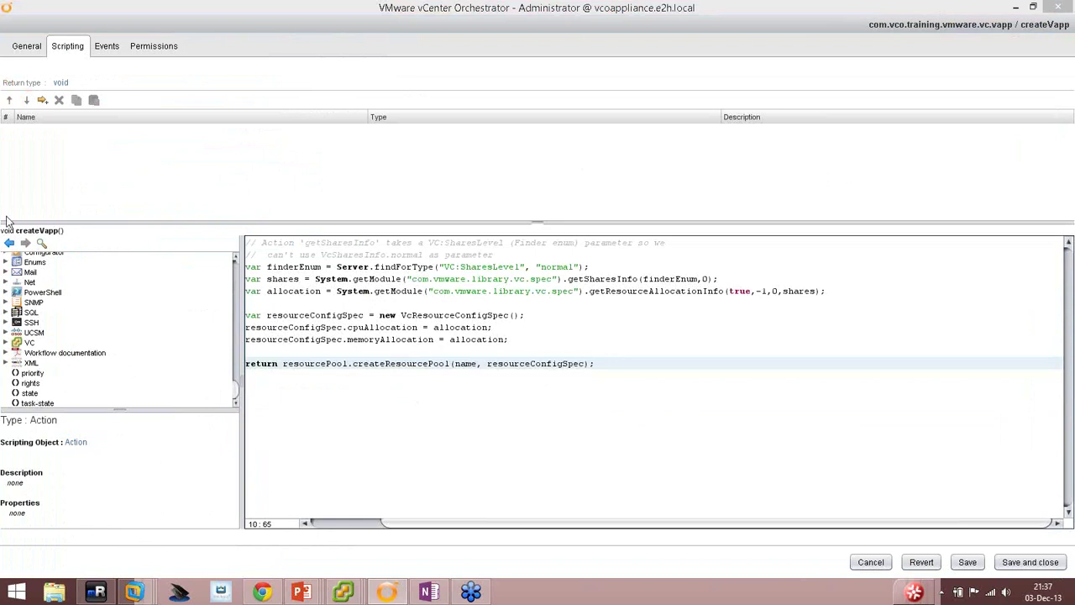
Add a string input parameter 'name' to createVapp, matching the return call's name argument.
{"action": "double_click", "coordinate": [464, 363]}
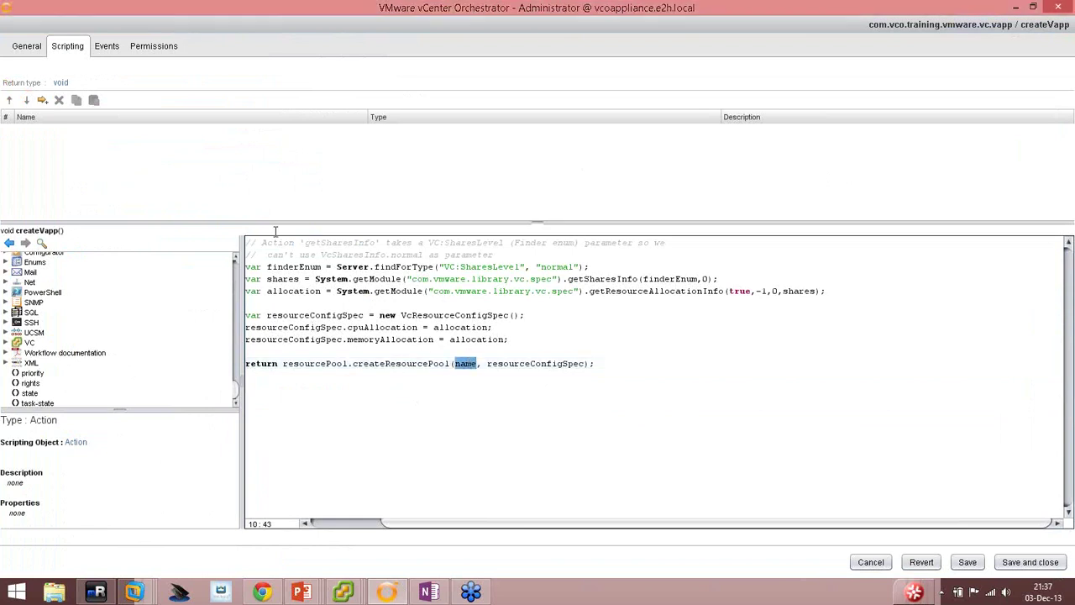
{"action": "left_click", "coordinate": [45, 100]}
{"action": "left_click", "coordinate": [25, 133]}
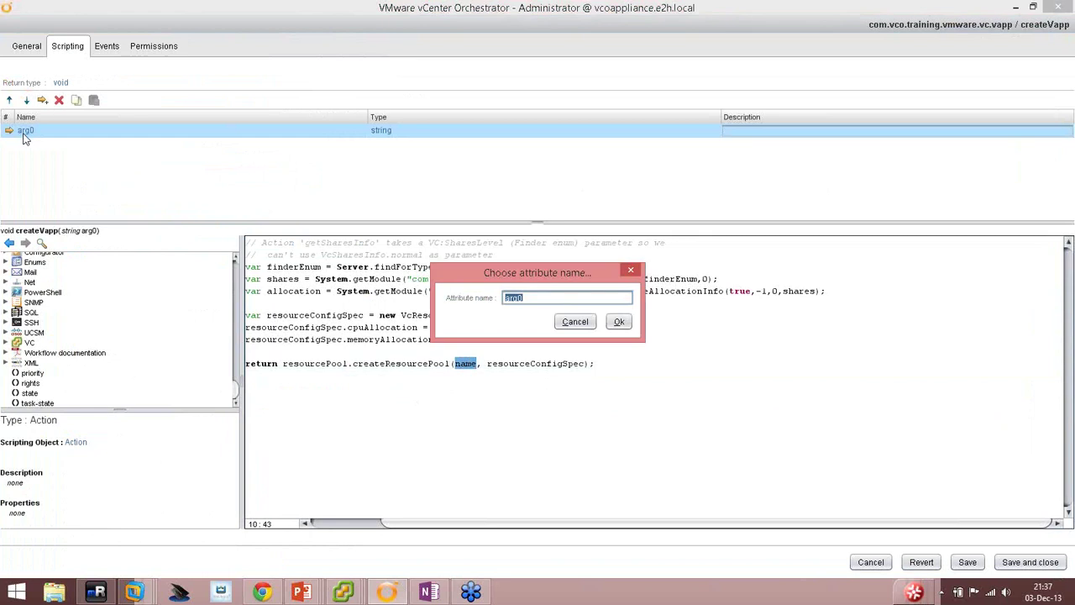
{"action": "type", "text": "name"}
{"action": "key", "text": "Return"}
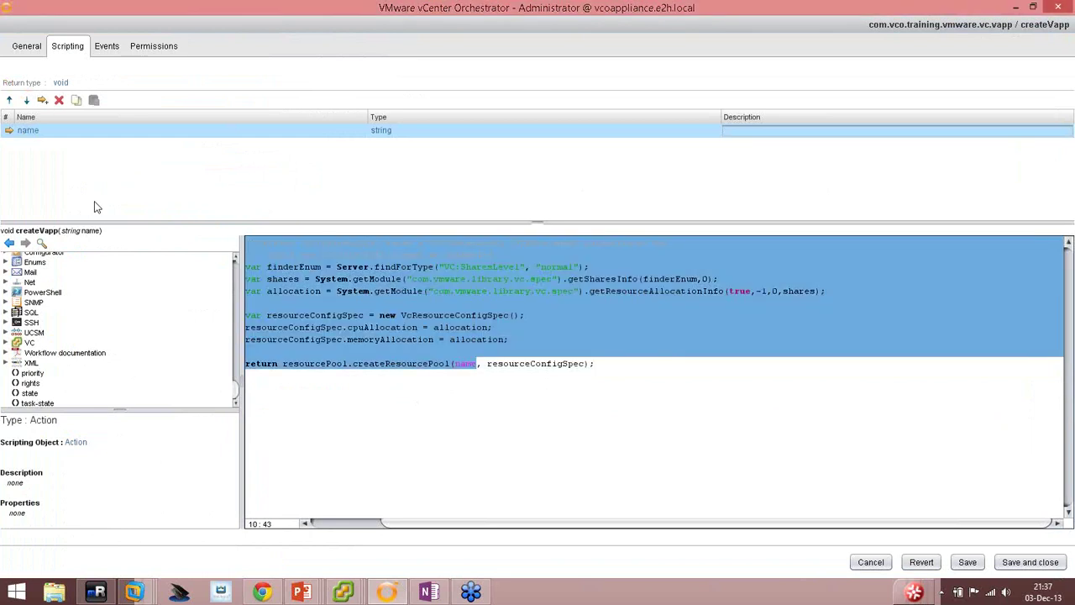
{"action": "left_click", "coordinate": [460, 365]}
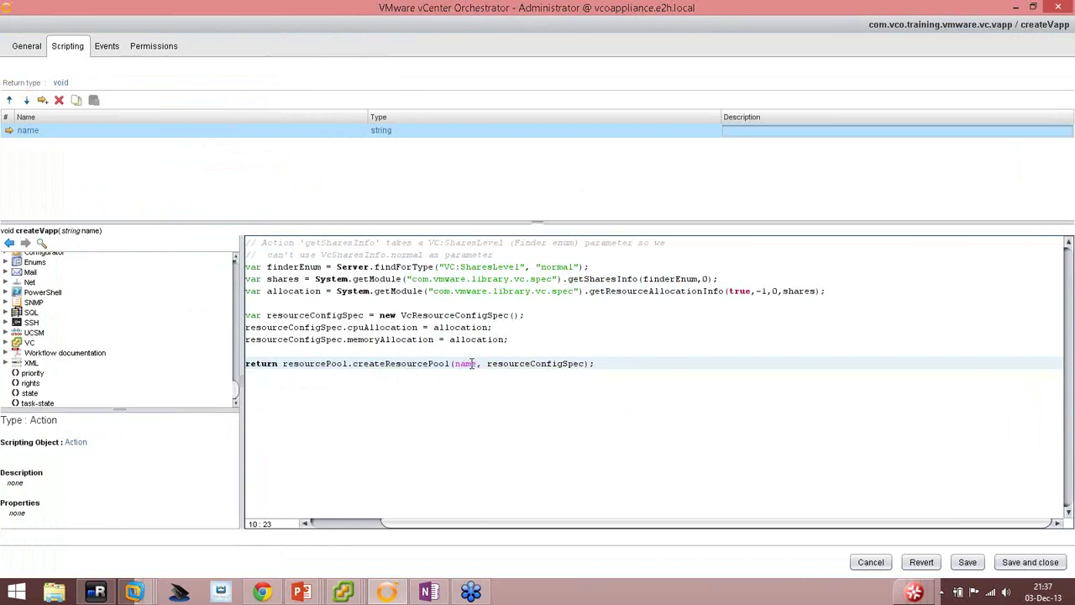
{"action": "double_click", "coordinate": [471, 364]}
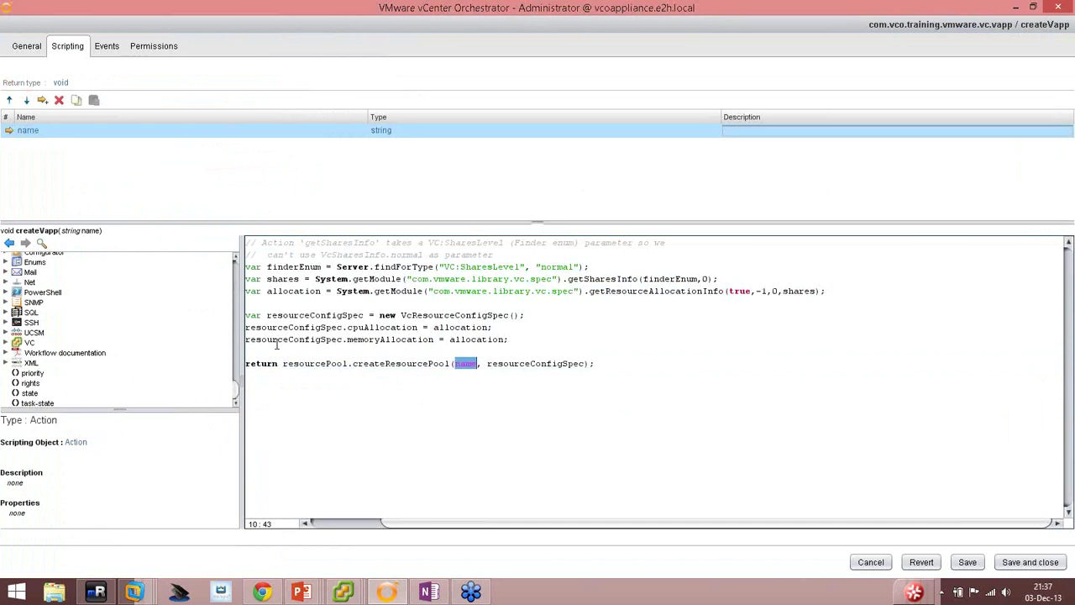
Look up VcResourcePool.createVApp via API search to check its parameters.
{"action": "left_click", "coordinate": [41, 242]}
{"action": "double_click", "coordinate": [410, 355]}
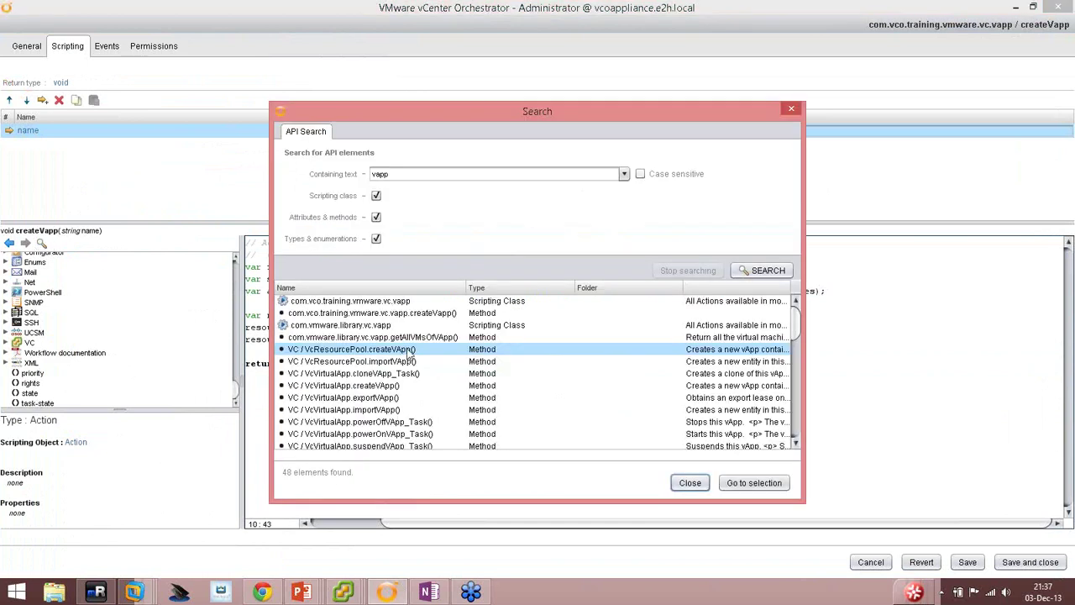
{"action": "left_click", "coordinate": [690, 483]}
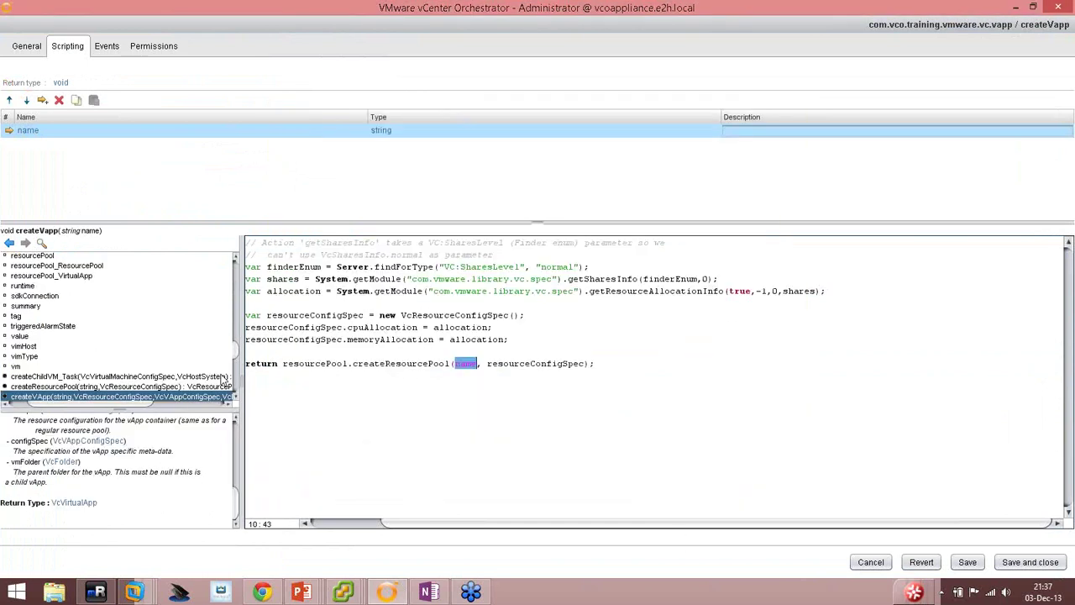
{"action": "left_click_drag", "start_coordinate": [236, 502], "coordinate": [236, 457]}
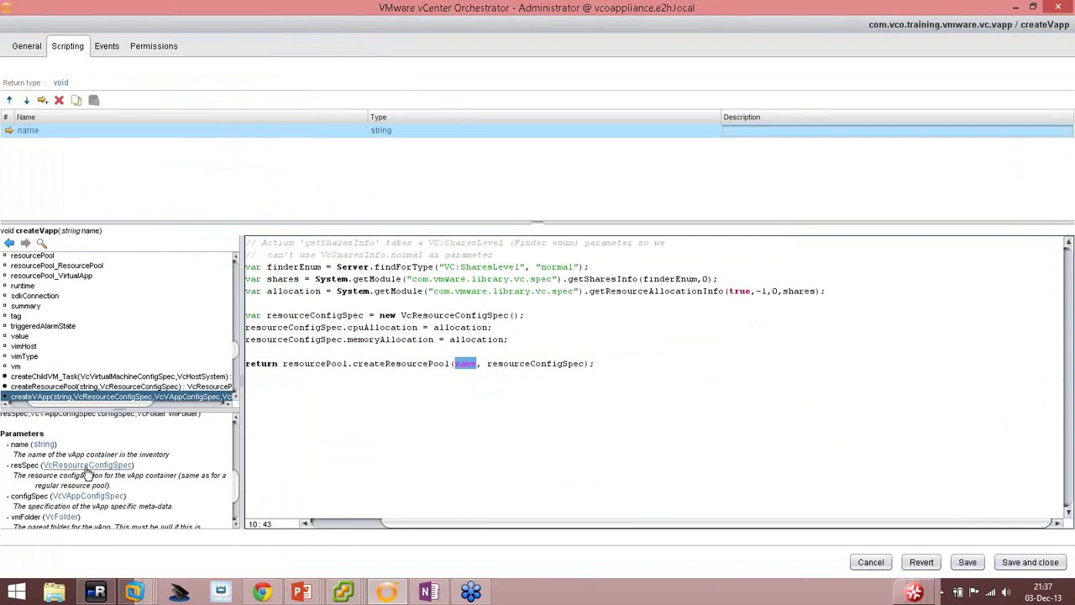
Append ', vappConfigSpec, folder' after resourceConfigSpec in the return call.
{"action": "left_click", "coordinate": [585, 362]}
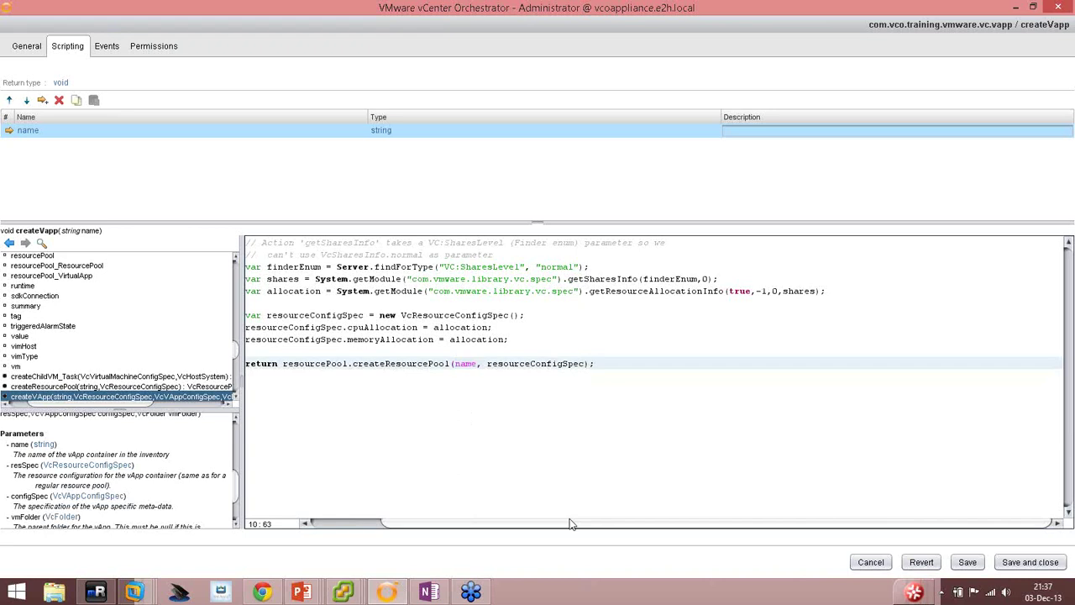
{"action": "type", "text": ","}
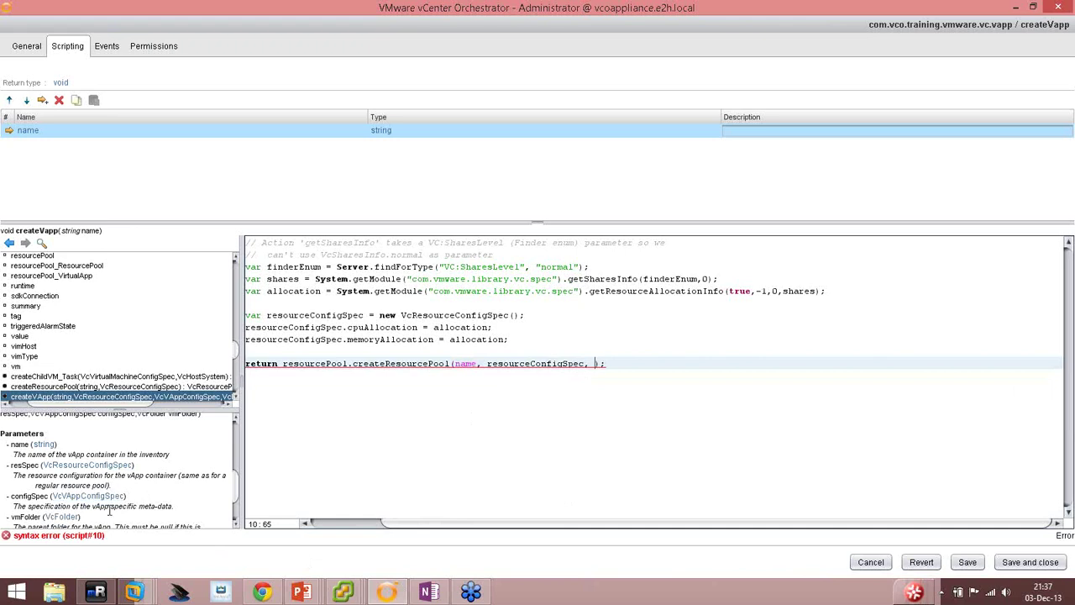
{"action": "type", "text": "vappConfigSpec, "}
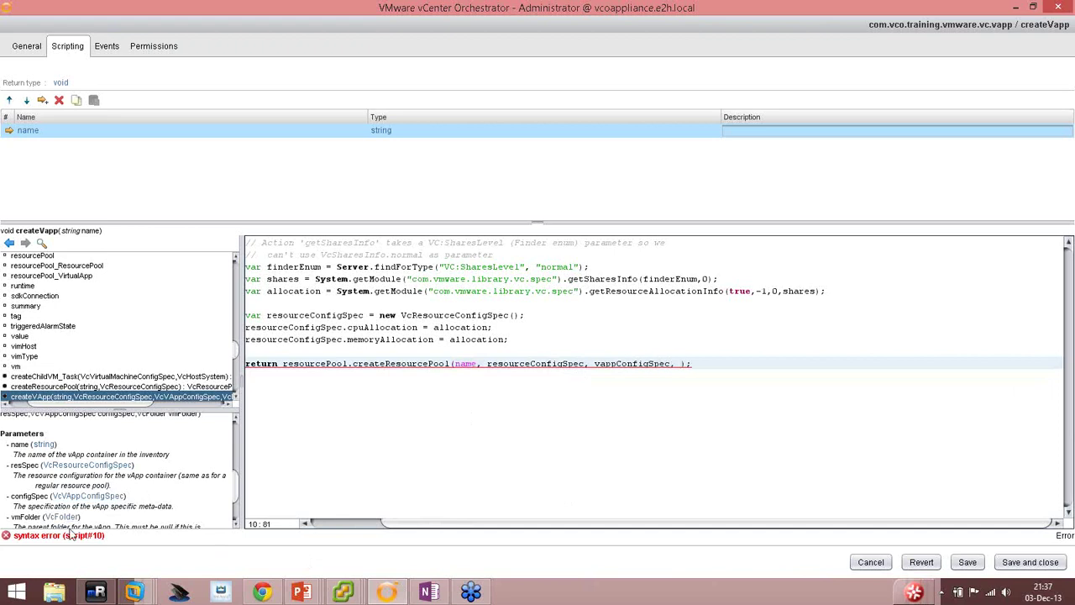
{"action": "type", "text": "folder"}
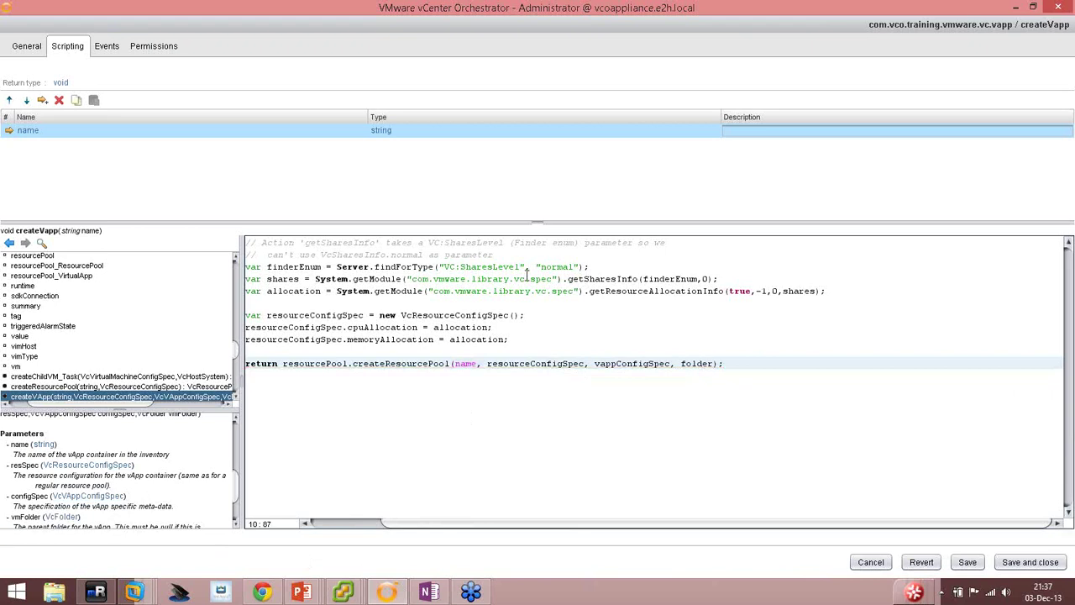
Add a folder input parameter of type VC:VmFolder.
{"action": "left_click", "coordinate": [42, 101]}
{"action": "left_click", "coordinate": [26, 147]}
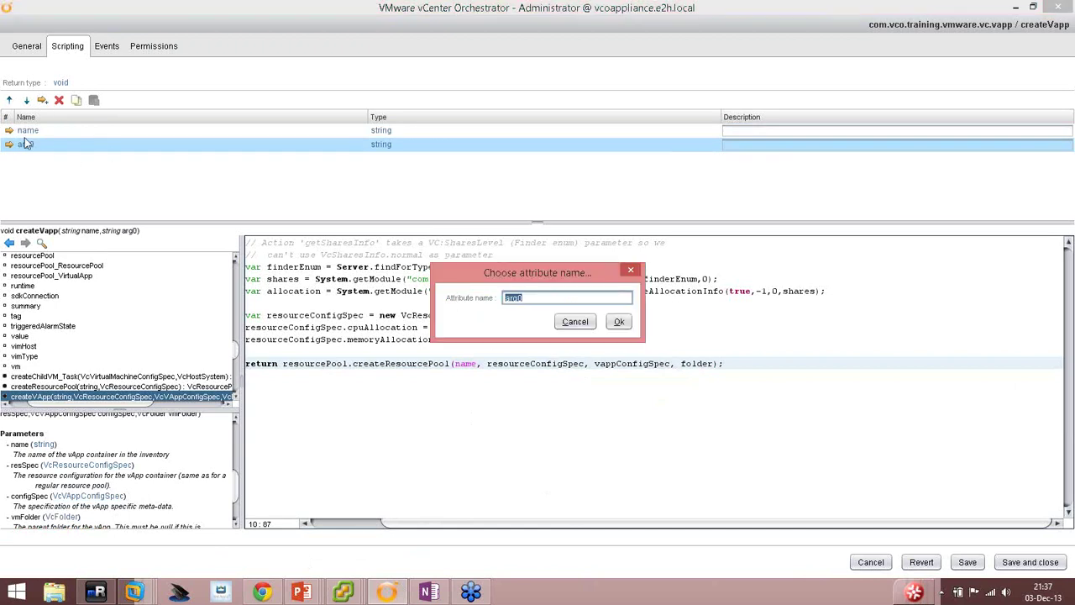
{"action": "type", "text": "folder"}
{"action": "key", "text": "Return"}
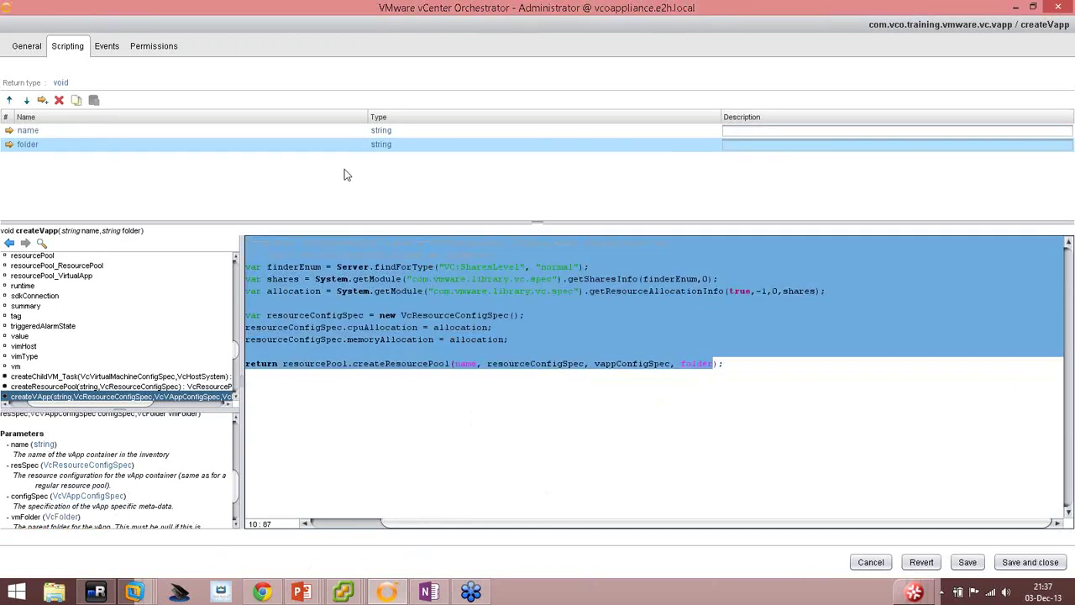
{"action": "left_click", "coordinate": [382, 151]}
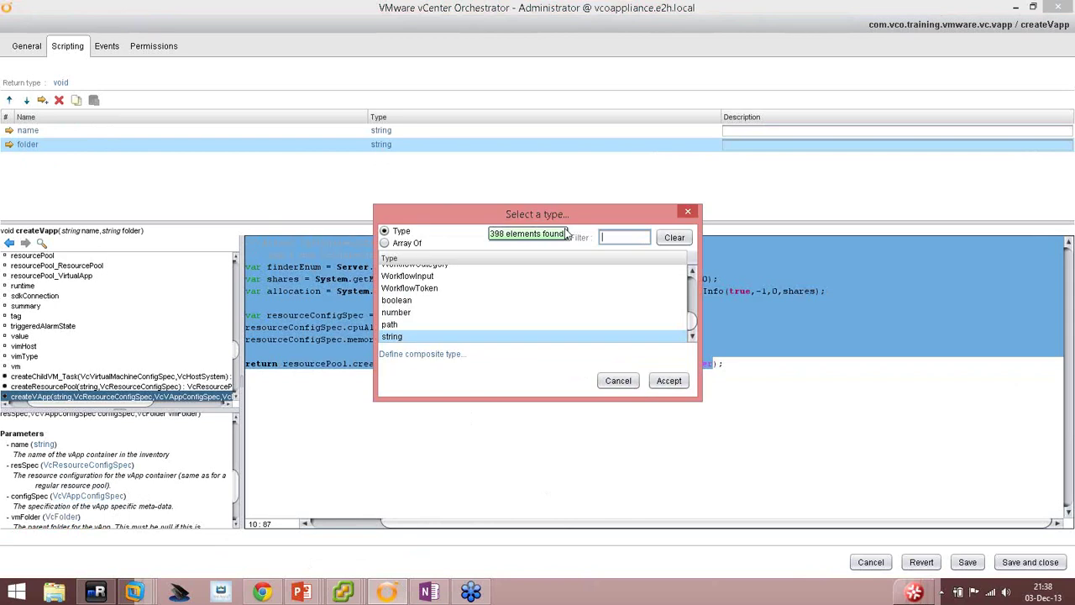
{"action": "type", "text": "folder"}
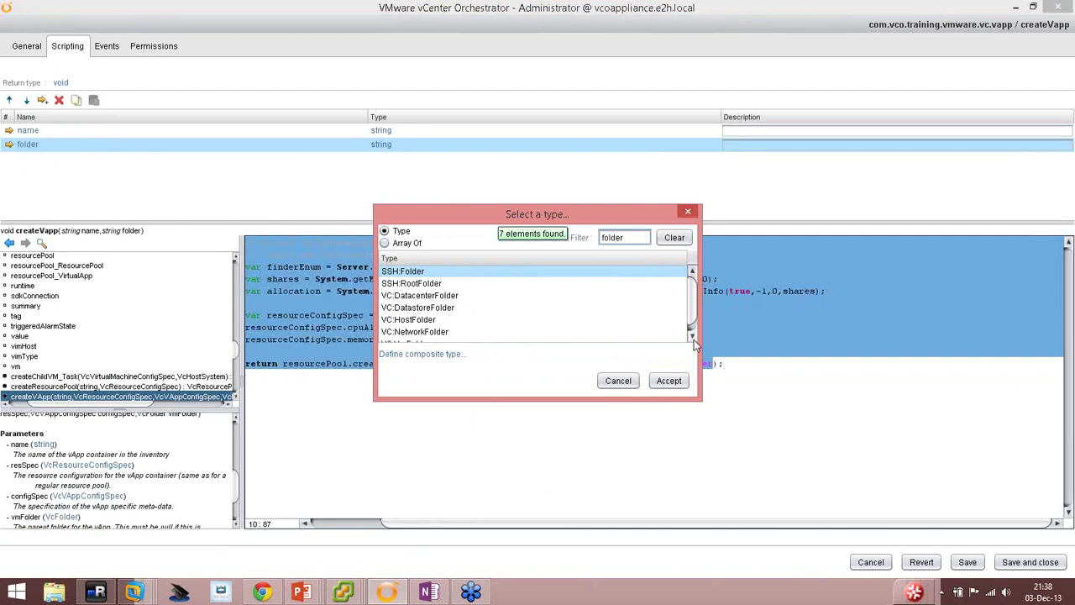
{"action": "left_click", "coordinate": [693, 339]}
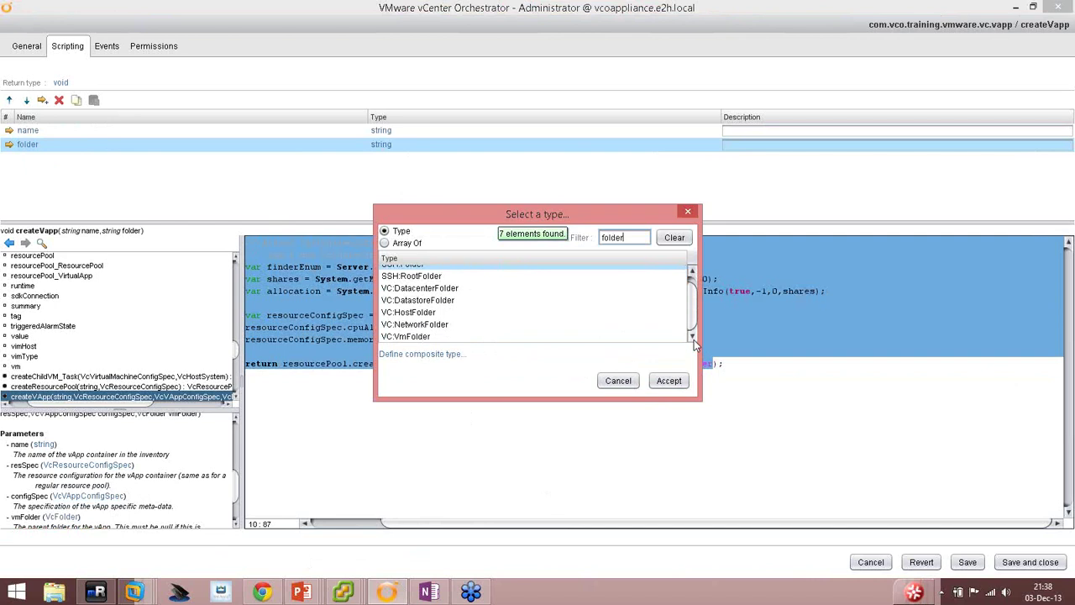
{"action": "double_click", "coordinate": [418, 336]}
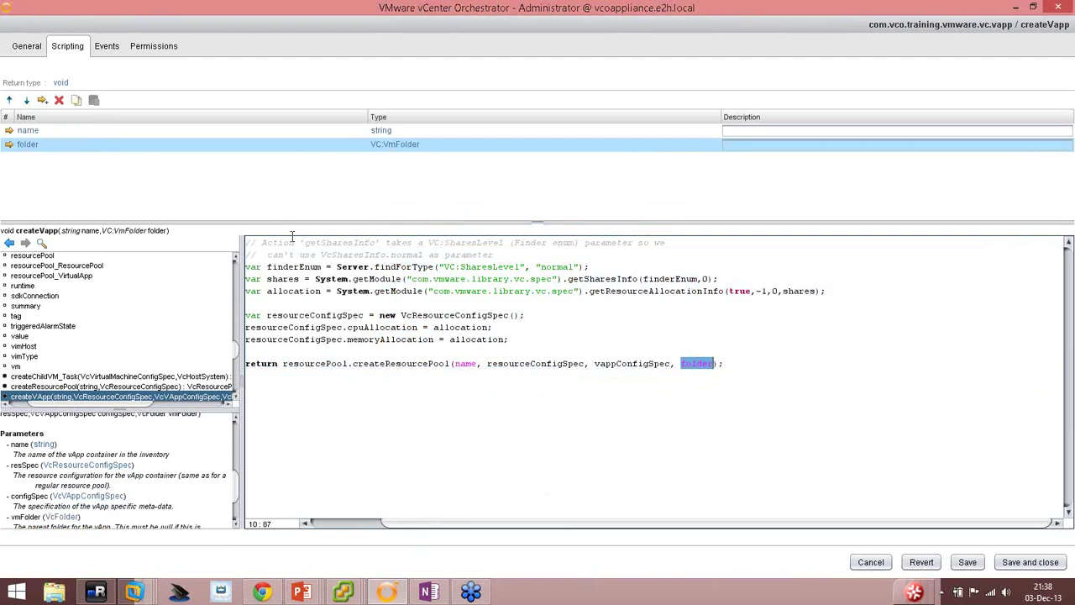
Add a second input parameter named resourcePool, fixing its capital P.
{"action": "left_click", "coordinate": [611, 394]}
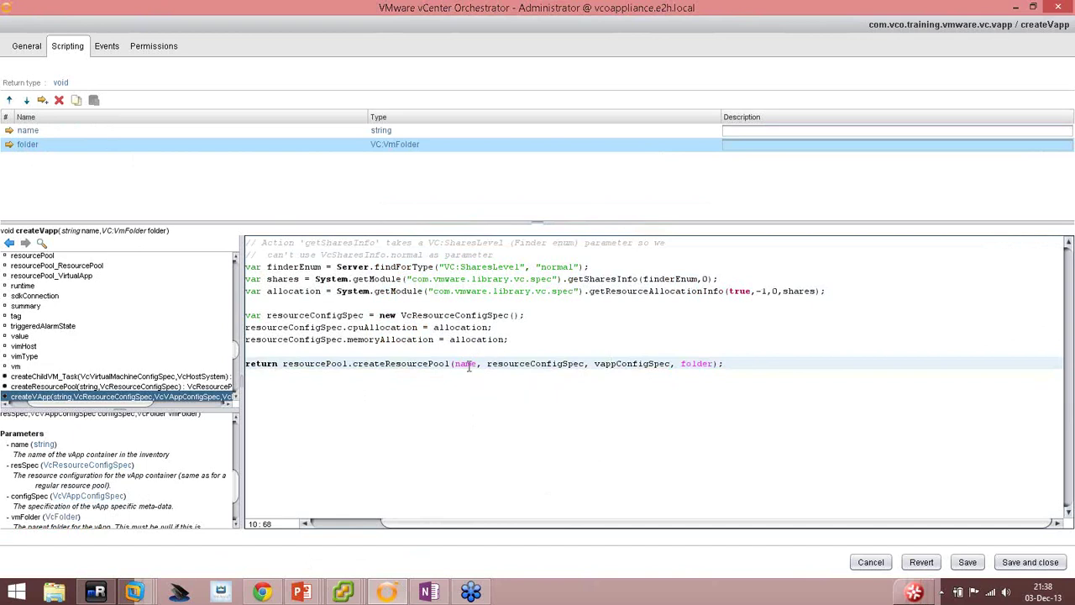
{"action": "double_click", "coordinate": [310, 364]}
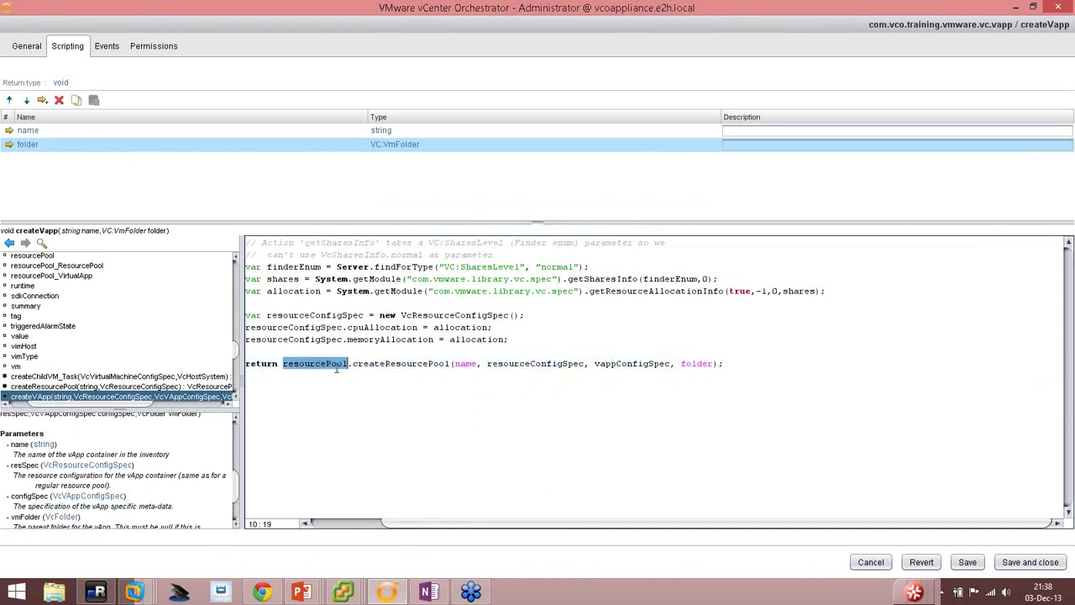
{"action": "left_click", "coordinate": [42, 100]}
{"action": "left_click", "coordinate": [35, 160]}
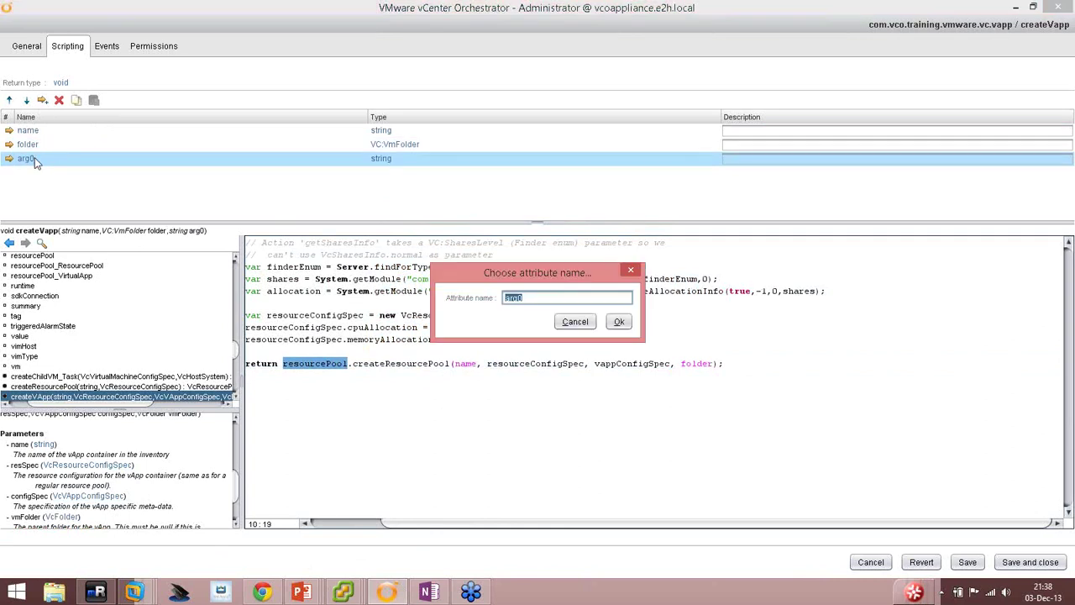
{"action": "type", "text": "resourcepool"}
{"action": "key", "text": "Return"}
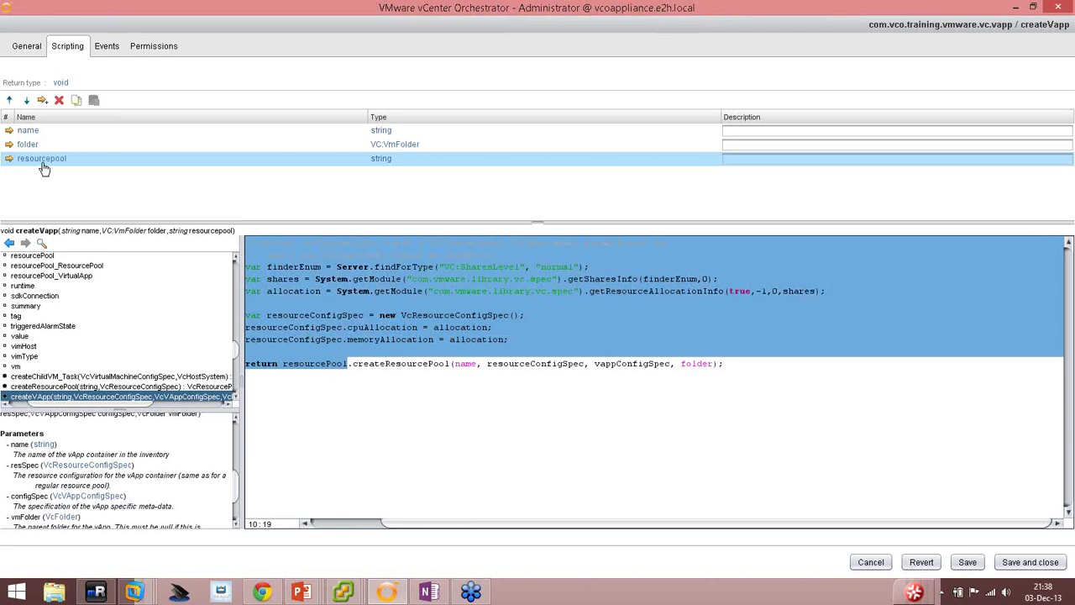
{"action": "left_click", "coordinate": [40, 160]}
{"action": "key", "text": "Home"}
{"action": "key", "text": "Right"}
{"action": "key", "text": "Right"}
{"action": "key", "text": "Right"}
{"action": "key", "text": "Right"}
{"action": "key", "text": "Right"}
{"action": "key", "text": "Right"}
{"action": "key", "text": "Right"}
{"action": "key", "text": "Right"}
{"action": "key", "text": "shift+Right"}
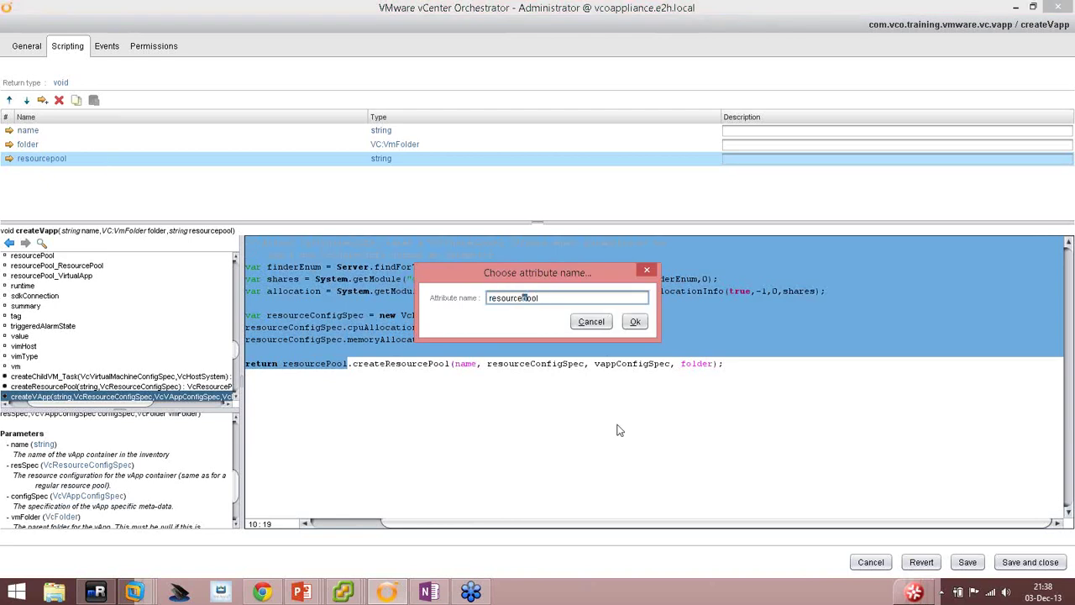
{"action": "type", "text": "P"}
{"action": "key", "text": "Return"}
{"action": "left_click", "coordinate": [617, 430]}
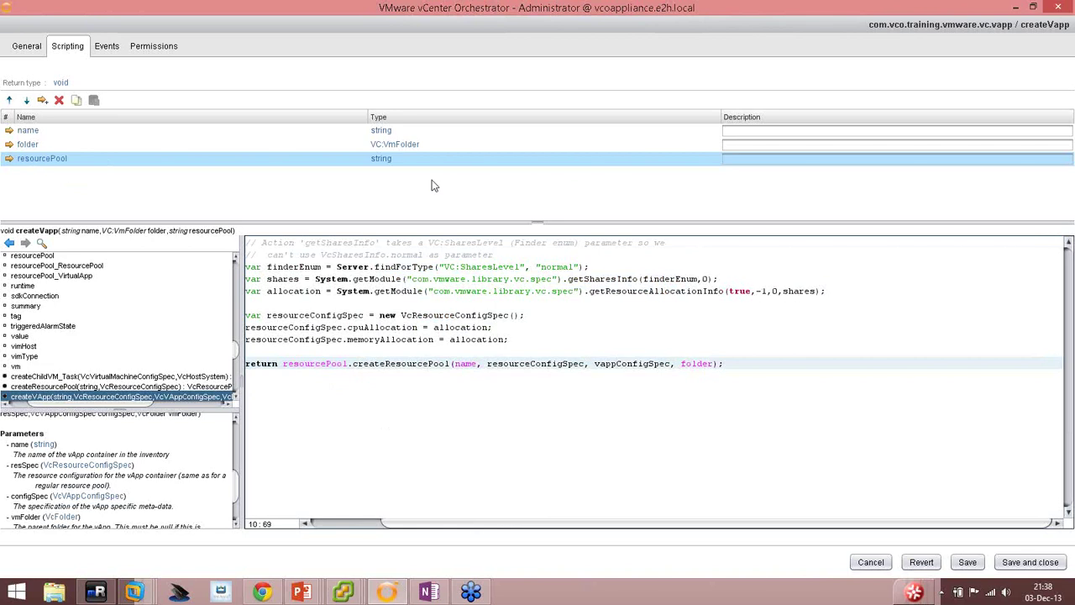
Set the resourcePool parameter's type to VC:ResourcePool.
{"action": "left_click", "coordinate": [386, 164]}
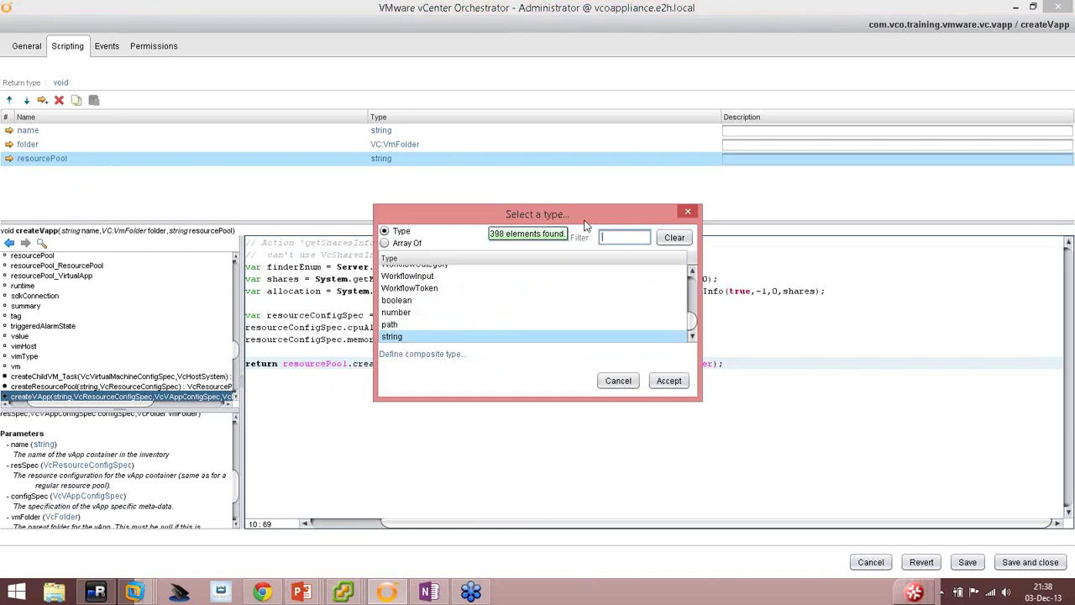
{"action": "type", "text": "resourcepool"}
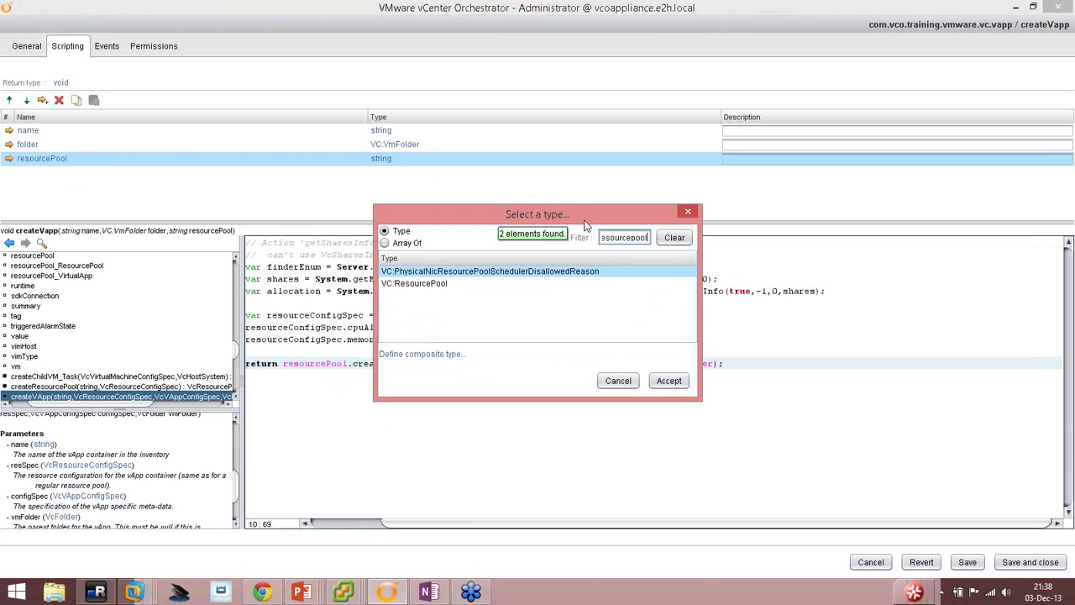
{"action": "double_click", "coordinate": [448, 283]}
{"action": "left_click", "coordinate": [535, 411]}
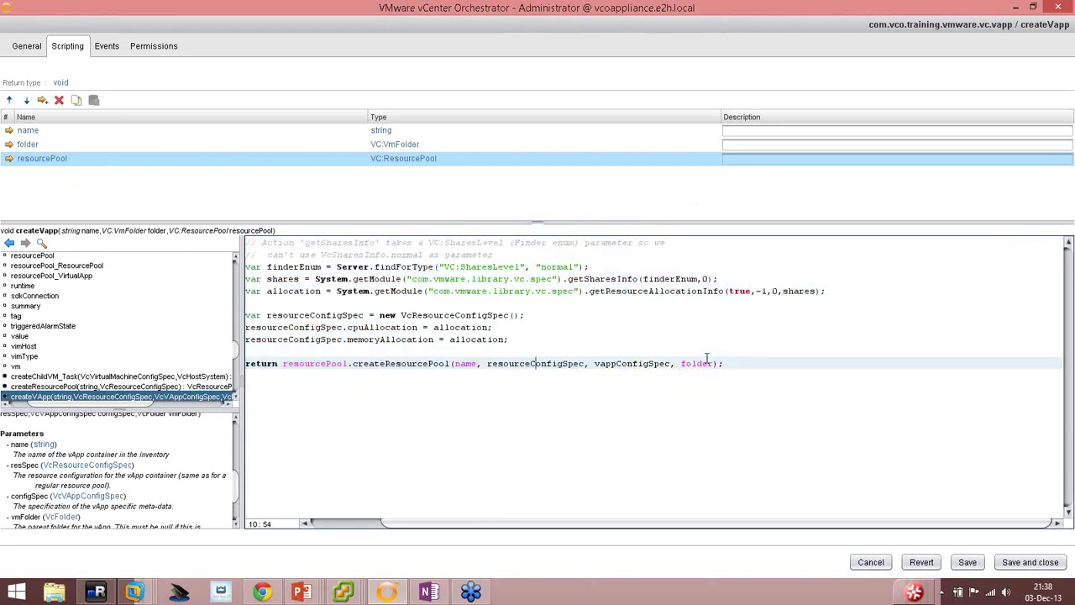
Review the return call's arguments and select the resourceConfigSpec declaration line.
{"action": "left_click_drag", "start_coordinate": [719, 363], "coordinate": [492, 364]}
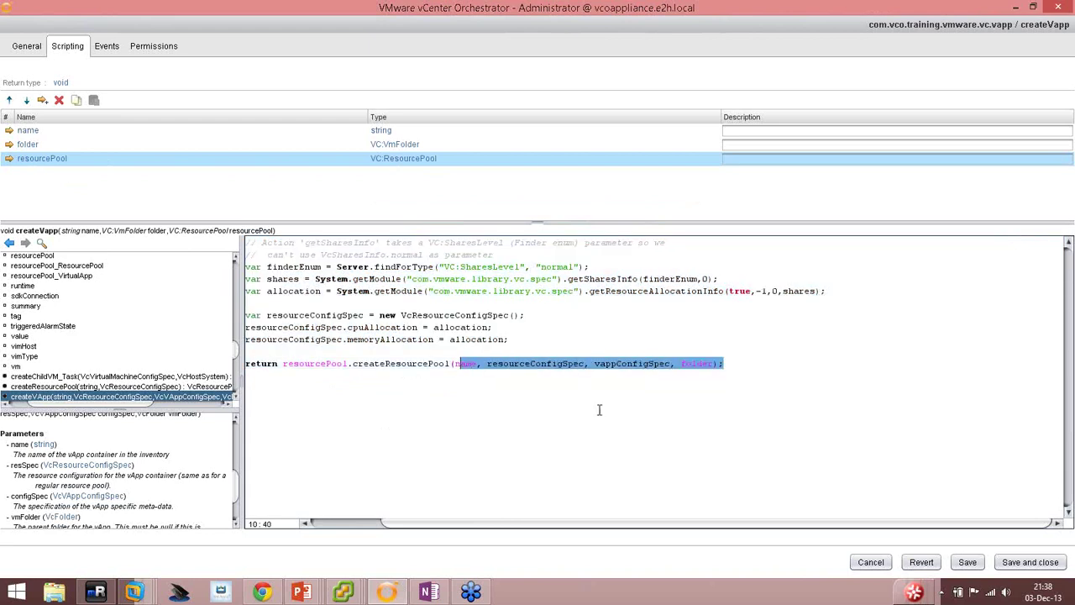
{"action": "left_click", "coordinate": [597, 362]}
{"action": "double_click", "coordinate": [629, 362]}
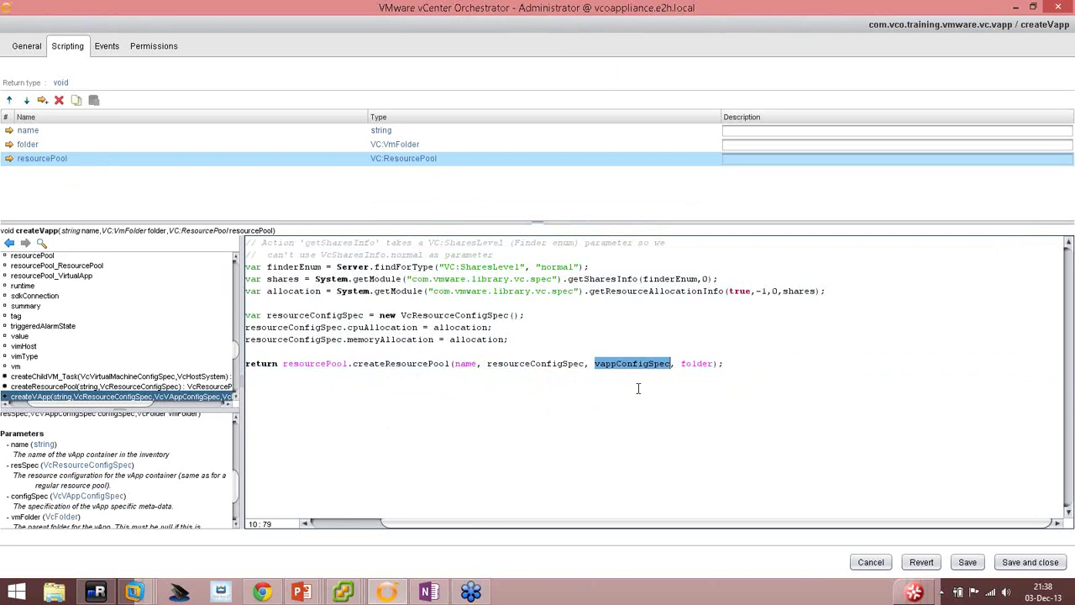
{"action": "double_click", "coordinate": [527, 364]}
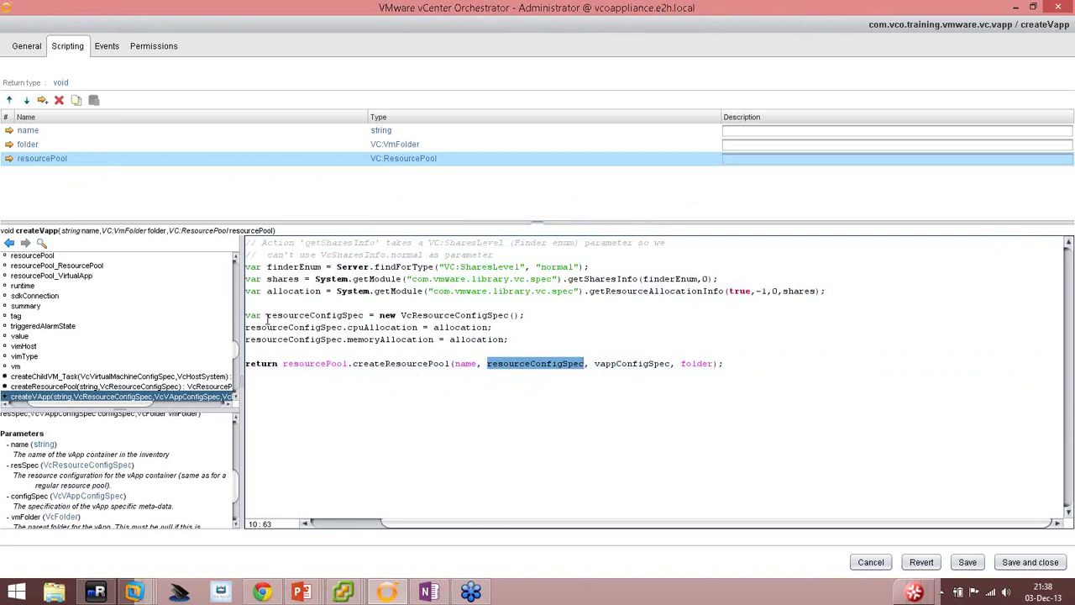
{"action": "left_click_drag", "start_coordinate": [249, 315], "coordinate": [526, 315]}
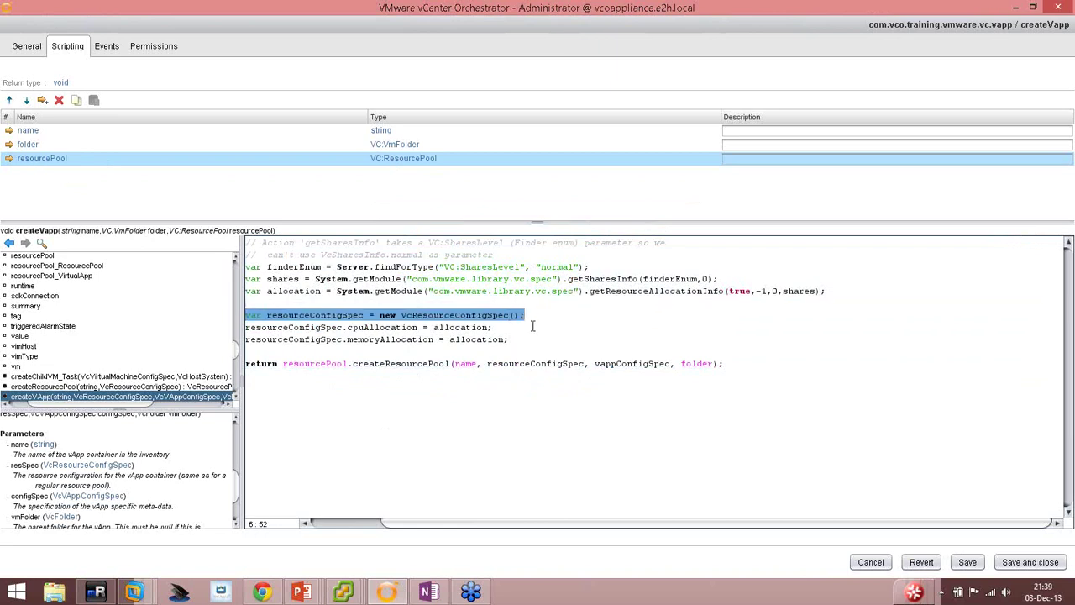
Paste a copy of the resourceConfigSpec declaration on a new line above the return.
{"action": "key", "text": "Left"}
{"action": "key", "text": "Down"}
{"action": "key", "text": "Down"}
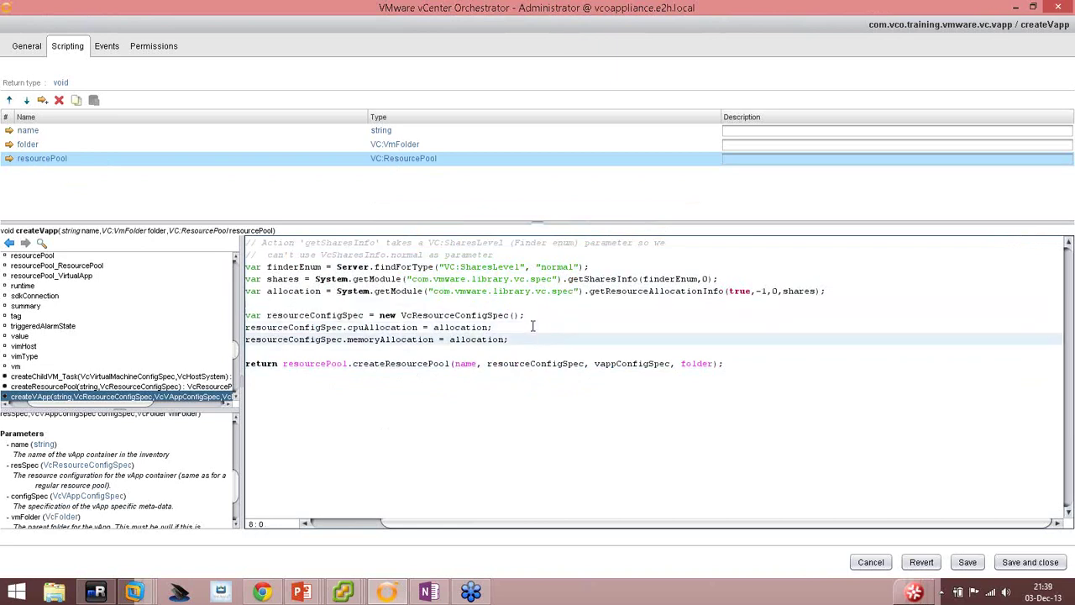
{"action": "key", "text": "End"}
{"action": "key", "text": "Return"}
{"action": "key", "text": "Return"}
{"action": "type", "text": "var resourceConfigSpec = new VcResourceConfigSpec();"}
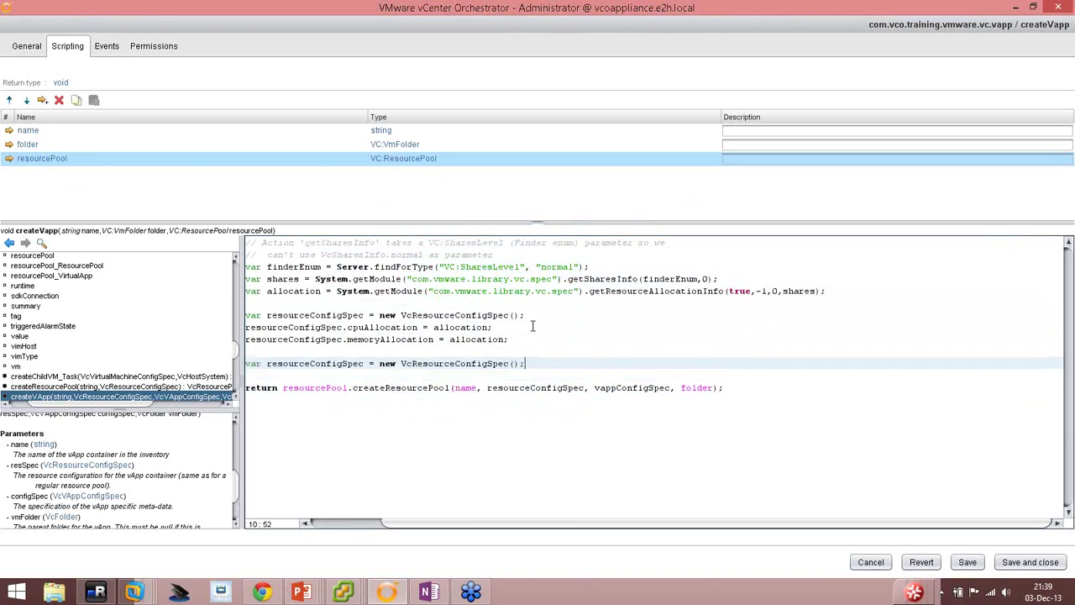
{"action": "key", "text": "Left"}
{"action": "key", "text": "Left"}
{"action": "key", "text": "Left"}
{"action": "key", "text": "Left"}
{"action": "key", "text": "Left"}
{"action": "key", "text": "Left"}
{"action": "key", "text": "Left"}
{"action": "key", "text": "Left"}
{"action": "key", "text": "Left"}
{"action": "key", "text": "Left"}
{"action": "key", "text": "Left"}
{"action": "key", "text": "Left"}
{"action": "key", "text": "Left"}
{"action": "key", "text": "Left"}
{"action": "key", "text": "Left"}
{"action": "key", "text": "Left"}
{"action": "key", "text": "Left"}
{"action": "key", "text": "Left"}
{"action": "key", "text": "Left"}
{"action": "key", "text": "Left"}
Rename the pasted variable to vappConfigSpec and change its constructor to VcvappConfigSpec.
{"action": "double_click", "coordinate": [623, 388]}
{"action": "key", "text": "ctrl+c"}
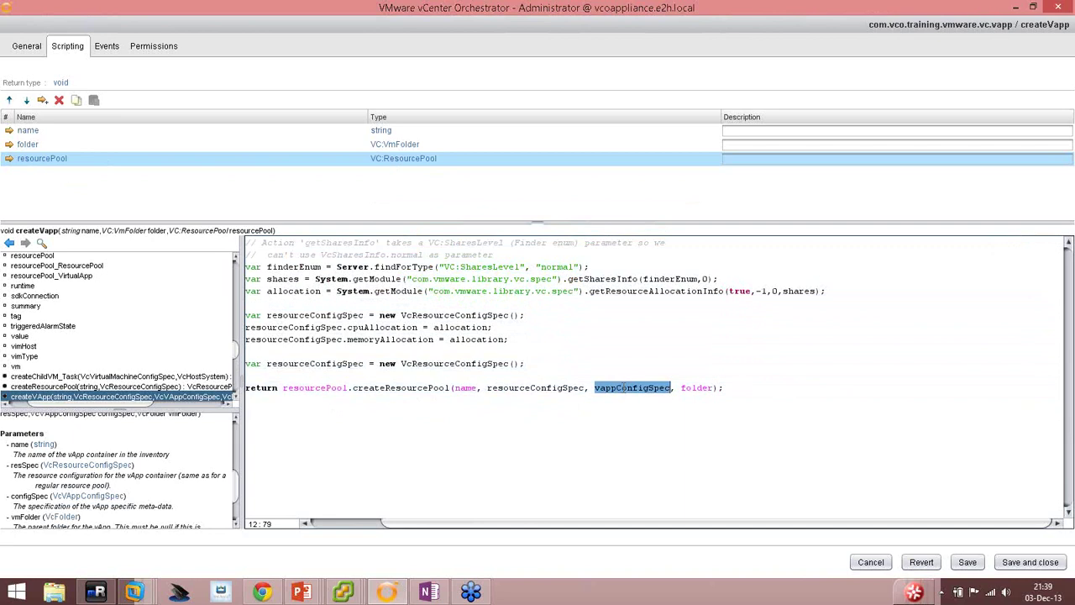
{"action": "double_click", "coordinate": [307, 362]}
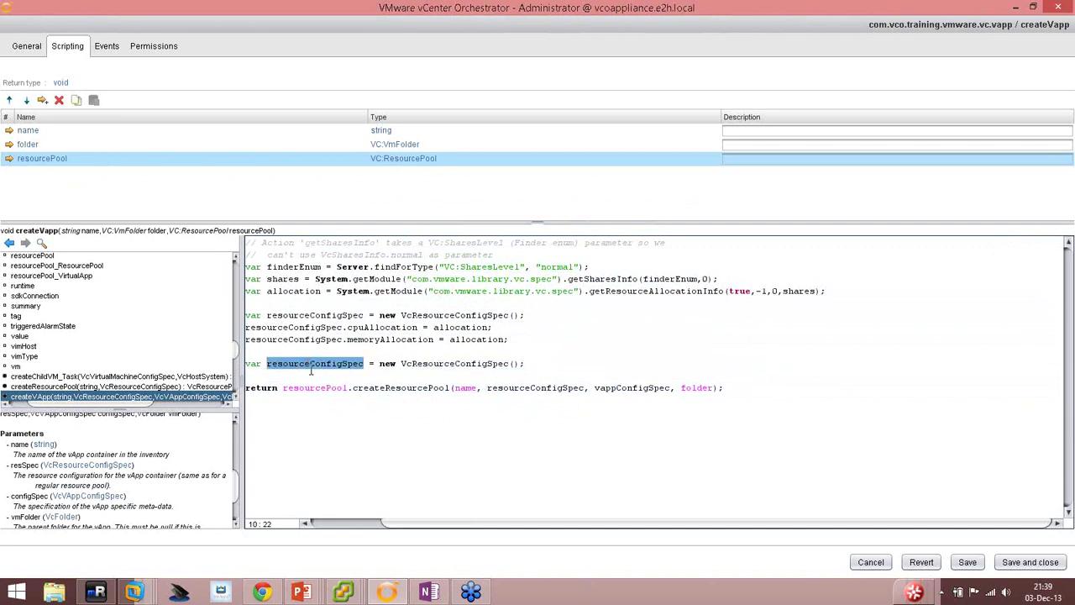
{"action": "key", "text": "ctrl+v"}
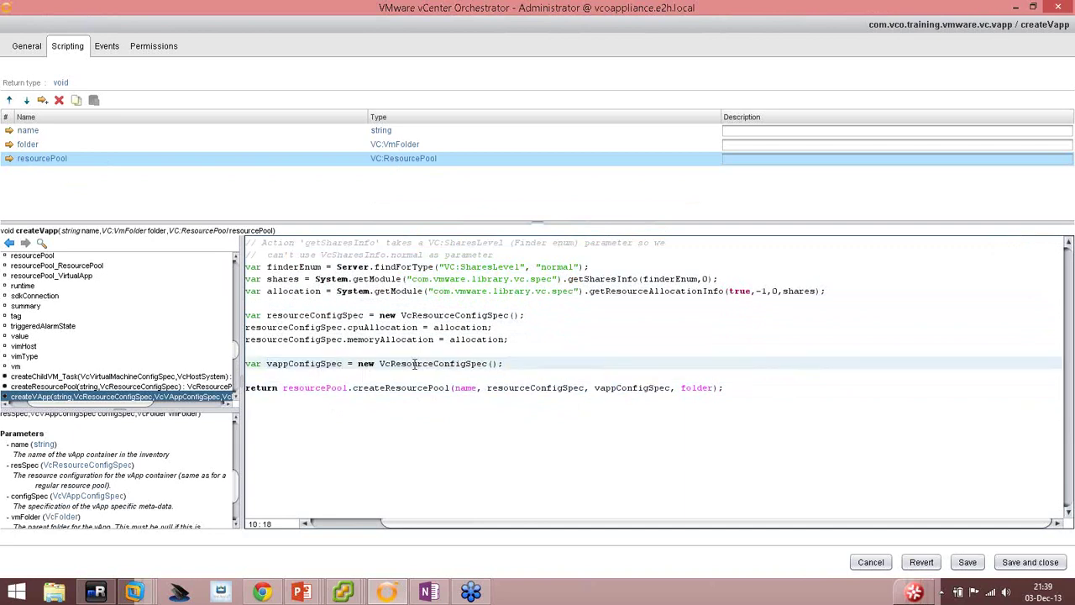
{"action": "double_click", "coordinate": [452, 363]}
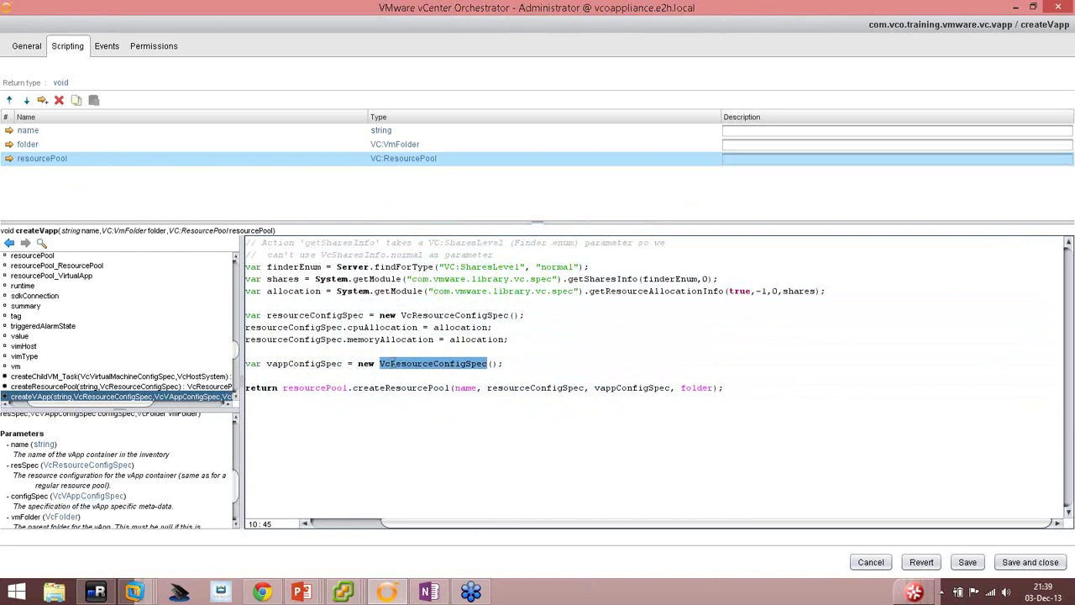
{"action": "left_click", "coordinate": [400, 362]}
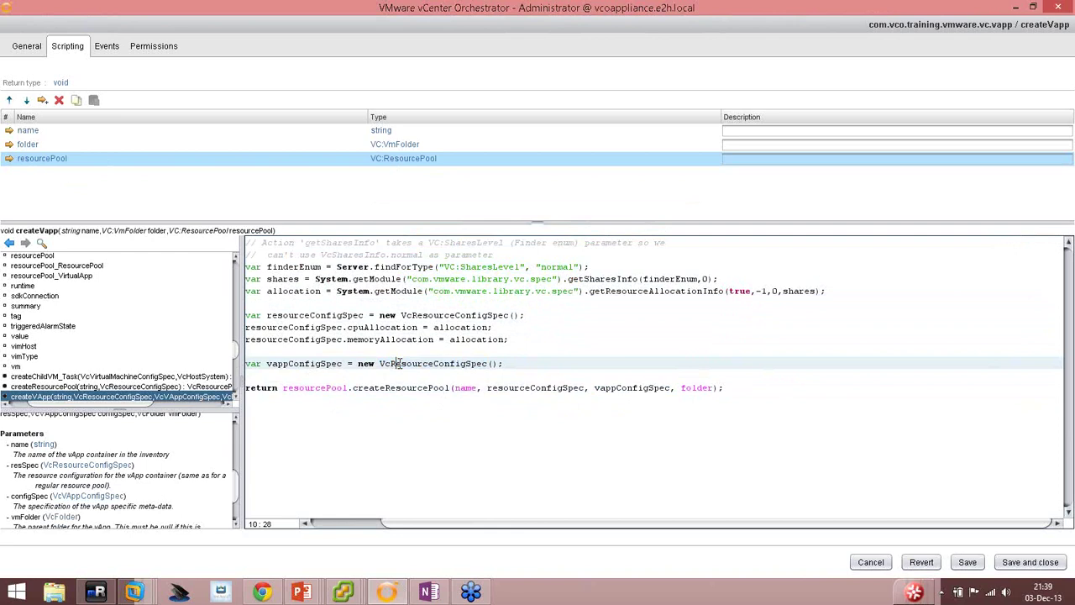
{"action": "double_click", "coordinate": [400, 363]}
{"action": "key", "text": "ctrl+v"}
{"action": "type", "text": "Vc"}
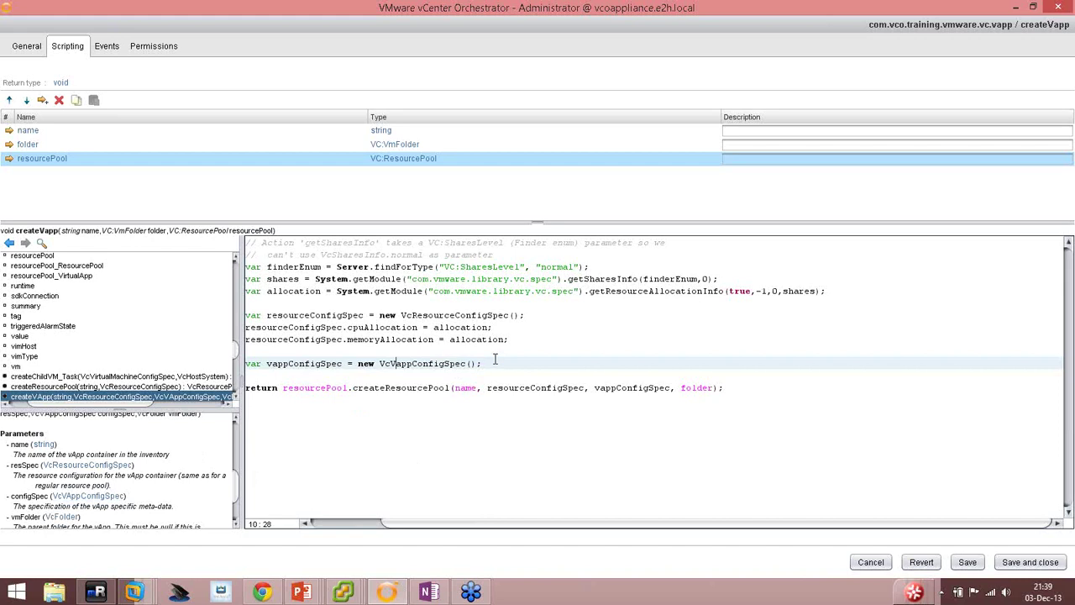
Replace createResourcePool with createVApp in the action script's return line.
{"action": "double_click", "coordinate": [399, 389]}
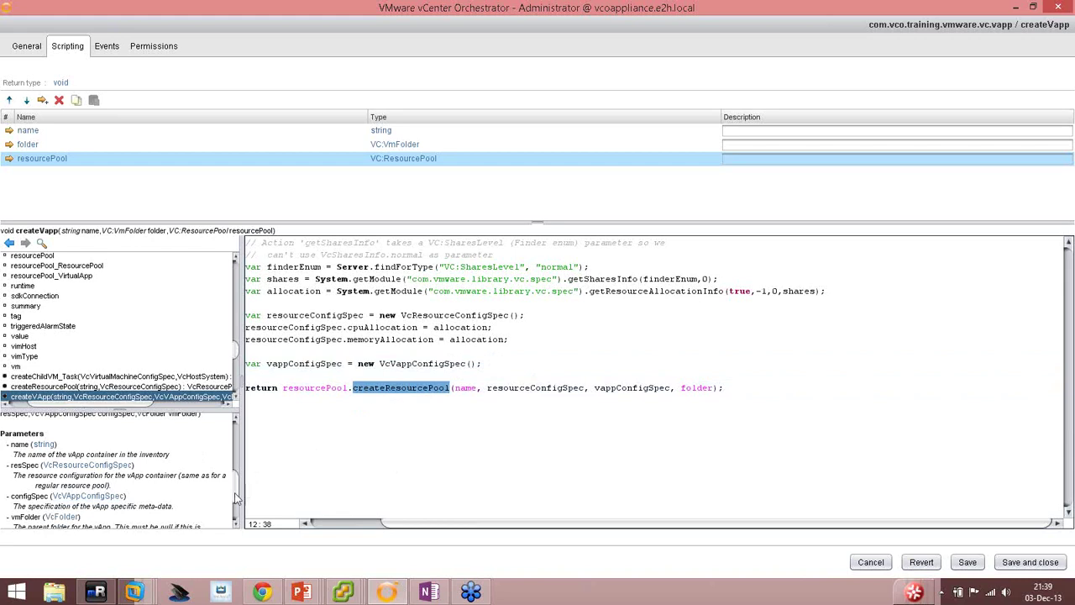
{"action": "scroll", "coordinate": [235, 492], "scroll_direction": "up", "scroll_amount": 1}
{"action": "left_click_drag", "start_coordinate": [235, 491], "coordinate": [236, 442]}
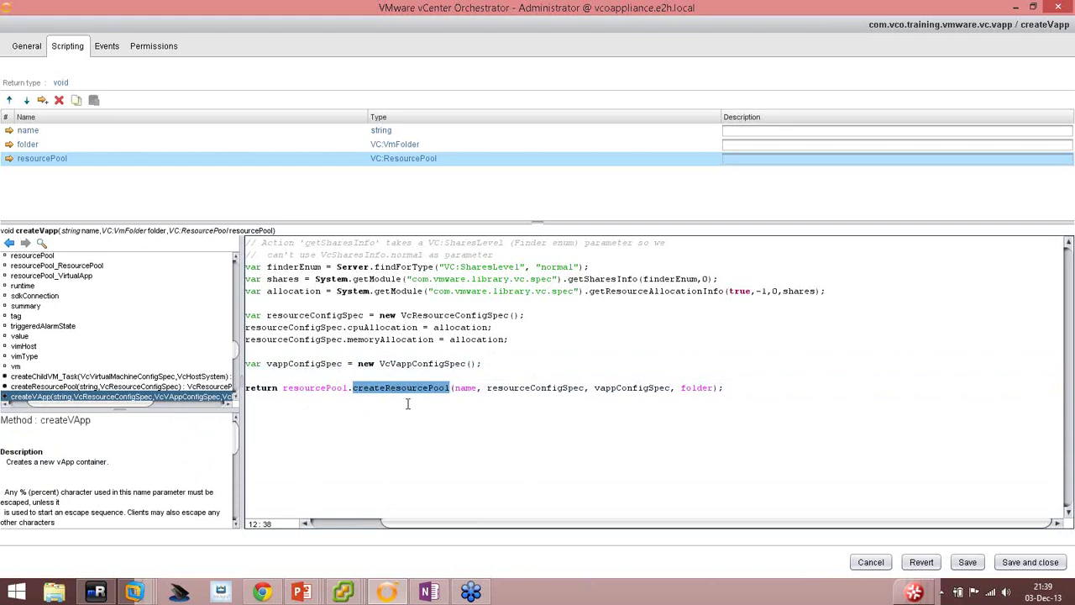
{"action": "type", "text": "createV"}
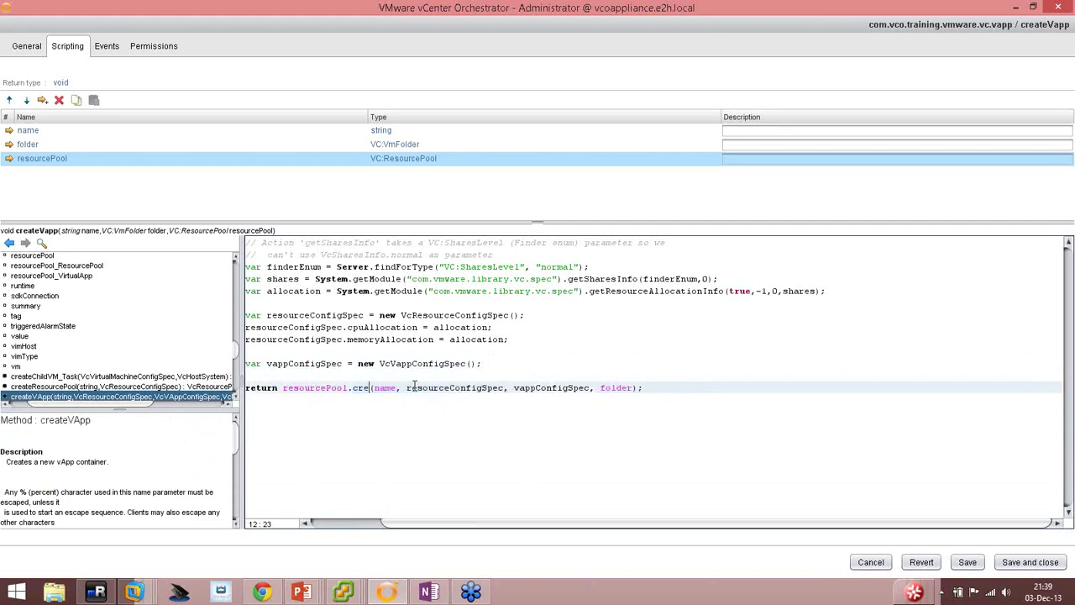
{"action": "type", "text": "App"}
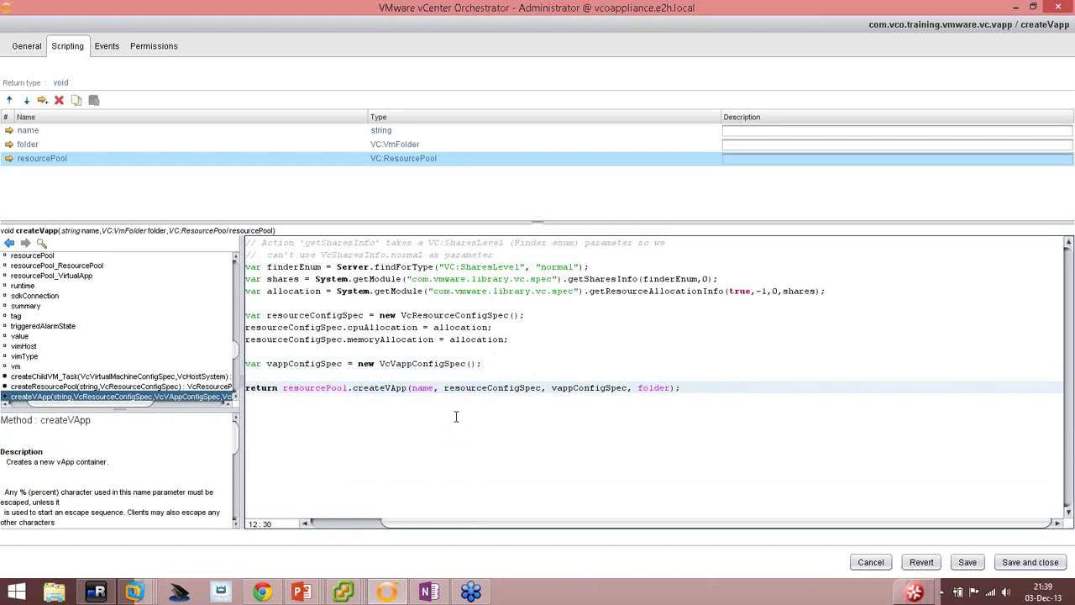
Capitalise the A in VcVAppConfigSpec and save the action script.
{"action": "left_click", "coordinate": [443, 363]}
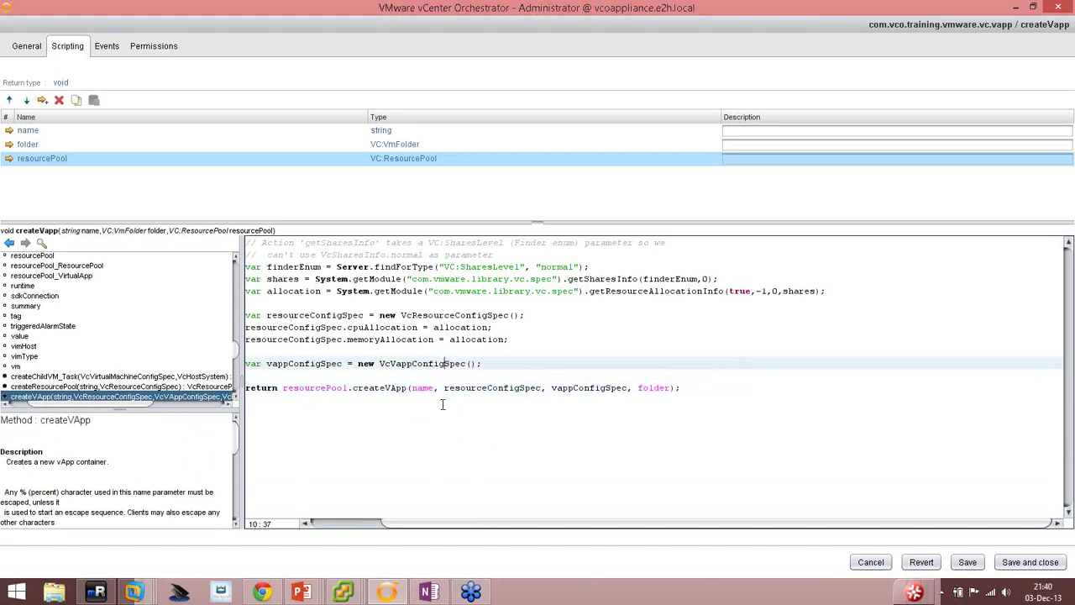
{"action": "left_click", "coordinate": [395, 362]}
{"action": "key", "text": "Delete"}
{"action": "type", "text": "A"}
{"action": "left_click", "coordinate": [751, 470]}
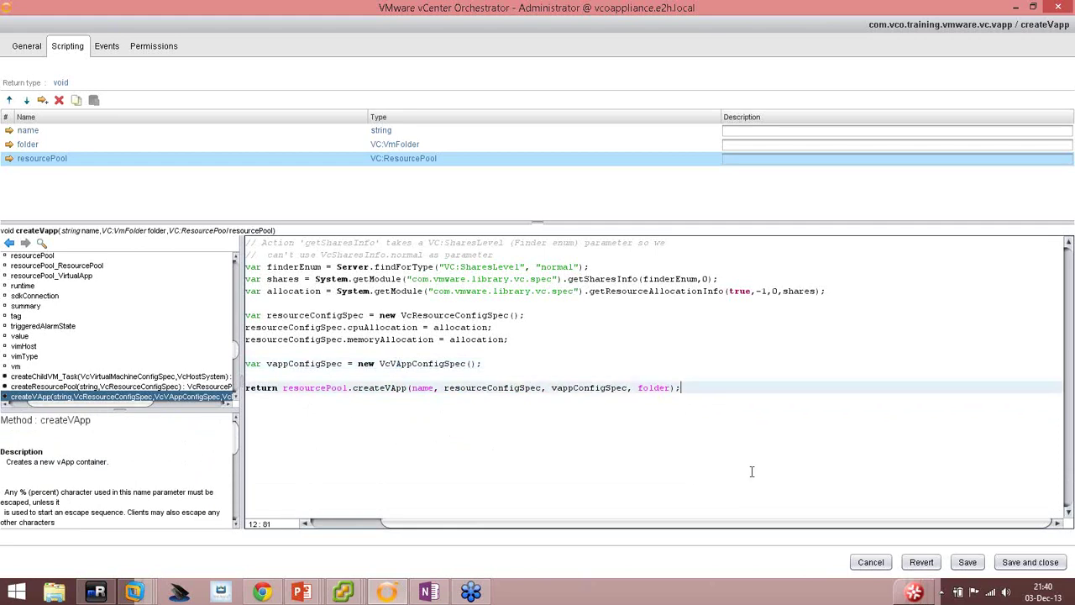
{"action": "left_click", "coordinate": [968, 562]}
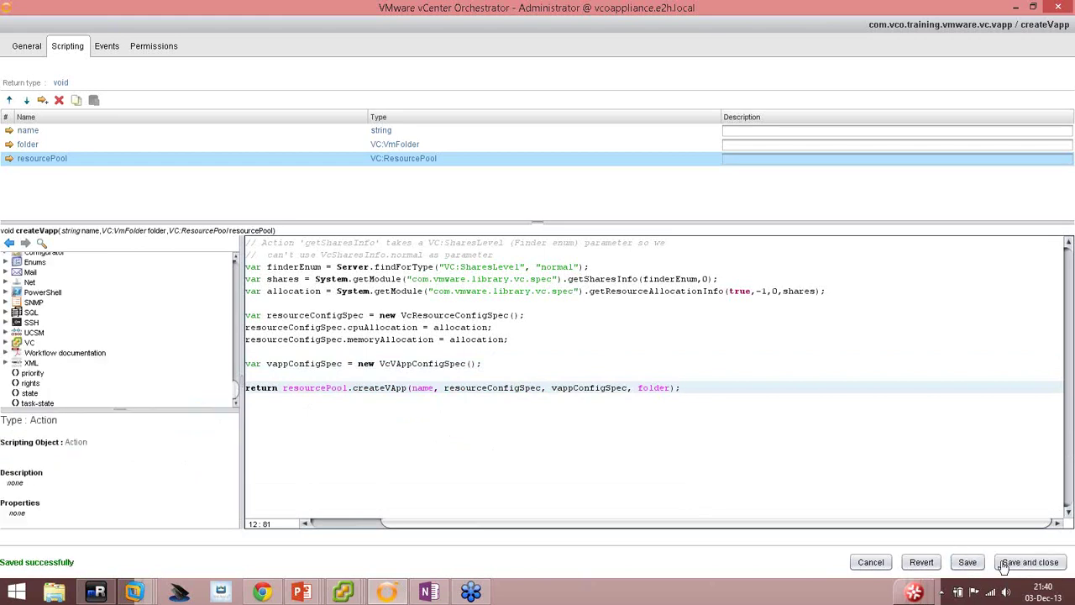
Save and close the action, then change createVapp's return type from void to Any.
{"action": "left_click", "coordinate": [1004, 568]}
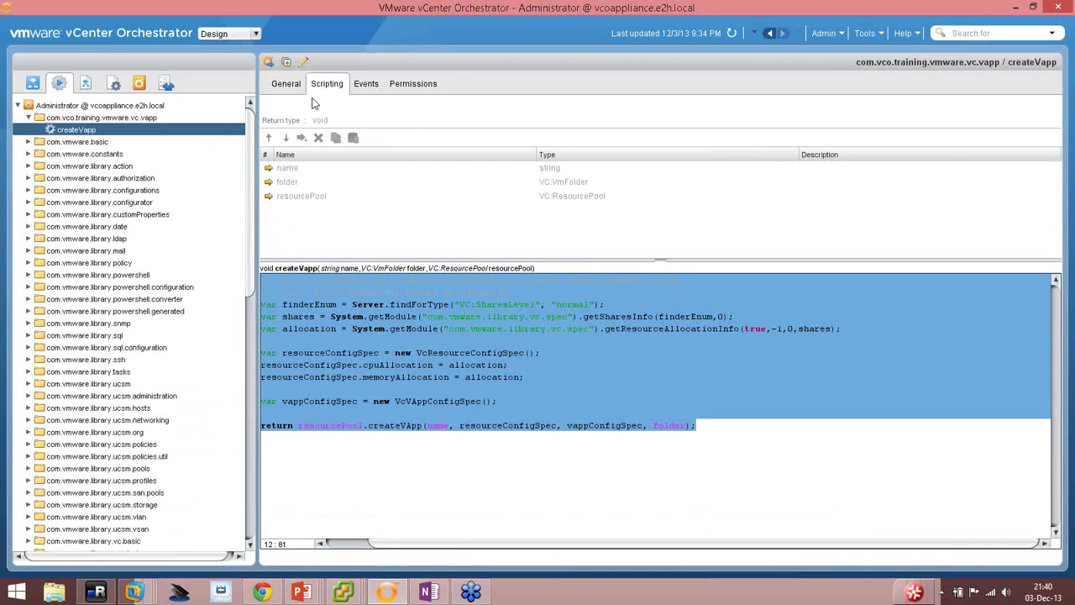
{"action": "left_click", "coordinate": [303, 61]}
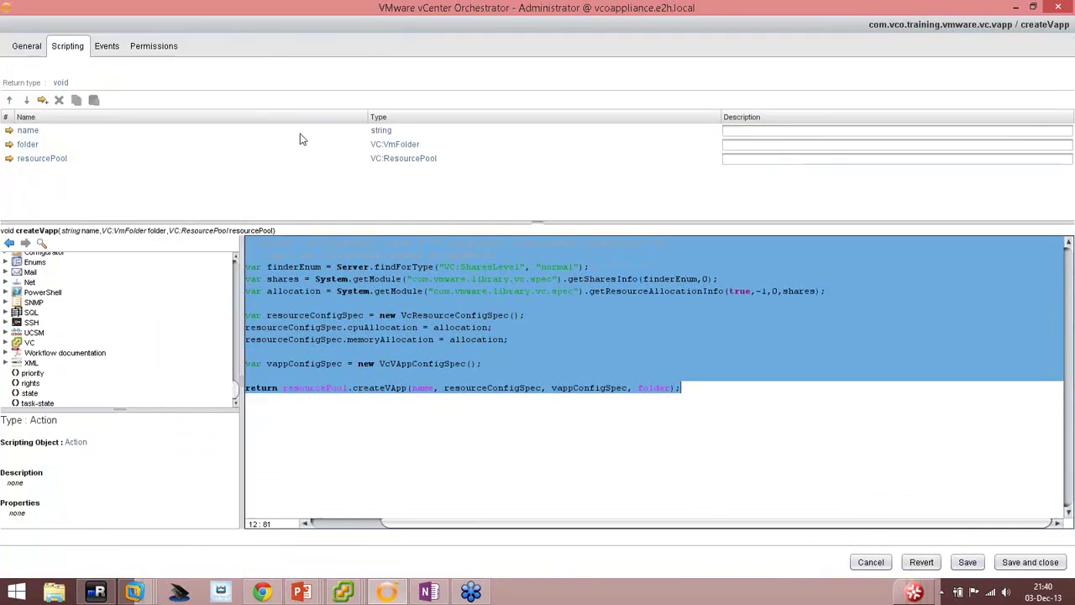
{"action": "left_click", "coordinate": [61, 84]}
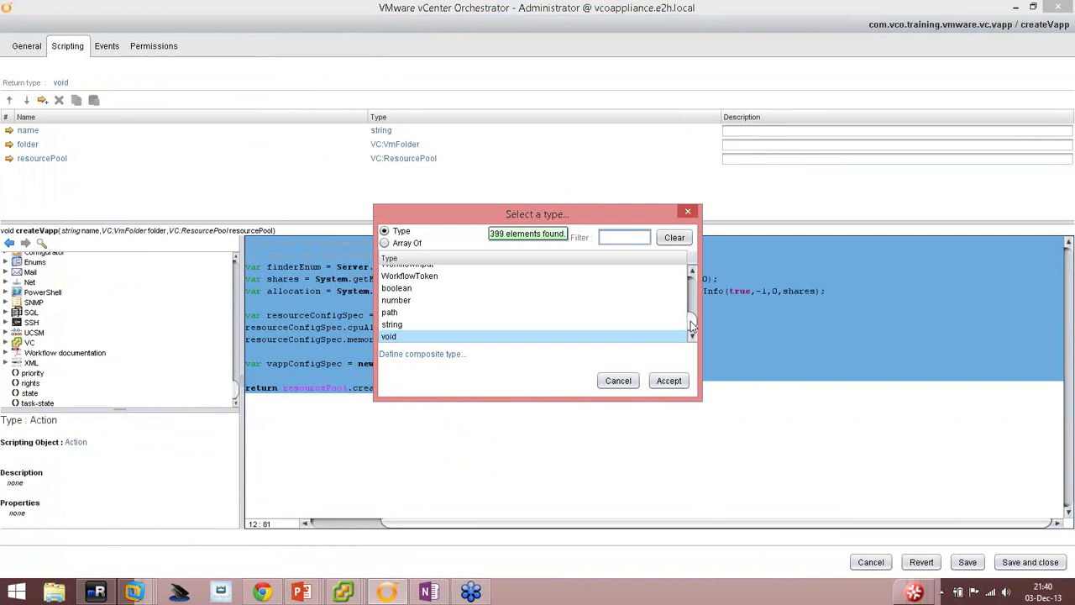
{"action": "left_click_drag", "start_coordinate": [693, 328], "coordinate": [693, 273]}
{"action": "left_click", "coordinate": [388, 285]}
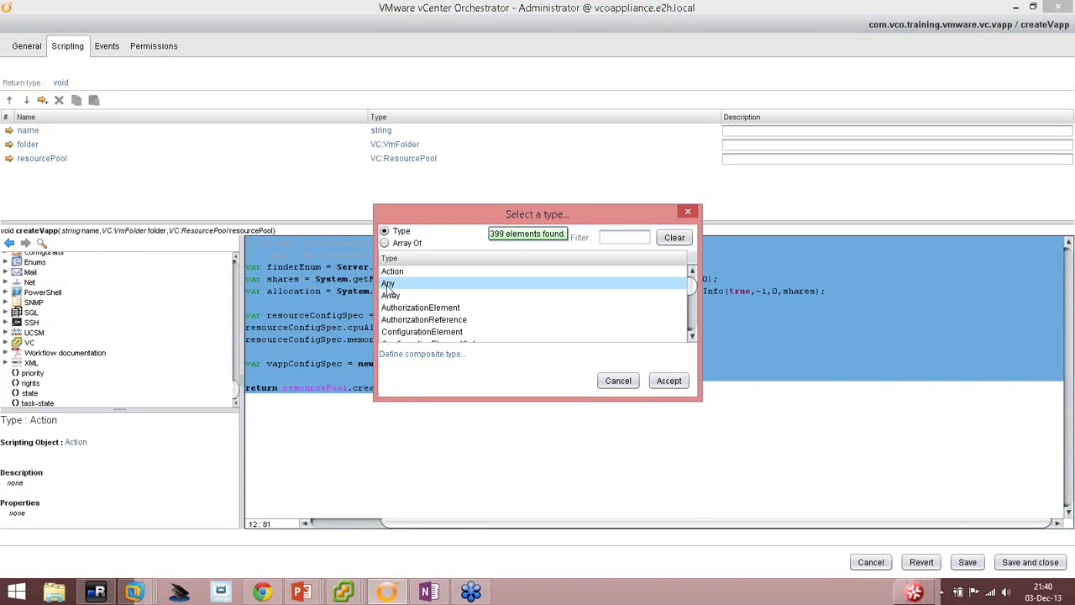
{"action": "left_click", "coordinate": [672, 384]}
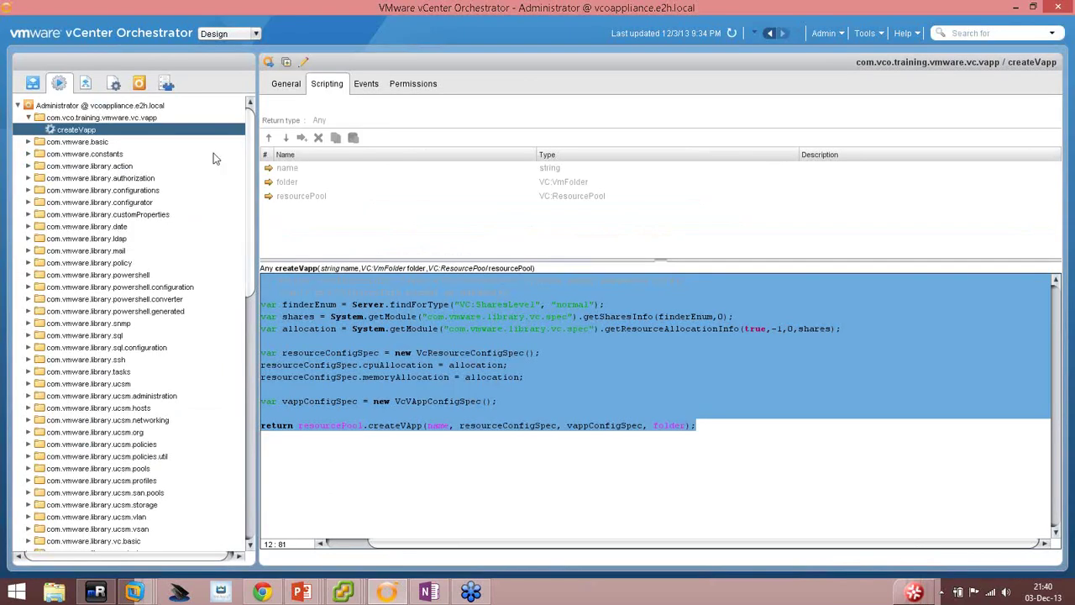
Switch from the Actions library to the Workflows library.
{"action": "right_click", "coordinate": [85, 132]}
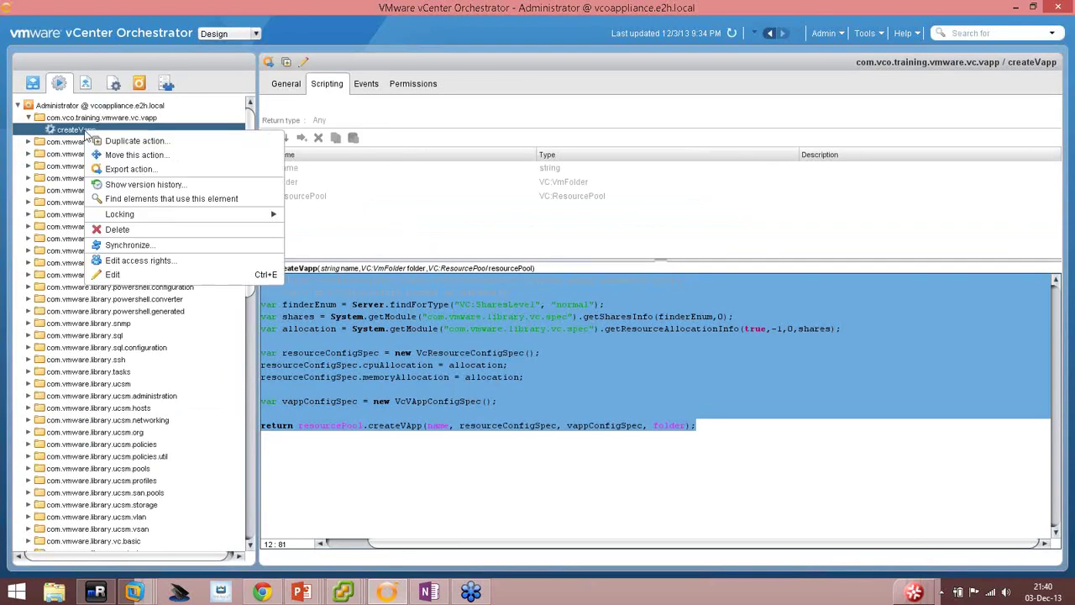
{"action": "key", "text": "Escape"}
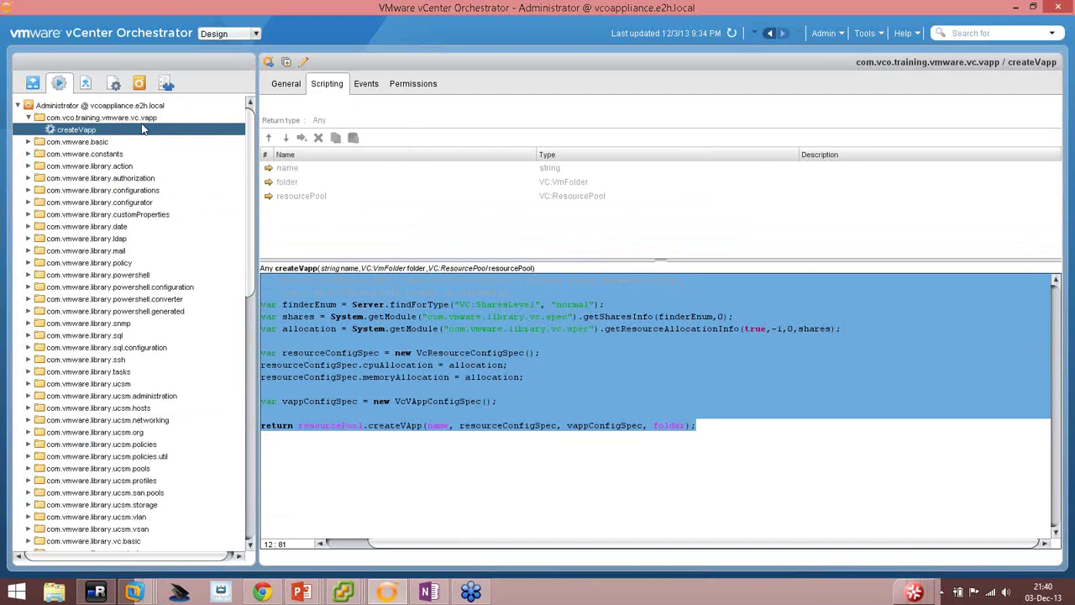
{"action": "left_click", "coordinate": [32, 82]}
Create a new workflow named 'crear vApp' in the vCO Training folder.
{"action": "right_click", "coordinate": [66, 141]}
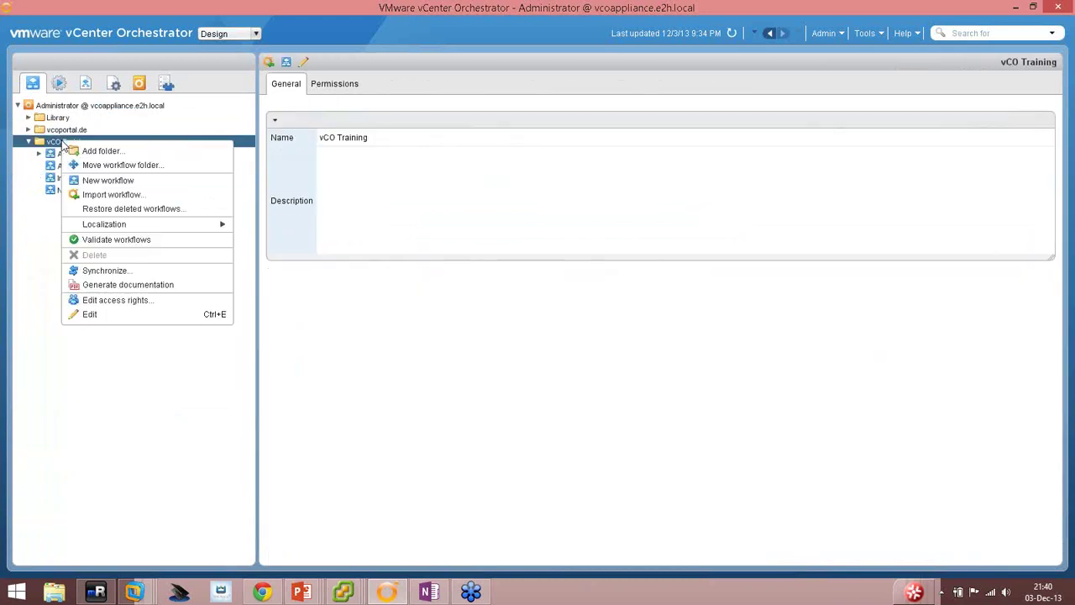
{"action": "left_click", "coordinate": [102, 182]}
{"action": "type", "text": "crel"}
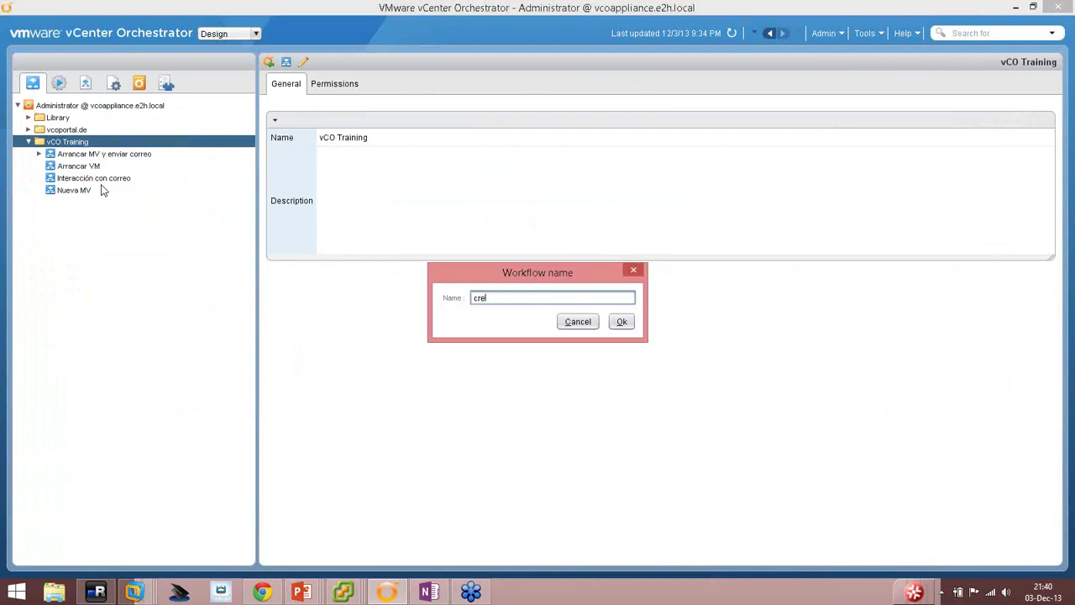
{"action": "type", "text": "r vApp"}
{"action": "key", "text": "Return"}
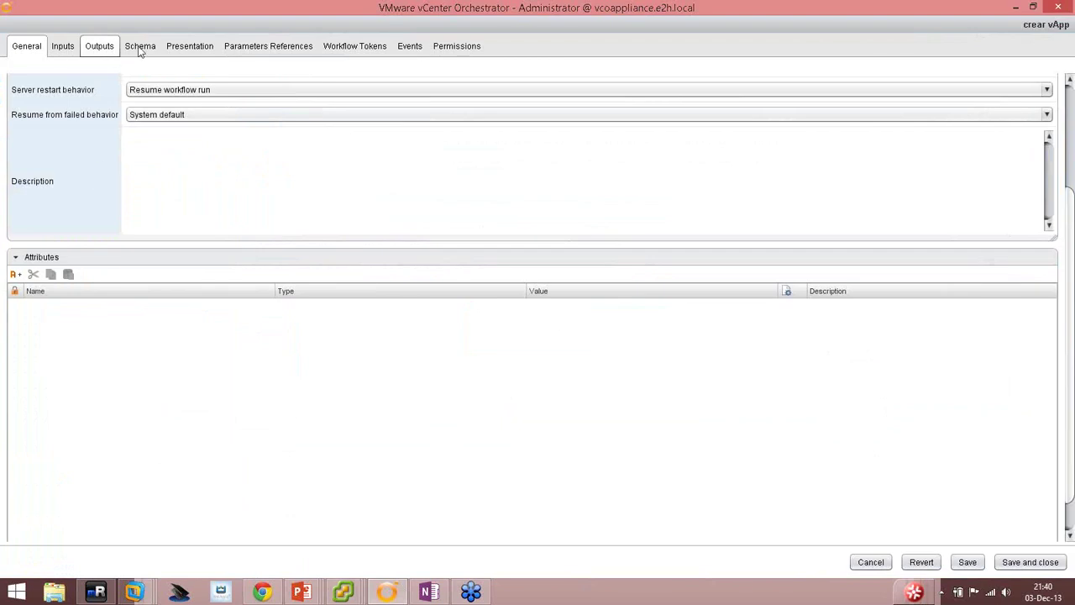
Insert the createVapp action from com.vco.training.vmware.vc.vapp between the schema's start and end.
{"action": "left_click", "coordinate": [141, 47]}
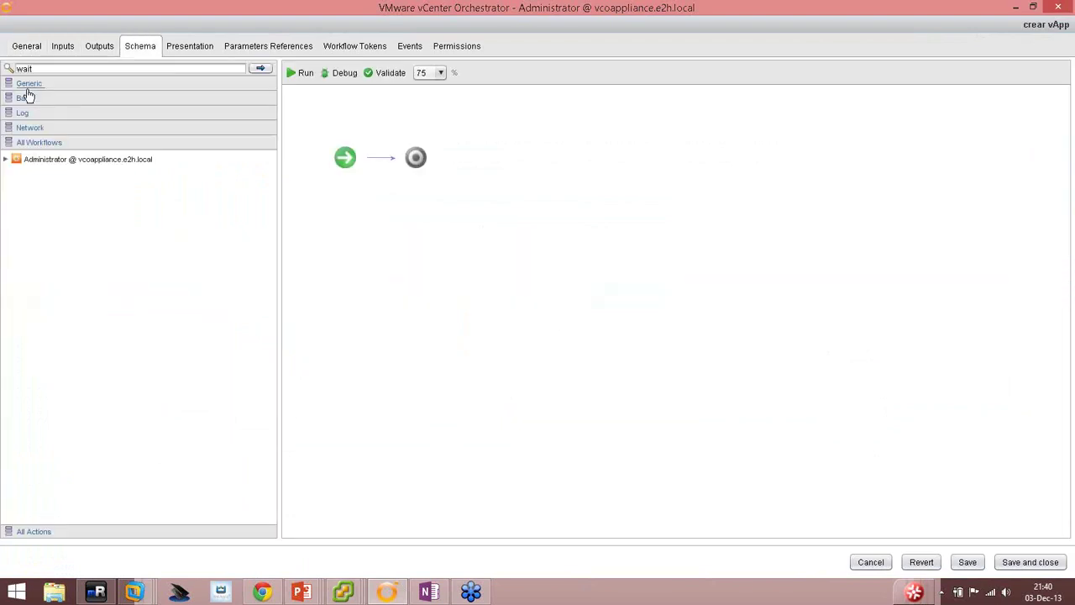
{"action": "left_click", "coordinate": [34, 531]}
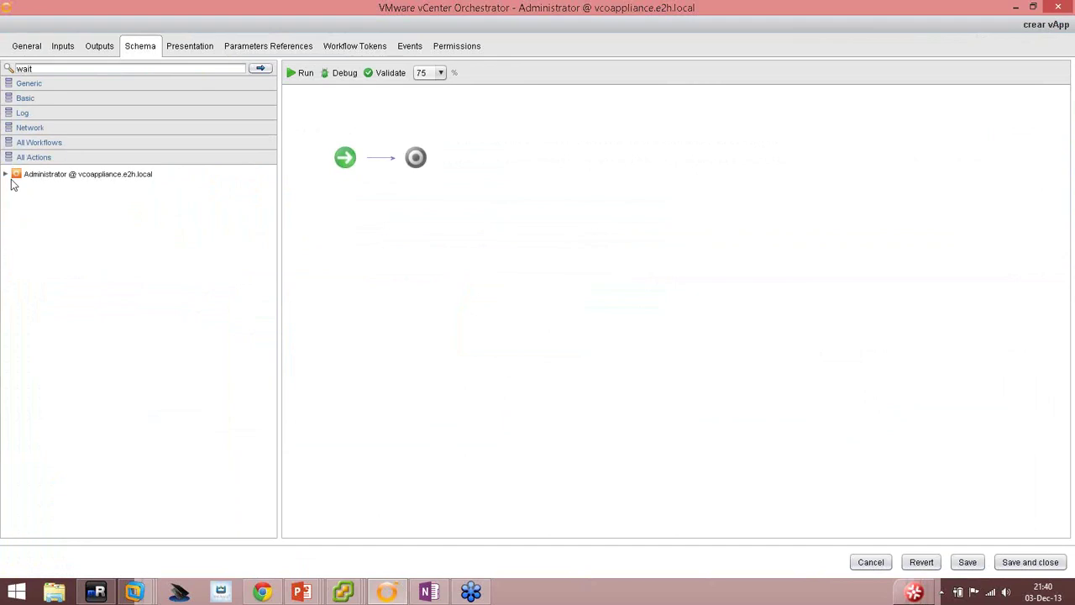
{"action": "left_click", "coordinate": [6, 174]}
{"action": "left_click", "coordinate": [16, 186]}
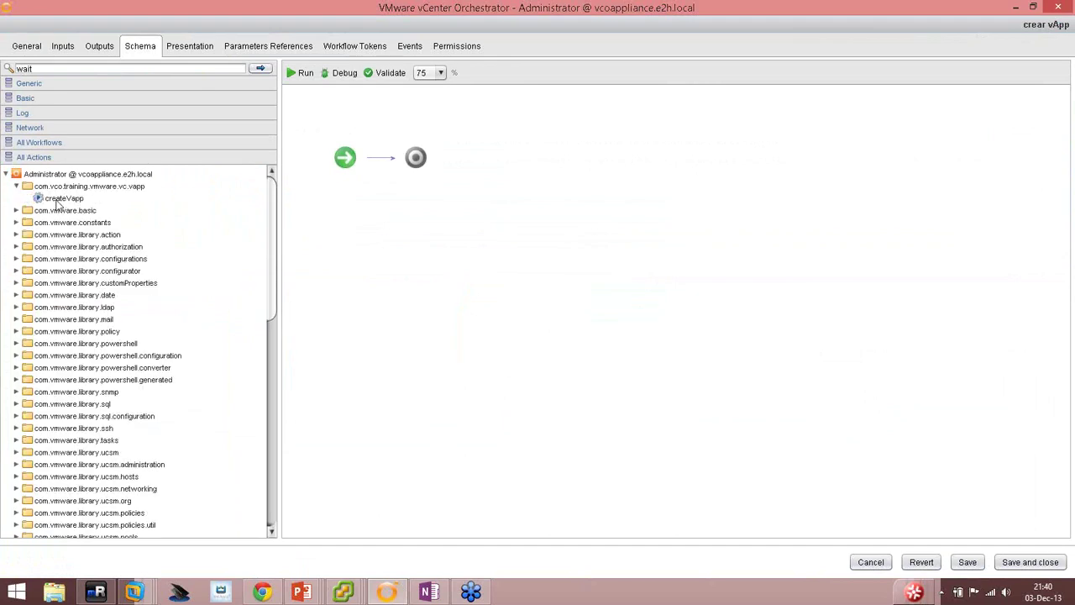
{"action": "left_click_drag", "start_coordinate": [57, 203], "coordinate": [403, 173]}
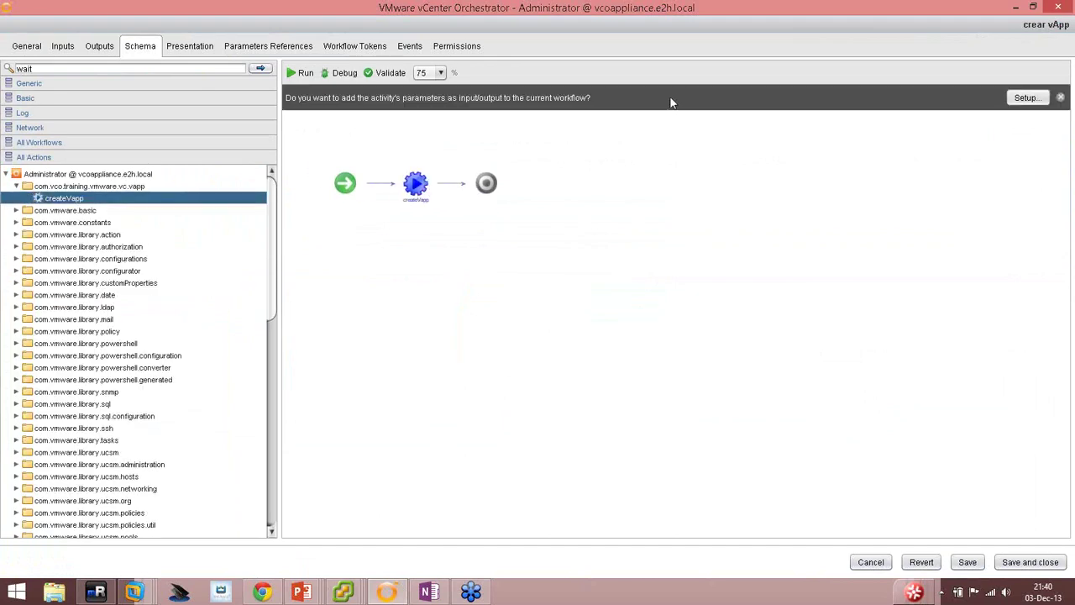
Bind createVapp's name, folder and resourcePool inputs to new workflow attributes.
{"action": "double_click", "coordinate": [414, 180]}
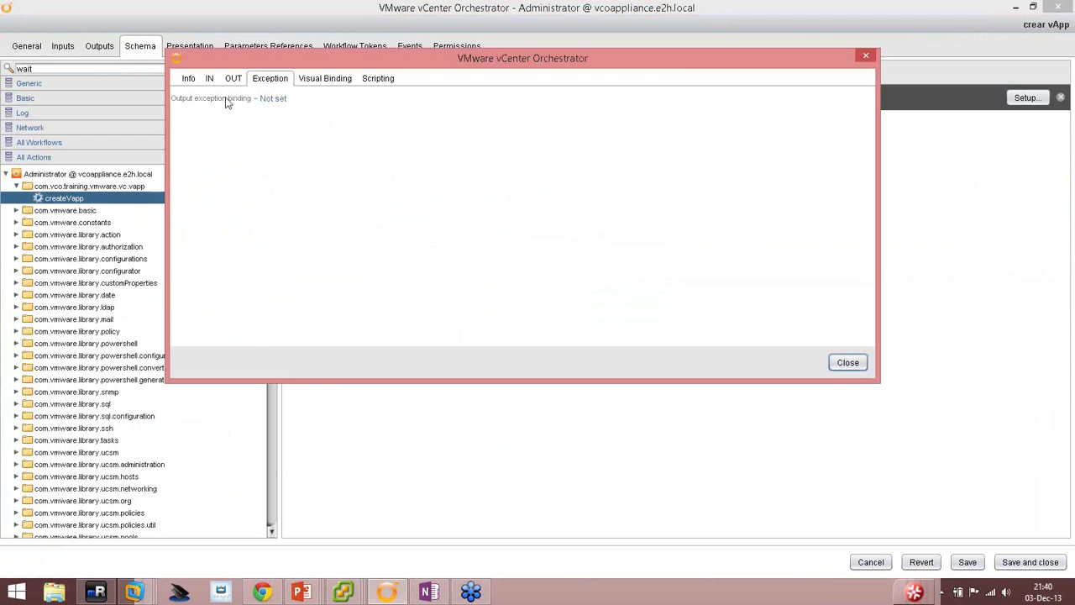
{"action": "left_click", "coordinate": [209, 79]}
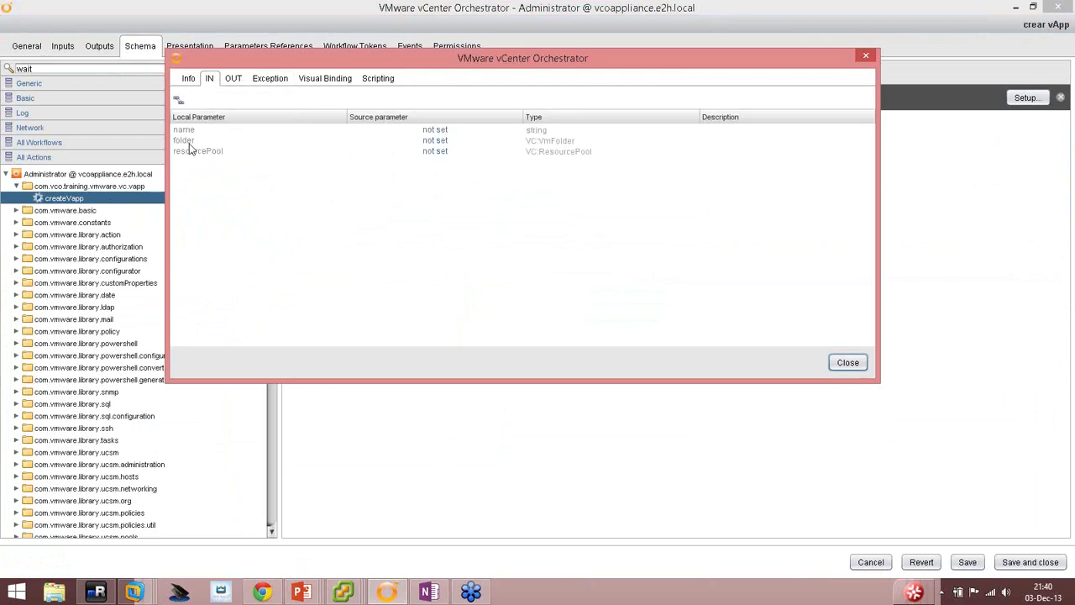
{"action": "left_click", "coordinate": [433, 133]}
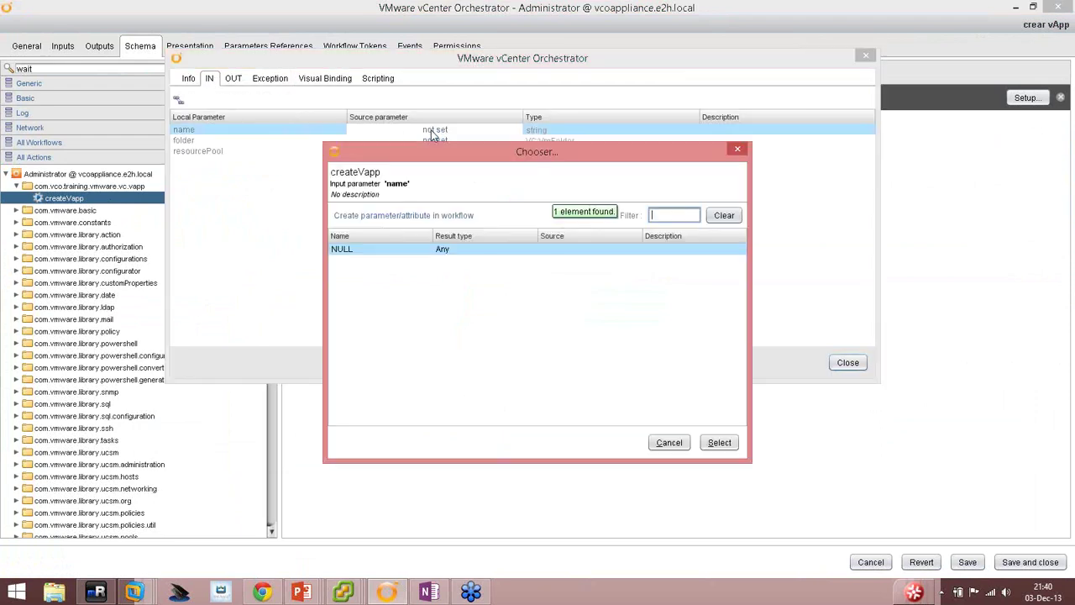
{"action": "left_click", "coordinate": [440, 217]}
{"action": "left_click", "coordinate": [702, 479]}
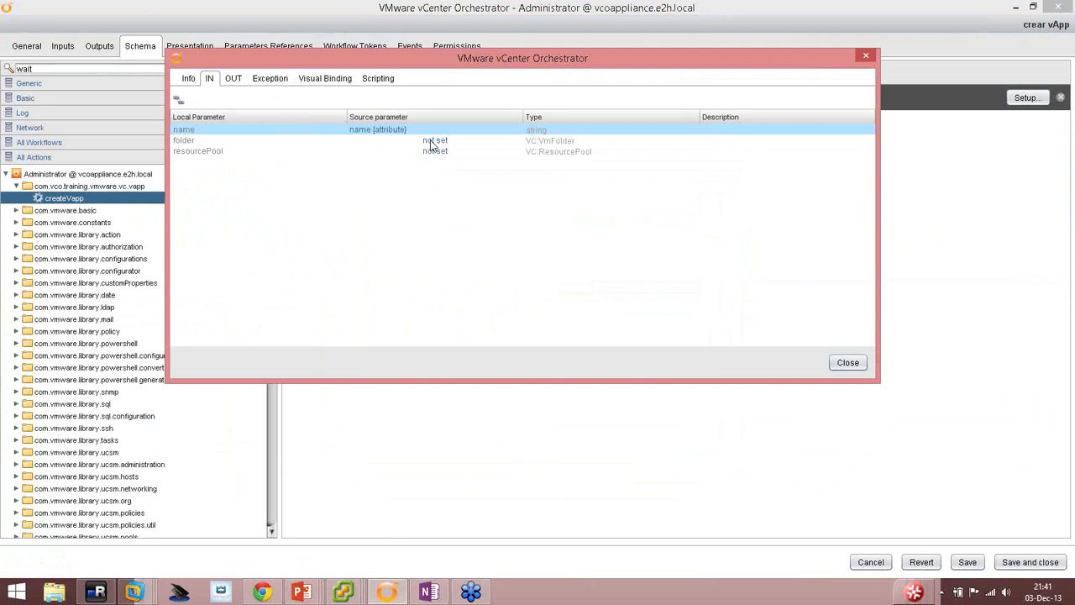
{"action": "left_click", "coordinate": [434, 141]}
{"action": "left_click", "coordinate": [374, 219]}
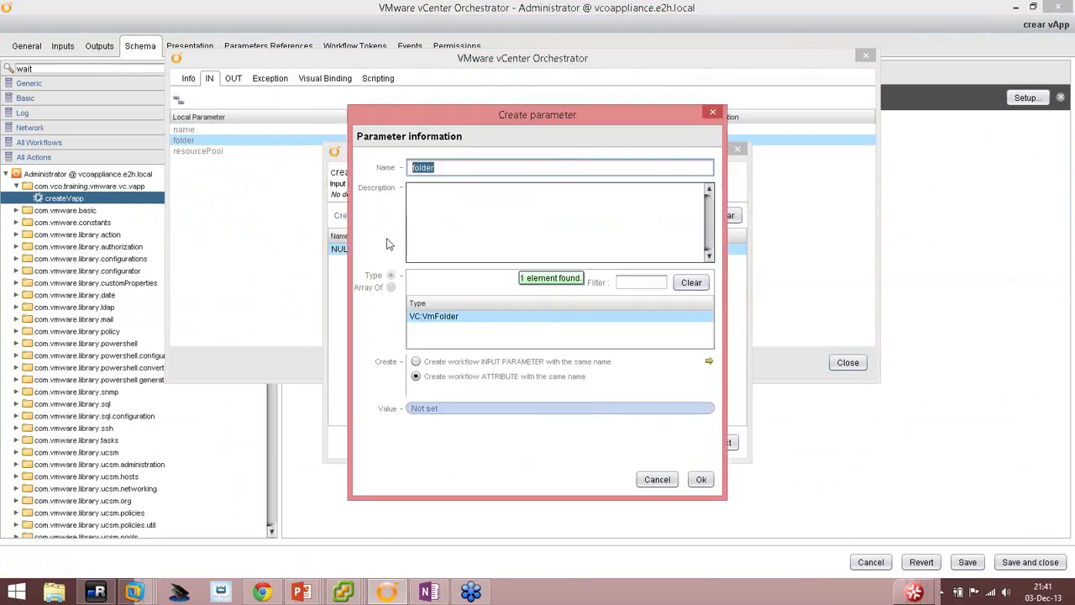
{"action": "left_click", "coordinate": [698, 480]}
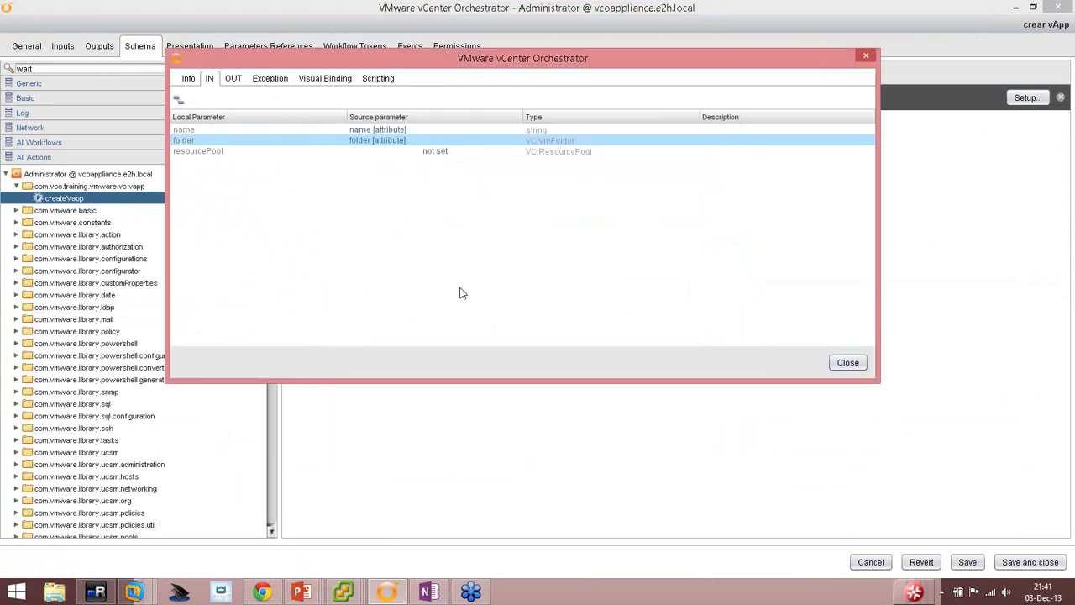
{"action": "left_click", "coordinate": [434, 151]}
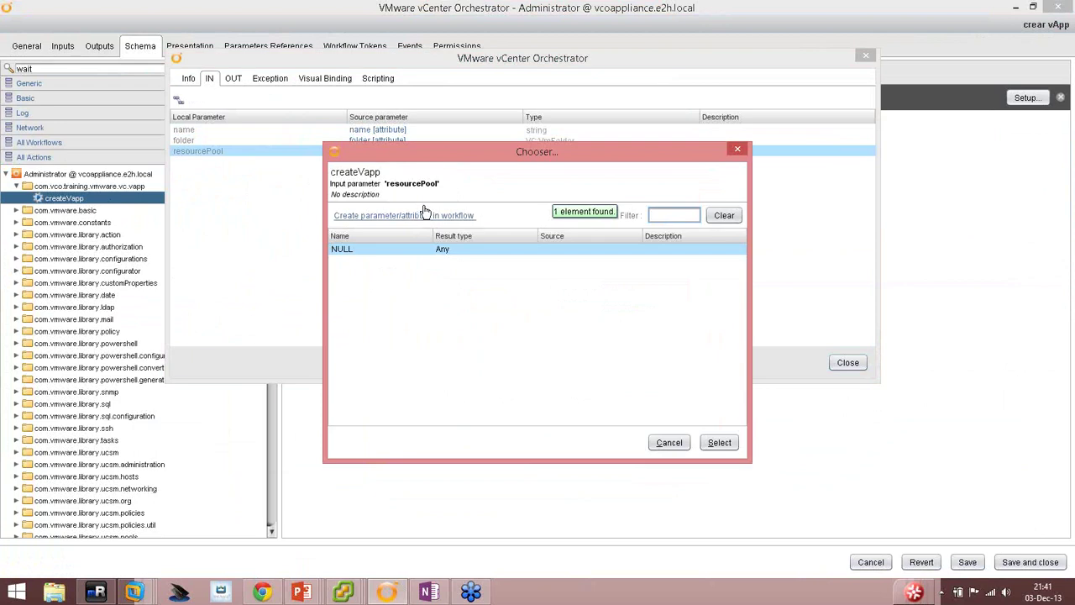
{"action": "left_click", "coordinate": [426, 215]}
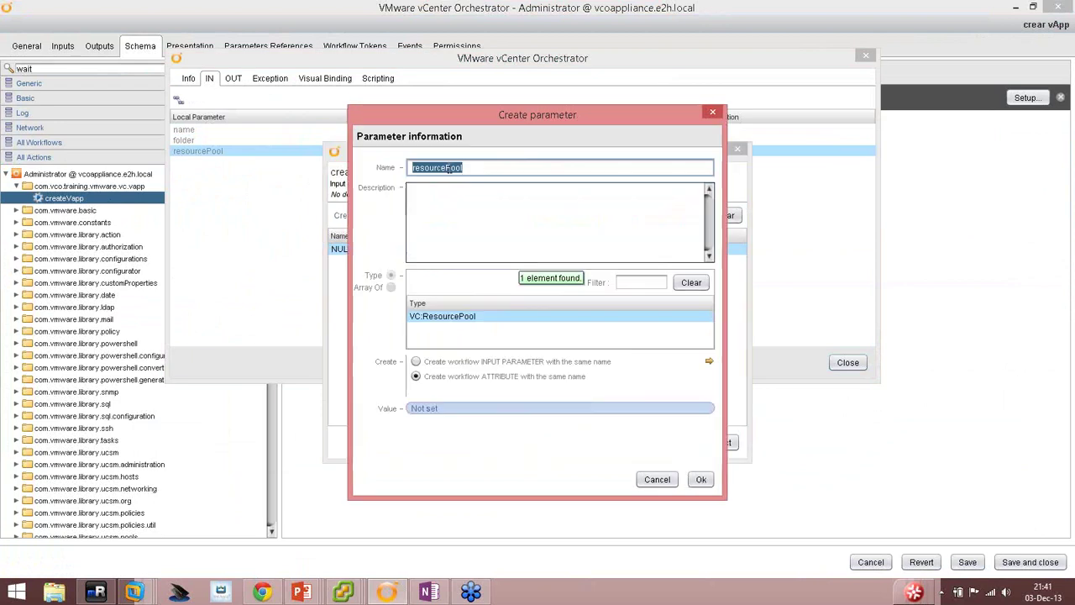
{"action": "left_click", "coordinate": [699, 480]}
{"action": "left_click", "coordinate": [848, 361]}
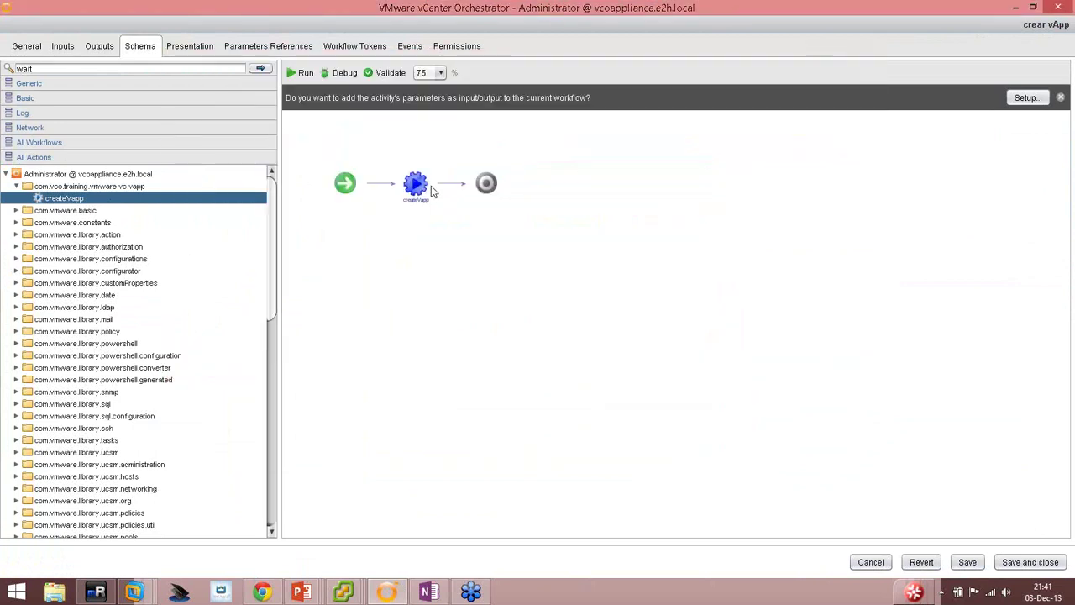
Bind createVapp's actionResult output to a new workflow attribute.
{"action": "mouse_move", "coordinate": [414, 176]}
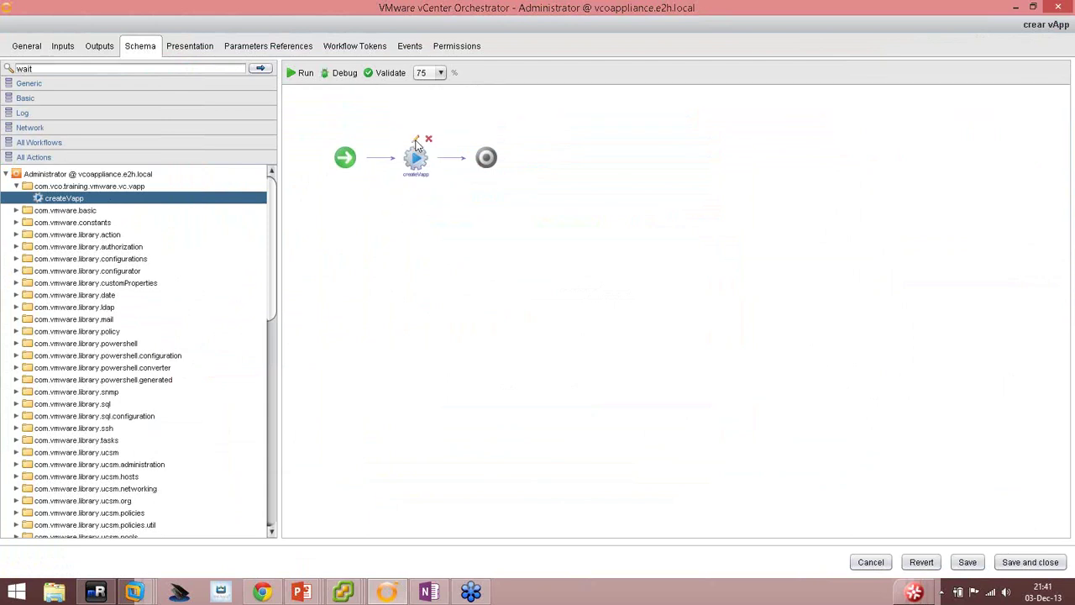
{"action": "left_click", "coordinate": [415, 139]}
{"action": "left_click", "coordinate": [234, 79]}
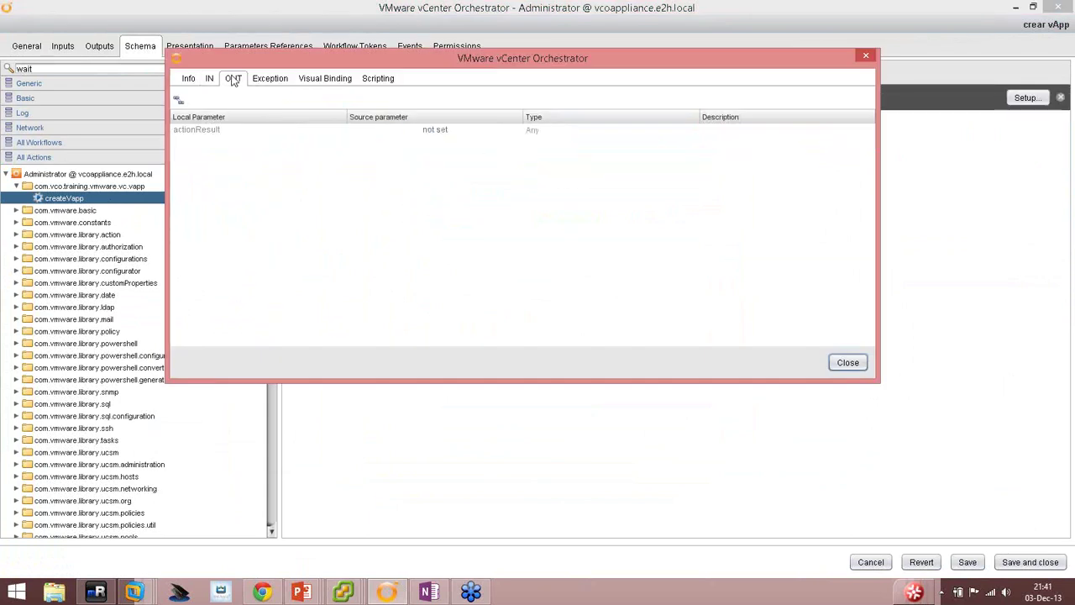
{"action": "left_click", "coordinate": [435, 130]}
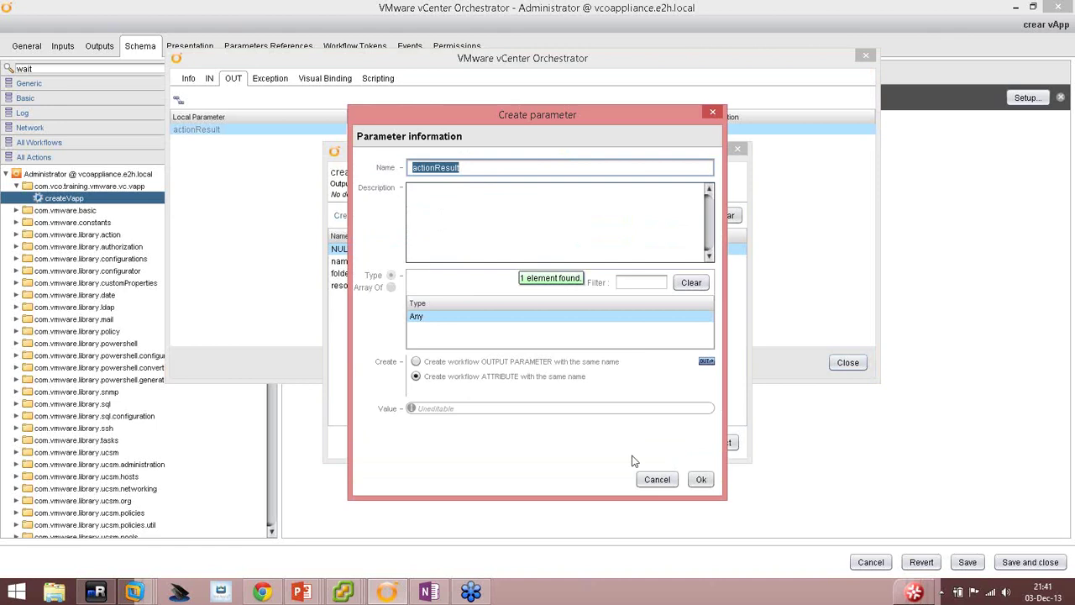
{"action": "left_click", "coordinate": [700, 480]}
{"action": "left_click", "coordinate": [847, 363]}
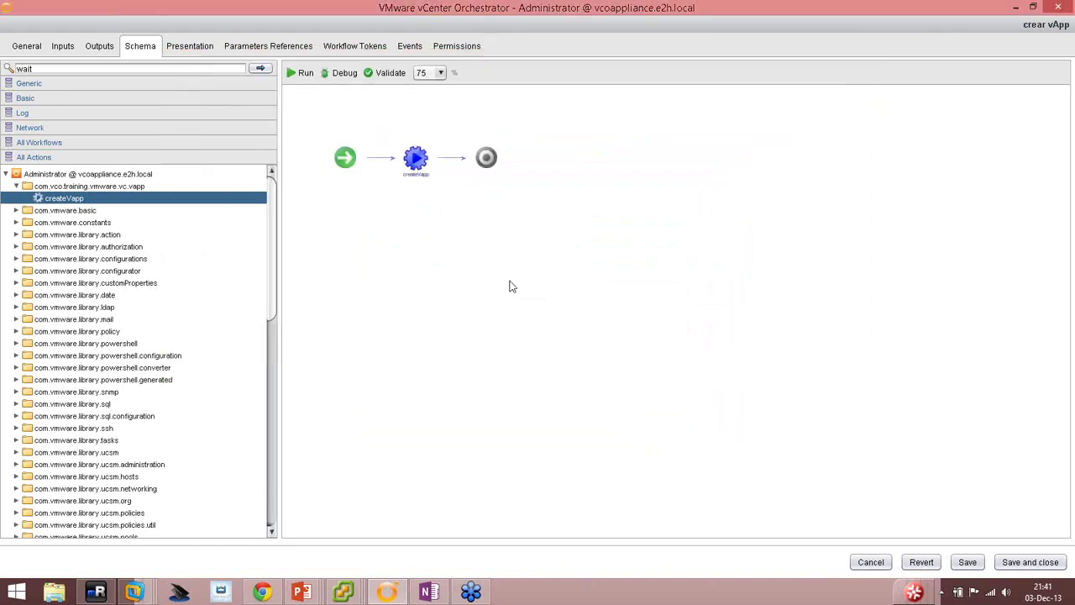
Validate the crear vApp workflow, run it, and review createVapp's input bindings.
{"action": "left_click", "coordinate": [385, 72]}
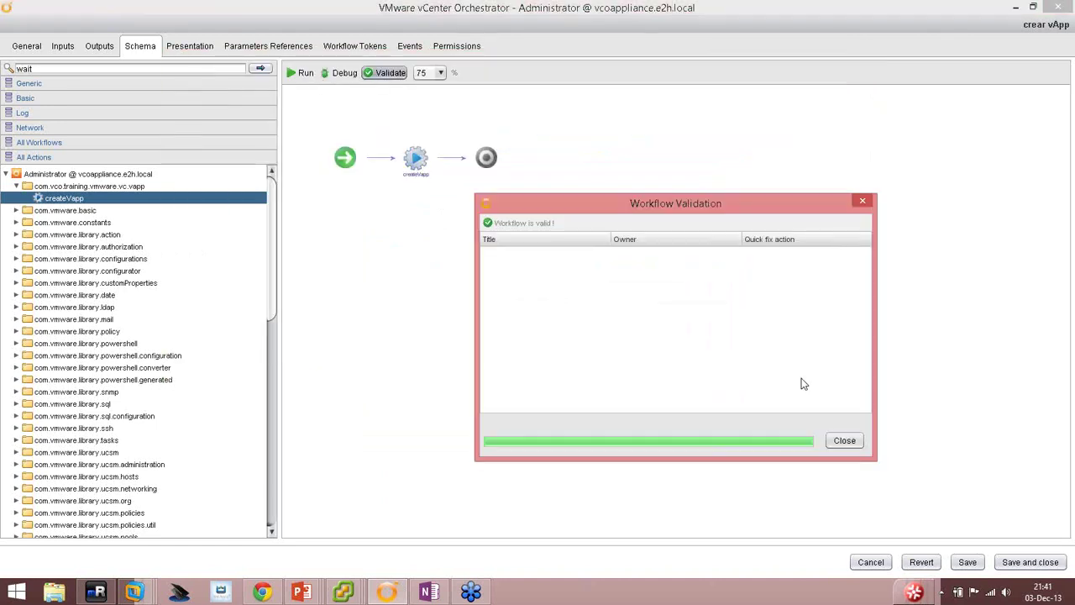
{"action": "left_click", "coordinate": [848, 443]}
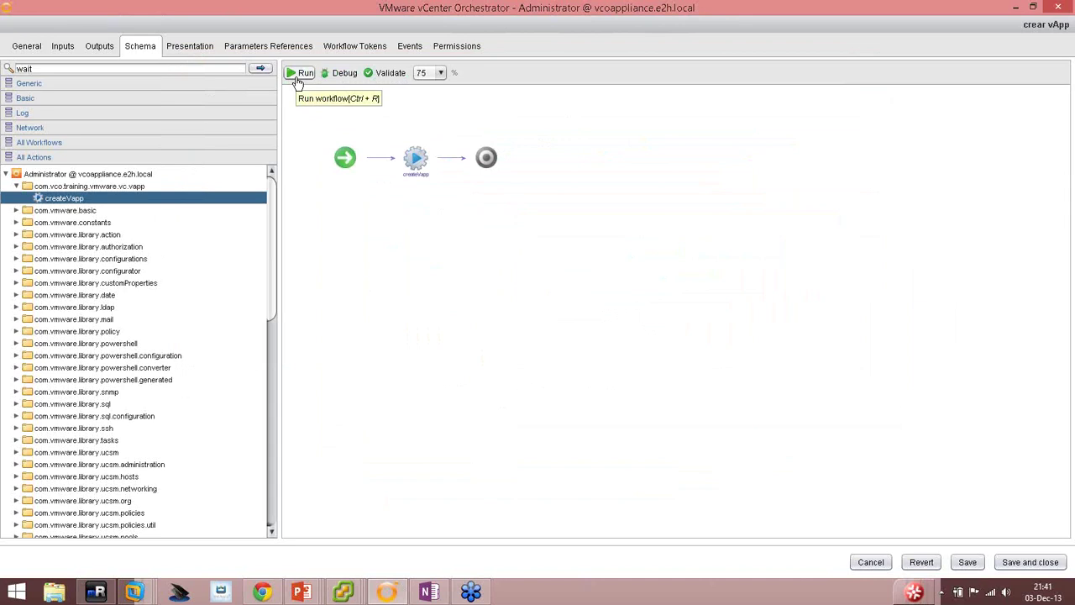
{"action": "left_click", "coordinate": [299, 74]}
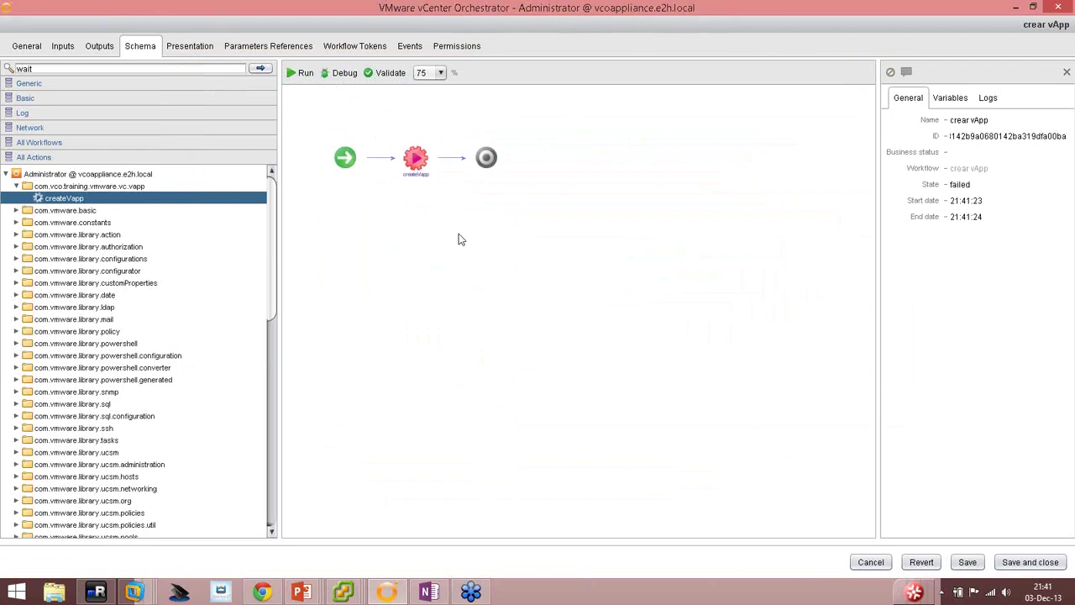
{"action": "mouse_move", "coordinate": [414, 160]}
{"action": "left_click", "coordinate": [416, 139]}
{"action": "left_click", "coordinate": [210, 79]}
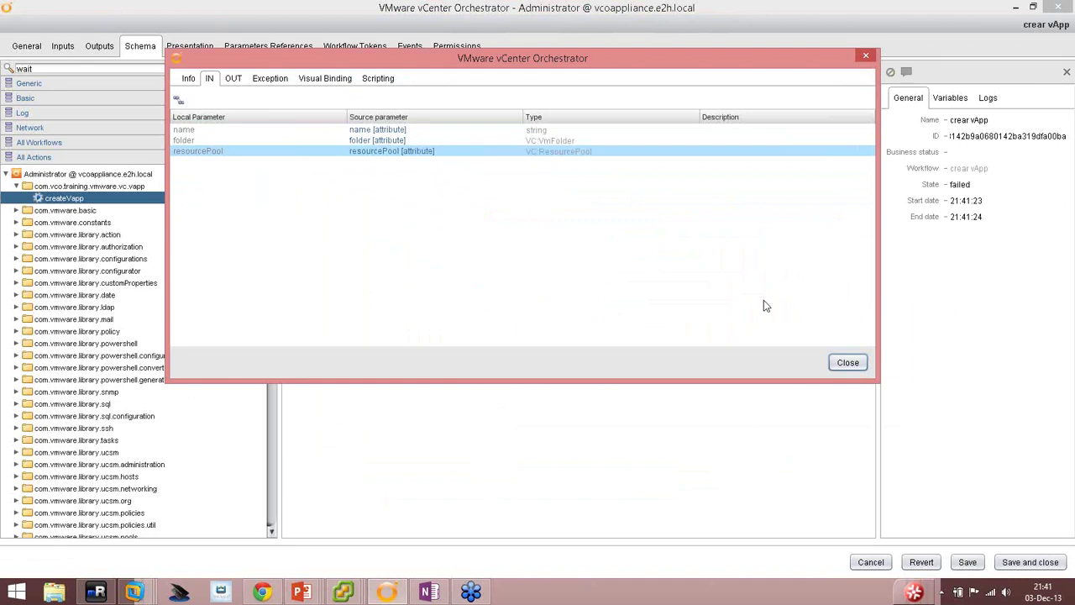
{"action": "left_click", "coordinate": [847, 362]}
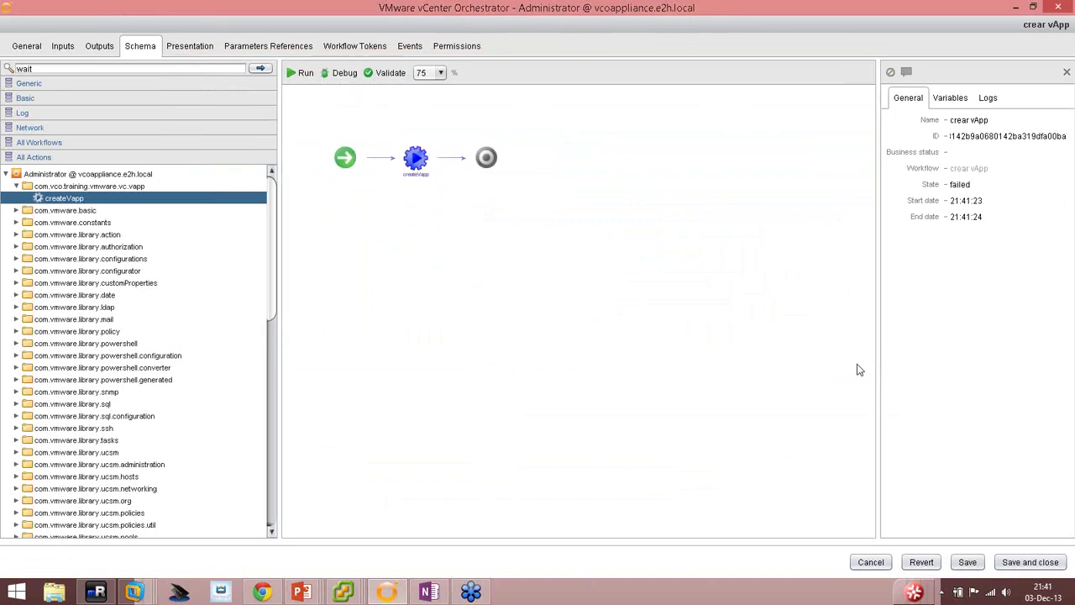
Inspect the TypeError about createVApp on null in the Logs, then save and close.
{"action": "left_click", "coordinate": [989, 98]}
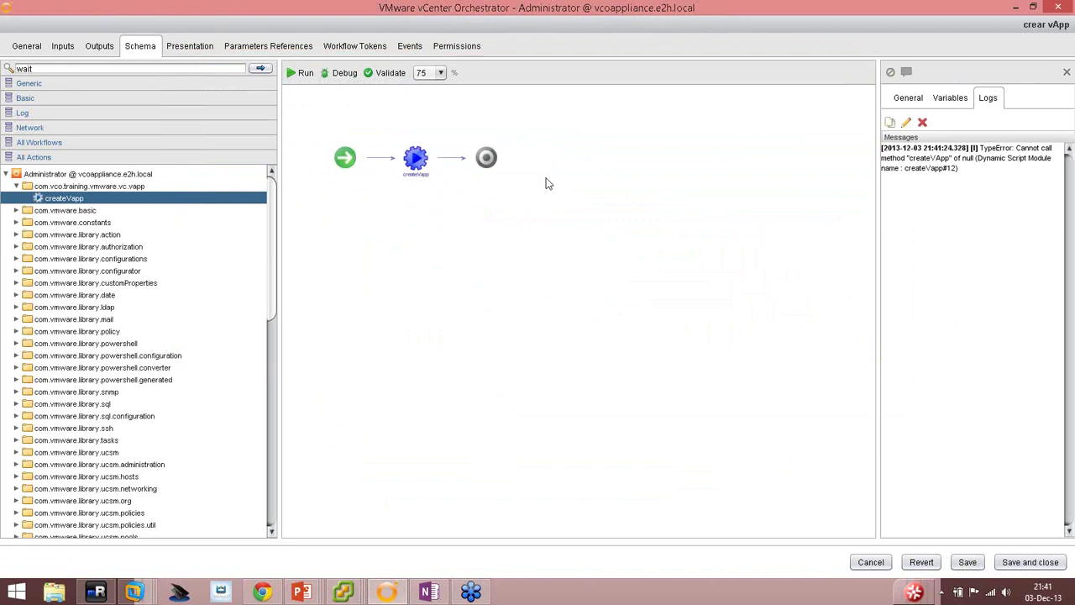
{"action": "left_click_drag", "start_coordinate": [1015, 148], "coordinate": [1018, 158]}
{"action": "left_click_drag", "start_coordinate": [930, 162], "coordinate": [961, 164]}
{"action": "left_click", "coordinate": [416, 158]}
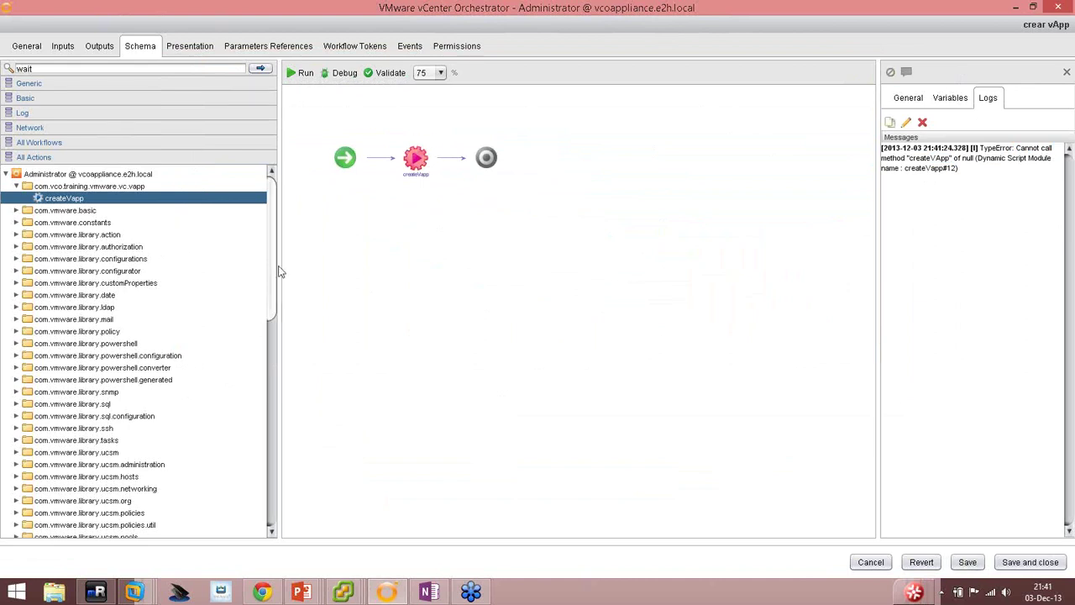
{"action": "left_click", "coordinate": [1029, 562]}
{"action": "left_click", "coordinate": [583, 352]}
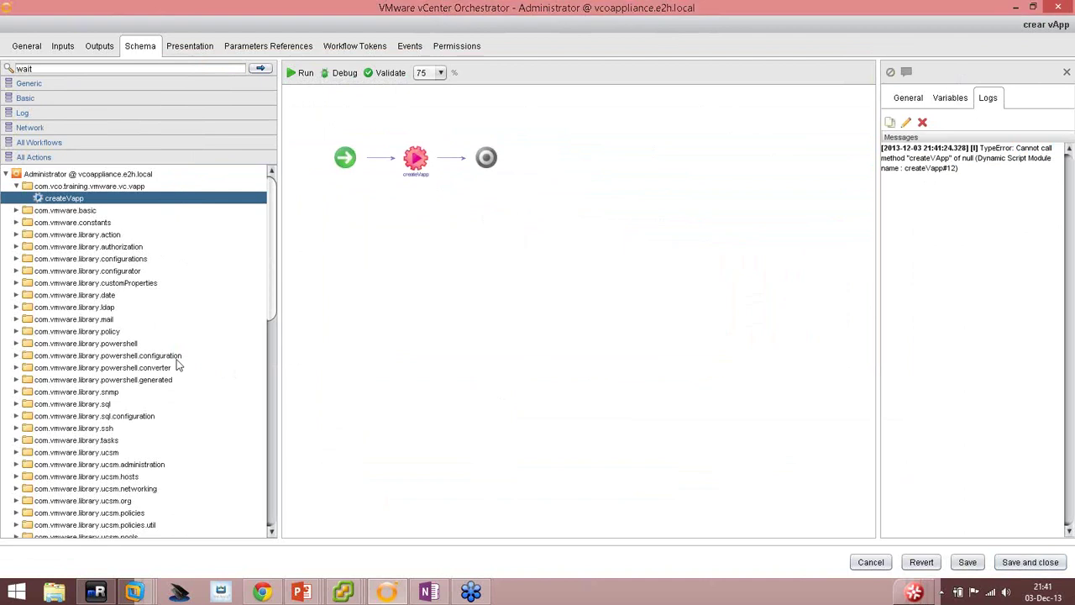
Open createVapp's script and inspect resourceConfigSpec, vappConfigSpec and the createVApp return call.
{"action": "left_click", "coordinate": [58, 85]}
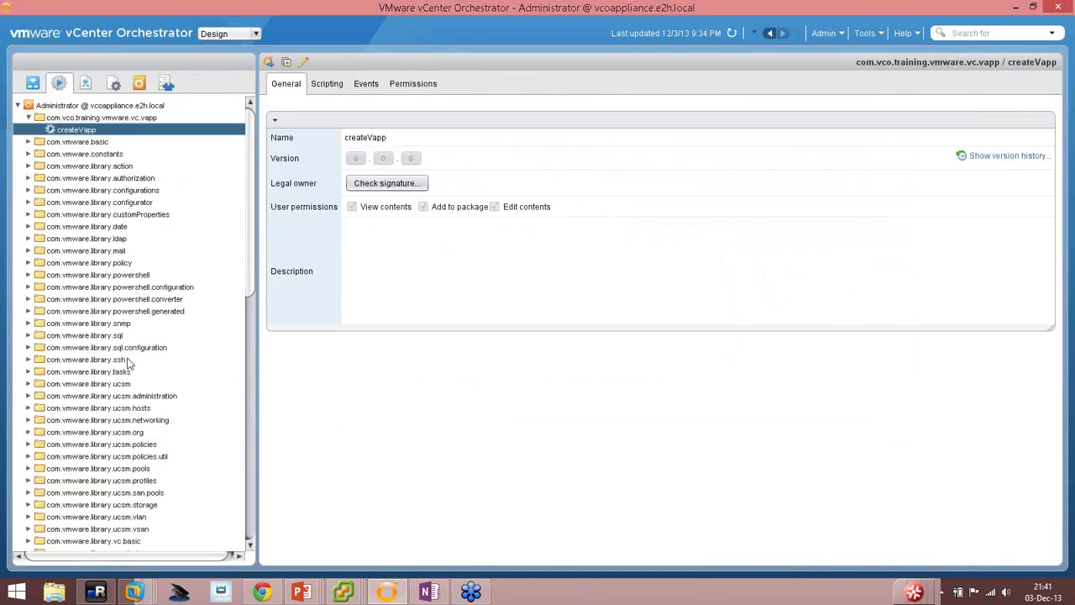
{"action": "left_click", "coordinate": [327, 84]}
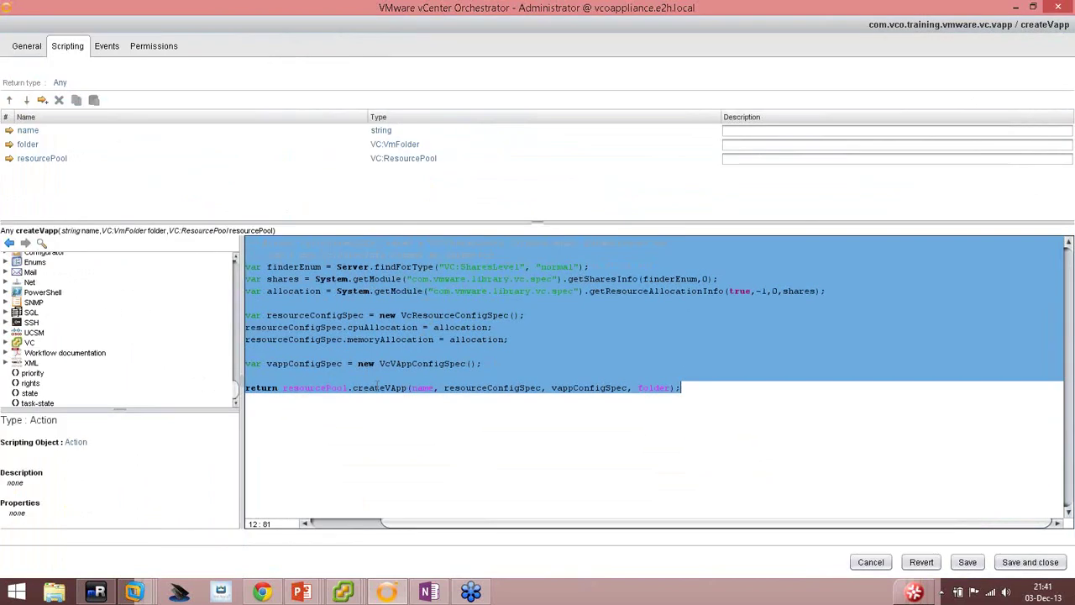
{"action": "left_click", "coordinate": [375, 339]}
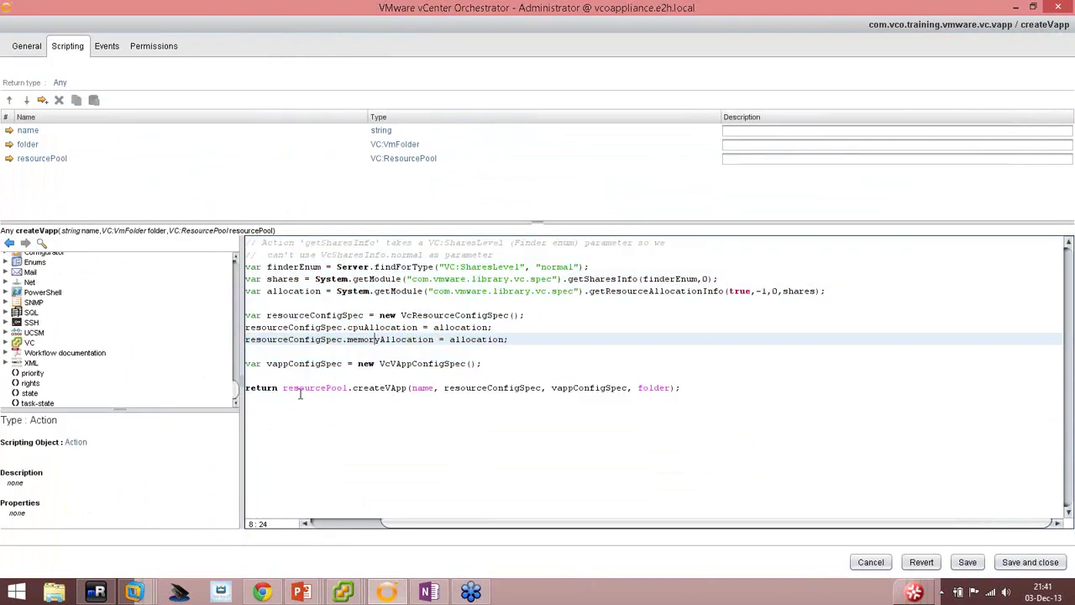
{"action": "left_click_drag", "start_coordinate": [278, 315], "coordinate": [311, 315]}
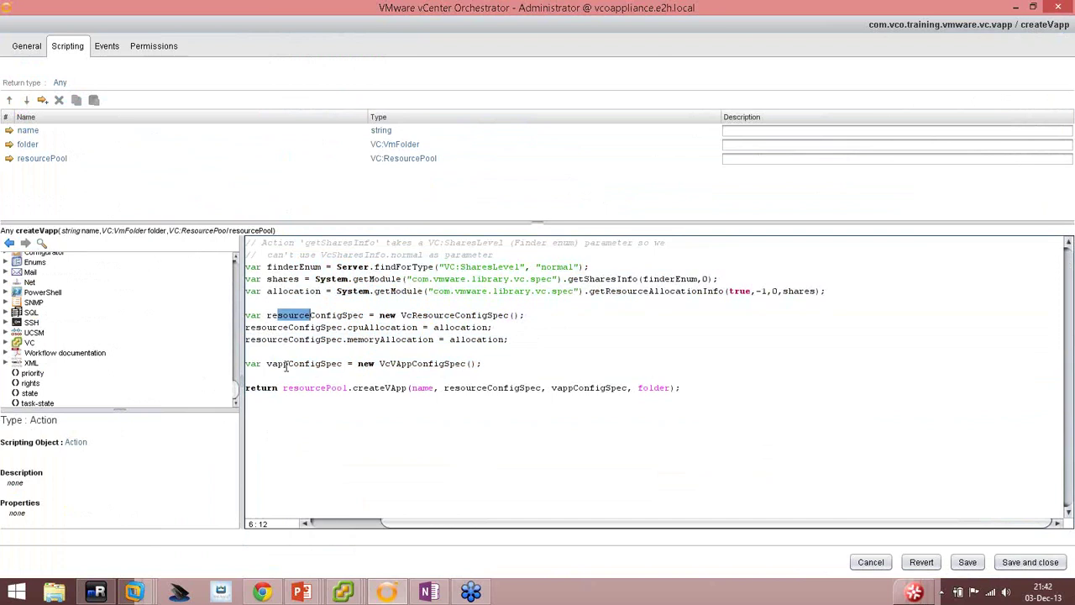
{"action": "left_click_drag", "start_coordinate": [285, 365], "coordinate": [344, 367]}
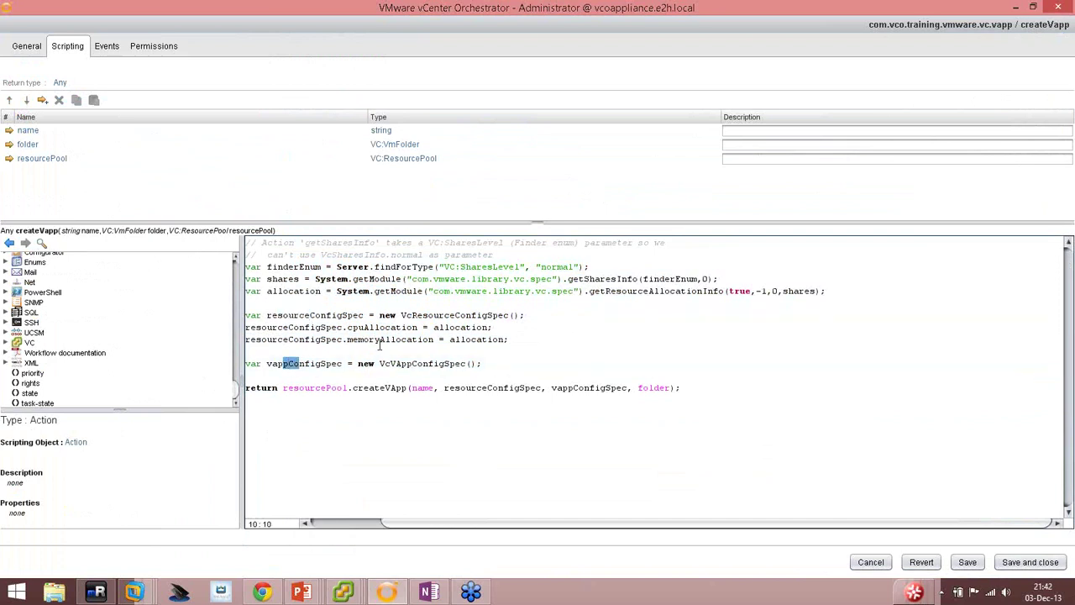
{"action": "left_click", "coordinate": [410, 387]}
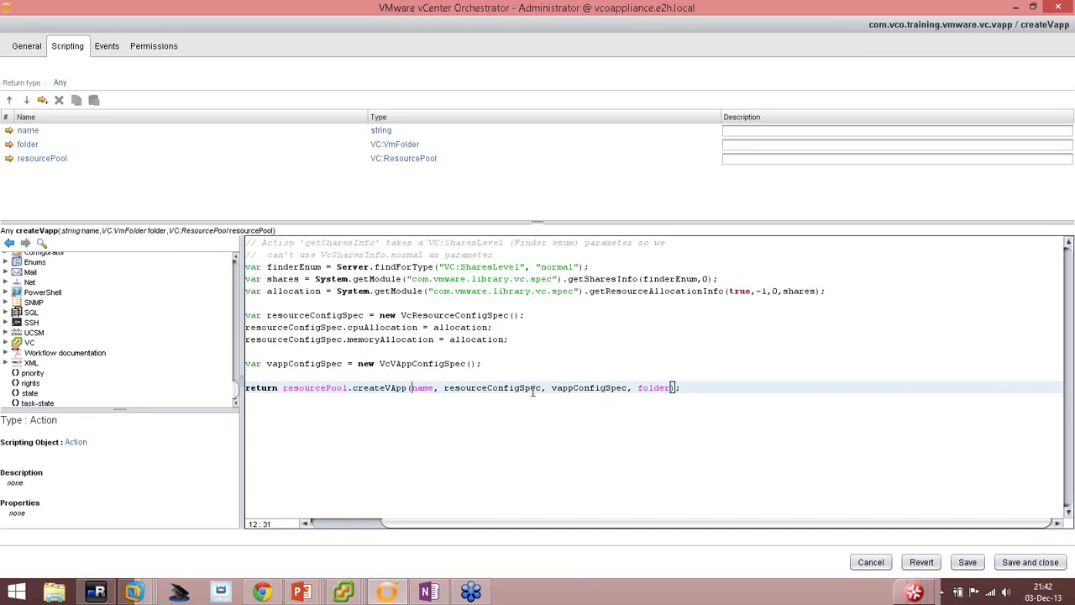
{"action": "left_click", "coordinate": [475, 387]}
{"action": "left_click", "coordinate": [410, 315]}
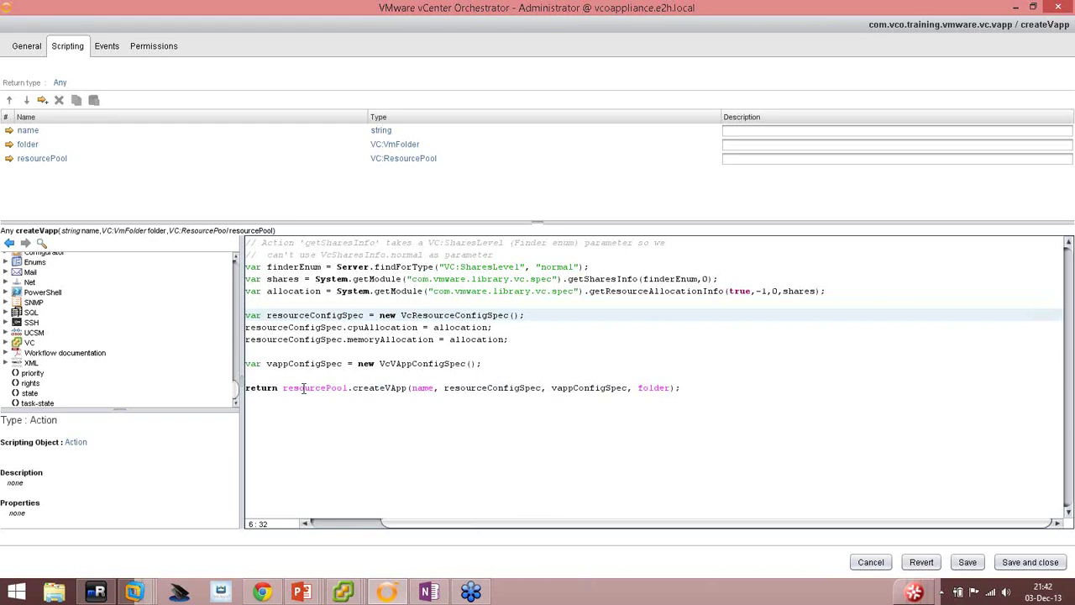
{"action": "left_click", "coordinate": [303, 387]}
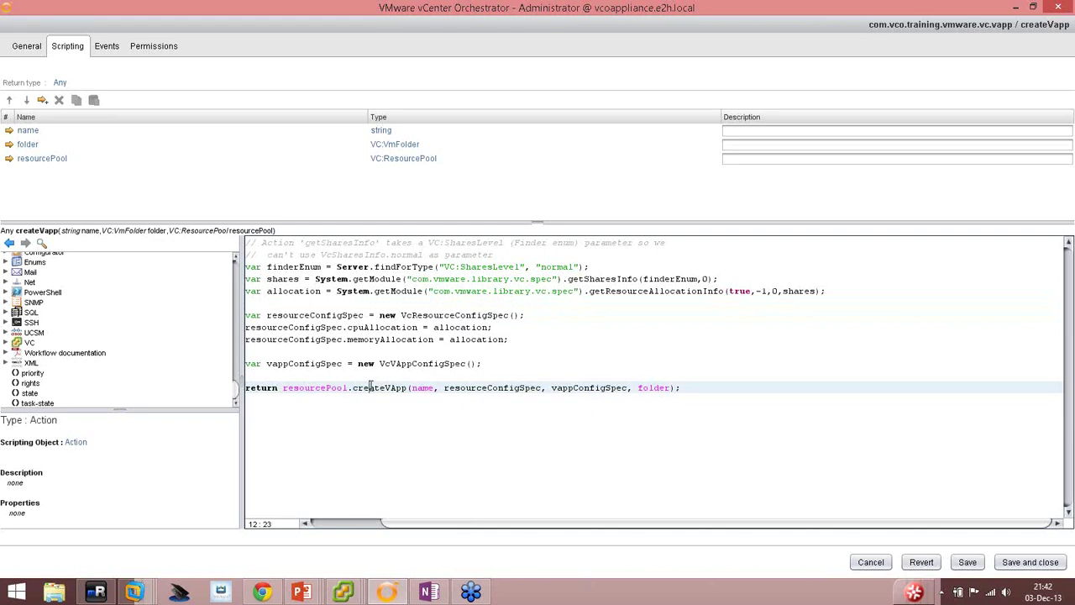
Highlight the config-spec lines through the resourcePool.createVApp(...) return line without editing.
{"action": "double_click", "coordinate": [370, 388]}
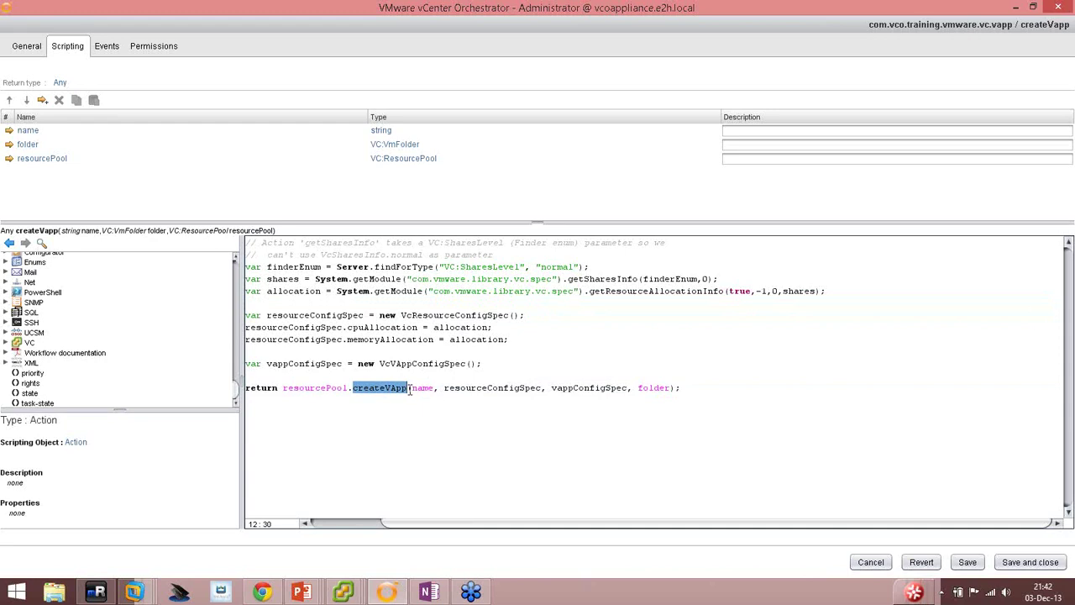
{"action": "left_click", "coordinate": [467, 389]}
{"action": "left_click", "coordinate": [567, 388]}
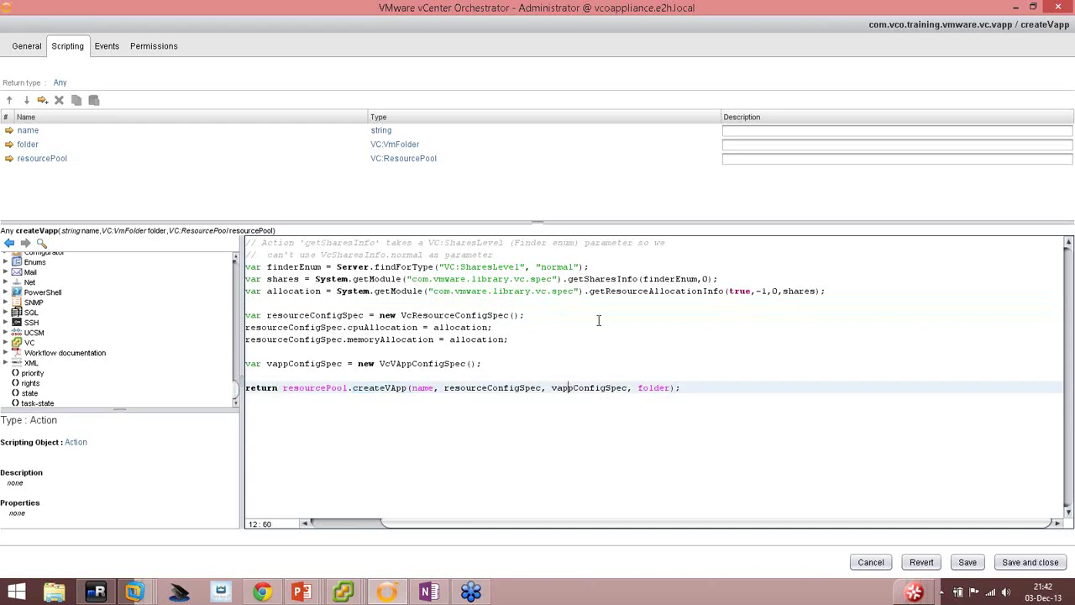
{"action": "left_click", "coordinate": [523, 339]}
{"action": "left_click", "coordinate": [477, 319]}
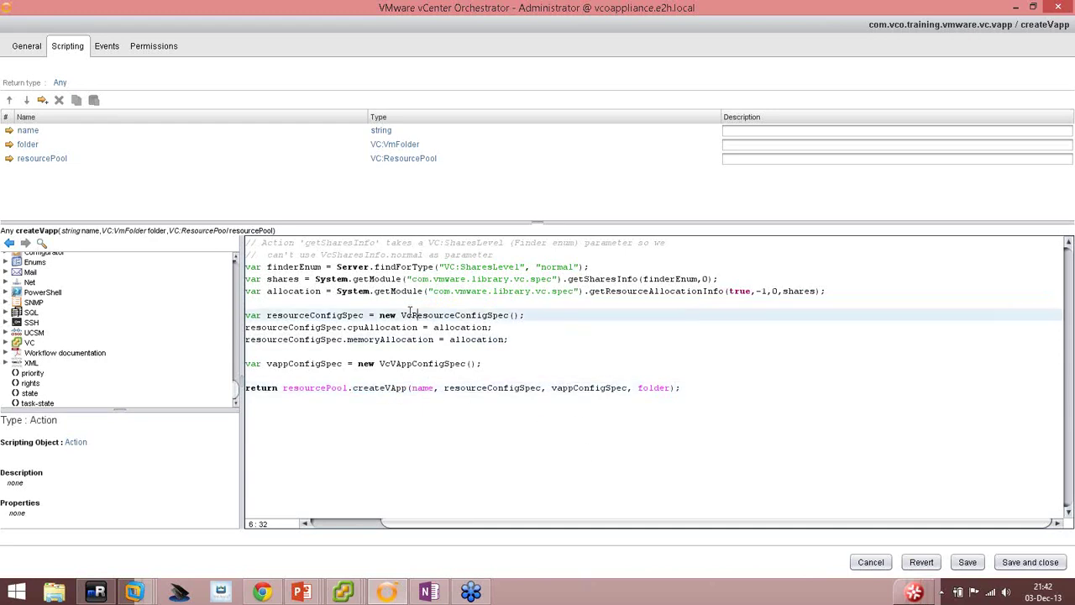
{"action": "left_click_drag", "start_coordinate": [267, 279], "coordinate": [310, 316]}
{"action": "left_click", "coordinate": [626, 388]}
{"action": "left_click_drag", "start_coordinate": [682, 389], "coordinate": [369, 316]}
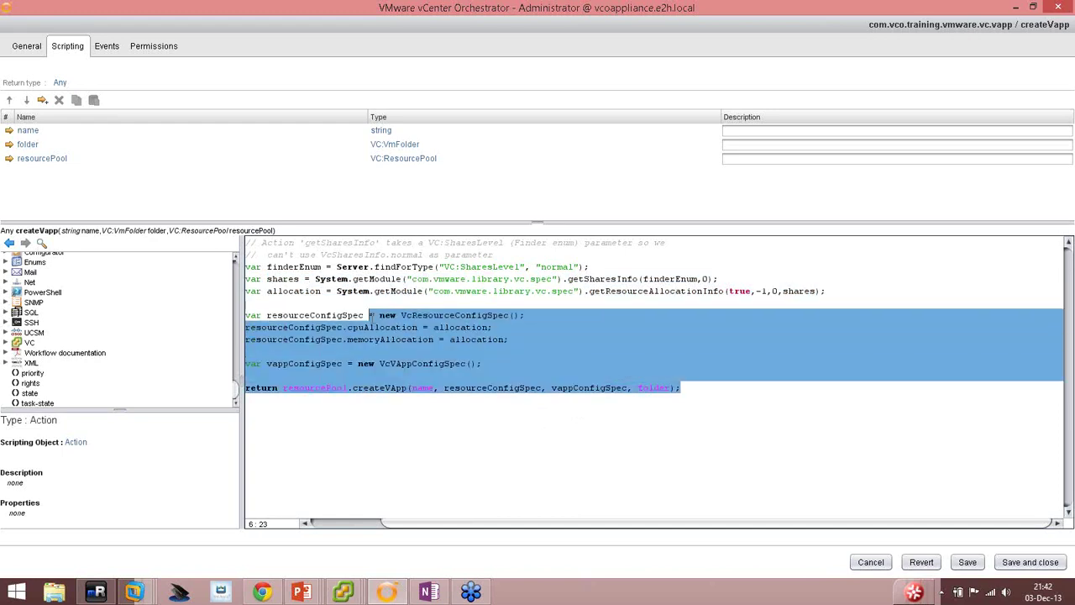
{"action": "left_click", "coordinate": [711, 391]}
{"action": "left_click_drag", "start_coordinate": [670, 388], "coordinate": [351, 290]}
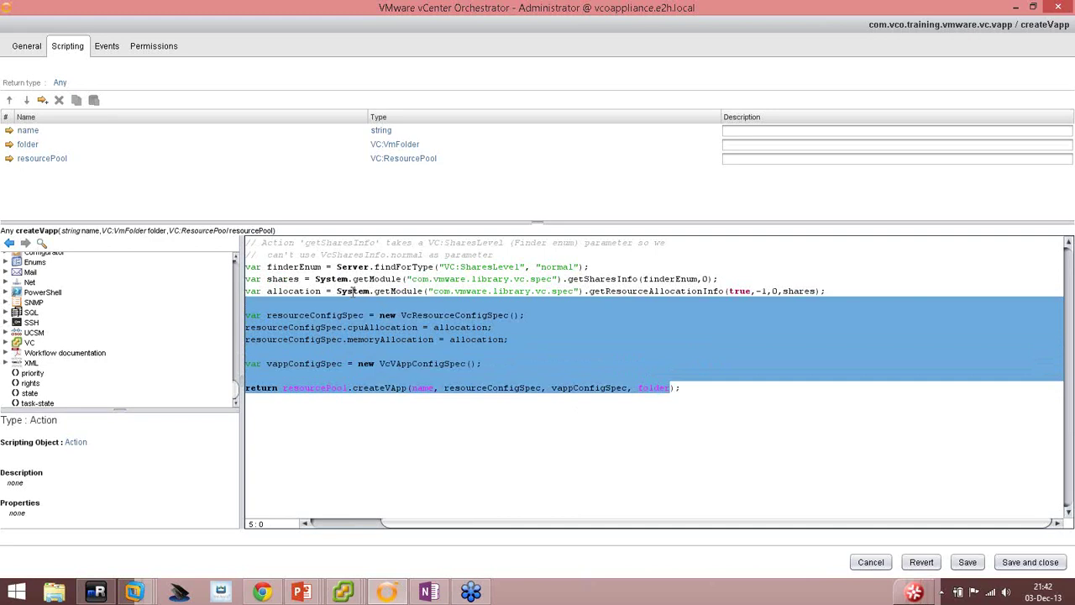
{"action": "left_click", "coordinate": [499, 316]}
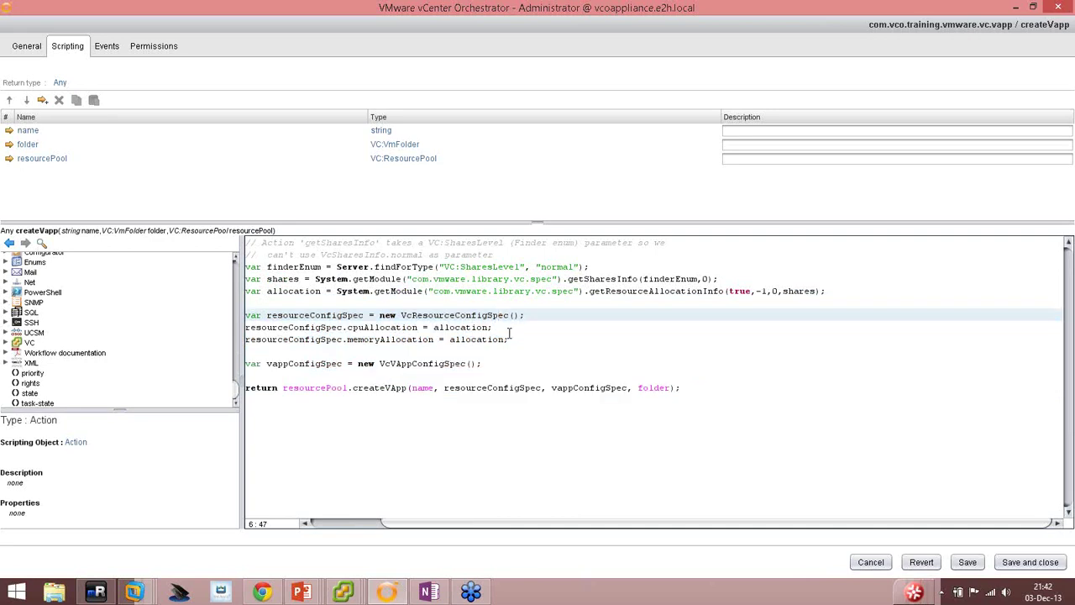